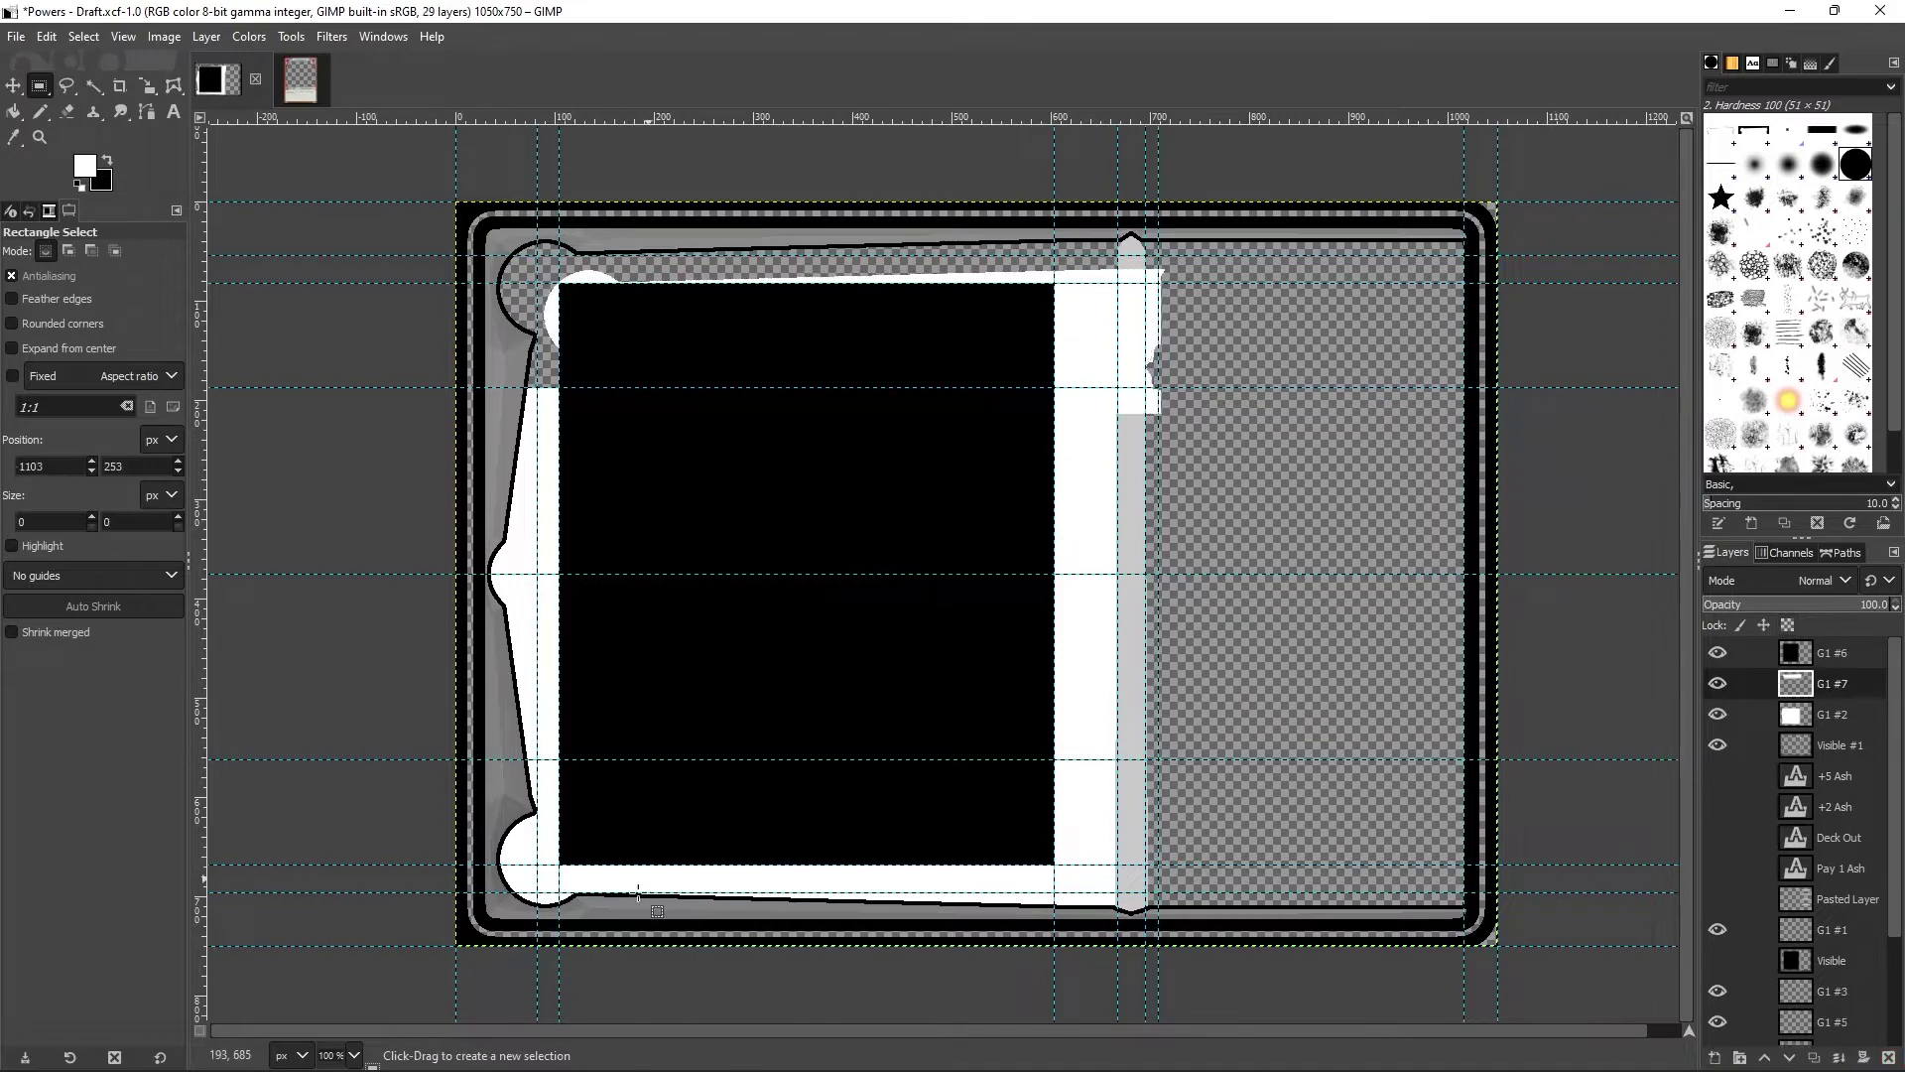
Step: Cut the bottom section of the white panel shape below the lower guide, paste it shifted inward, and anchor it
{"action": "left_click_drag", "start_coordinate": [391, 761], "coordinate": [1349, 1008]}
{"action": "key", "text": "ctrl+v"}
{"action": "left_click_drag", "start_coordinate": [631, 860], "coordinate": [629, 846]}
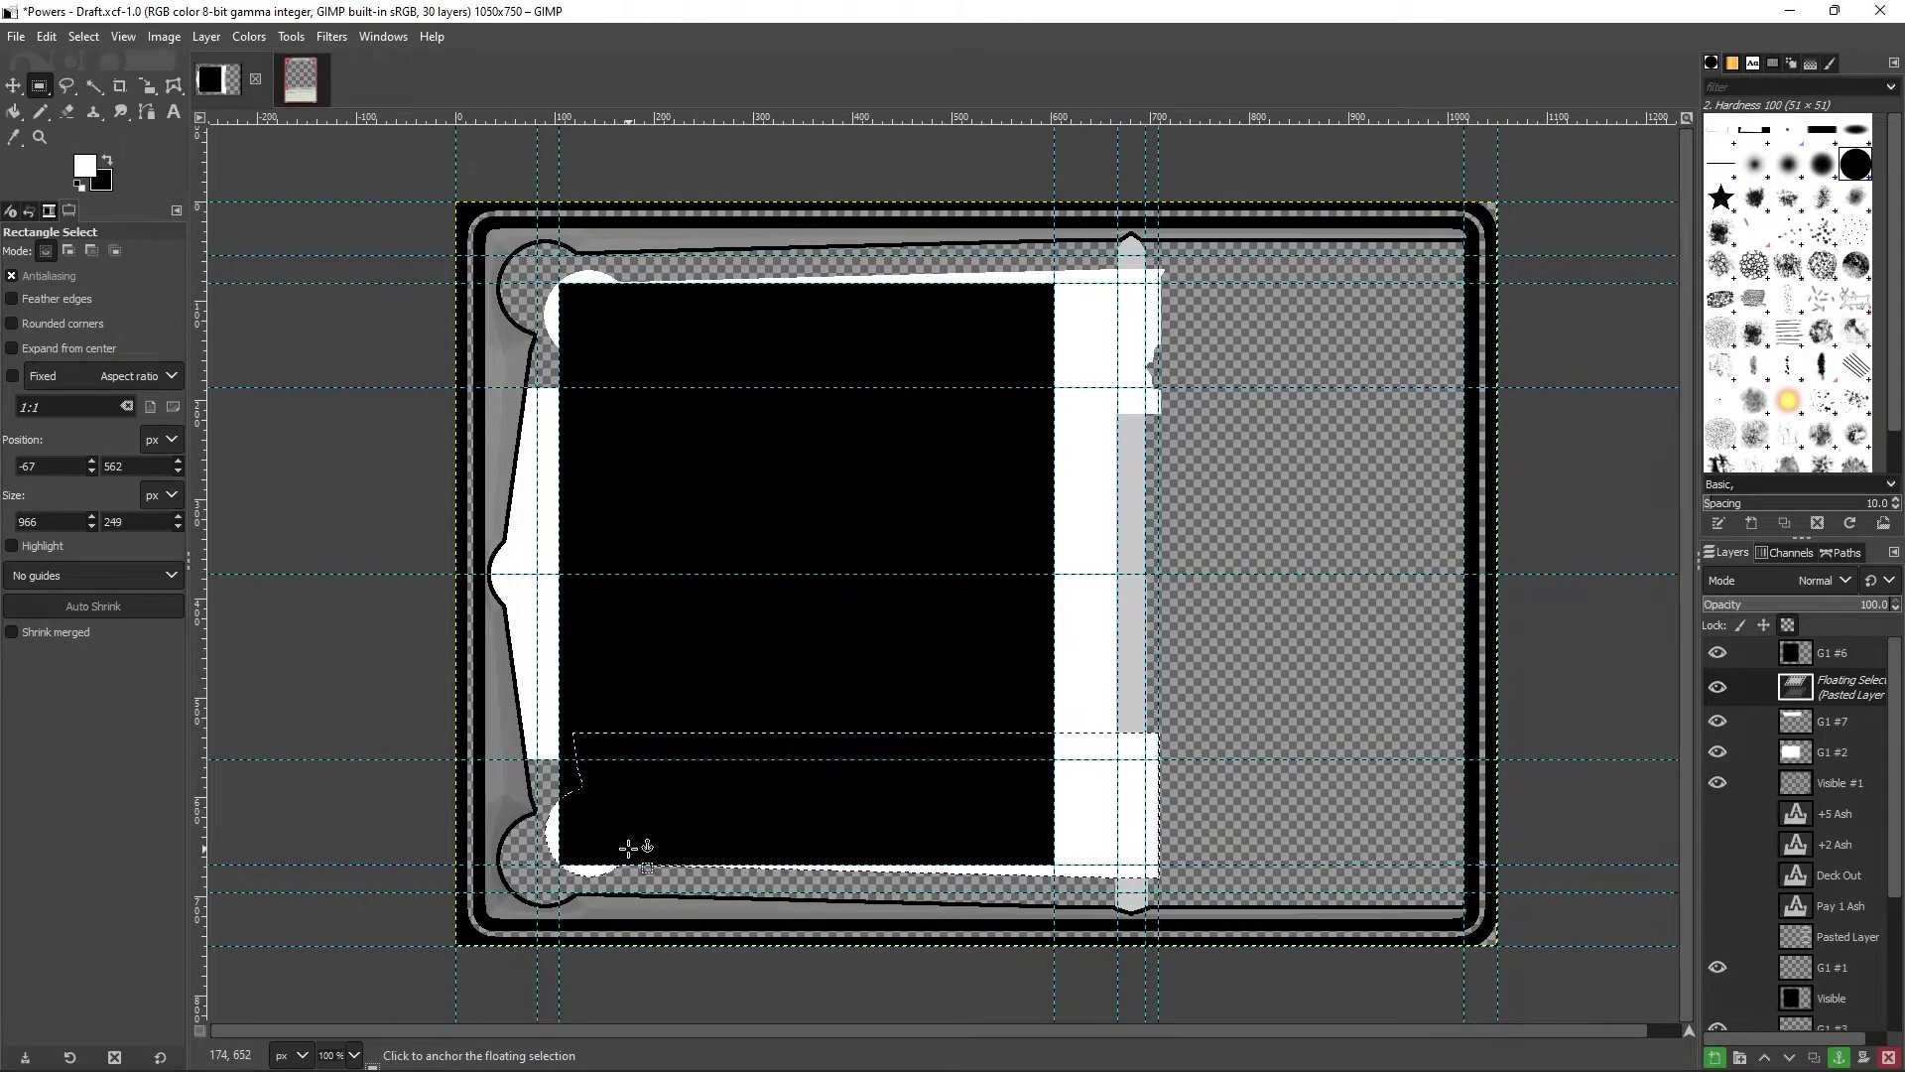
{"action": "key", "text": "ctrl+h"}
Step: Cut the middle section of the white panel between the two horizontal guides, paste it shifted inward, and anchor it
{"action": "left_click_drag", "start_coordinate": [270, 385], "coordinate": [1500, 760]}
{"action": "key", "text": "ctrl+x"}
{"action": "key", "text": "ctrl+v"}
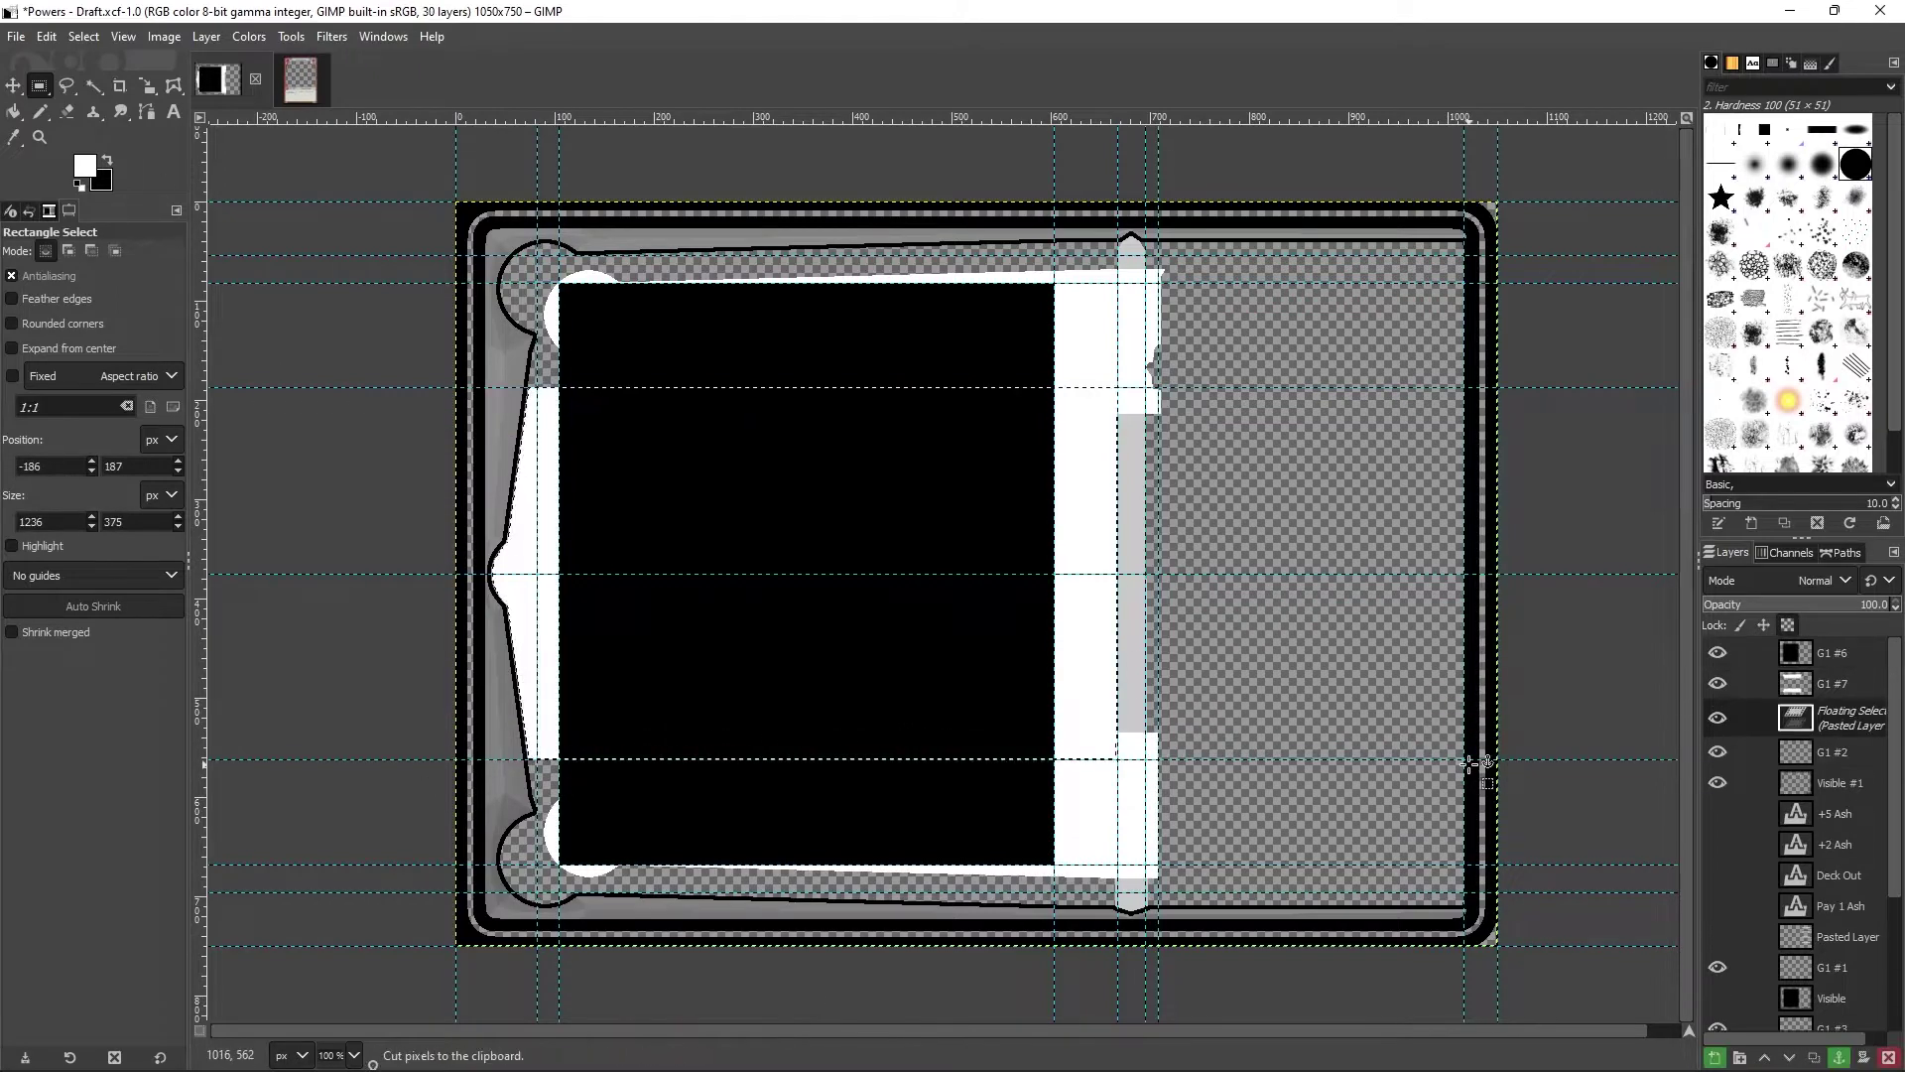
{"action": "key", "text": "ctrl+h"}
Step: Merge layer G1 #7 down into G1 #2 and hide layer G1 #6
{"action": "key", "text": "f"}
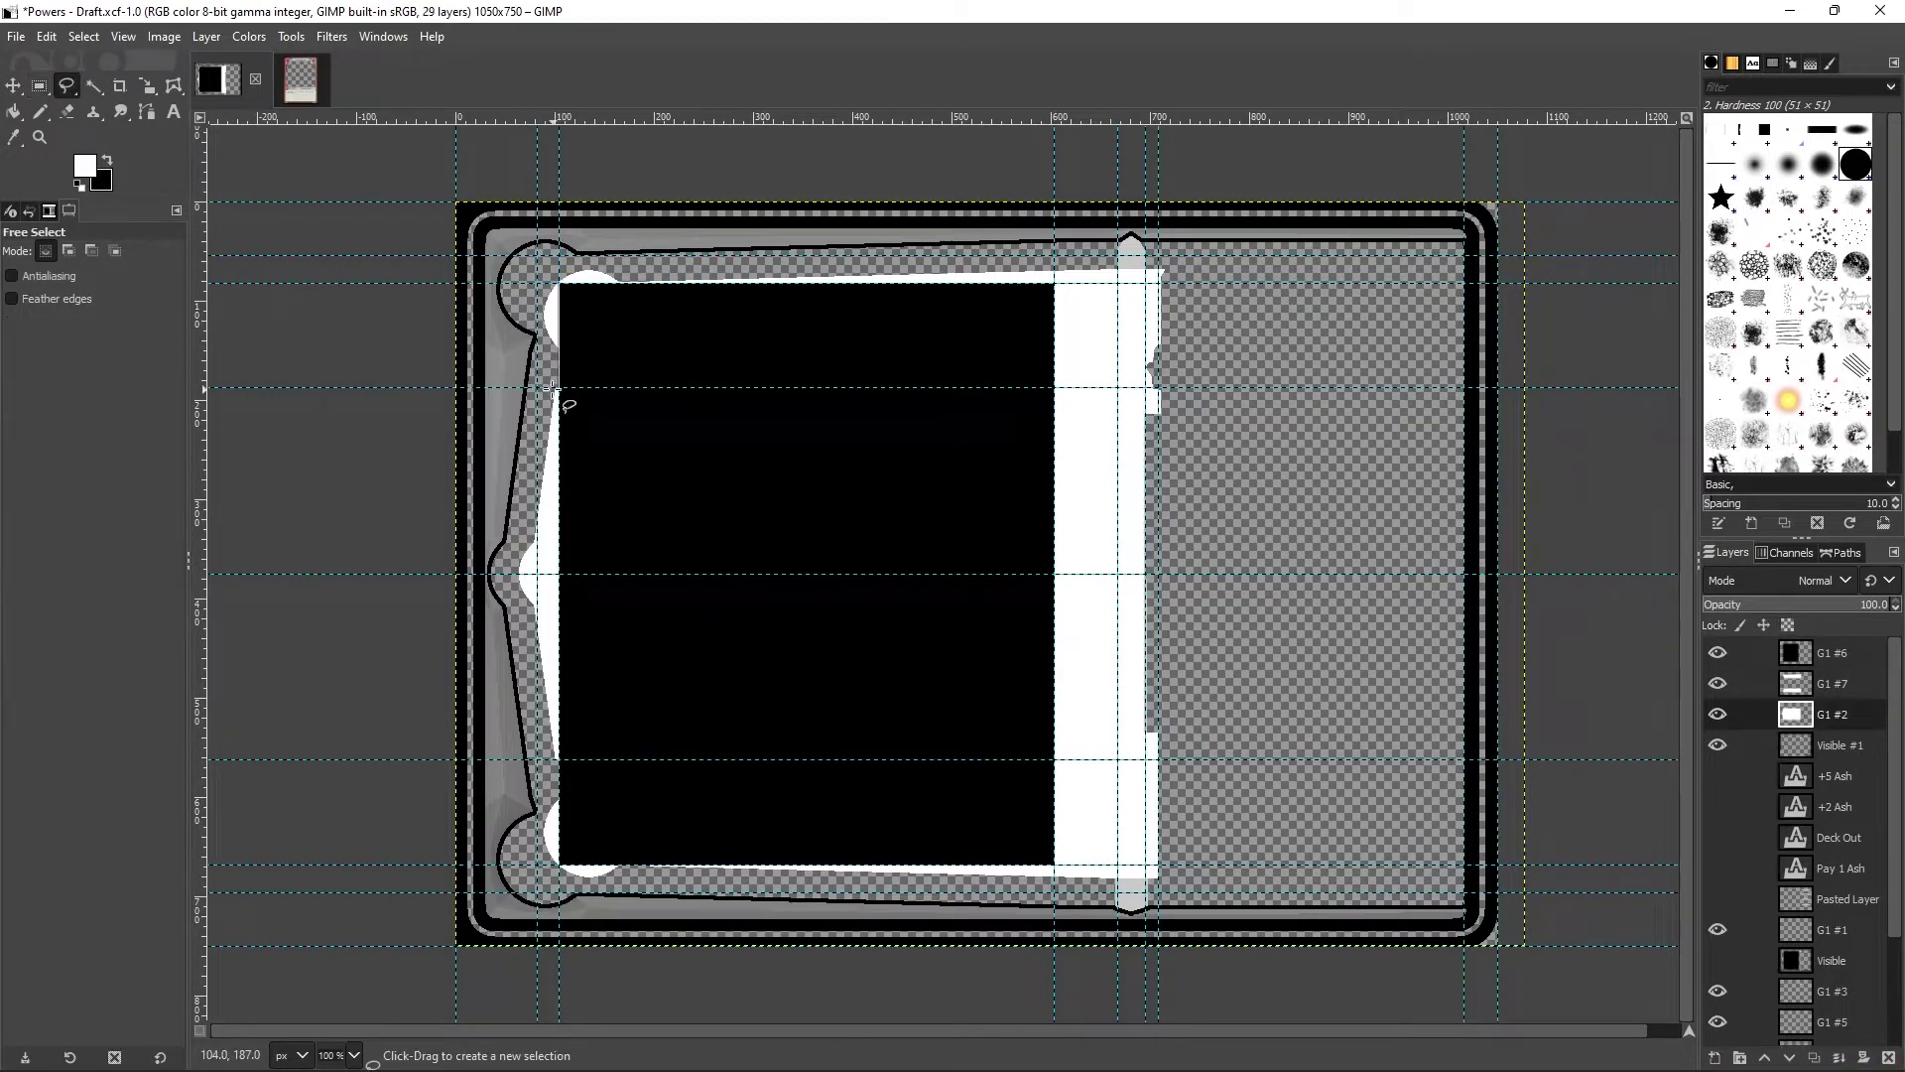
{"action": "key", "text": "r"}
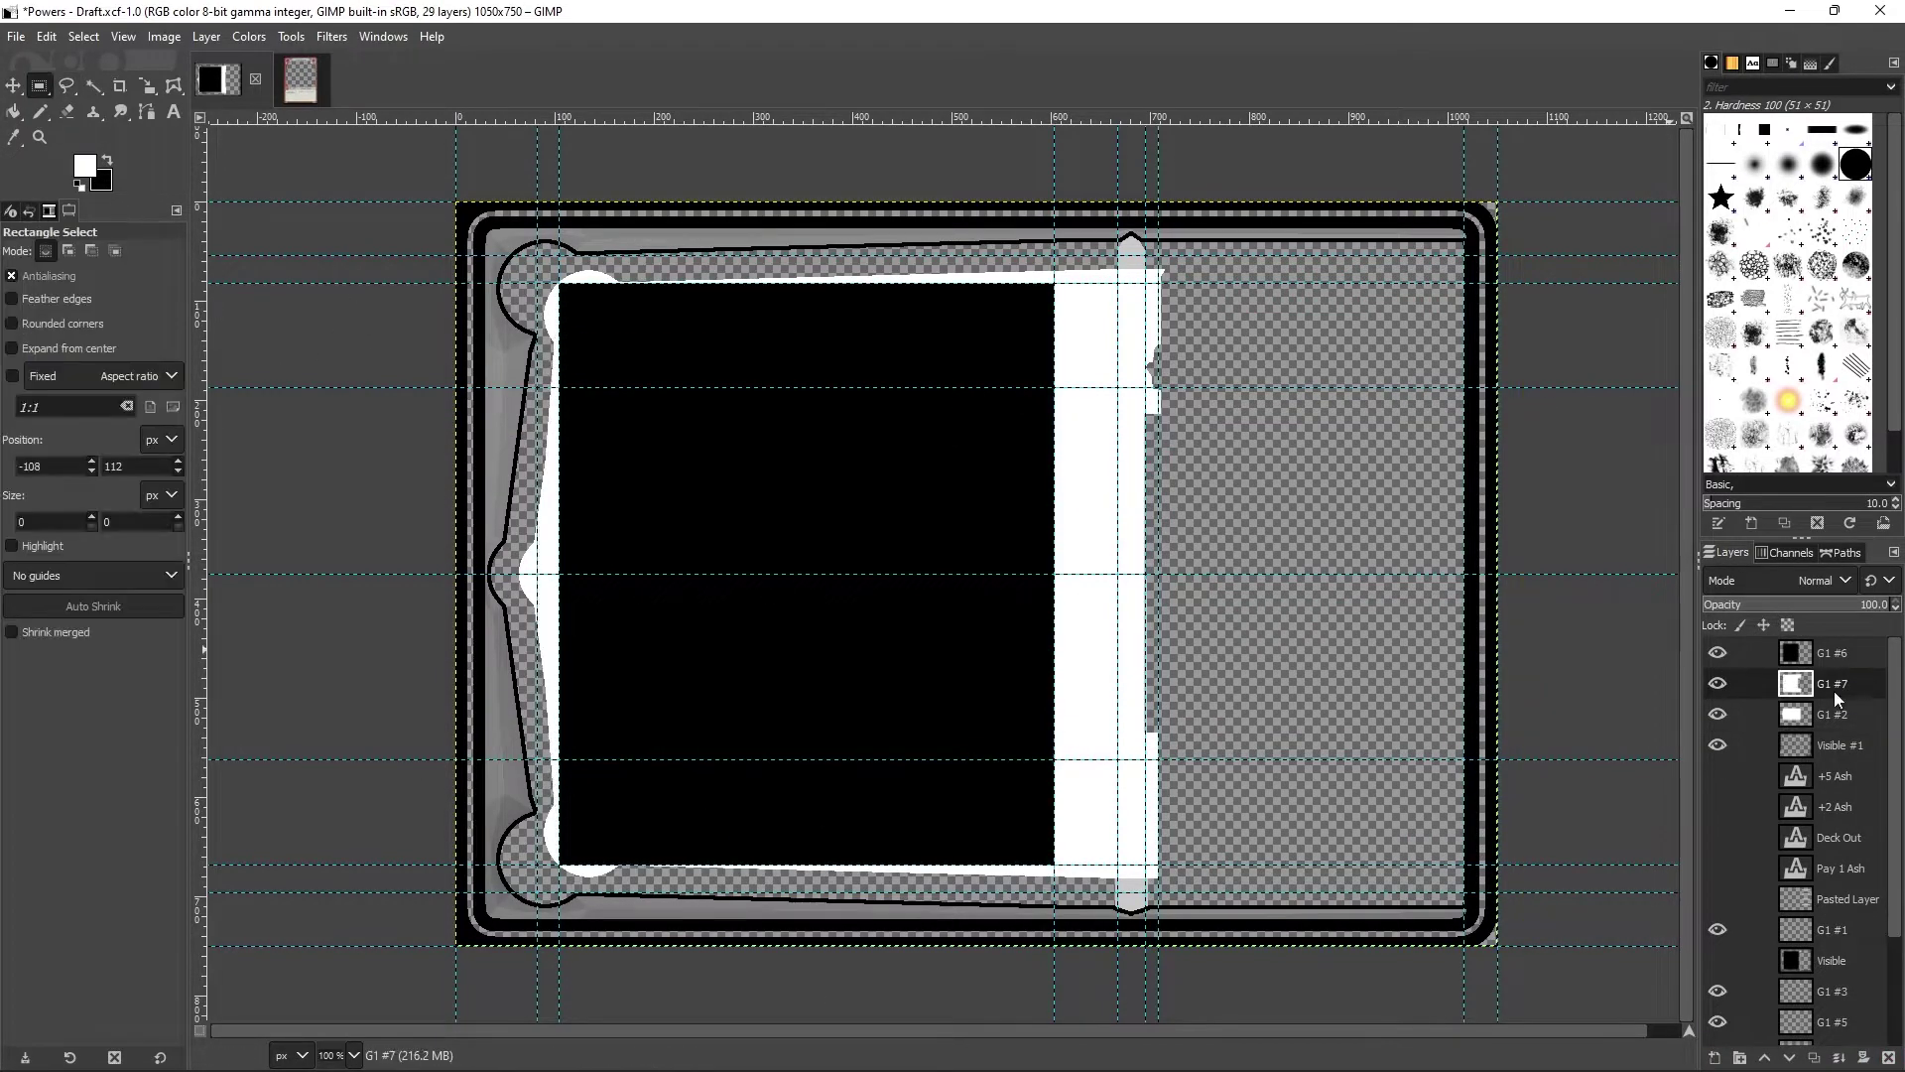
{"action": "right_click", "coordinate": [1834, 686]}
{"action": "left_click", "coordinate": [1729, 204]}
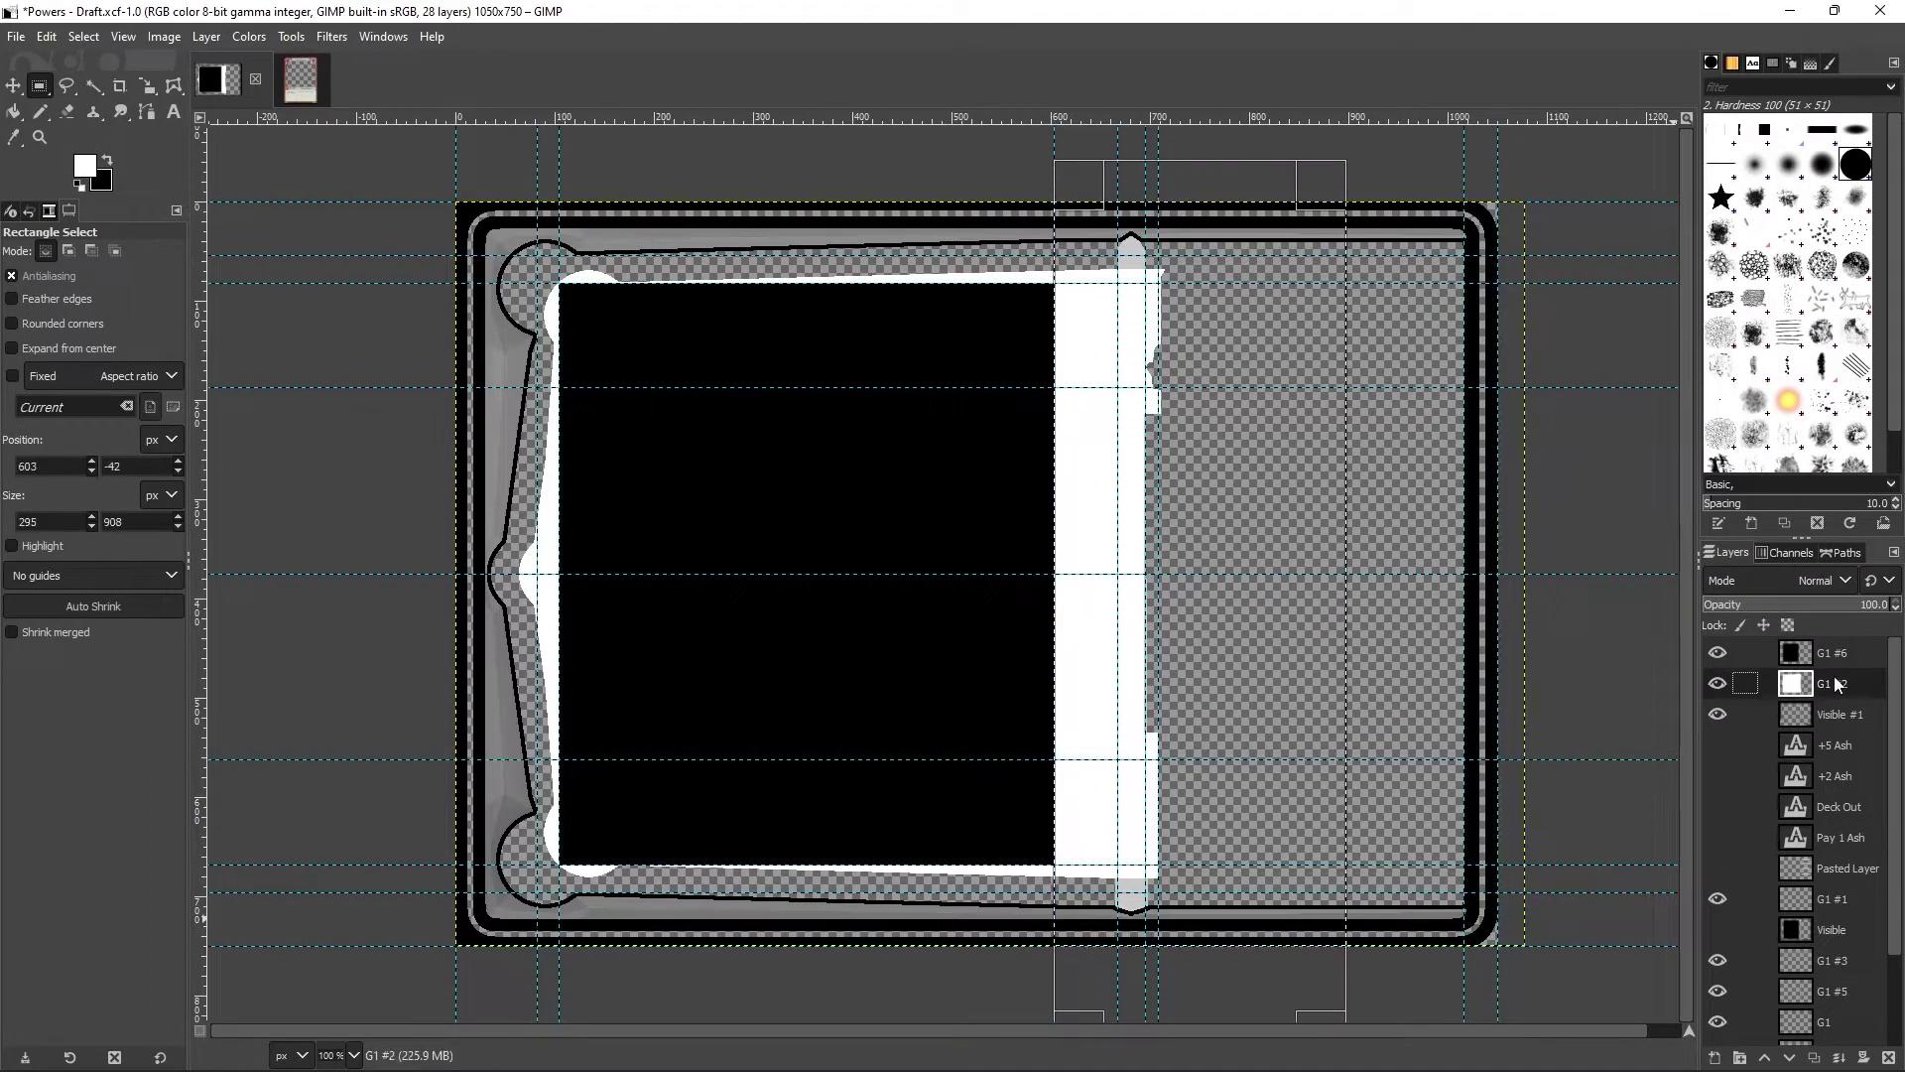
{"action": "left_click", "coordinate": [1717, 653]}
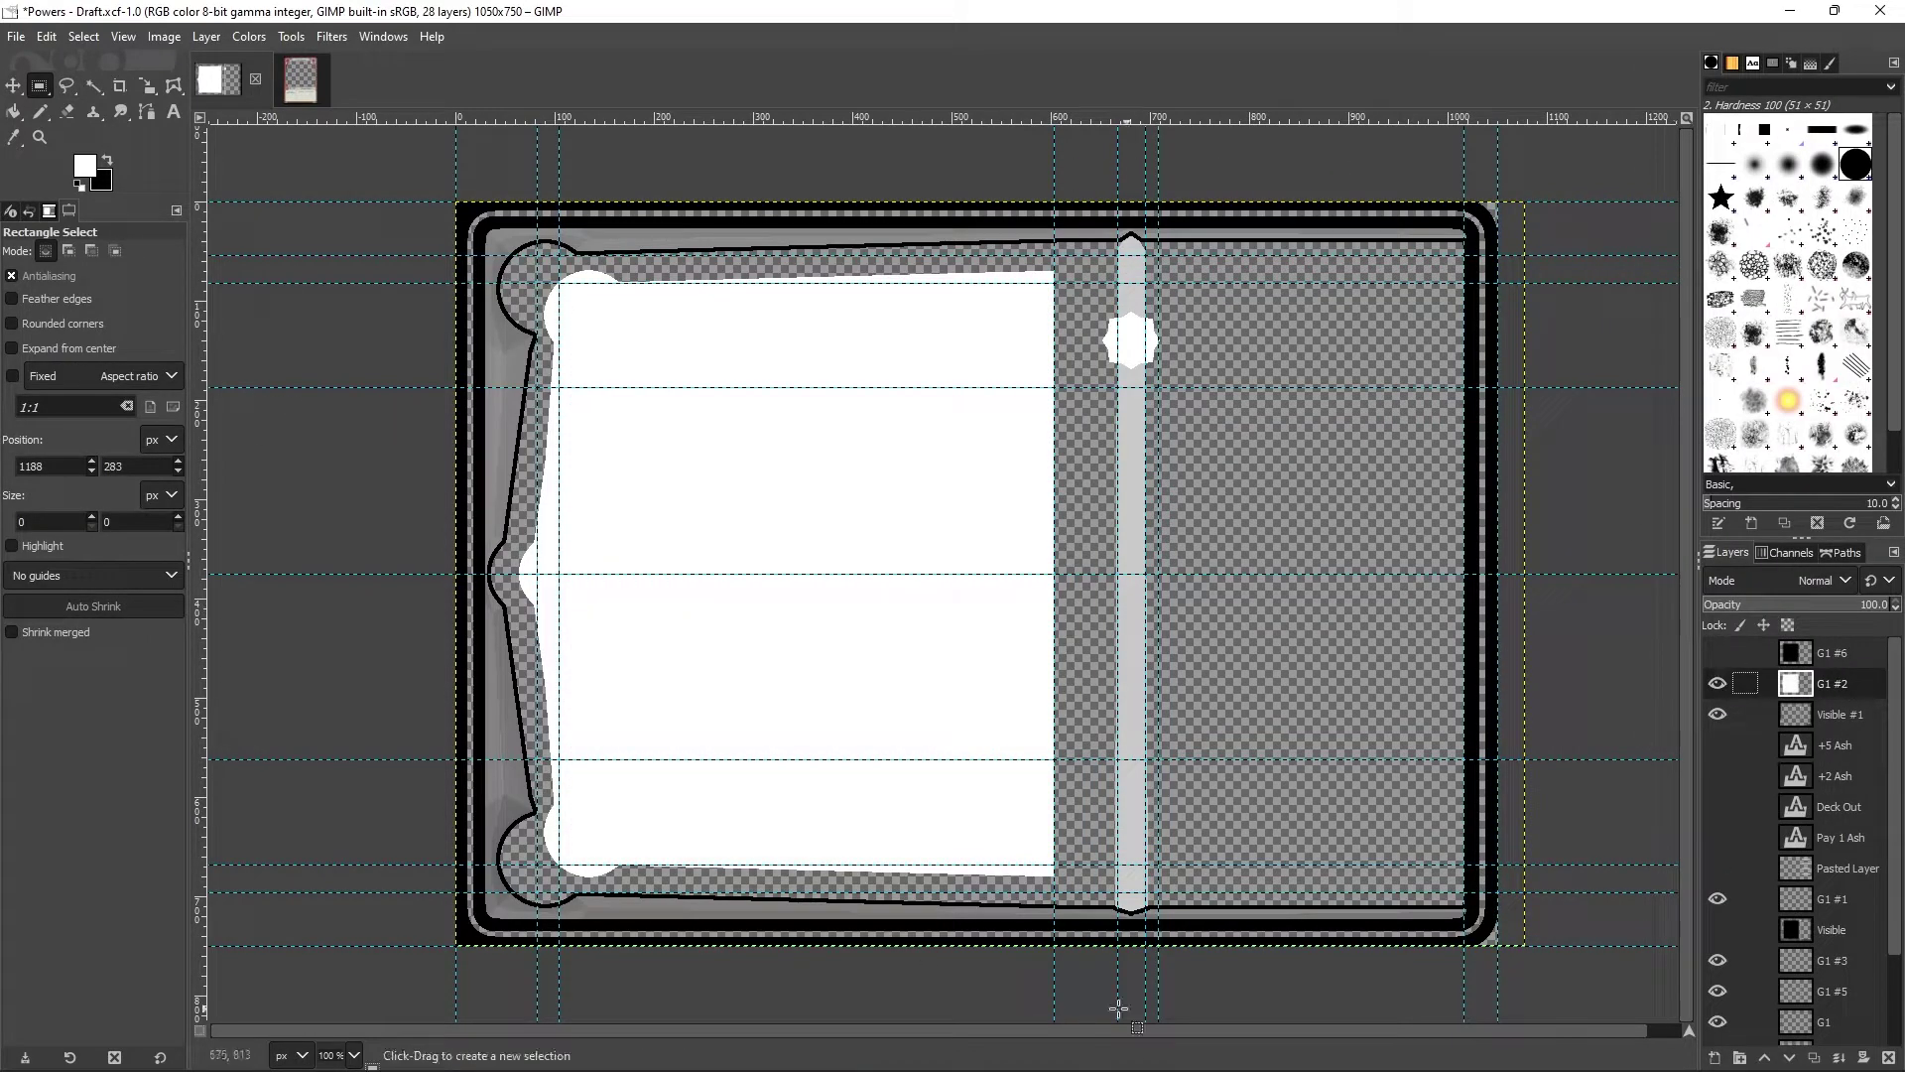
Step: Paste the black rectangle onto G1 #6, offset up and to the right behind the white panel, and anchor it
{"action": "key", "text": "ctrl+v"}
{"action": "key", "text": "u"}
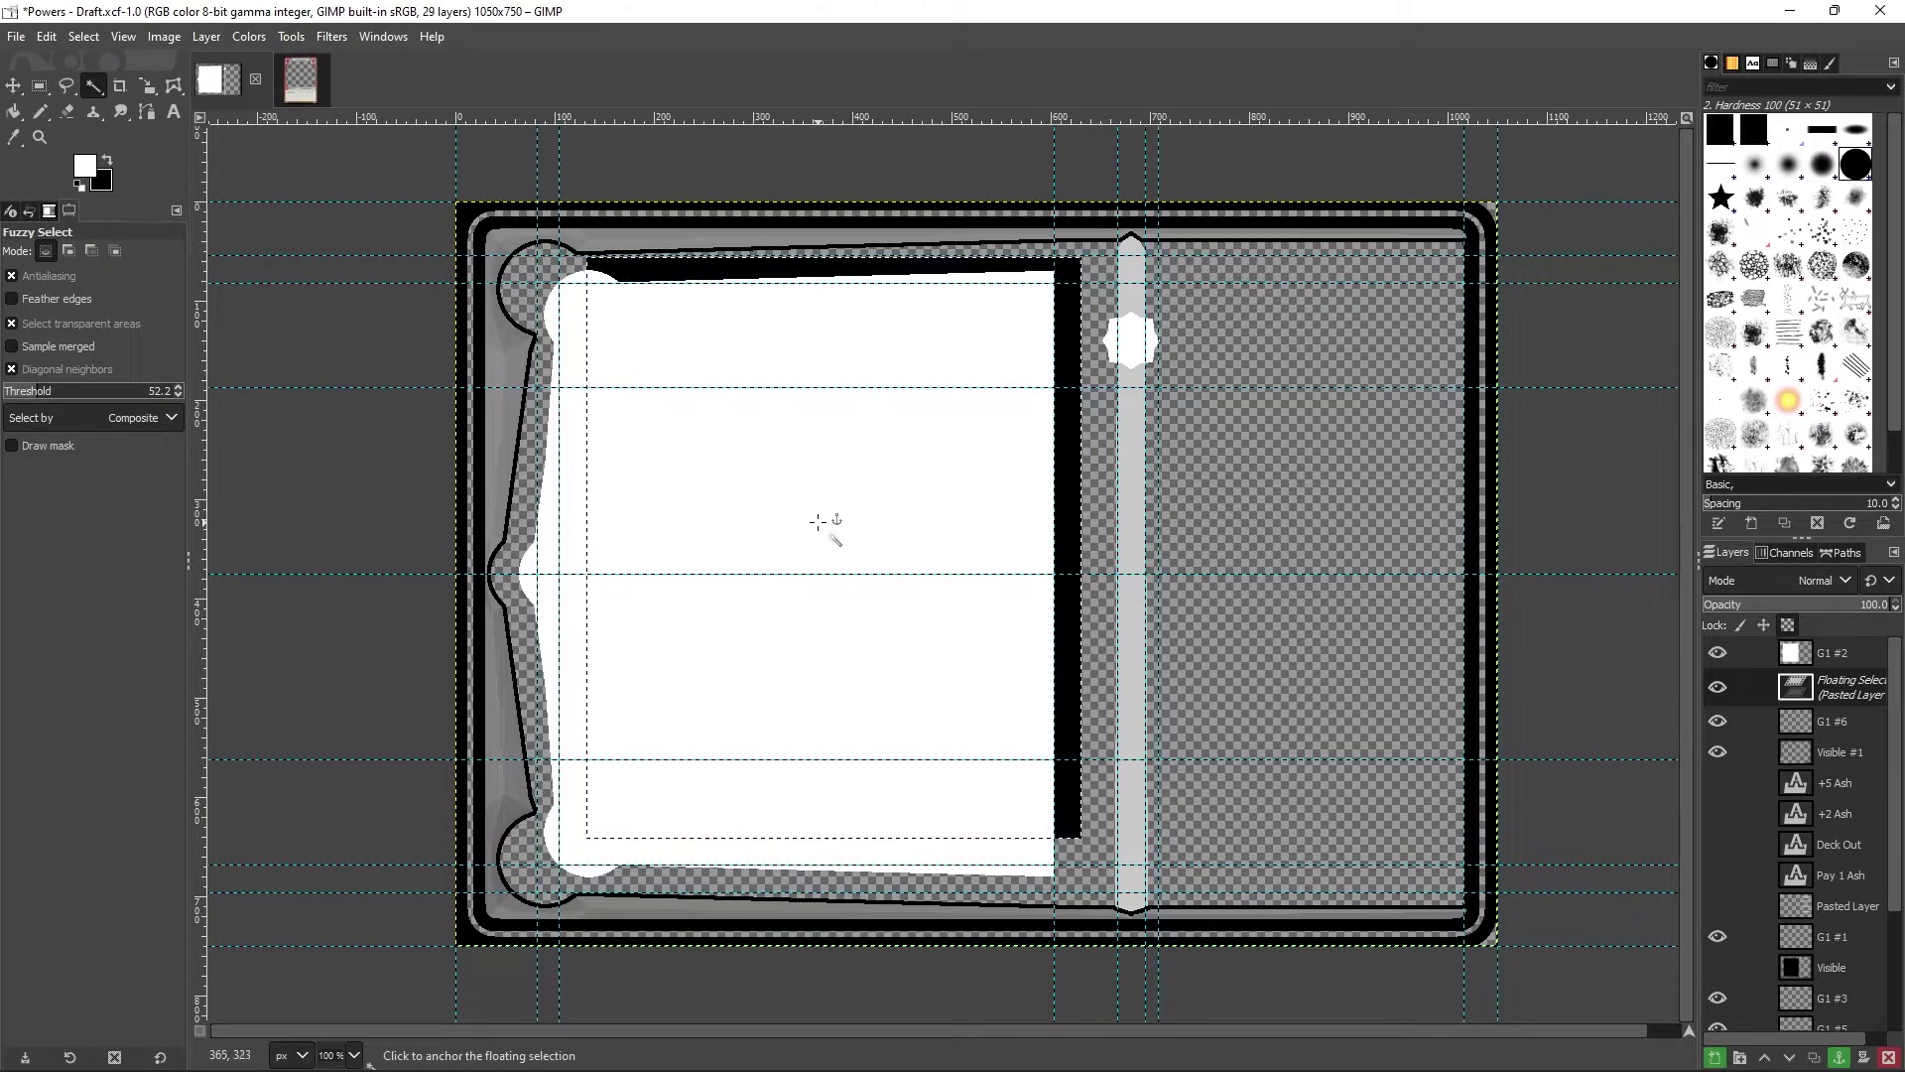
{"action": "left_click", "coordinate": [289, 281]}
Step: Try to trim a diagonal sliver off the top edge of the black rectangle using a freehand selection
{"action": "key", "text": "f"}
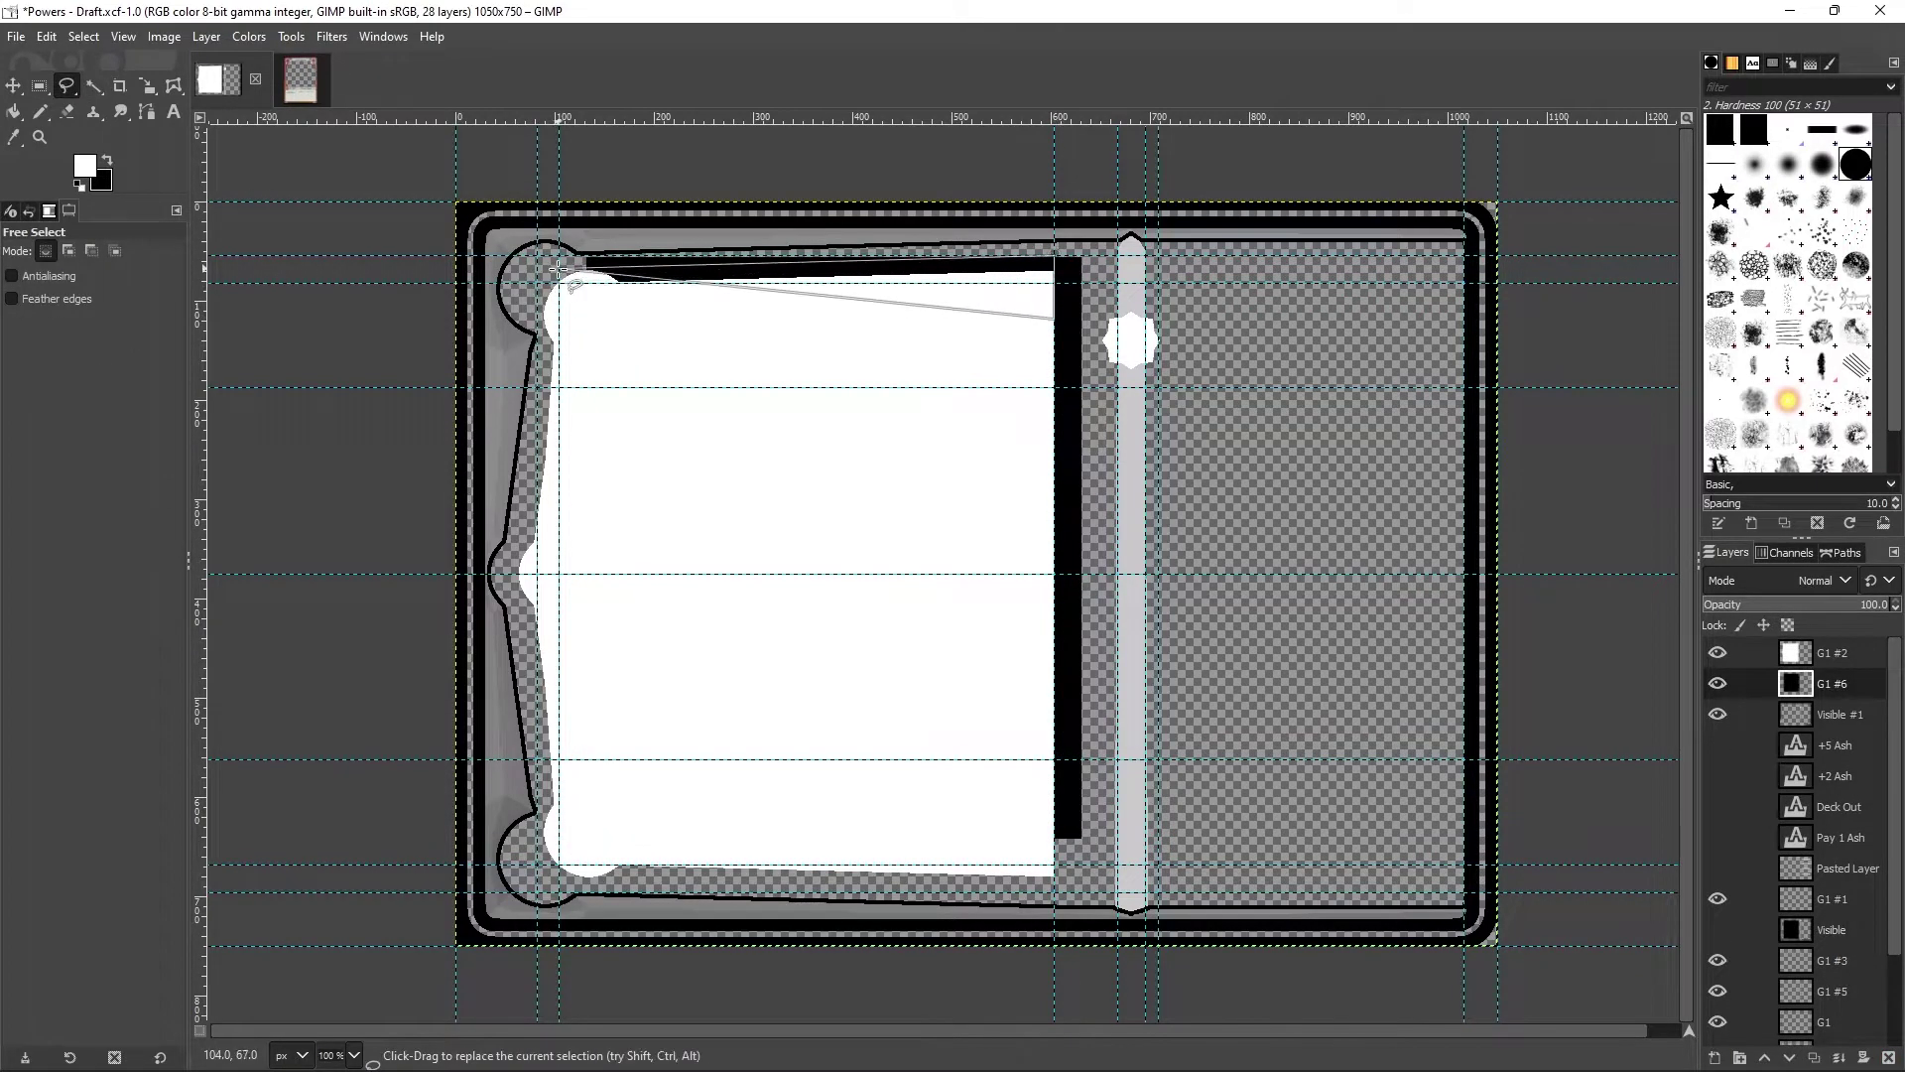
{"action": "left_click_drag", "start_coordinate": [558, 267], "coordinate": [1054, 260]}
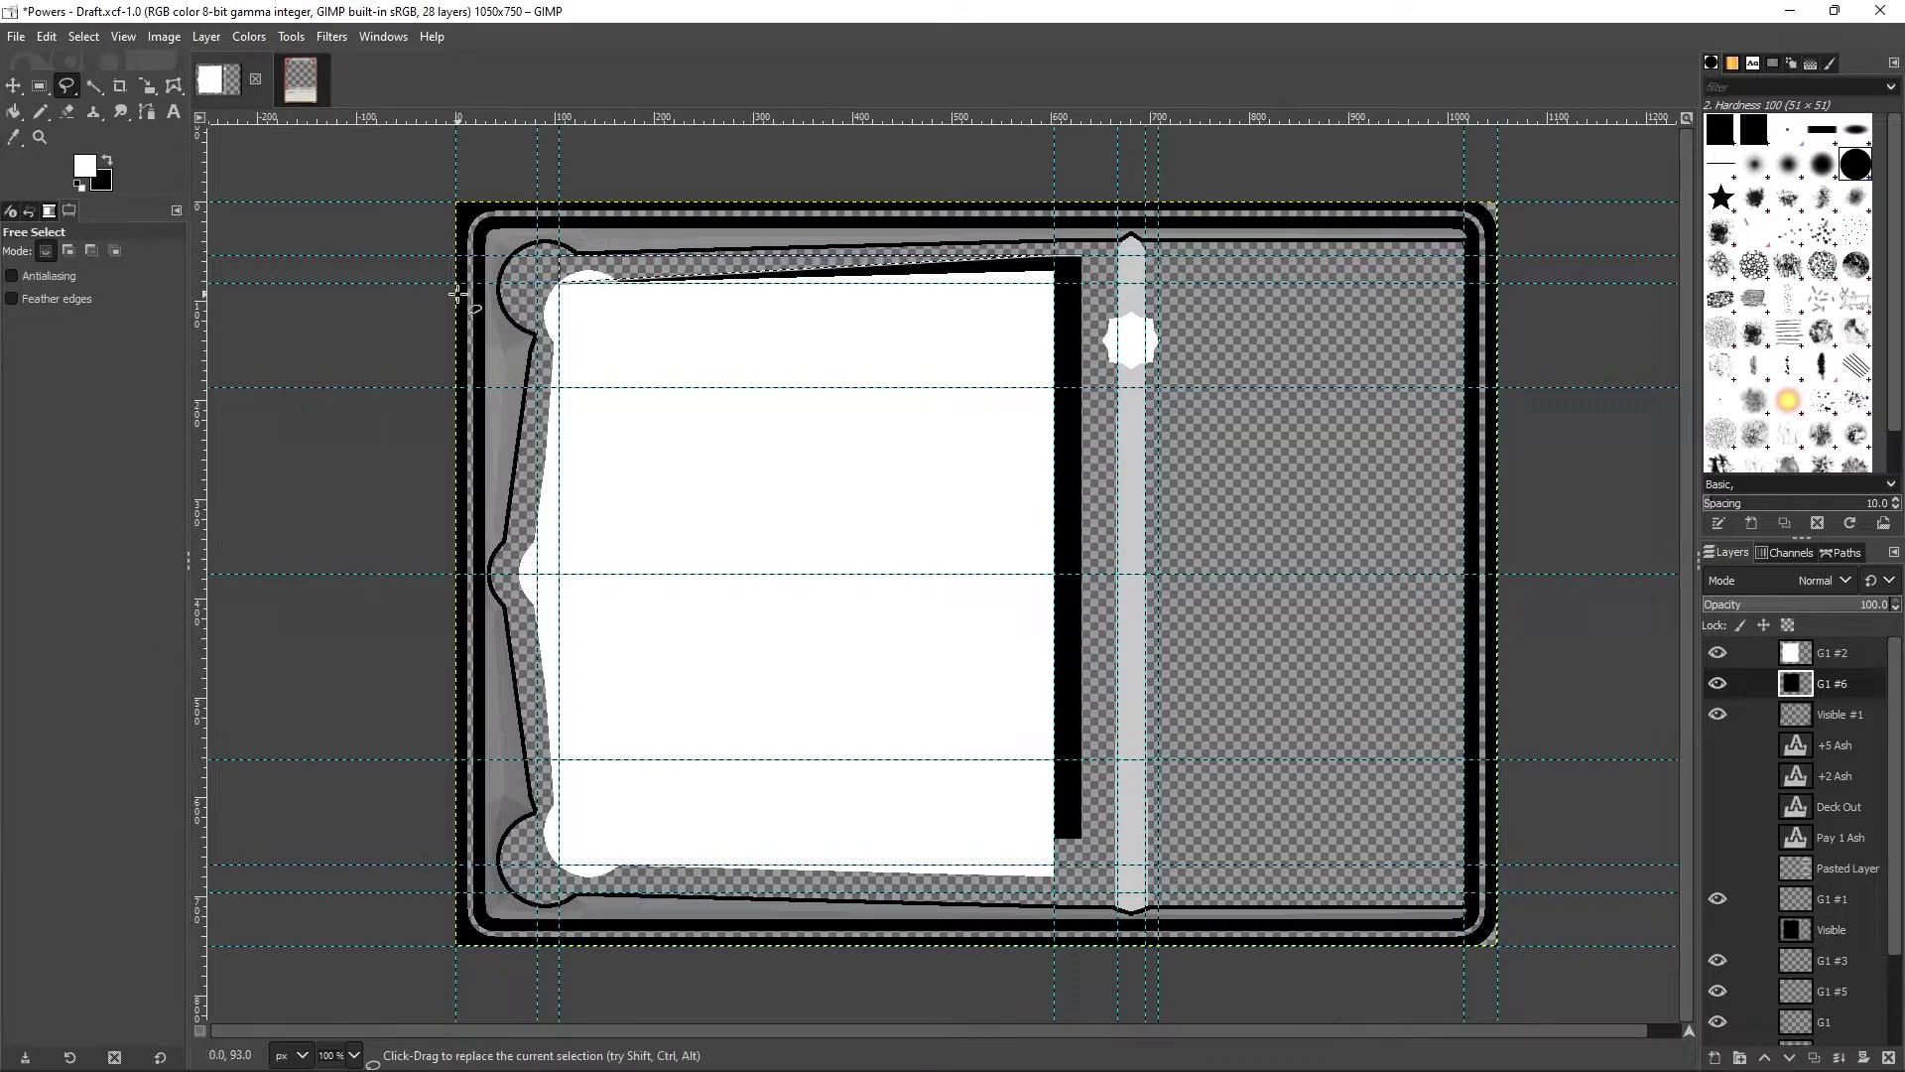
{"action": "key", "text": "Return"}
{"action": "key", "text": "Delete"}
Step: Add layer G1 #7 below the white panel for a black copy and make black the foreground colour
{"action": "key", "text": "shift+ctrl+d"}
{"action": "key", "text": "r"}
{"action": "key", "text": "x"}
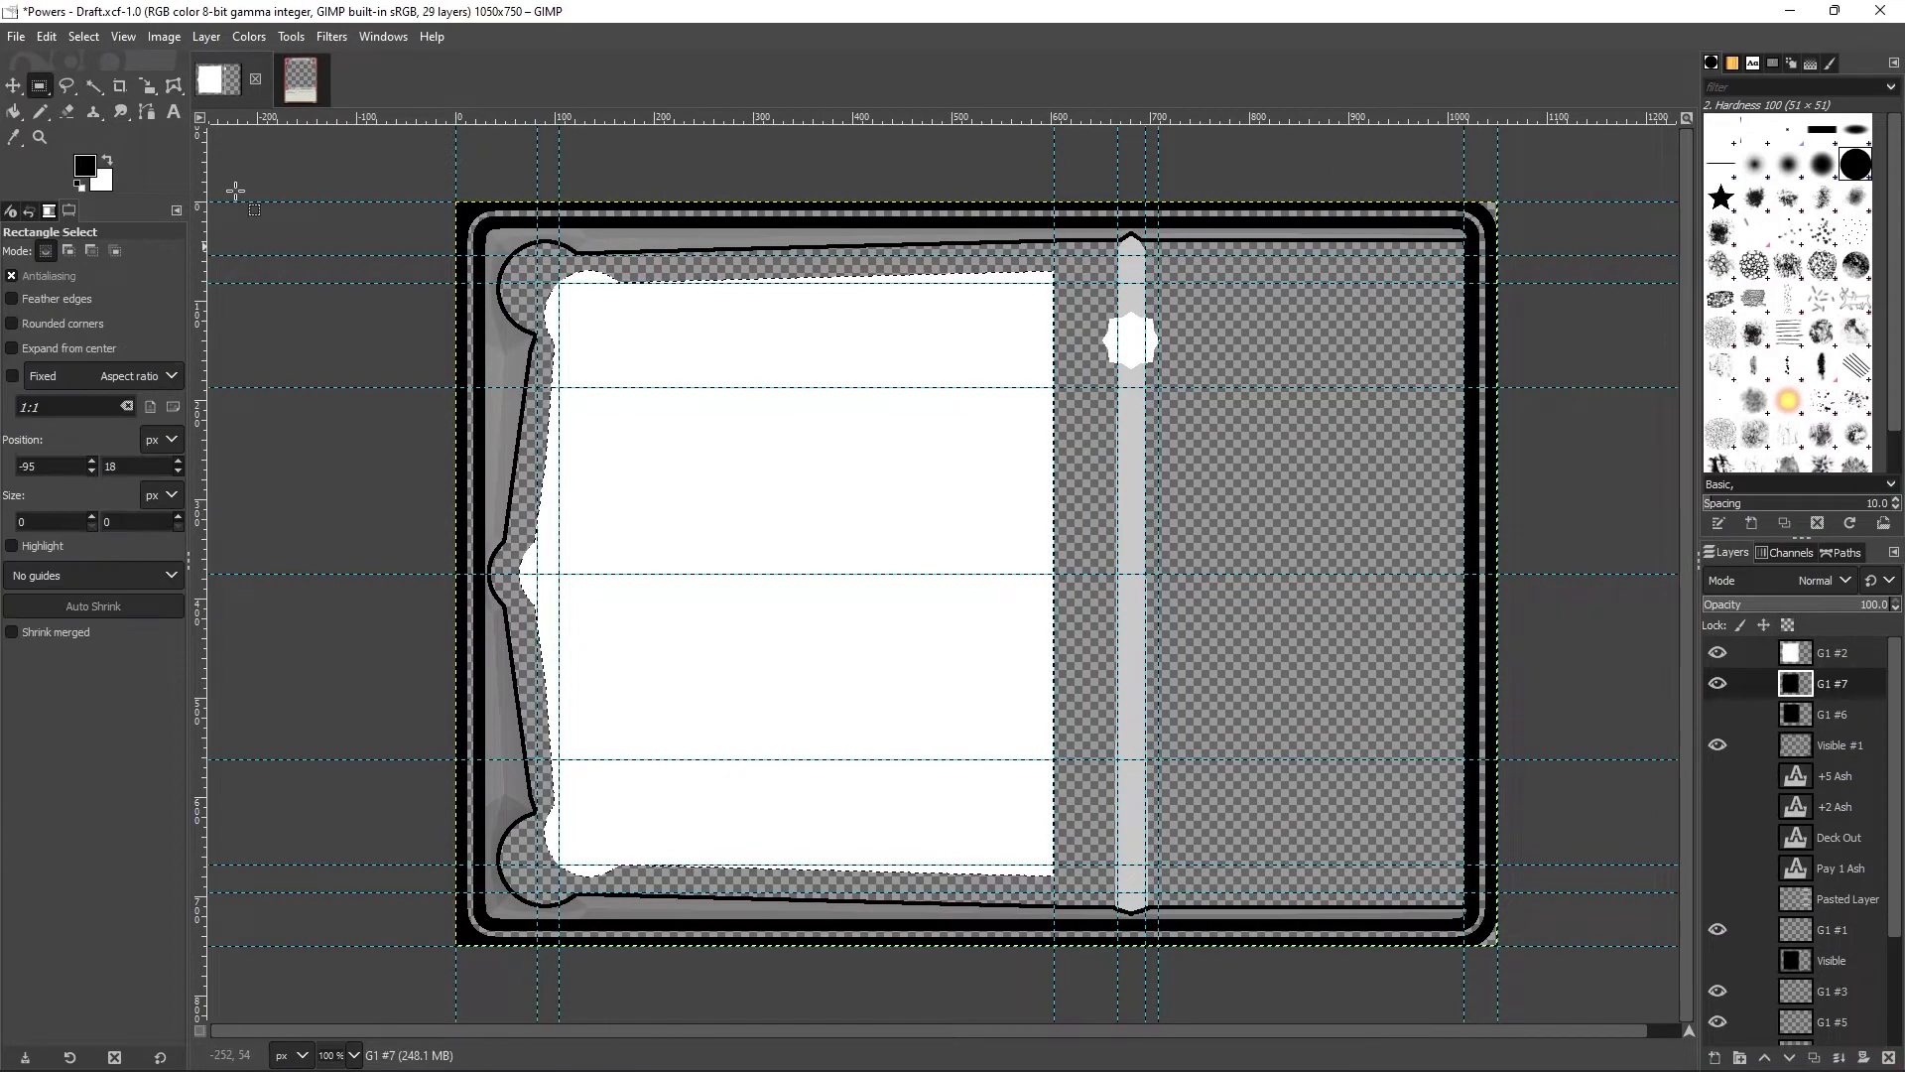
Step: Cut the black silhouette on G1 #7 and paste it offset up and to the right behind the white panel
{"action": "key", "text": "u"}
{"action": "left_click", "coordinate": [803, 372]}
{"action": "key", "text": "ctrl+x"}
{"action": "key", "text": "ctrl+v"}
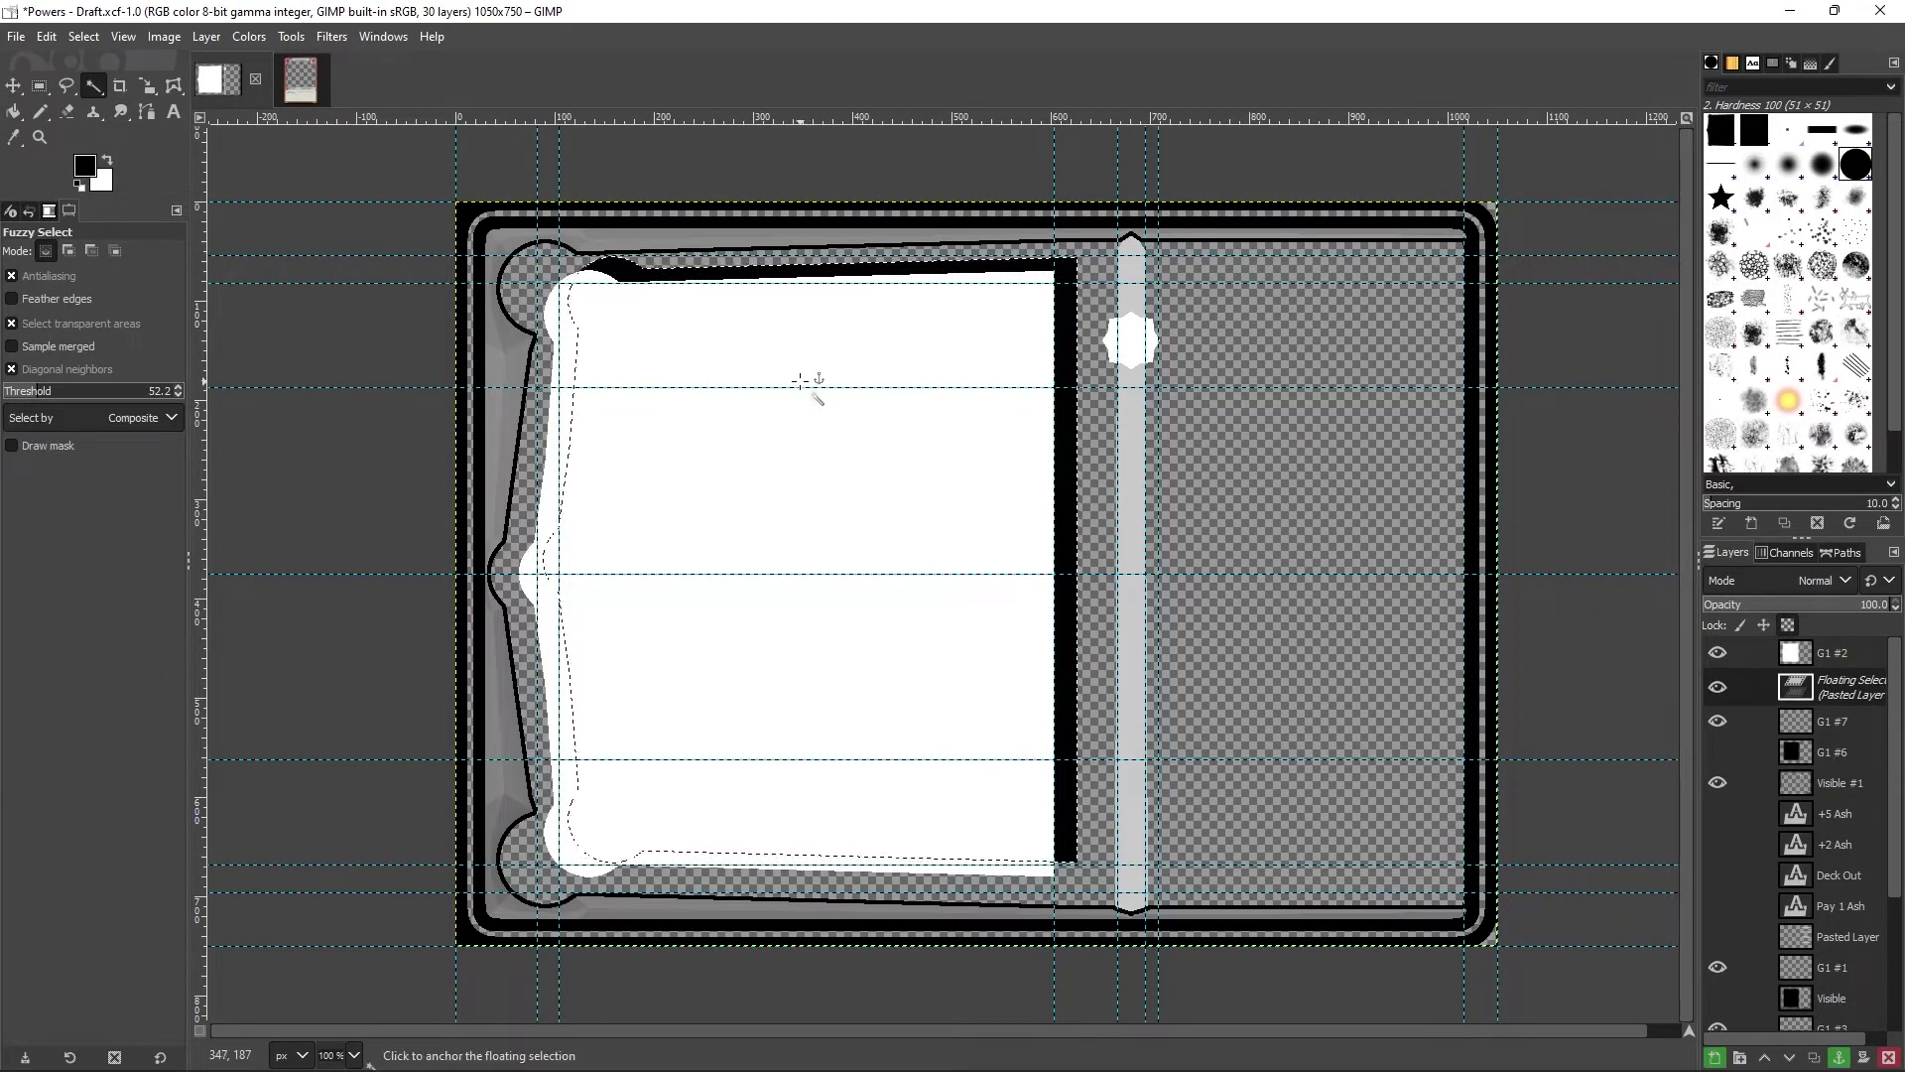
Step: Hide G1 #7 and add another black-filled layer, G1 #8, above it
{"action": "left_click", "coordinate": [67, 85]}
{"action": "key", "text": "ctrl+z"}
{"action": "key", "text": "shift+ctrl+d"}
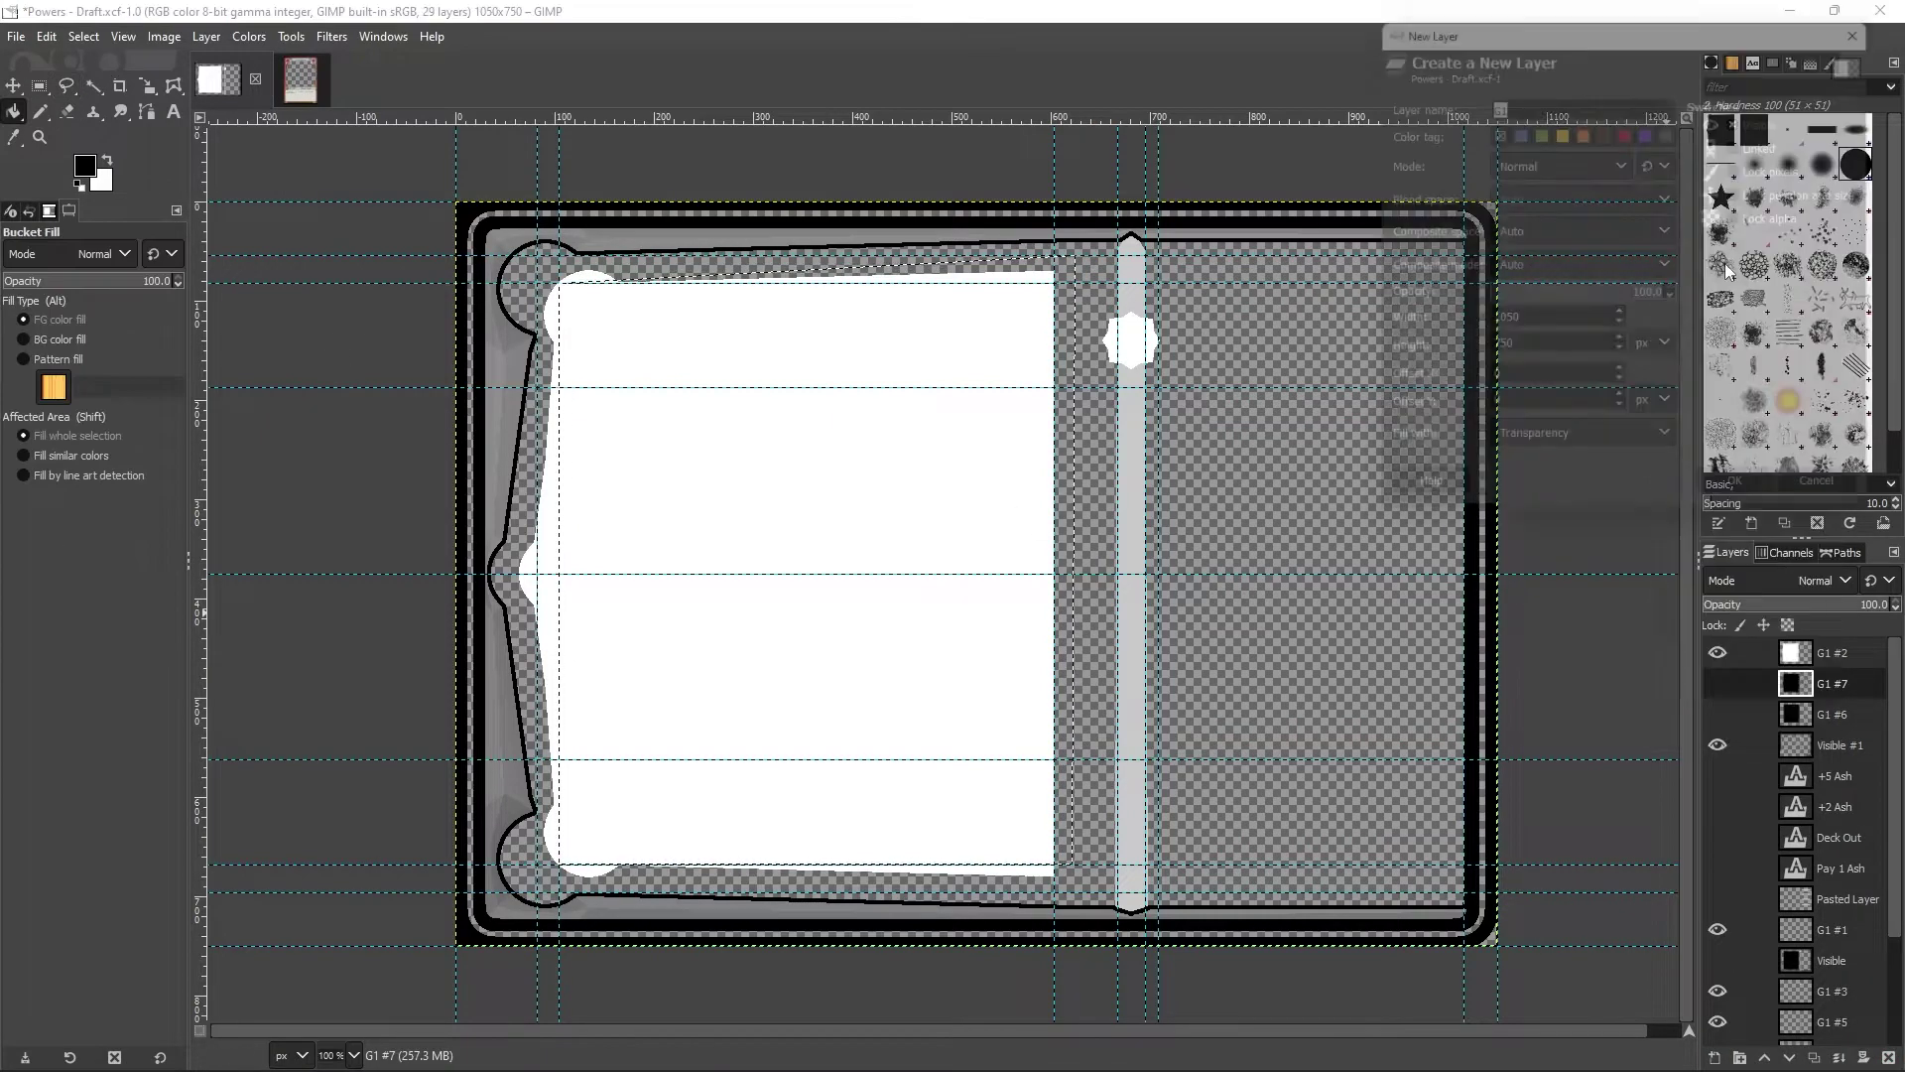
{"action": "key", "text": "r"}
Step: Select the black rectangle on G1 #6, cut it, paste it back, and anchor it
{"action": "key", "text": "u"}
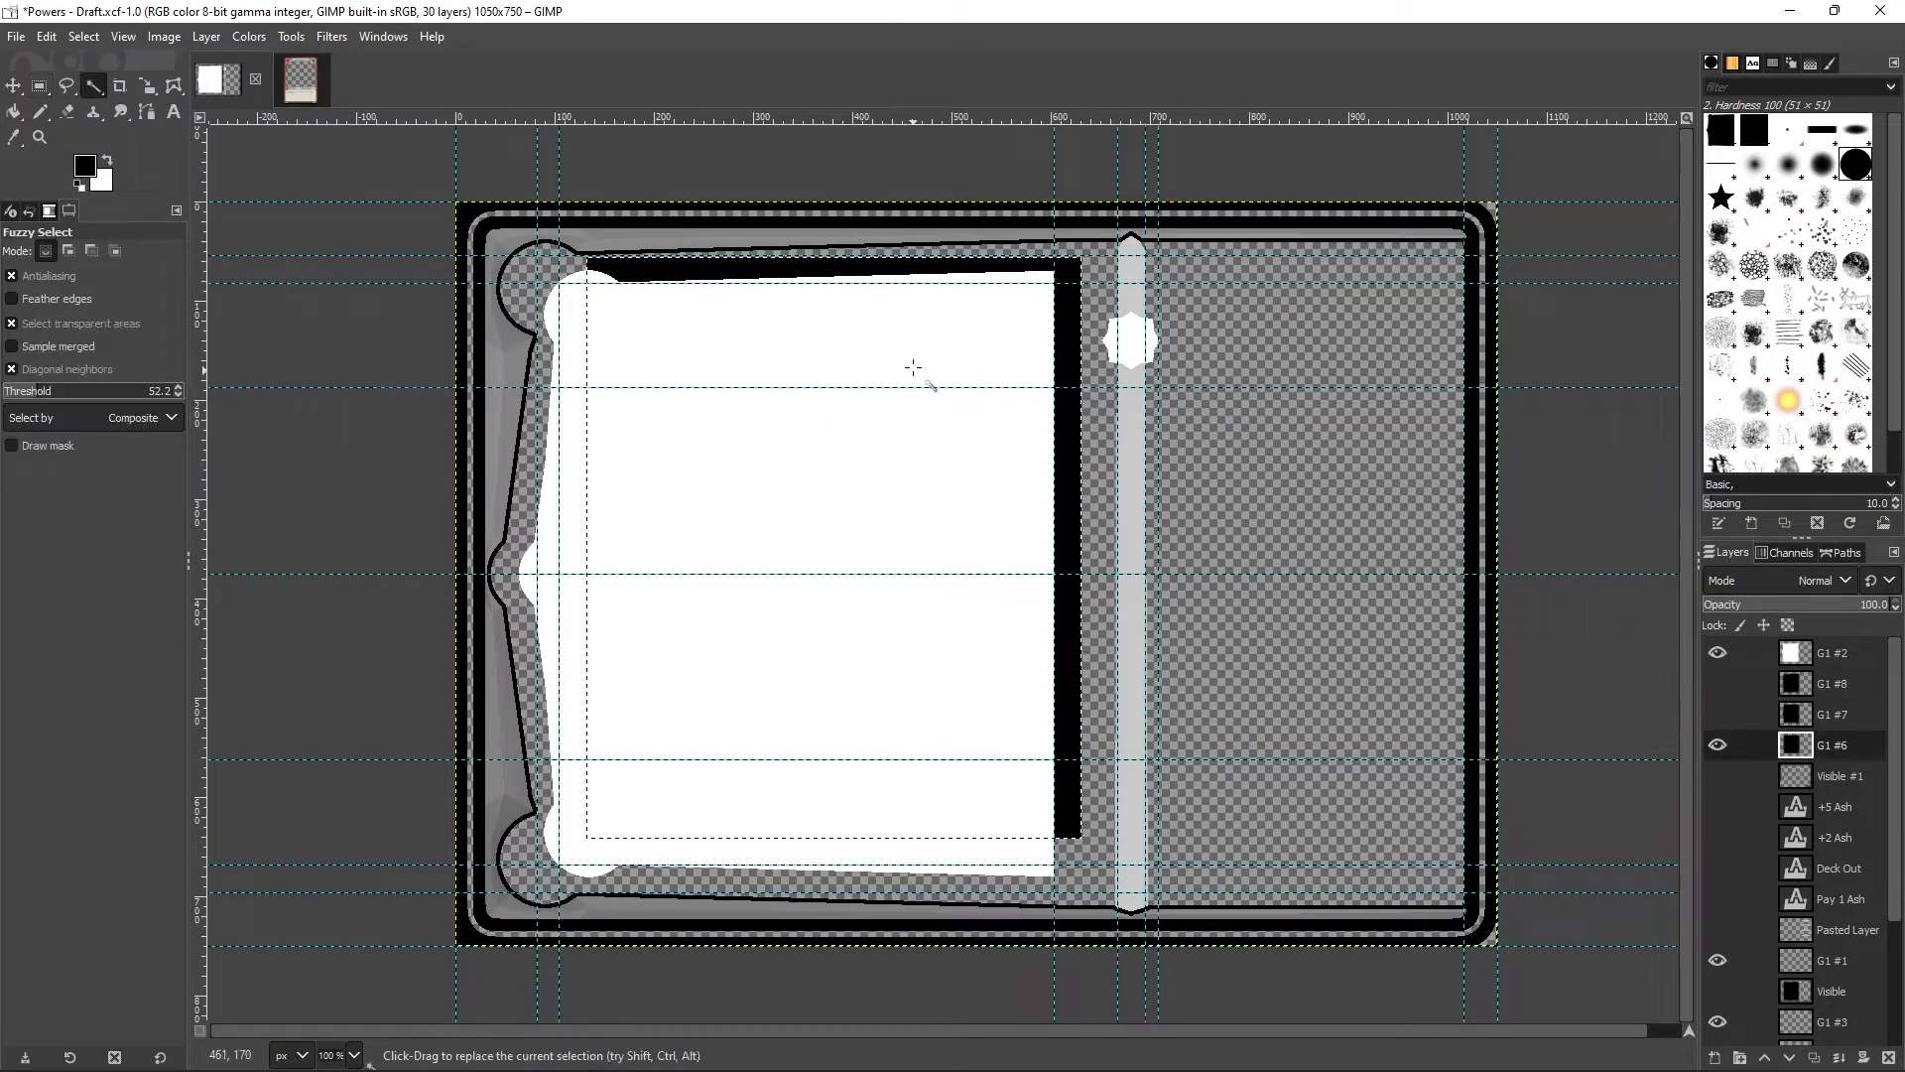
{"action": "left_click", "coordinate": [908, 346]}
{"action": "key", "text": "ctrl+x"}
{"action": "key", "text": "ctrl+v"}
{"action": "left_click", "coordinate": [900, 347]}
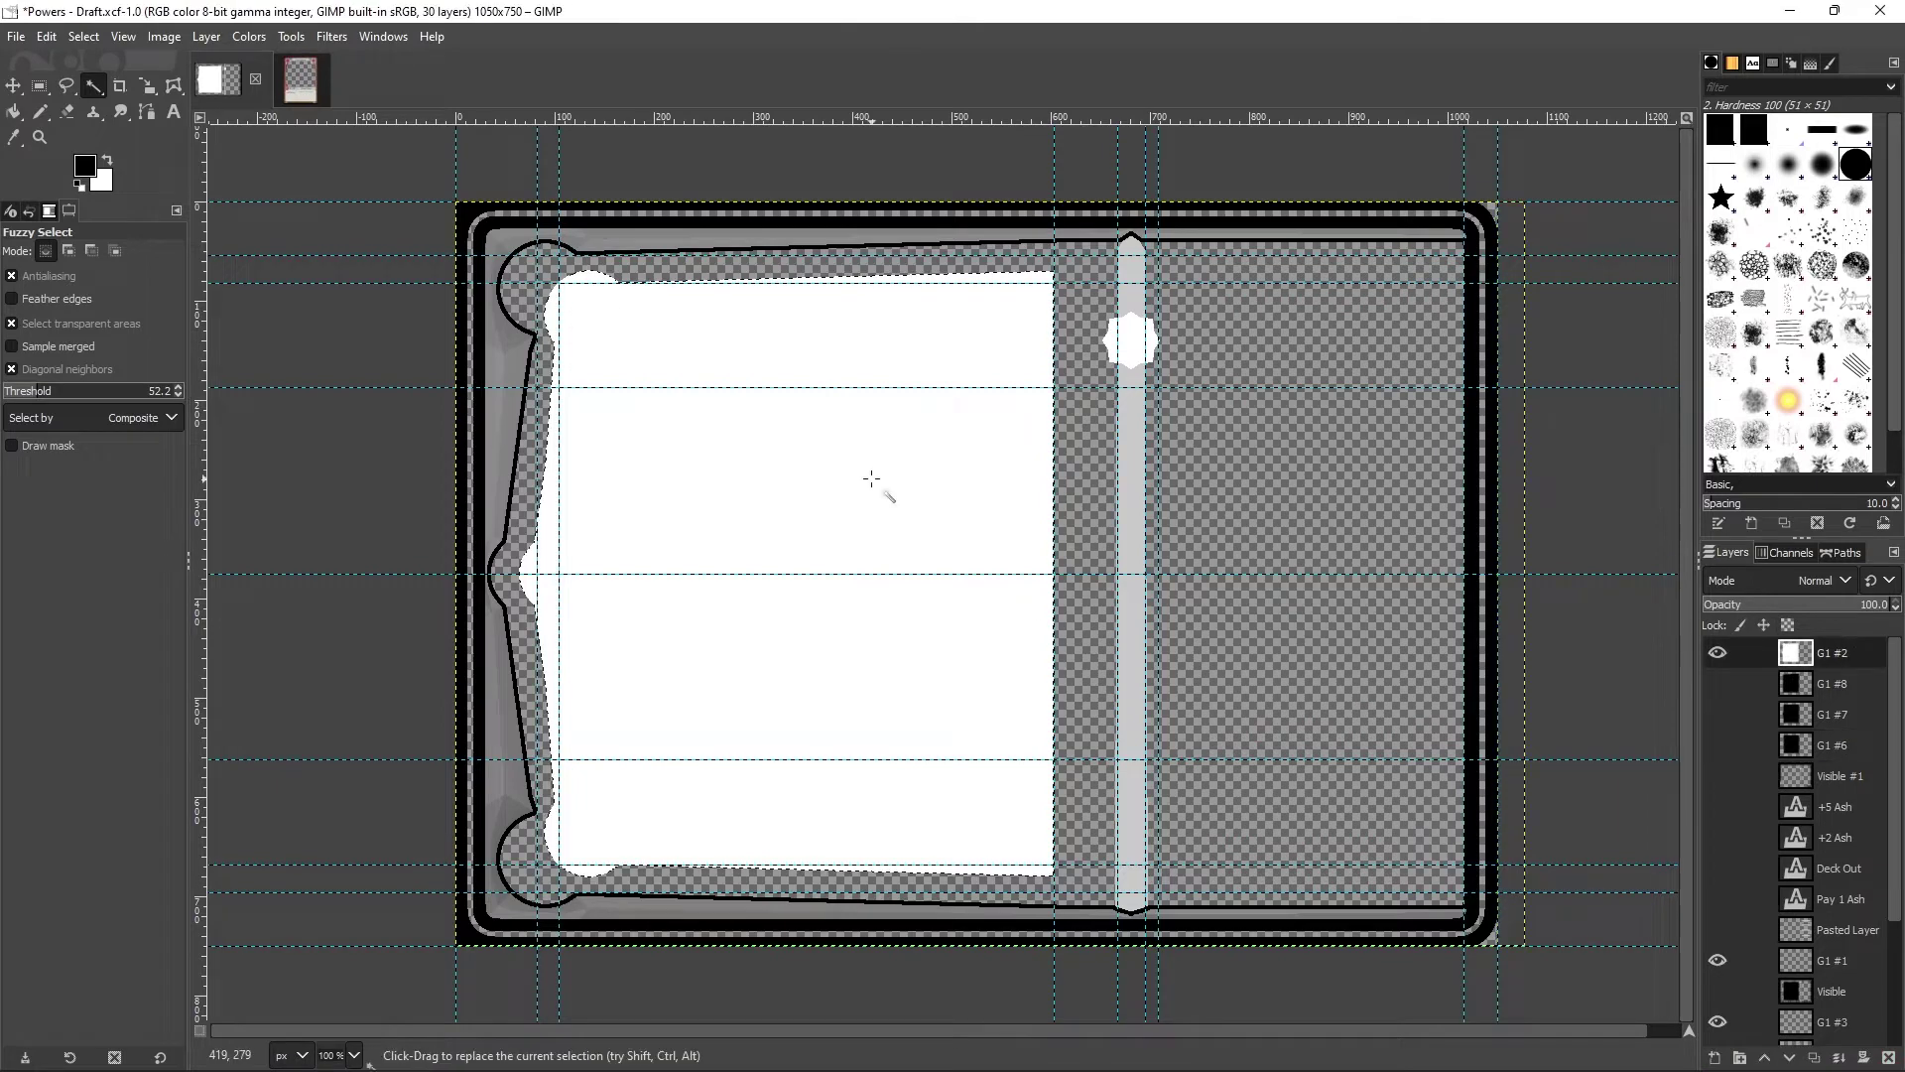
Step: Clear the selection and shift the white panel on G1 #2 slightly to the right
{"action": "key", "text": "ctrl+shift+a"}
{"action": "key", "text": "r"}
{"action": "left_click", "coordinate": [1638, 575]}
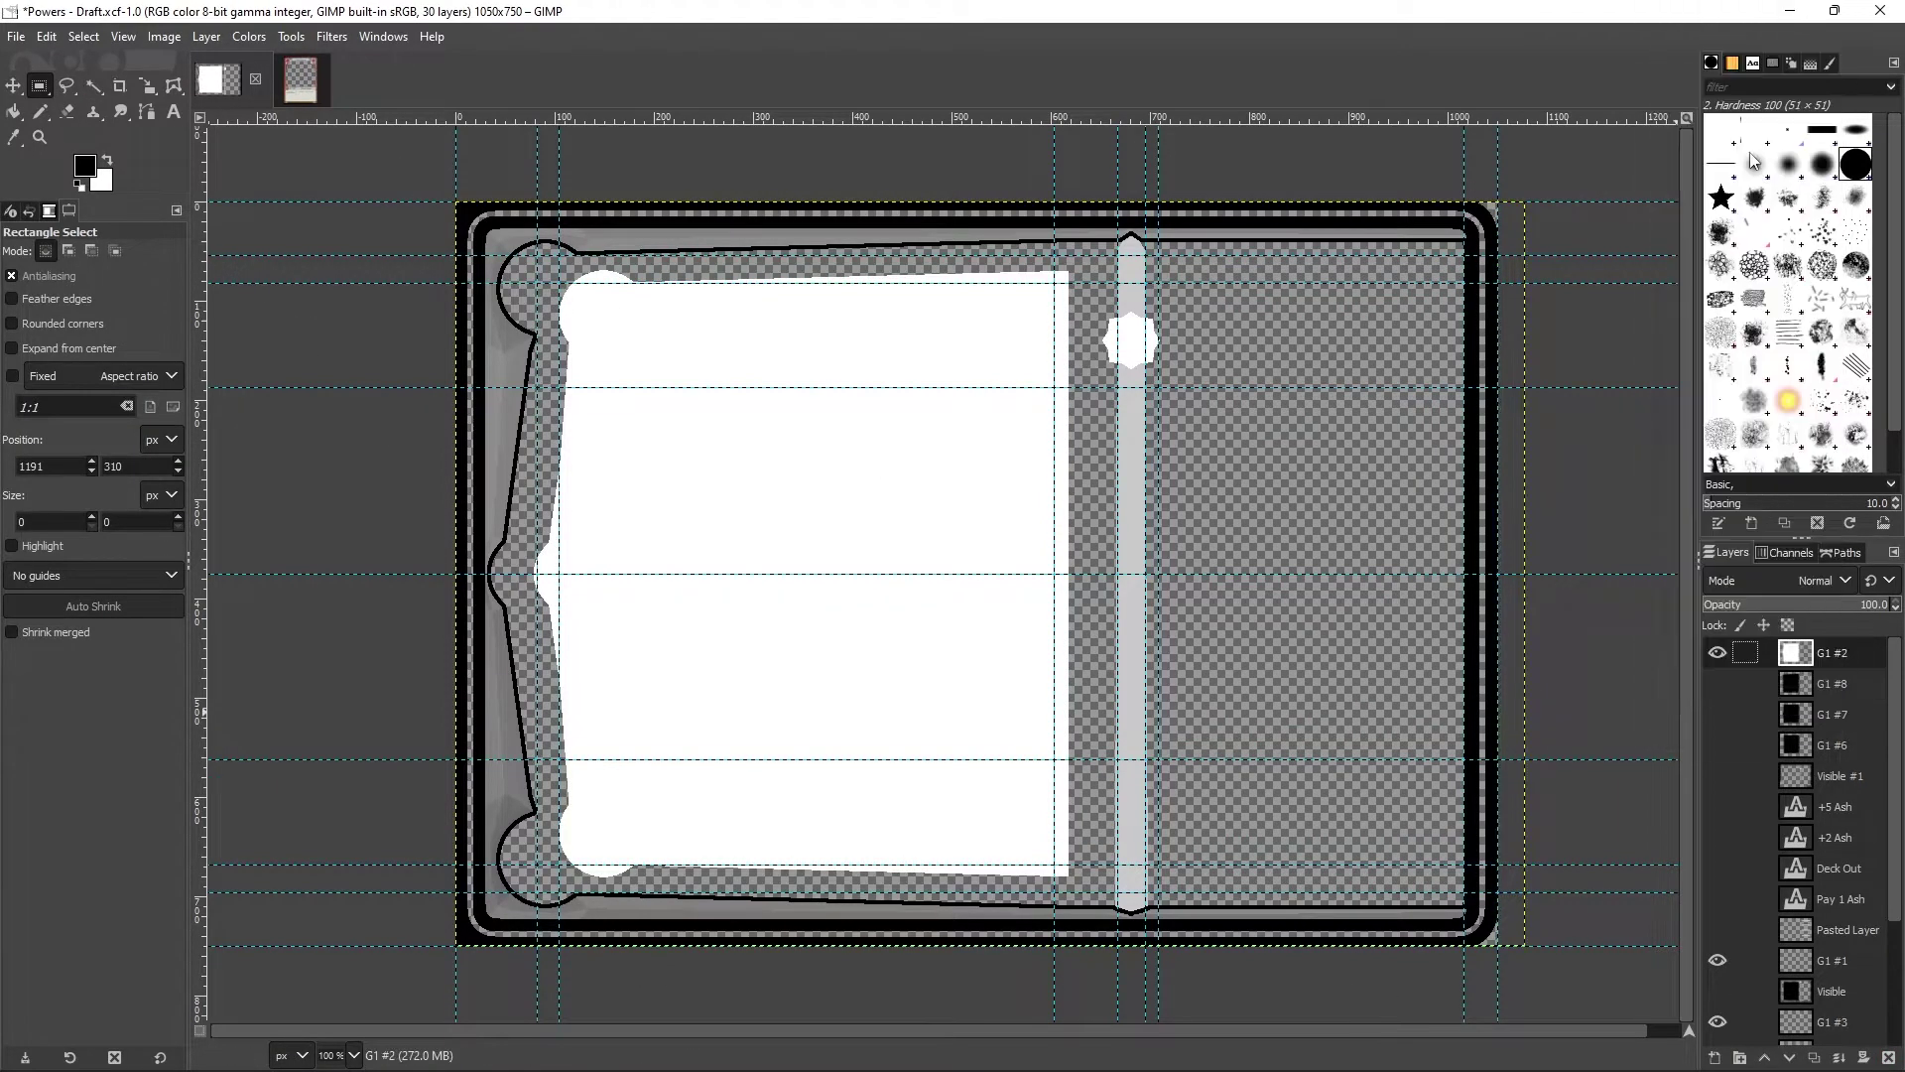
Step: Select the white panel, shrink the selection, and outline the panel in black on new layer G1 #9
{"action": "key", "text": "u"}
{"action": "right_click", "coordinate": [714, 362]}
{"action": "left_click", "coordinate": [953, 783]}
{"action": "key", "text": "r"}
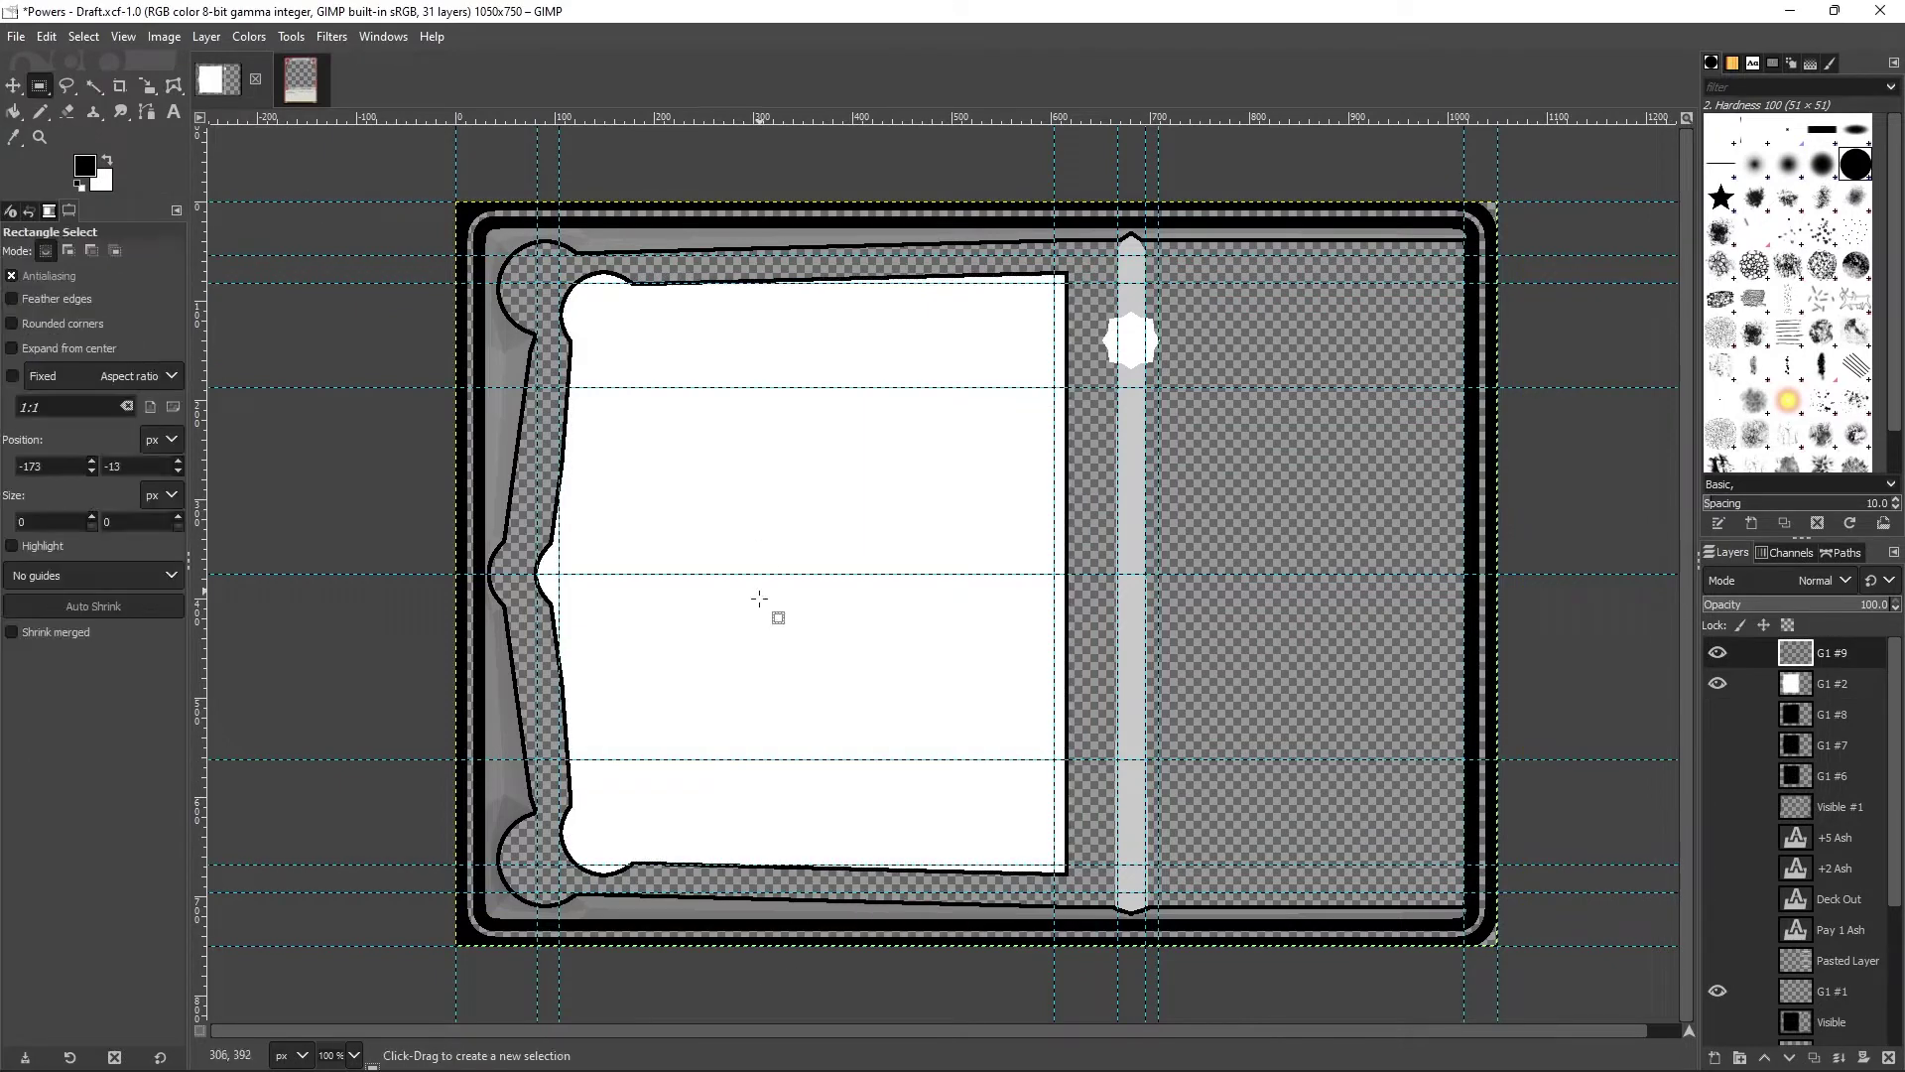
Step: Fill an inset selection of the panel with black on G1 #9, leaving a thin white inner border
{"action": "right_click", "coordinate": [861, 474]}
{"action": "left_click", "coordinate": [1131, 714]}
{"action": "left_click", "coordinate": [612, 491]}
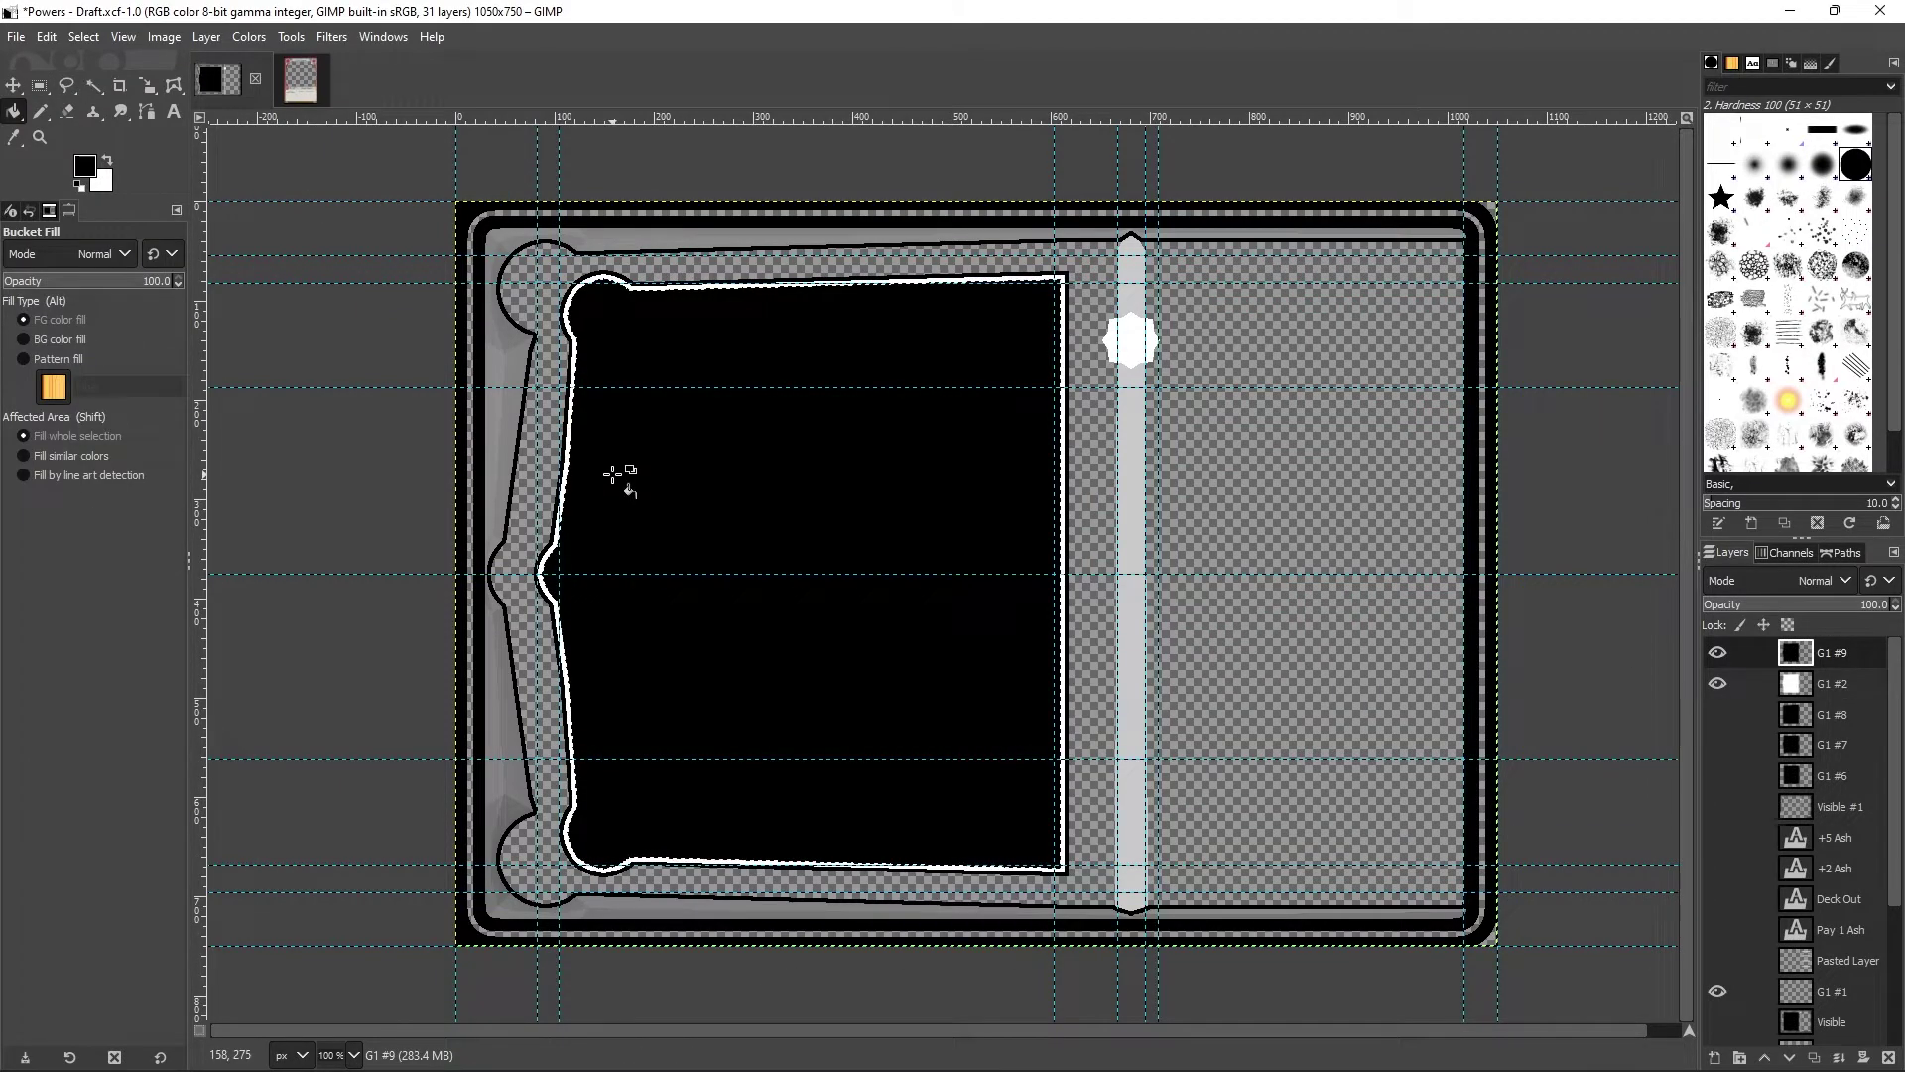
Step: Select a 447 × 533 px rectangle at 146, 108 inside the black panel and fill it white on new layer G1 #10
{"action": "key", "text": "r"}
{"action": "mouse_move", "coordinate": [1044, 309]}
{"action": "left_mouse_down"}
{"action": "mouse_move", "coordinate": [787, 702]}
{"action": "mouse_move", "coordinate": [467, 829]}
{"action": "mouse_move", "coordinate": [601, 838]}
{"action": "left_mouse_up"}
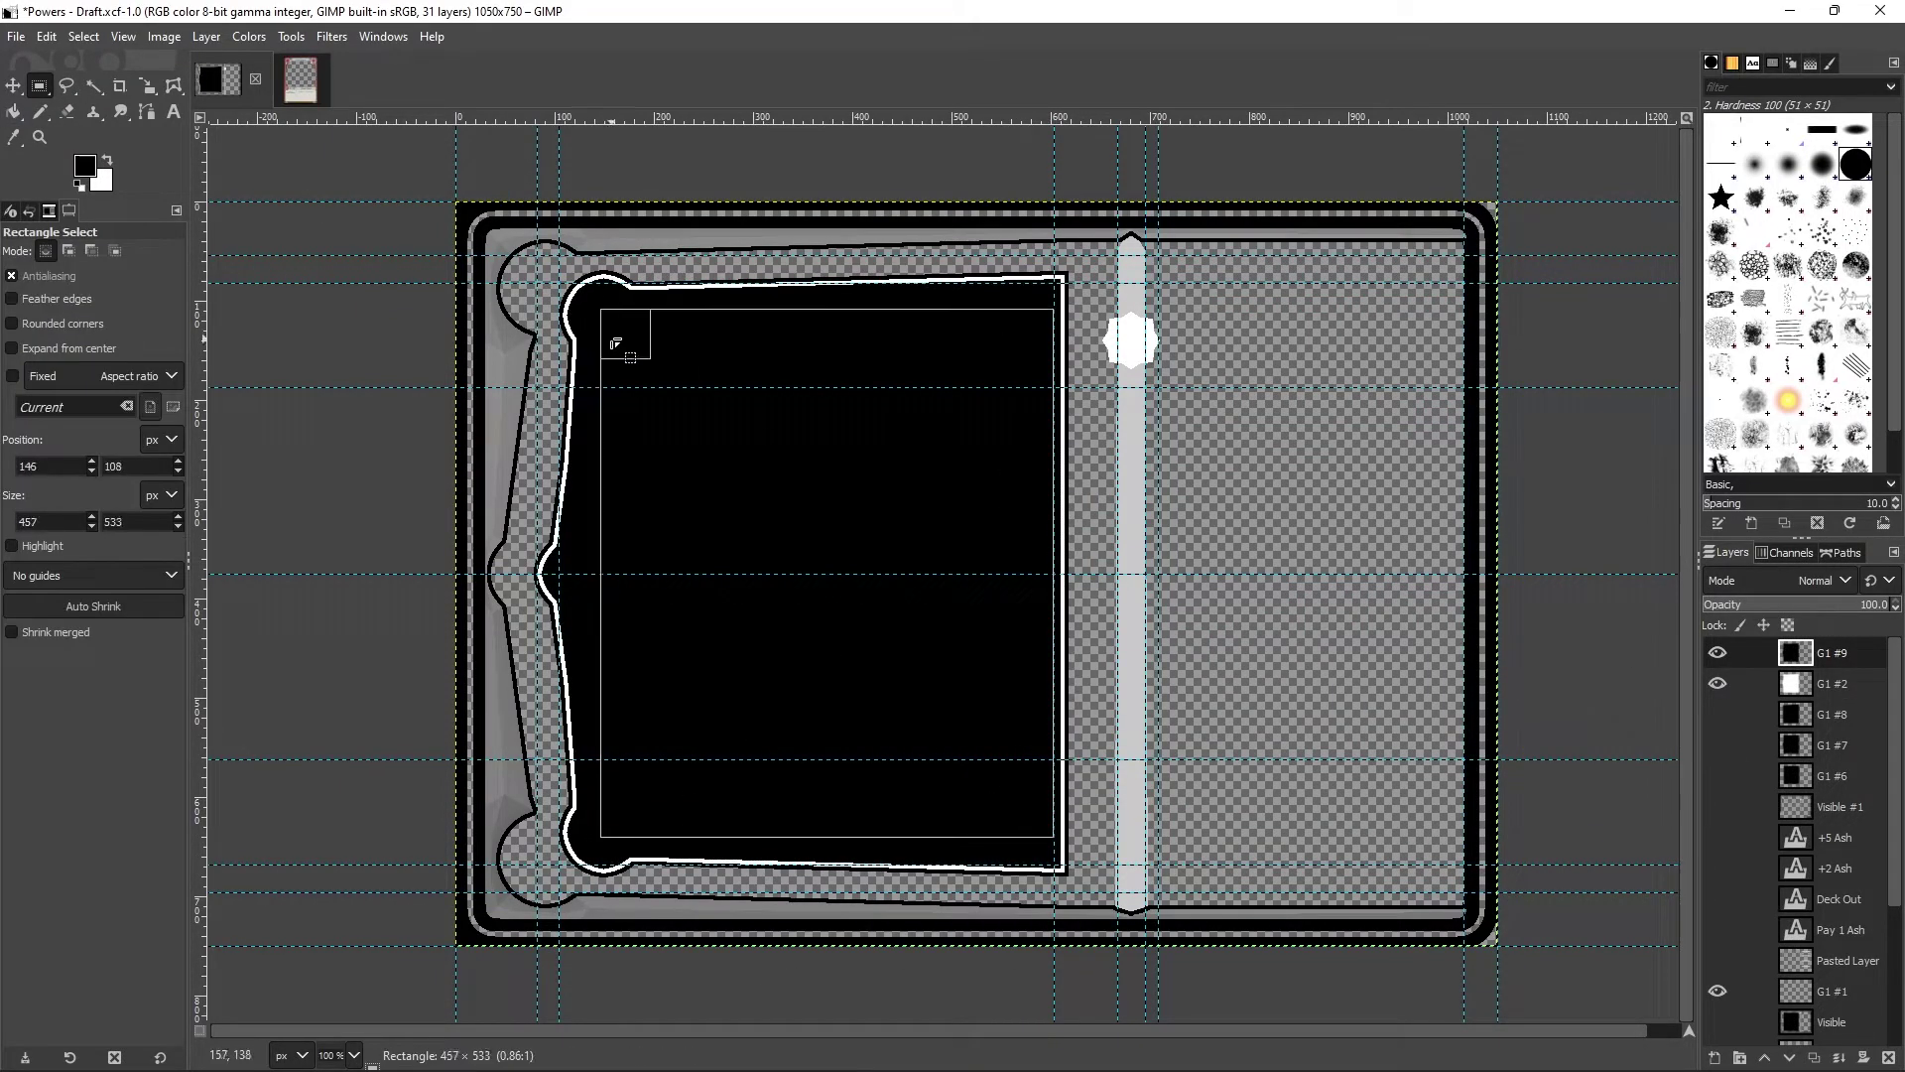
{"action": "key", "text": "Delete"}
{"action": "key", "text": "ctrl+z"}
{"action": "key", "text": "shift+ctrl+n"}
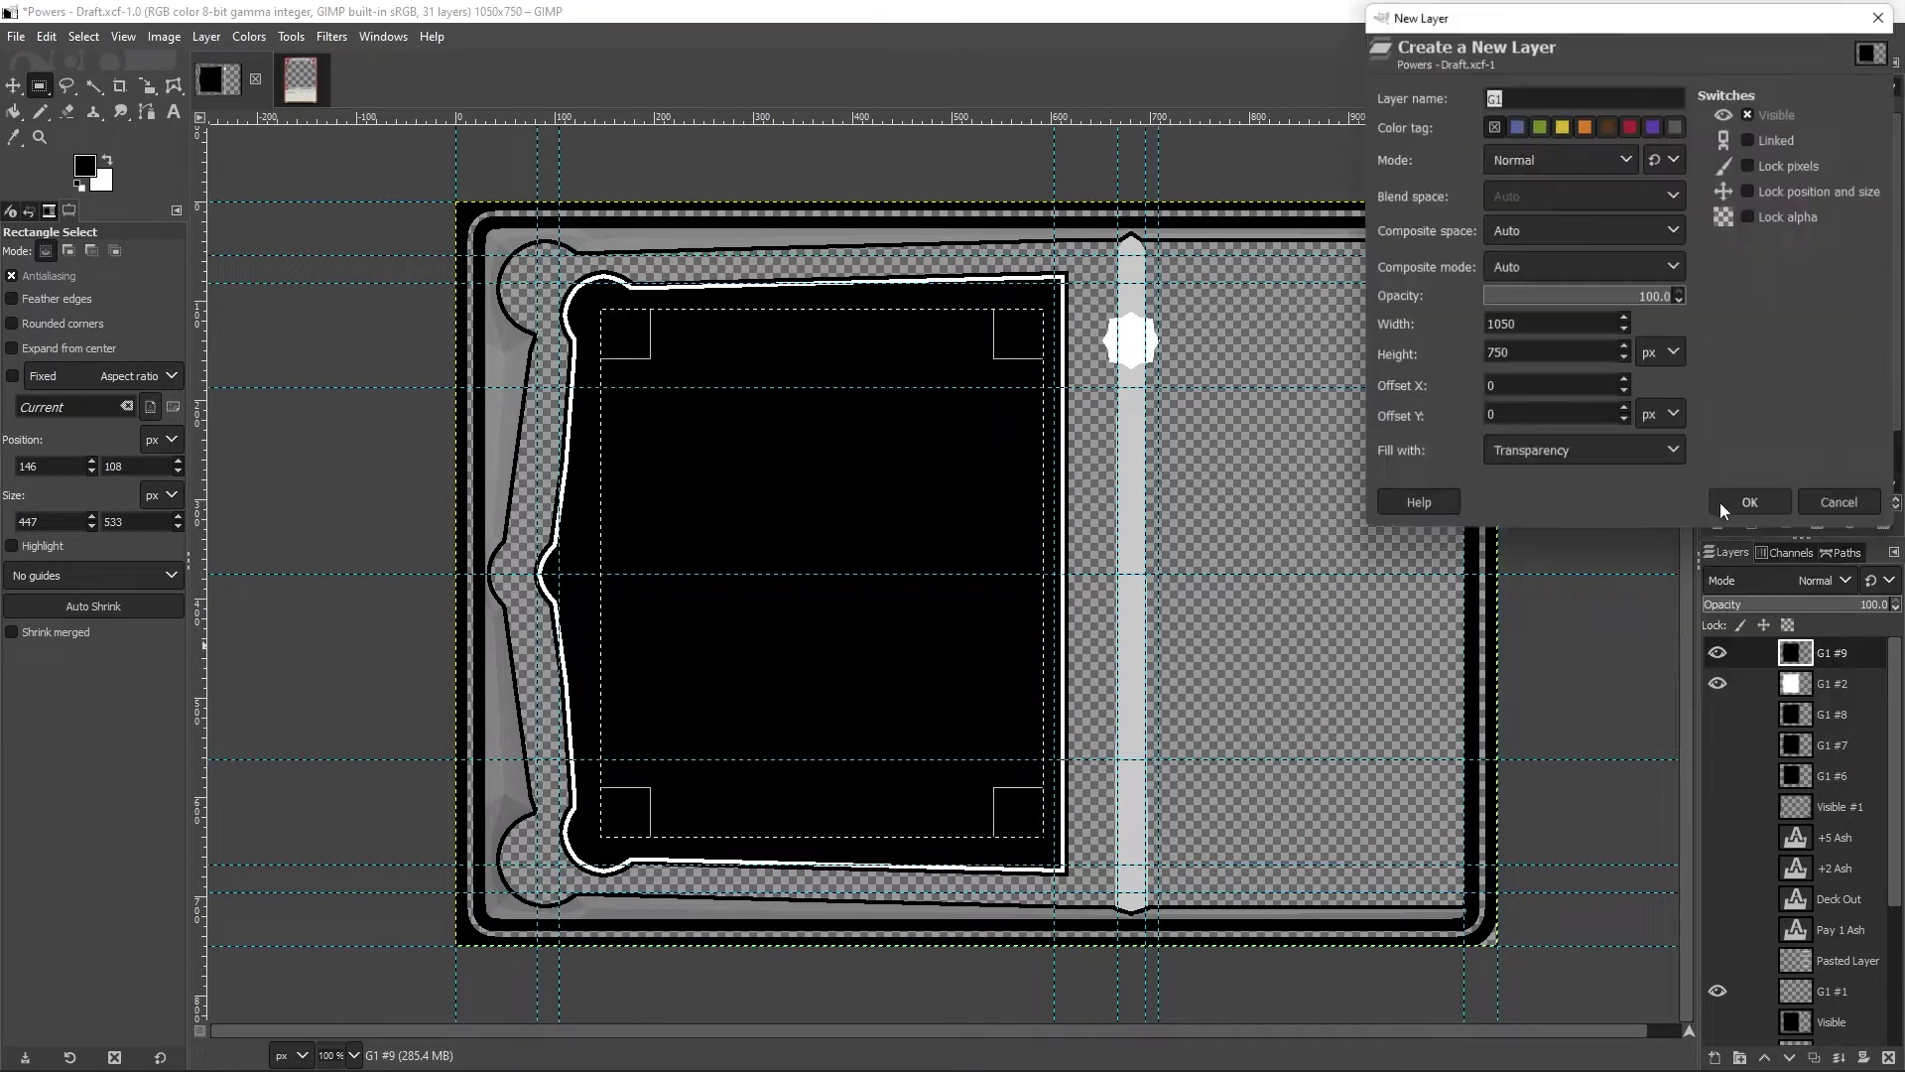
{"action": "key", "text": "Return"}
{"action": "key", "text": "u"}
{"action": "key", "text": "x"}
Step: Shrink a selection of the black panel on G1 #9, fill it with white, and clear the selection
{"action": "left_click", "coordinate": [889, 691]}
{"action": "left_click_drag", "start_coordinate": [889, 697], "coordinate": [1116, 898]}
{"action": "key", "text": "Return"}
{"action": "right_click", "coordinate": [873, 511]}
{"action": "key", "text": "Escape"}
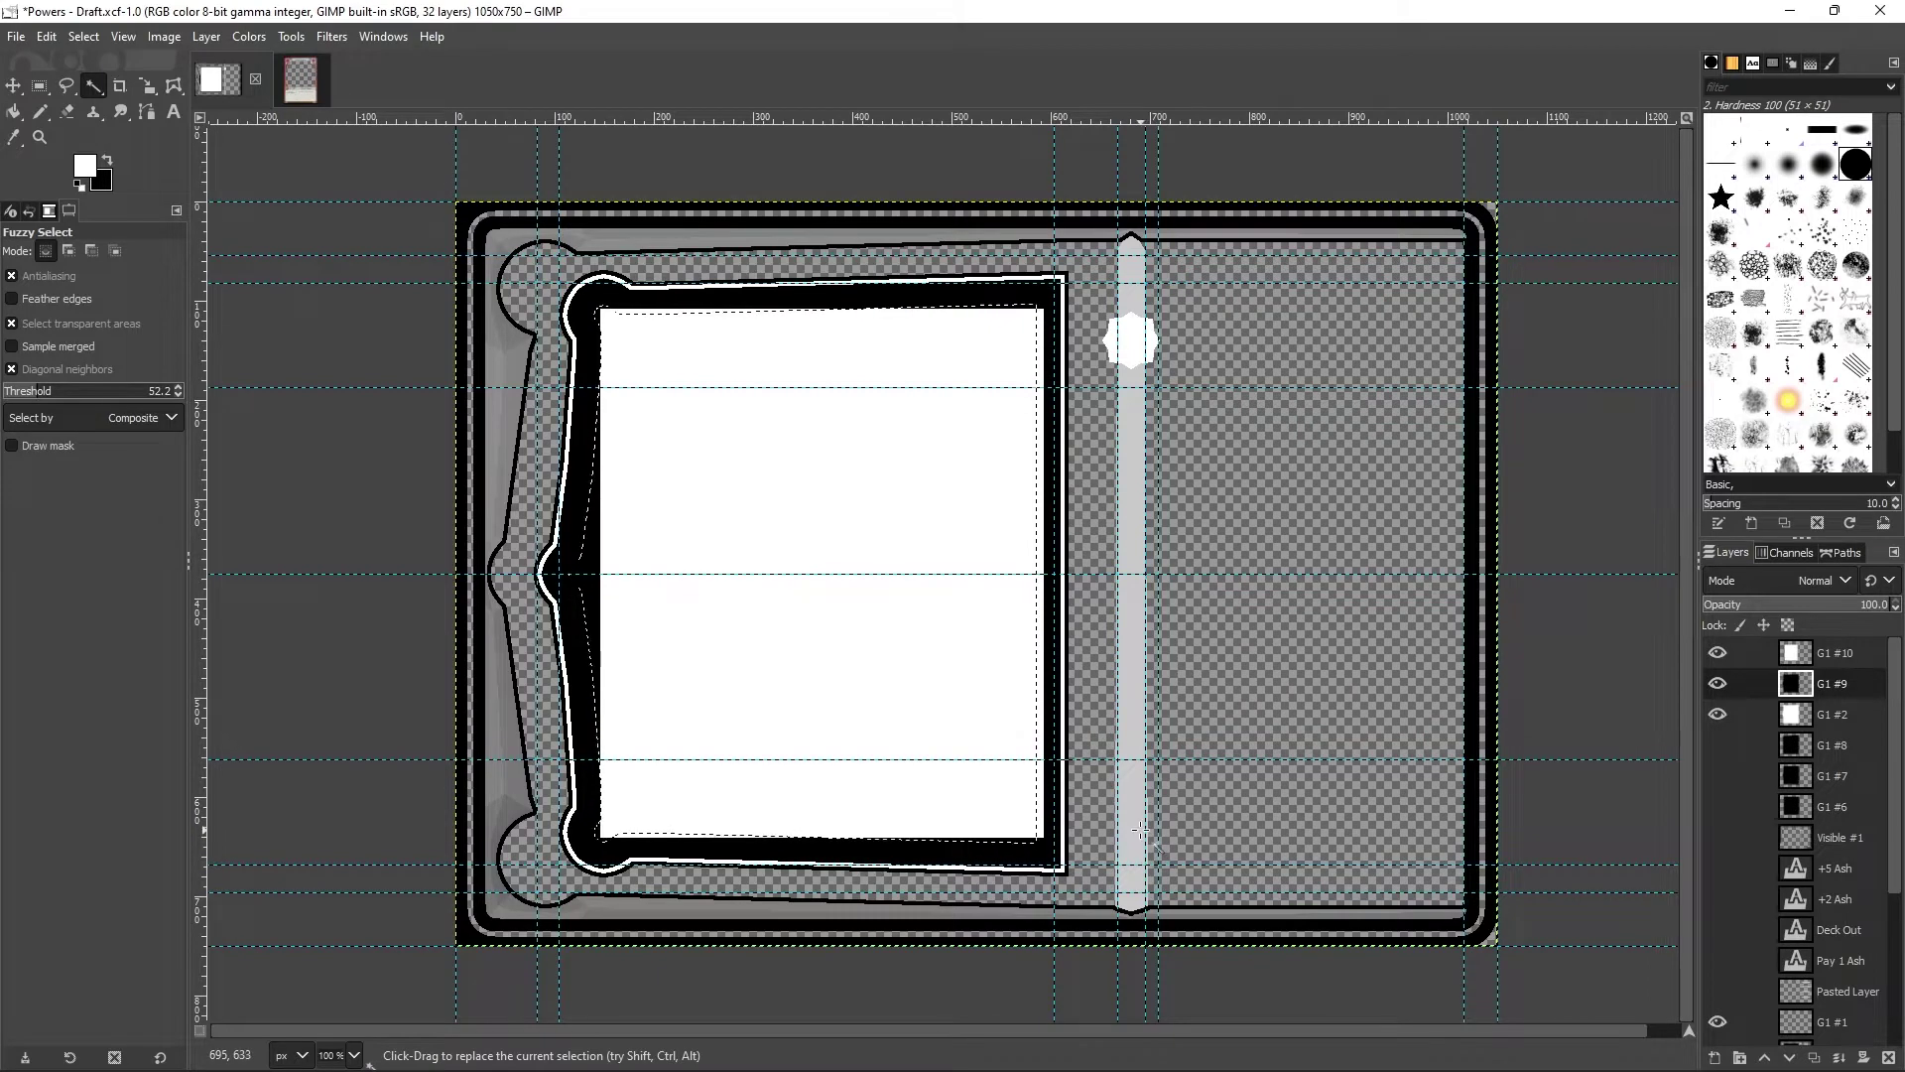
{"action": "key", "text": "ctrl+comma"}
{"action": "key", "text": "shift+ctrl+a"}
{"action": "key", "text": "r"}
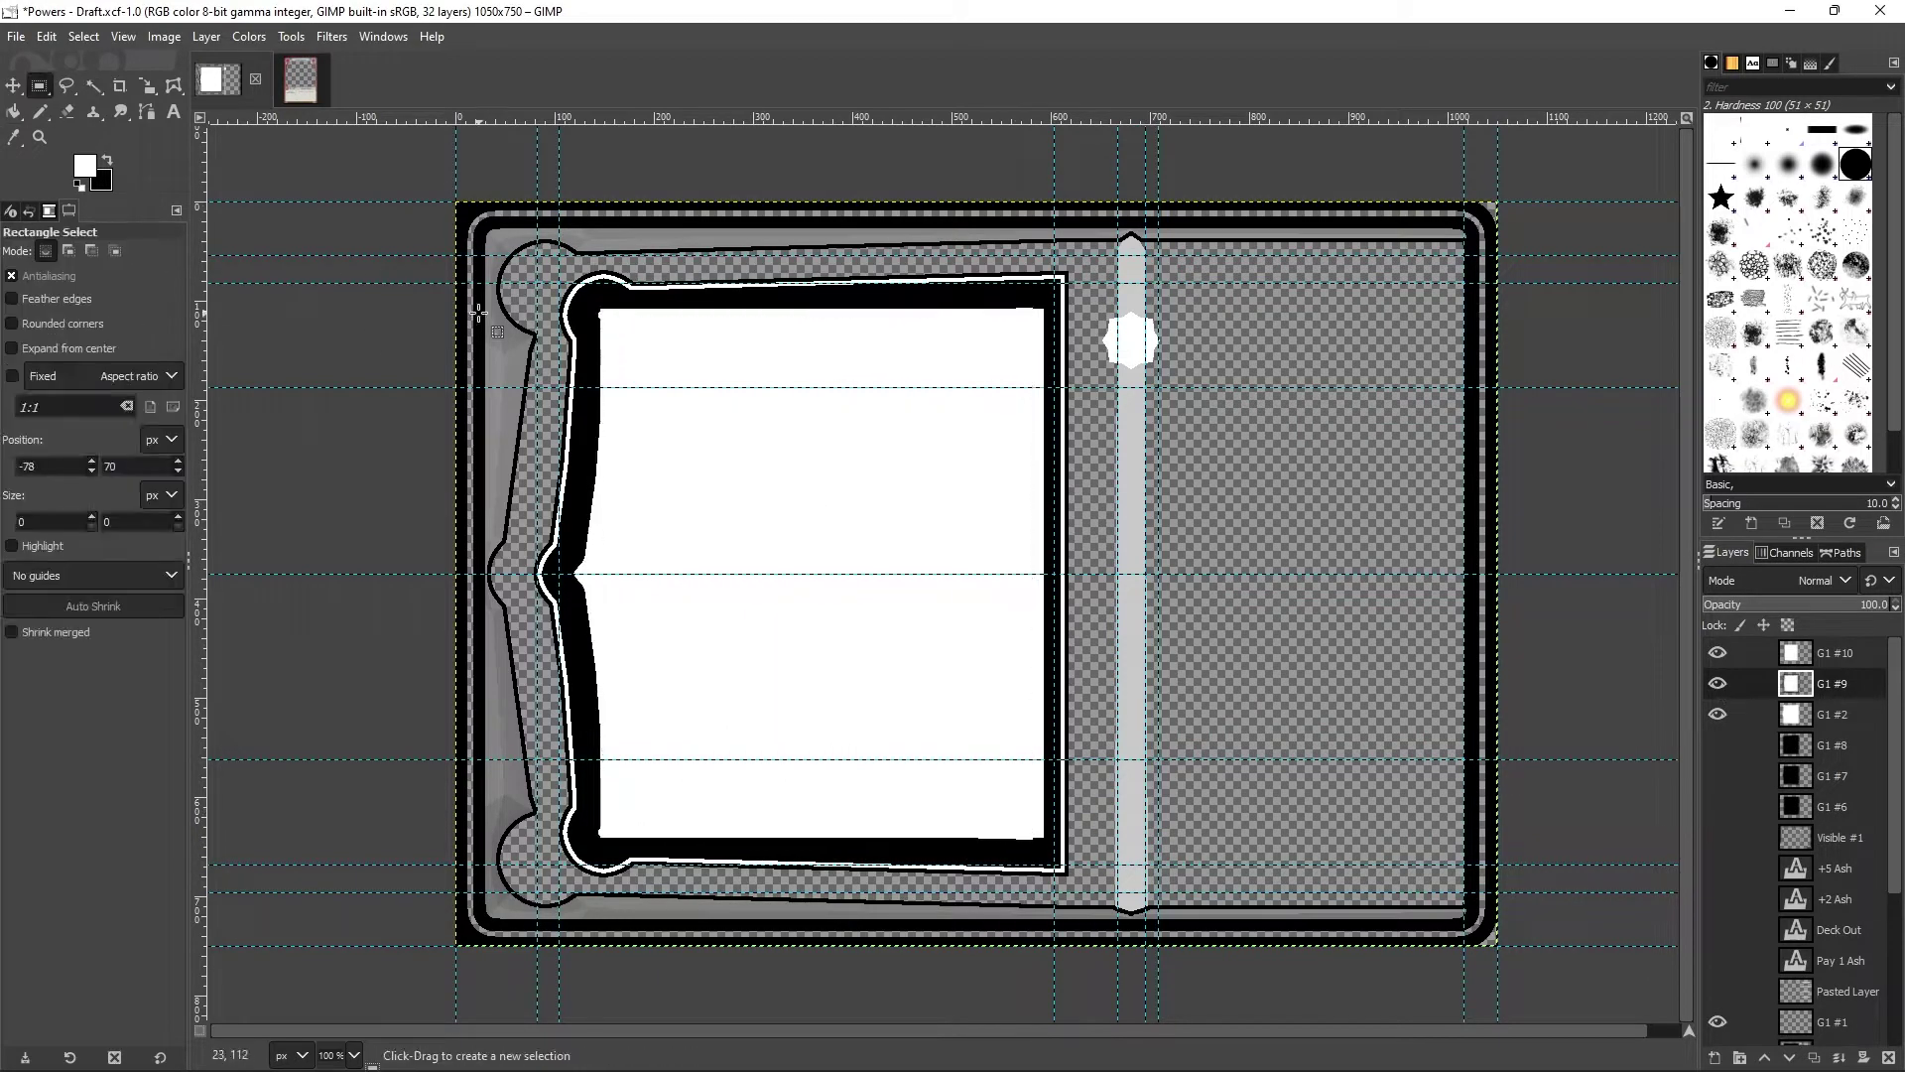
Step: Trim the white panel on G1 #2 to the surrounding guides and delete layers G1 #10 and G1 #9
{"action": "left_click", "coordinate": [1718, 651]}
{"action": "left_click", "coordinate": [1717, 683]}
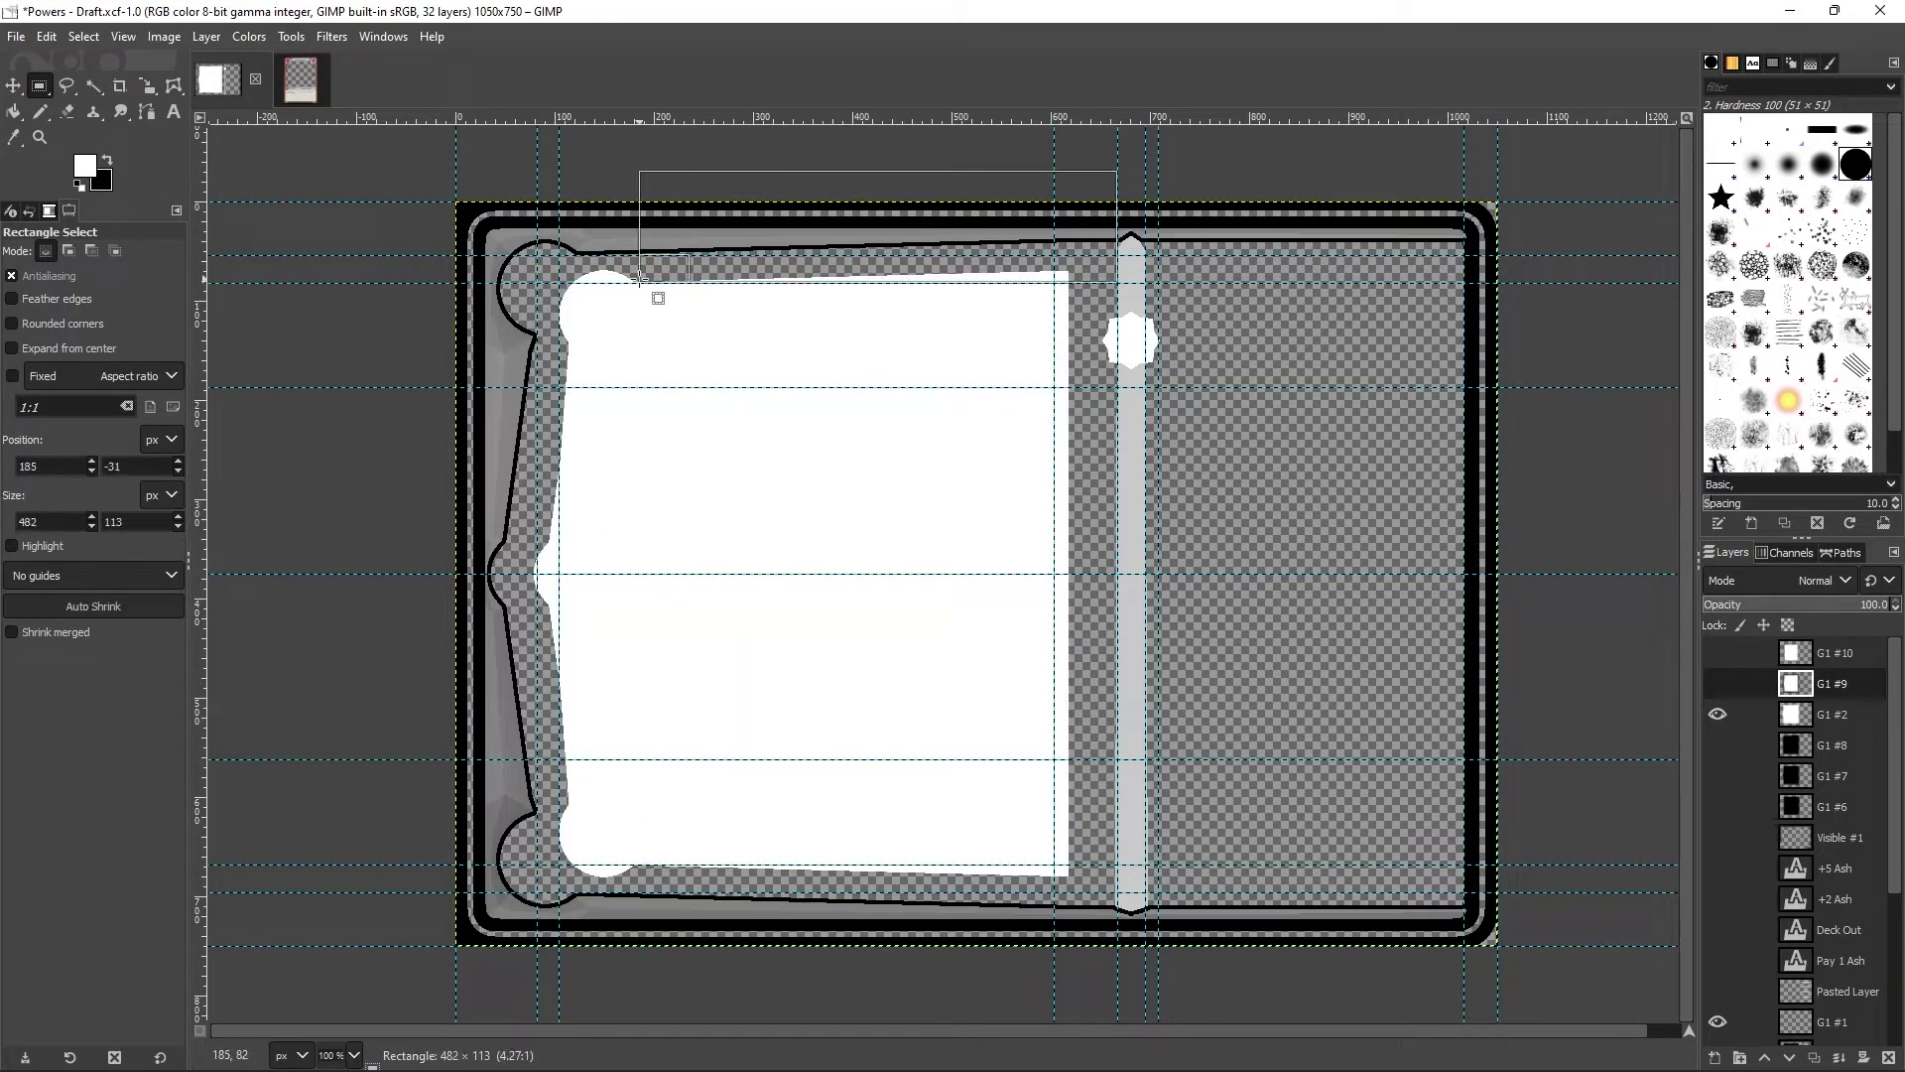
{"action": "left_click", "coordinate": [1833, 713]}
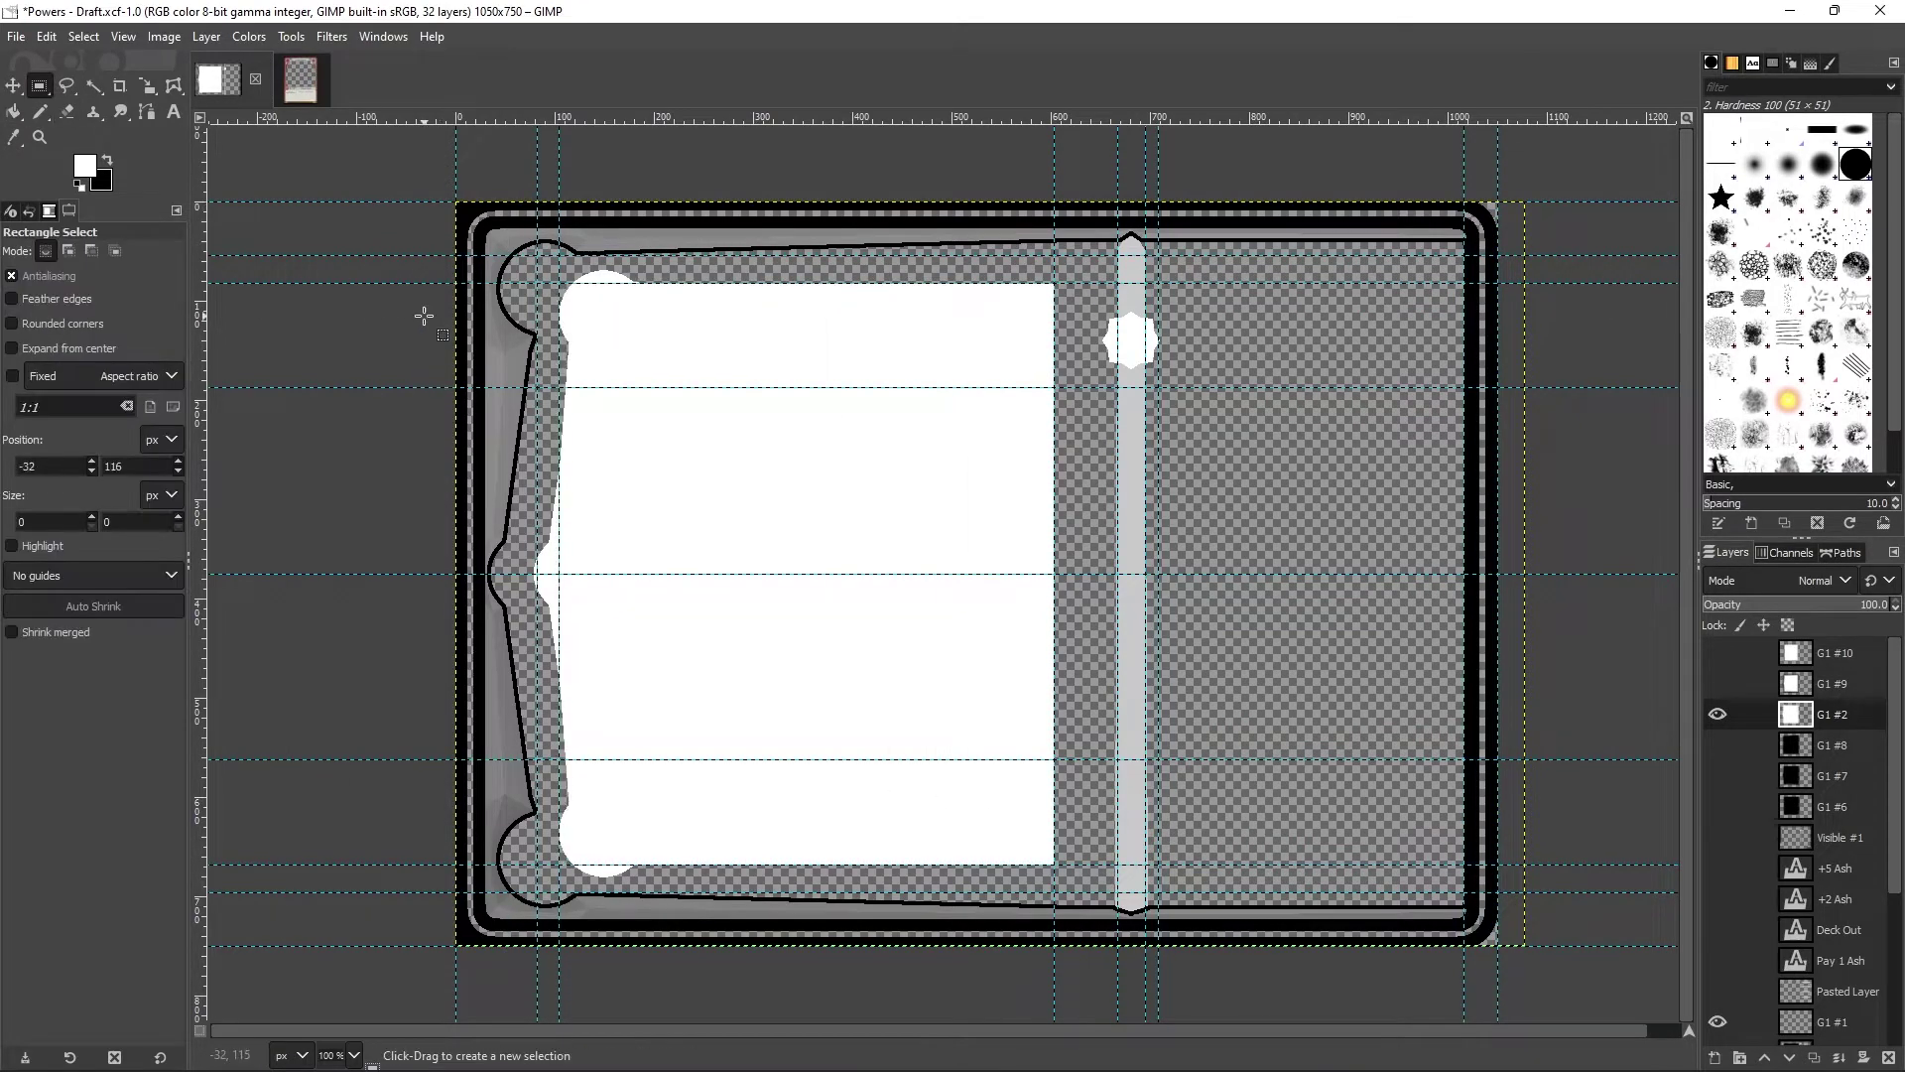
{"action": "right_click", "coordinate": [1804, 690]}
{"action": "left_click", "coordinate": [1729, 405]}
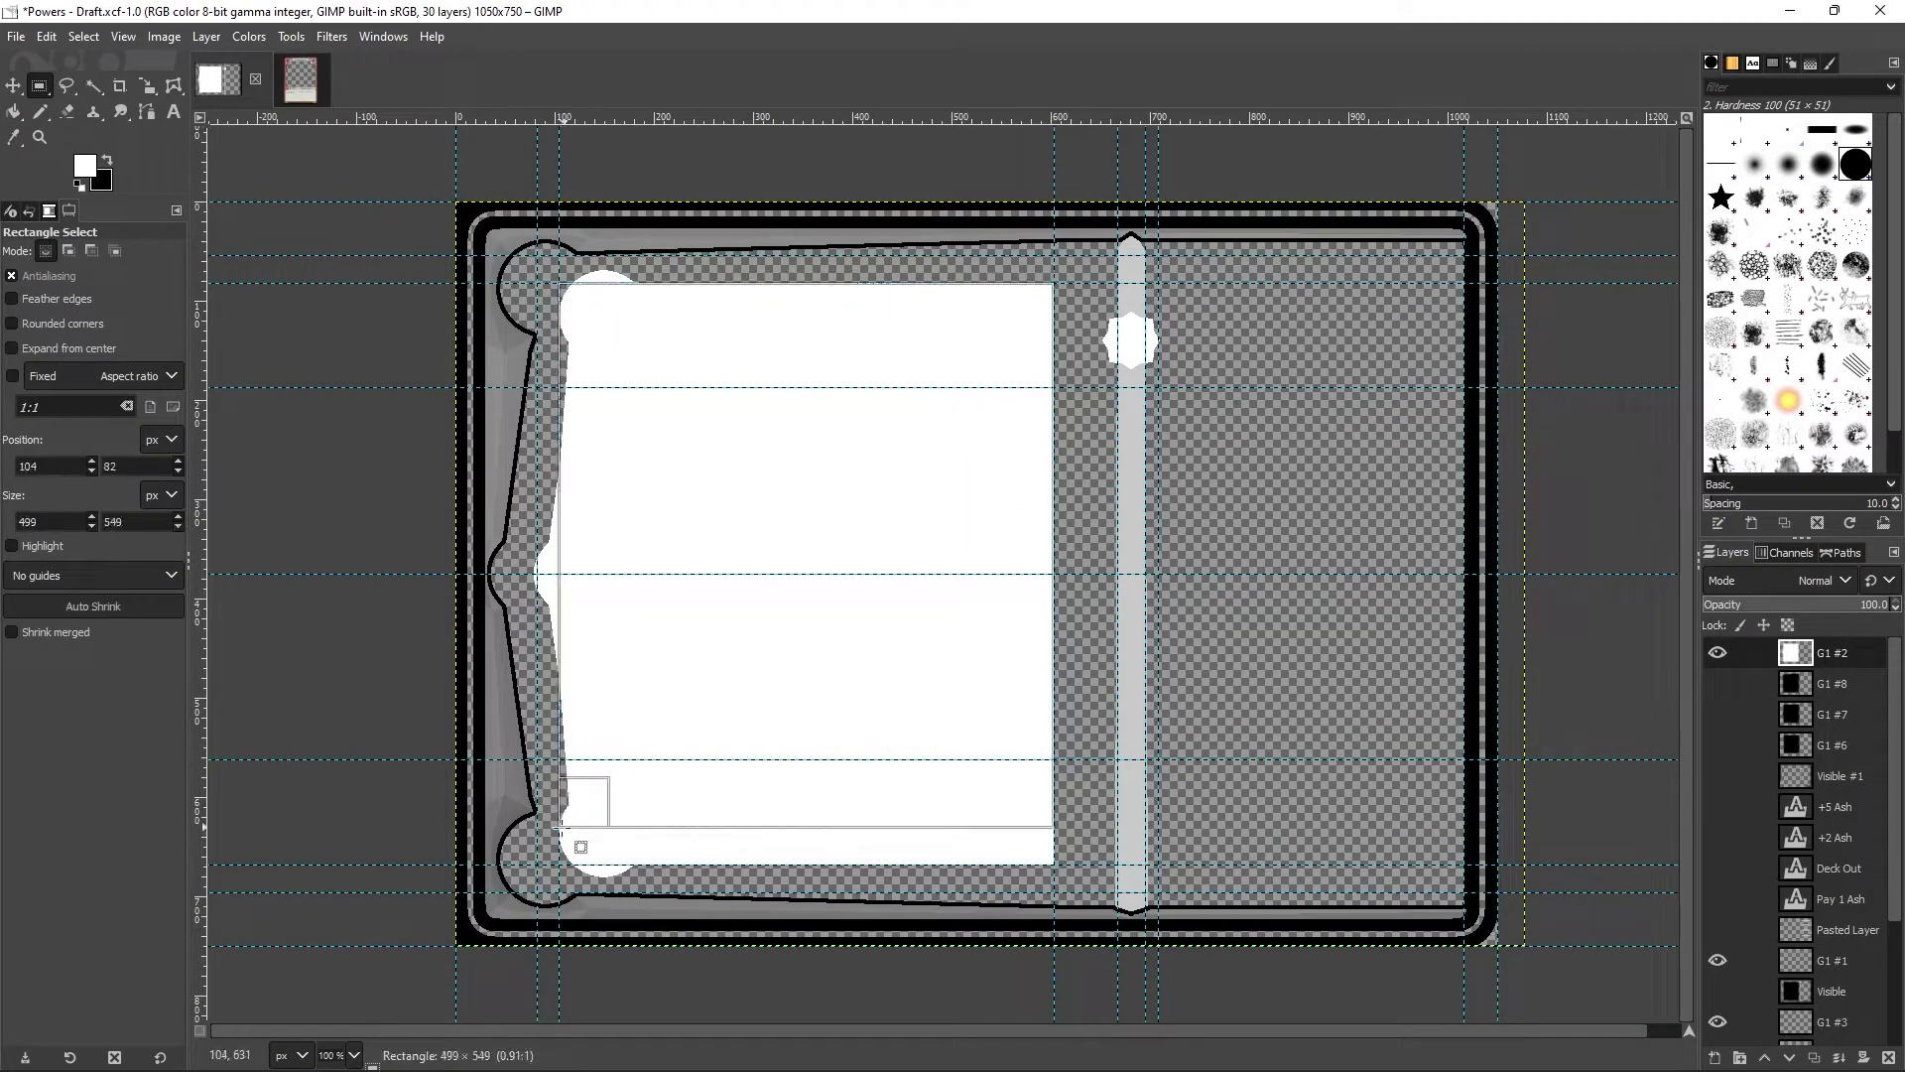
Step: Fill the rectangle bounded by the guides with black on a new layer below G1 #2 and shrink its selection
{"action": "key", "text": "u"}
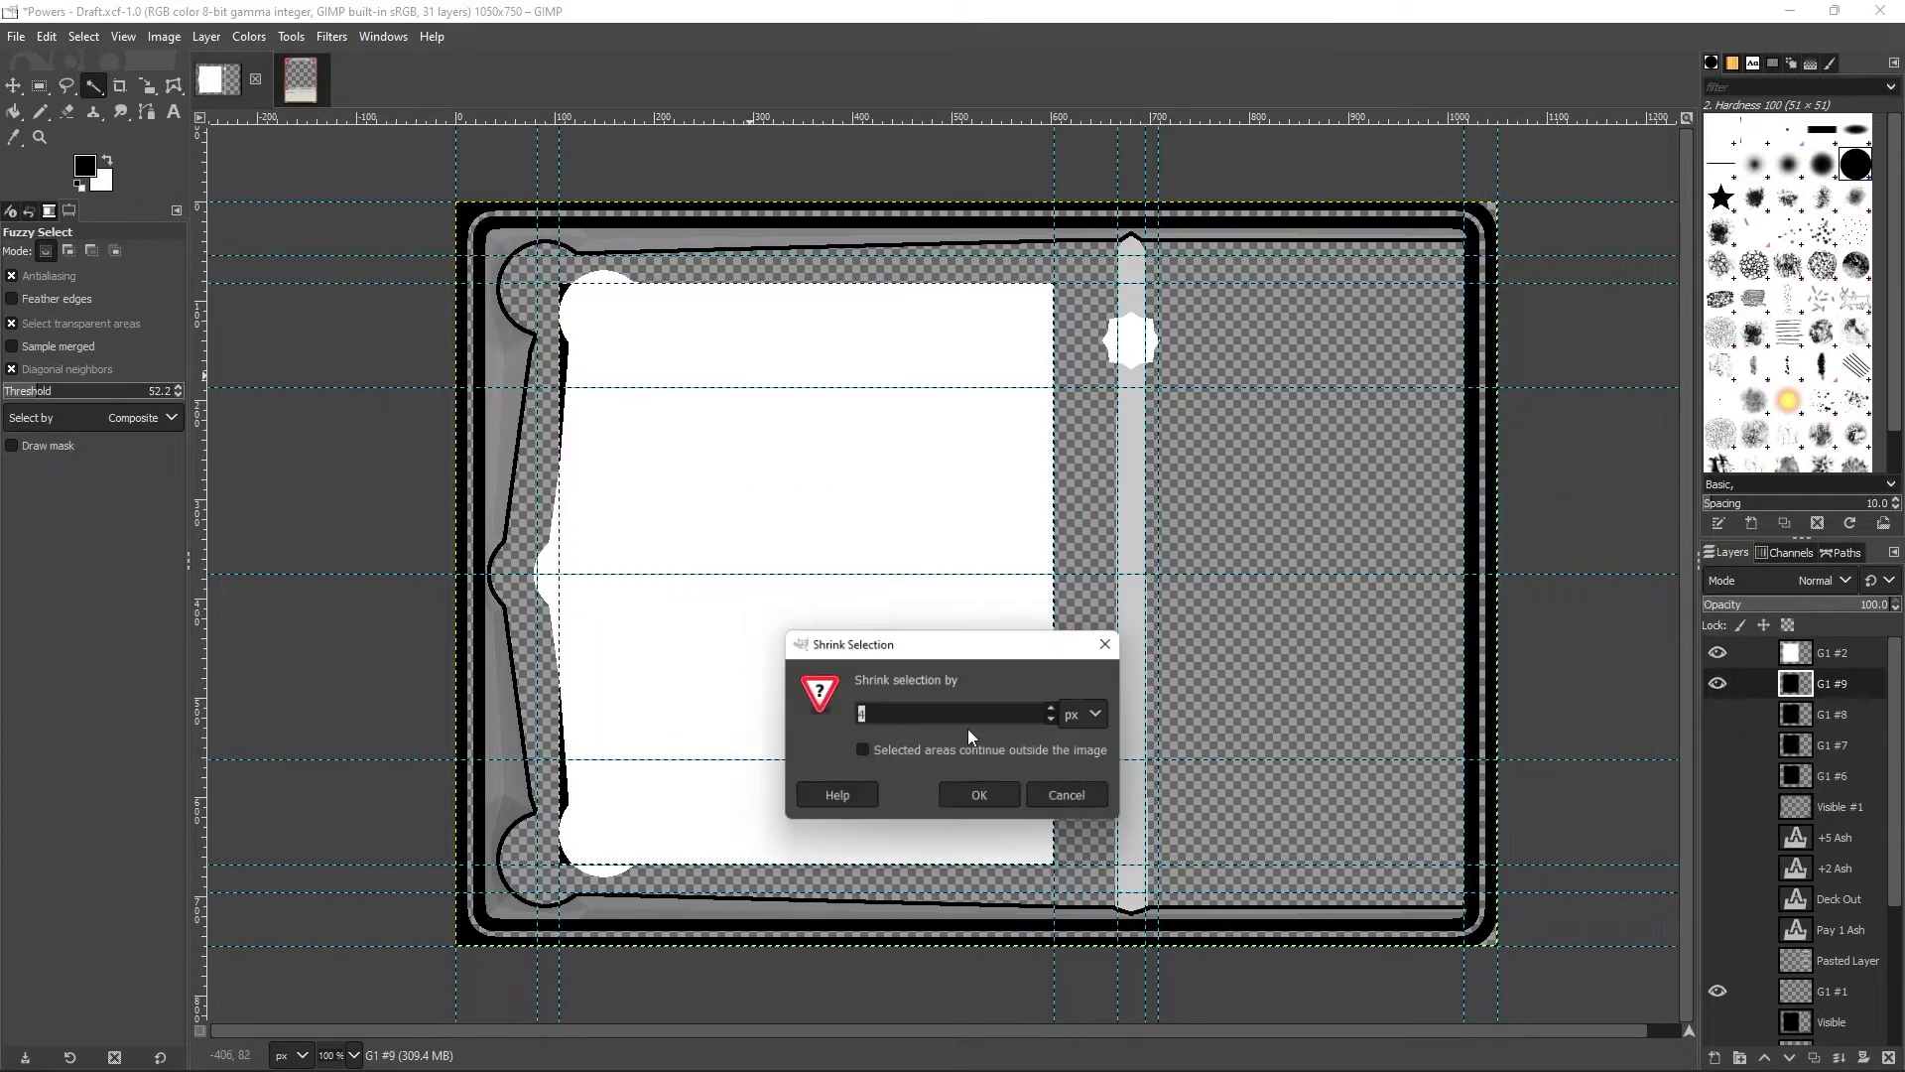
{"action": "left_click", "coordinate": [969, 791]}
{"action": "right_click", "coordinate": [801, 674]}
{"action": "left_click", "coordinate": [1127, 936]}
{"action": "left_click", "coordinate": [1093, 935]}
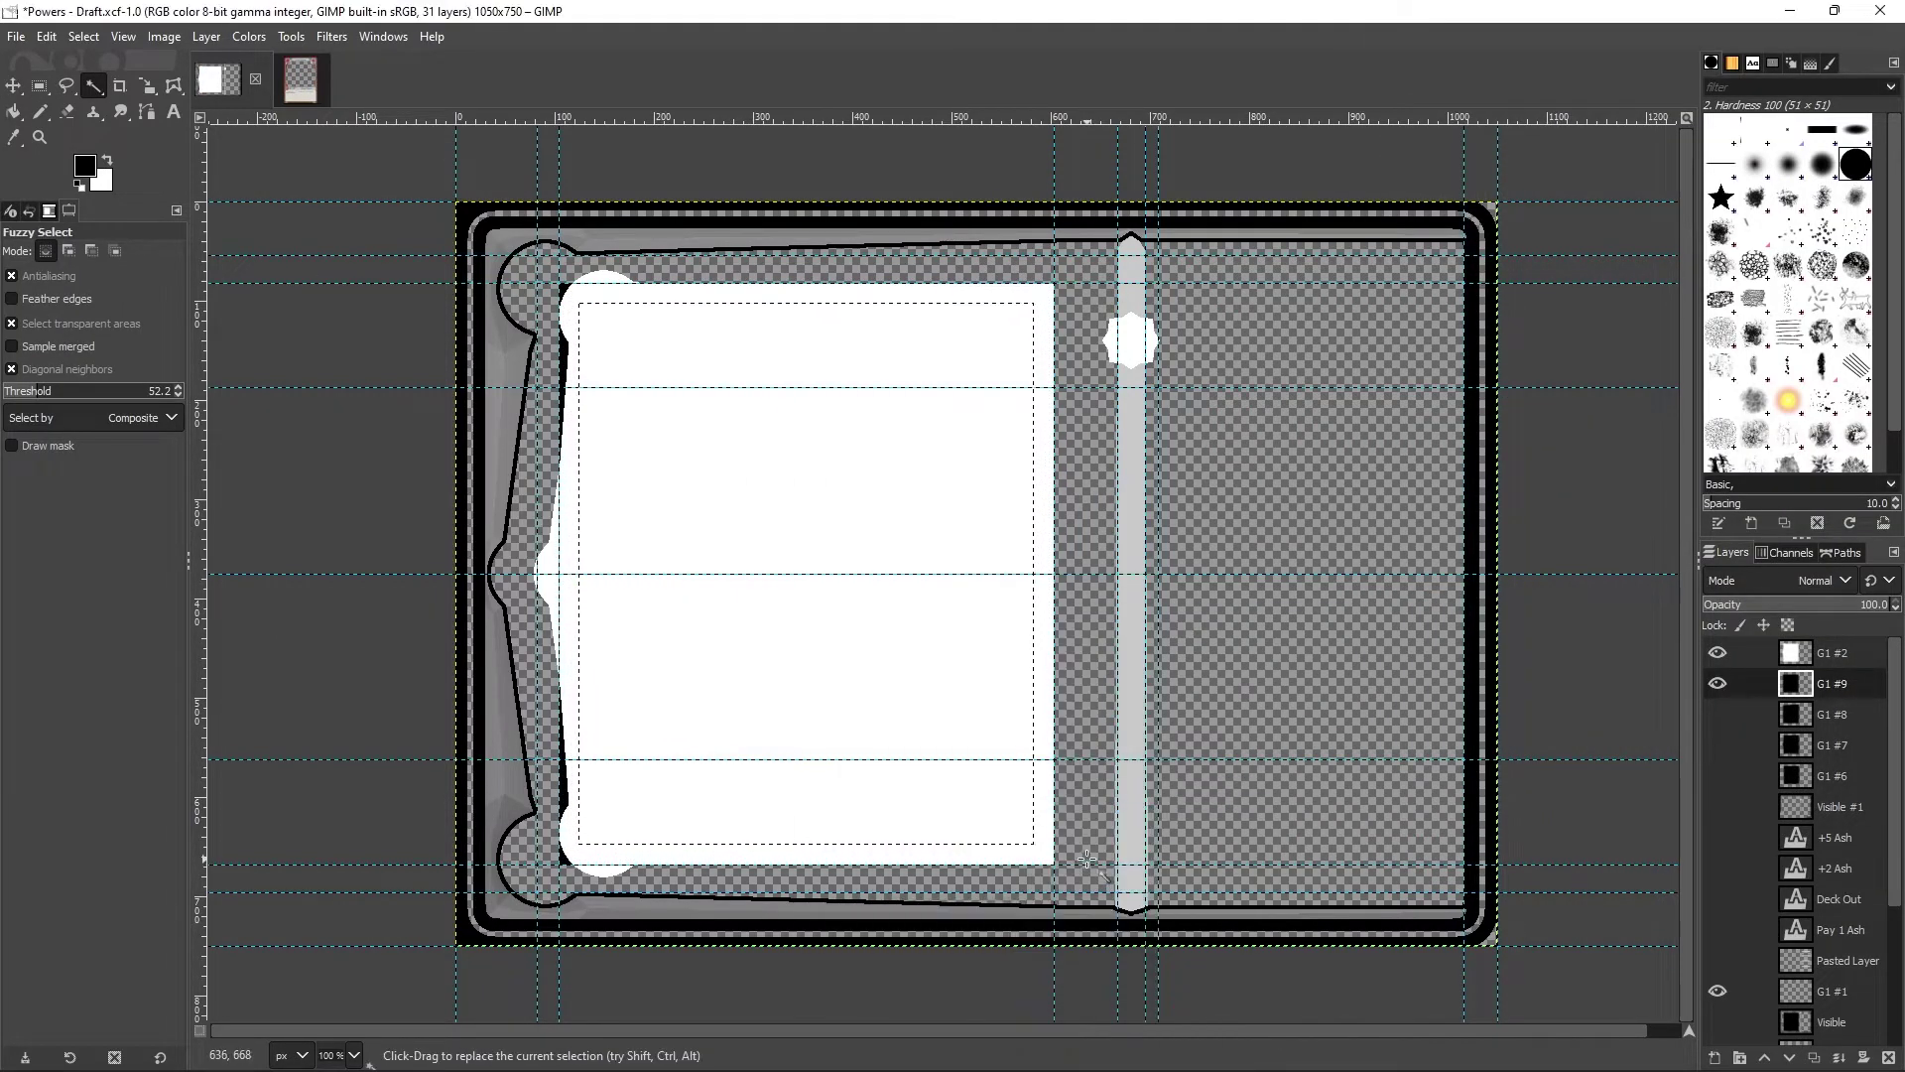
Step: Remove the narrow strip along the left edge of the black rectangle on G1 #9
{"action": "key", "text": "r"}
{"action": "left_click_drag", "start_coordinate": [495, 266], "coordinate": [578, 866]}
{"action": "key", "text": "Escape"}
Step: Reselect the remaining black rectangle on G1 #9 and shrink the selection
{"action": "key", "text": "u"}
{"action": "left_click", "coordinate": [741, 499]}
{"action": "right_click", "coordinate": [741, 499]}
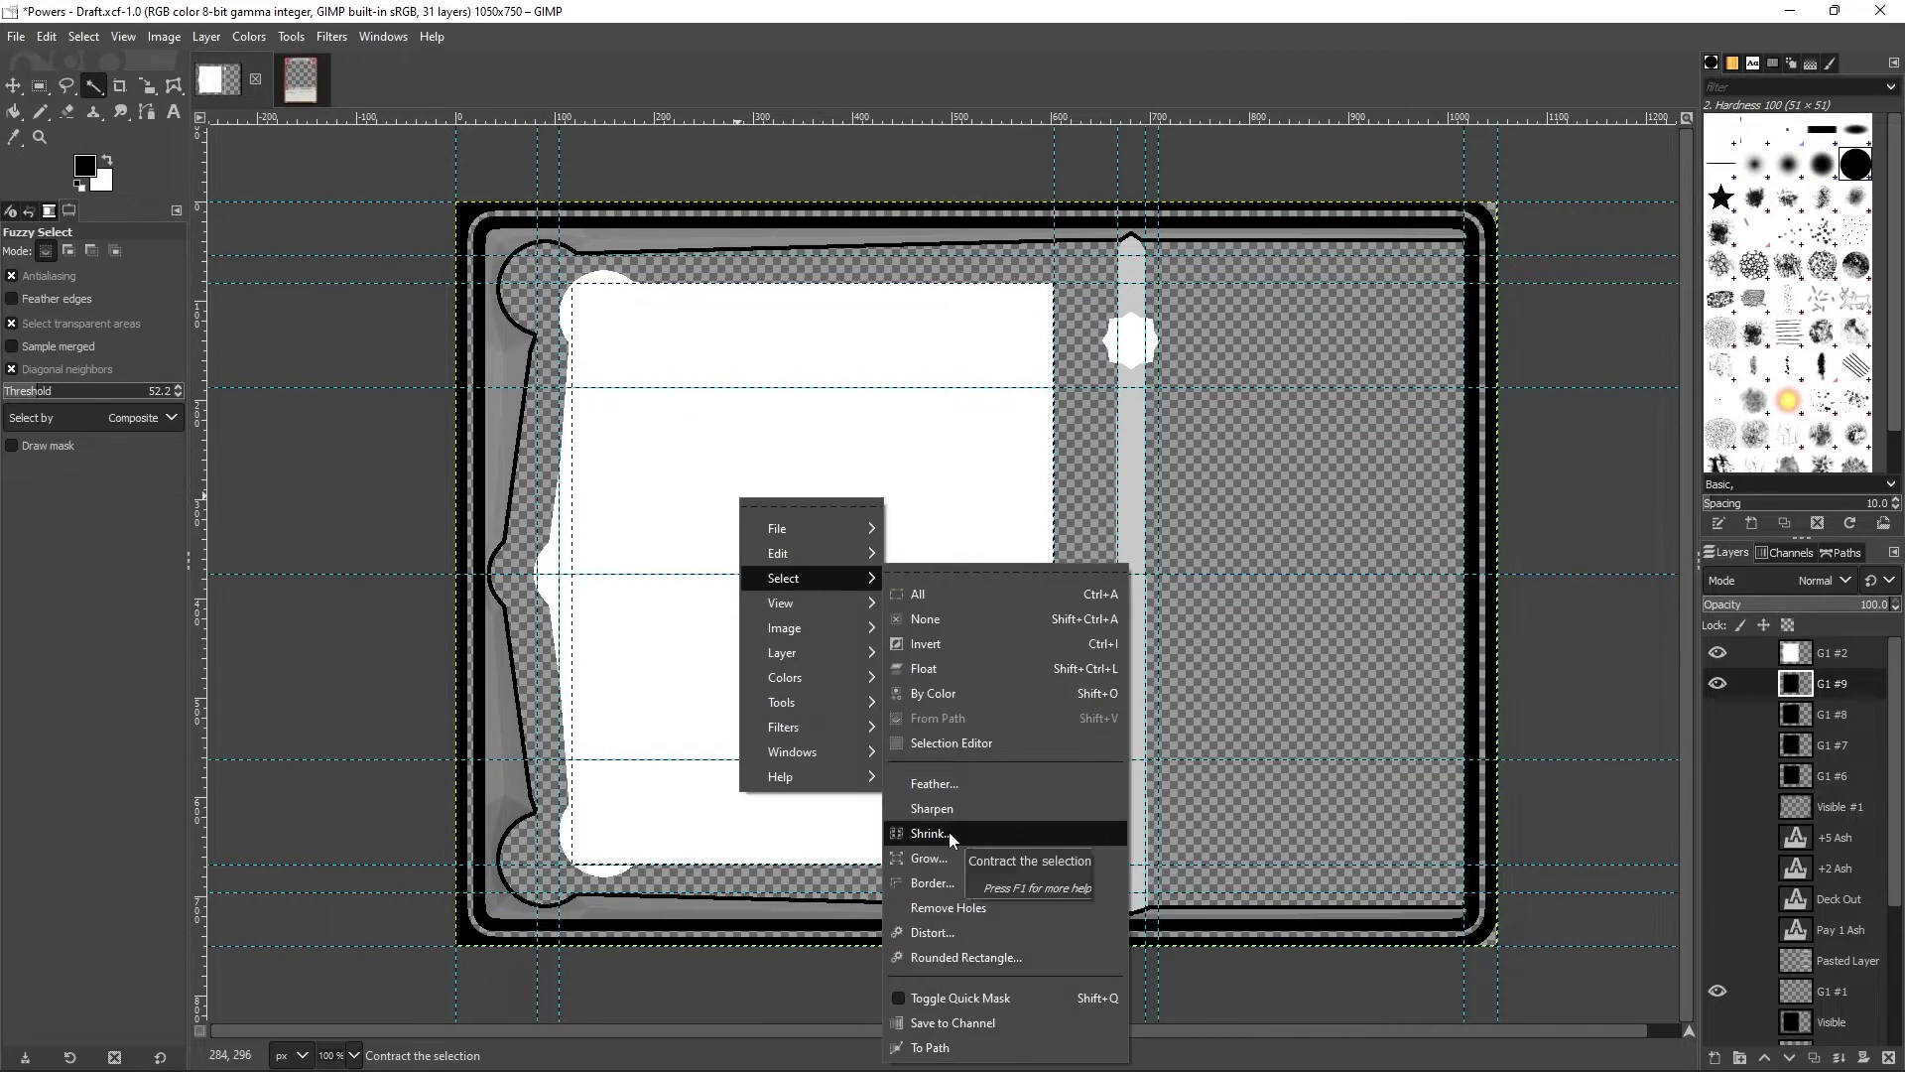
{"action": "left_click", "coordinate": [992, 833]}
{"action": "left_click", "coordinate": [965, 919]}
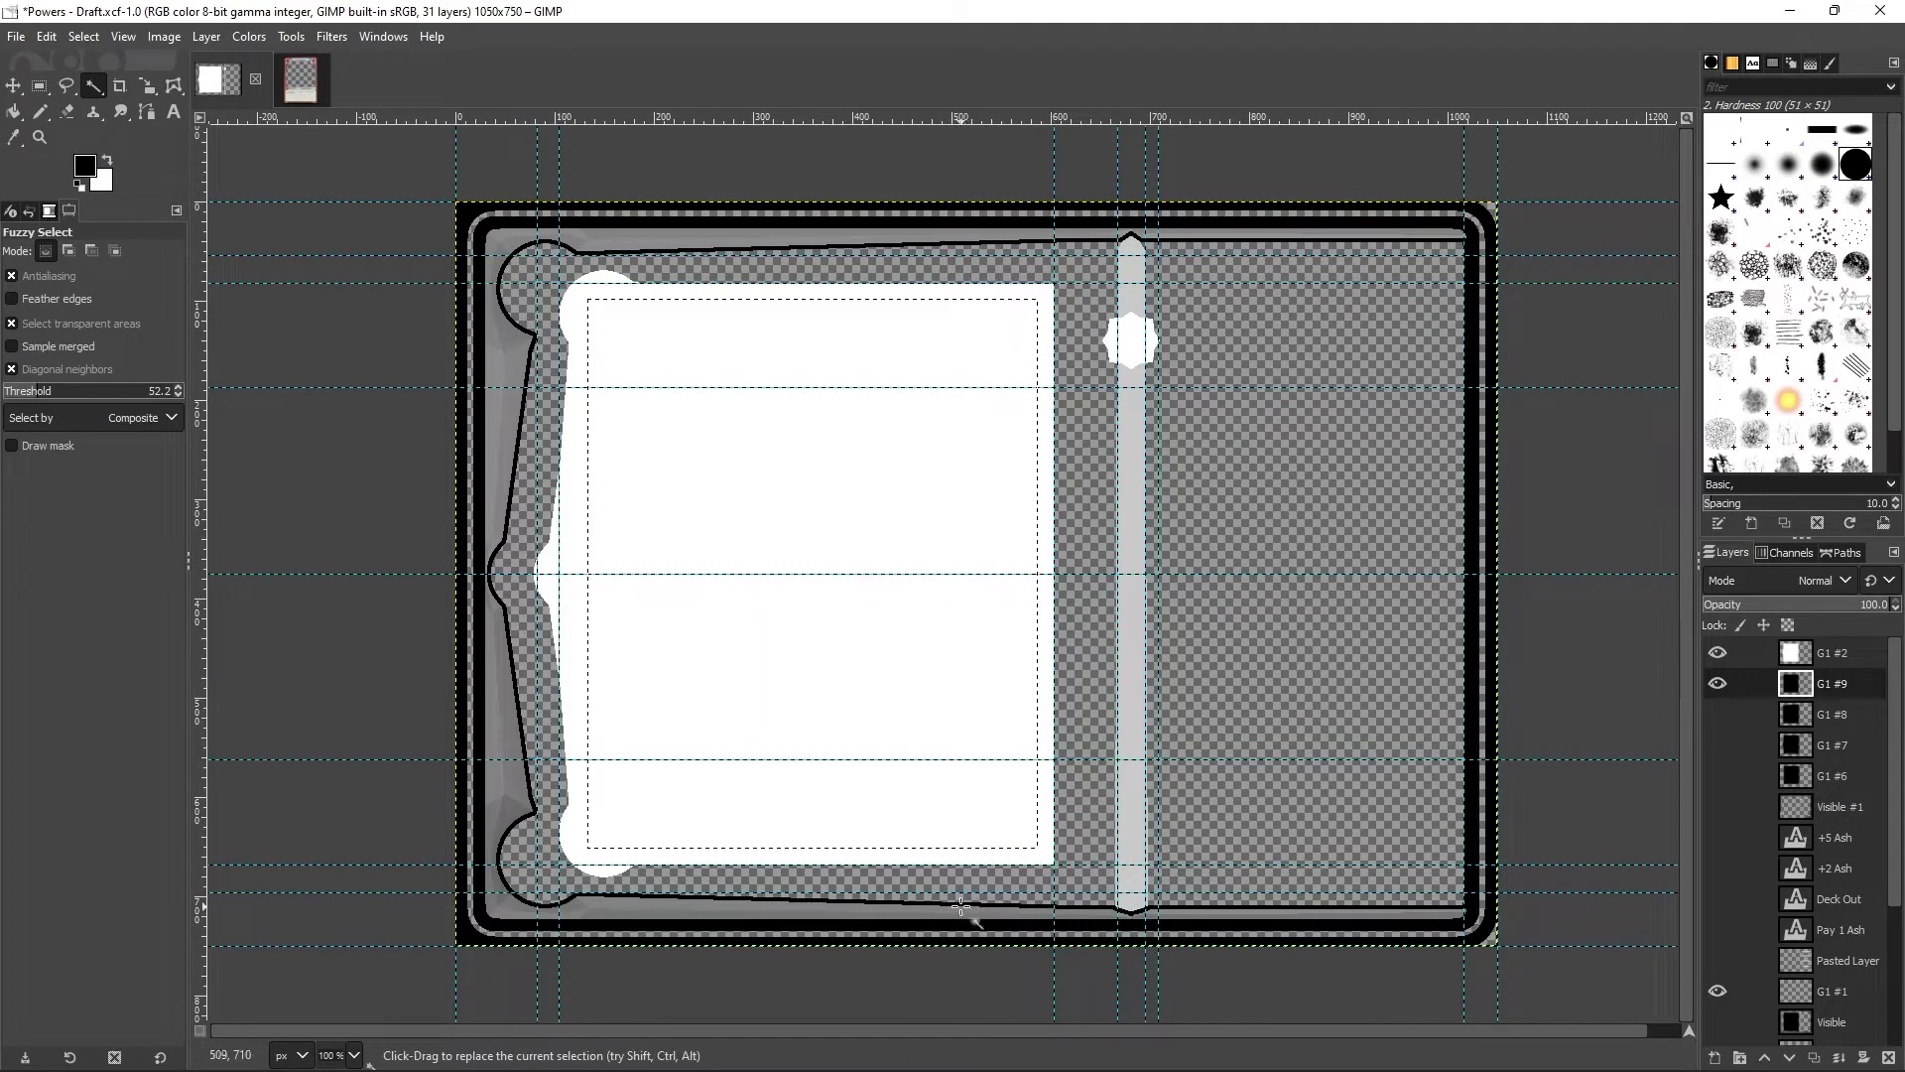
Step: Clear the inset rectangle out of the white panel on G1 #2 and add new layer G1 #10
{"action": "key", "text": "ctrl+comma"}
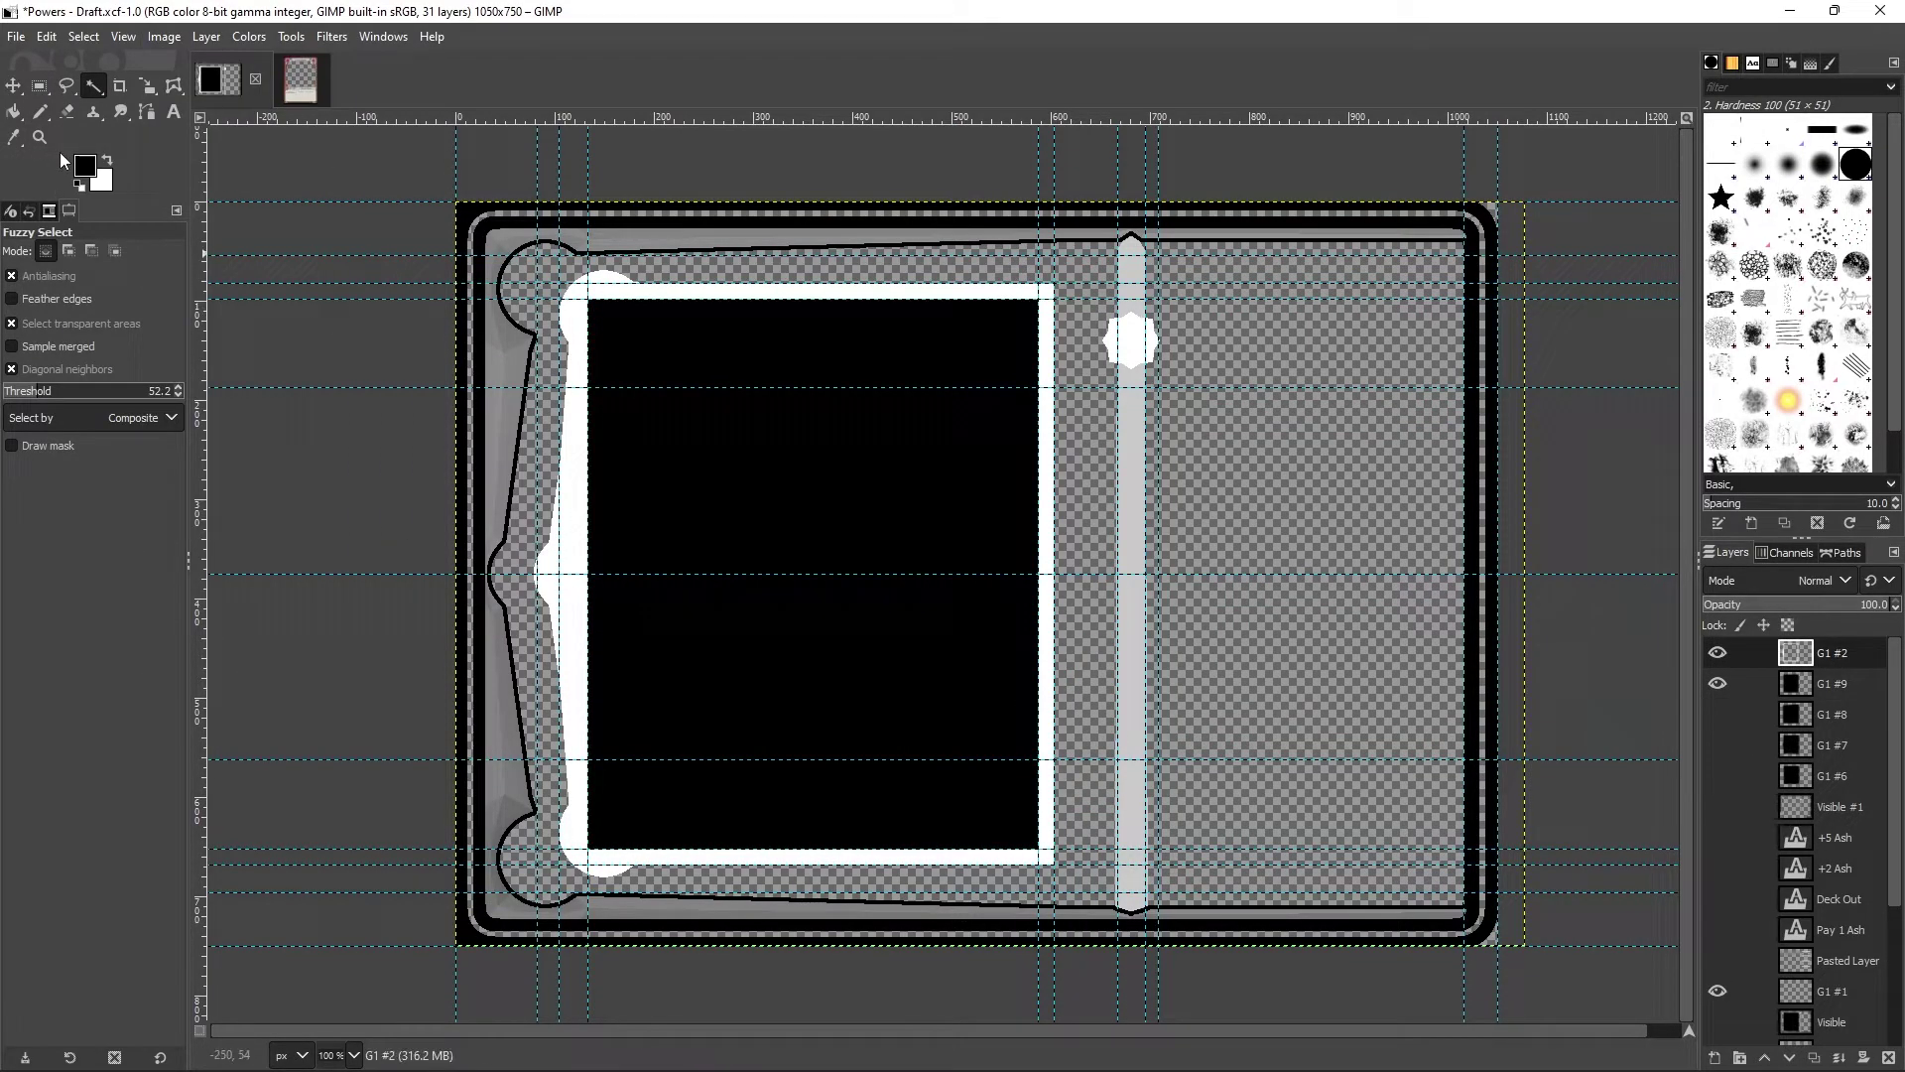
{"action": "key", "text": "shift+ctrl+n"}
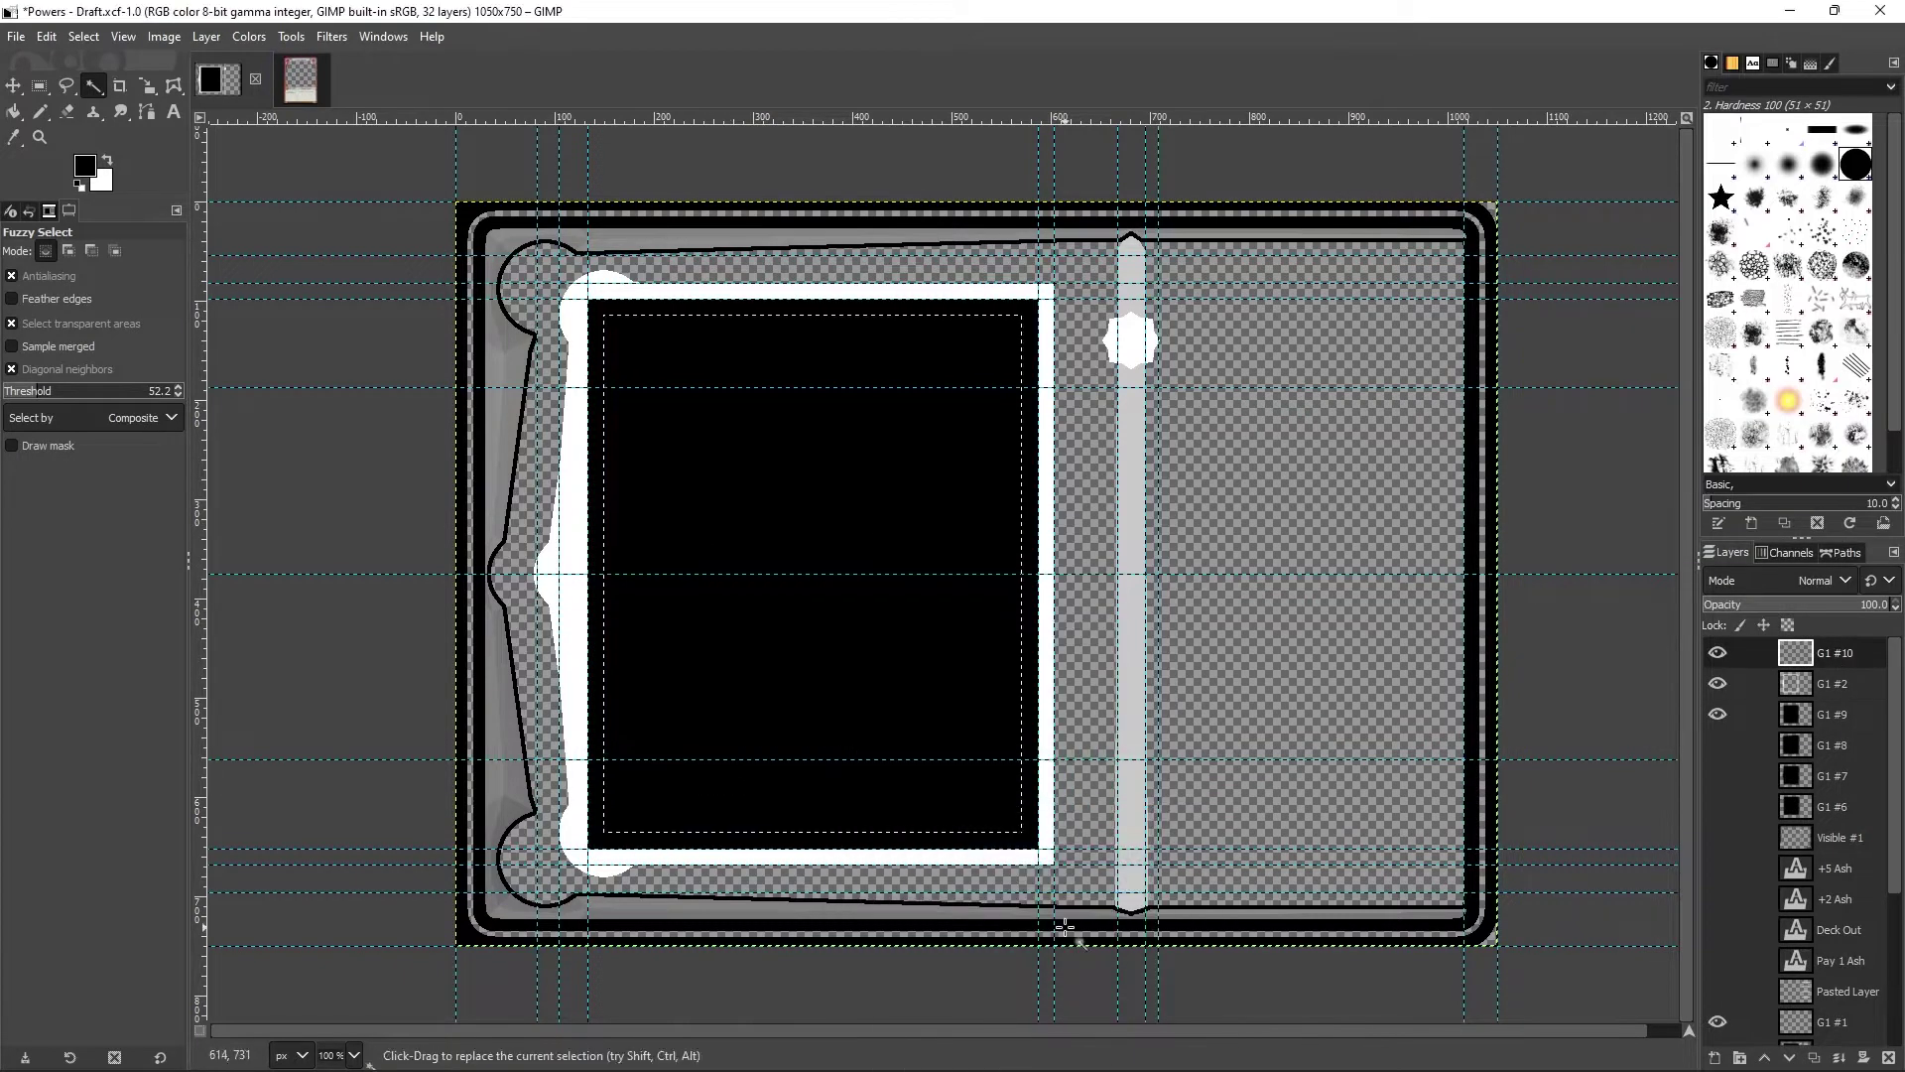
Step: Place guides around the inset selection, shrink it again, and place guides around the smaller selection
{"action": "key", "text": "r"}
{"action": "left_click", "coordinate": [164, 36]}
{"action": "mouse_move", "coordinate": [268, 557]}
{"action": "left_click", "coordinate": [491, 609]}
{"action": "left_click", "coordinate": [1021, 880]}
{"action": "left_click", "coordinate": [123, 35]}
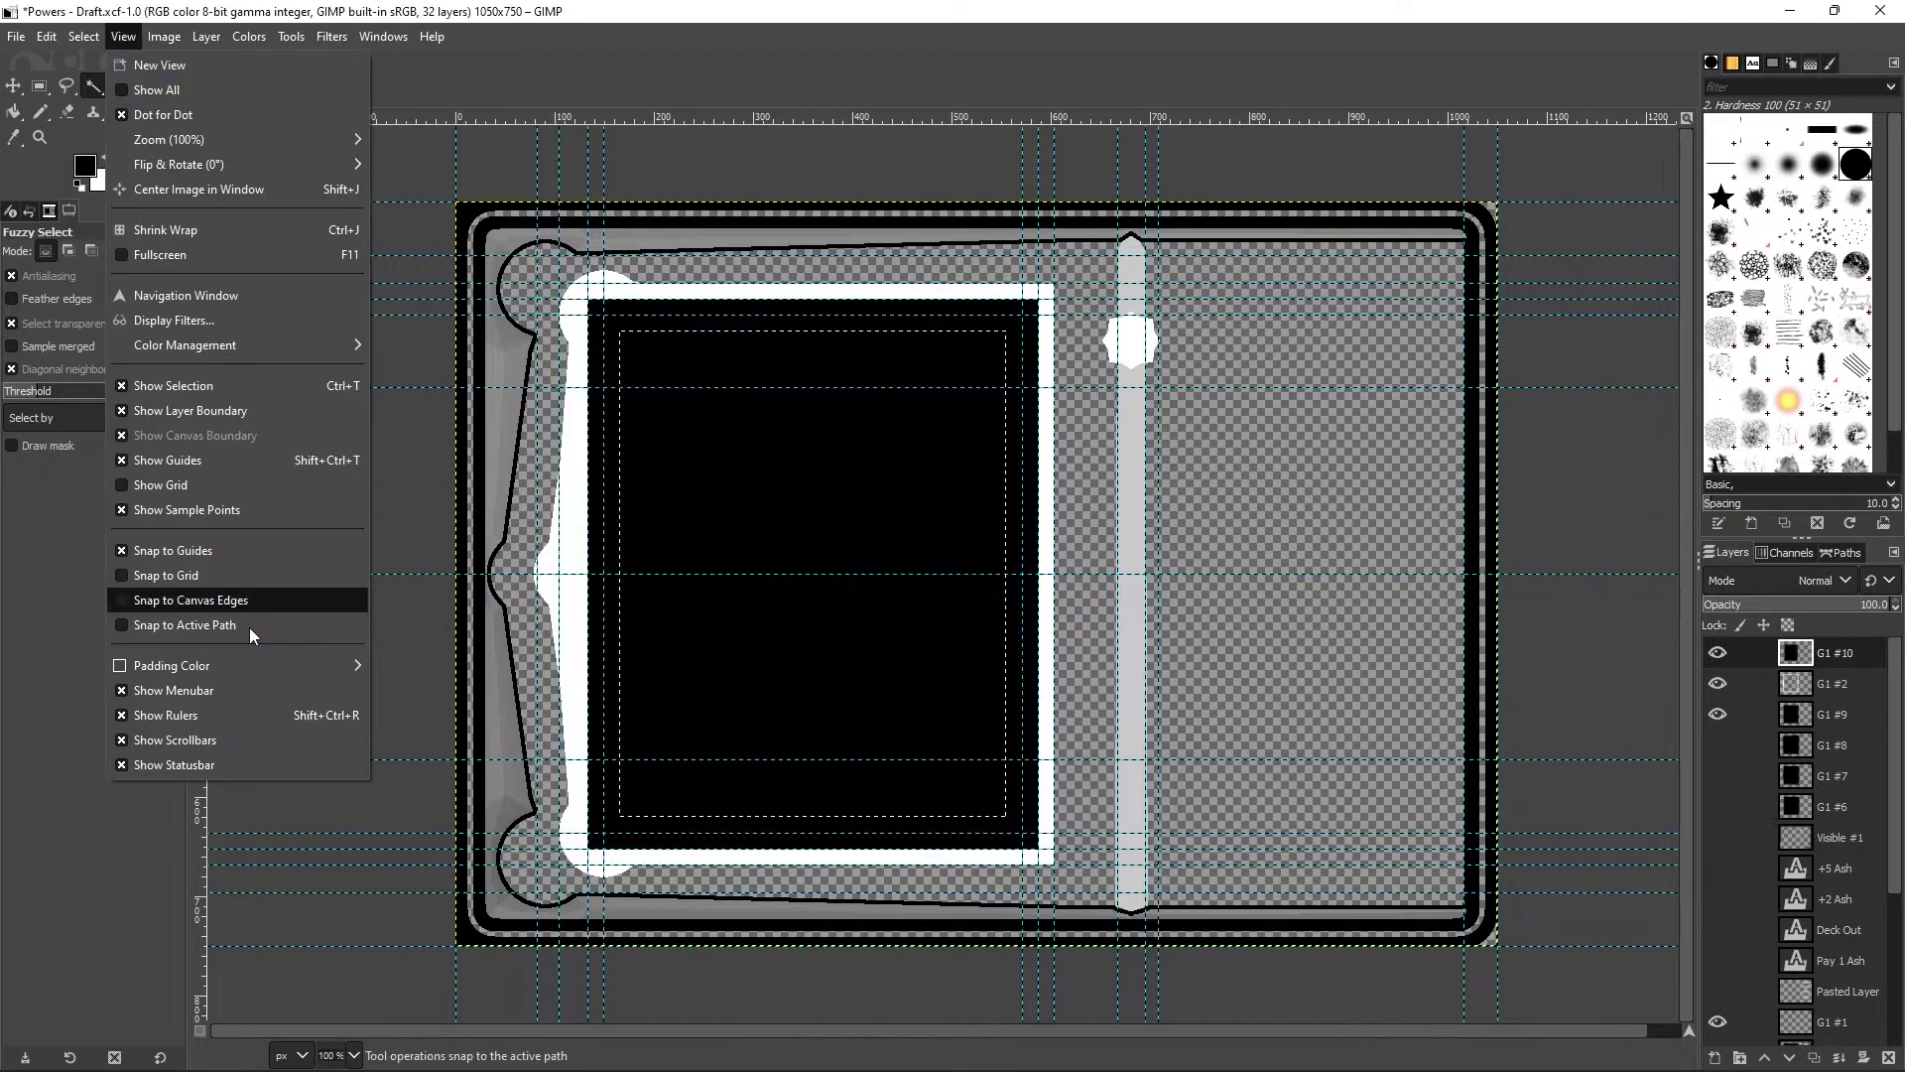
{"action": "left_click", "coordinate": [255, 656]}
Step: Fill a small pointed freehand shape with white at the black panel's upper-right corner and add layer G1 #11
{"action": "key", "text": "f"}
{"action": "key", "text": "x"}
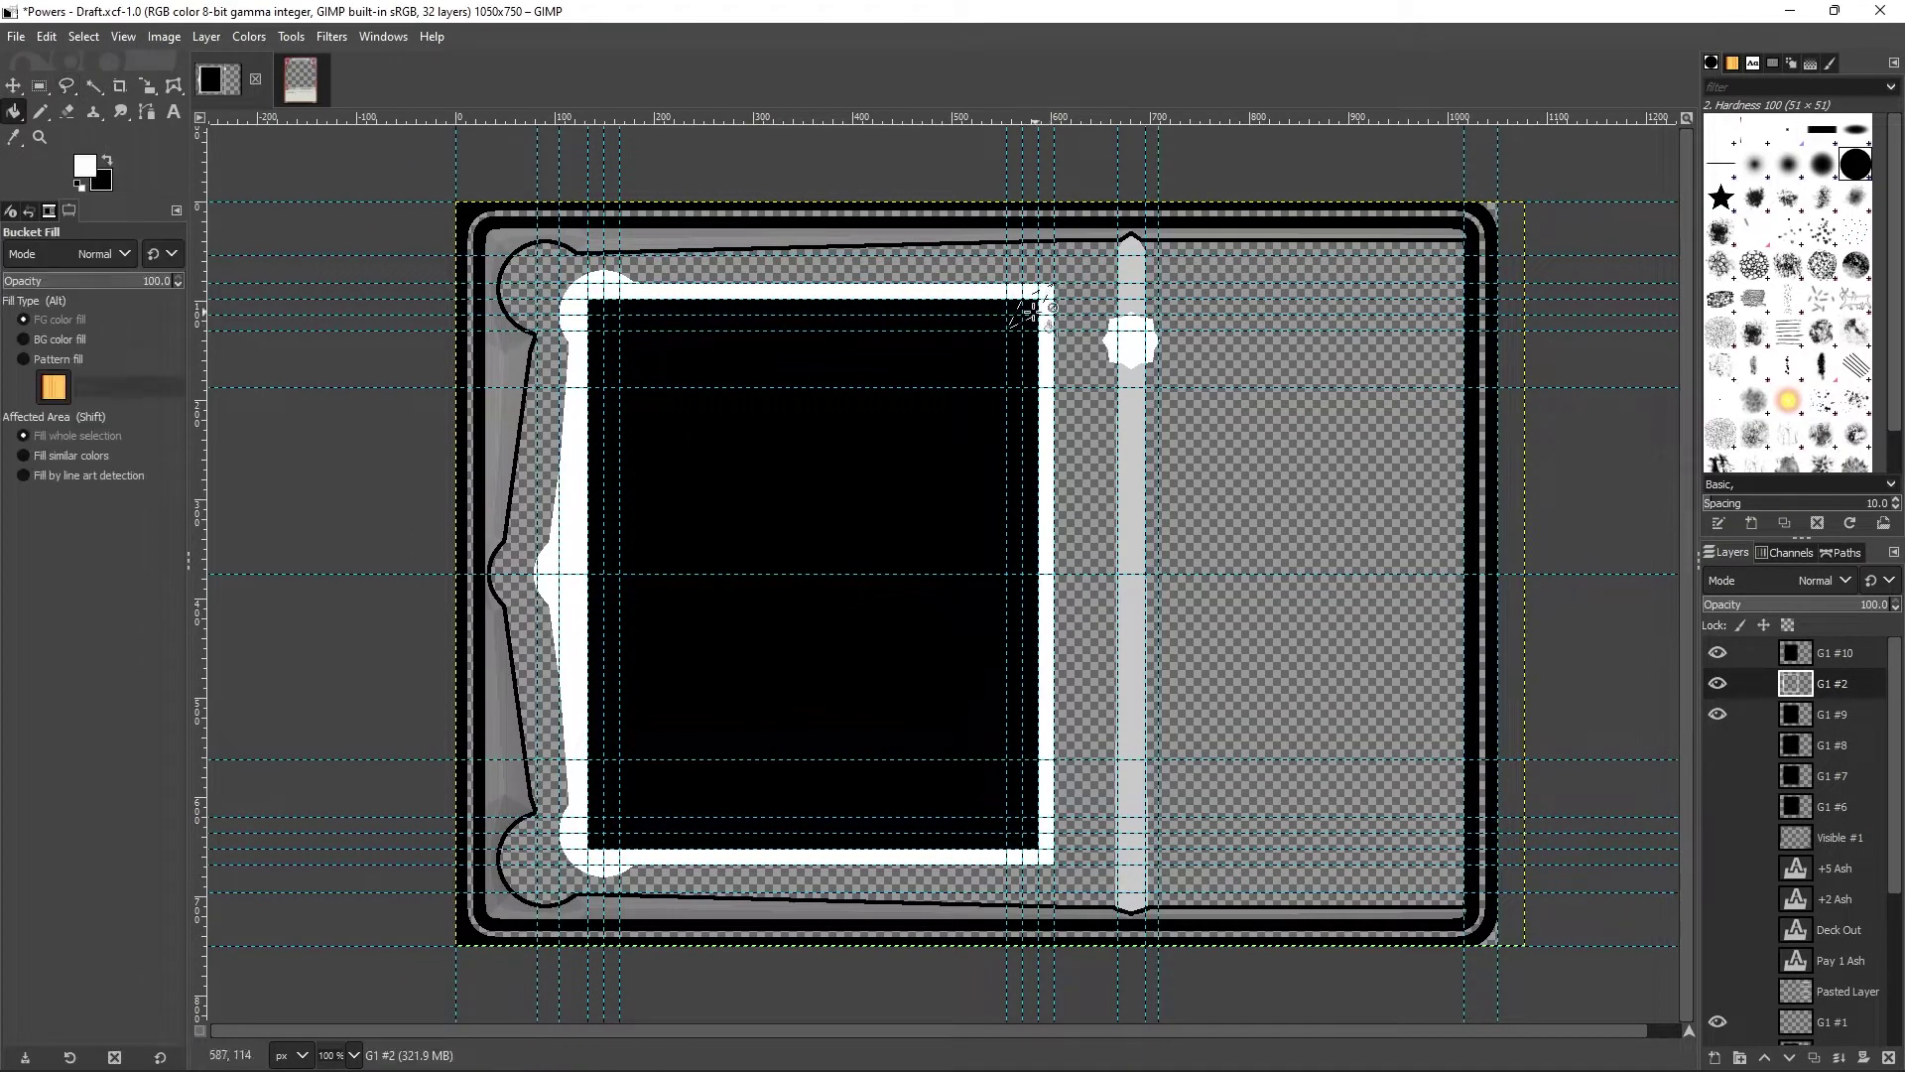
{"action": "key", "text": "shift+ctrl+n"}
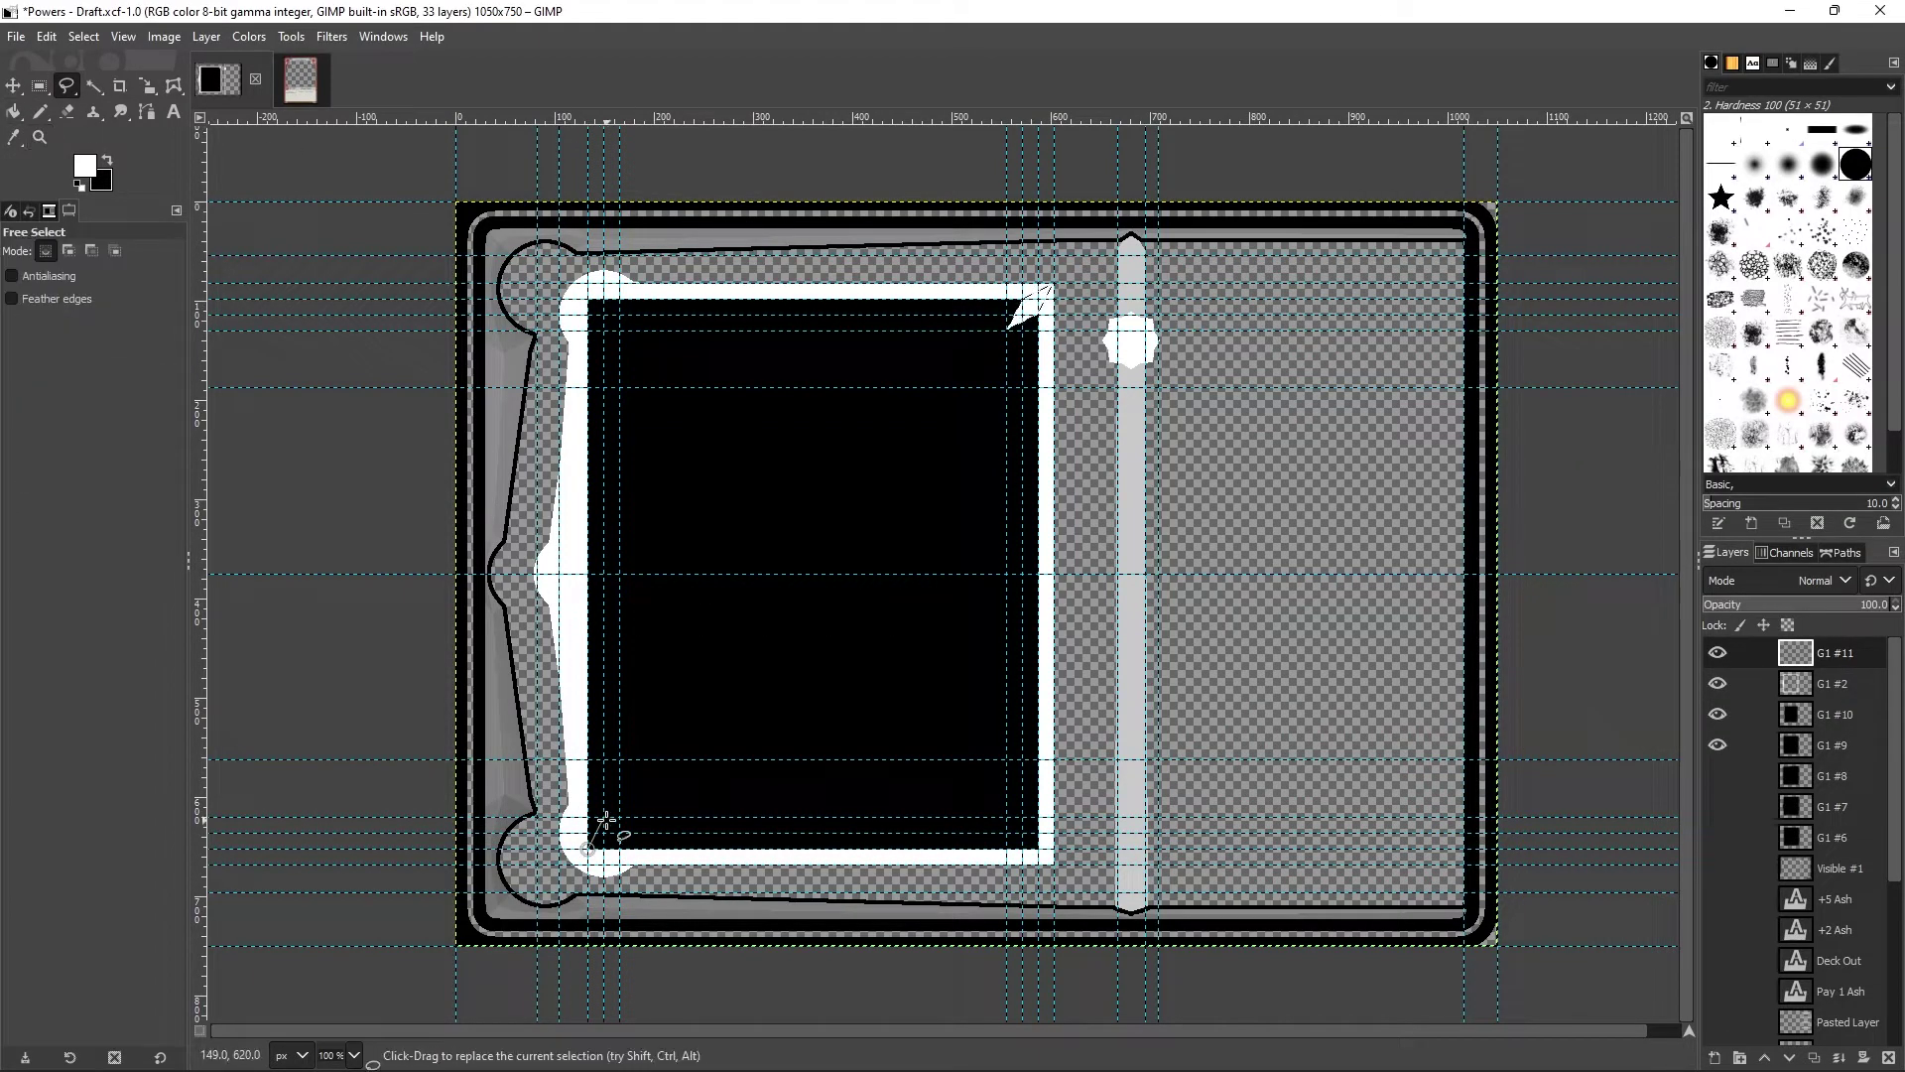
Step: Fill a matching white pointed shape at the black panel's lower-right corner
{"action": "key", "text": "shift+b"}
{"action": "left_click", "coordinate": [1022, 834]}
{"action": "key", "text": "f"}
Step: Add a vertical guide by percent and position it at about 117 px, within the white panel's left border
{"action": "left_click", "coordinate": [40, 87]}
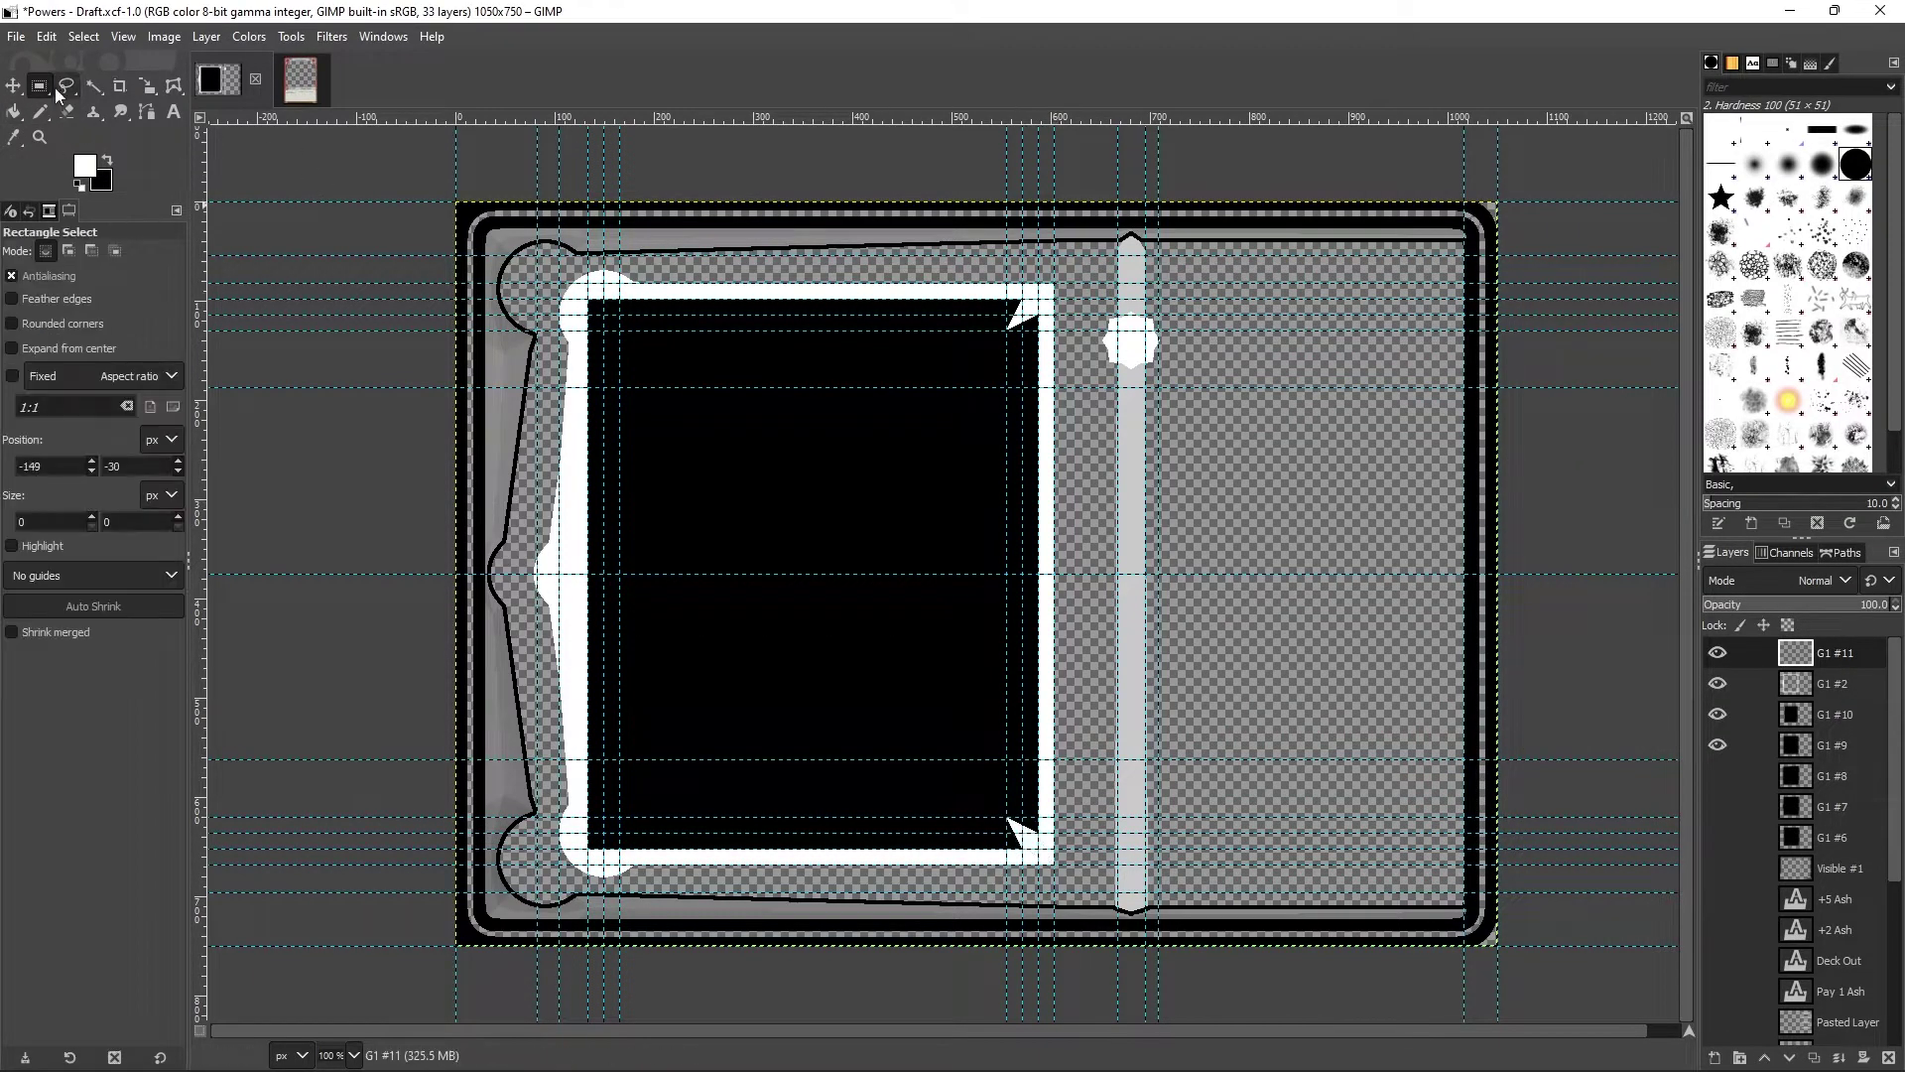
{"action": "left_click", "coordinate": [164, 36]}
{"action": "key", "text": "Escape"}
{"action": "key", "text": "m"}
{"action": "key", "text": "shift+ctrl+f"}
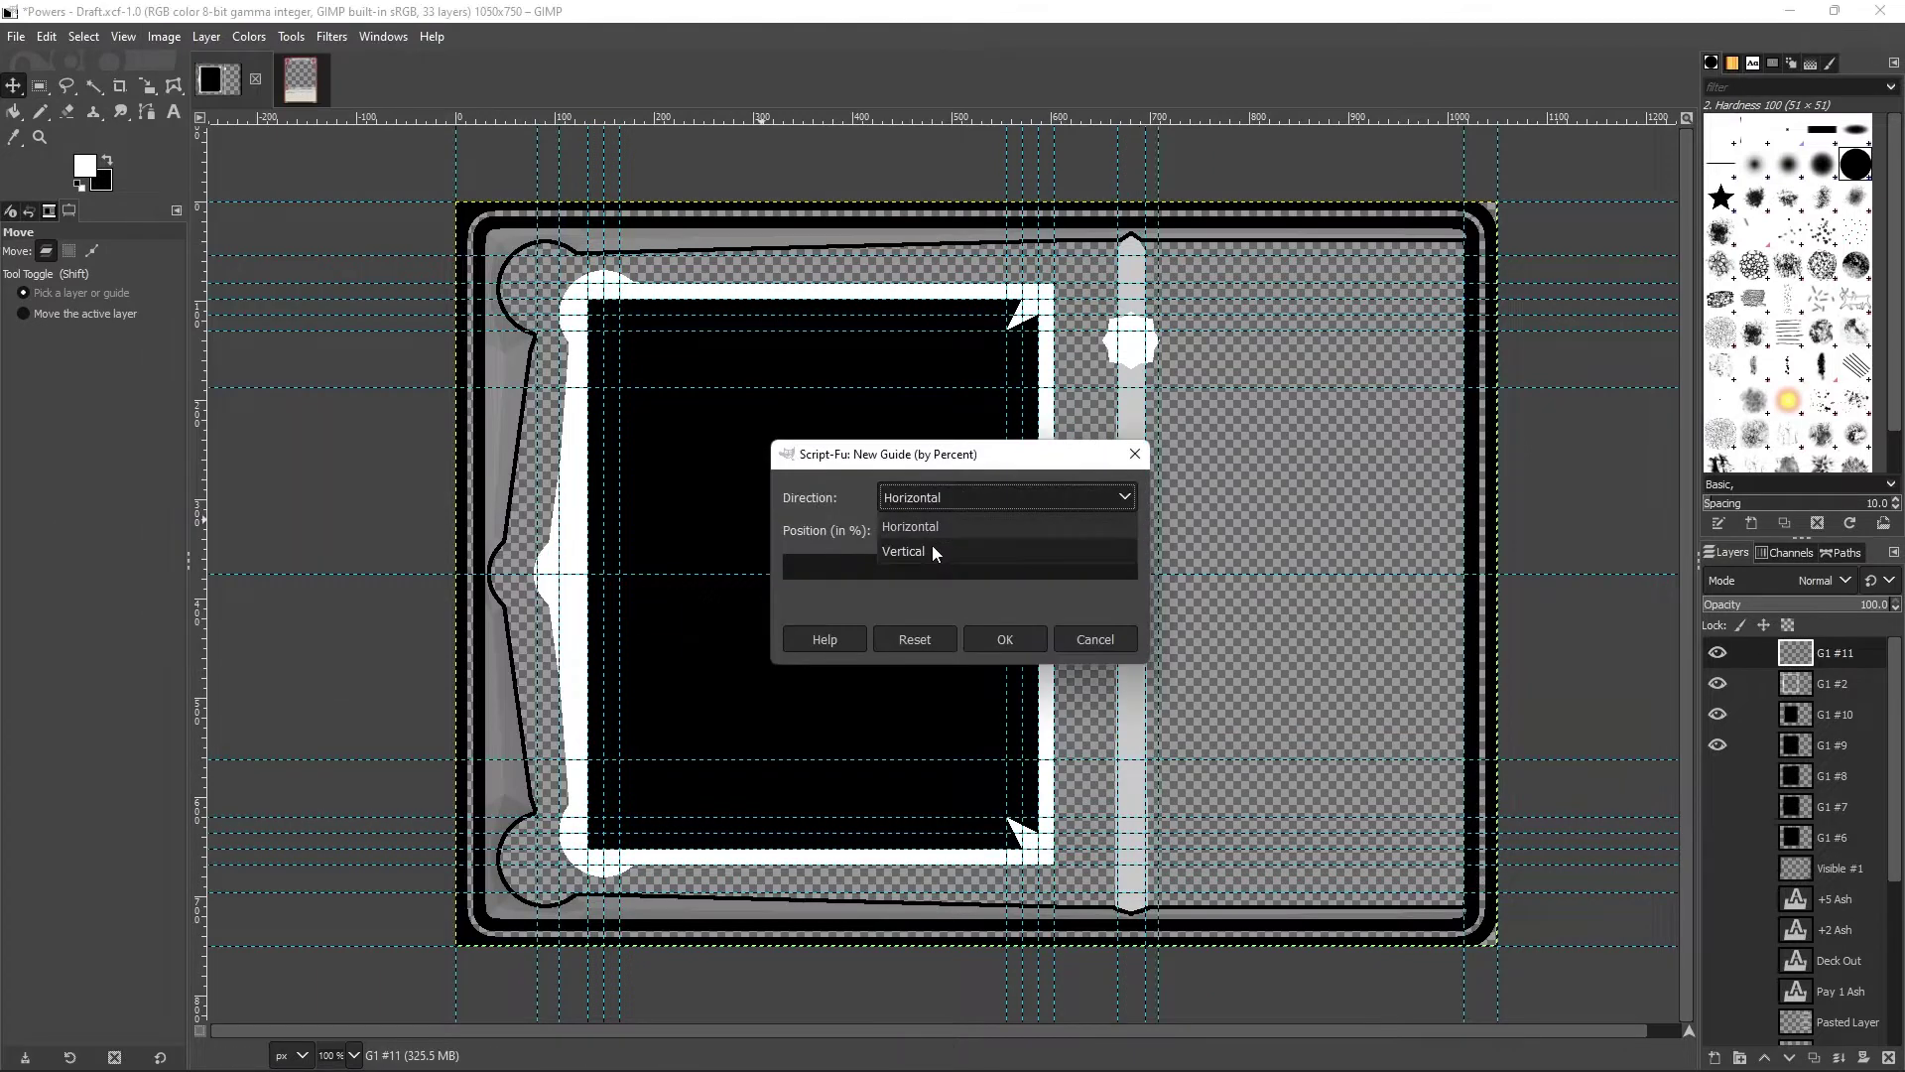
{"action": "key", "text": "Return"}
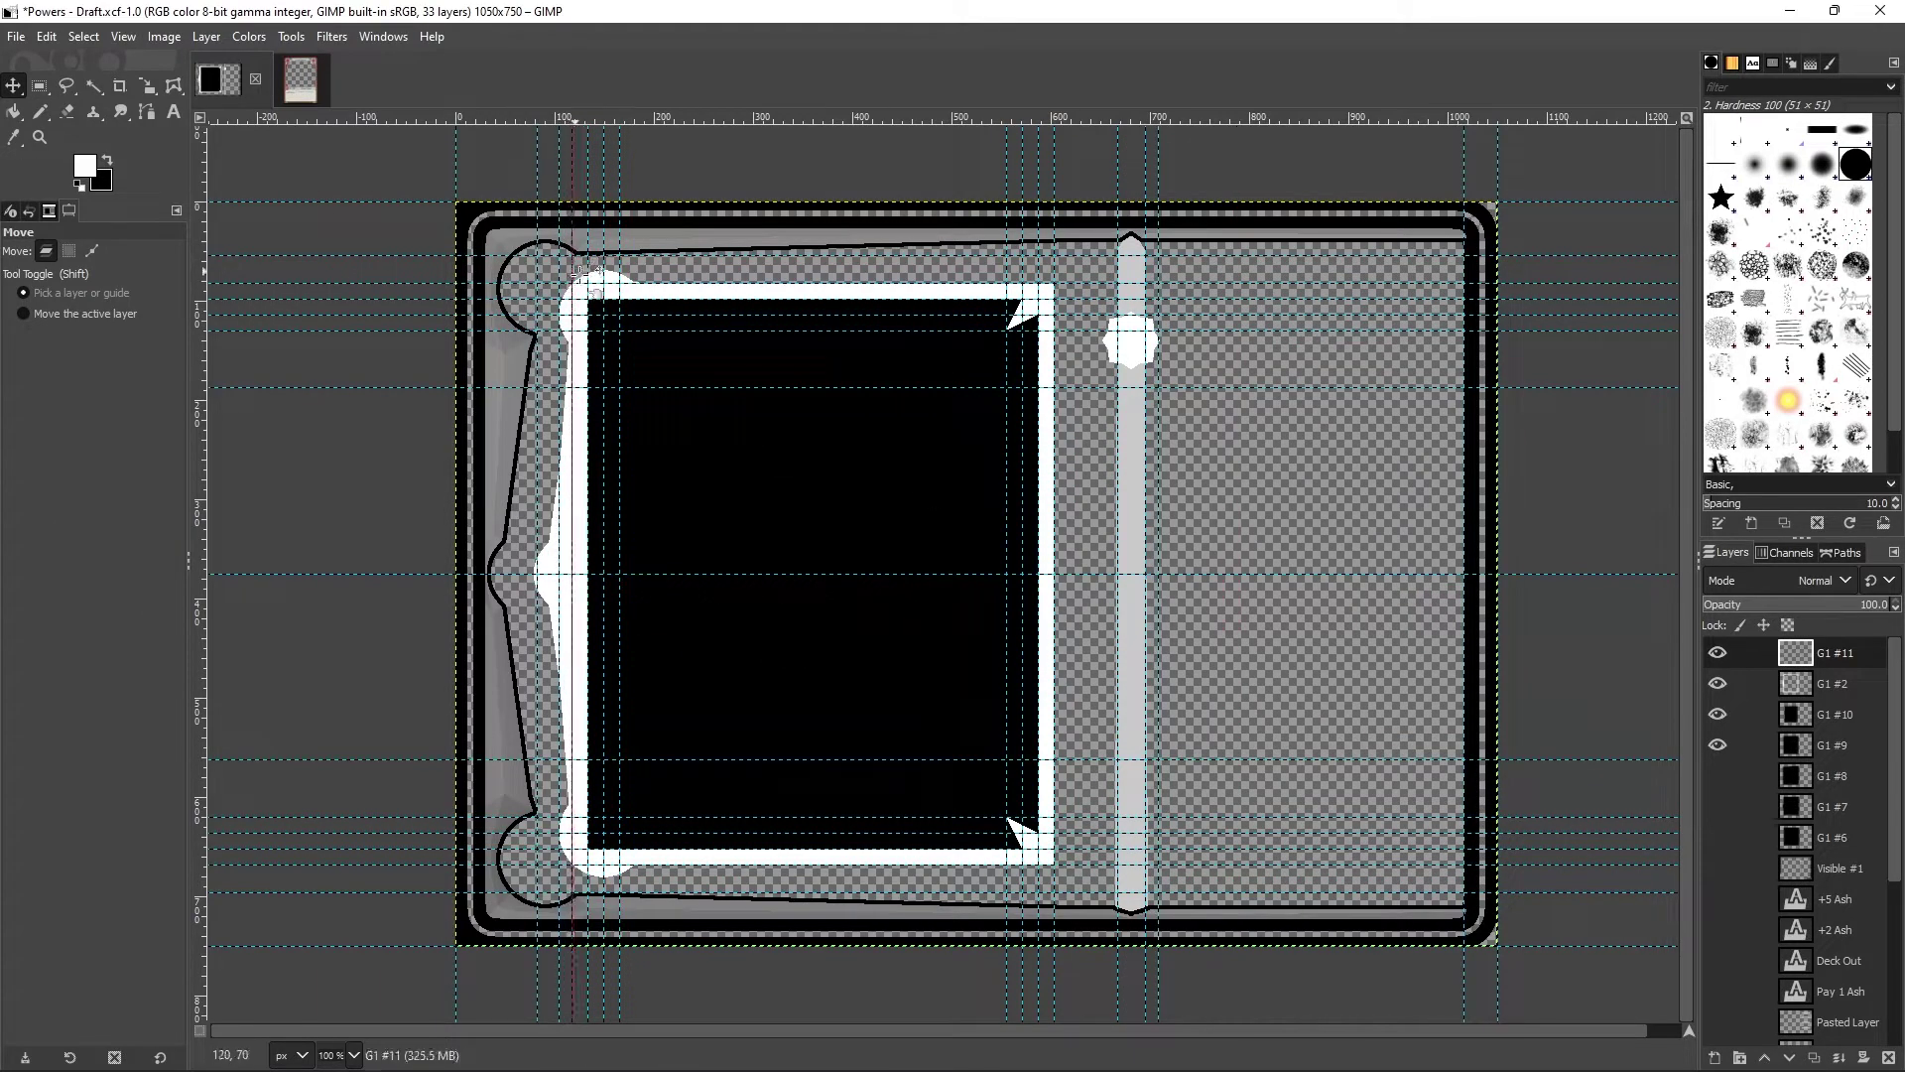
Step: Fill small pointed freehand shapes with white at the black panel's upper-left and lower-left corners
{"action": "key", "text": "f"}
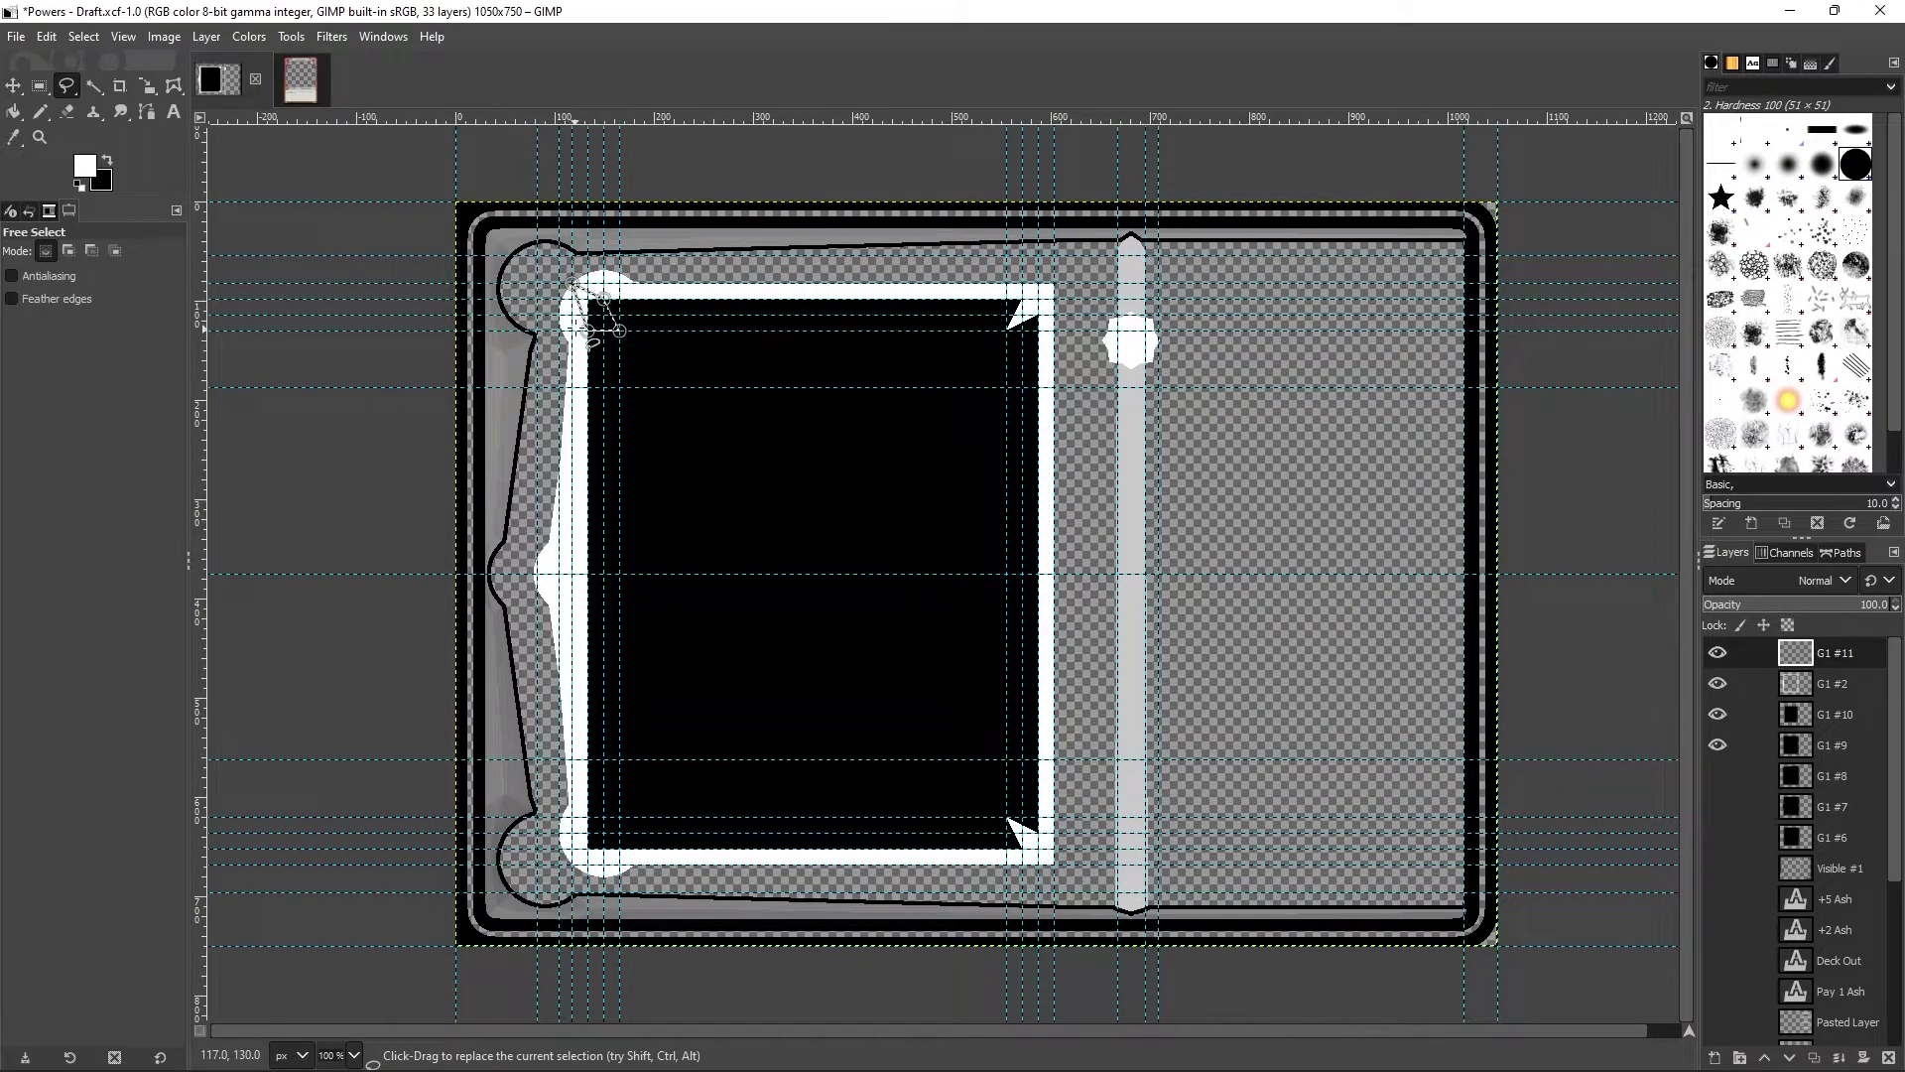
{"action": "key", "text": "Return"}
{"action": "key", "text": "shift+b"}
{"action": "left_click", "coordinate": [807, 327]}
{"action": "key", "text": "f"}
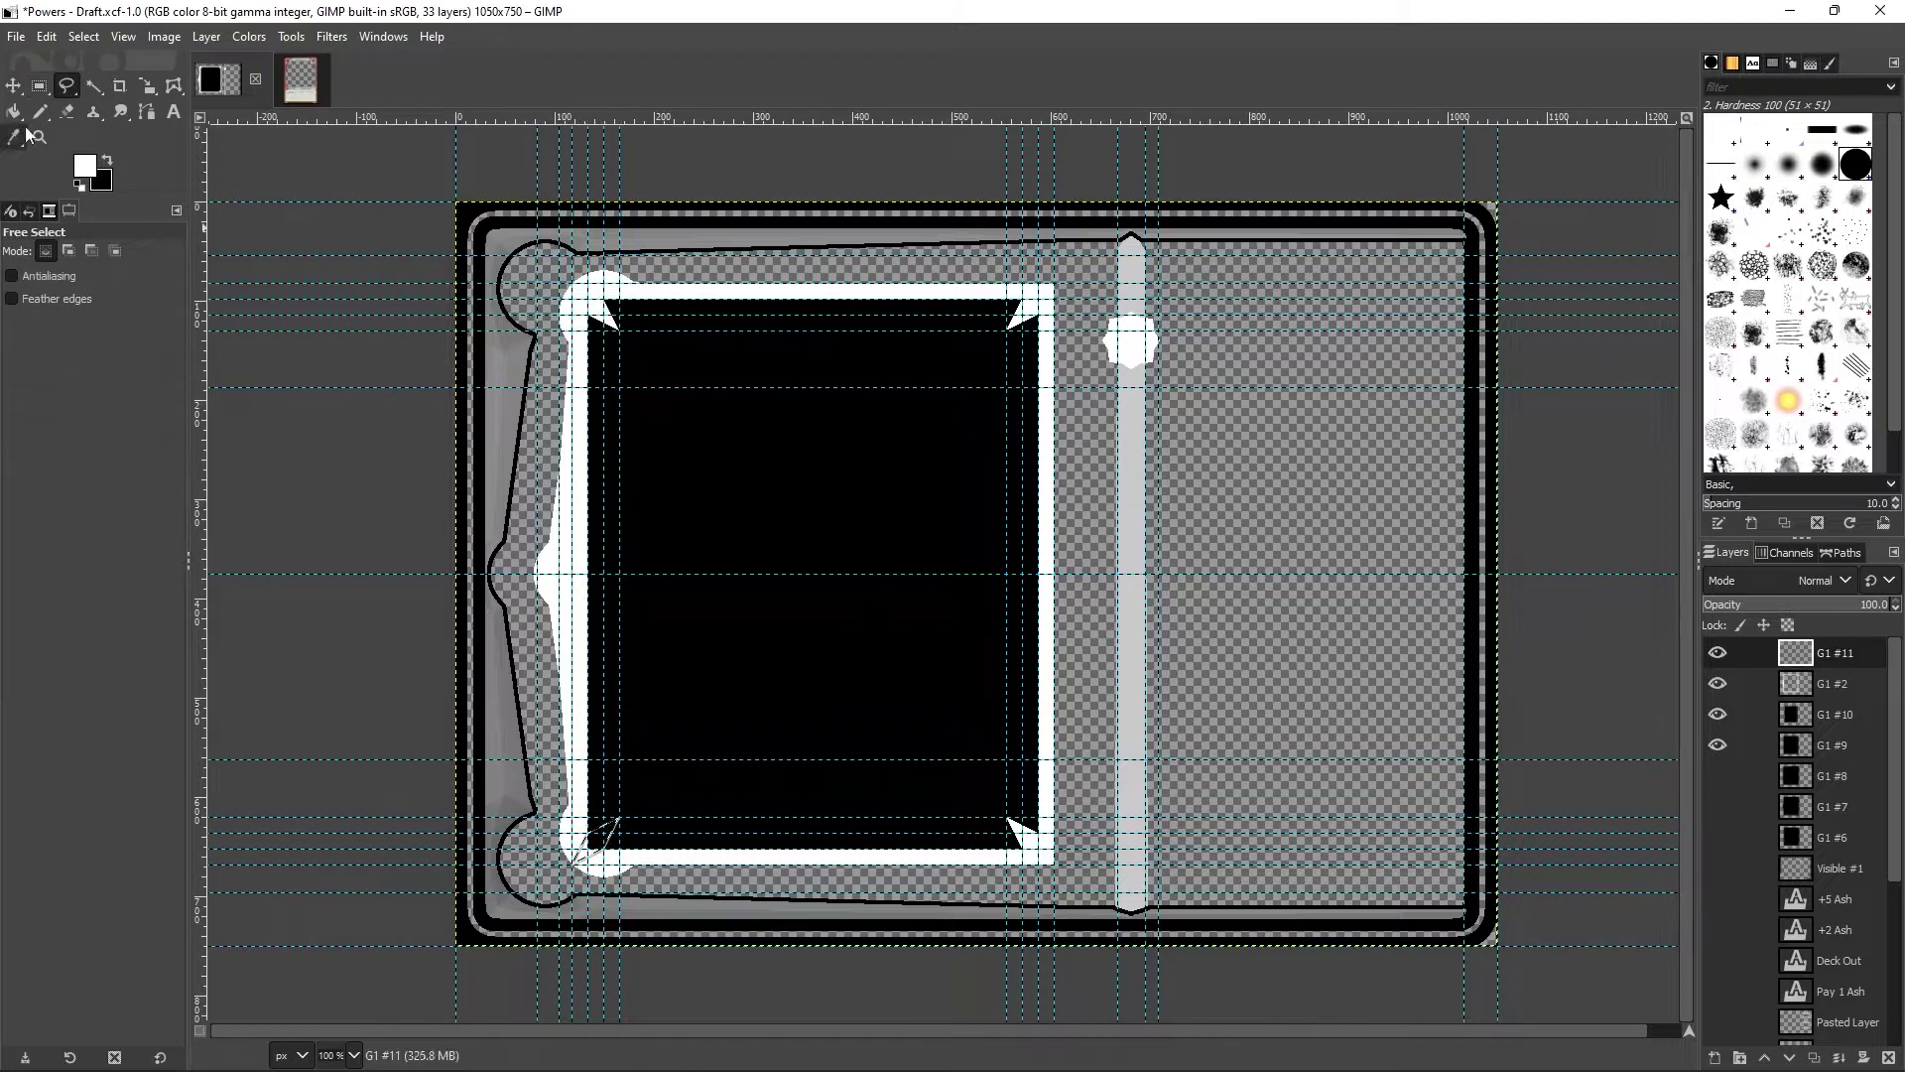
{"action": "key", "text": "Return"}
{"action": "key", "text": "shift+b"}
{"action": "left_click", "coordinate": [675, 770]}
Step: Fill taller white freehand spikes beside the corner accents at the black panel's lower-left and upper-left corners
{"action": "key", "text": "f"}
{"action": "key", "text": "Return"}
{"action": "key", "text": "shift+b"}
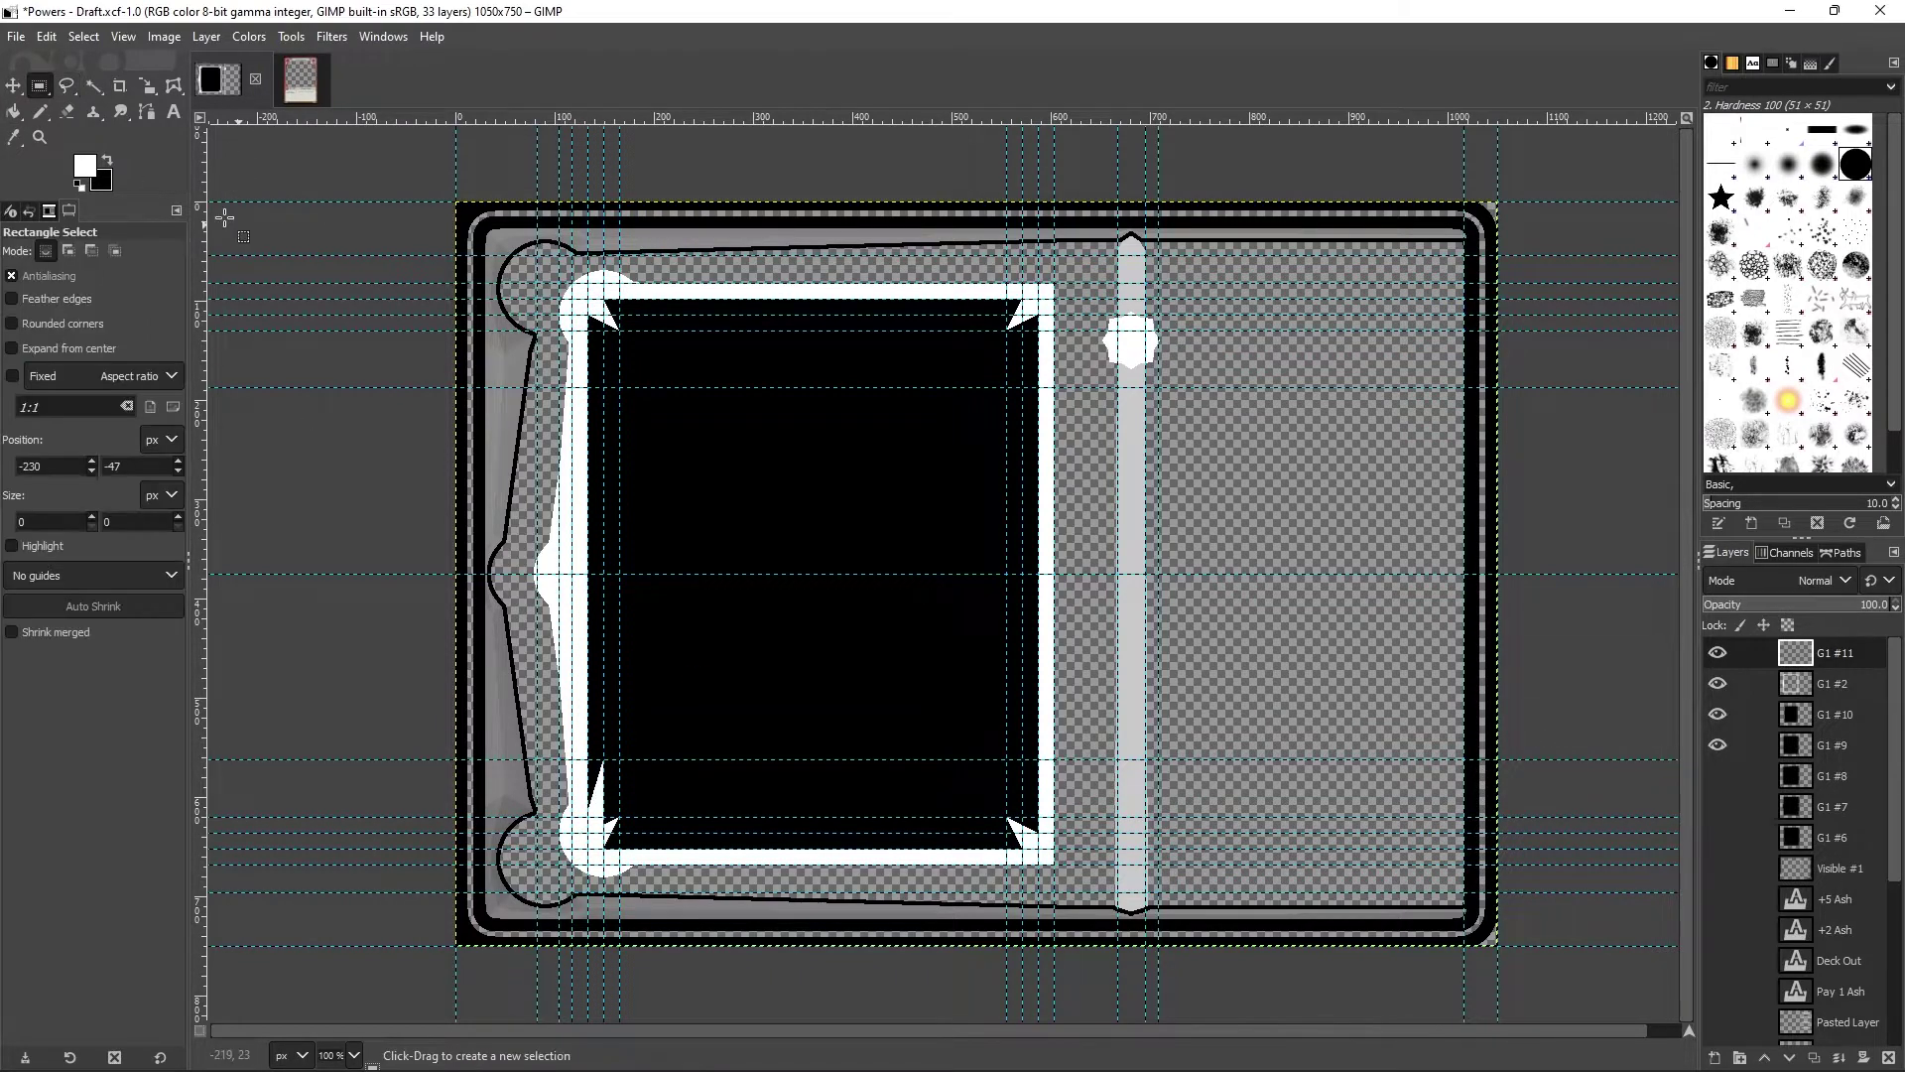
{"action": "left_click", "coordinate": [599, 788]}
{"action": "key", "text": "f"}
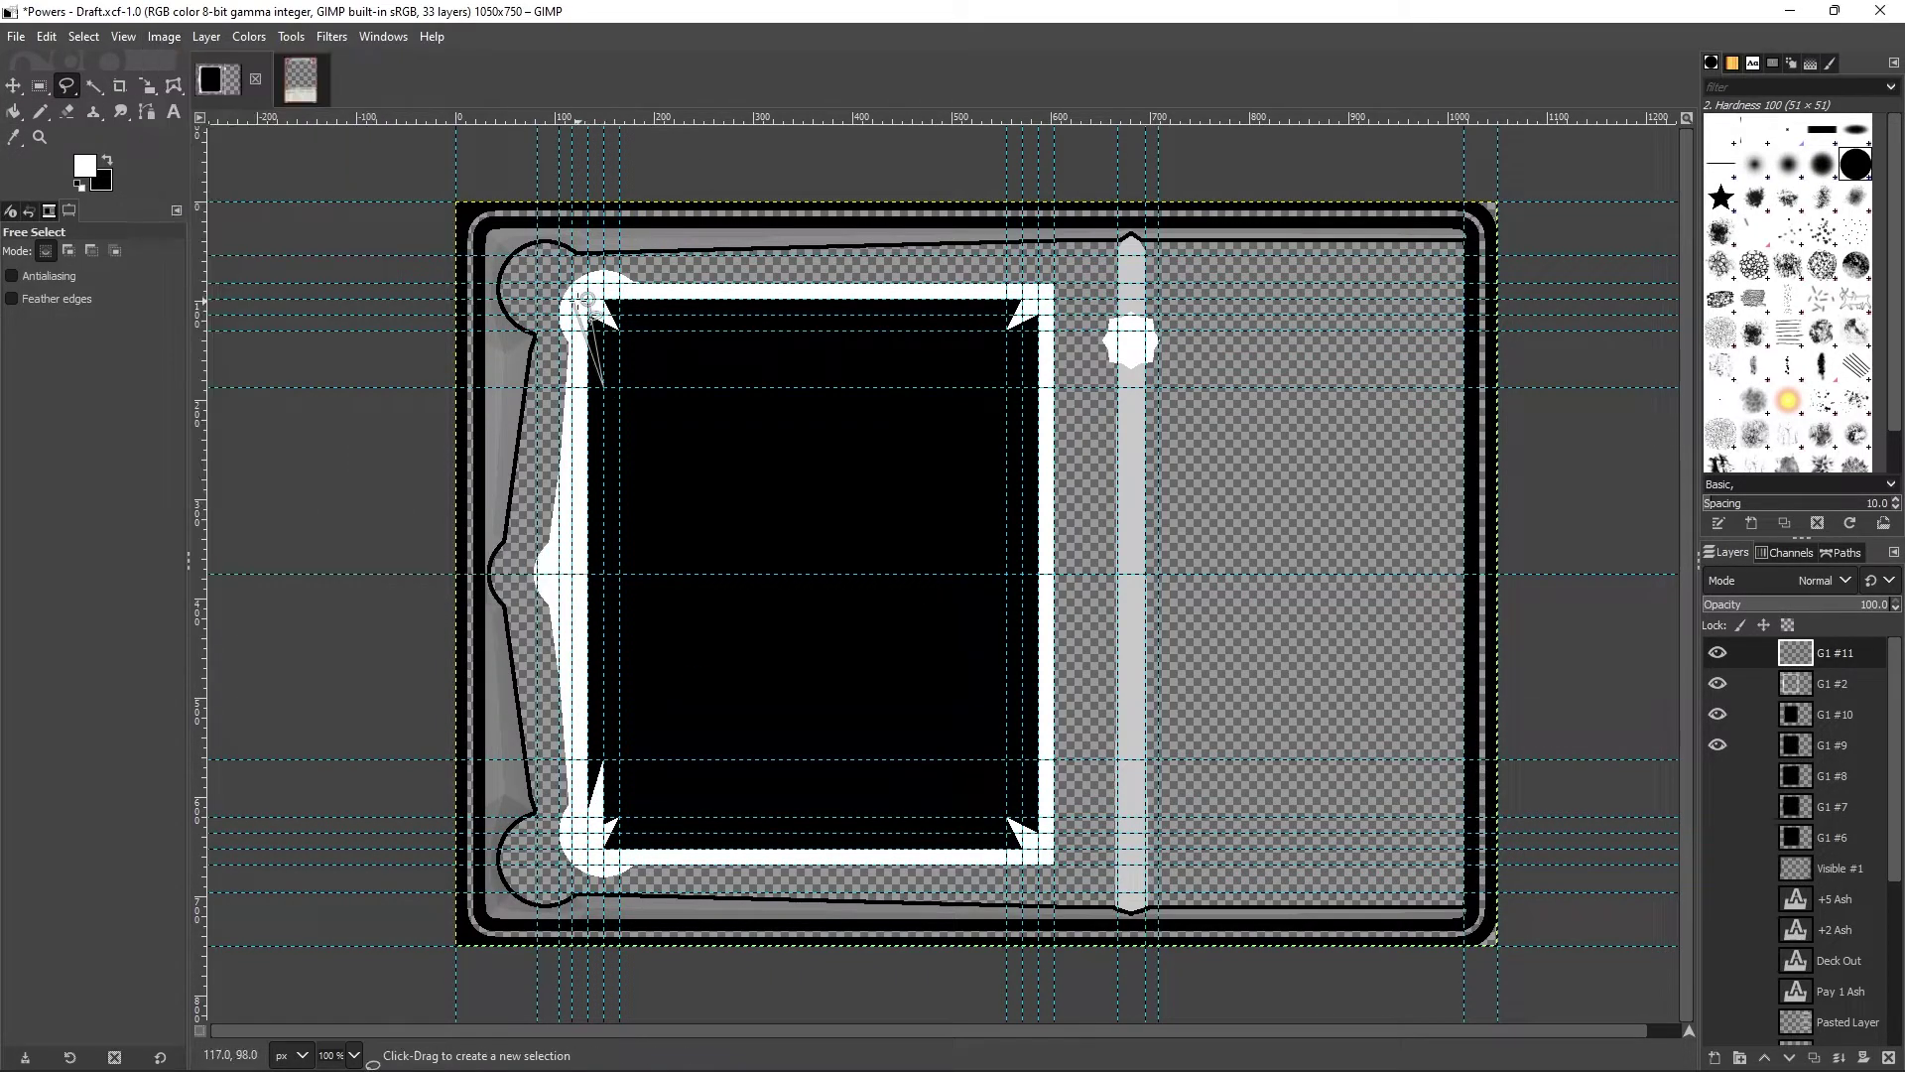
{"action": "key", "text": "Return"}
{"action": "key", "text": "shift+b"}
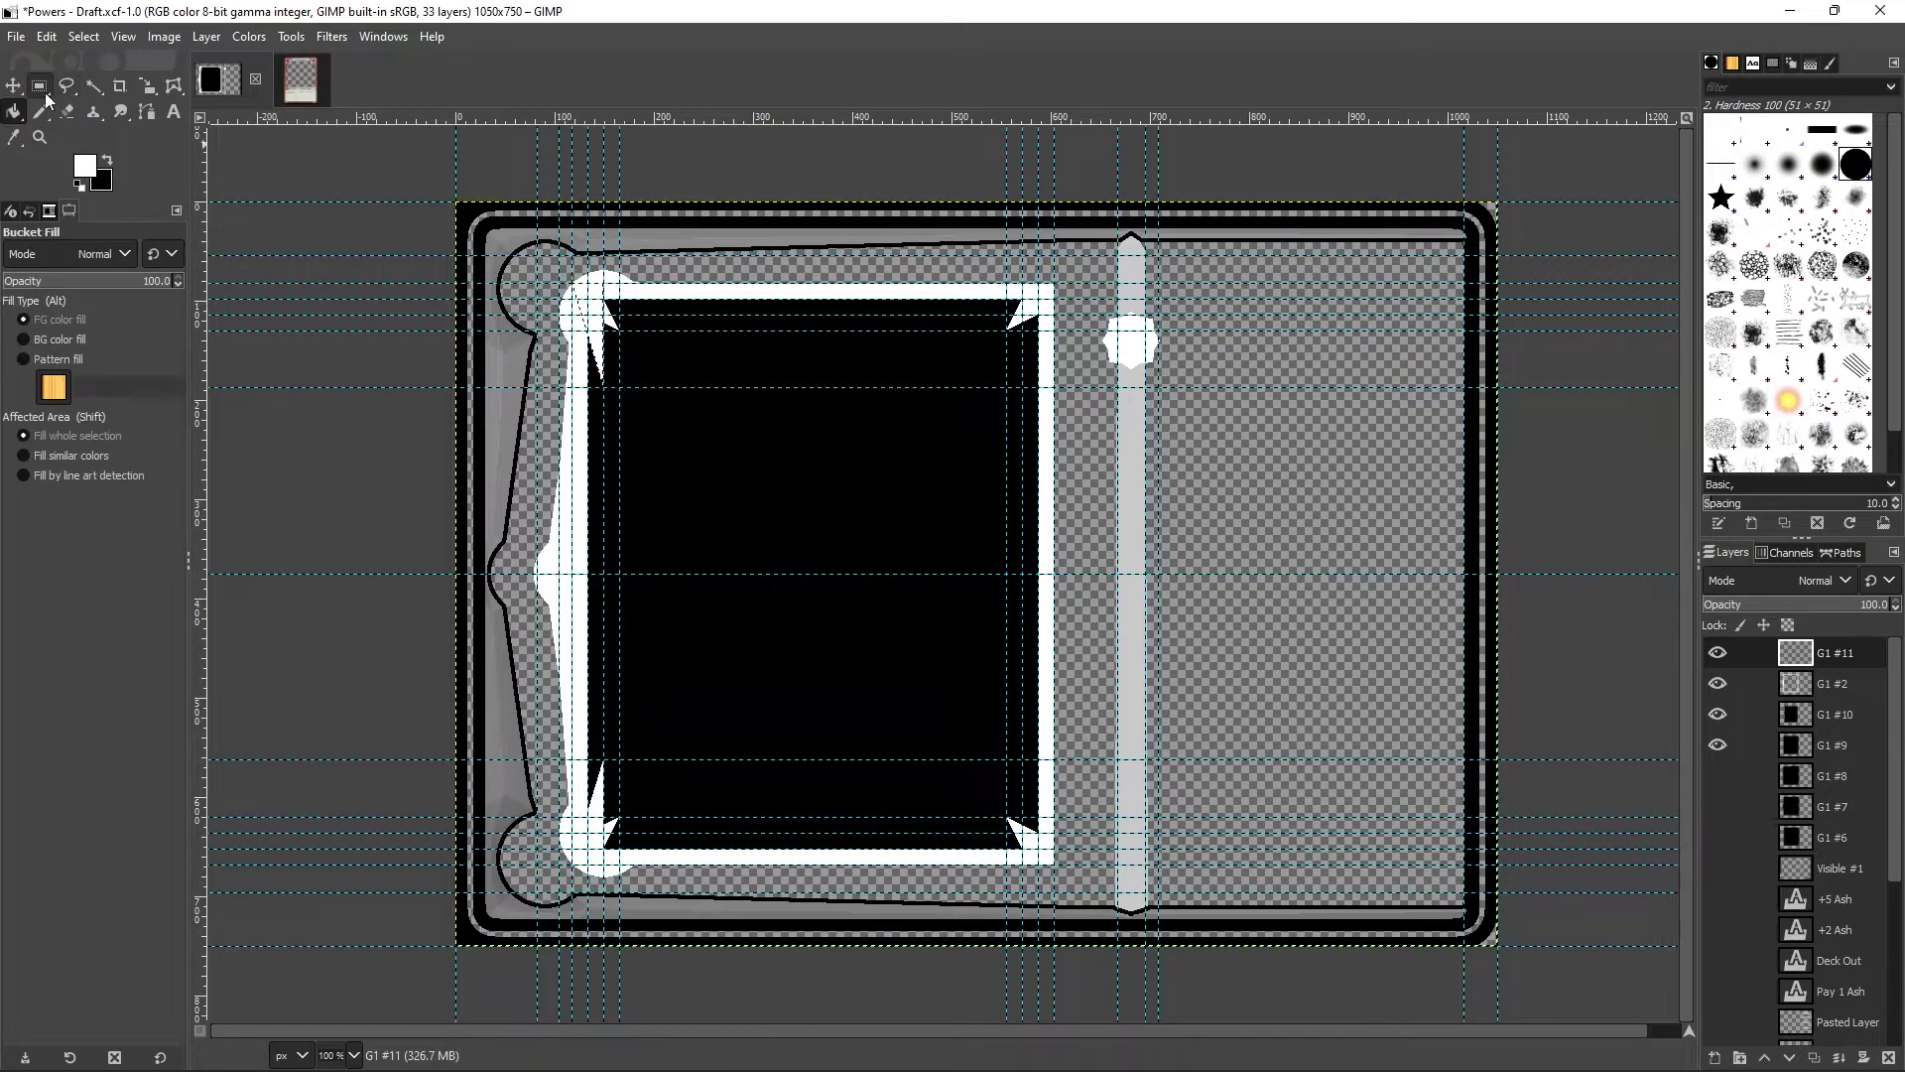
{"action": "left_click", "coordinate": [594, 322]}
Step: Add two horizontal guides by percent and align them with the upper and lower ends of the white panel's left bulge
{"action": "key", "text": "r"}
{"action": "left_click", "coordinate": [164, 36]}
{"action": "left_click", "coordinate": [476, 581]}
{"action": "left_click", "coordinate": [1003, 637]}
{"action": "key", "text": "ctrl+shift+f"}
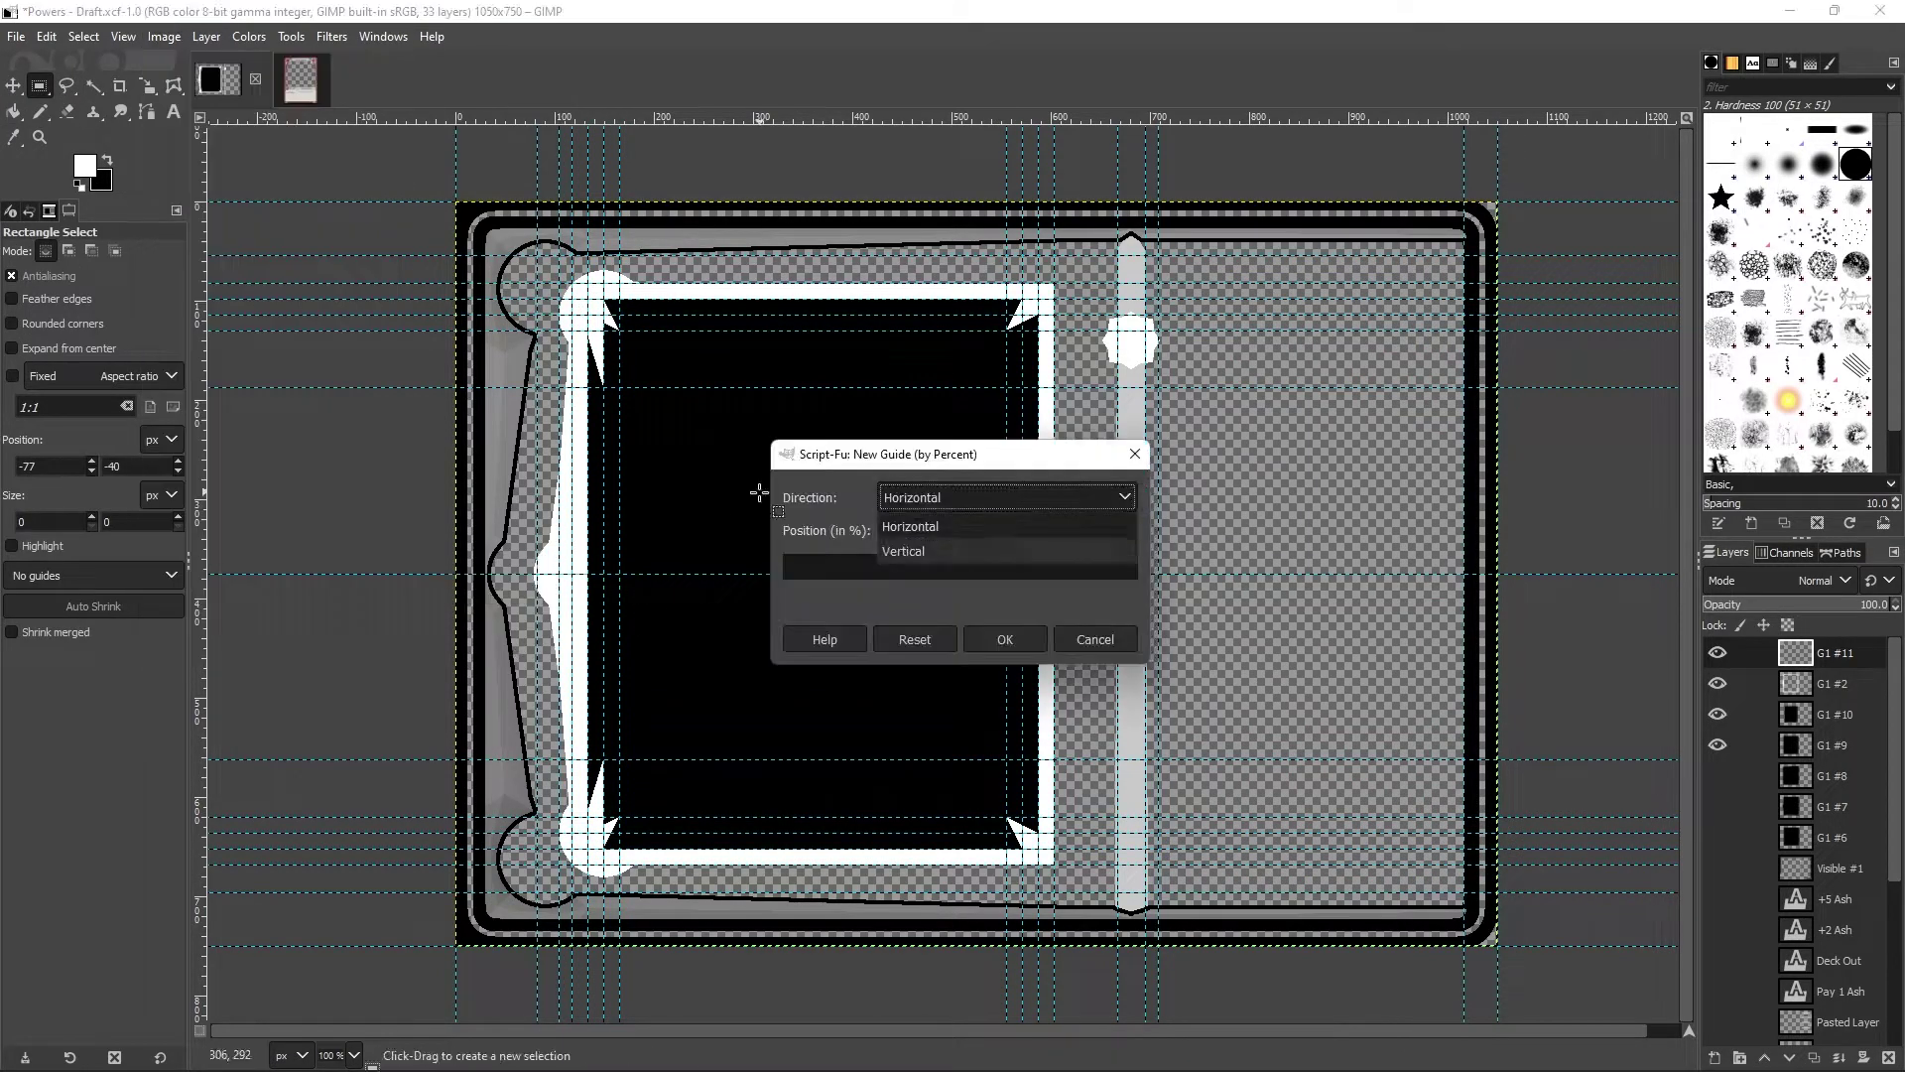
{"action": "key", "text": "Return"}
{"action": "key", "text": "ctrl+shift+f"}
{"action": "left_click", "coordinate": [1003, 638]}
{"action": "key", "text": "z"}
{"action": "left_click", "coordinate": [452, 532]}
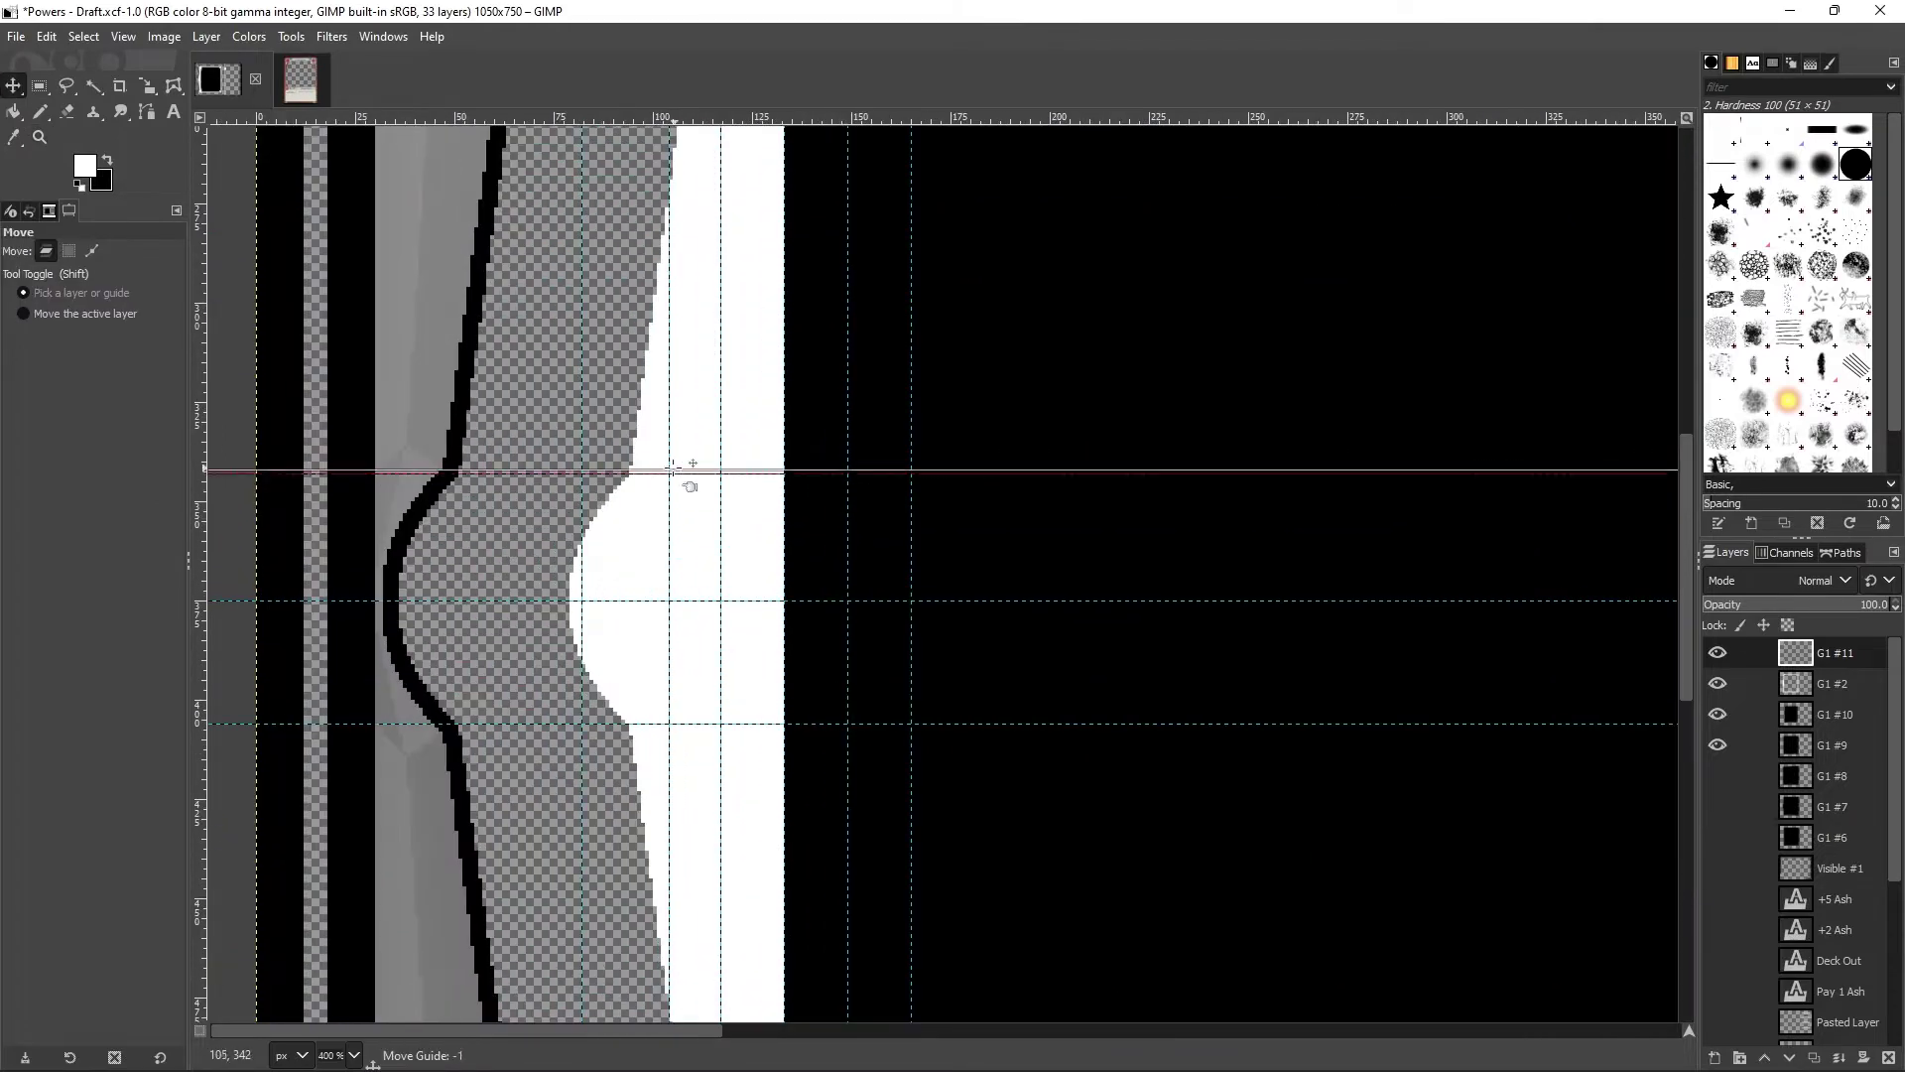
{"action": "key", "text": "1"}
Step: Add another vertical guide by percent and move it just inside the black panel's left edge
{"action": "key", "text": "ctrl+shift+f"}
{"action": "key", "text": "Return"}
{"action": "key", "text": "m"}
{"action": "left_click_drag", "start_coordinate": [1046, 337], "coordinate": [614, 336]}
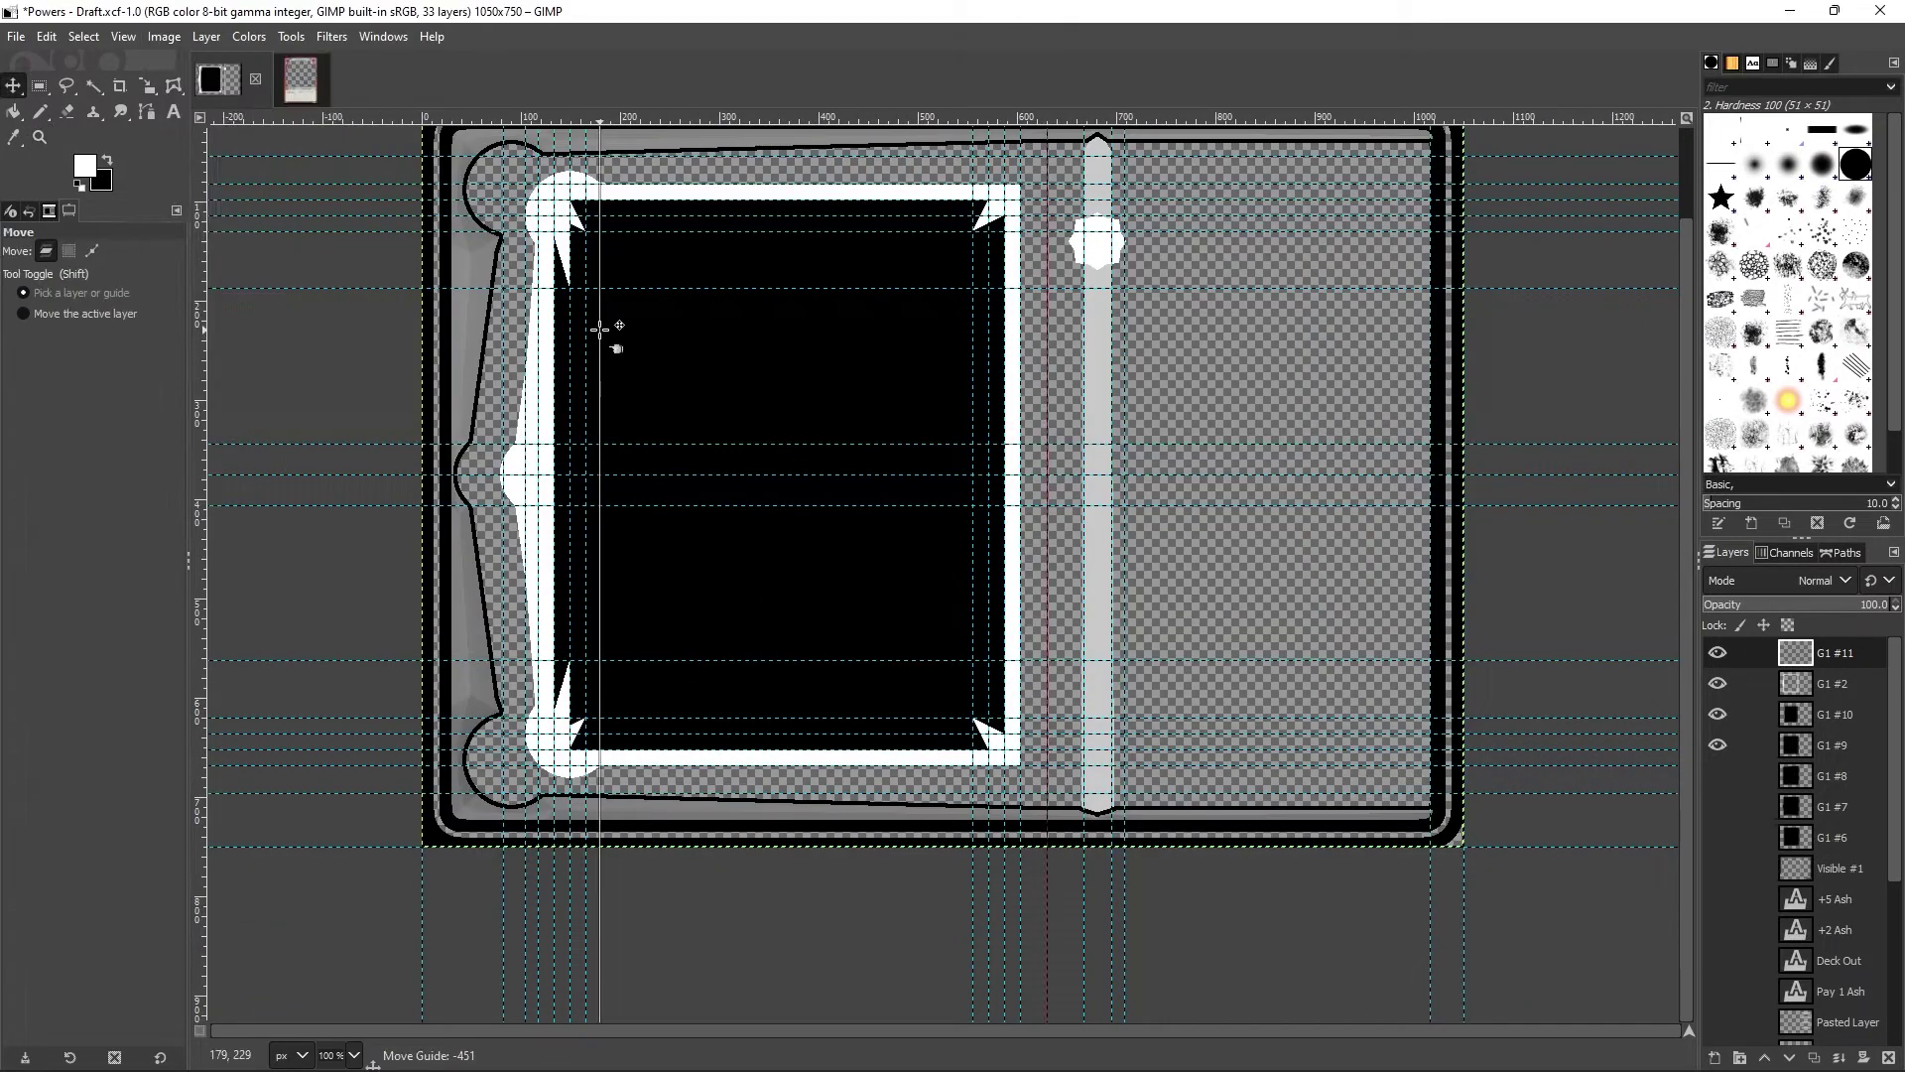
Step: Fill long white freehand spikes and a central point along the middle of the black panel's left edge
{"action": "key", "text": "f"}
{"action": "left_click", "coordinate": [585, 444]}
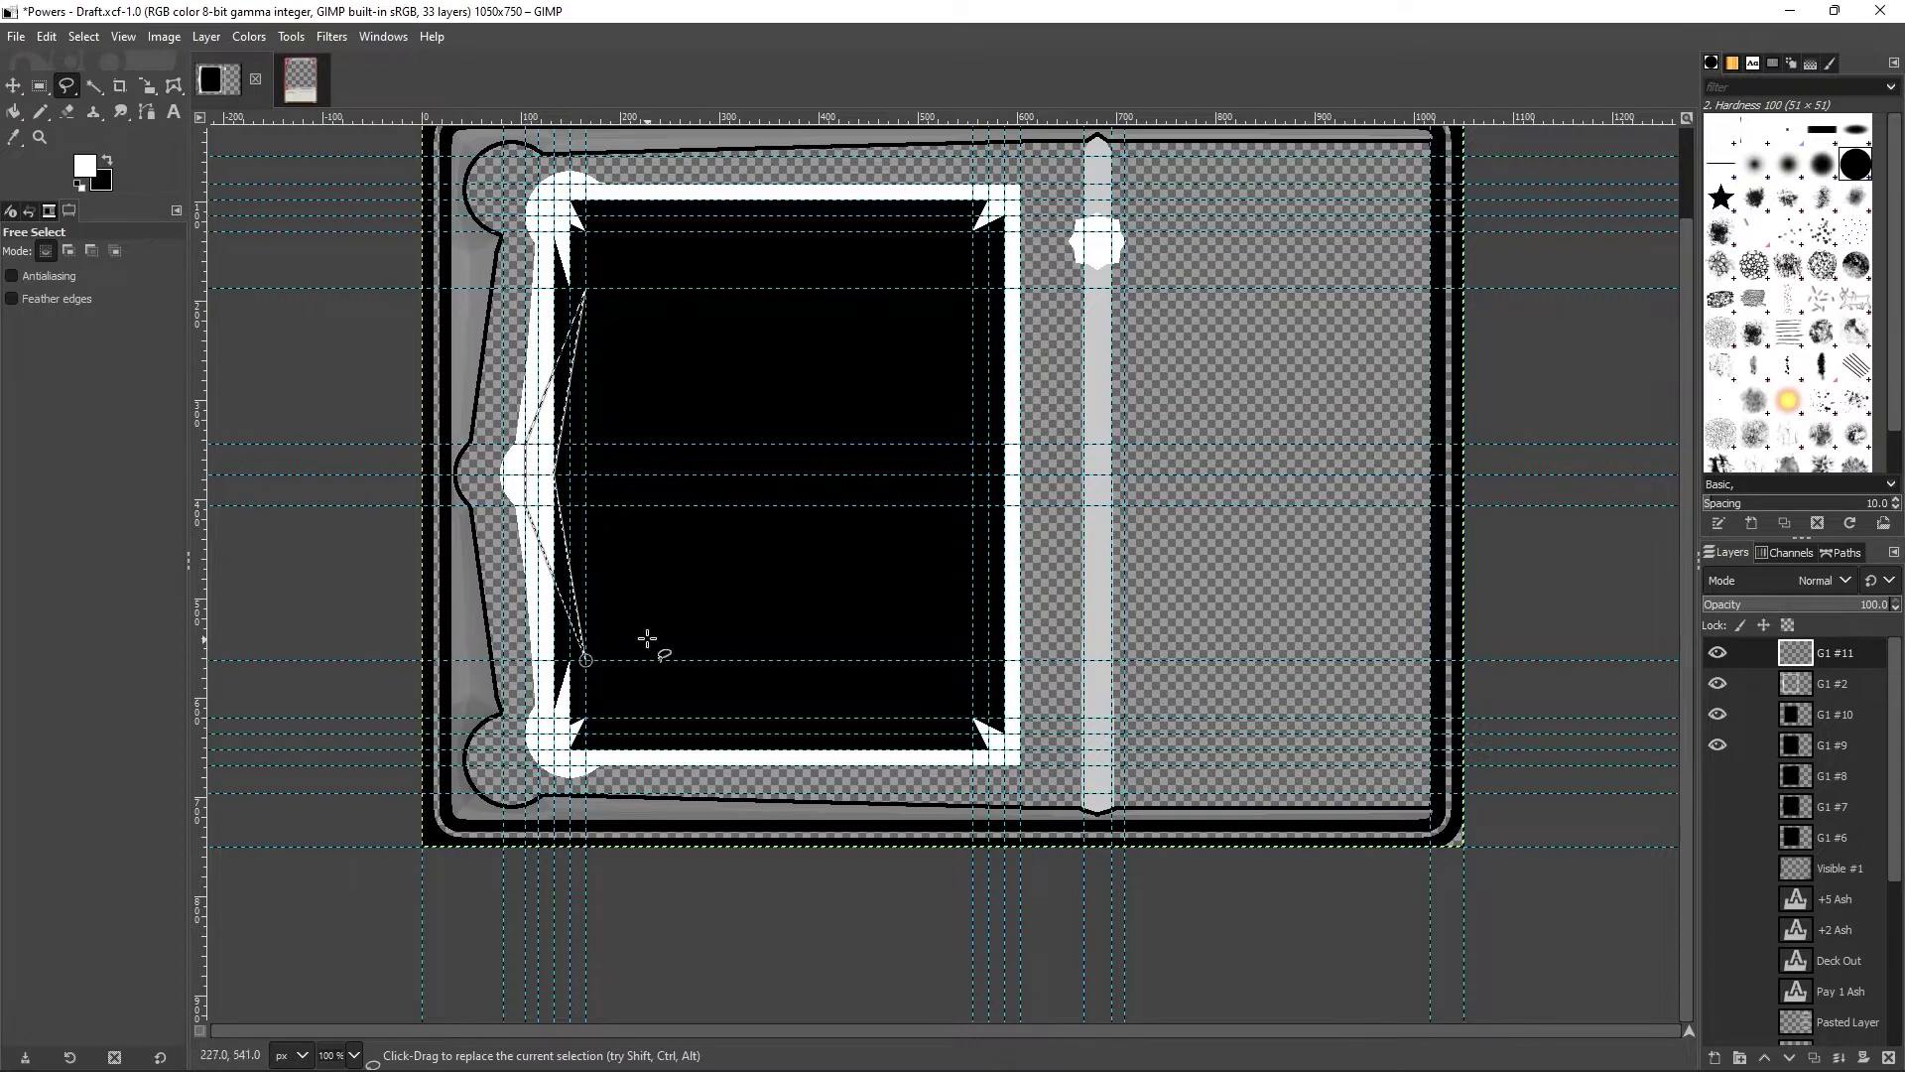
{"action": "key", "text": "Return"}
{"action": "key", "text": "shift+b"}
{"action": "left_click", "coordinate": [552, 460]}
{"action": "key", "text": "m"}
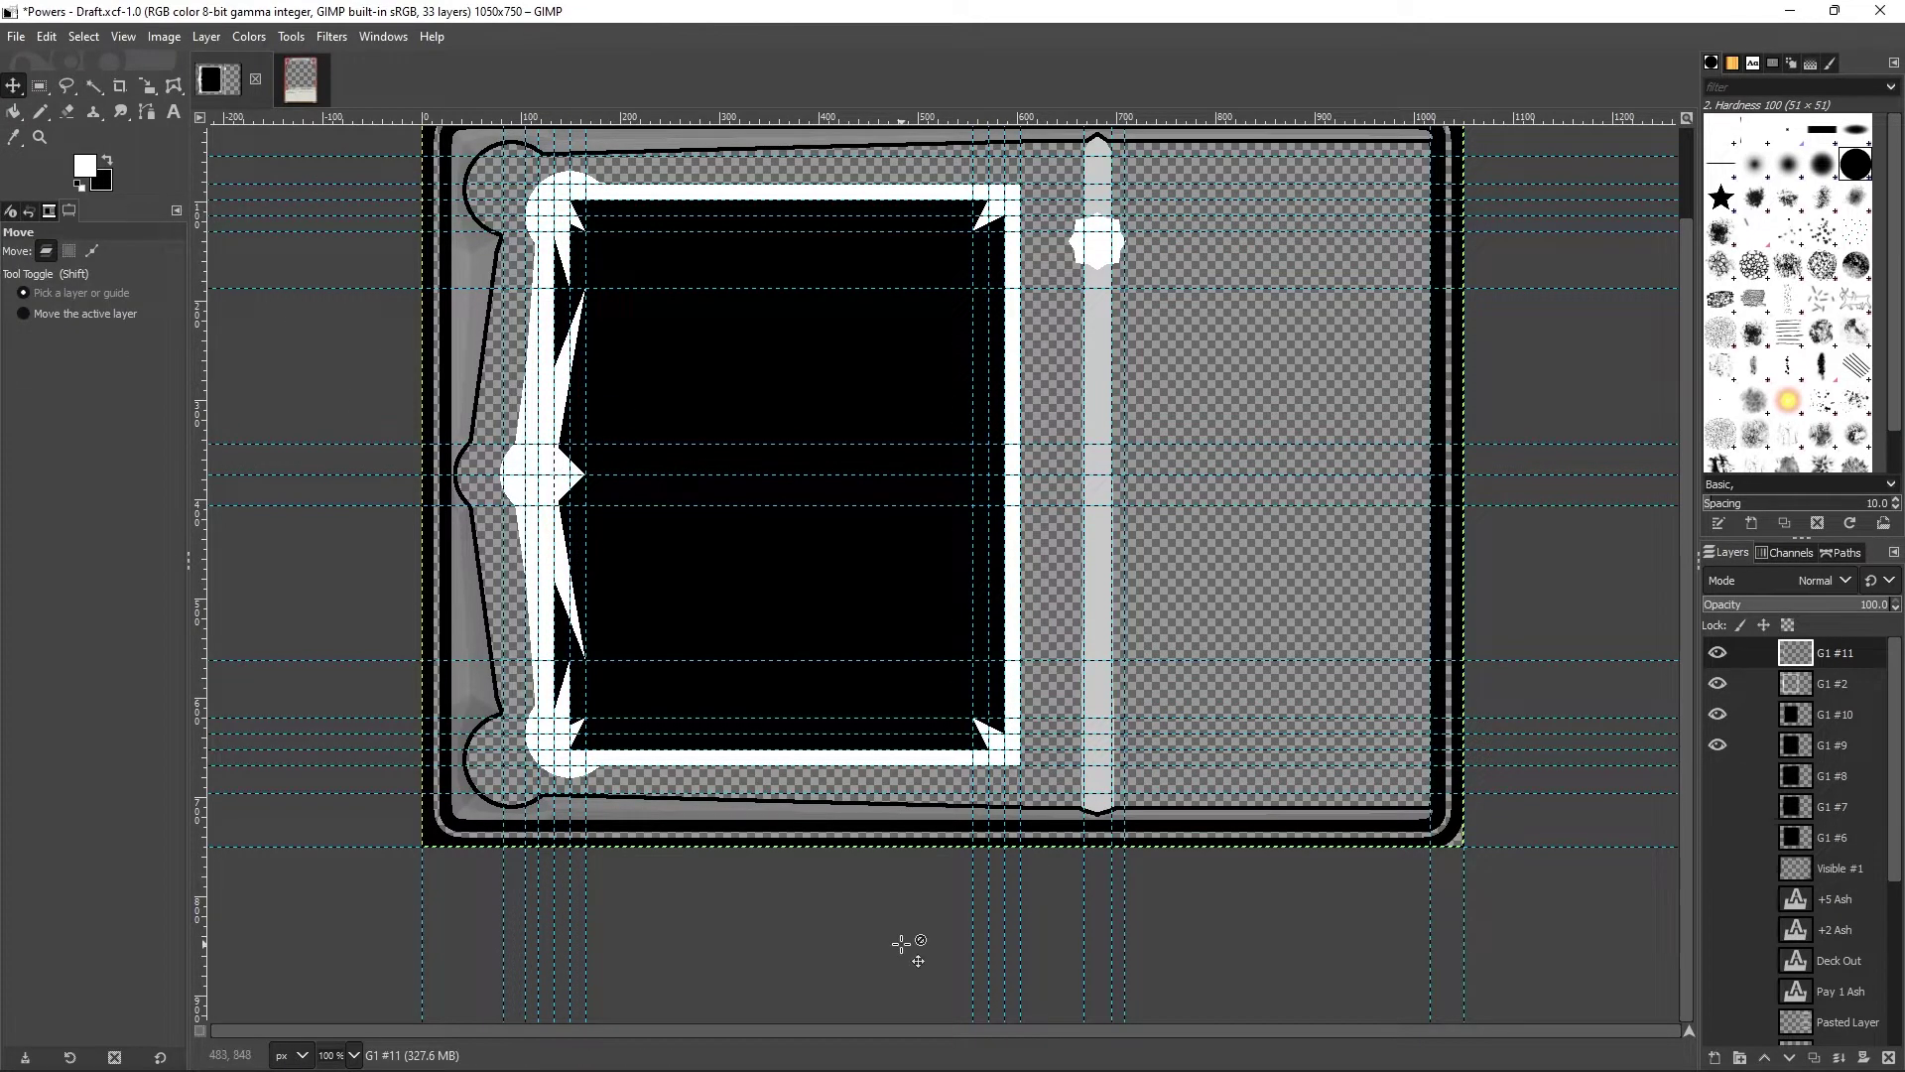
Step: Fill a white freehand block with tapering points along the middle of the black panel's right edge
{"action": "key", "text": "f"}
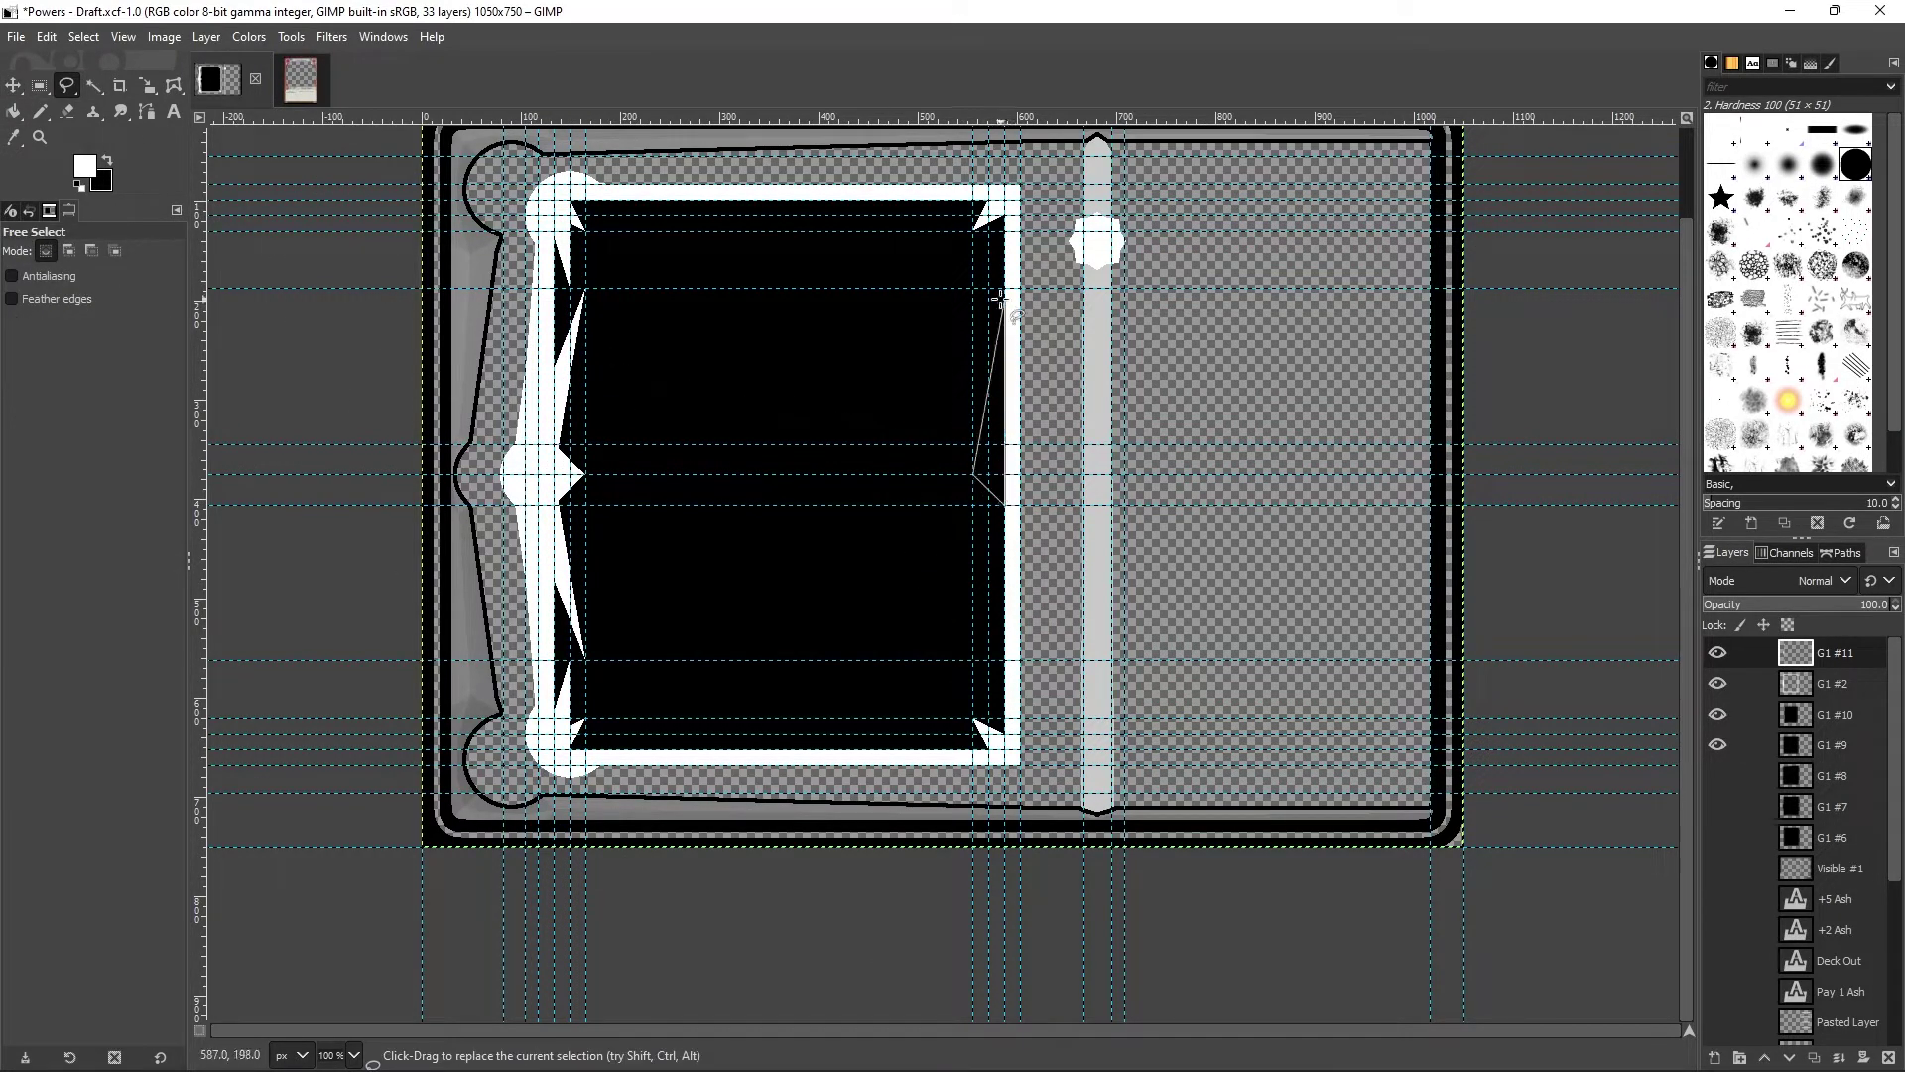
{"action": "key", "text": "Return"}
{"action": "key", "text": "shift+b"}
{"action": "left_click", "coordinate": [989, 474]}
{"action": "key", "text": "r"}
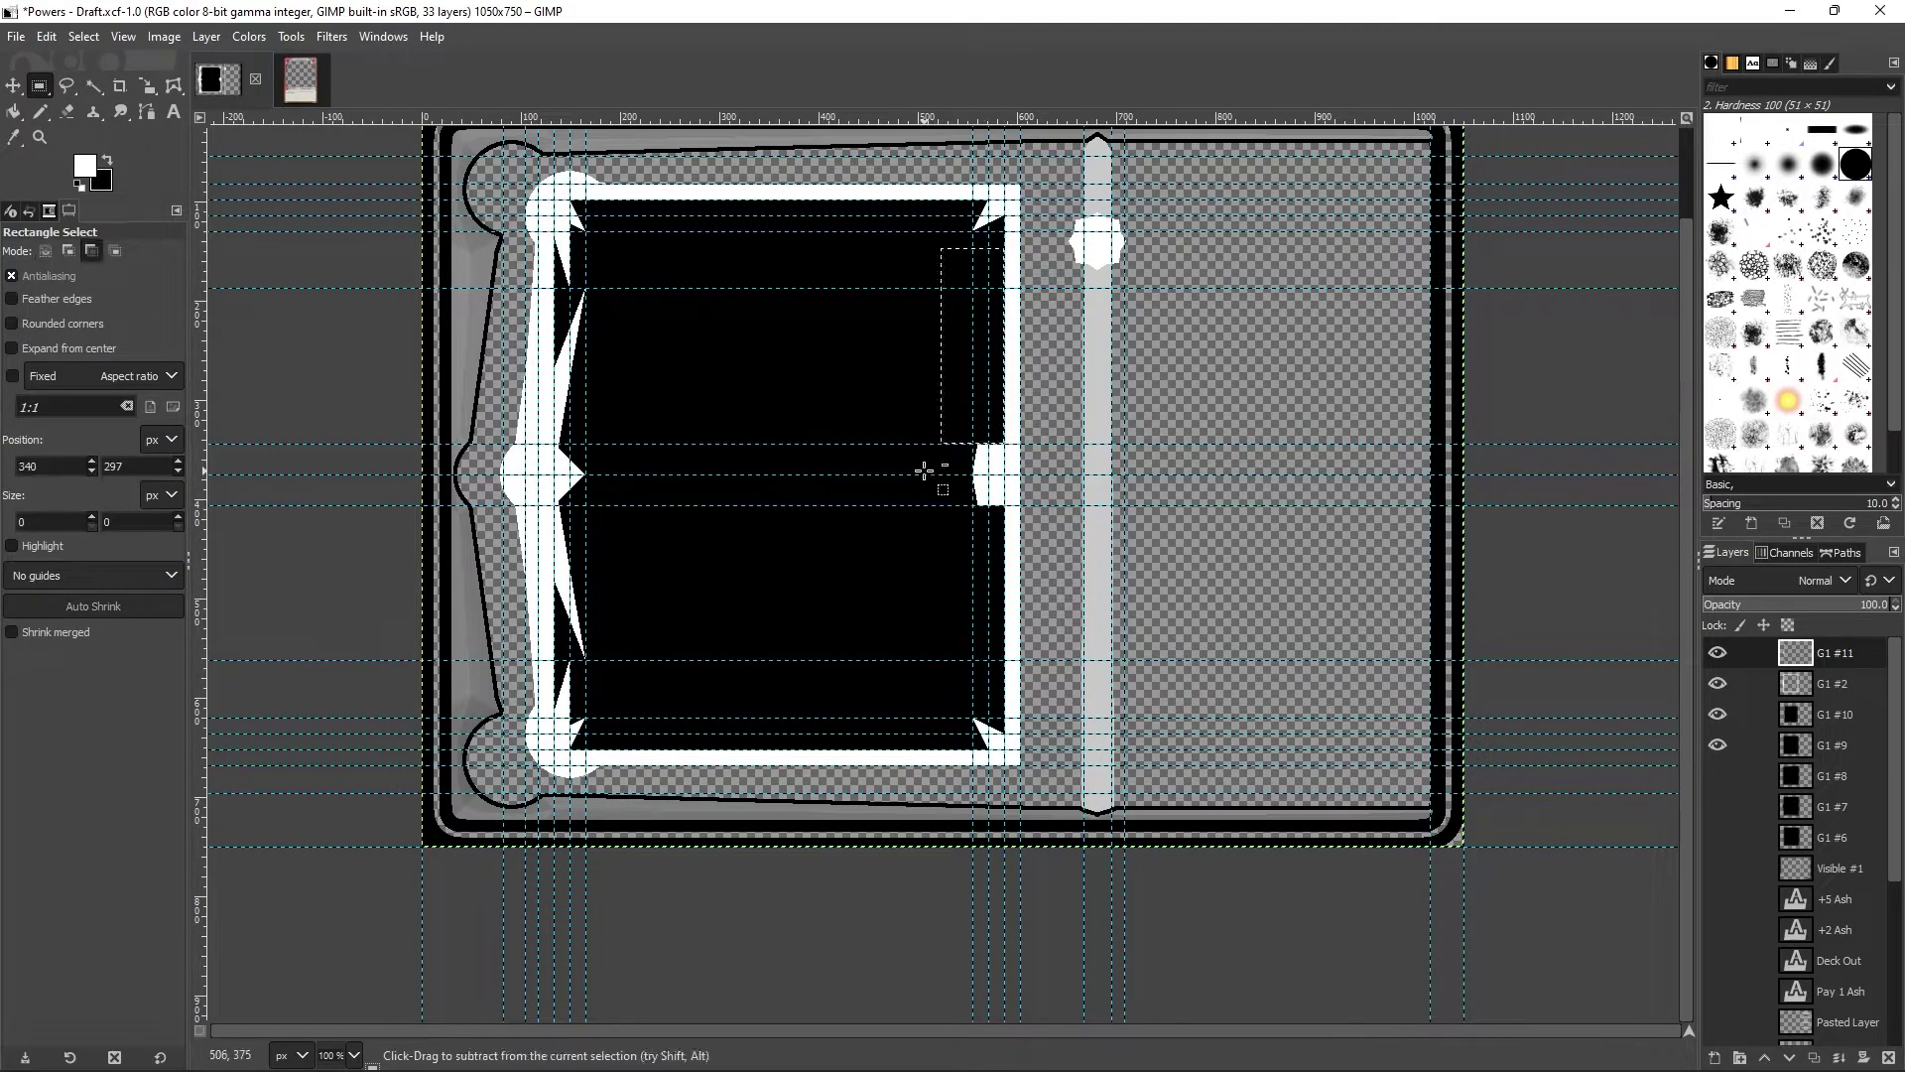
Step: Clear a 390 × 490 px rectangle at position 165, 130 from the black panel layers
{"action": "mouse_move", "coordinate": [586, 231]}
{"action": "left_mouse_down"}
{"action": "mouse_move", "coordinate": [879, 667]}
{"action": "mouse_move", "coordinate": [972, 717]}
{"action": "left_mouse_up"}
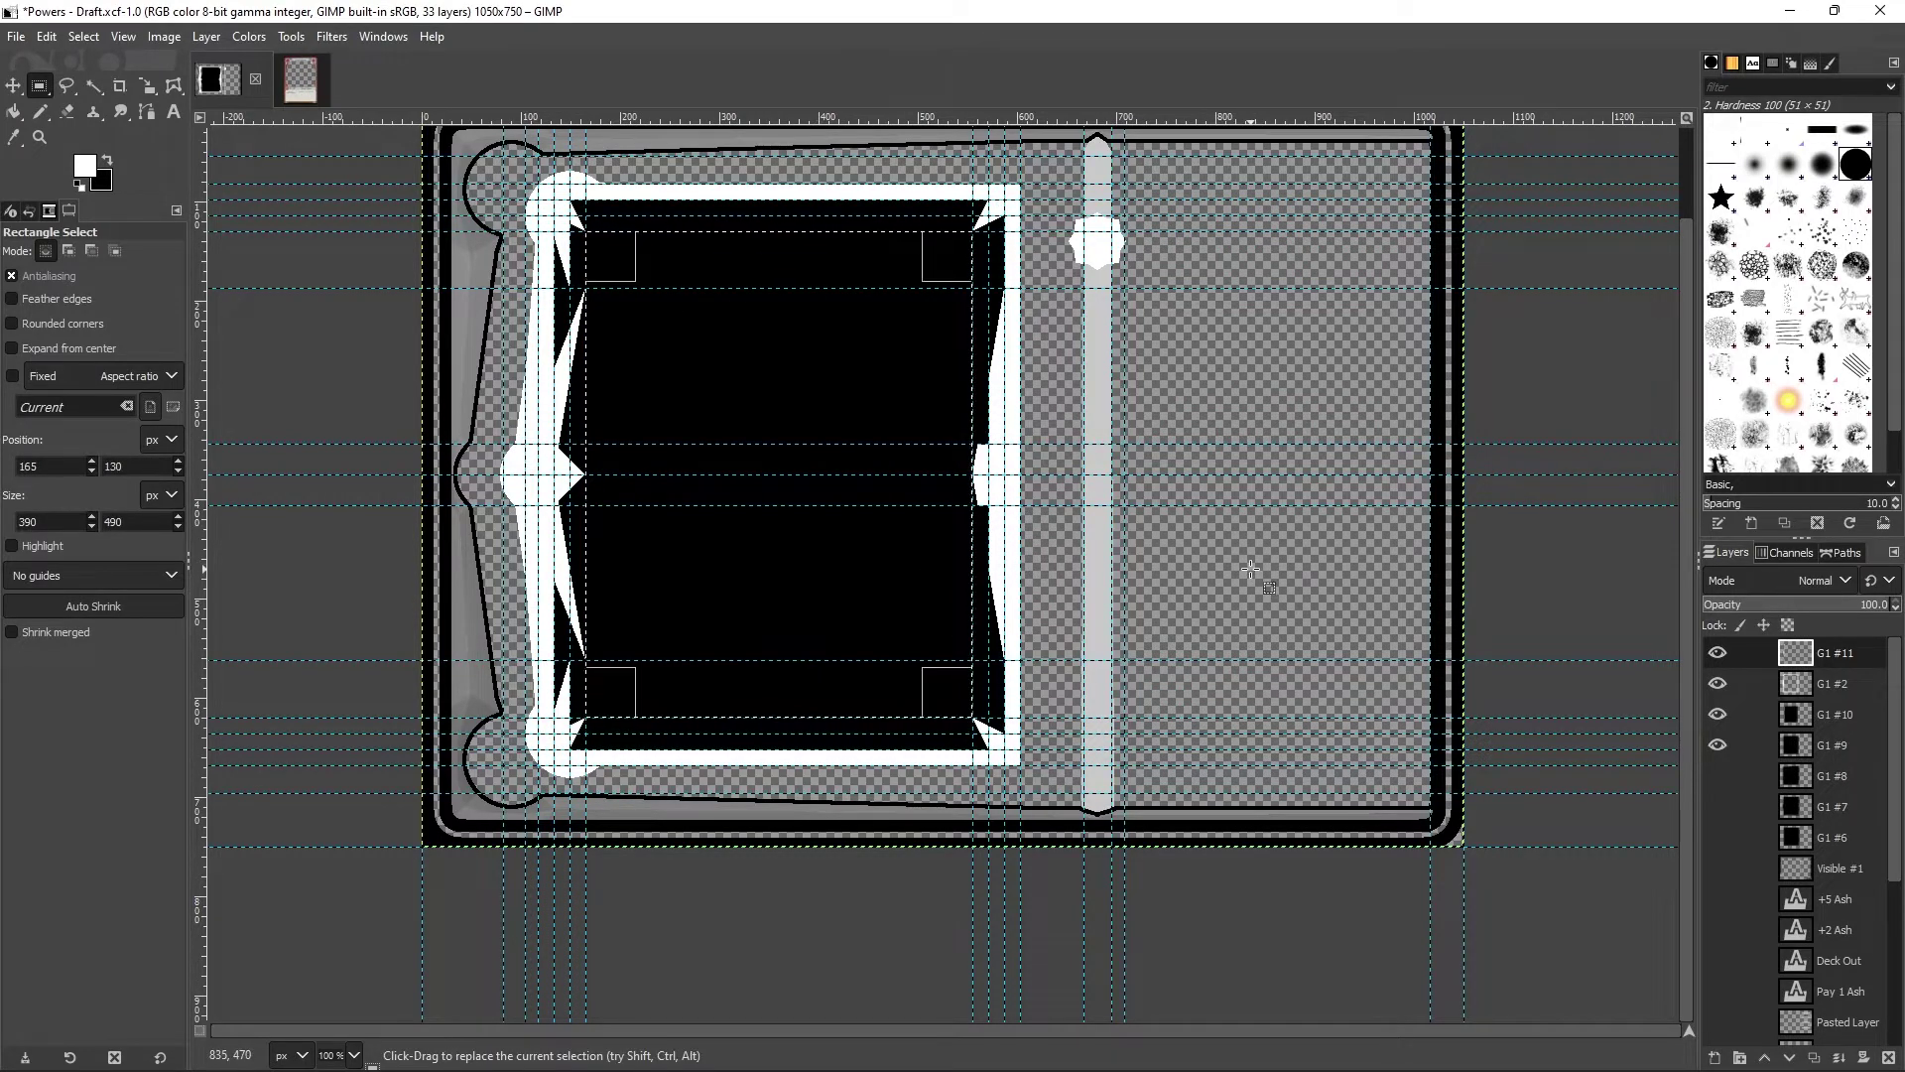
{"action": "key", "text": "Delete"}
{"action": "key", "text": "ctrl+shift+a"}
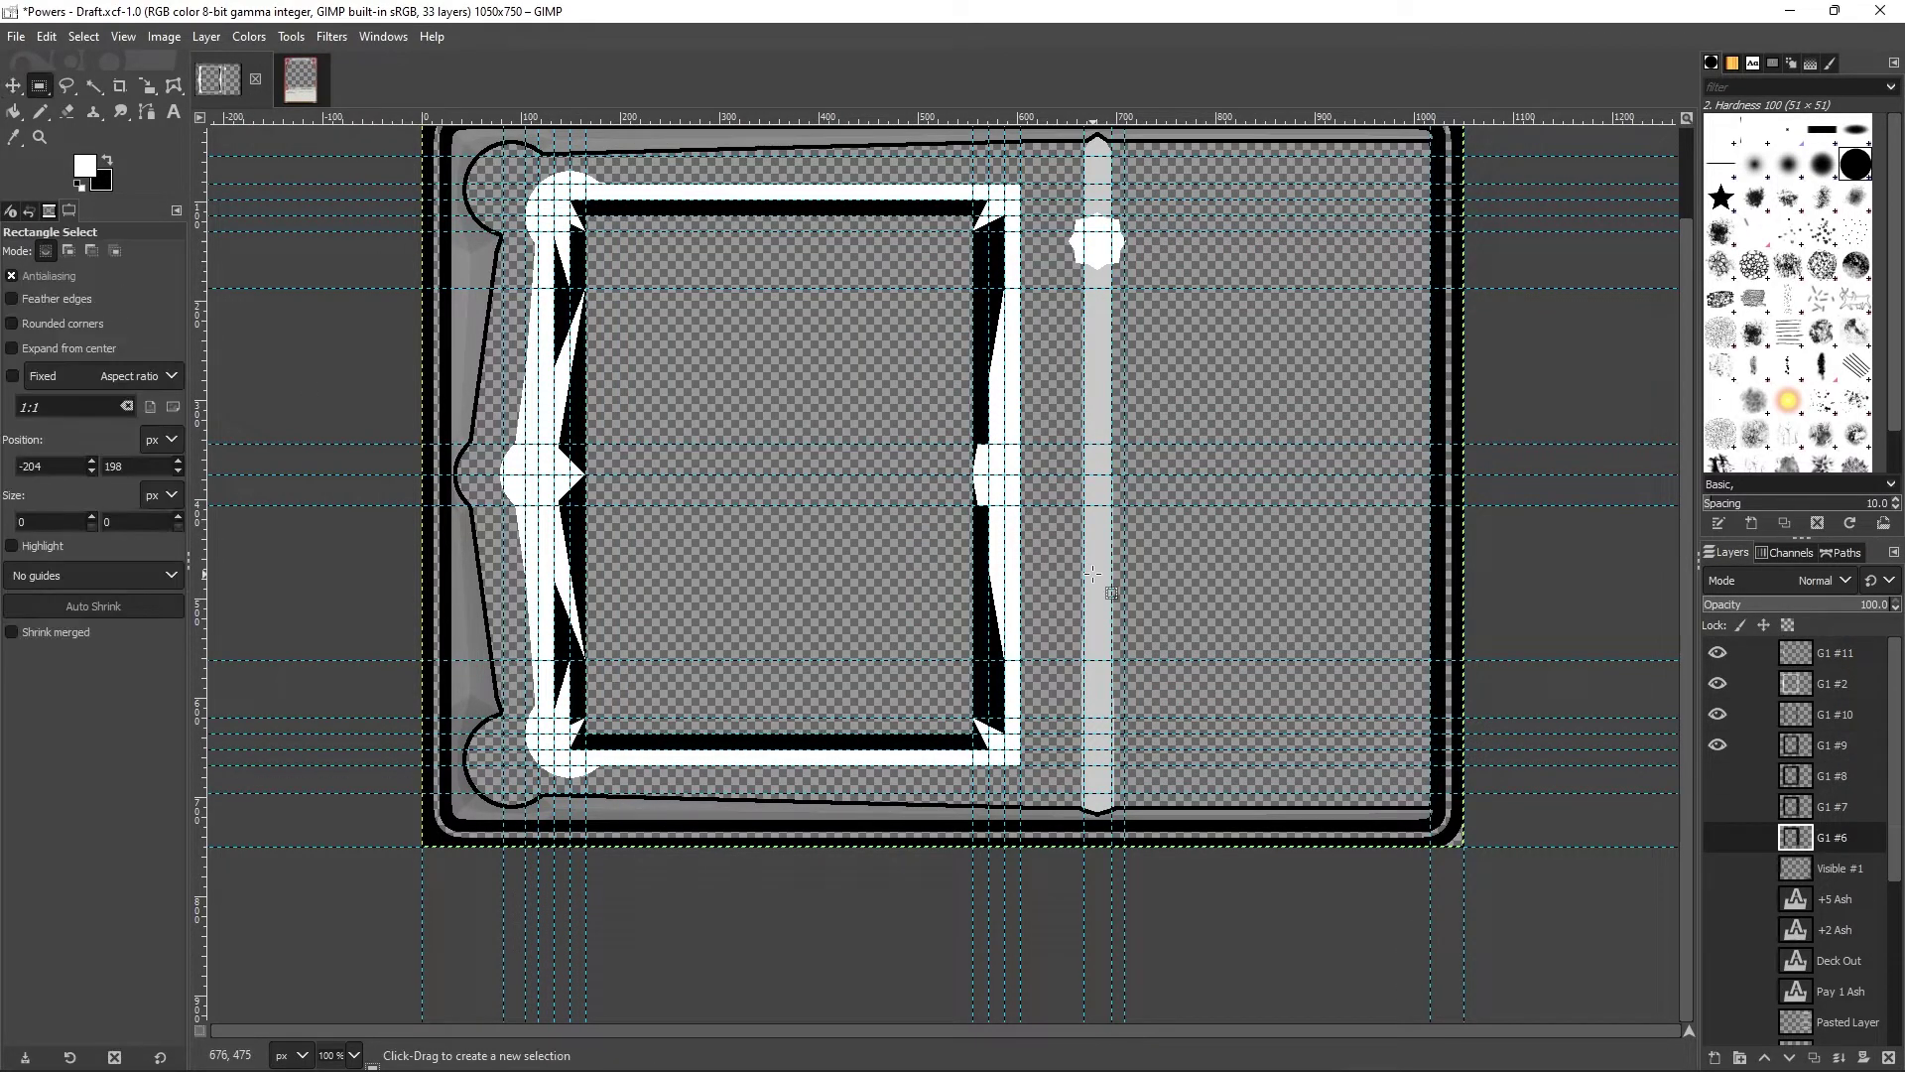
Step: Delete layers G1 #10, G1 #8, G1 #7 and G1 #6, and create layer Visible #2 from the visible frame
{"action": "scroll", "coordinate": [1091, 574], "scroll_direction": "up", "scroll_amount": 2}
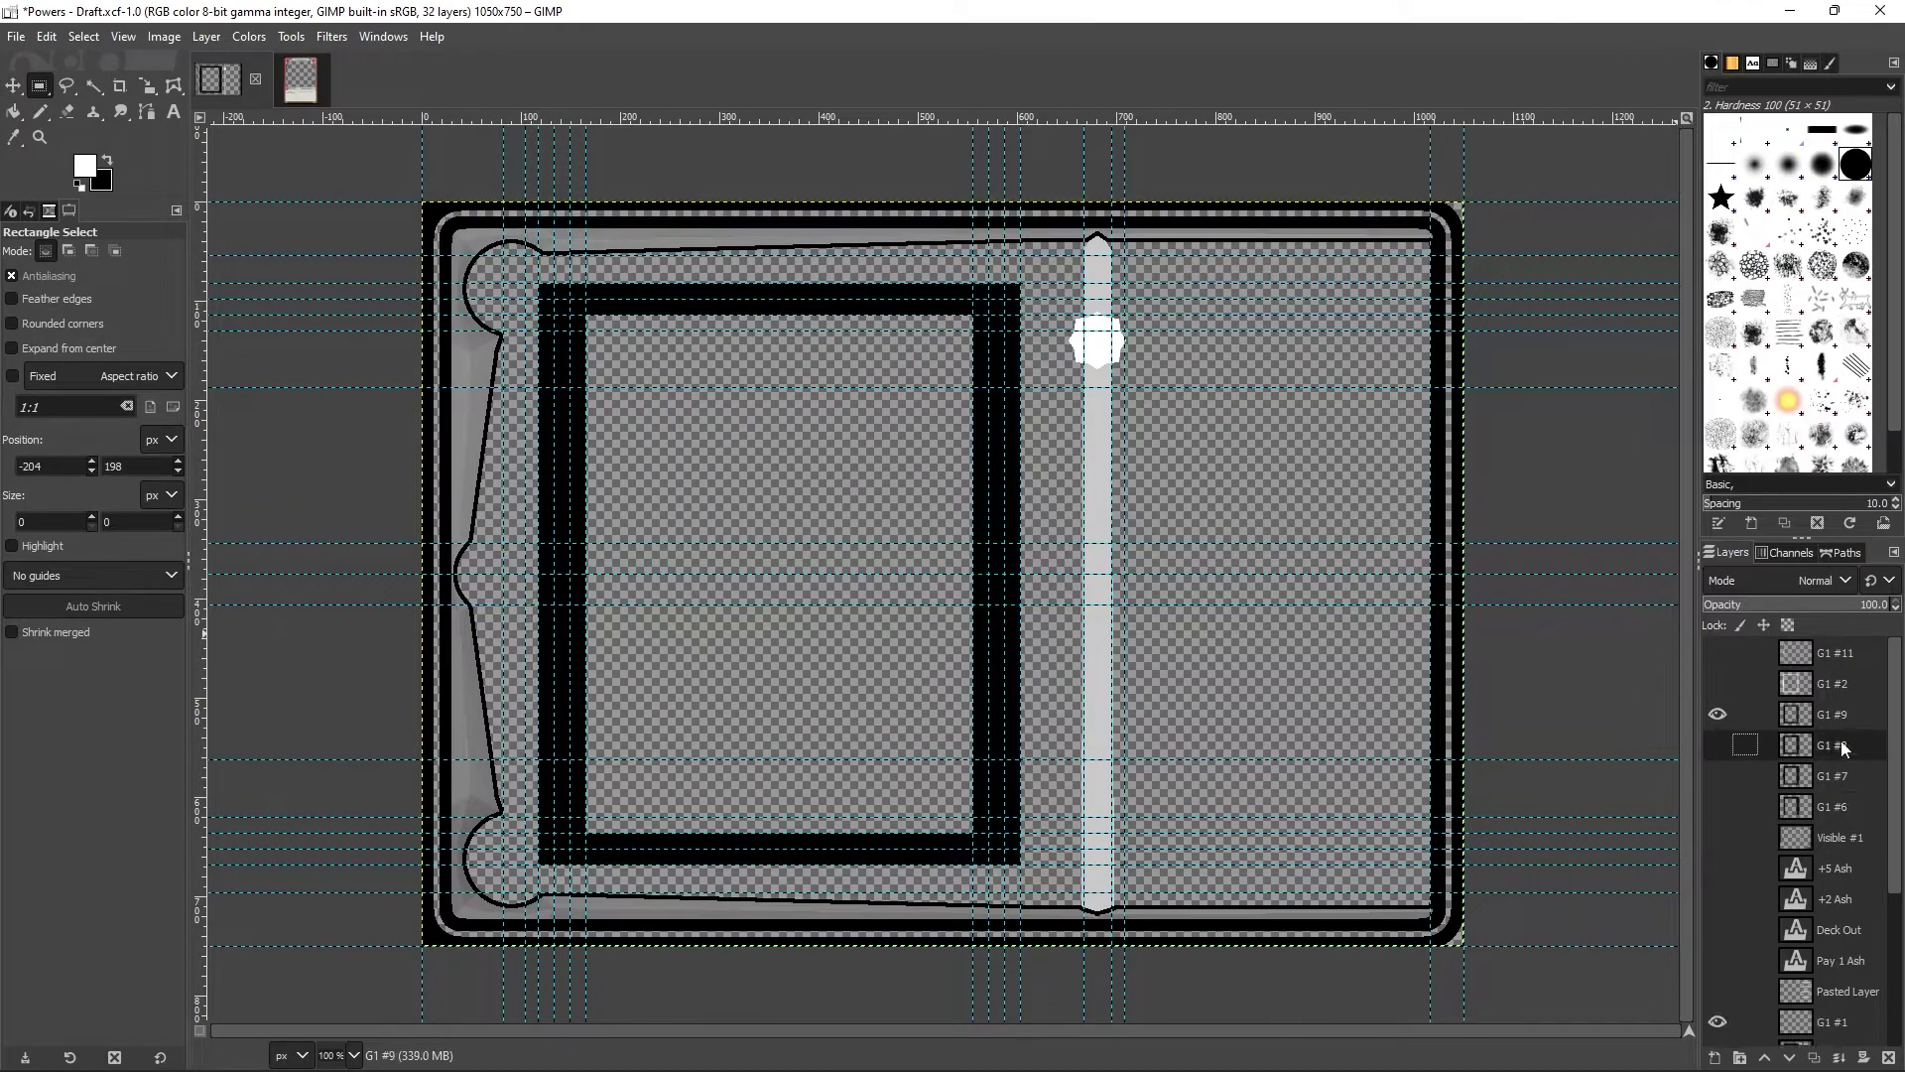
{"action": "right_click", "coordinate": [1743, 724]}
{"action": "left_click", "coordinate": [1717, 694]}
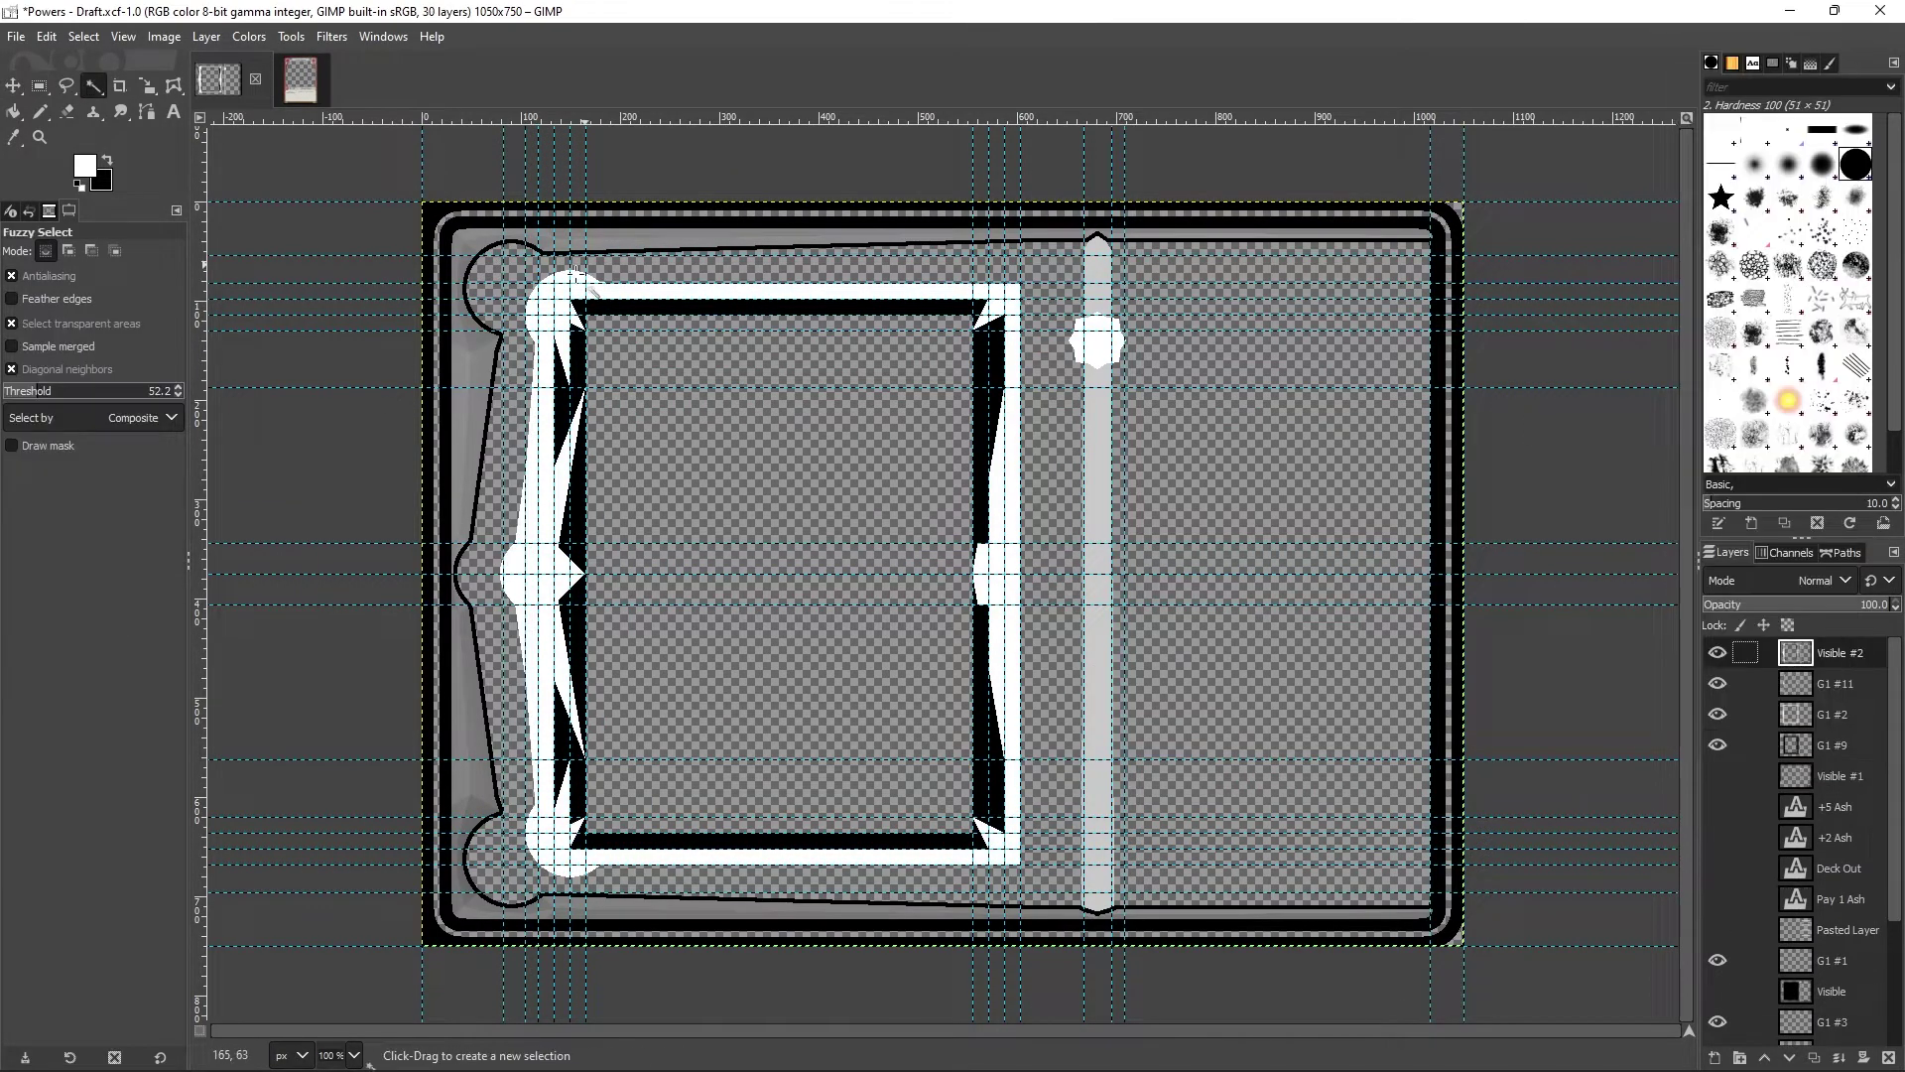
Step: Cut and paste the black frame copy on Visible #2, offset it up and to the right, and anchor it
{"action": "key", "text": "u"}
{"action": "key", "text": "ctrl+x"}
{"action": "key", "text": "ctrl+v"}
{"action": "mouse_move", "coordinate": [999, 353]}
{"action": "left_mouse_down"}
{"action": "mouse_move", "coordinate": [1032, 437]}
{"action": "mouse_move", "coordinate": [1021, 459]}
{"action": "mouse_move", "coordinate": [1015, 342]}
{"action": "left_mouse_up"}
{"action": "left_click", "coordinate": [40, 87]}
{"action": "key", "text": "ctrl+h"}
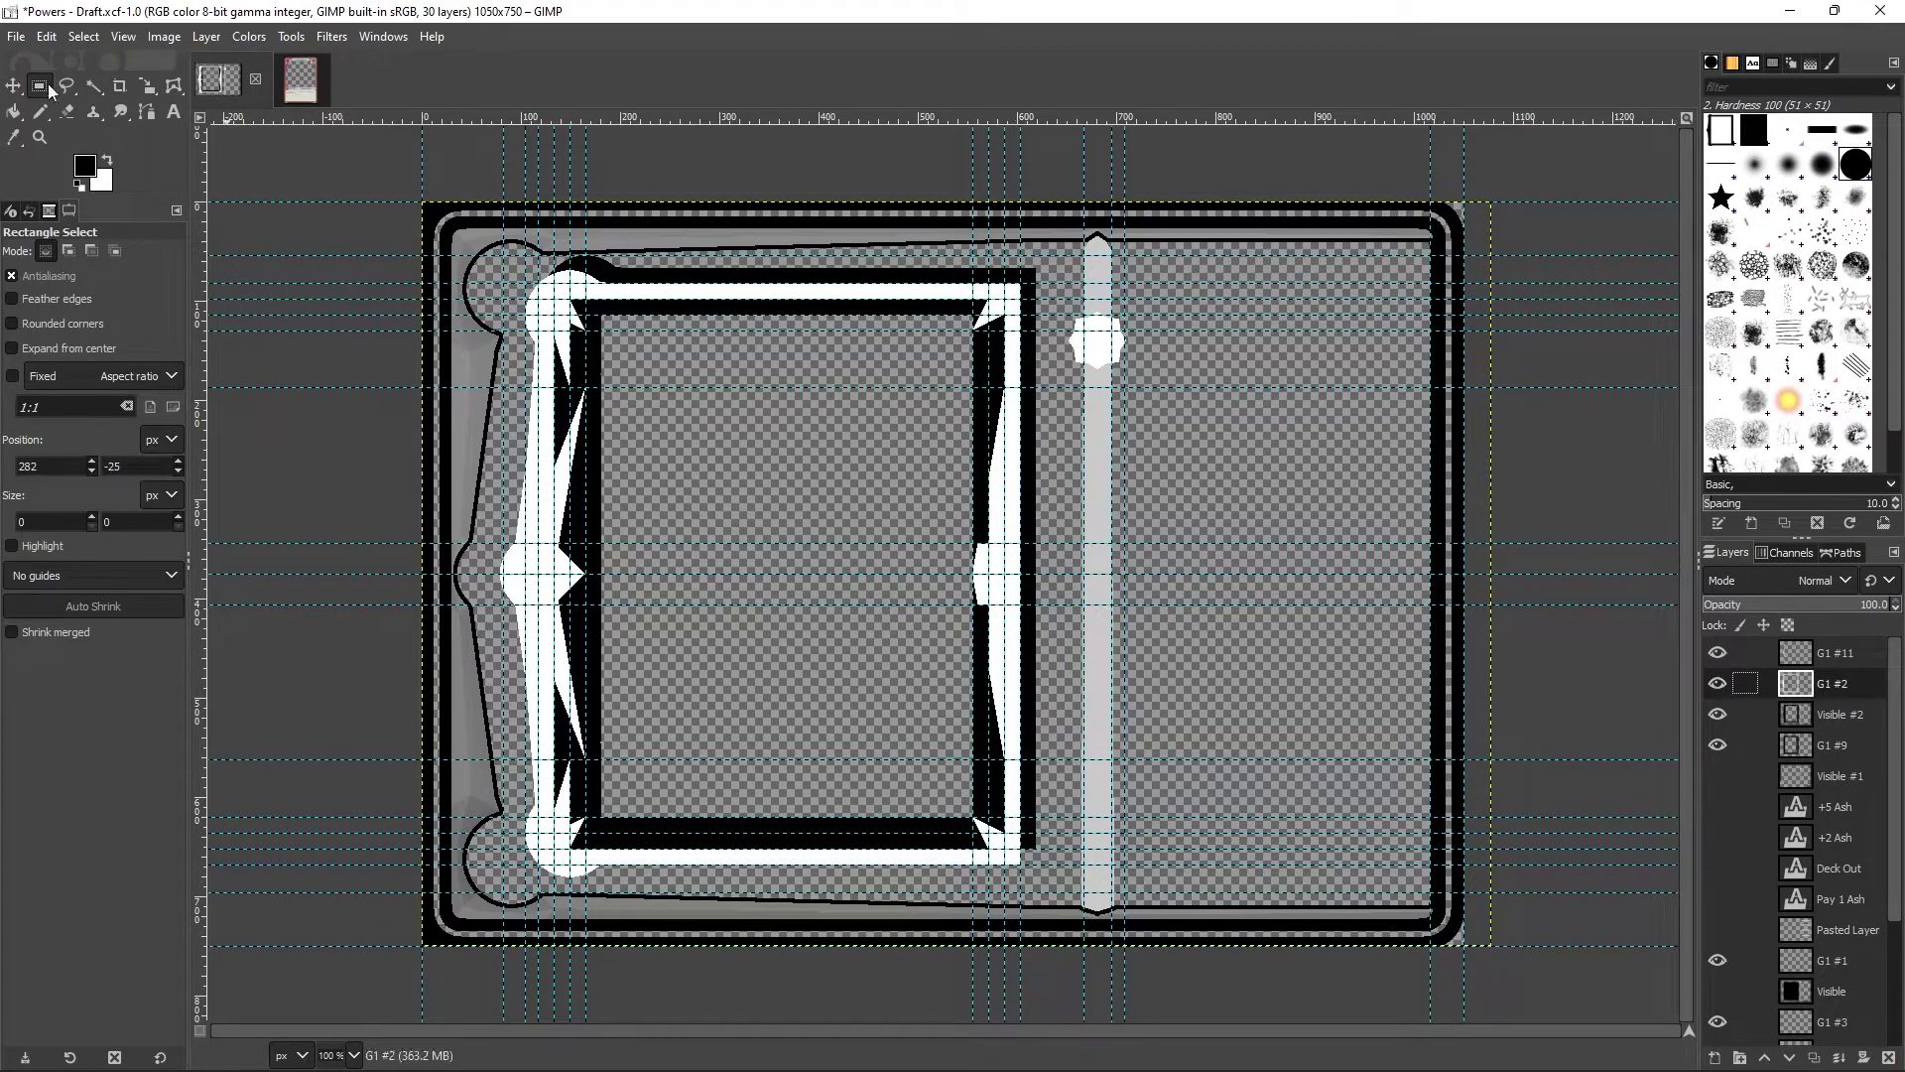
Step: Add new layer G1 #6 and fill the full panel area with pale yellow
{"action": "right_click", "coordinate": [1831, 744]}
{"action": "left_click", "coordinate": [1746, 169]}
{"action": "left_click", "coordinate": [85, 166]}
{"action": "left_click", "coordinate": [331, 348]}
{"action": "key", "text": "ctrl+comma"}
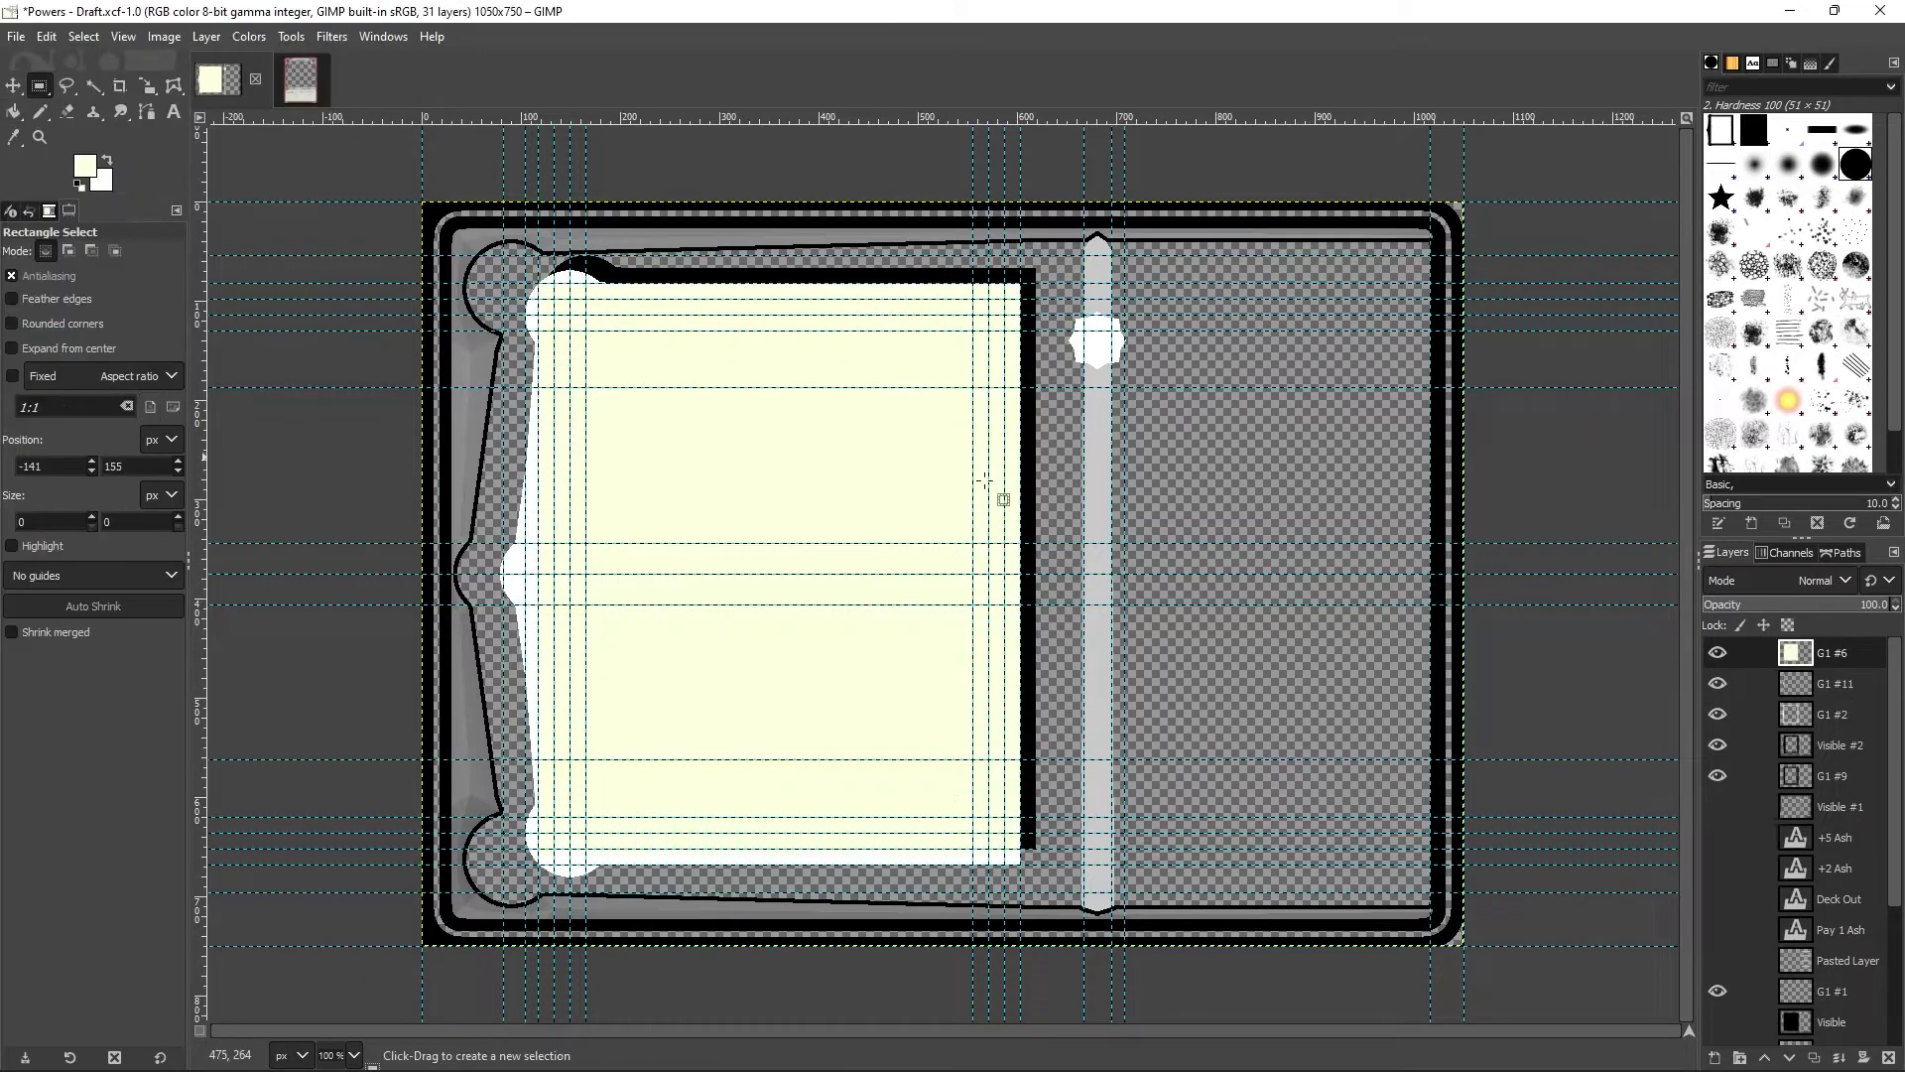
Step: Move layer G1 #6 beneath G1 #9, offset its pale yellow panel up and to the right, and anchor it
{"action": "left_click", "coordinate": [285, 357]}
{"action": "left_click_drag", "start_coordinate": [1842, 758], "coordinate": [1725, 735]}
{"action": "key", "text": "u"}
{"action": "left_click", "coordinate": [778, 489]}
{"action": "key", "text": "ctrl+x"}
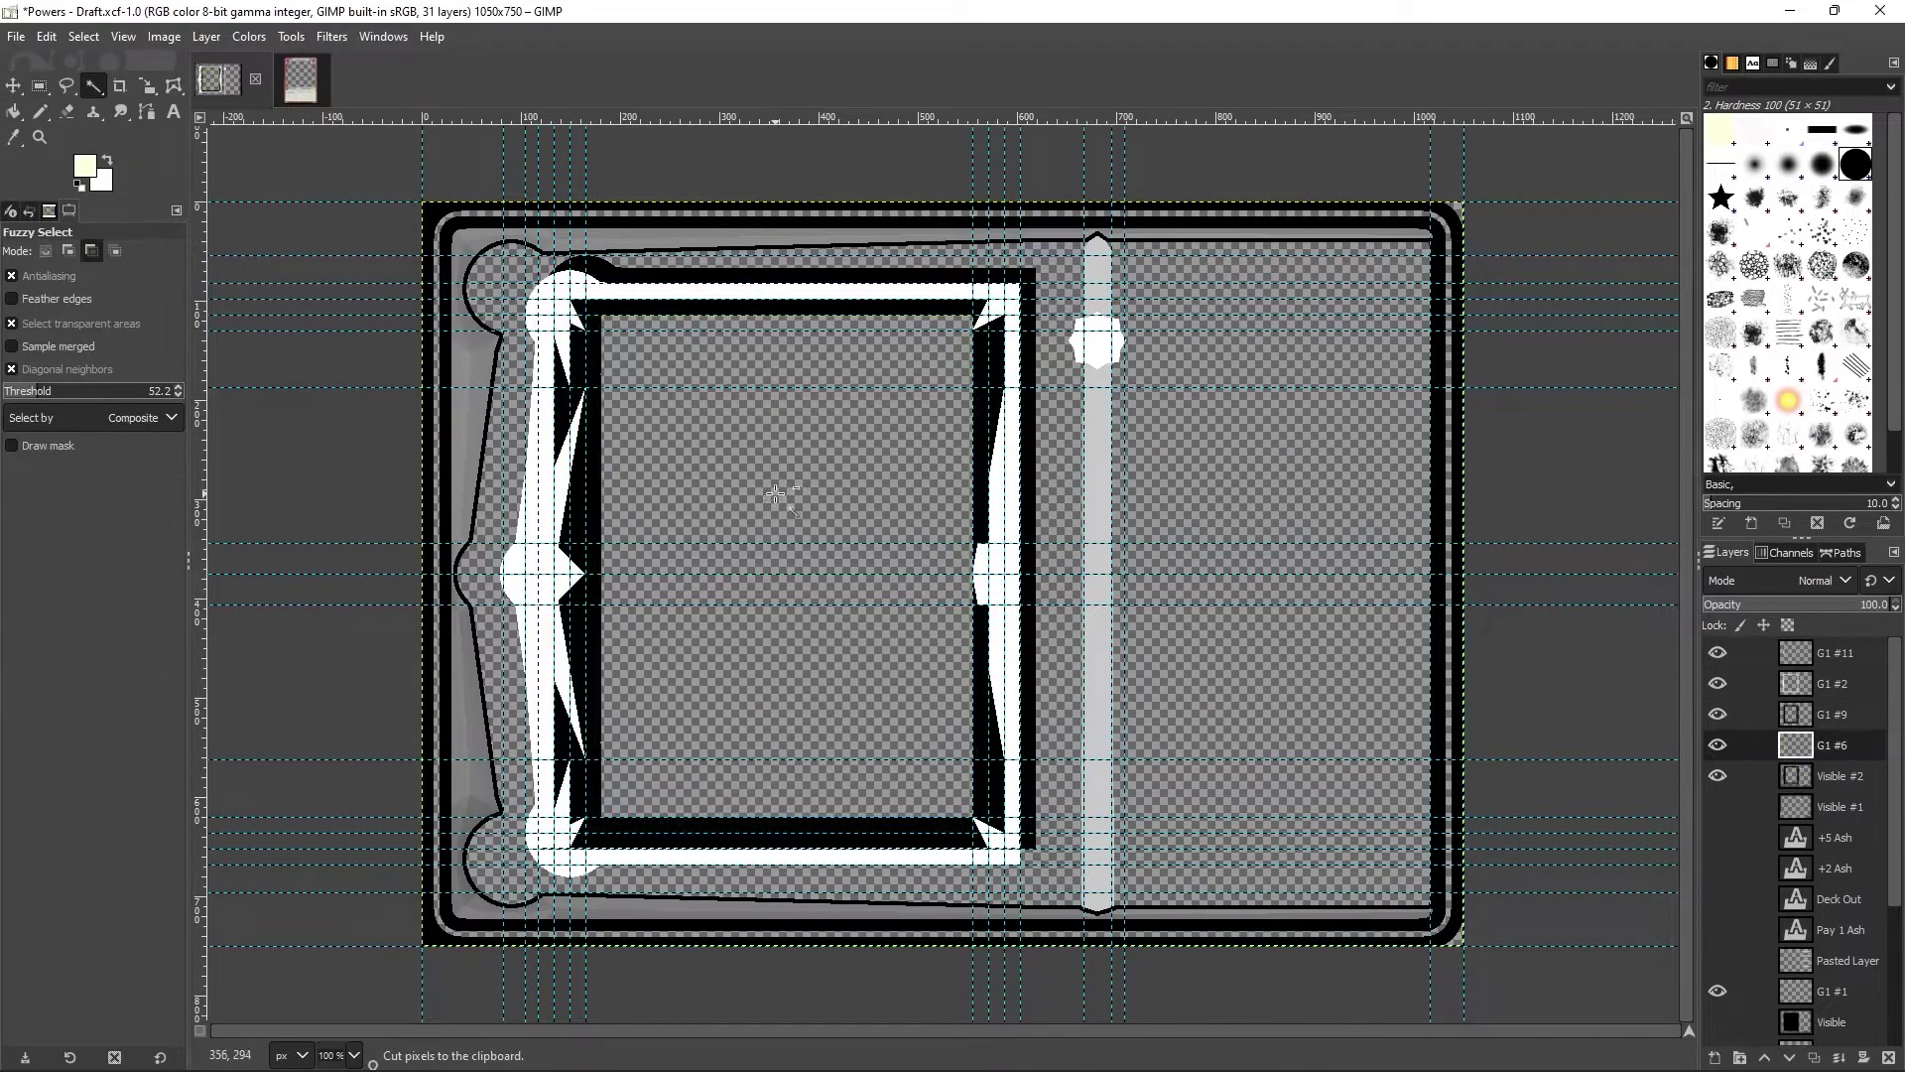
{"action": "key", "text": "ctrl+v"}
{"action": "left_click", "coordinate": [40, 87]}
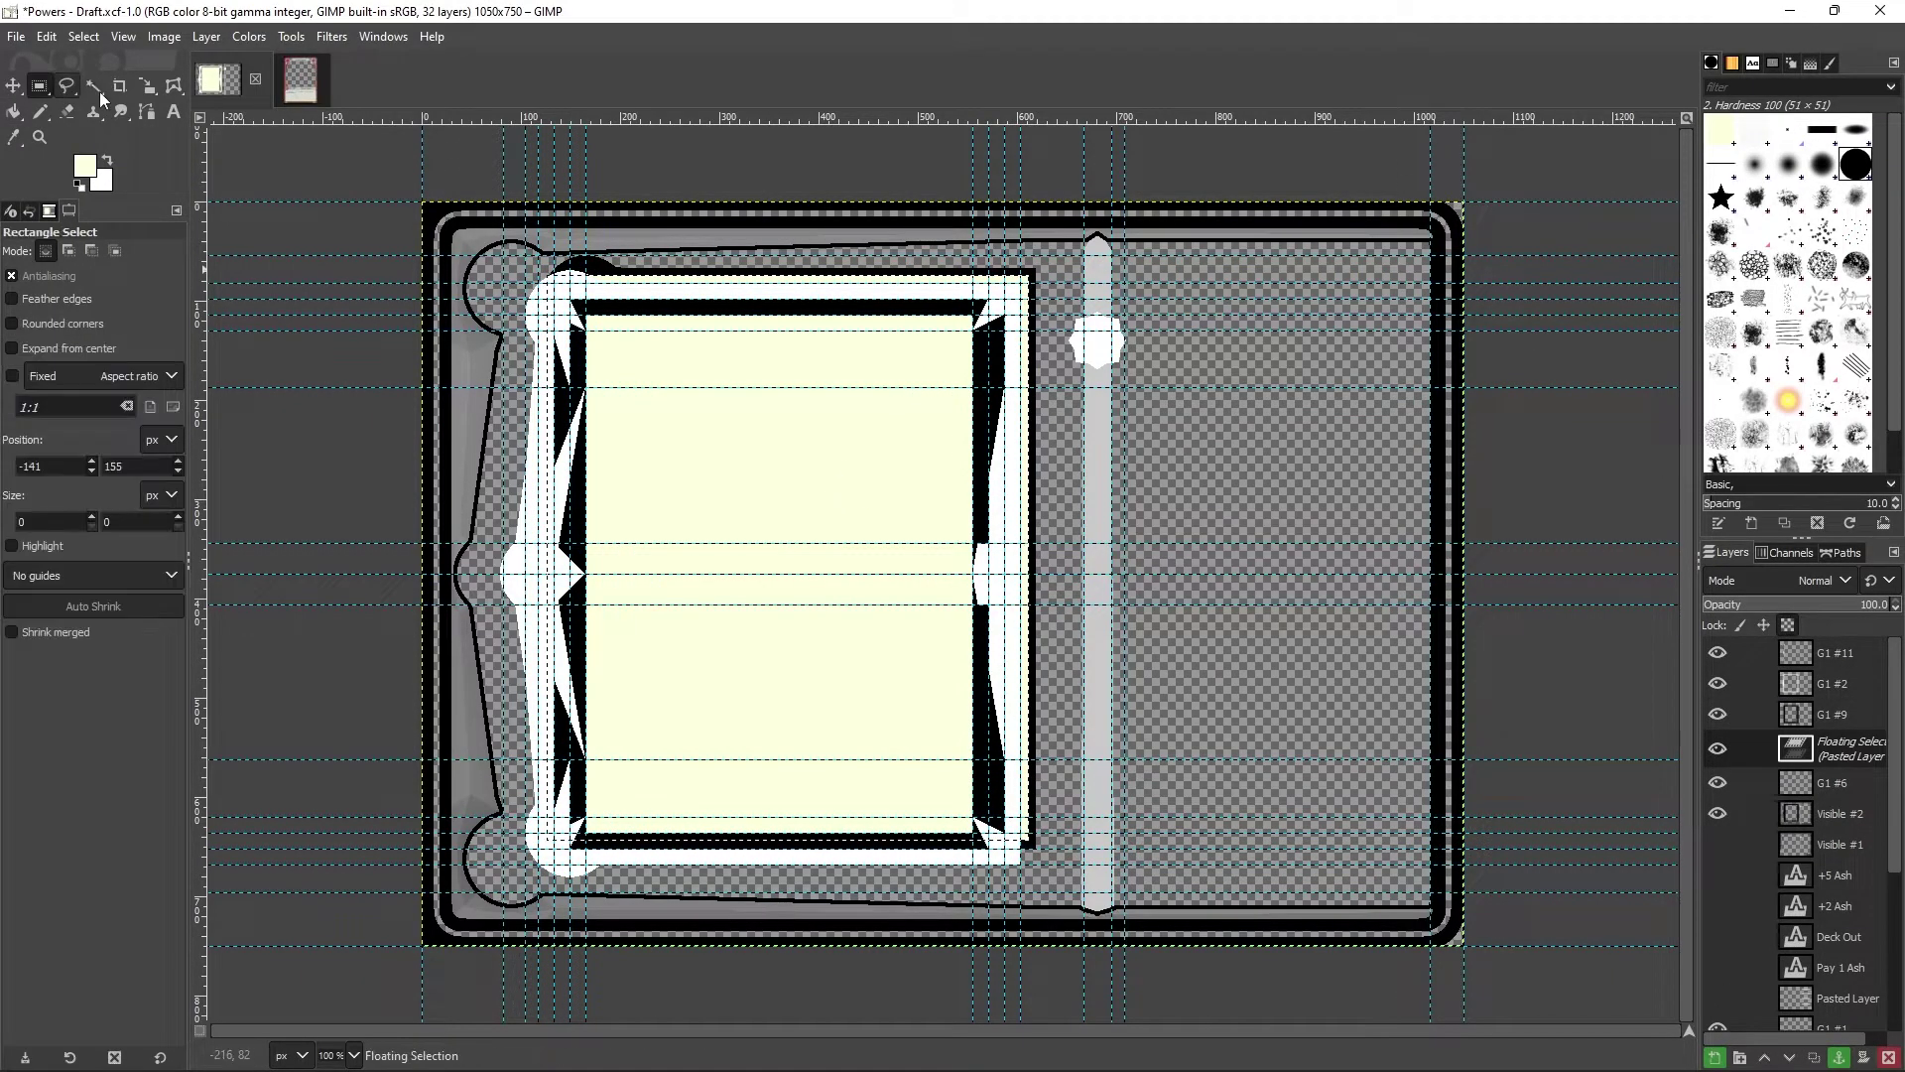
{"action": "key", "text": "ctrl+h"}
Step: Fill the panel shape on G1 #6 with a vertical linear gold Custom gradient about 750 px long
{"action": "left_click", "coordinate": [1831, 745]}
{"action": "key", "text": "g"}
{"action": "left_click_drag", "start_coordinate": [638, 209], "coordinate": [638, 893]}
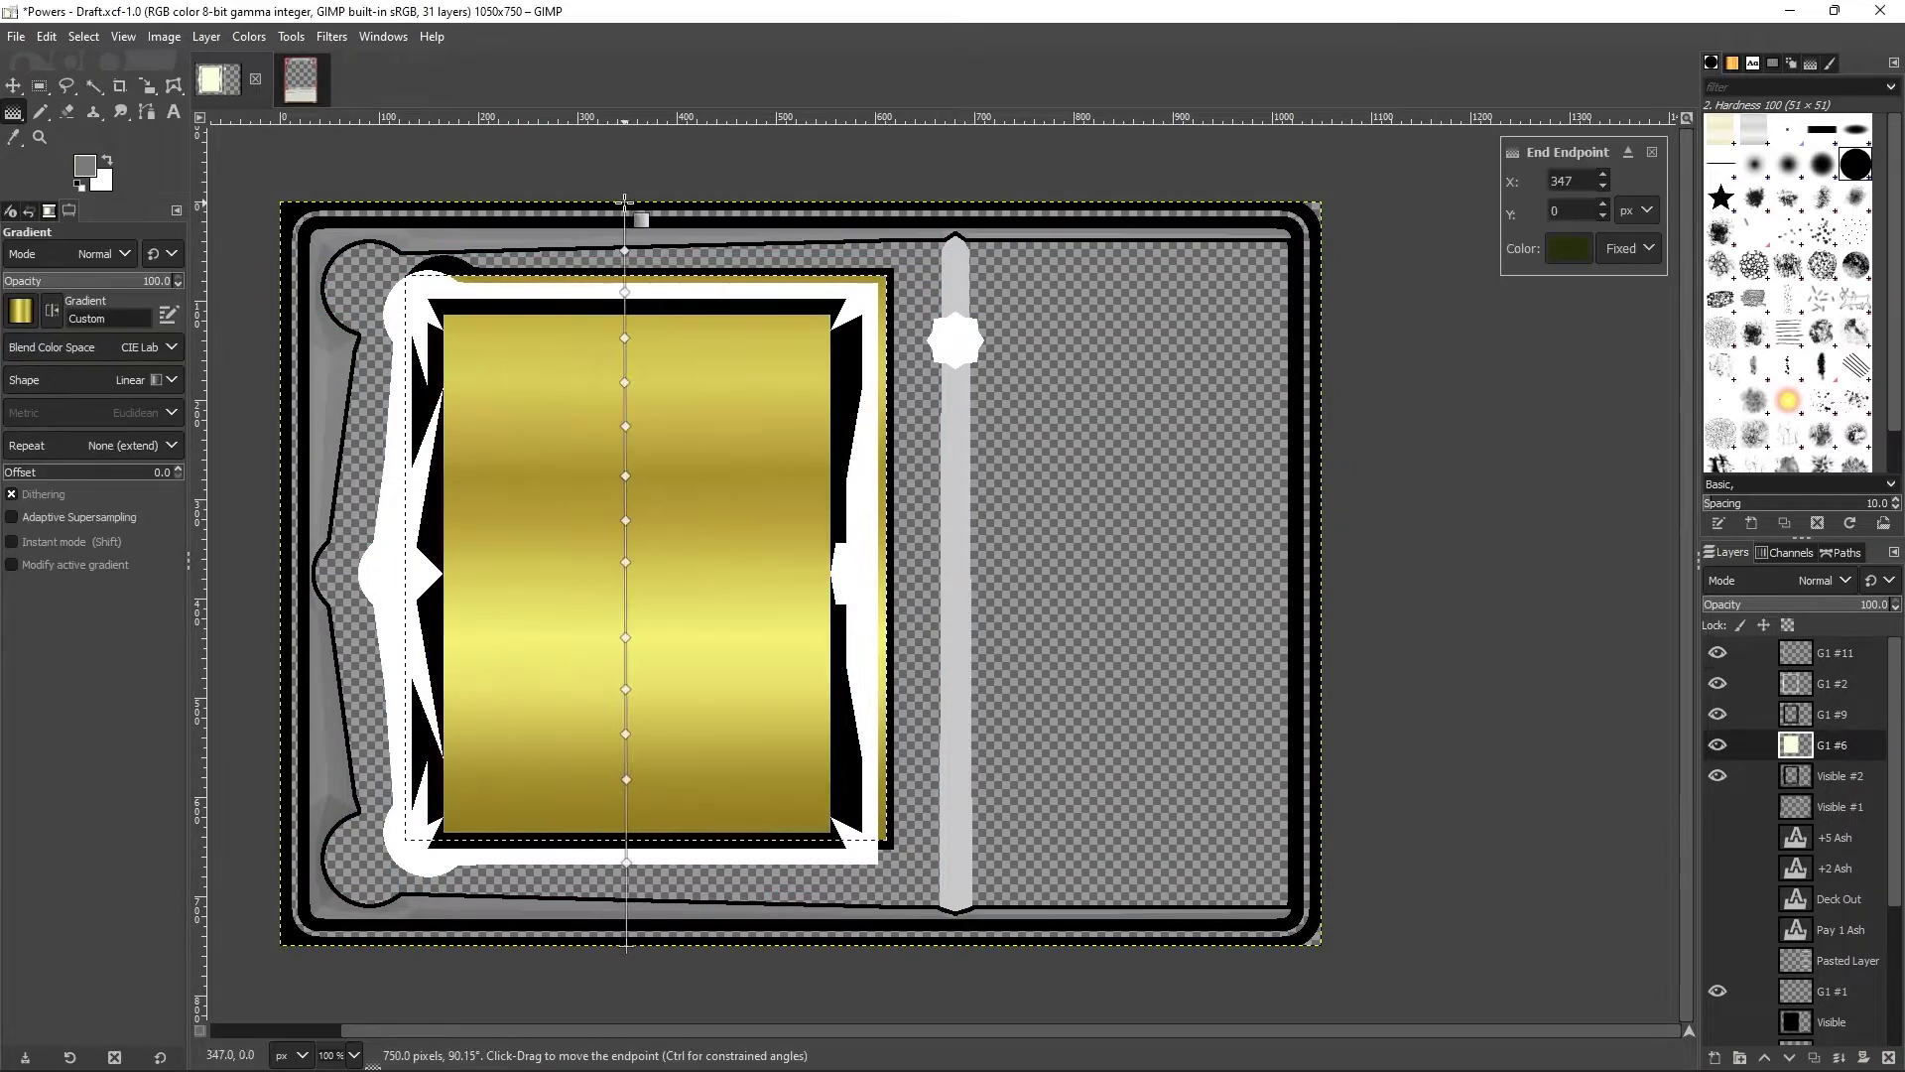
Step: Colorize the gold gradient on G1 #6 with the pale yellow ddd488
{"action": "left_click", "coordinate": [249, 36]}
{"action": "left_click", "coordinate": [297, 714]}
{"action": "left_click", "coordinate": [1439, 512]}
{"action": "left_click", "coordinate": [1478, 586]}
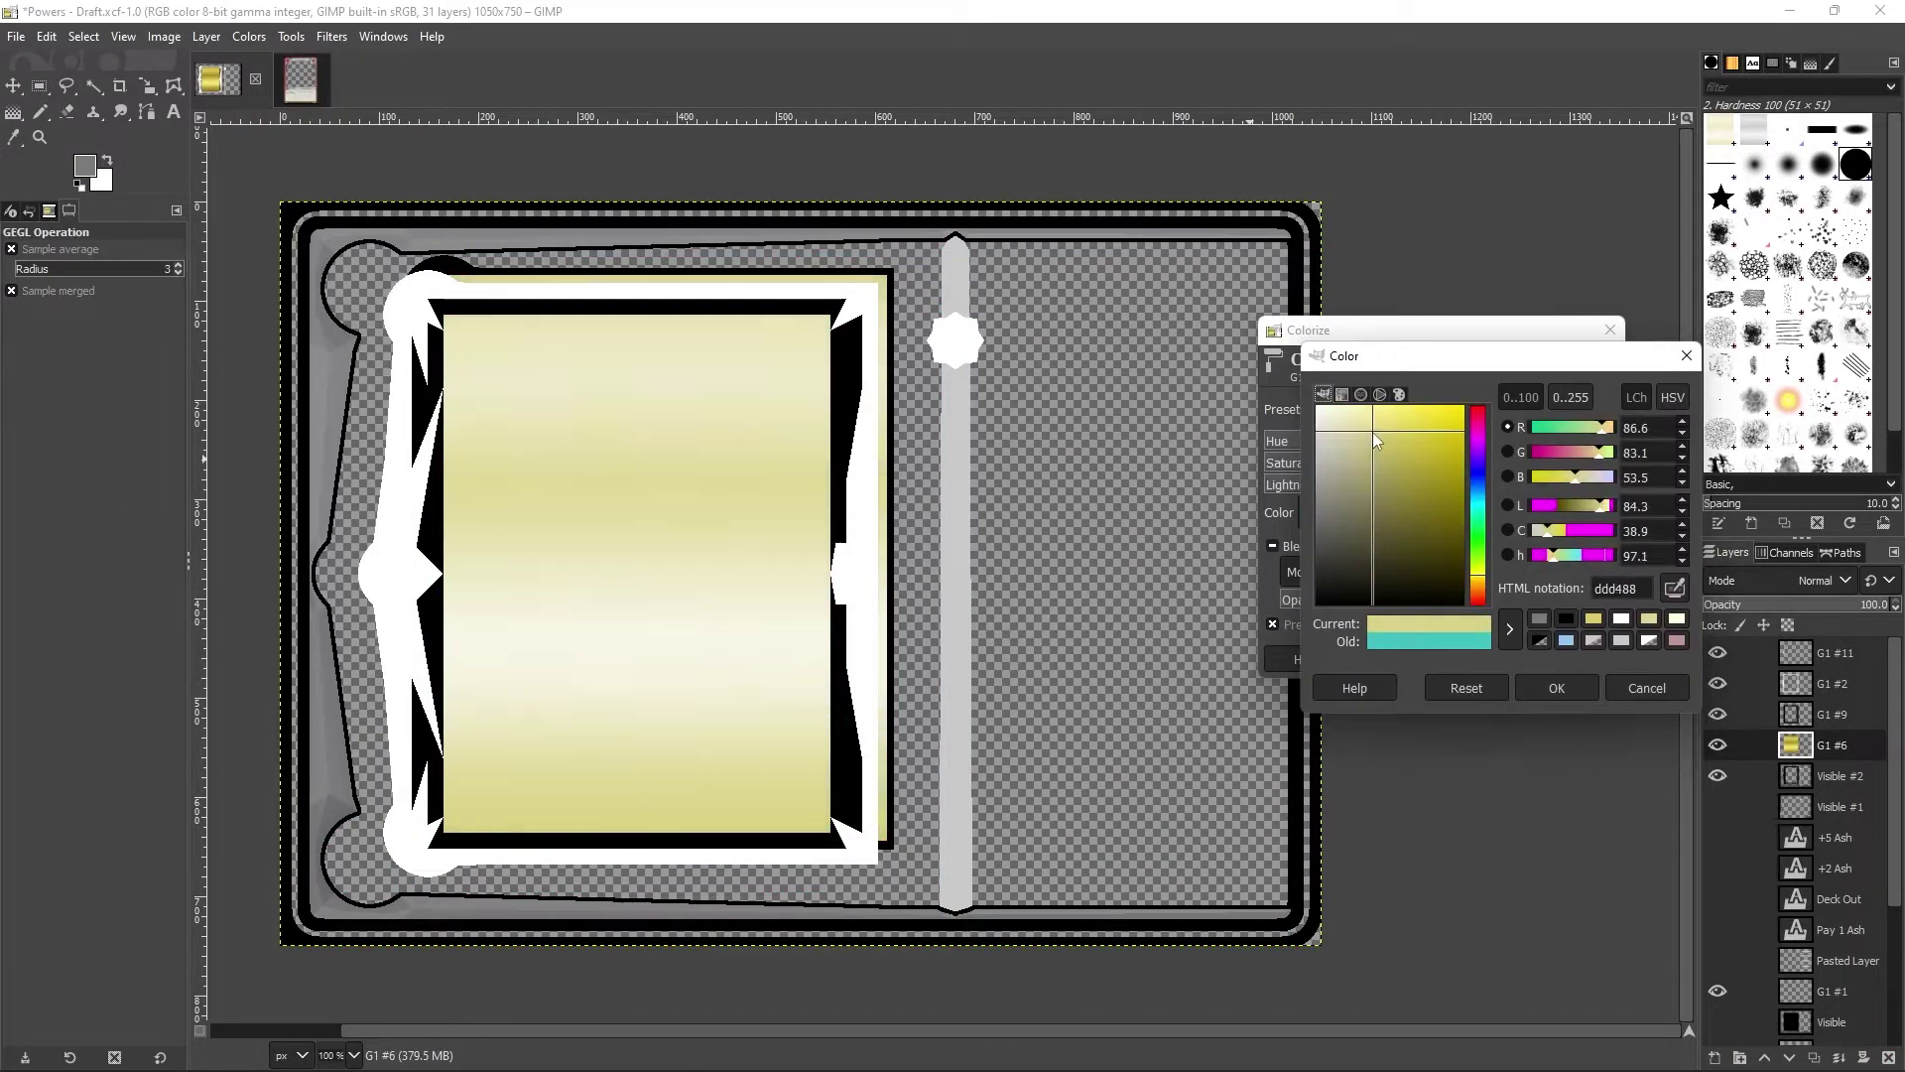
{"action": "left_click", "coordinate": [1556, 688]}
Step: Select the gradient panel, add new layer G1 #7 above it, and set the foreground color to yellow
{"action": "key", "text": "u"}
{"action": "right_click", "coordinate": [1832, 744]}
{"action": "left_click", "coordinate": [1701, 154]}
{"action": "left_click", "coordinate": [84, 165]}
{"action": "key", "text": "Return"}
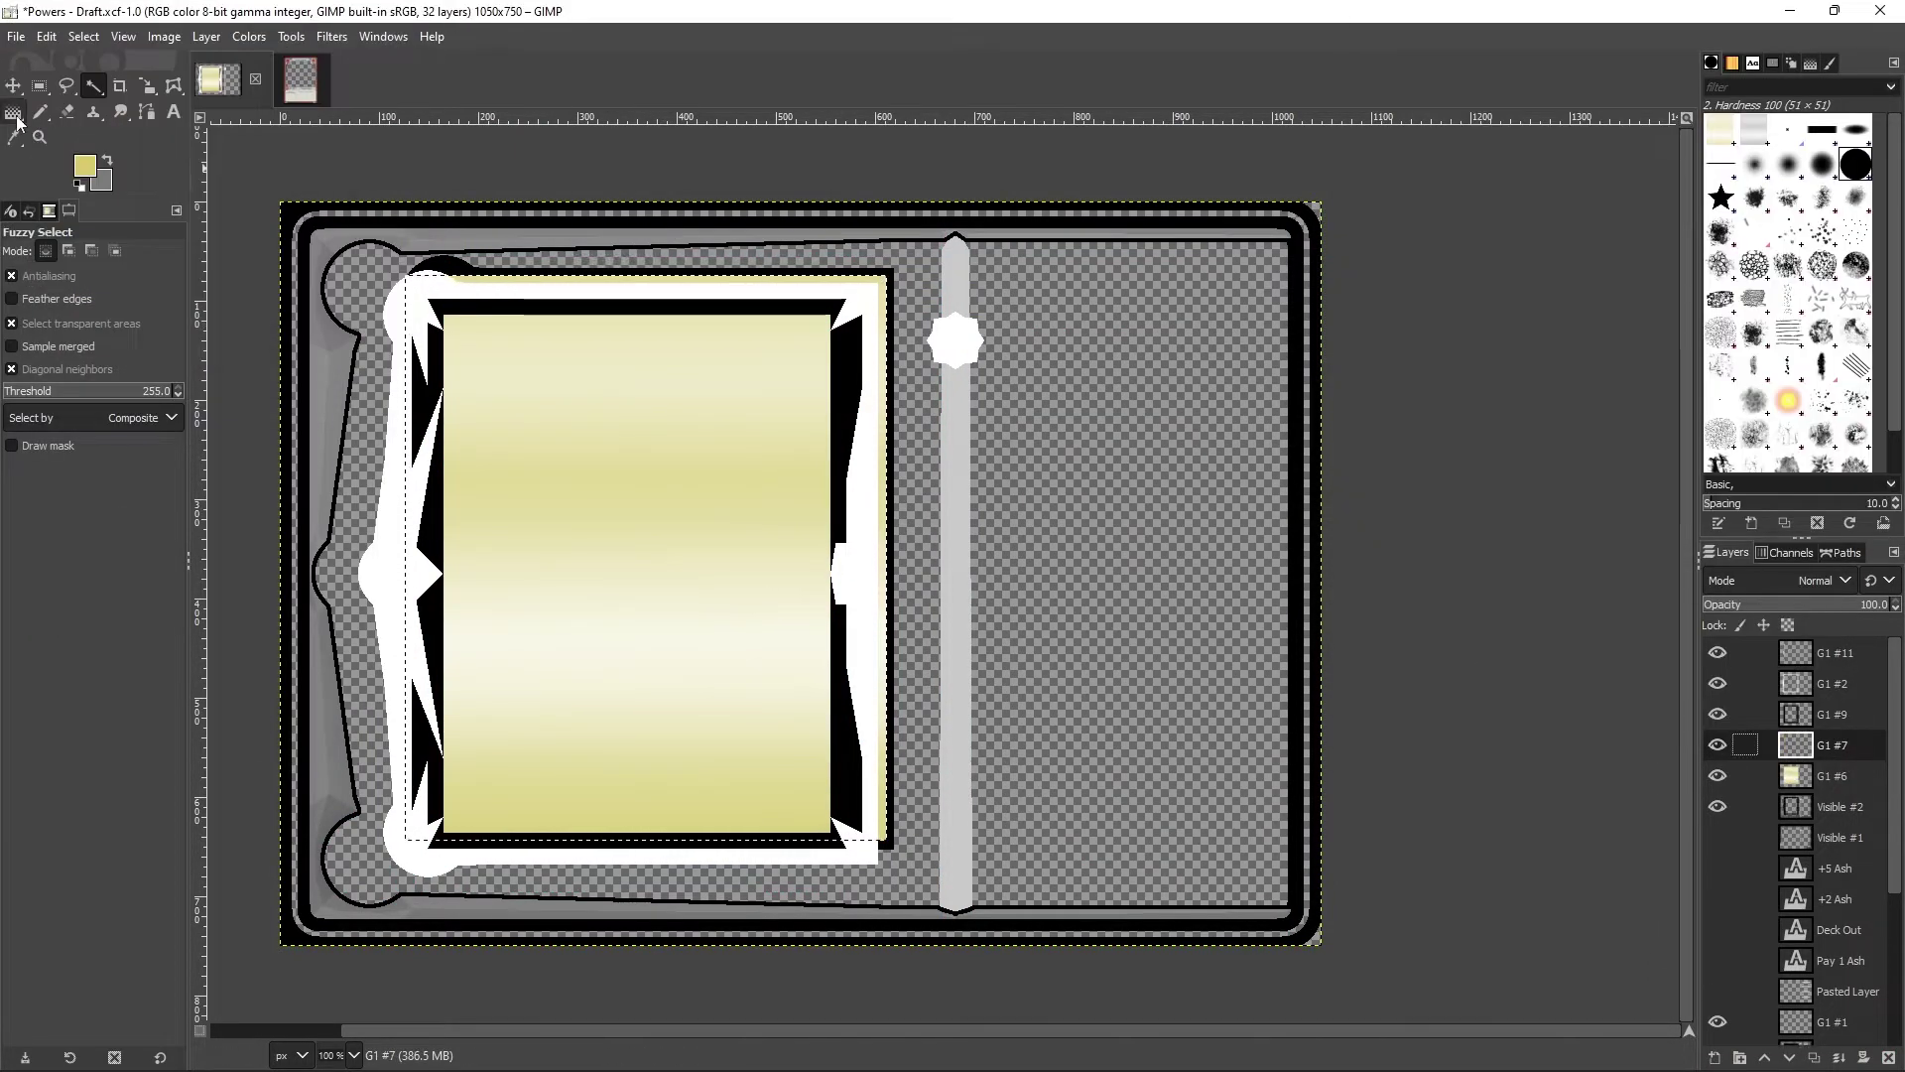
Step: Try to fill the panel selection on G1 #7 with the yellow foreground color
{"action": "key", "text": "shift+b"}
{"action": "left_click", "coordinate": [599, 450]}
{"action": "right_click", "coordinate": [599, 450]}
{"action": "key", "text": "Escape"}
{"action": "key", "text": "ctrl+z"}
Step: Cut the black frame shape on Visible #2, paste it back shifted slightly to the right, and anchor it
{"action": "key", "text": "u"}
{"action": "left_click", "coordinate": [749, 474]}
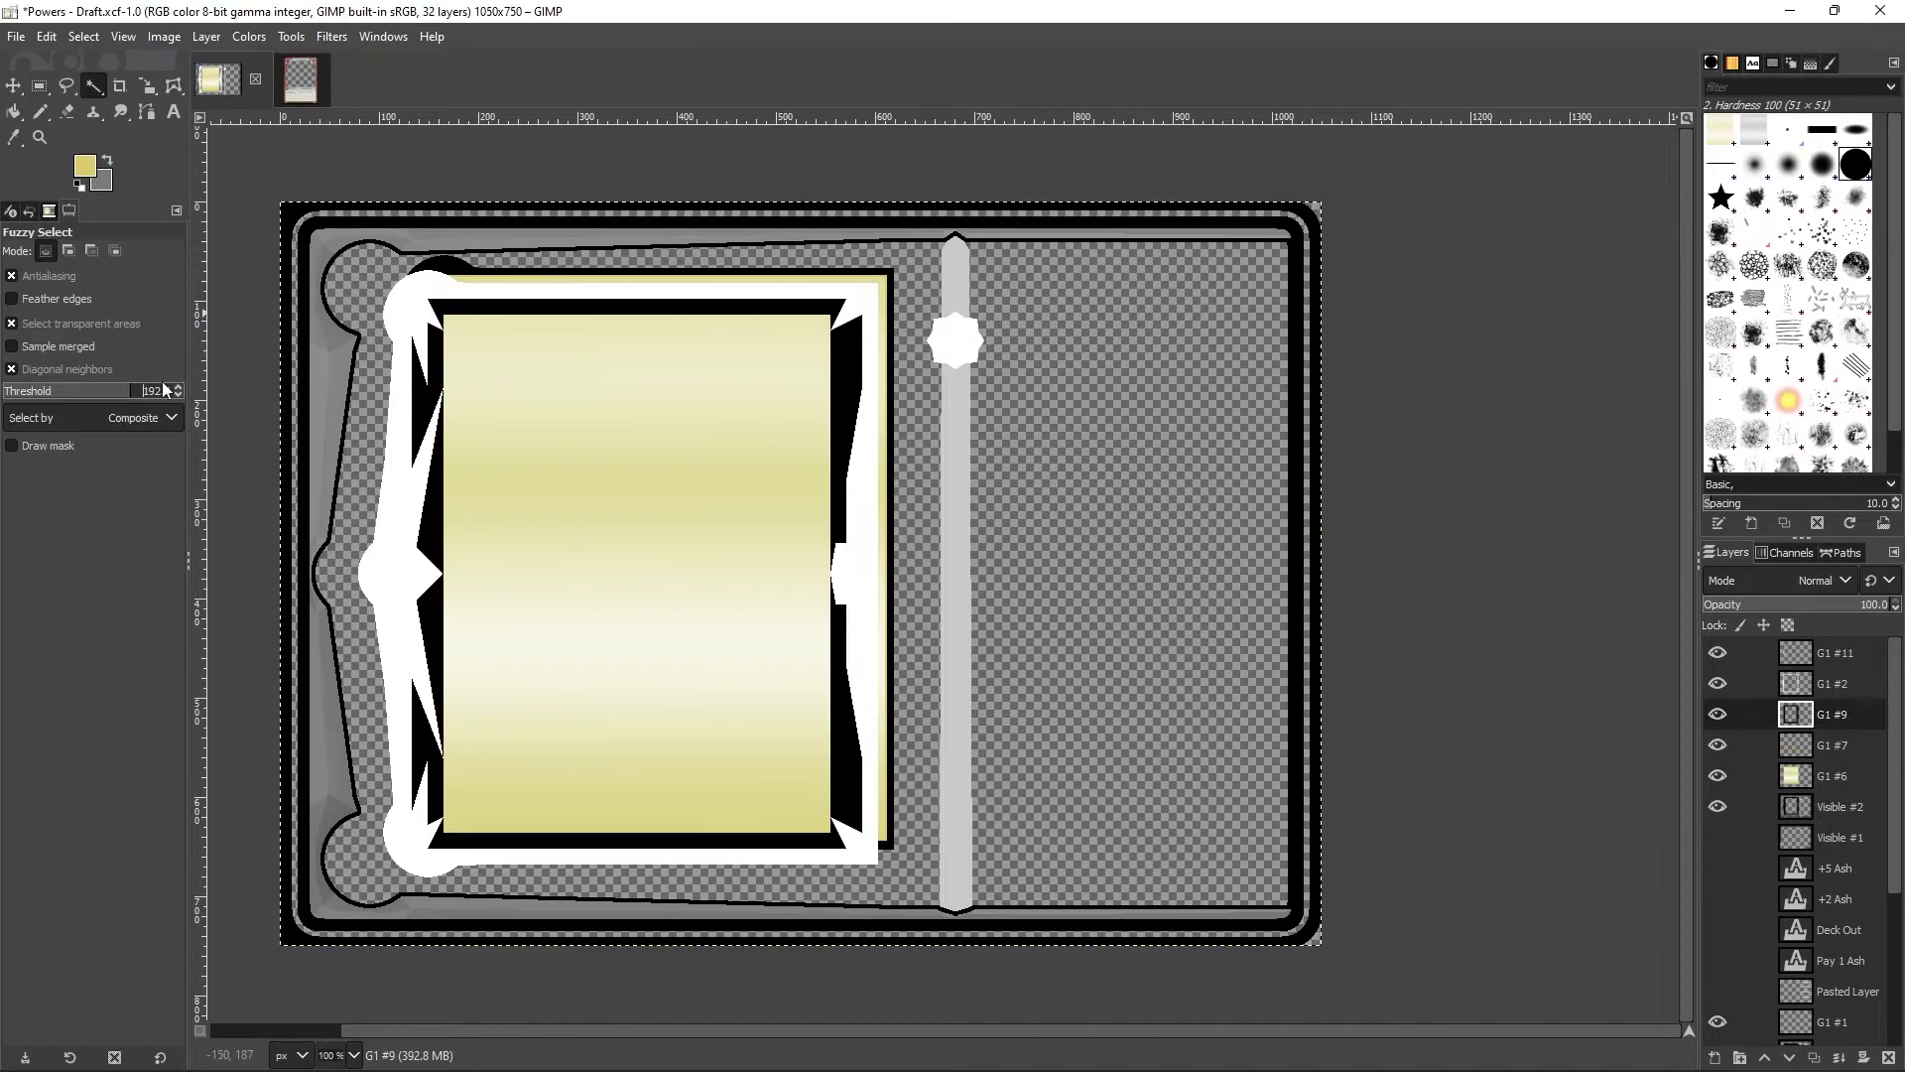
{"action": "key", "text": "ctrl+x"}
{"action": "key", "text": "ctrl+v"}
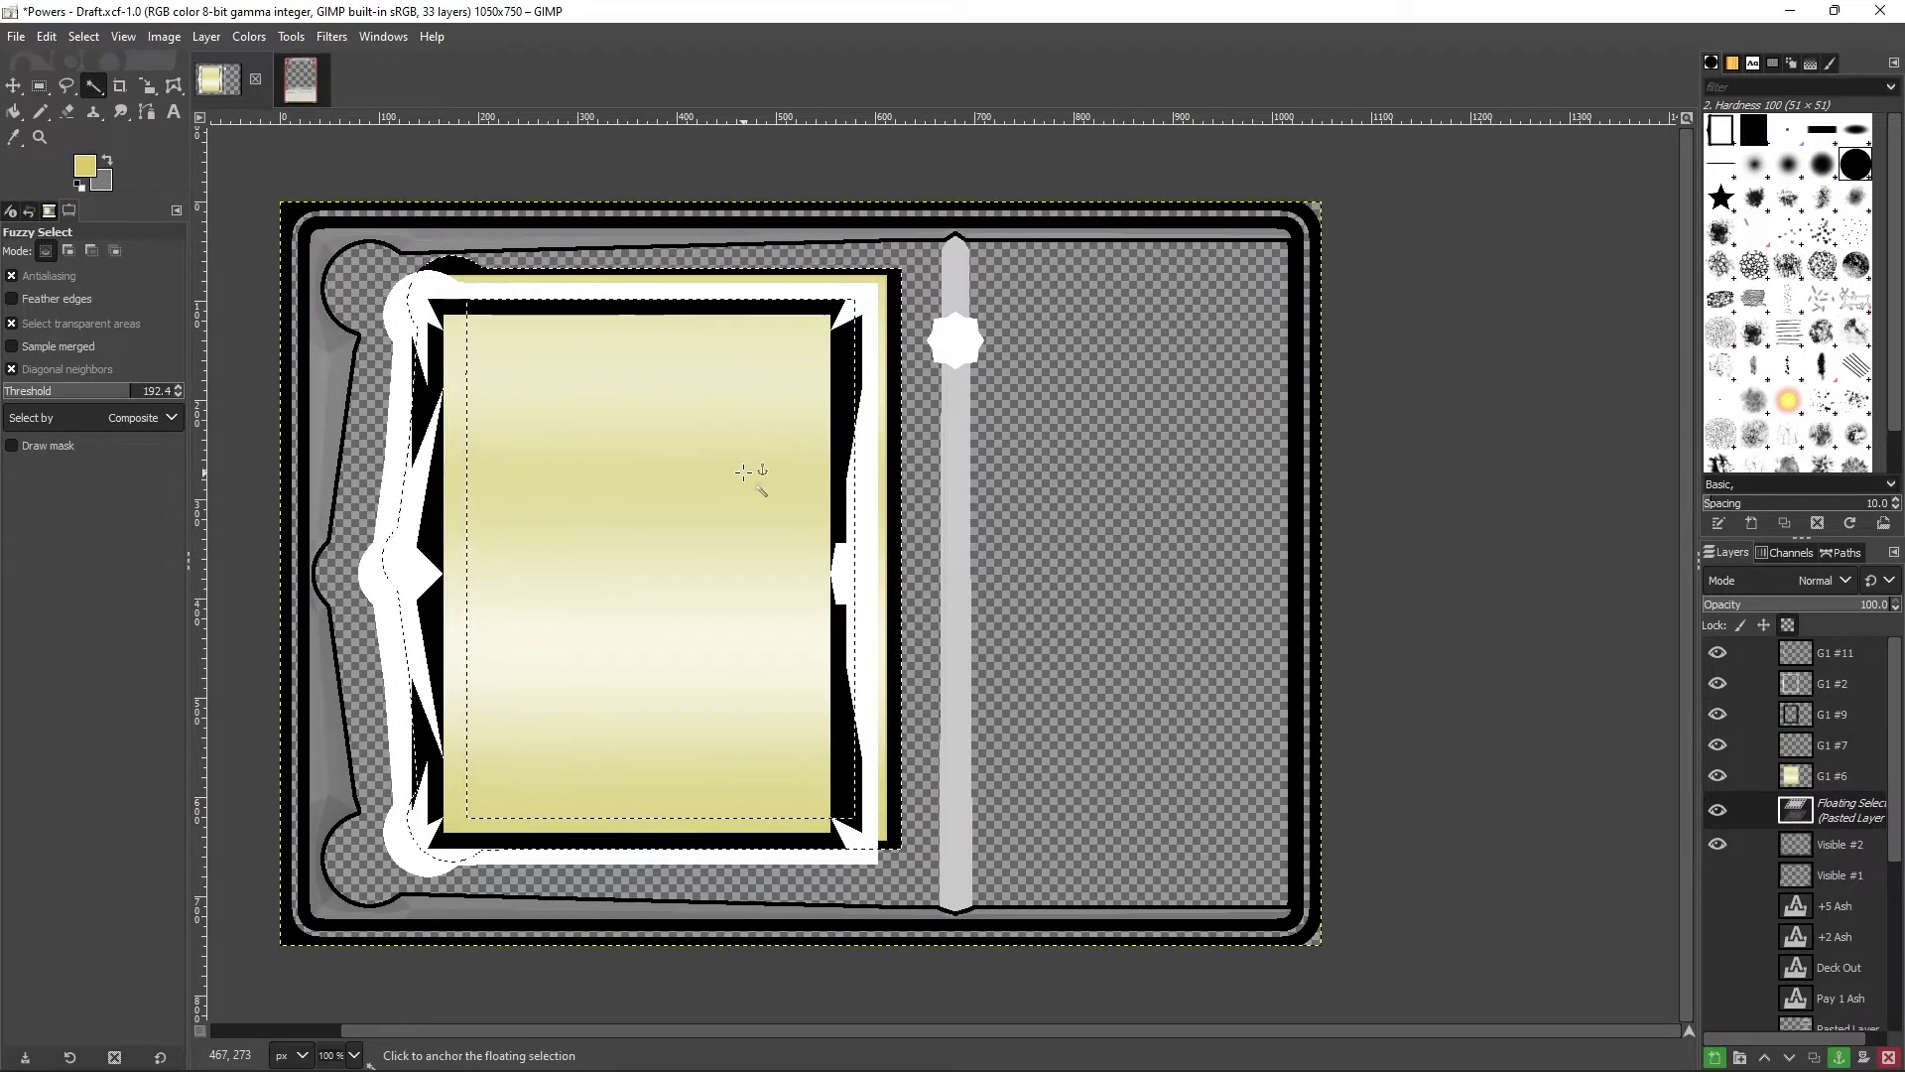
{"action": "left_click", "coordinate": [749, 475]}
Step: Cut the gradient panel on G1 #6 and paste it back nudged slightly up and to the right
{"action": "left_click_drag", "start_coordinate": [515, 406], "coordinate": [558, 453]}
{"action": "key", "text": "ctrl+x"}
{"action": "key", "text": "ctrl+v"}
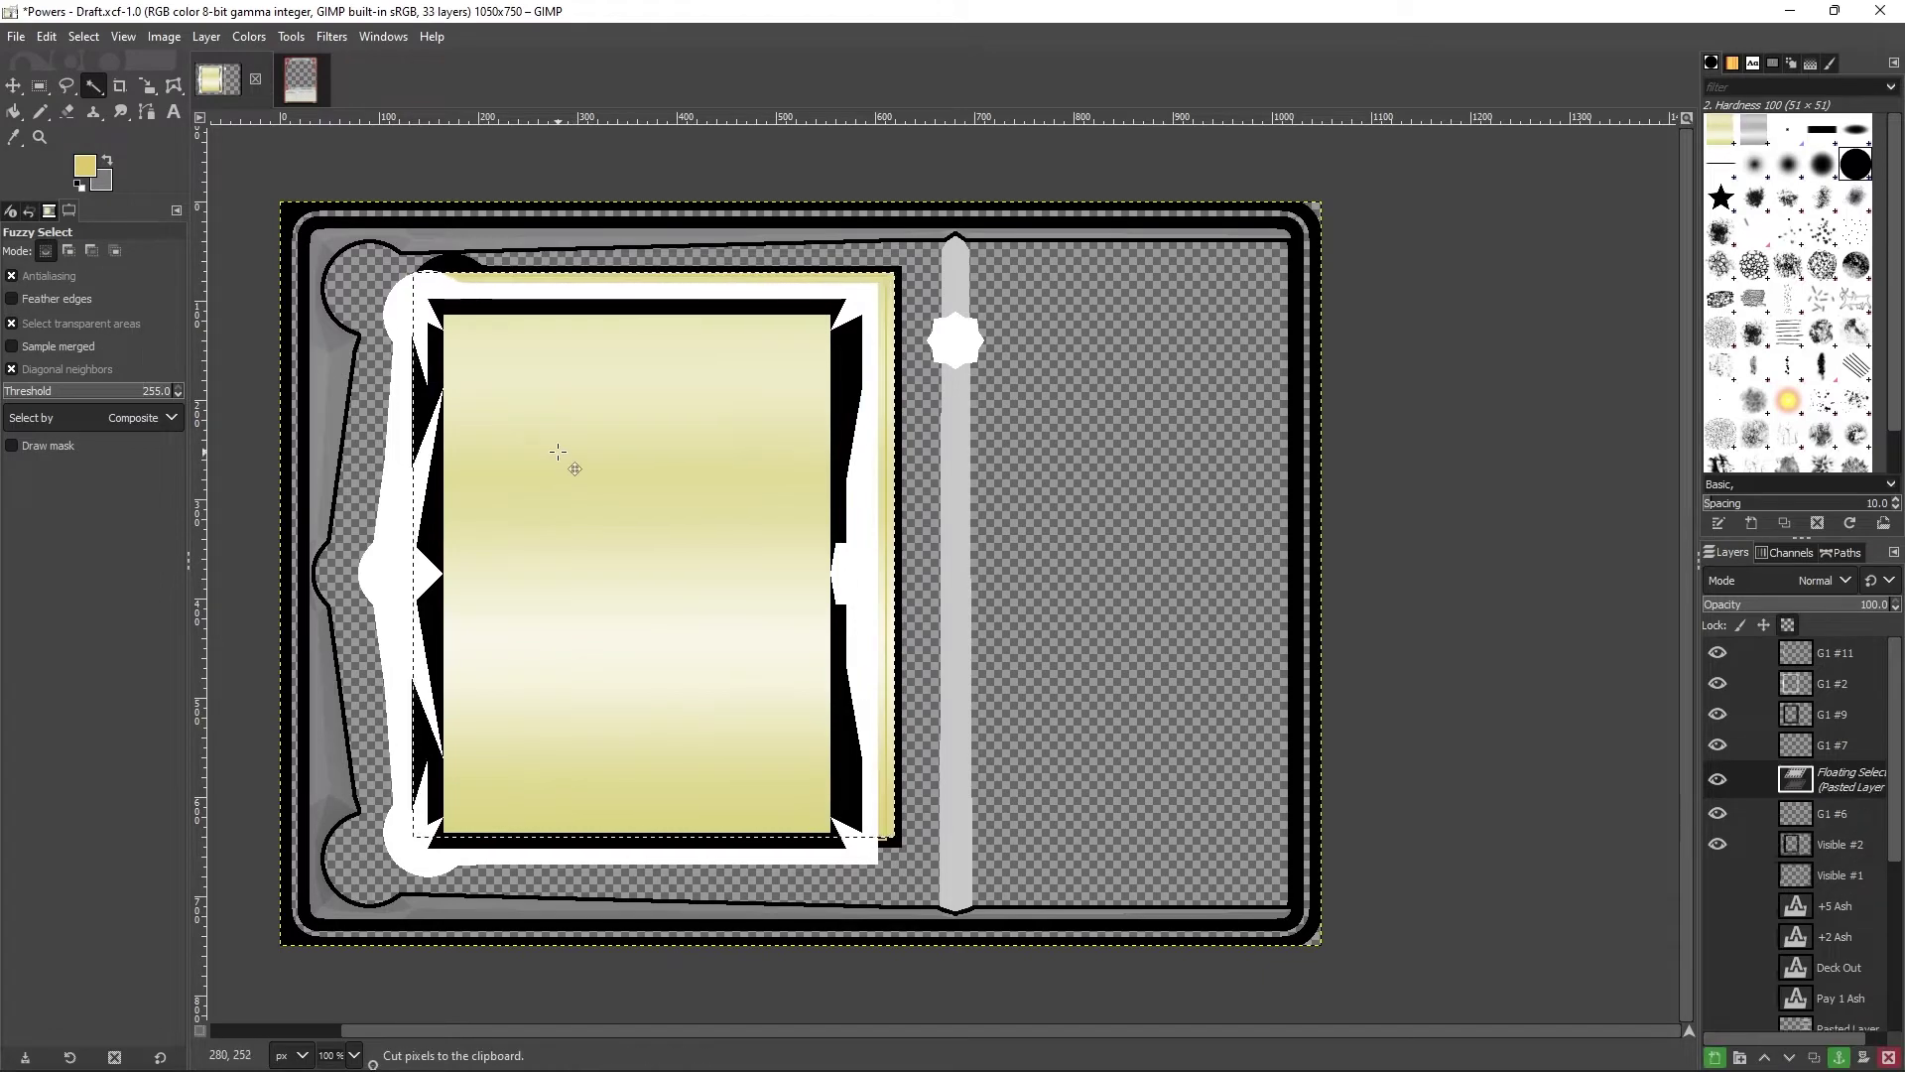
{"action": "key", "text": "ctrl+x"}
{"action": "key", "text": "ctrl+v"}
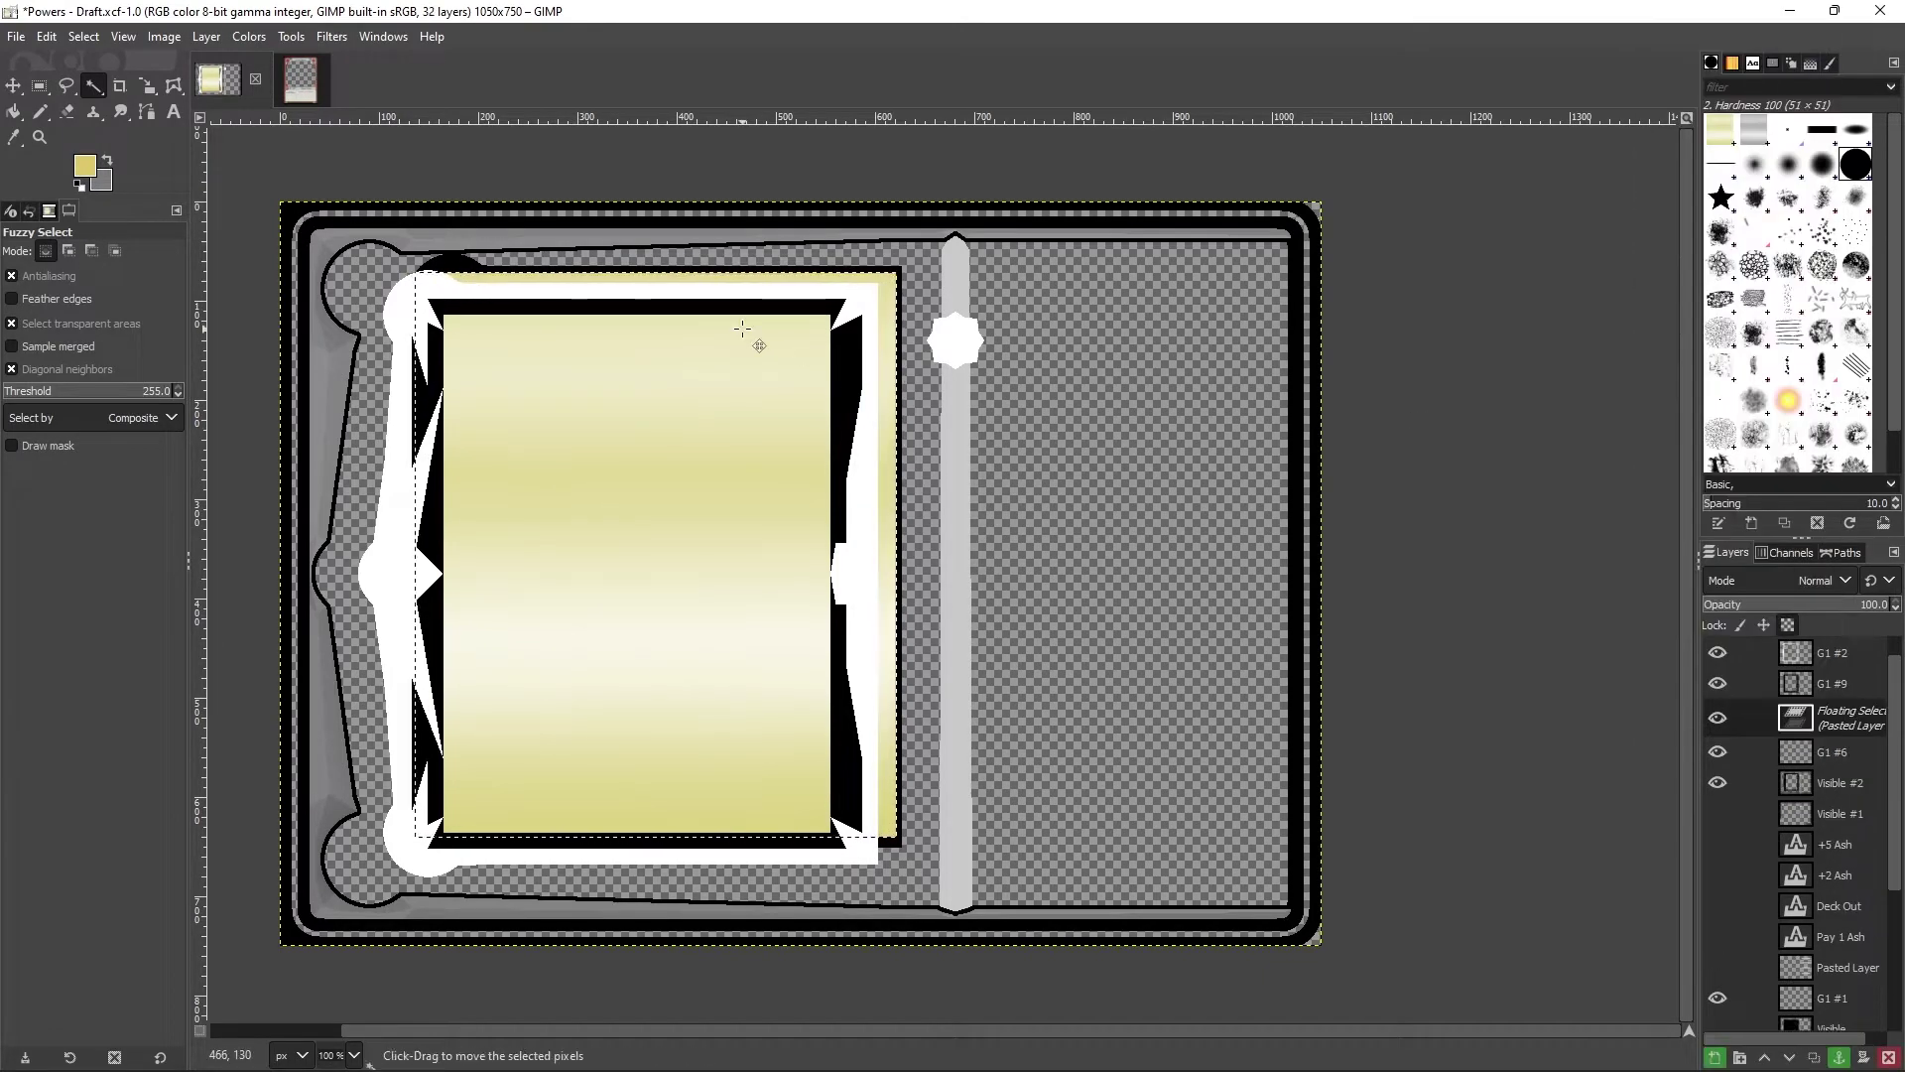
Step: Paste a duplicate of the gradient panel above layer G1 #6
{"action": "right_click", "coordinate": [1836, 718]}
{"action": "left_click", "coordinate": [1727, 159]}
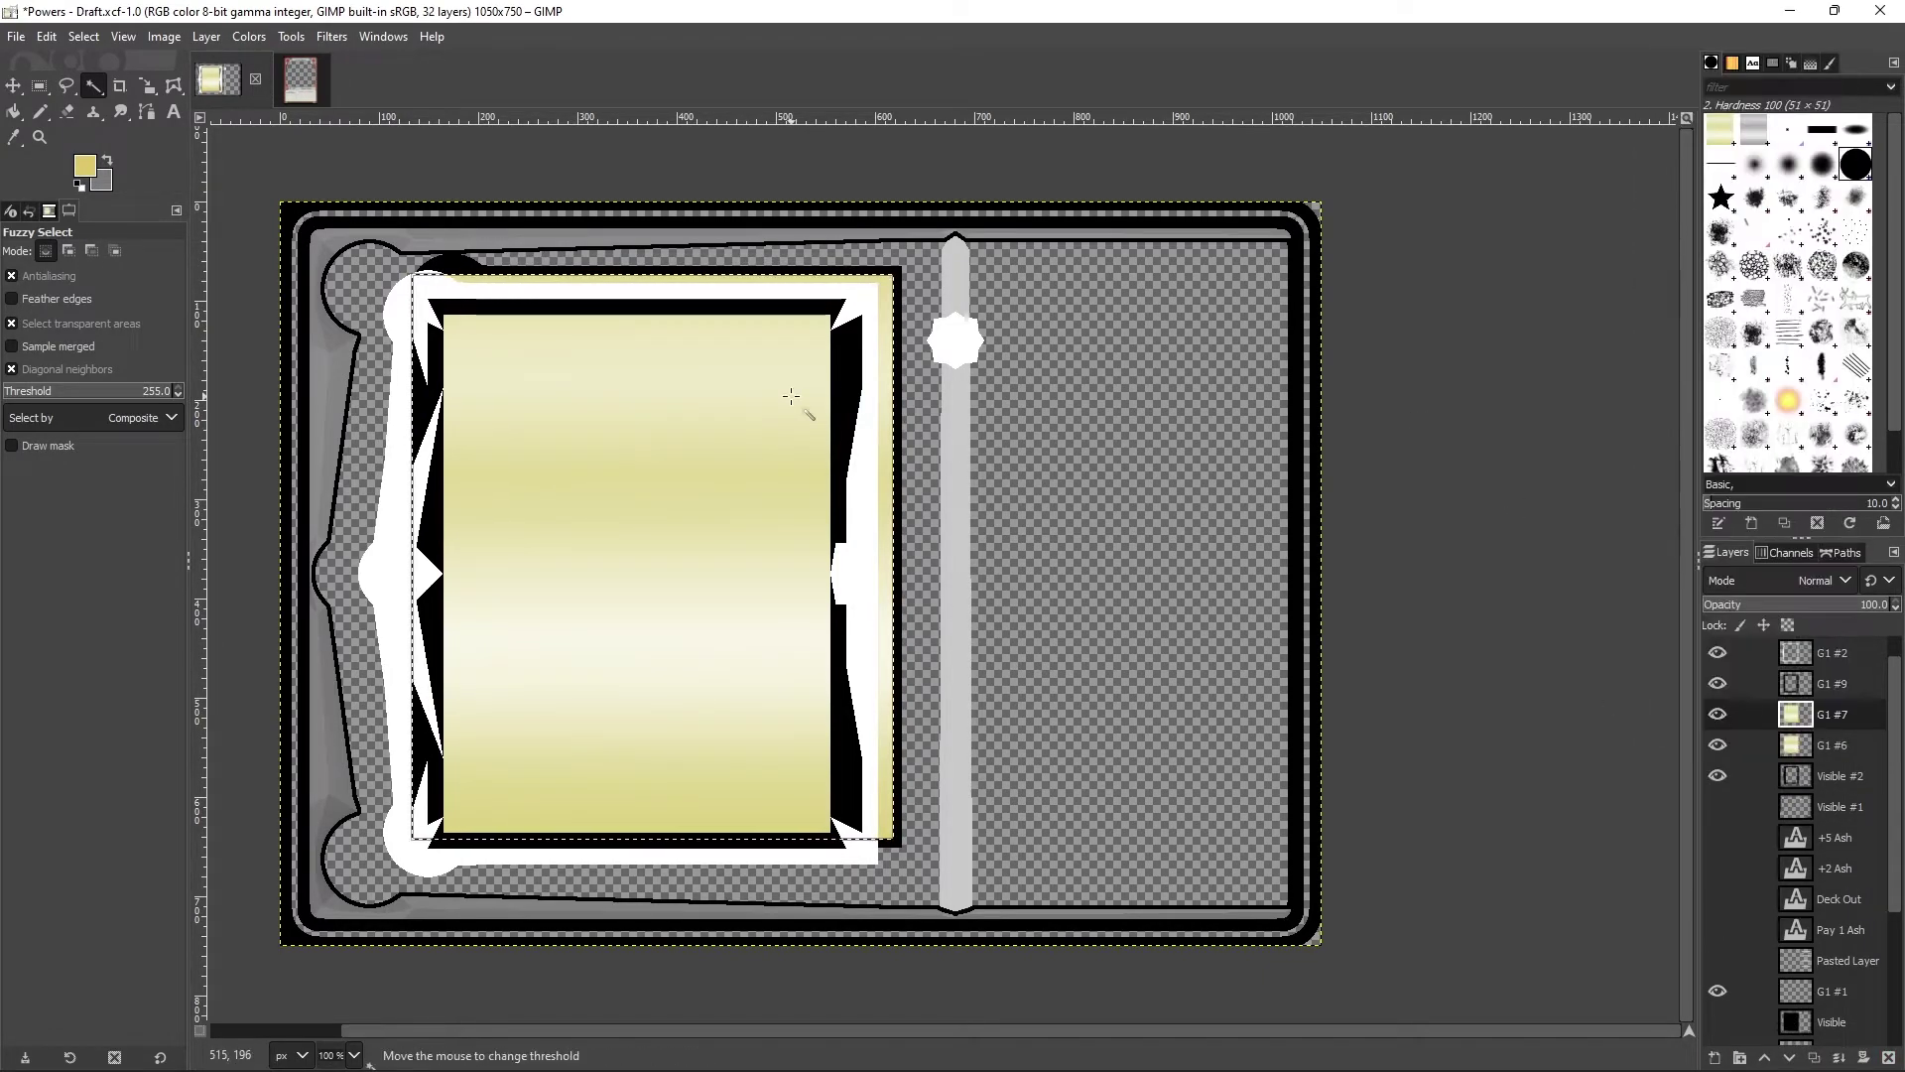
{"action": "key", "text": "ctrl+v"}
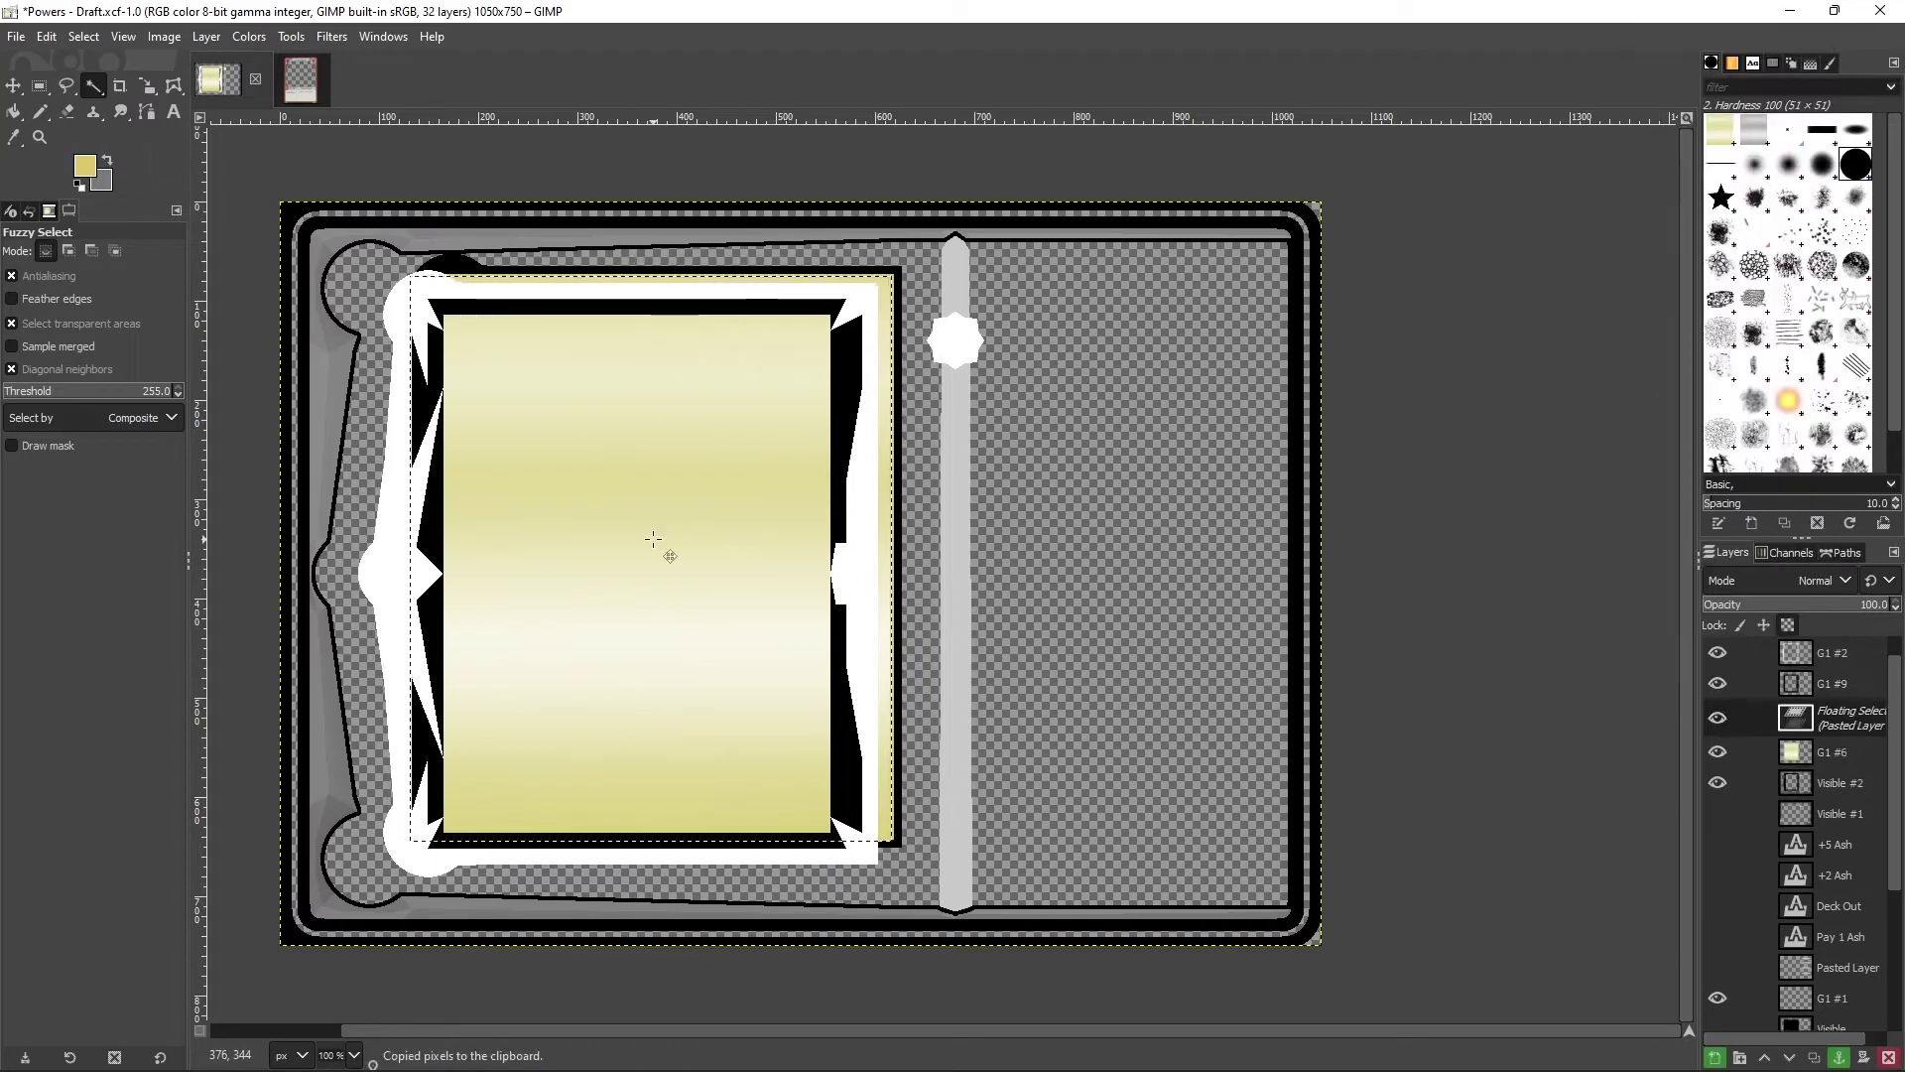
Step: Paste further gradient panel copies as new layers, each offset slightly down and to the left to form stepped stripes
{"action": "key", "text": "z"}
{"action": "key", "text": "plus"}
{"action": "key", "text": "plus"}
{"action": "key", "text": "plus"}
{"action": "key", "text": "plus"}
{"action": "key", "text": "plus"}
{"action": "key", "text": "u"}
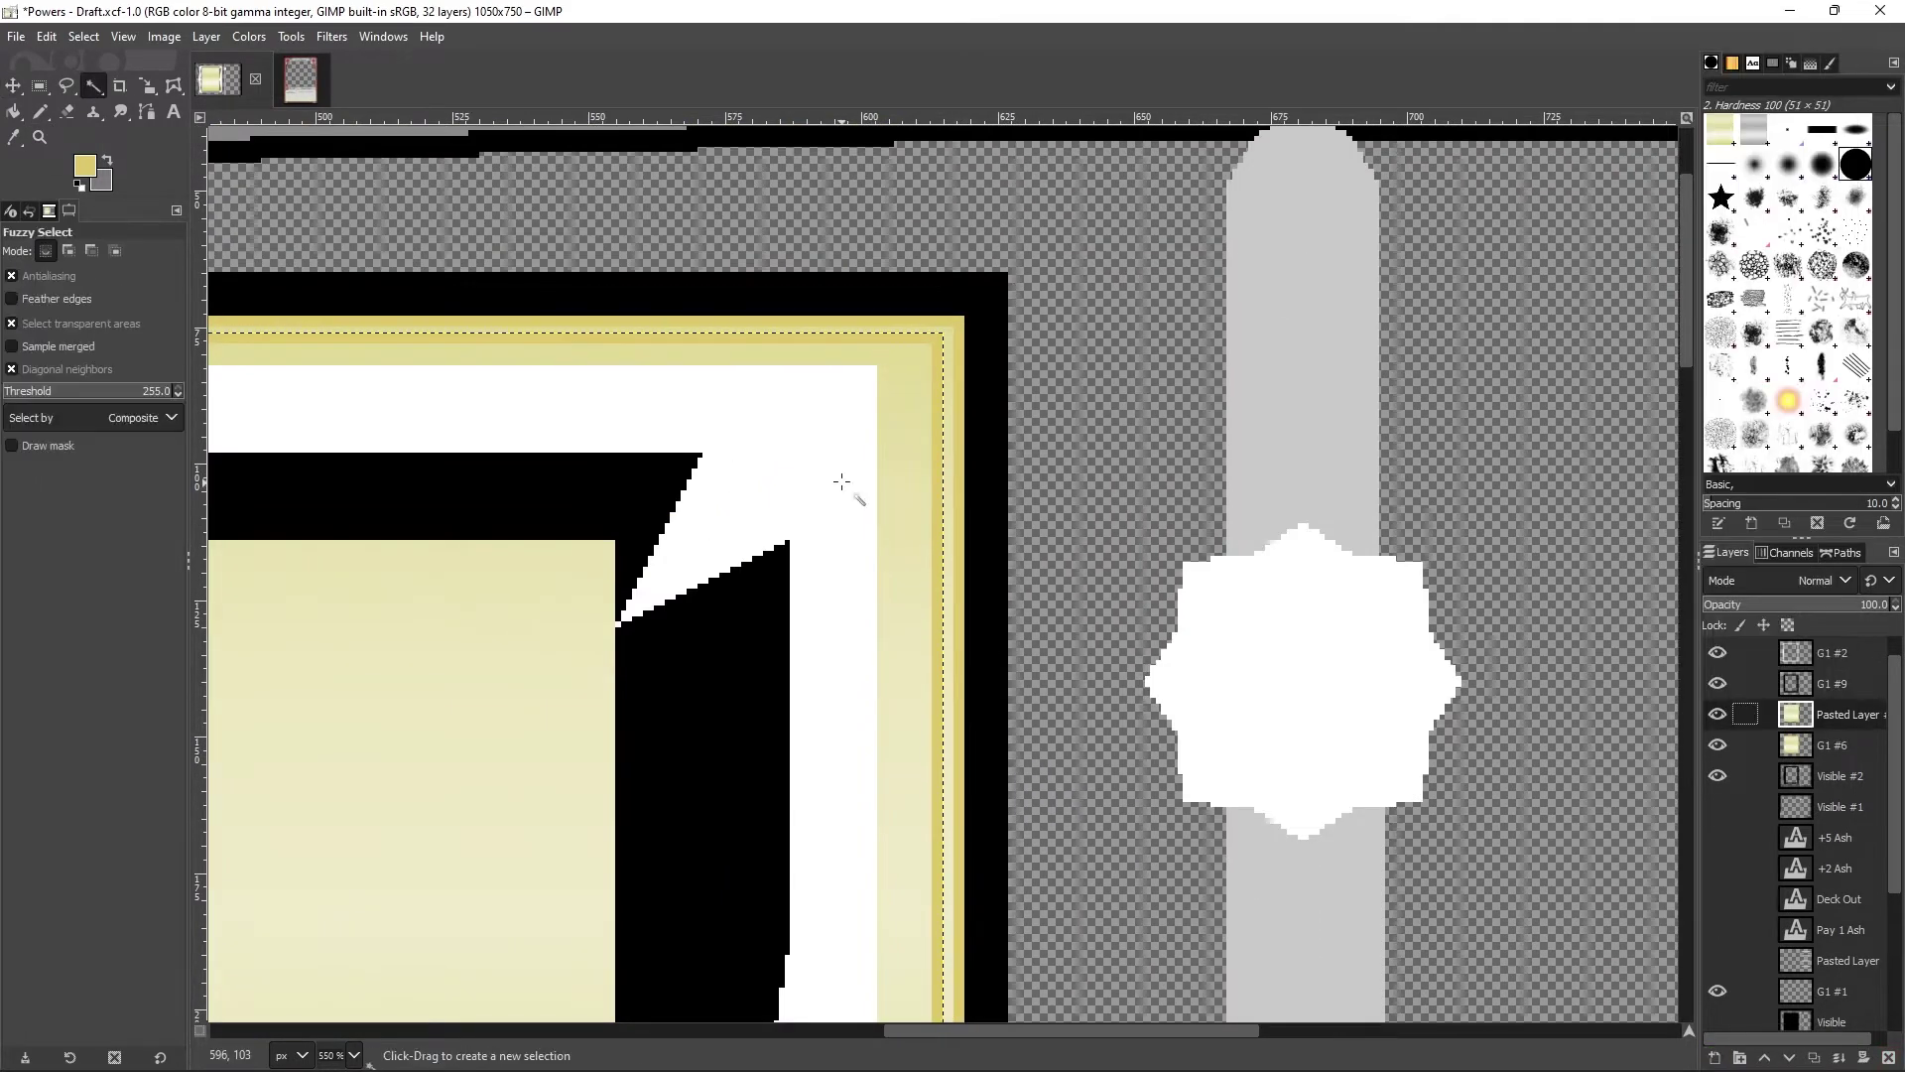
{"action": "key", "text": "ctrl+c"}
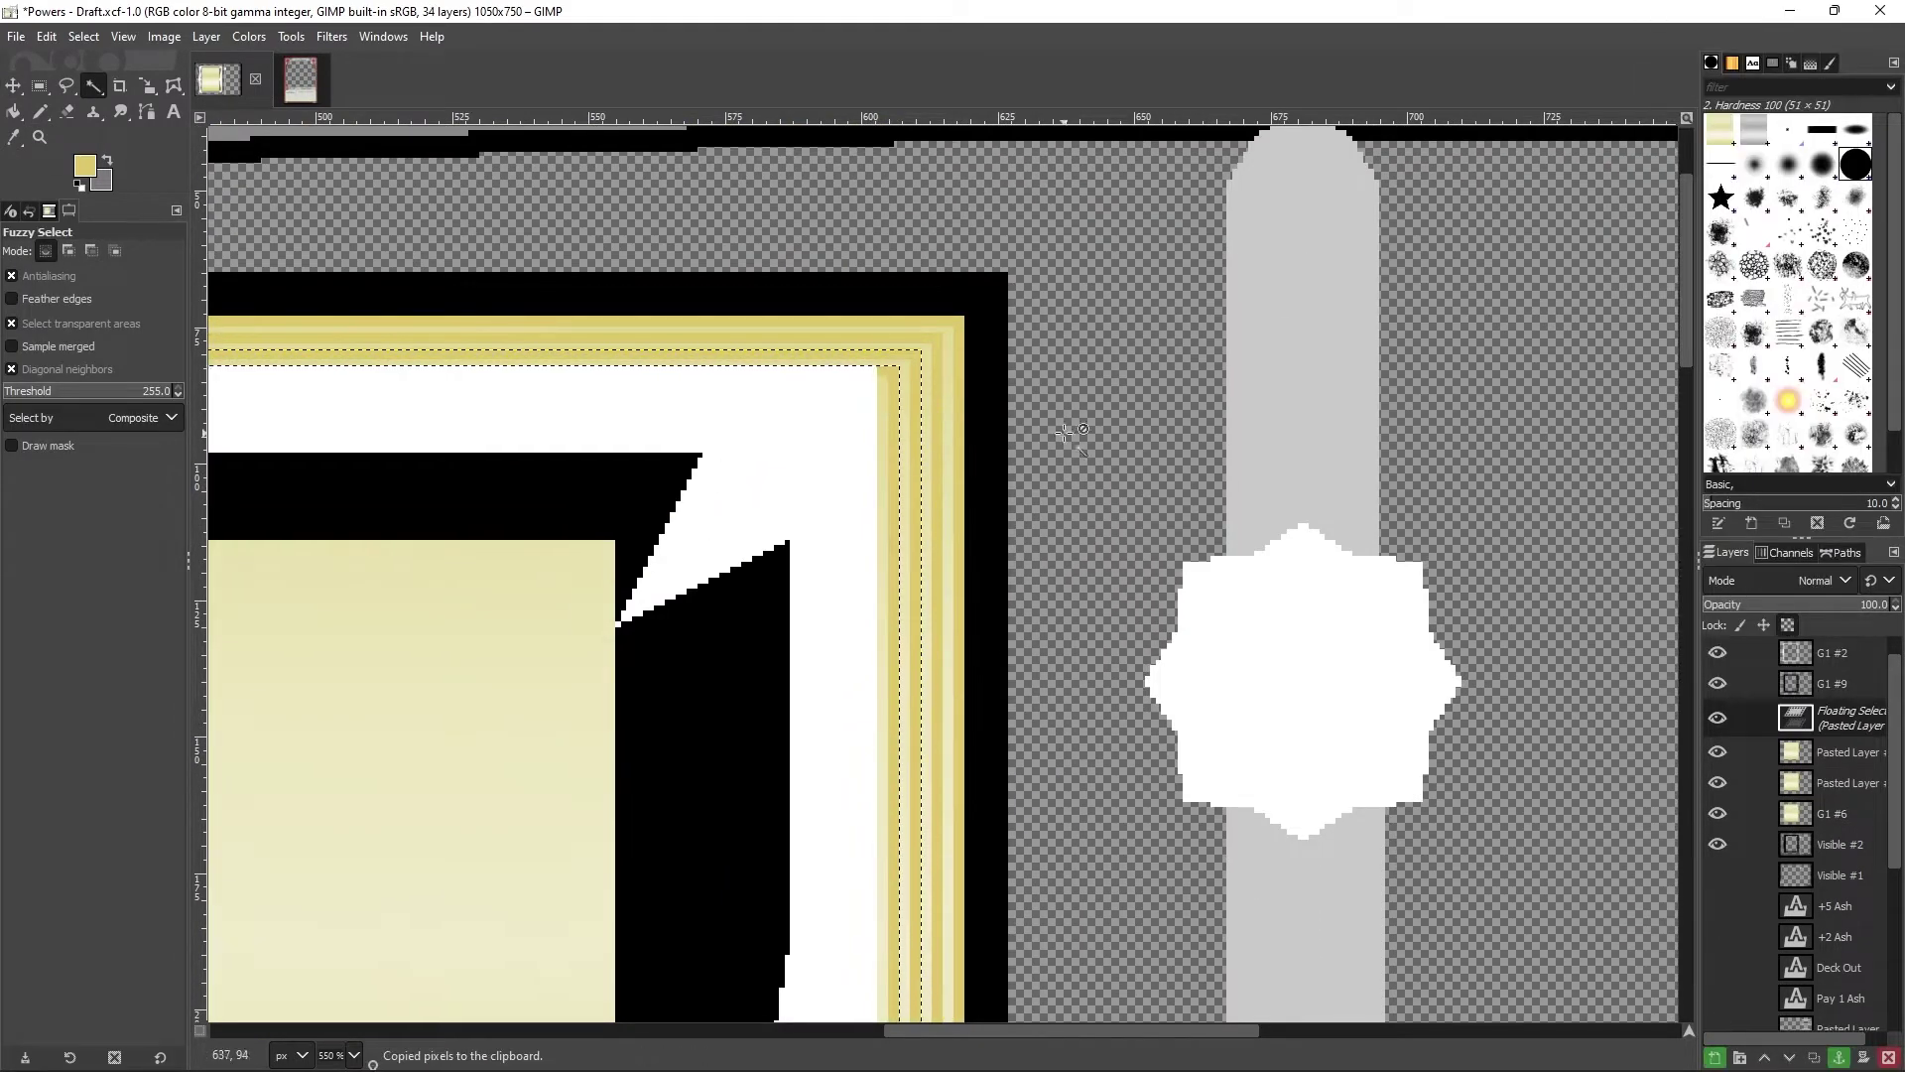
{"action": "key", "text": "shift+ctrl+n"}
{"action": "scroll", "coordinate": [1102, 484], "scroll_direction": "down", "scroll_amount": 10}
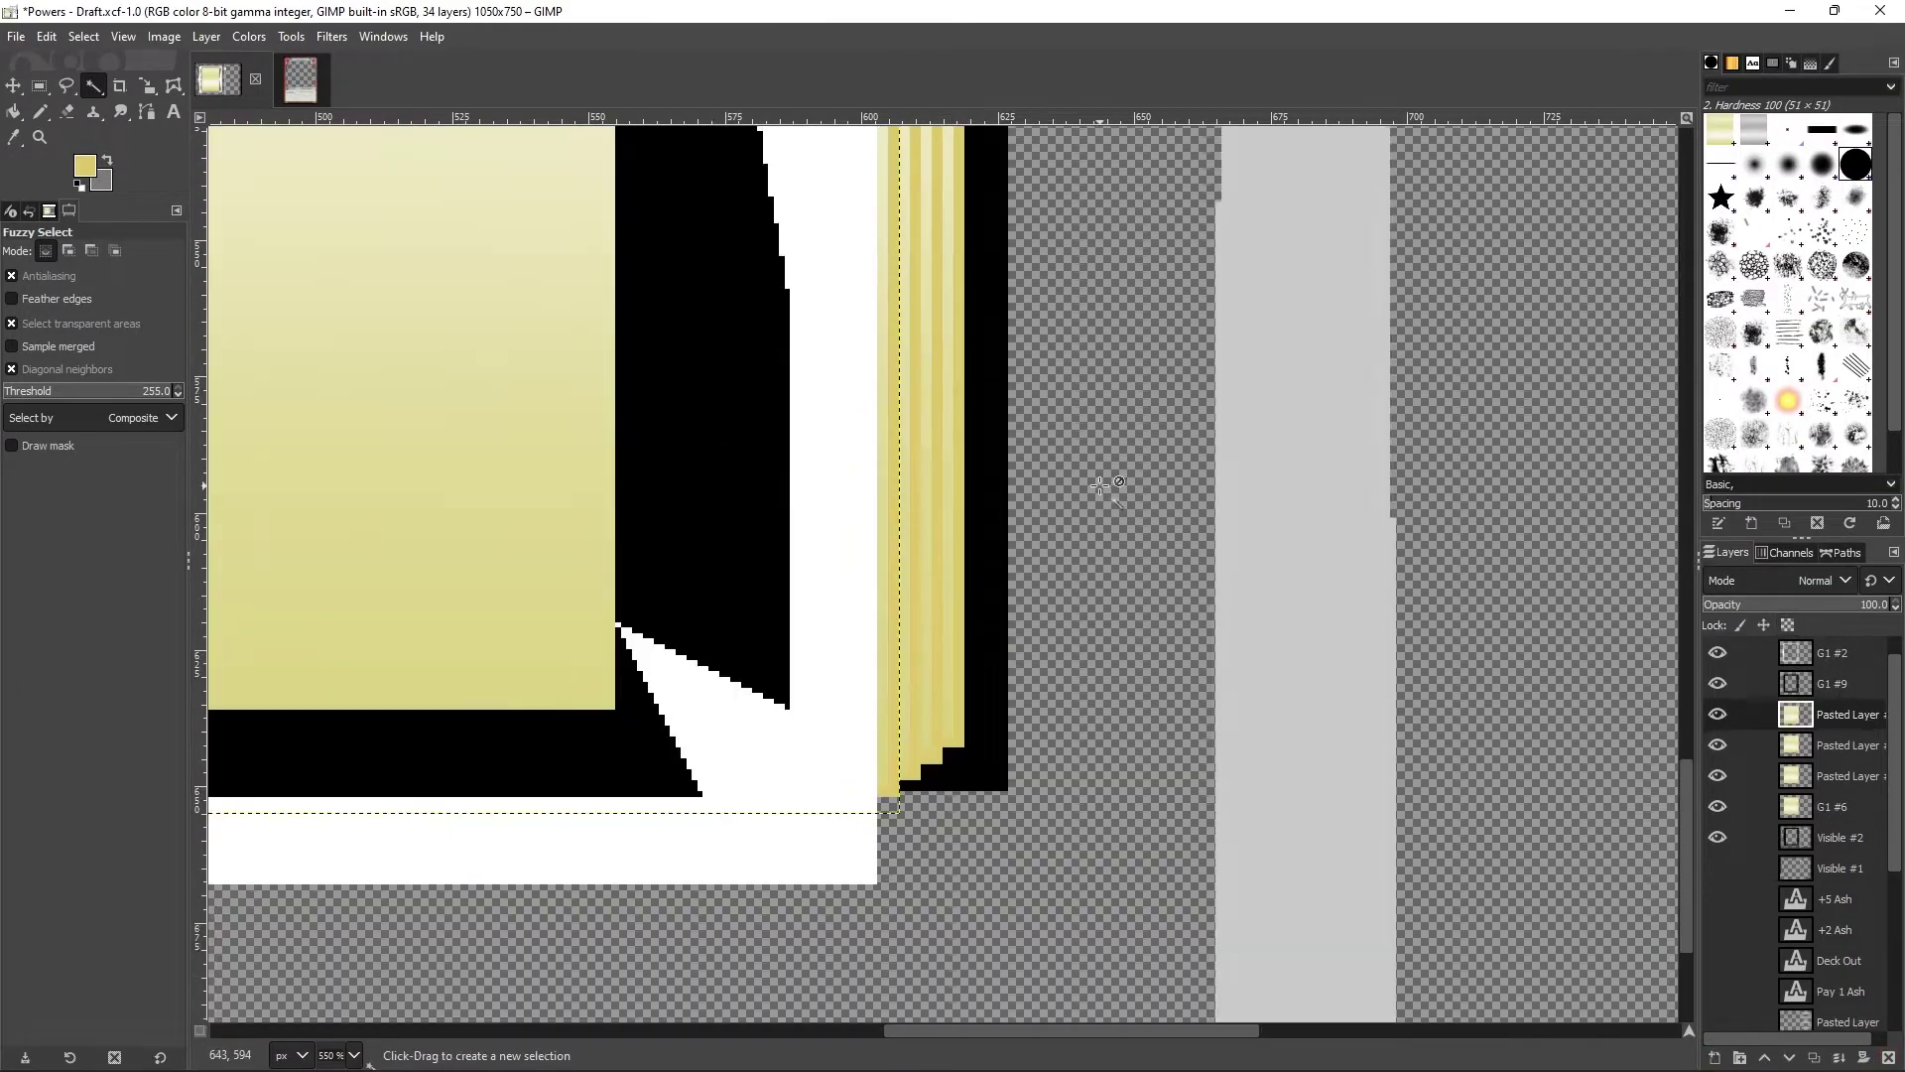
Step: Select the central gradient panel area inside the frame and fill it with black on a new layer
{"action": "key", "text": "minus"}
{"action": "key", "text": "minus"}
{"action": "key", "text": "minus"}
{"action": "key", "text": "minus"}
{"action": "key", "text": "minus"}
{"action": "key", "text": "1"}
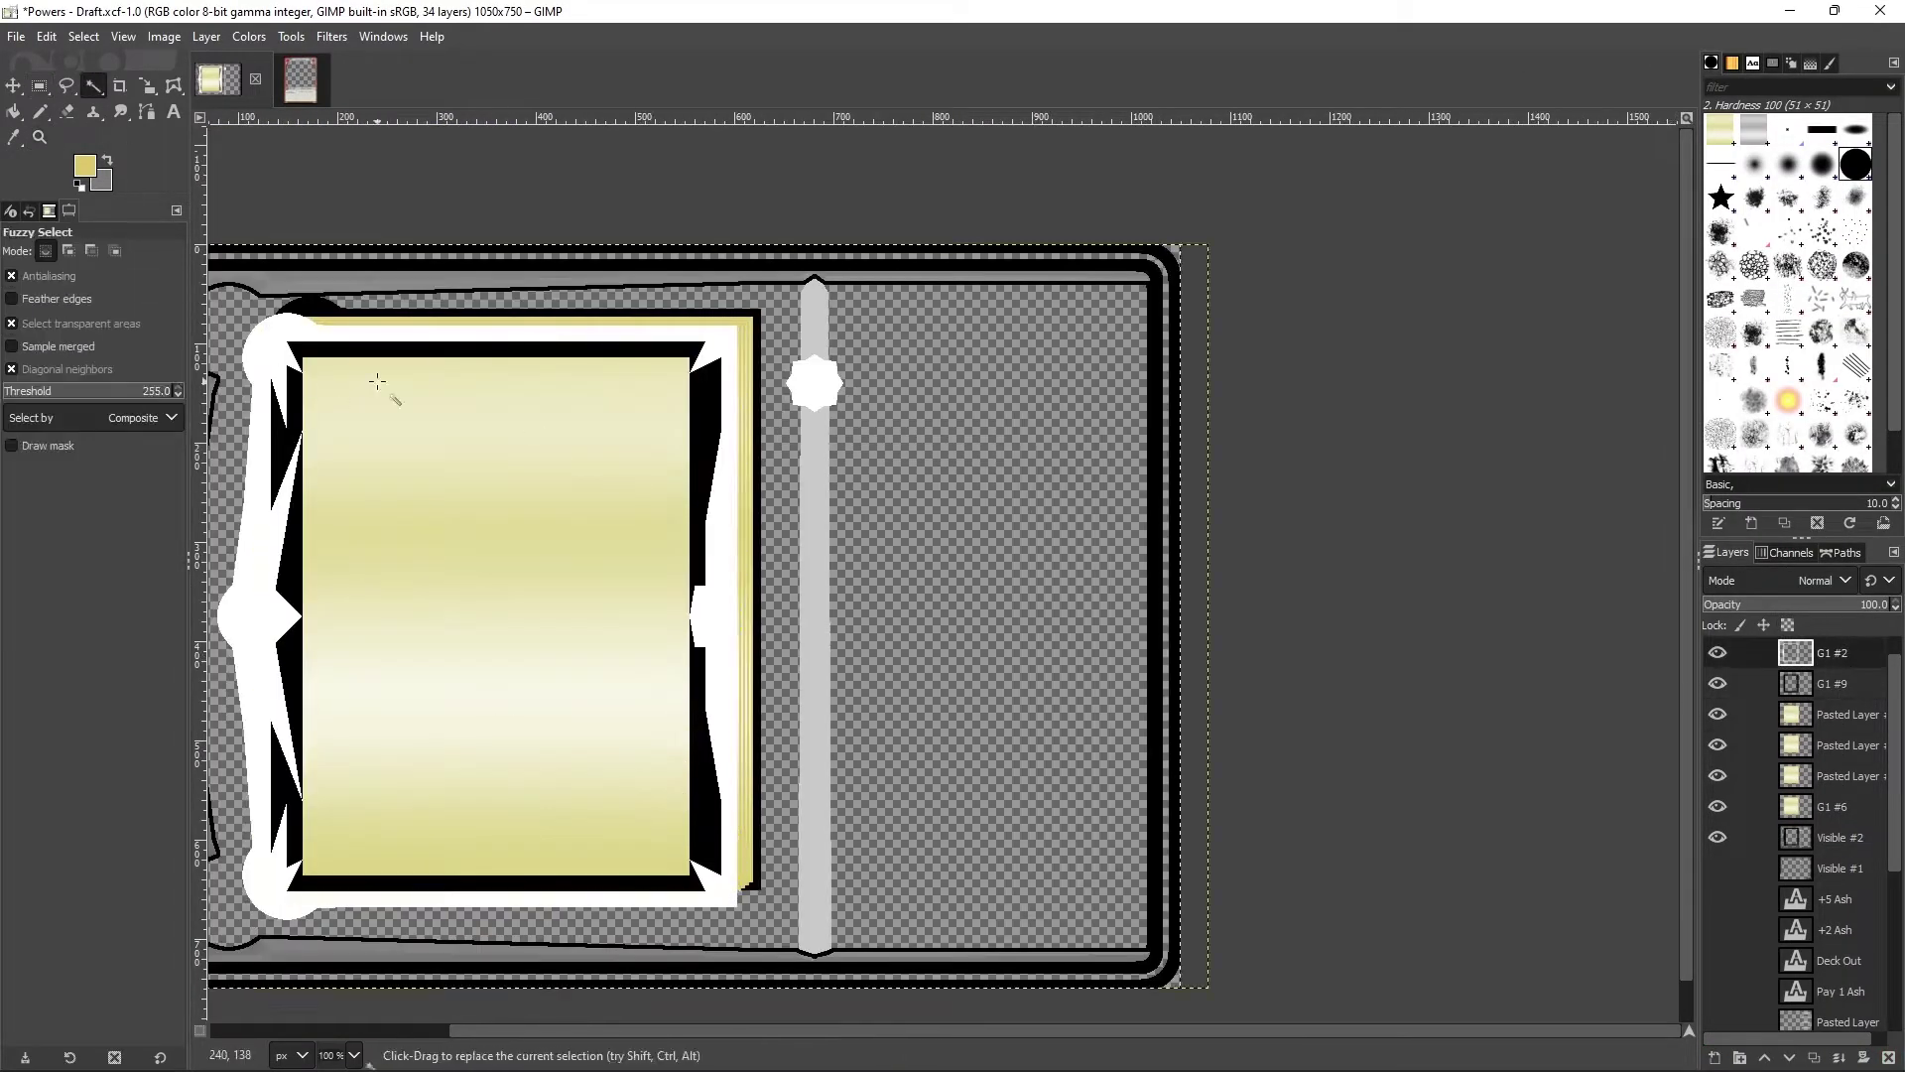
{"action": "left_click", "coordinate": [377, 381]}
{"action": "key", "text": "shift+ctrl+n"}
{"action": "key", "text": "shift+b"}
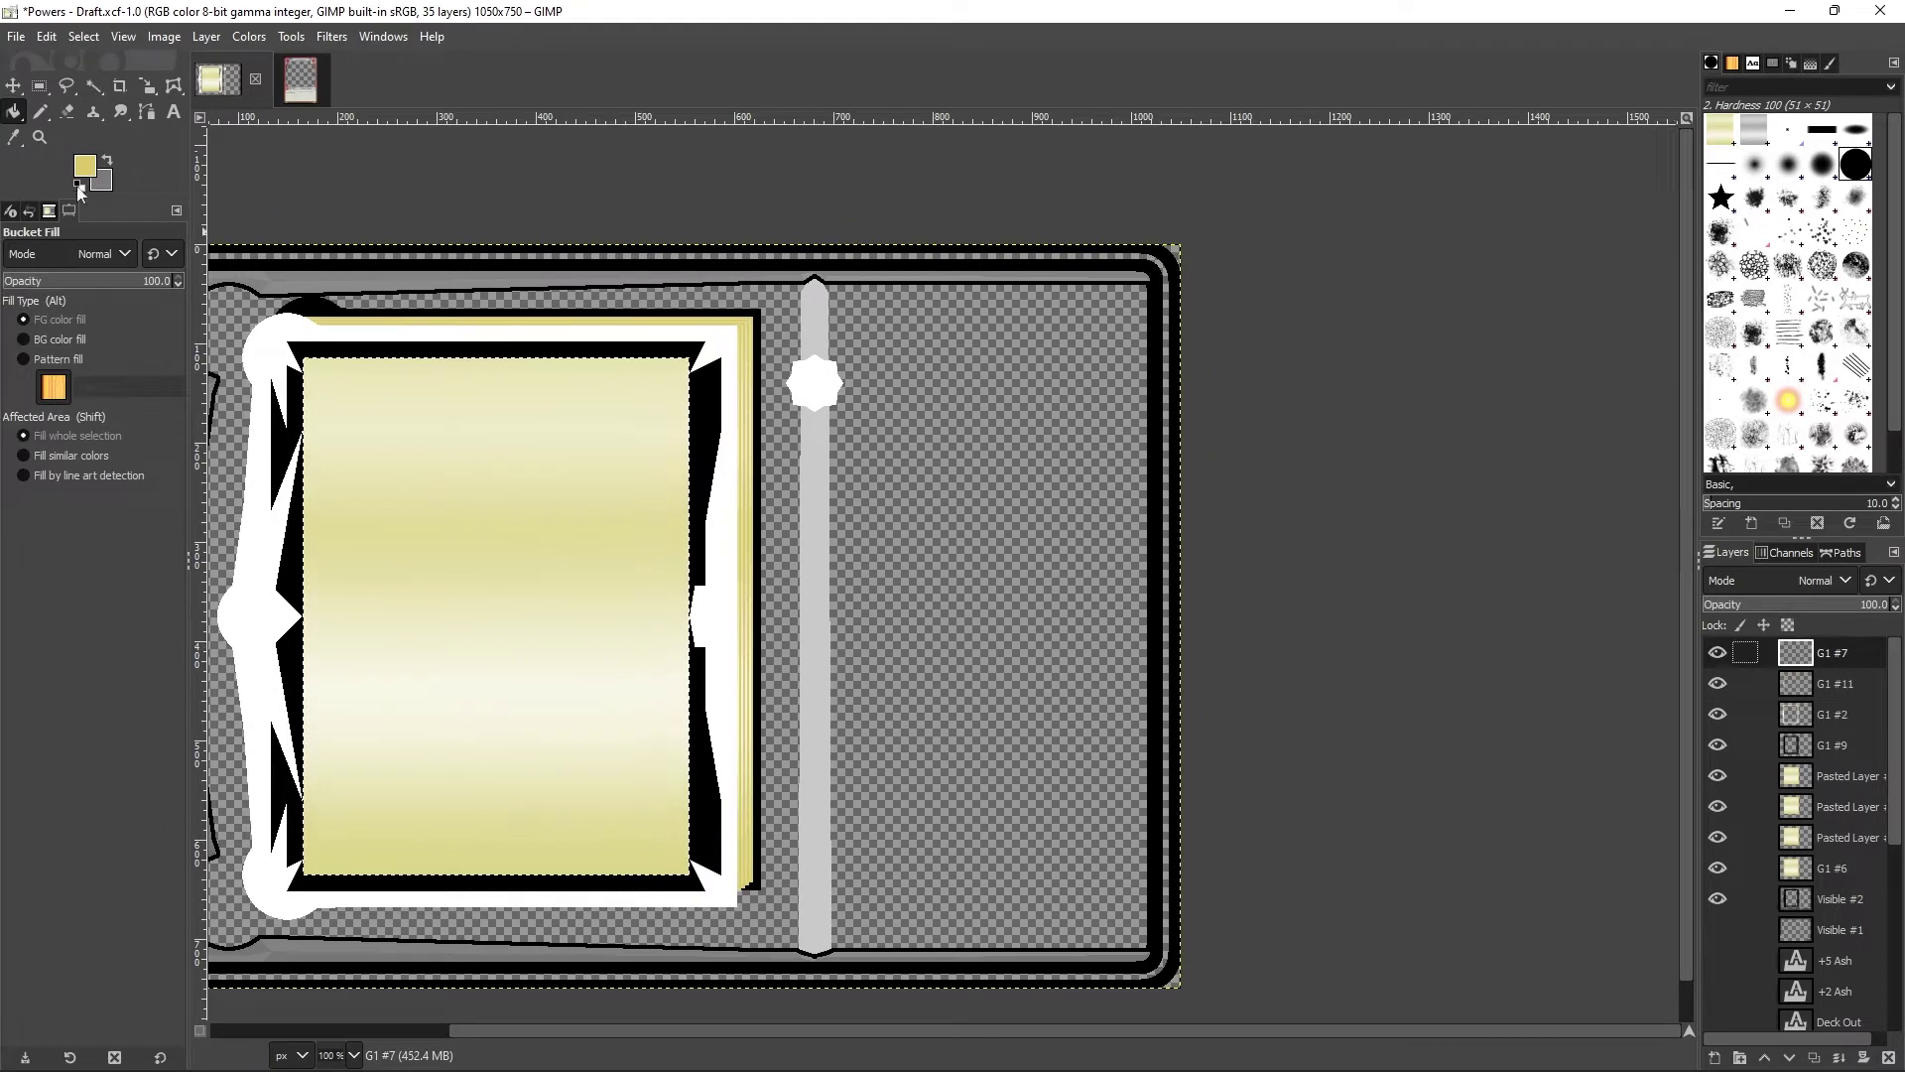
{"action": "left_click", "coordinate": [79, 184]}
{"action": "left_click", "coordinate": [460, 520]}
Step: Copy the black panel and create a new 390 × 522 px image containing it
{"action": "left_click", "coordinate": [39, 86]}
{"action": "key", "text": "ctrl+c"}
{"action": "key", "text": "ctrl+n"}
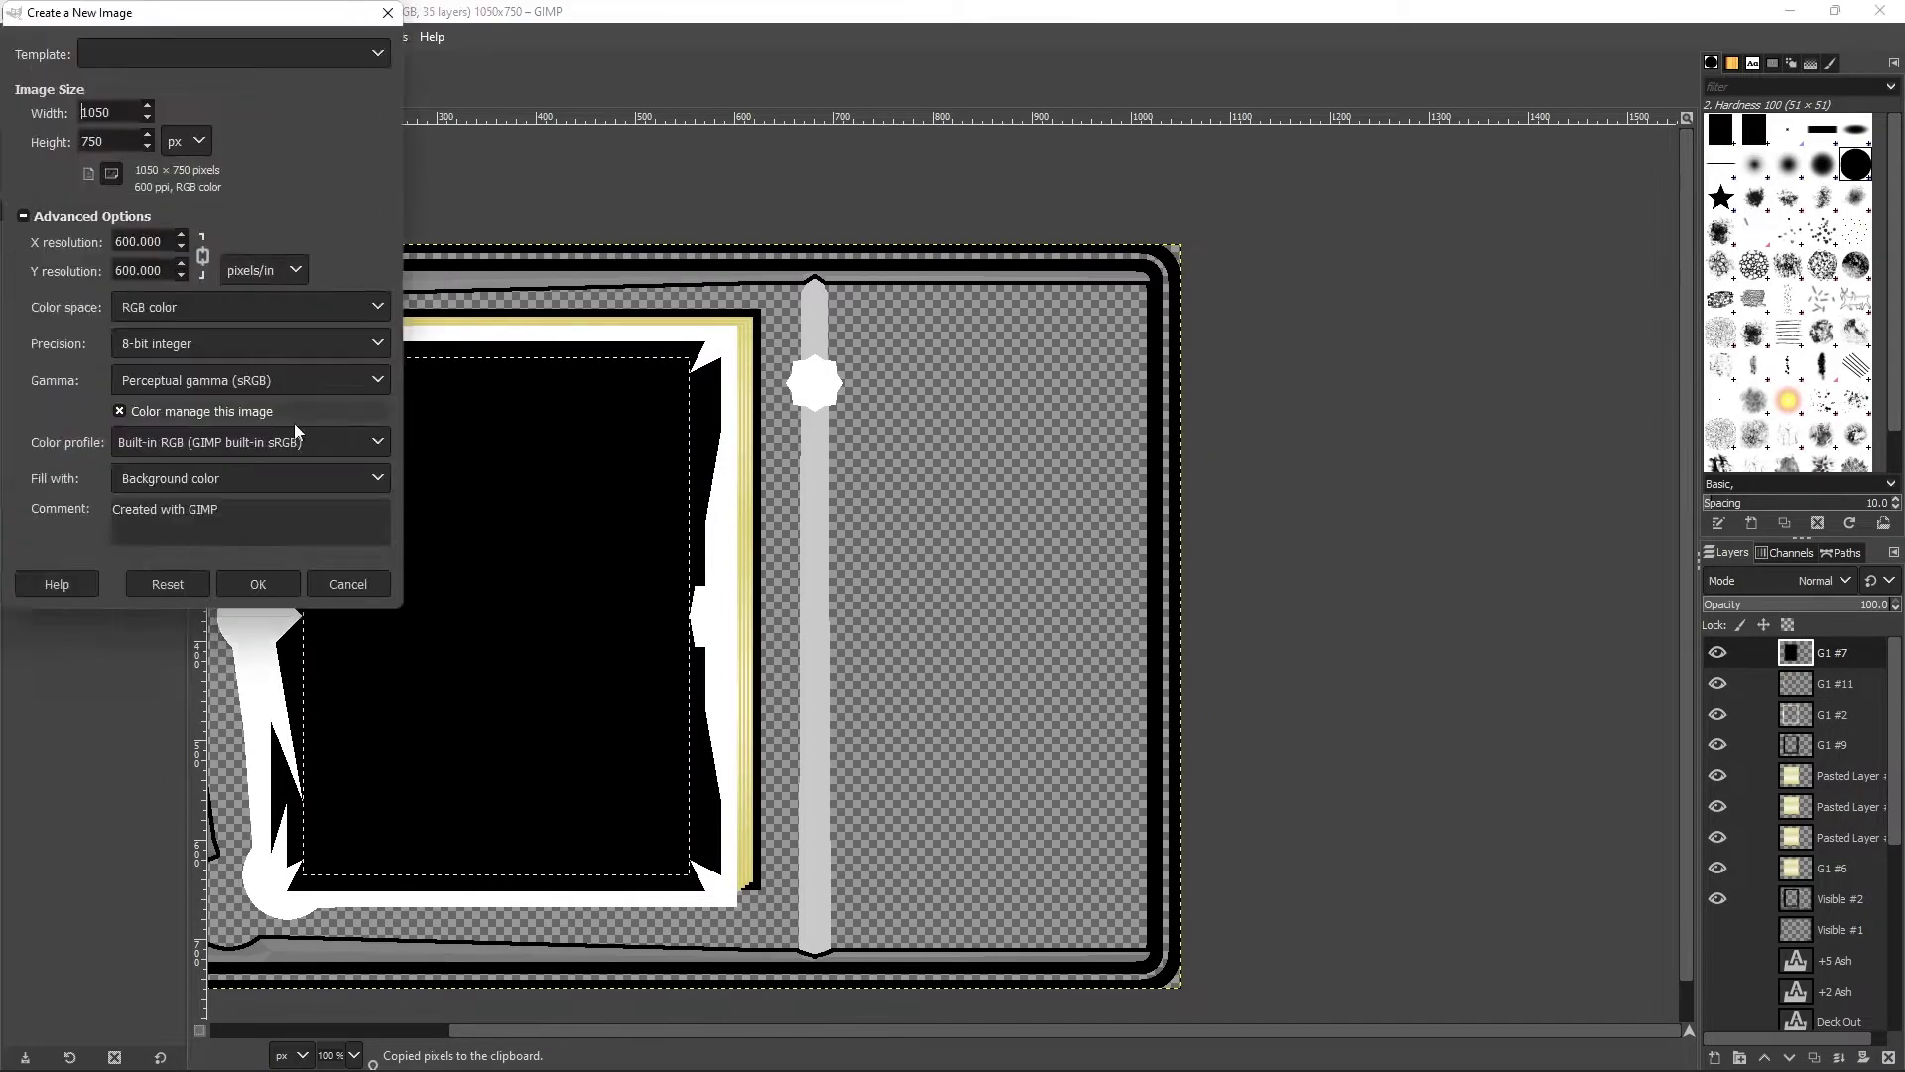
{"action": "left_click", "coordinate": [263, 579]}
Step: Add horizontal and vertical guides through the centre of the black panel image and along its edges
{"action": "left_click", "coordinate": [164, 37]}
{"action": "left_click", "coordinate": [238, 698]}
{"action": "left_click", "coordinate": [466, 698]}
{"action": "left_click", "coordinate": [1004, 639]}
{"action": "left_click", "coordinate": [164, 37]}
{"action": "left_click", "coordinate": [501, 561]}
{"action": "left_click", "coordinate": [1004, 639]}
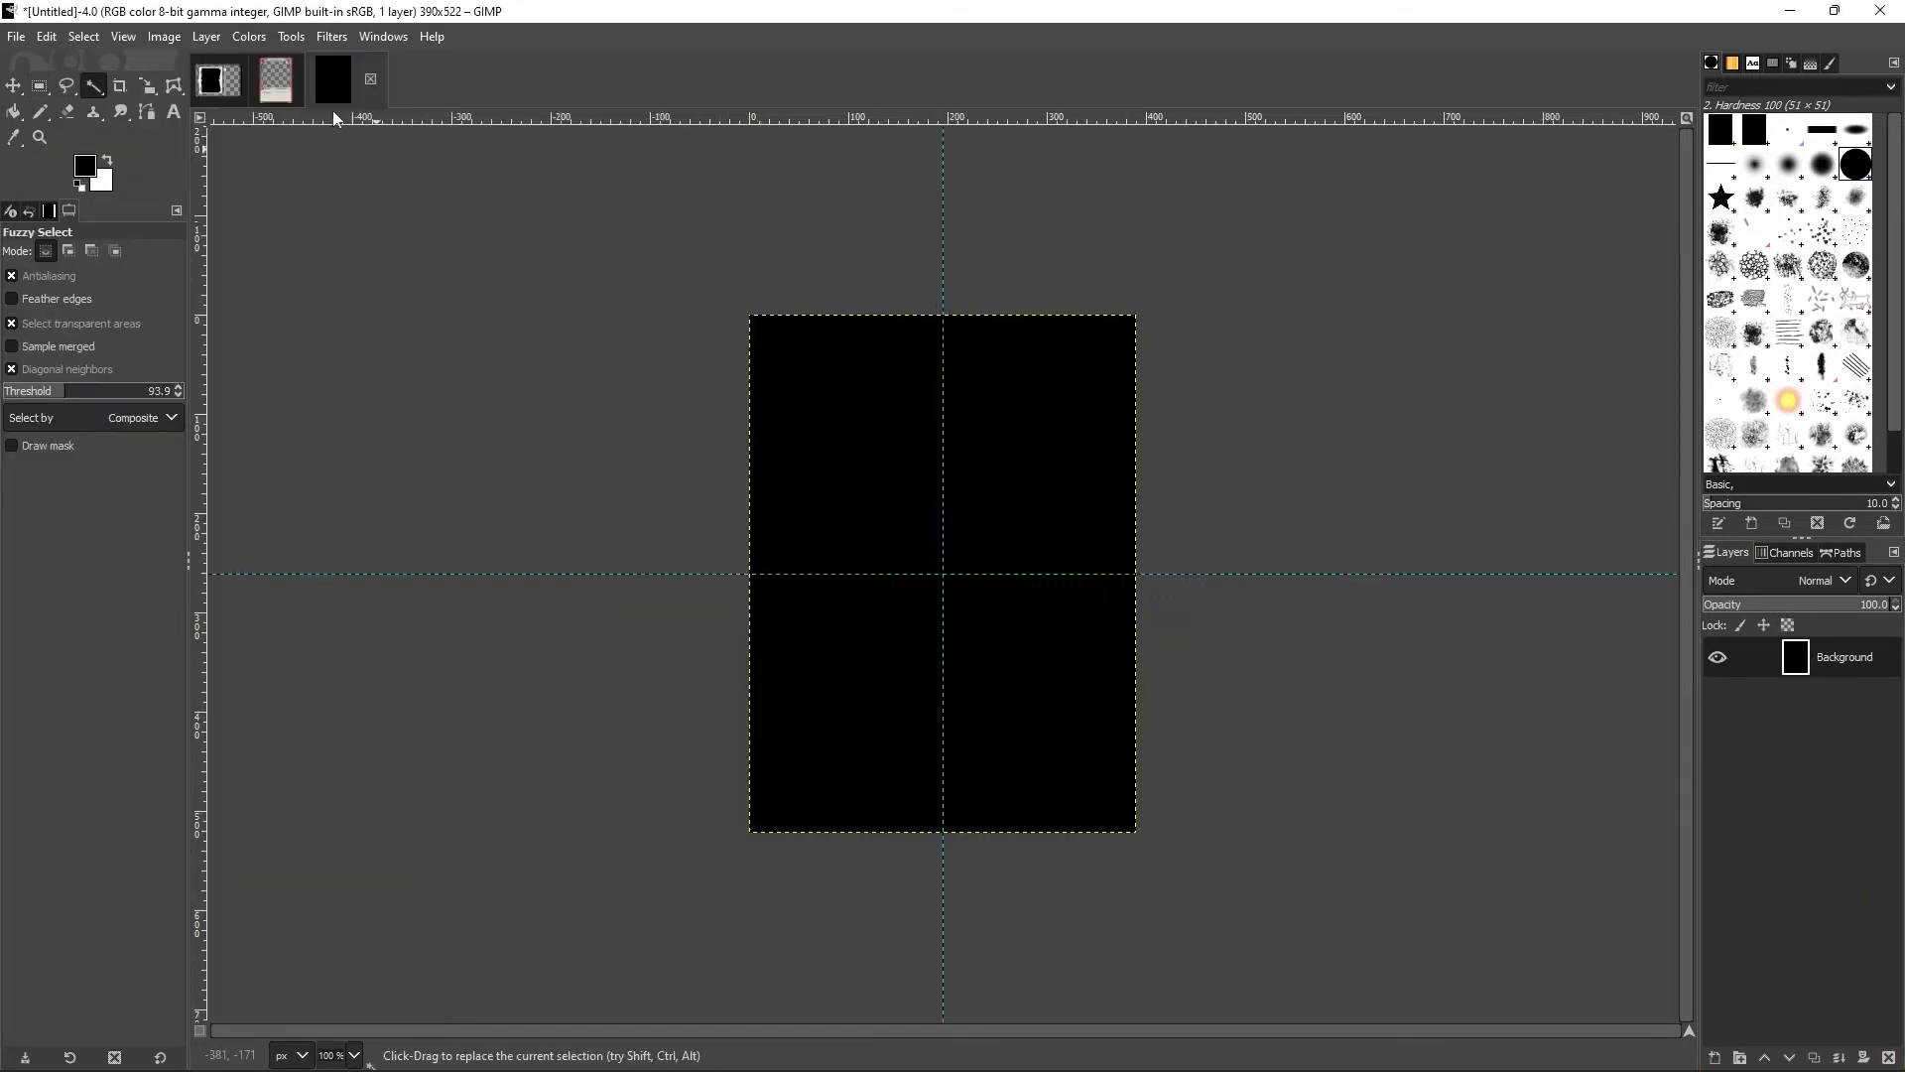
{"action": "left_click", "coordinate": [164, 36]}
{"action": "left_click", "coordinate": [501, 616]}
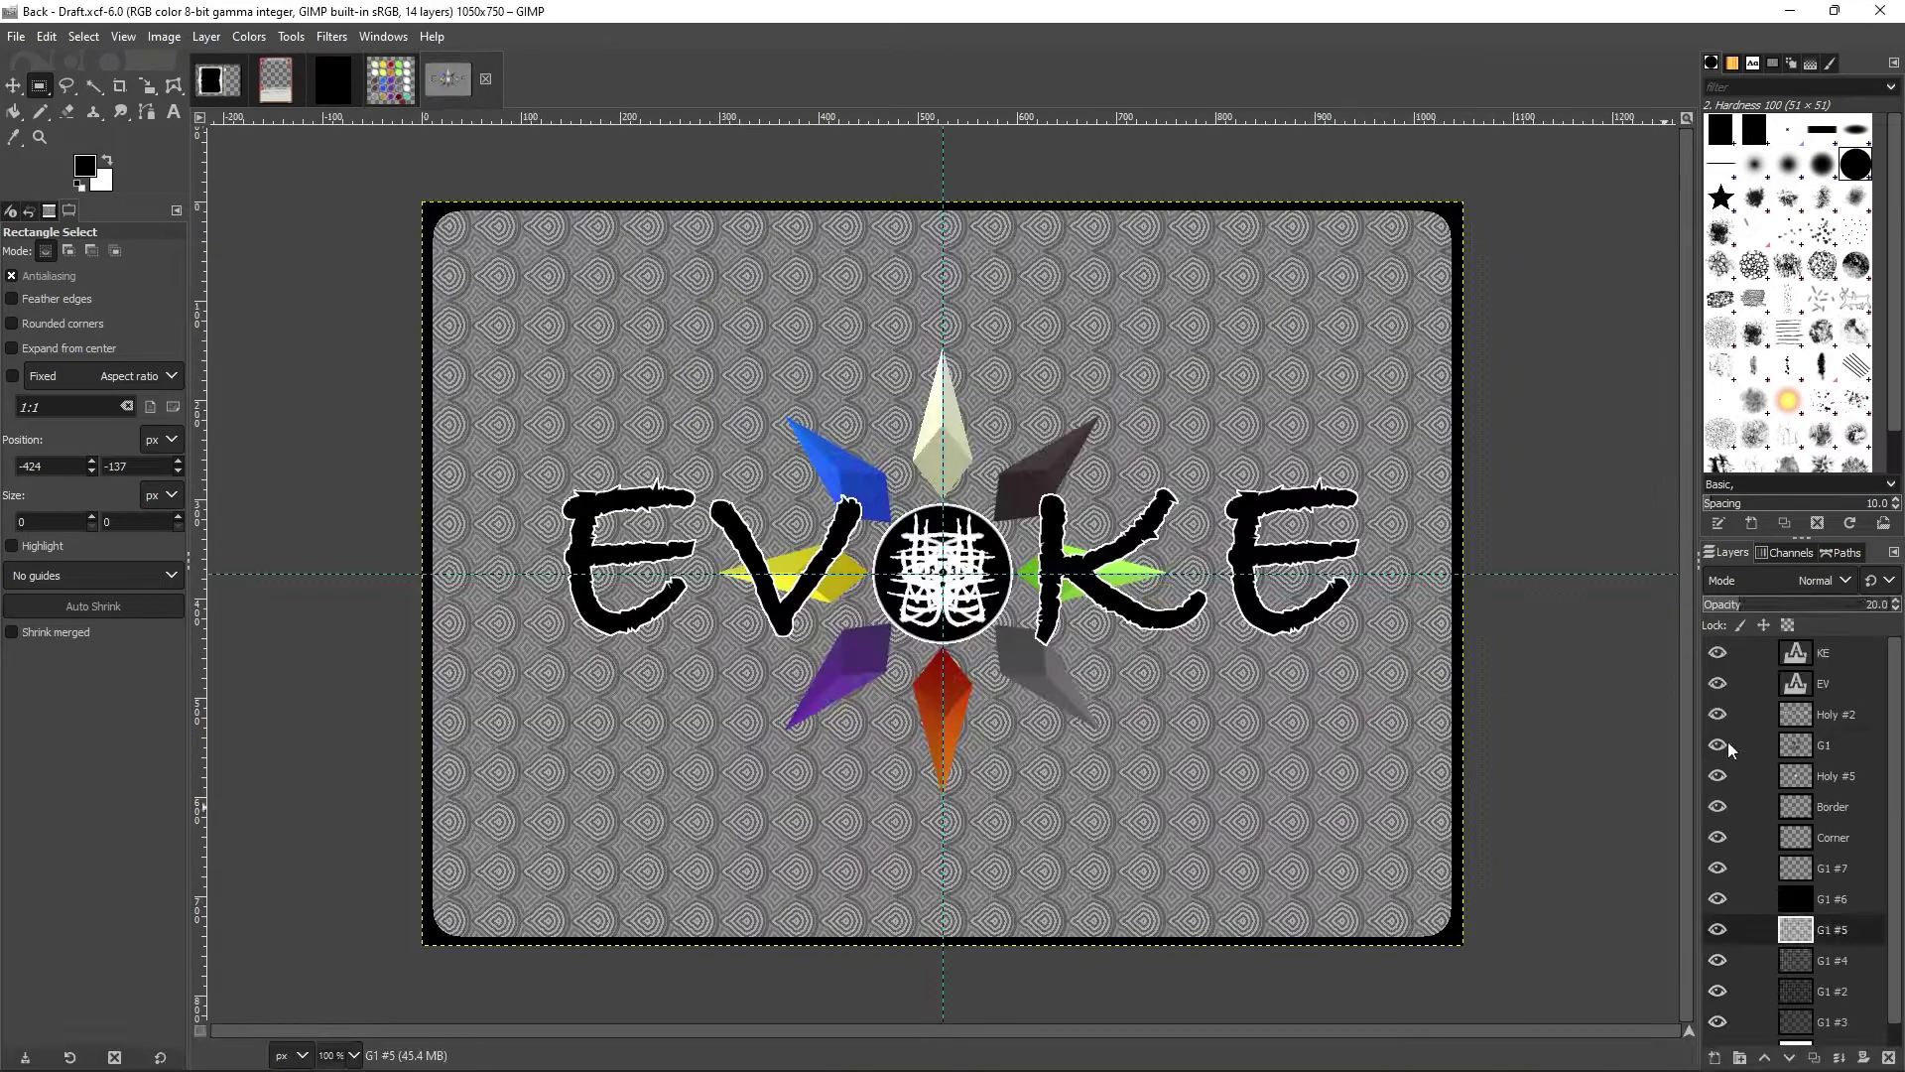
Step: Copy the ring of eight coloured crystals from the Back draft into the black panel image and scale it down to fit
{"action": "left_click_drag", "start_coordinate": [647, 235], "coordinate": [1446, 959]}
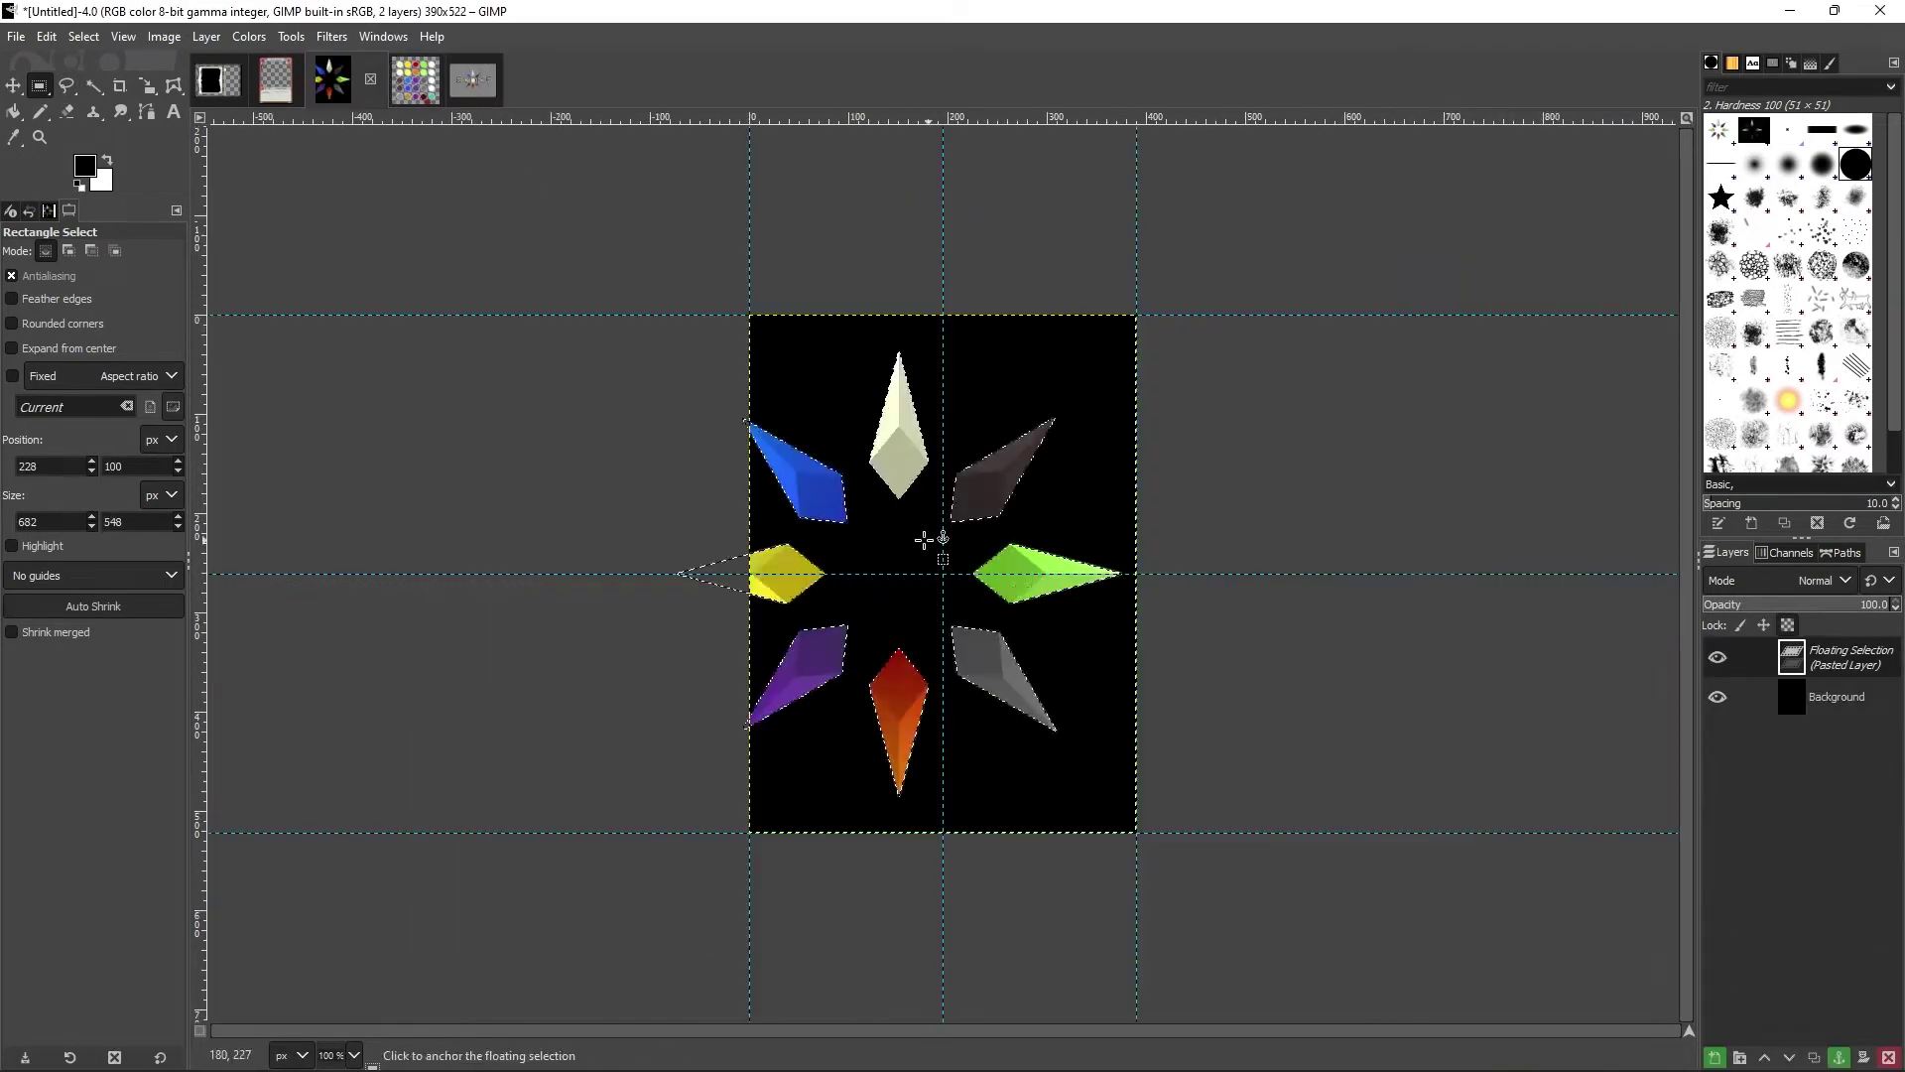
{"action": "left_click_drag", "start_coordinate": [924, 538], "coordinate": [1024, 472]}
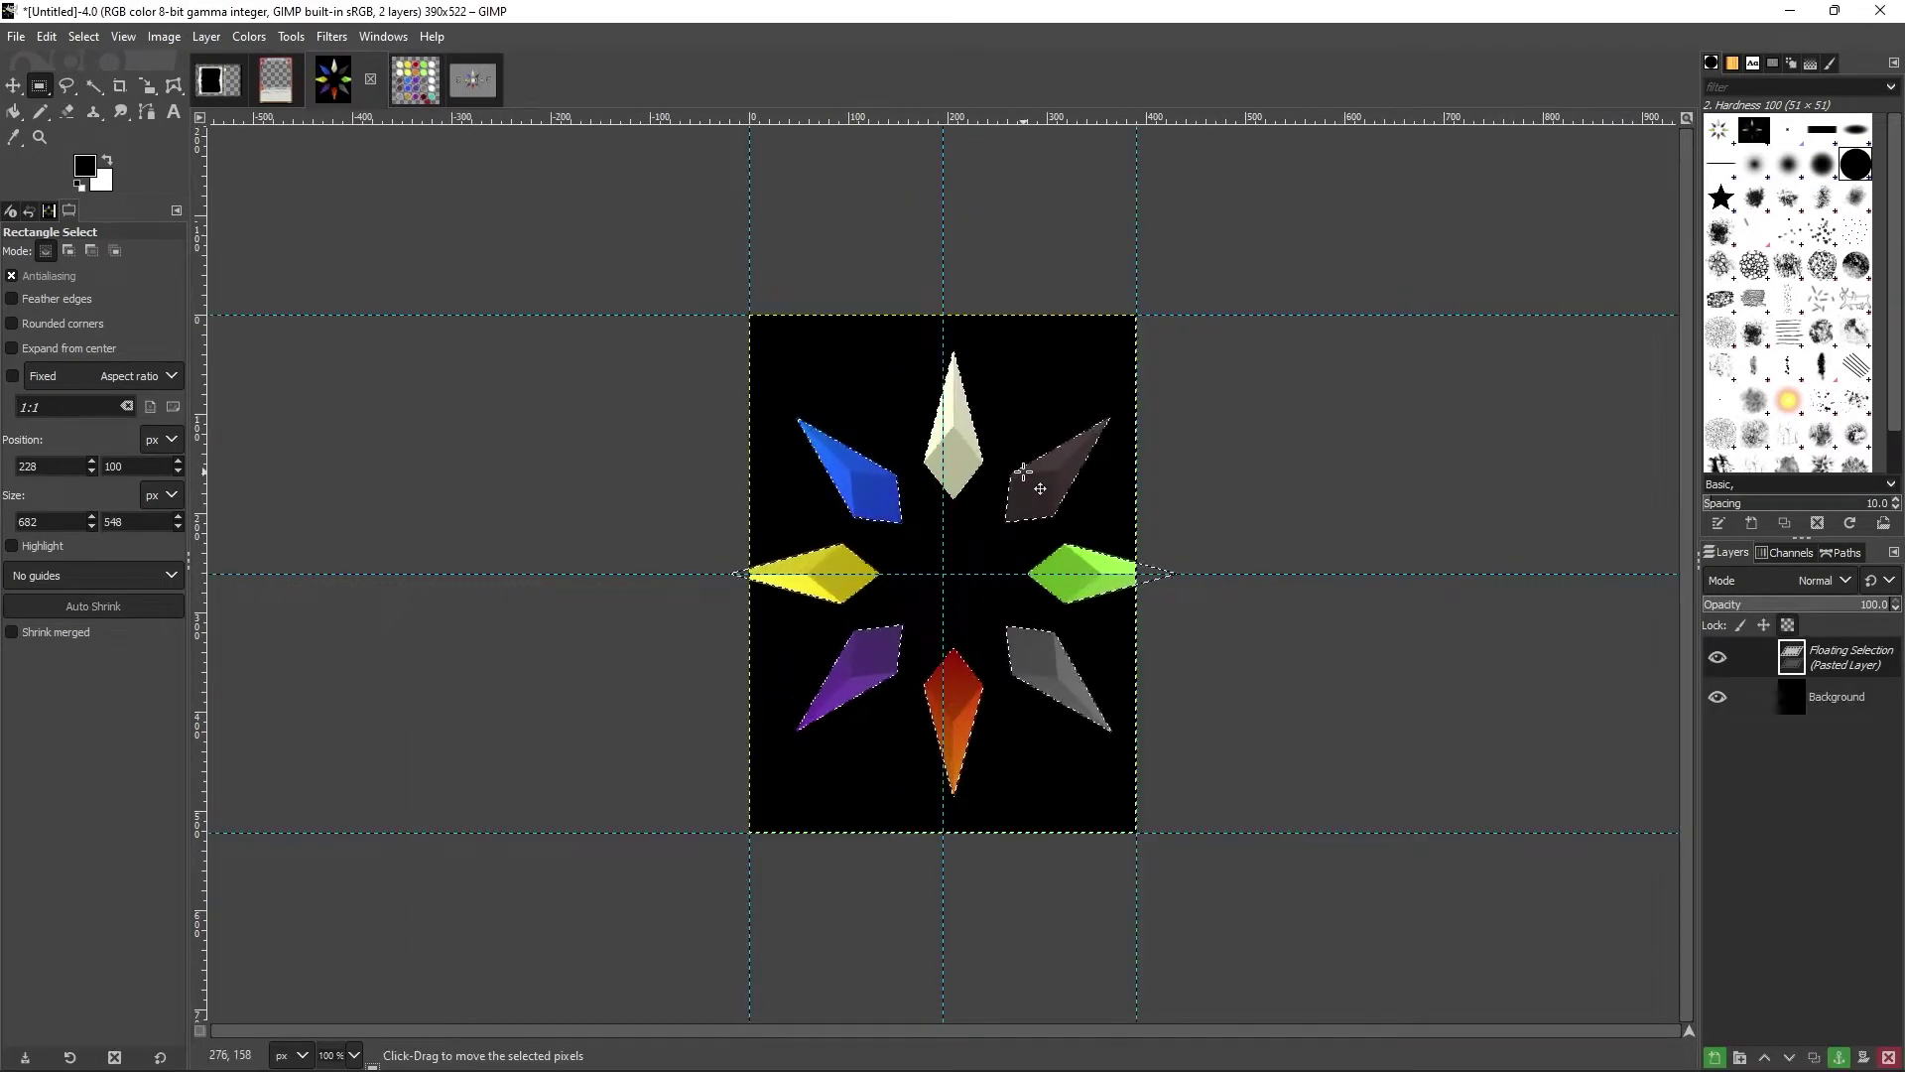
{"action": "key", "text": "shift+s"}
{"action": "left_click", "coordinate": [1255, 455]}
{"action": "left_click_drag", "start_coordinate": [1336, 300], "coordinate": [1204, 380]}
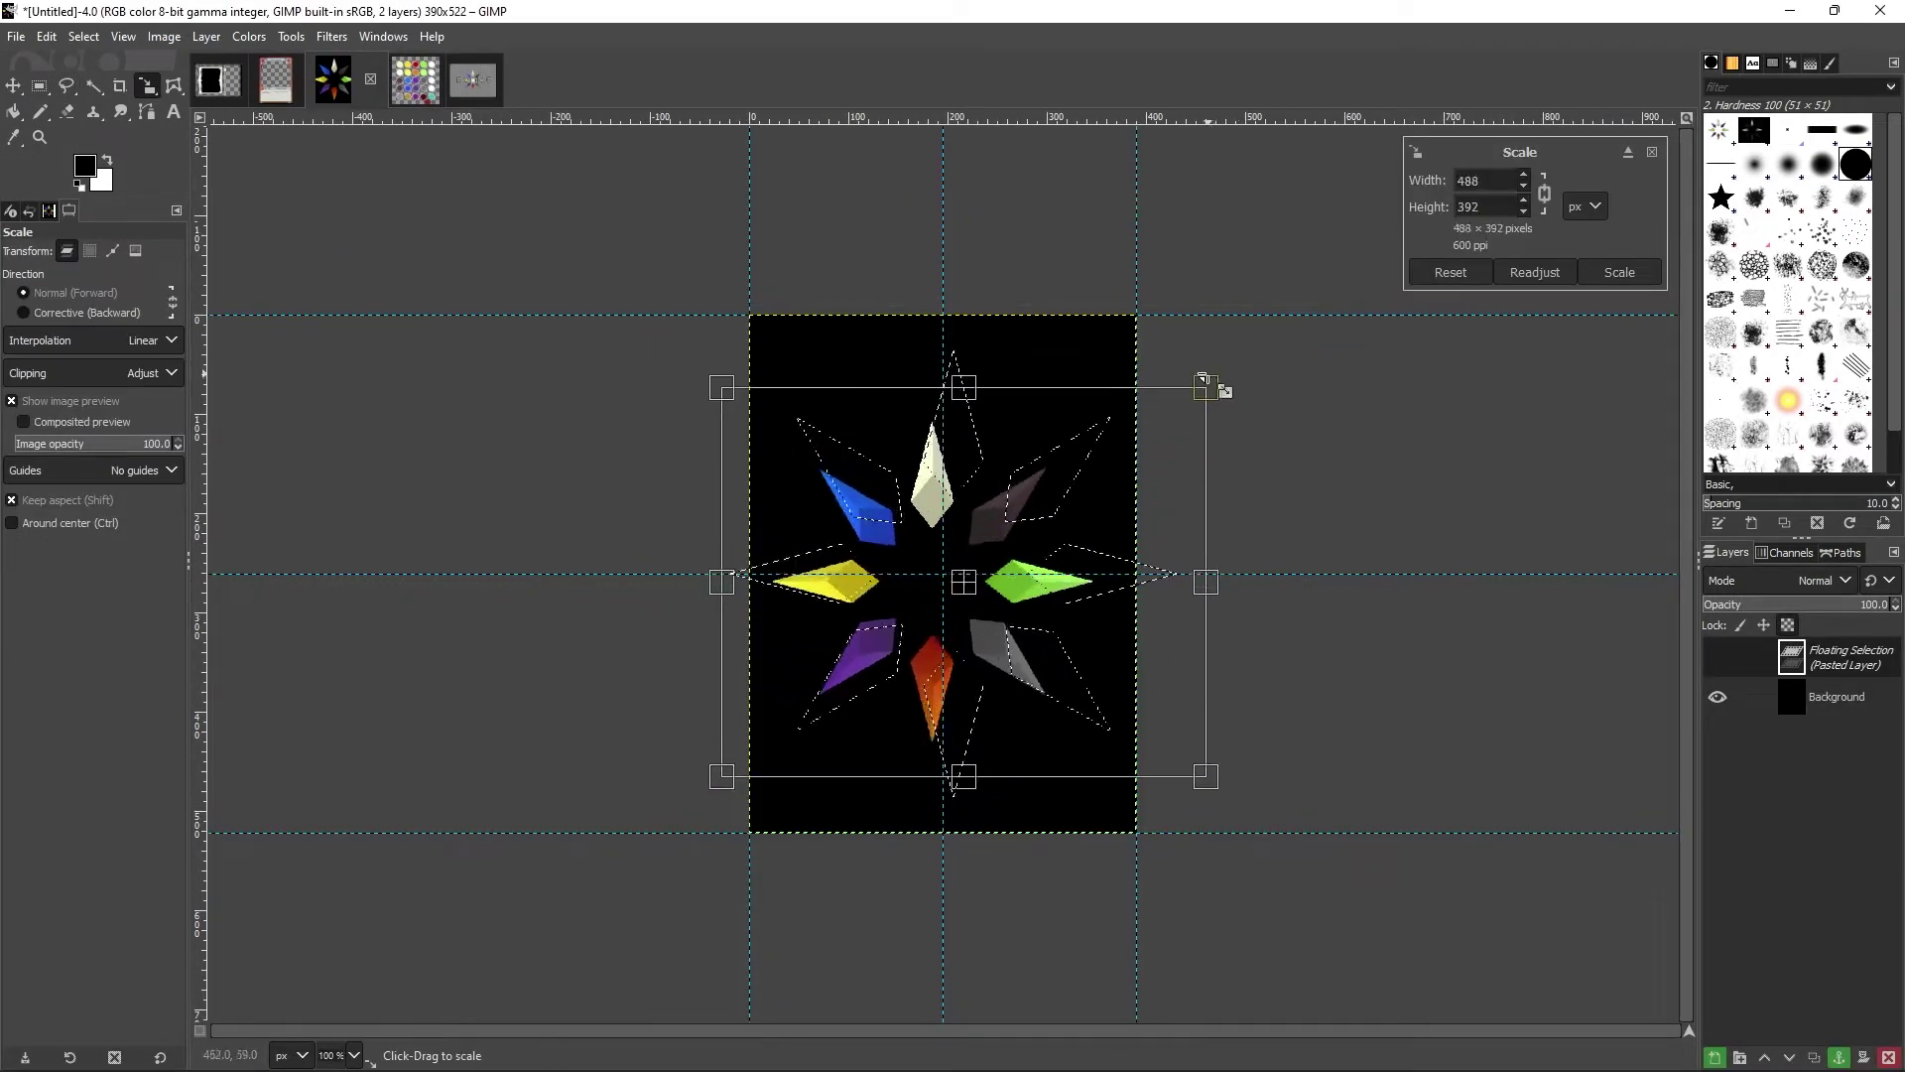
{"action": "key", "text": "r"}
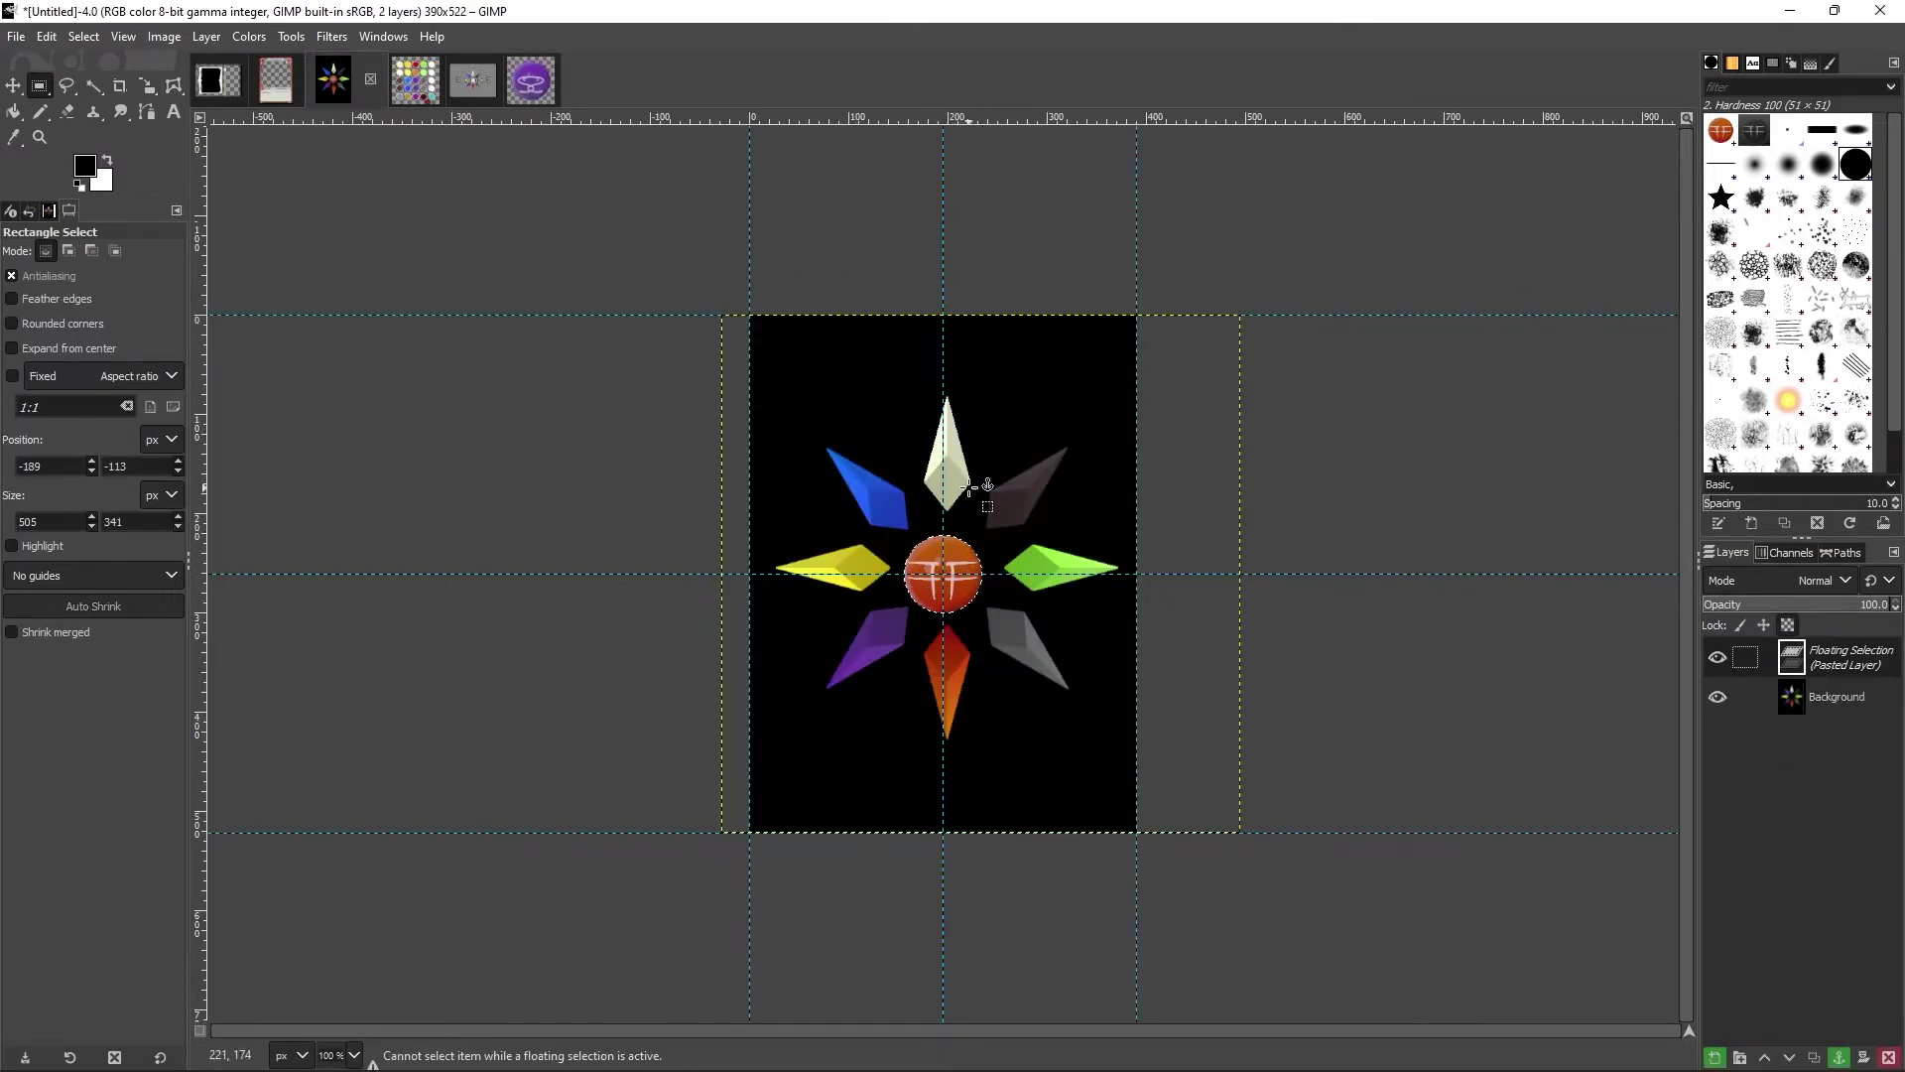
Step: Put the pasted orange orb on its own layer and centre the crystal ring on the guides
{"action": "right_click", "coordinate": [1845, 657]}
{"action": "left_click", "coordinate": [1677, 157]}
{"action": "key", "text": "ctrl+c"}
{"action": "key", "text": "ctrl+v"}
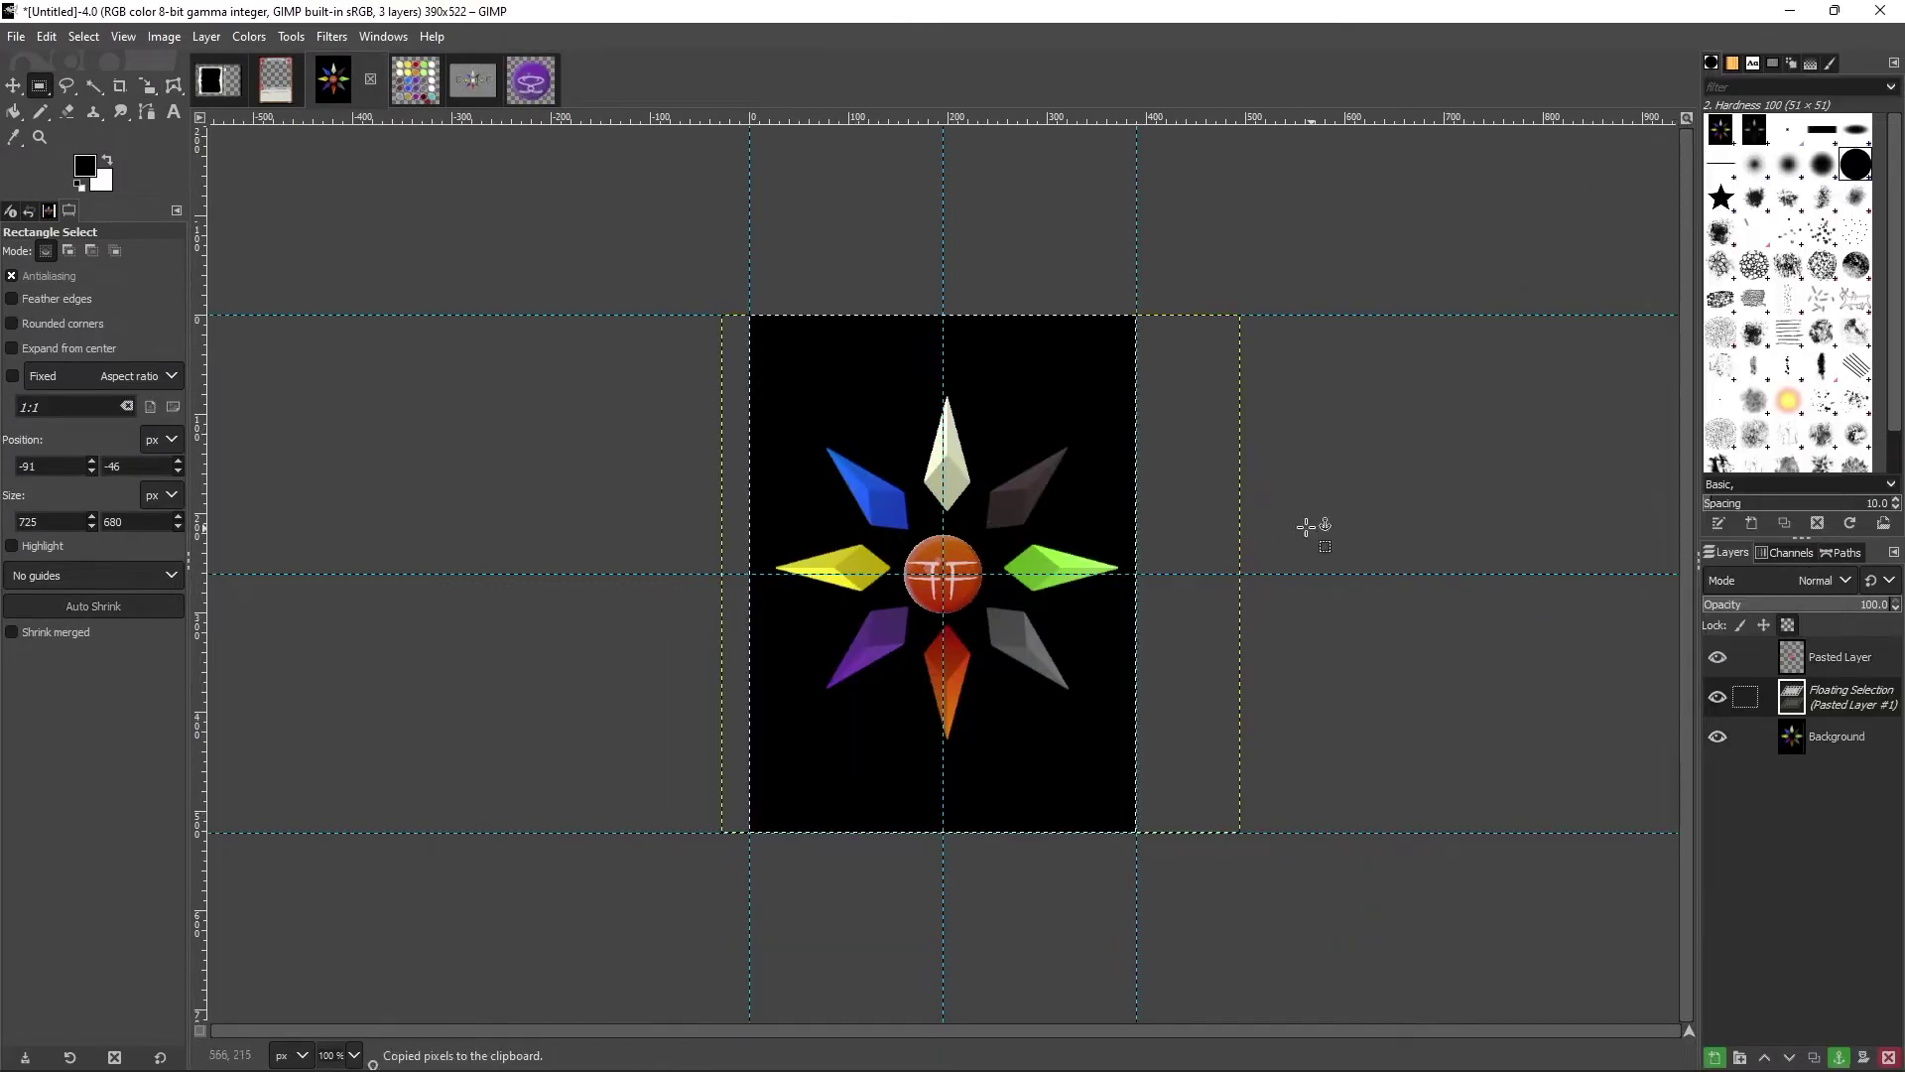
{"action": "left_click", "coordinate": [93, 86]}
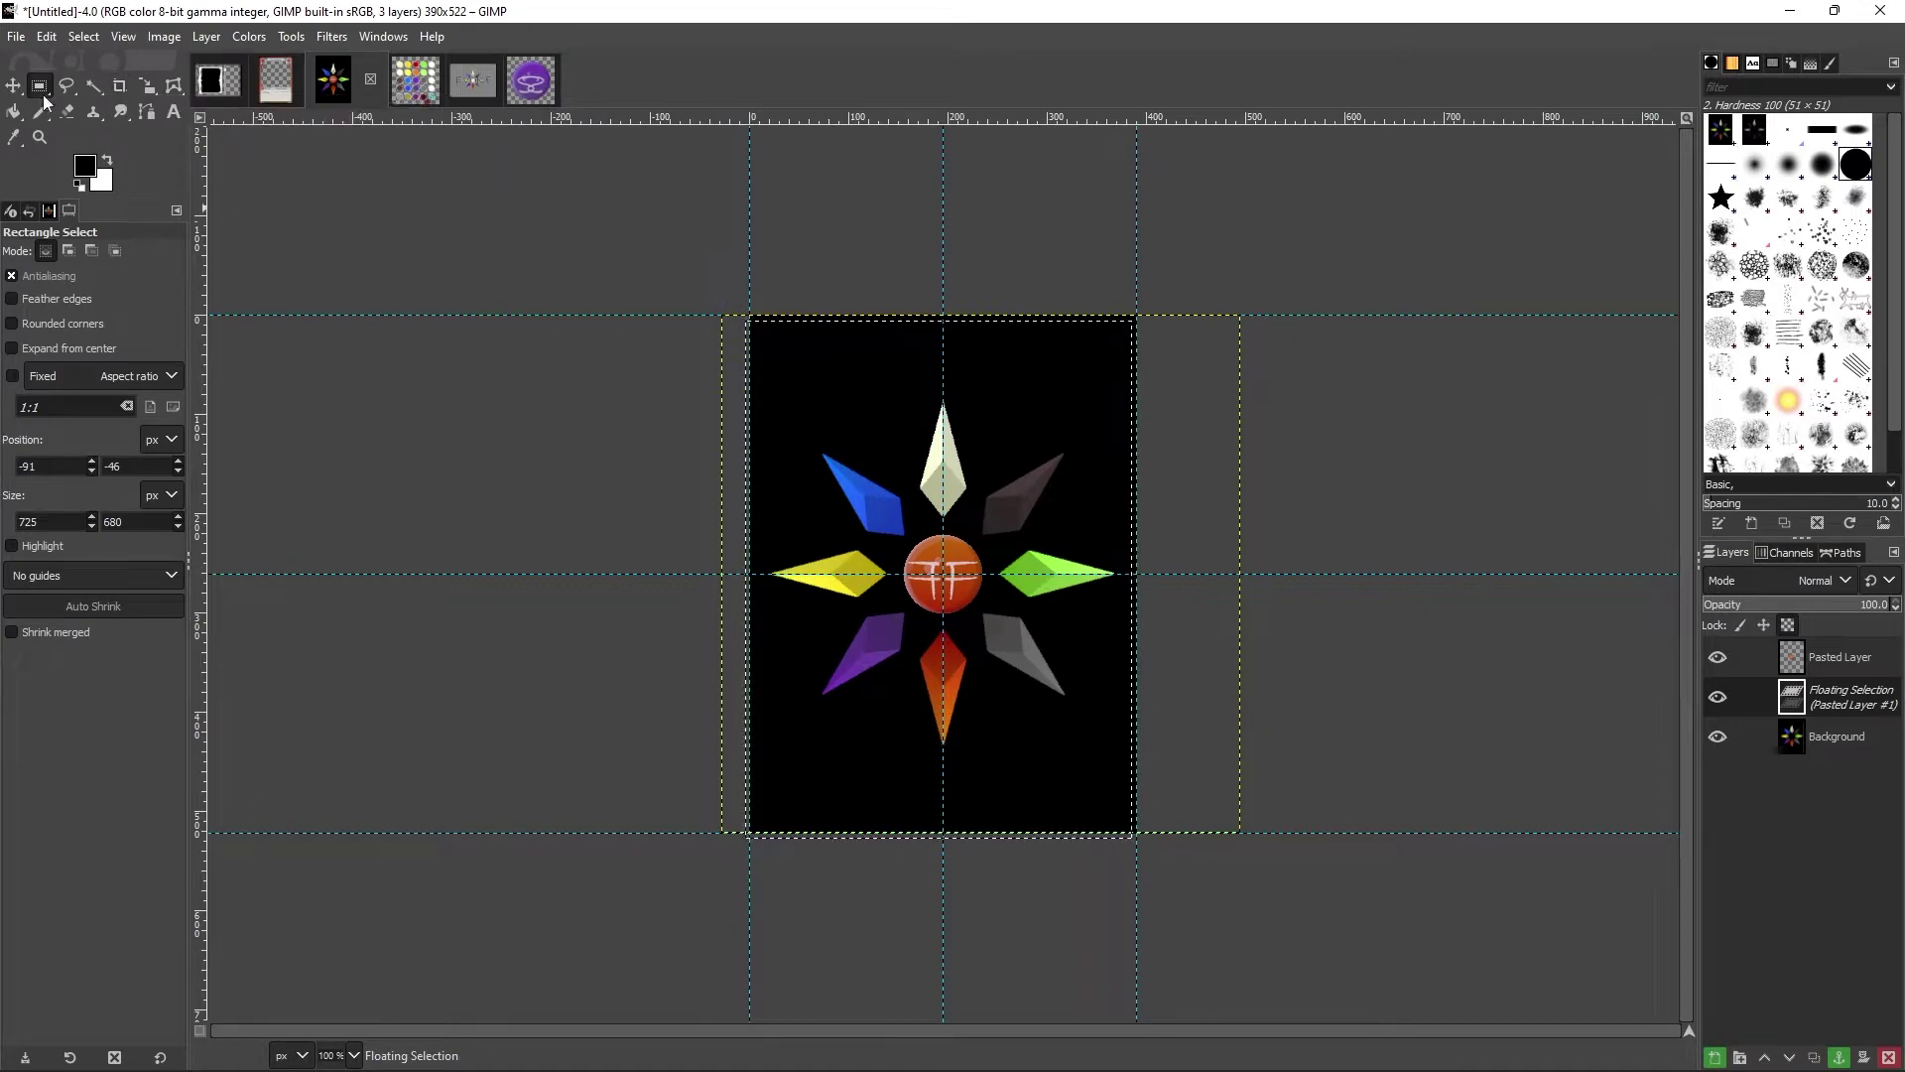
{"action": "left_click", "coordinate": [979, 506]}
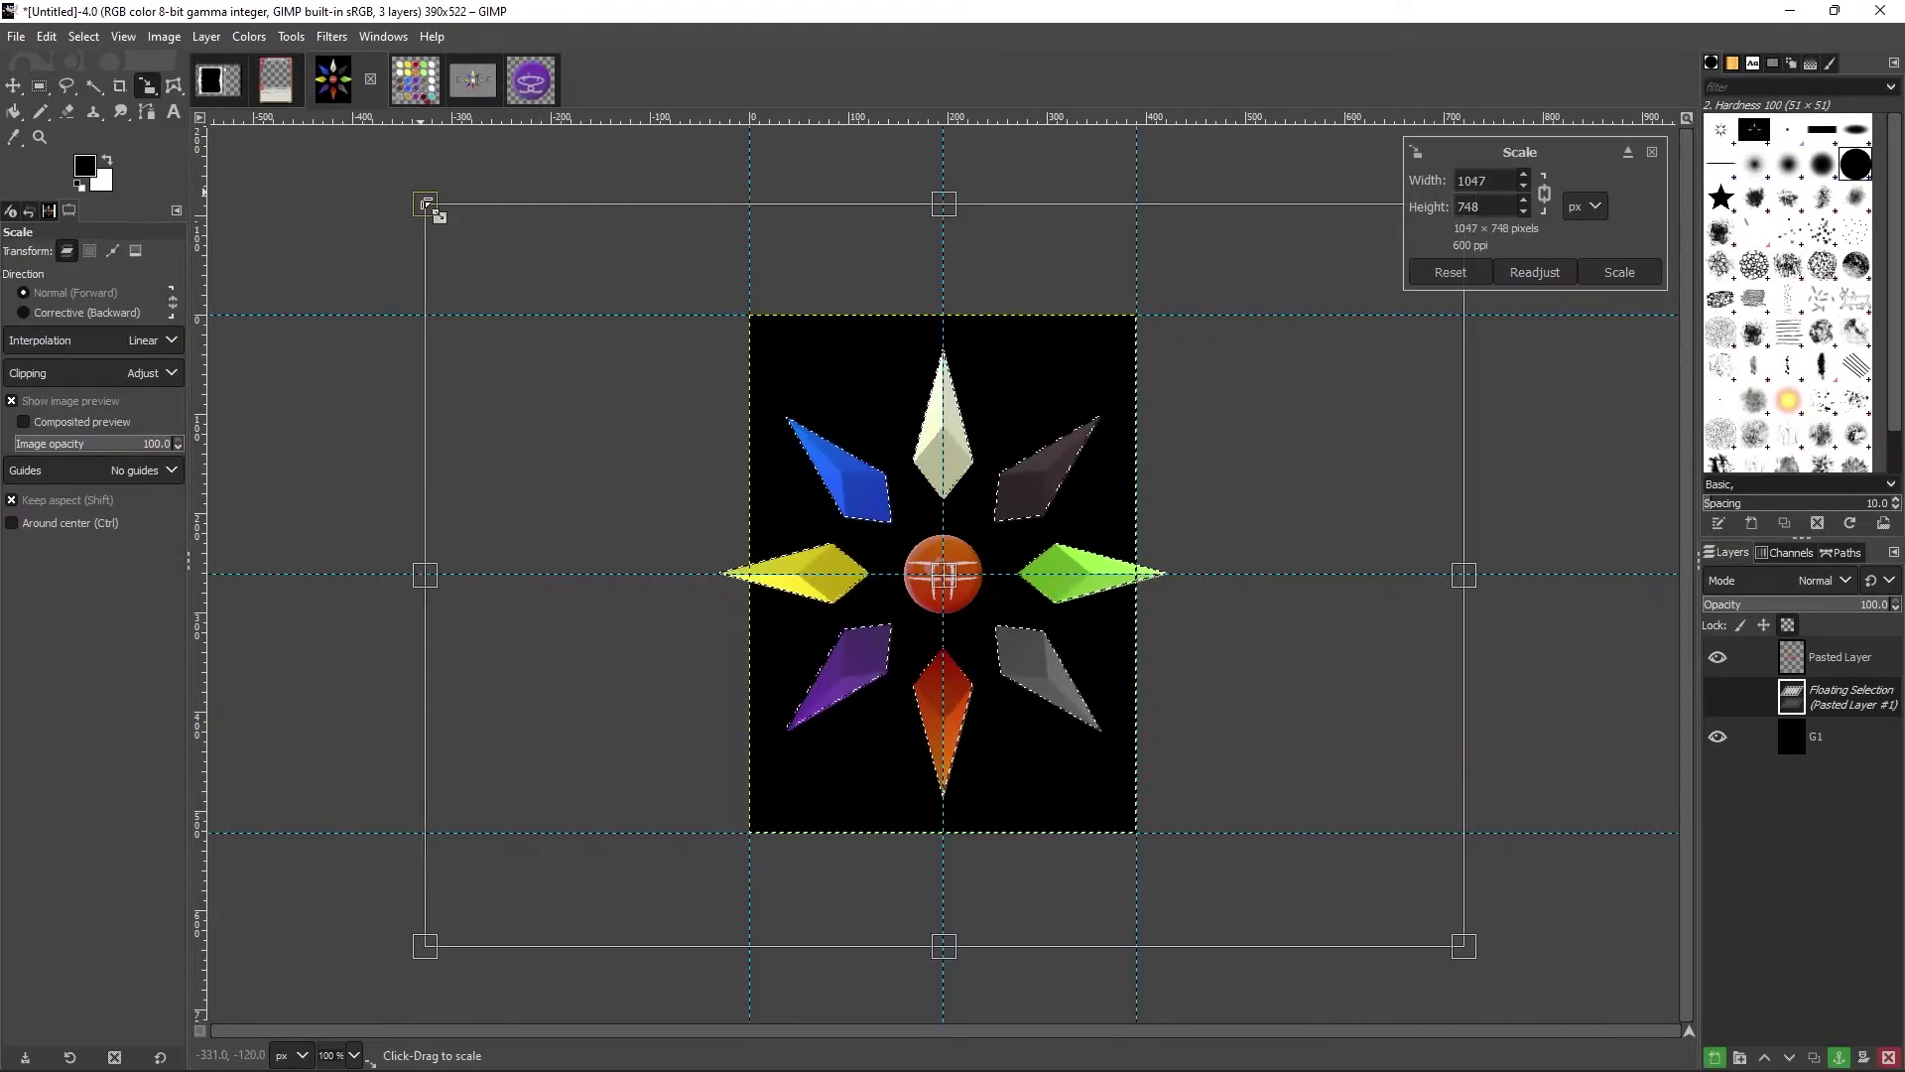
Step: Try scaling the full-size crystal ring down around the orb on the G1 layer
{"action": "left_click_drag", "start_coordinate": [1469, 199], "coordinate": [243, 171]}
{"action": "key", "text": "r"}
{"action": "left_click", "coordinate": [414, 198]}
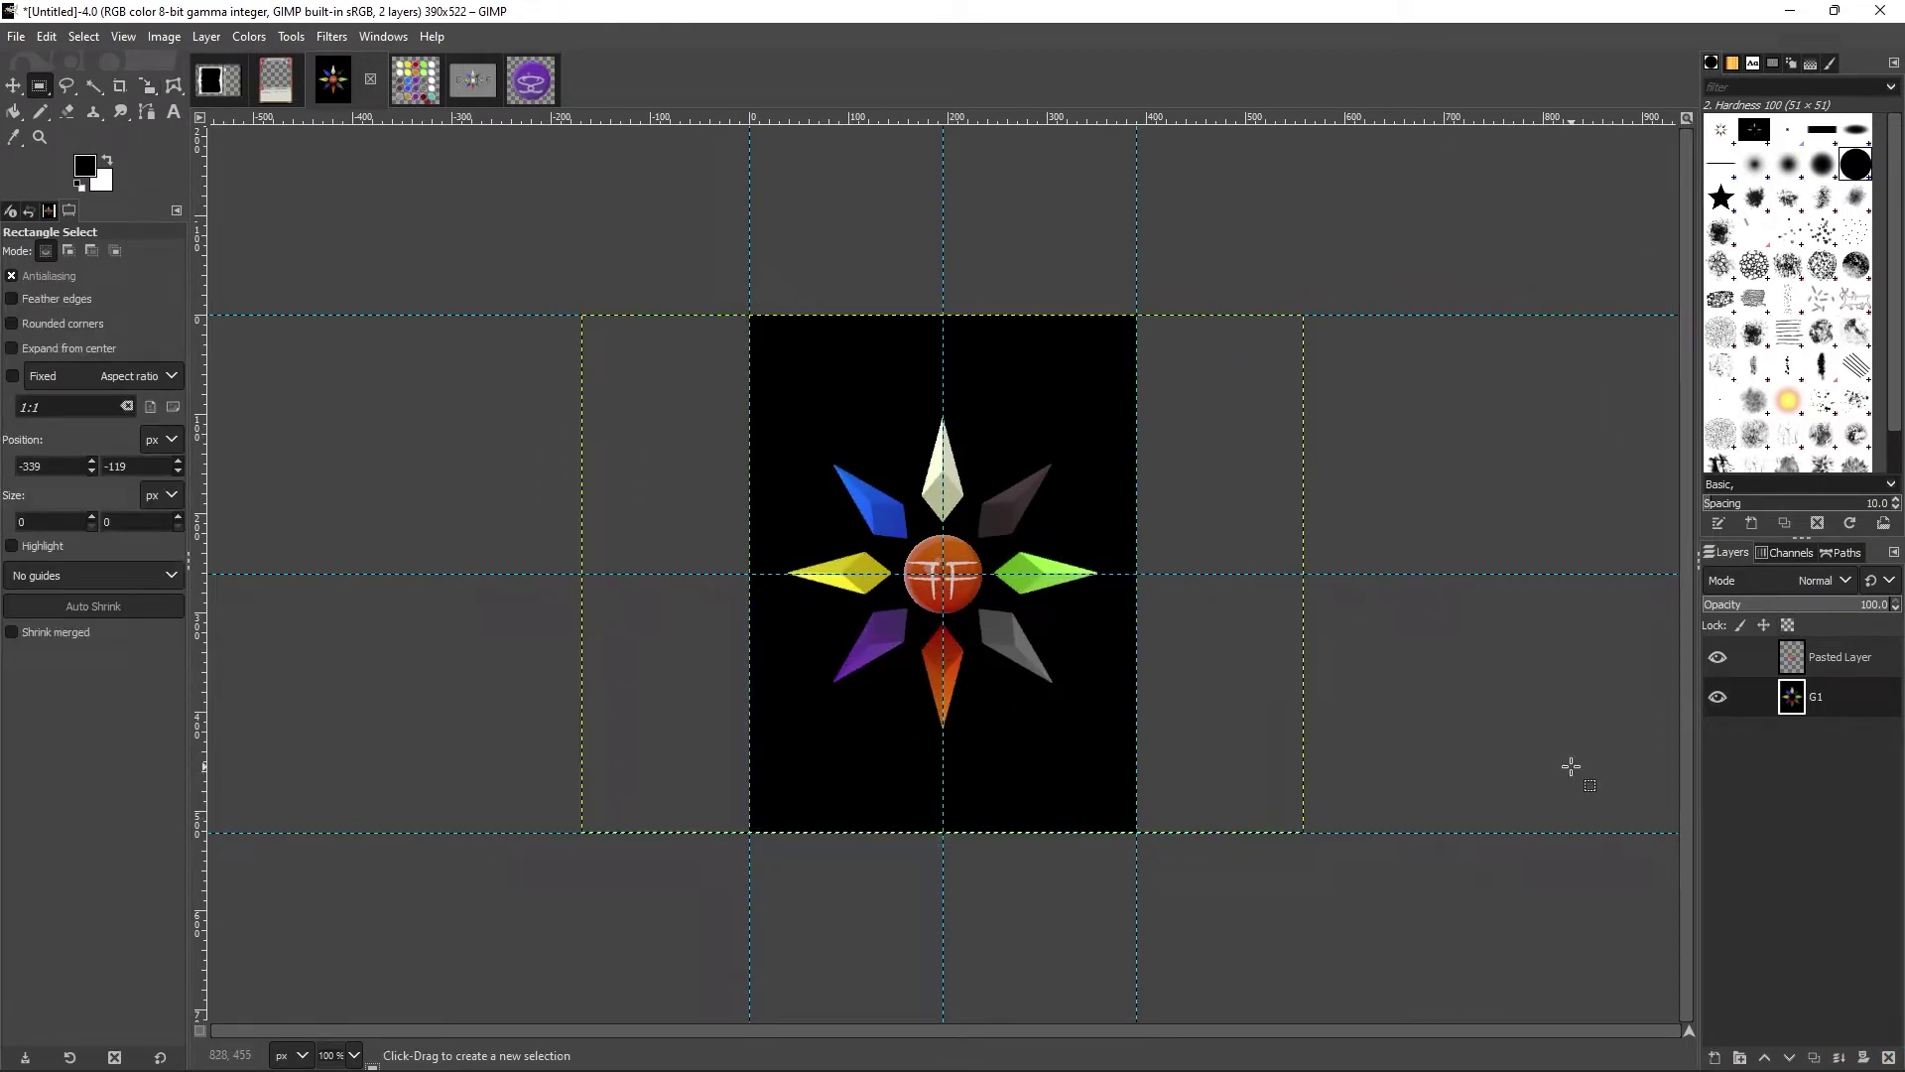
Step: Scale the crystal ring on its own layer to about 865 × 618 px, centred around the orb
{"action": "key", "text": "shift+s"}
{"action": "left_click", "coordinate": [545, 877]}
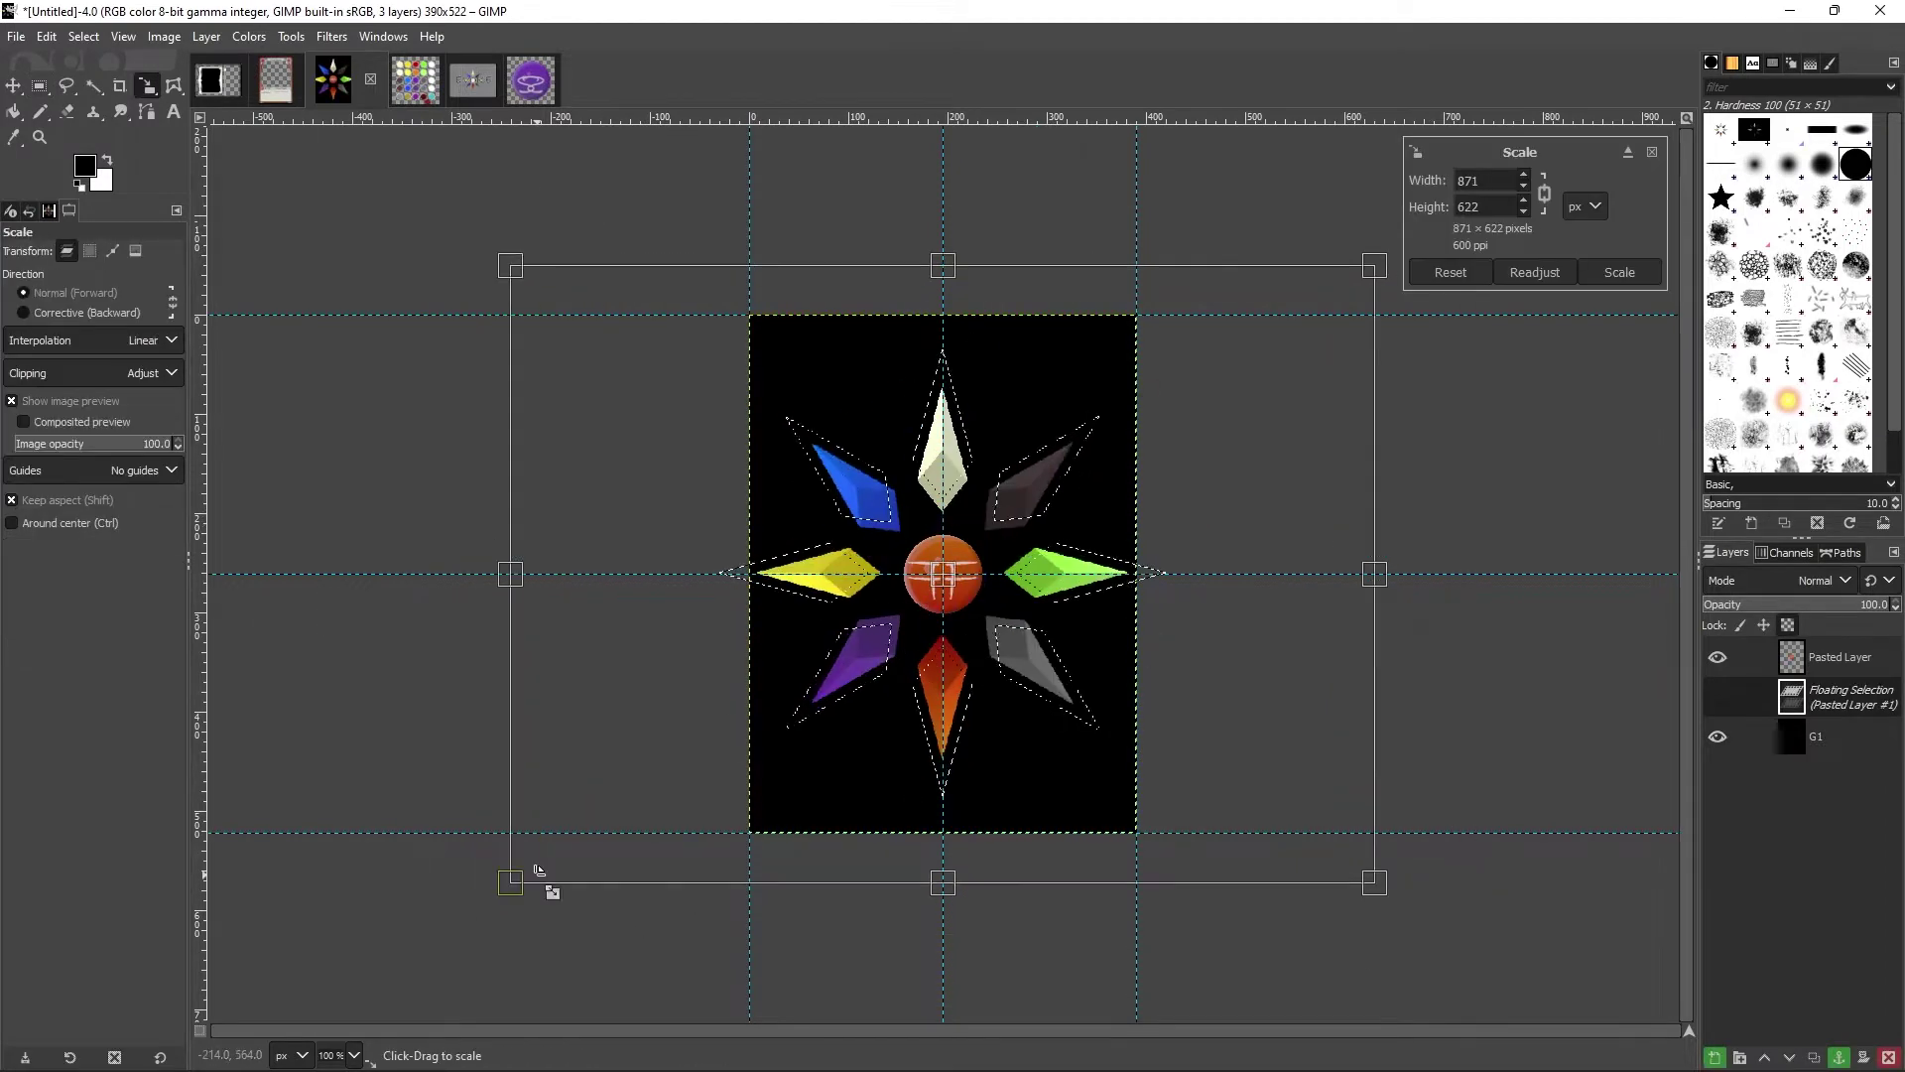
{"action": "mouse_move", "coordinate": [542, 287]}
{"action": "left_mouse_down"}
{"action": "mouse_move", "coordinate": [510, 285]}
{"action": "mouse_move", "coordinate": [517, 268]}
{"action": "left_mouse_up"}
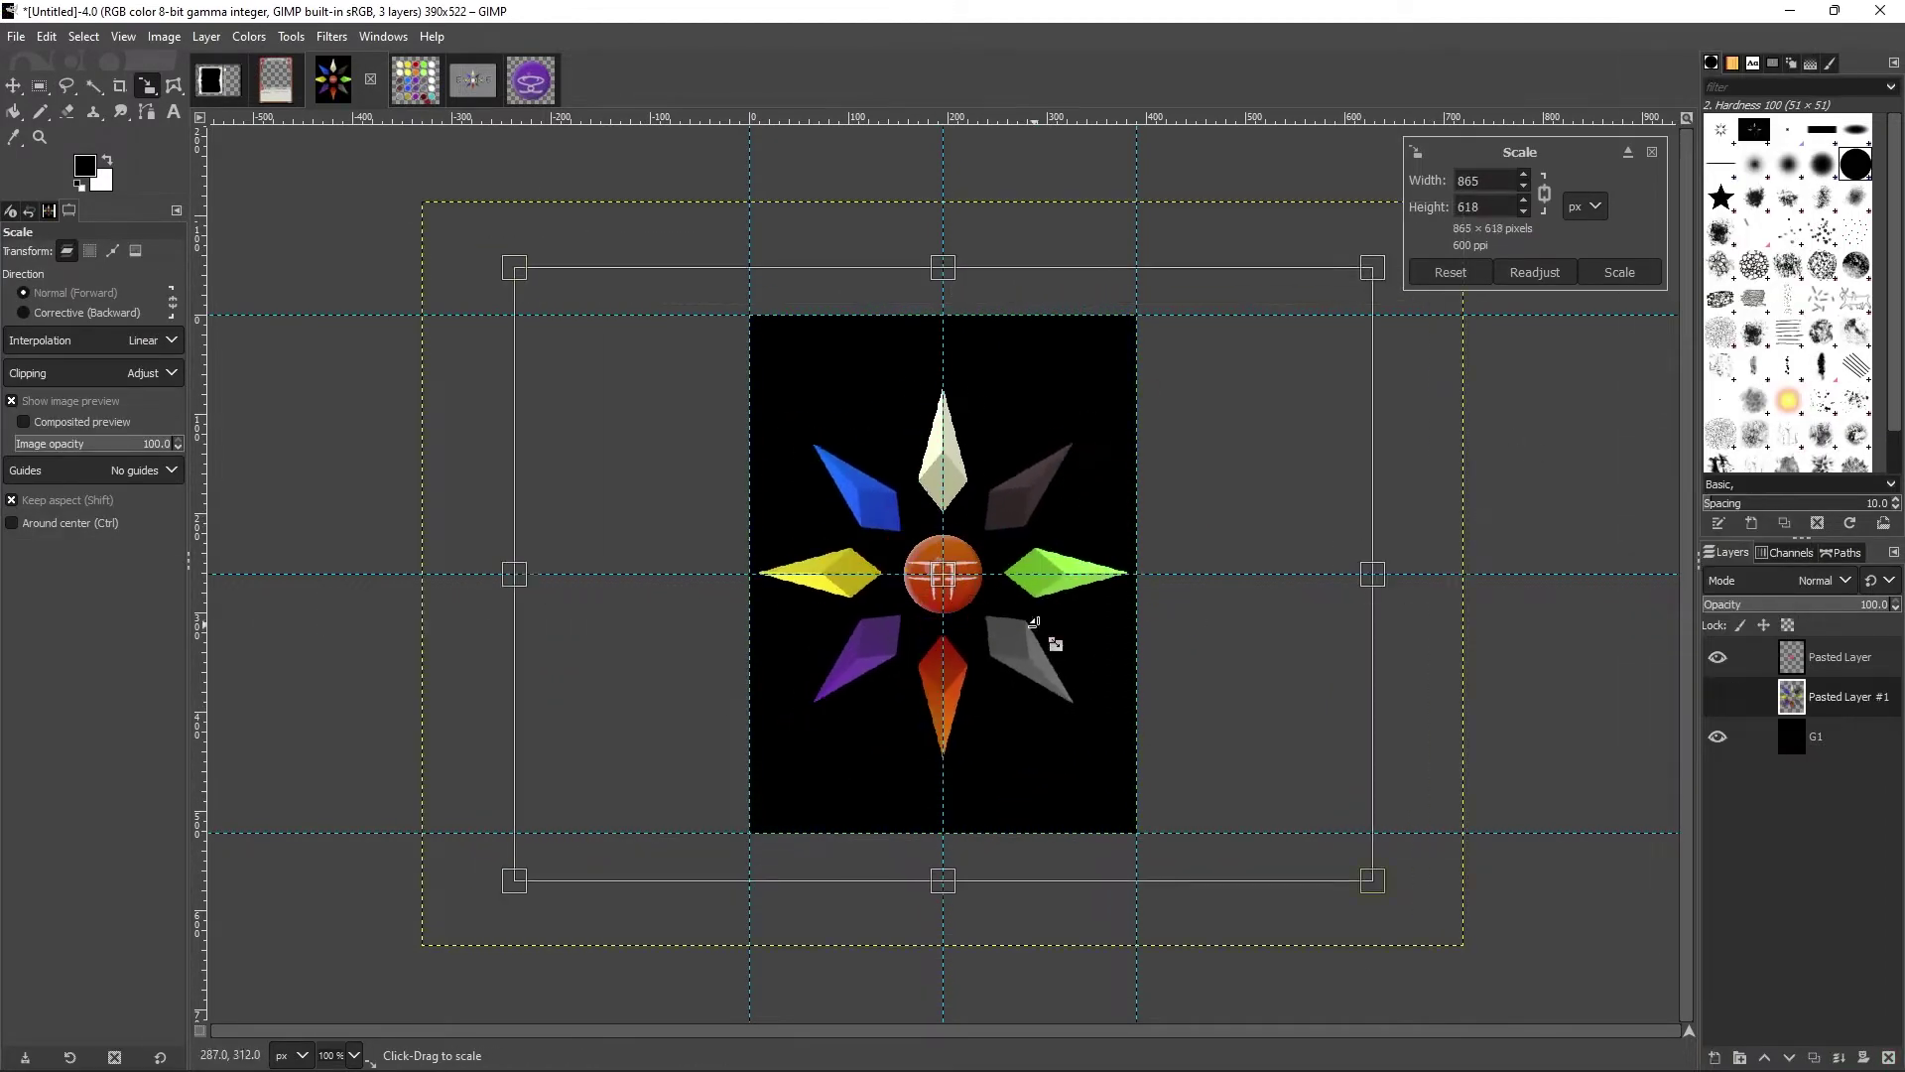
{"action": "key", "text": "r"}
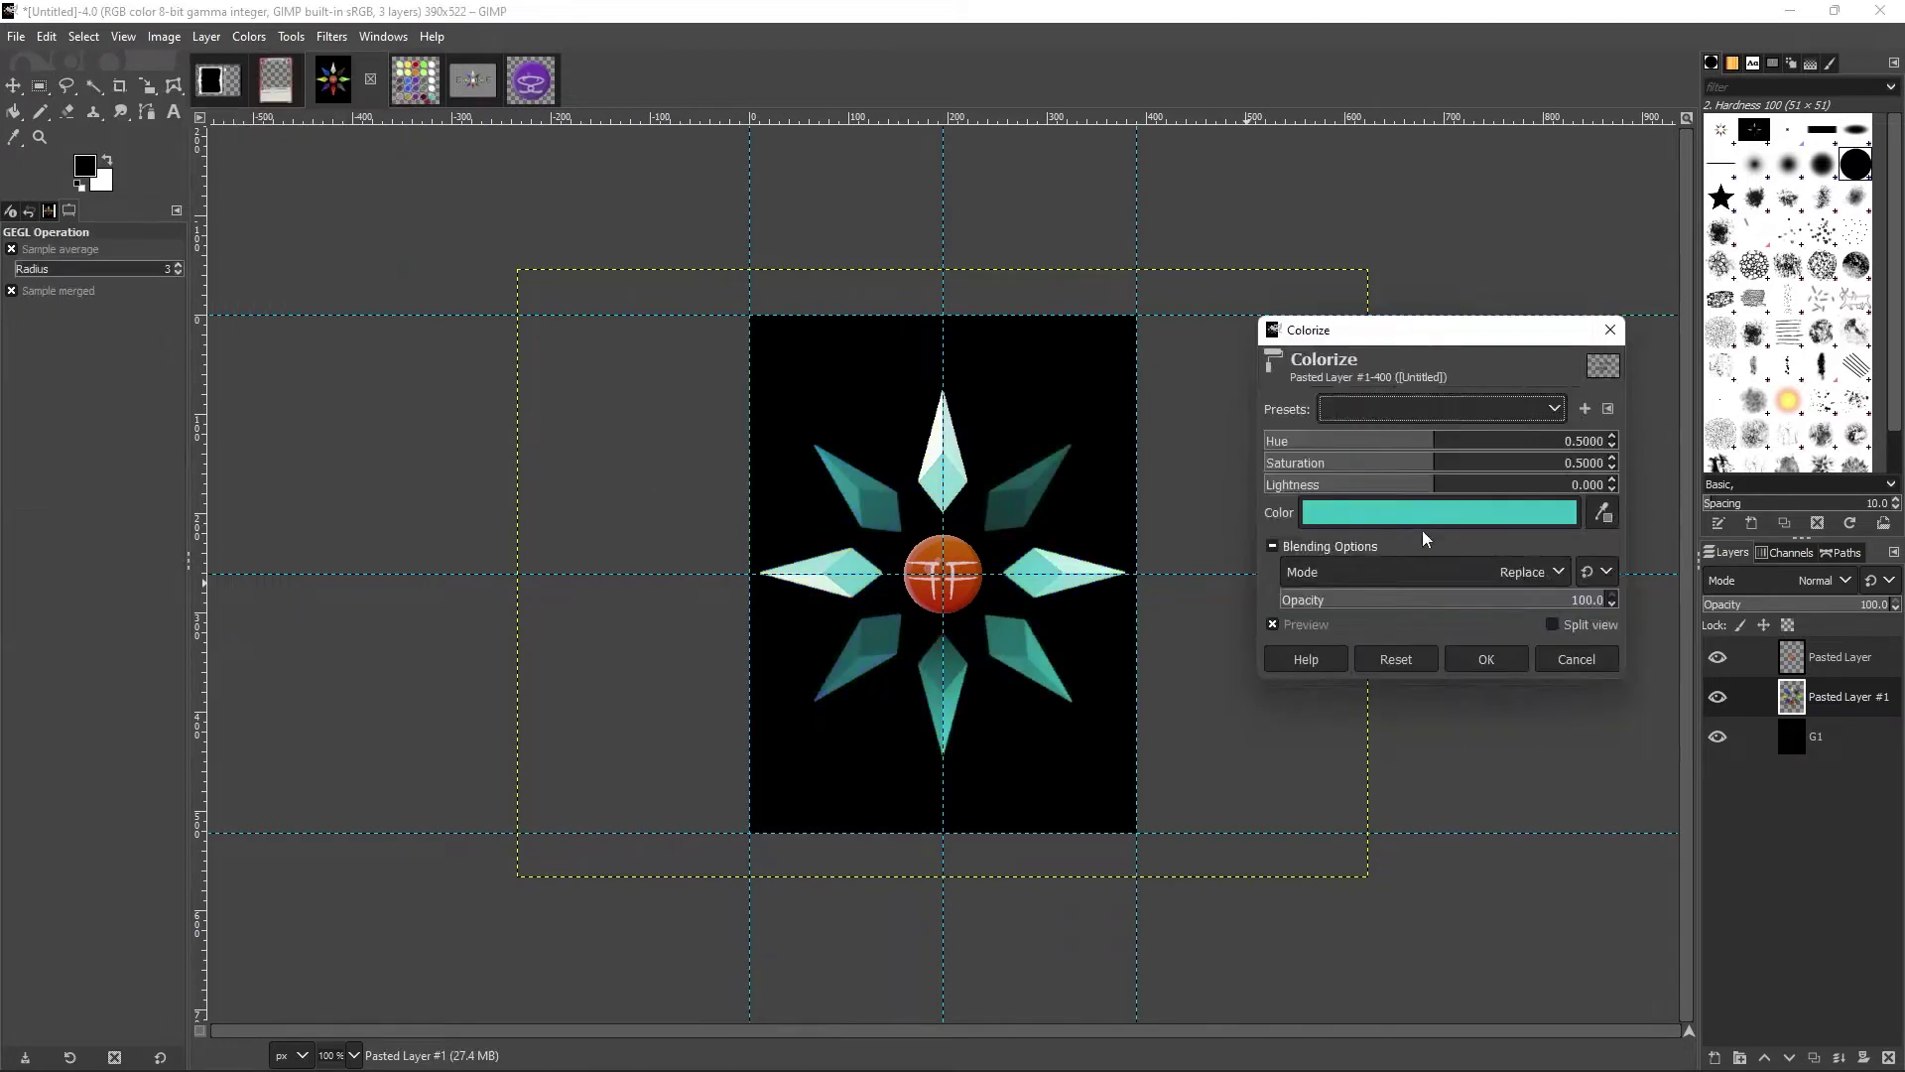
Step: Try recolouring the crystal layer with Colorize
{"action": "left_click", "coordinate": [1444, 502]}
{"action": "left_click_drag", "start_coordinate": [1429, 451], "coordinate": [1429, 611]}
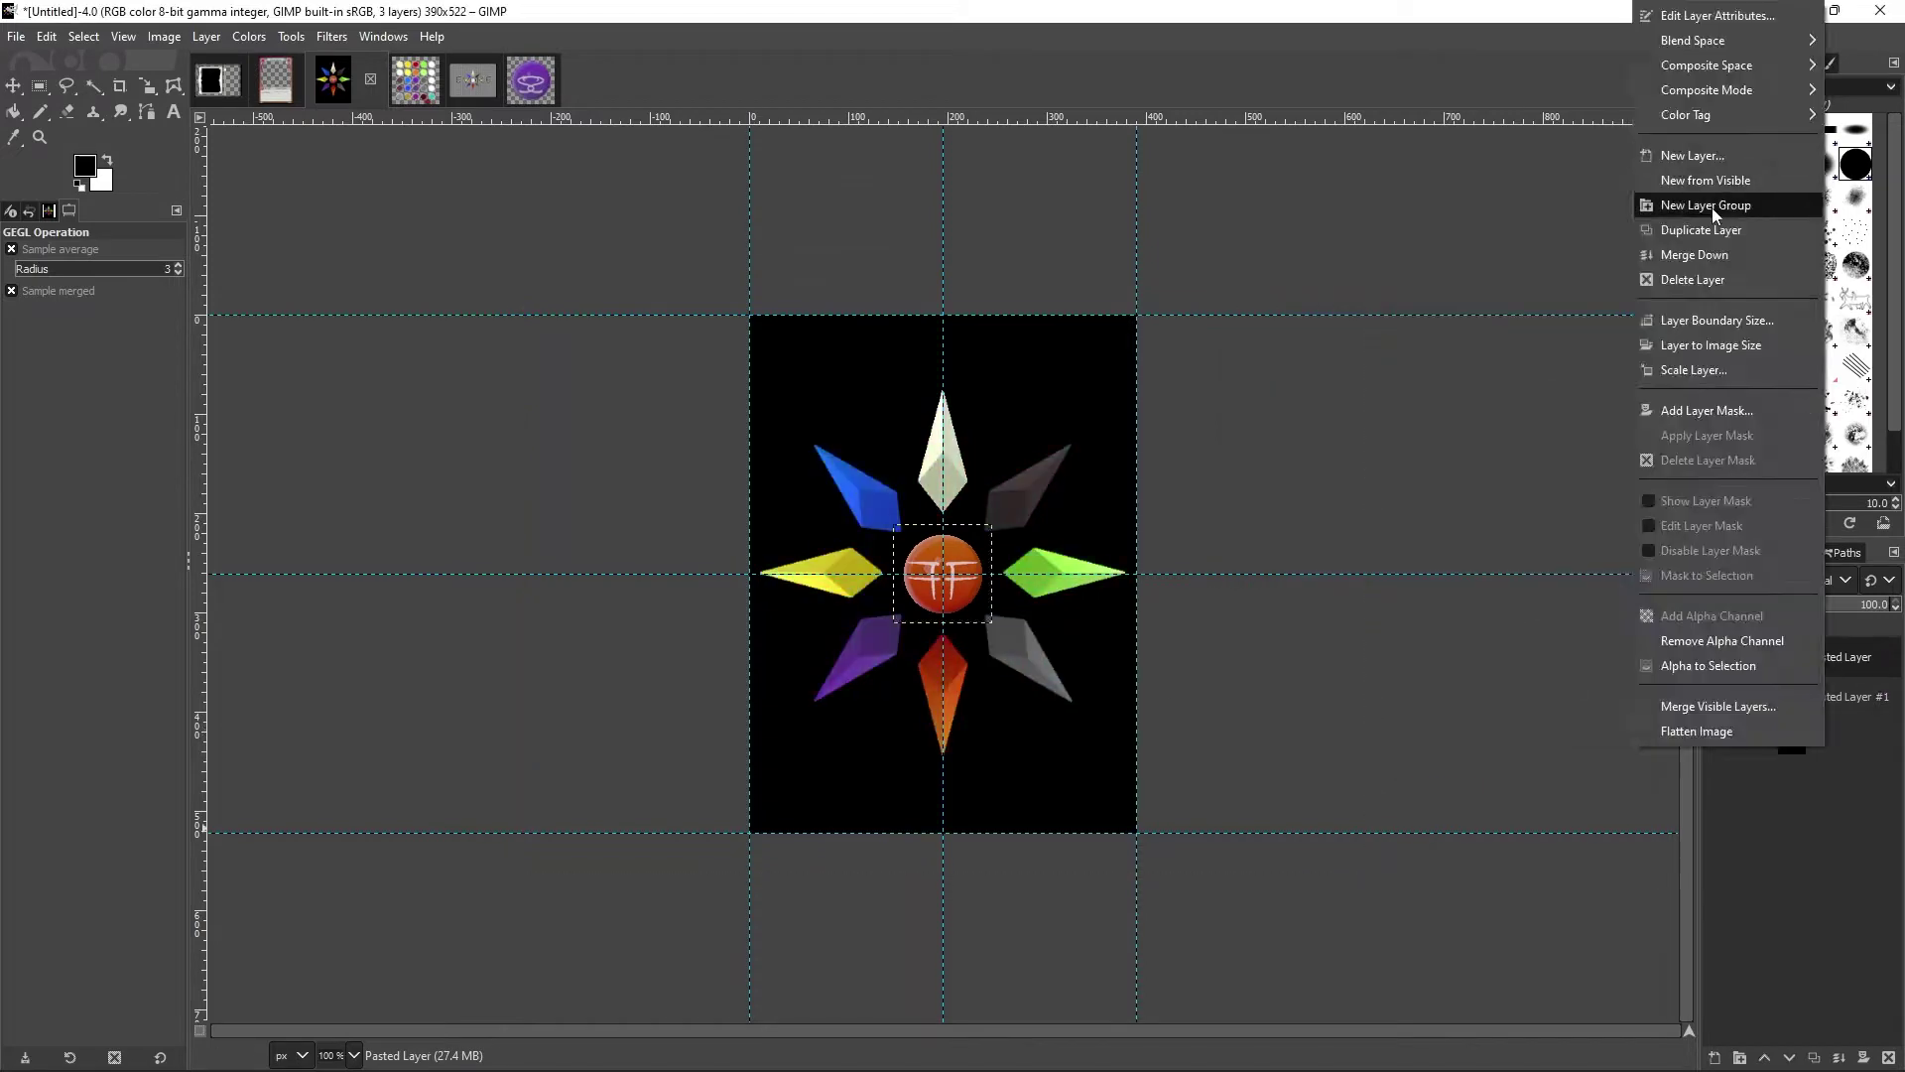
Step: Place the orb layer and the crystal layer in two separate layer groups
{"action": "left_click", "coordinate": [1713, 211]}
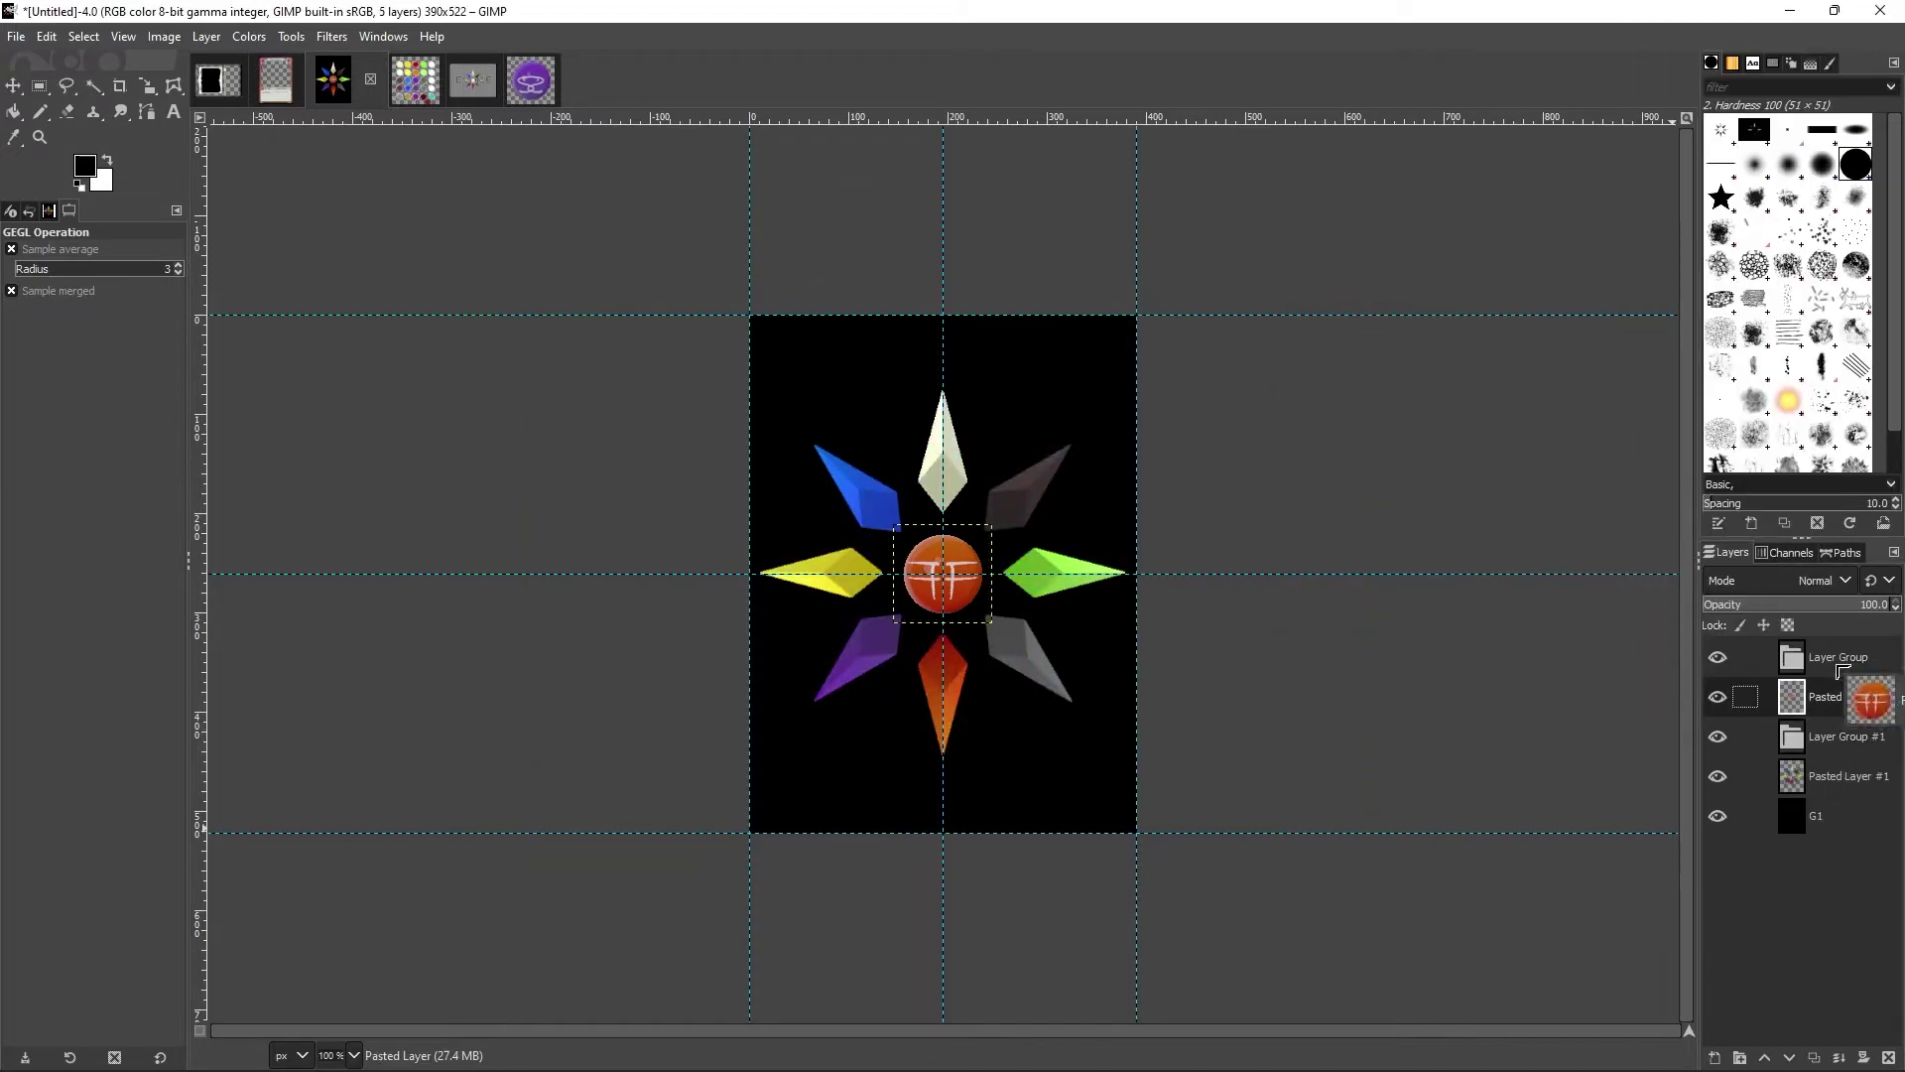
{"action": "left_click", "coordinate": [1739, 1057]}
Step: Add a new layer above the black G1 layer and fill it with a vertical gold Custom gradient
{"action": "right_click", "coordinate": [1809, 806]}
{"action": "key", "text": "g"}
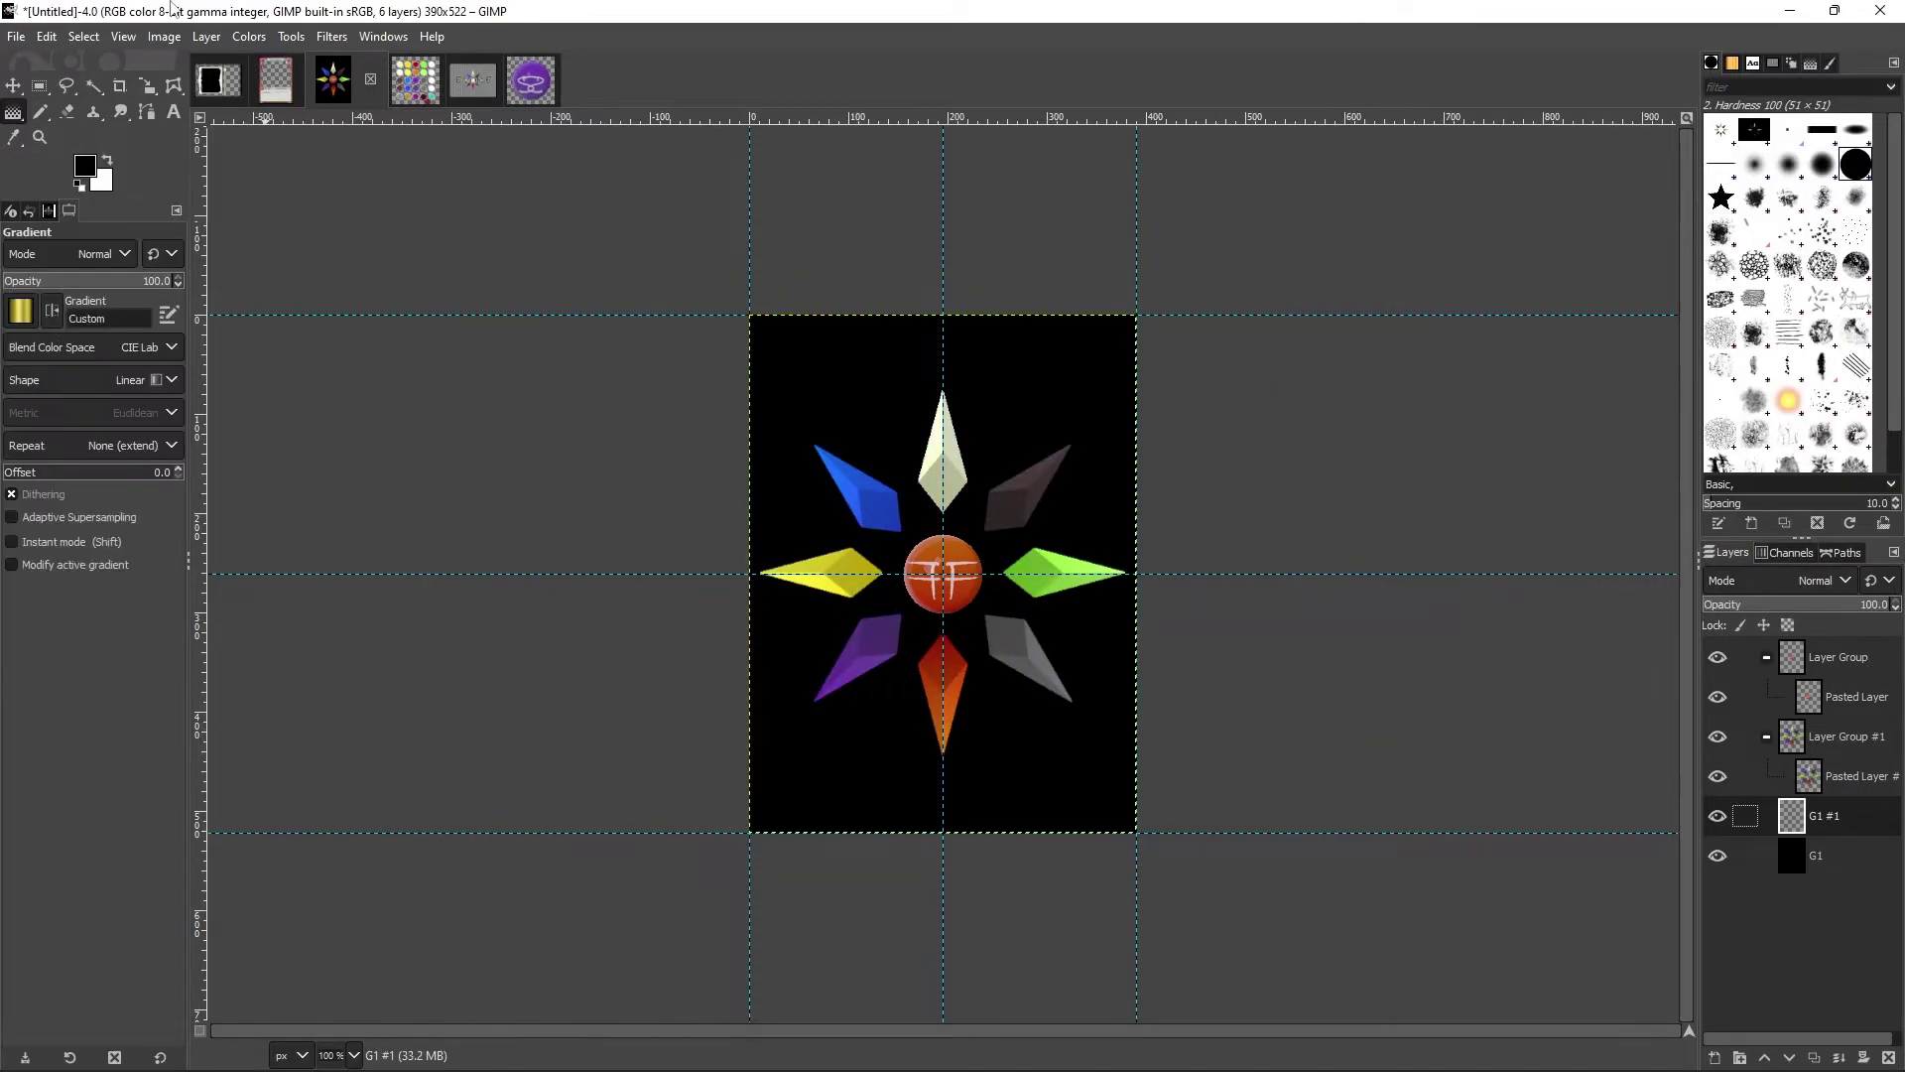
{"action": "left_click_drag", "start_coordinate": [943, 261], "coordinate": [943, 963]}
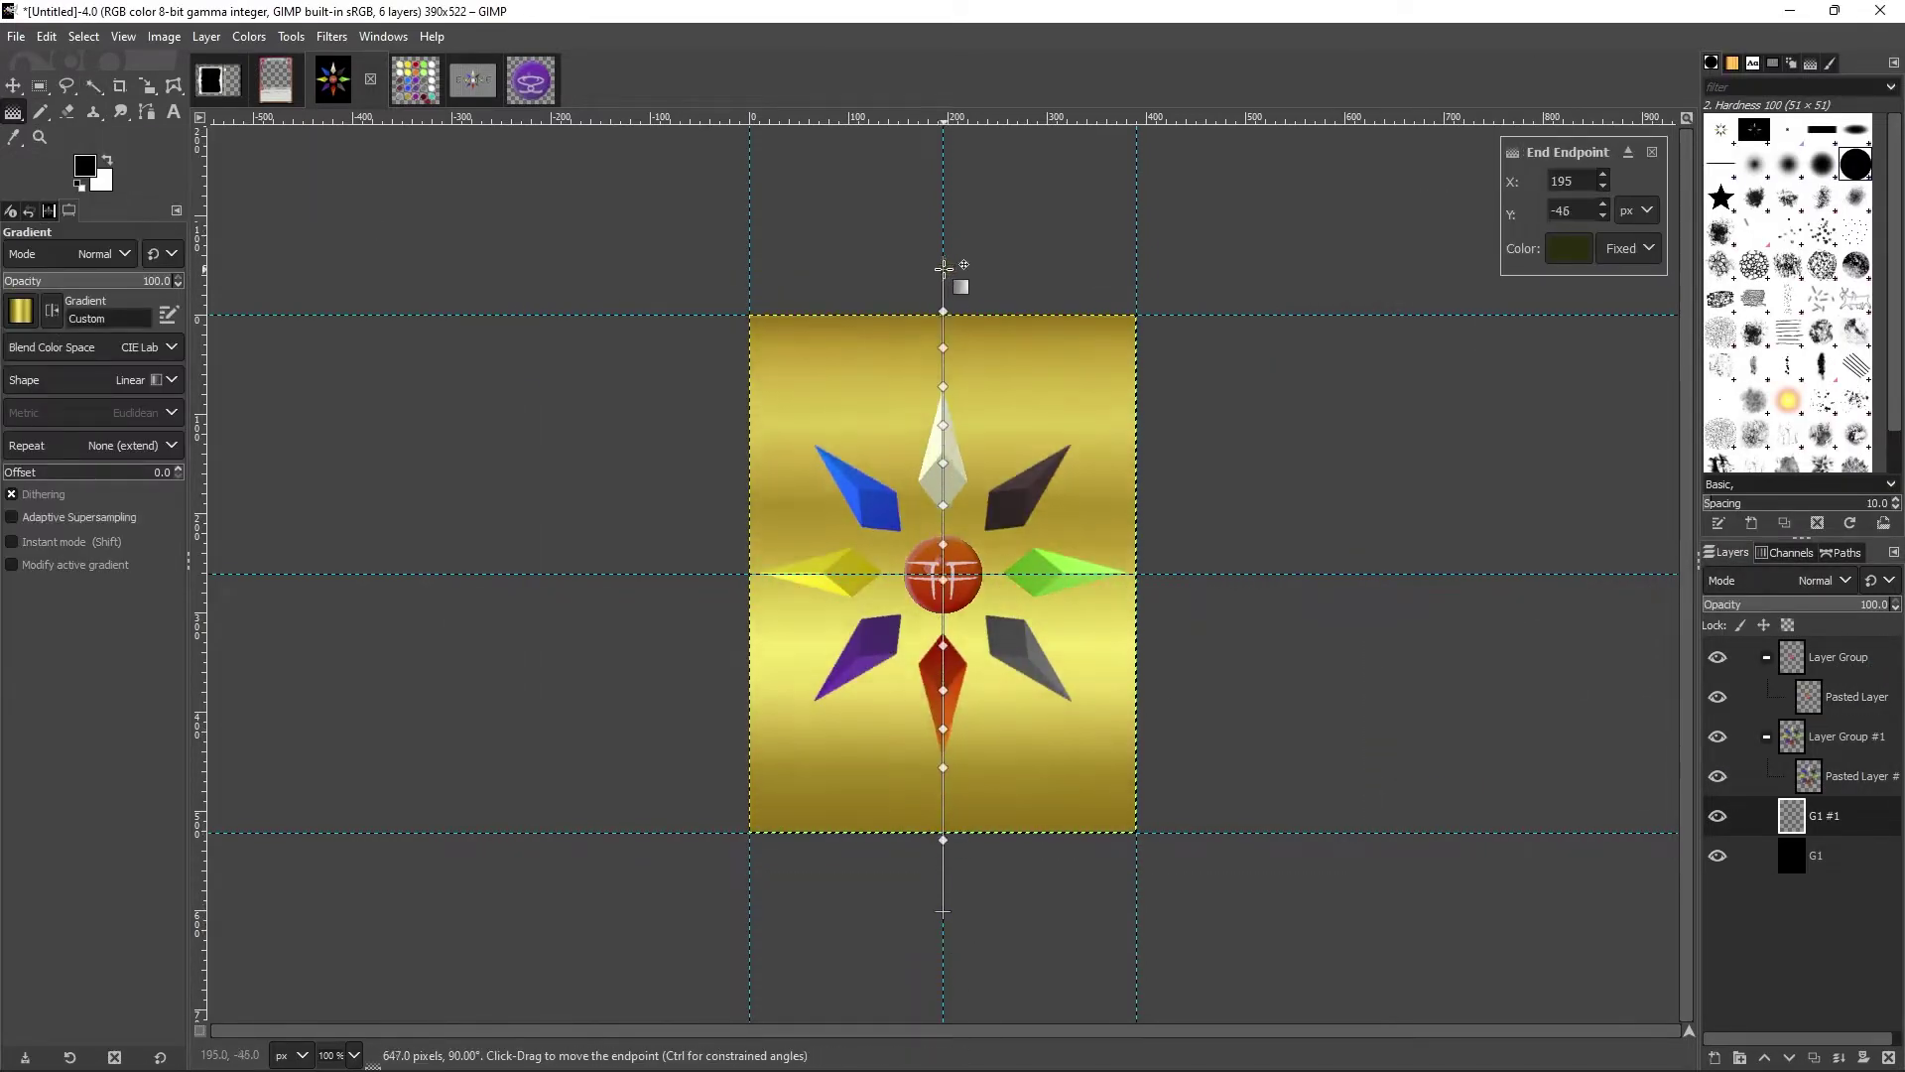
Step: Choose the Bristles 02 brush and smudge the gold gradient into vertical streaks
{"action": "key", "text": "n"}
{"action": "left_click", "coordinate": [1821, 231]}
{"action": "left_click_drag", "start_coordinate": [977, 338], "coordinate": [1034, 484]}
{"action": "key", "text": "ctrl+z"}
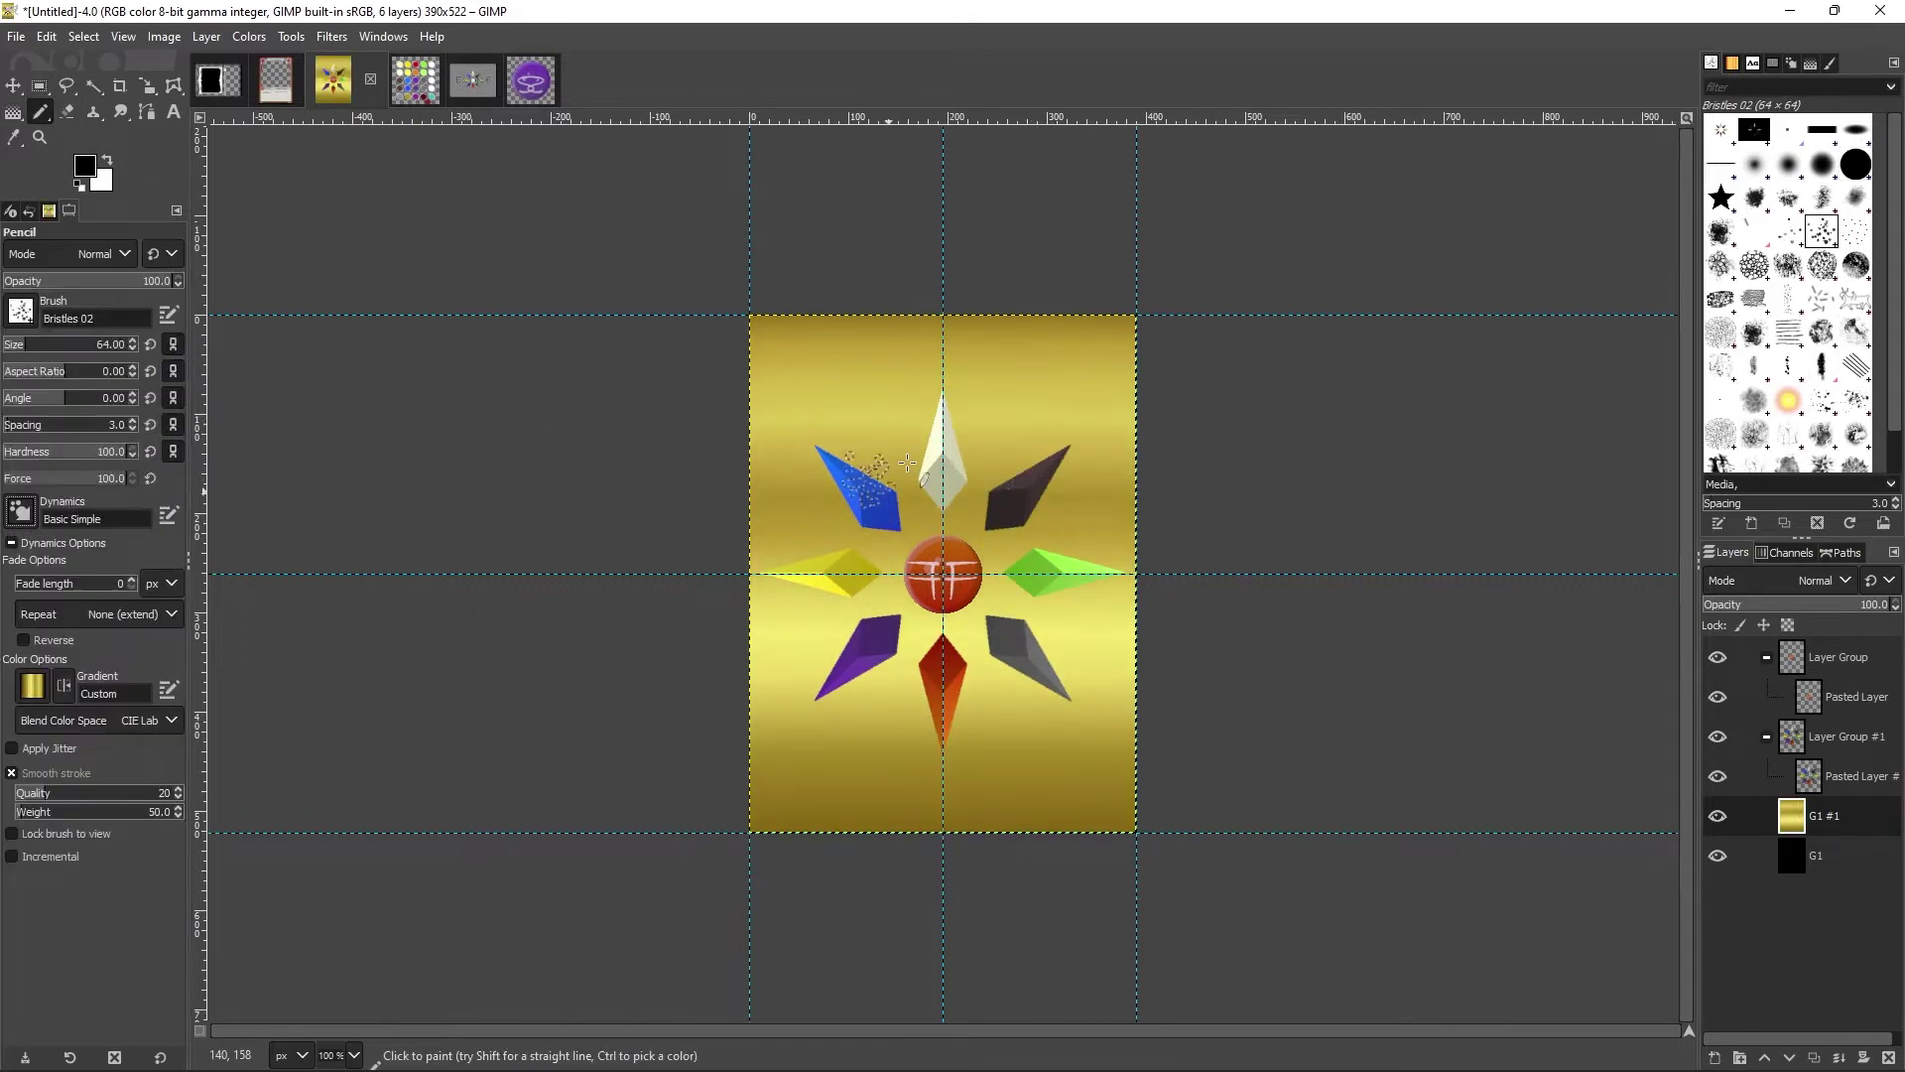
{"action": "key", "text": "ctrl+y"}
{"action": "key", "text": "ctrl+z"}
{"action": "key", "text": "s"}
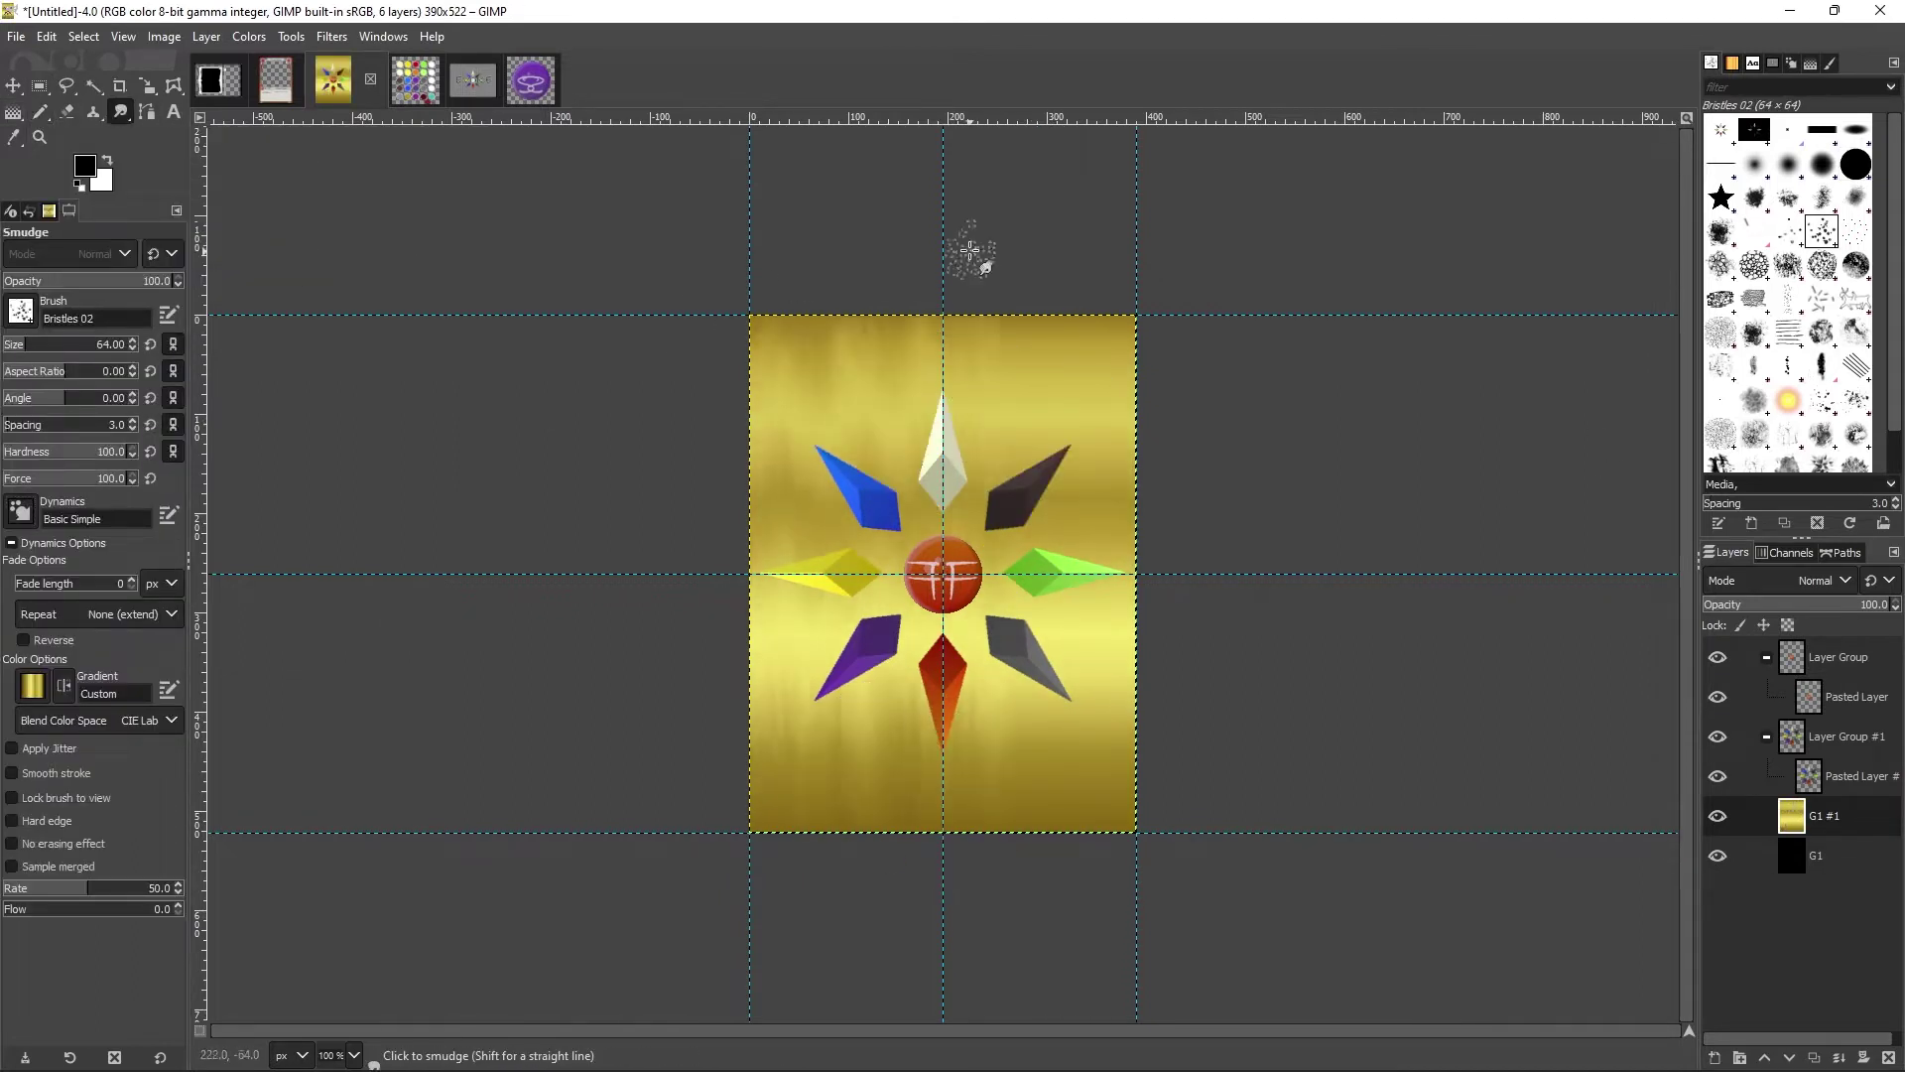
{"action": "left_click", "coordinate": [248, 35]}
{"action": "left_click", "coordinate": [1608, 366]}
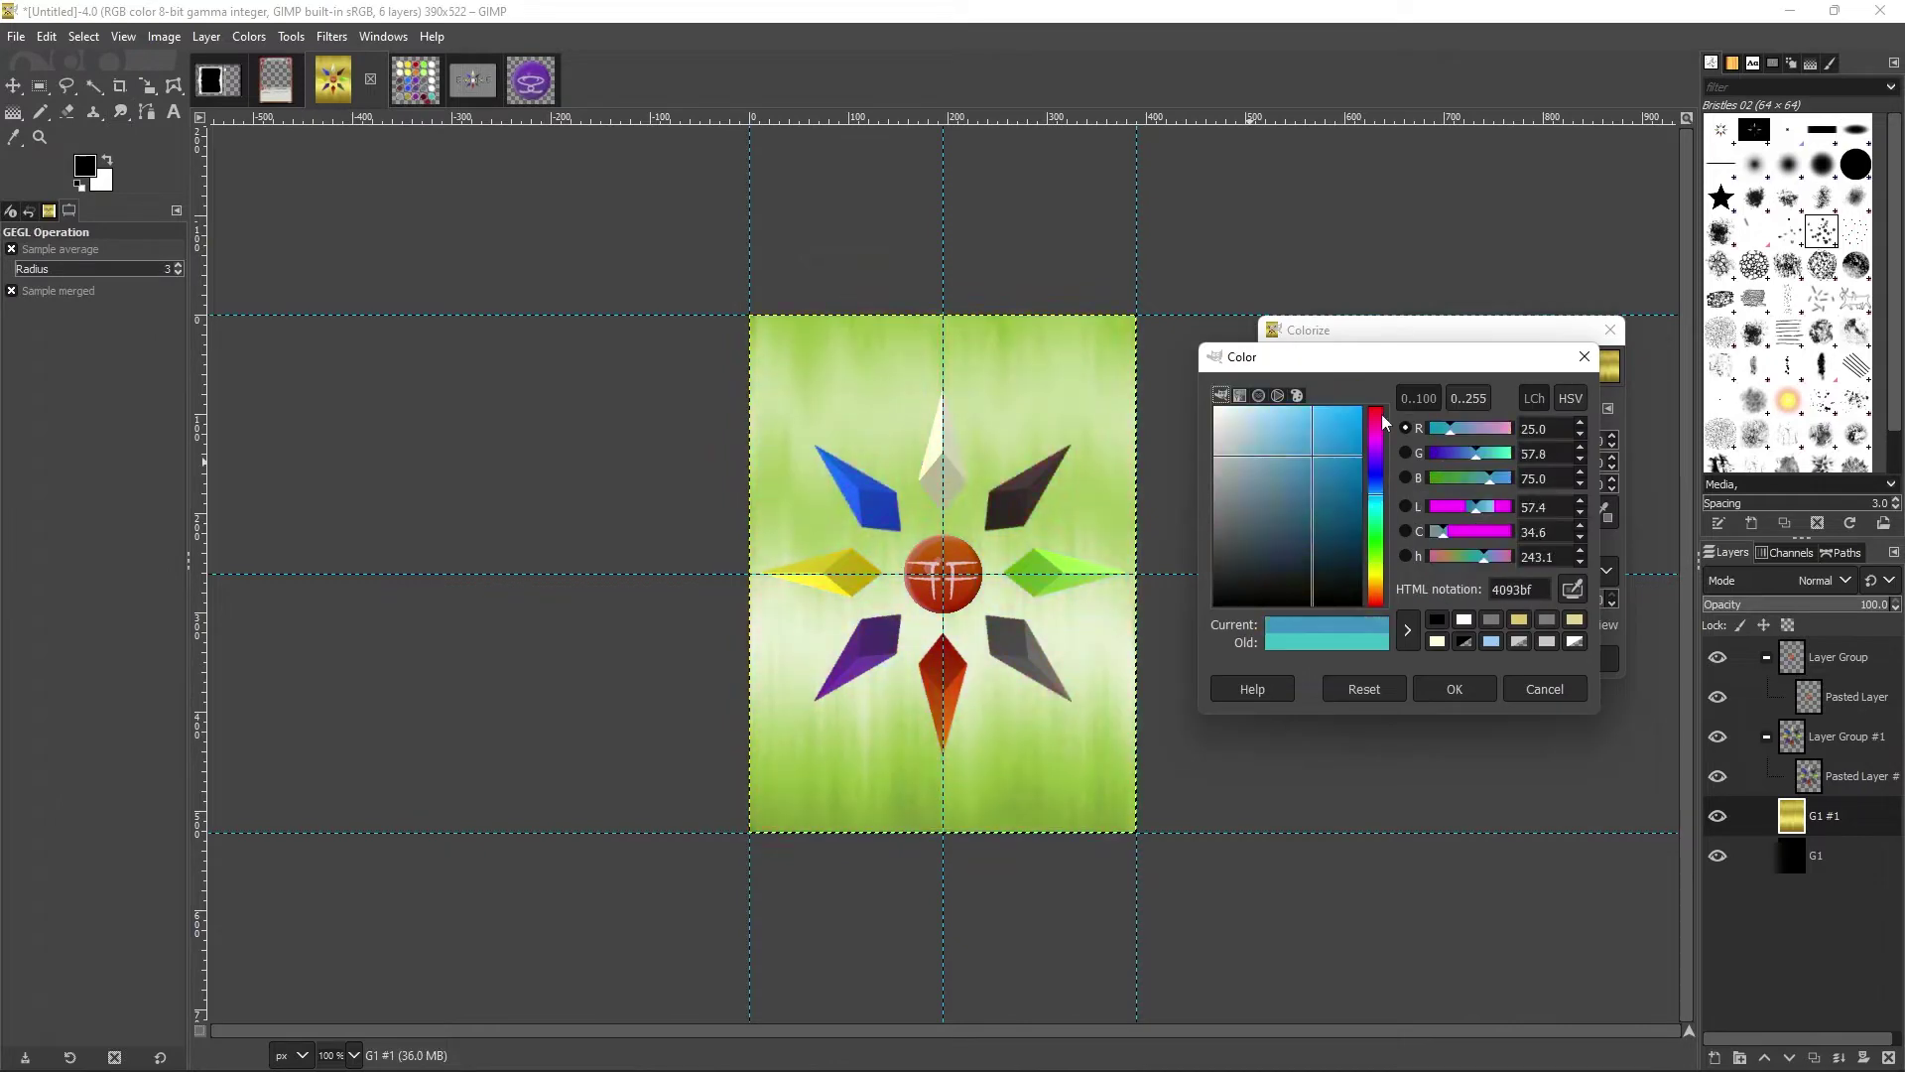
{"action": "left_click_drag", "start_coordinate": [1290, 477], "coordinate": [1231, 587]}
{"action": "left_click", "coordinate": [1441, 700]}
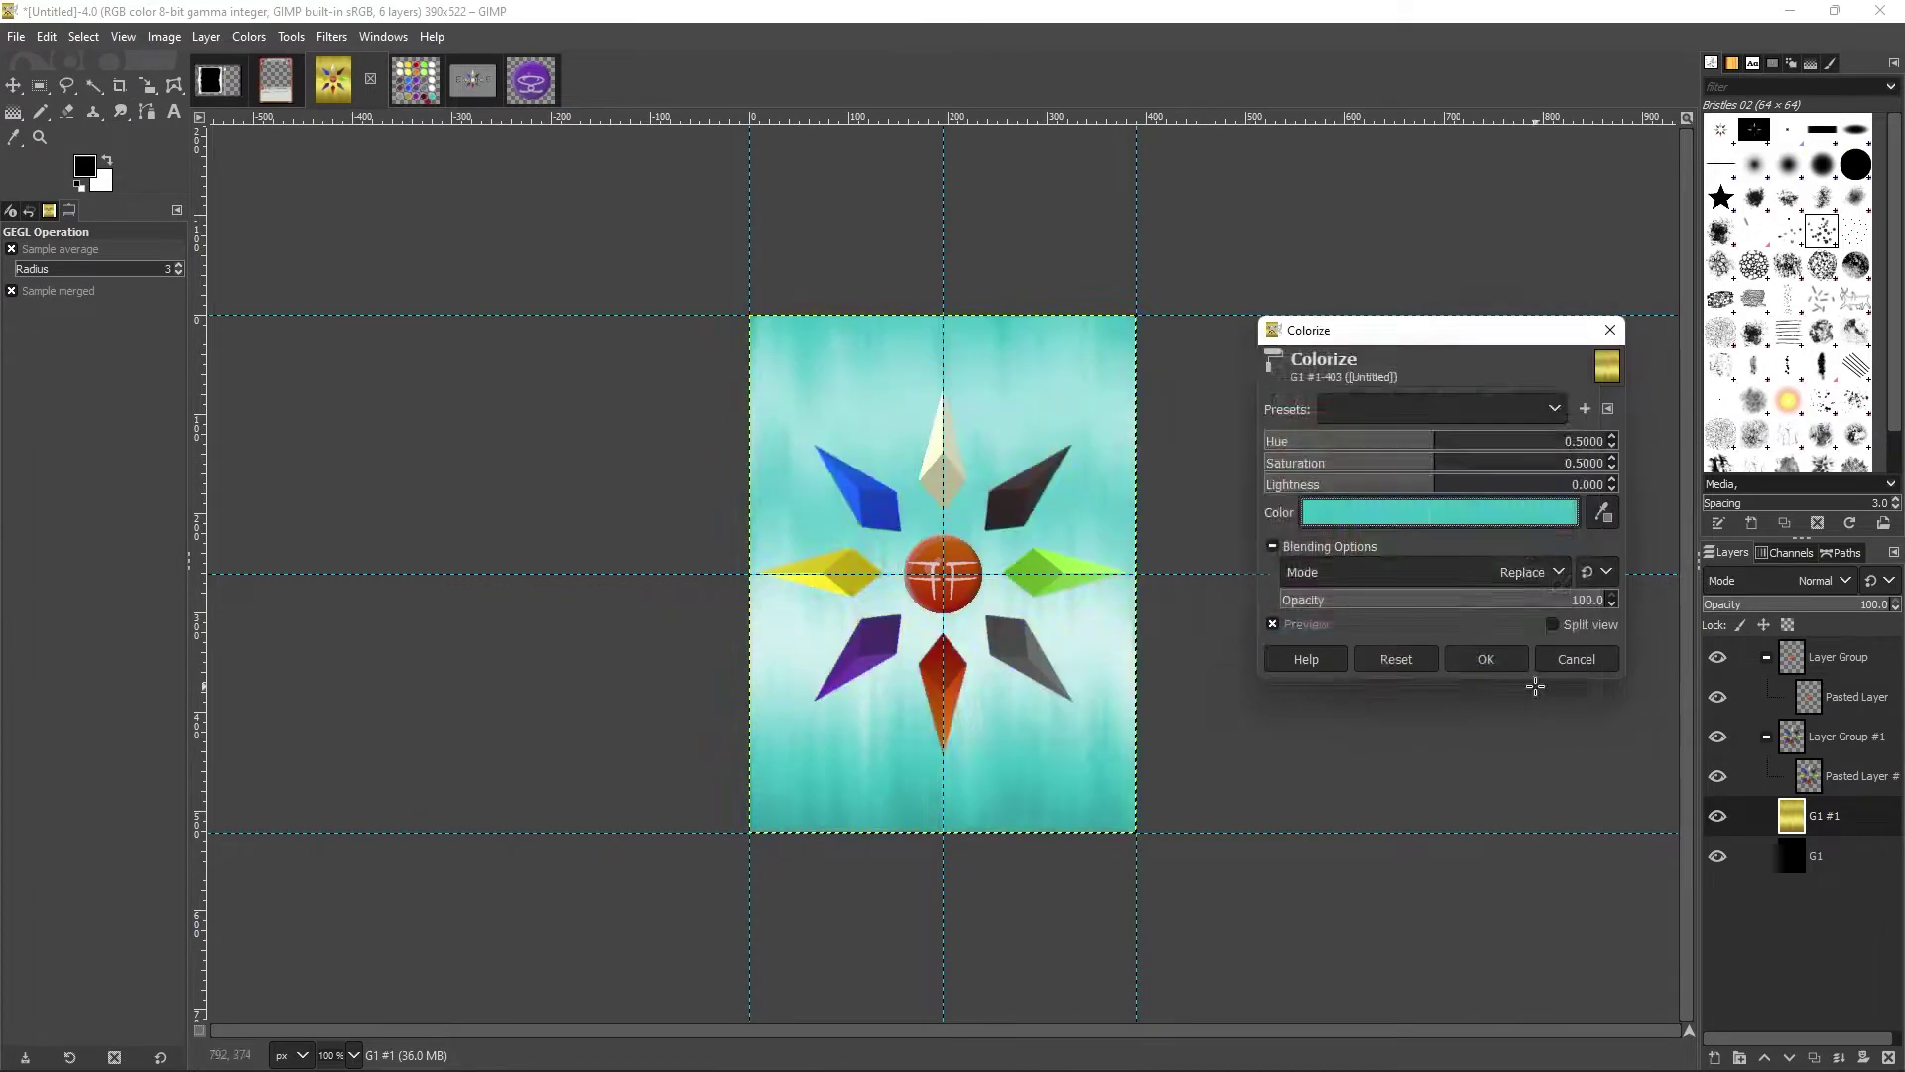
{"action": "left_click", "coordinate": [1574, 659]}
Step: Enlarge the canvas to 125.13% width and 125.10% height (488 × 653 px) with the artwork centred
{"action": "key", "text": "BackSpace"}
{"action": "type", "text": "5"}
{"action": "key", "text": "Tab"}
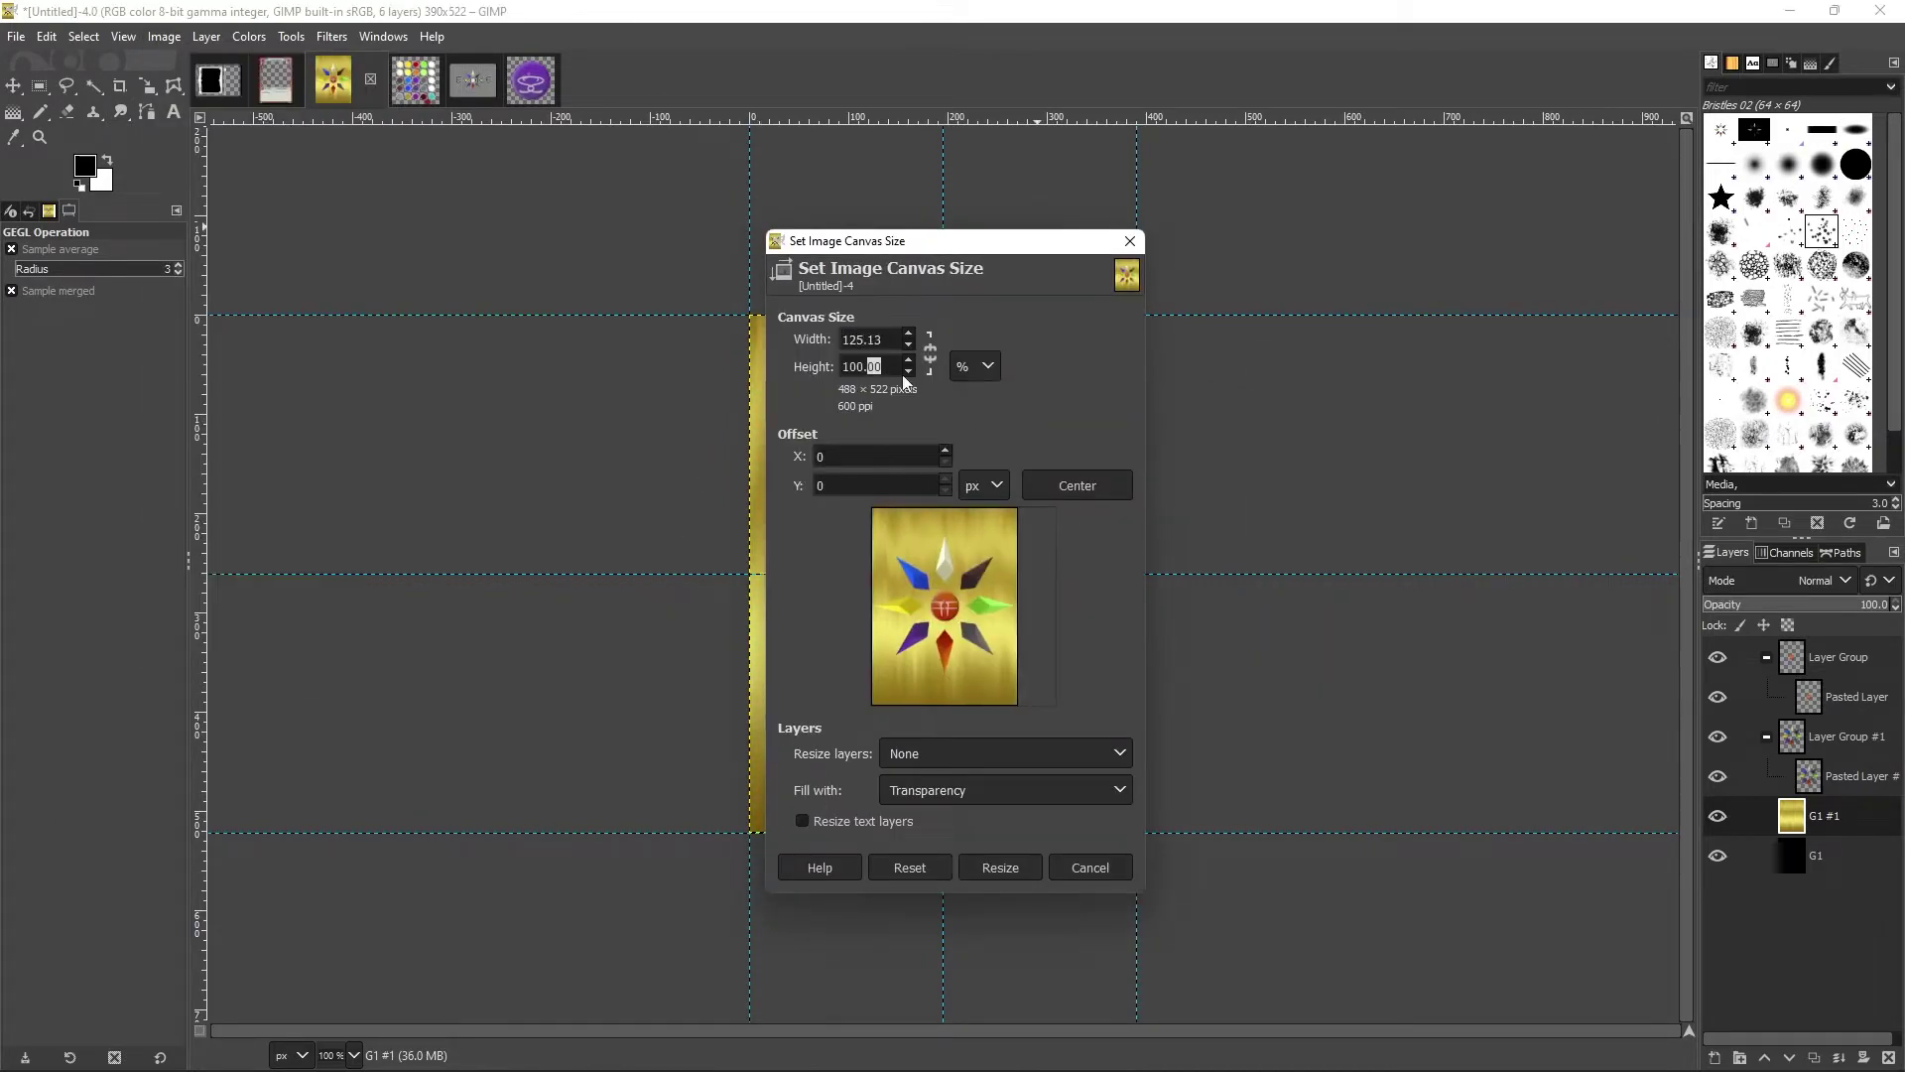
{"action": "type", "text": "125.10"}
{"action": "left_click", "coordinate": [1000, 868]}
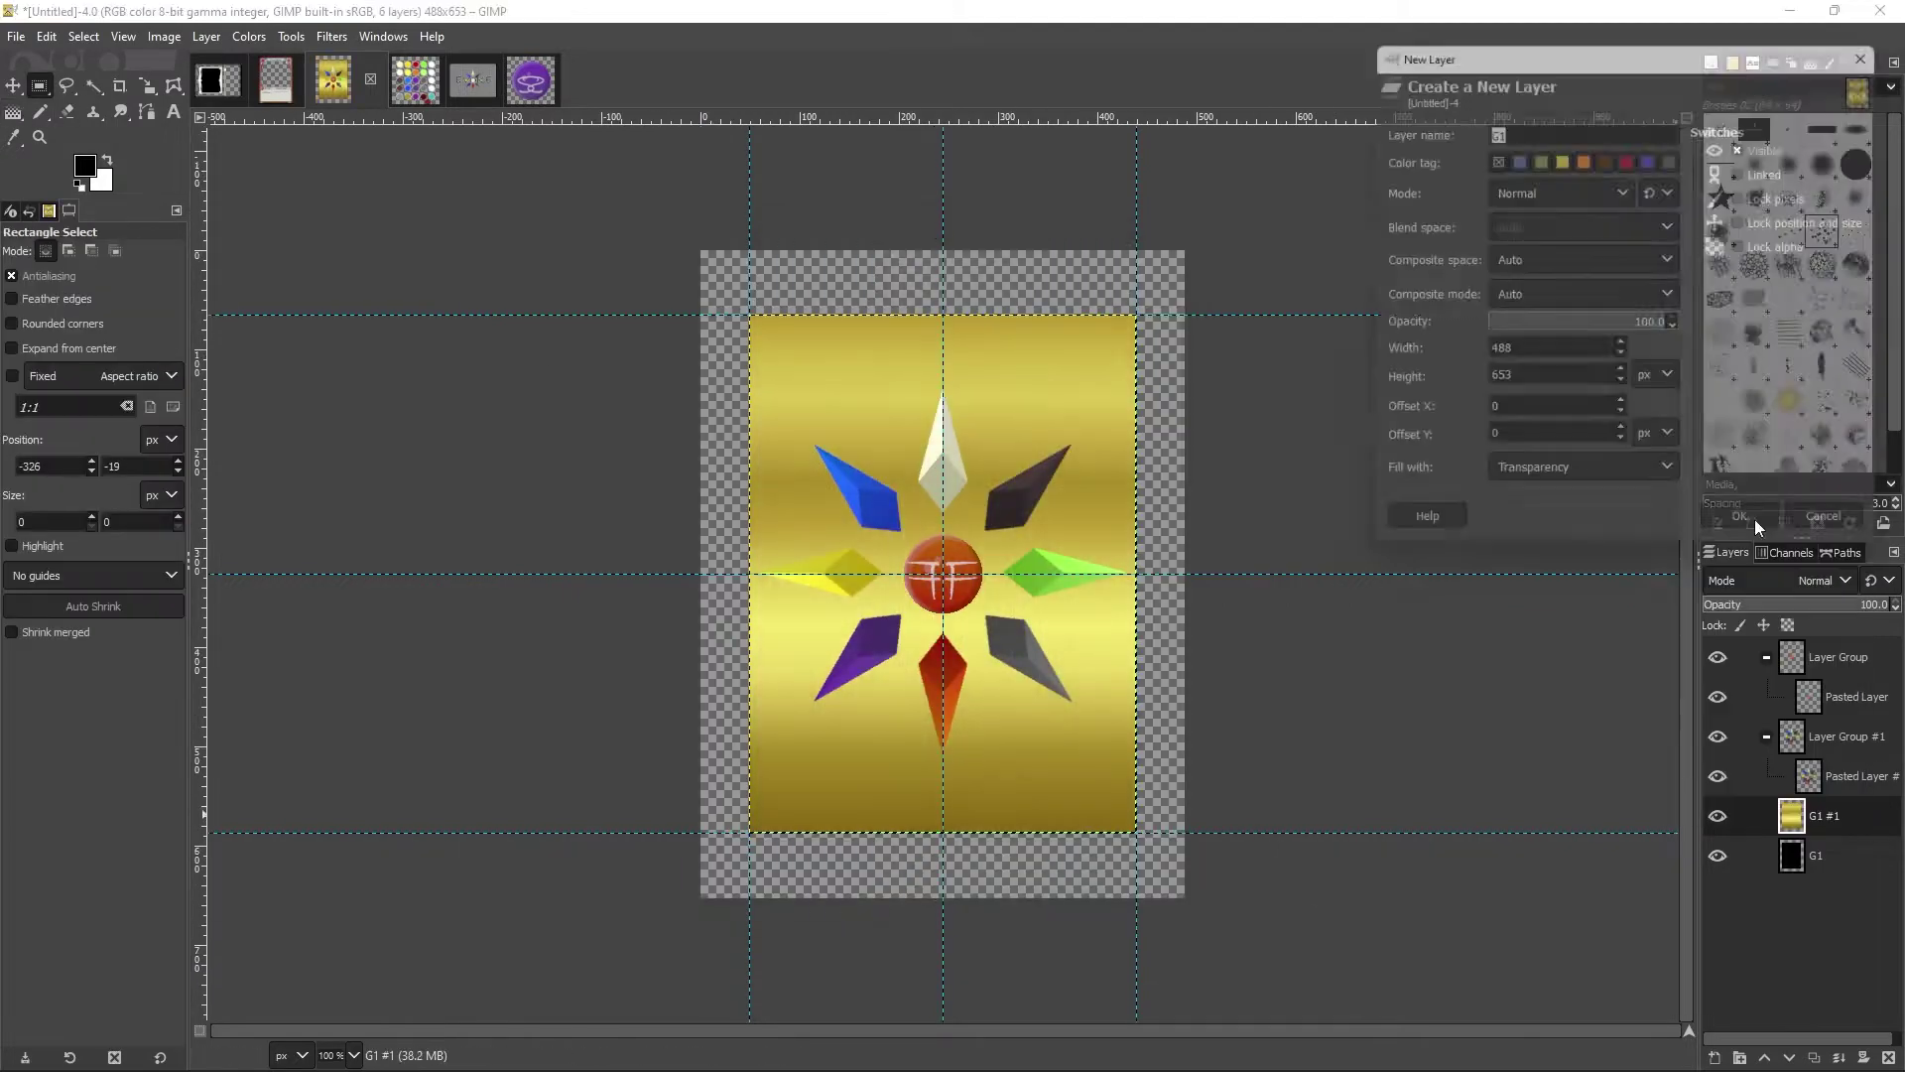
Step: Replace the old background layers with a new canvas-sized layer filled with a vertical gold Custom gradient
{"action": "right_click", "coordinate": [1818, 853]}
{"action": "left_click", "coordinate": [1774, 395]}
{"action": "key", "text": "g"}
{"action": "left_click_drag", "start_coordinate": [942, 926], "coordinate": [943, 206]}
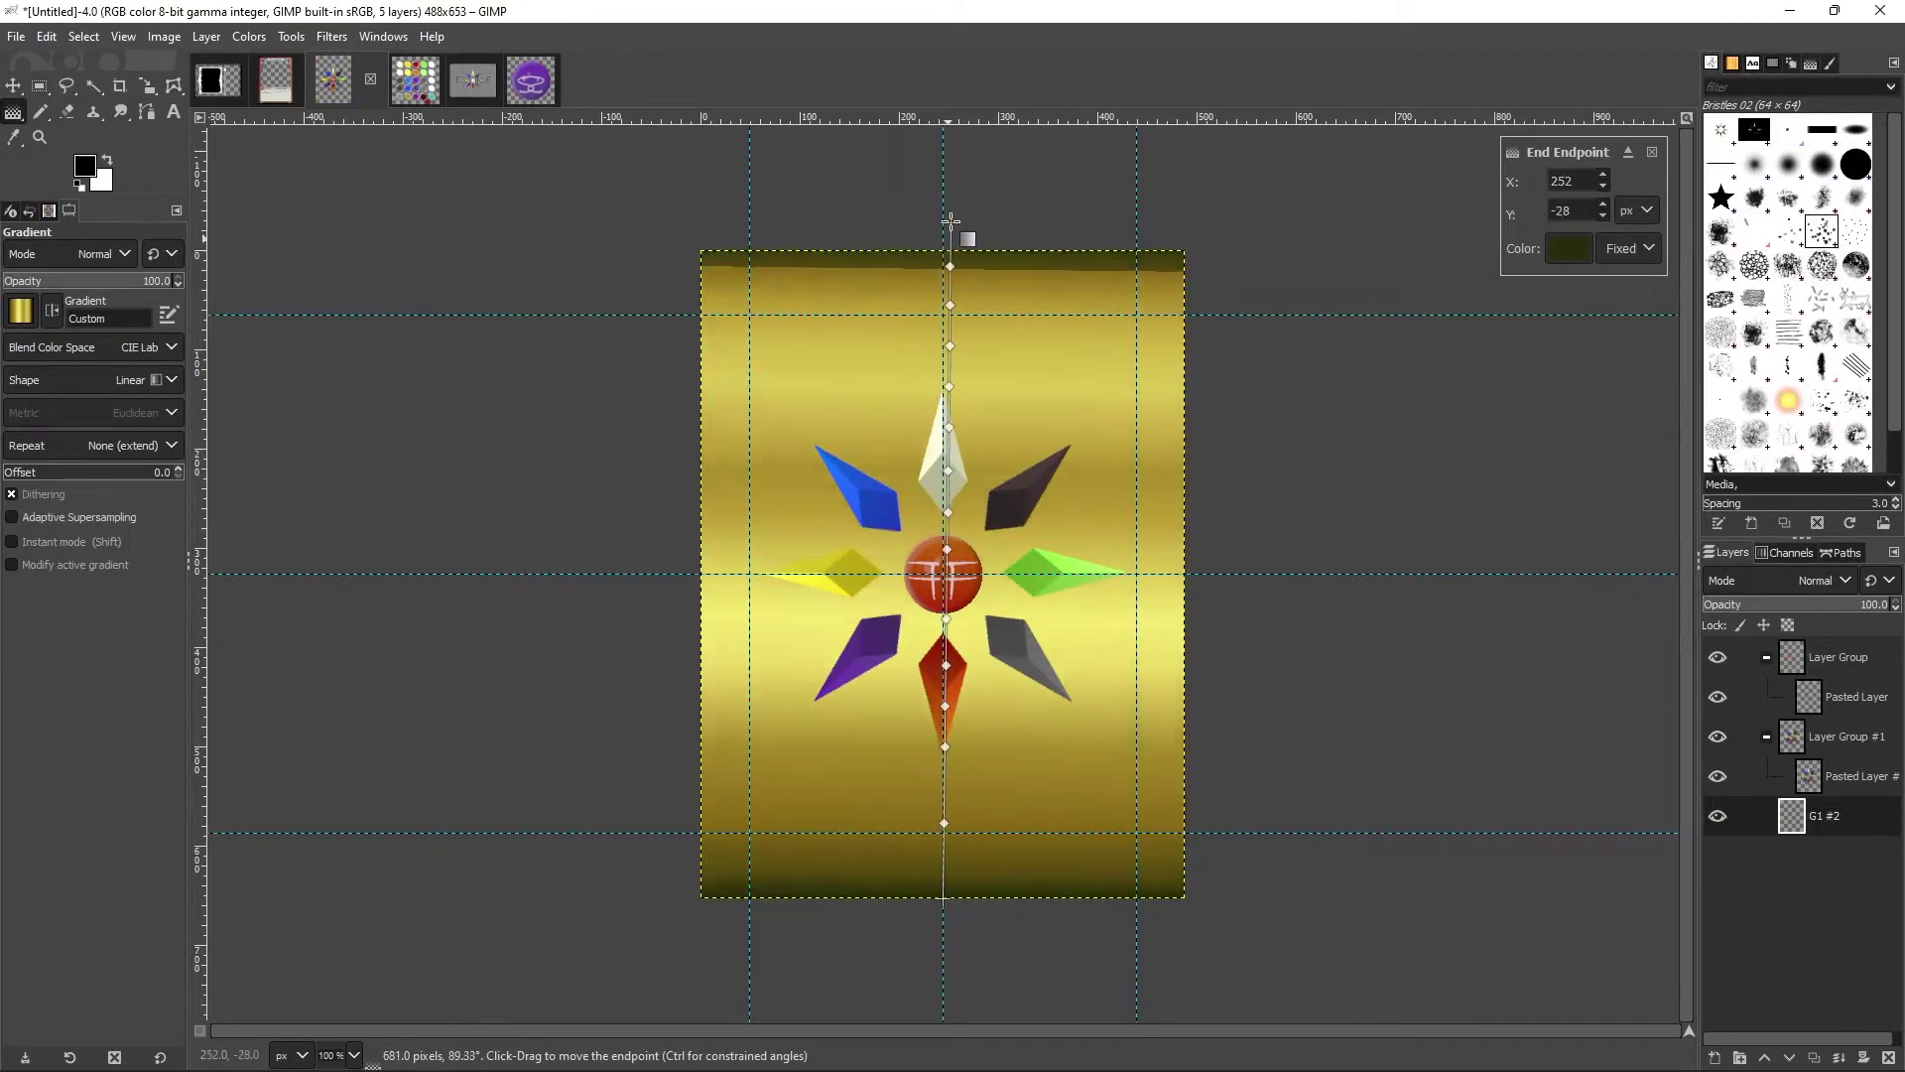
Step: Smudge the enlarged gold gradient into vertical streaks across the whole canvas with the Bristles 02 brush
{"action": "key", "text": "s"}
{"action": "left_click_drag", "start_coordinate": [720, 694], "coordinate": [720, 774]}
{"action": "left_click_drag", "start_coordinate": [831, 695], "coordinate": [832, 774]}
{"action": "left_click_drag", "start_coordinate": [903, 704], "coordinate": [903, 774]}
{"action": "left_click_drag", "start_coordinate": [1037, 223], "coordinate": [1037, 297]}
{"action": "left_click_drag", "start_coordinate": [1131, 258], "coordinate": [1131, 367]}
{"action": "left_click_drag", "start_coordinate": [1034, 715], "coordinate": [1033, 777]}
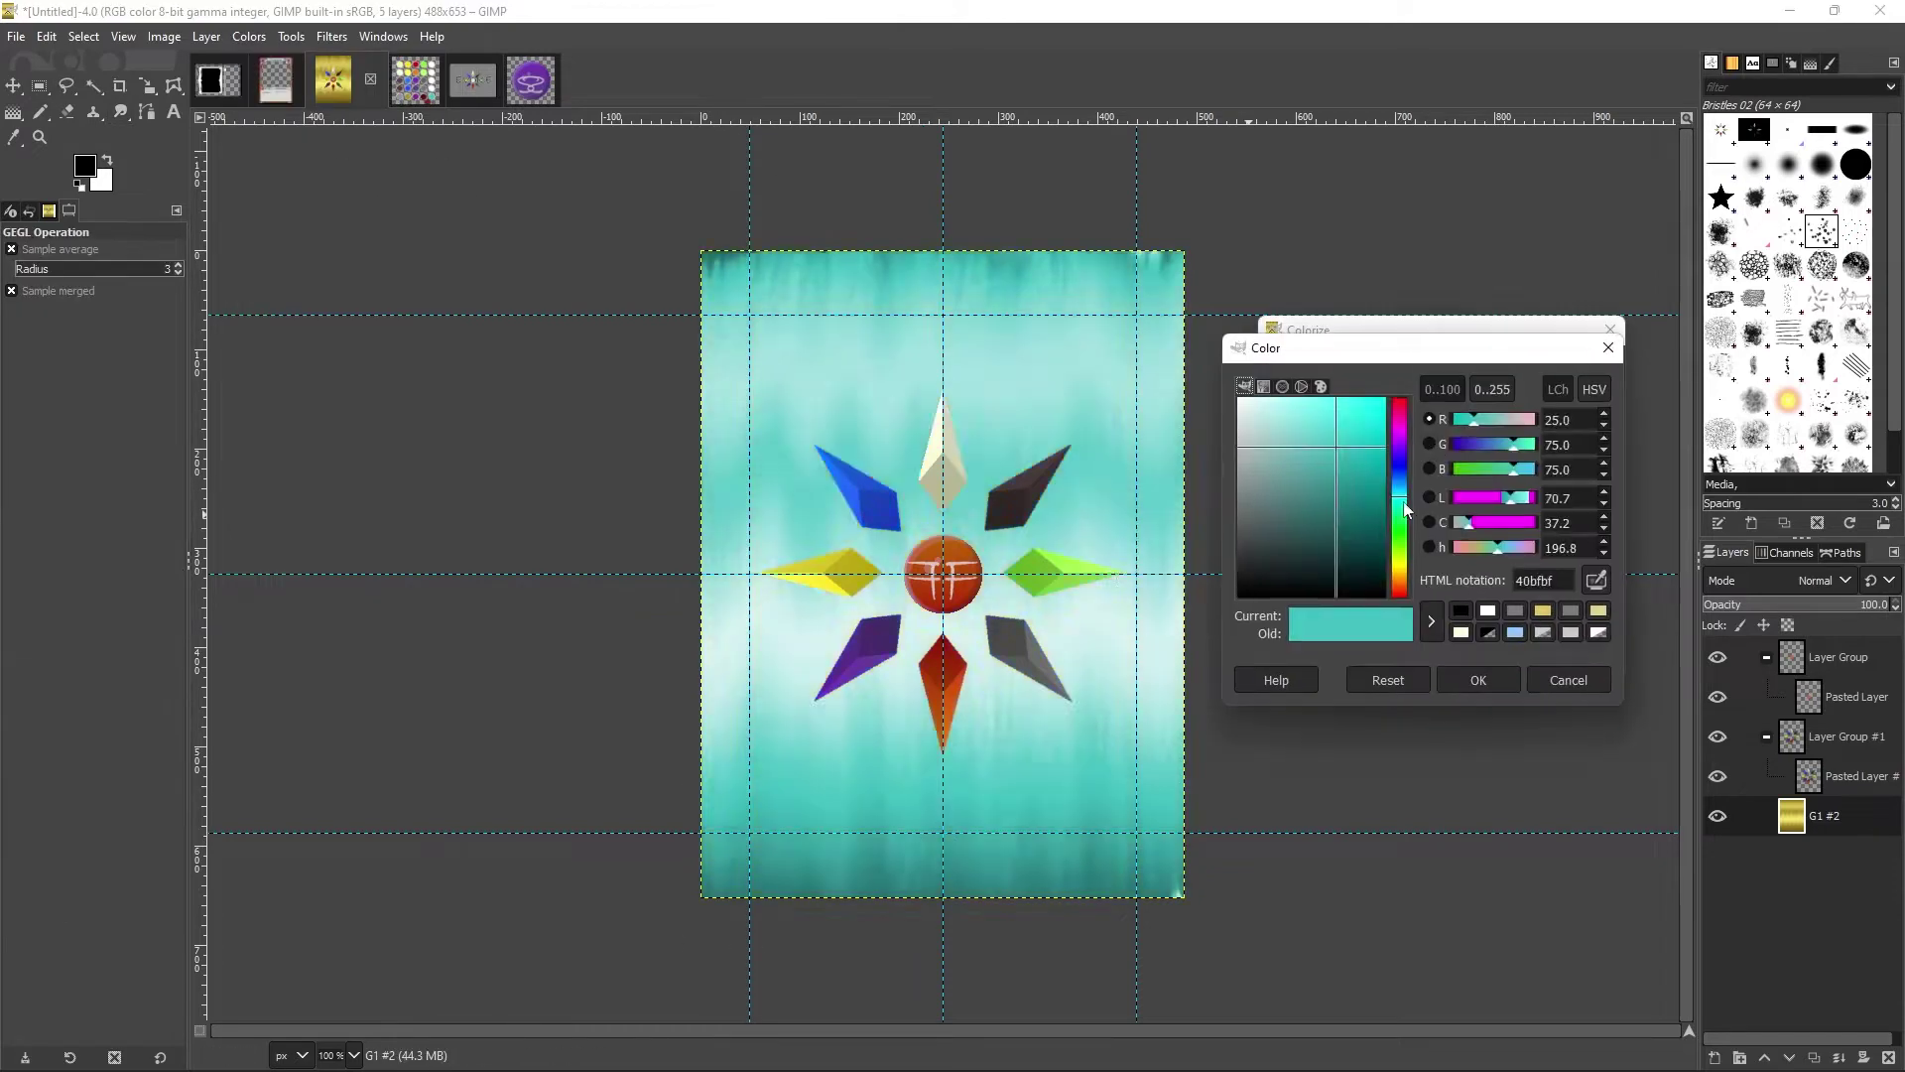
Step: Colorize the streaked background layer with the dark colour 272222
{"action": "left_click", "coordinate": [1264, 568]}
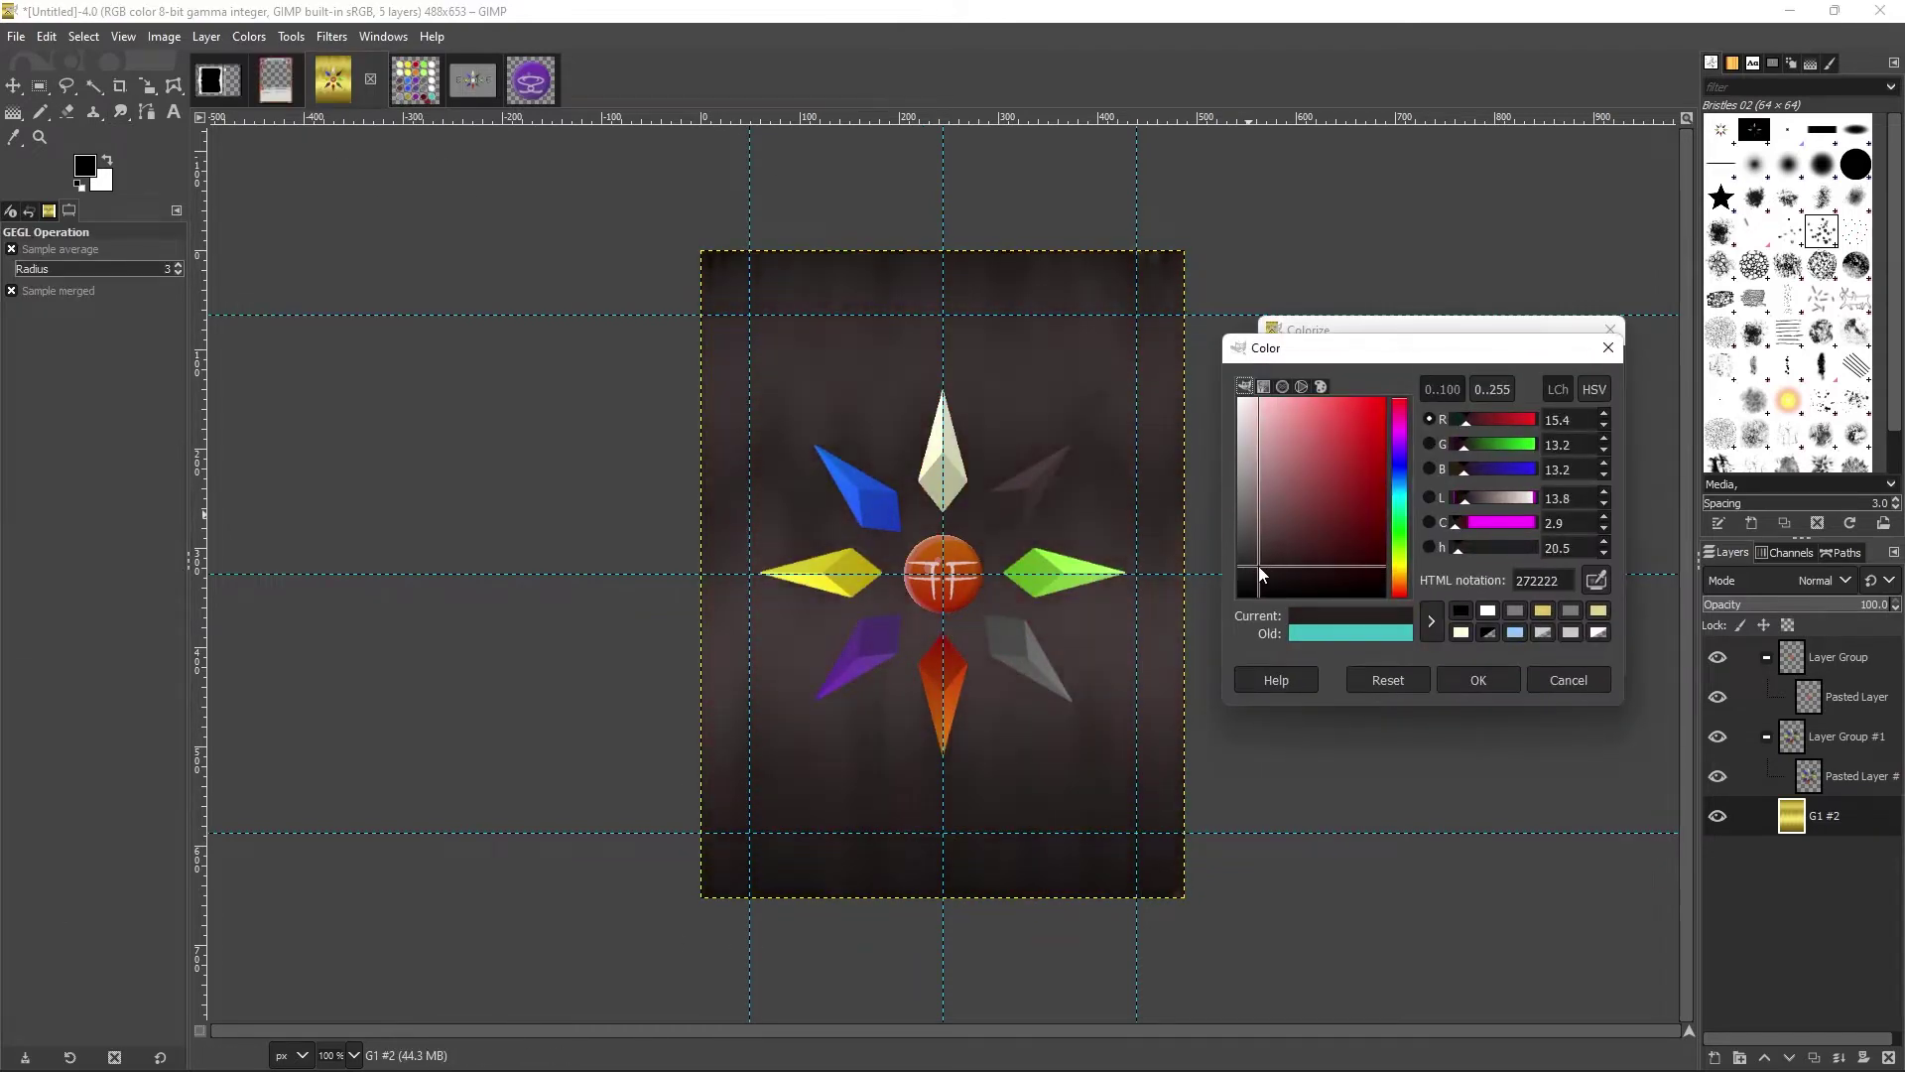
{"action": "left_click", "coordinate": [1477, 680]}
{"action": "key", "text": "Return"}
{"action": "key", "text": "r"}
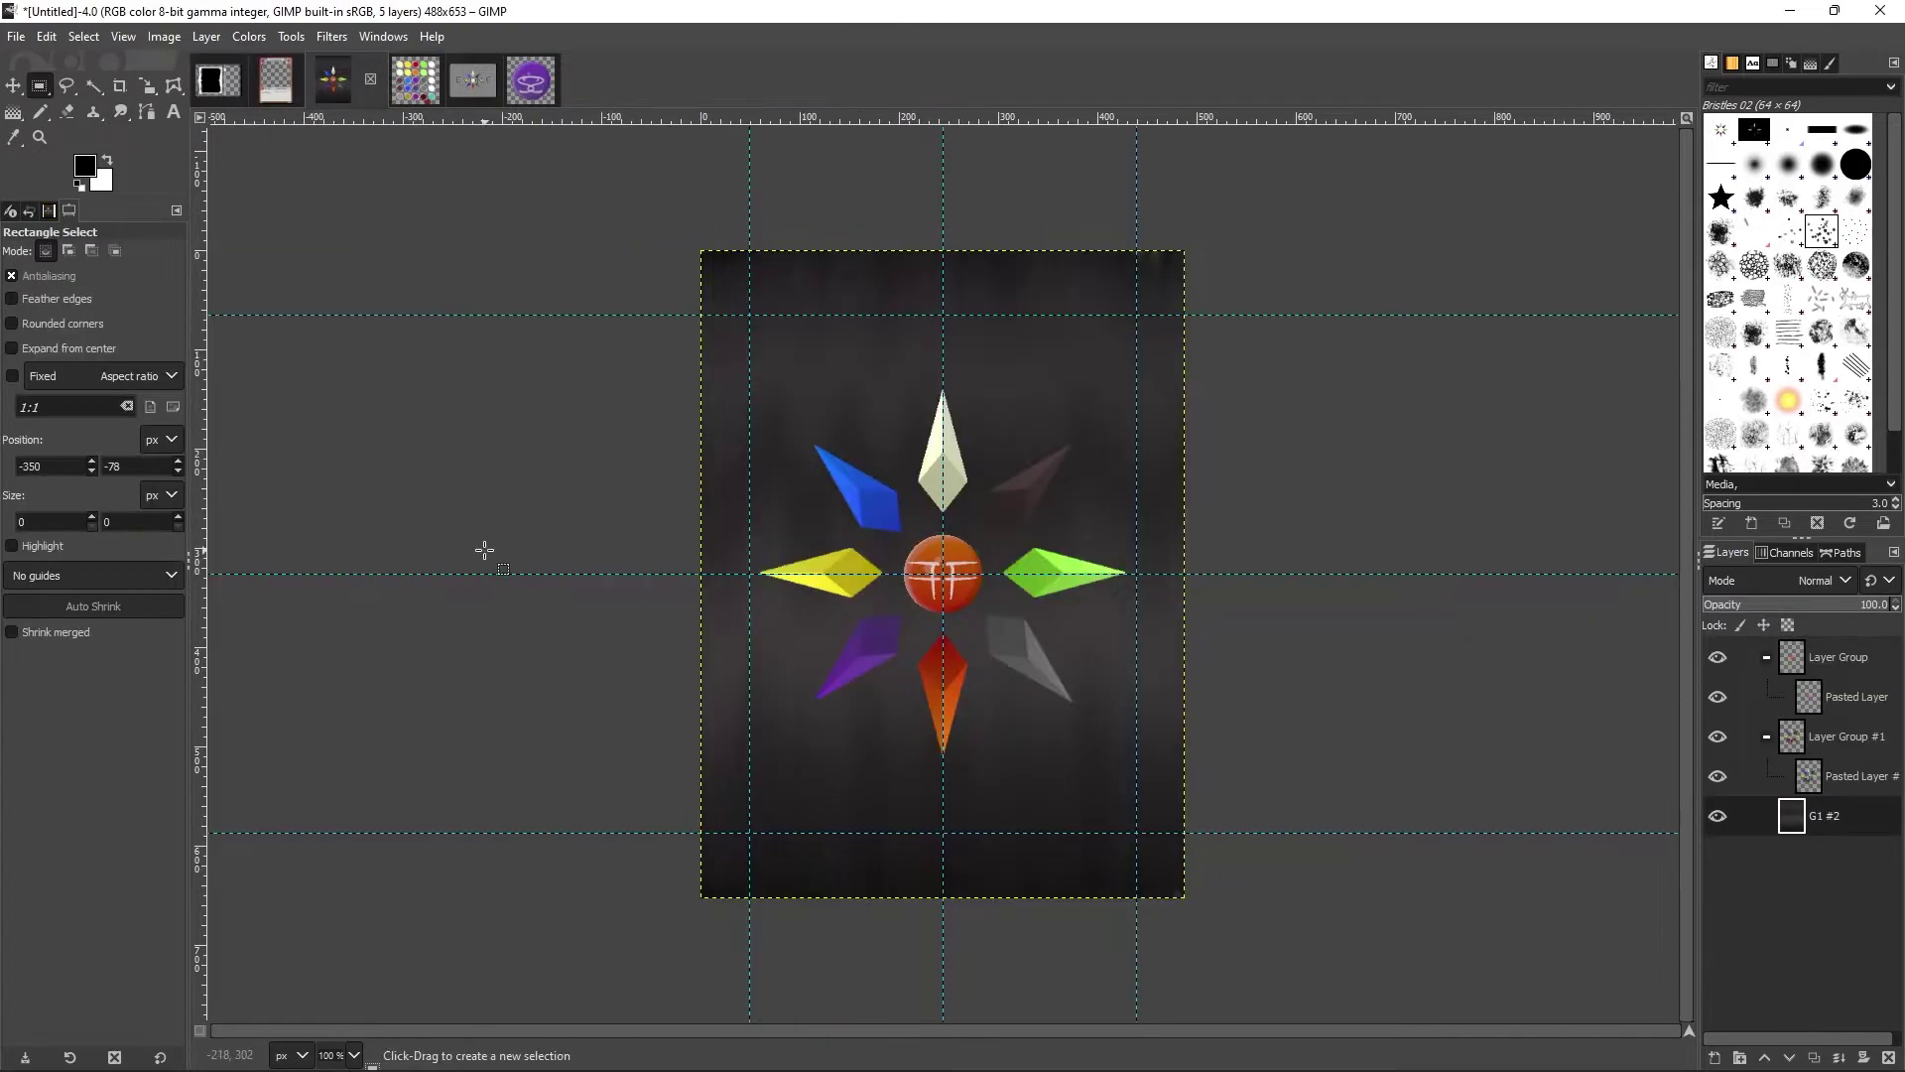
Step: Copy the dark streaked texture into the Powers draft and paste it over the central panel on layer G1 #9
{"action": "left_click_drag", "start_coordinate": [616, 242], "coordinate": [1363, 971]}
{"action": "key", "text": "ctrl+c"}
{"action": "key", "text": "alt+1"}
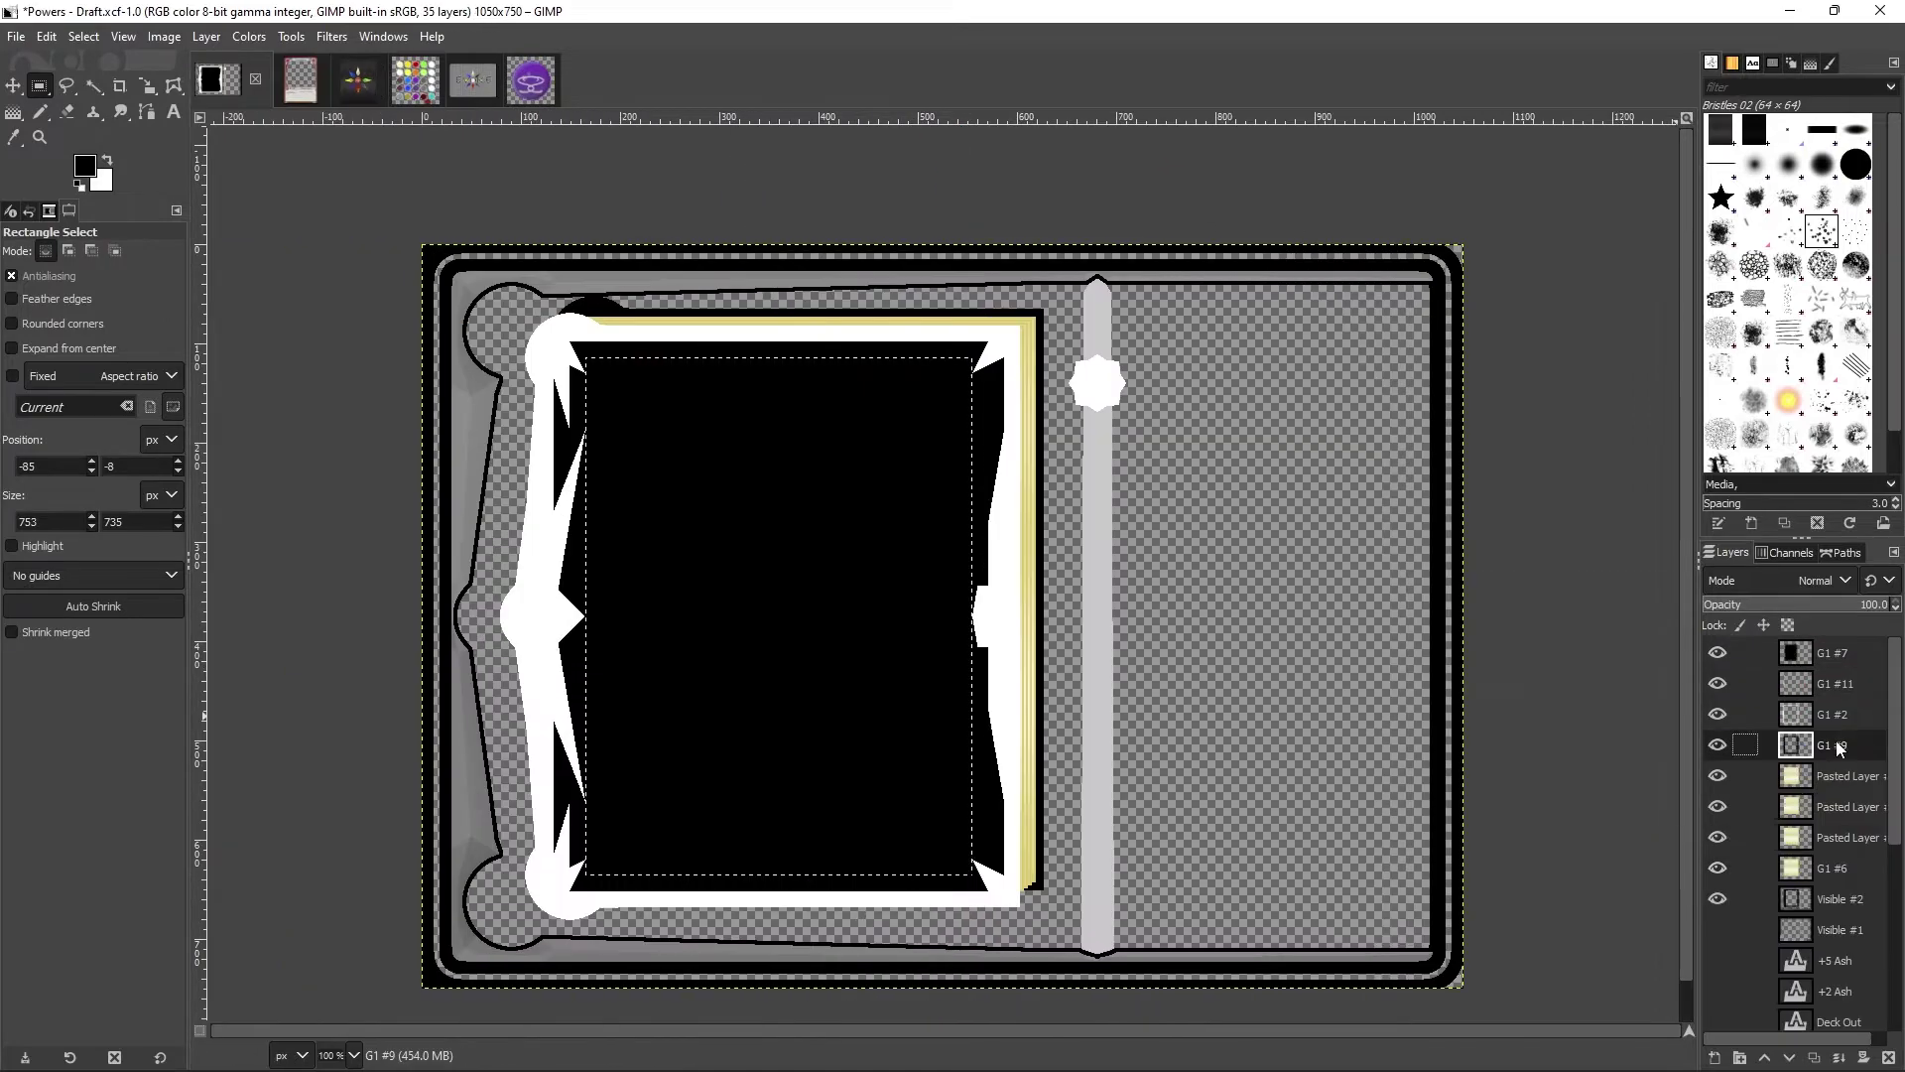
{"action": "key", "text": "ctrl+v"}
{"action": "left_click", "coordinate": [249, 222]}
{"action": "key", "text": "ctrl+x"}
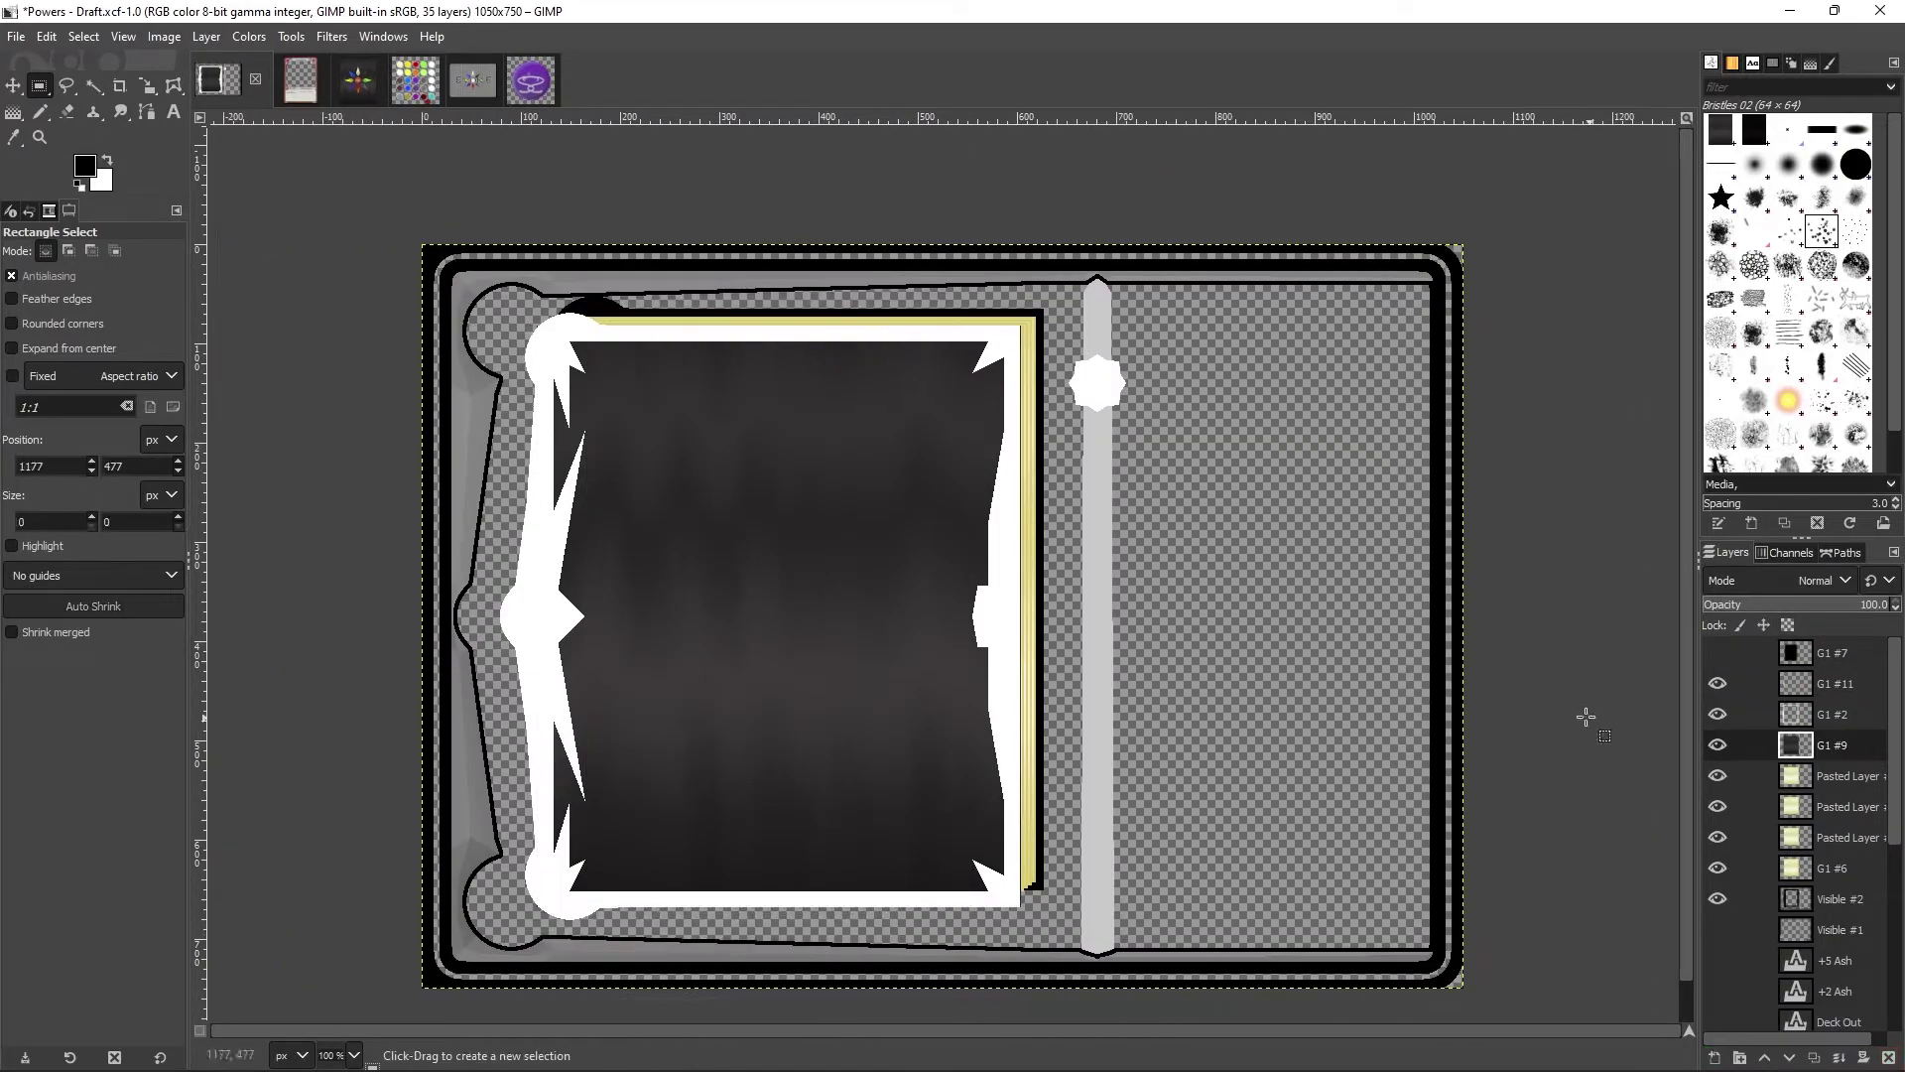
Step: Isolate layers Visible #2 and G1 #2 and select the black panel frame with Fuzzy Select
{"action": "key", "text": "u"}
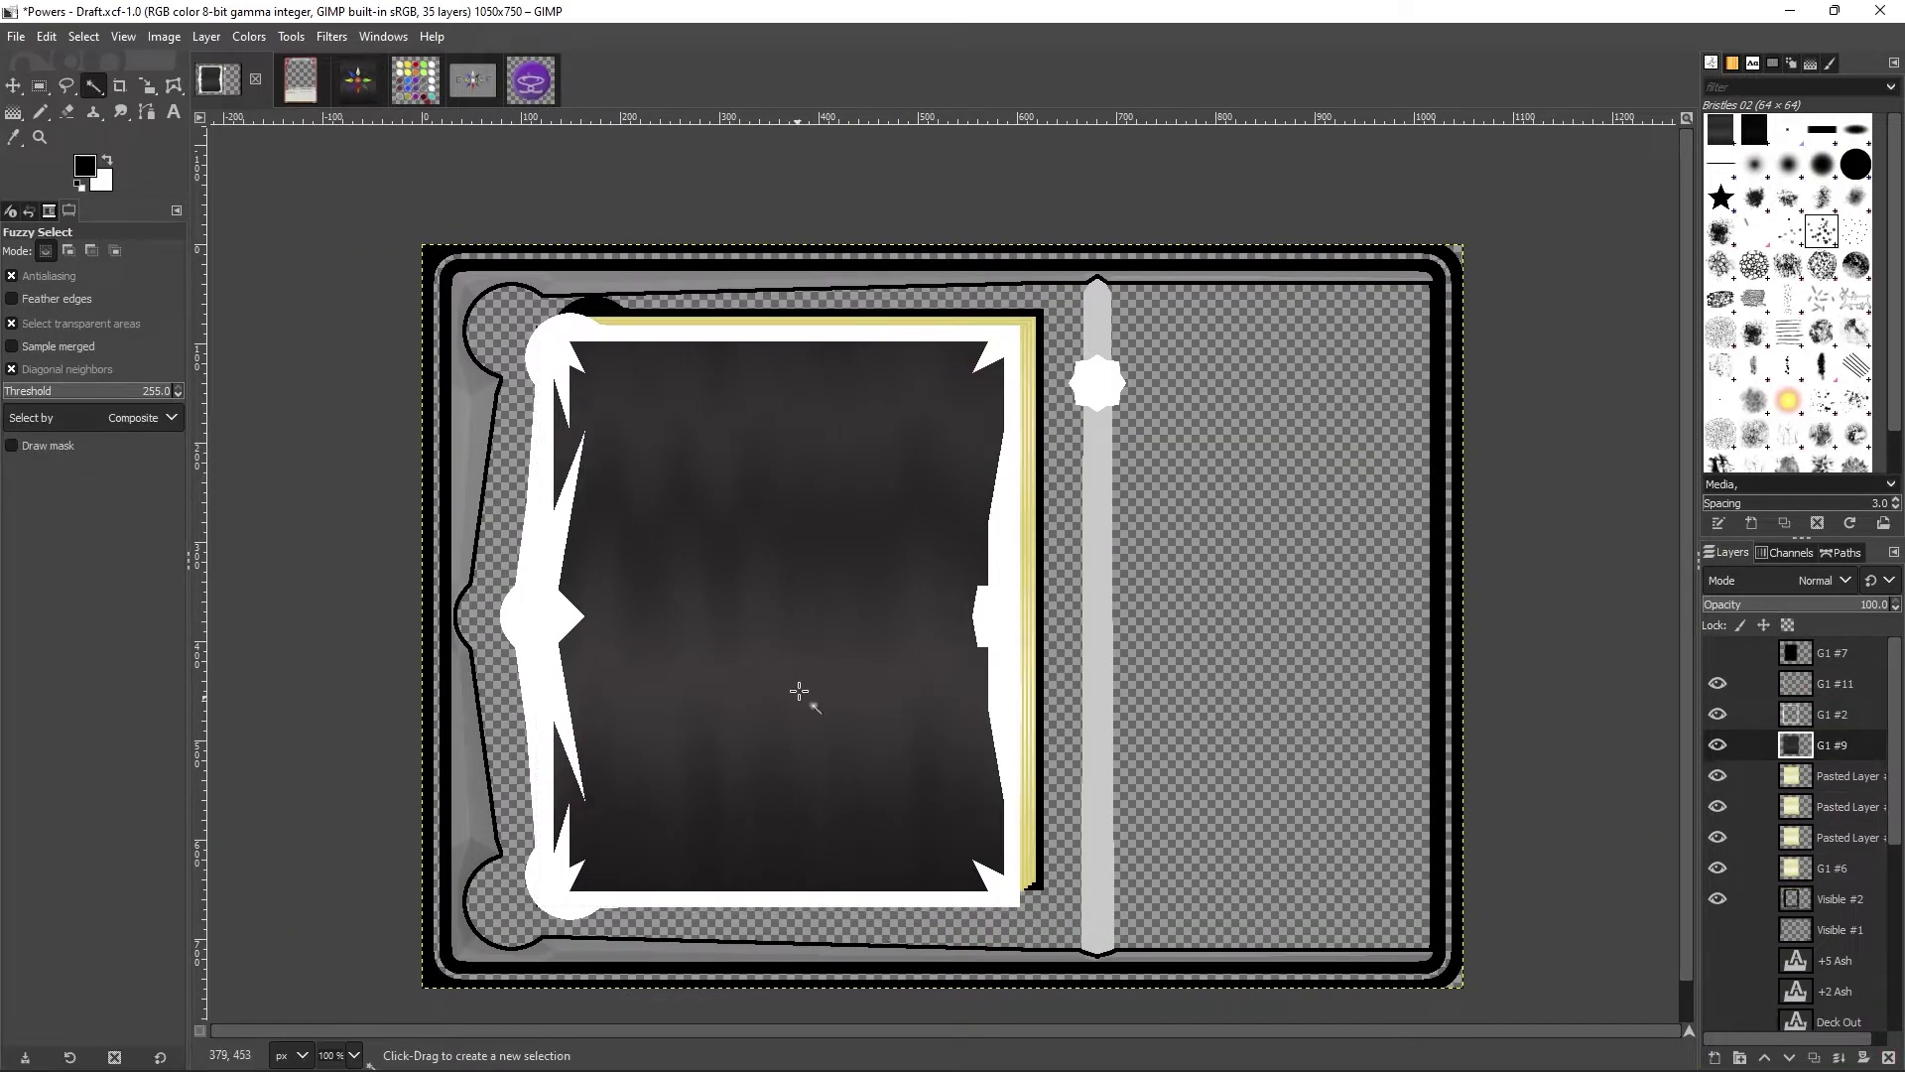
{"action": "left_click", "coordinate": [1718, 898], "text": "shift"}
{"action": "left_click_drag", "start_coordinate": [785, 649], "coordinate": [586, 451]}
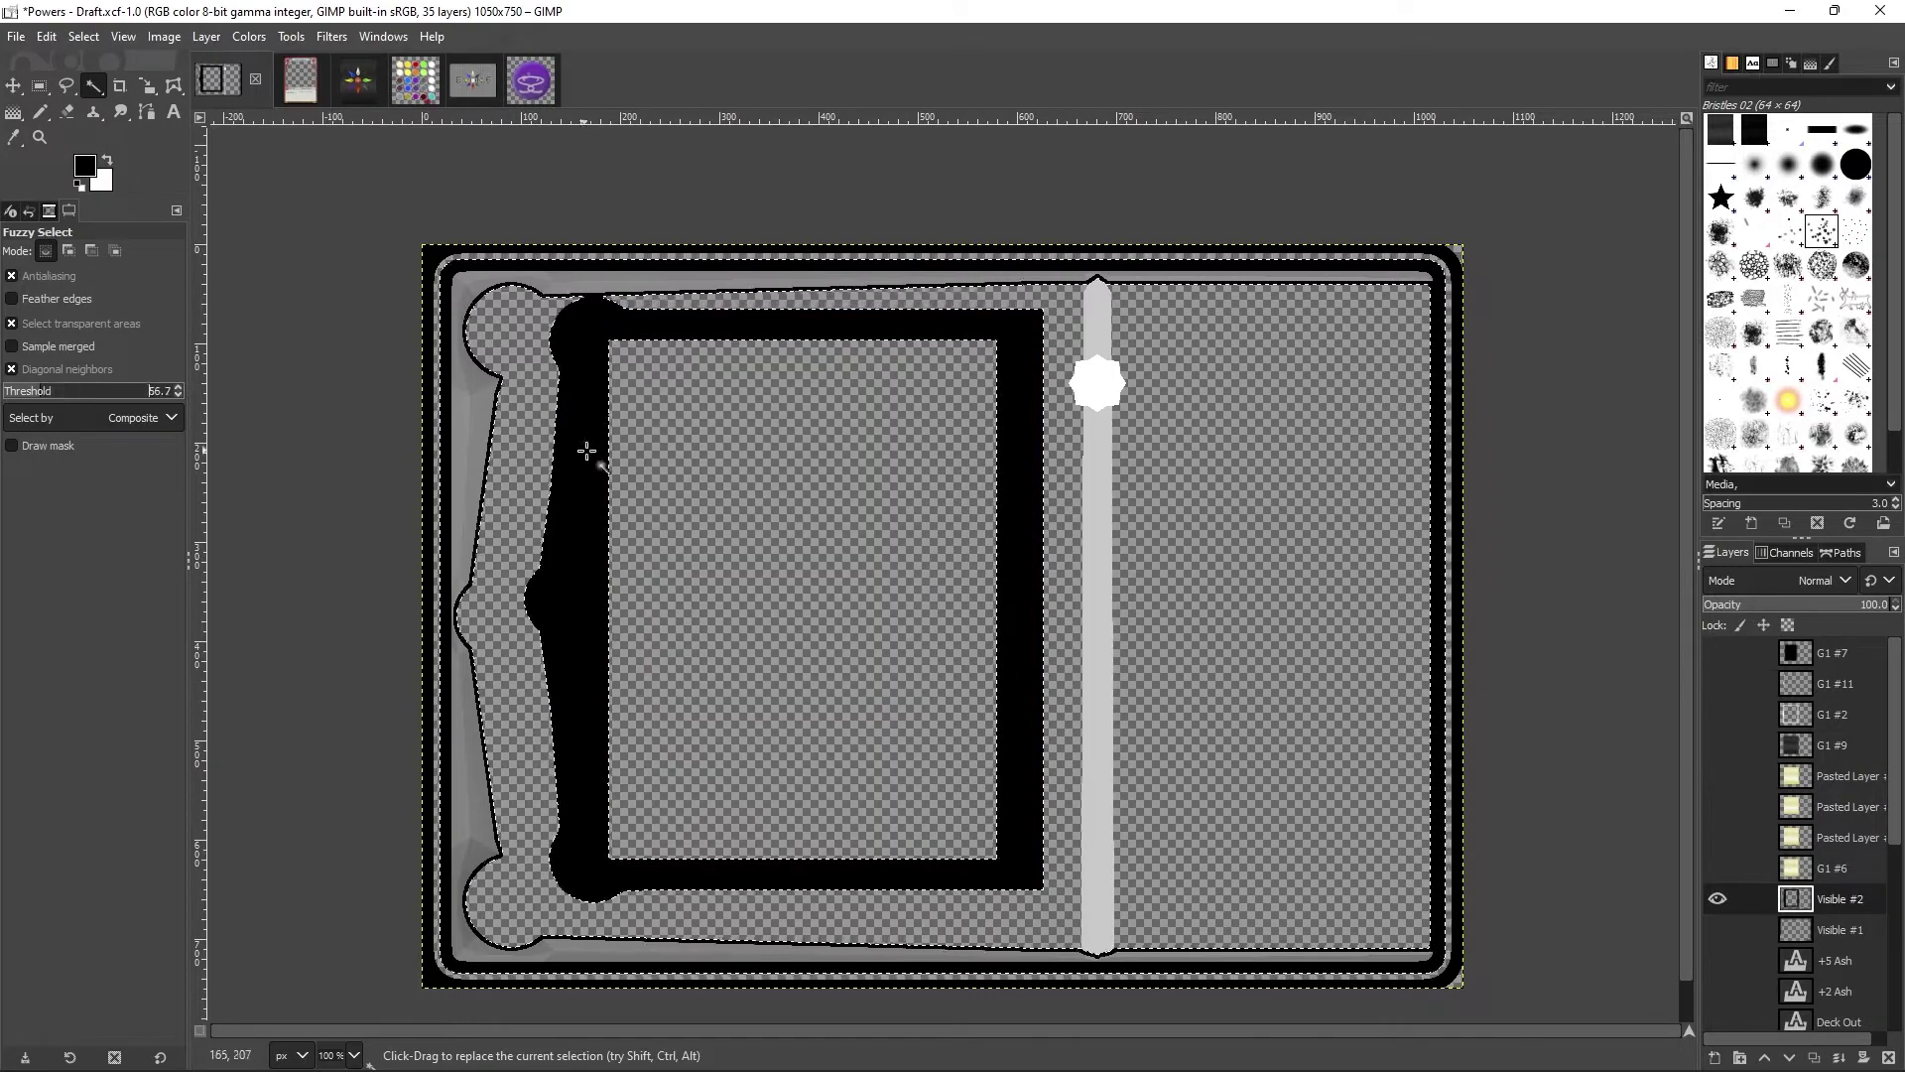
{"action": "left_click", "coordinate": [1718, 714]}
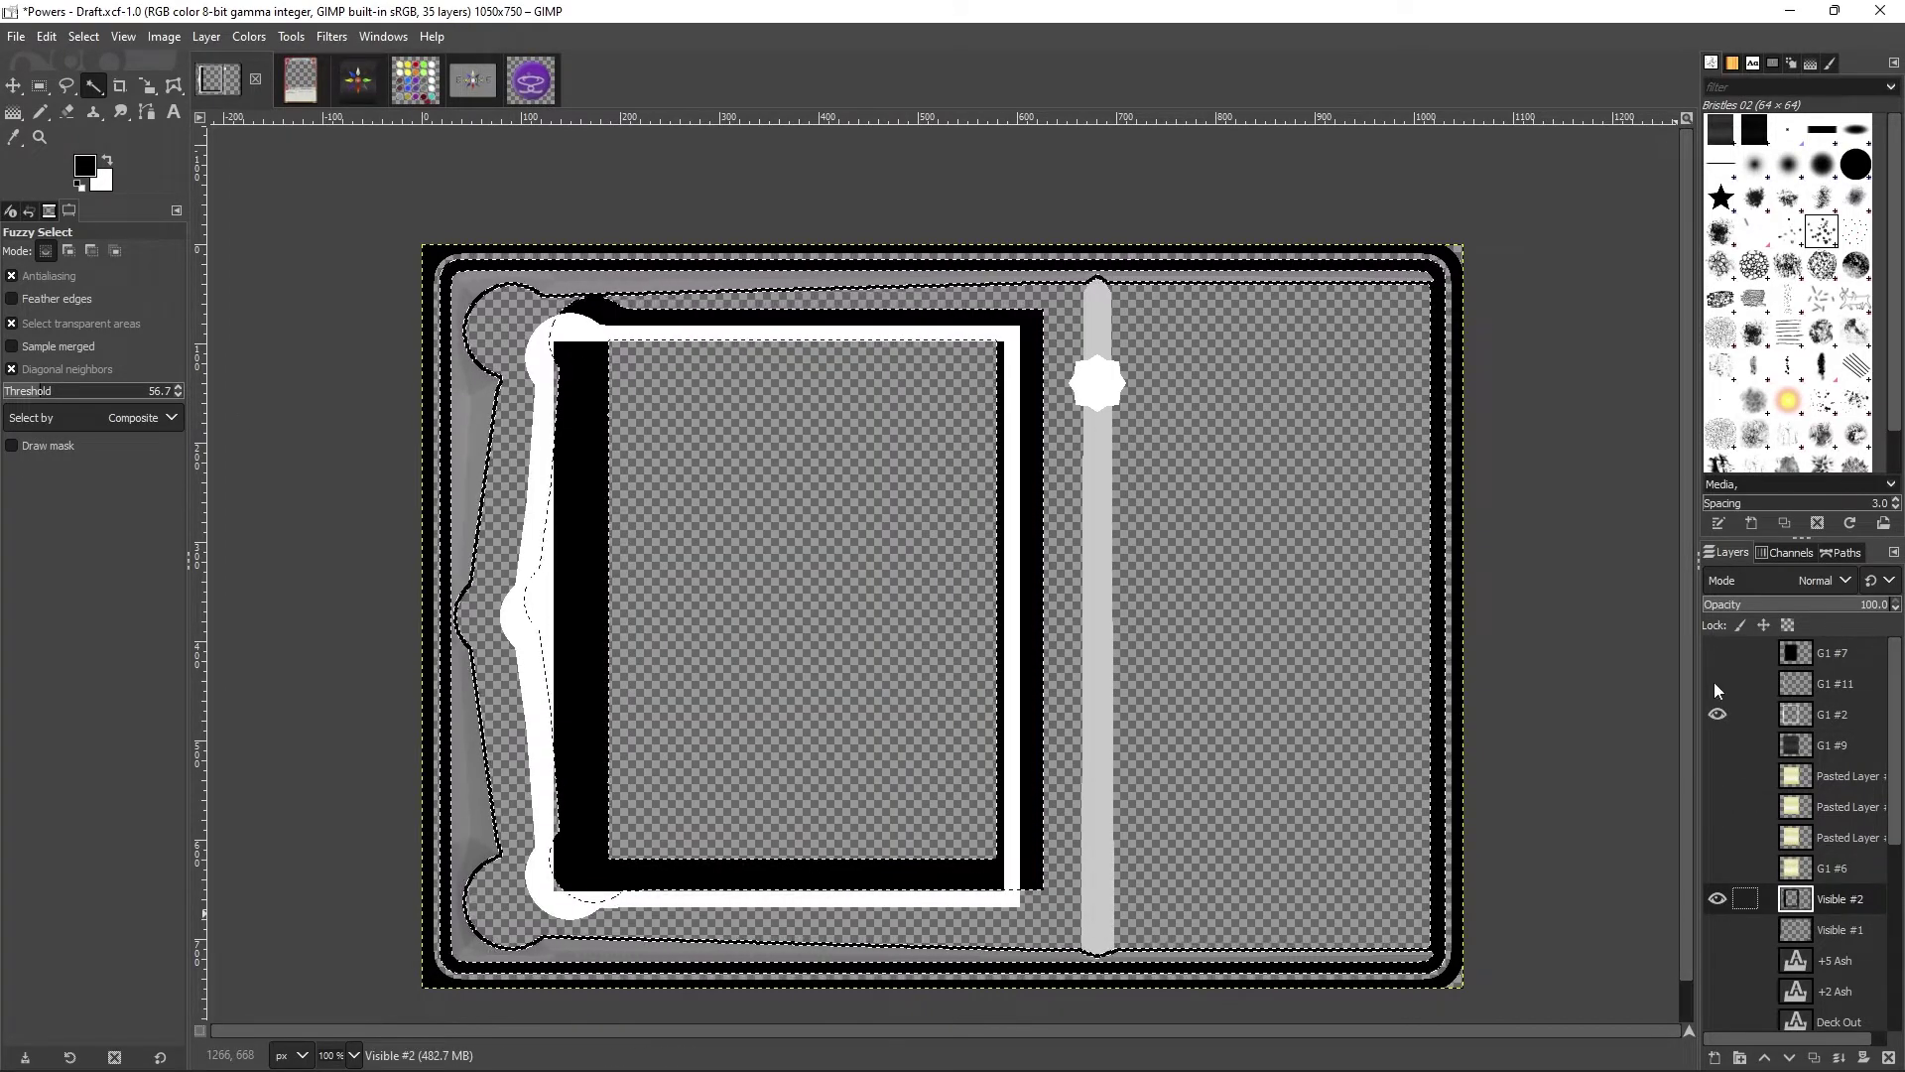
{"action": "scroll", "coordinate": [1796, 794], "scroll_direction": "down", "scroll_amount": 5}
{"action": "left_click", "coordinate": [1718, 799]}
{"action": "left_click_drag", "start_coordinate": [1717, 983], "coordinate": [1724, 875]}
{"action": "left_click", "coordinate": [1762, 838]}
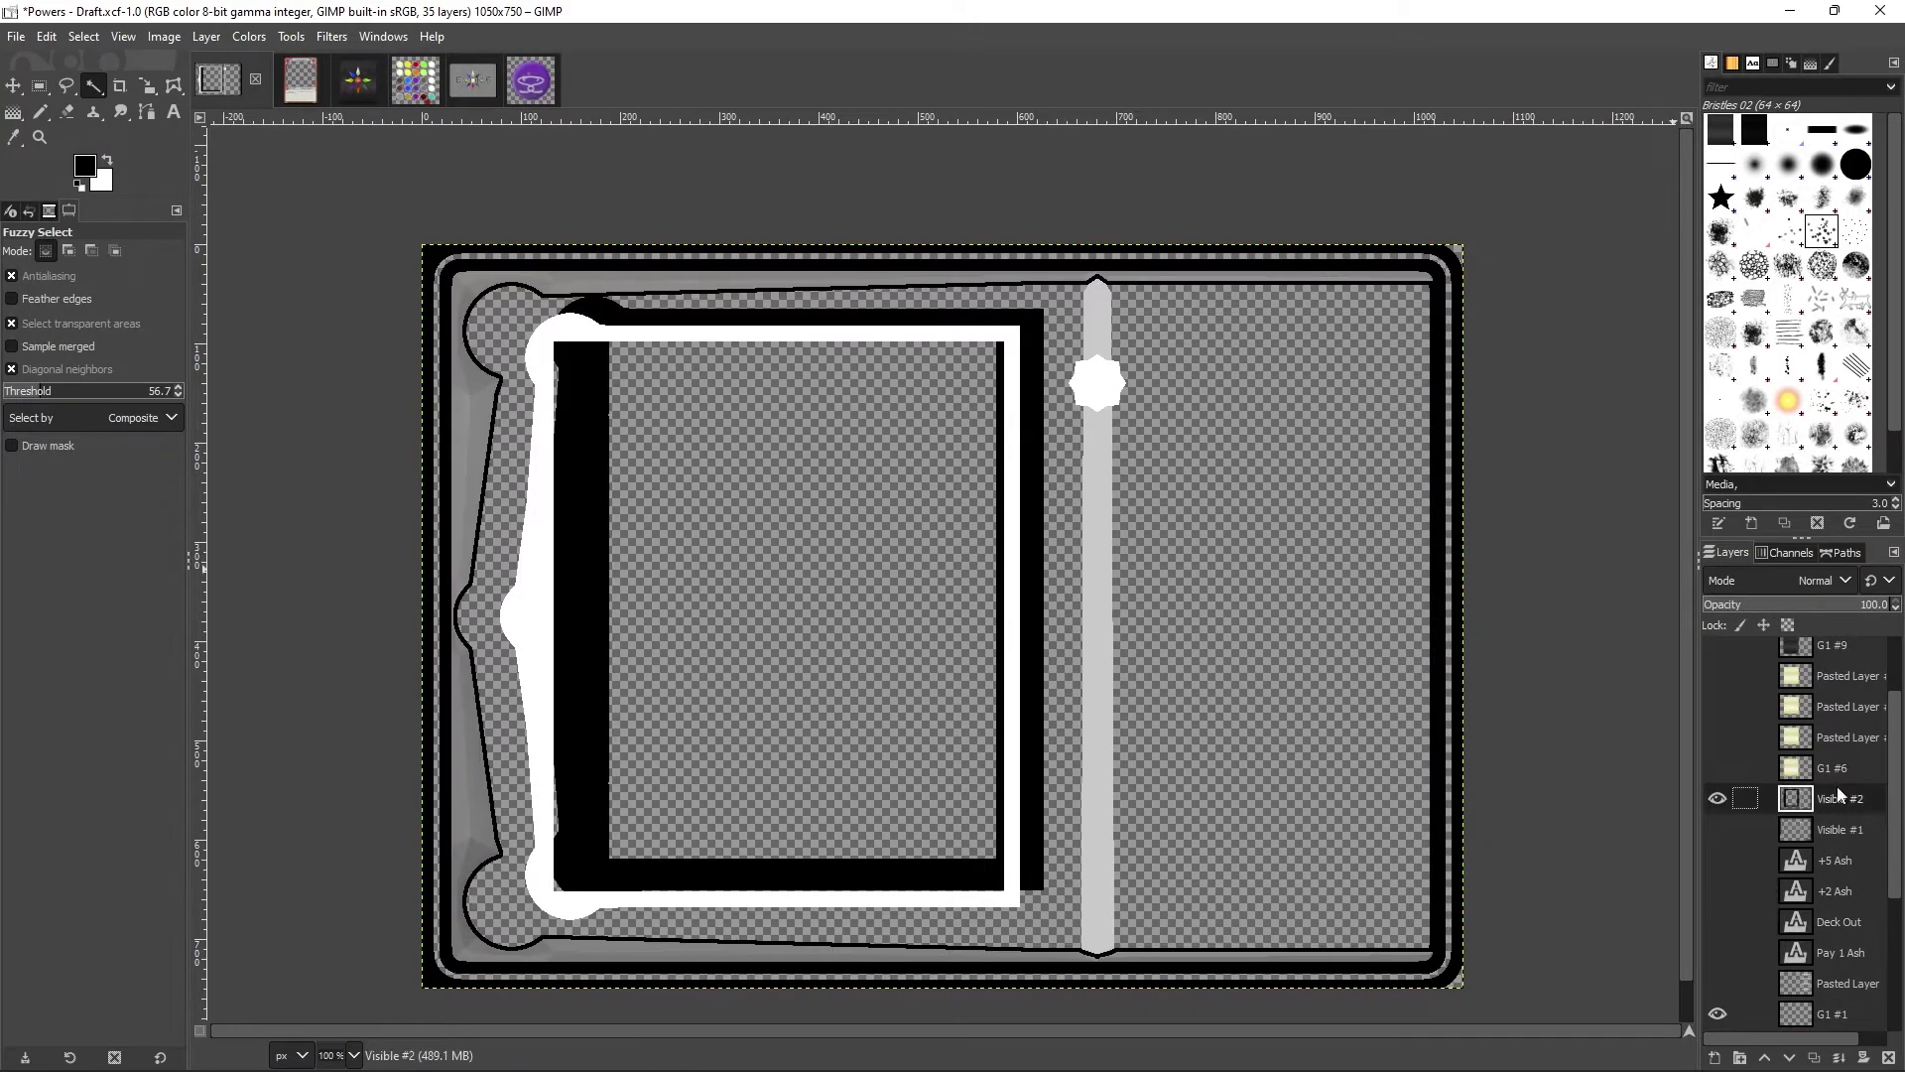
{"action": "left_click", "coordinate": [1717, 832]}
{"action": "scroll", "coordinate": [1776, 794], "scroll_direction": "up", "scroll_amount": 3}
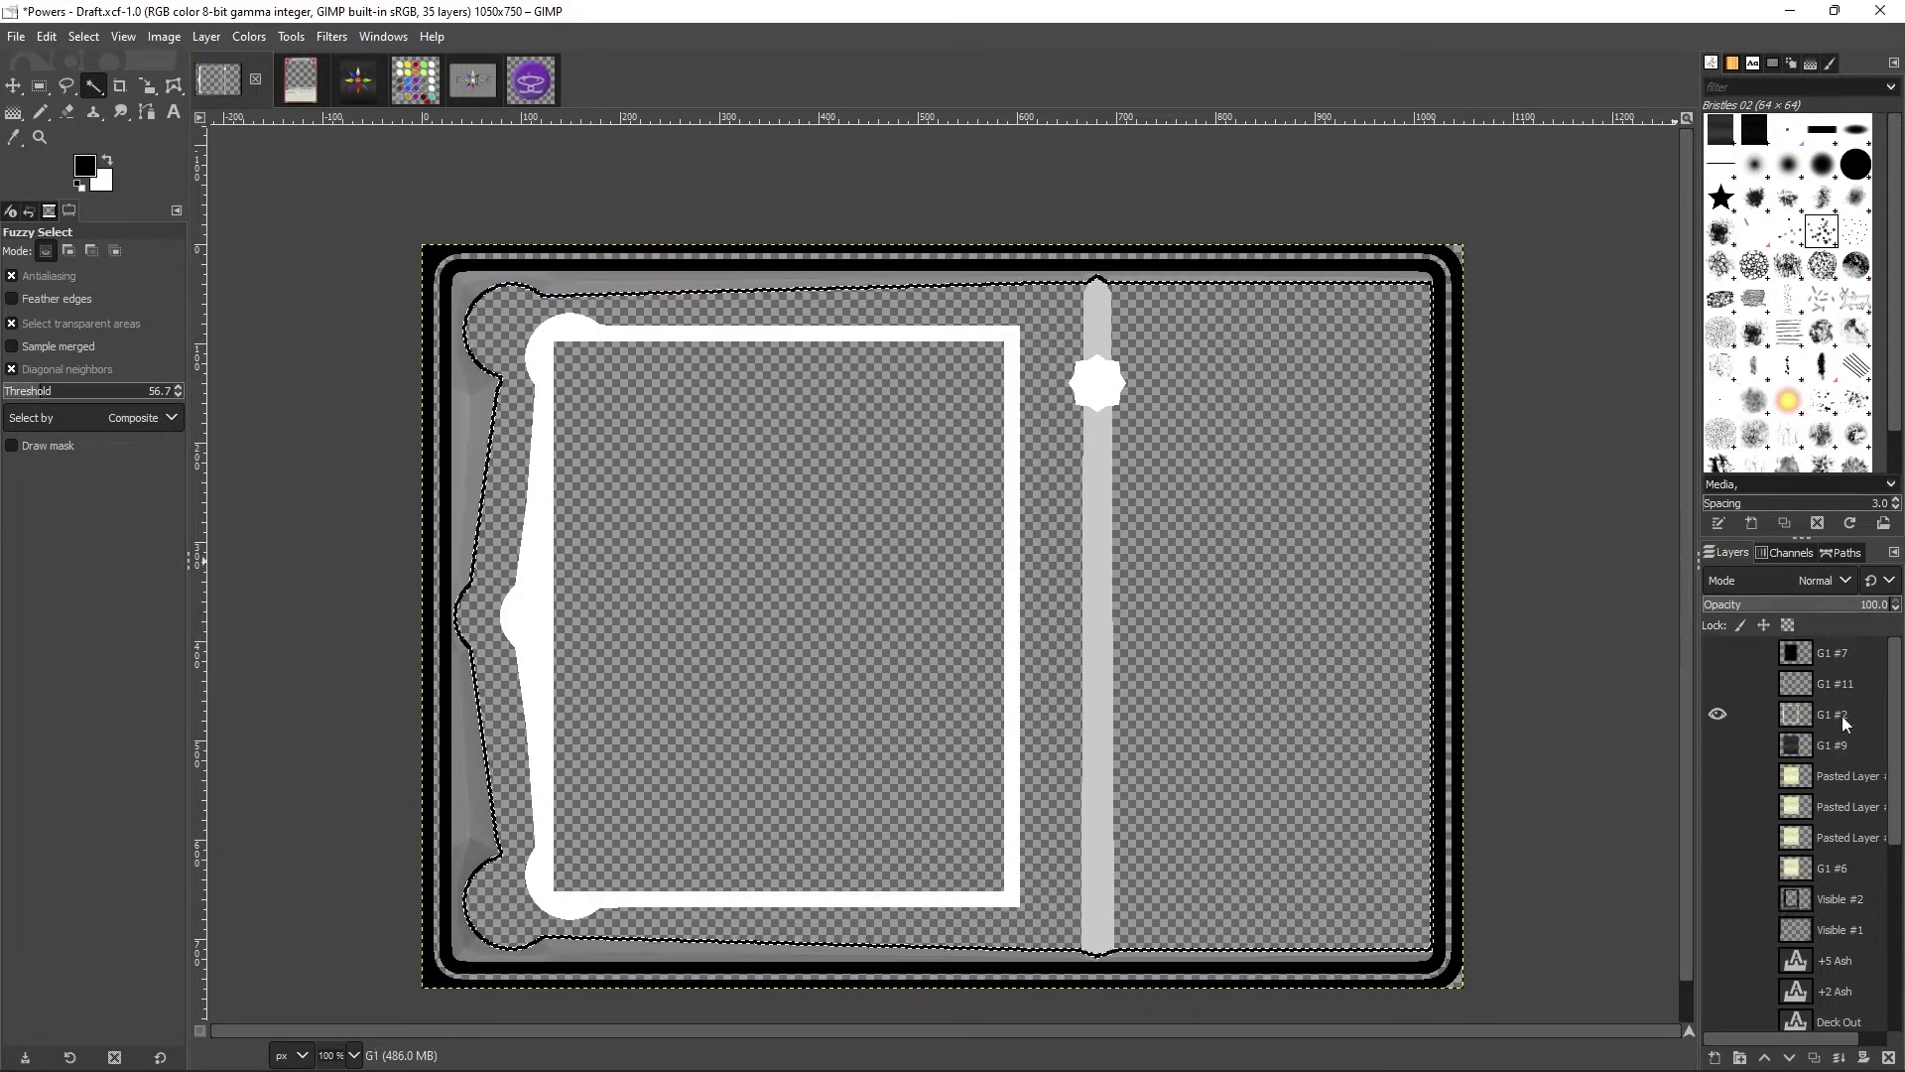
Step: Try to replace the black panel frame on Visible #2 with the dark streaked texture pasted as a new layer
{"action": "key", "text": "ctrl+x"}
{"action": "key", "text": "ctrl+v"}
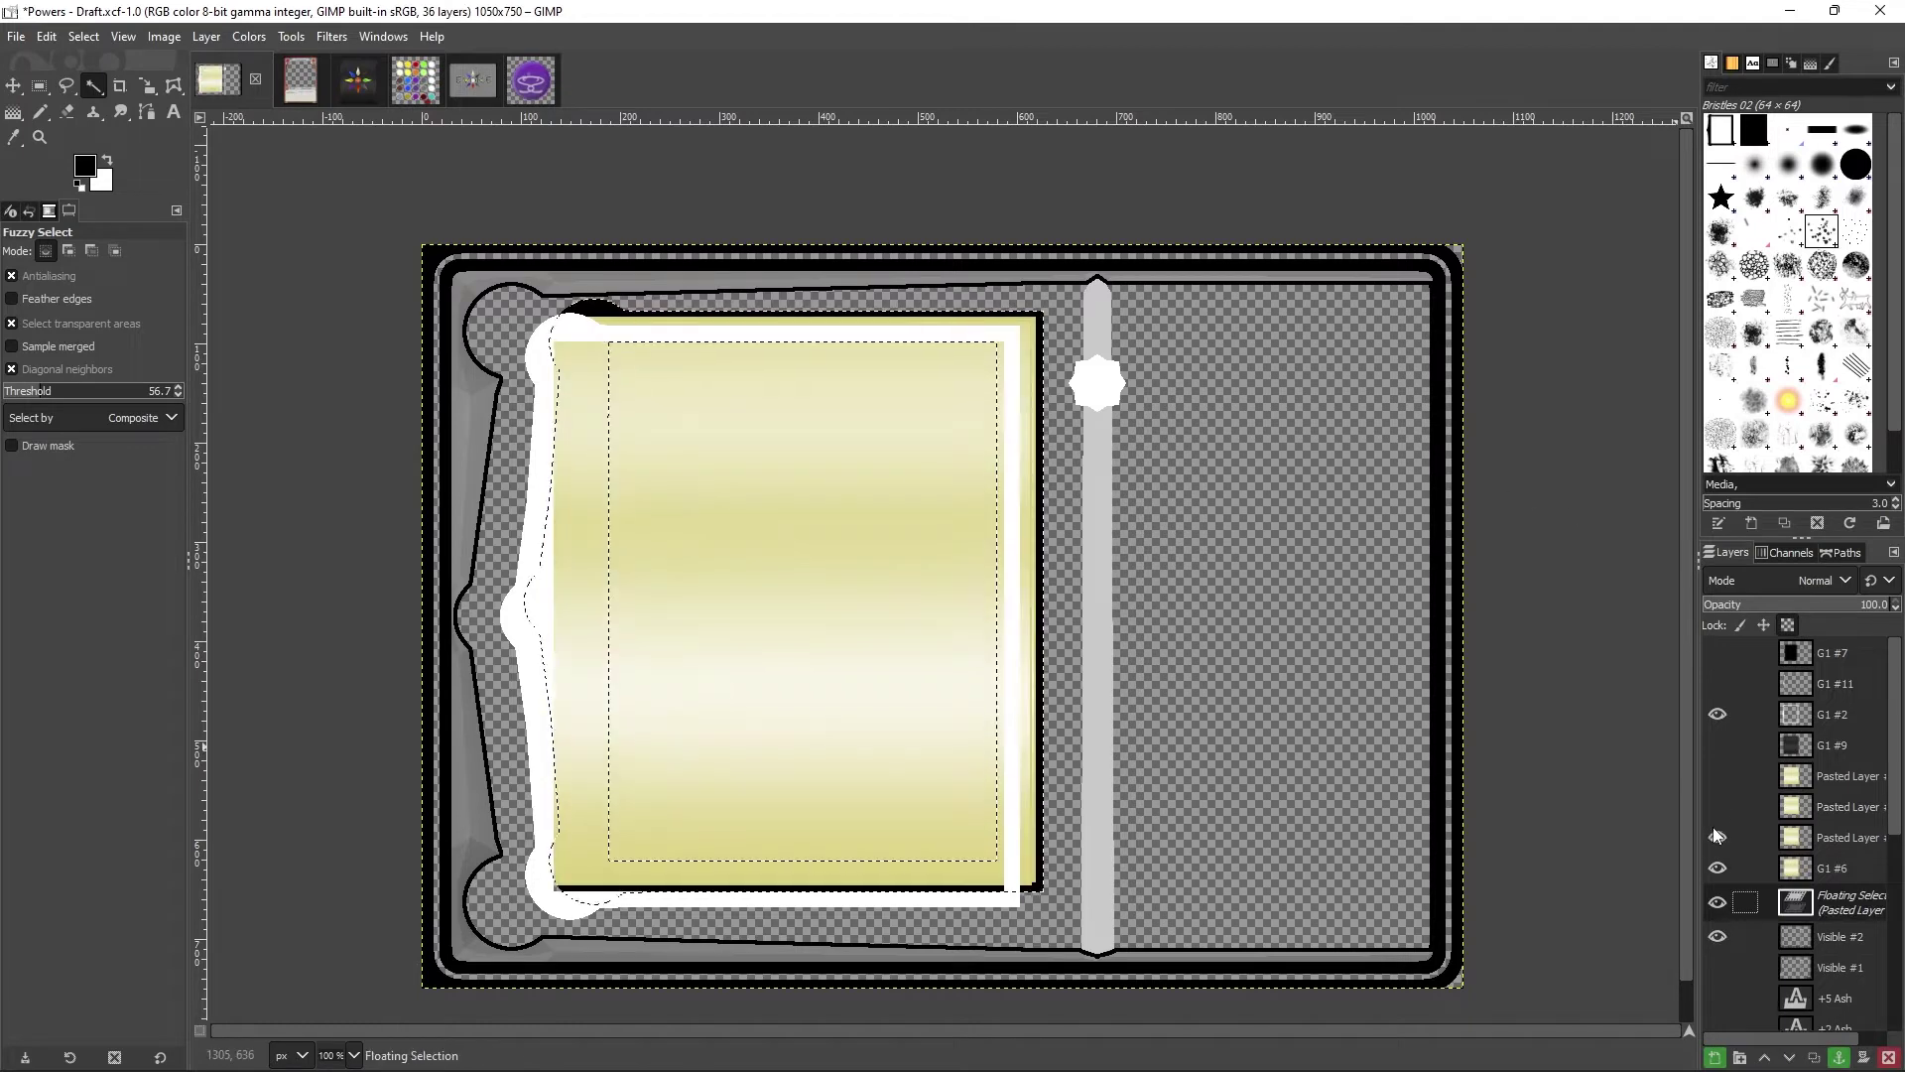
{"action": "key", "text": "ctrl+z"}
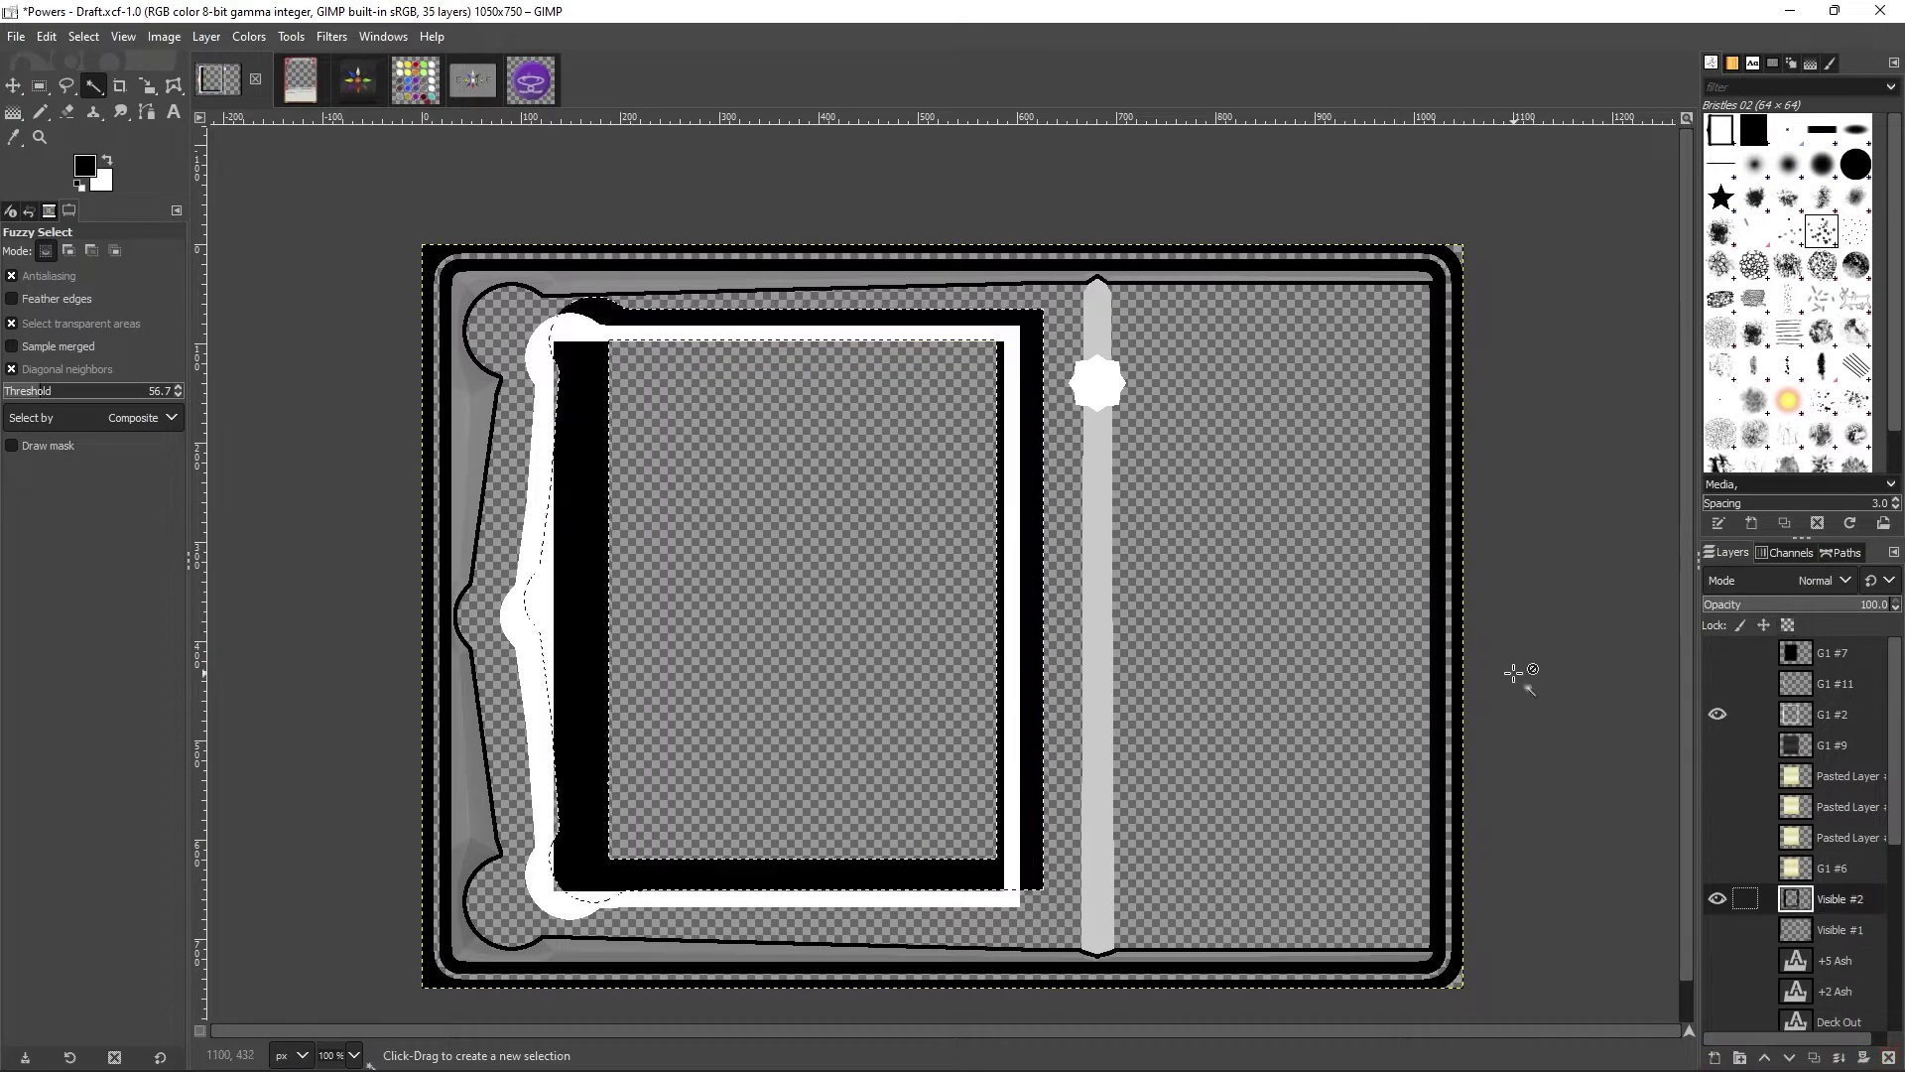
{"action": "key", "text": "ctrl+v"}
{"action": "left_click_drag", "start_coordinate": [907, 299], "coordinate": [904, 284]}
{"action": "right_click", "coordinate": [1746, 902]}
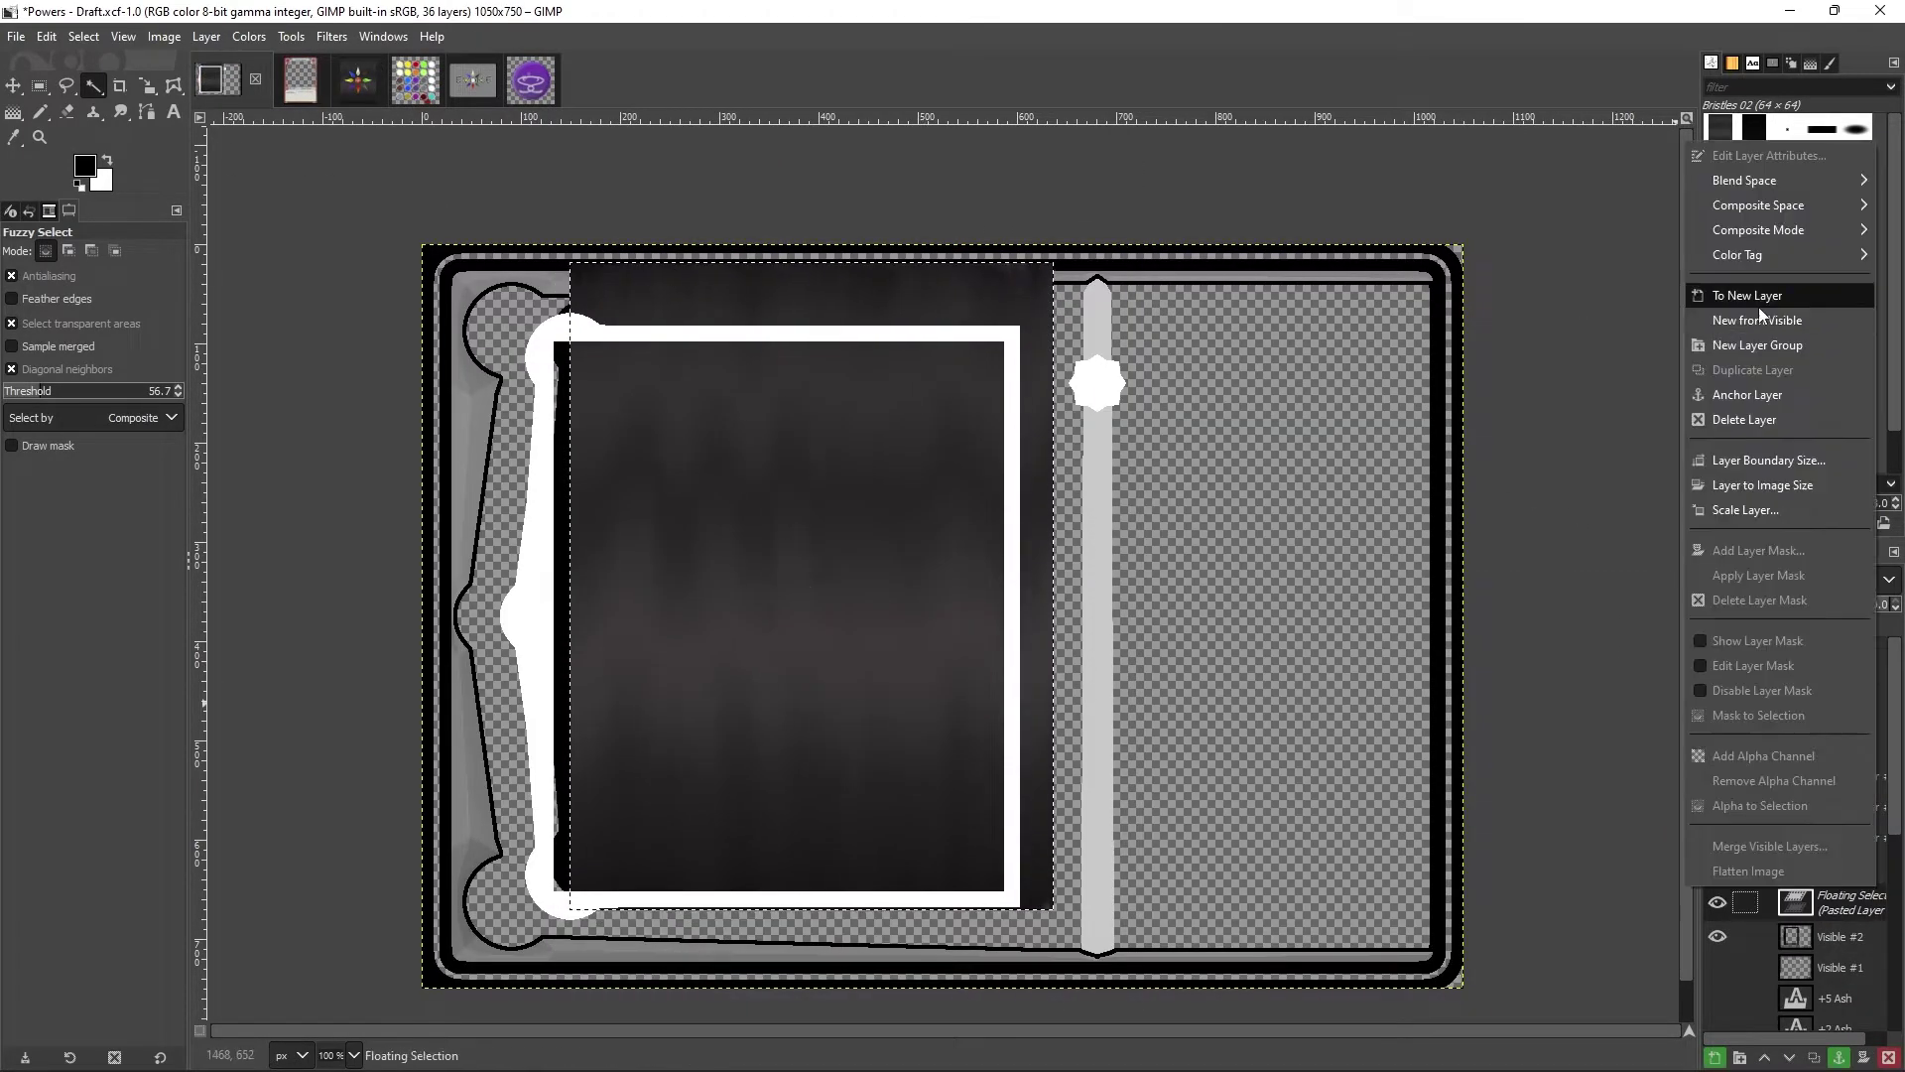
{"action": "left_click", "coordinate": [1776, 286]}
{"action": "key", "text": "ctrl+shift+a"}
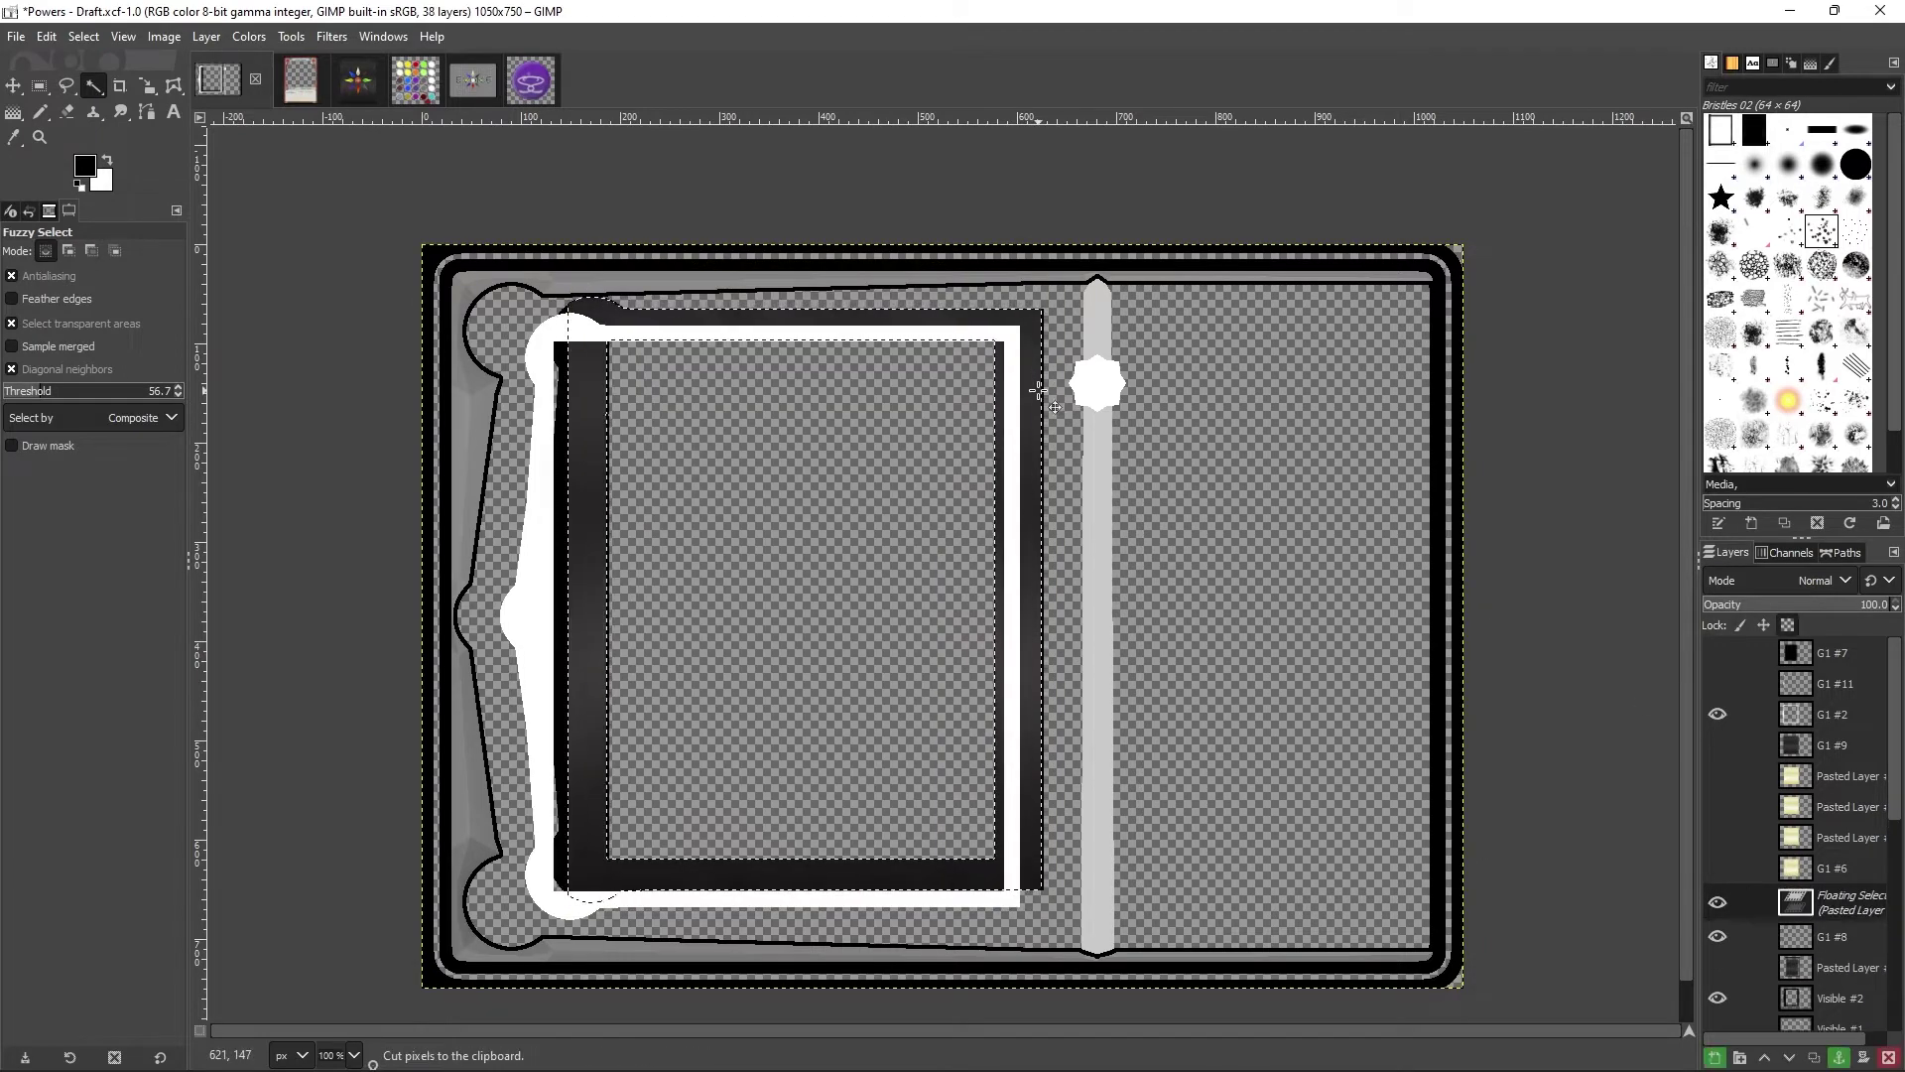
{"action": "key", "text": "ctrl+z"}
{"action": "key", "text": "ctrl+z"}
{"action": "key", "text": "ctrl+z"}
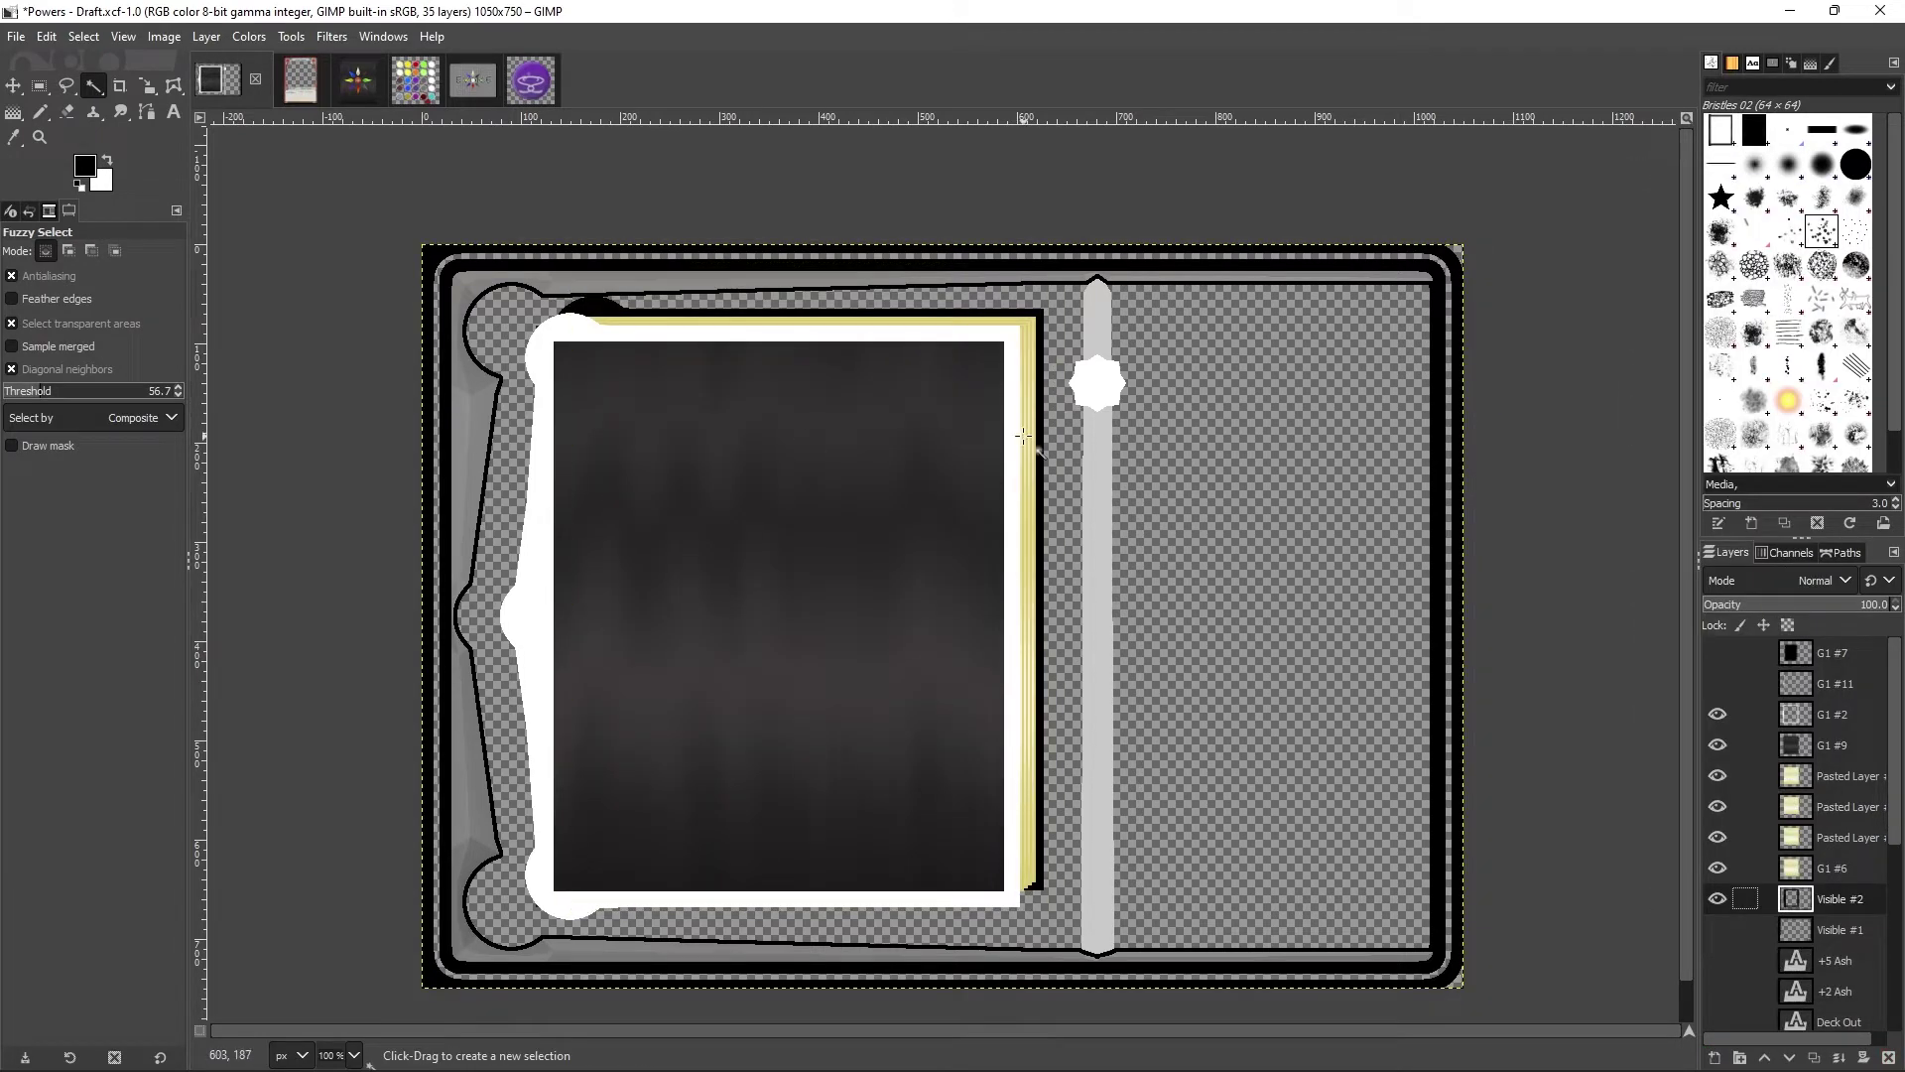
{"action": "key", "text": "ctrl+z"}
Step: Replace the black panel layer G1 #7 with a solid white panel shape placed directly below Visible #2
{"action": "right_click", "coordinate": [1722, 694]}
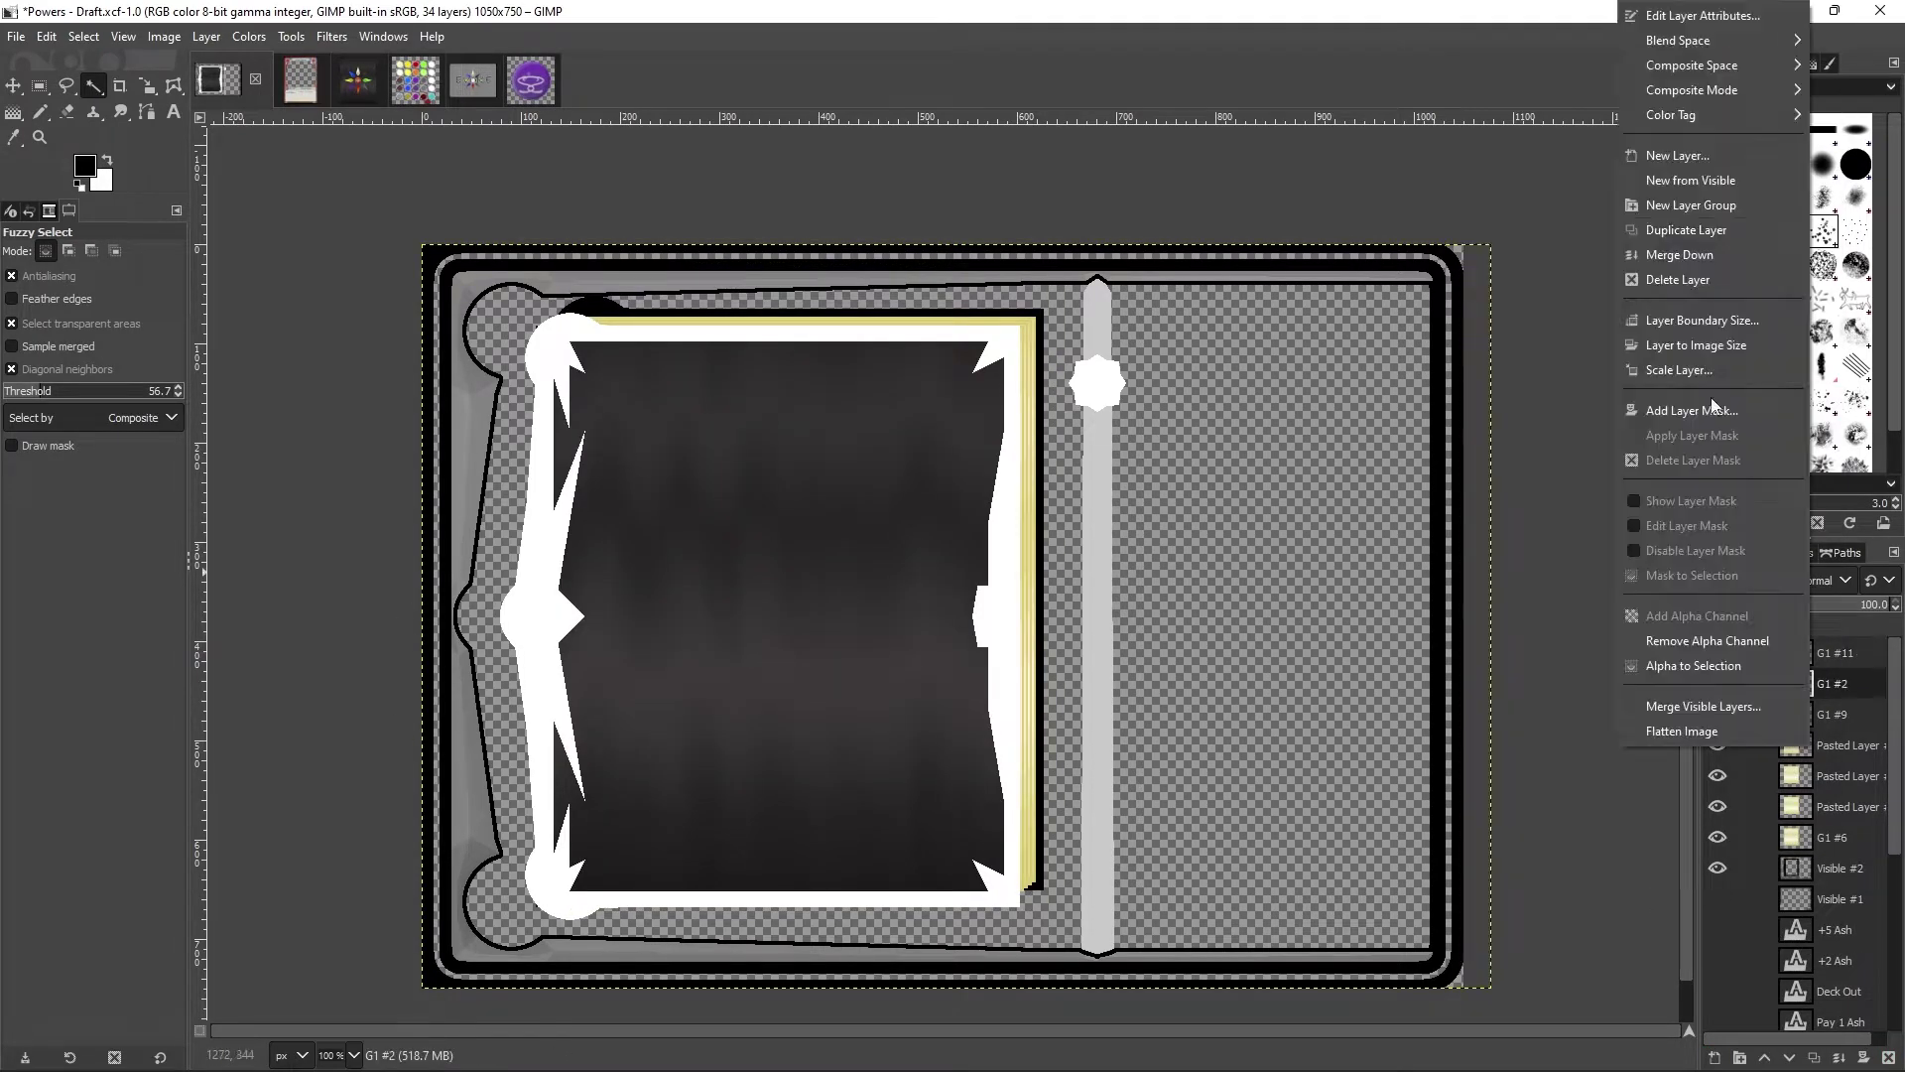
{"action": "key", "text": "Escape"}
{"action": "key", "text": "ctrl+y"}
{"action": "key", "text": "x"}
{"action": "key", "text": "r"}
{"action": "left_click_drag", "start_coordinate": [1839, 772], "coordinate": [1835, 908]}
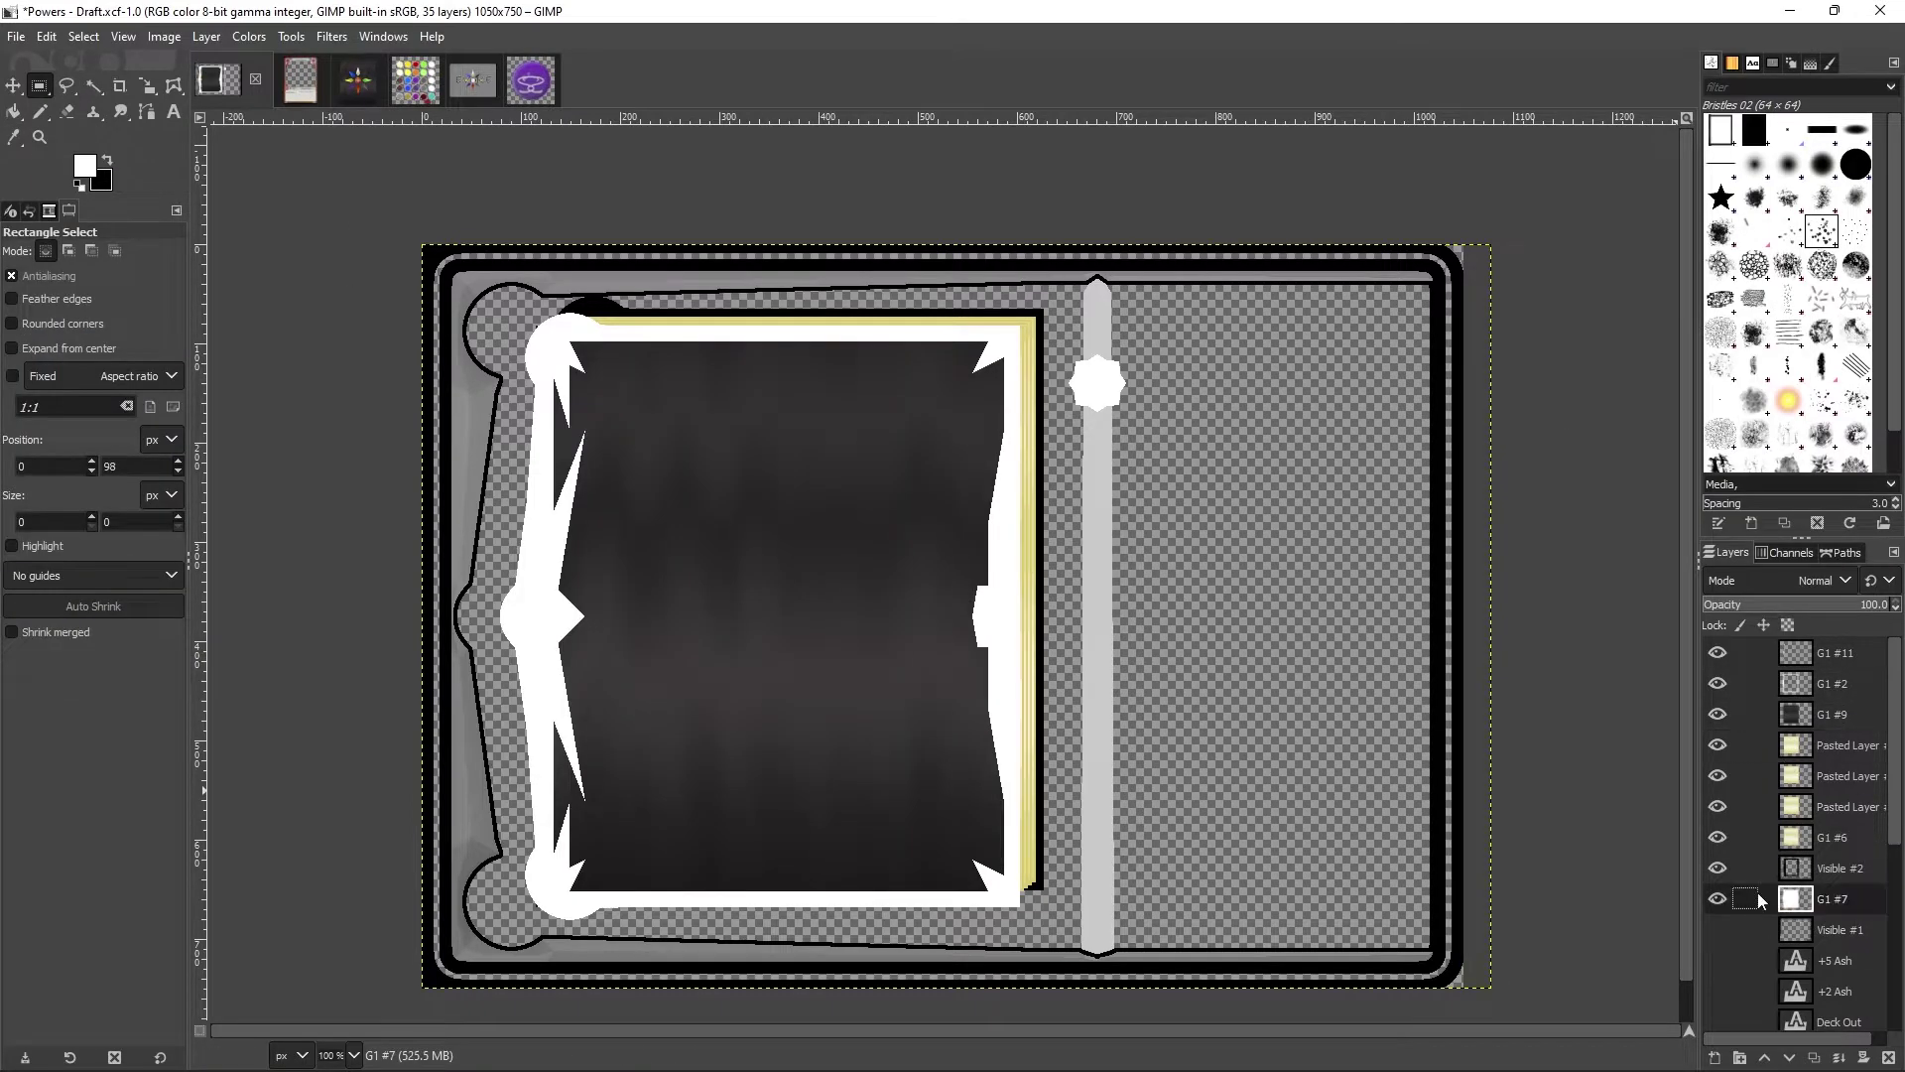
Step: Delete layer Visible #1 and clear the outer card borders and divider around the black panel frame on Visible #2
{"action": "right_click", "coordinate": [1746, 933]}
{"action": "key", "text": "Escape"}
{"action": "scroll", "coordinate": [1786, 844], "scroll_direction": "down", "scroll_amount": 2}
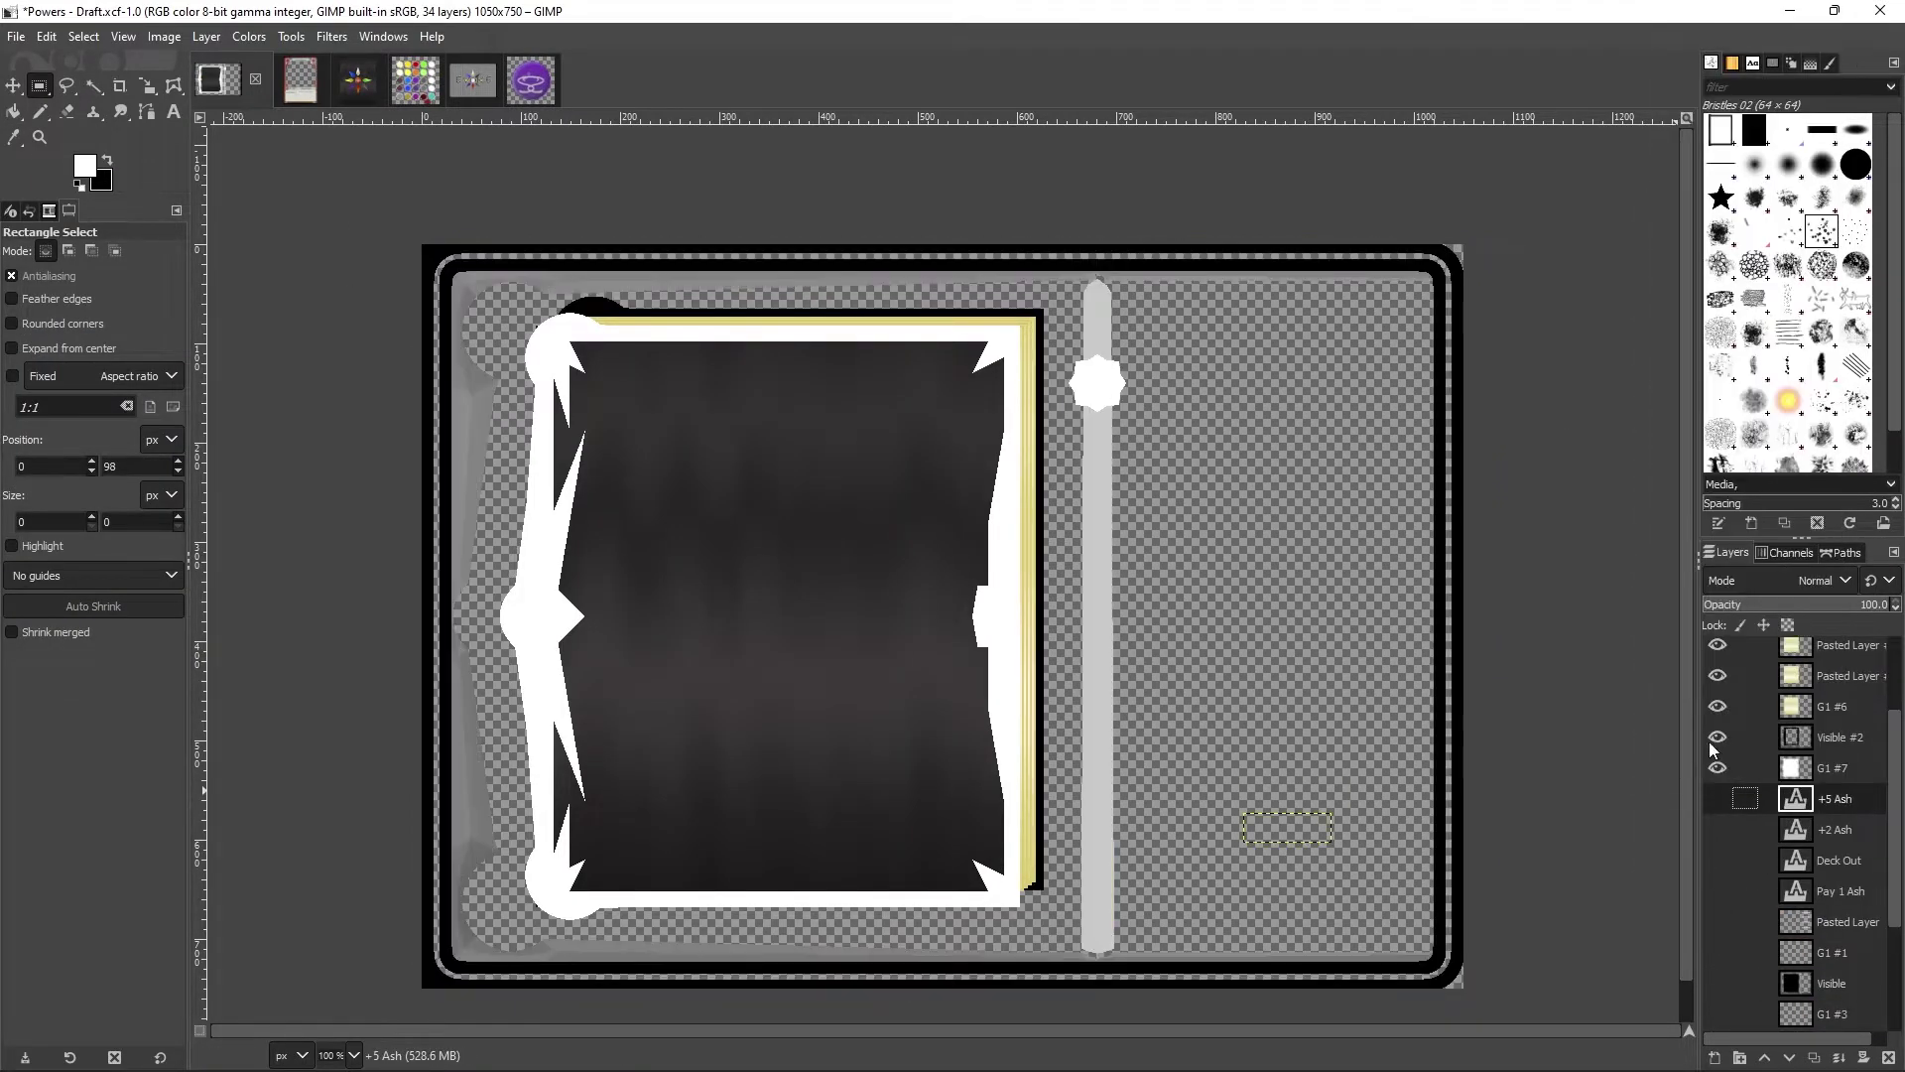
{"action": "left_click_drag", "start_coordinate": [1030, 221], "coordinate": [1575, 1024]}
{"action": "key", "text": "Delete"}
{"action": "left_click_drag", "start_coordinate": [307, 997], "coordinate": [493, 200]}
{"action": "left_click", "coordinate": [576, 205]}
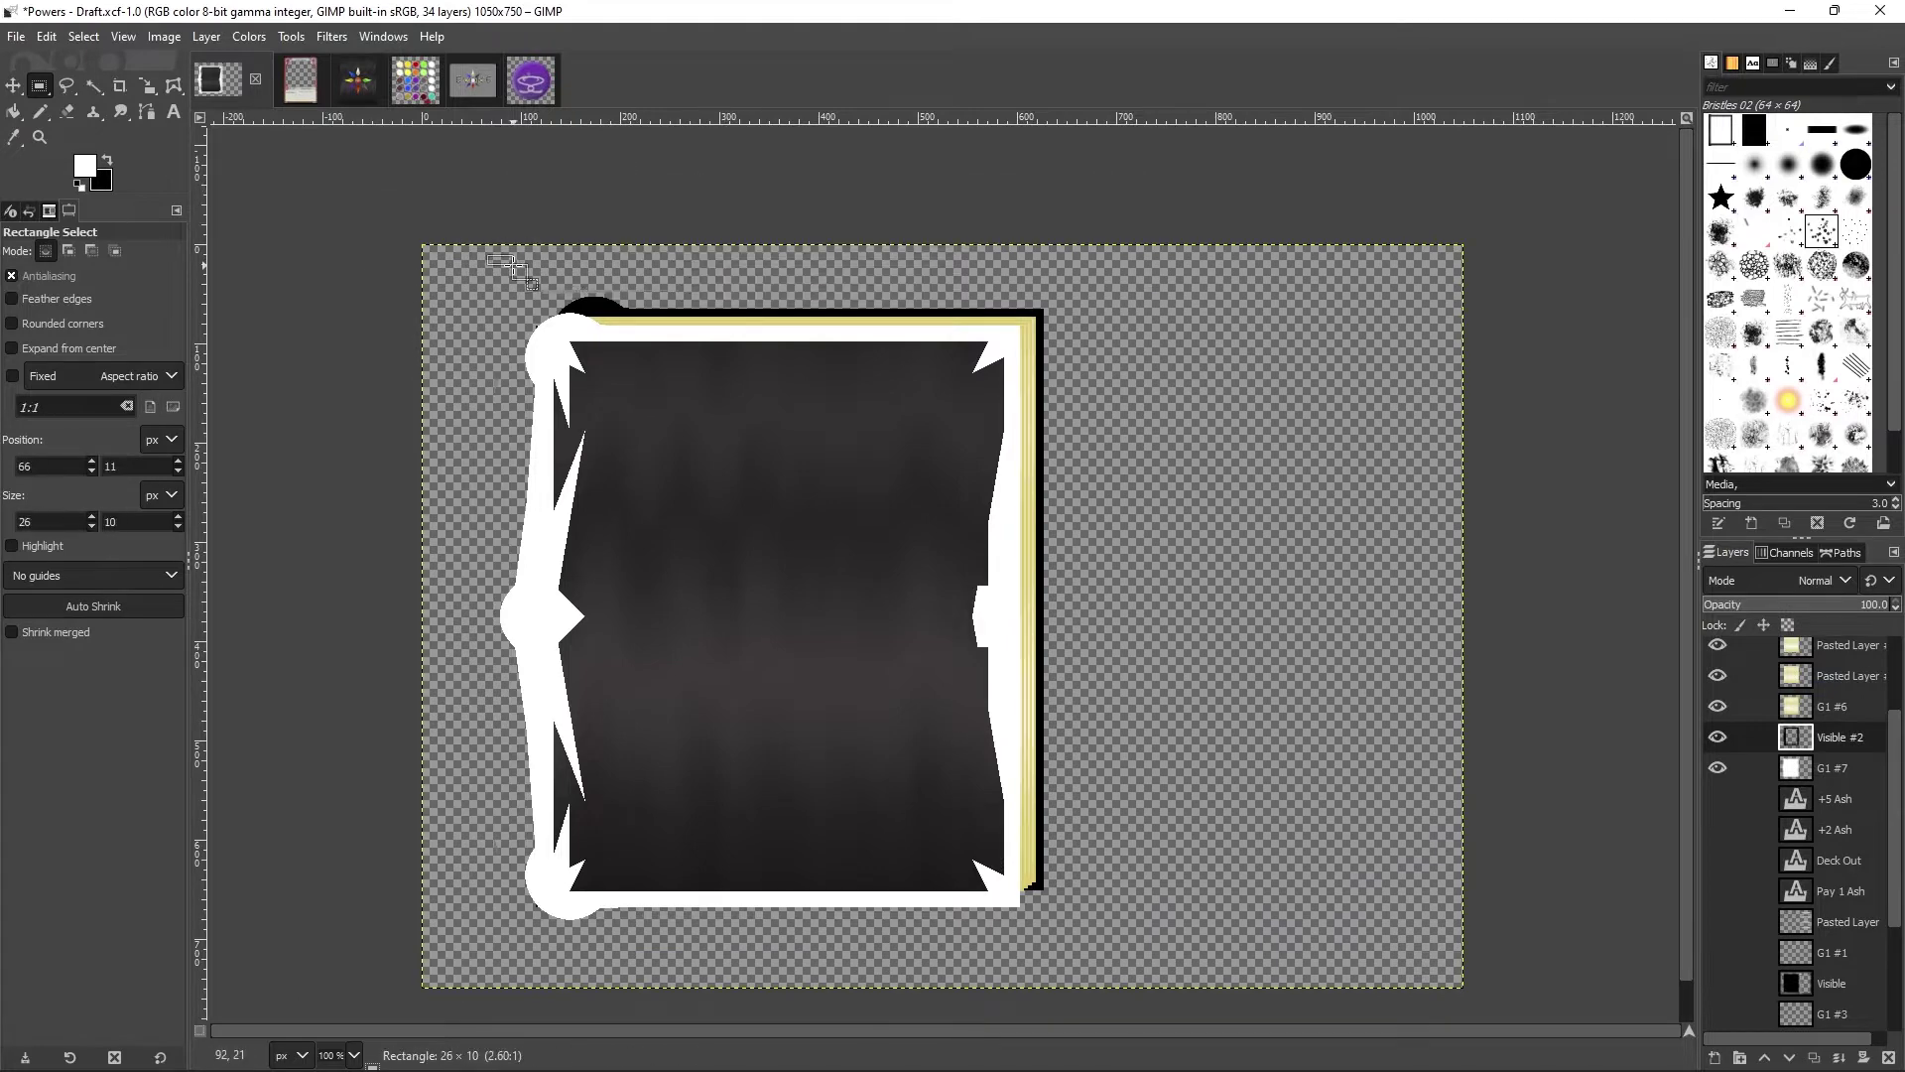
Step: Cut the black panel frame from Visible #2 and refill its shape in black on a new 1050 × 750 transparent layer
{"action": "key", "text": "u"}
{"action": "left_click", "coordinate": [640, 382]}
{"action": "key", "text": "shift+ctrl+n"}
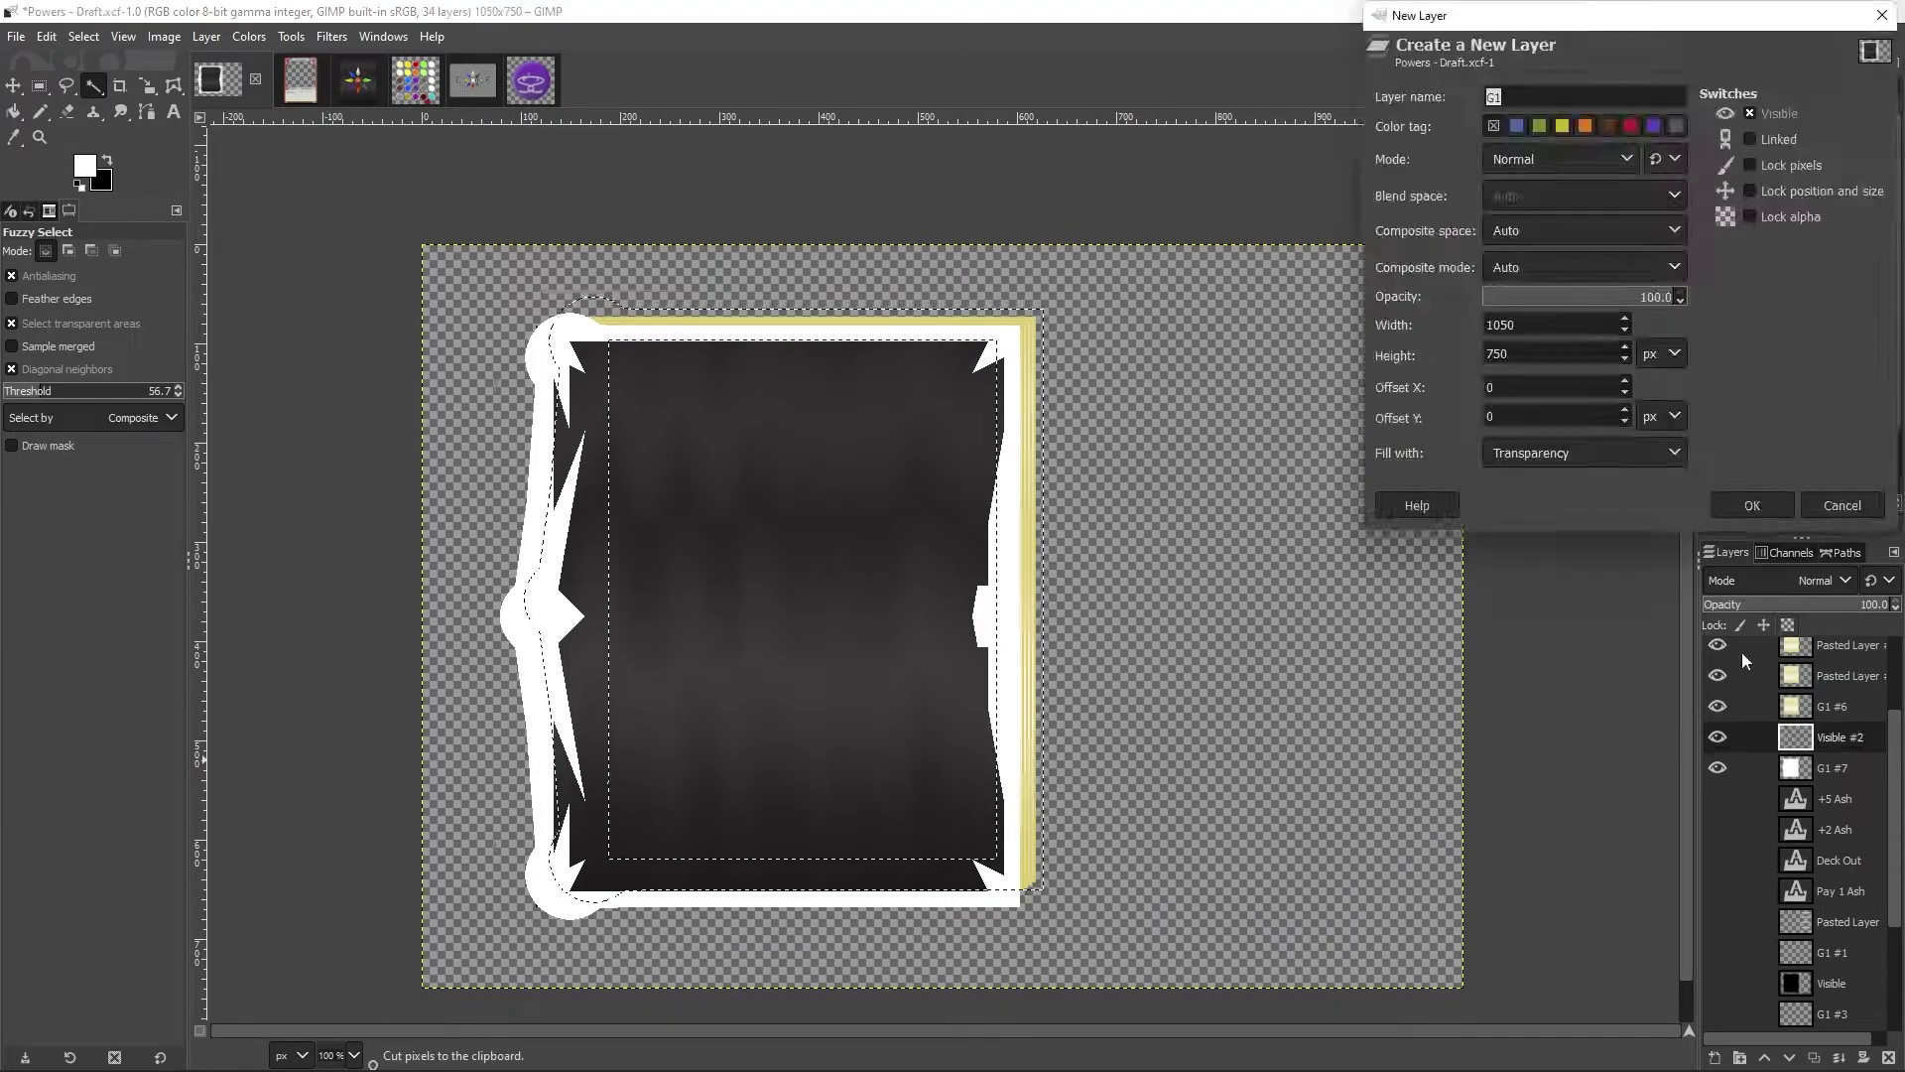
{"action": "key", "text": "Return"}
{"action": "key", "text": "x"}
{"action": "key", "text": "ctrl+period"}
Step: Reduce the black panel fill on layer G1 #10 to a thin outline along the white frame's outer edge
{"action": "right_click", "coordinate": [595, 341]}
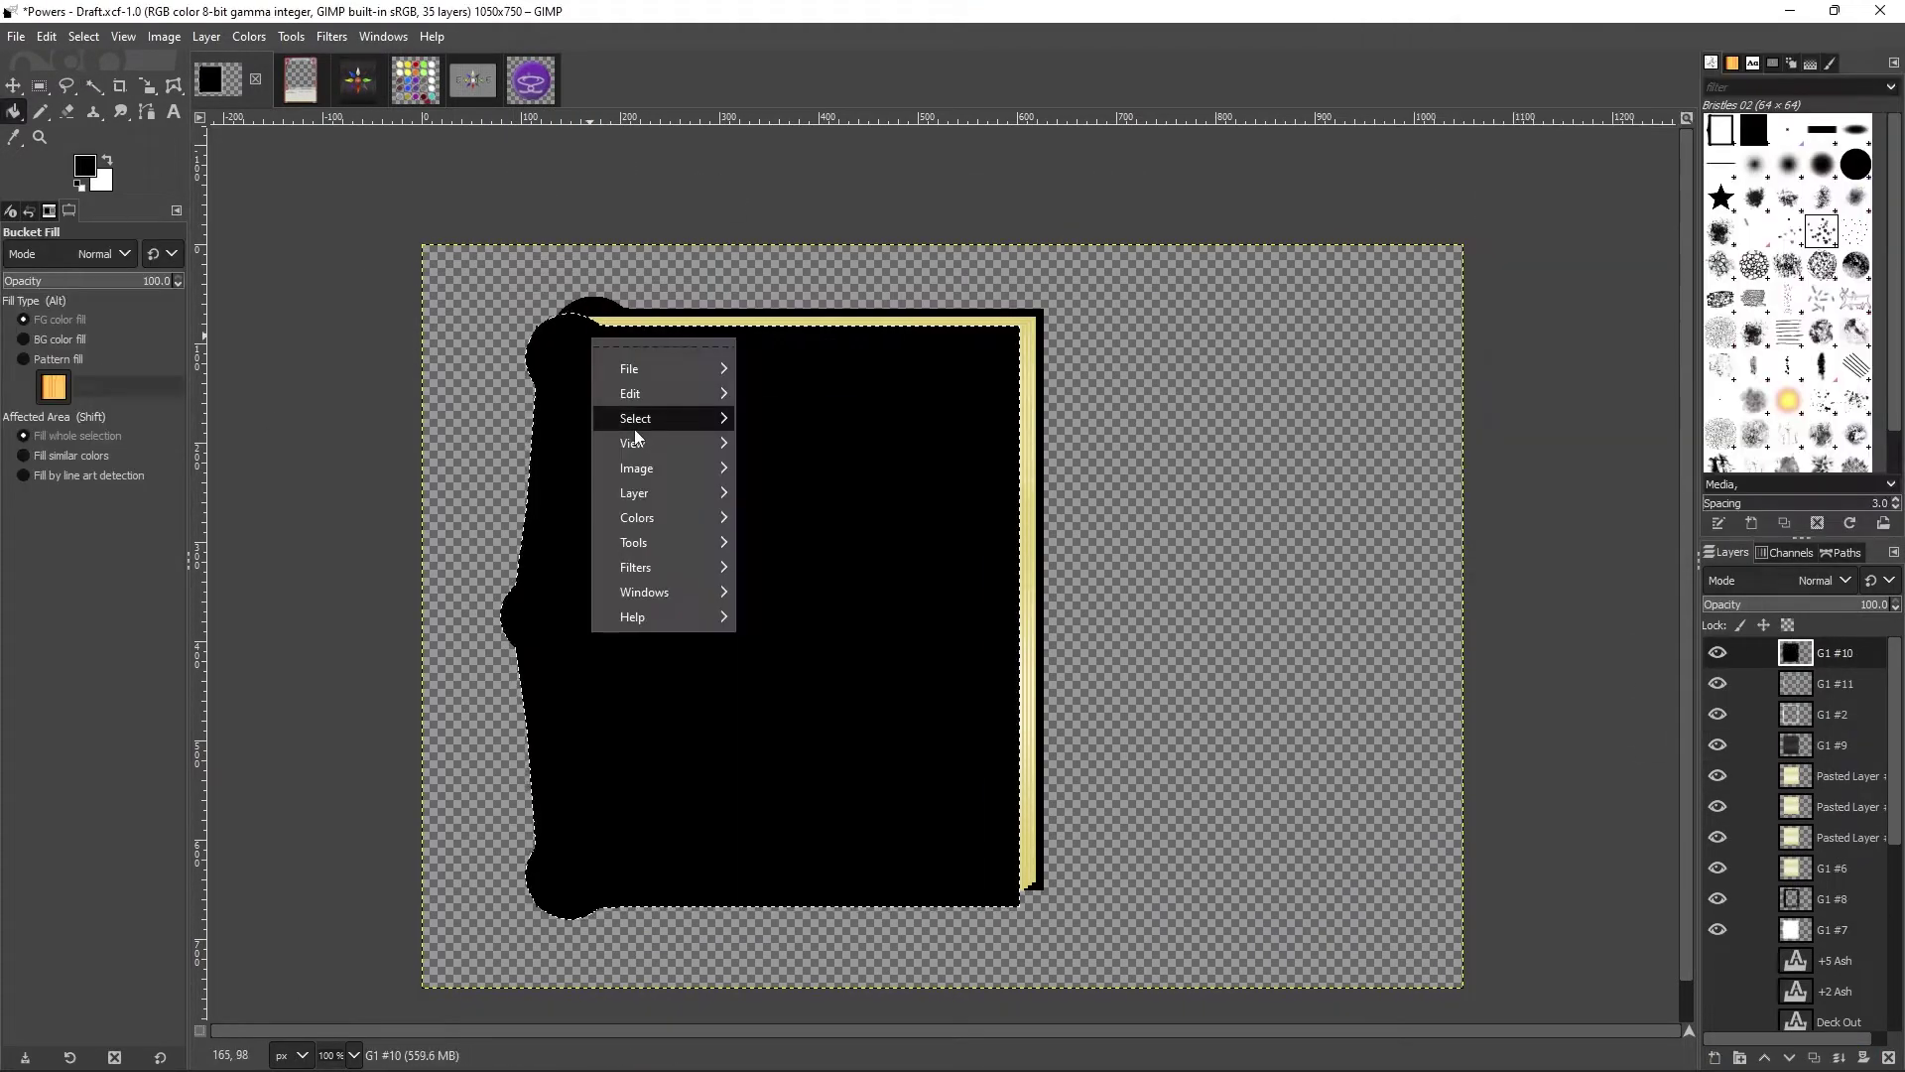
{"action": "key", "text": "Escape"}
{"action": "key", "text": "shift+ctrl+n"}
{"action": "key", "text": "r"}
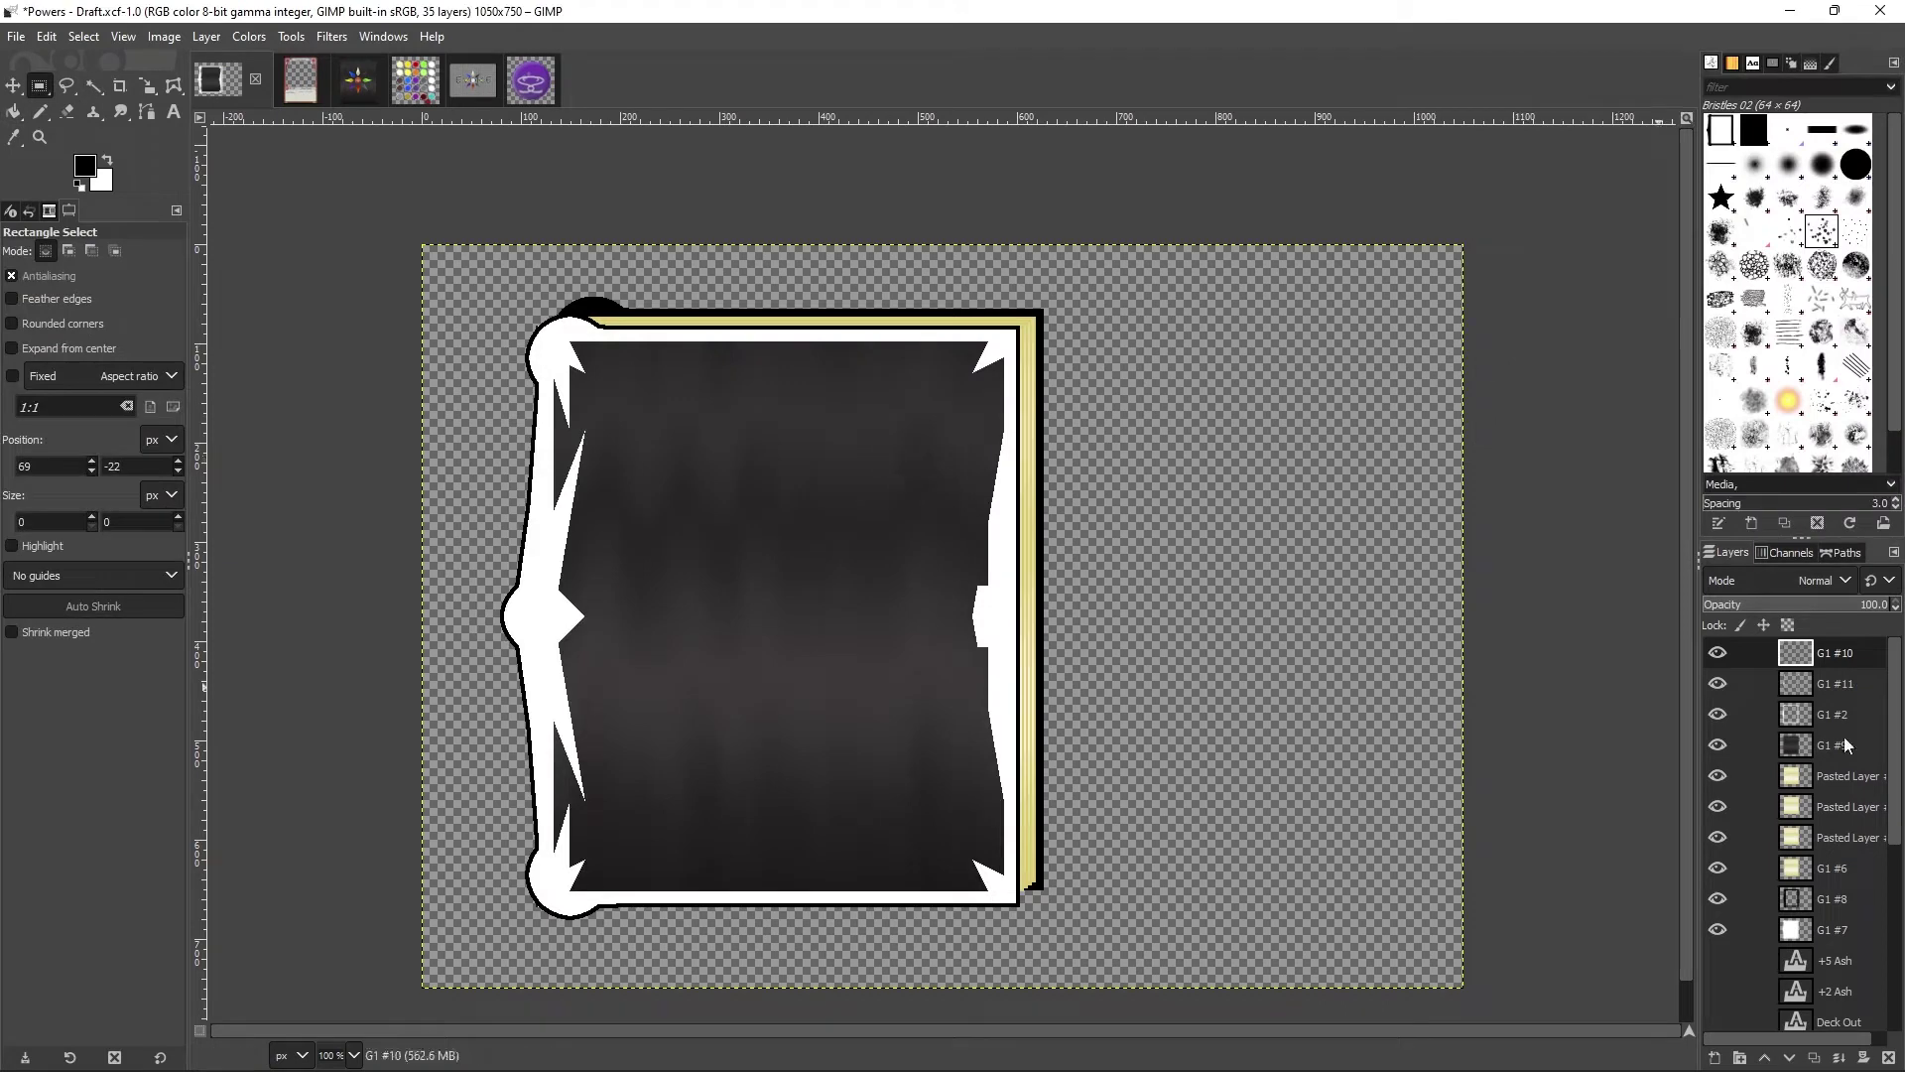
Step: Hide the layers below G1 #2 and select the white frame's interior on a new layer made from the visible image
{"action": "left_click_drag", "start_coordinate": [1718, 744], "coordinate": [1717, 1022]}
{"action": "key", "text": "u"}
{"action": "left_click", "coordinate": [793, 701]}
{"action": "right_click", "coordinate": [794, 700]}
{"action": "mouse_move", "coordinate": [923, 784]}
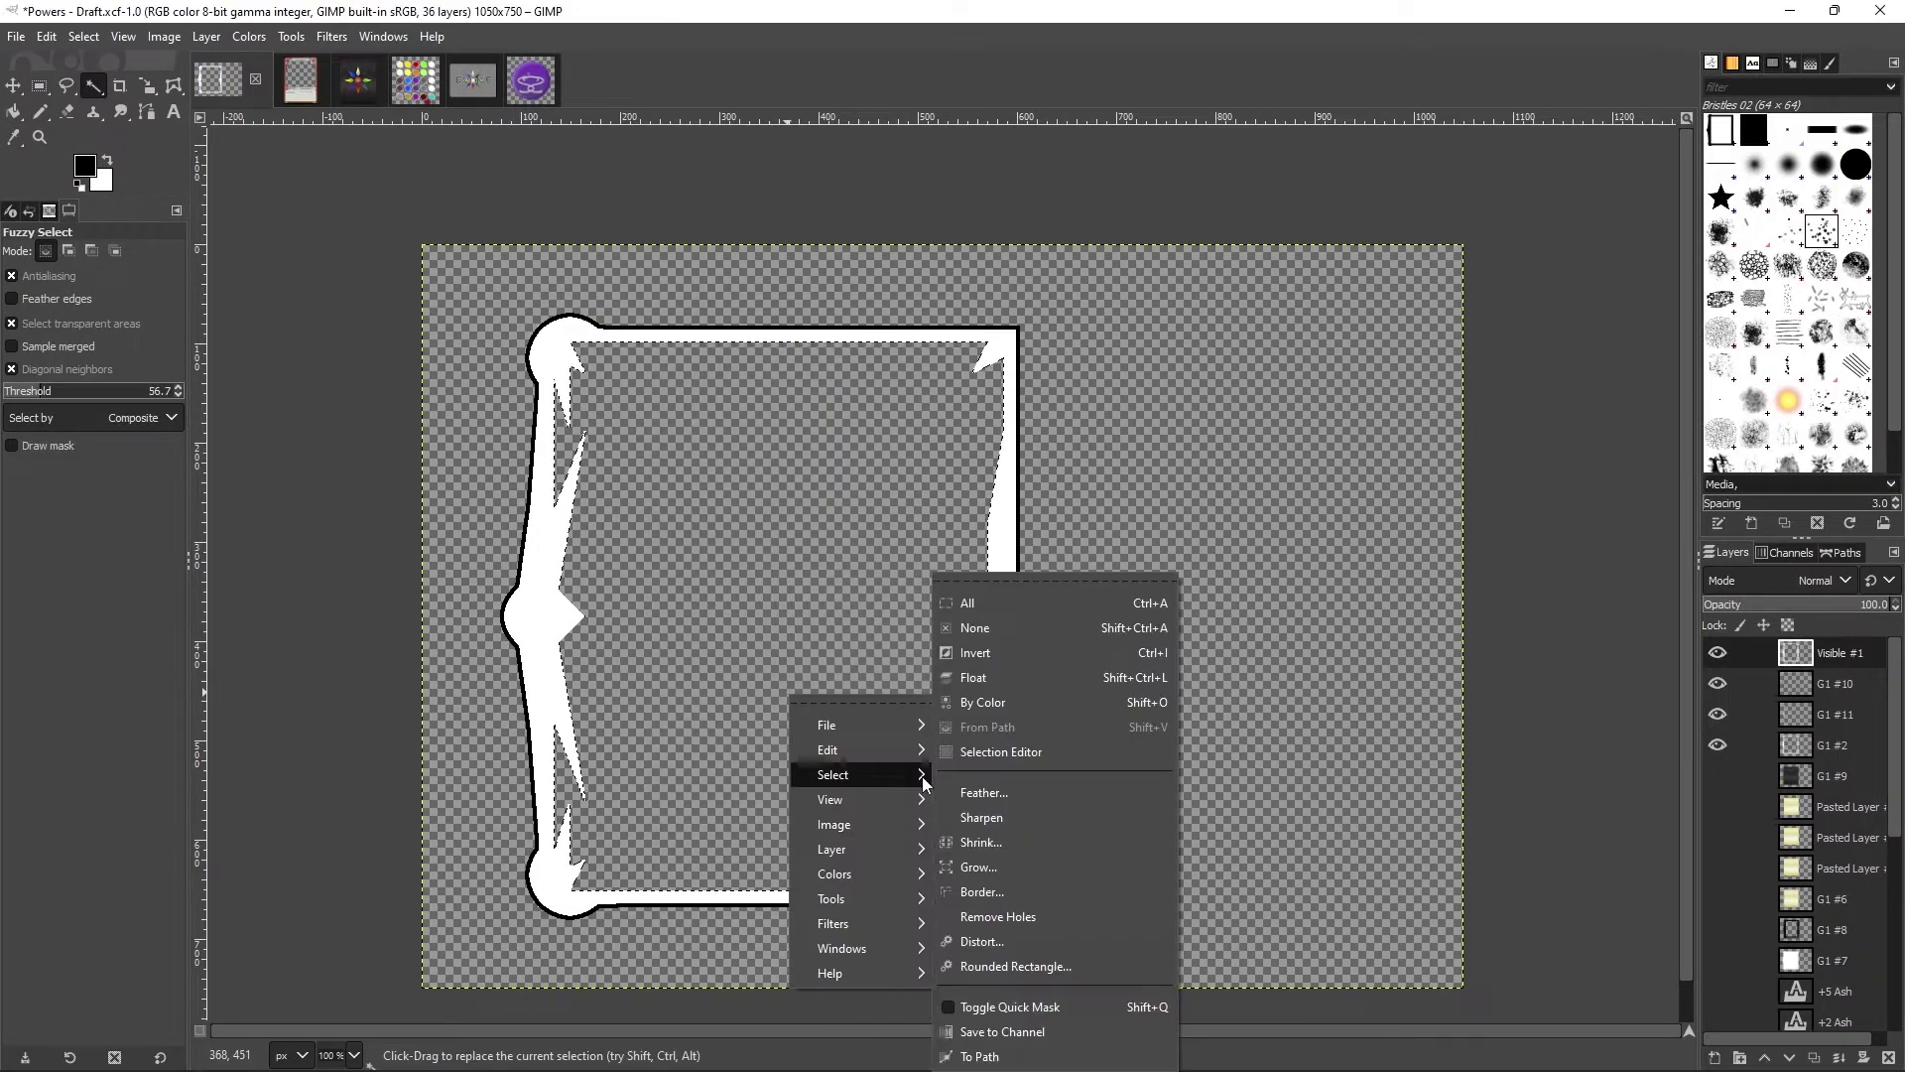
{"action": "key", "text": "Escape"}
Step: Add a thin black outline along the white frame's inner edge on a new layer and remove the temporary visible copy
{"action": "key", "text": "shift+b"}
{"action": "key", "text": "shift+ctrl+n"}
{"action": "key", "text": "Return"}
{"action": "left_click", "coordinate": [765, 545]}
{"action": "key", "text": "u"}
{"action": "right_click", "coordinate": [1833, 683]}
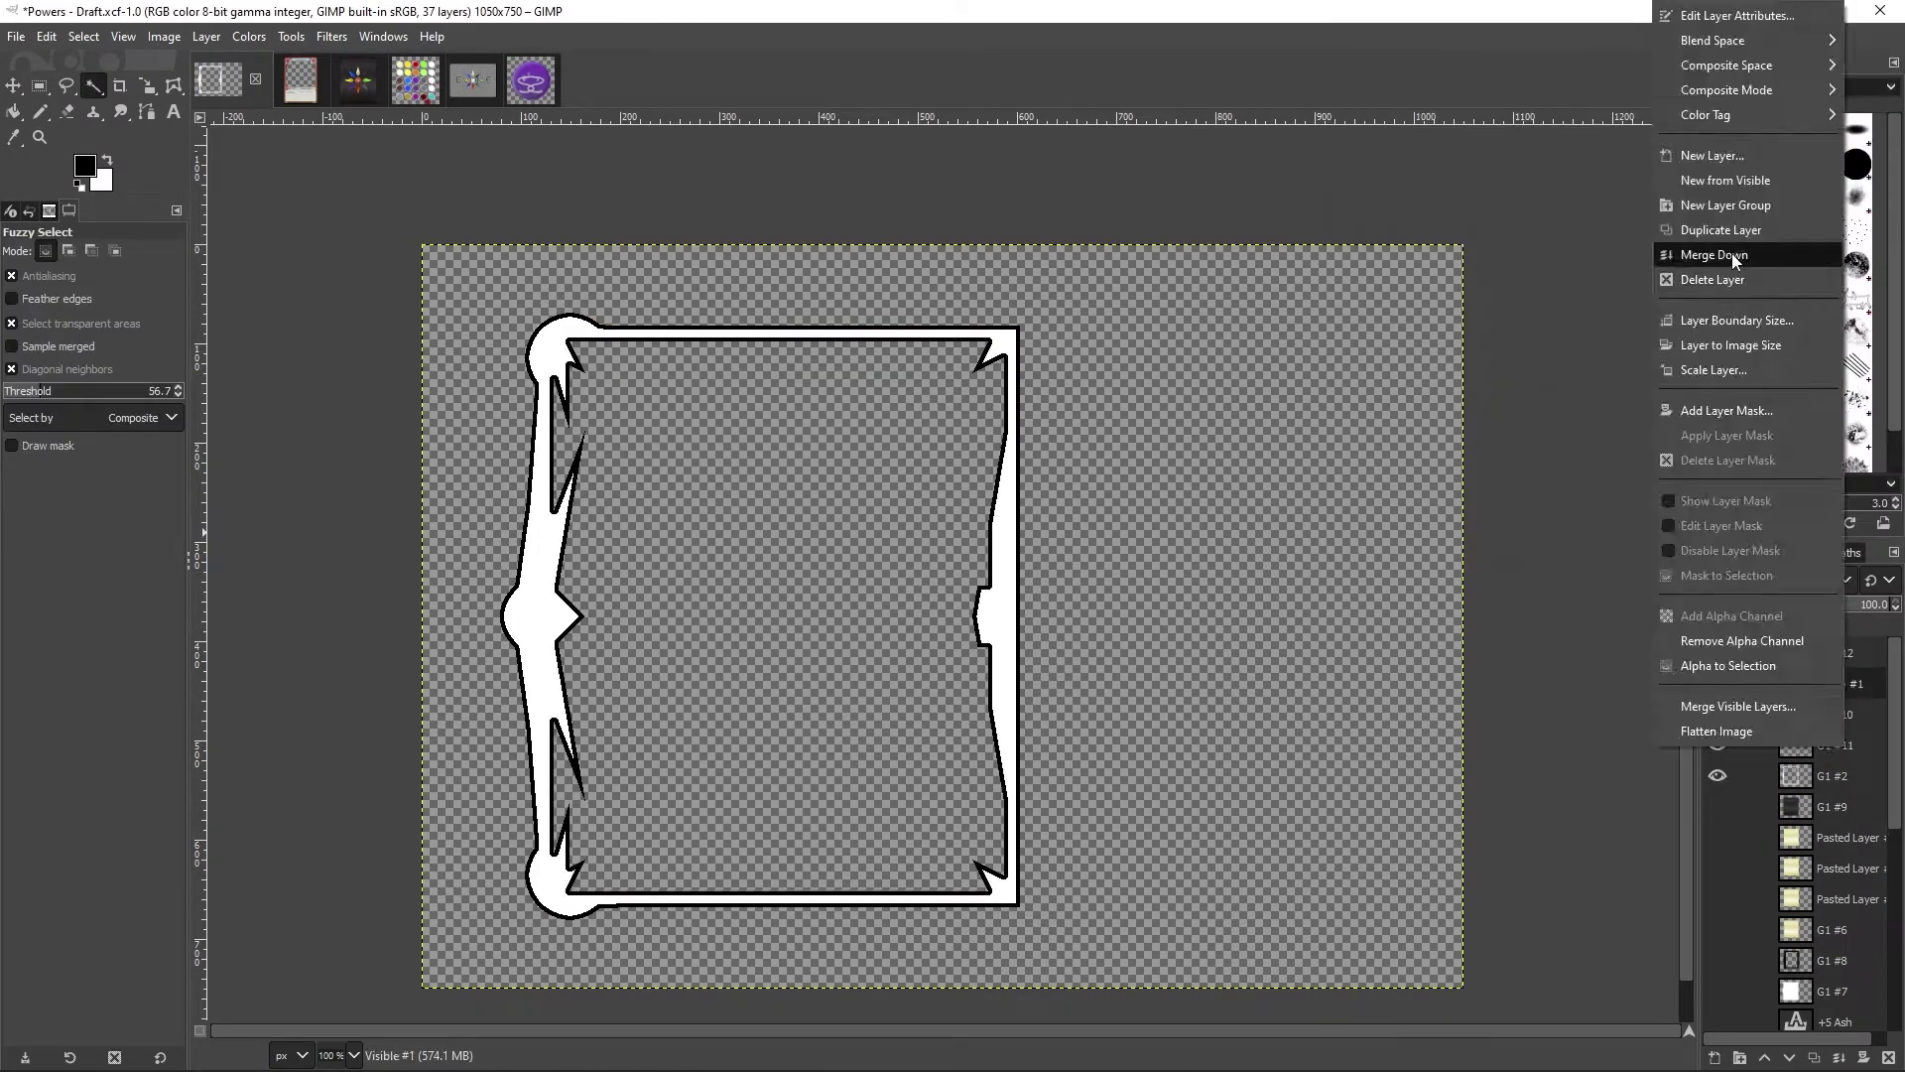
{"action": "left_click", "coordinate": [1735, 255]}
{"action": "left_click_drag", "start_coordinate": [1718, 775], "coordinate": [1726, 970]}
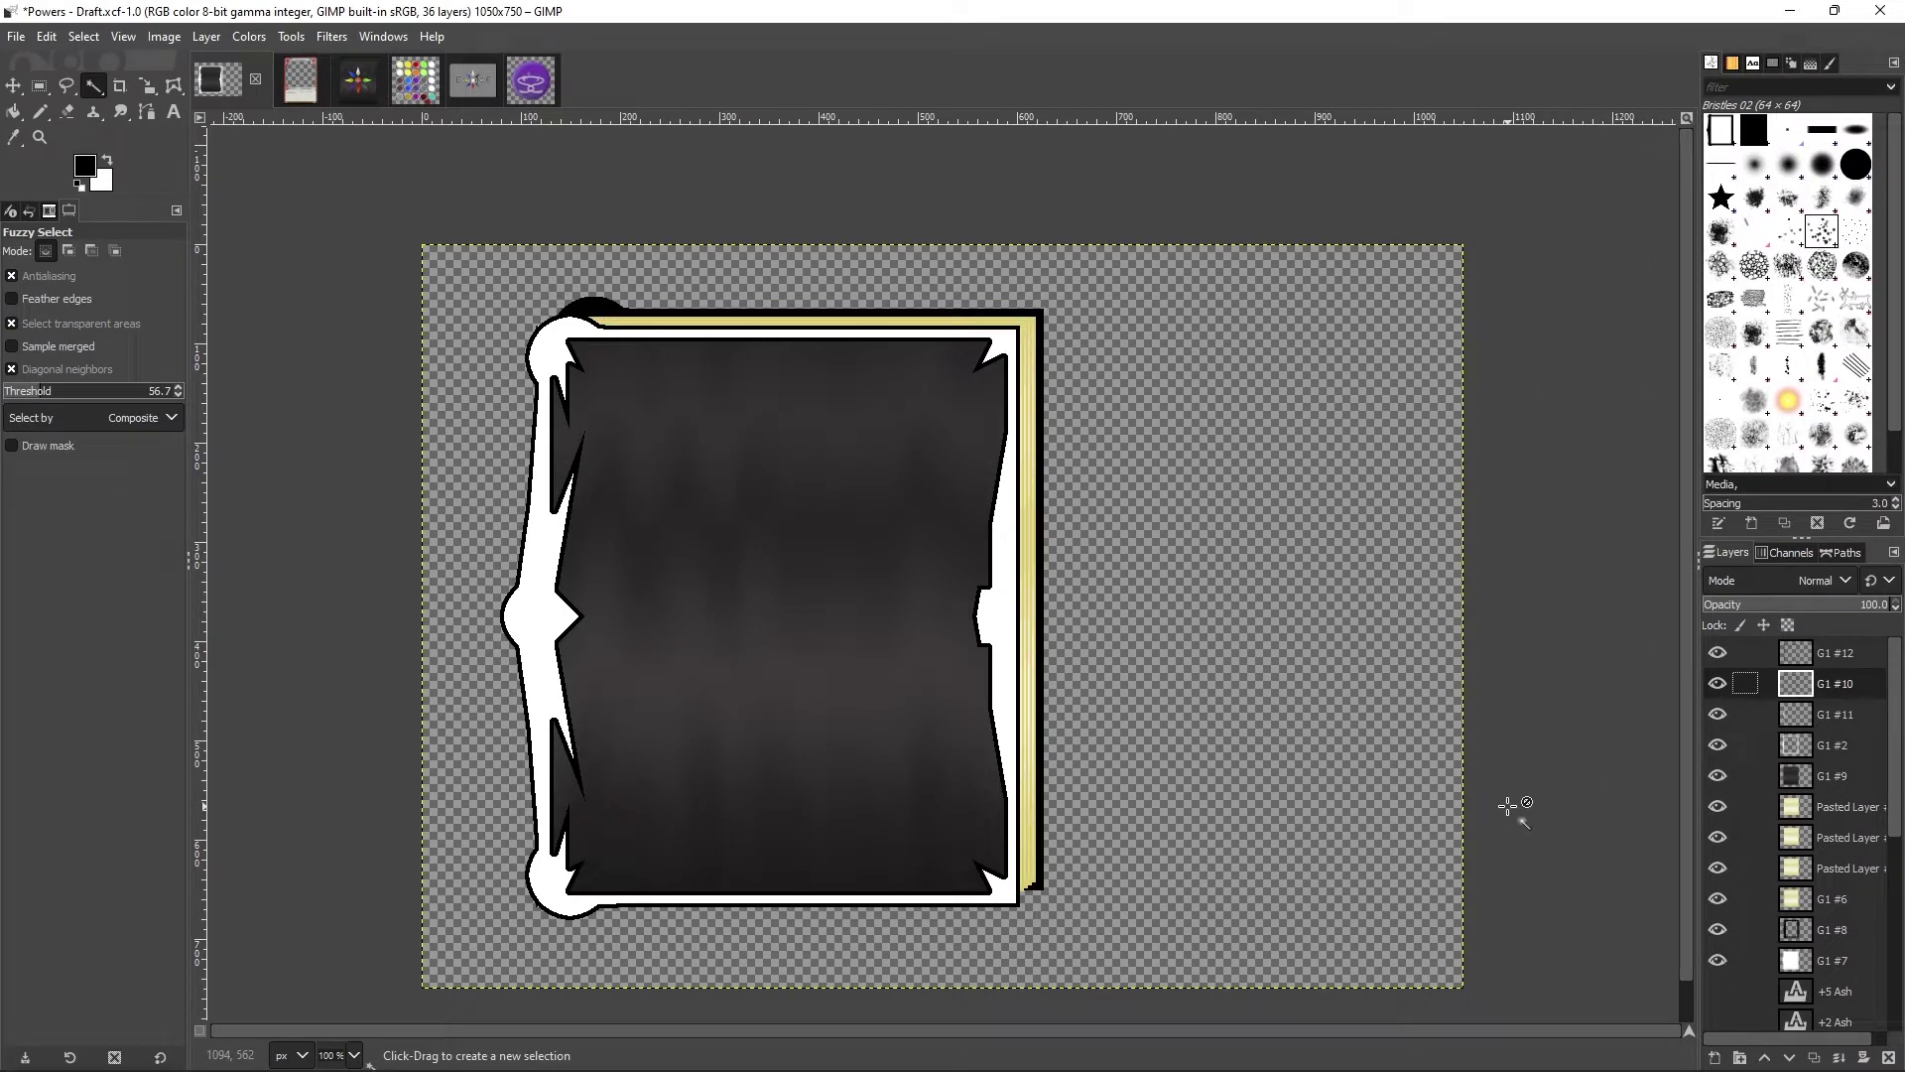
Step: Add a second black outline just inside the first inner one on a new layer, using a temporary copy of the visible frame
{"action": "left_click_drag", "start_coordinate": [1718, 775], "coordinate": [1717, 1022]}
{"action": "key", "text": "shift+ctrl+n"}
{"action": "key", "text": "Return"}
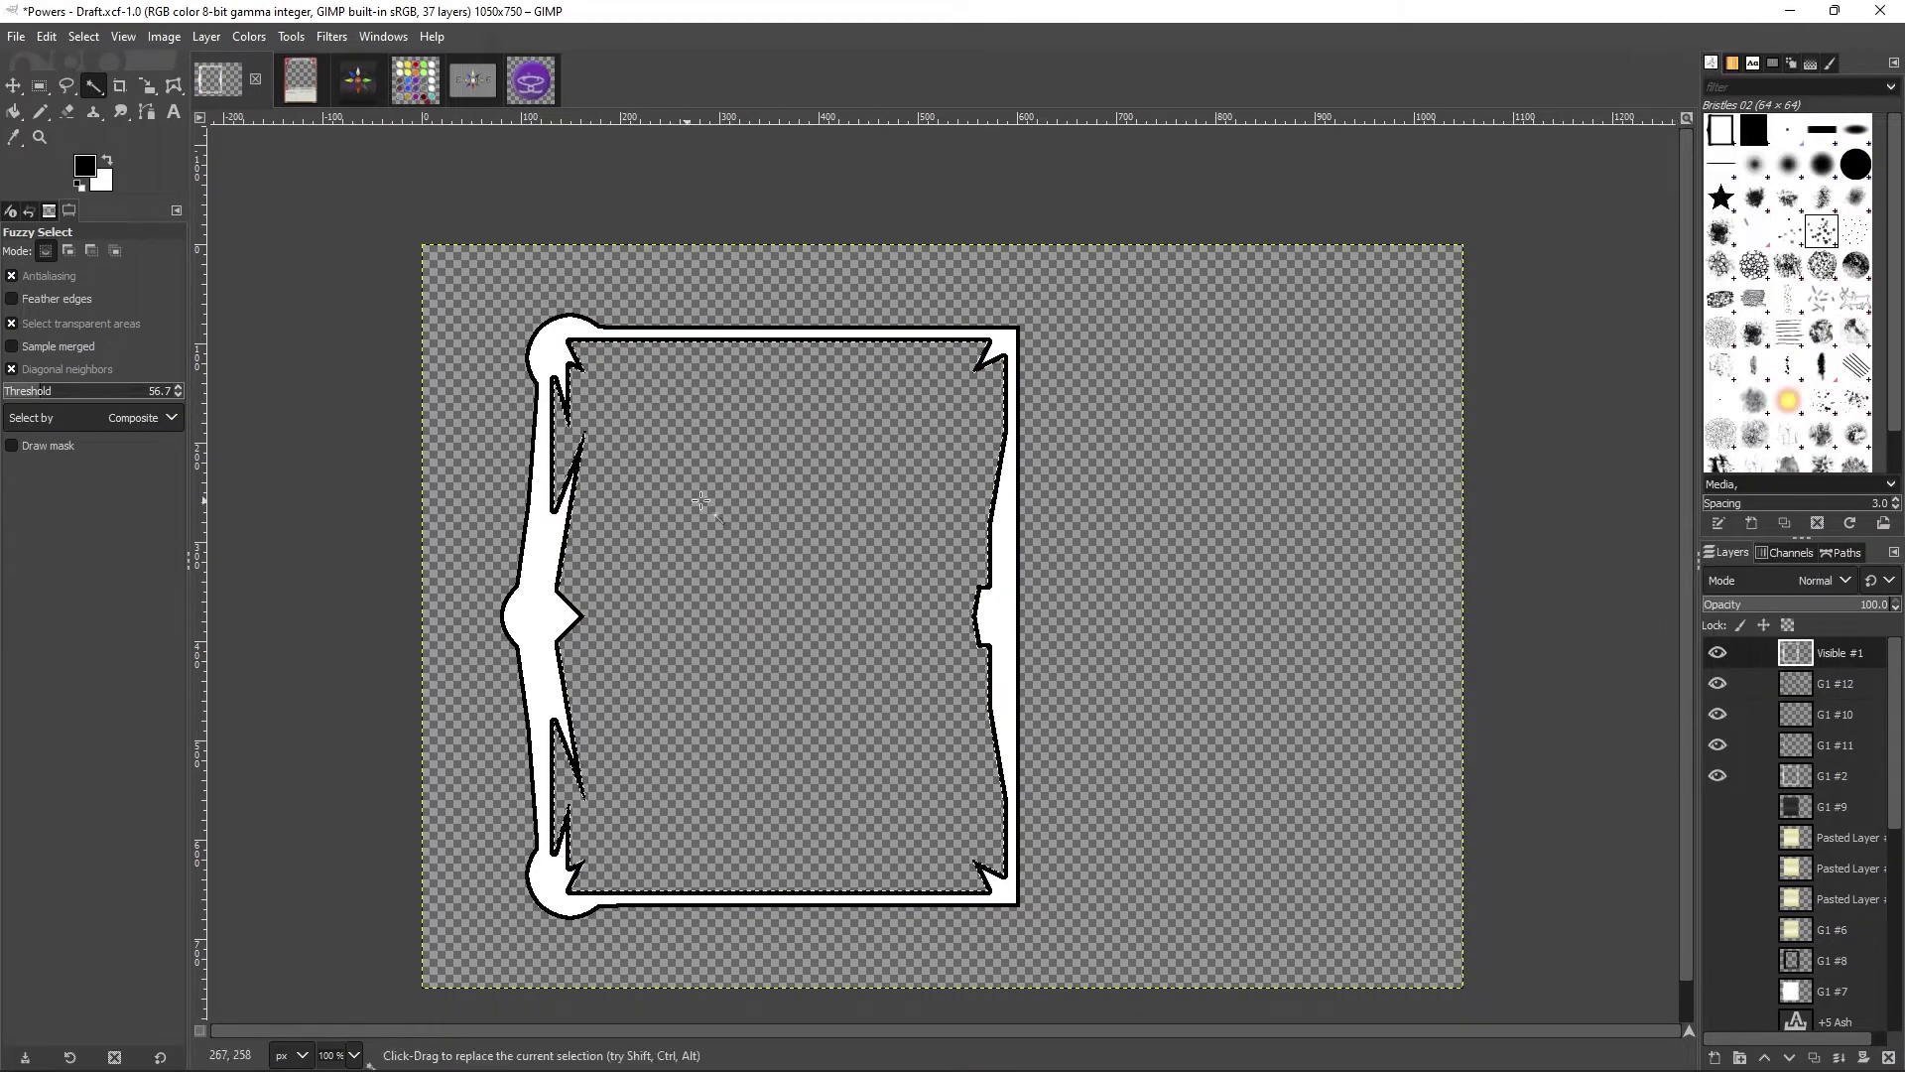
{"action": "left_click", "coordinate": [702, 502]}
{"action": "key", "text": "shift+b"}
{"action": "left_click", "coordinate": [702, 502]}
{"action": "key", "text": "ctrl+shift+s"}
{"action": "left_click", "coordinate": [996, 883]}
{"action": "key", "text": "Delete"}
{"action": "key", "text": "r"}
{"action": "key", "text": "ctrl+shift+a"}
{"action": "left_click_drag", "start_coordinate": [1717, 805], "coordinate": [1719, 990]}
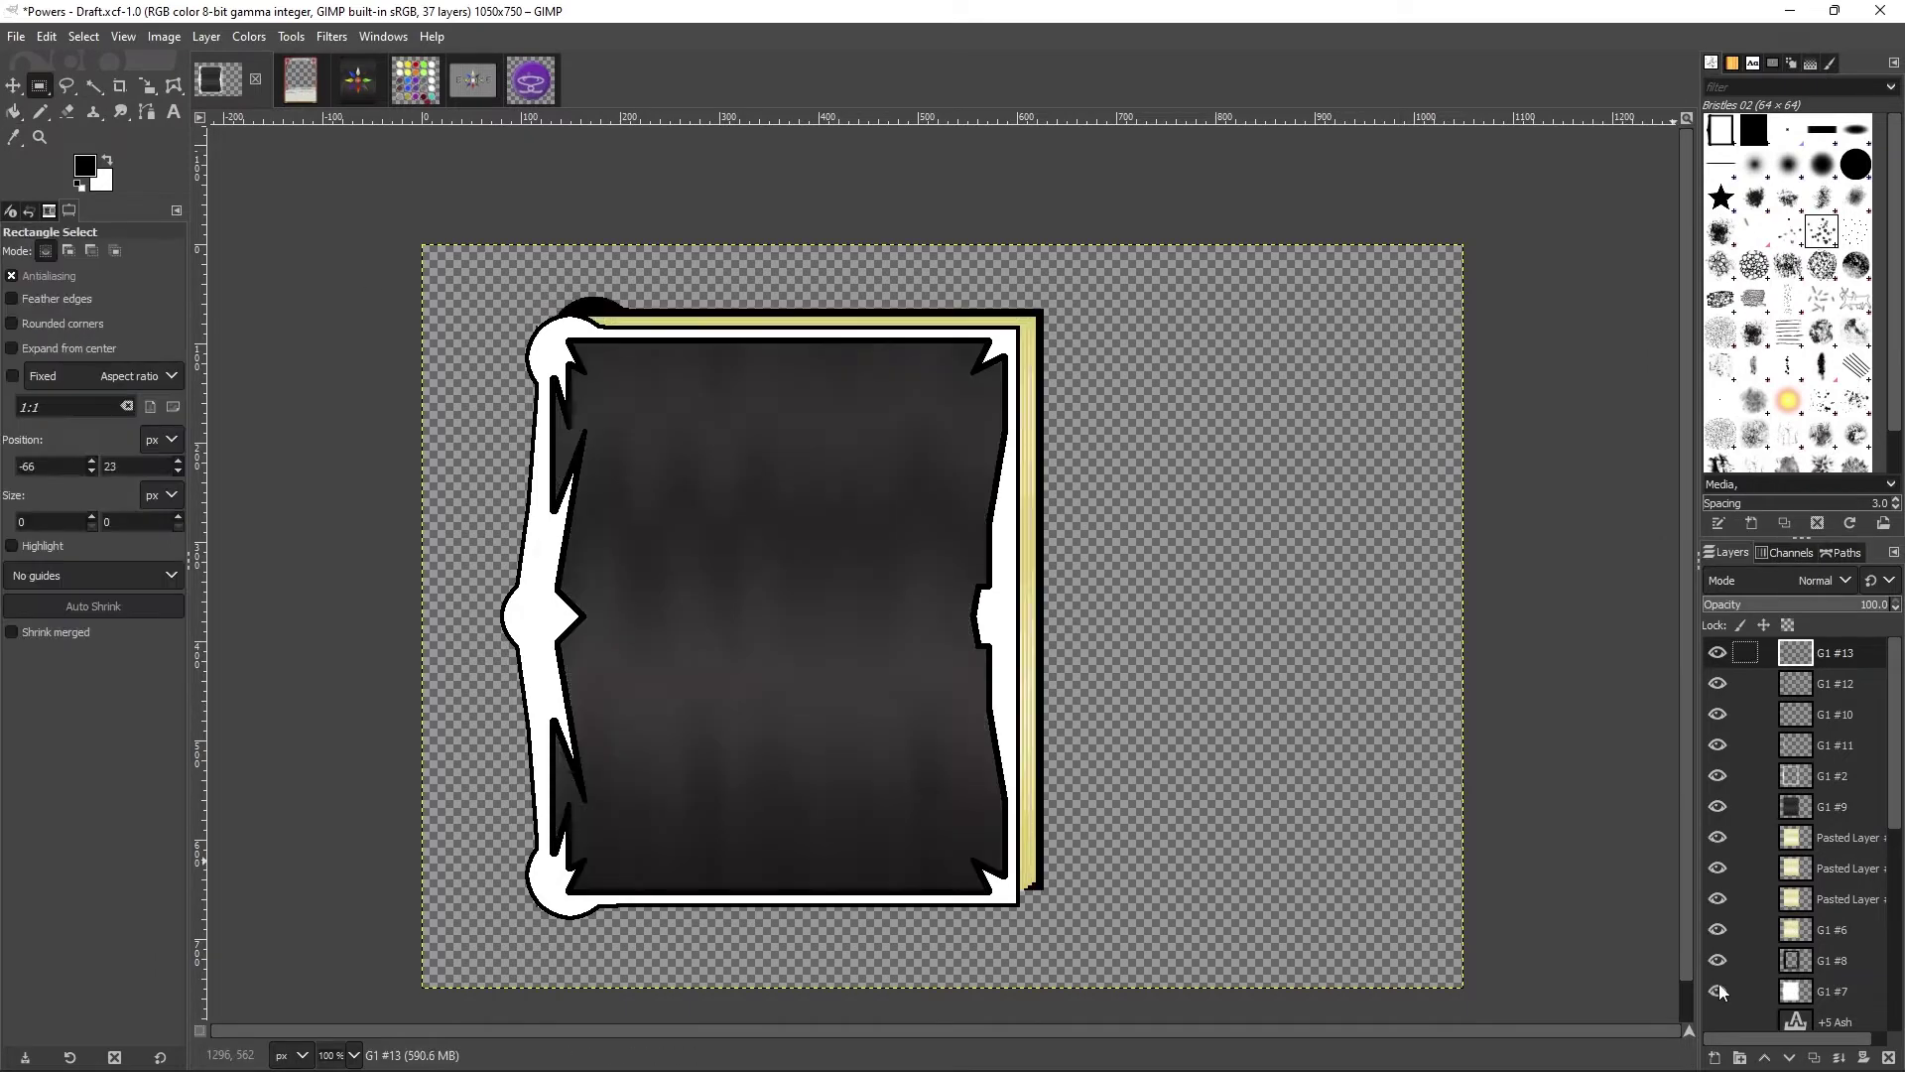
Step: Lower the opacity of the black outline layers G1 #13, G1 #12 and G1 #10, with G1 #10 at 30
{"action": "scroll", "coordinate": [1893, 607], "scroll_direction": "down", "scroll_amount": 3}
{"action": "key", "text": "Page_Down"}
{"action": "scroll", "coordinate": [1890, 608], "scroll_direction": "down", "scroll_amount": 3}
{"action": "key", "text": "Page_Down"}
{"action": "scroll", "coordinate": [1885, 609], "scroll_direction": "down", "scroll_amount": 3}
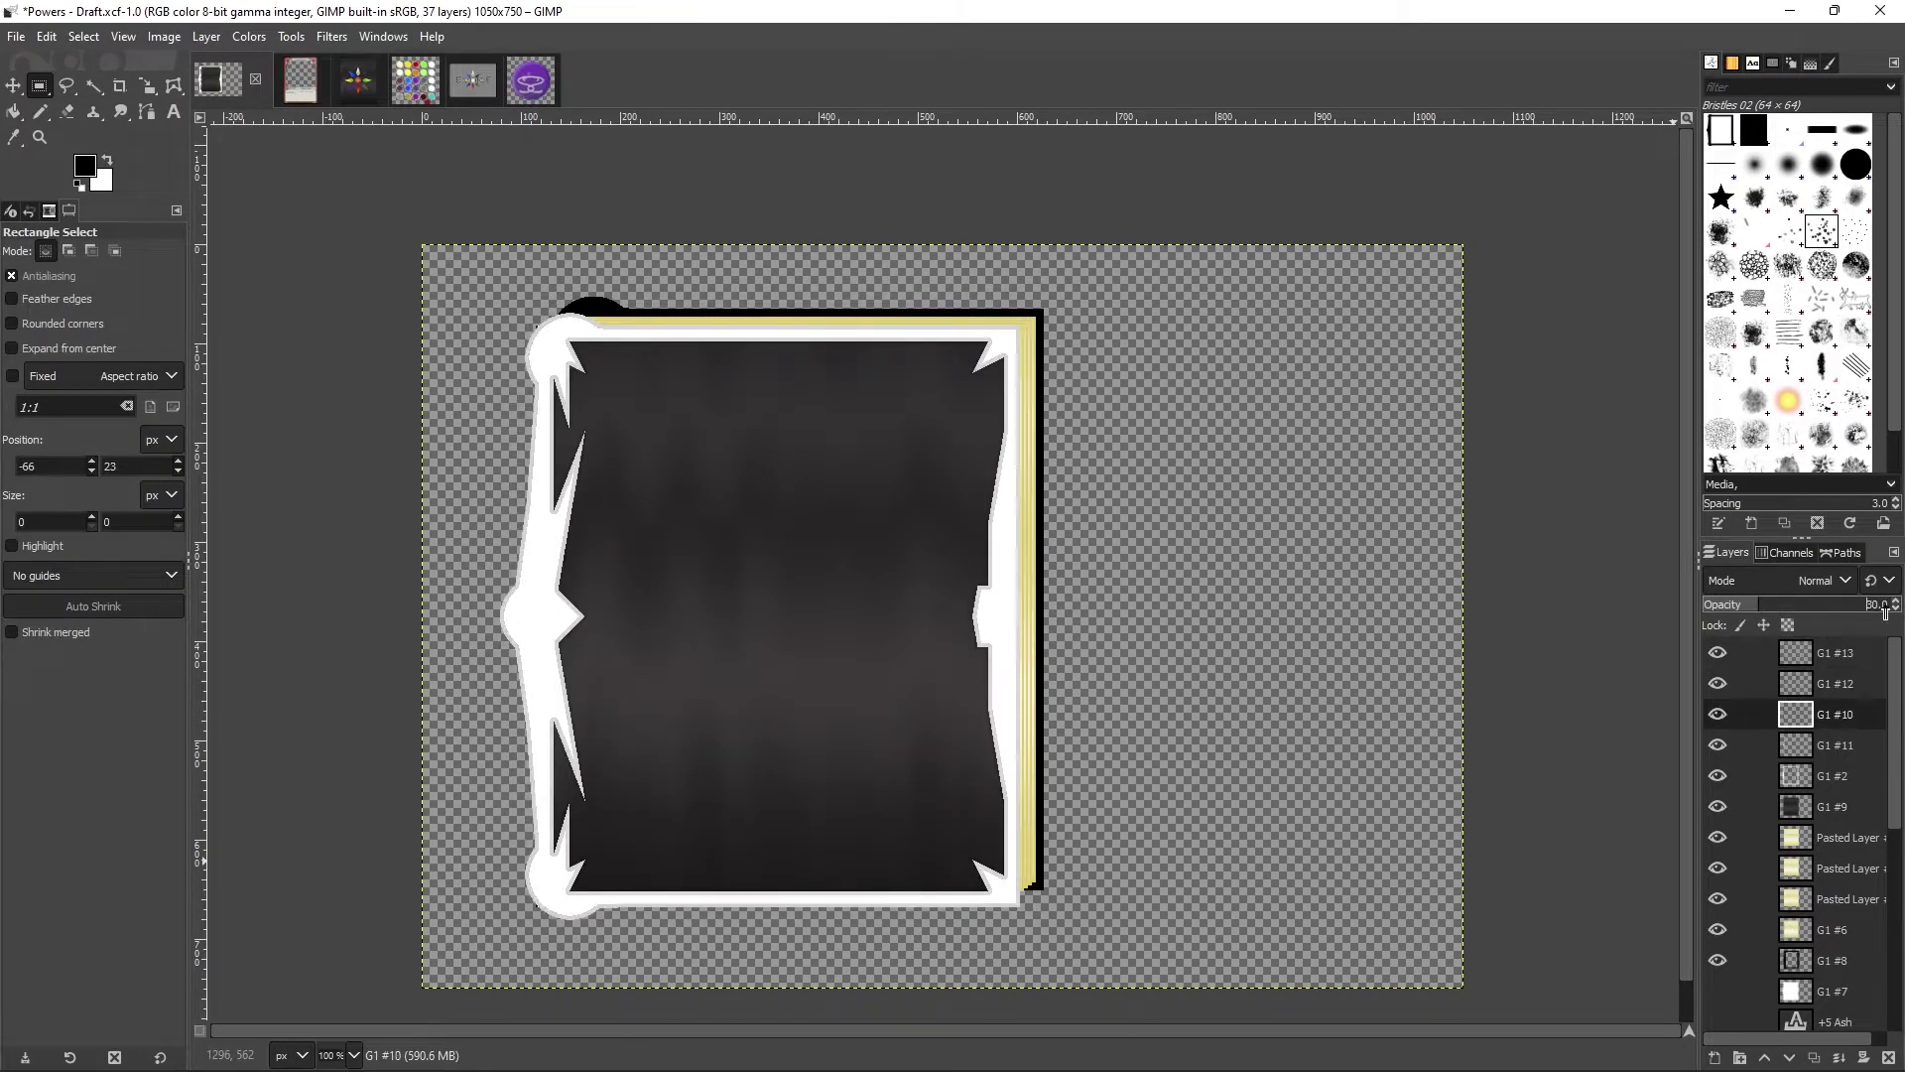
Step: Toggle the visibility of layer G1 #2 to examine the outlined frame with and without its white shape
{"action": "left_click", "coordinate": [1723, 768]}
{"action": "left_click", "coordinate": [1723, 768]}
{"action": "left_click", "coordinate": [1723, 768]}
{"action": "left_click", "coordinate": [1724, 768]}
{"action": "left_click", "coordinate": [1724, 768]}
{"action": "left_click", "coordinate": [1723, 768]}
{"action": "key", "text": "Page_Down"}
{"action": "left_click", "coordinate": [1717, 770]}
{"action": "left_click", "coordinate": [1718, 770]}
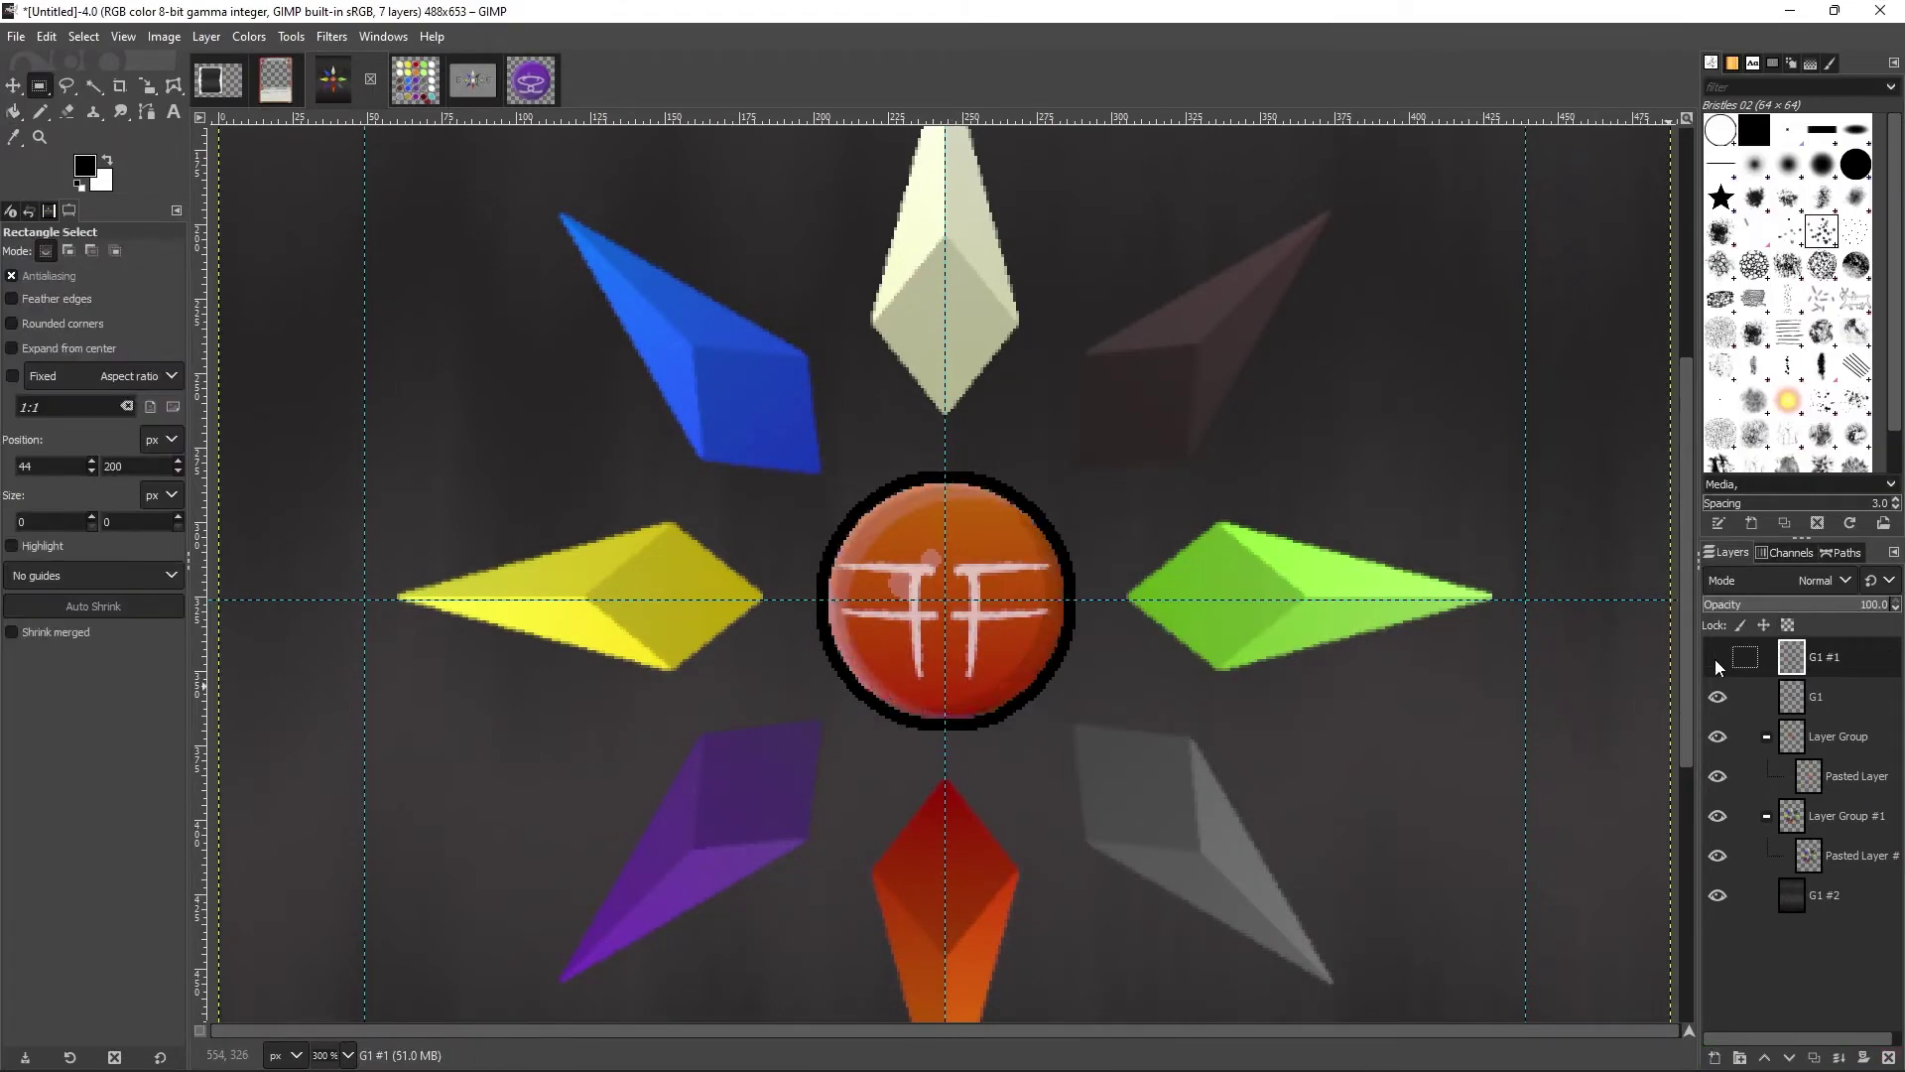
Step: Show layer G1 #1 in the crystal emblem image and add guides around the crystals' bounding boxes from selections
{"action": "left_click", "coordinate": [1717, 657]}
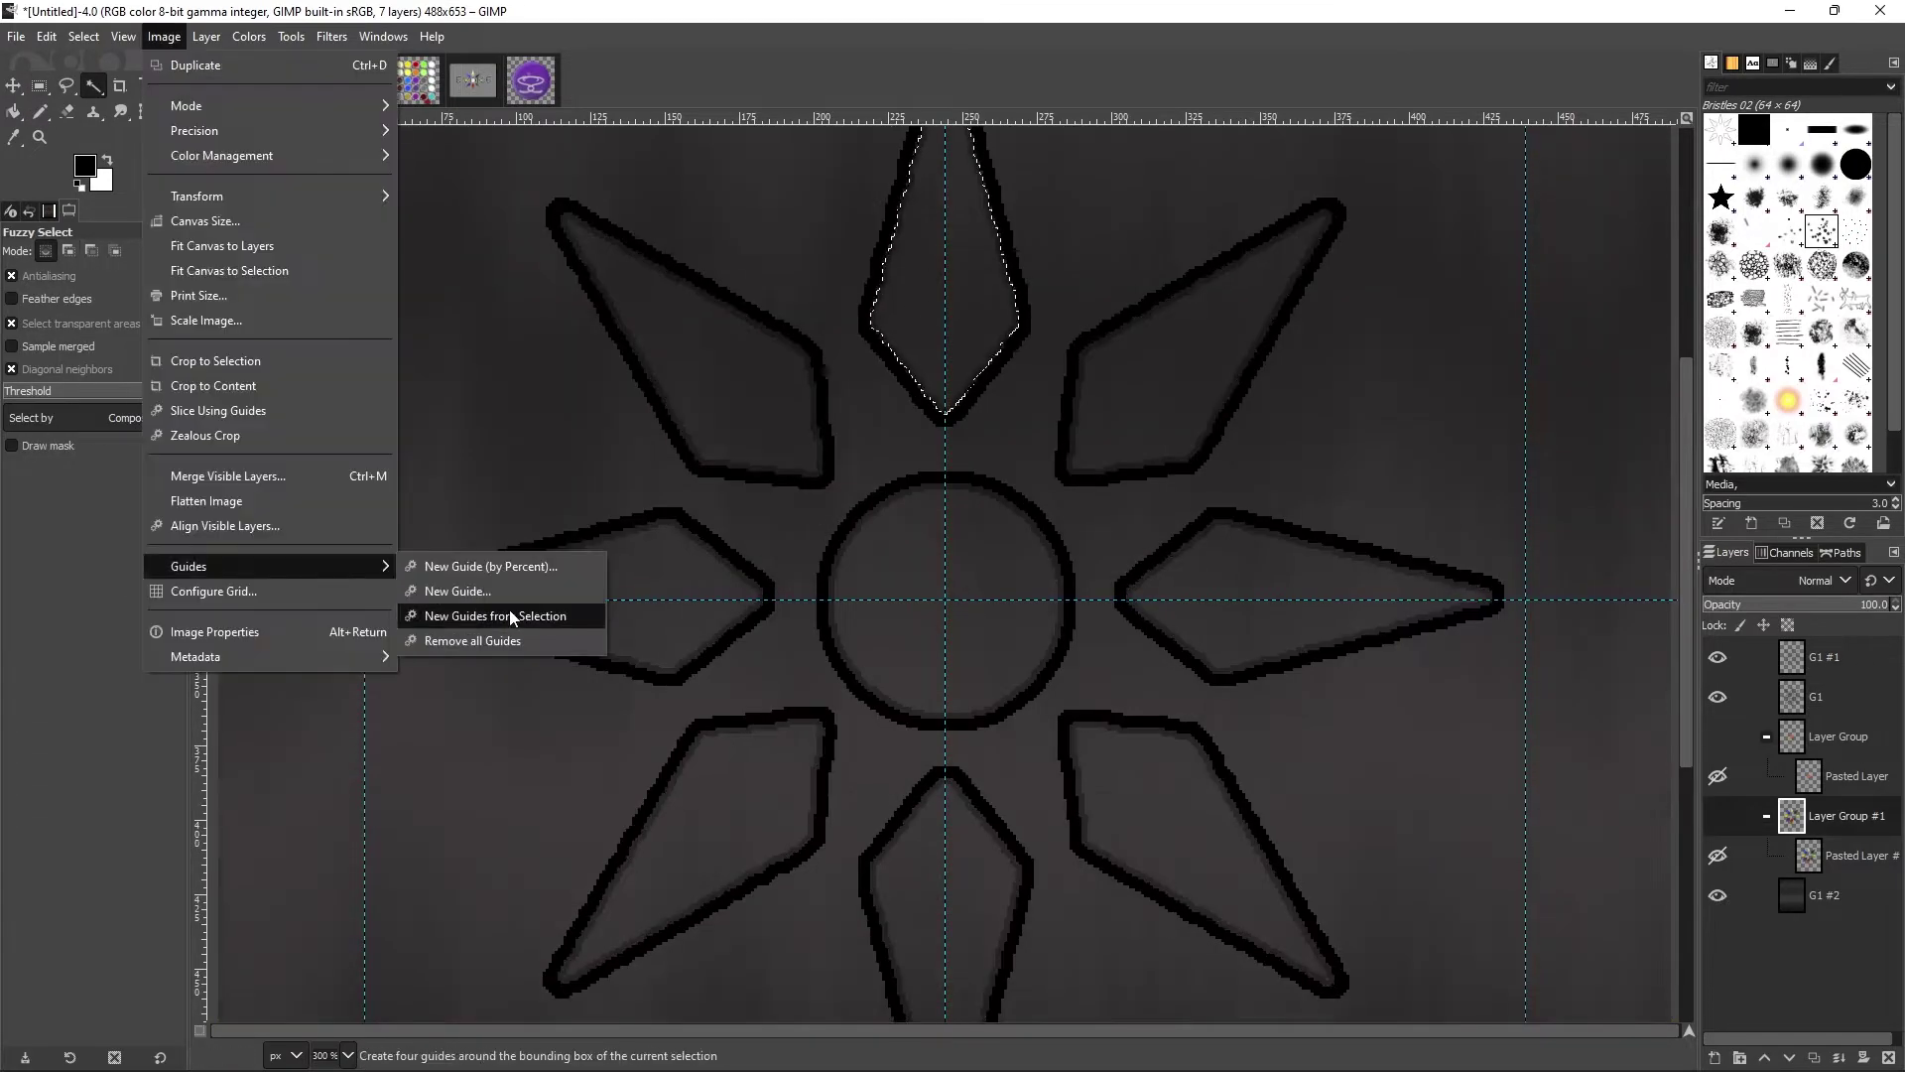
{"action": "left_click", "coordinate": [489, 616]}
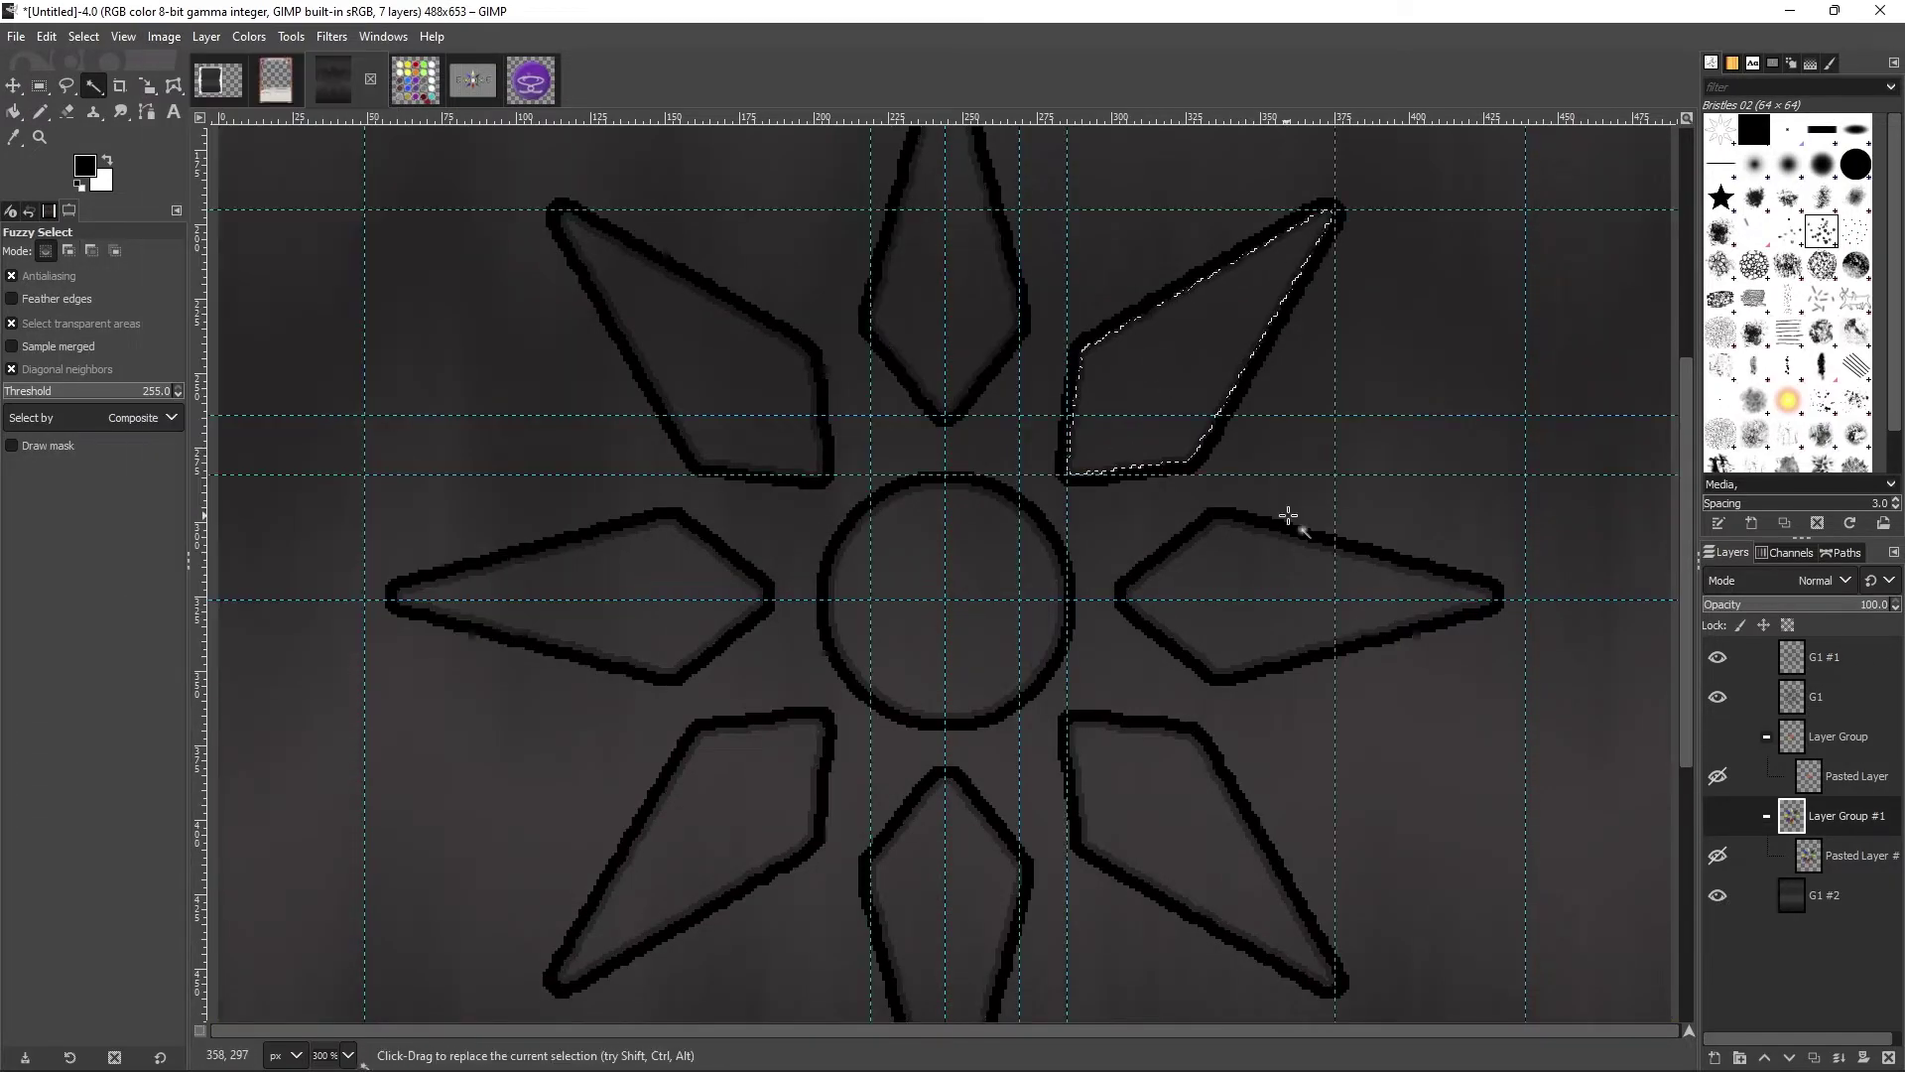
{"action": "left_click", "coordinate": [163, 36]}
{"action": "mouse_move", "coordinate": [383, 558]}
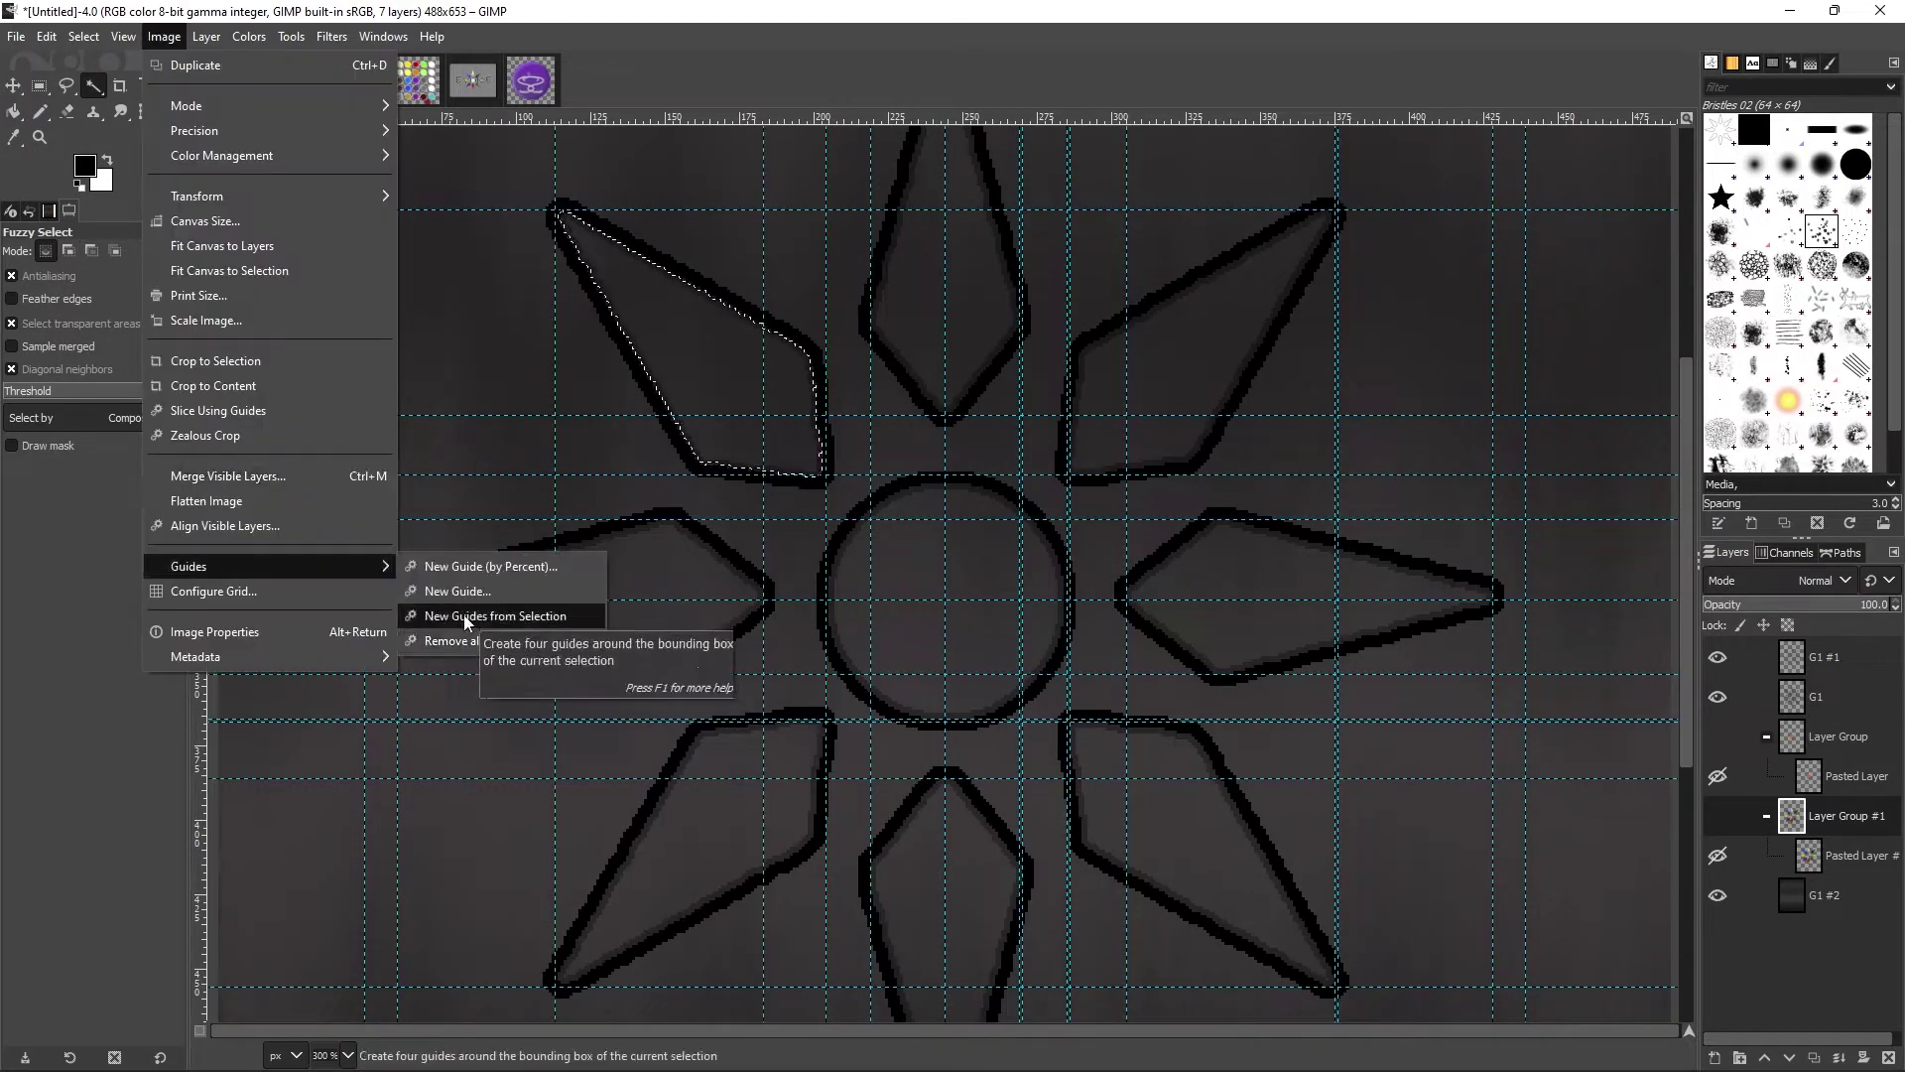
{"action": "left_click", "coordinate": [501, 616]}
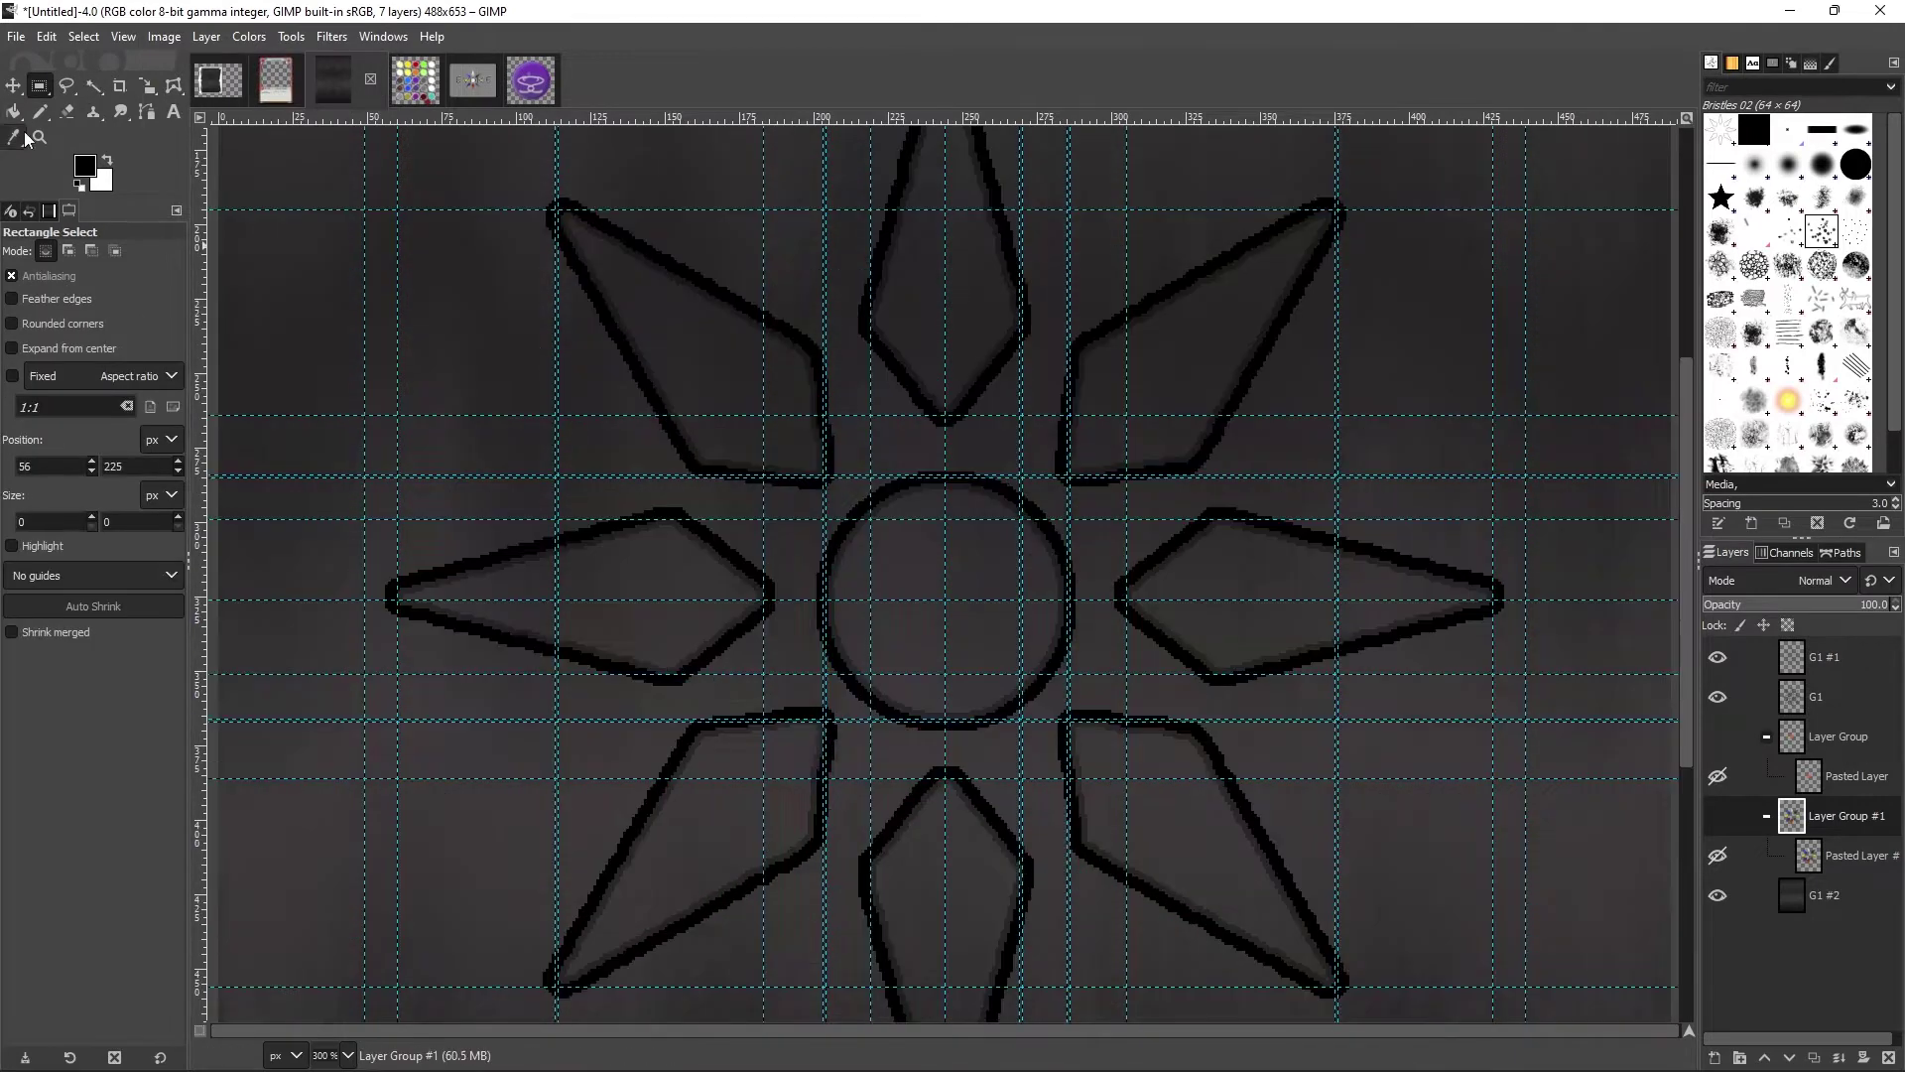
Step: On a new layer, stamp eight black circles at the crystals' inner tips with the 2. Hardness 100 pencil at size 51
{"action": "key", "text": "n"}
{"action": "key", "text": "shift+ctrl+n"}
{"action": "key", "text": "Return"}
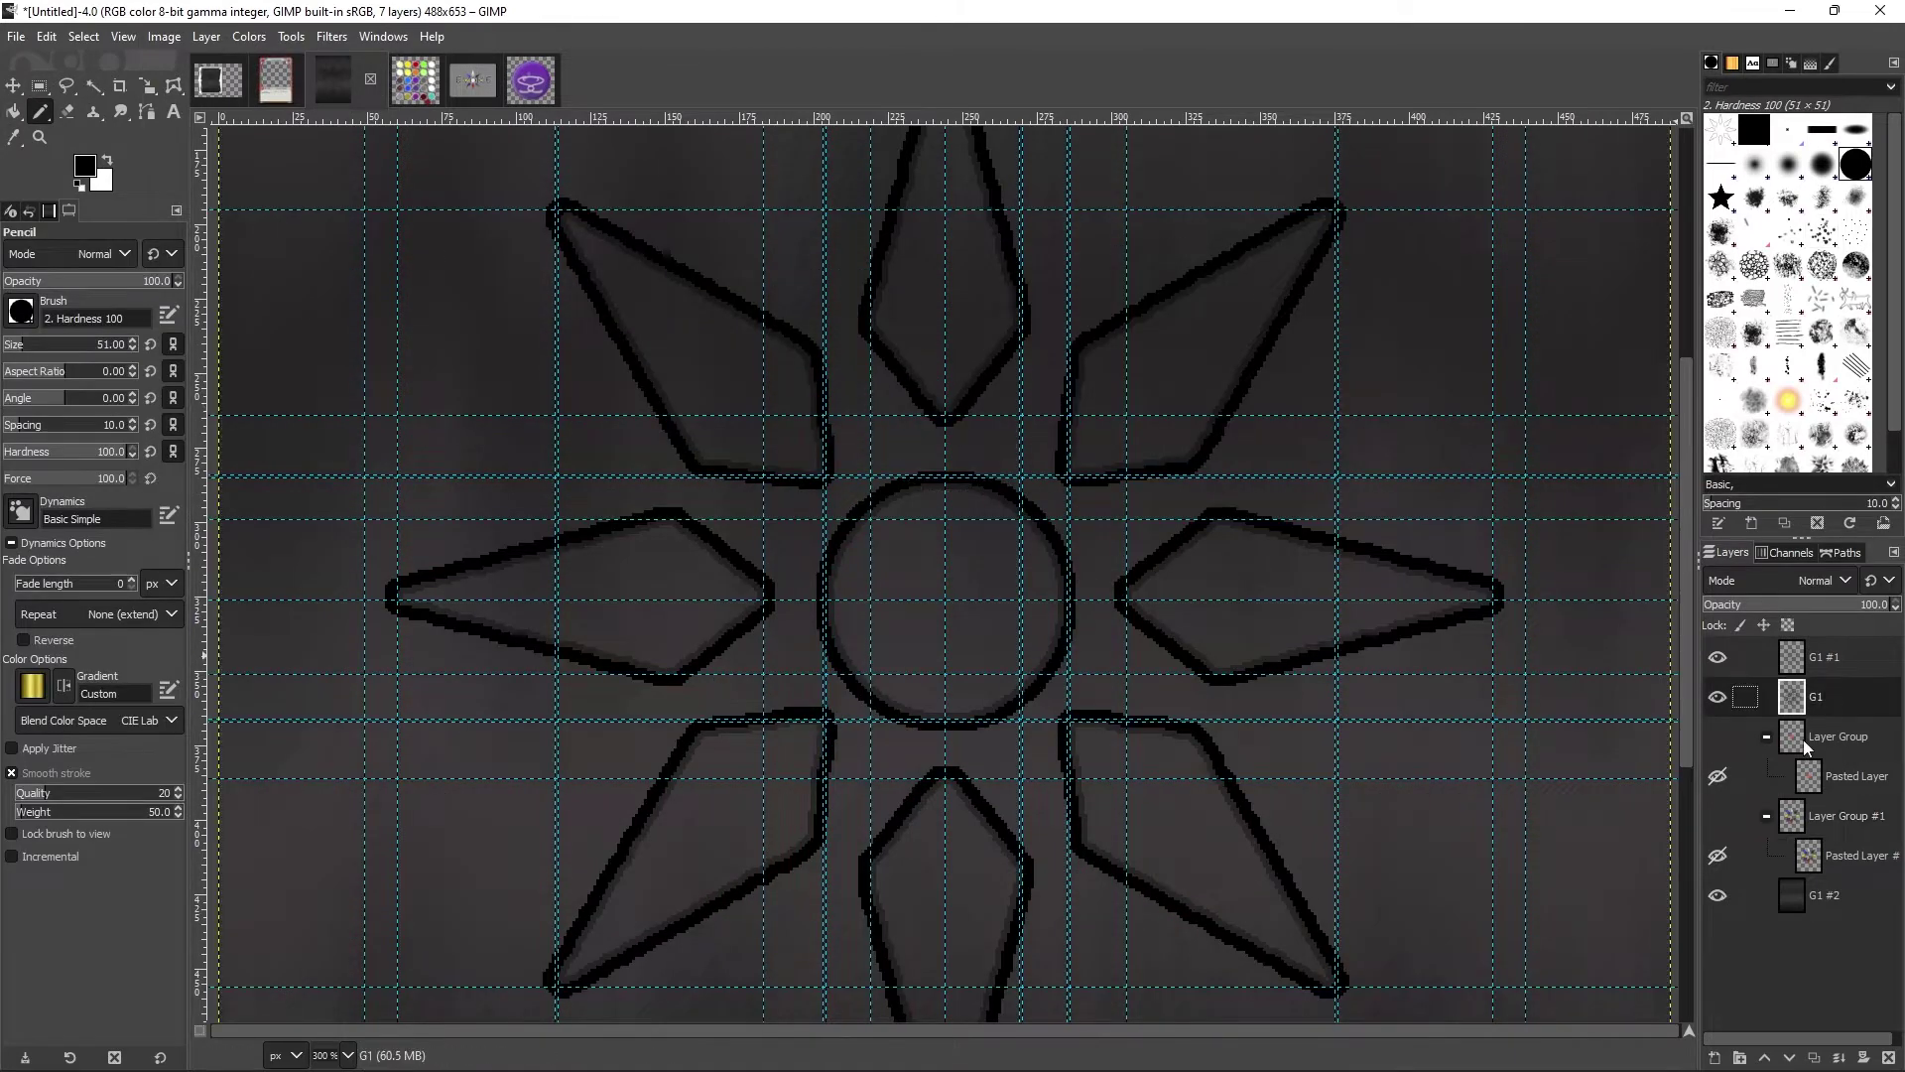
{"action": "left_click", "coordinate": [946, 414]}
{"action": "left_click", "coordinate": [1067, 475]}
{"action": "left_click", "coordinate": [1127, 599]}
{"action": "left_click", "coordinate": [1070, 719]}
{"action": "left_click", "coordinate": [945, 779]}
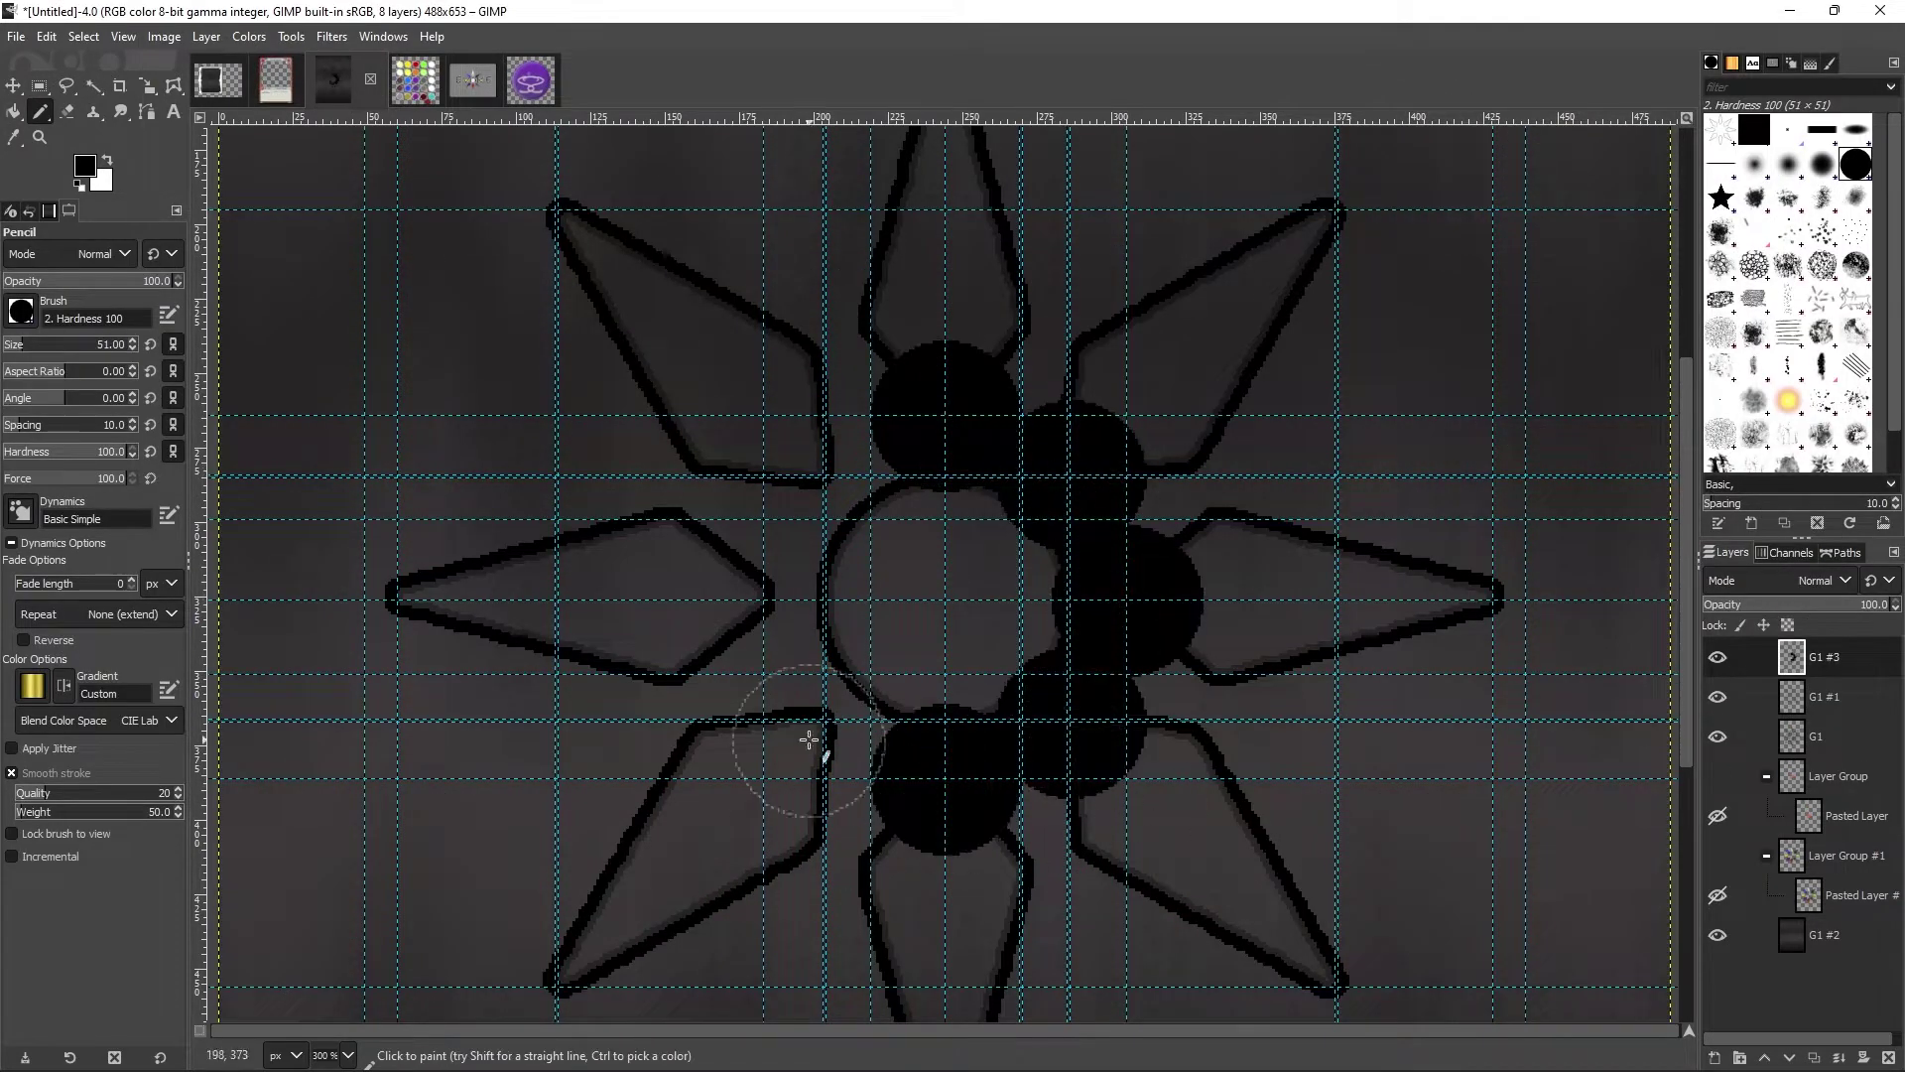
{"action": "left_click", "coordinate": [824, 720]}
{"action": "left_click", "coordinate": [763, 599]}
{"action": "left_click", "coordinate": [825, 477]}
Step: Merge the black circles, trimmed to the crystals and central disc, into layer G1 and show the coloured layer groups again
{"action": "key", "text": "r"}
{"action": "left_click_drag", "start_coordinate": [1823, 657], "coordinate": [1799, 735]}
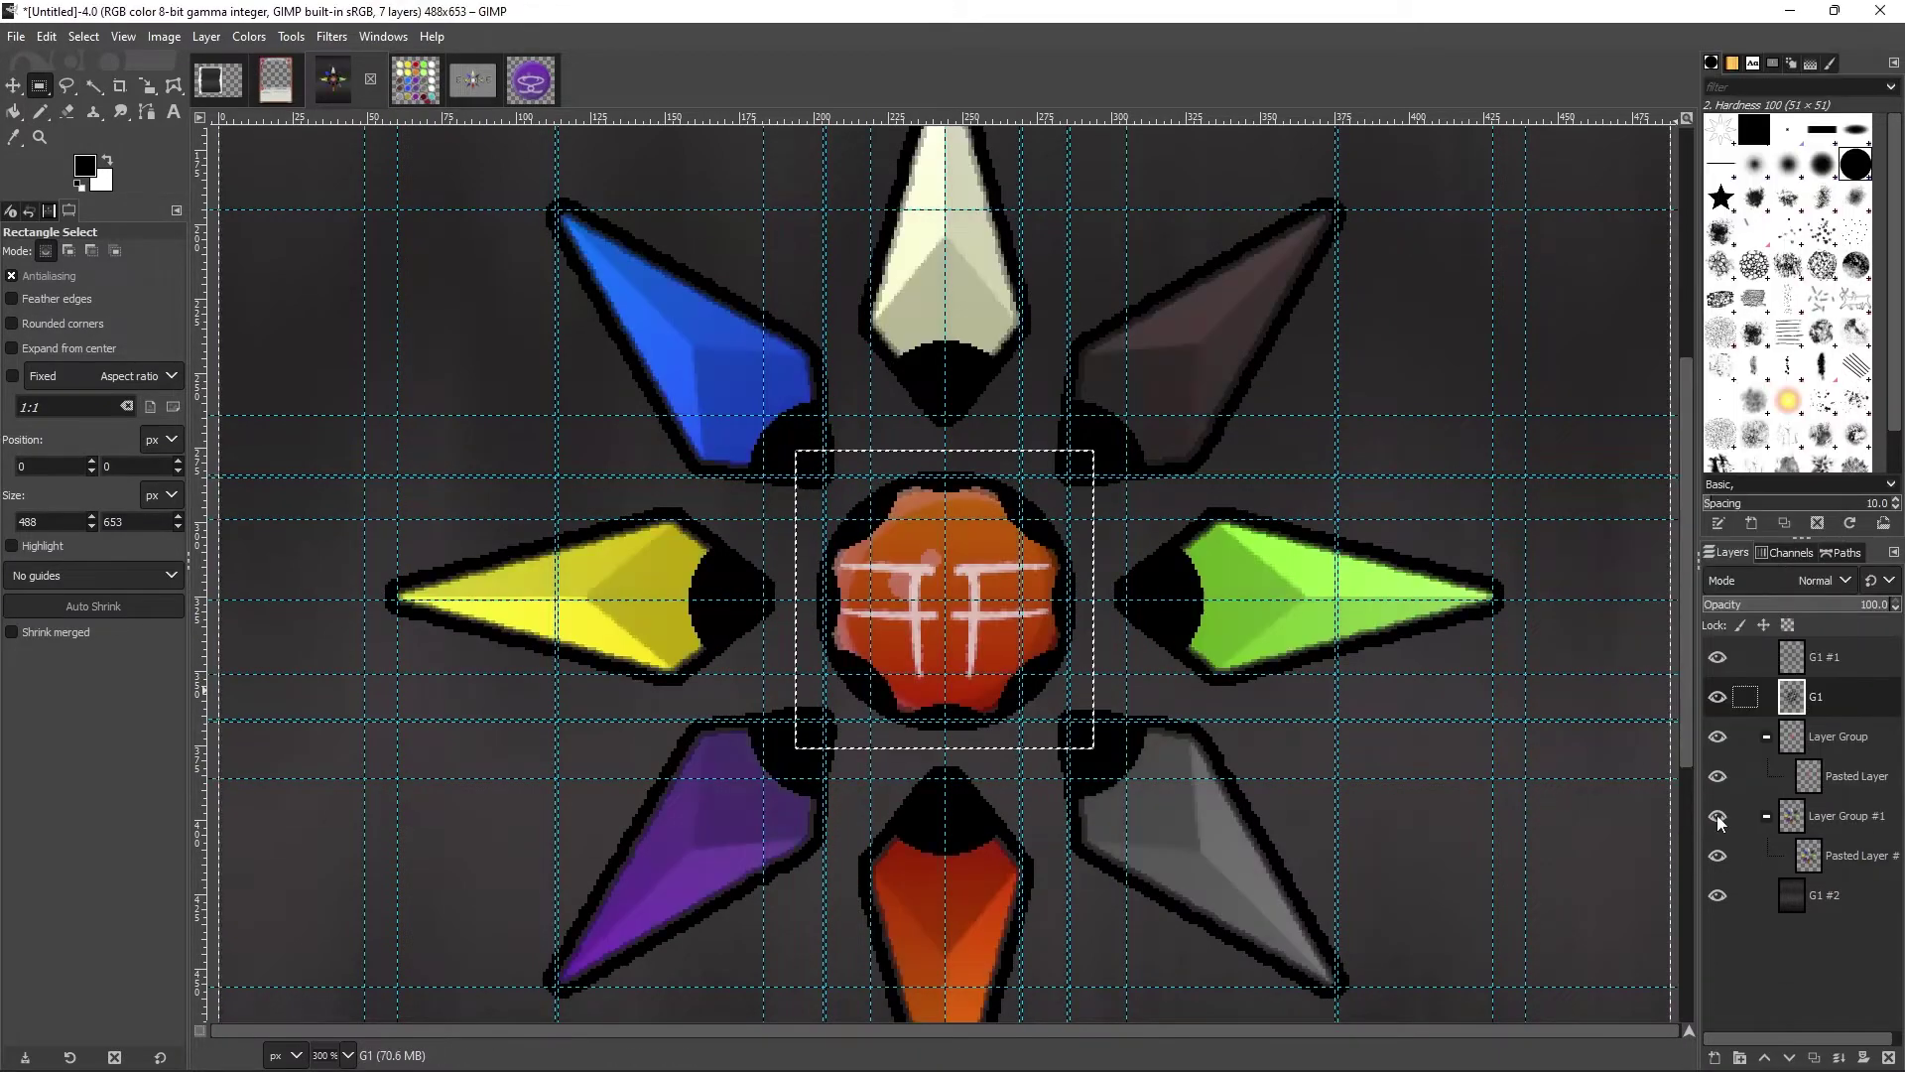
{"action": "scroll", "coordinate": [1405, 735], "scroll_direction": "up", "scroll_amount": 2}
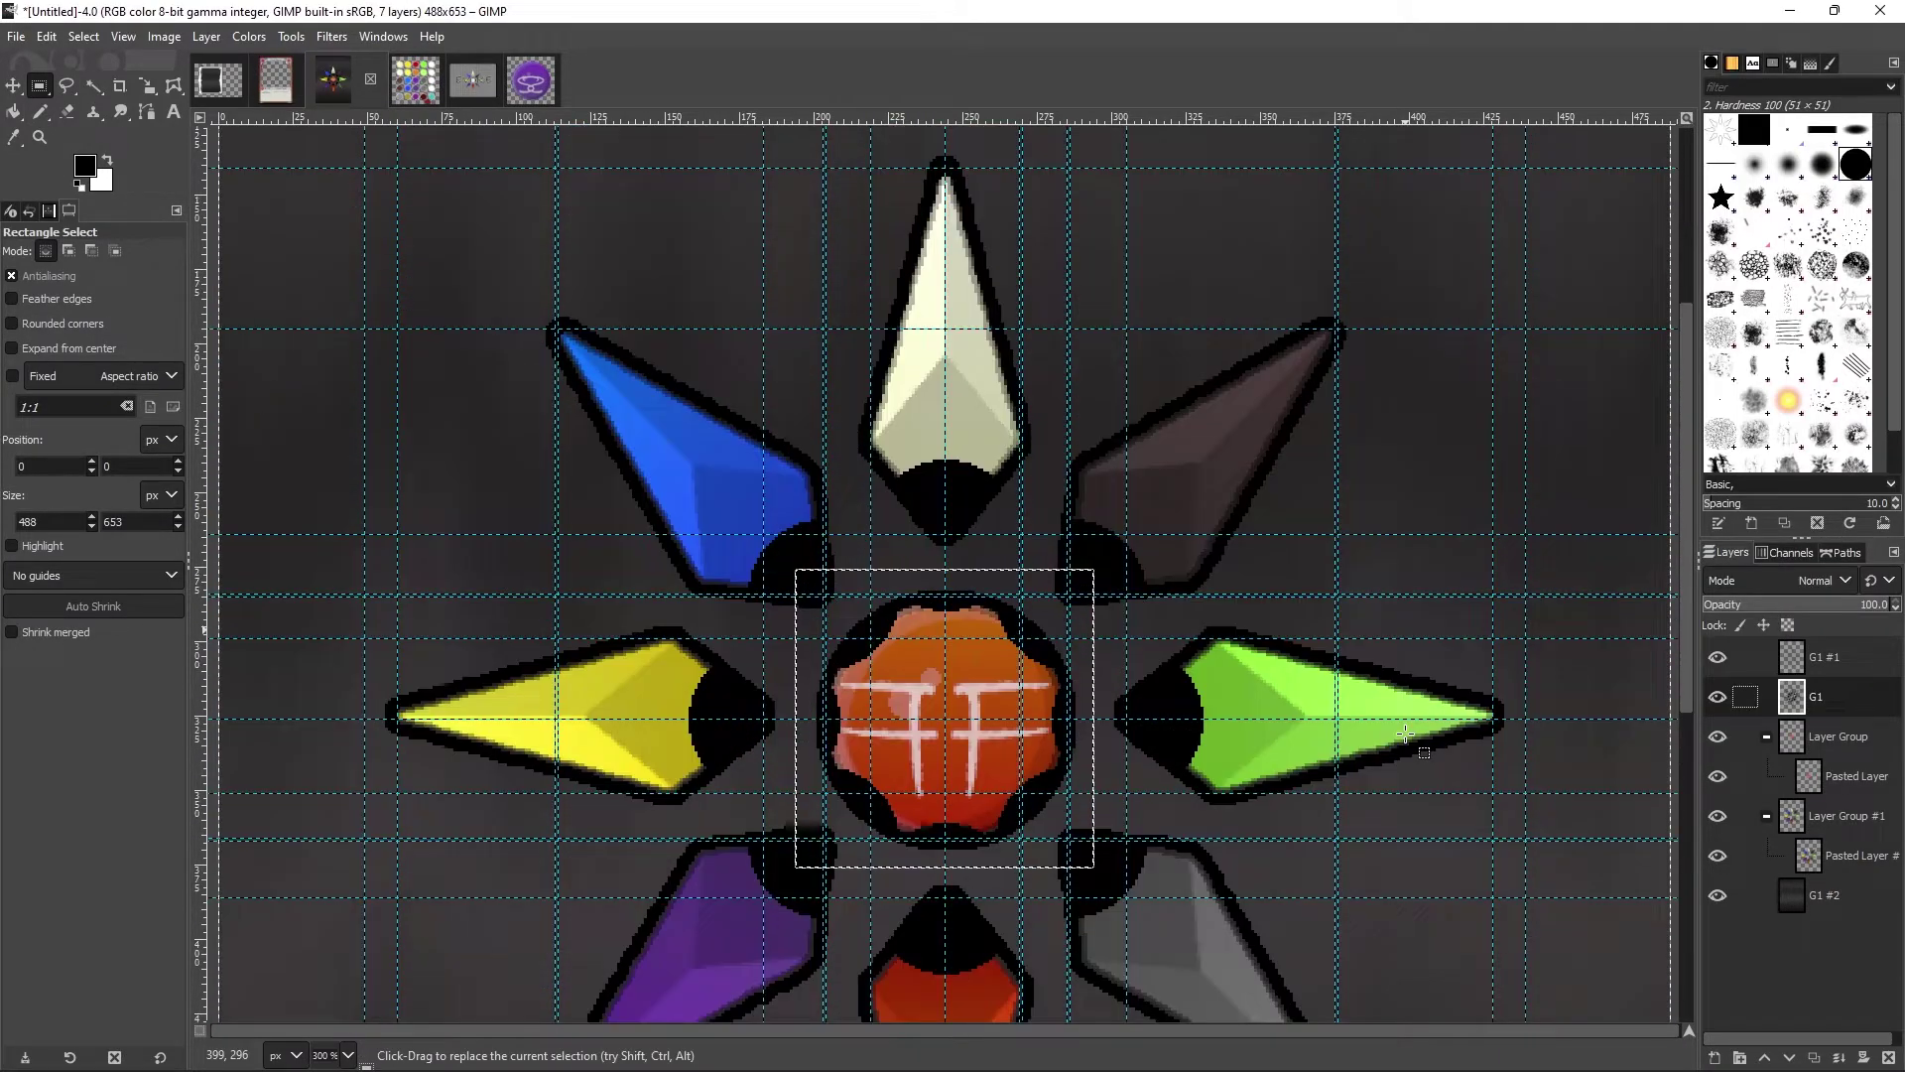
Step: On a new 488 × 653 transparent layer, fill pointed black triangular notches around the central disc's rim using Free Select
{"action": "key", "text": "f"}
{"action": "key", "text": "shift+ctrl+n"}
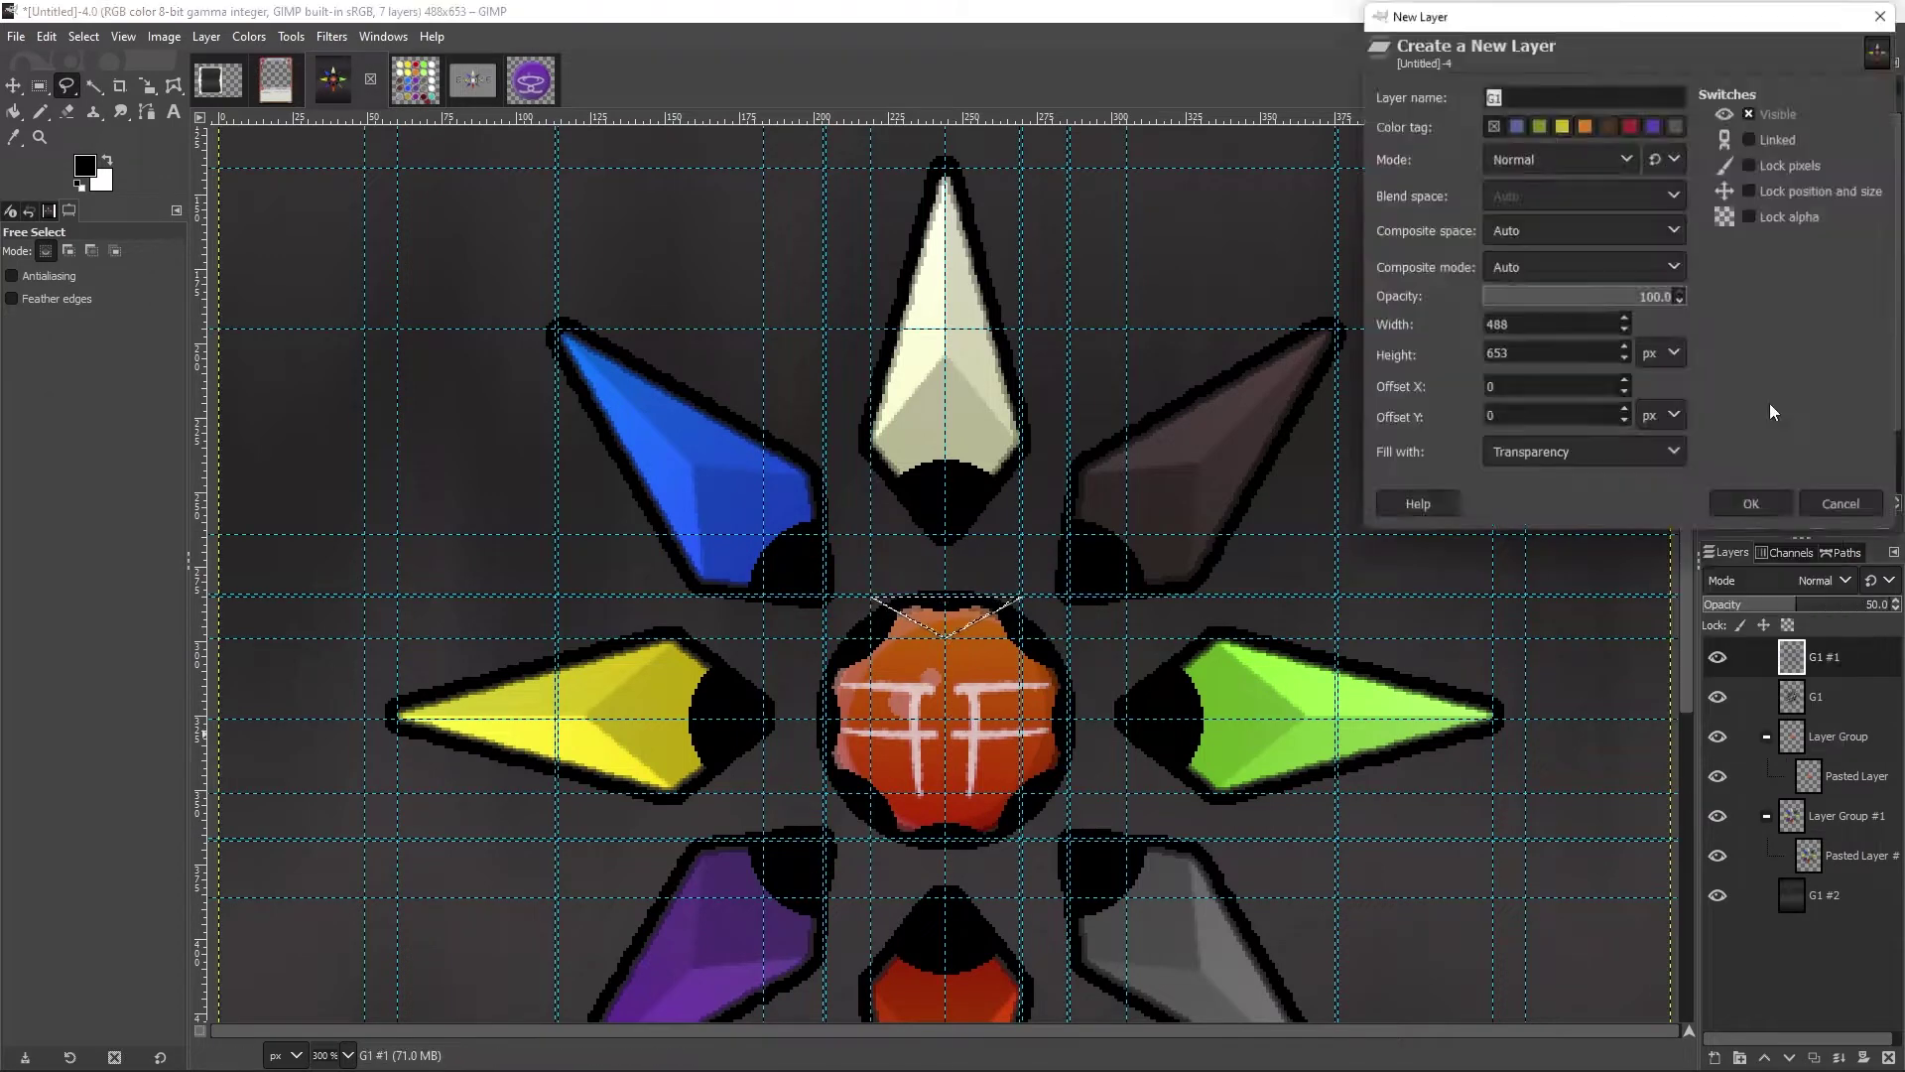
{"action": "key", "text": "Return"}
{"action": "left_click", "coordinate": [830, 643]}
{"action": "left_click", "coordinate": [844, 774]}
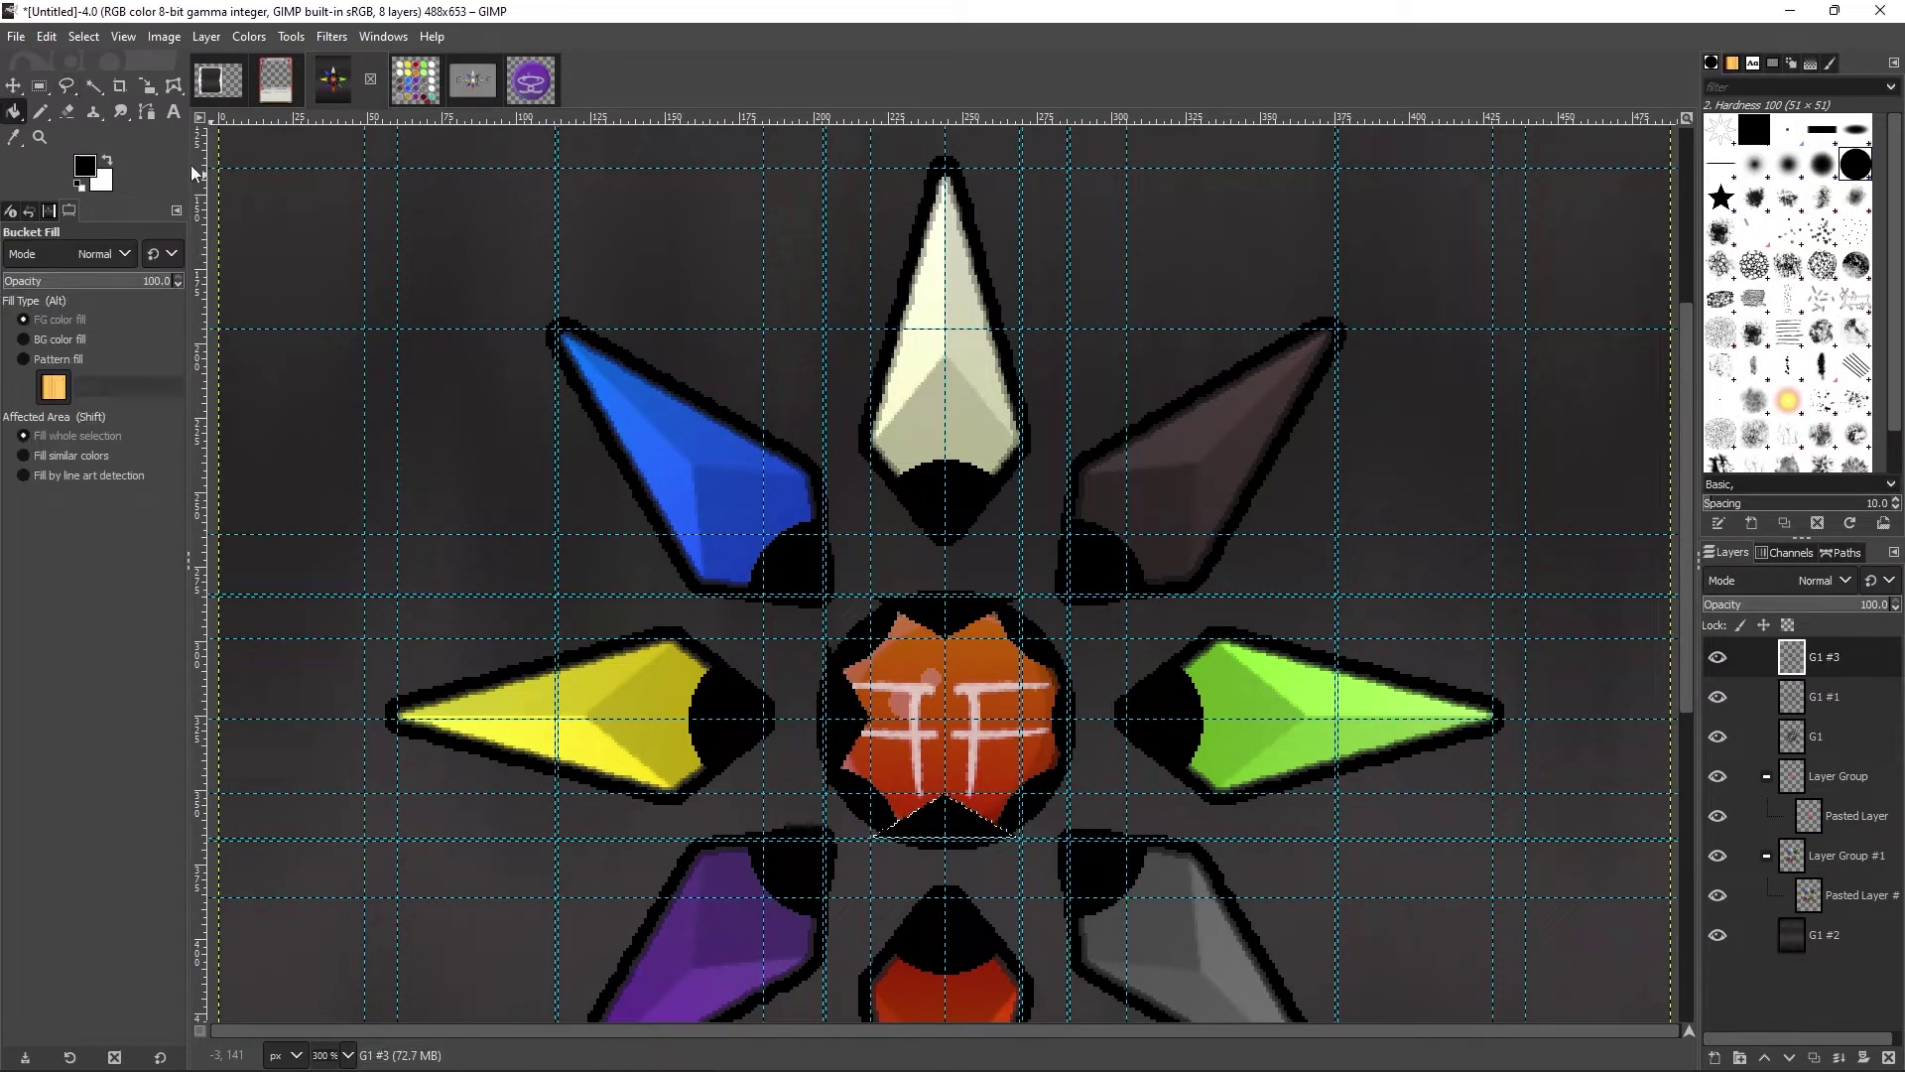
{"action": "key", "text": "u"}
{"action": "left_click", "coordinate": [410, 278]}
{"action": "key", "text": "ctrl+shift+a"}
{"action": "key", "text": "r"}
{"action": "scroll", "coordinate": [1118, 683], "scroll_direction": "down", "scroll_amount": 3}
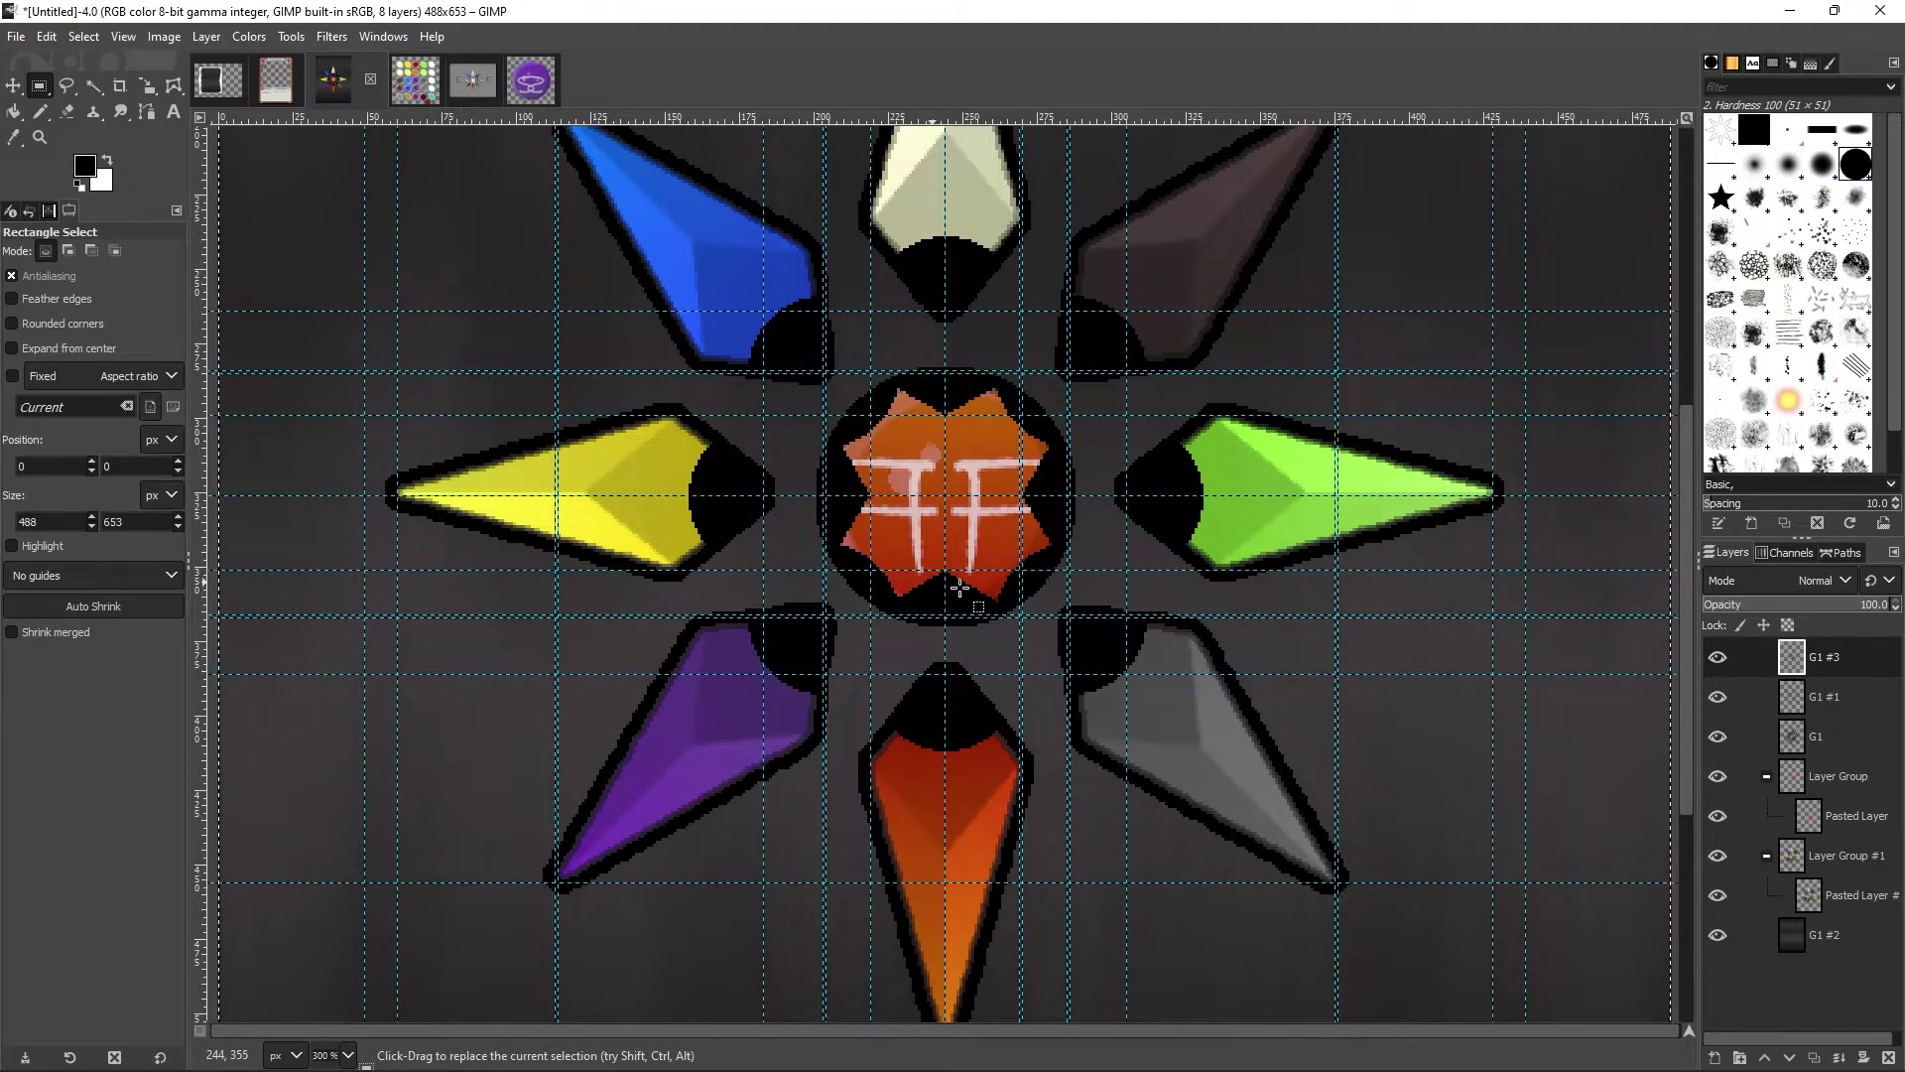
Step: Add a new transparent layer at the top of the layer stack and hide the notch layer G1 #3
{"action": "key", "text": "shift+ctrl+n"}
{"action": "key", "text": "Return"}
{"action": "left_click", "coordinate": [1713, 739]}
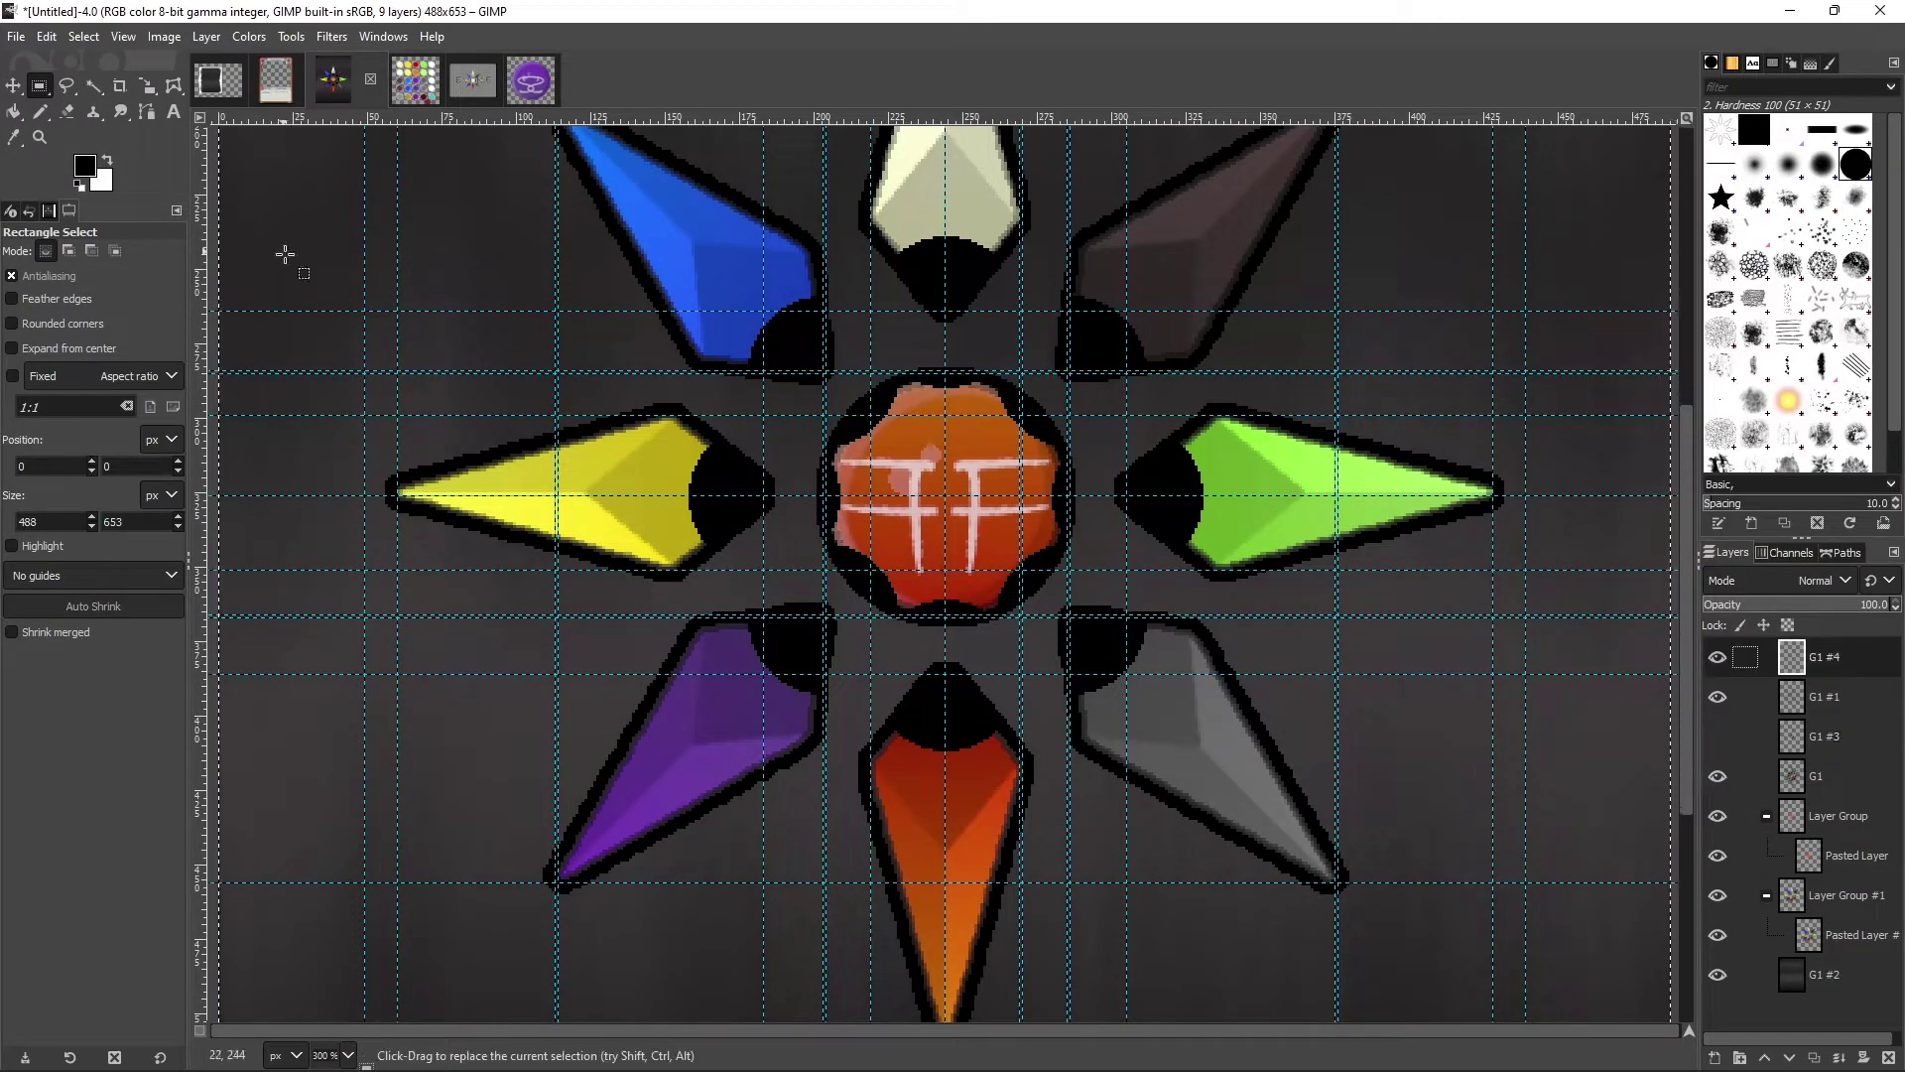
Step: Try filling a black connector from the blue crystal's inner tip to the central disc and check it with the guides hidden
{"action": "key", "text": "f"}
{"action": "key", "text": "ctrl+comma"}
{"action": "key", "text": "ctrl+shift+a"}
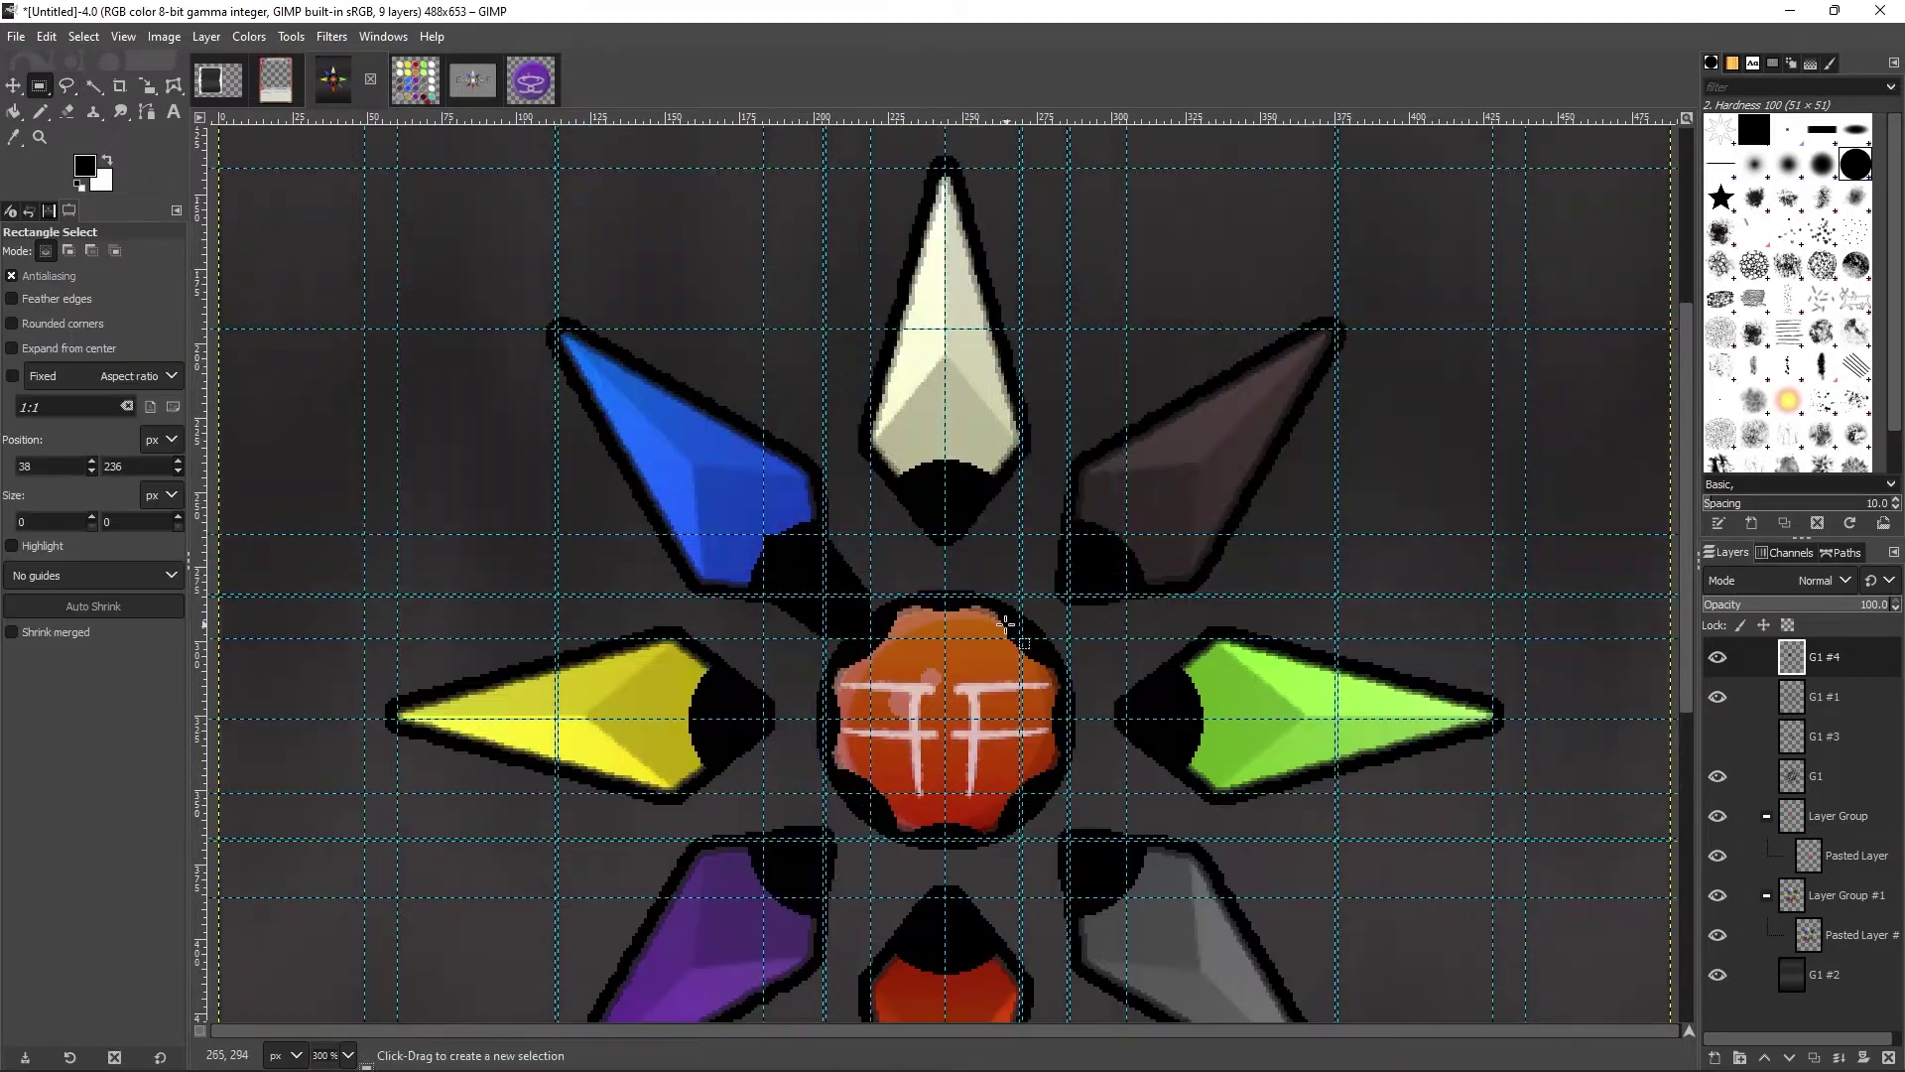
{"action": "key", "text": "r"}
{"action": "key", "text": "shift+ctrl+t"}
{"action": "left_click", "coordinate": [123, 36]}
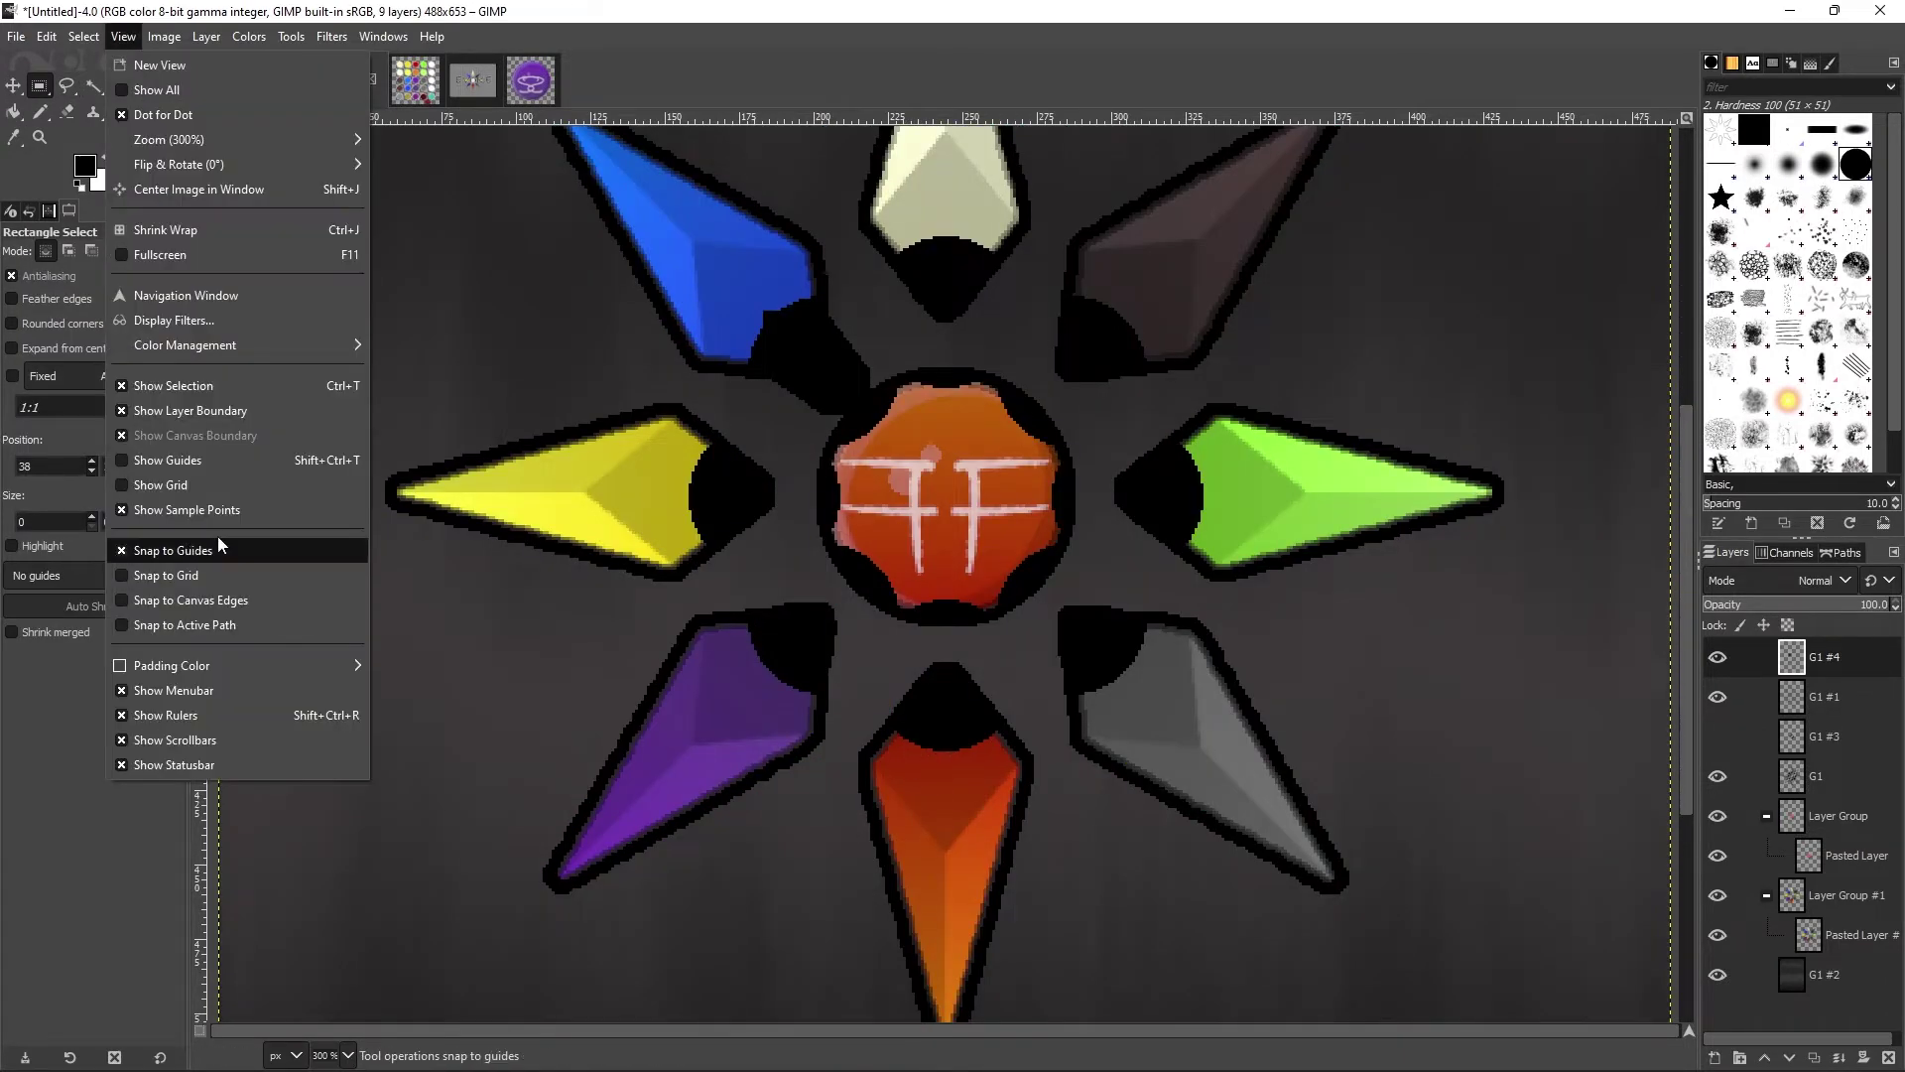
{"action": "left_click", "coordinate": [149, 787]}
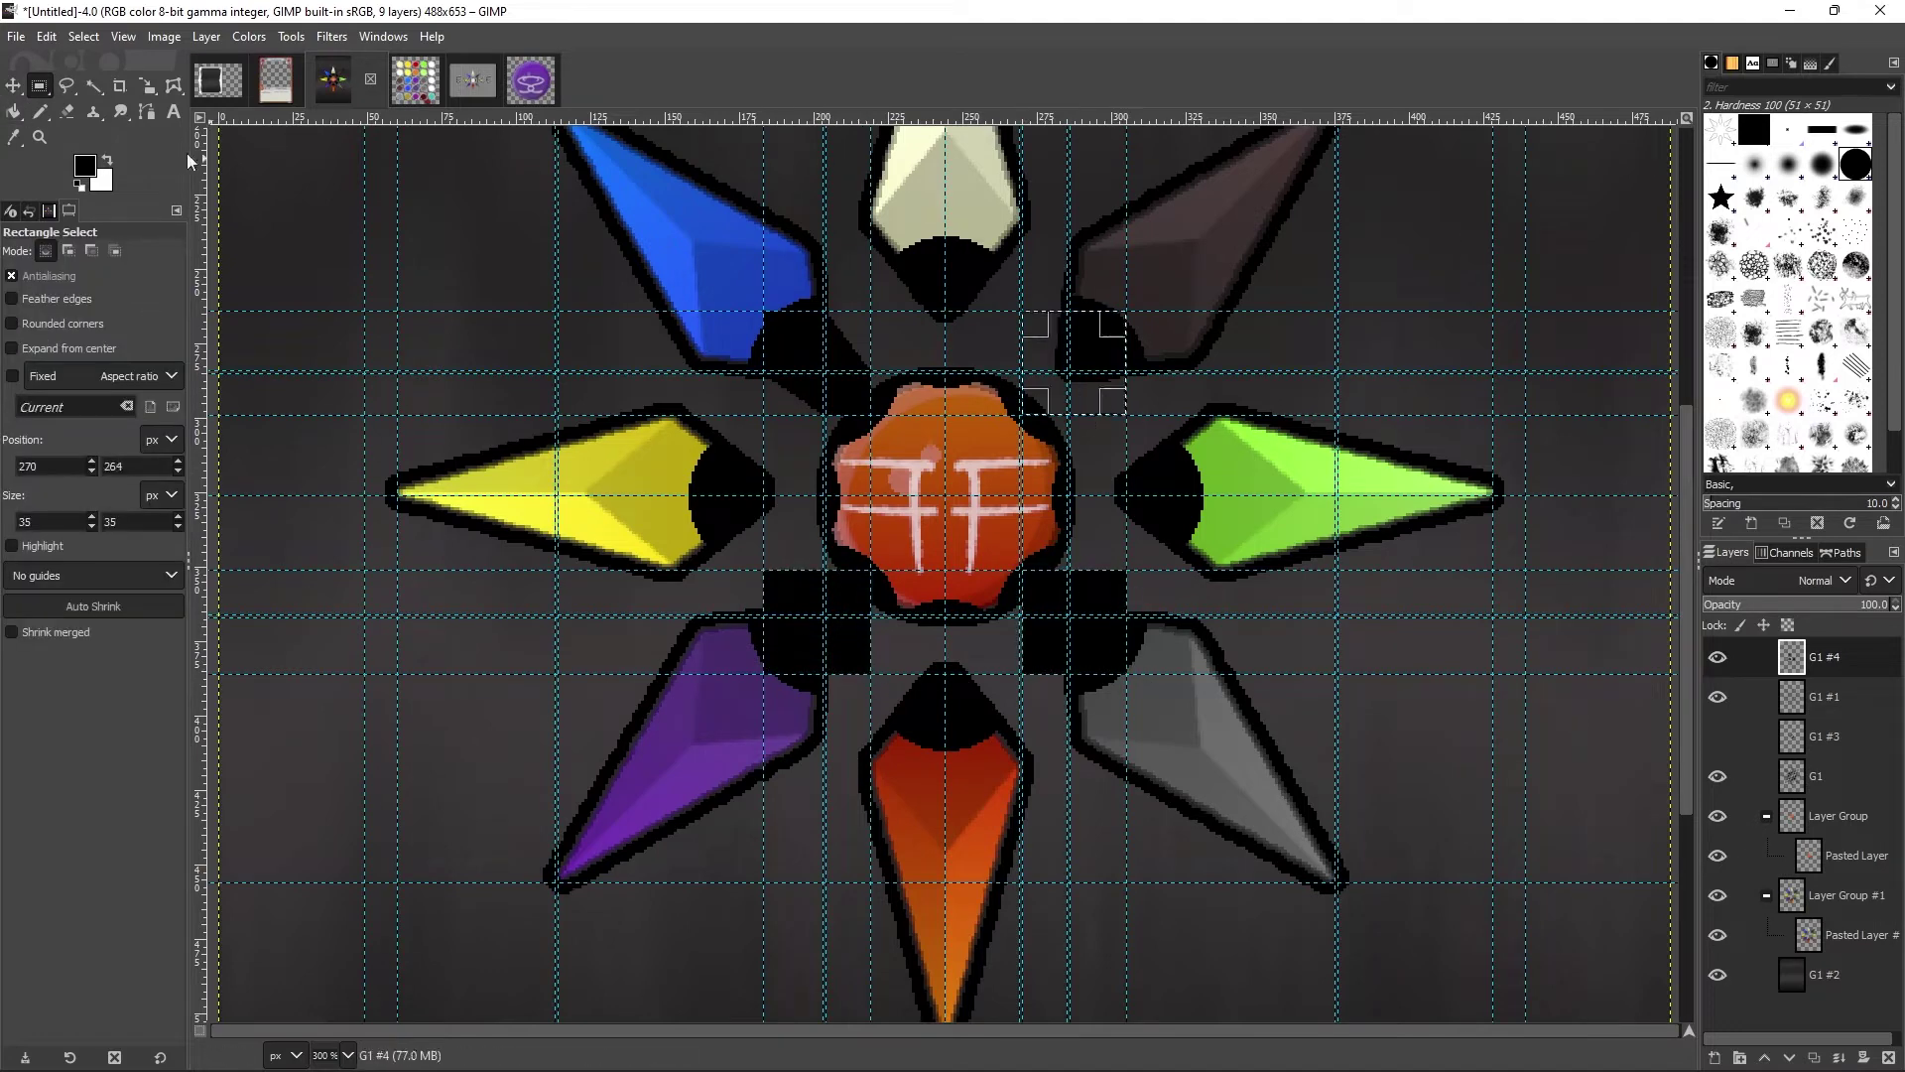
Step: Try filling black blocks between the other diagonal crystals and the central disc, trimming their corners into tapered connectors with Free Select
{"action": "key", "text": "ctrl+comma"}
{"action": "left_click", "coordinate": [66, 85]}
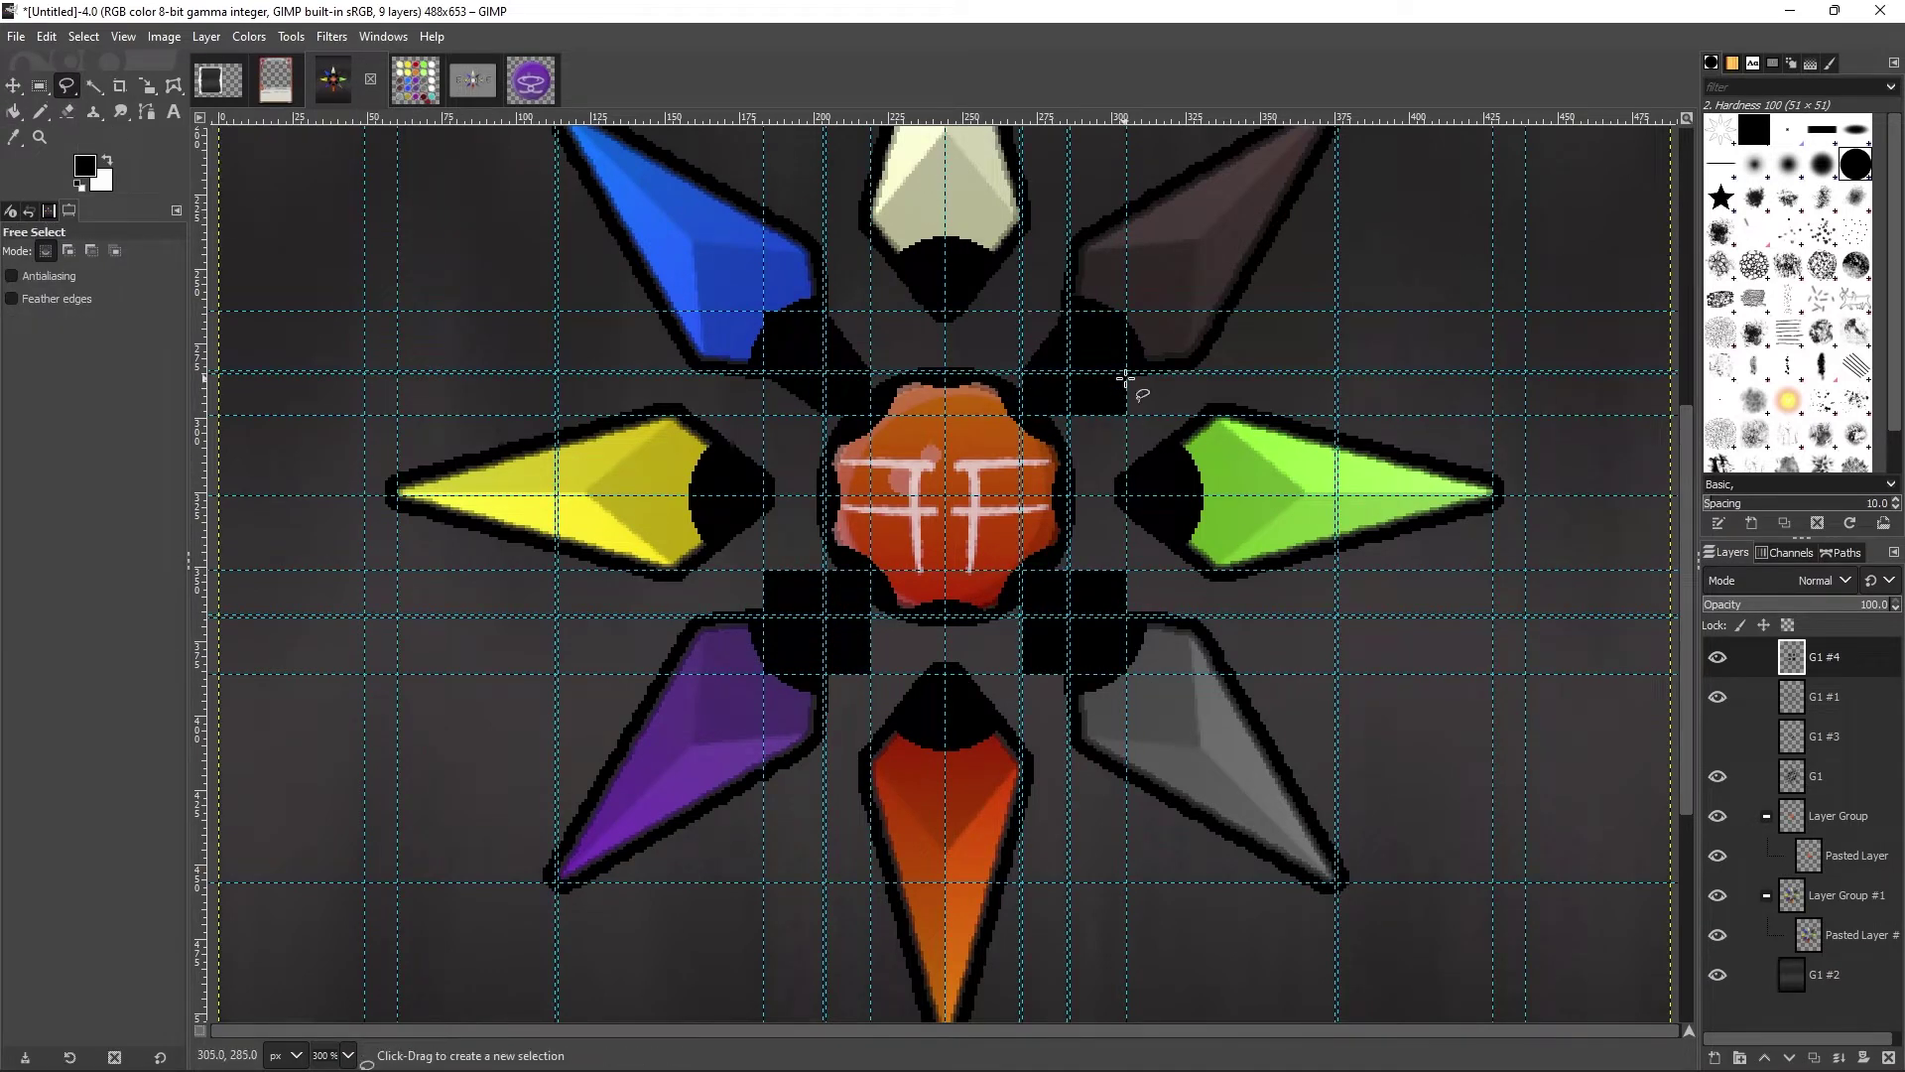
{"action": "key", "text": "shift+ctrl+a"}
{"action": "left_click", "coordinate": [1070, 570]}
{"action": "left_click", "coordinate": [1126, 614]}
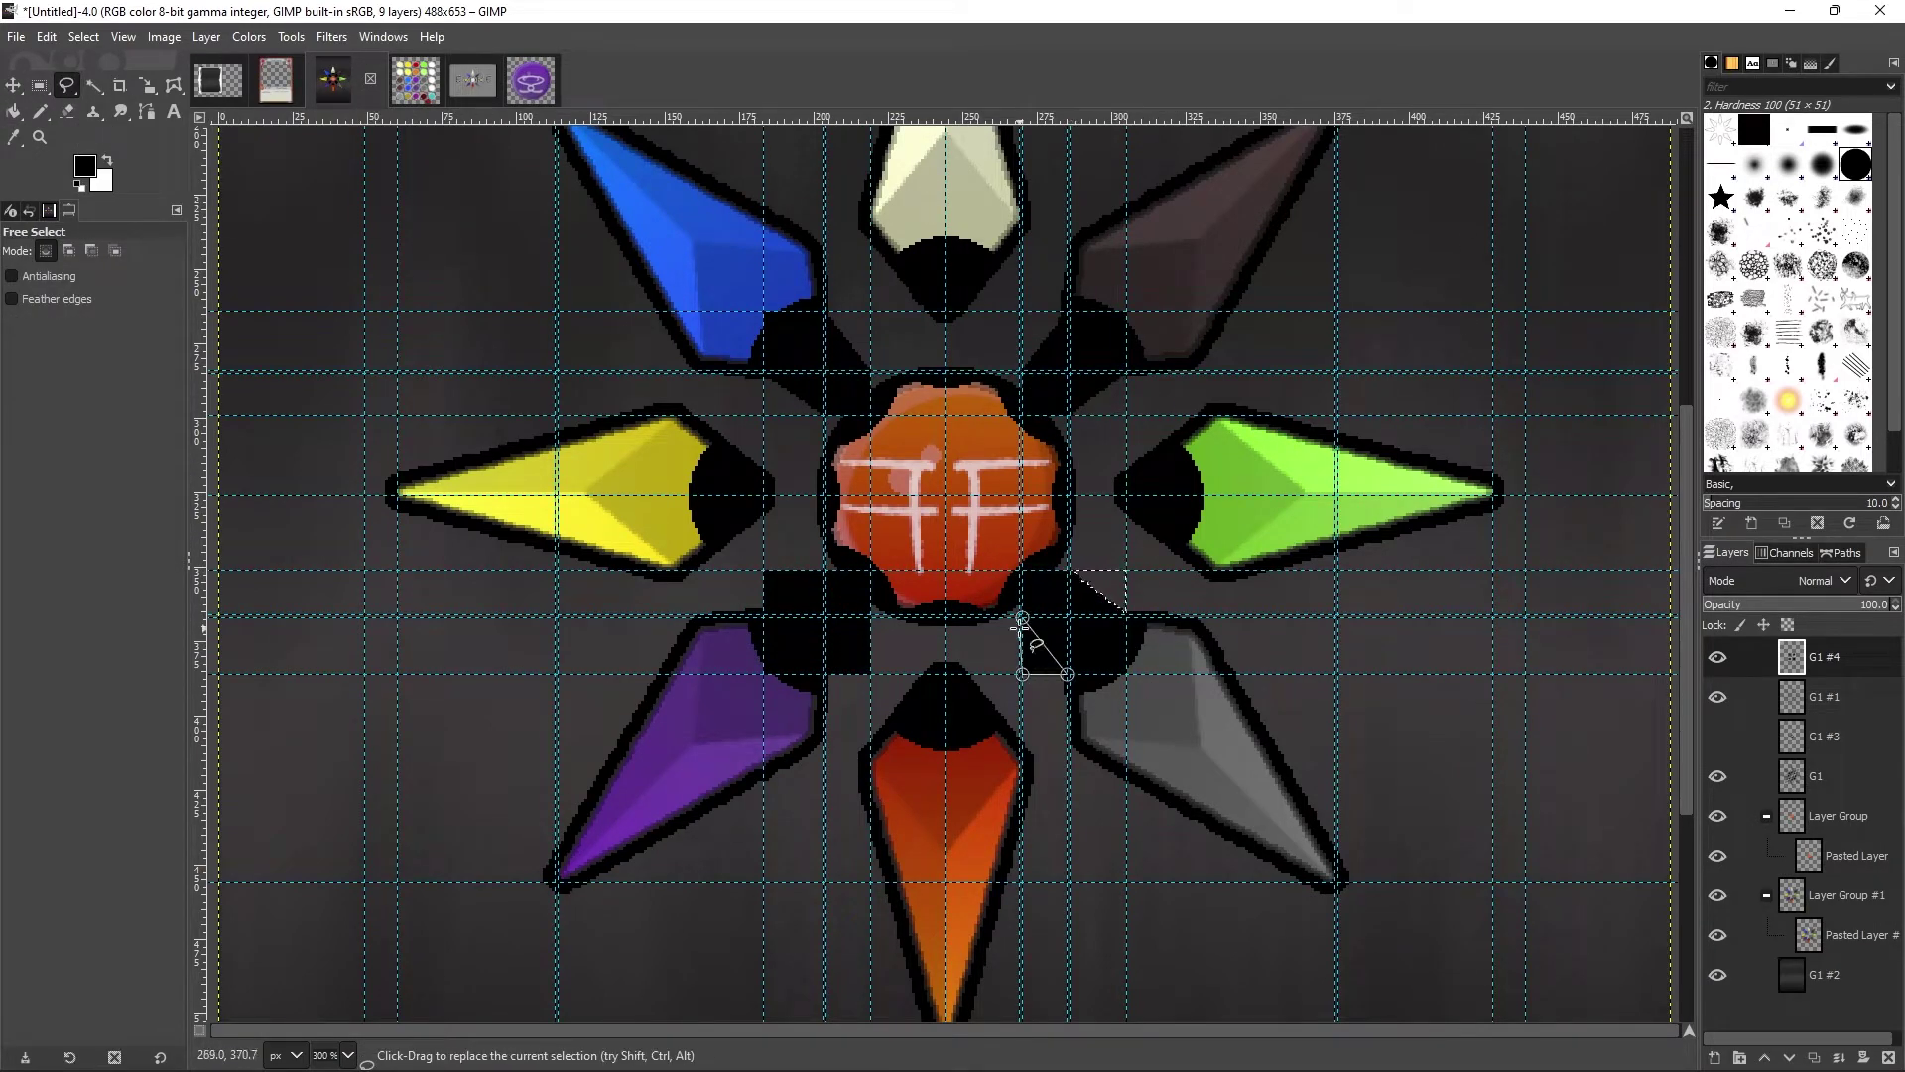
{"action": "key", "text": "r"}
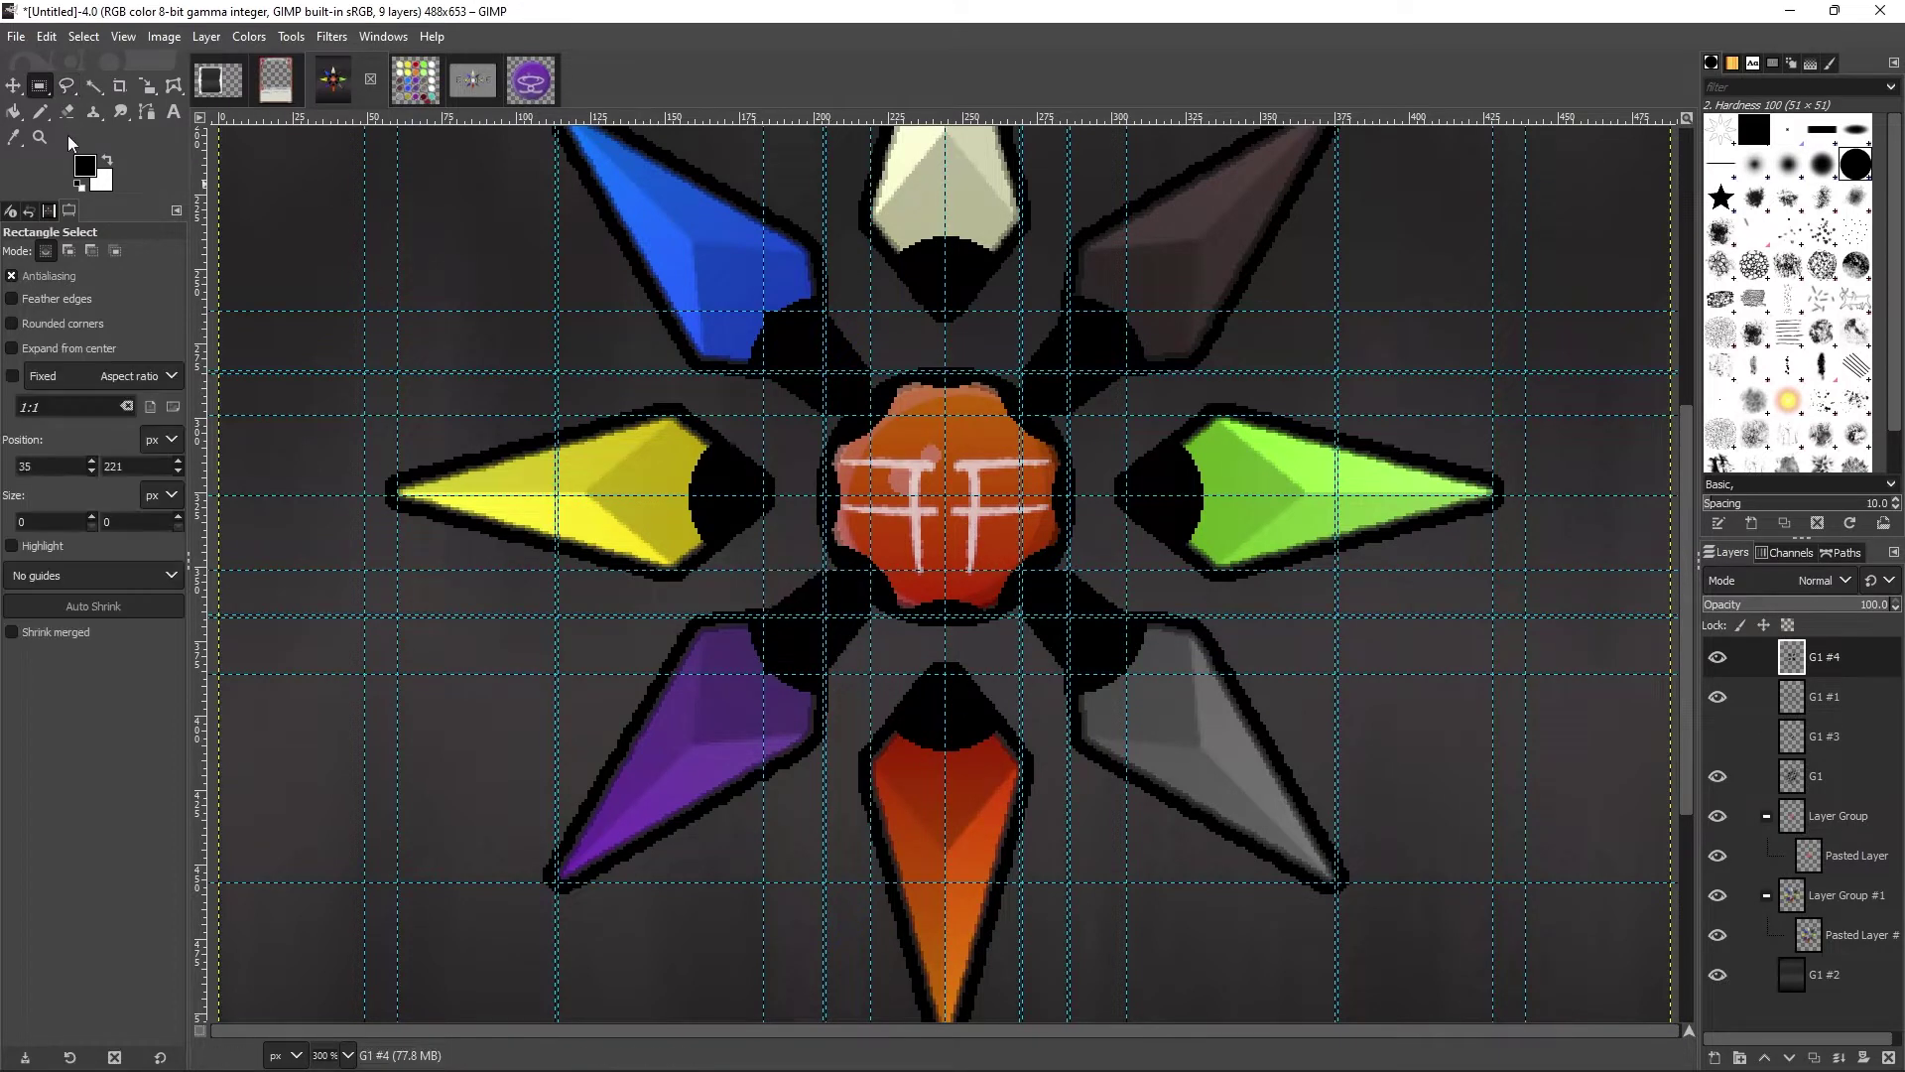
{"action": "key", "text": "f"}
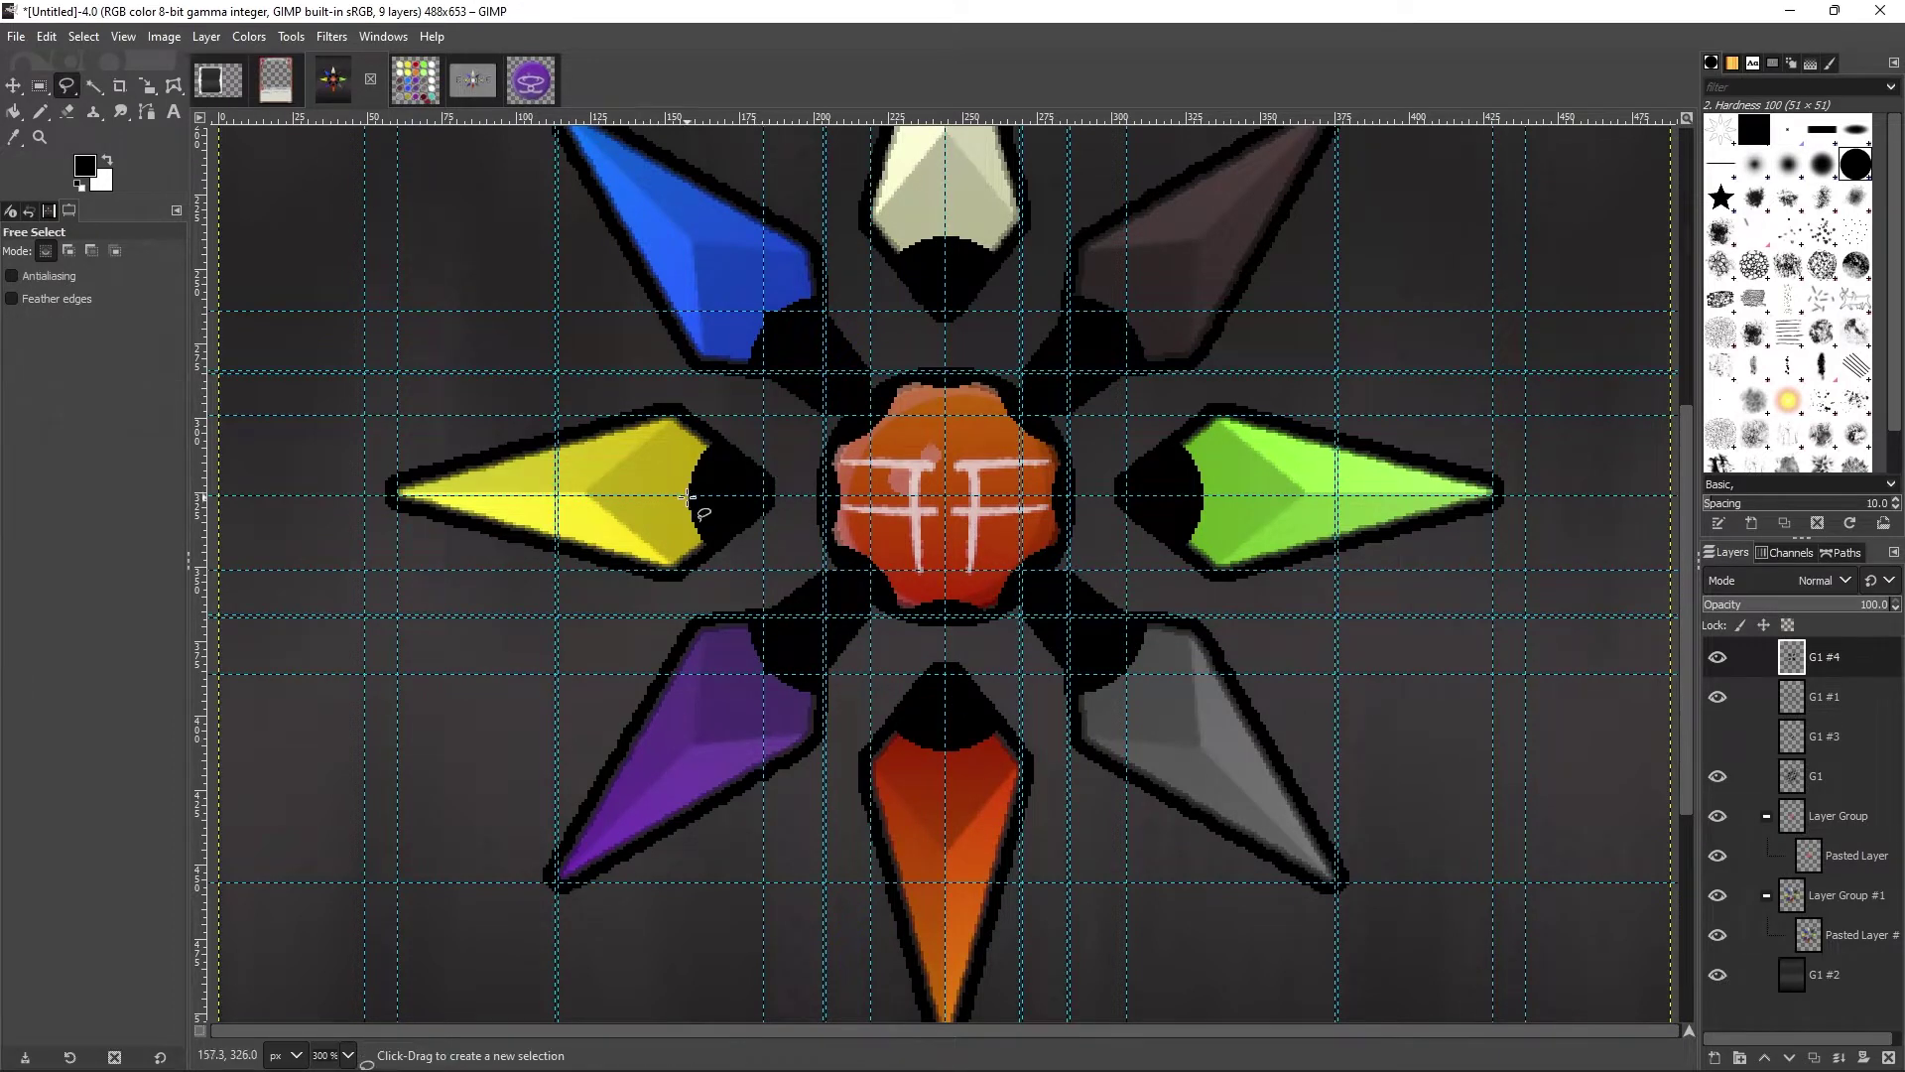
Step: Try filling a black block between the yellow crystal and the central disc and trimming it into a triangle with Free Select
{"action": "key", "text": "r"}
{"action": "left_click_drag", "start_coordinate": [763, 416], "coordinate": [802, 547]}
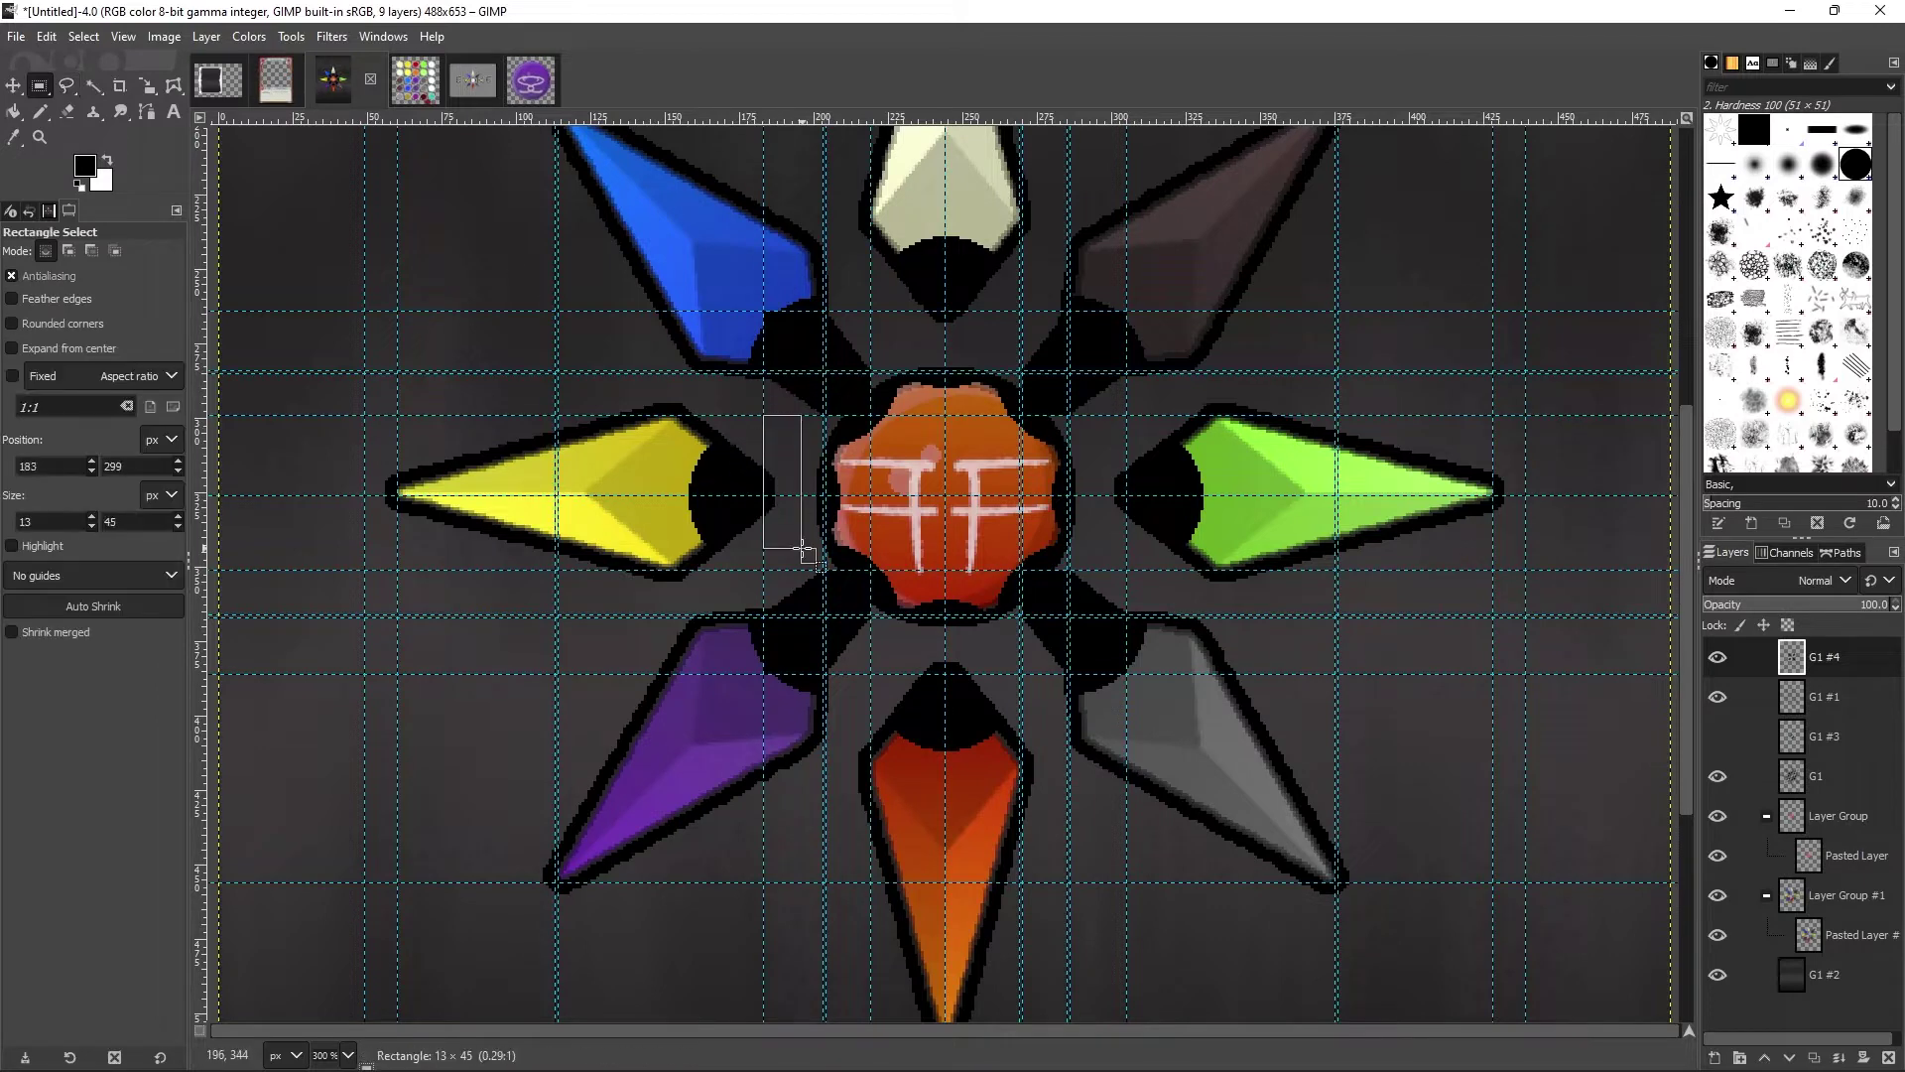
{"action": "key", "text": "f"}
{"action": "double_click", "coordinate": [763, 569]}
{"action": "left_click", "coordinate": [50, 92]}
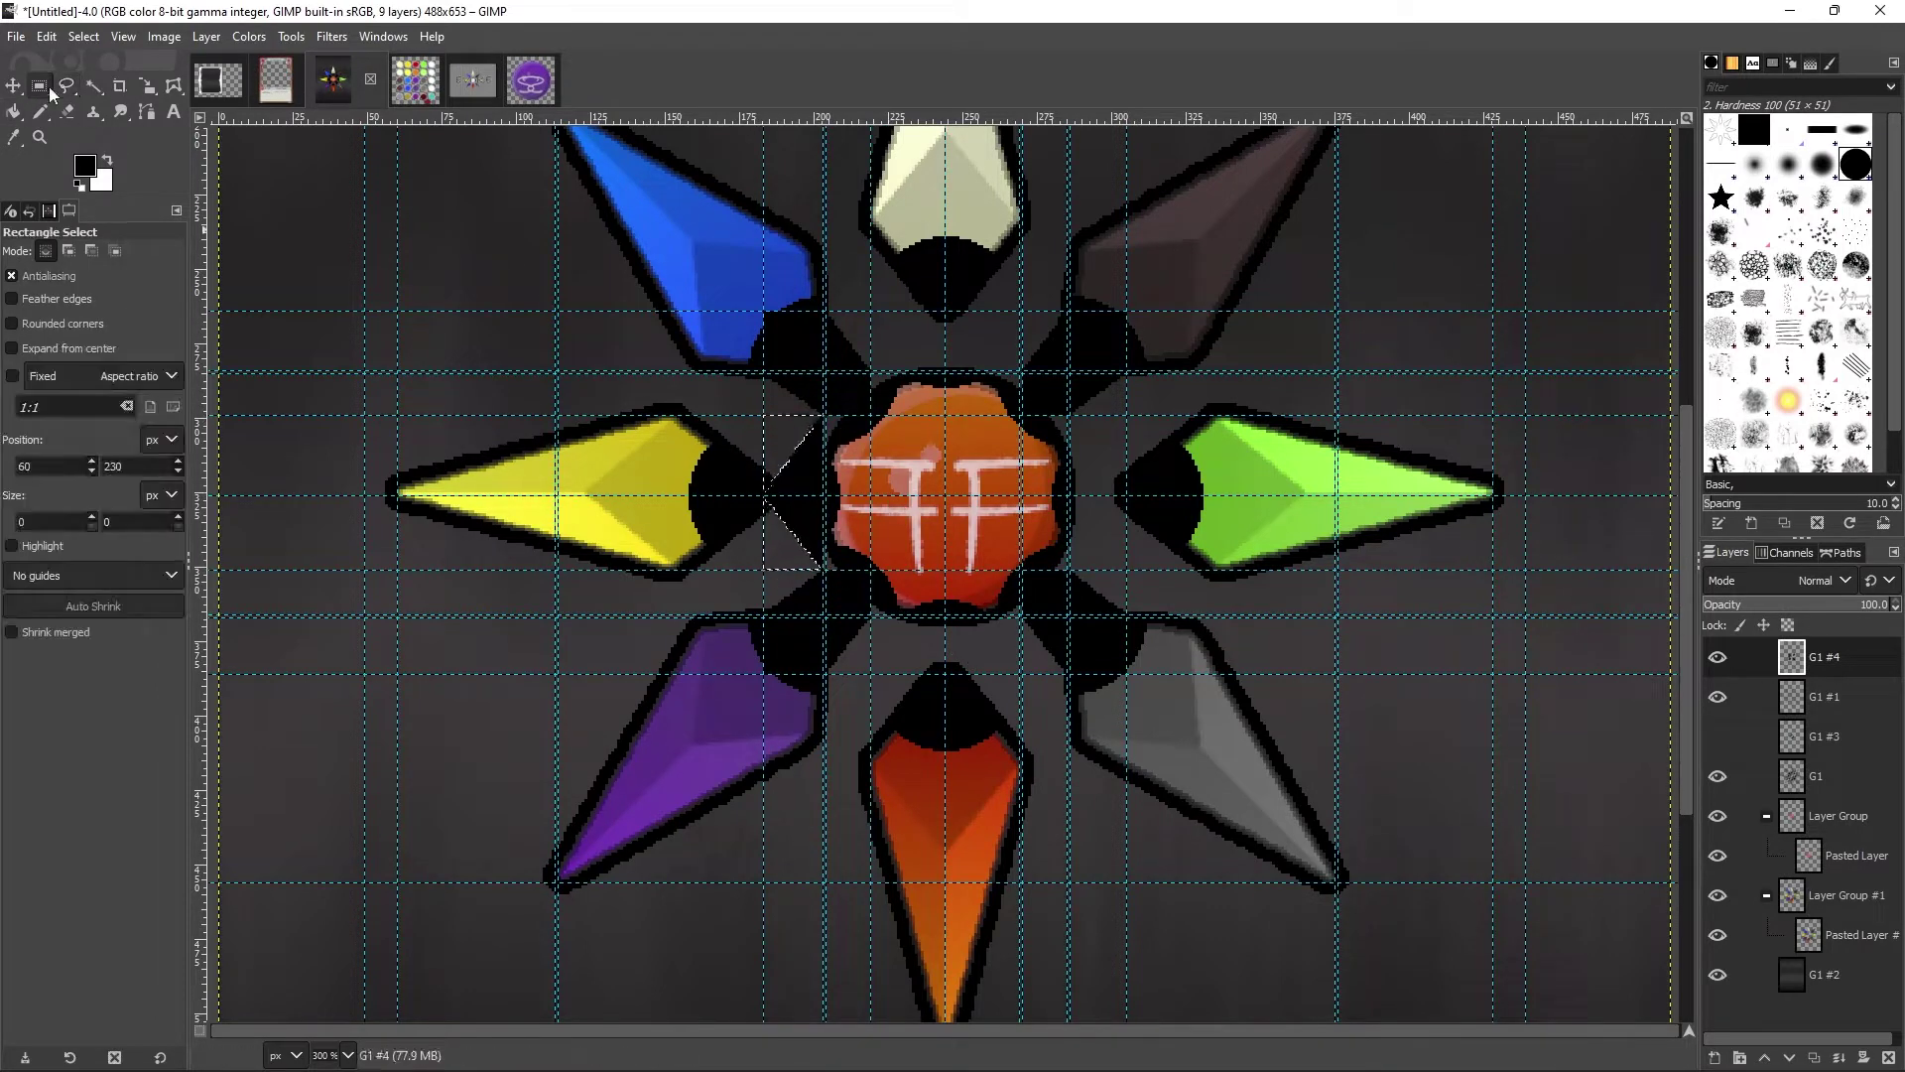
{"action": "left_click", "coordinate": [70, 89]}
{"action": "left_click", "coordinate": [871, 417]}
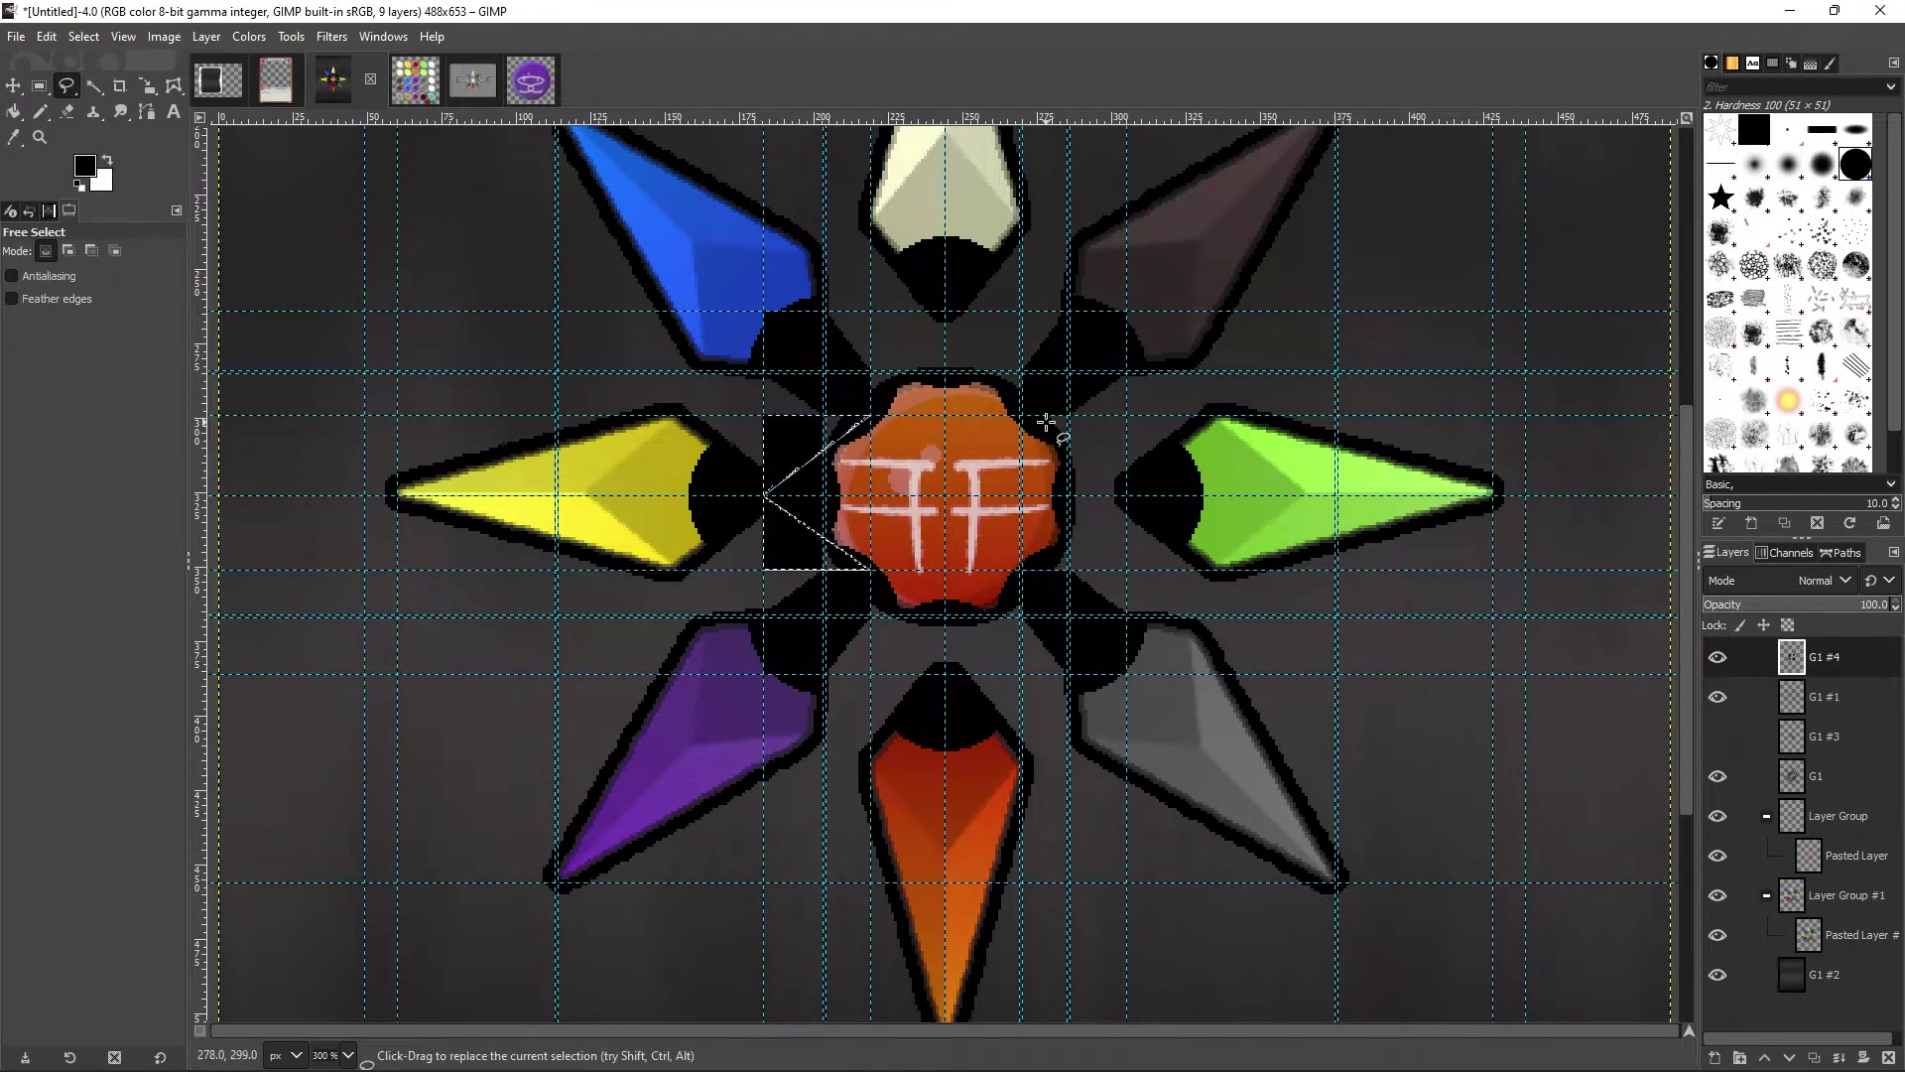
{"action": "key", "text": "r"}
{"action": "key", "text": "f"}
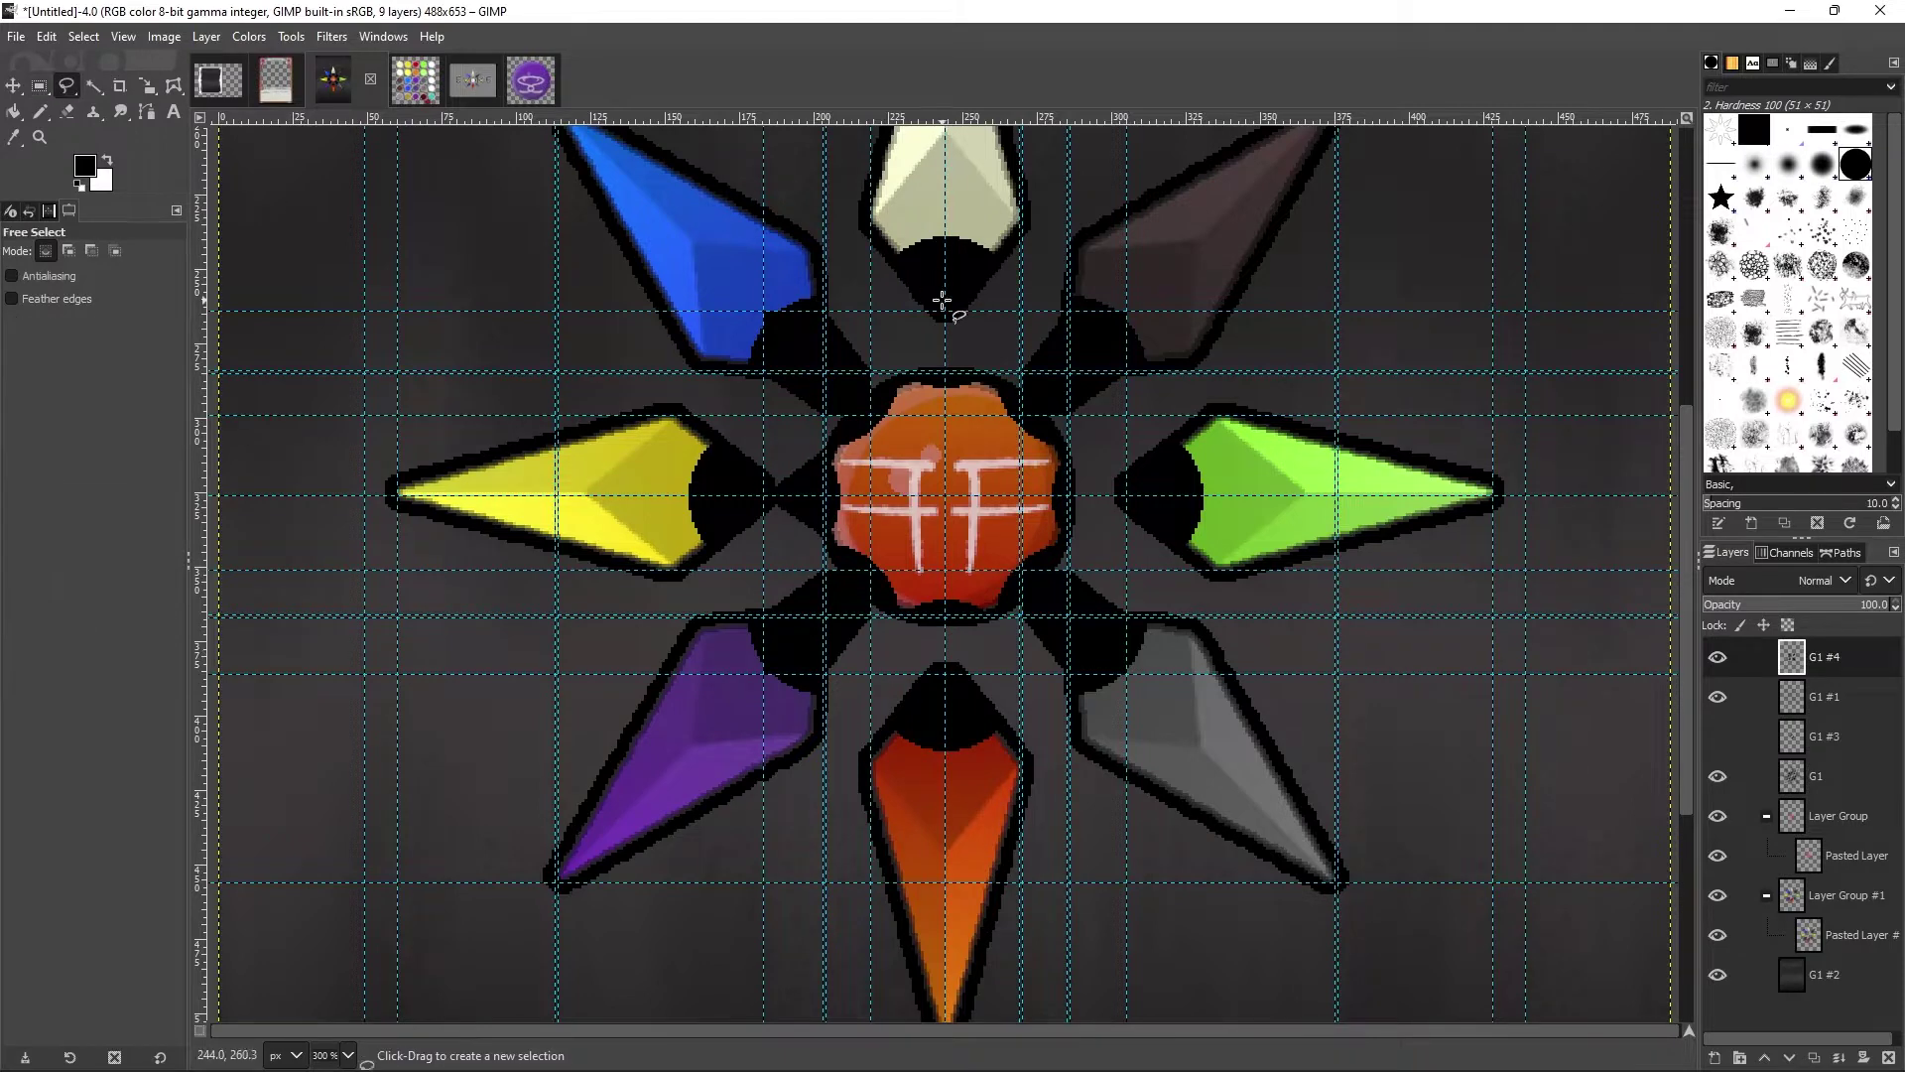
{"action": "key", "text": "Return"}
{"action": "key", "text": "r"}
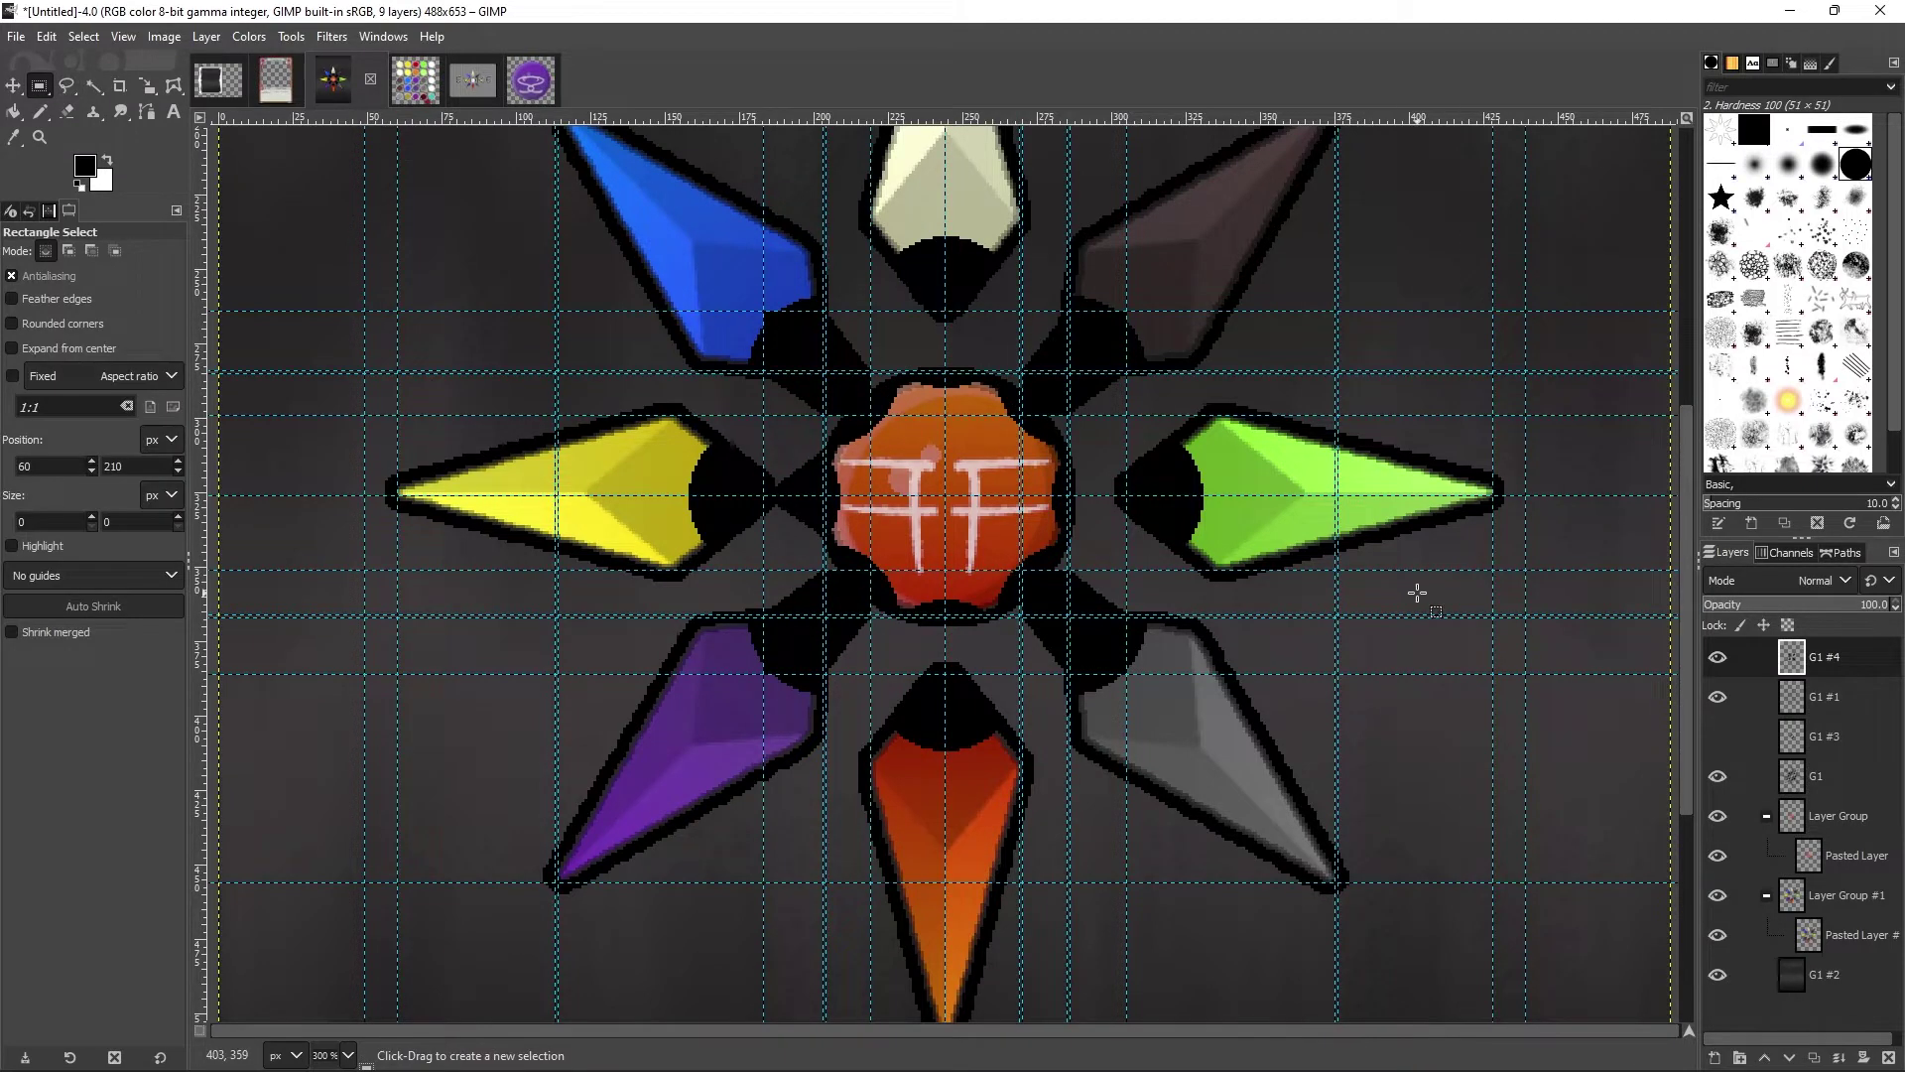
Step: Hide layers G1 #1 and G1 #4 and select the outline layer G1
{"action": "left_click", "coordinate": [1717, 696]}
{"action": "left_click", "coordinate": [1717, 657]}
{"action": "left_click", "coordinate": [1816, 776]}
{"action": "key", "text": "z"}
{"action": "left_click", "coordinate": [362, 315], "text": "ctrl"}
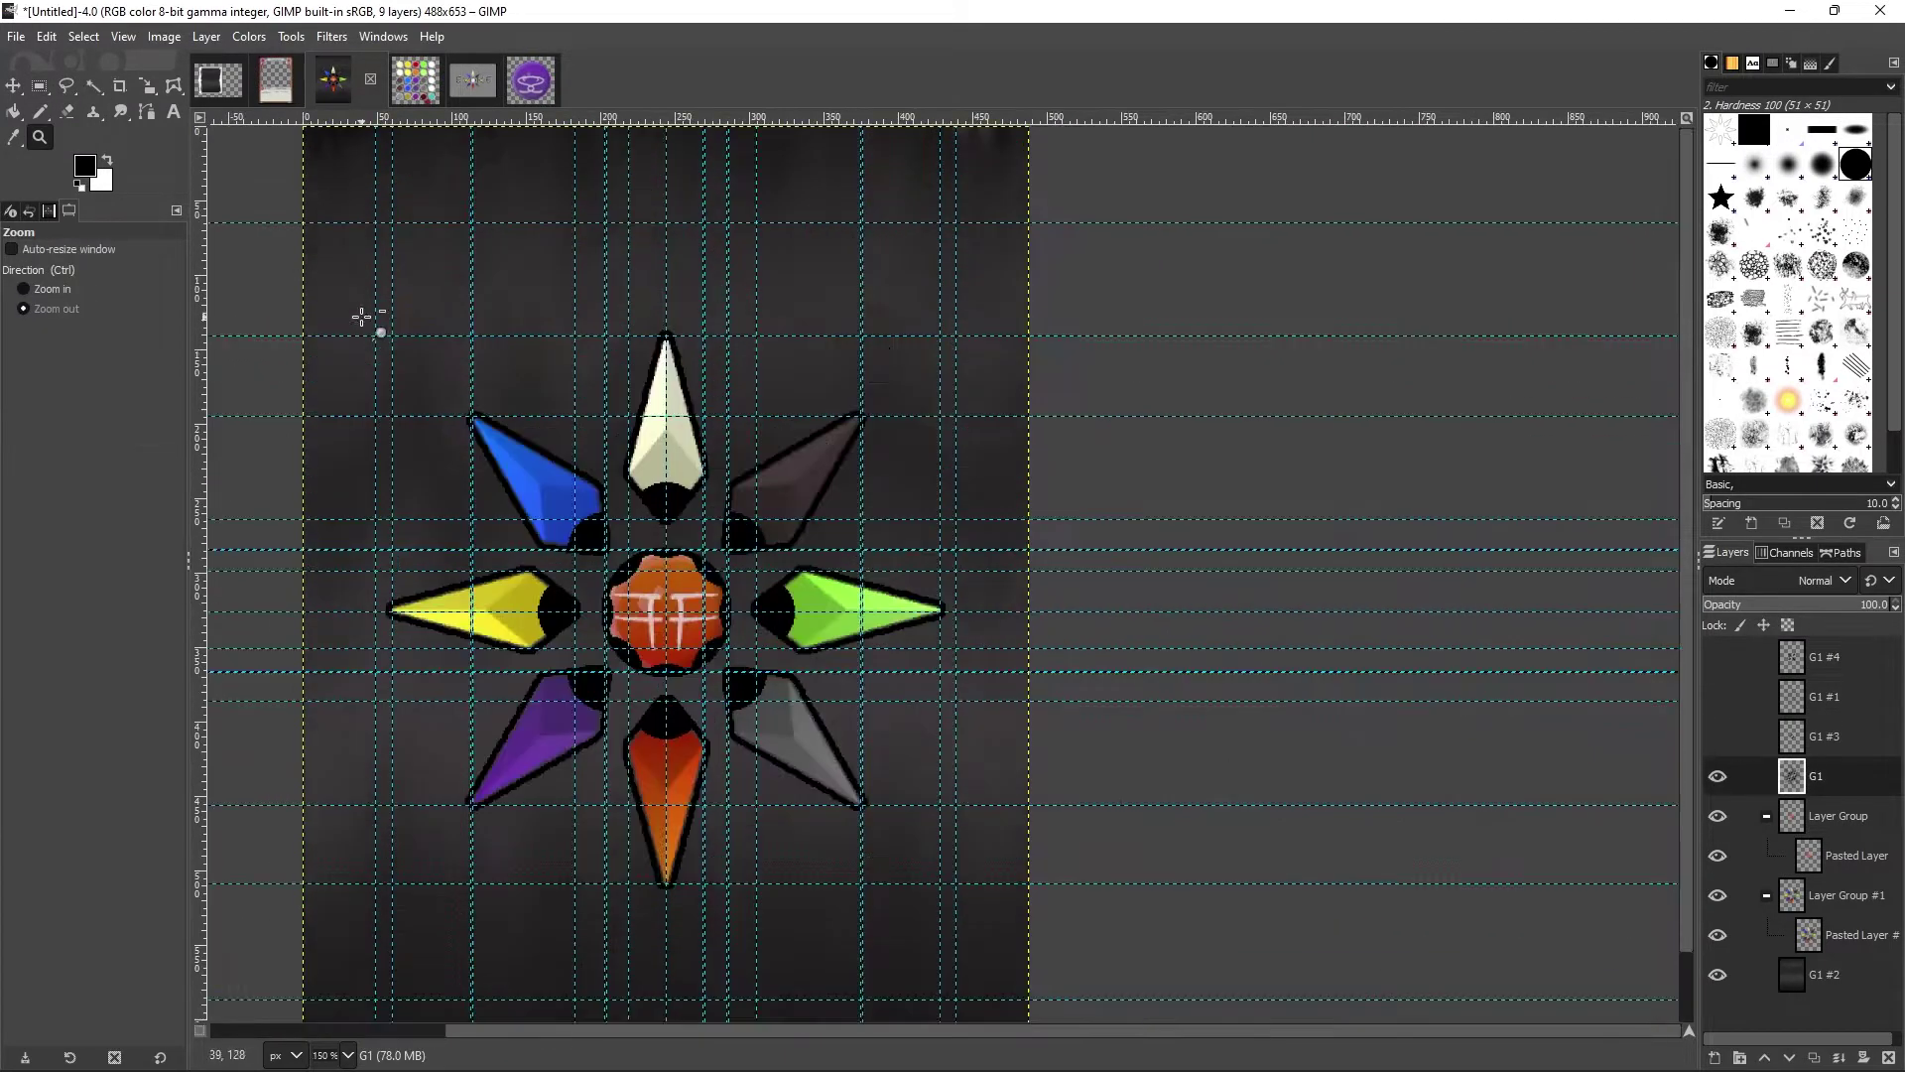
Step: Try cutting the outline artwork on layer G1 within a rectangular selection snapped to the guides
{"action": "key", "text": "r"}
{"action": "left_click_drag", "start_coordinate": [396, 221], "coordinate": [969, 1003]}
{"action": "key", "text": "ctrl+x"}
{"action": "key", "text": "ctrl+z"}
{"action": "key", "text": "z"}
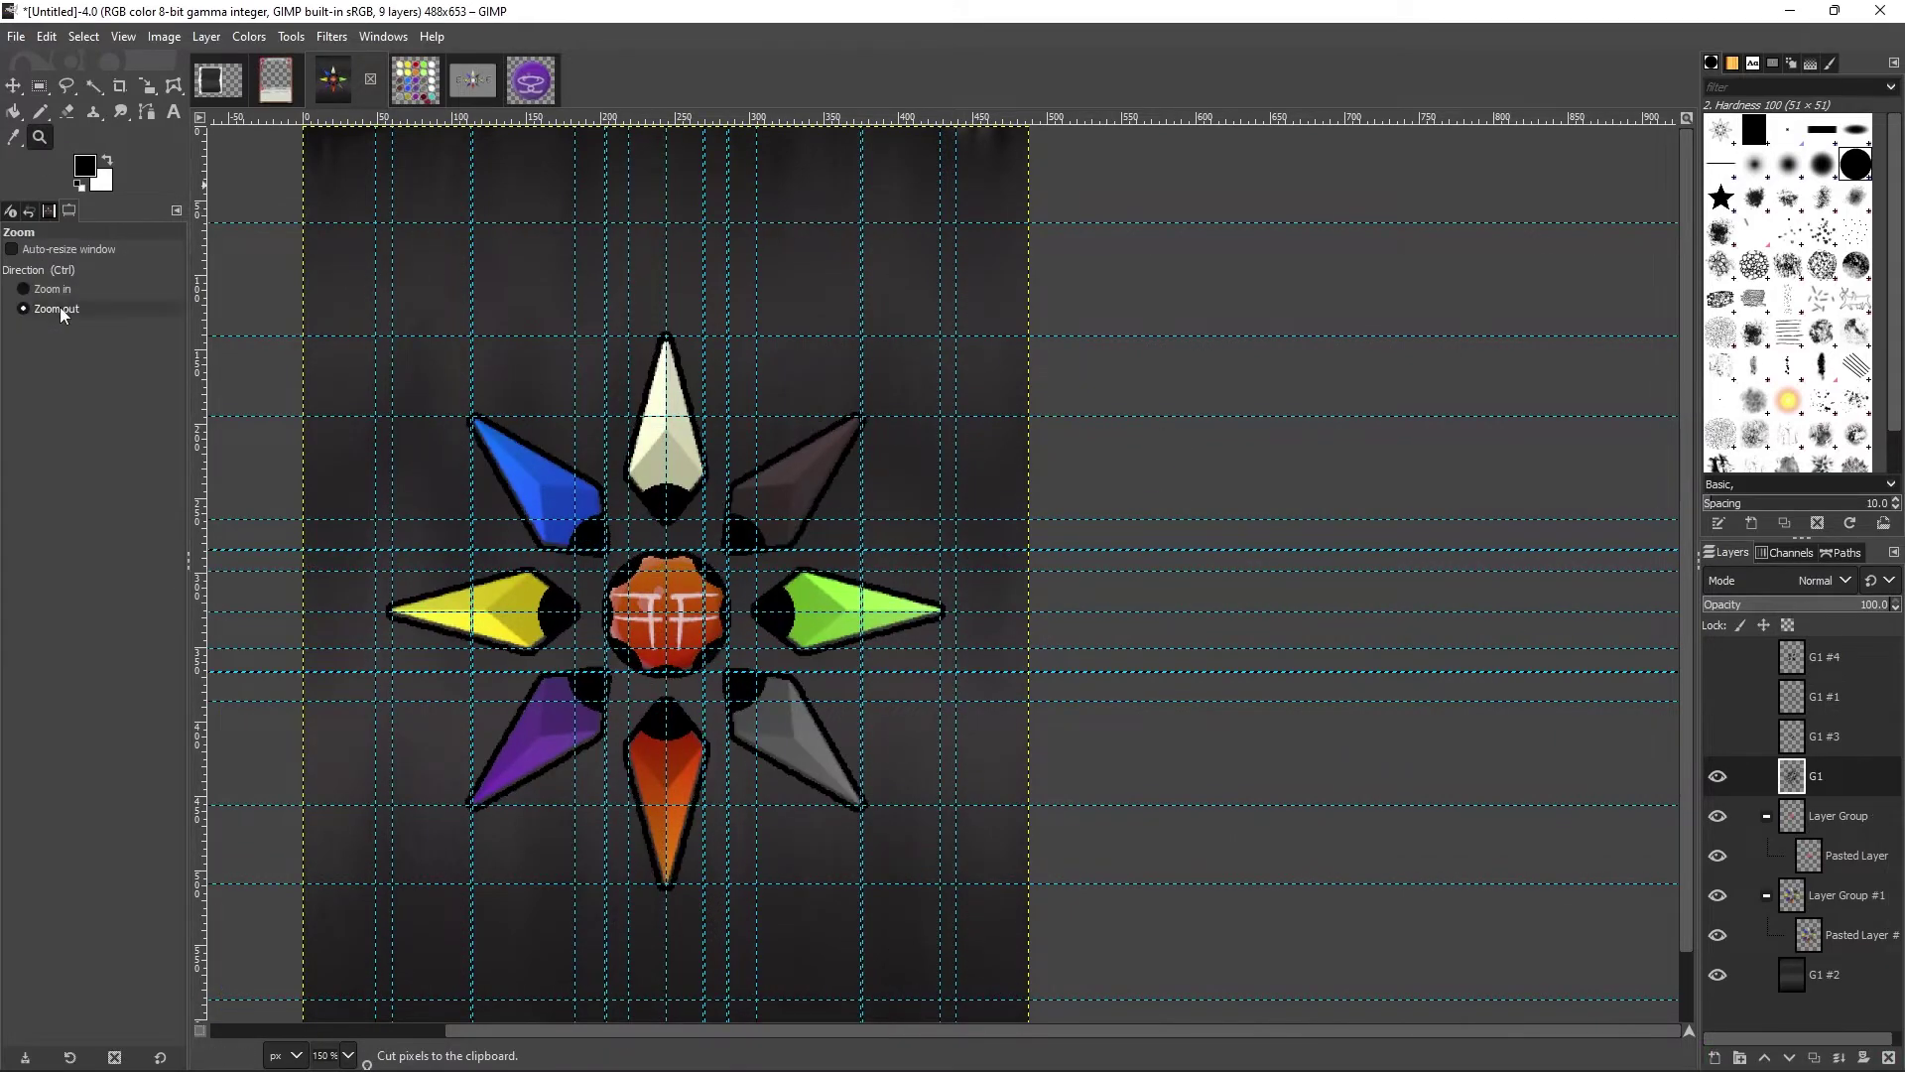
Step: Cut the crystal artwork in Layer Group #1 and paste it back onto its pasted layer
{"action": "left_click", "coordinate": [1839, 895]}
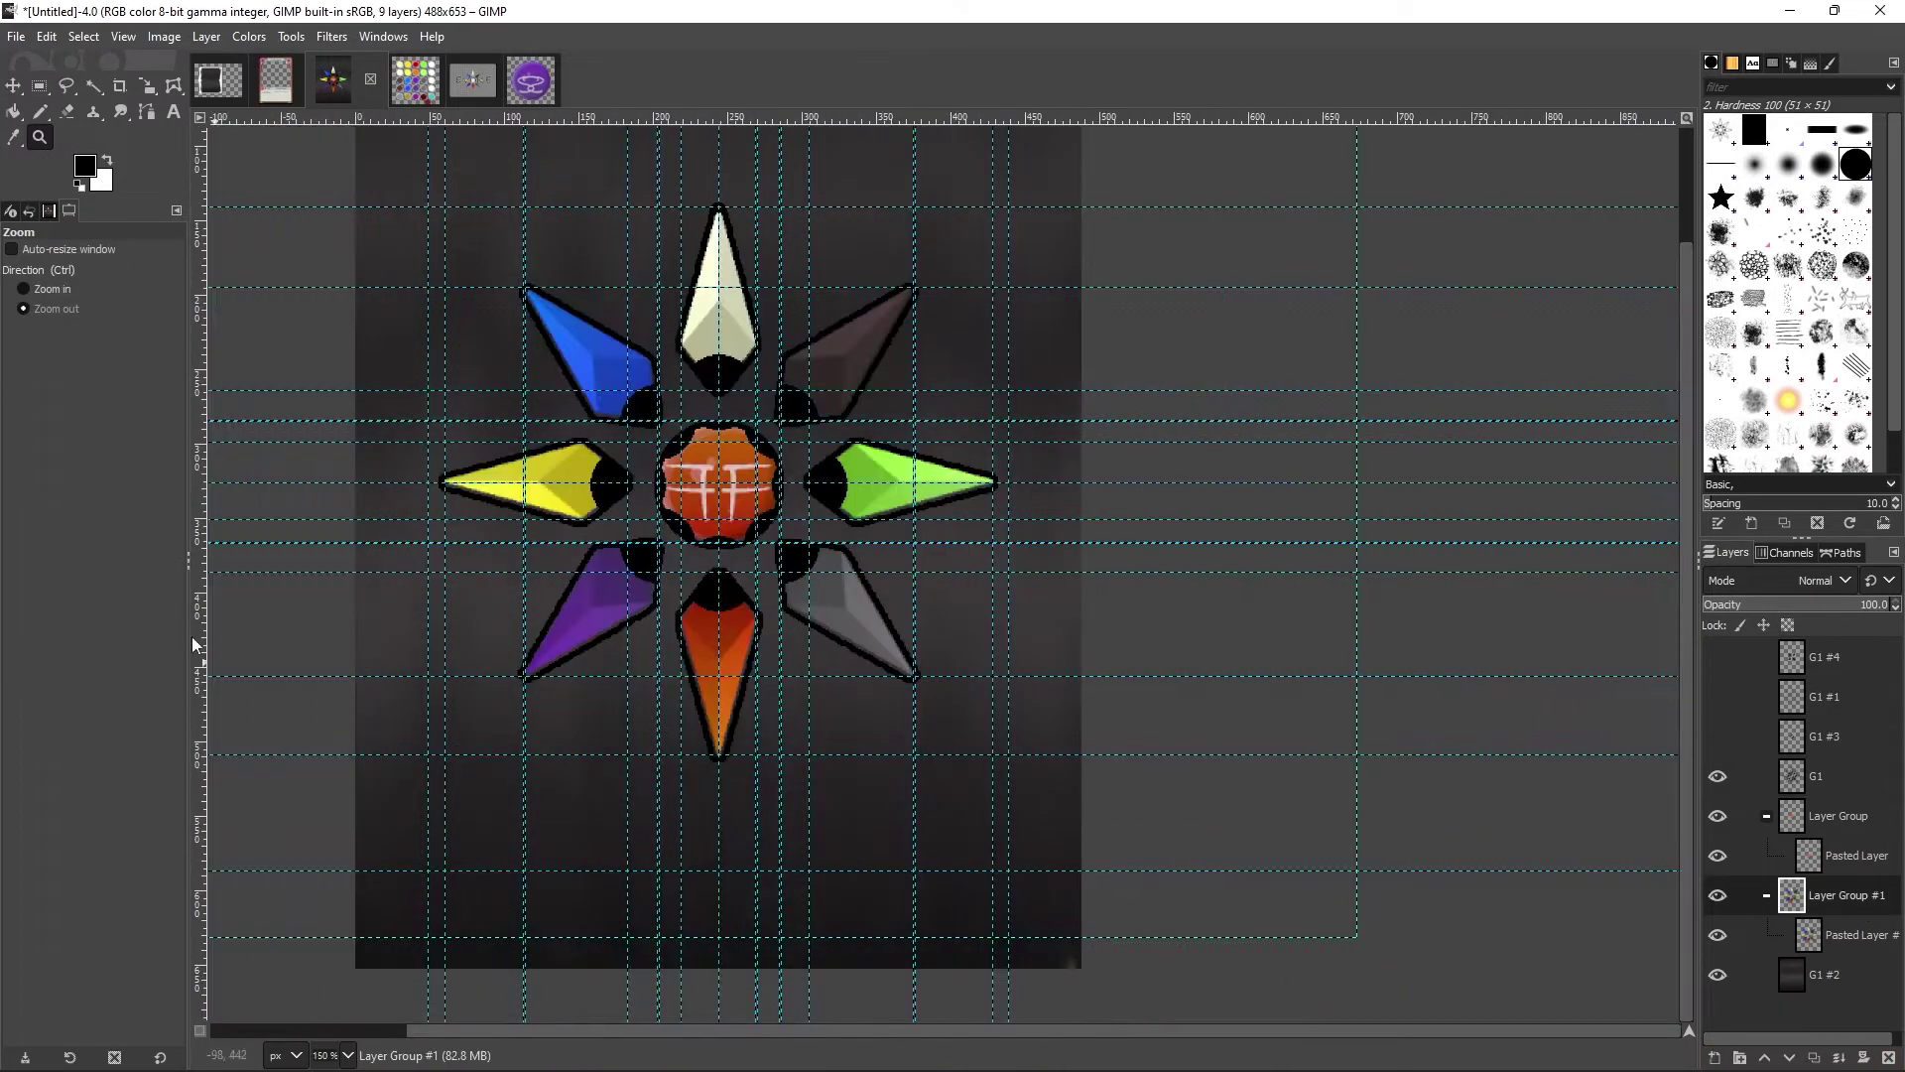
{"action": "key", "text": "r"}
{"action": "key", "text": "ctrl+v"}
{"action": "left_click", "coordinate": [1855, 935]}
{"action": "key", "text": "z"}
{"action": "left_click", "coordinate": [949, 485]}
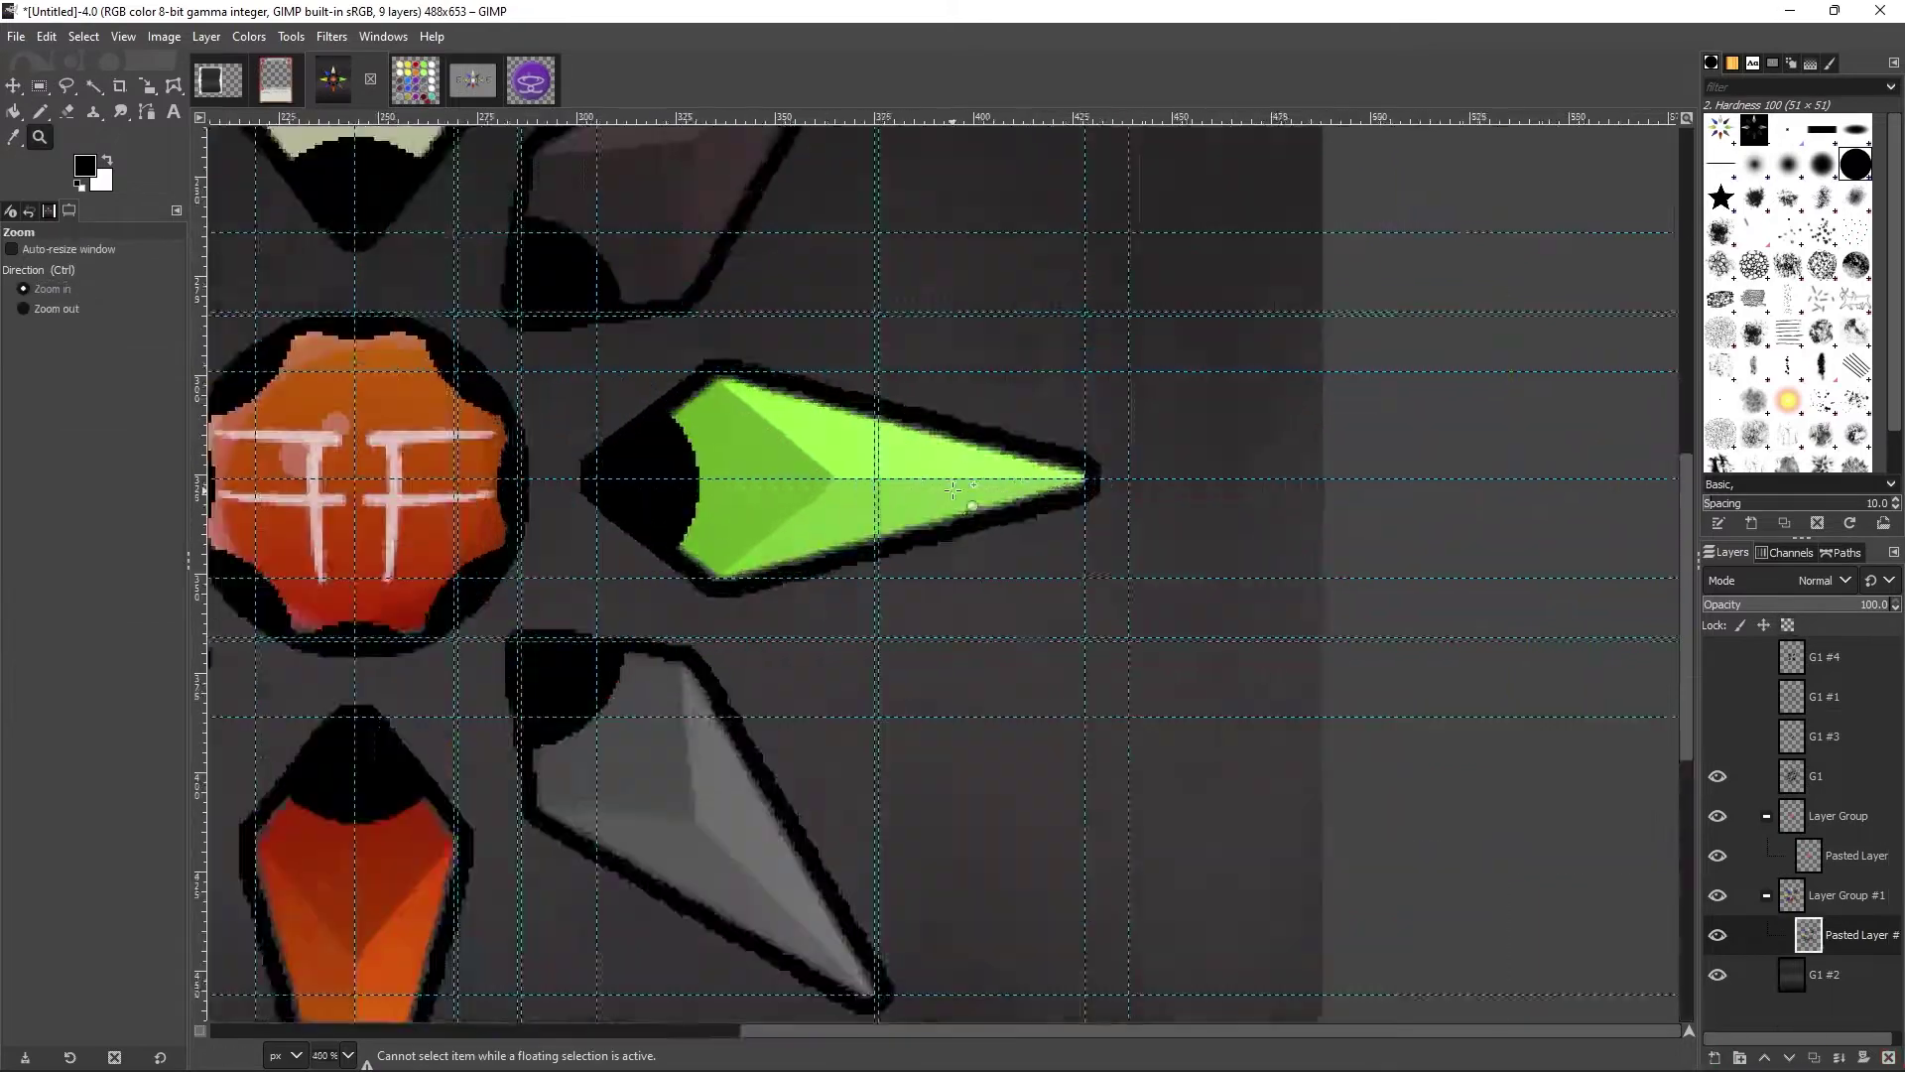
{"action": "left_click", "coordinate": [952, 490], "text": "ctrl"}
{"action": "key", "text": "ctrl+z"}
Step: Delete layer G1 #4 and remove the guides around the crystals' bounding boxes, keeping the centre and outer frame guides
{"action": "left_click", "coordinate": [890, 869], "text": "ctrl"}
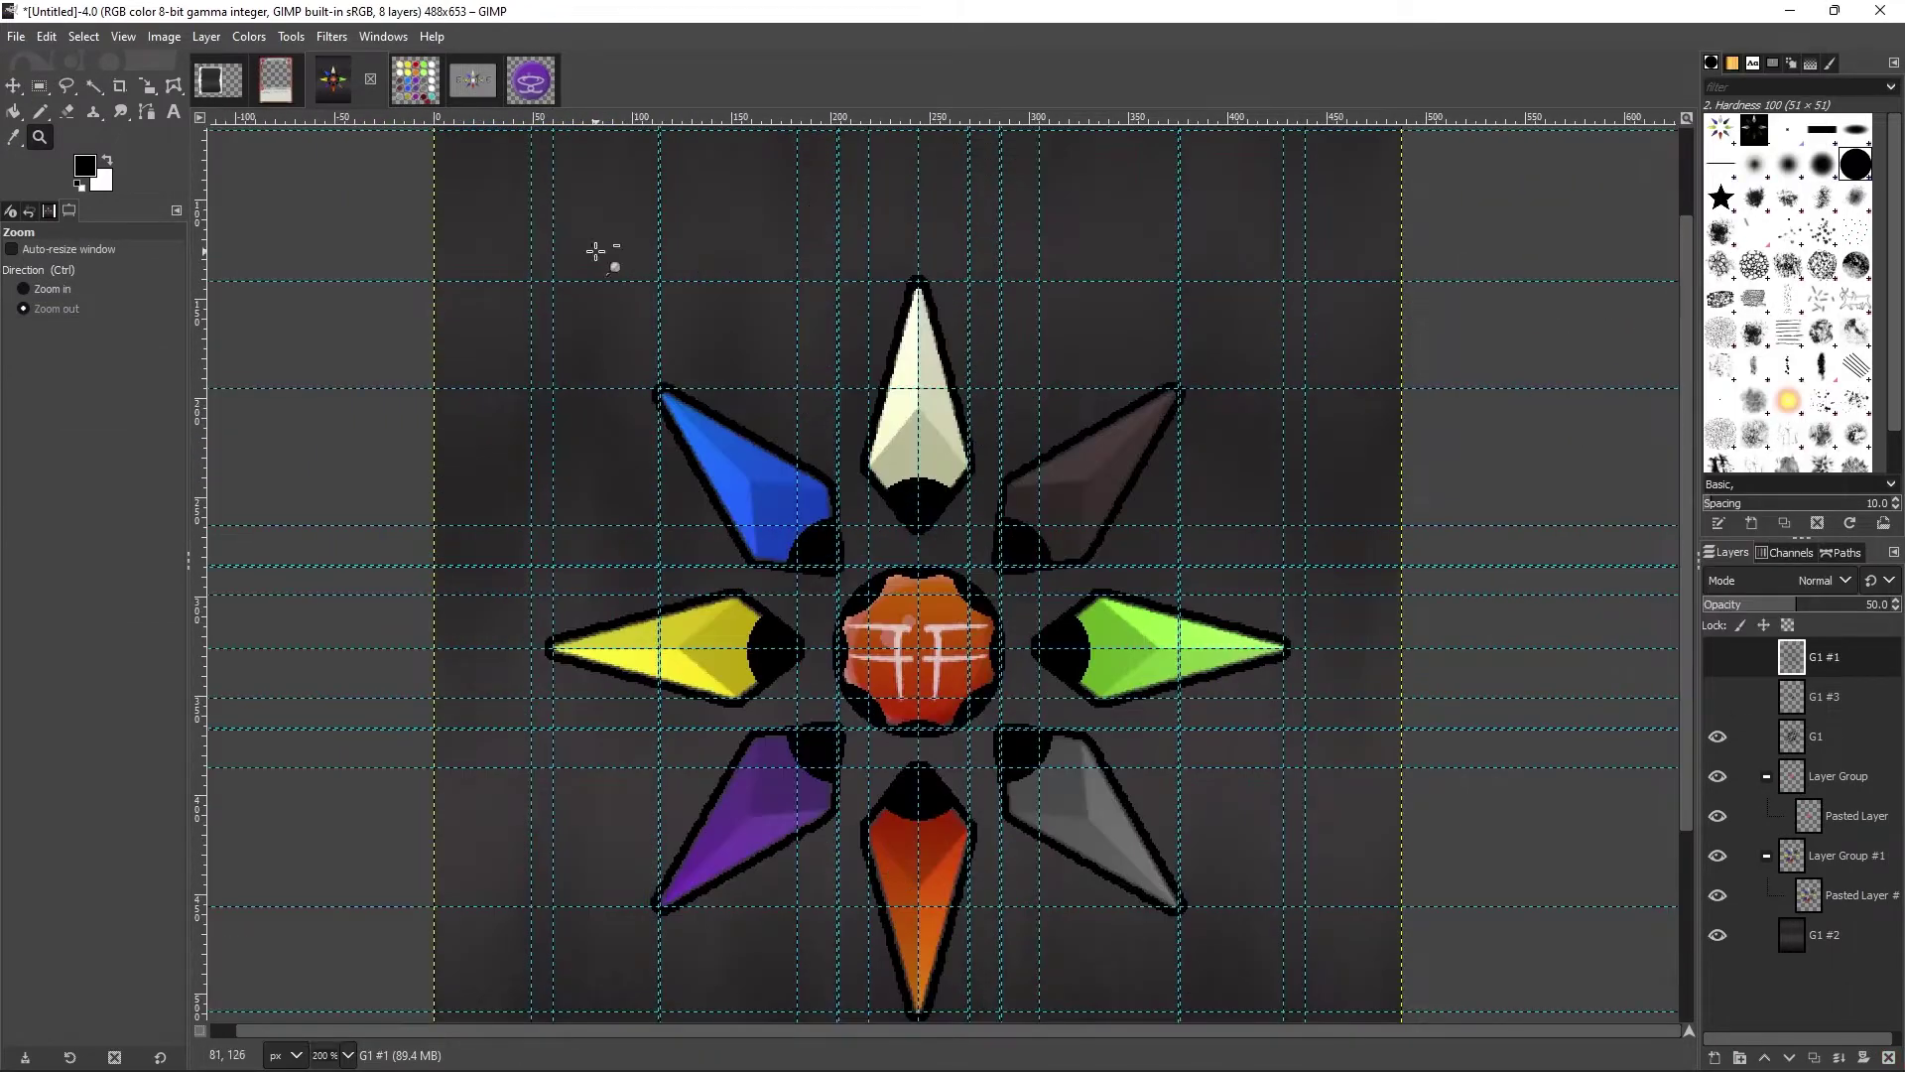
{"action": "left_click_drag", "start_coordinate": [199, 283], "coordinate": [349, 307]}
{"action": "scroll", "coordinate": [549, 299], "scroll_direction": "up", "scroll_amount": 3}
{"action": "left_click_drag", "start_coordinate": [548, 299], "coordinate": [255, 362]}
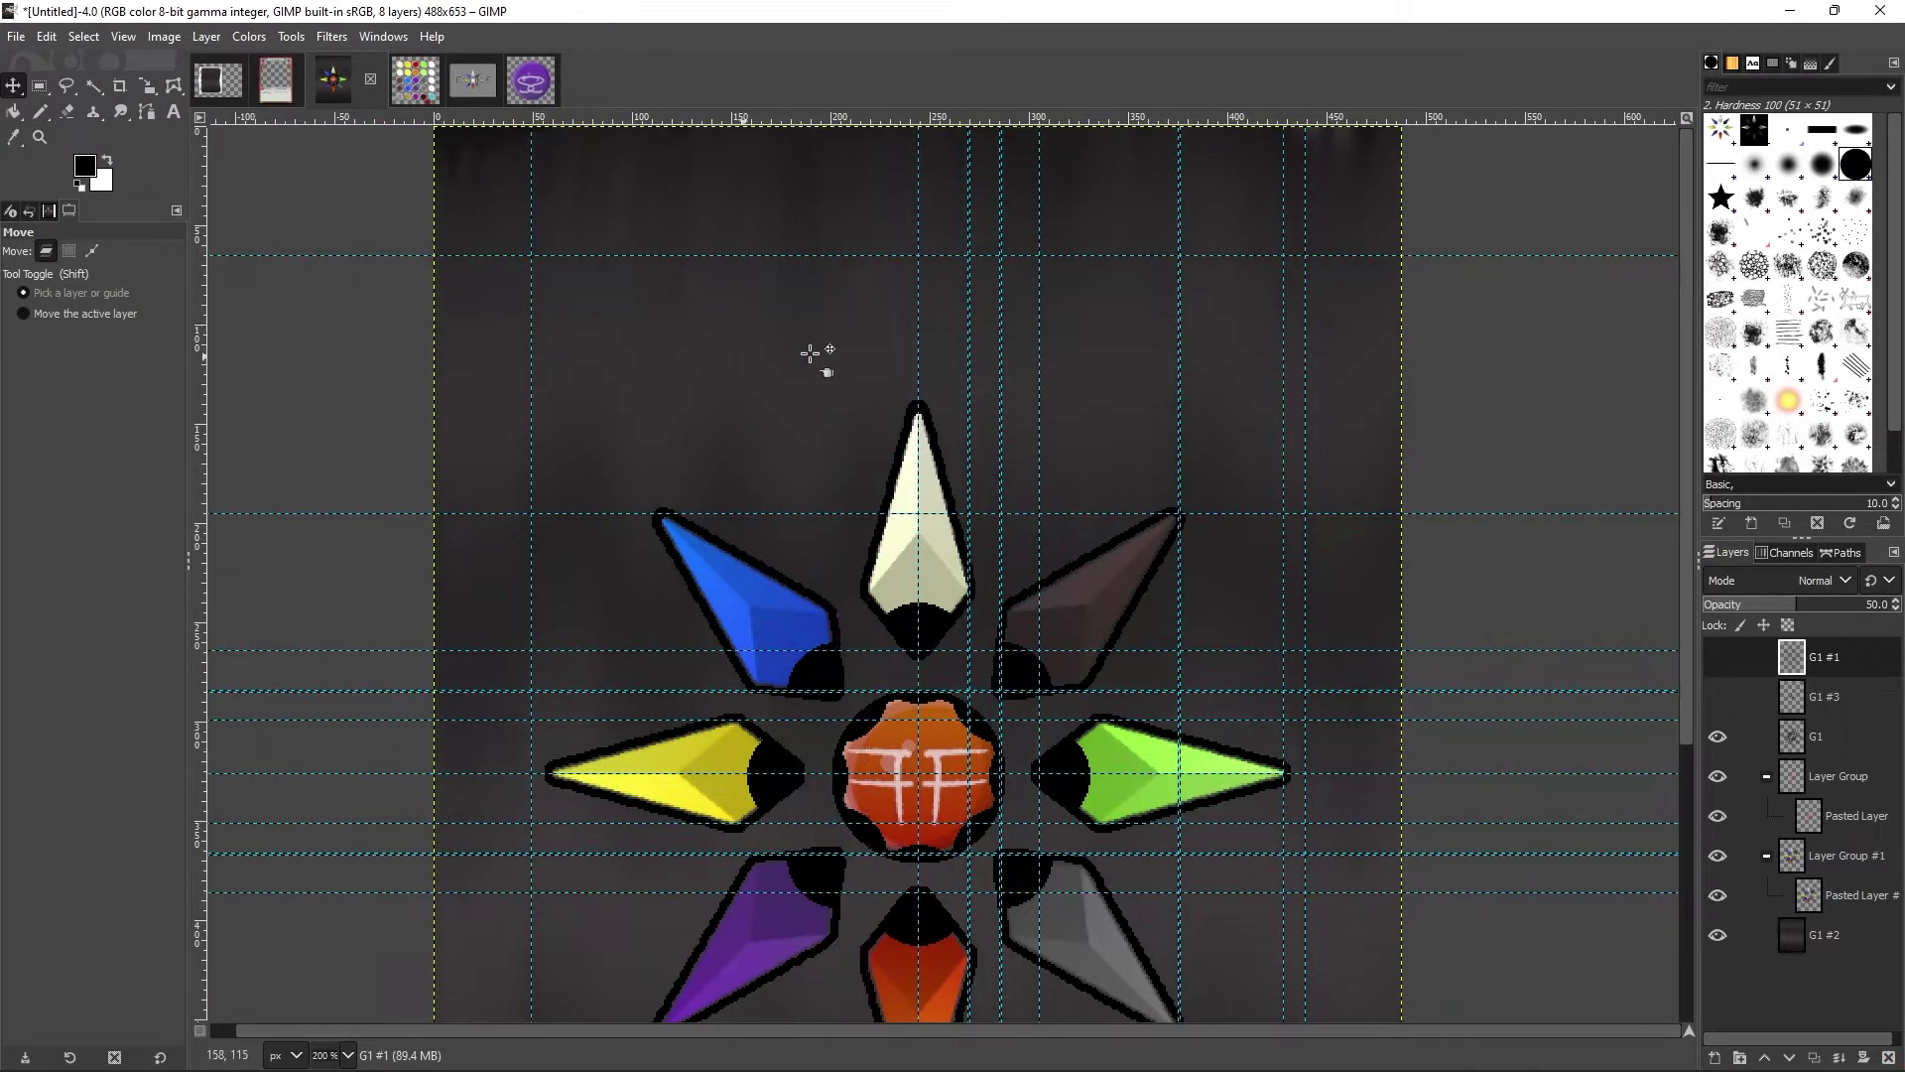
{"action": "scroll", "coordinate": [1297, 390], "scroll_direction": "down", "scroll_amount": 10}
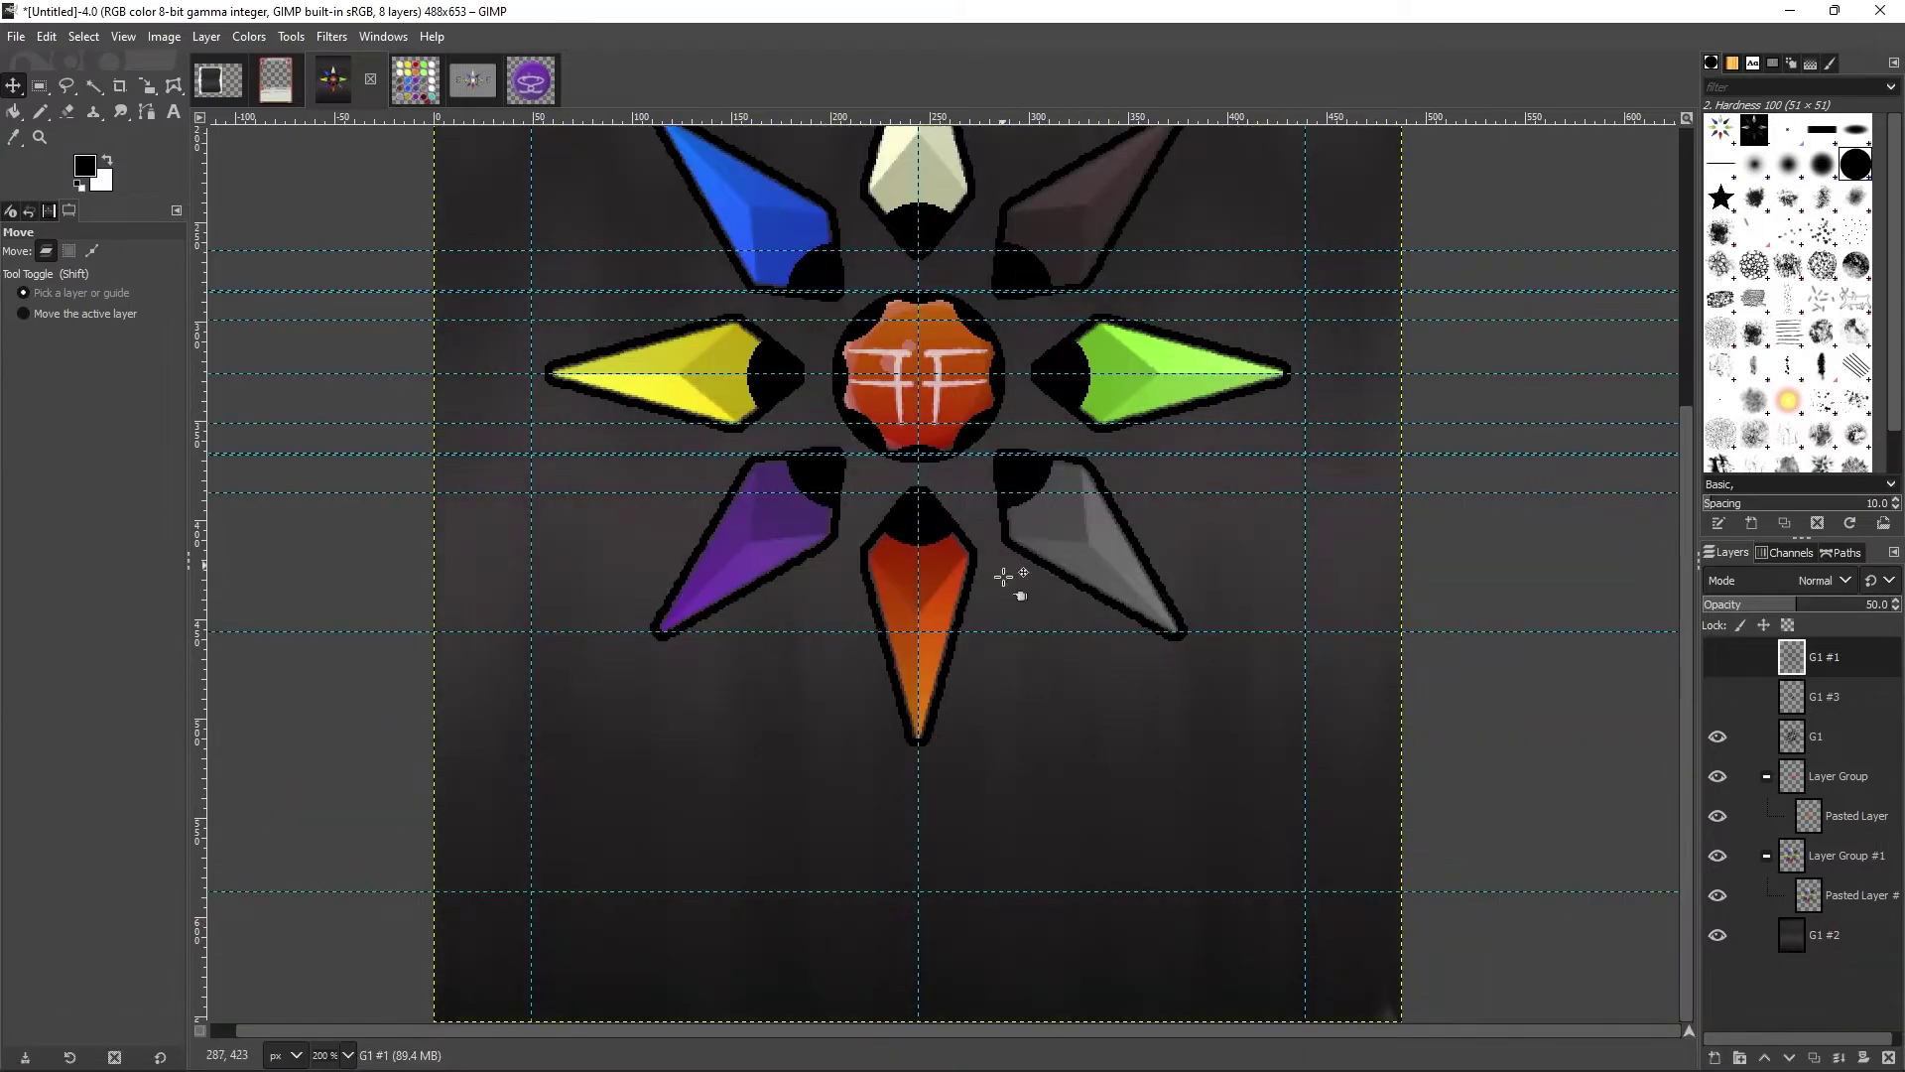
{"action": "scroll", "coordinate": [1014, 689], "scroll_direction": "up", "scroll_amount": 10}
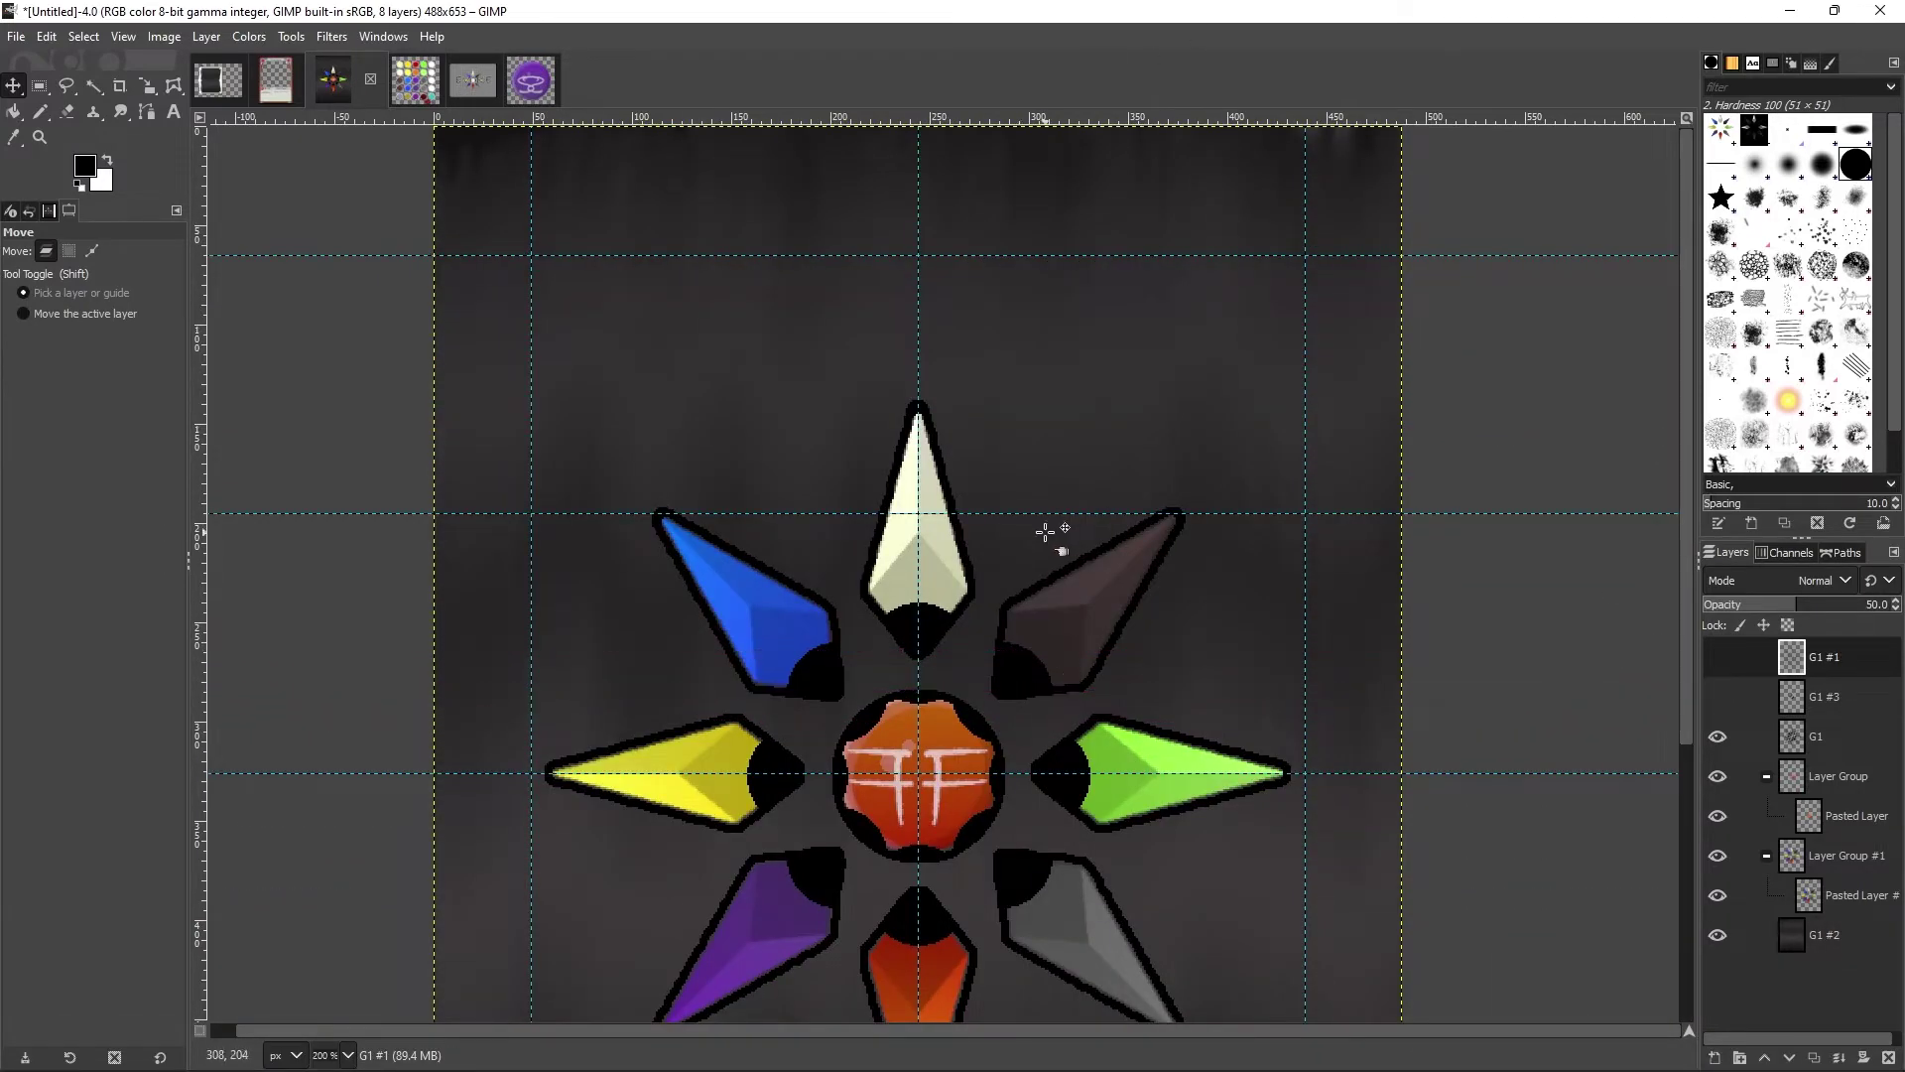
Step: Cut the central orange disc artwork in Layer Group and paste it back onto its pasted layer
{"action": "key", "text": "u"}
{"action": "key", "text": "ctrl+x"}
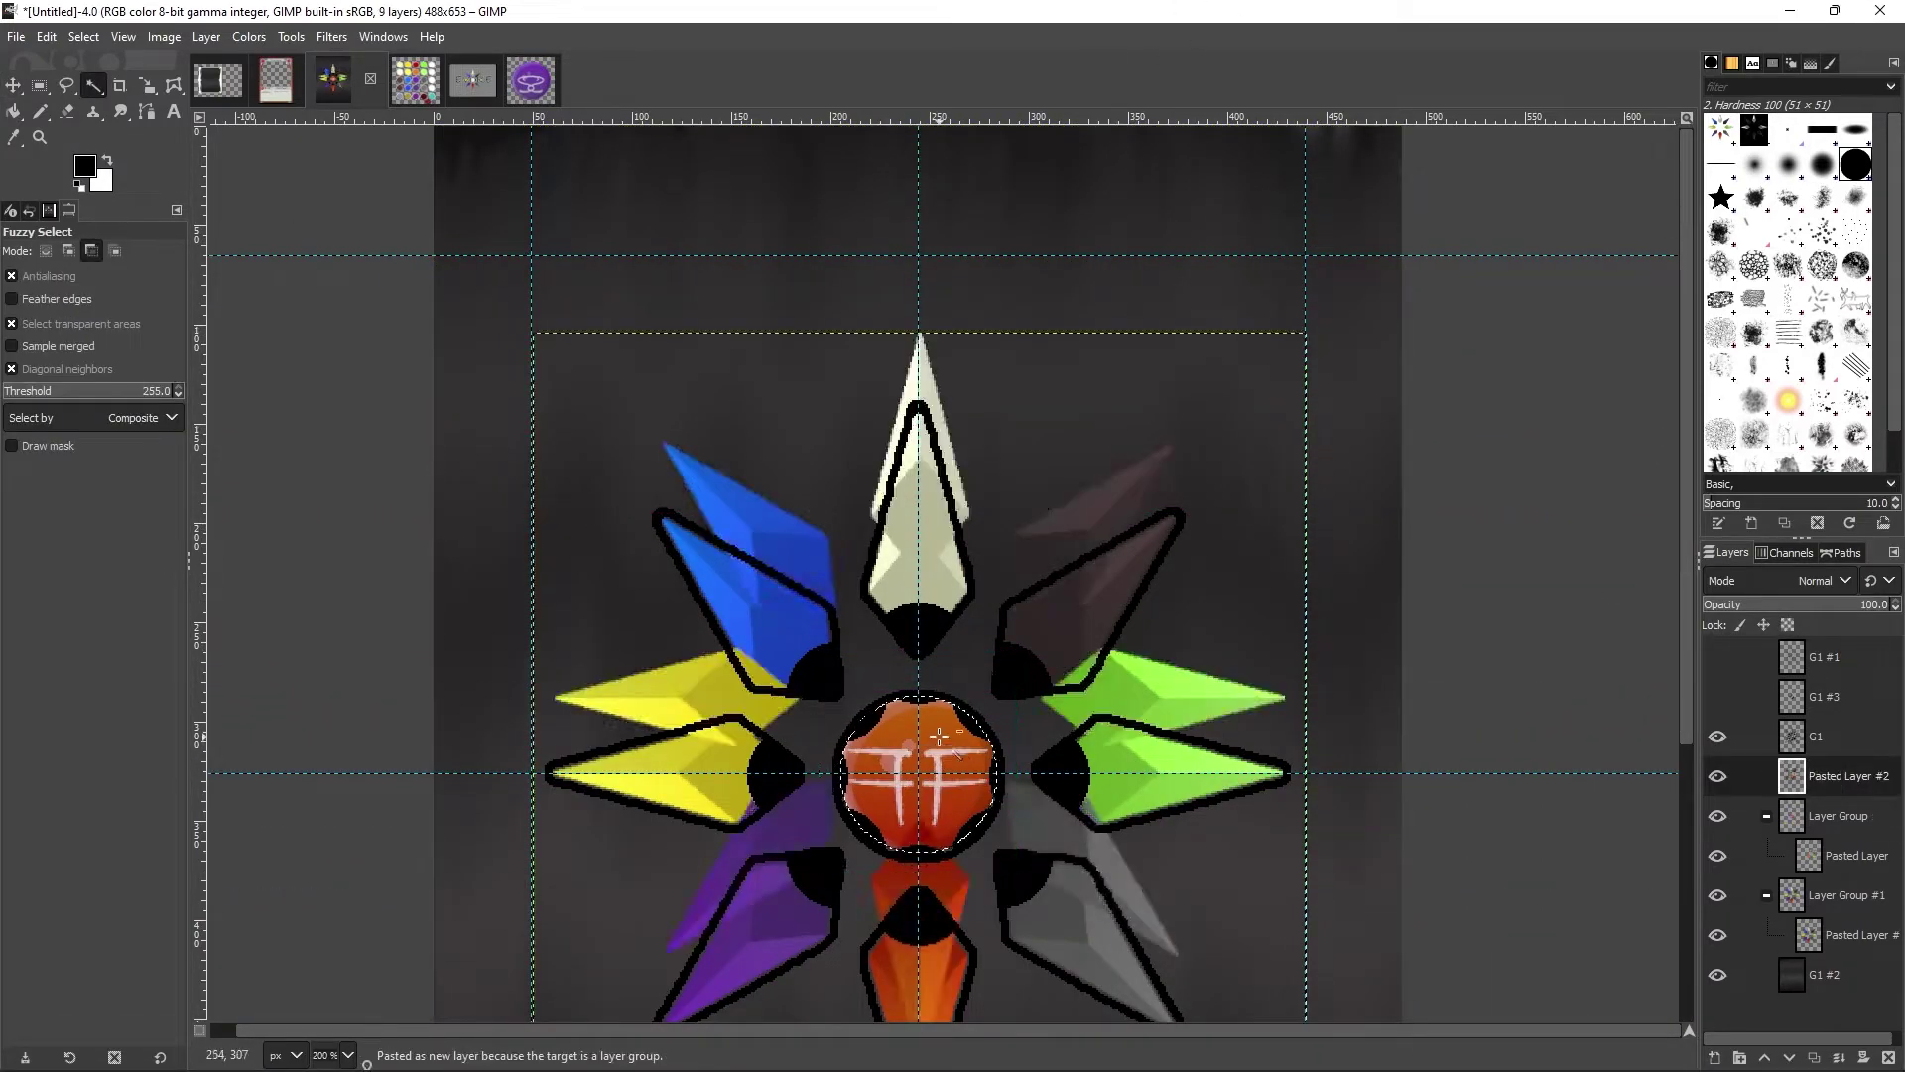
{"action": "key", "text": "ctrl+v"}
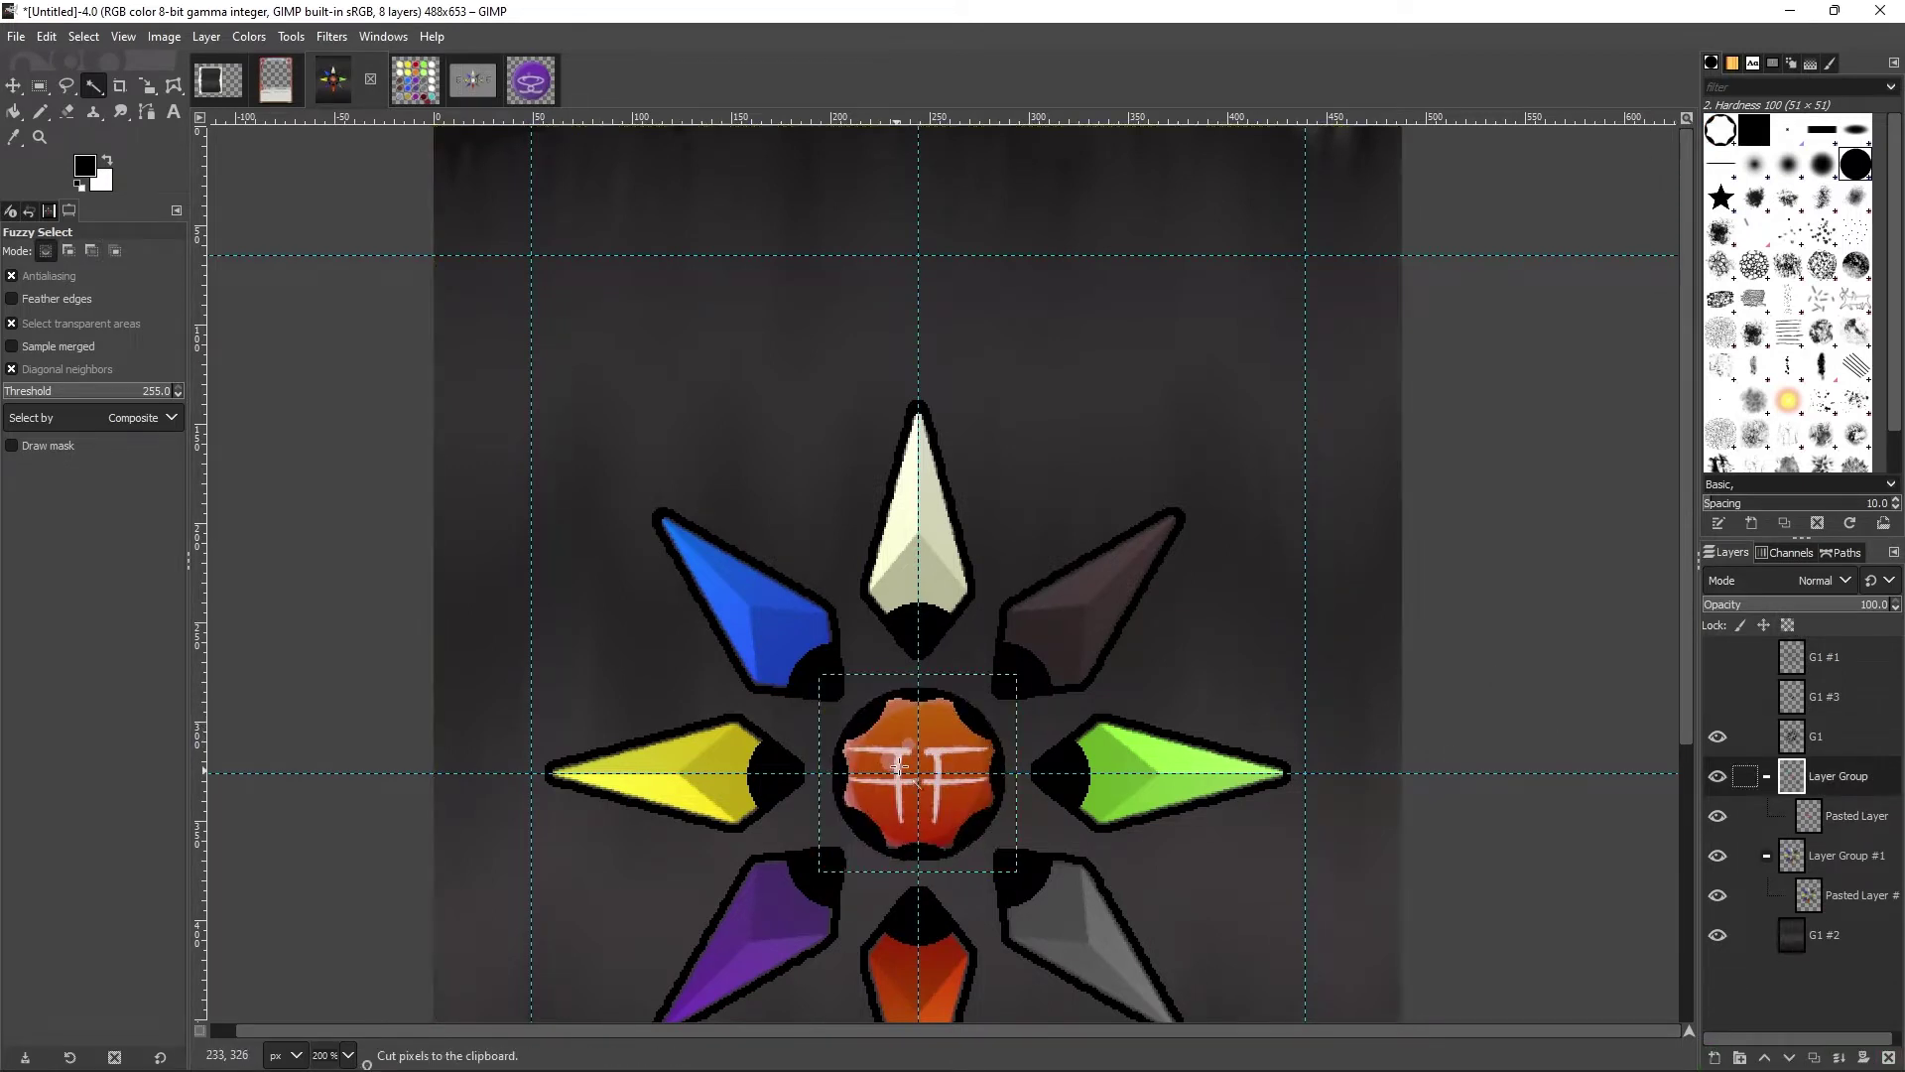
{"action": "key", "text": "ctrl+h"}
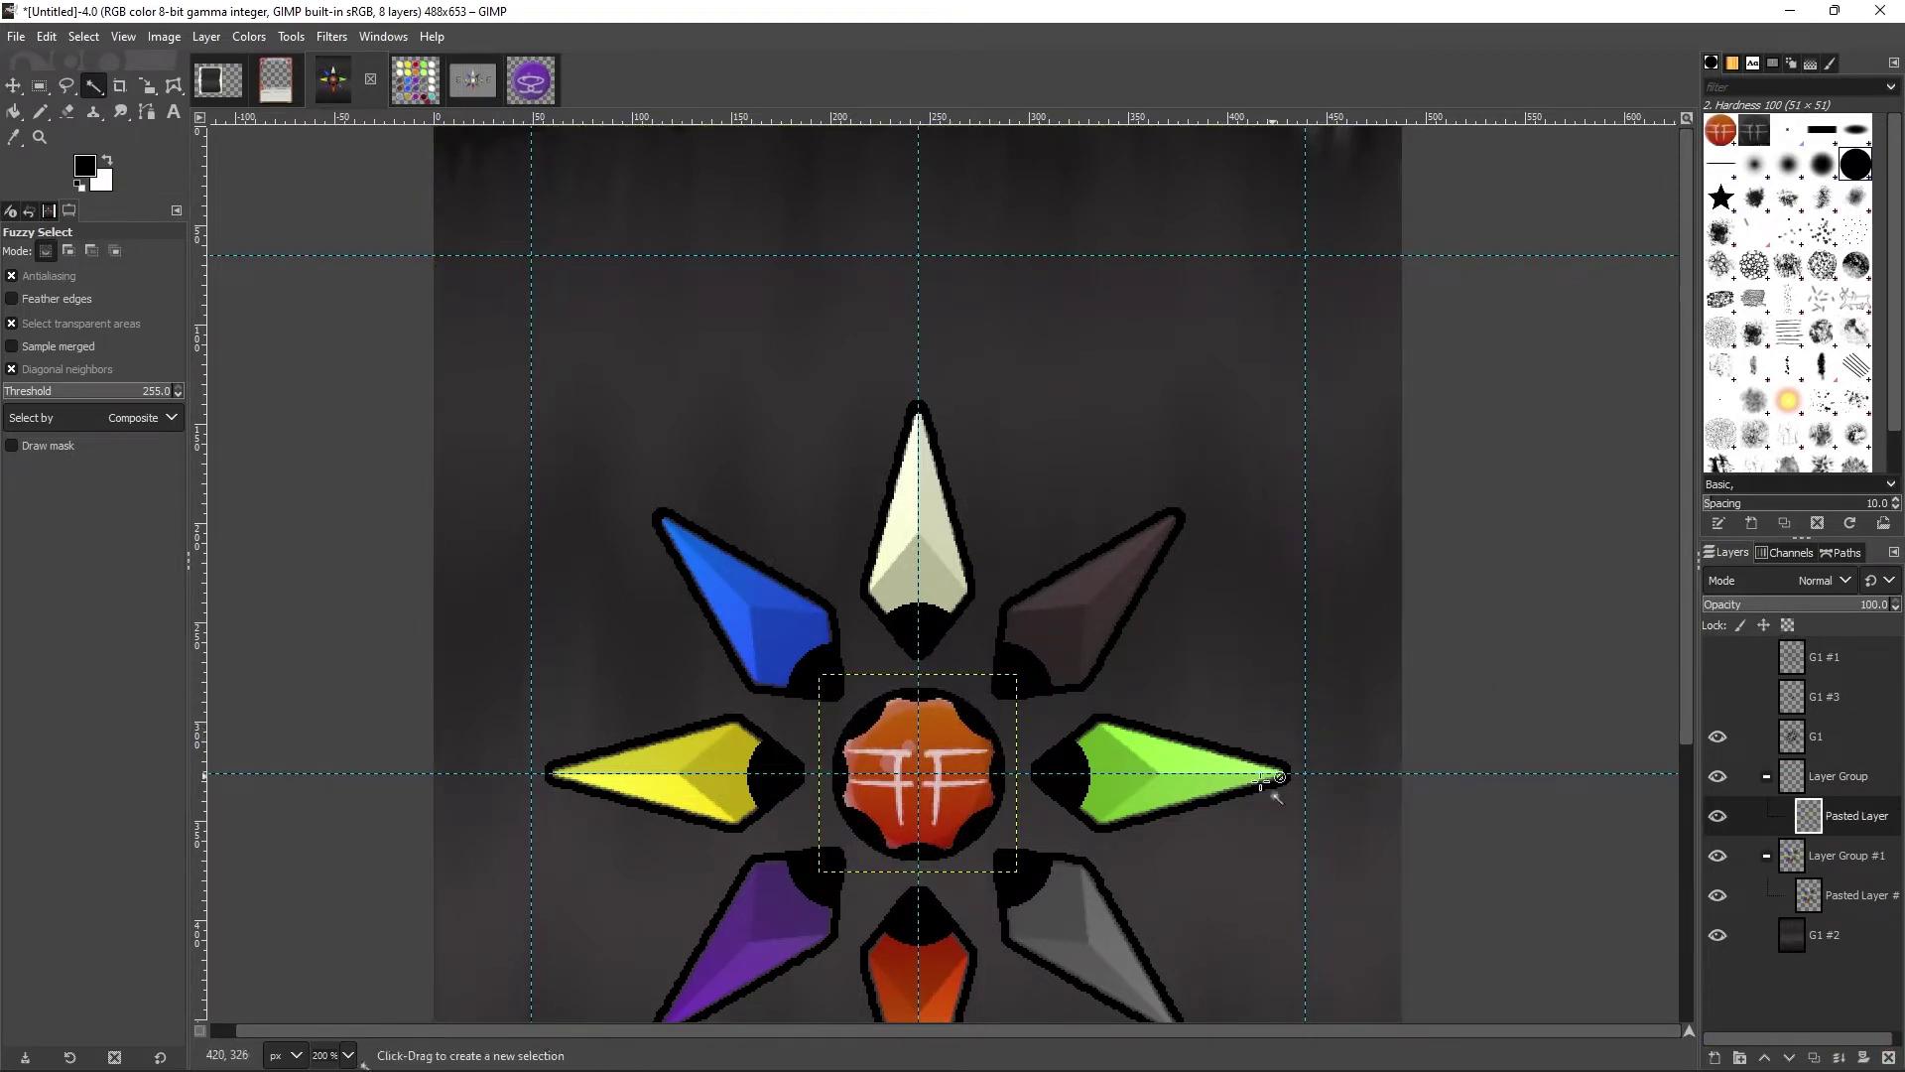
Step: Cut and re-paste the lower part of the central disc on layers G1 and G1 #1, showing layer G1 #1 again
{"action": "key", "text": "r"}
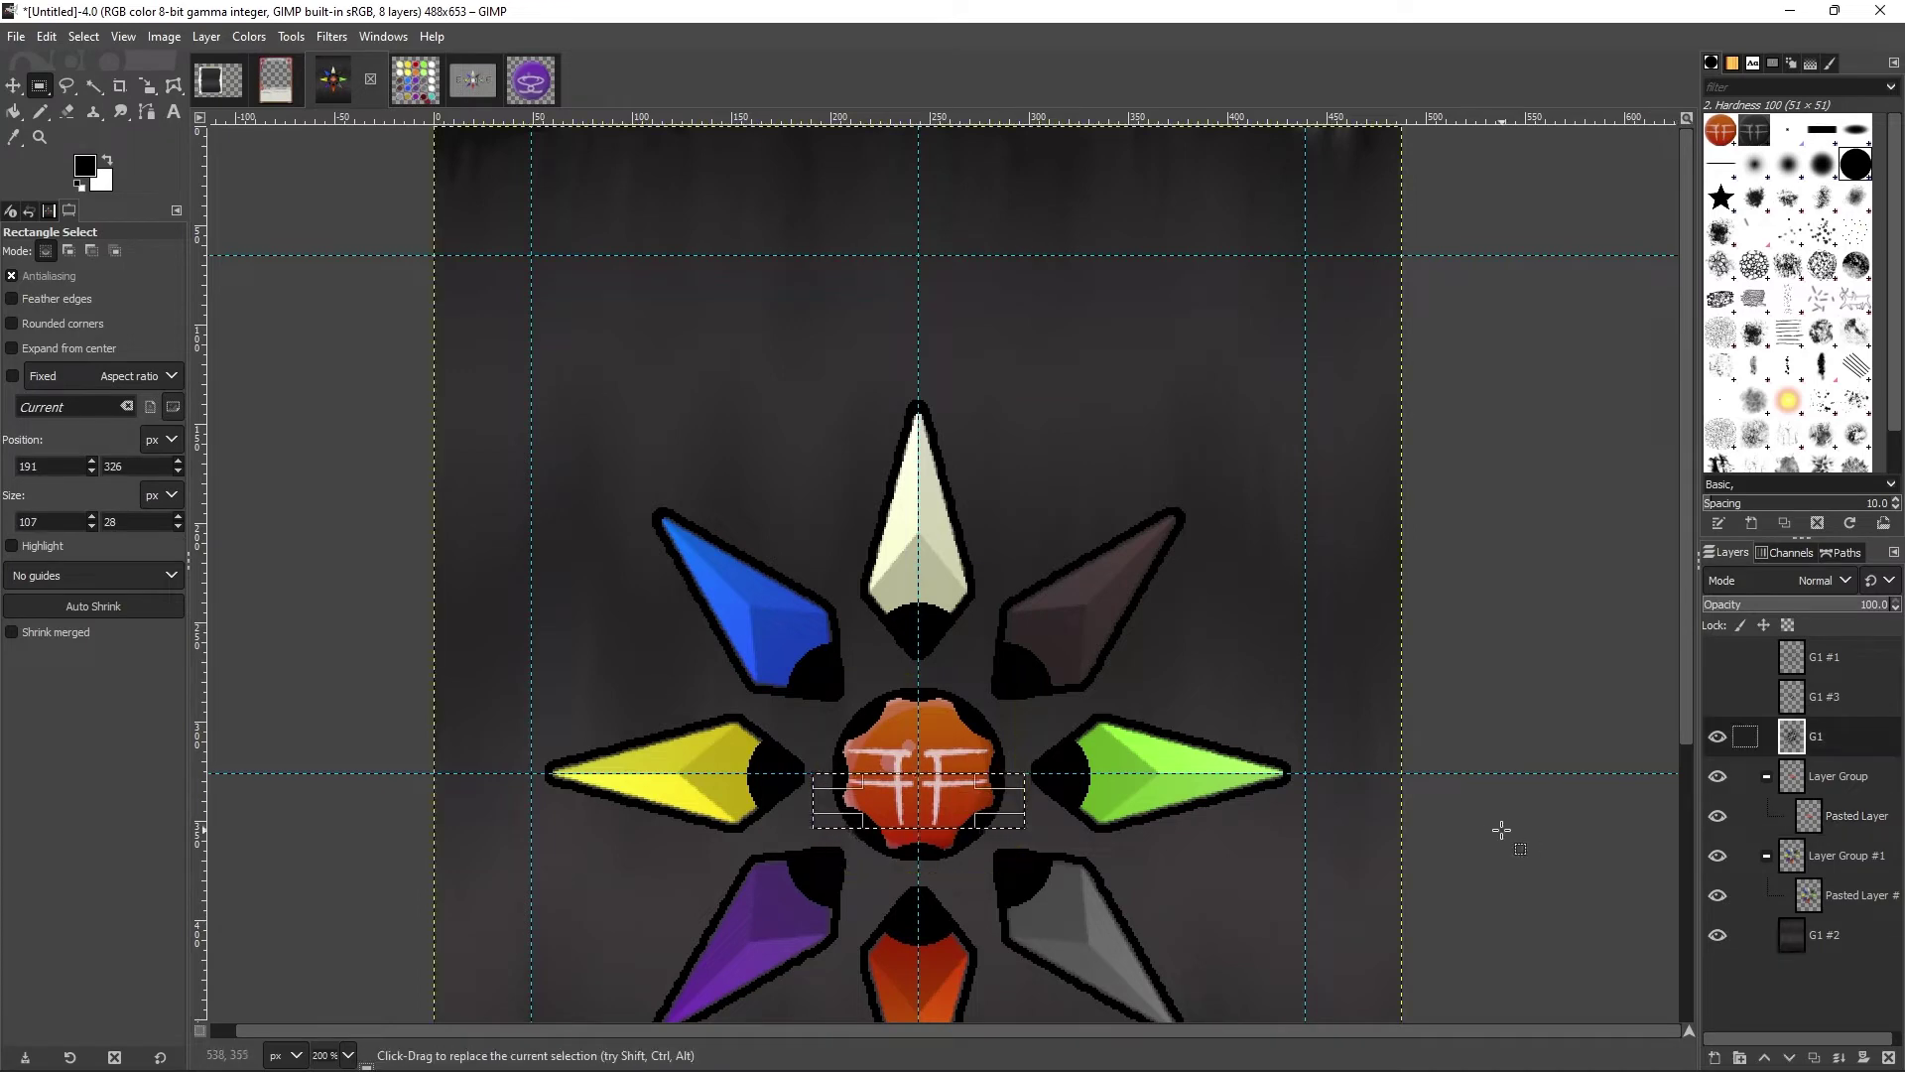
{"action": "left_click_drag", "start_coordinate": [851, 826], "coordinate": [973, 856]}
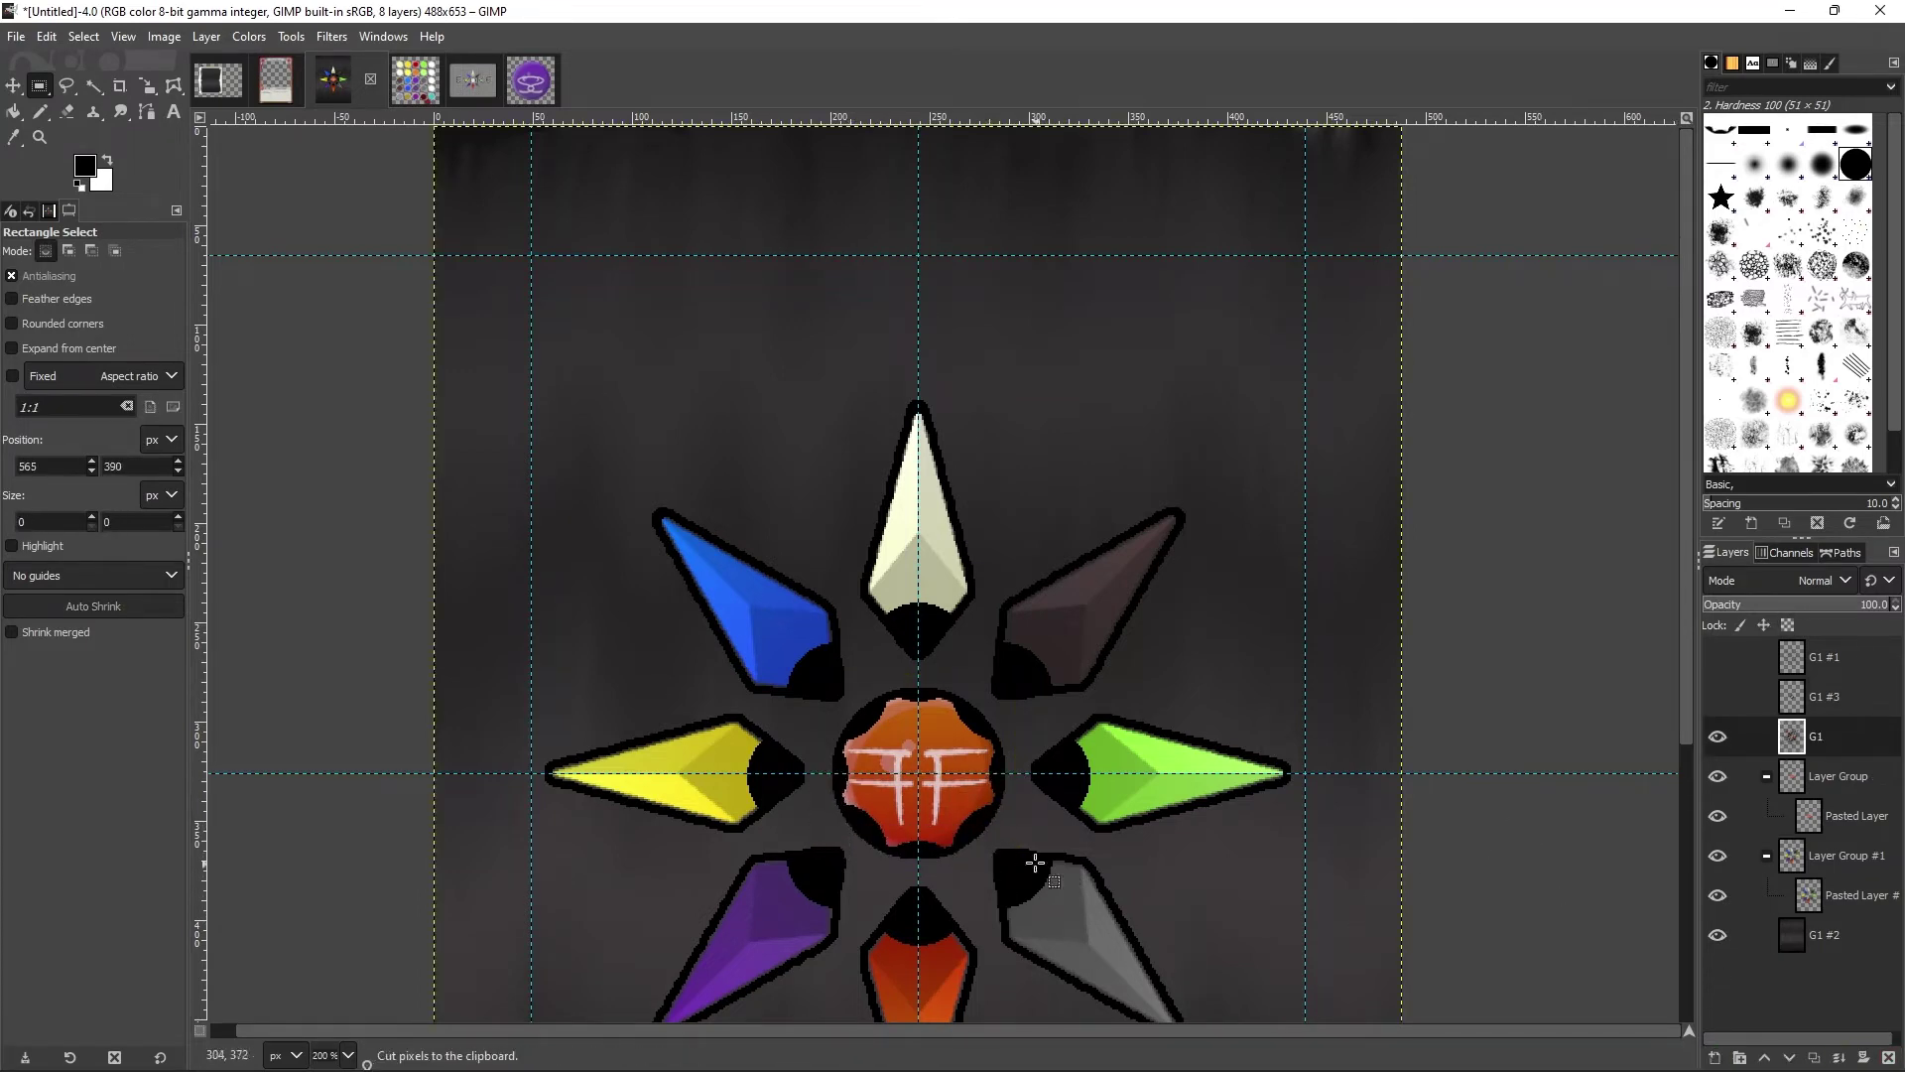
{"action": "scroll", "coordinate": [1035, 862], "scroll_direction": "down", "scroll_amount": 3}
{"action": "key", "text": "ctrl+x"}
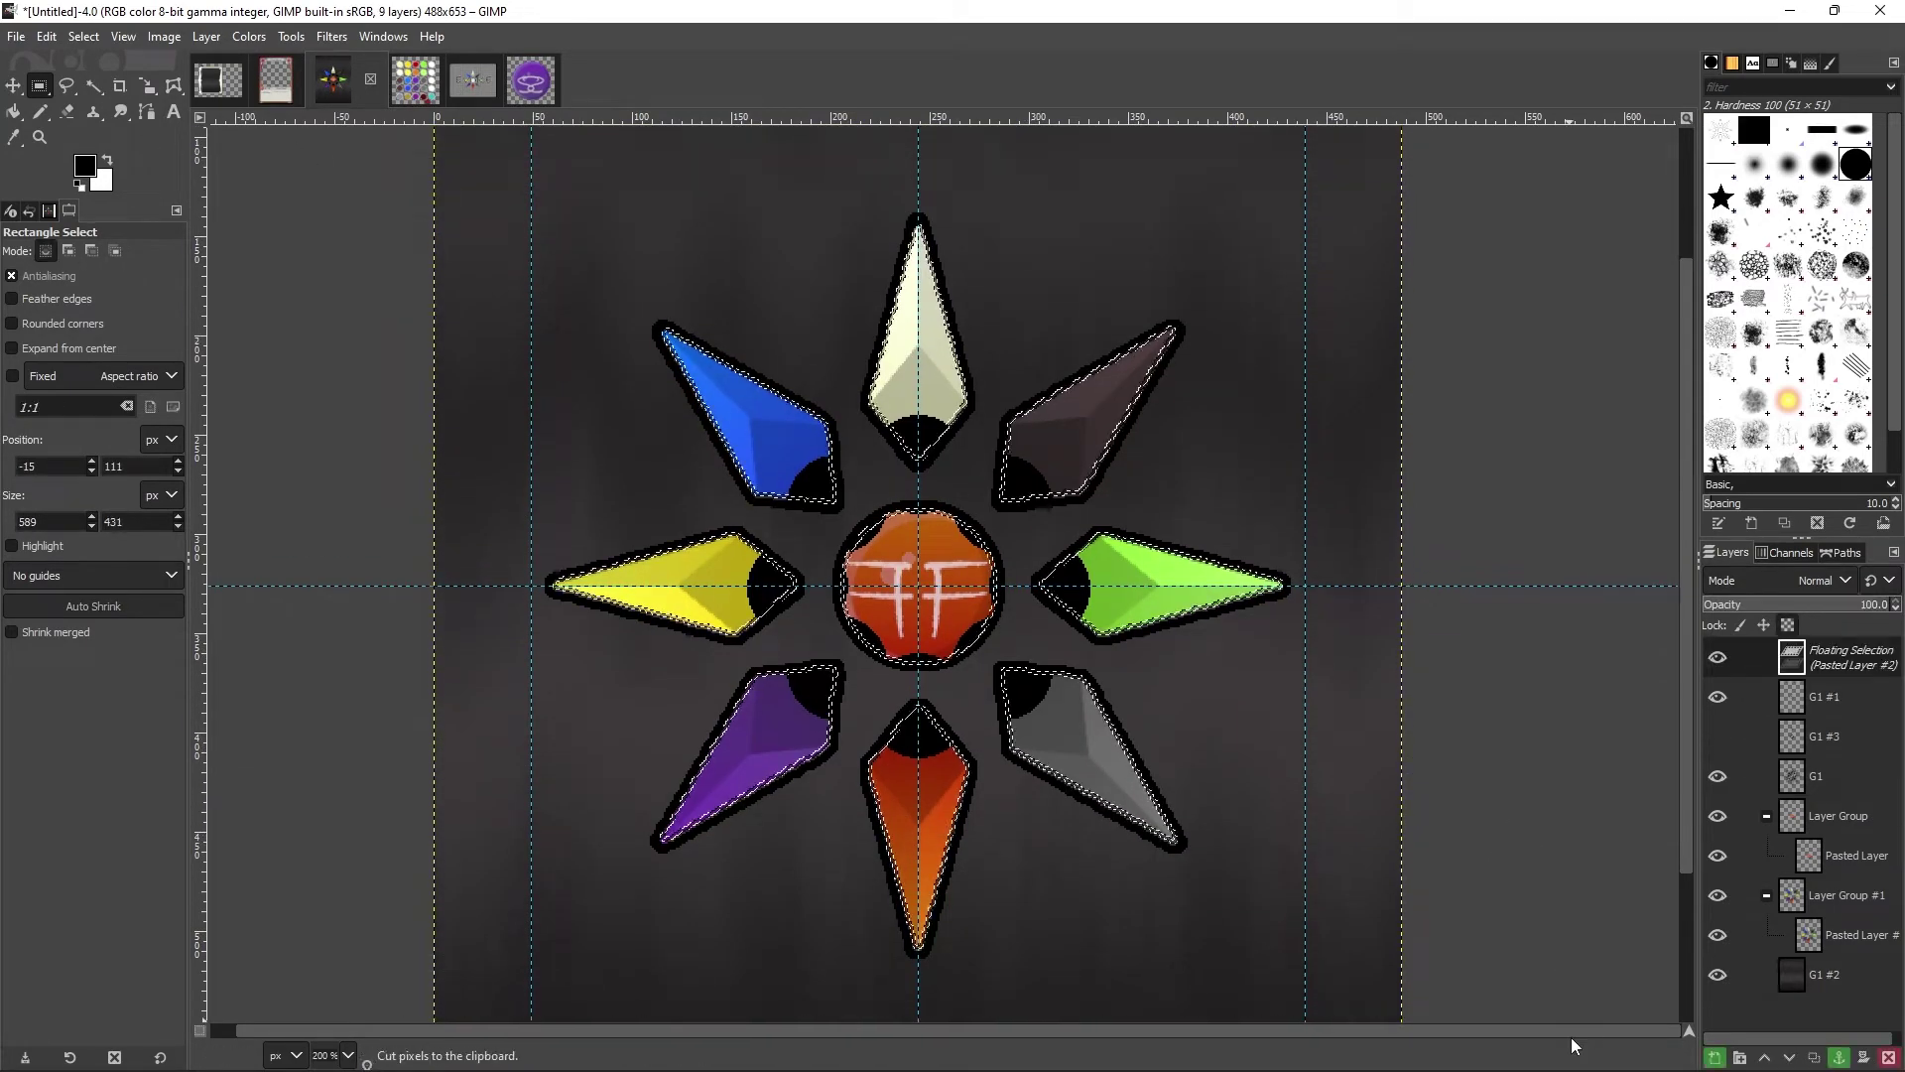
{"action": "key", "text": "ctrl+v"}
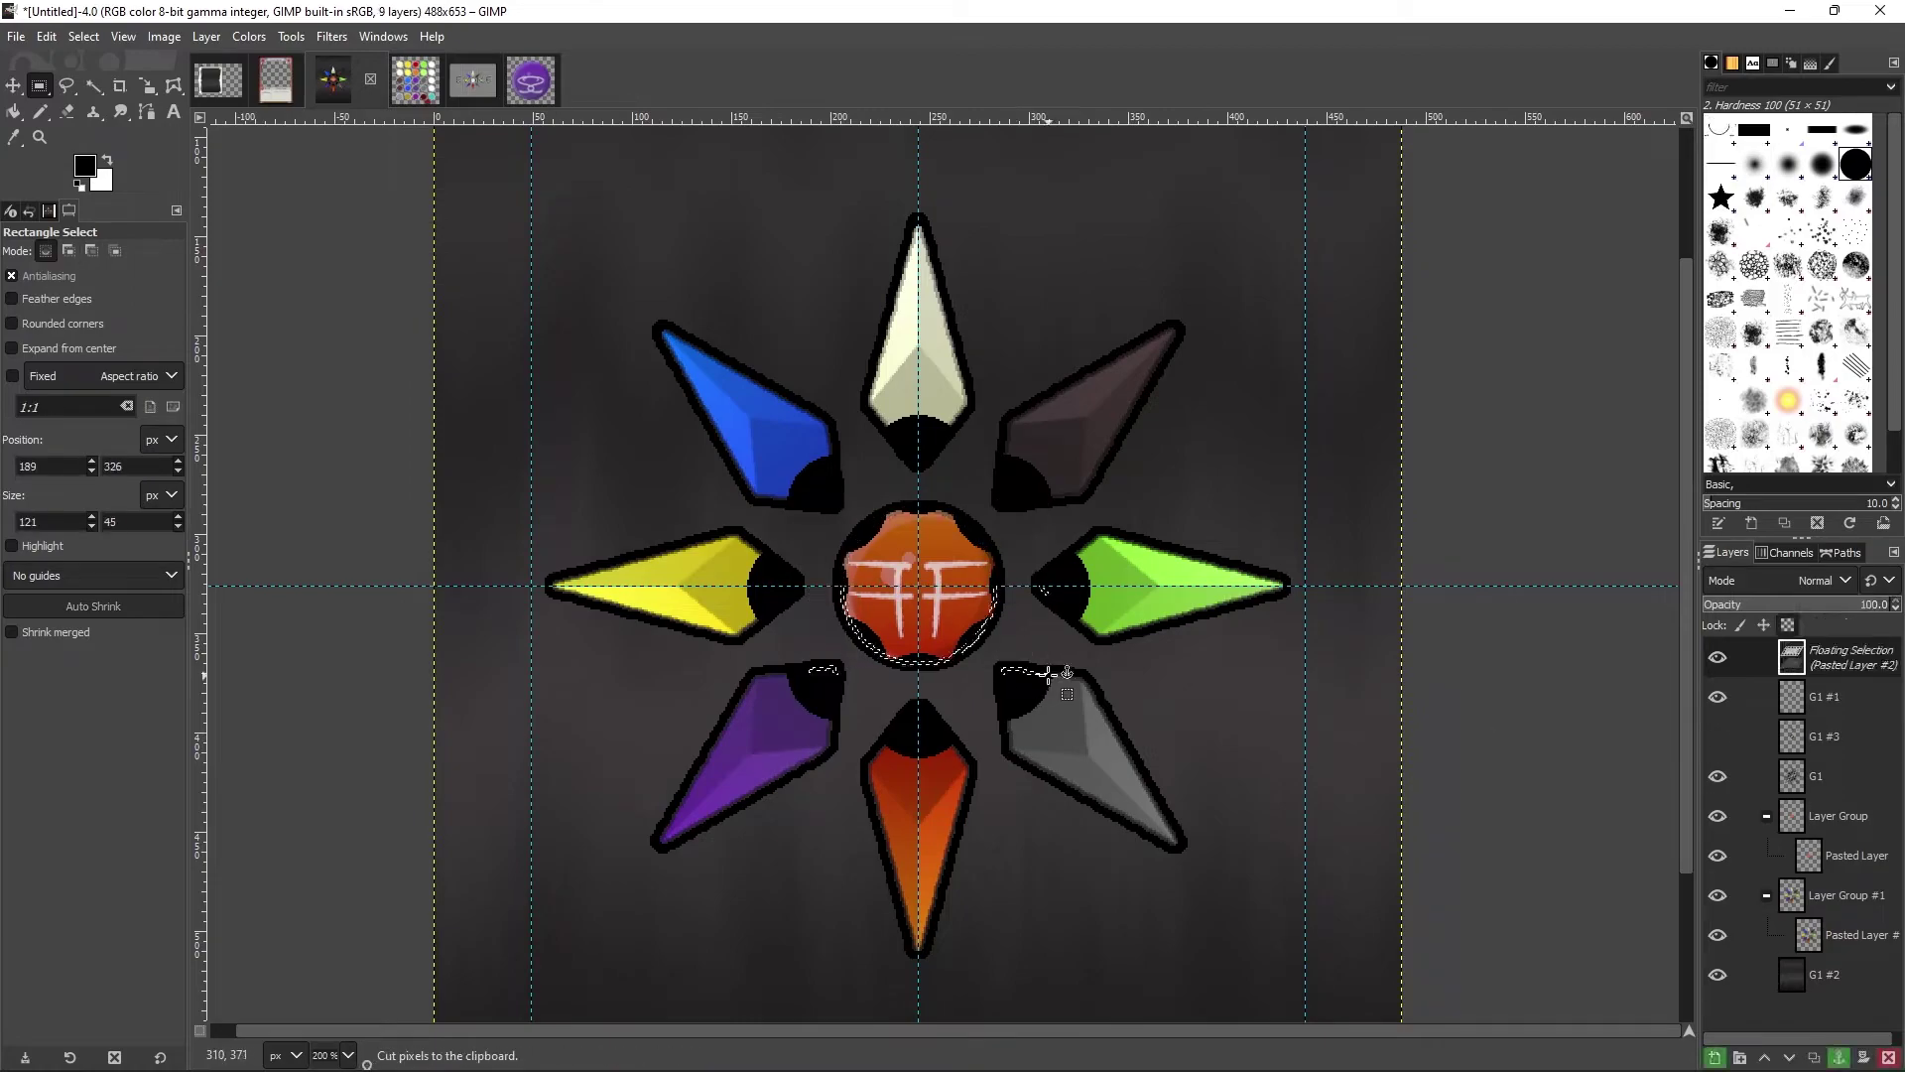
{"action": "left_click", "coordinate": [1466, 698]}
Step: Select the black outlines and inner-tip accents on layer G1 and fill them with a vertical linear Custom gold gradient
{"action": "key", "text": "u"}
{"action": "left_click", "coordinate": [829, 486]}
{"action": "key", "text": "shift+o"}
{"action": "left_click", "coordinate": [830, 486]}
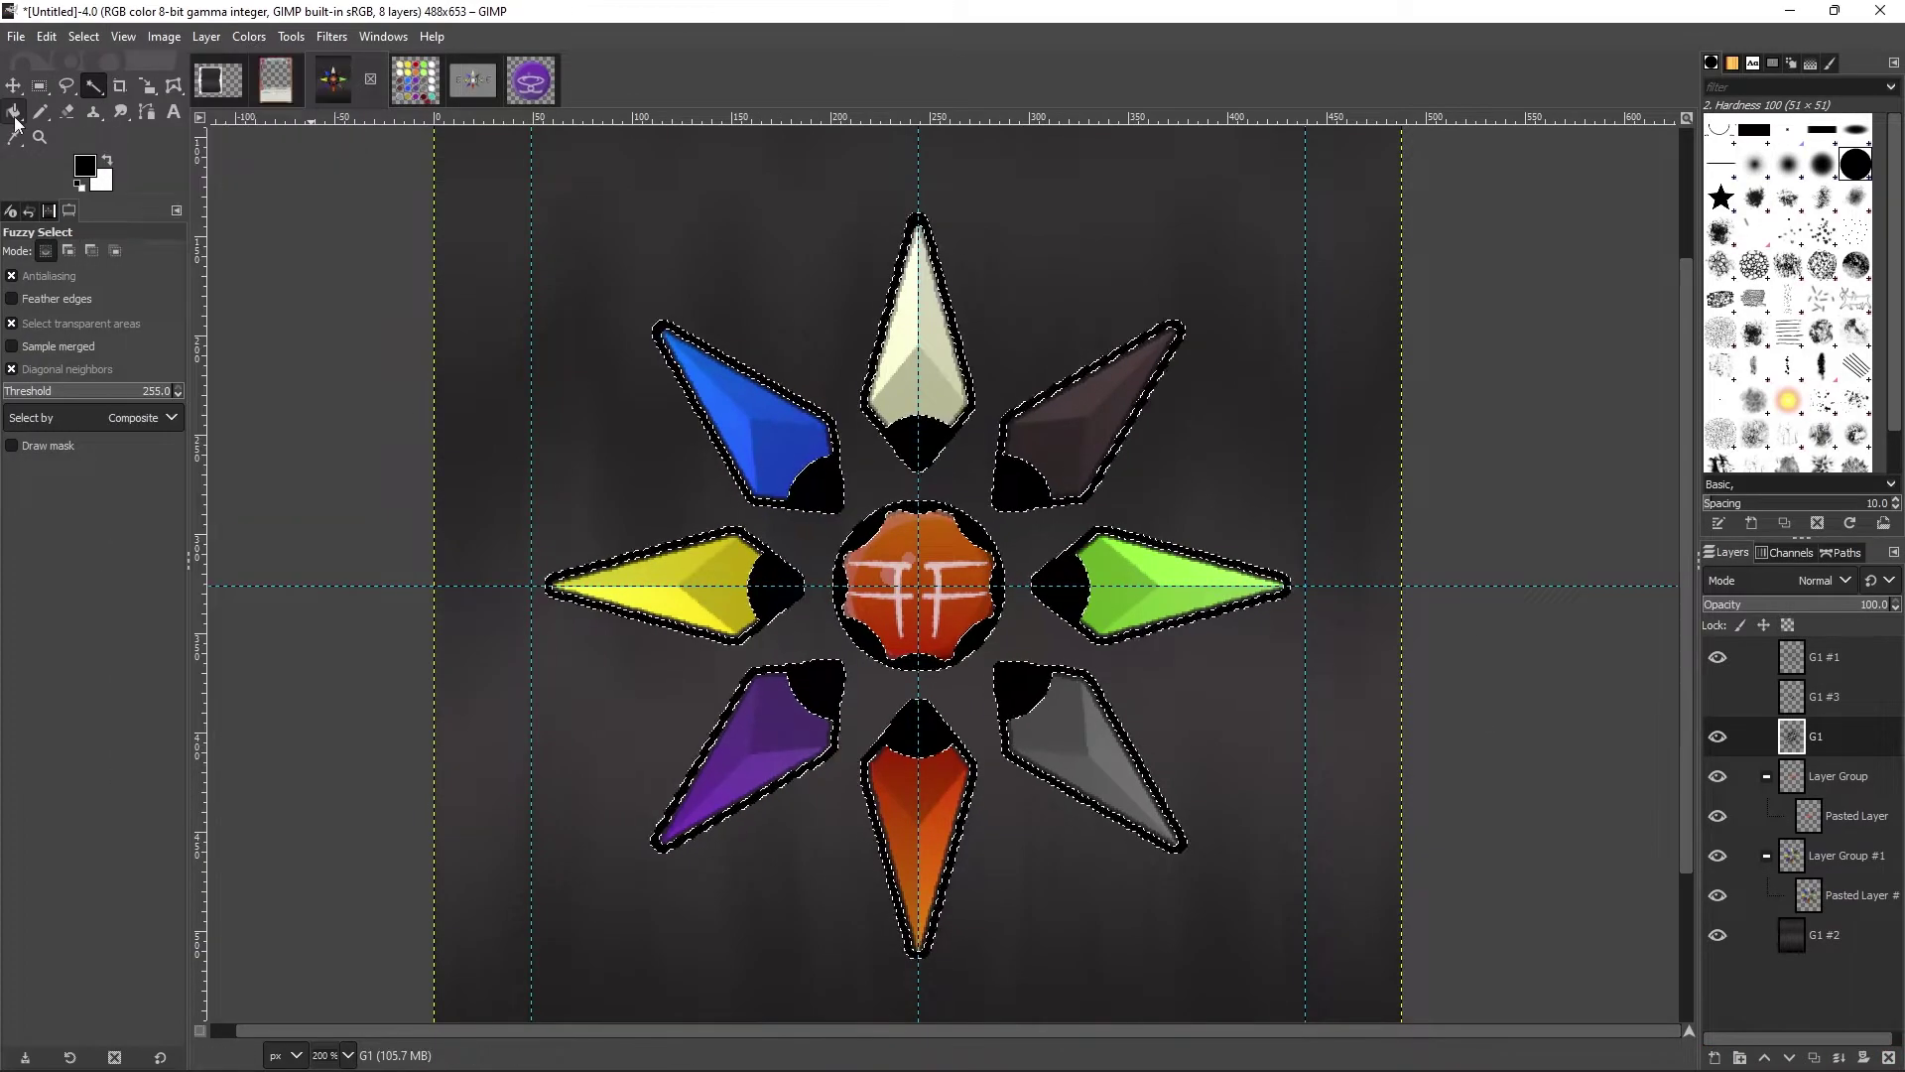
{"action": "key", "text": "g"}
{"action": "left_click_drag", "start_coordinate": [918, 229], "coordinate": [918, 886]}
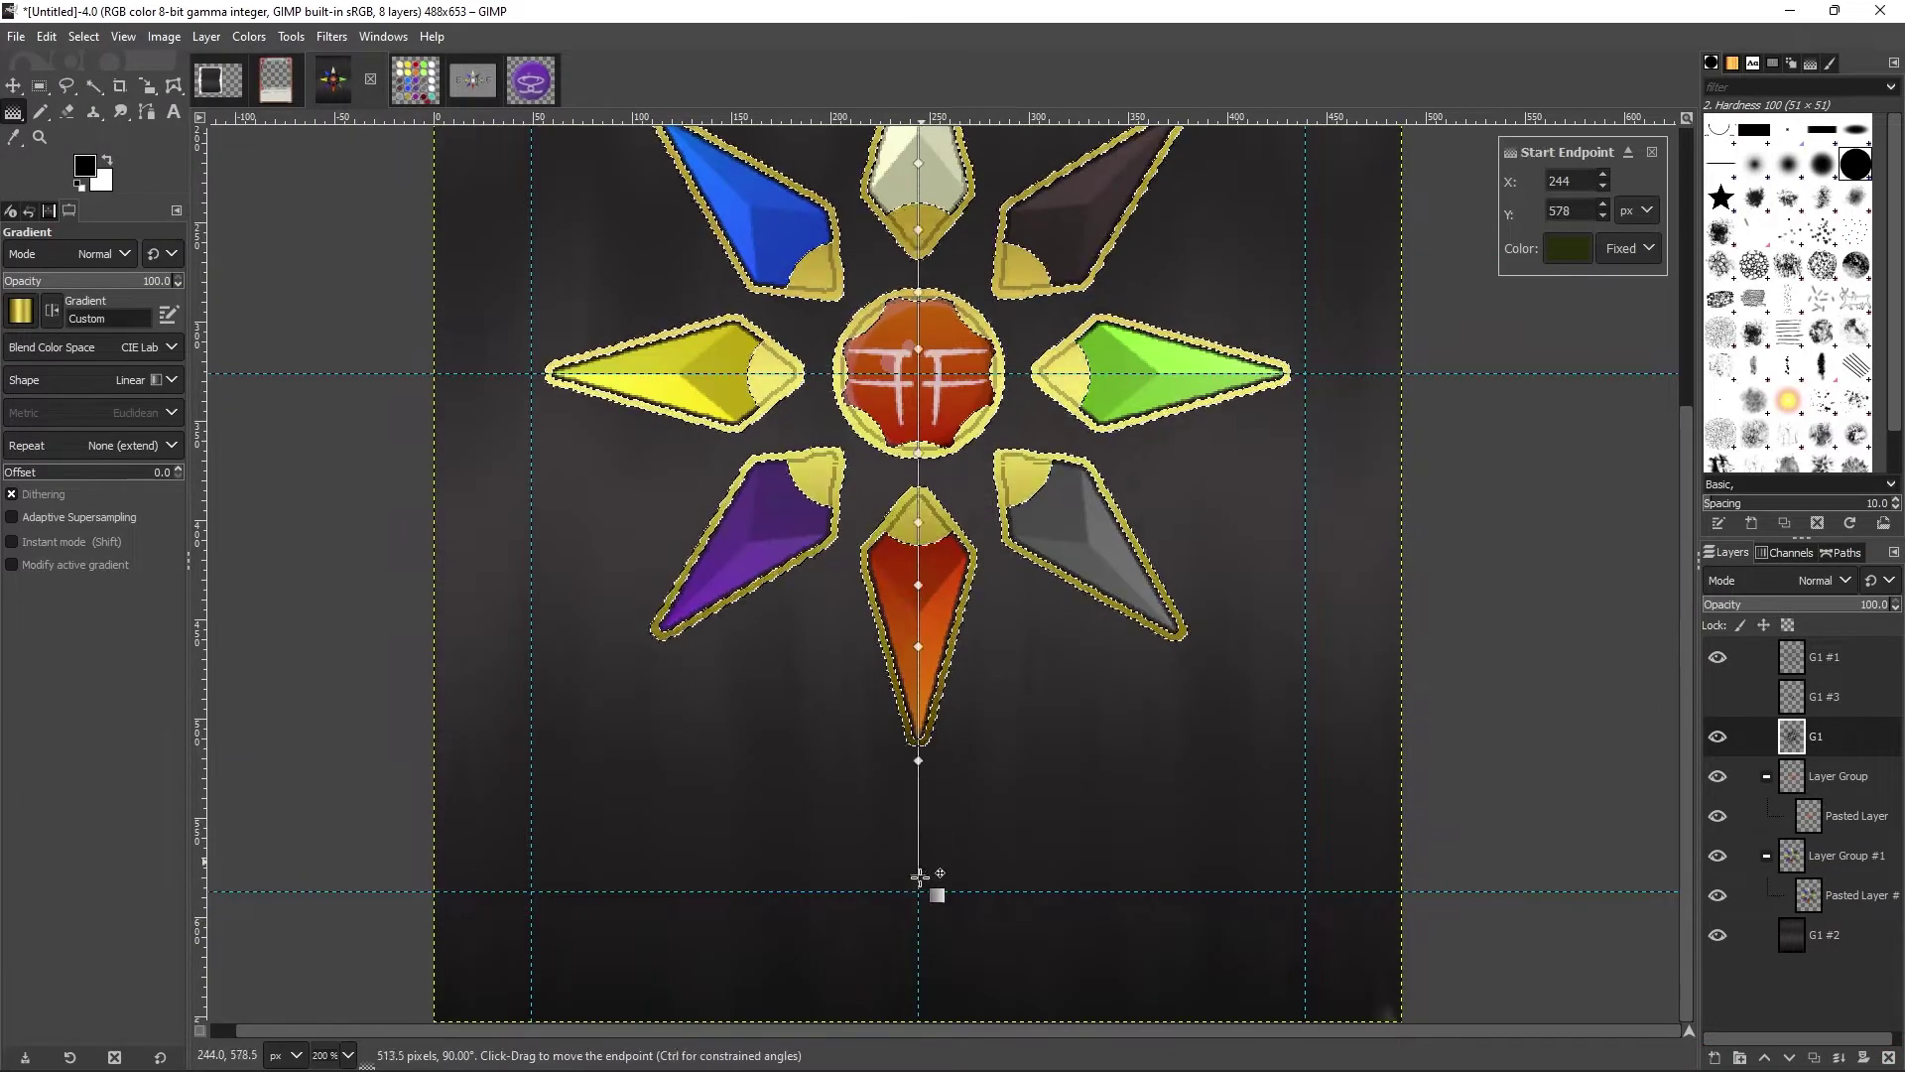
{"action": "left_click_drag", "start_coordinate": [1305, 886], "coordinate": [532, 255]}
{"action": "scroll", "coordinate": [532, 255], "scroll_direction": "down", "scroll_amount": 3}
{"action": "left_click", "coordinate": [40, 86]}
Step: Move the half-transparent layer G1 #1 directly beneath layer G1 in the layer stack
{"action": "left_click_drag", "start_coordinate": [1792, 657], "coordinate": [1717, 740]}
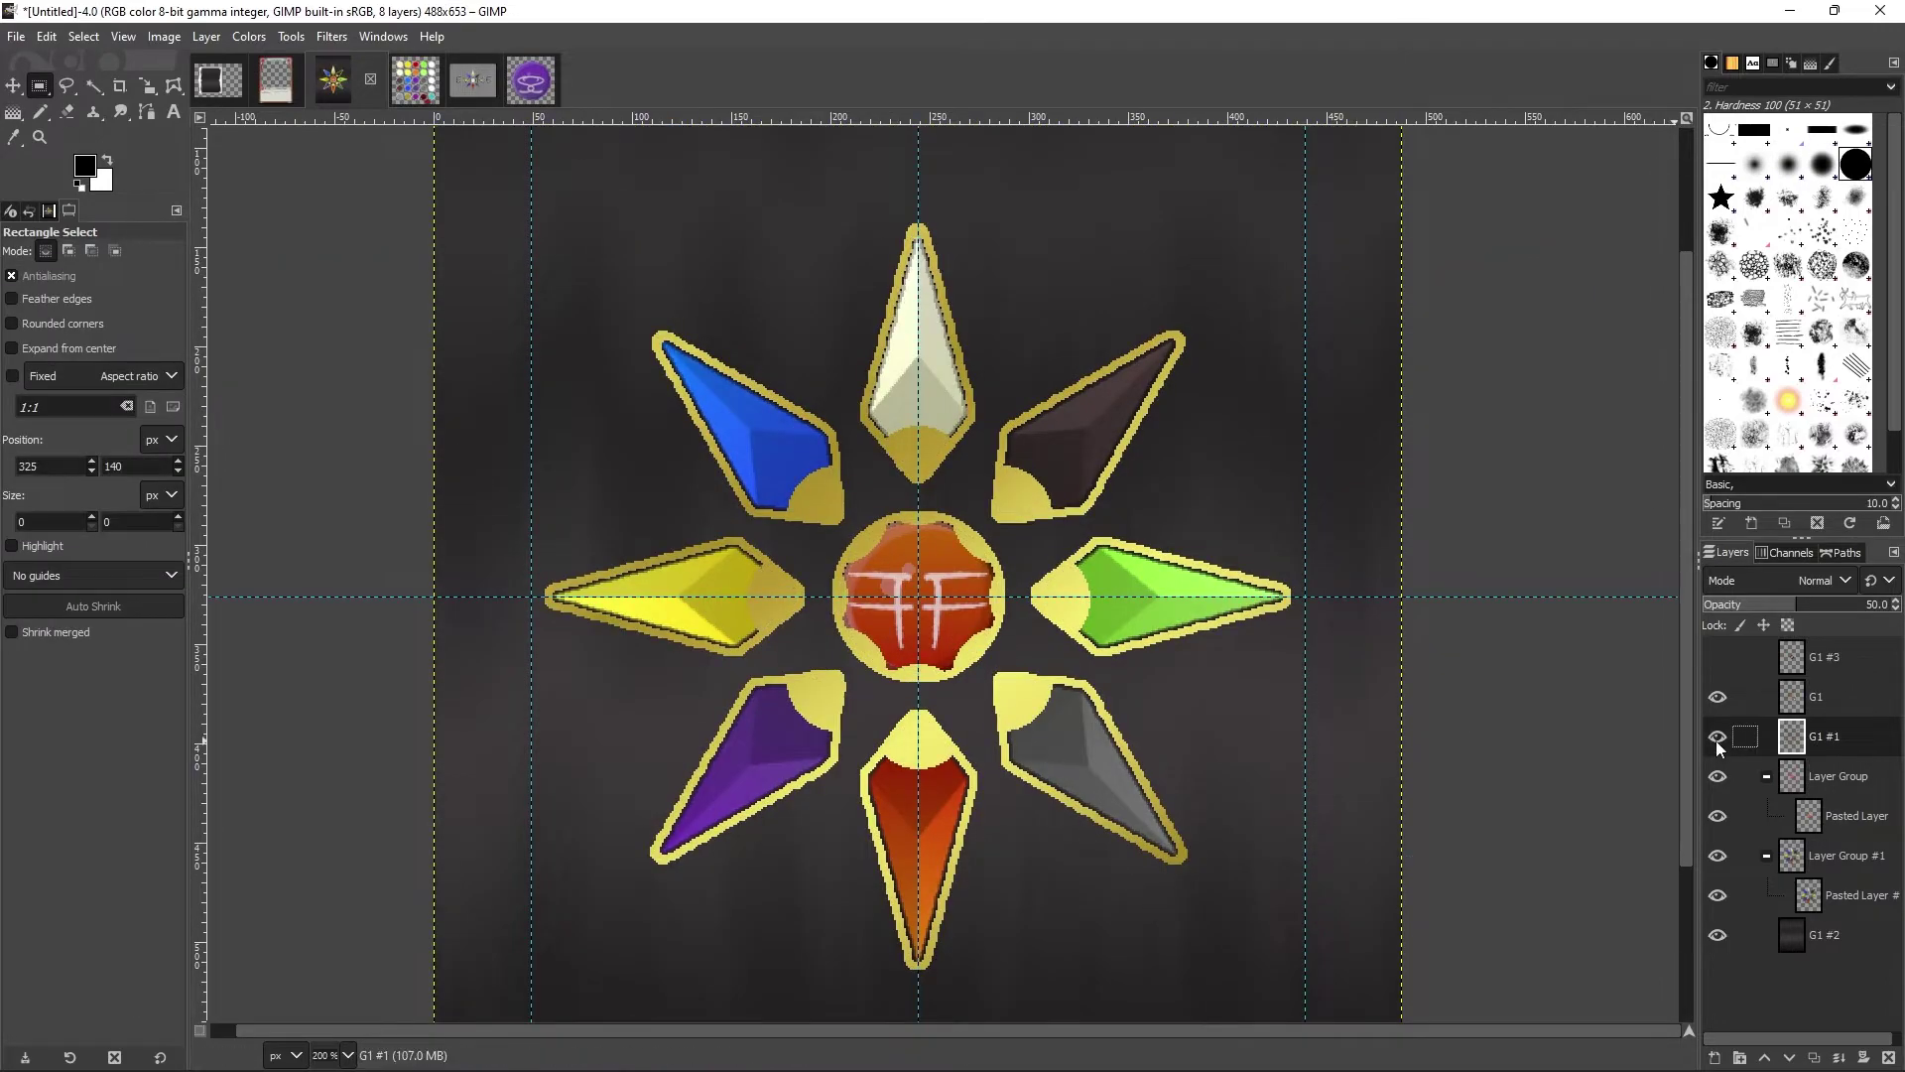
{"action": "left_click", "coordinate": [1082, 275]}
{"action": "scroll", "coordinate": [1510, 704], "scroll_direction": "down", "scroll_amount": 3}
{"action": "scroll", "coordinate": [1510, 705], "scroll_direction": "up", "scroll_amount": 3}
Step: Add guides around the bounding boxes of the crystals in Layer Group #1 from selections and activate the Pencil tool
{"action": "key", "text": "u"}
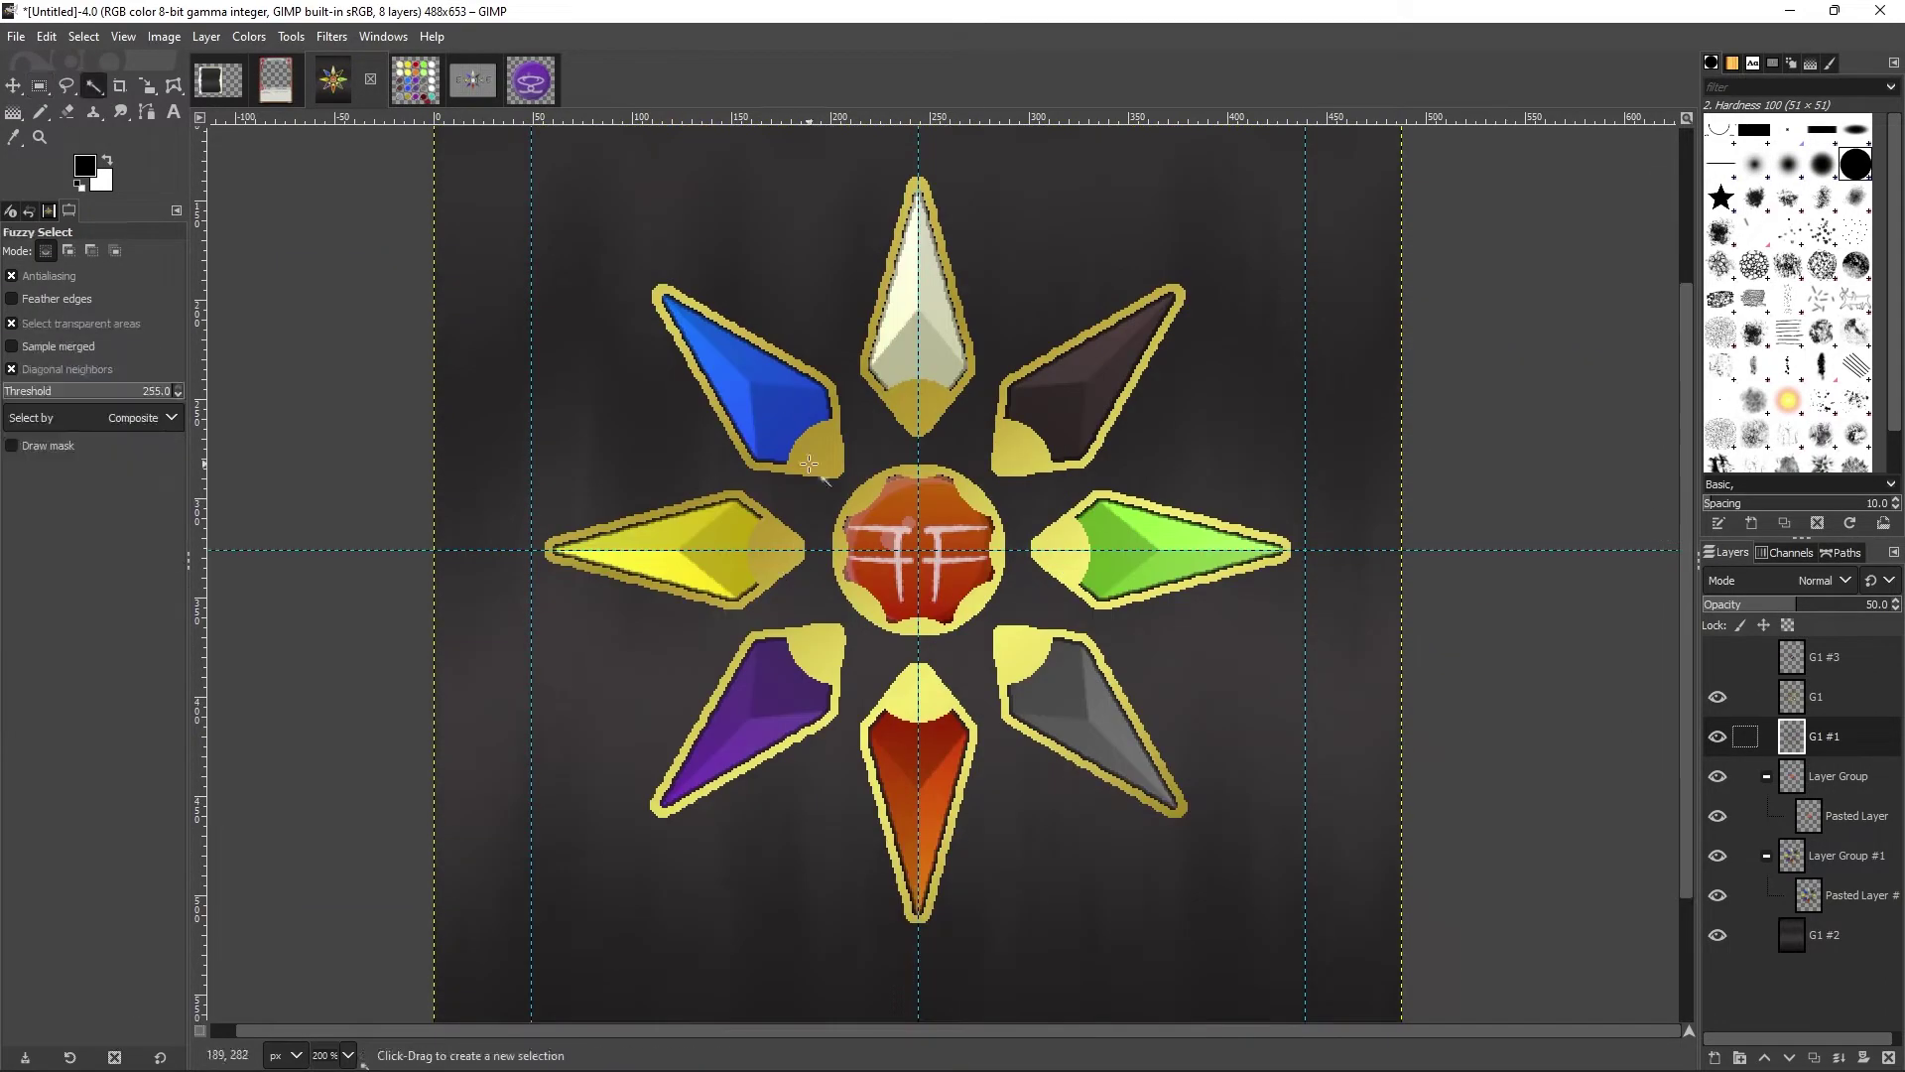
{"action": "left_click", "coordinate": [1836, 855]}
{"action": "left_click", "coordinate": [1071, 387]}
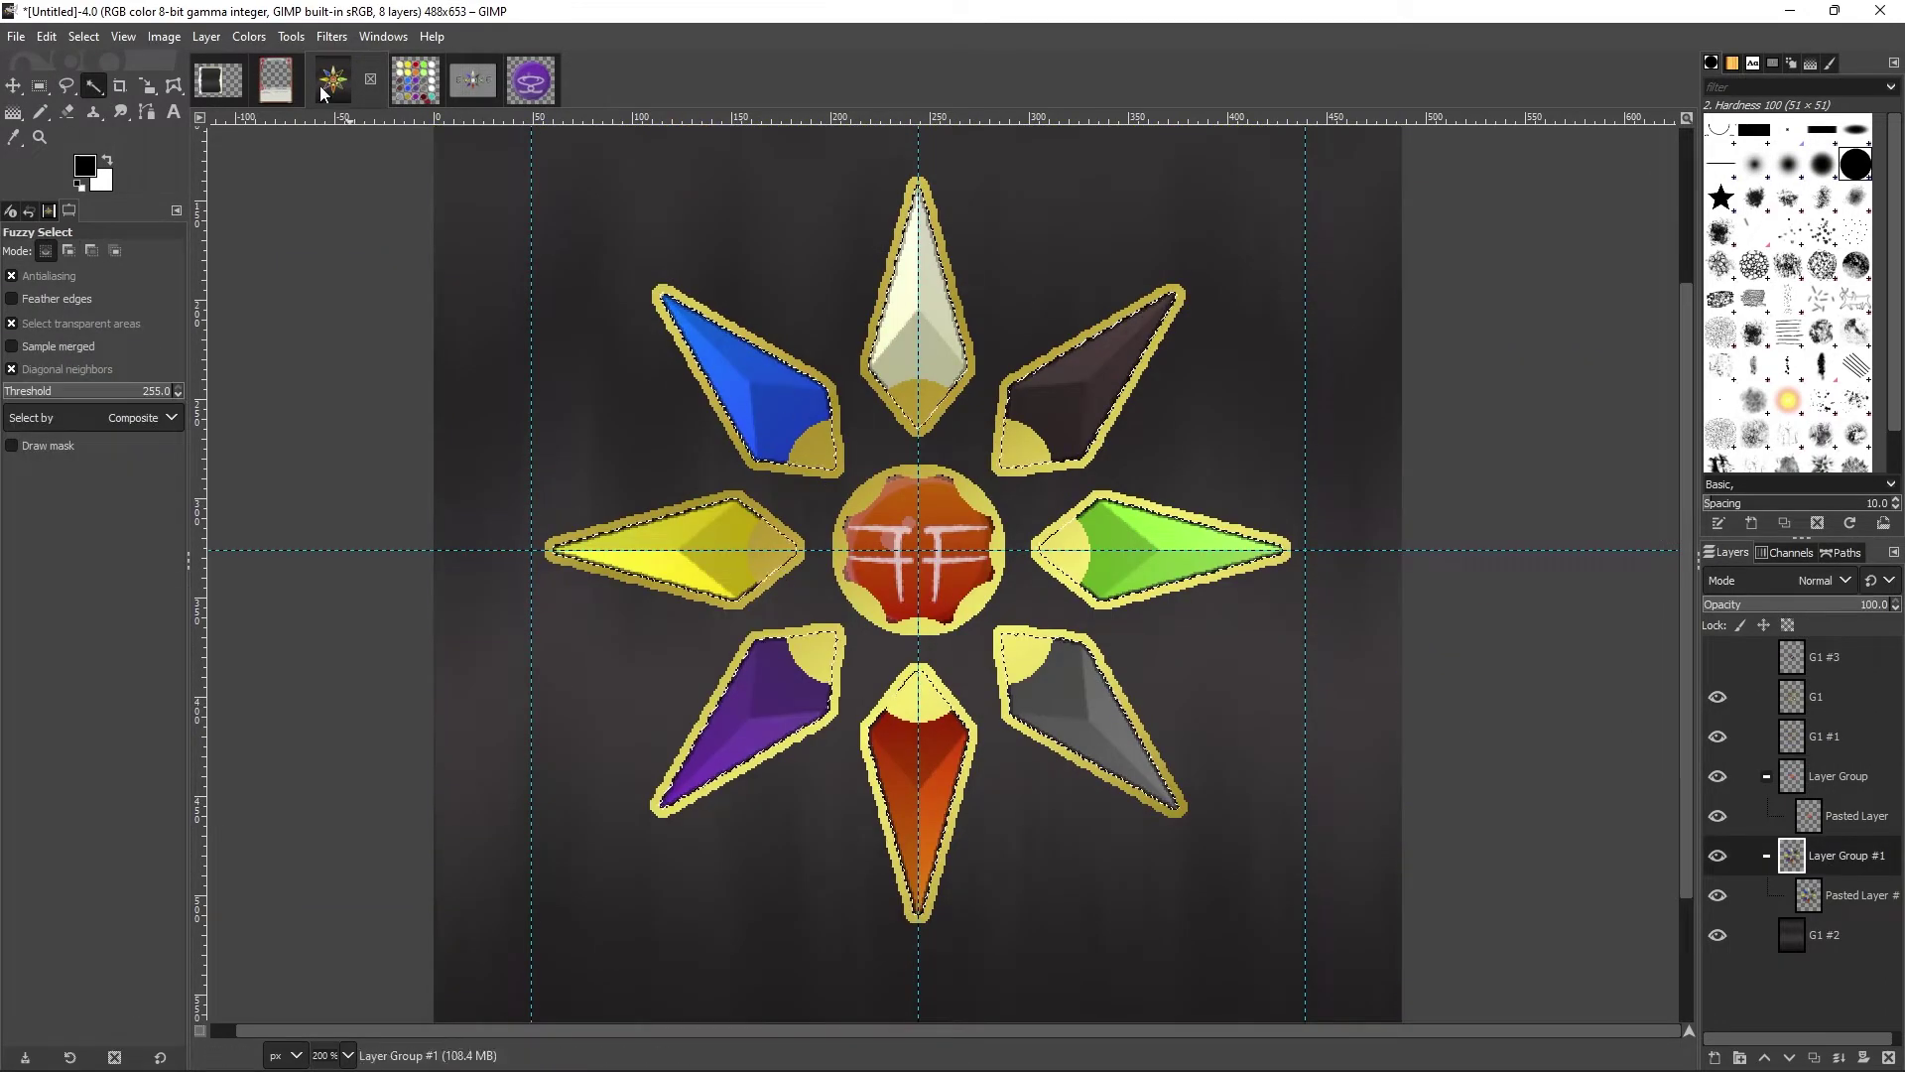
{"action": "left_click", "coordinate": [163, 37]}
{"action": "left_click", "coordinate": [466, 615]}
{"action": "left_click", "coordinate": [164, 36]}
{"action": "mouse_move", "coordinate": [313, 566]}
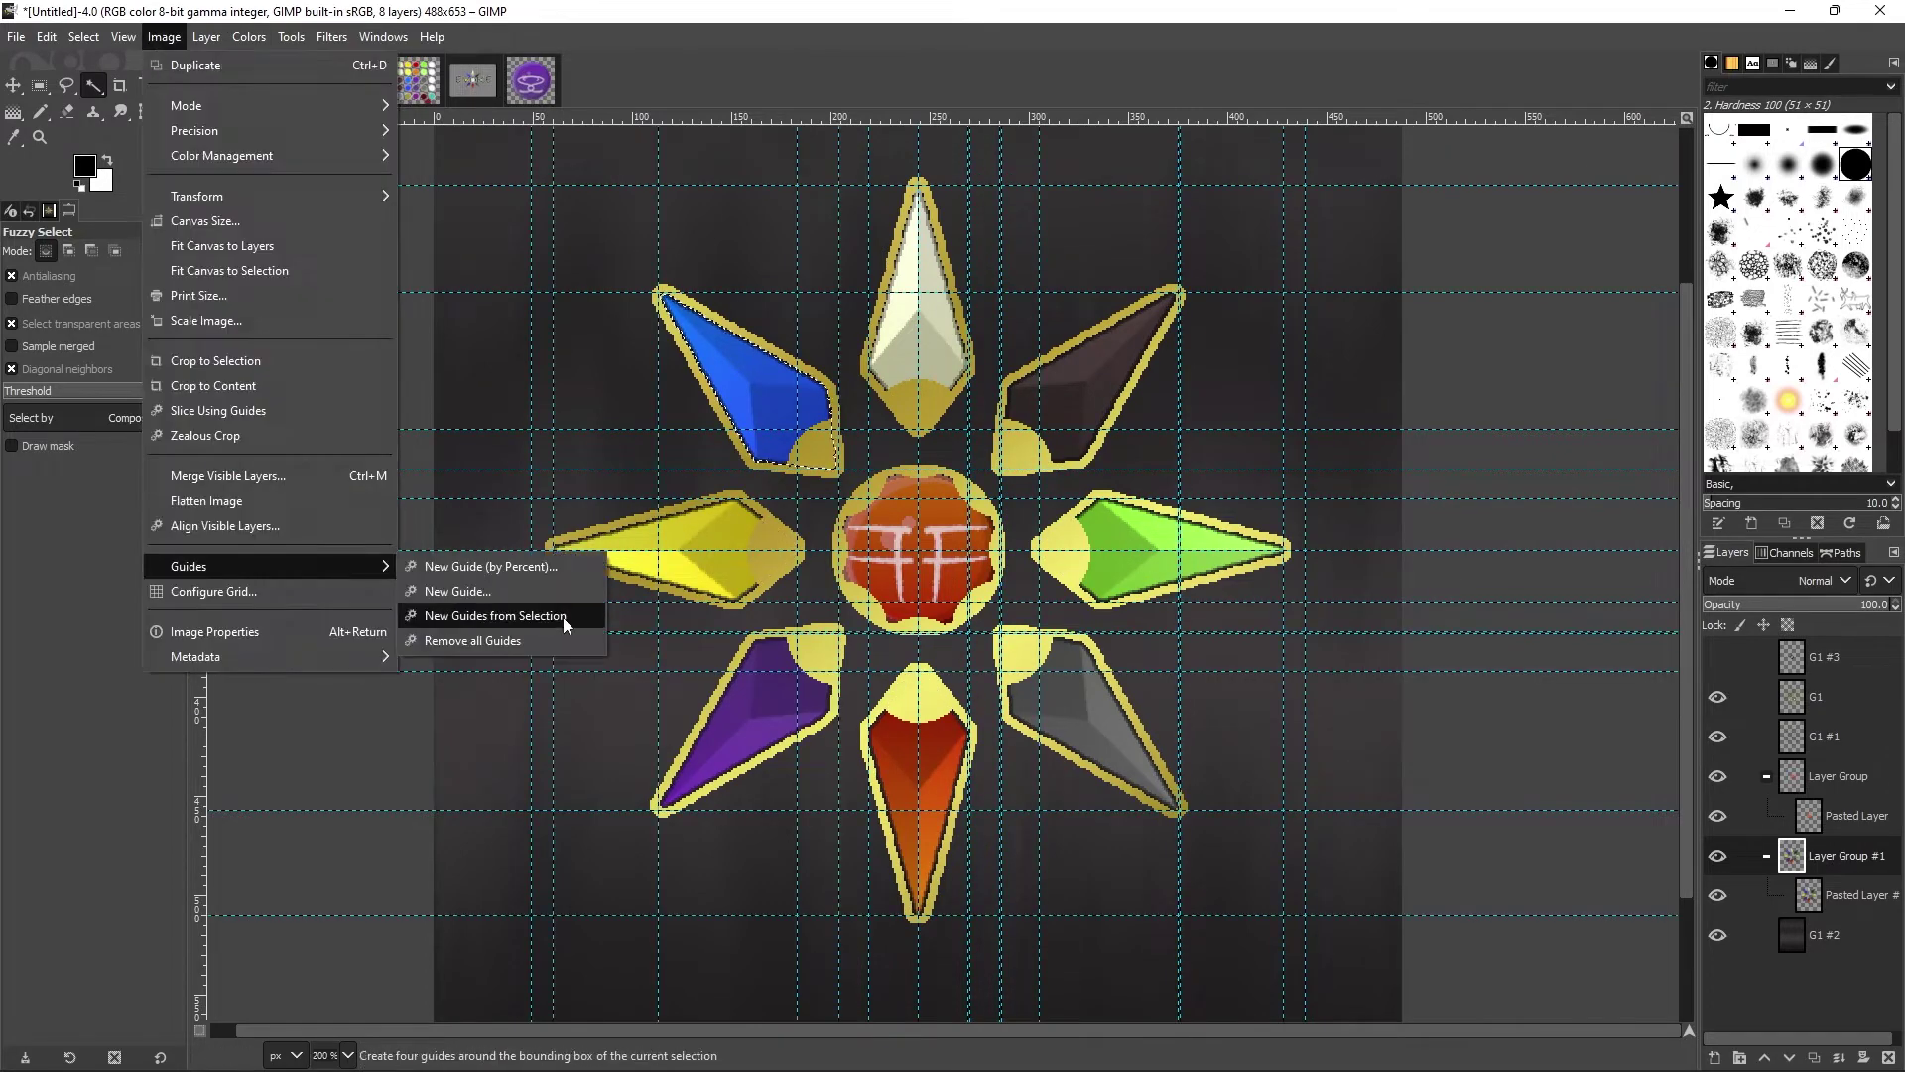
{"action": "left_click", "coordinate": [496, 614]}
{"action": "key", "text": "n"}
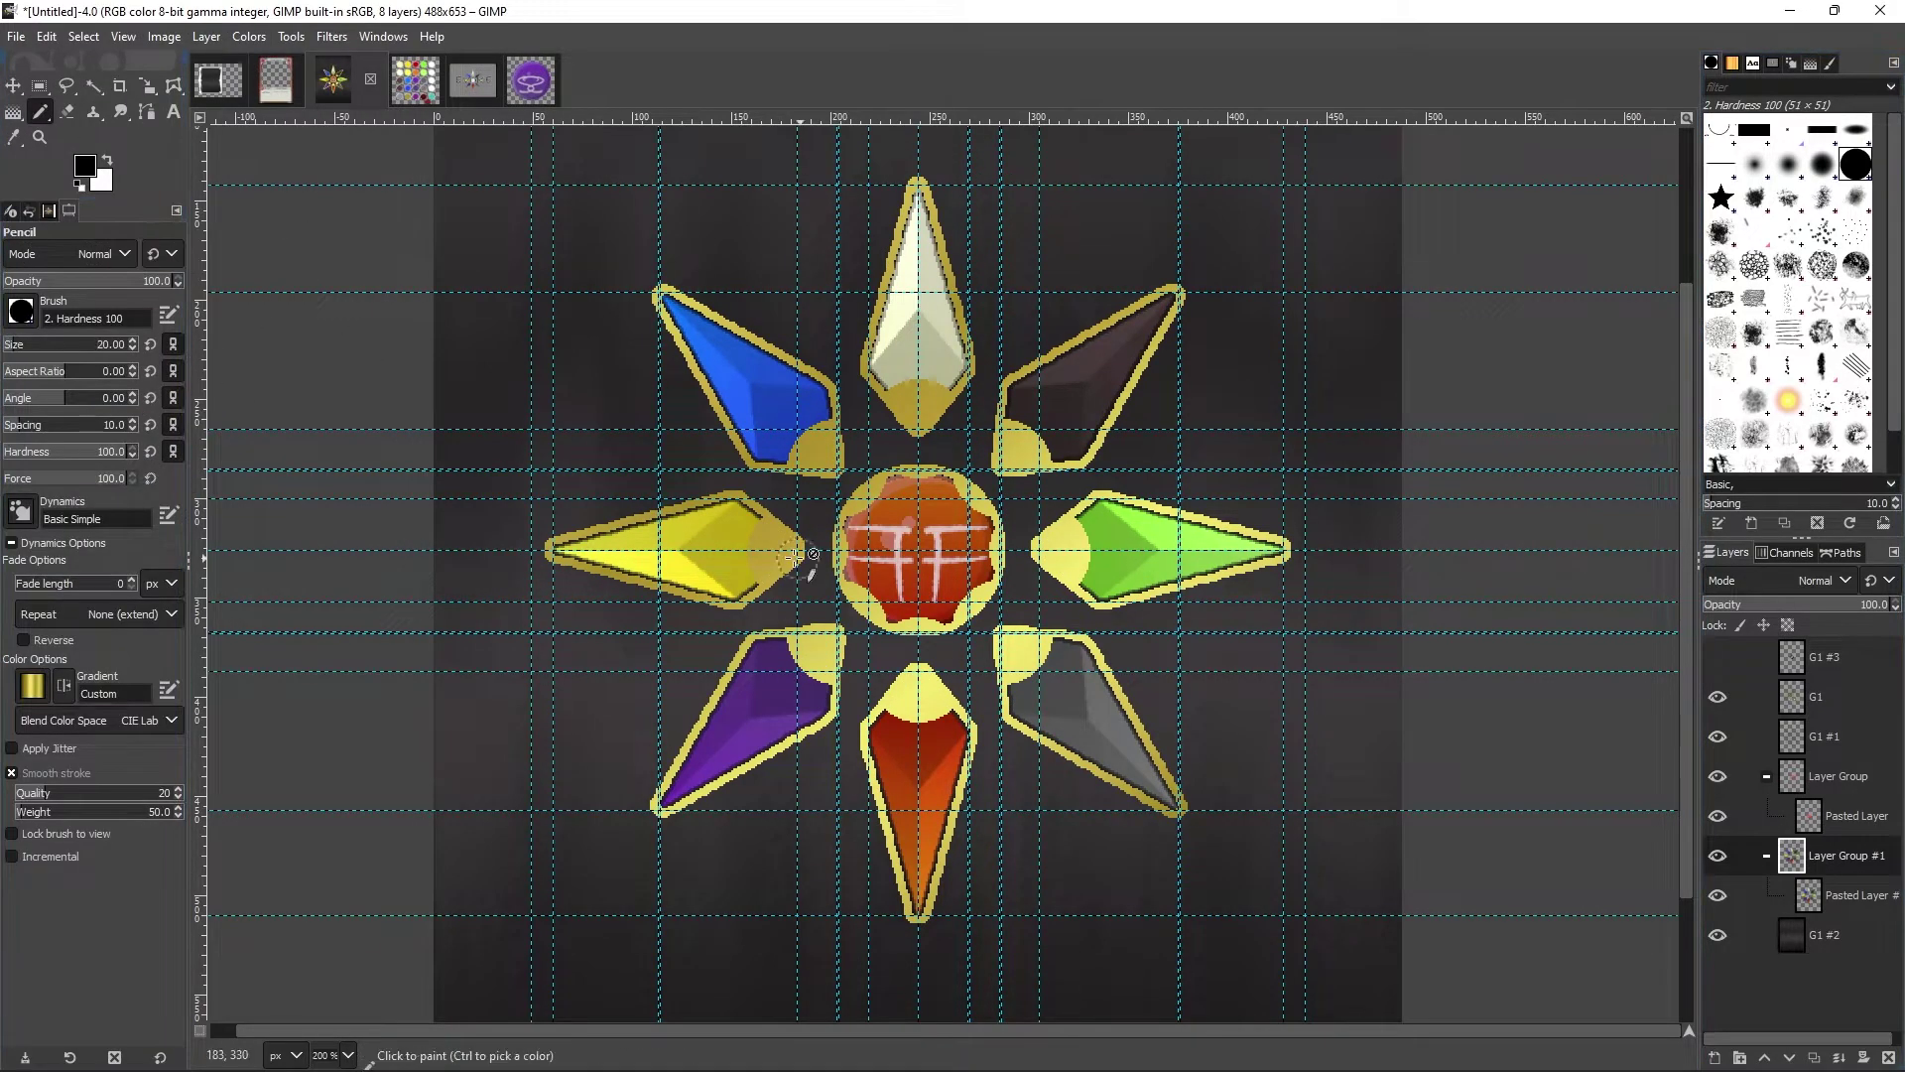
Step: Add a new layer and dot each crystal's gold inner-tip accent in black with the Pencil at size 10
{"action": "key", "text": "shift+ctrl+n"}
{"action": "key", "text": "Return"}
{"action": "left_click", "coordinate": [1017, 452]}
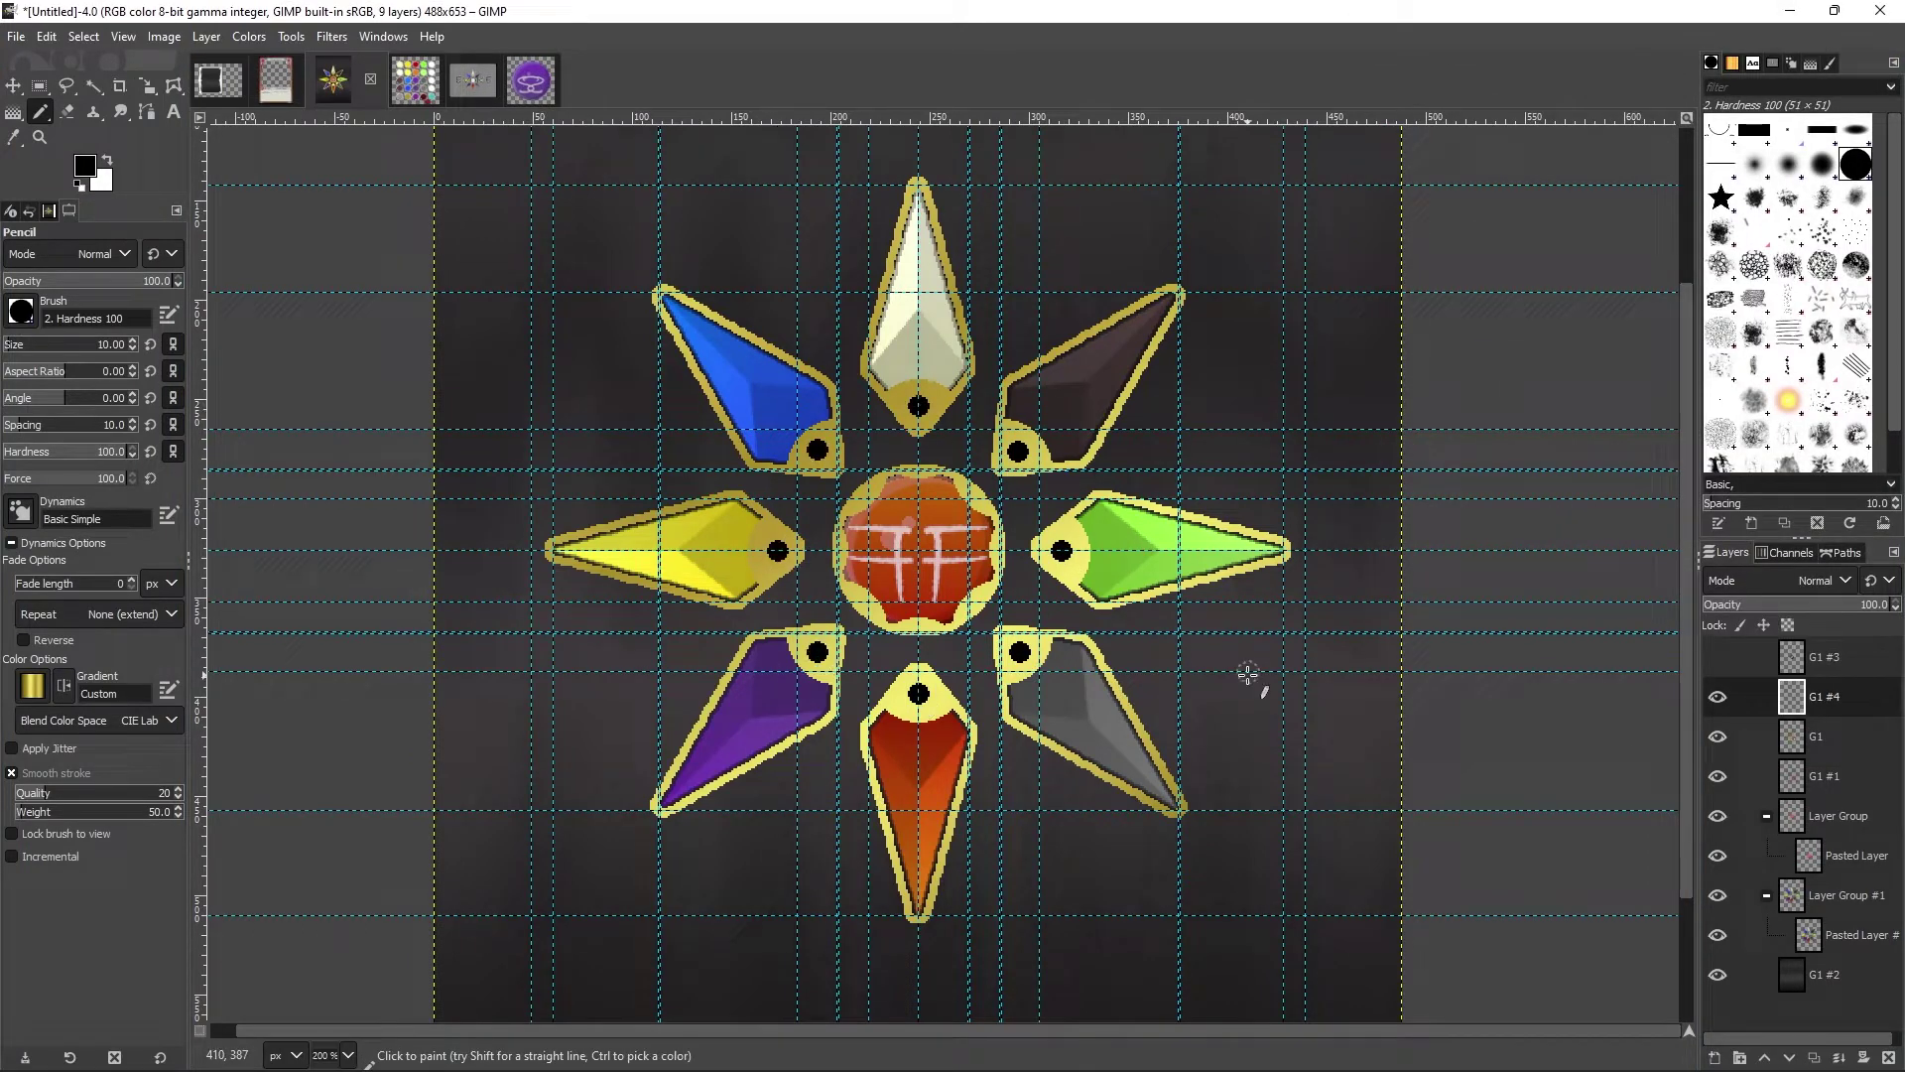
Step: Hide the pasted layers in both layer groups, set the dot layer G1 #4 to 70 opacity, and realign its dots
{"action": "left_click", "coordinate": [1718, 855]}
{"action": "left_click", "coordinate": [1717, 935]}
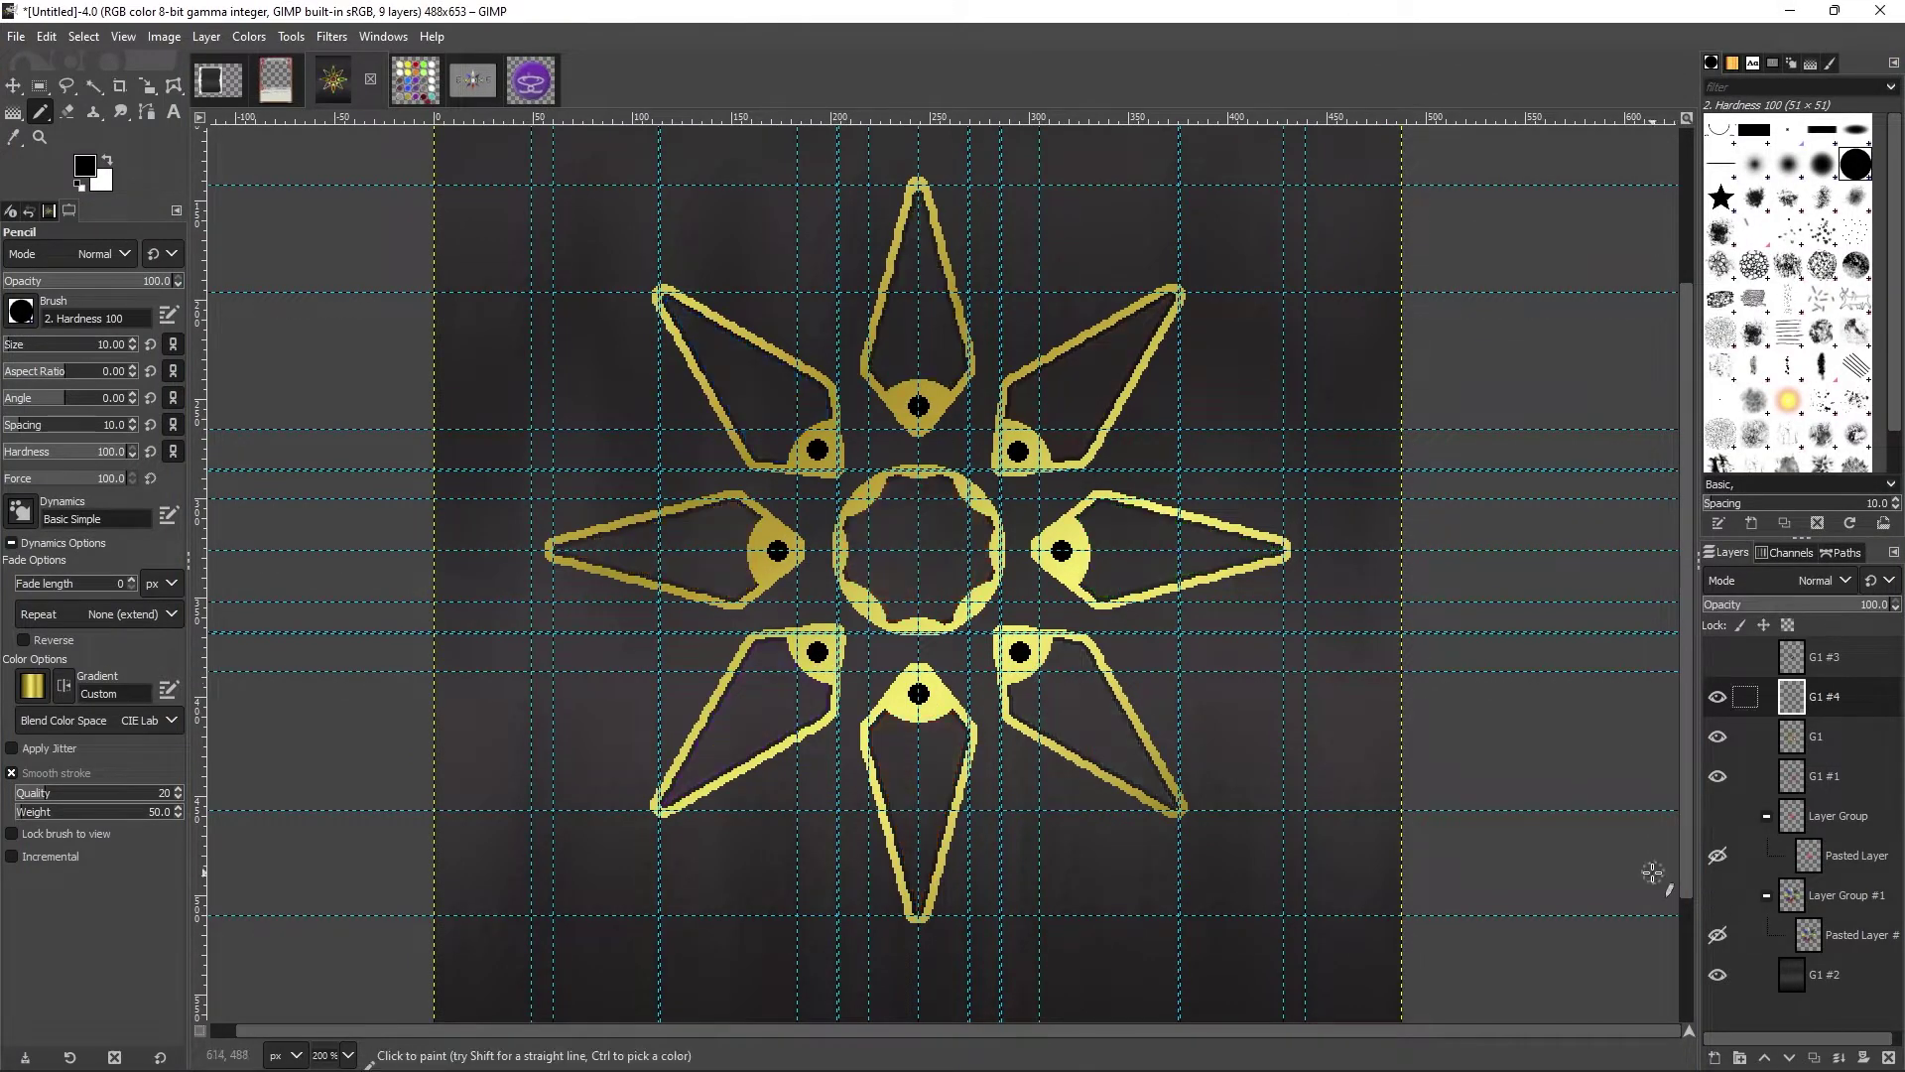
{"action": "key", "text": "u"}
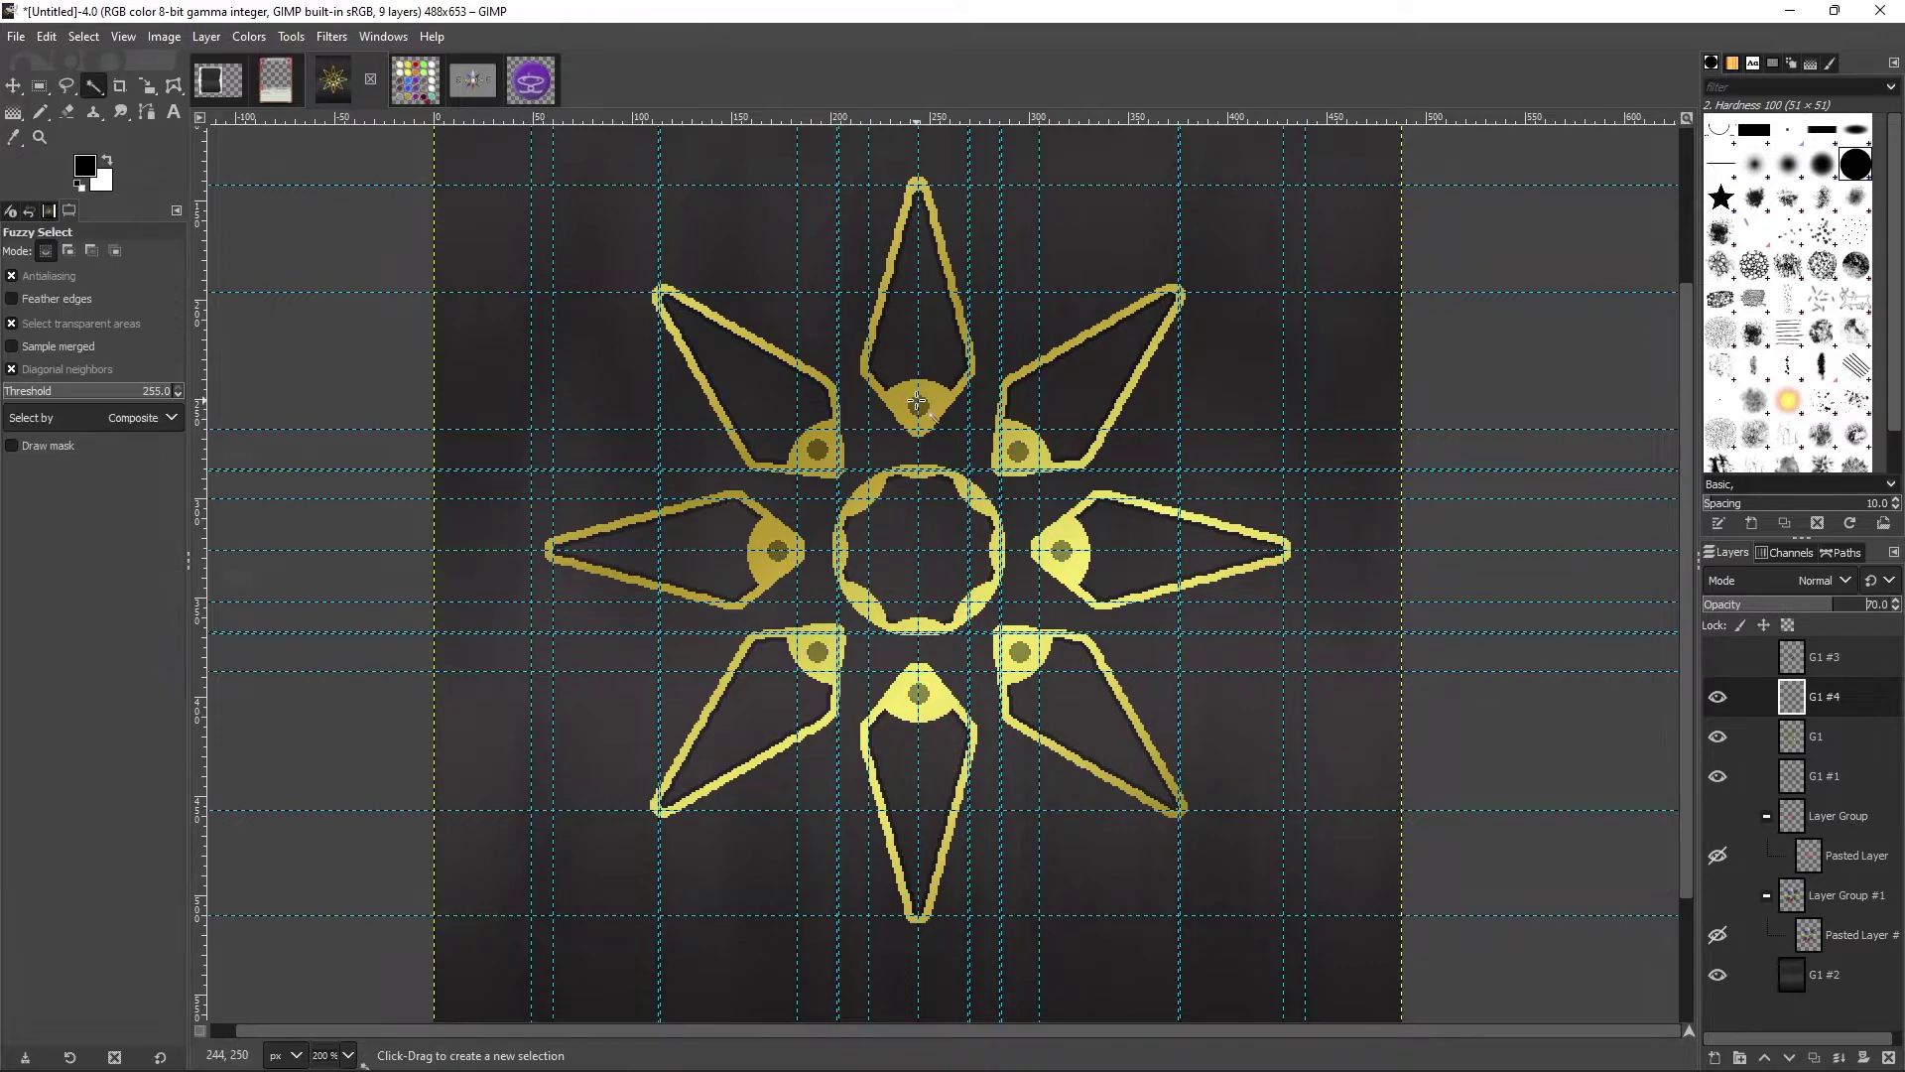
{"action": "key", "text": "ctrl+x"}
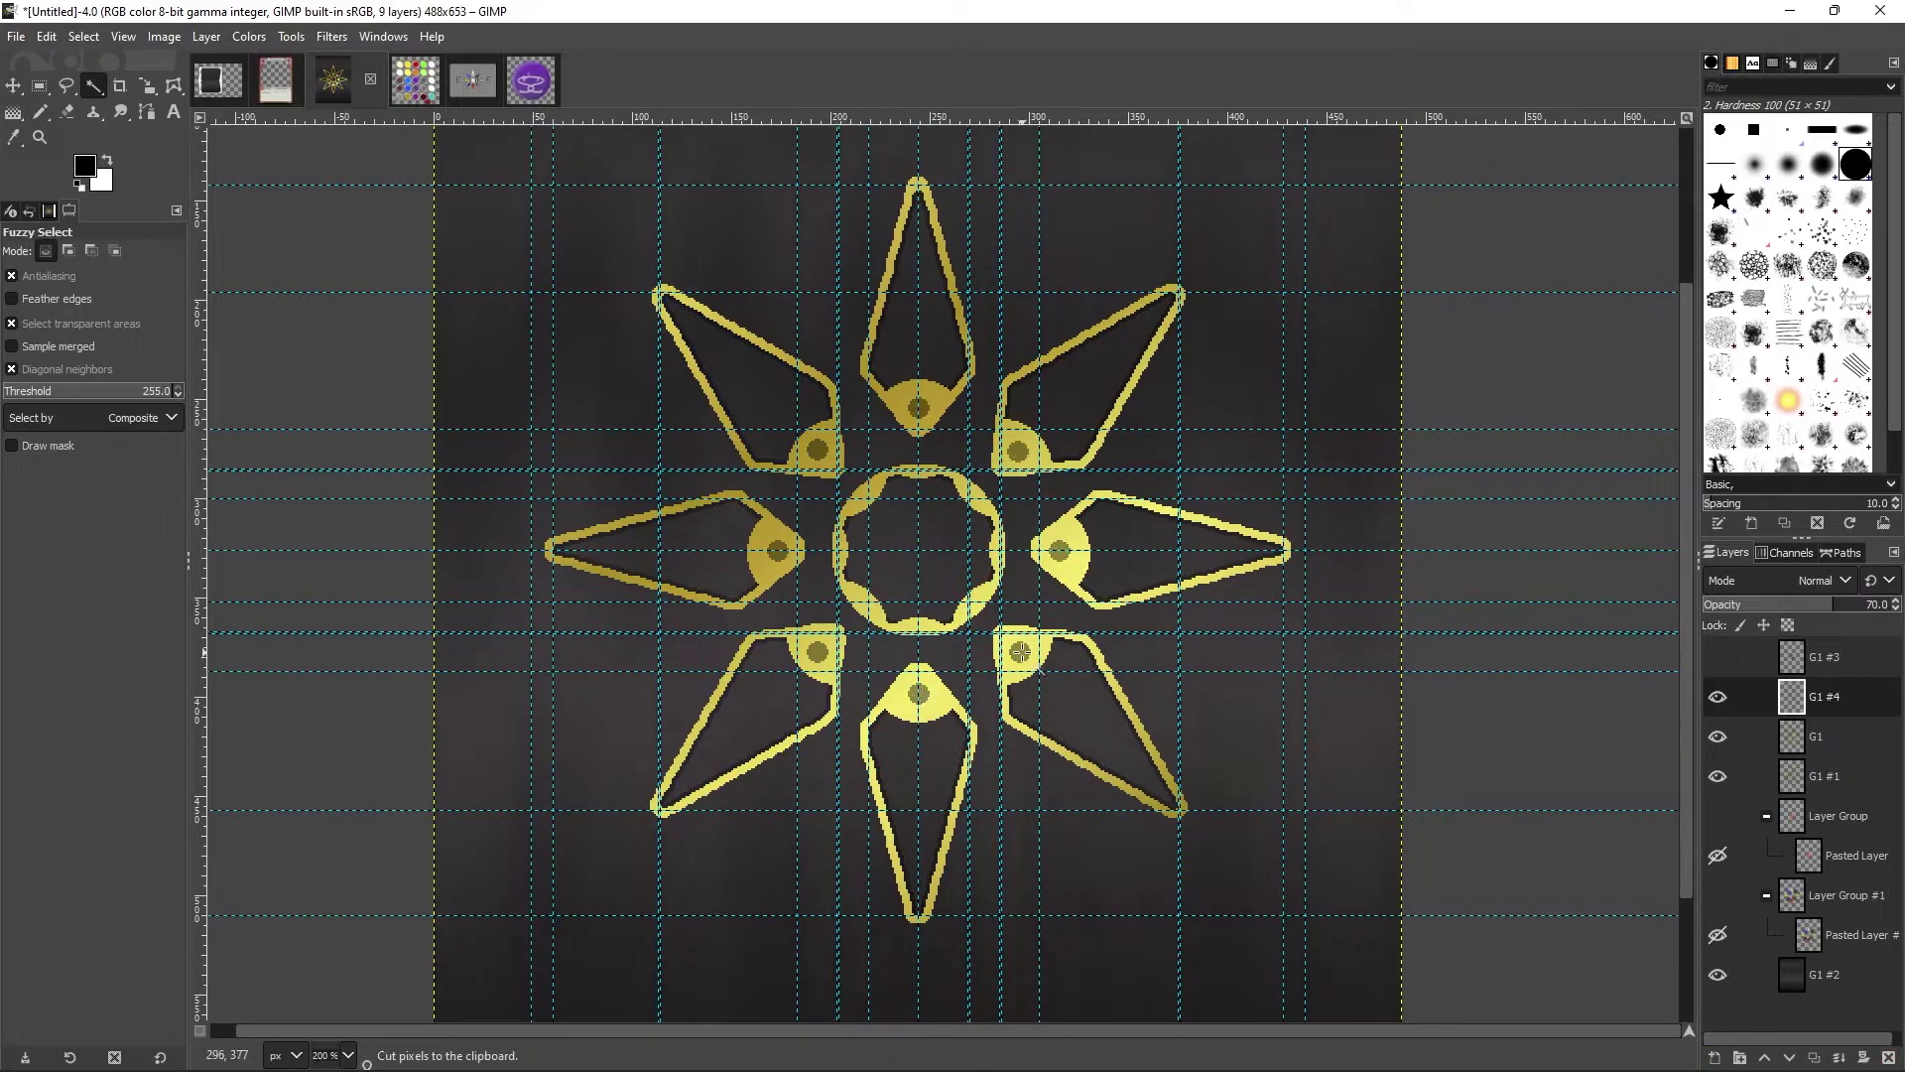
Step: On another new layer, fill a smaller black dot inside each existing dot and set that layer's opacity to 75
{"action": "key", "text": "shift+ctrl+n"}
{"action": "key", "text": "Return"}
{"action": "left_click", "coordinate": [1201, 825]}
{"action": "key", "text": "r"}
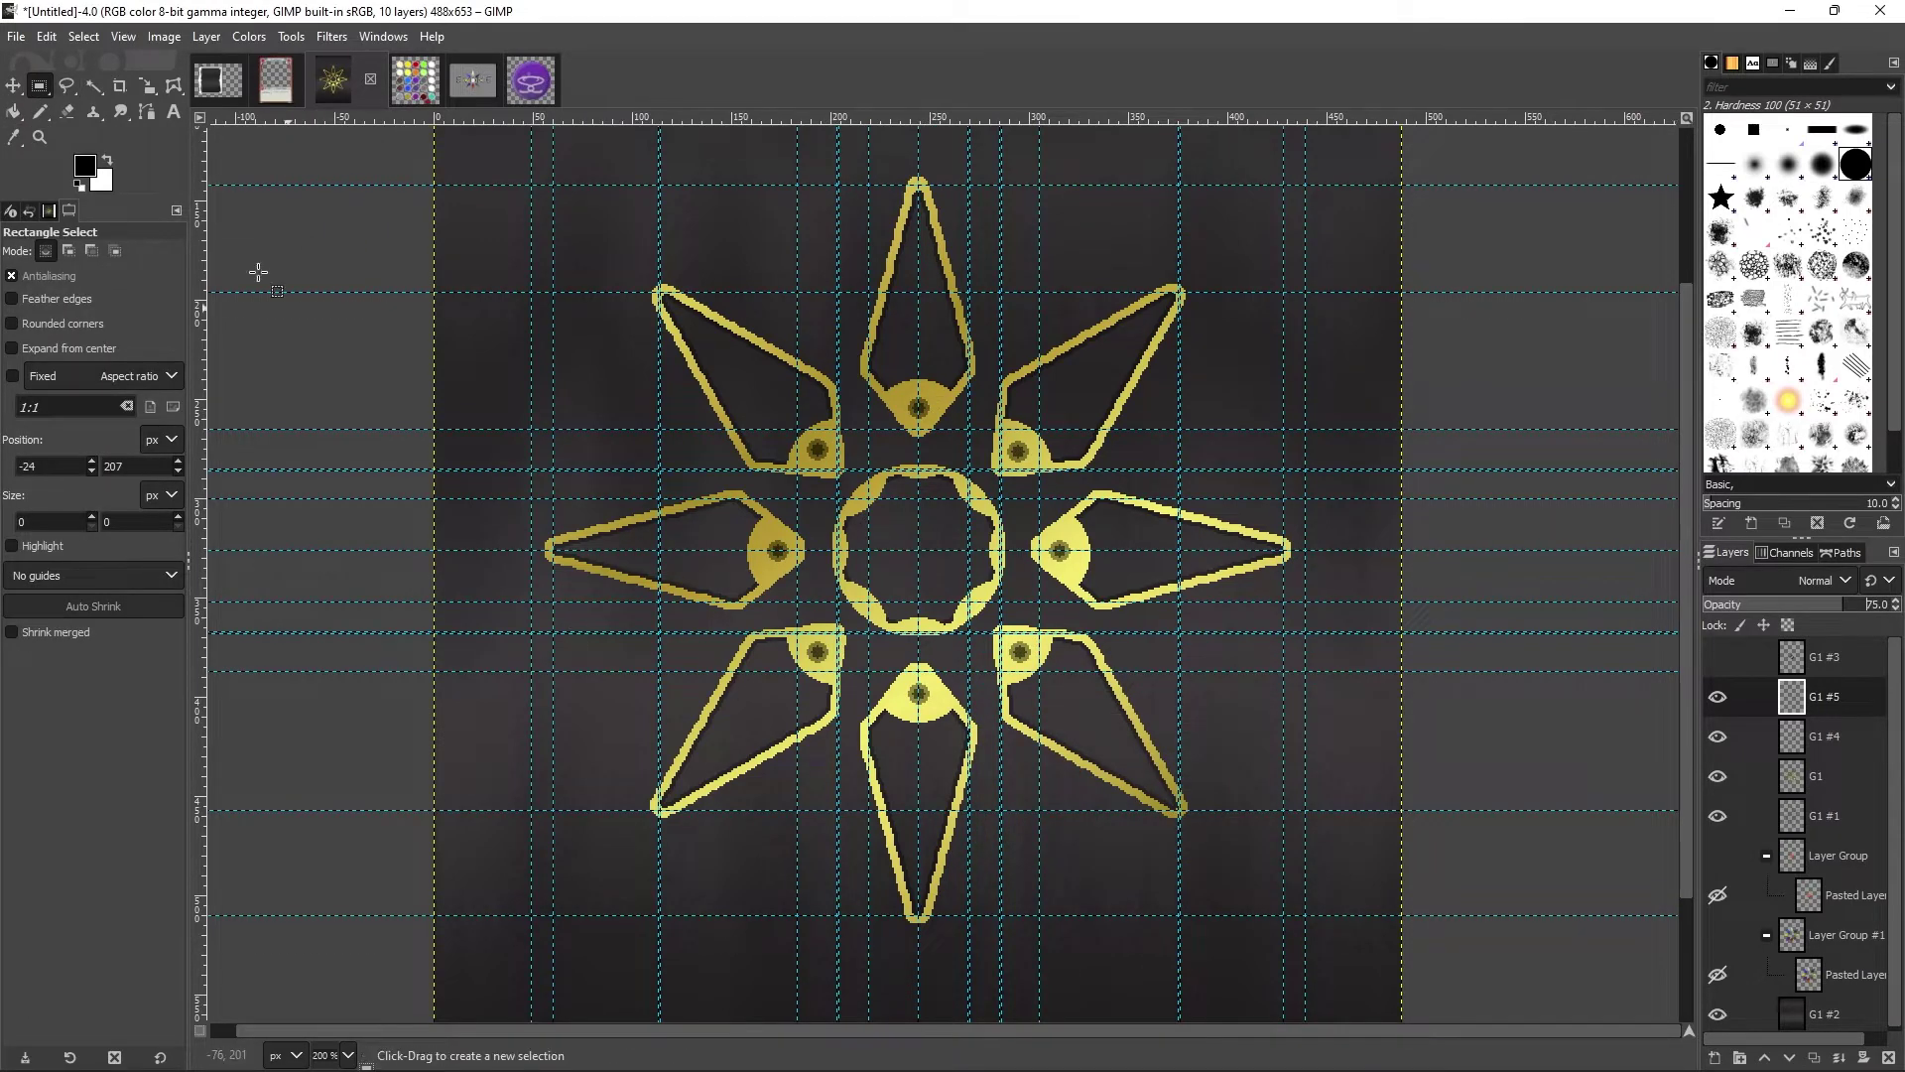
Step: Create black edging at 50 opacity along the gold outlines and accents on layer G1 #3 using a shrunken selection
{"action": "key", "text": "u"}
{"action": "left_click", "coordinate": [880, 413]}
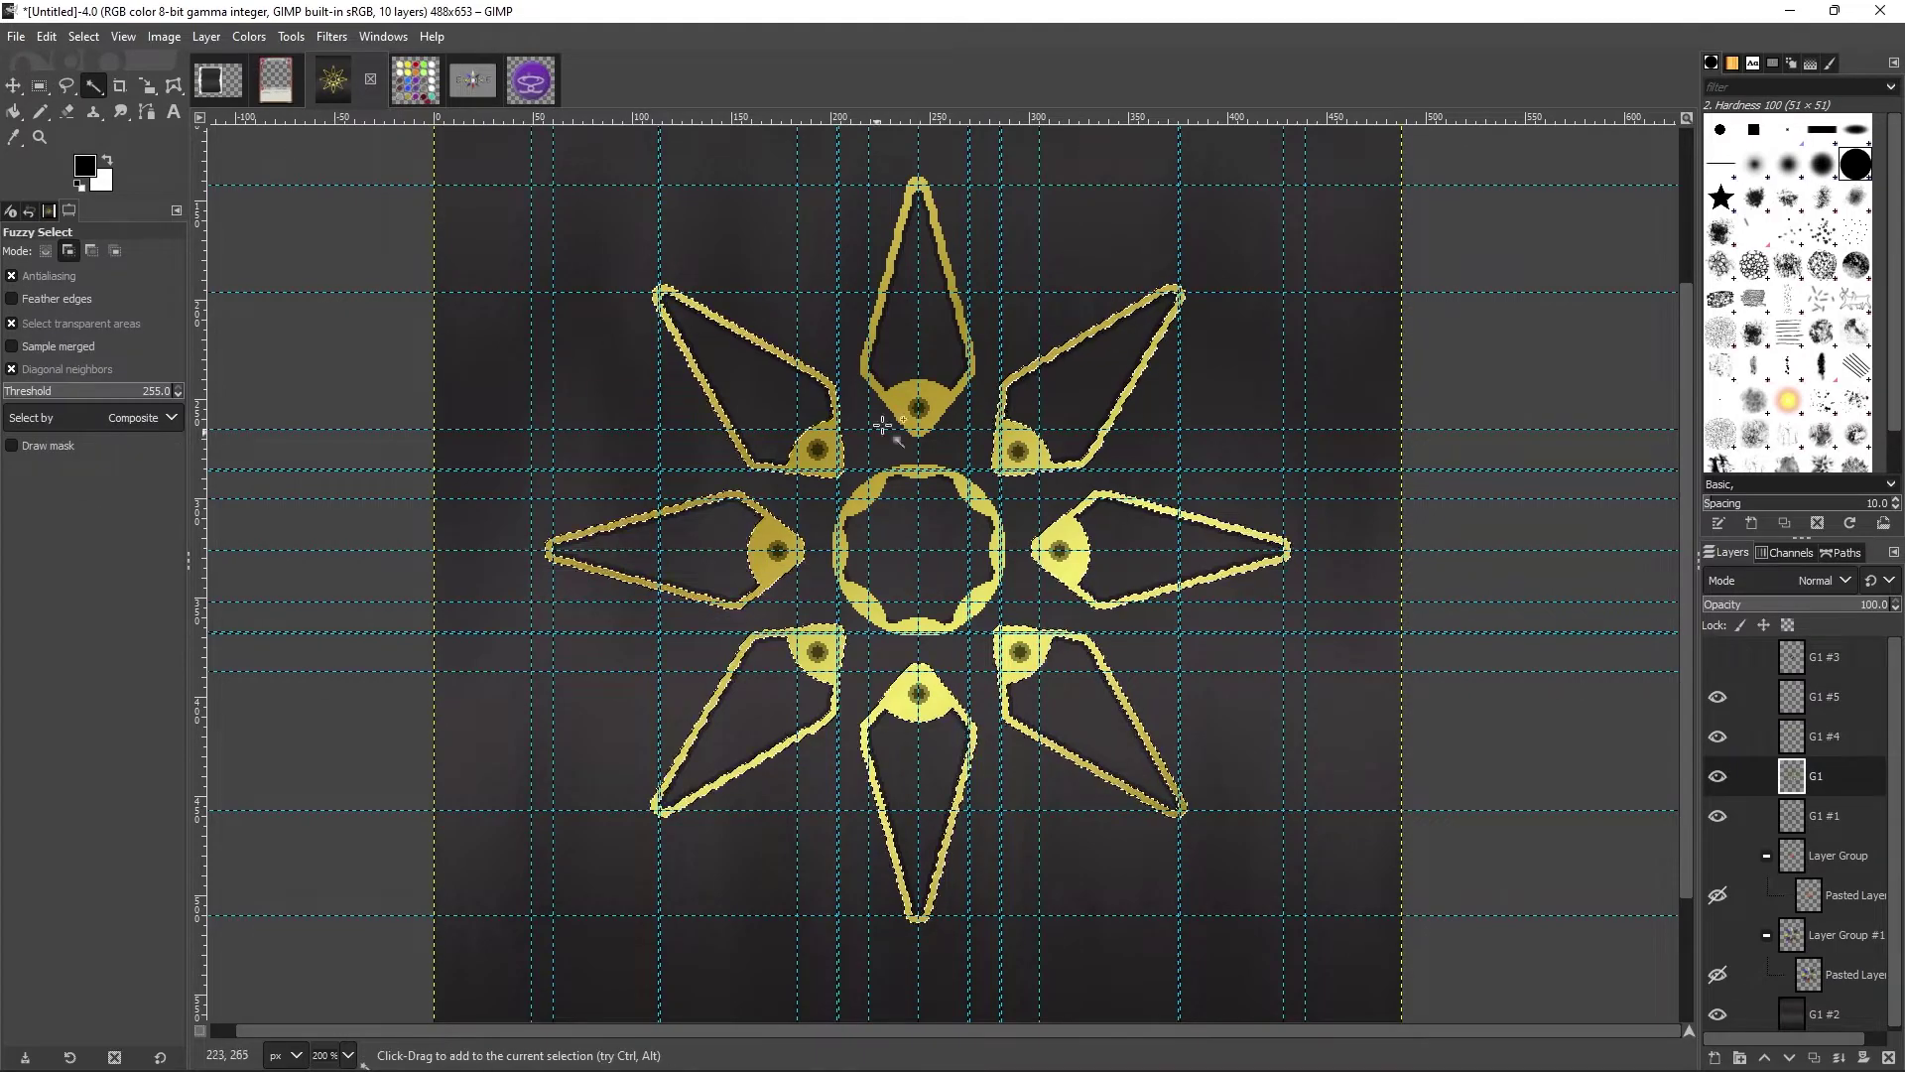
{"action": "left_click", "coordinate": [1804, 661]}
{"action": "key", "text": "shift+b"}
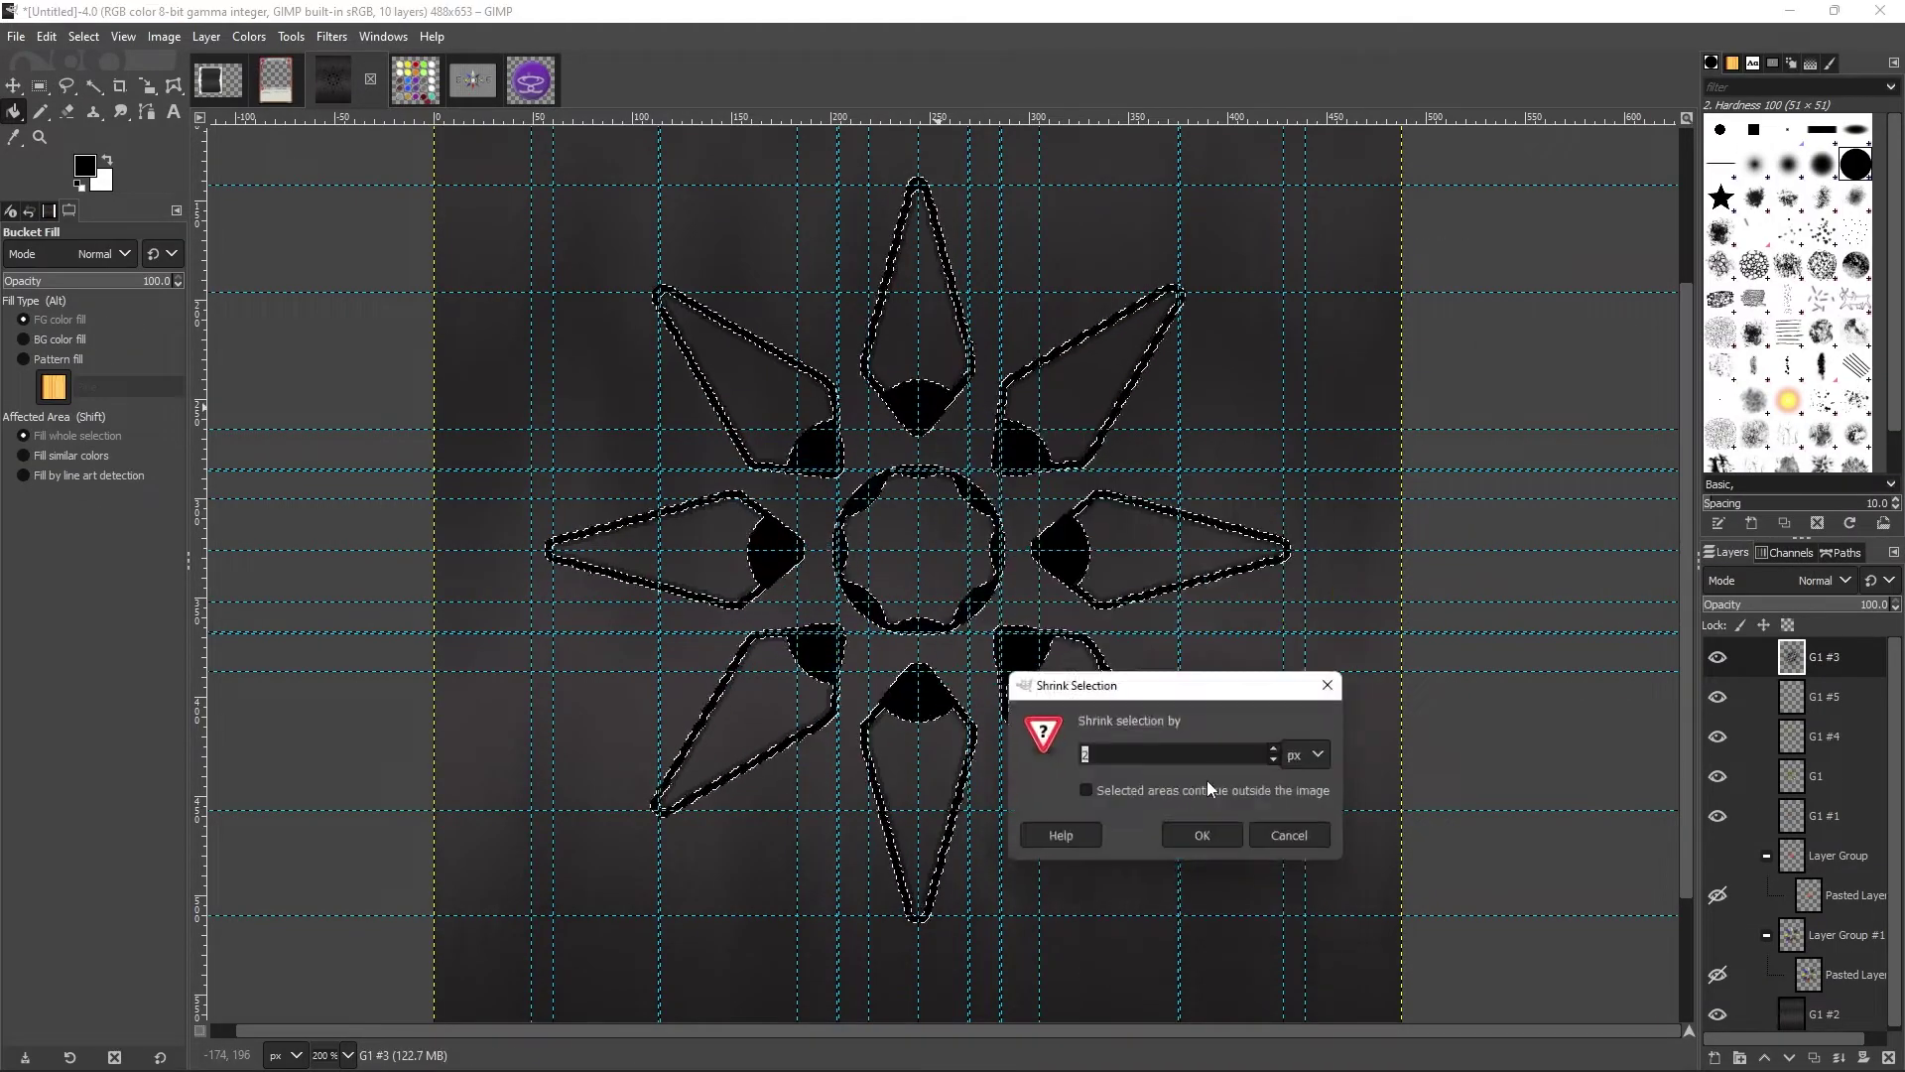
{"action": "left_click", "coordinate": [1204, 832]}
{"action": "key", "text": "r"}
{"action": "key", "text": "ctrl+shift+a"}
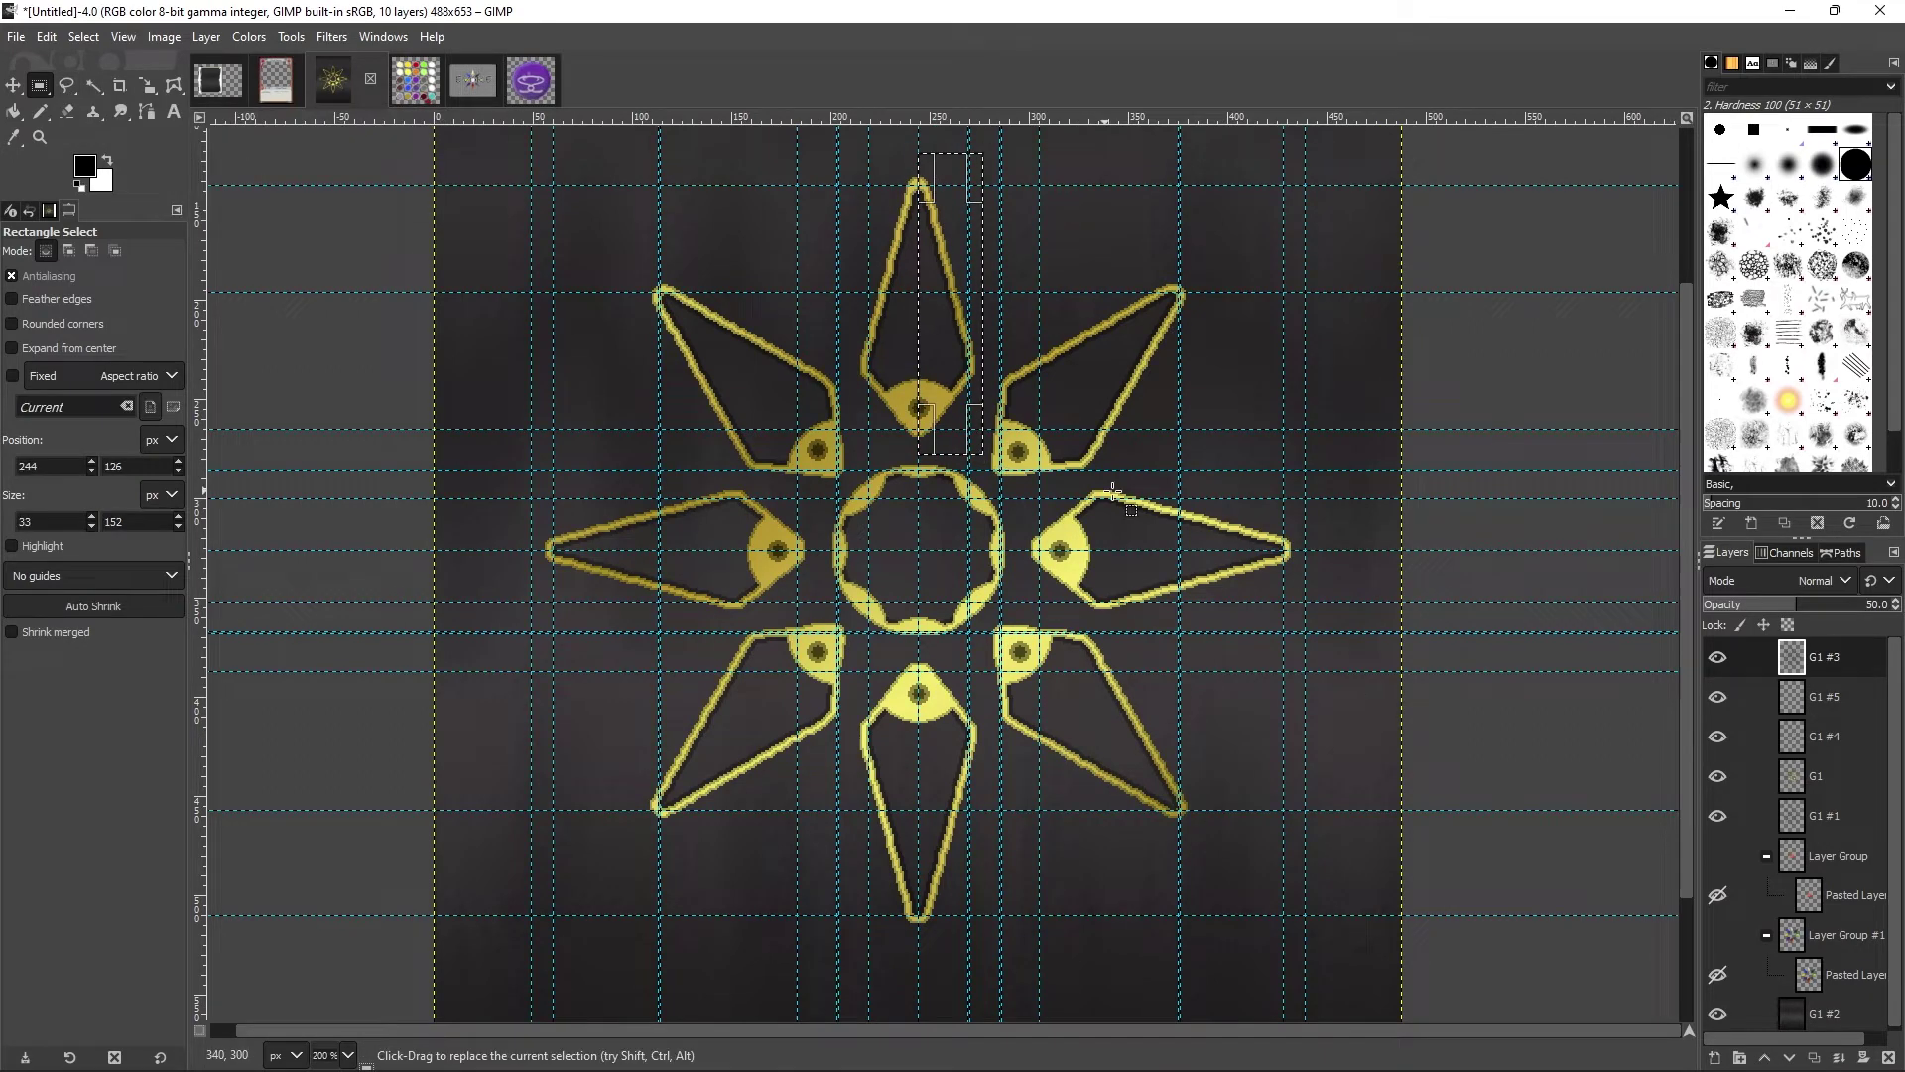
Step: Select one lengthwise half of each vertical and horizontal crystal and fill these rectangles black on a new layer
{"action": "left_click_drag", "start_coordinate": [824, 549], "coordinate": [507, 617]}
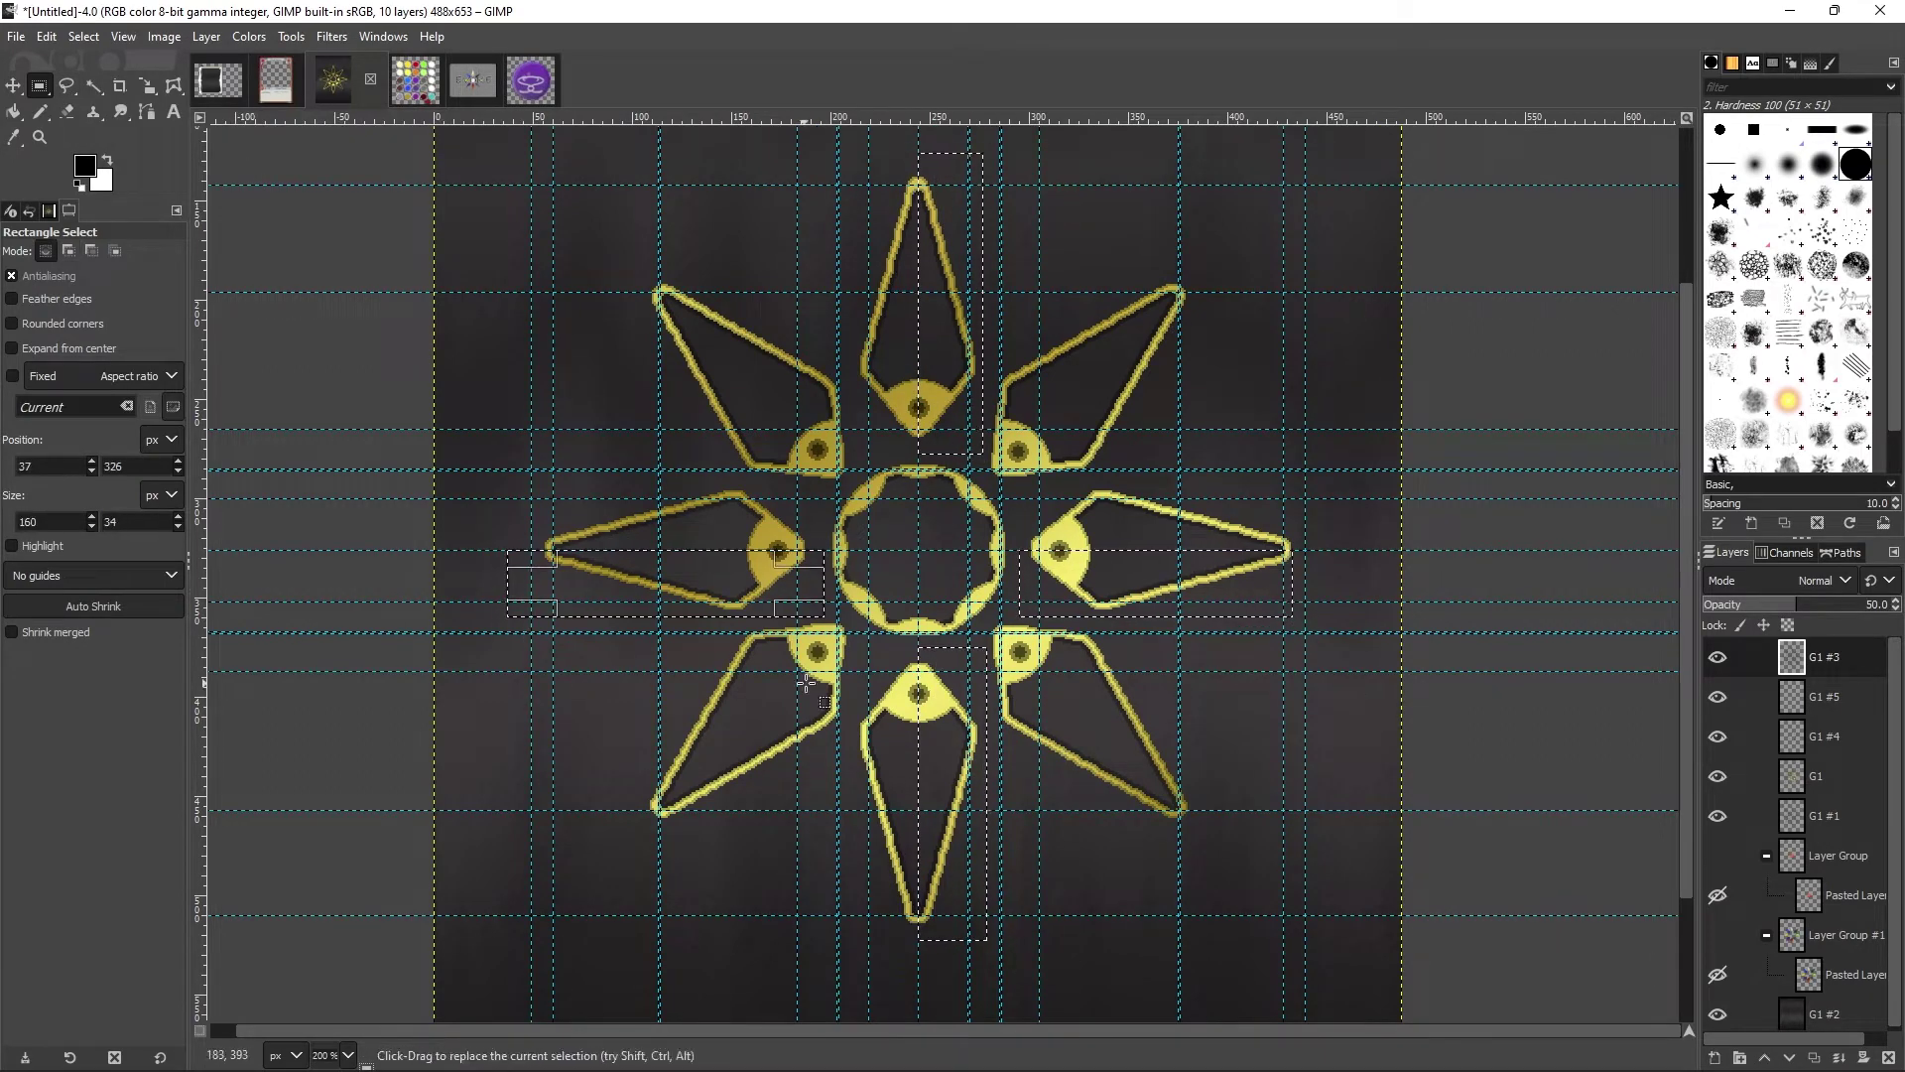
{"action": "key", "text": "ctrl+shift+n"}
{"action": "key", "text": "Return"}
{"action": "key", "text": "ctrl+comma"}
{"action": "key", "text": "ctrl+shift+a"}
Step: Free-select the lower halves of the upper-right and lower-right diagonal crystals and fill them black on layer G1 #6
{"action": "key", "text": "f"}
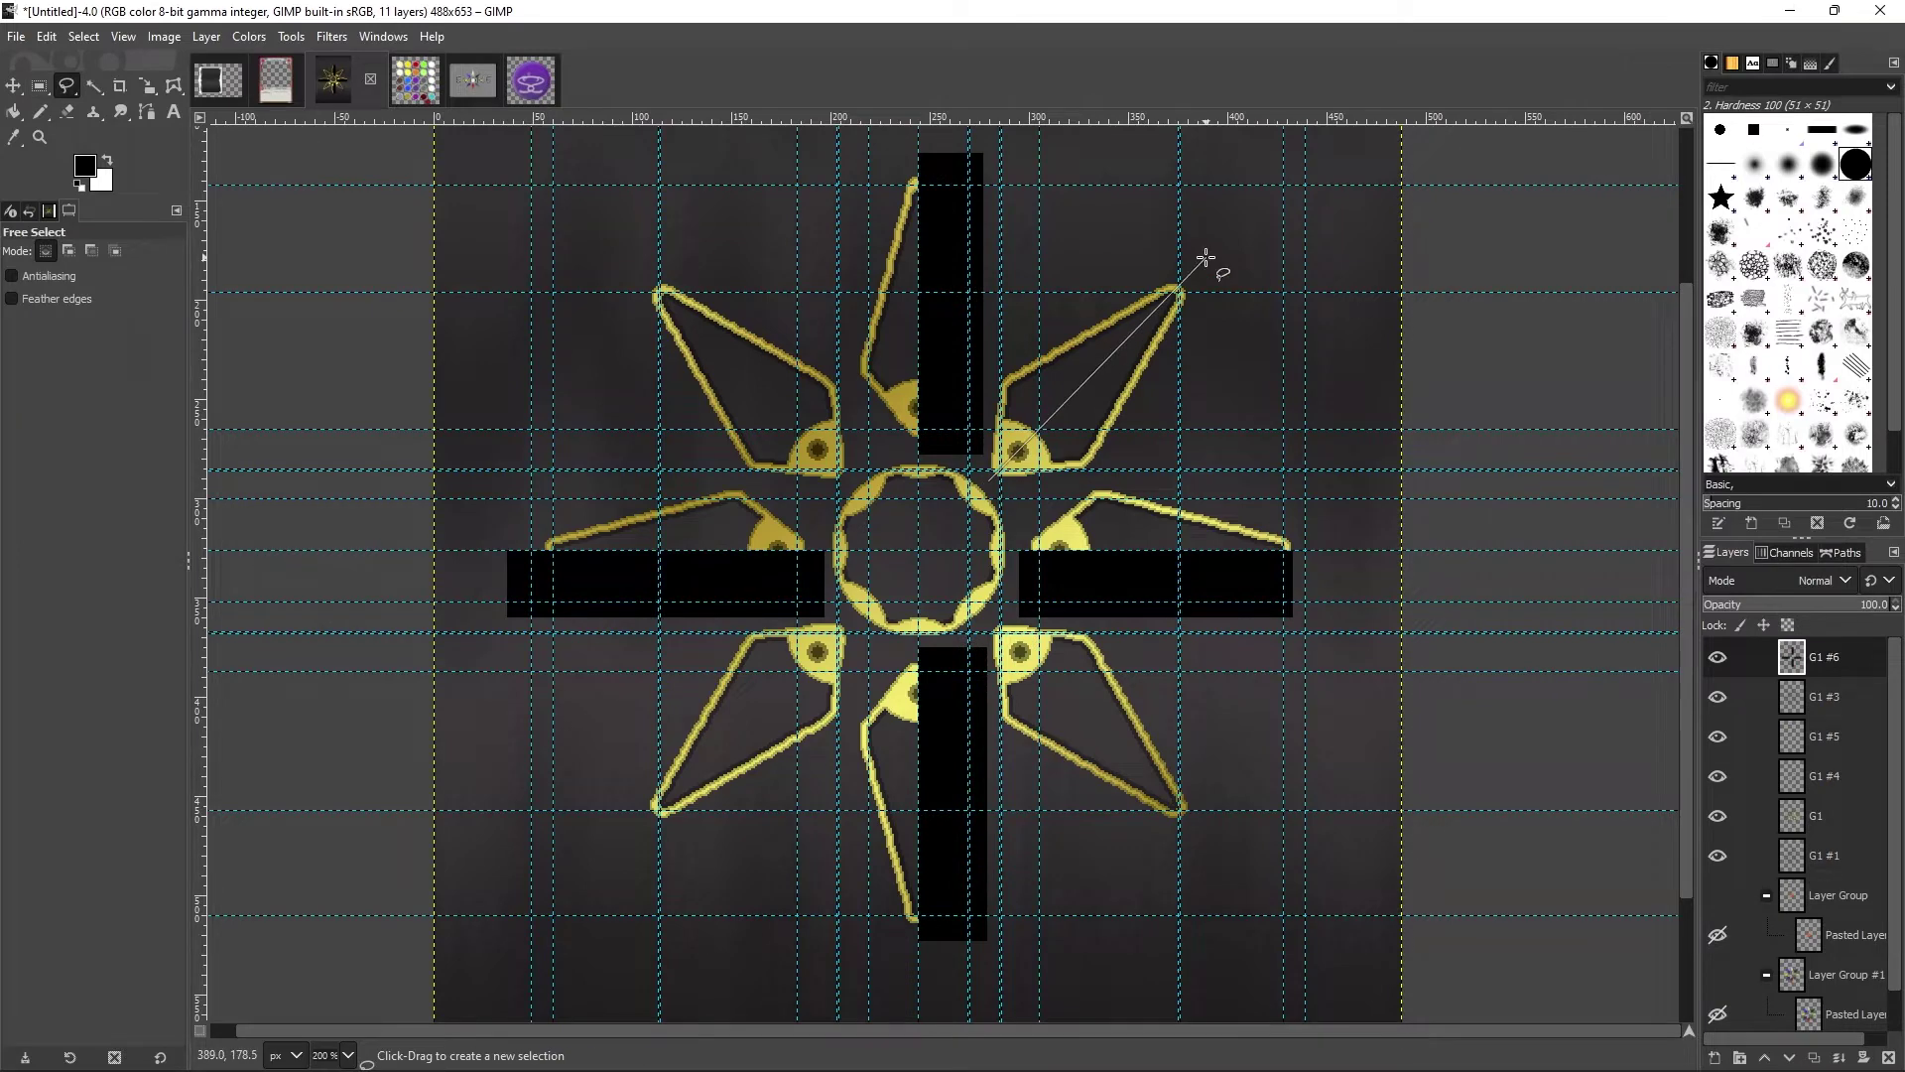
{"action": "key", "text": "ctrl+comma"}
{"action": "key", "text": "ctrl+shift+a"}
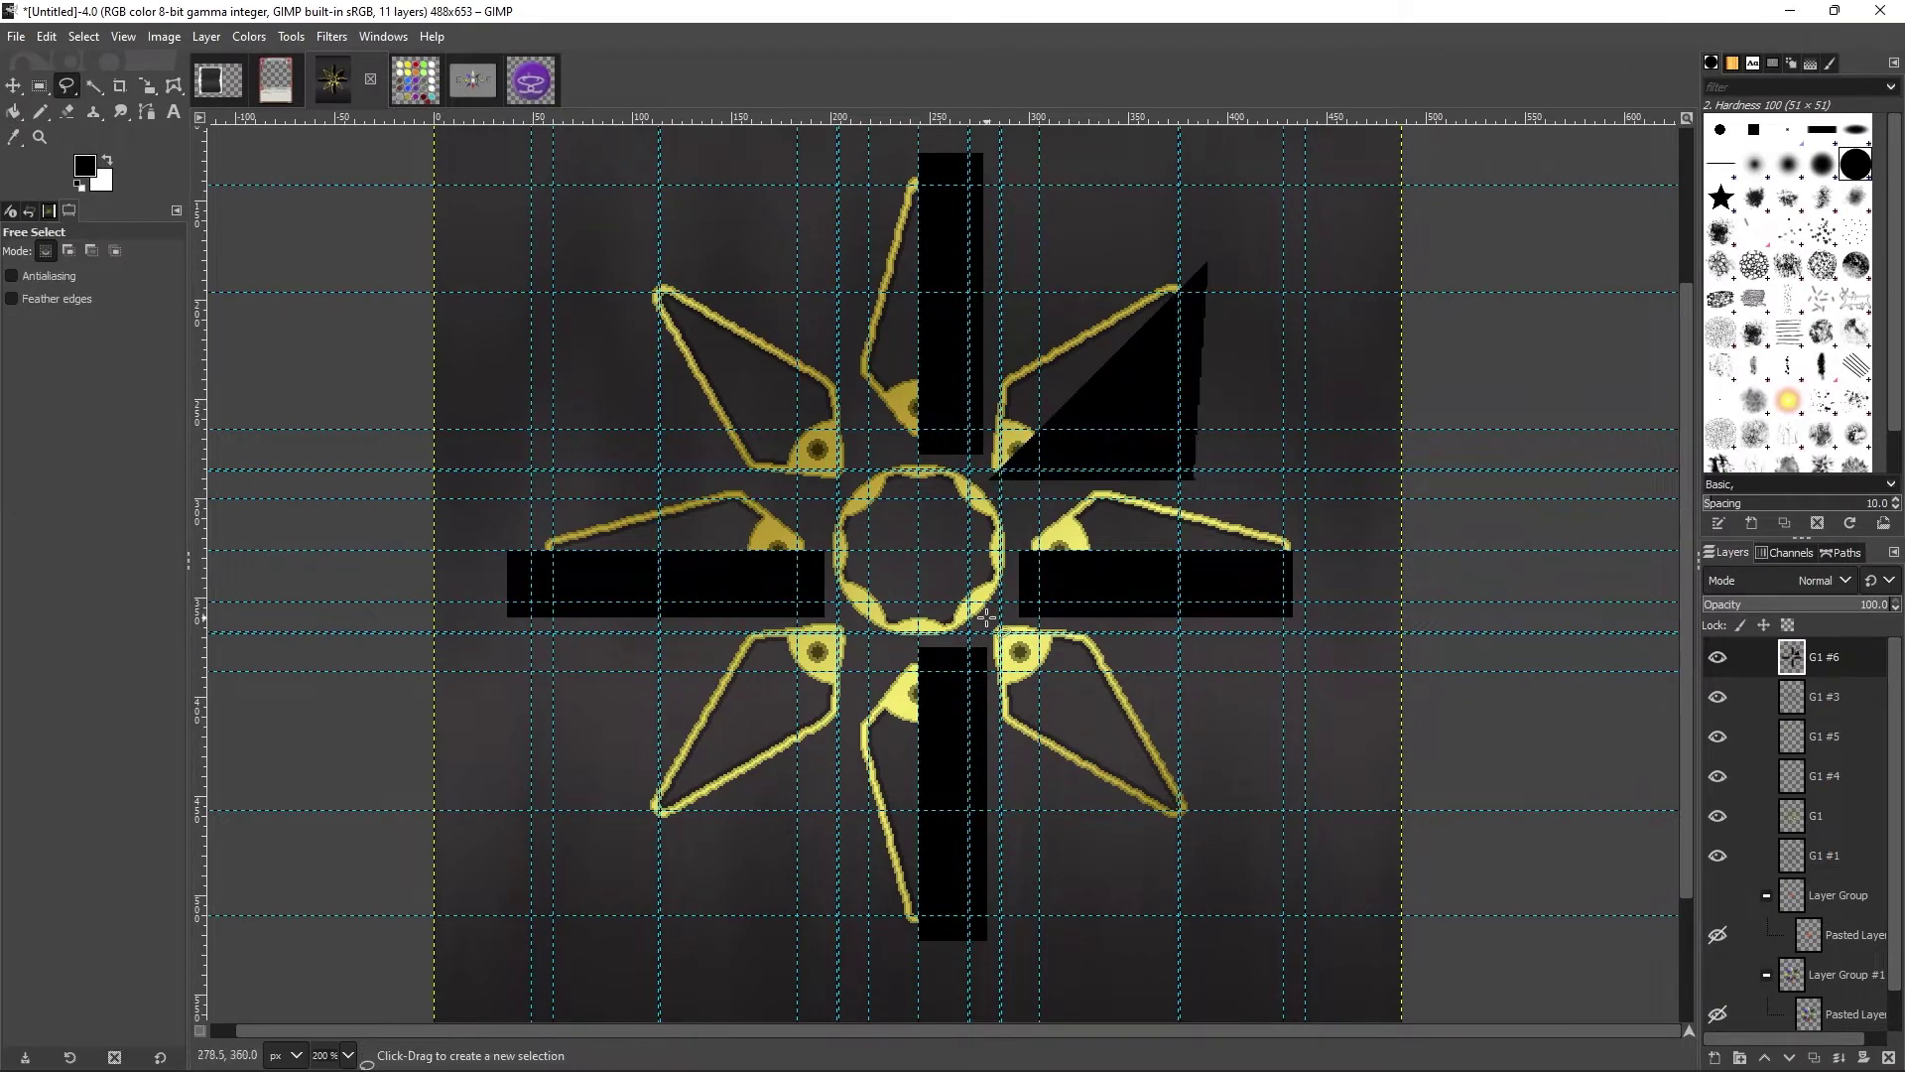
{"action": "left_click", "coordinate": [995, 833]}
{"action": "key", "text": "Return"}
{"action": "key", "text": "ctrl+comma"}
{"action": "key", "text": "ctrl+shift+a"}
Step: Free-select the upper halves of the lower-left and upper-left diagonal crystals and fill them black on layer G1 #6
{"action": "left_click", "coordinate": [851, 620]}
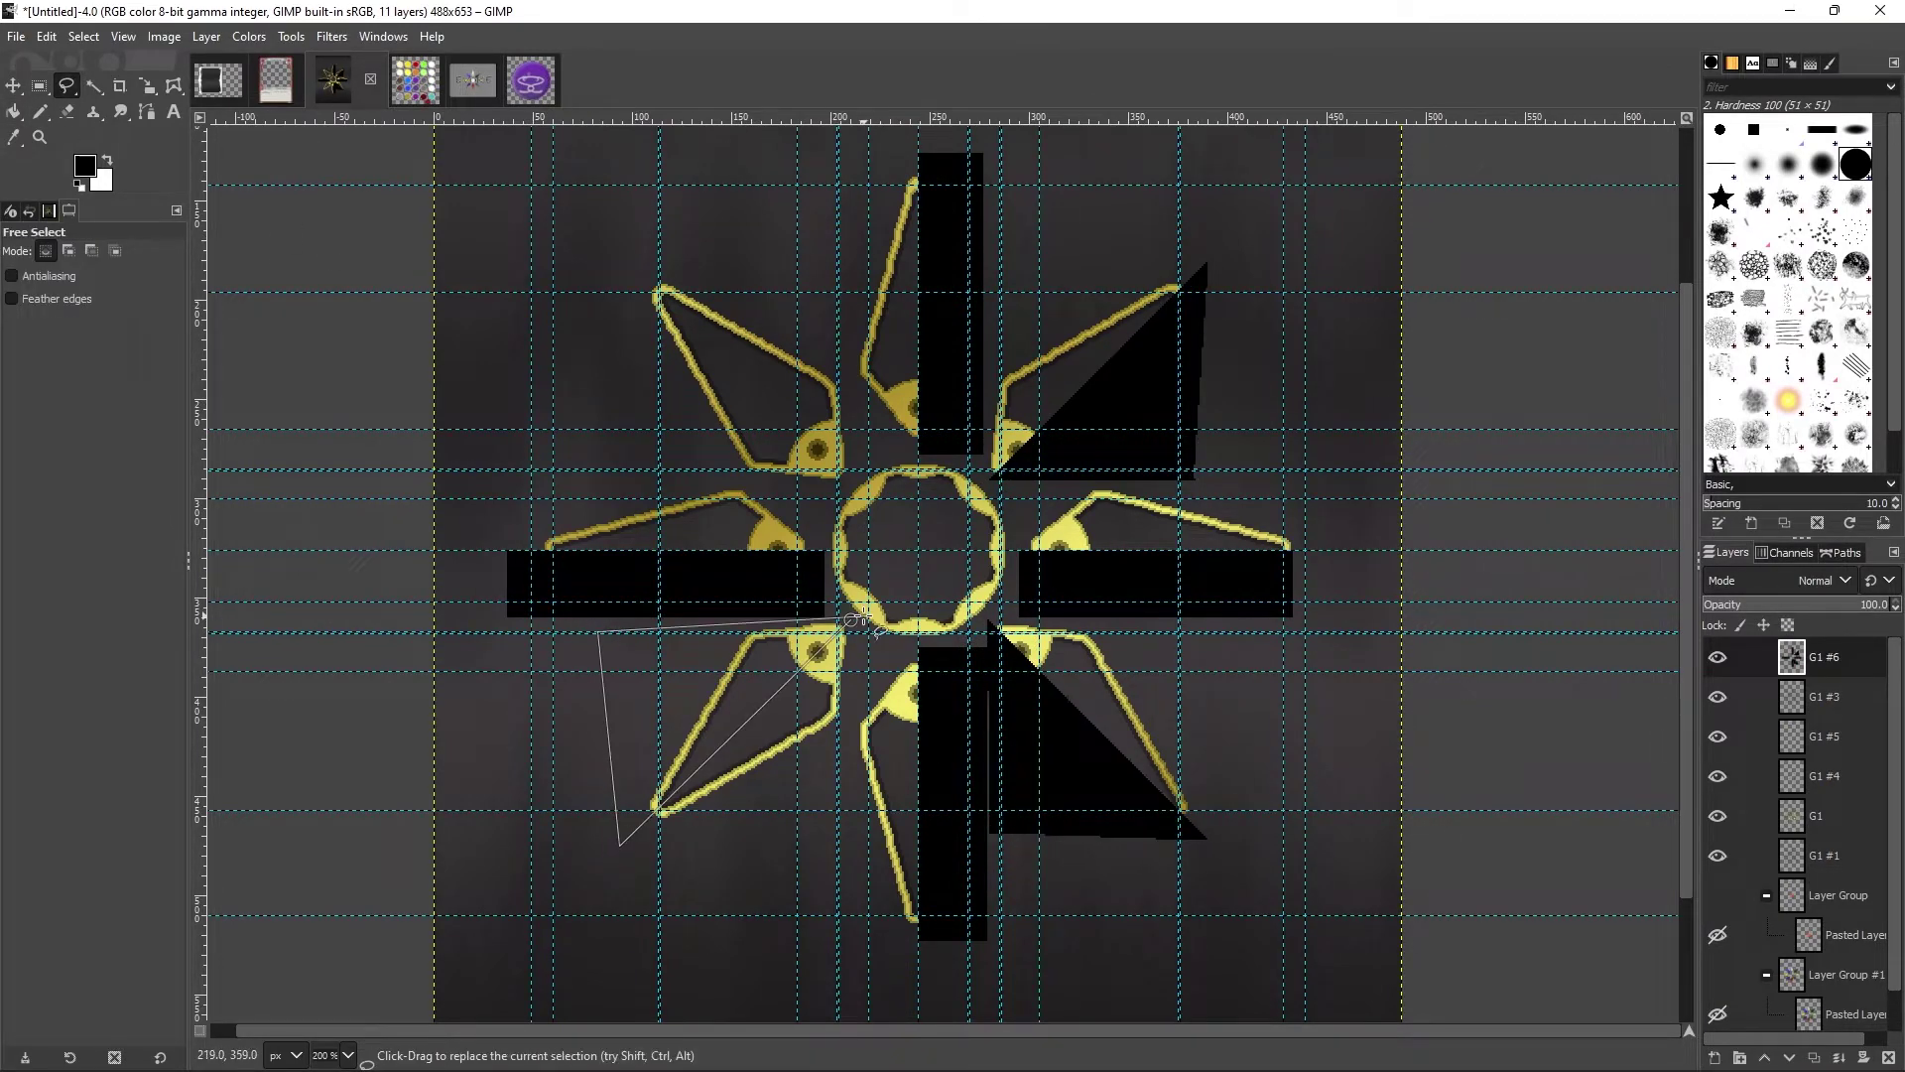
{"action": "left_click", "coordinate": [851, 620]}
{"action": "key", "text": "ctrl+comma"}
{"action": "left_click", "coordinate": [608, 241]}
{"action": "left_click", "coordinate": [844, 278]}
{"action": "double_click", "coordinate": [841, 482]}
{"action": "key", "text": "ctrl+comma"}
Step: Trim the black half shapes on layer G1 #6 to the crystals' outlines selected from layer G1
{"action": "key", "text": "u"}
{"action": "left_click", "coordinate": [809, 369]}
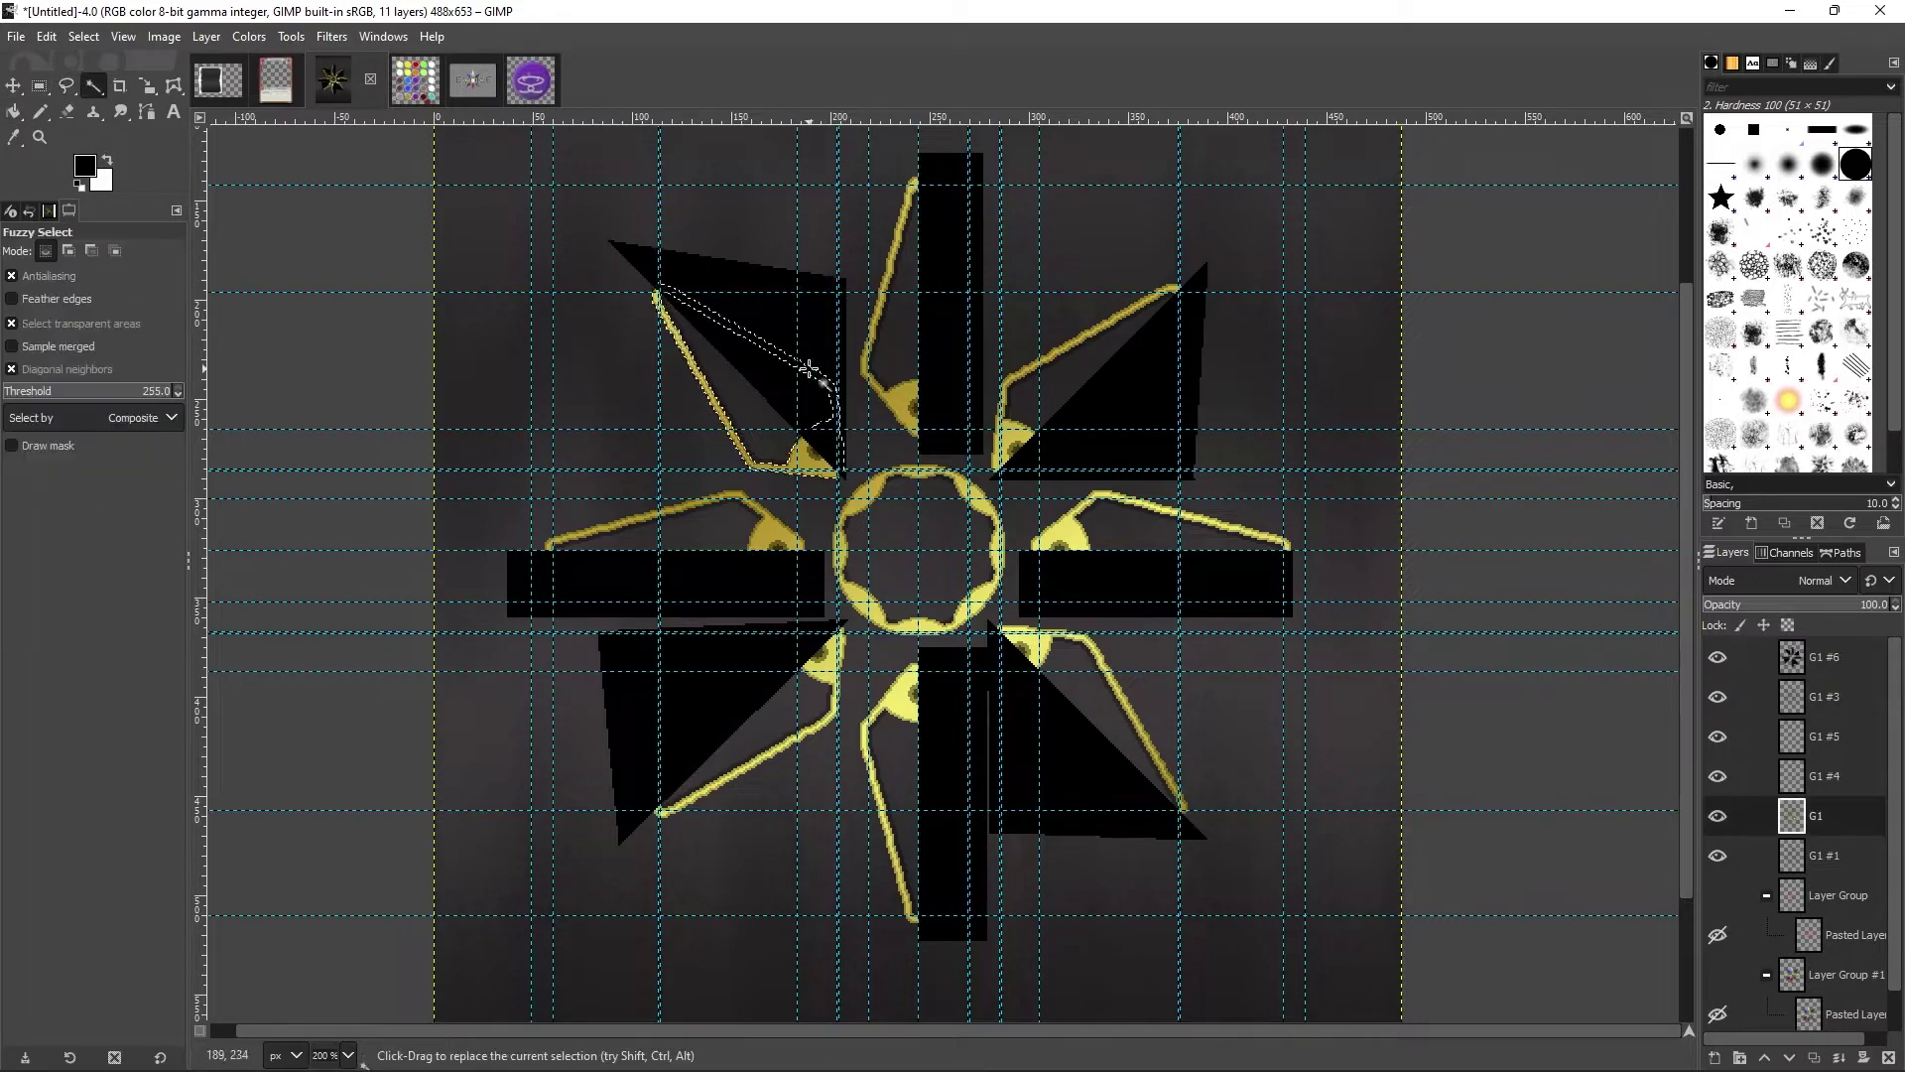
{"action": "left_click_drag", "start_coordinate": [808, 369], "coordinate": [715, 298]}
{"action": "key", "text": "ctrl+i"}
{"action": "key", "text": "Delete"}
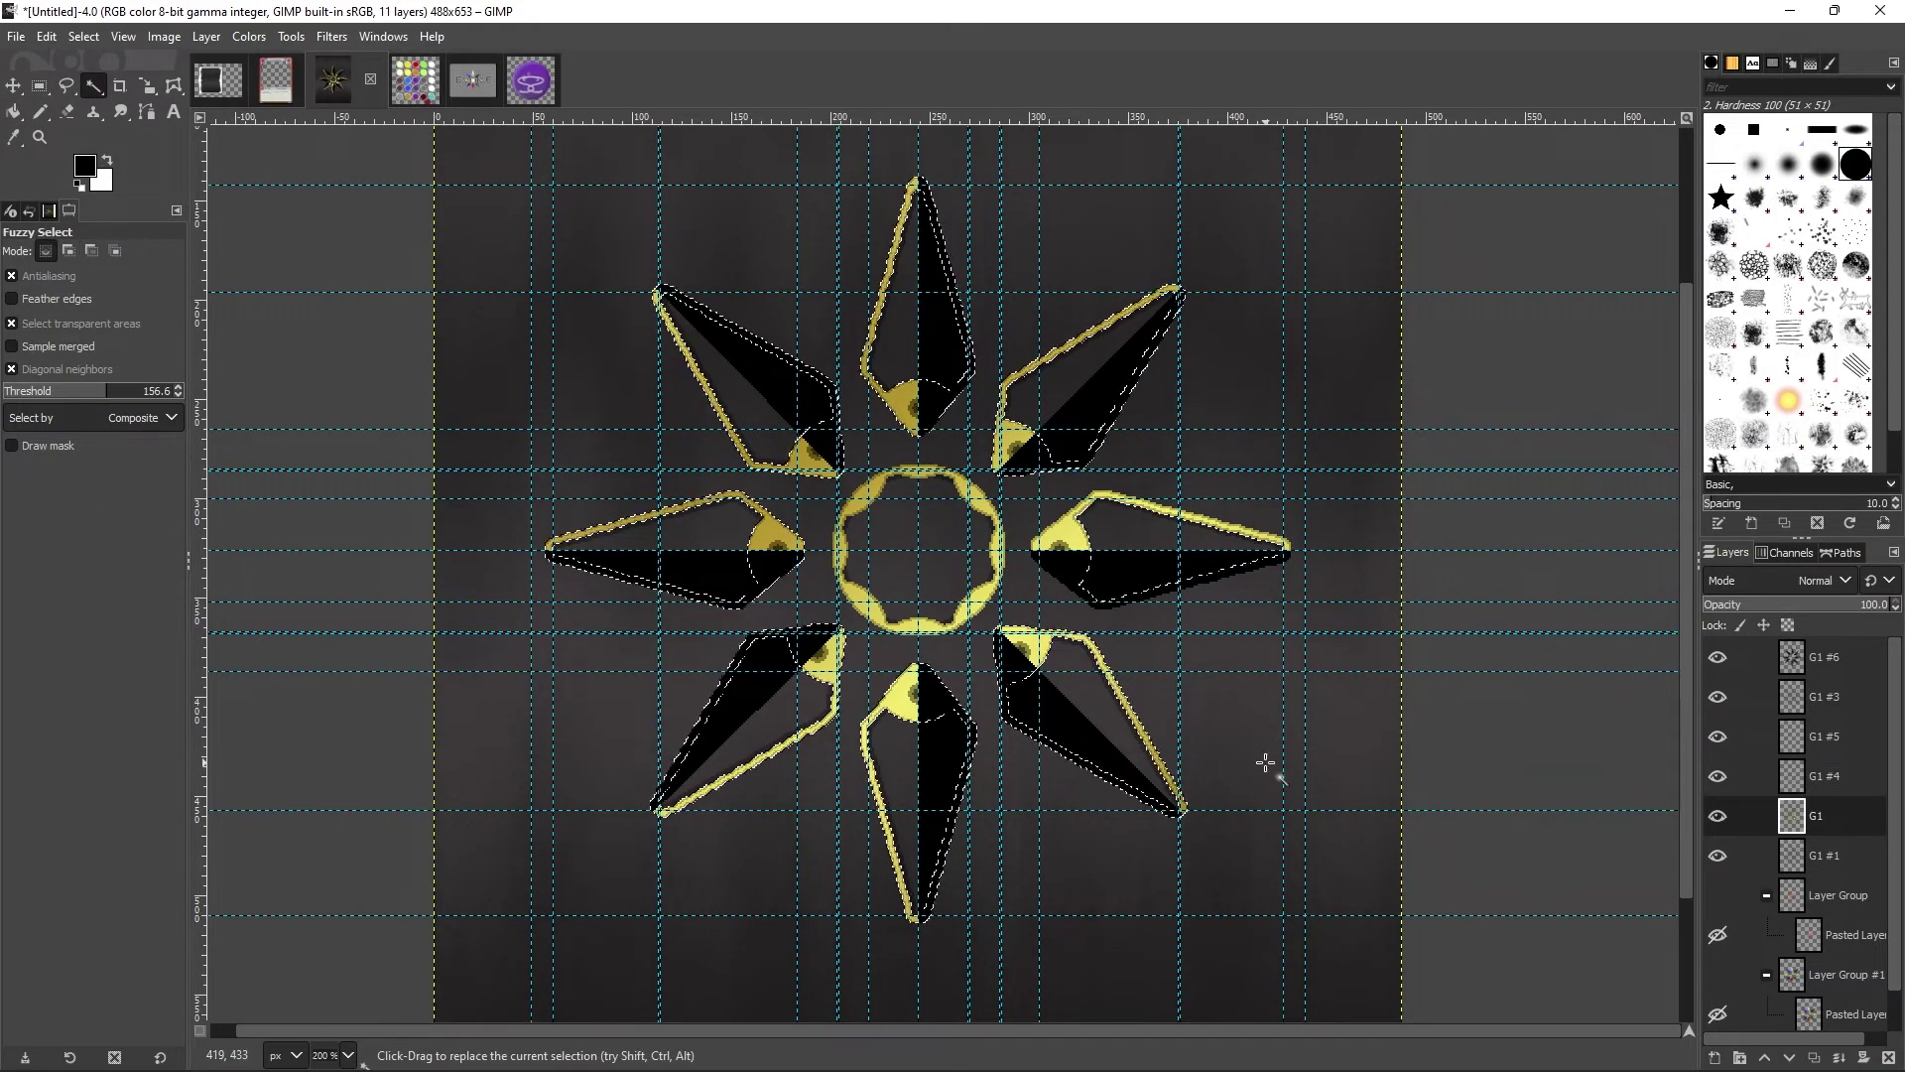
{"action": "key", "text": "r"}
{"action": "key", "text": "ctrl+shift+a"}
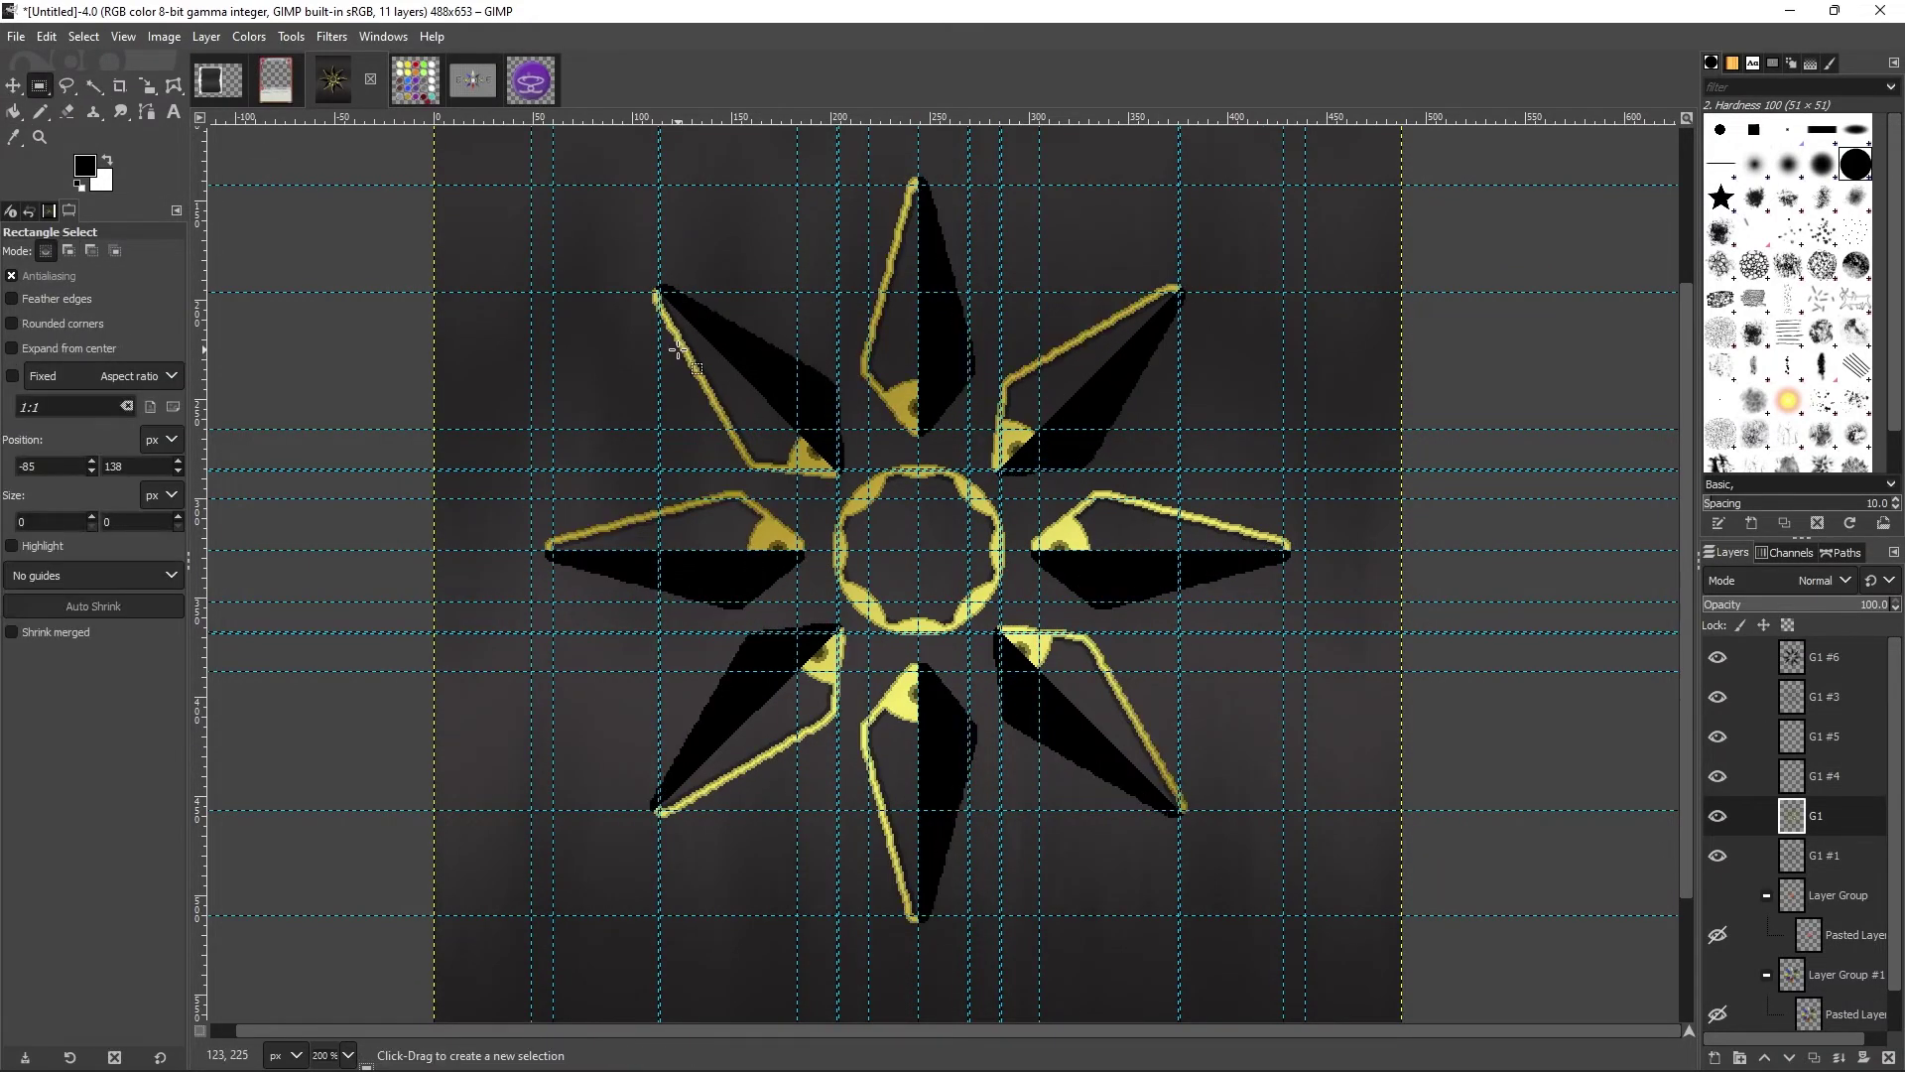
Step: Erase the black halves of the two left diagonal crystals on layer G1 #6 and fill their opposite, lower halves black instead
{"action": "key", "text": "Home"}
{"action": "key", "text": "Delete"}
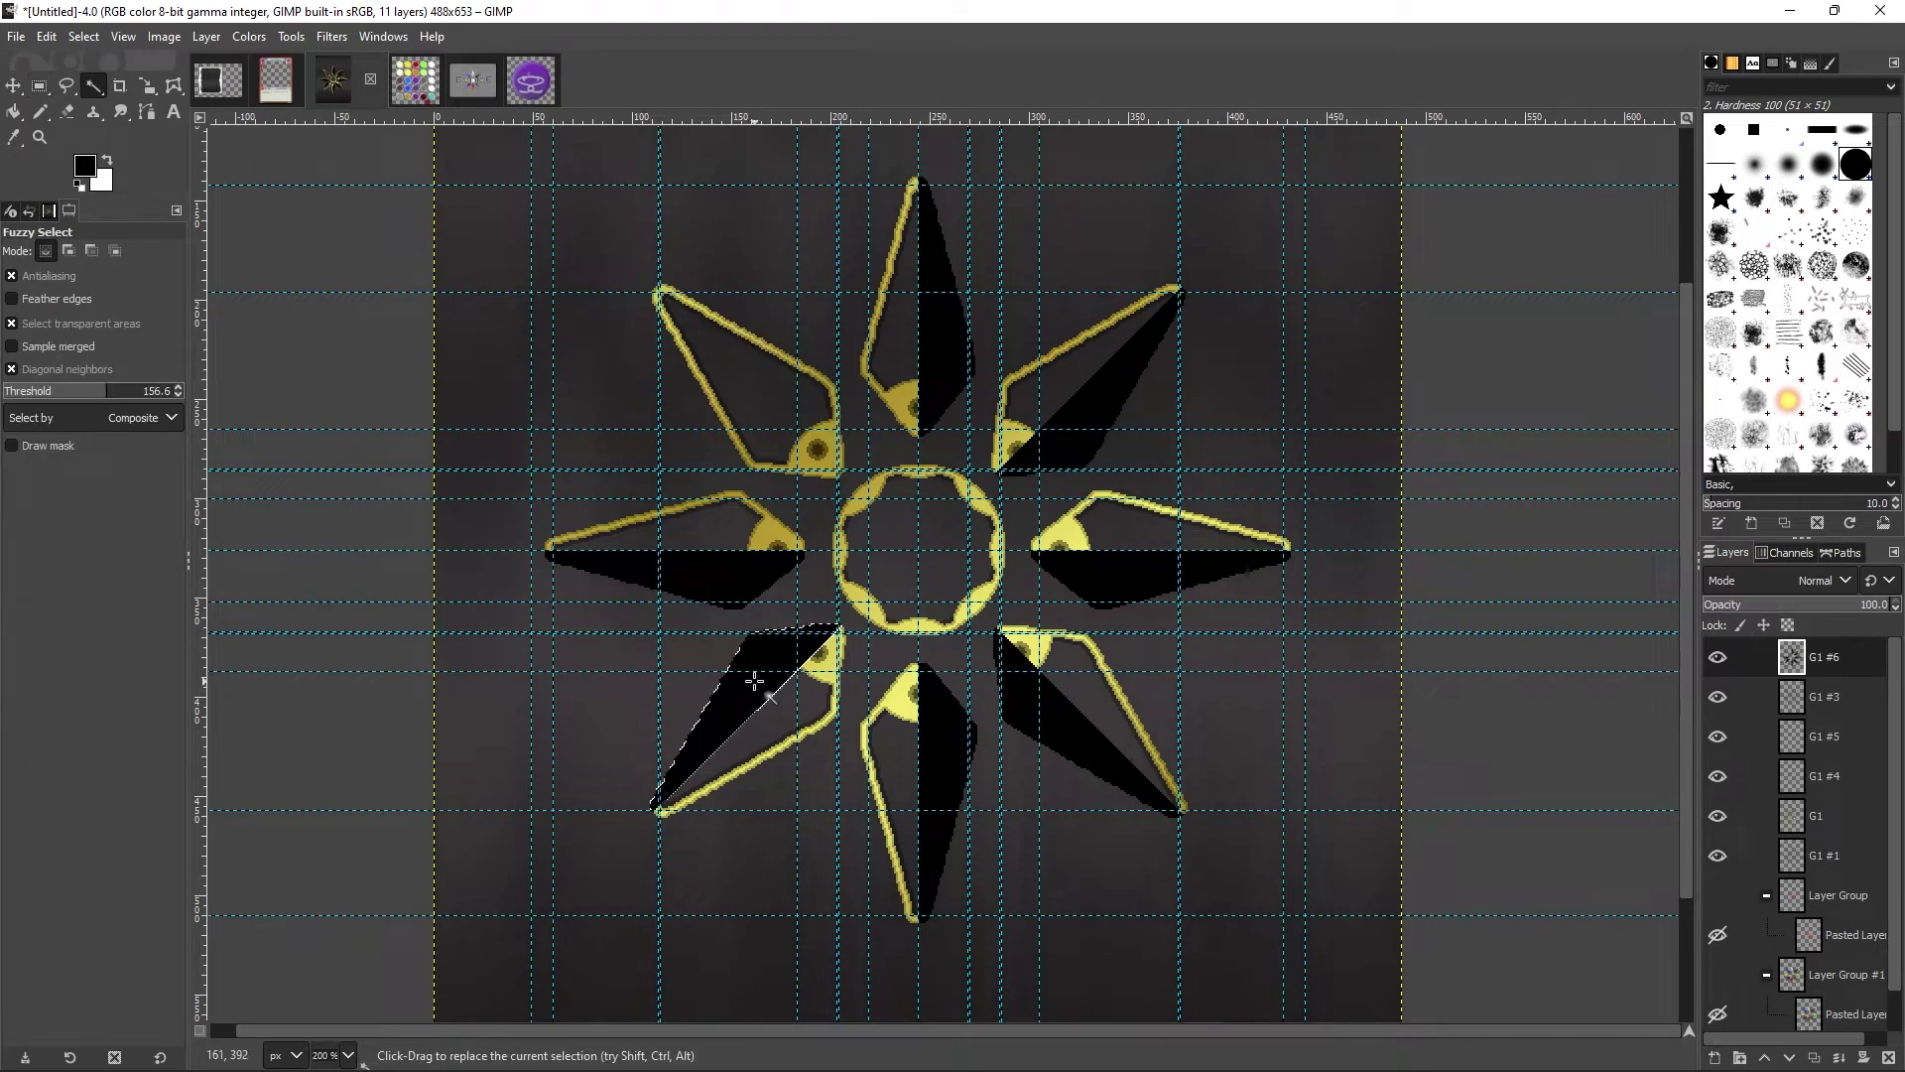
{"action": "key", "text": "f"}
{"action": "left_click", "coordinate": [843, 481]}
{"action": "left_click", "coordinate": [845, 481]}
{"action": "key", "text": "Return"}
{"action": "key", "text": "ctrl+comma"}
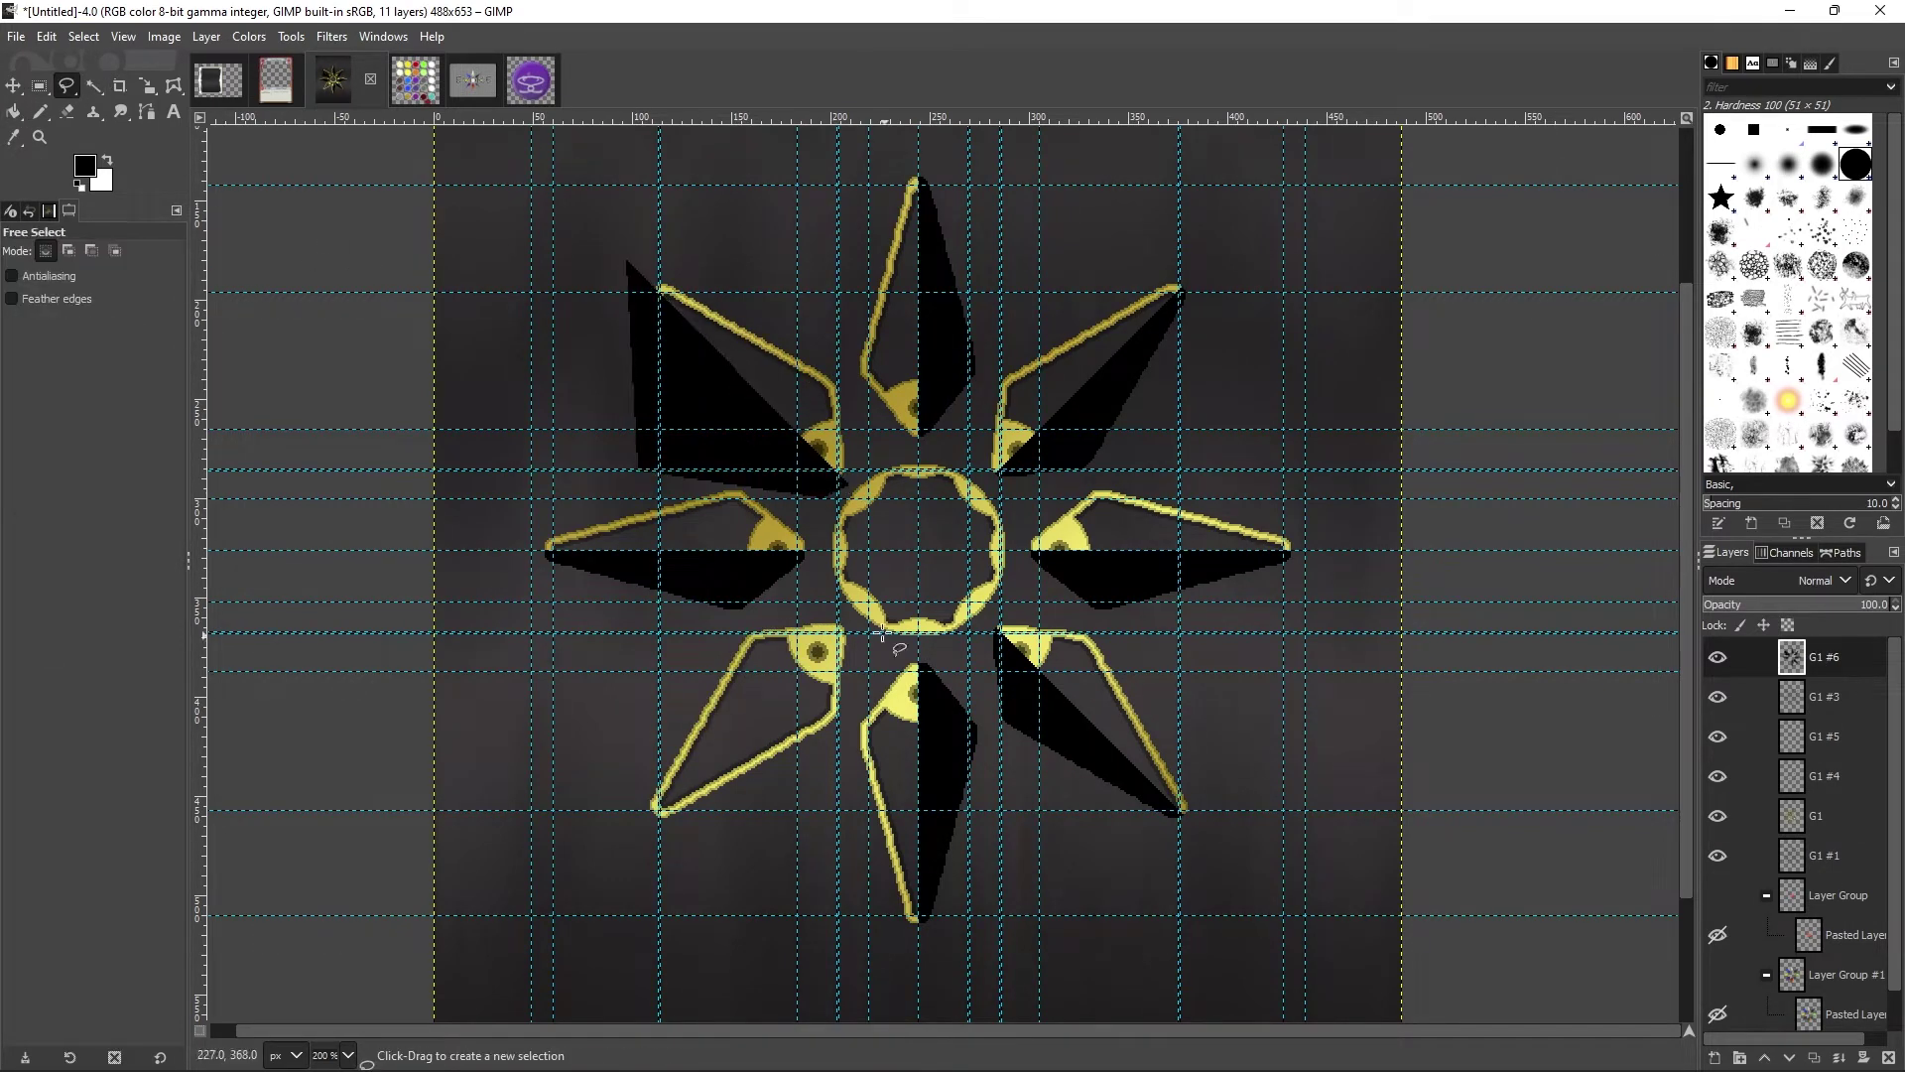
{"action": "left_click", "coordinate": [852, 619]}
{"action": "key", "text": "Return"}
{"action": "key", "text": "ctrl+comma"}
Step: Copy the parts of the black halves covering the gold outlines and accents onto a new layer and hide layer G1 #6
{"action": "left_click", "coordinate": [93, 85]}
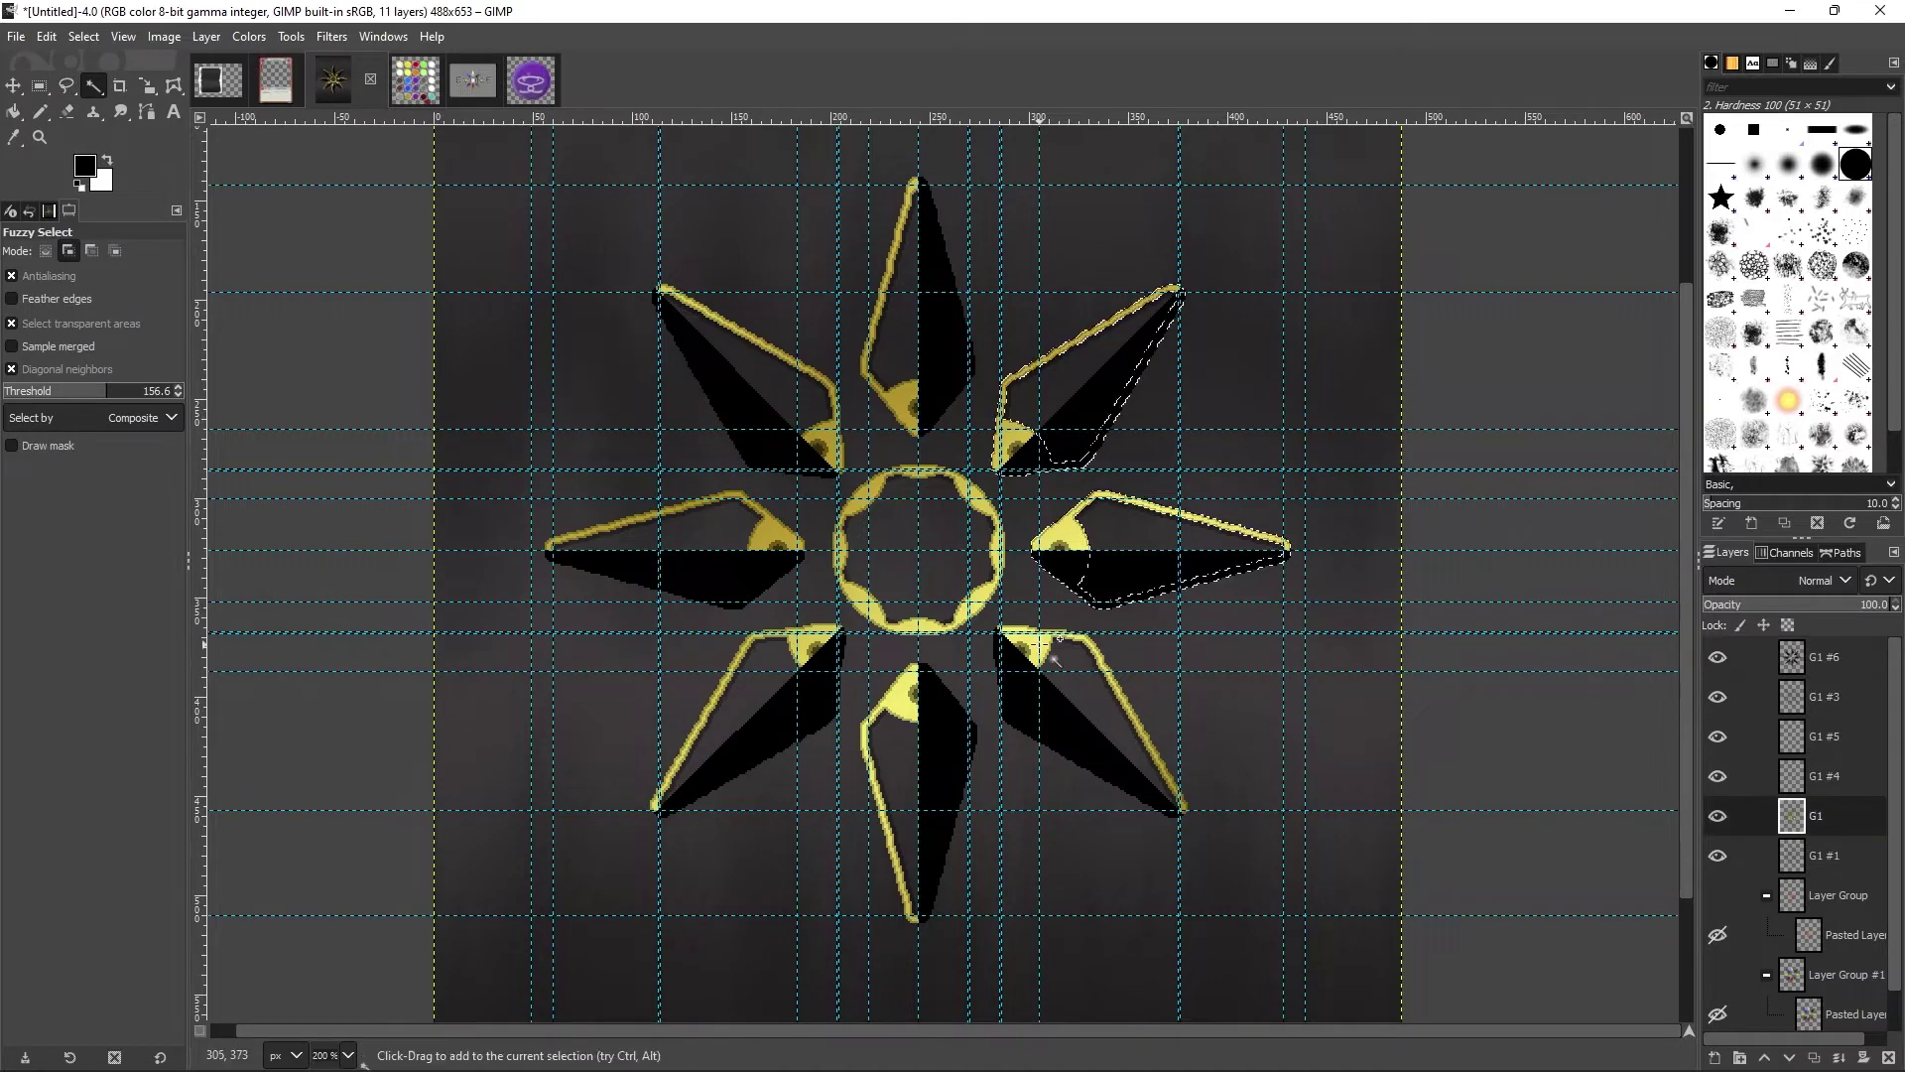
{"action": "left_click", "coordinate": [1834, 655], "text": "alt"}
{"action": "key", "text": "ctrl+c"}
{"action": "key", "text": "shift+ctrl+d"}
{"action": "left_click", "coordinate": [1718, 697]}
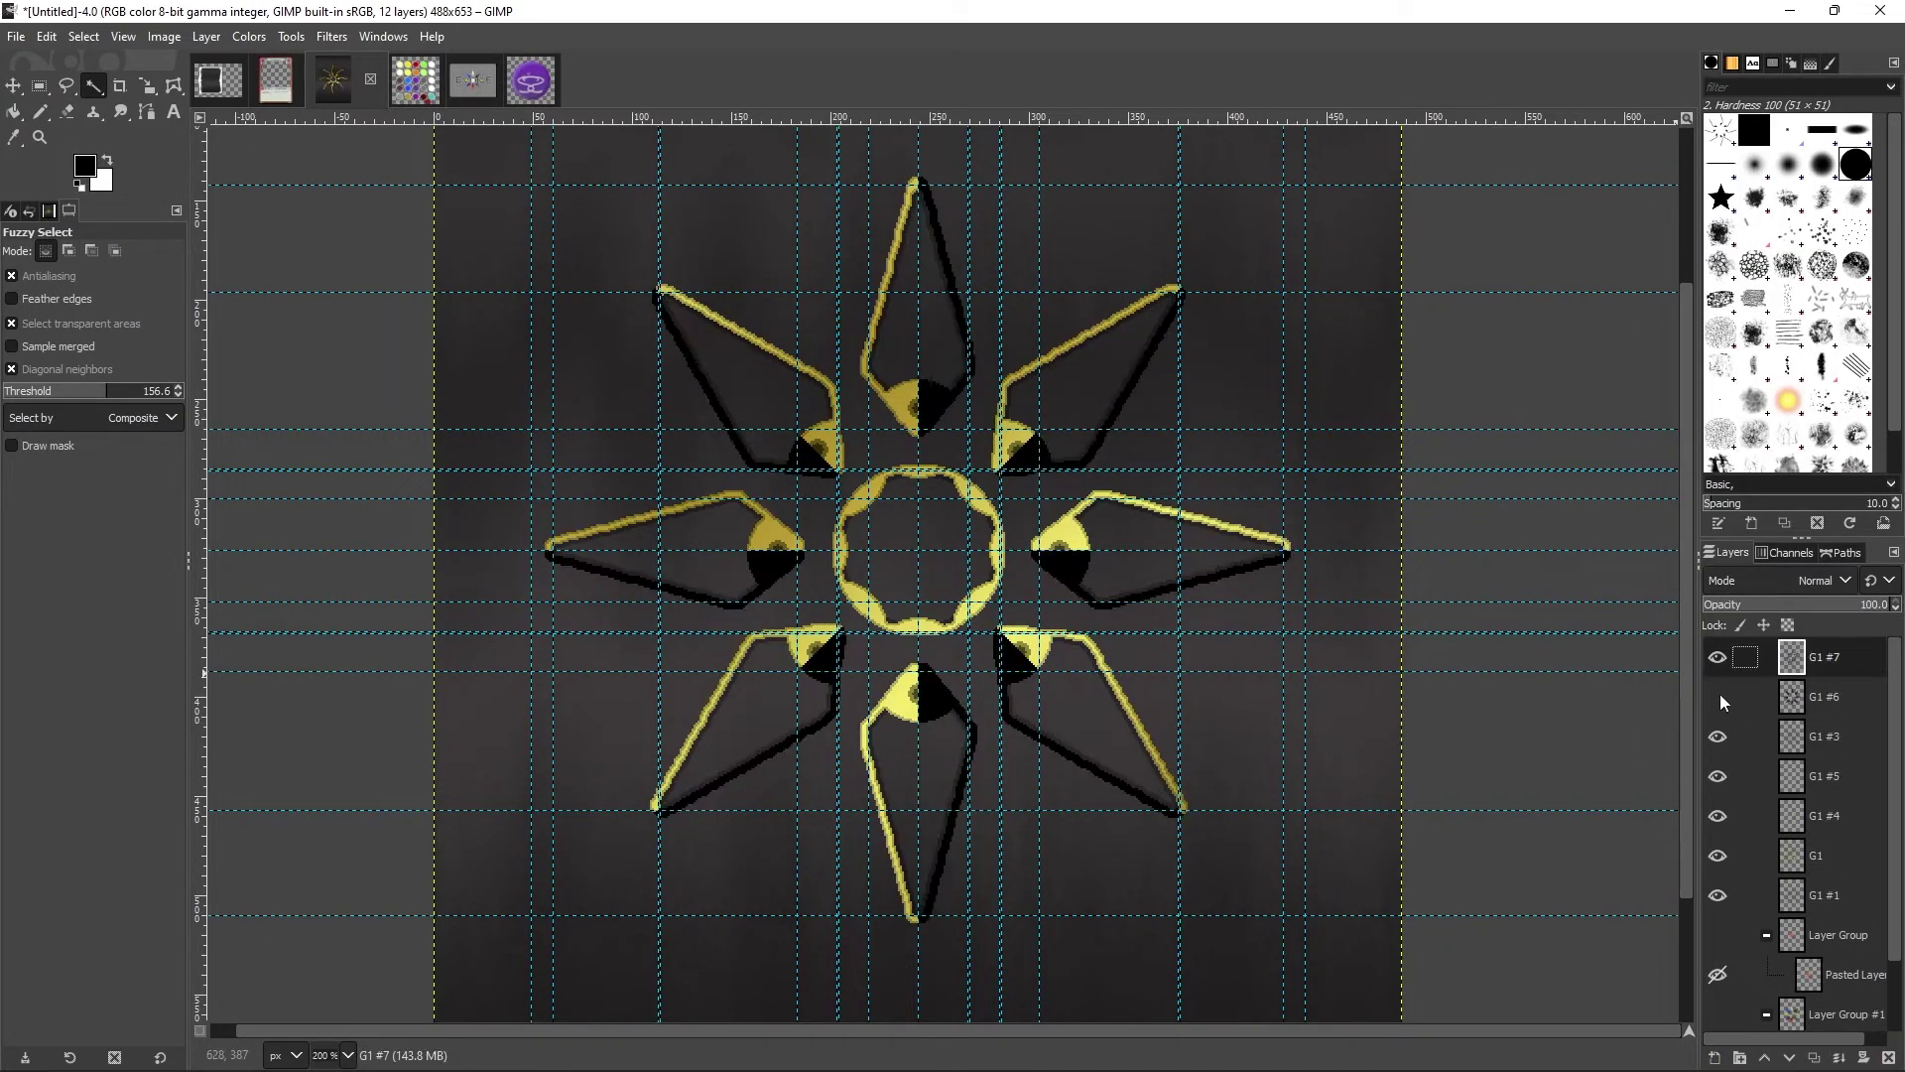
{"action": "left_click", "coordinate": [1718, 657]}
{"action": "left_click", "coordinate": [1718, 657]}
Step: Fill the central disc's lower-right quarter black, trim it to the gold ring, and add another new layer
{"action": "key", "text": "f"}
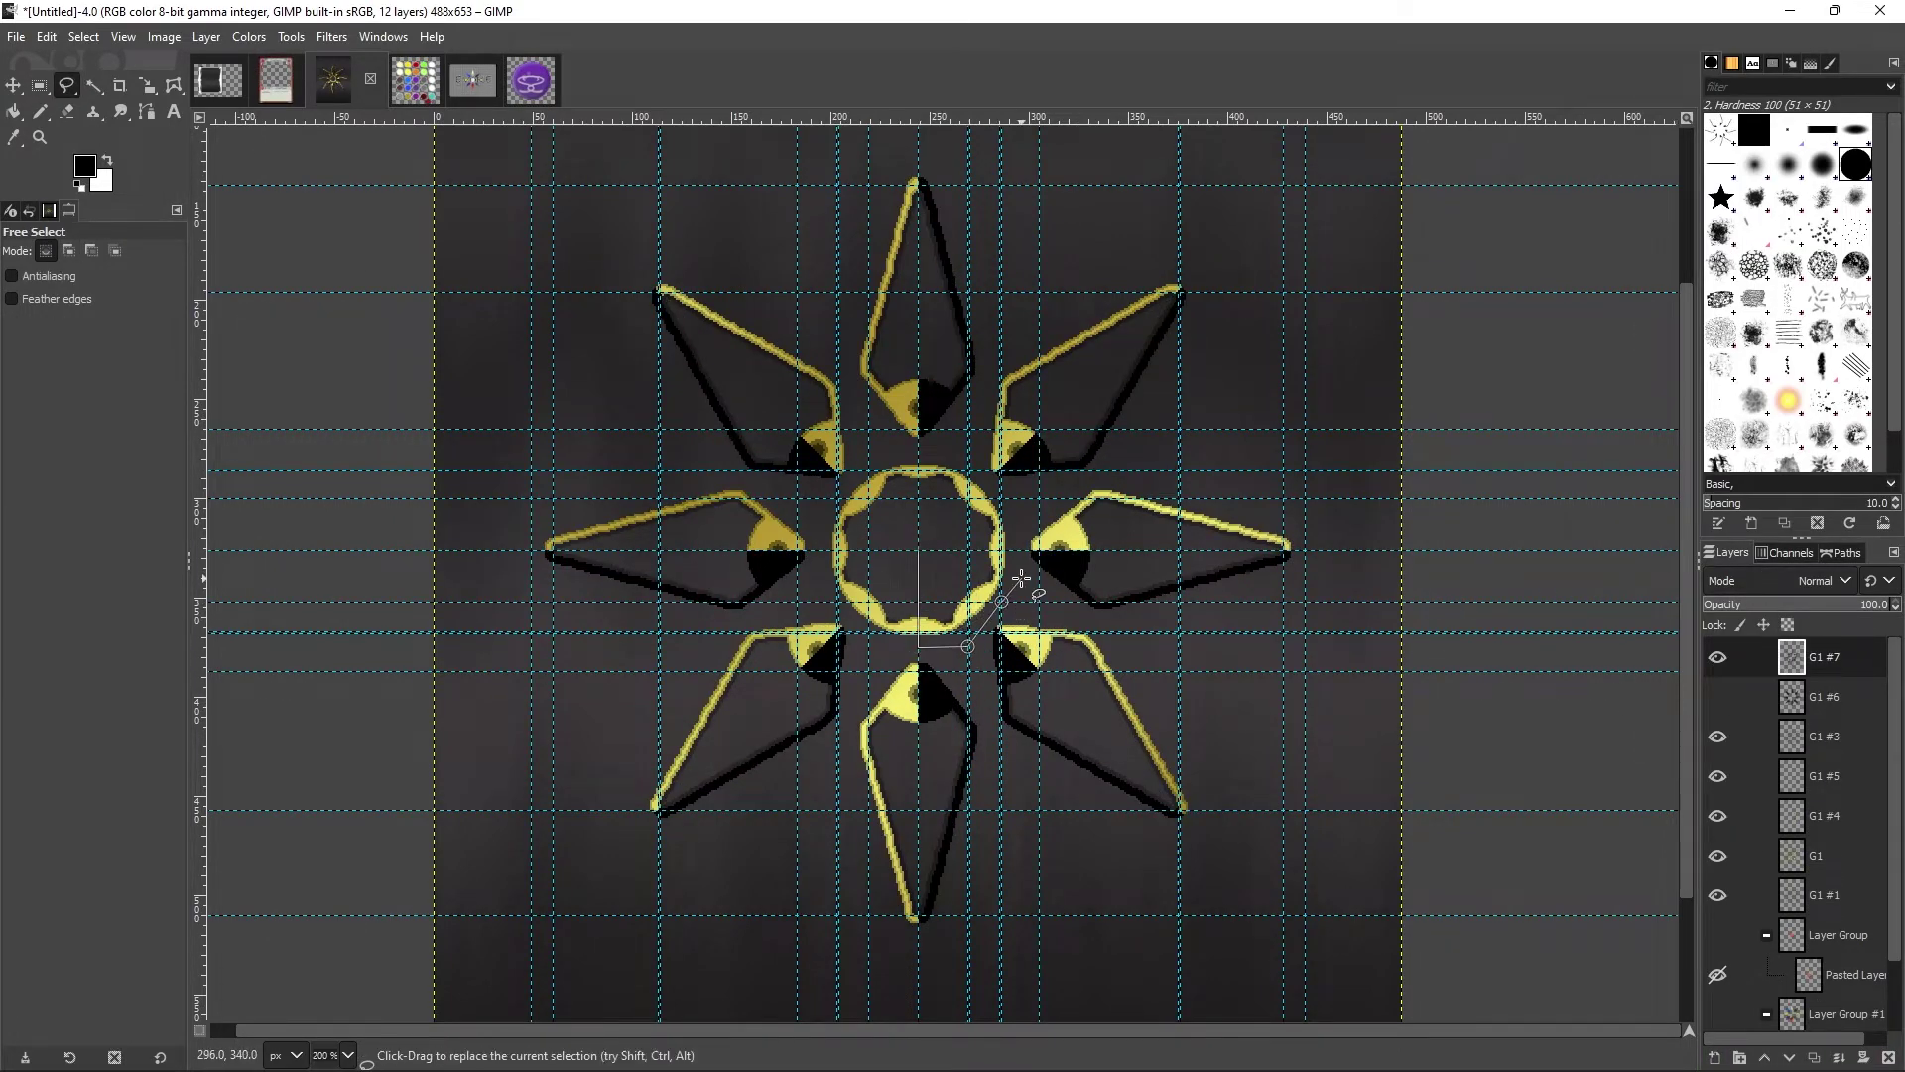
{"action": "key", "text": "Return"}
{"action": "key", "text": "ctrl+comma"}
{"action": "key", "text": "u"}
{"action": "key", "text": "ctrl+x"}
{"action": "key", "text": "shift+ctrl+n"}
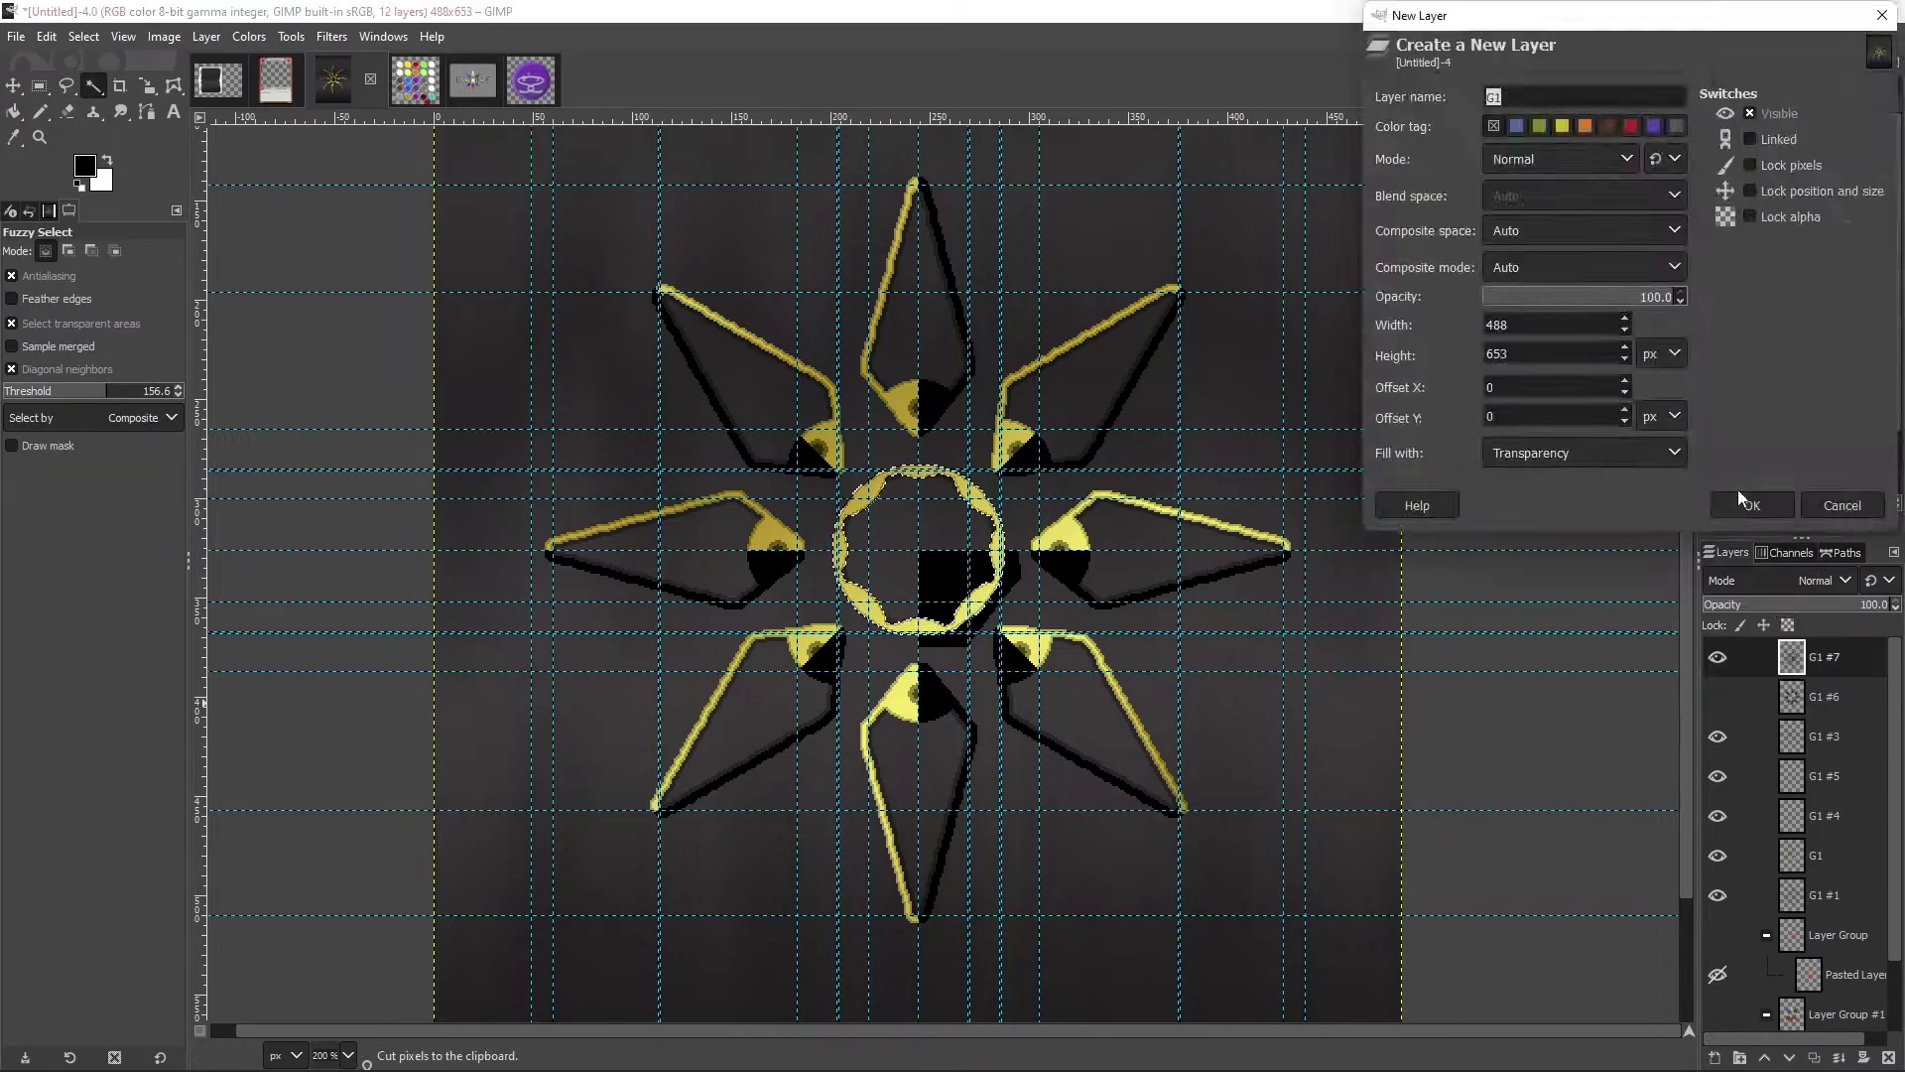
{"action": "left_click", "coordinate": [1741, 503]}
Step: On a new layer below G1 #7, fill the central disc's upper-right and lower-left quarters with black
{"action": "key", "text": "r"}
{"action": "left_click_drag", "start_coordinate": [918, 550], "coordinate": [865, 622]}
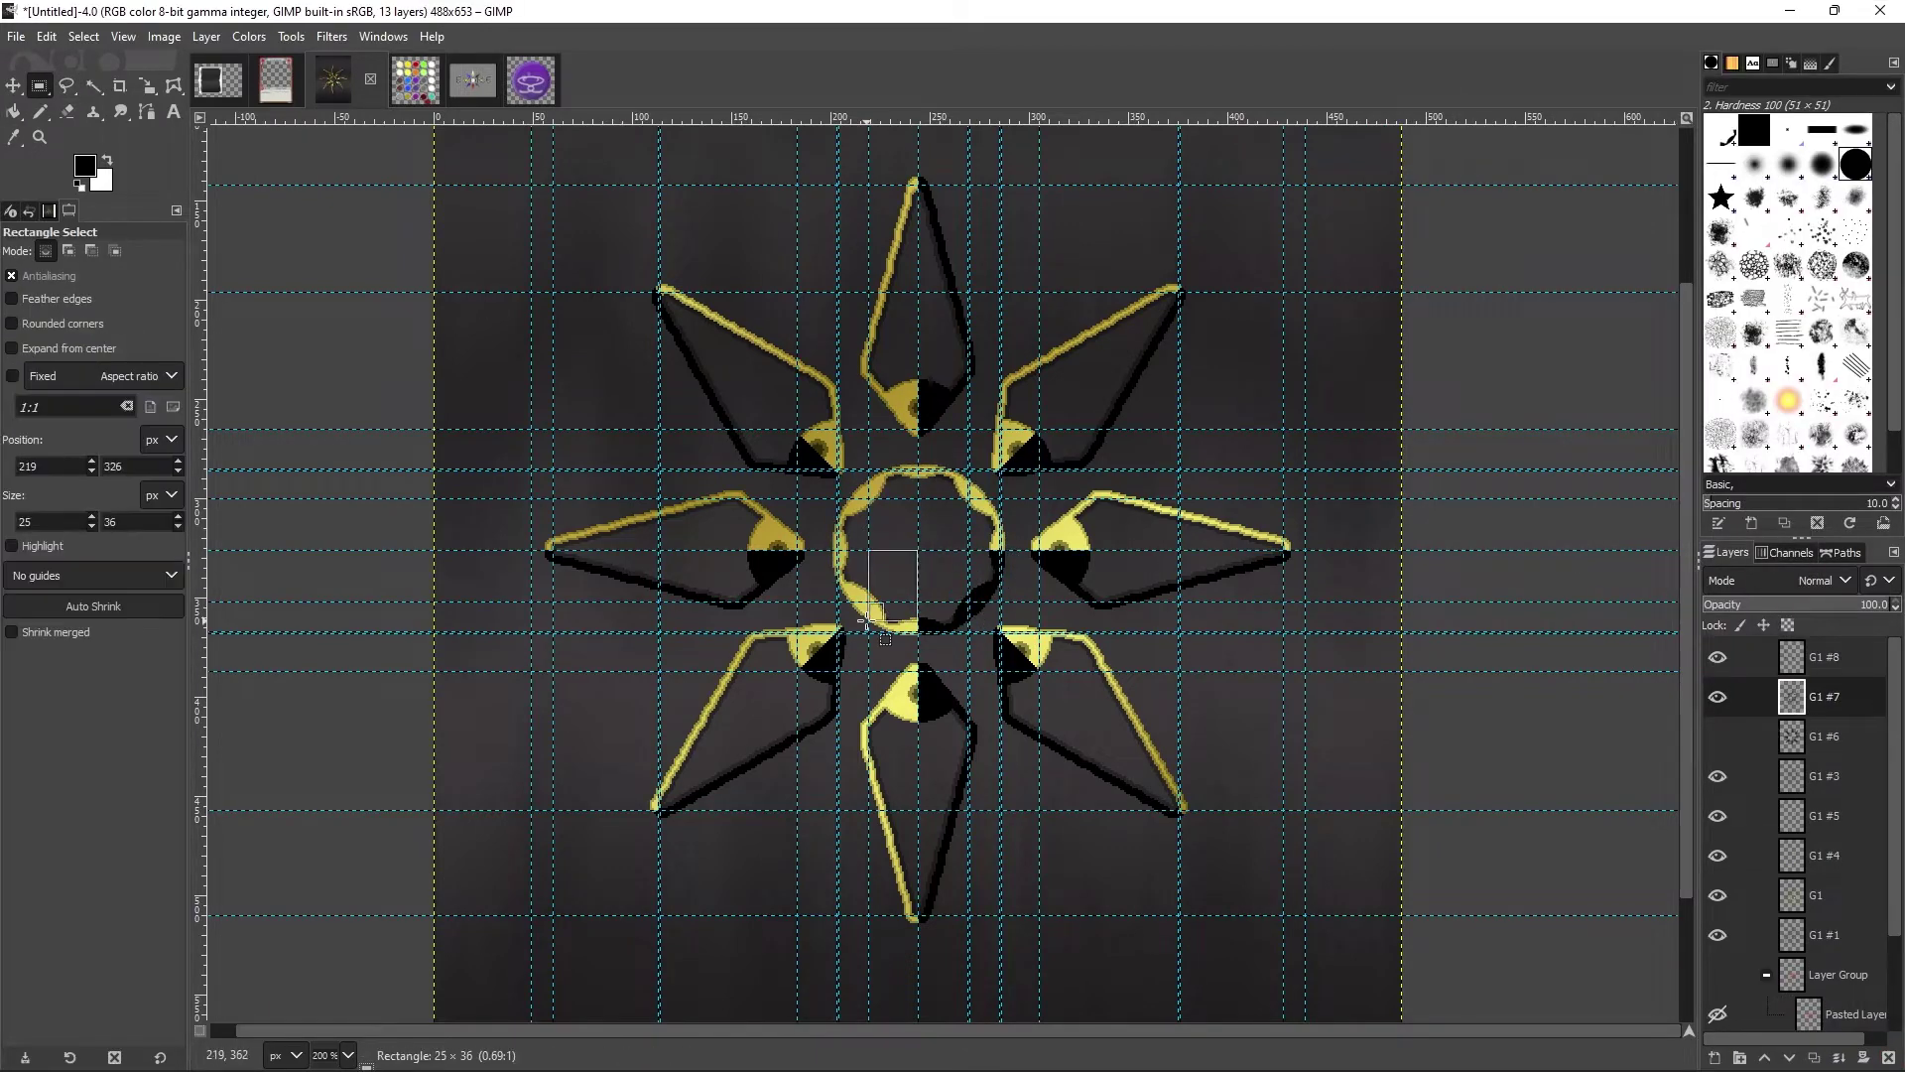
{"action": "key", "text": "f"}
{"action": "right_click", "coordinate": [1826, 736]}
{"action": "left_click", "coordinate": [1687, 164]}
{"action": "left_click", "coordinate": [917, 453]}
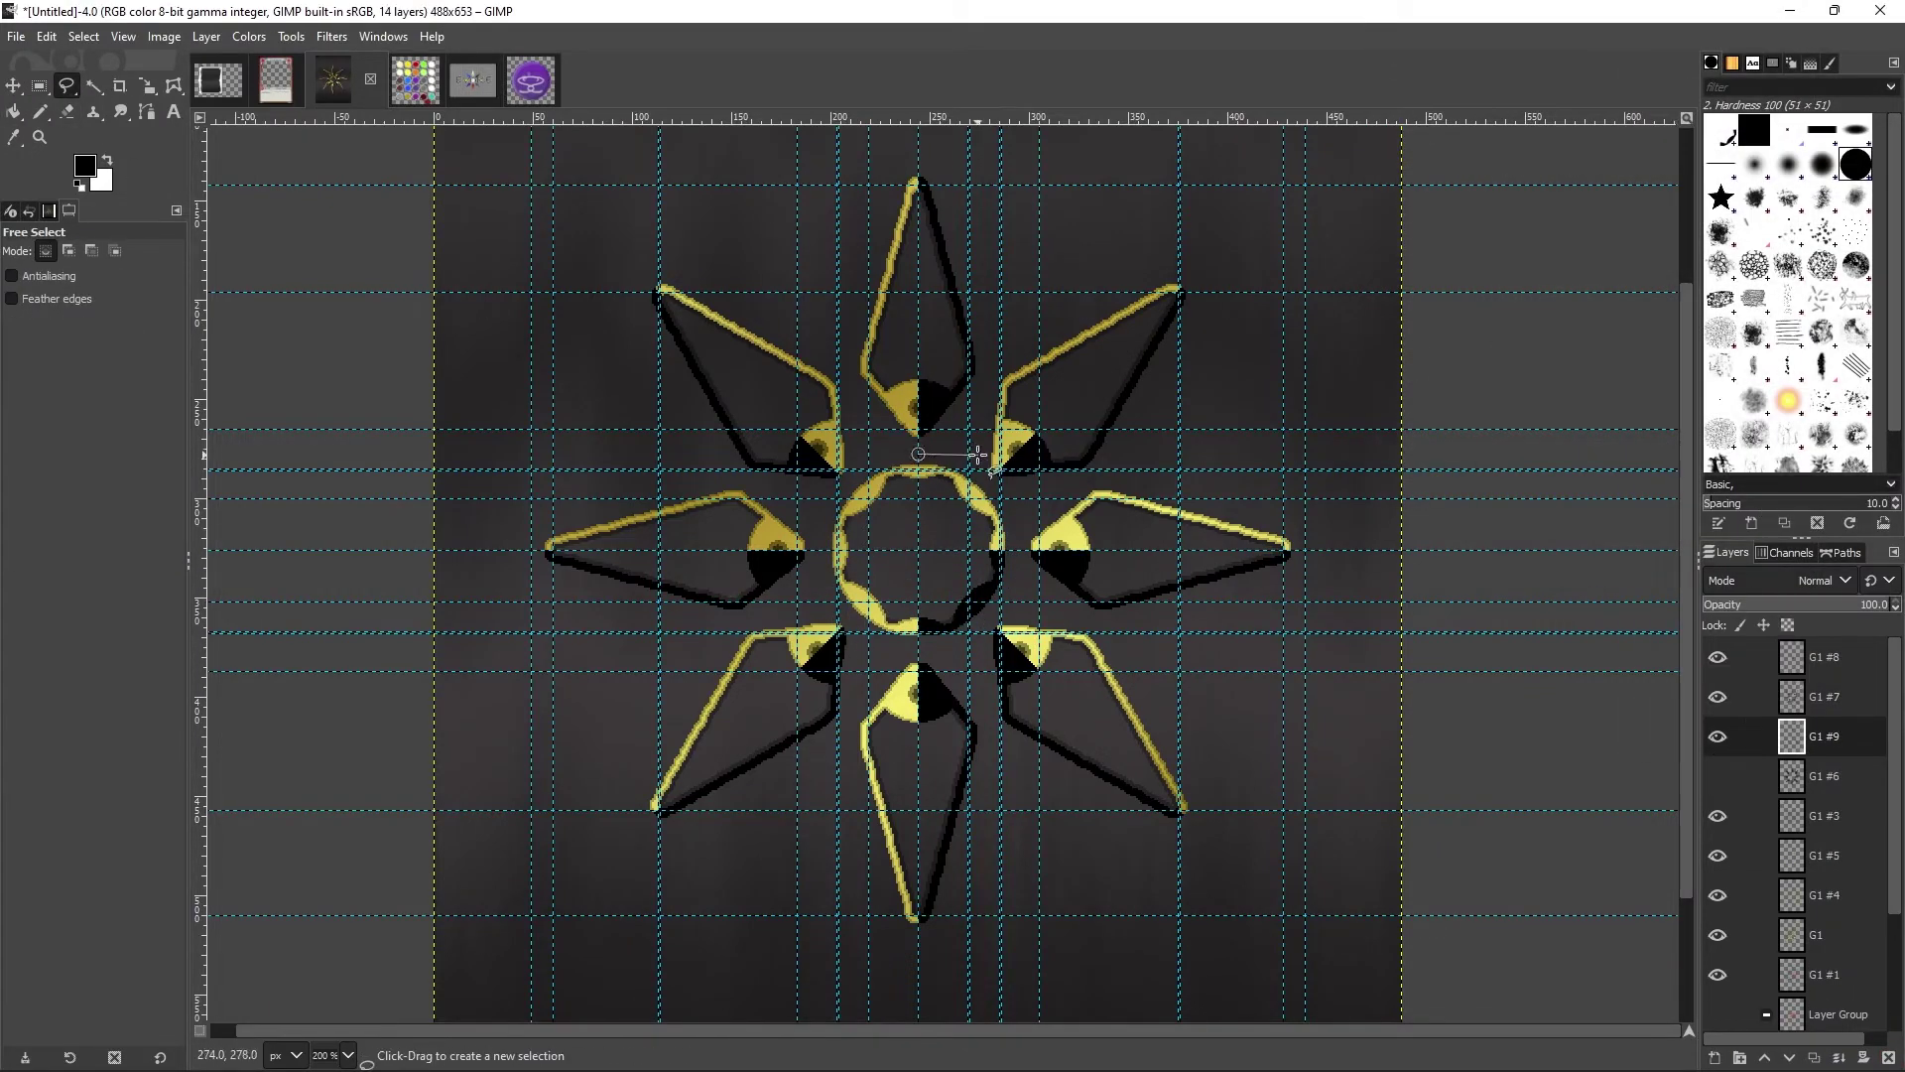
{"action": "double_click", "coordinate": [918, 548]}
{"action": "key", "text": "Return"}
{"action": "key", "text": "ctrl+comma"}
{"action": "key", "text": "ctrl+shift+a"}
Step: Select the central gold ring on layer G1, remove the extra layer G1 #9, and lower layer G1 #8's opacity
{"action": "key", "text": "u"}
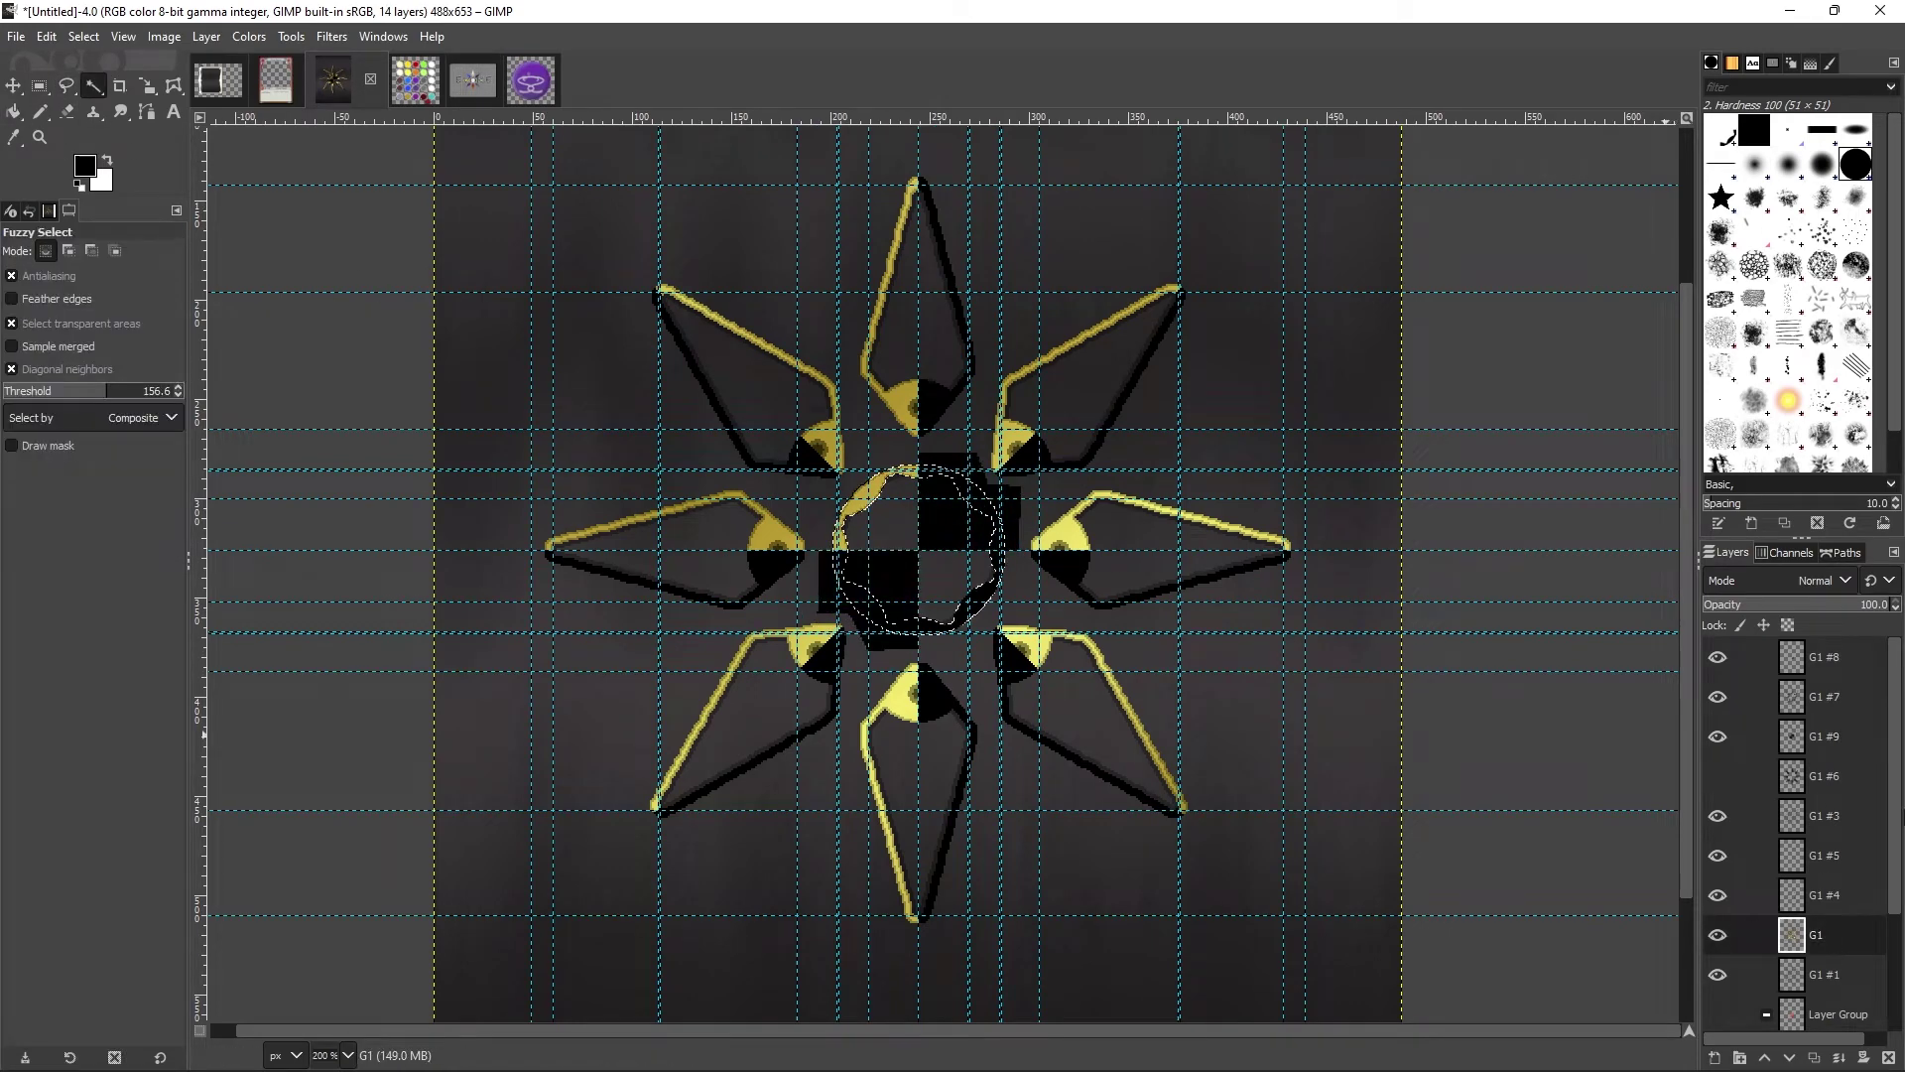
{"action": "right_click", "coordinate": [1826, 737]}
{"action": "left_click", "coordinate": [1746, 292]}
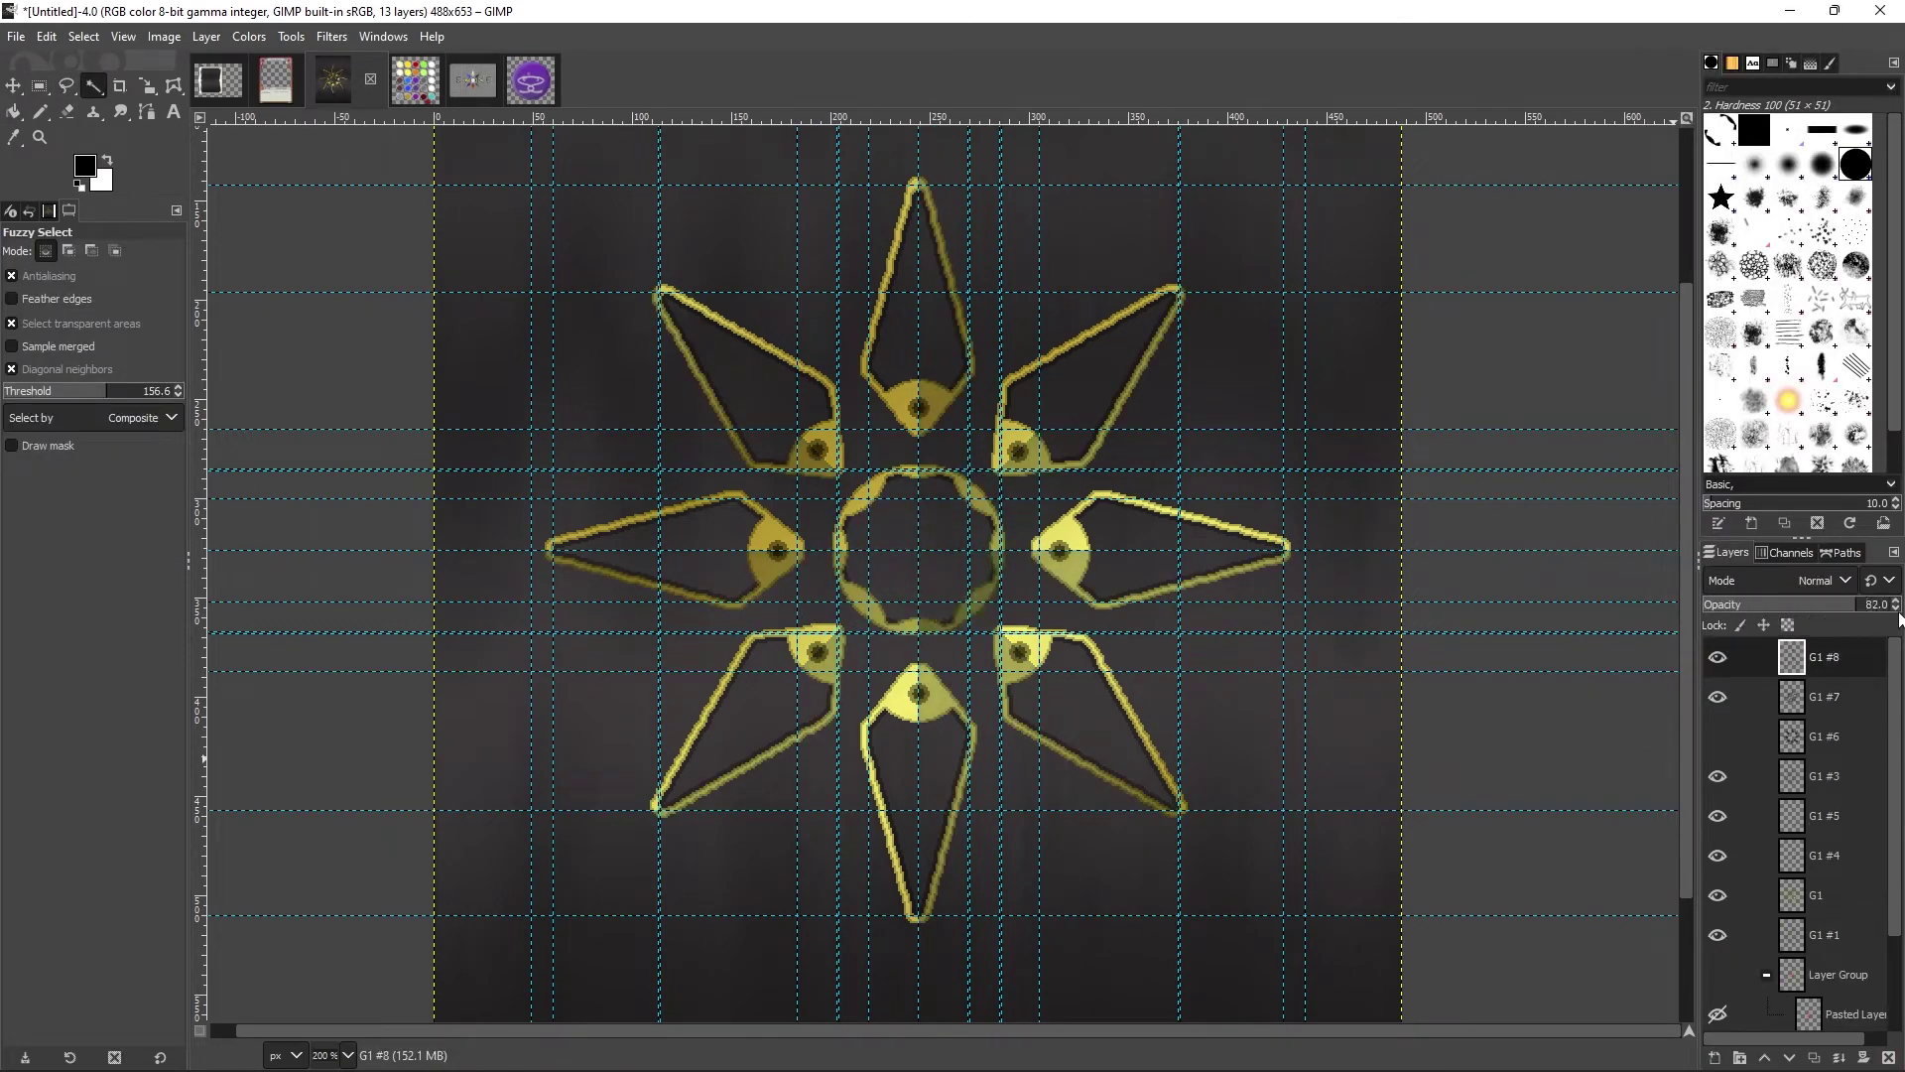
Step: On two new layers, fill the central ring's gold segments with white, shrinking the selection for the second fill
{"action": "key", "text": "shift+ctrl+n"}
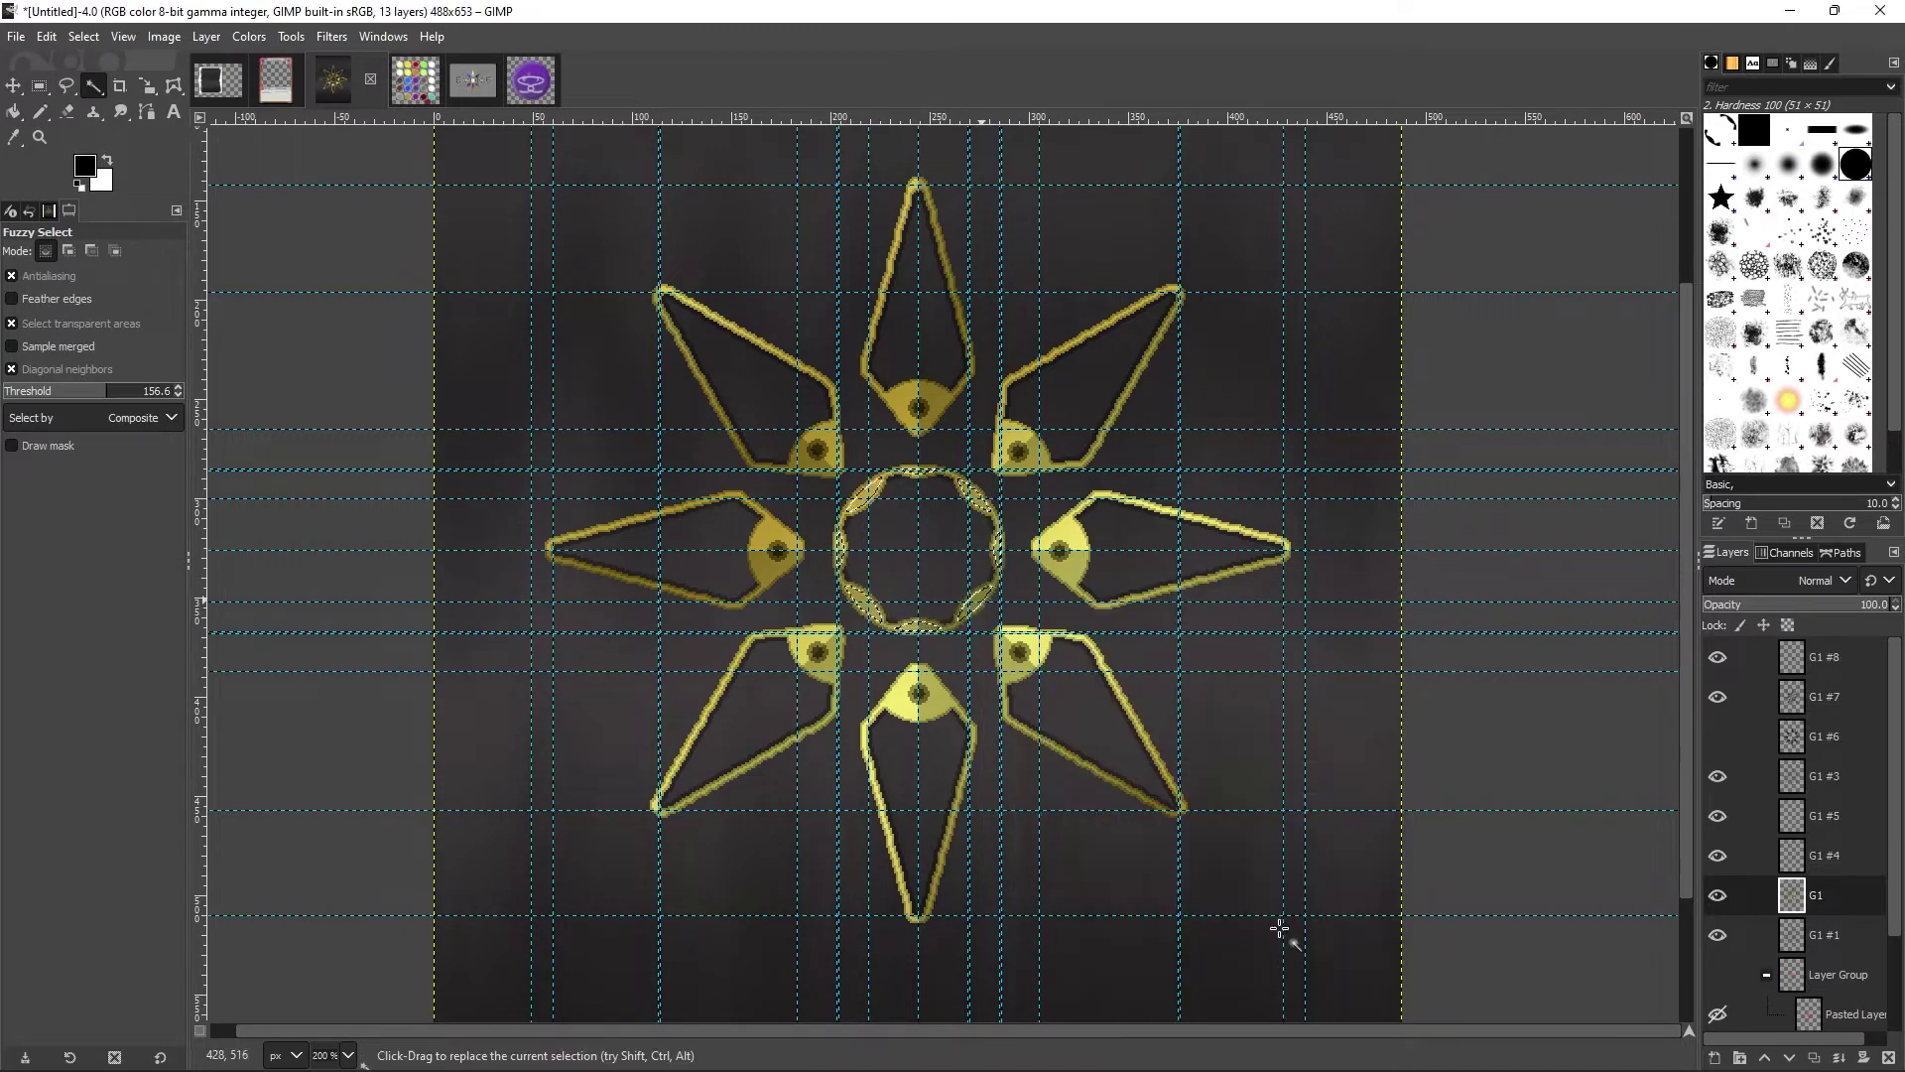
{"action": "key", "text": "shift+b"}
{"action": "key", "text": "x"}
{"action": "left_click", "coordinate": [868, 496]}
{"action": "key", "text": "shift+ctrl+n"}
{"action": "left_click", "coordinate": [1216, 919]}
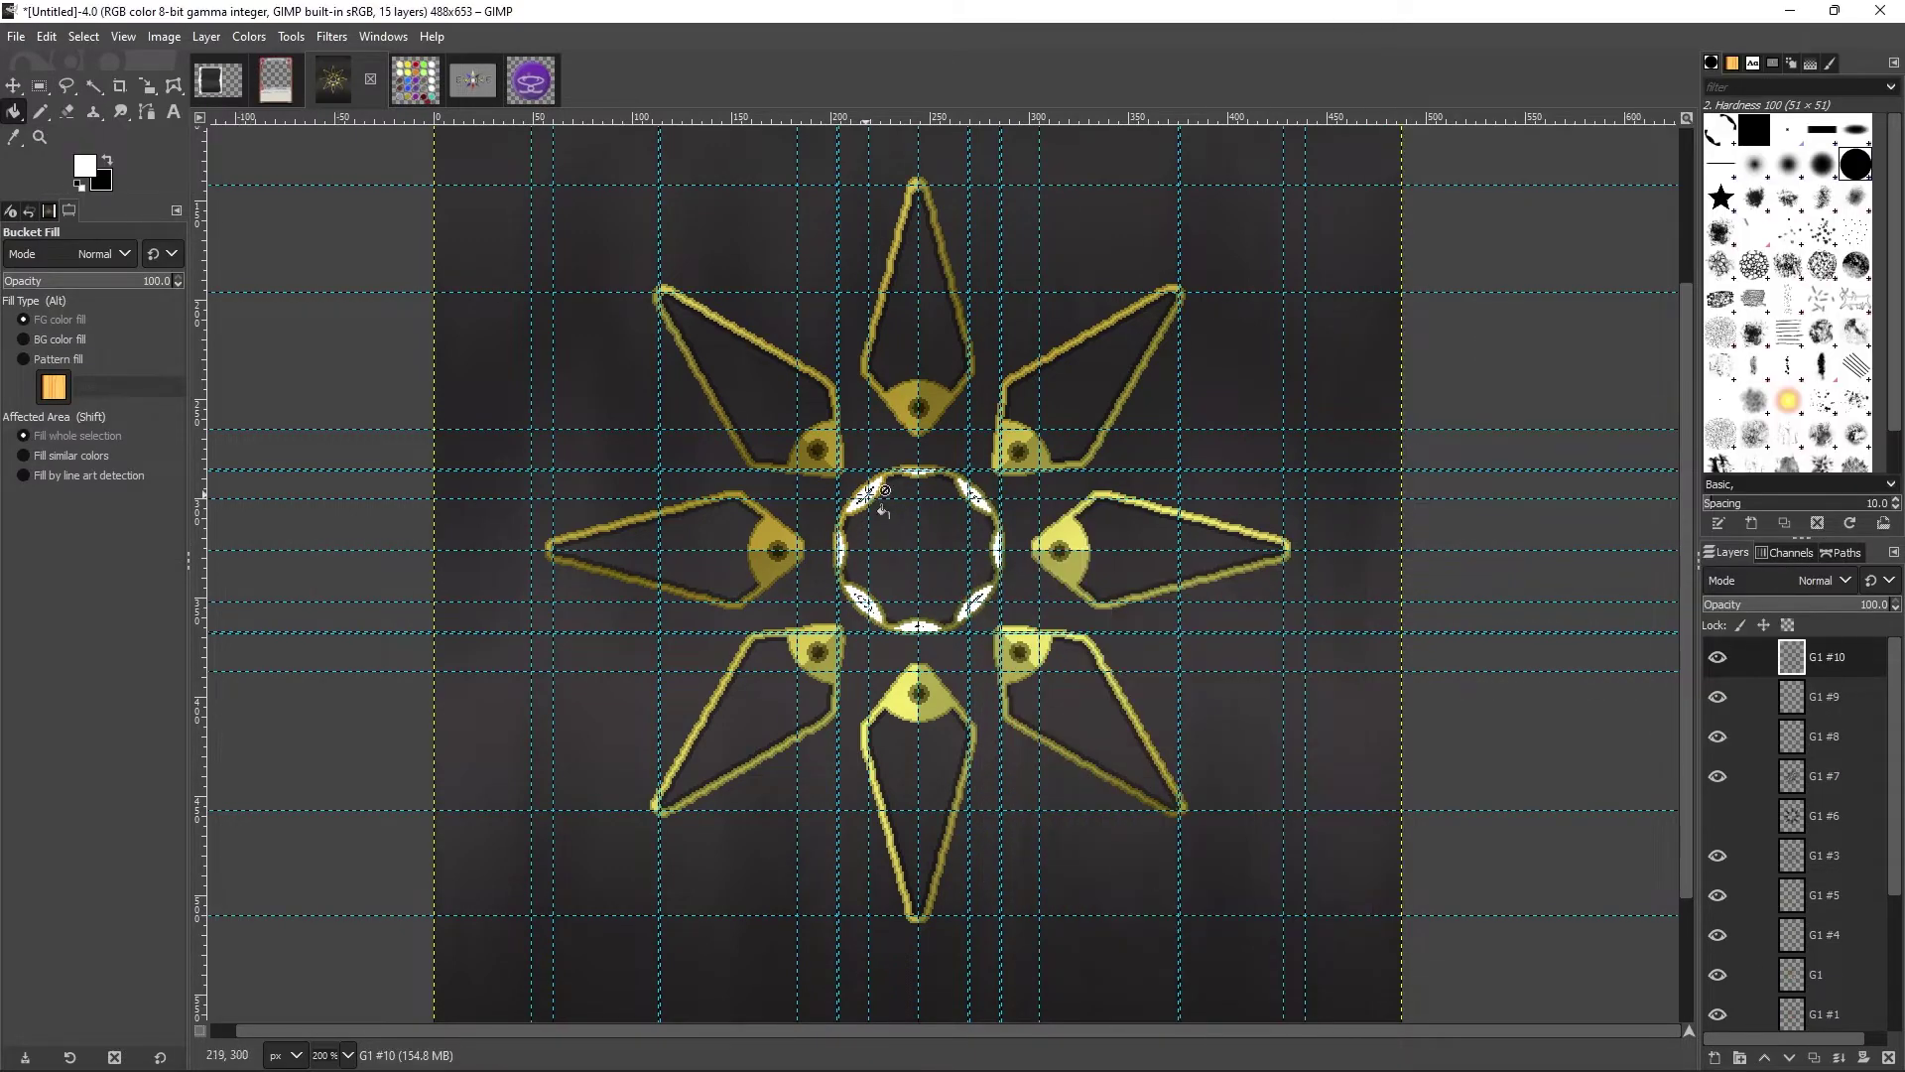
Step: Select the crystals' inner-tip accents from layer G1, inset the selection, and fill them white on layer G1 #9
{"action": "key", "text": "u"}
{"action": "left_click", "coordinate": [1816, 975]}
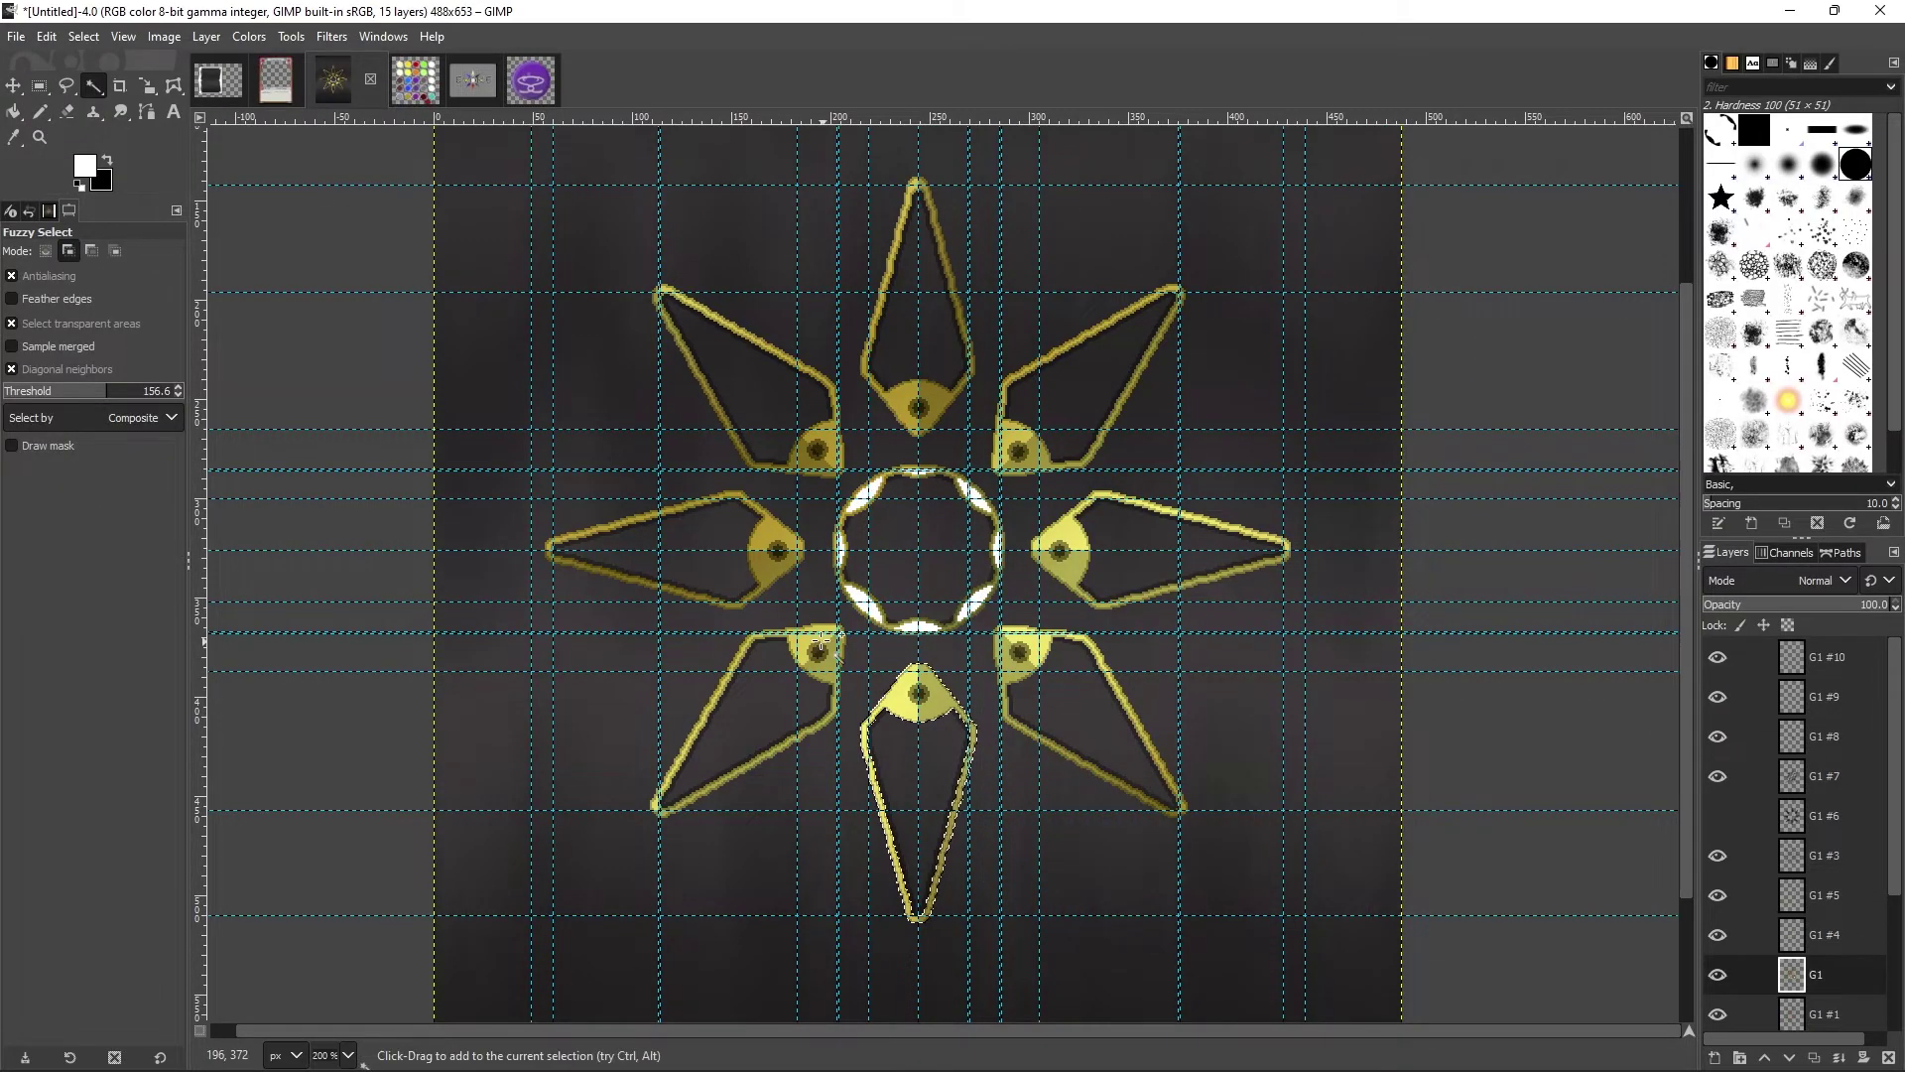
{"action": "right_click", "coordinate": [1044, 657]}
{"action": "key", "text": "Escape"}
{"action": "key", "text": "shift+b"}
{"action": "left_click", "coordinate": [1020, 652]}
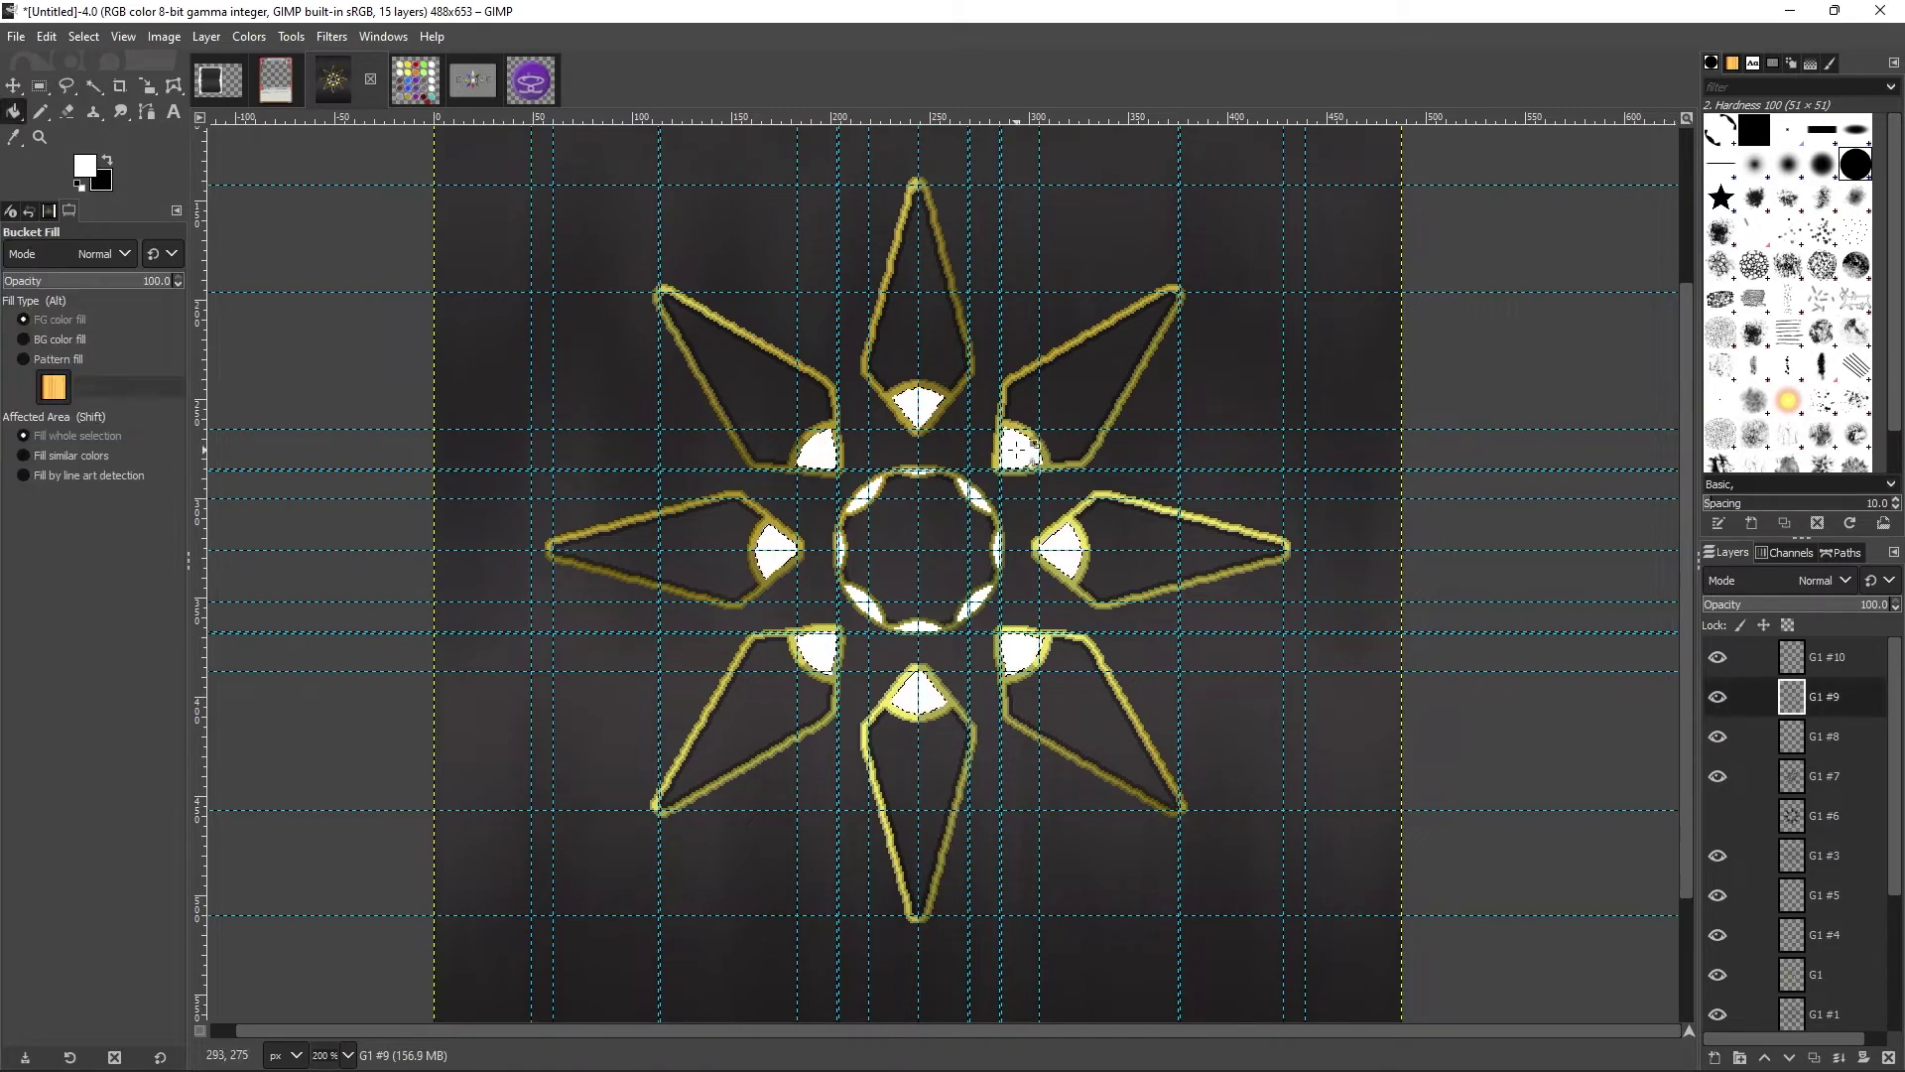
Step: Add progressively smaller white fills inside the crystals' inner-tip accents on layer G1 #10 and two new layers above it
{"action": "left_click", "coordinate": [1835, 667]}
{"action": "key", "text": "shift+ctrl+a"}
{"action": "right_click", "coordinate": [1844, 657]}
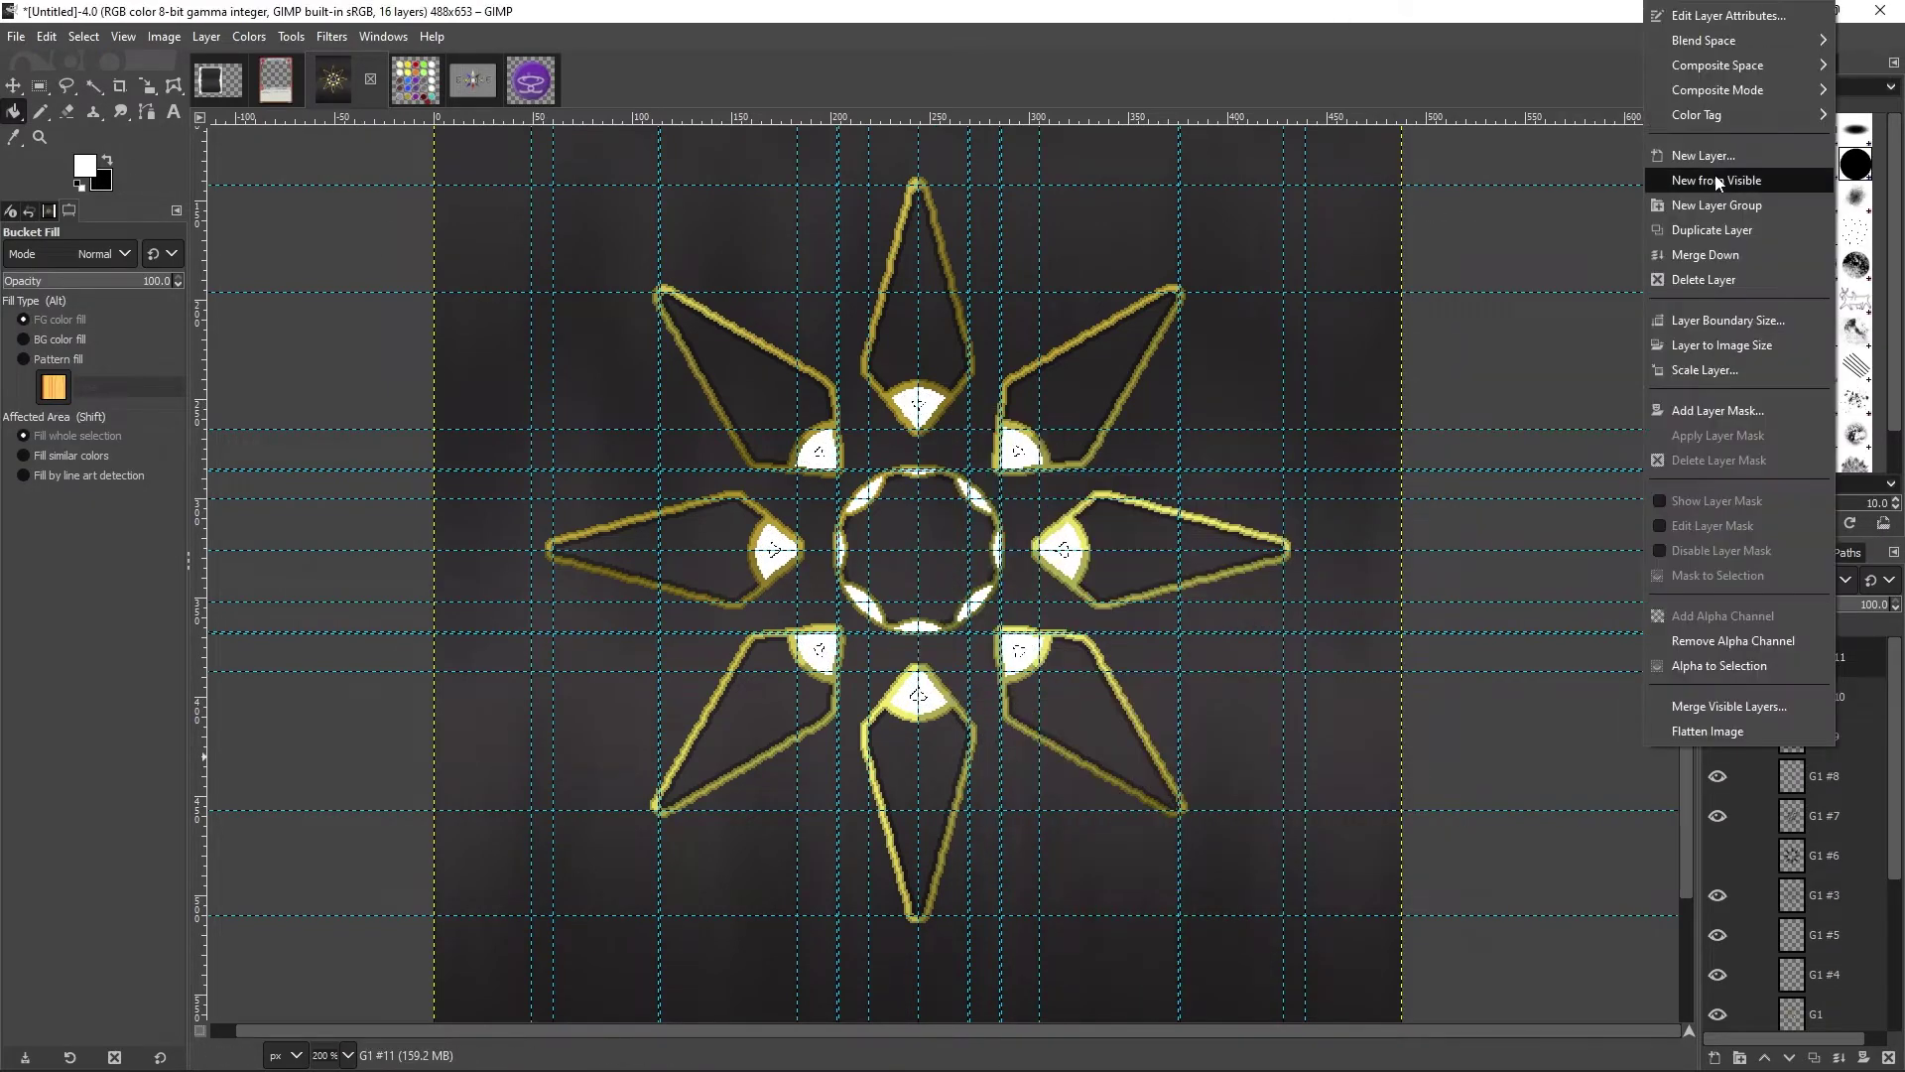
{"action": "key", "text": "Escape"}
{"action": "key", "text": "r"}
{"action": "key", "text": "shift+ctrl+n"}
Step: Lower the opacity of the white highlight layers G1 #10 and G1 #11, and set layer G1 #12 to 10
{"action": "left_click", "coordinate": [1896, 611]}
{"action": "key", "text": "Page_Up"}
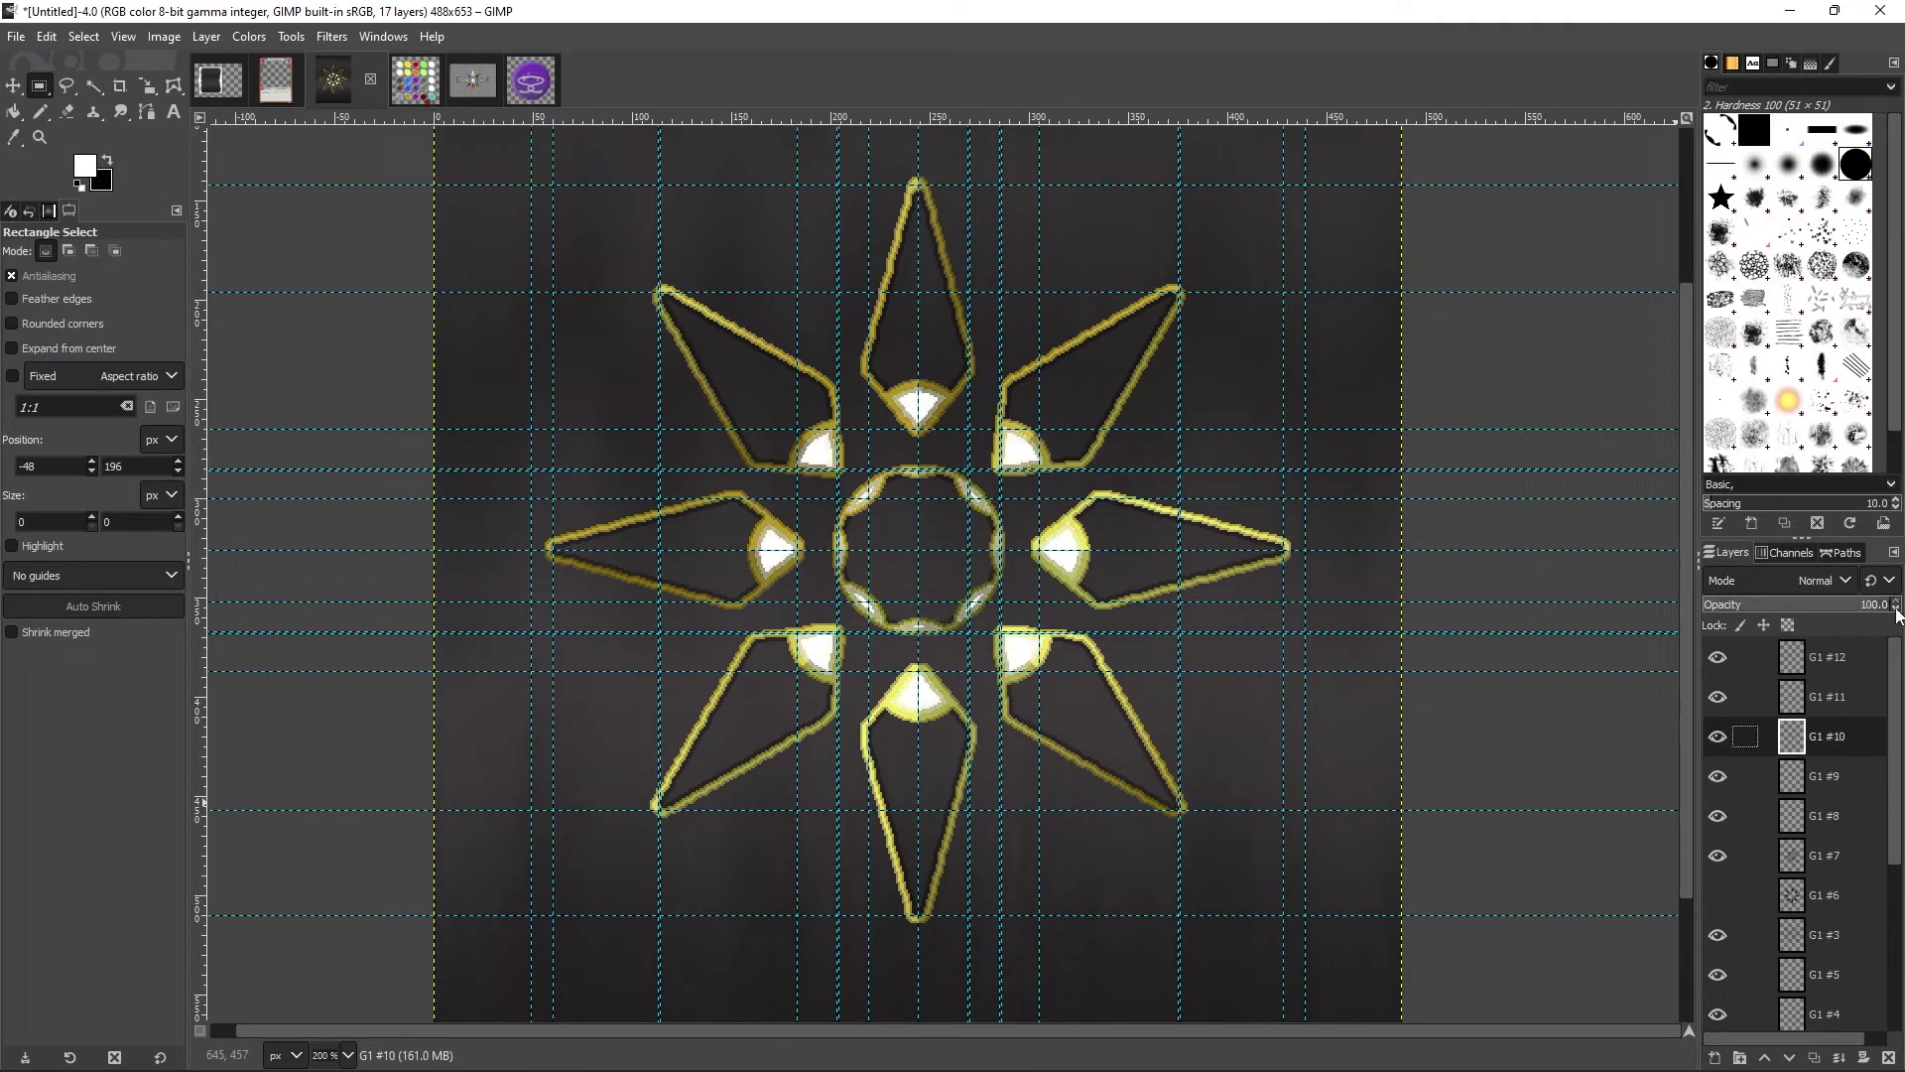
{"action": "key", "text": "Page_Up"}
{"action": "key", "text": "Page_Up"}
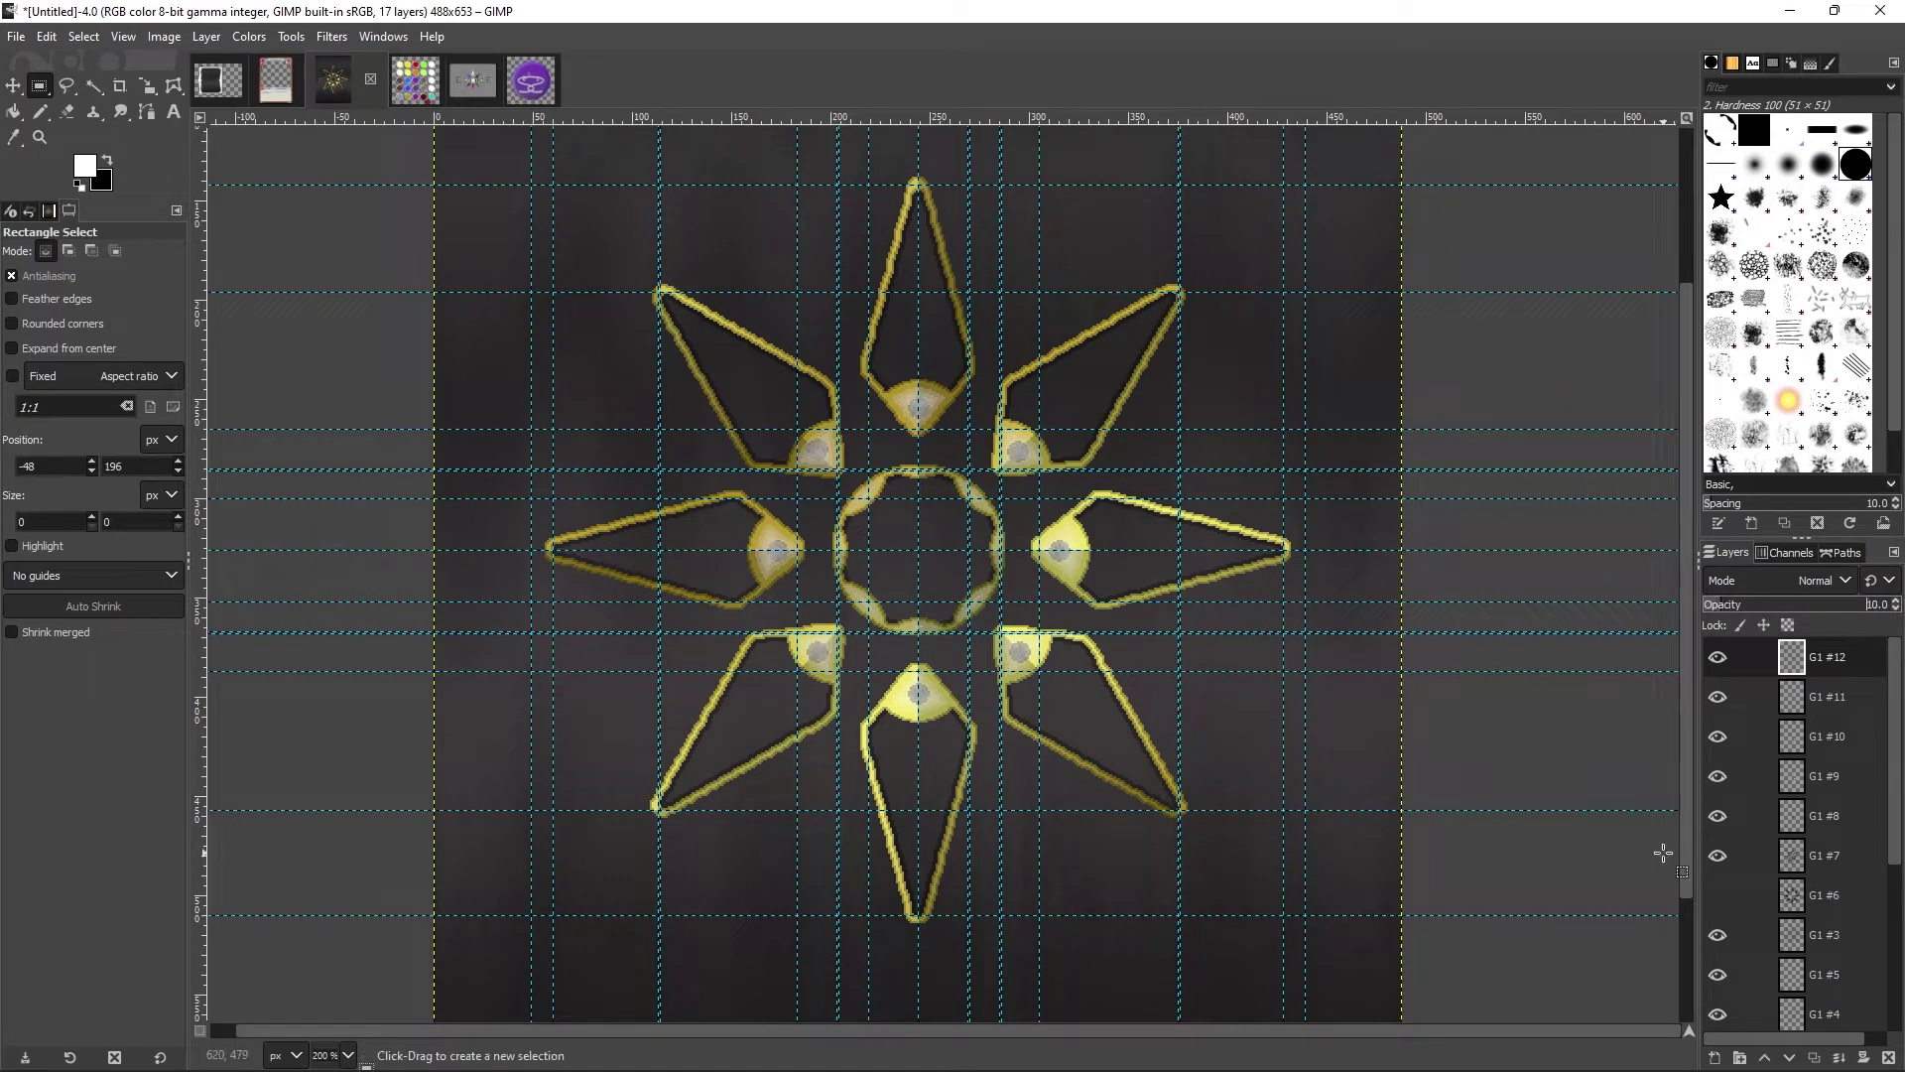
Step: Hide the dot layers G1 #4 and G1 #5, lower layer G1 #9's opacity, and show the pasted crystal and disc layers
{"action": "left_click_drag", "start_coordinate": [1718, 1014], "coordinate": [1718, 974]}
{"action": "left_click", "coordinate": [1896, 611]}
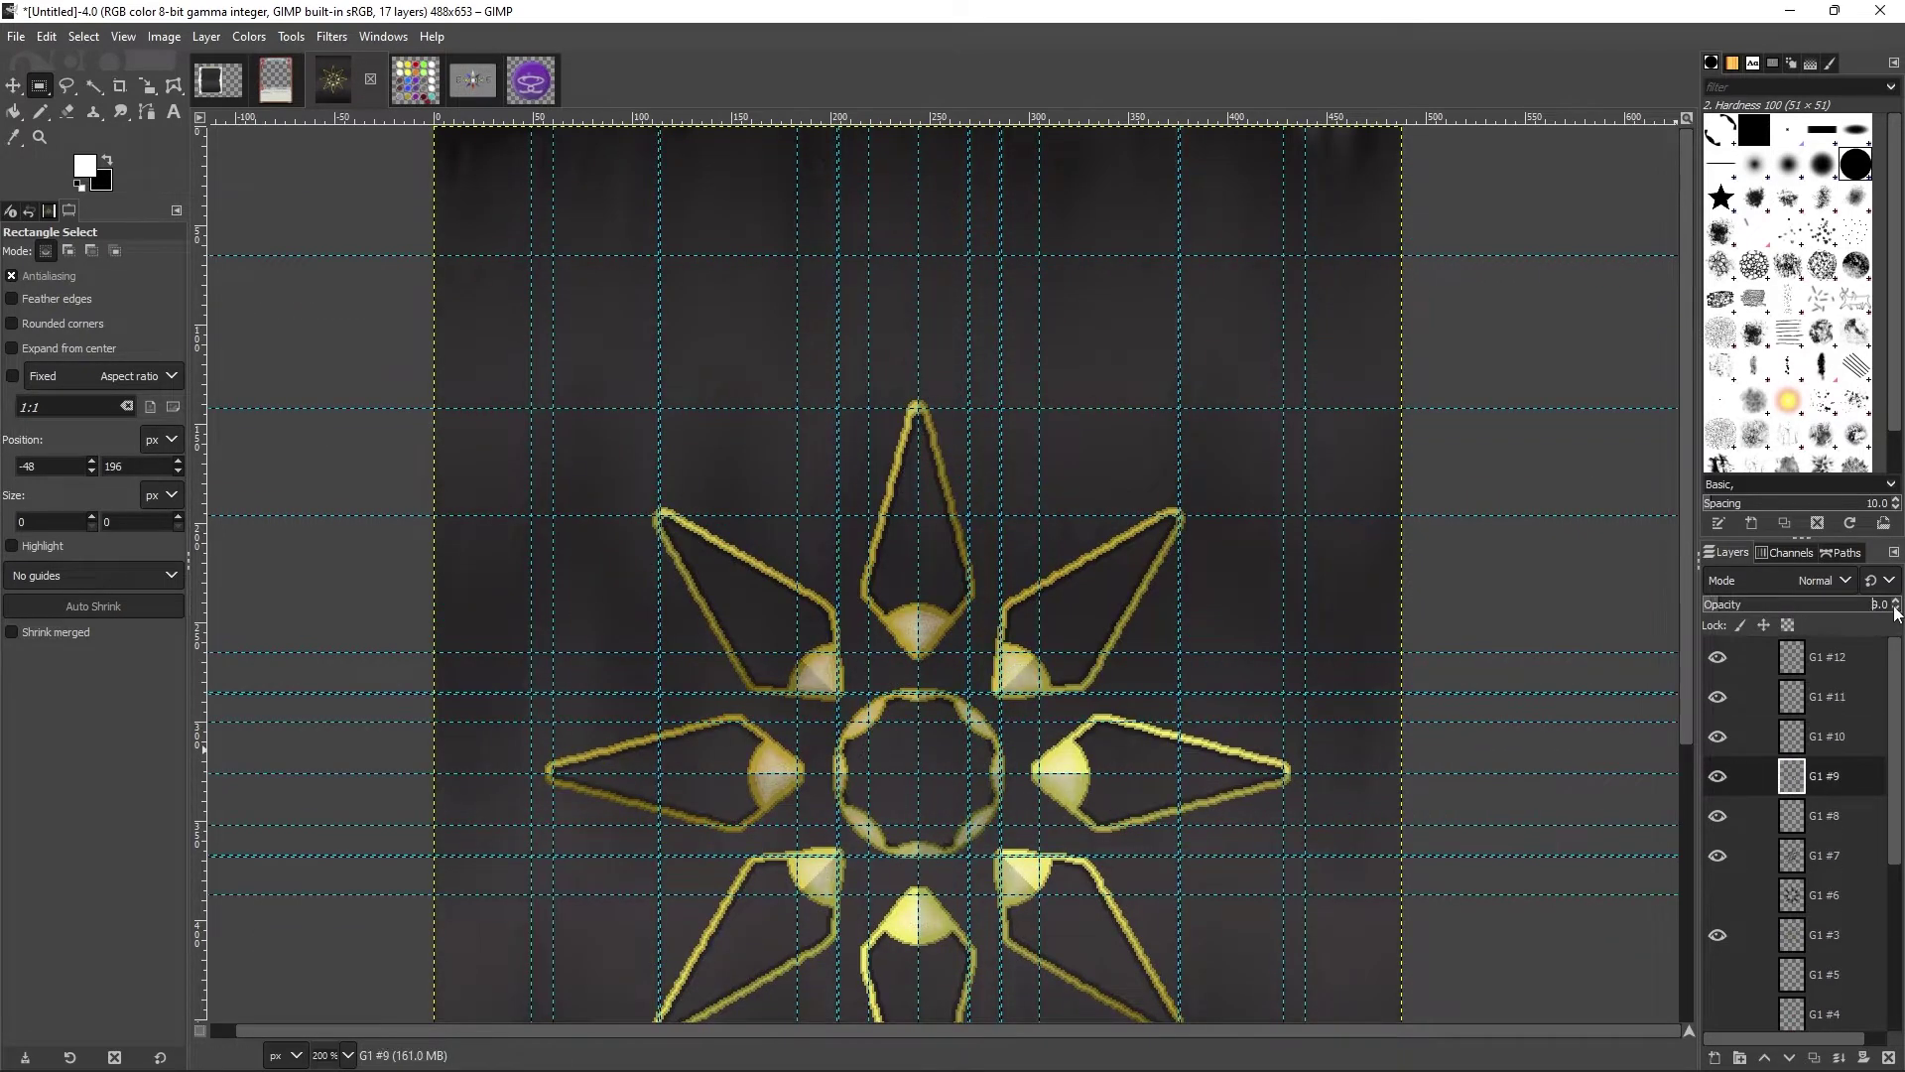
{"action": "key", "text": "Page_Down"}
{"action": "scroll", "coordinate": [1746, 794], "scroll_direction": "down", "scroll_amount": 3}
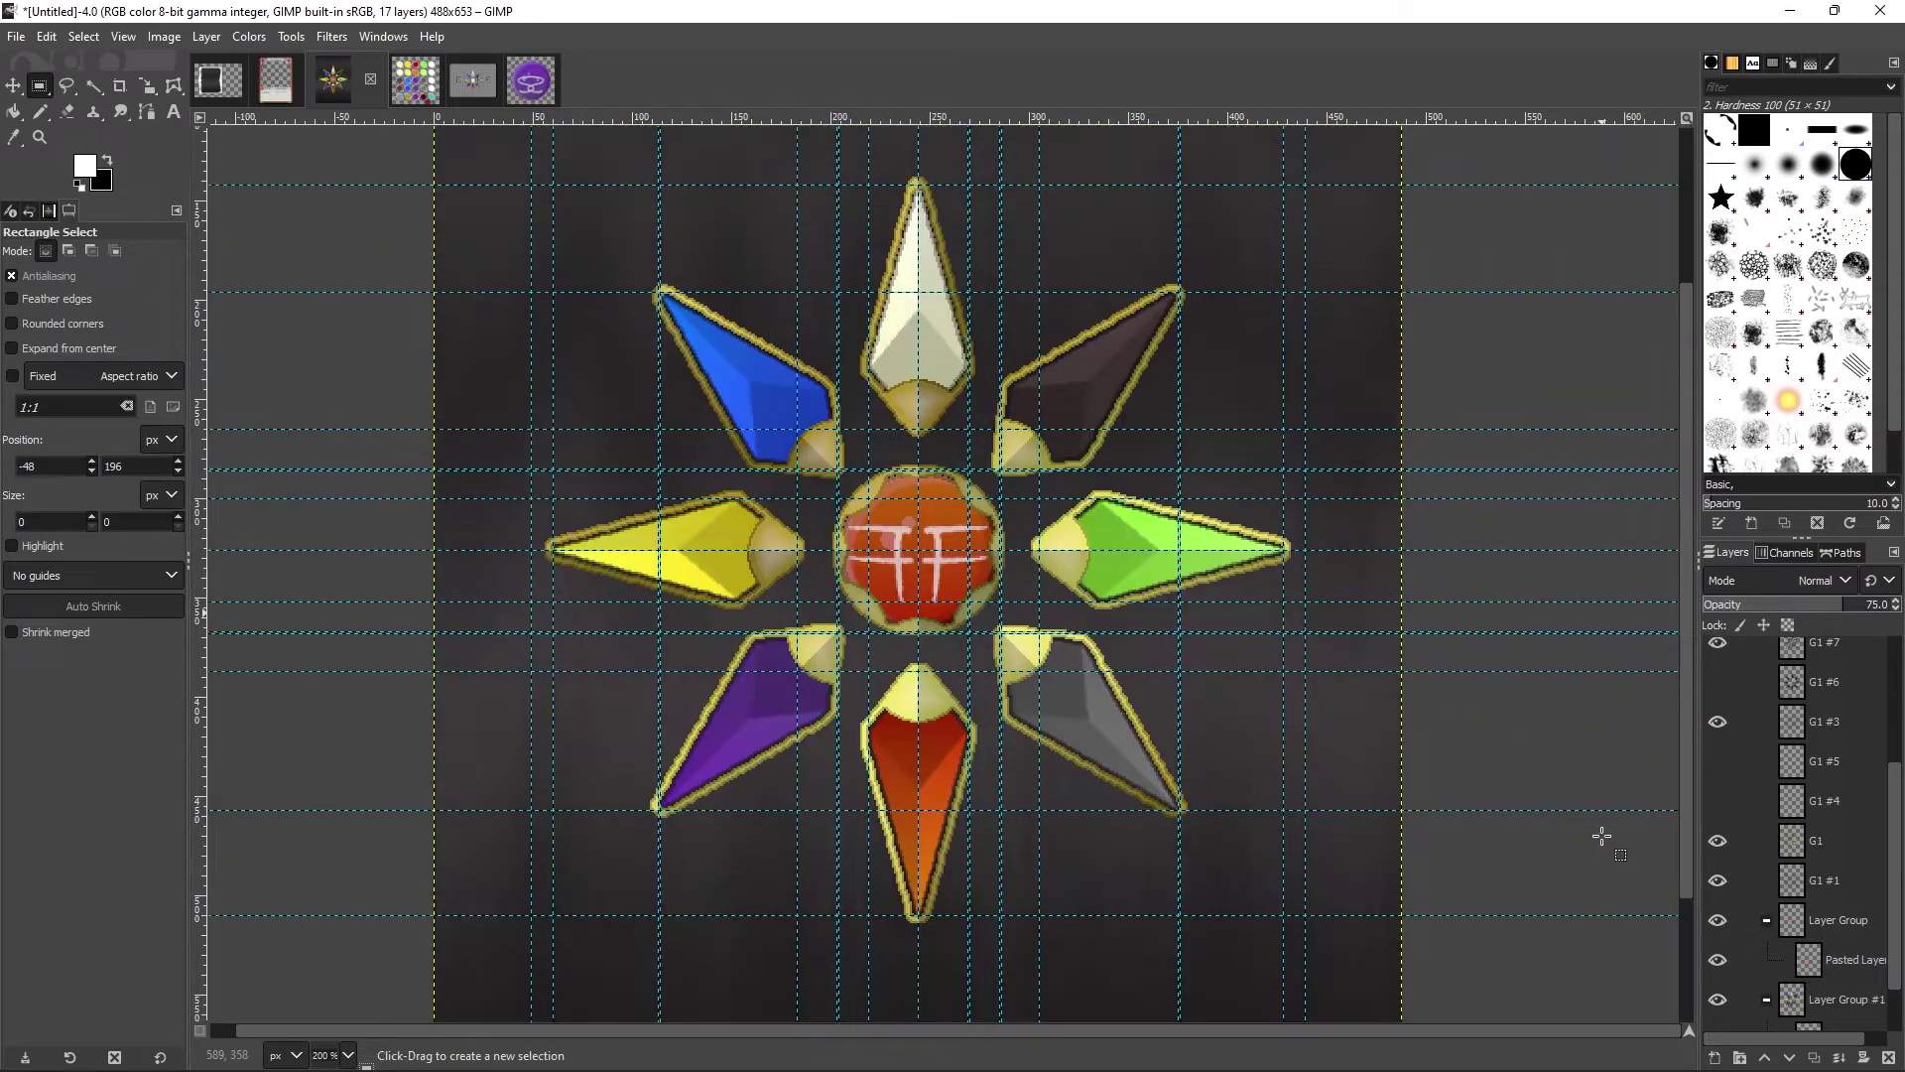
Step: Revert the pasted crystal and disc layers to hidden
{"action": "key", "text": "ctrl+z"}
{"action": "key", "text": "ctrl+z"}
{"action": "key", "text": "ctrl+z"}
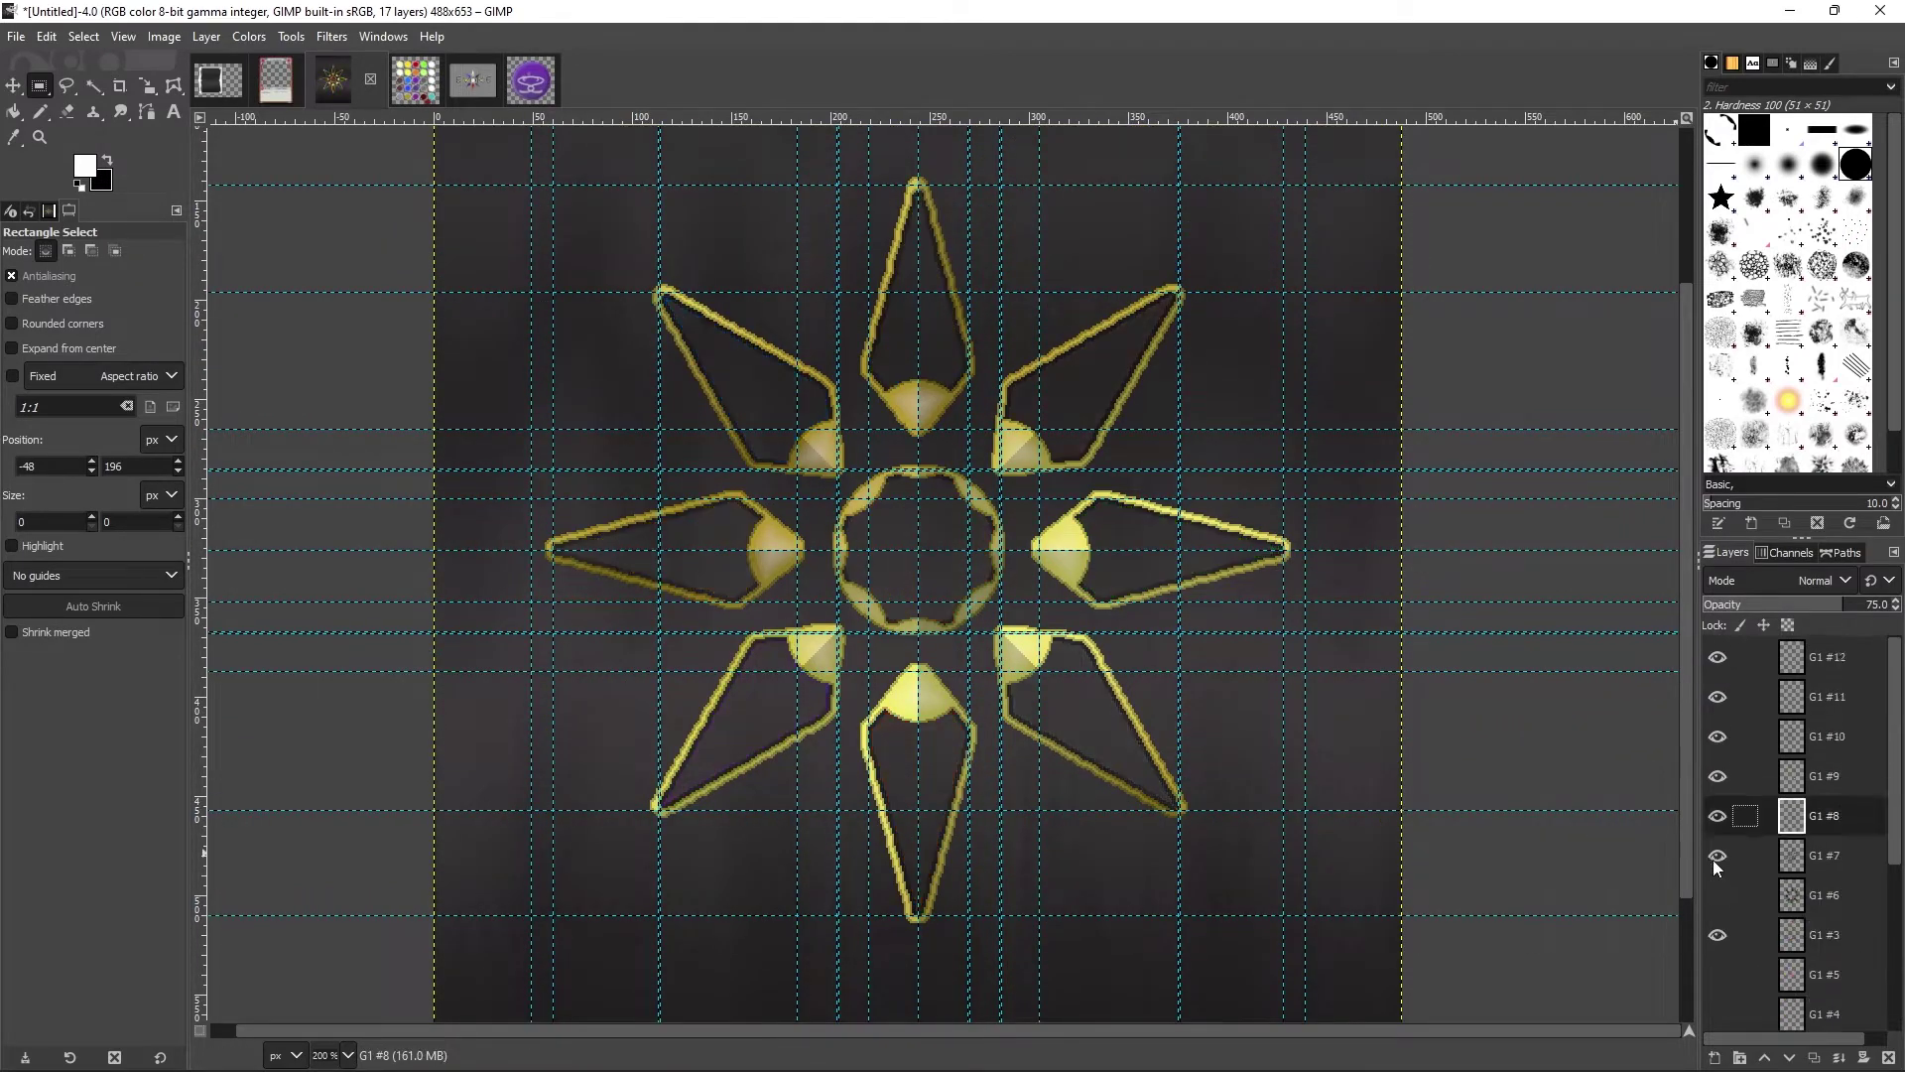
Step: Show the dot layers G1 #4 and G1 #5 again and view the whole emblem
{"action": "key", "text": "u"}
{"action": "key", "text": "Page_Up"}
{"action": "key", "text": "Page_Up"}
{"action": "key", "text": "Page_Up"}
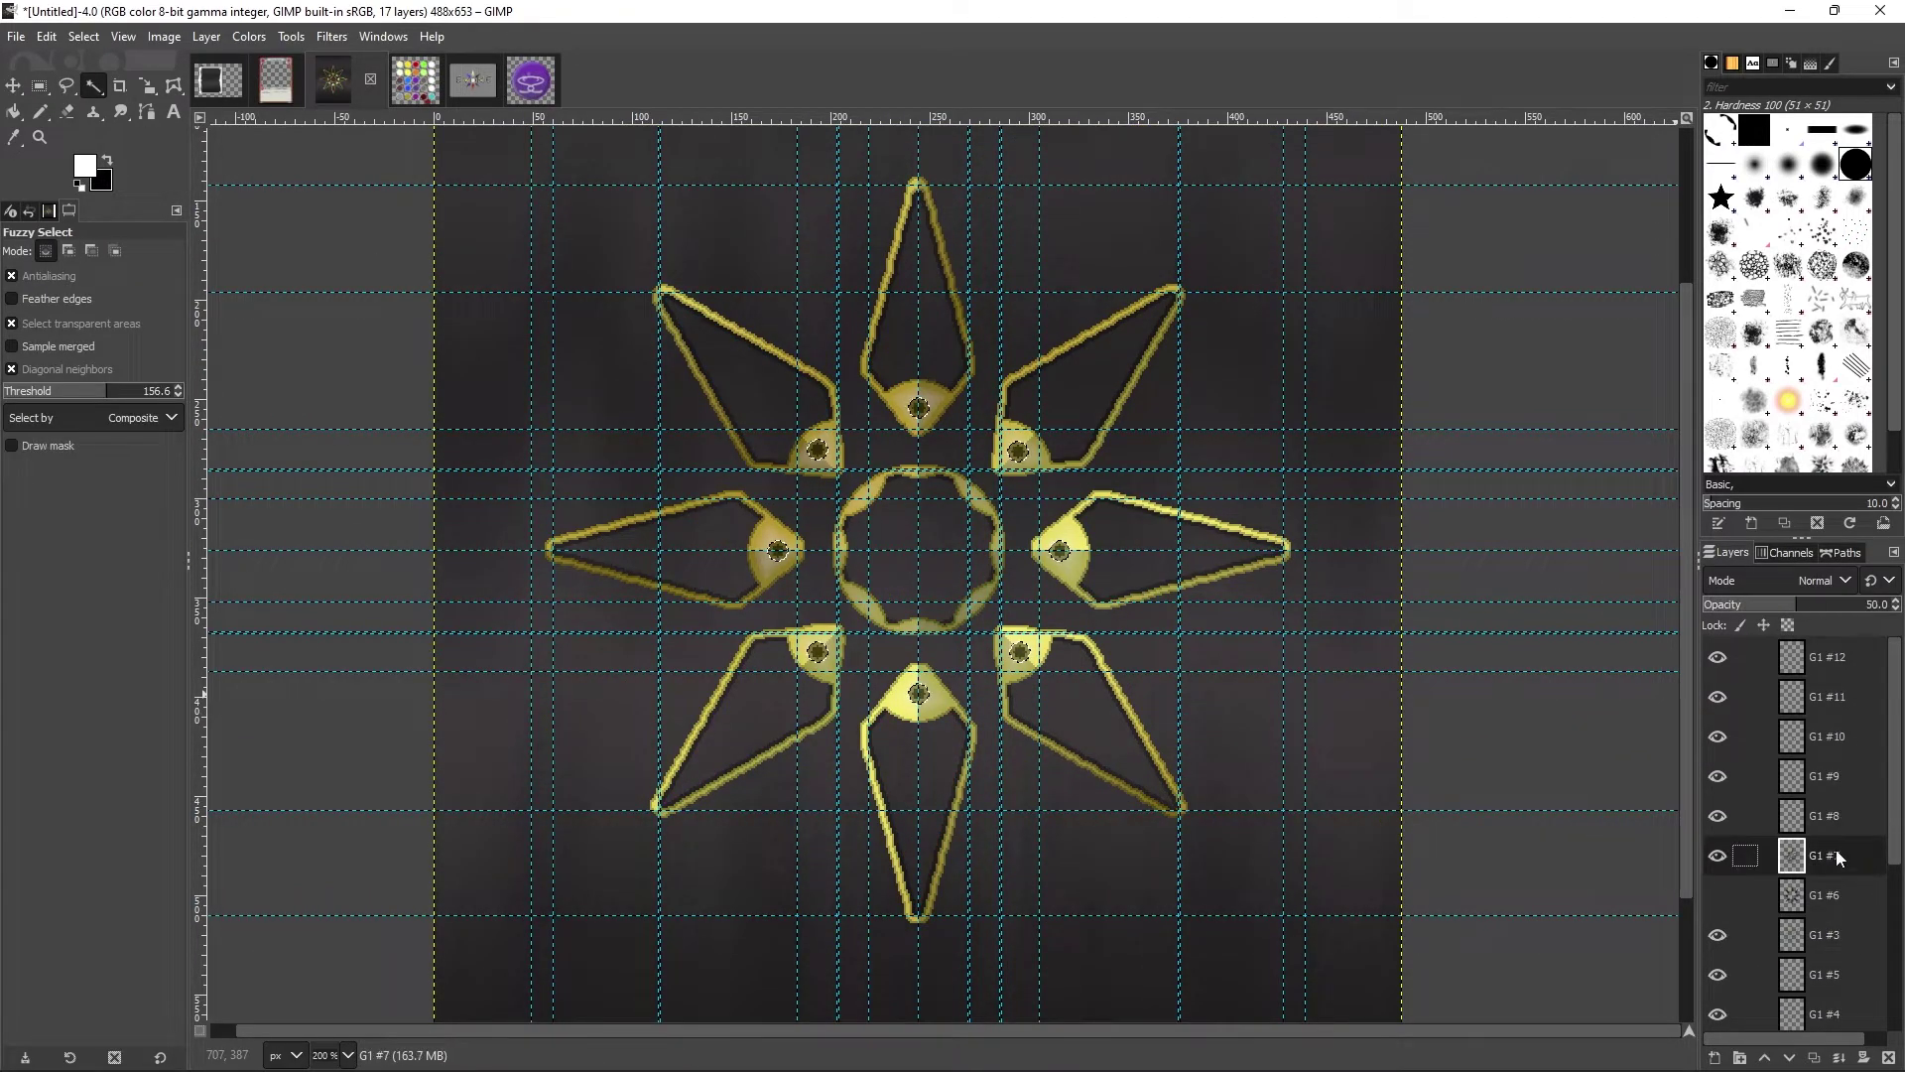
{"action": "key", "text": "r"}
{"action": "key", "text": "z"}
{"action": "left_click", "coordinate": [735, 741]}
{"action": "left_click", "coordinate": [735, 740]}
{"action": "left_click", "coordinate": [735, 740]}
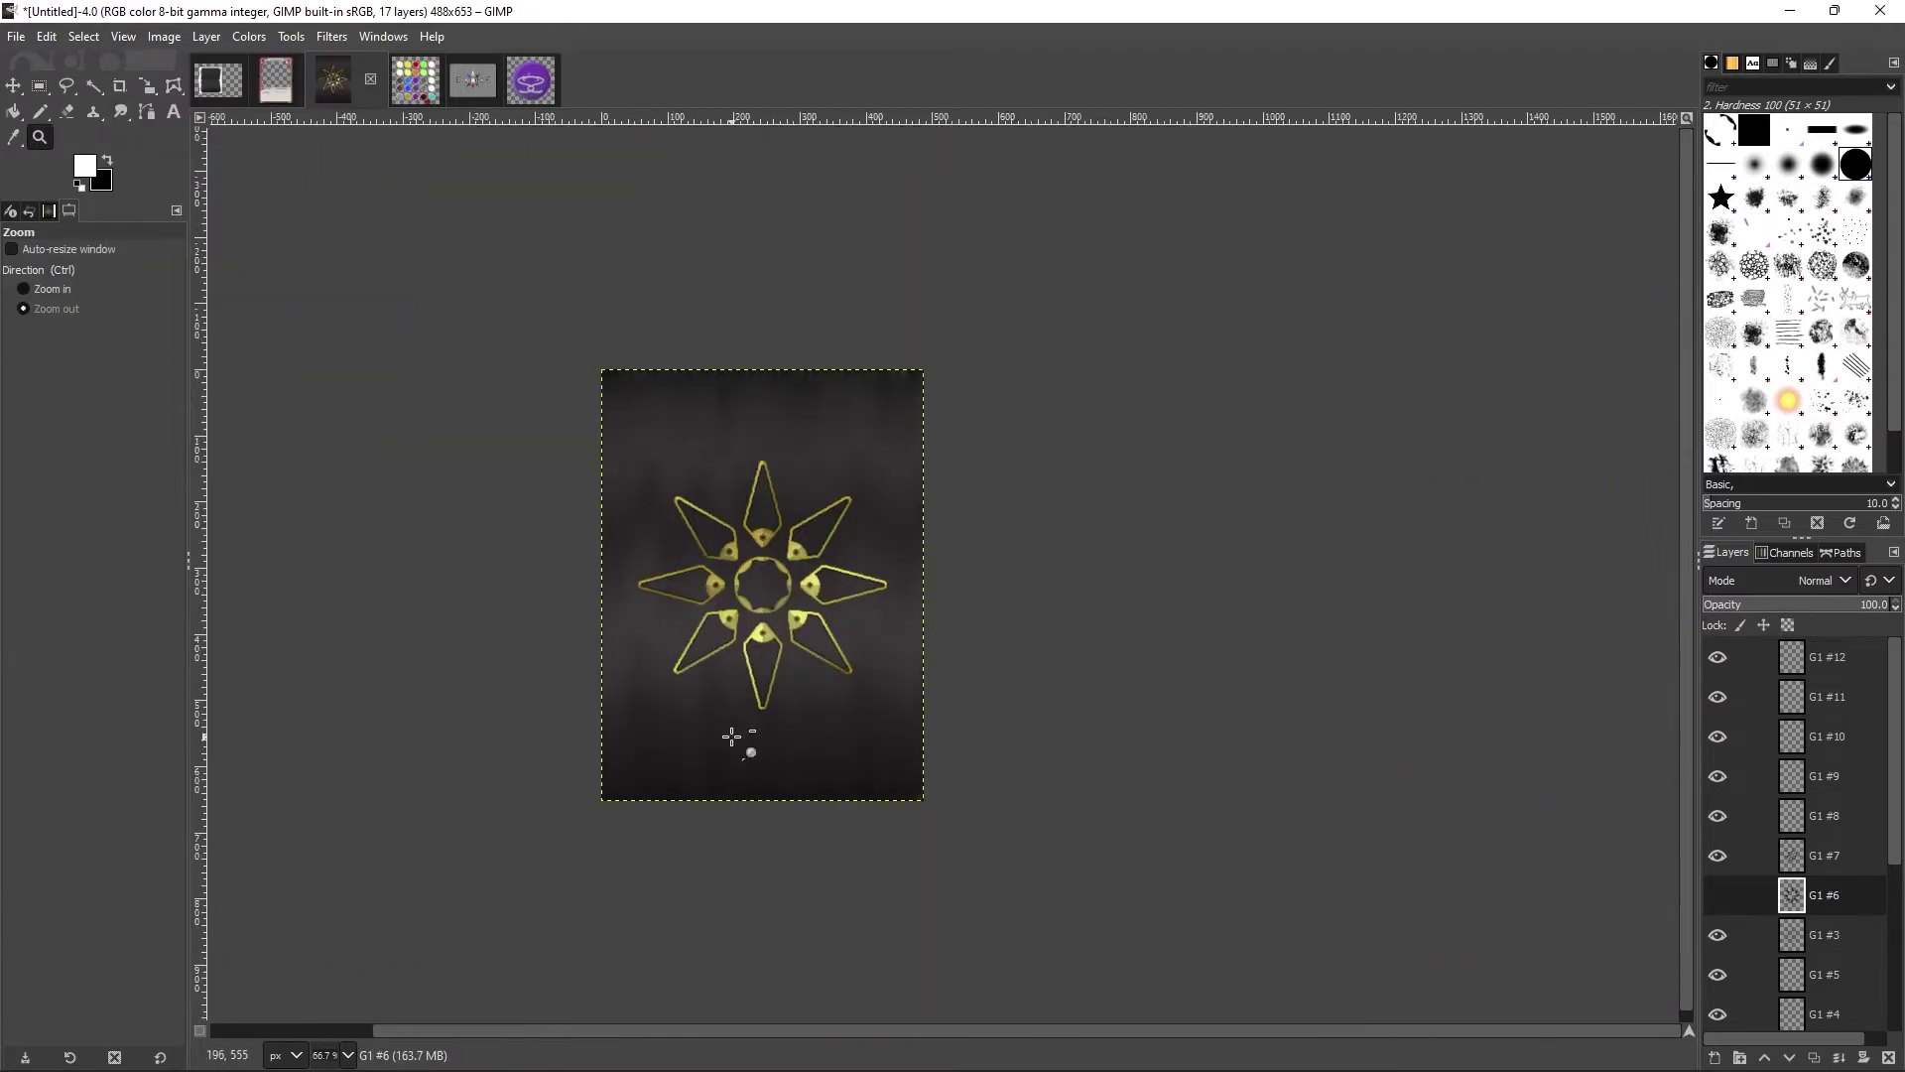
Step: Show the pasted crystal and disc layers again beneath the gold artwork
{"action": "scroll", "coordinate": [1796, 843], "scroll_direction": "down", "scroll_amount": 3}
{"action": "left_click", "coordinate": [1717, 931]}
{"action": "key", "text": "plus"}
{"action": "key", "text": "plus"}
{"action": "key", "text": "plus"}
{"action": "key", "text": "plus"}
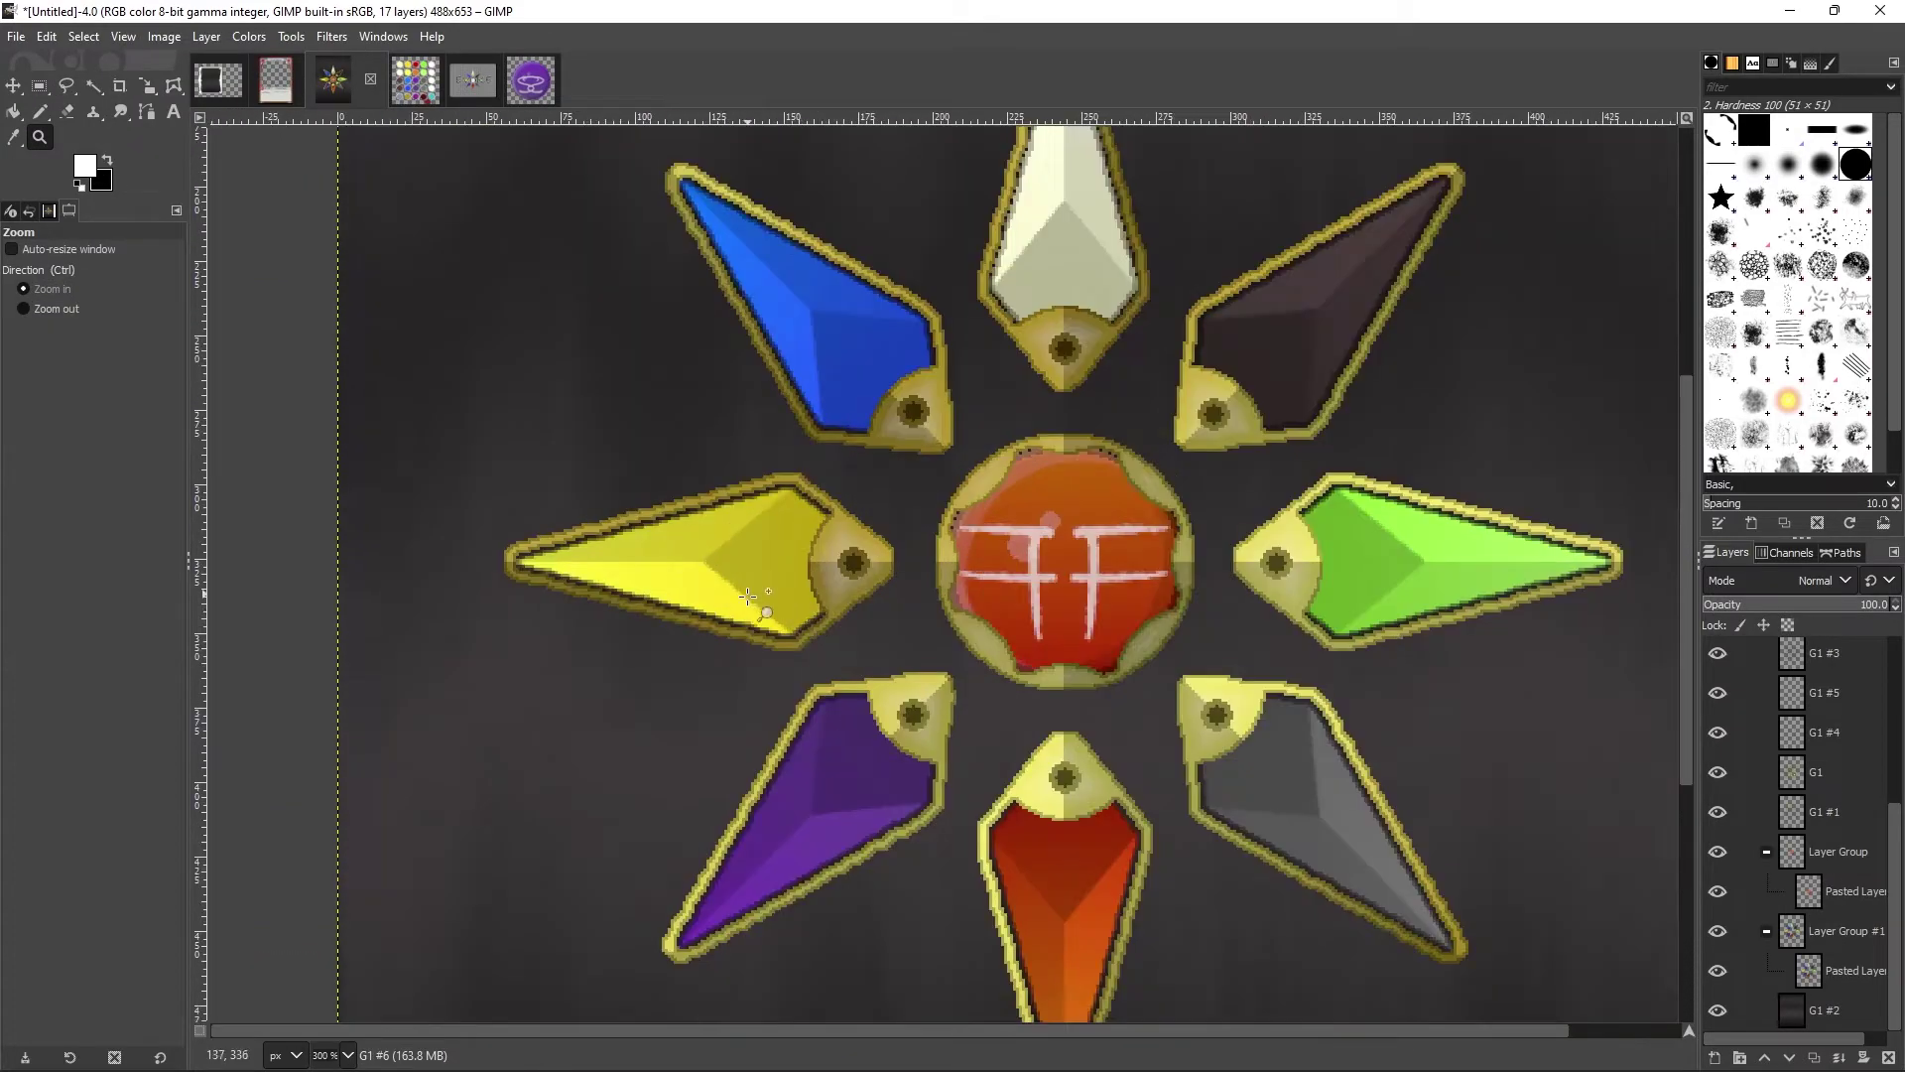
Step: Add layer G1 #13 at the top of the stack and fill the area surrounding the crystals and disc with black
{"action": "key", "text": "Page_Down"}
{"action": "key", "text": "Page_Down"}
{"action": "key", "text": "Page_Down"}
{"action": "key", "text": "Page_Down"}
{"action": "key", "text": "shift+b"}
{"action": "key", "text": "x"}
{"action": "left_click", "coordinate": [647, 357]}
{"action": "right_click", "coordinate": [647, 357]}
{"action": "mouse_move", "coordinate": [694, 435]}
{"action": "left_click", "coordinate": [938, 690]}
{"action": "key", "text": "Return"}
{"action": "key", "text": "shift+ctrl+d"}
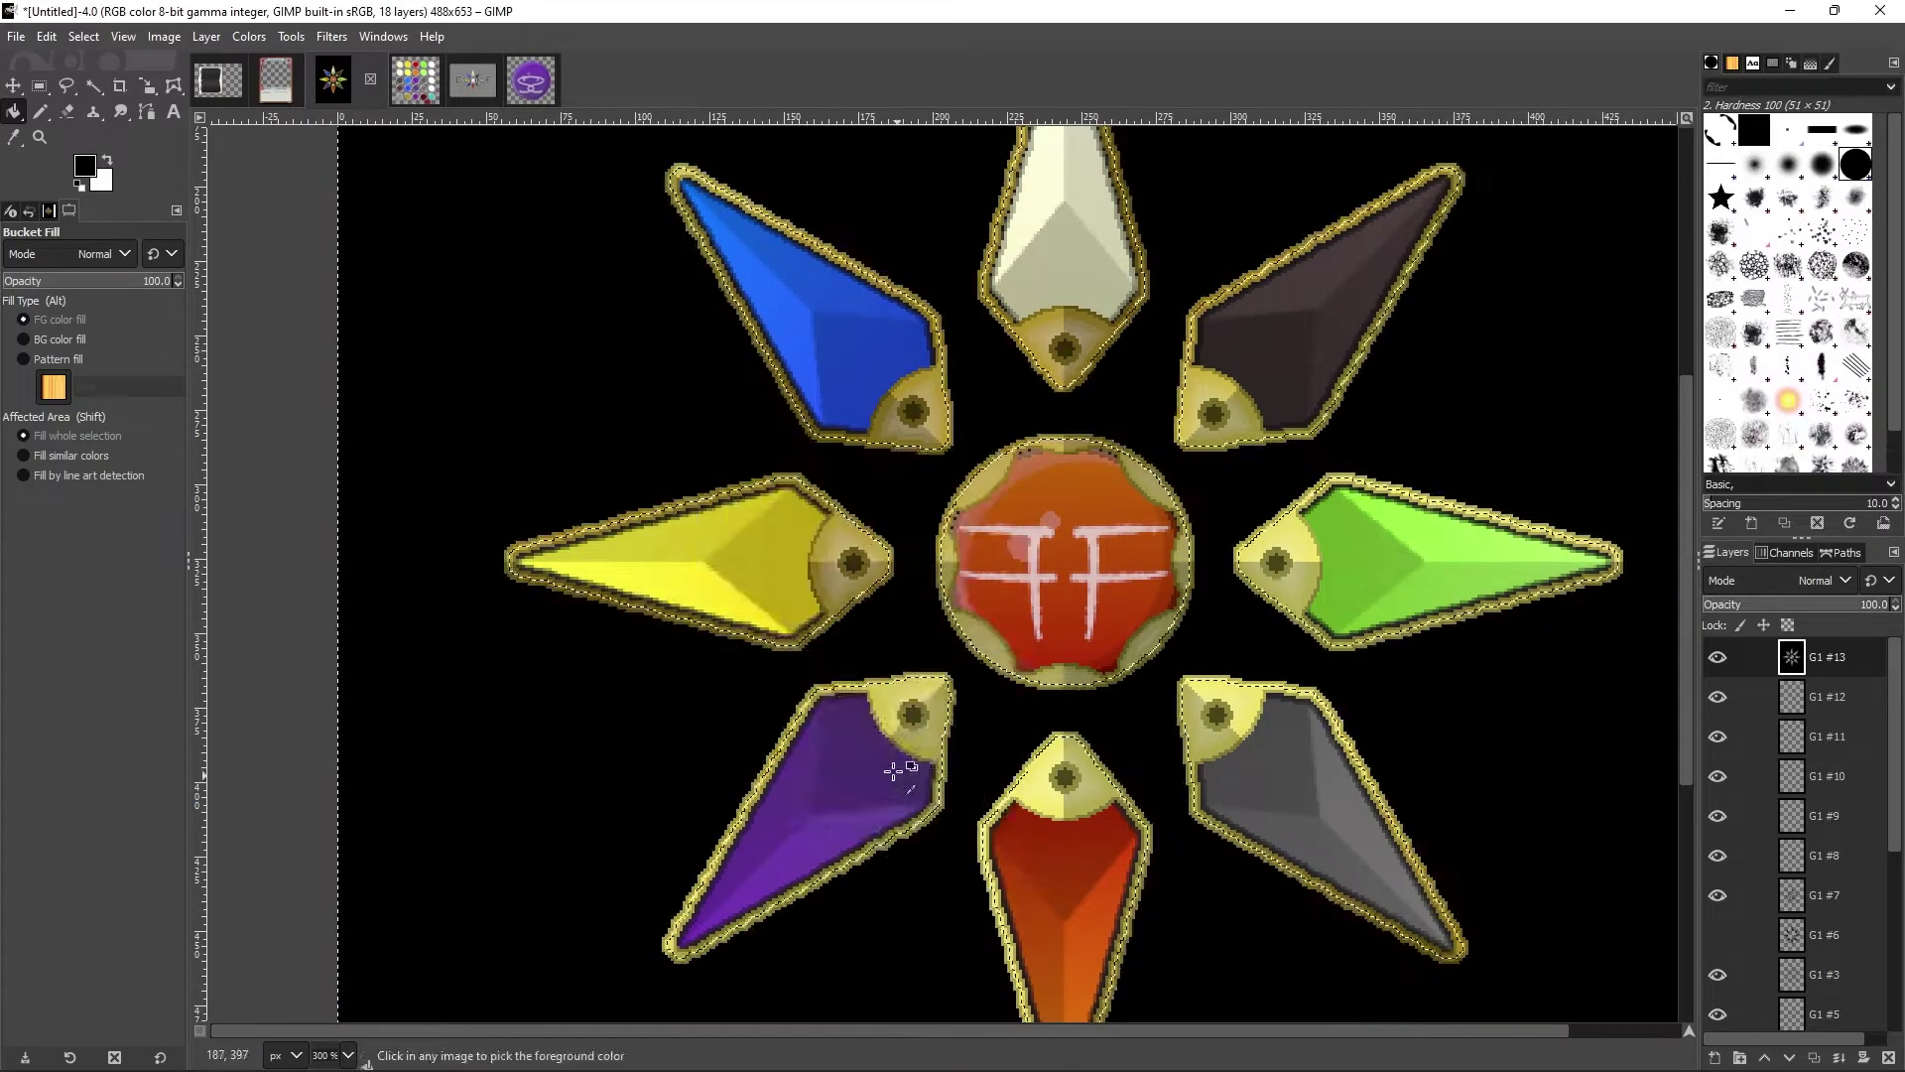
Step: Trim the black fill on layer G1 #13 to a thin outline around the emblem and set its opacity to 30
{"action": "left_click", "coordinate": [1761, 604]}
{"action": "key", "text": "r"}
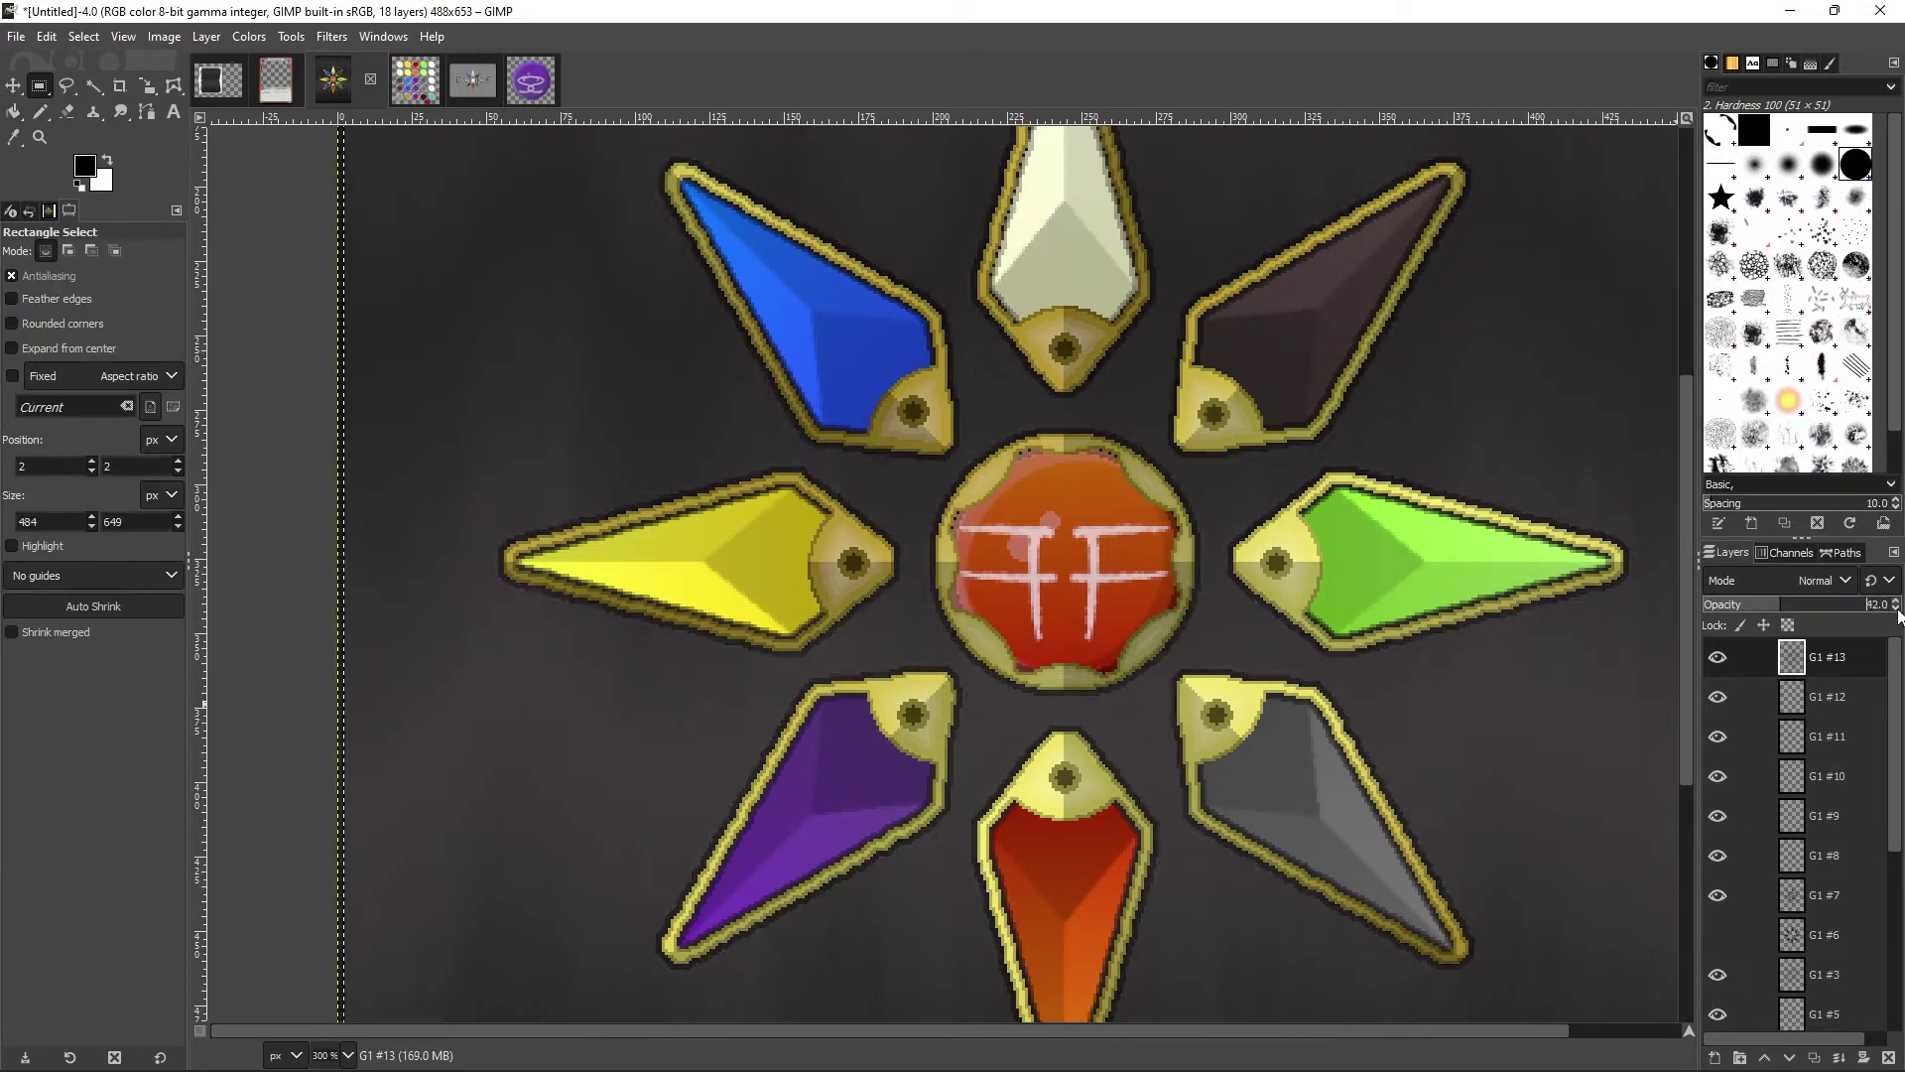
{"action": "scroll", "coordinate": [1429, 640], "scroll_direction": "down", "scroll_amount": 3}
{"action": "scroll", "coordinate": [1432, 642], "scroll_direction": "up", "scroll_amount": 3}
Step: Try recolouring the gold layer G1 with Colorize, testing different tints
{"action": "key", "text": "z"}
{"action": "key", "text": "1"}
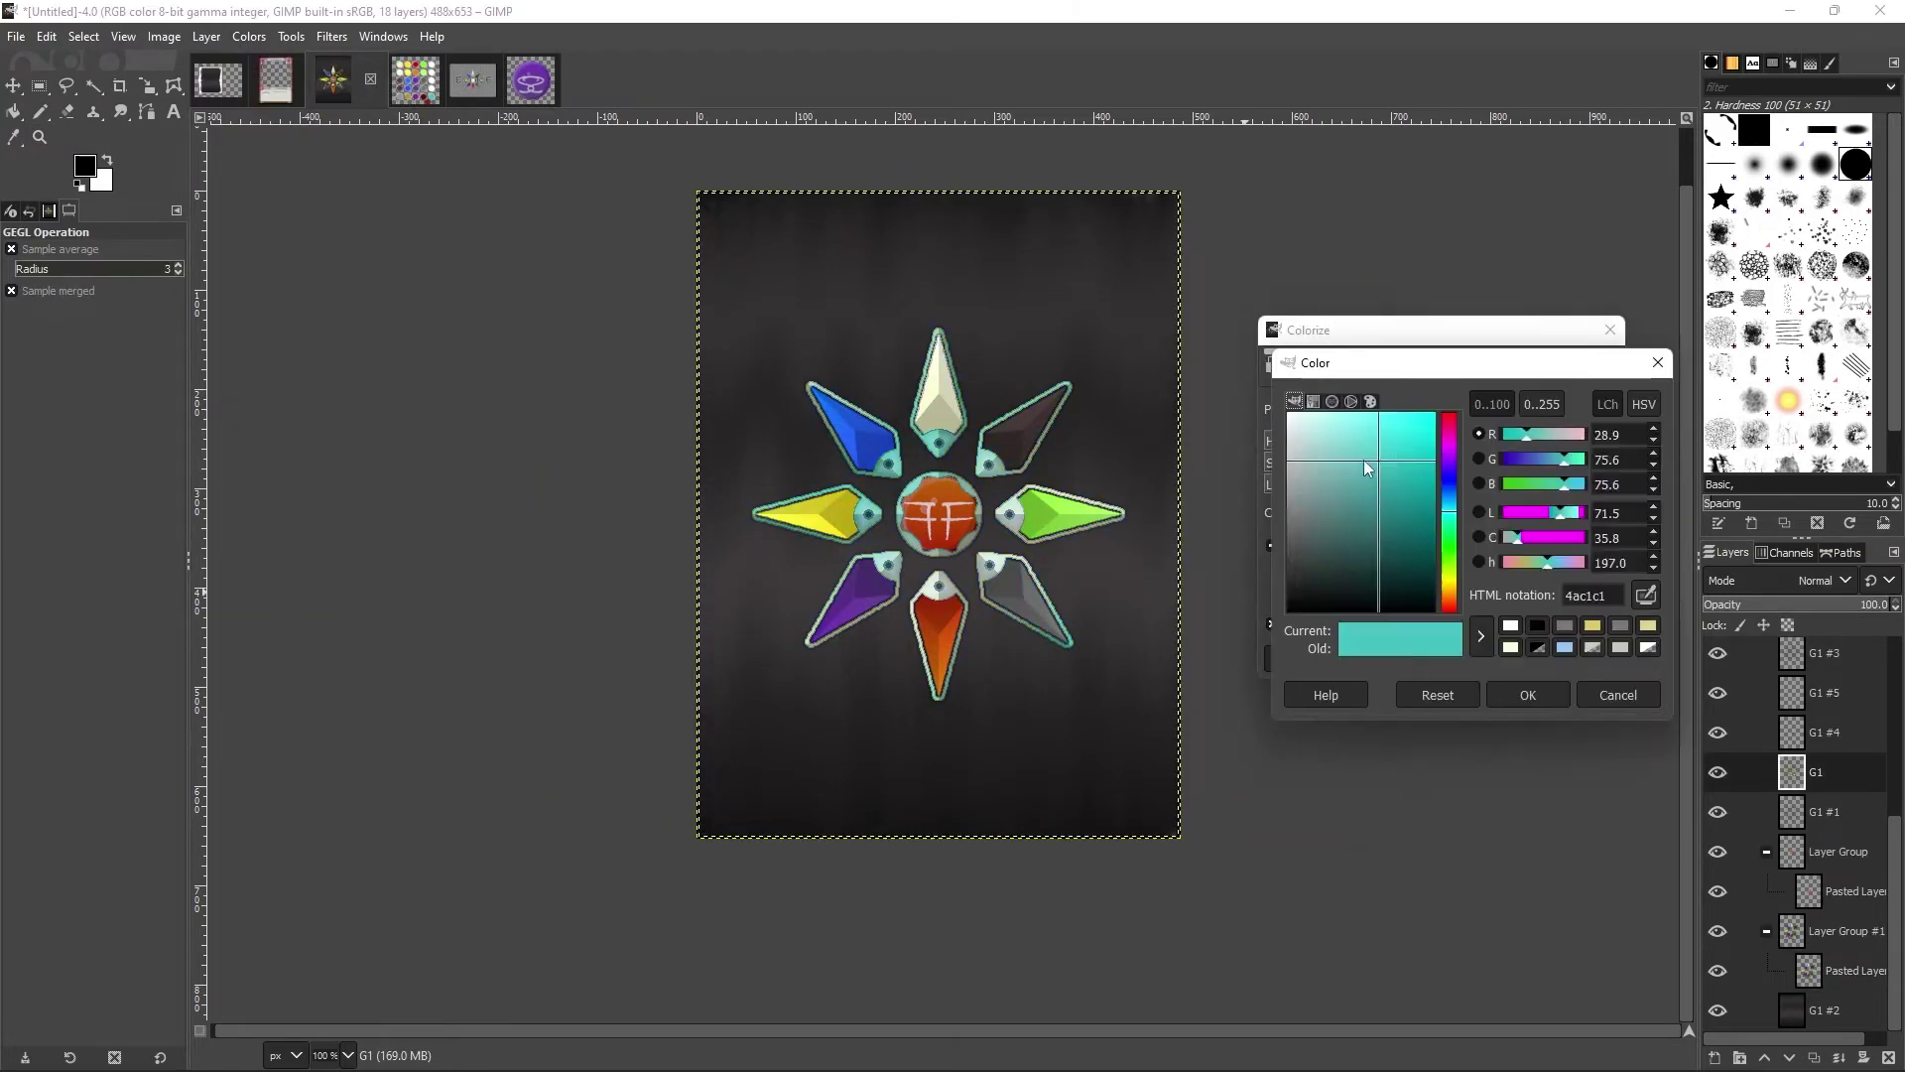
{"action": "left_click_drag", "start_coordinate": [1389, 555], "coordinate": [1300, 516]}
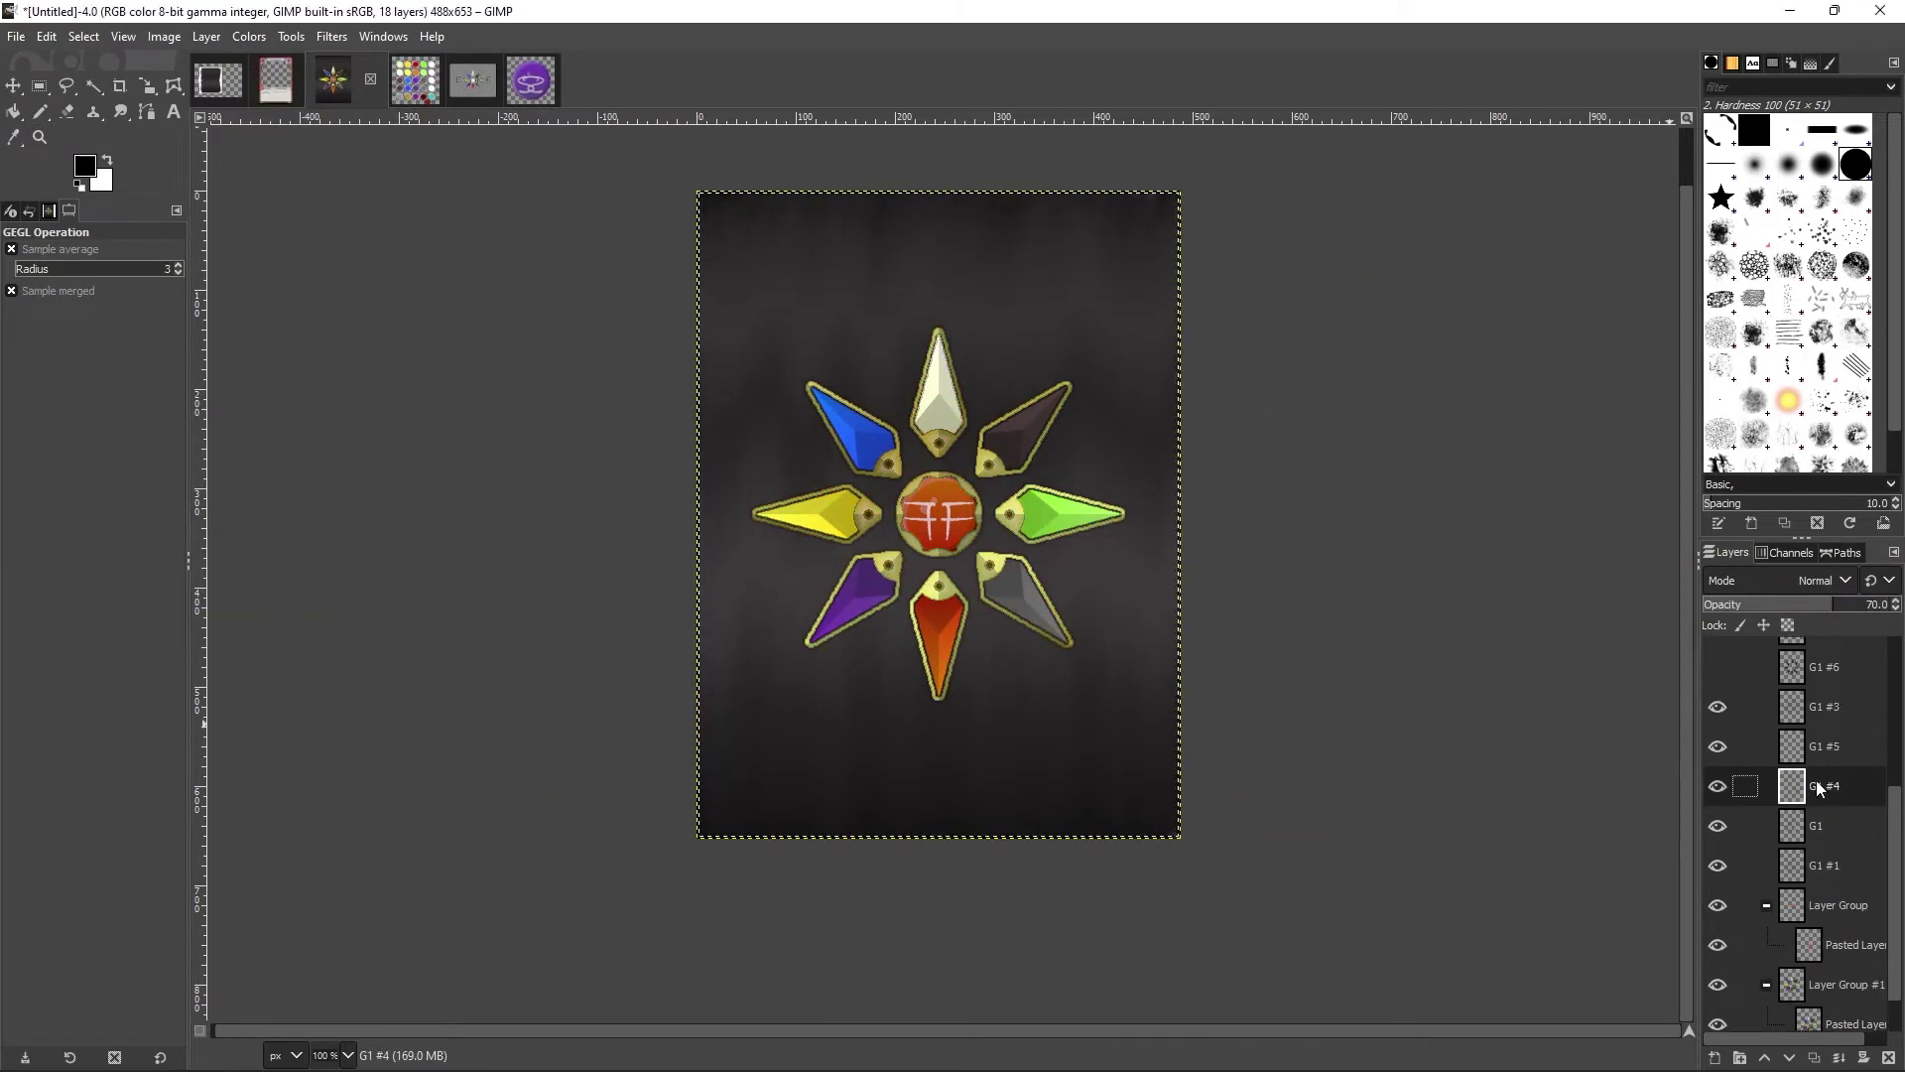
Step: Set the opacity of the dot layer G1 #5 to 50
{"action": "left_click", "coordinate": [1836, 746]}
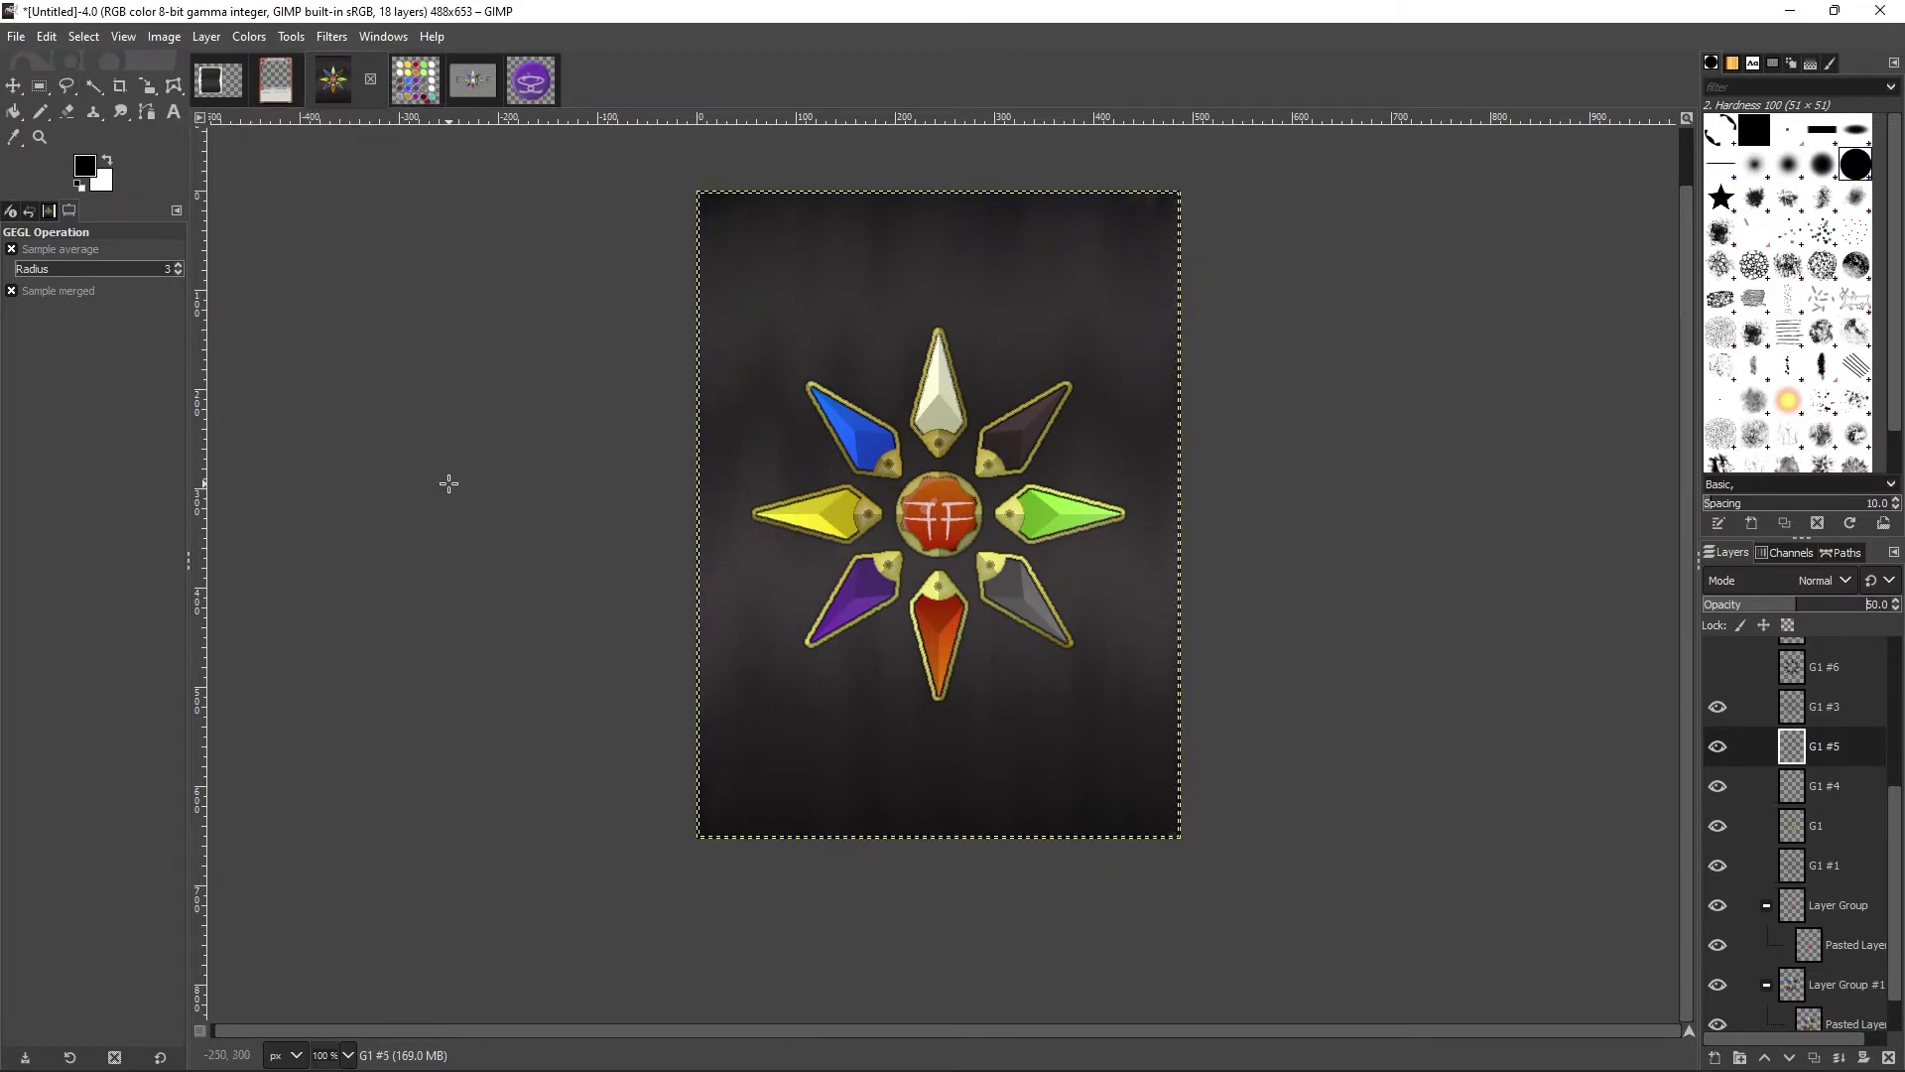
{"action": "scroll", "coordinate": [1838, 855], "scroll_direction": "down", "scroll_amount": 2}
Step: Try creating a new layer from the visible gold artwork with the crystals and background hidden
{"action": "right_click", "coordinate": [1721, 1017]}
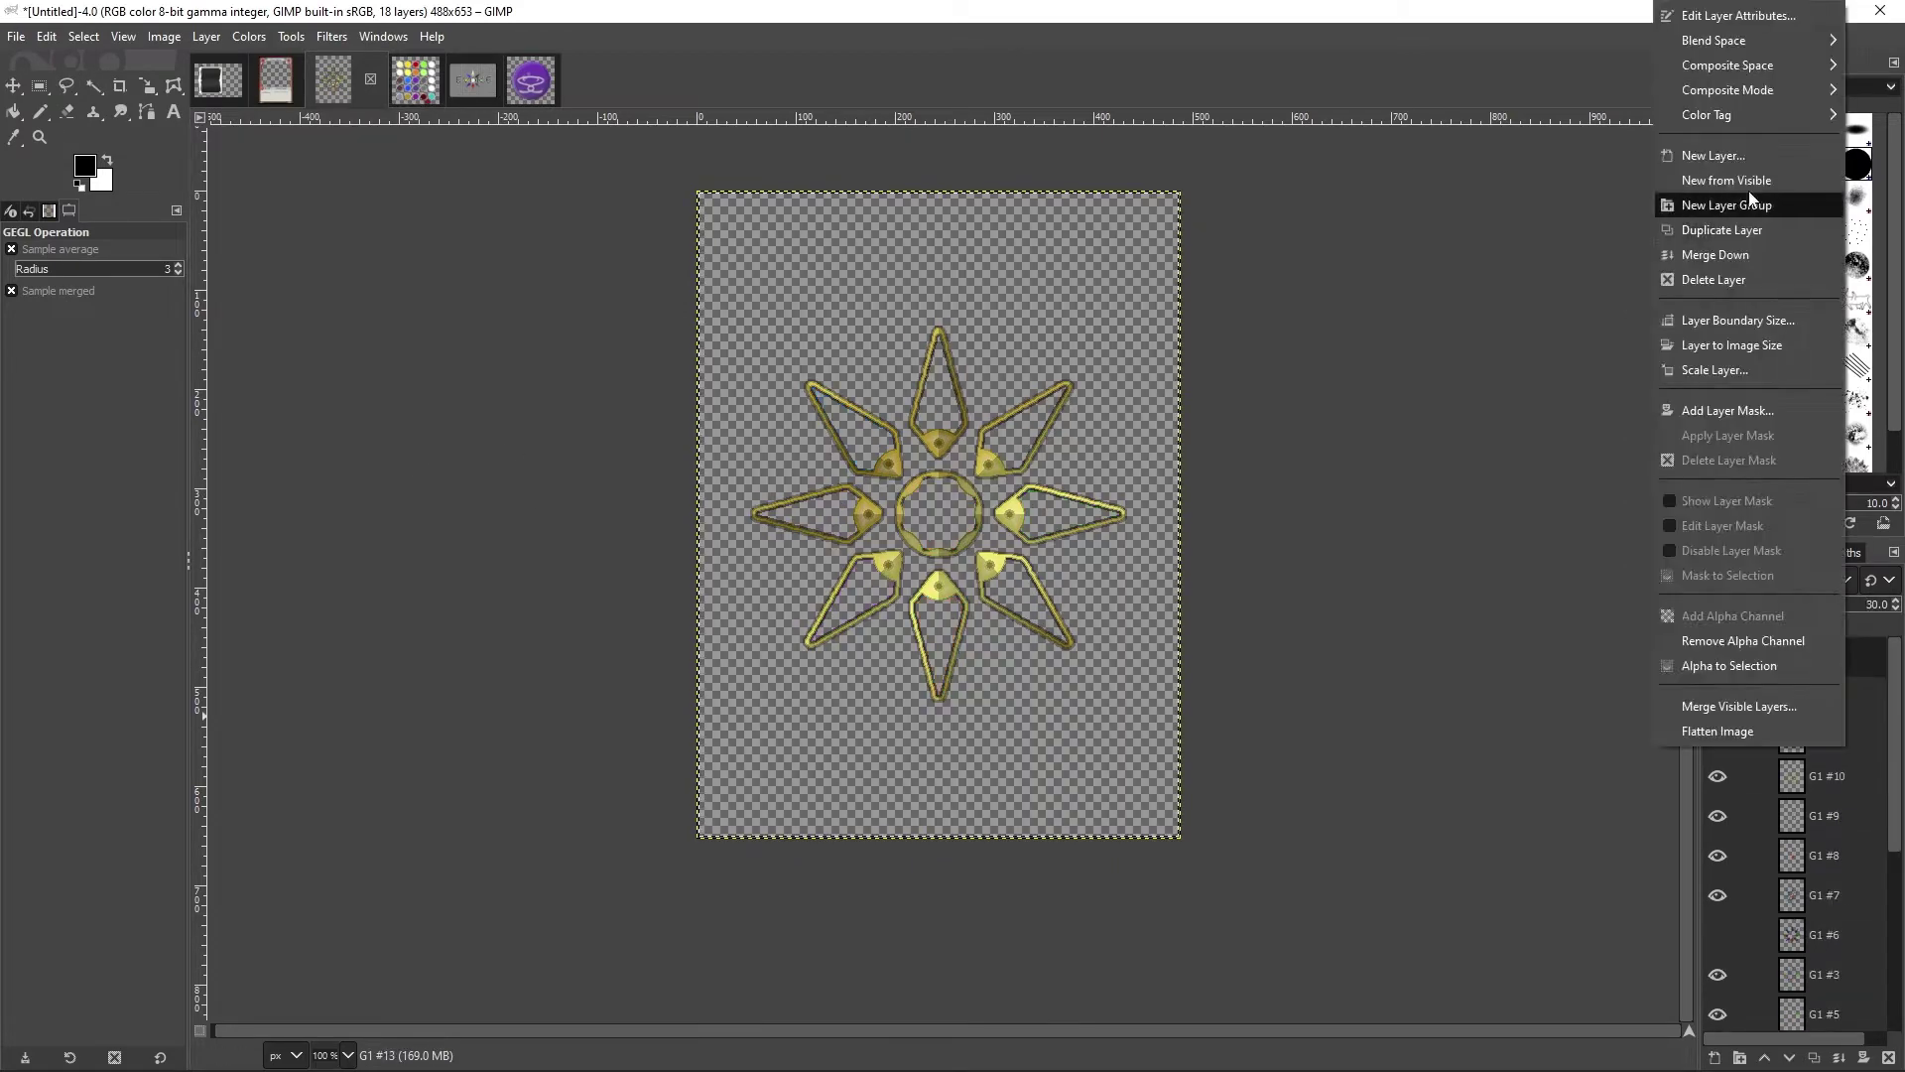
{"action": "left_click", "coordinate": [1816, 183]}
{"action": "key", "text": "ctrl+z"}
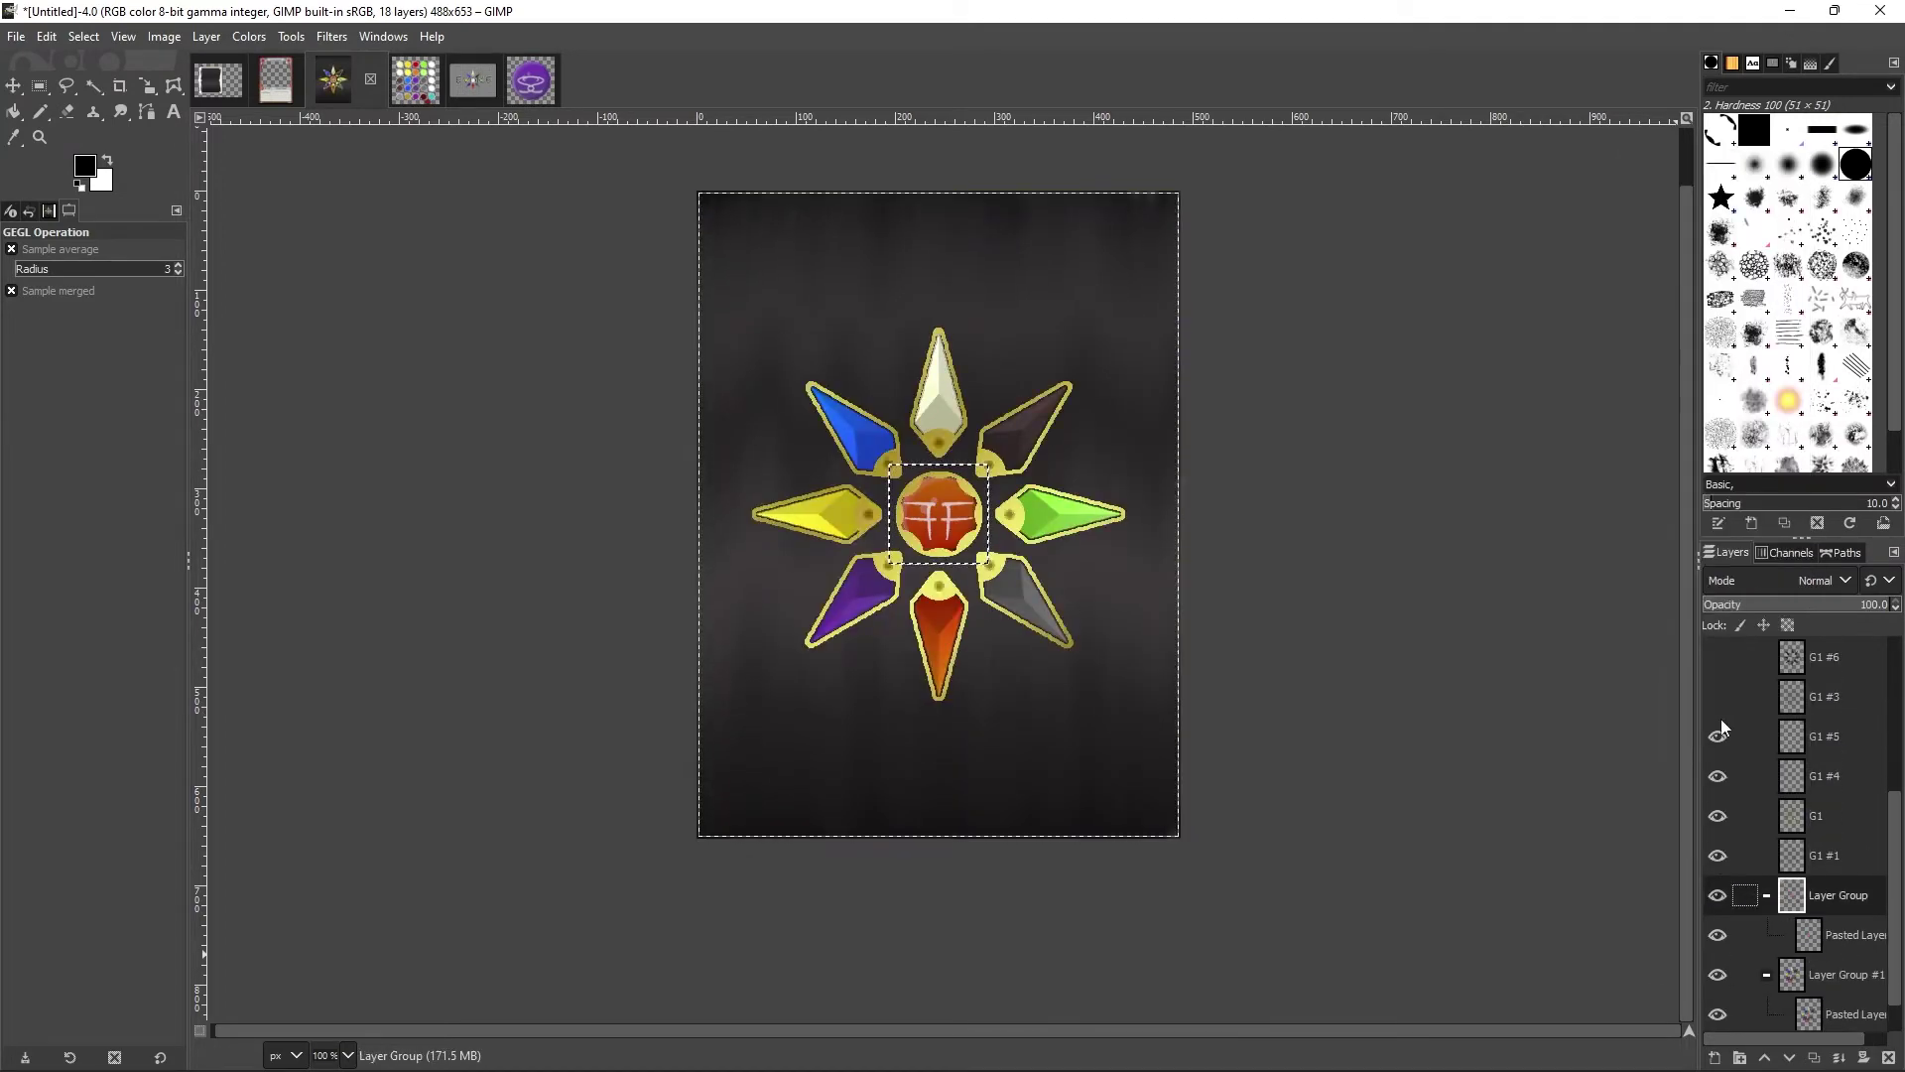
Step: Replace the hidden layer G1 #6 with a black inner edge for the crystals beneath the gold layer G1, at opacity 50
{"action": "right_click", "coordinate": [1721, 657]}
{"action": "left_click", "coordinate": [1816, 270]}
{"action": "key", "text": "u"}
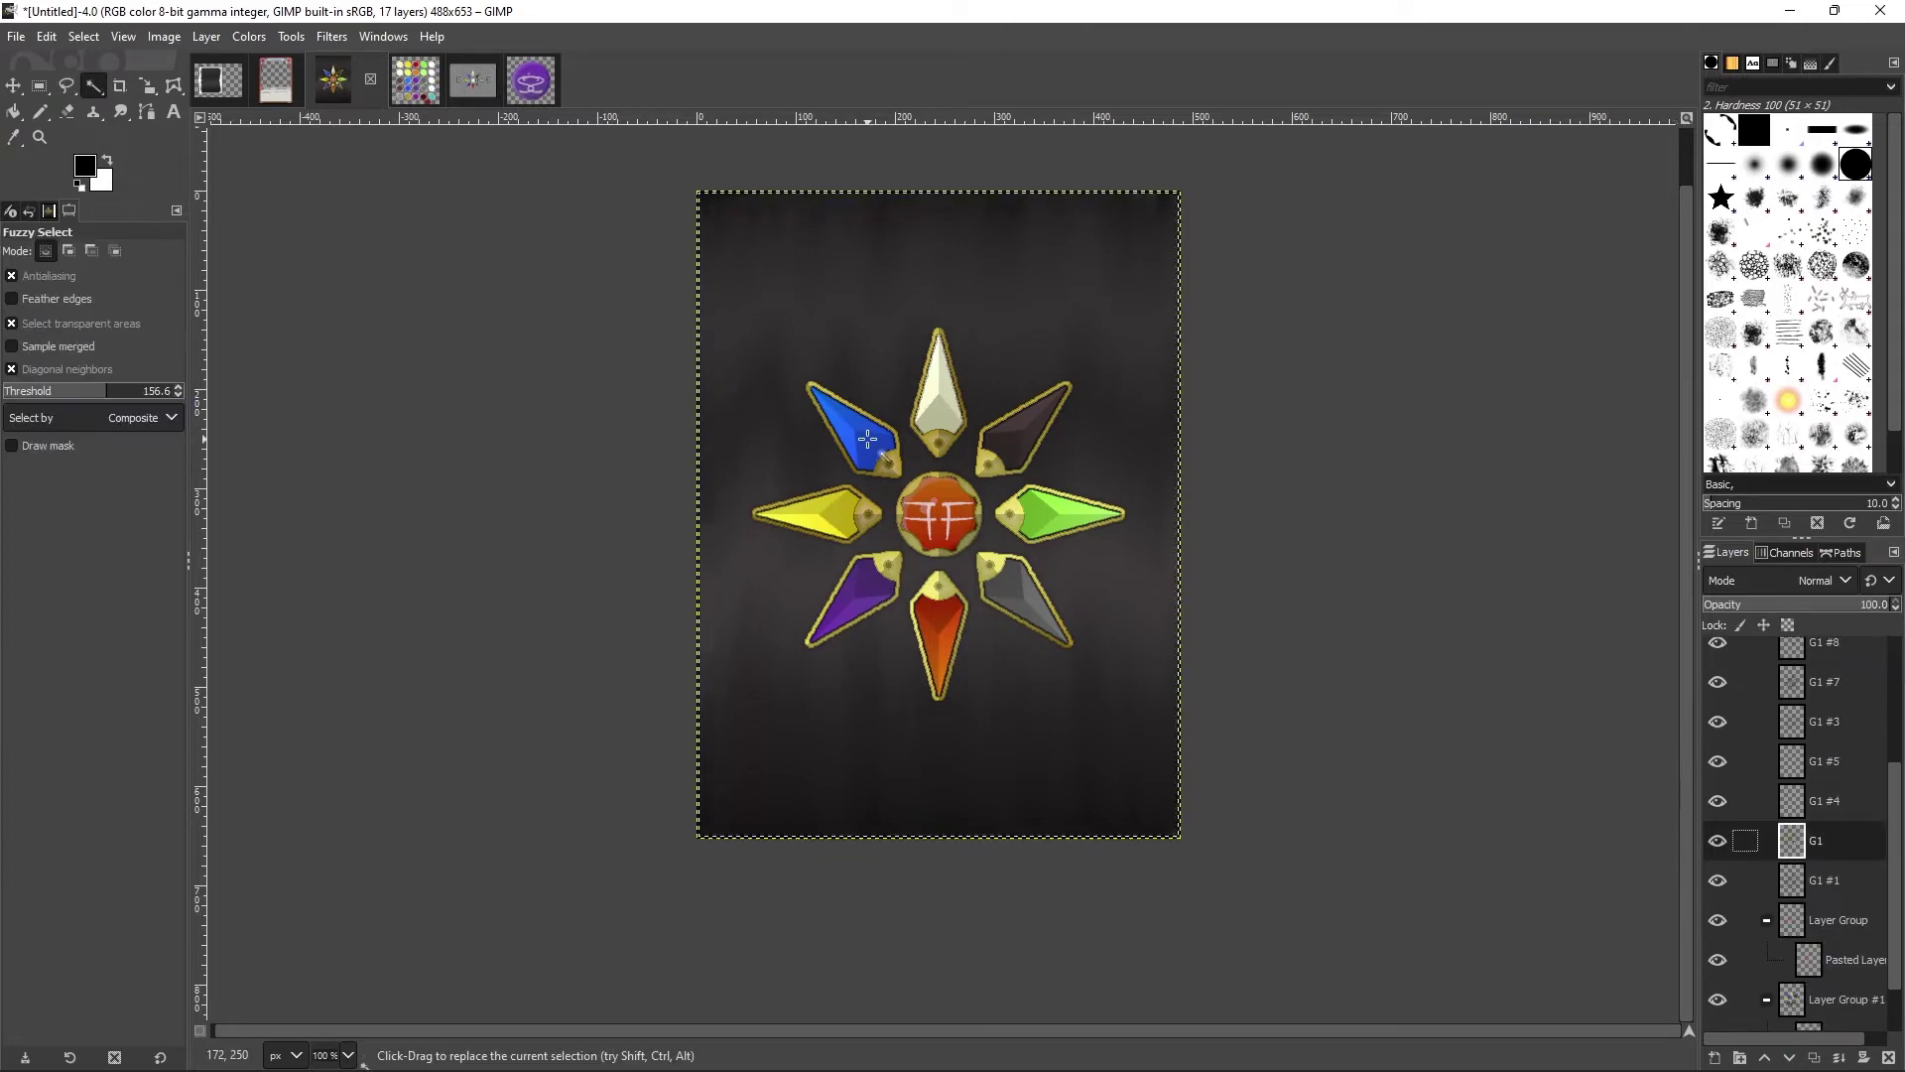
{"action": "key", "text": "ctrl+z"}
{"action": "key", "text": "r"}
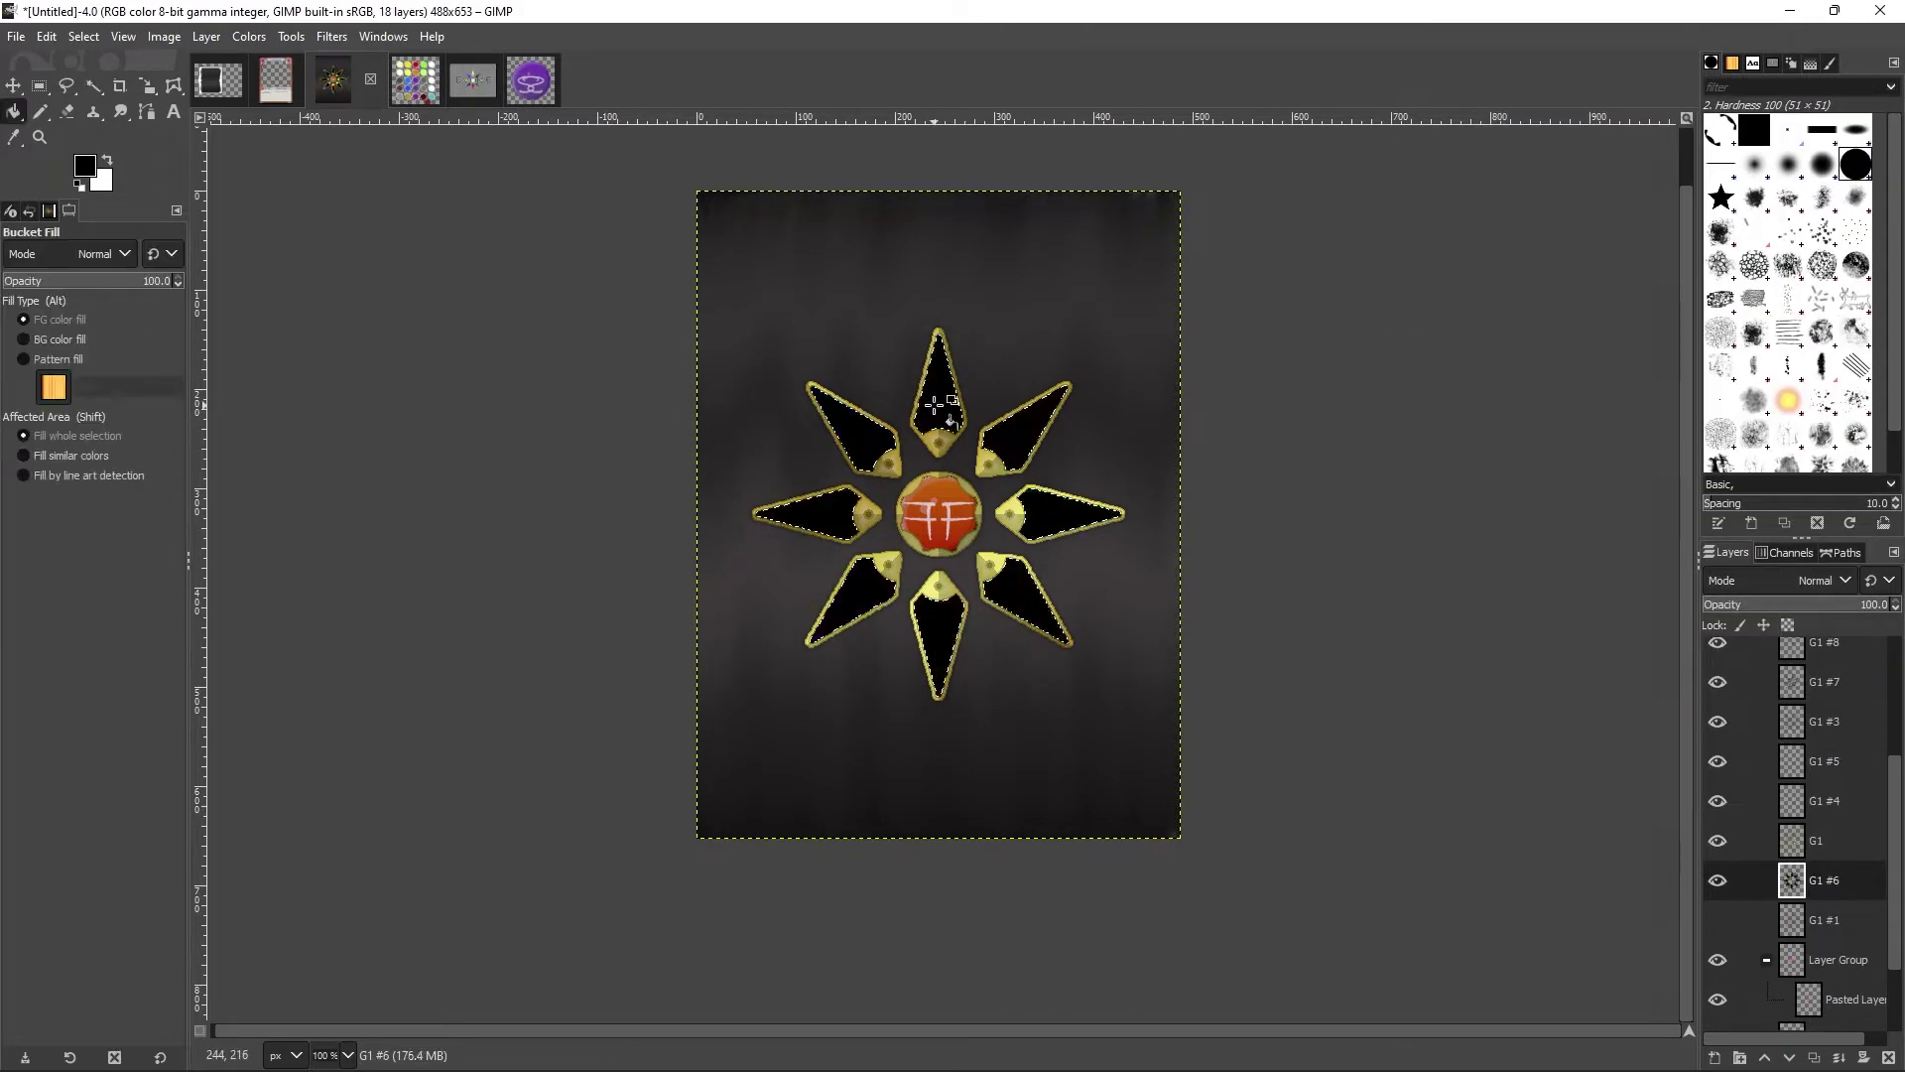
{"action": "left_click", "coordinate": [1894, 609]}
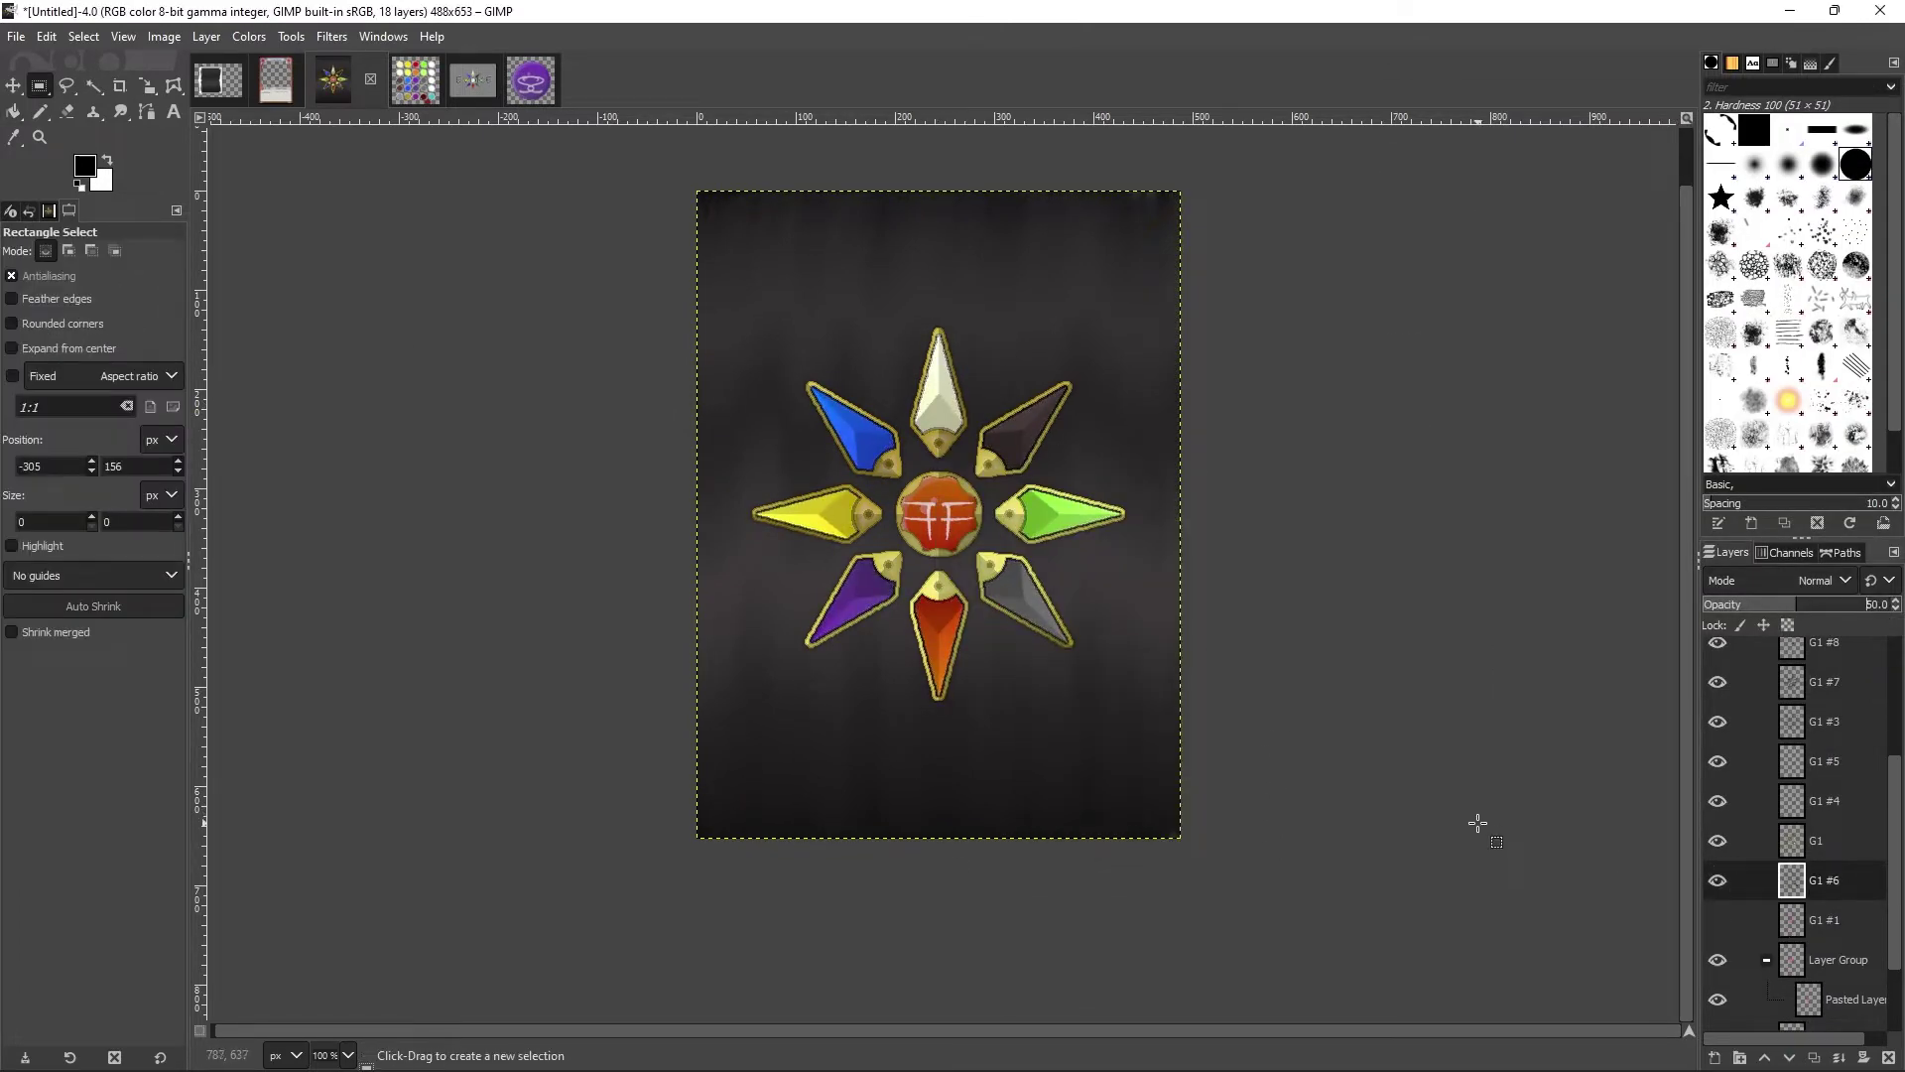
Step: Add layer G1 #14 on top and fill the crystal and disc silhouettes with white
{"action": "key", "text": "z"}
{"action": "left_click", "coordinate": [858, 556]}
{"action": "left_click", "coordinate": [858, 555]}
{"action": "scroll", "coordinate": [1837, 657], "scroll_direction": "up", "scroll_amount": 3}
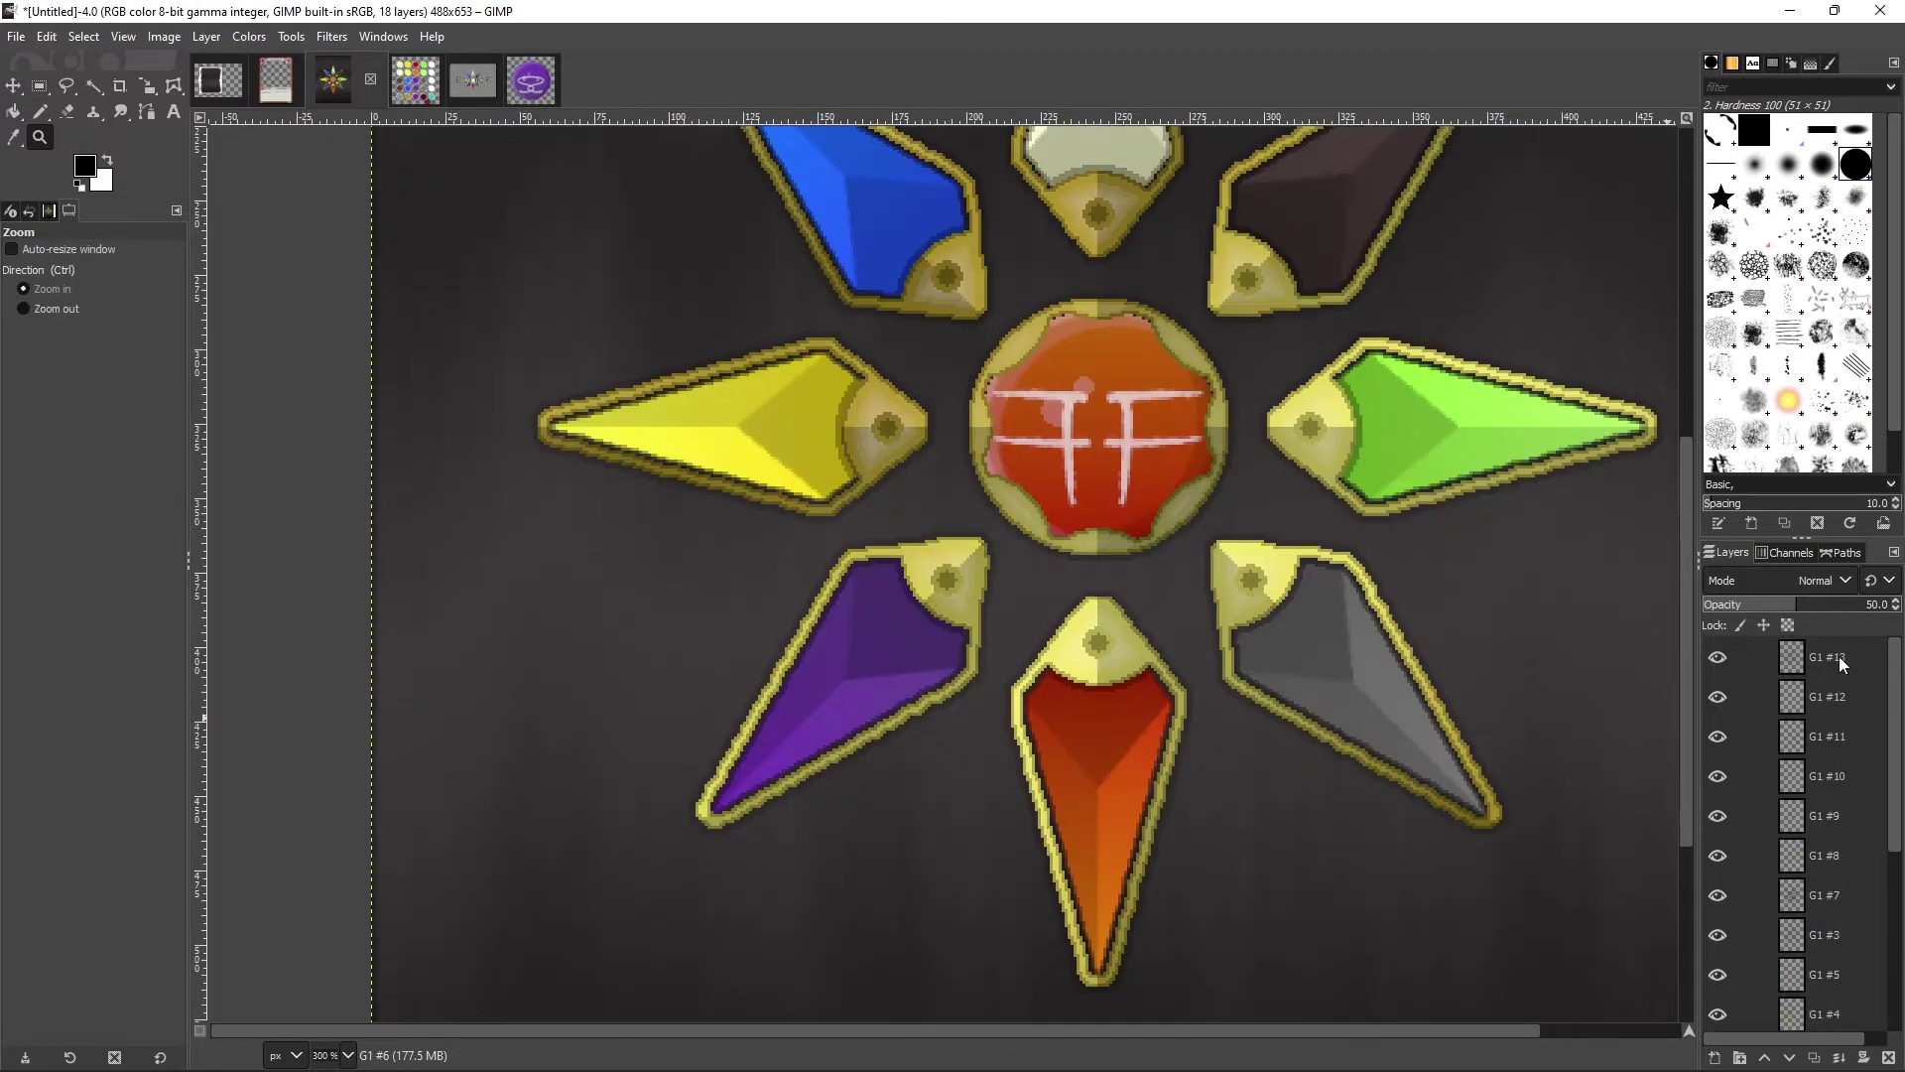
{"action": "key", "text": "r"}
{"action": "right_click", "coordinate": [1826, 657]}
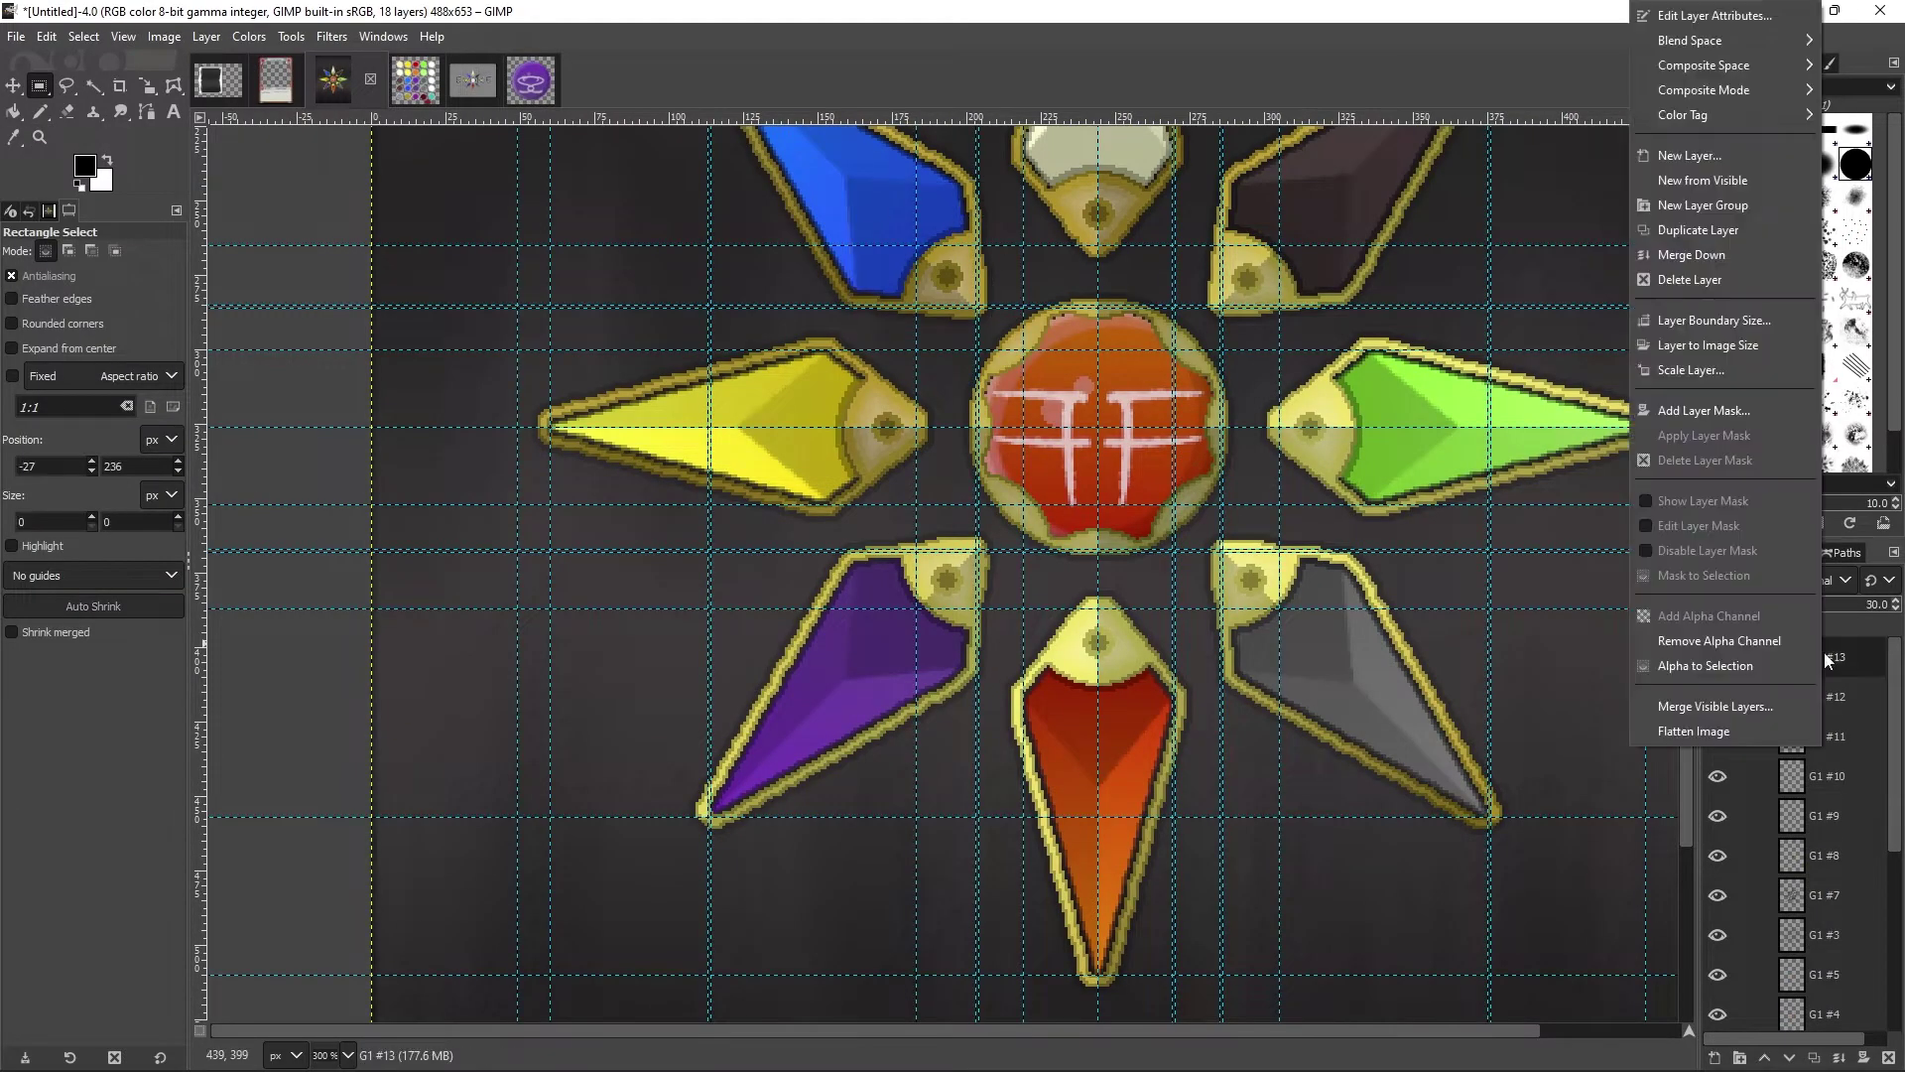
{"action": "key", "text": "Escape"}
{"action": "key", "text": "shift+ctrl+n"}
{"action": "key", "text": "x"}
{"action": "key", "text": "u"}
{"action": "key", "text": "ctrl+i"}
{"action": "key", "text": "Delete"}
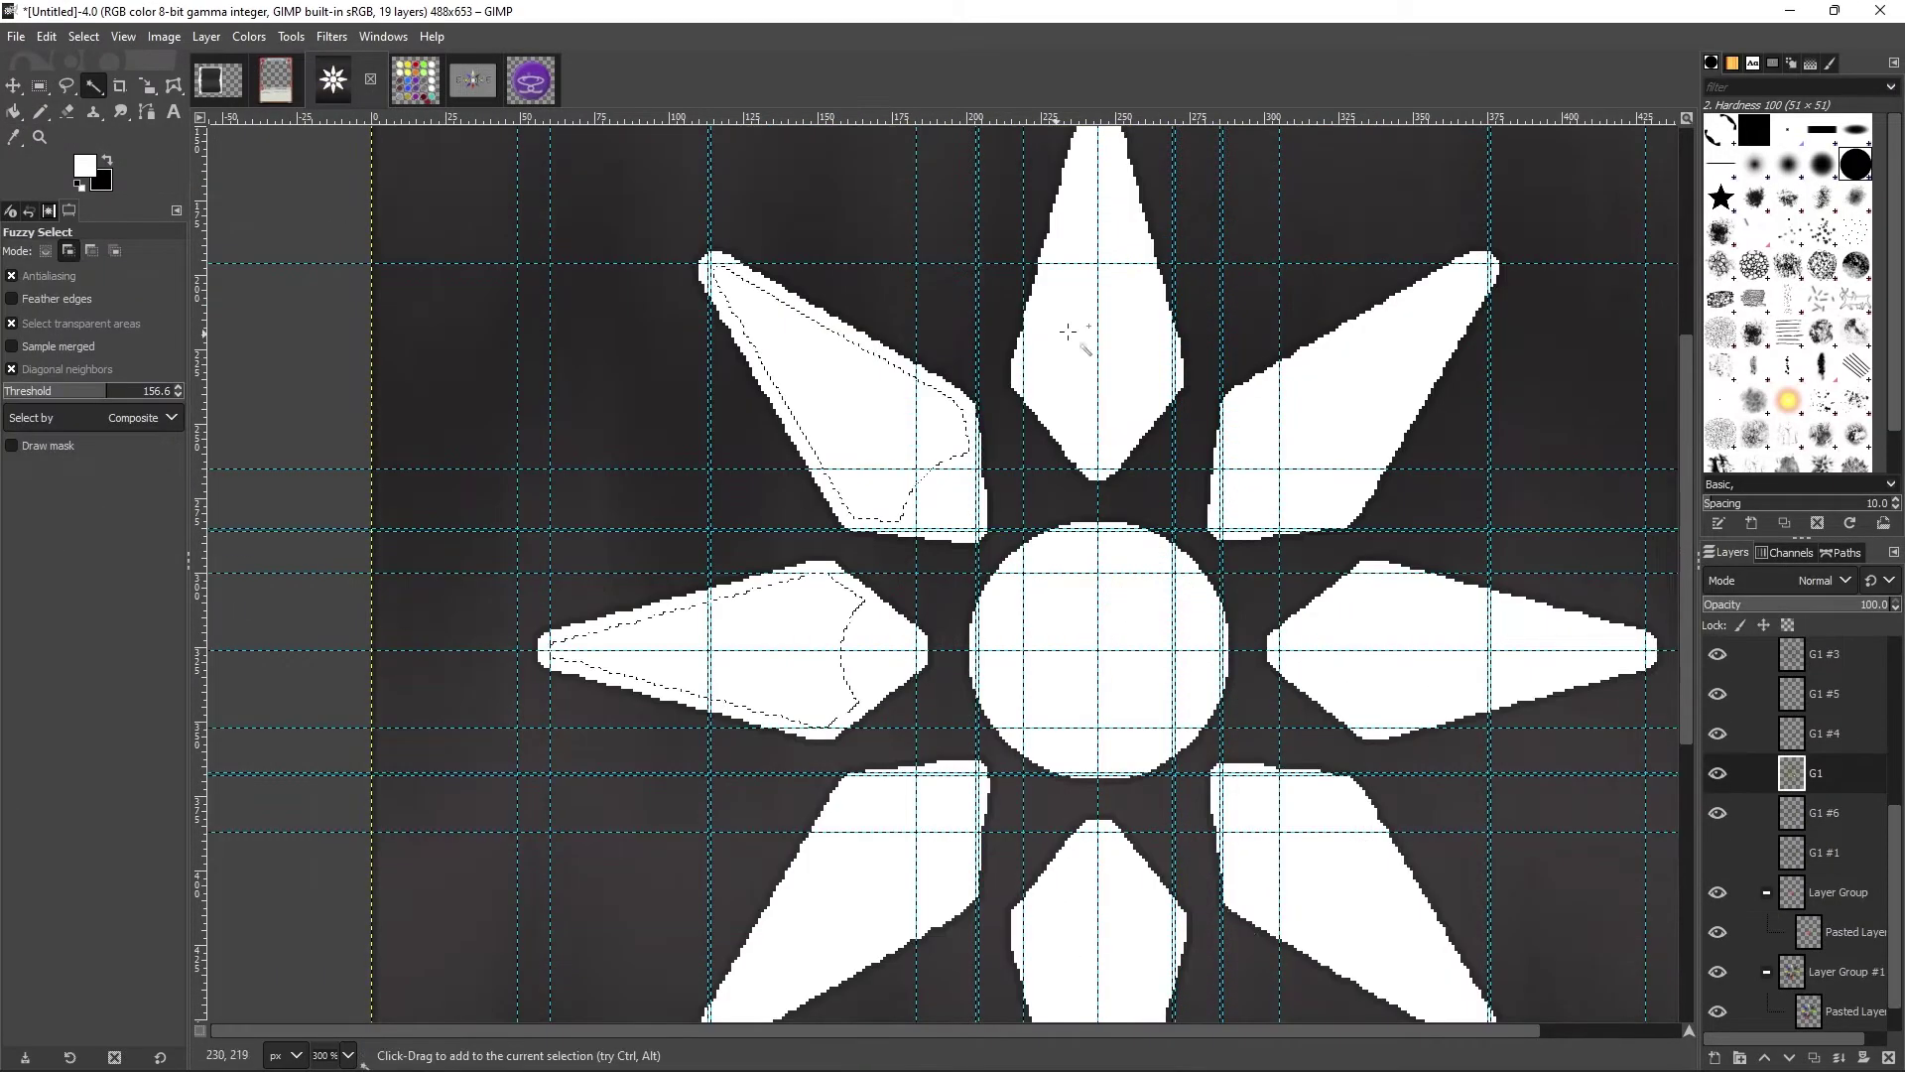
Step: Clear the crystal interiors and the disc from the white fill, keeping only the frames and inner-tip accents
{"action": "key", "text": "Delete"}
{"action": "key", "text": "r"}
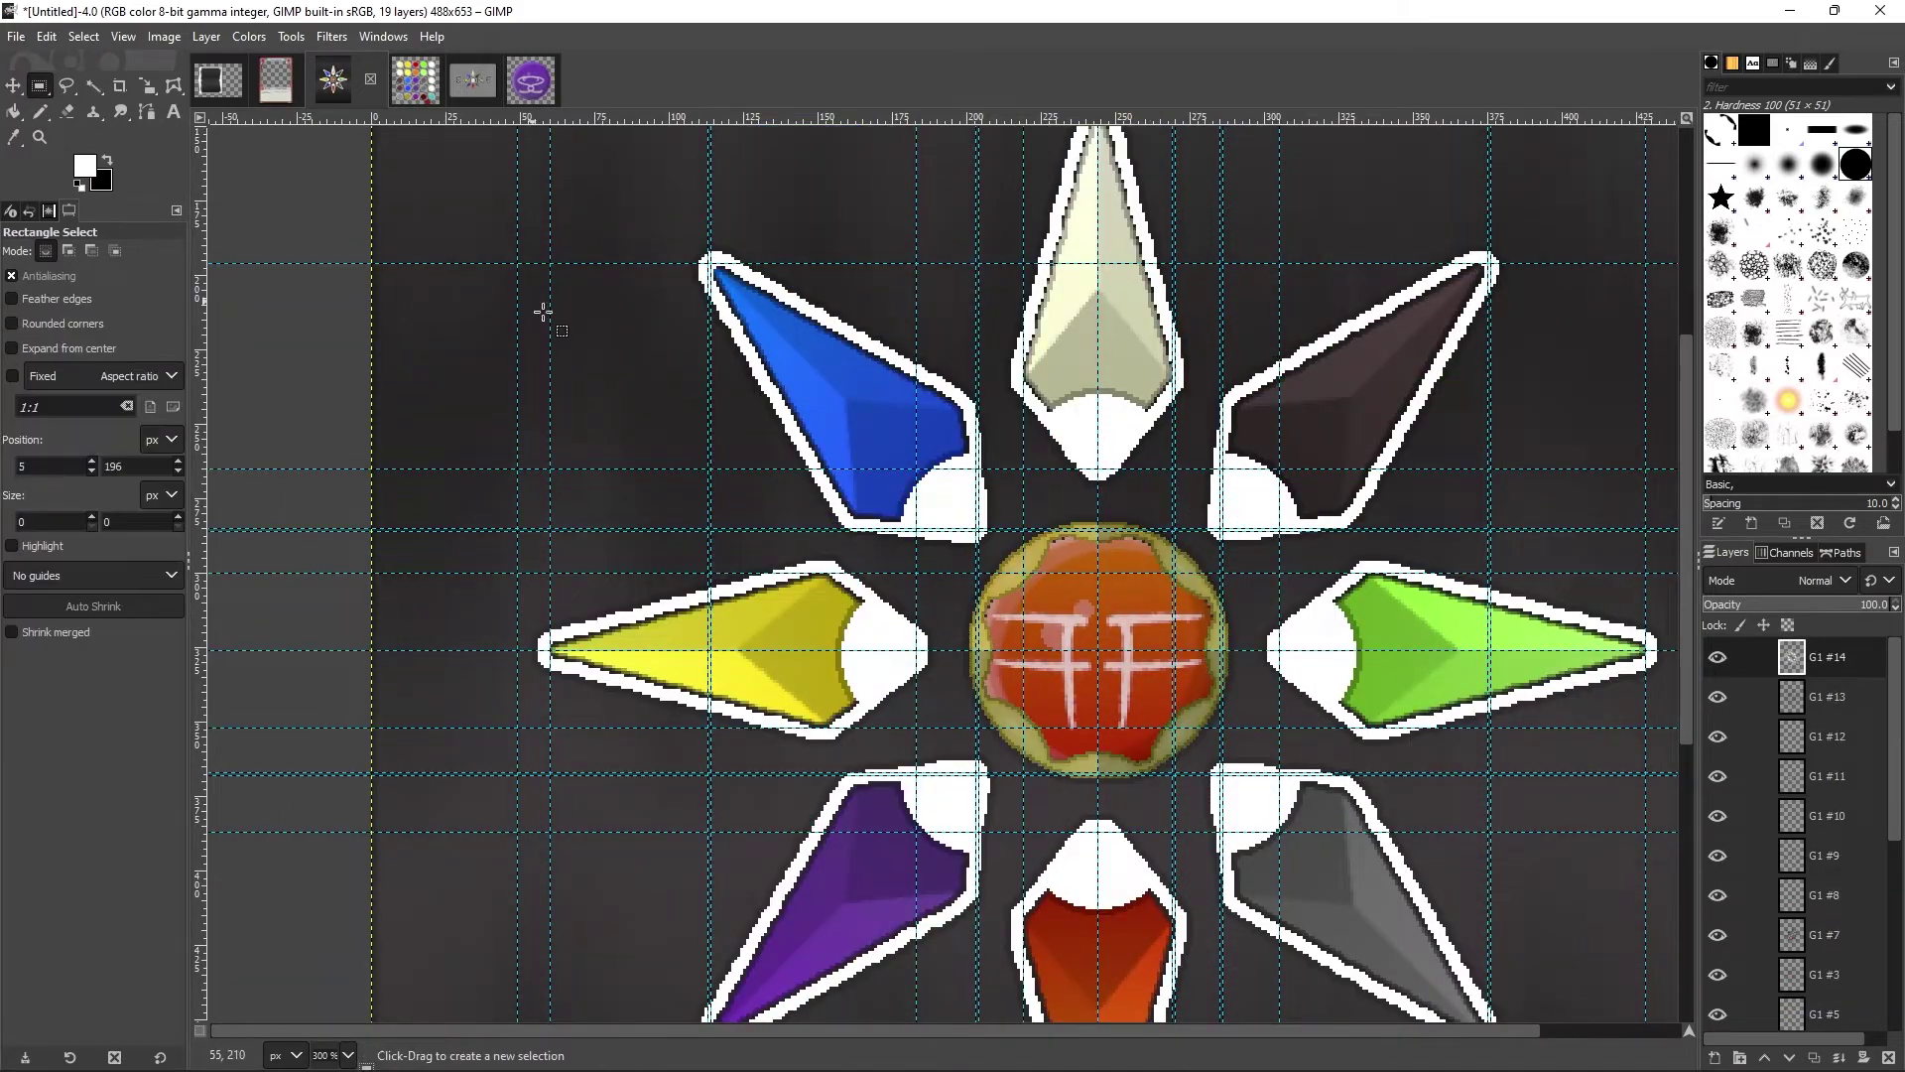
{"action": "key", "text": "ctrl+shift+a"}
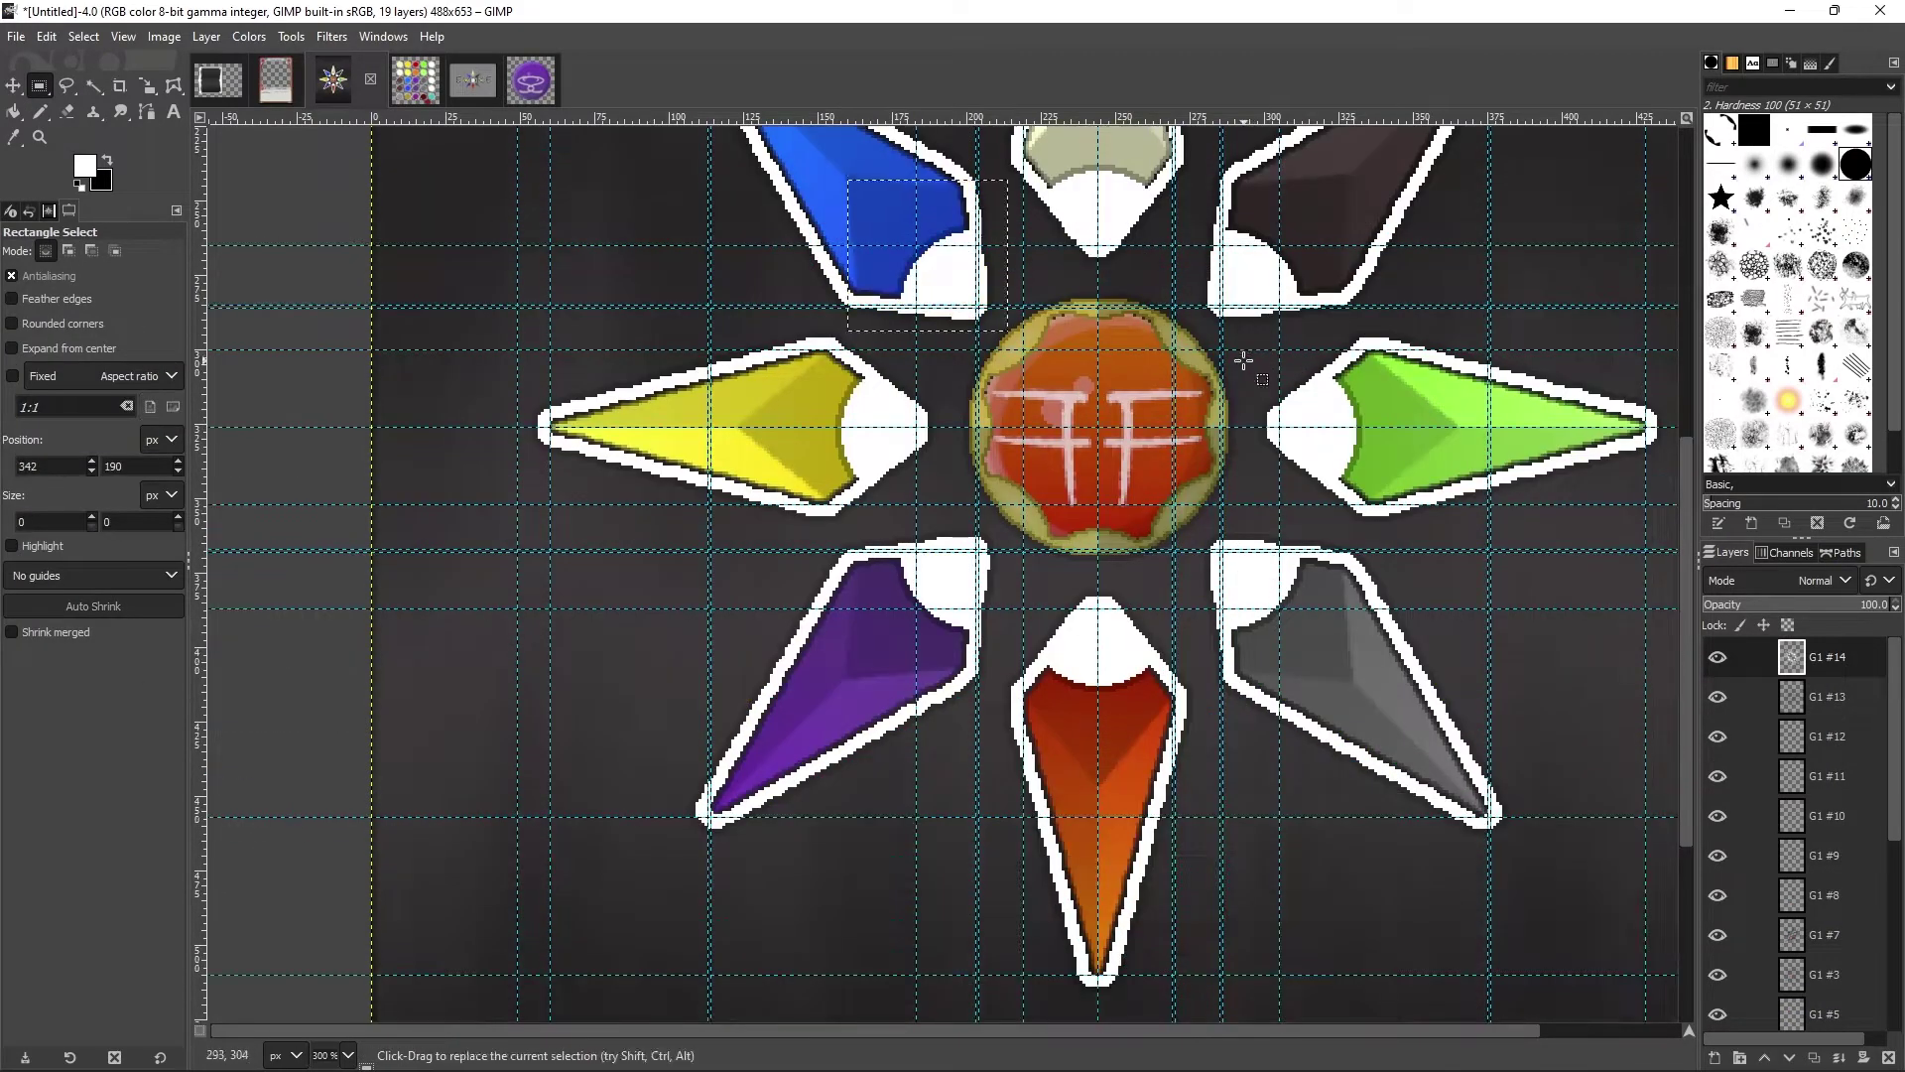
Step: Lasso the emblem's inner part, clear the white inside it from layer G1 #14, and set the layer's opacity to 5
{"action": "left_click", "coordinate": [1717, 657]}
{"action": "key", "text": "f"}
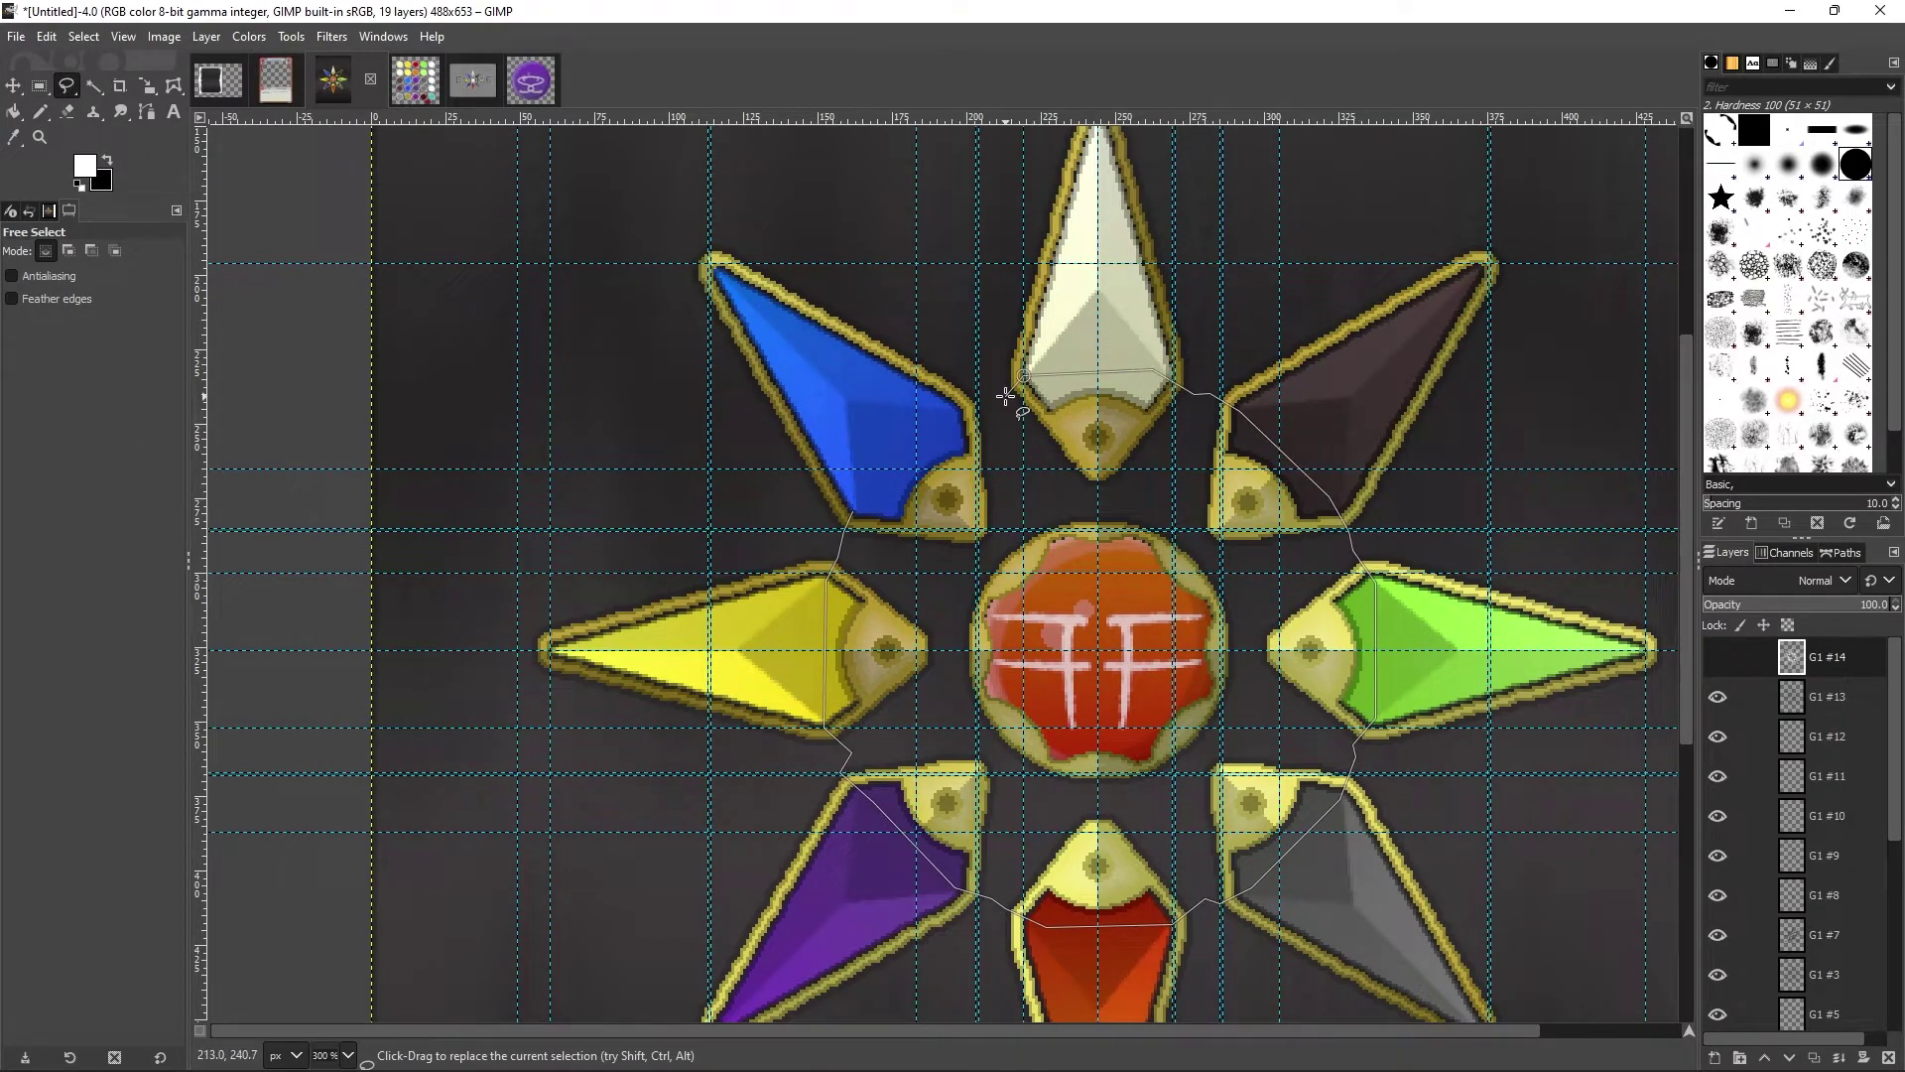
{"action": "left_click", "coordinate": [1717, 657]}
{"action": "key", "text": "r"}
{"action": "left_click", "coordinate": [1895, 609]}
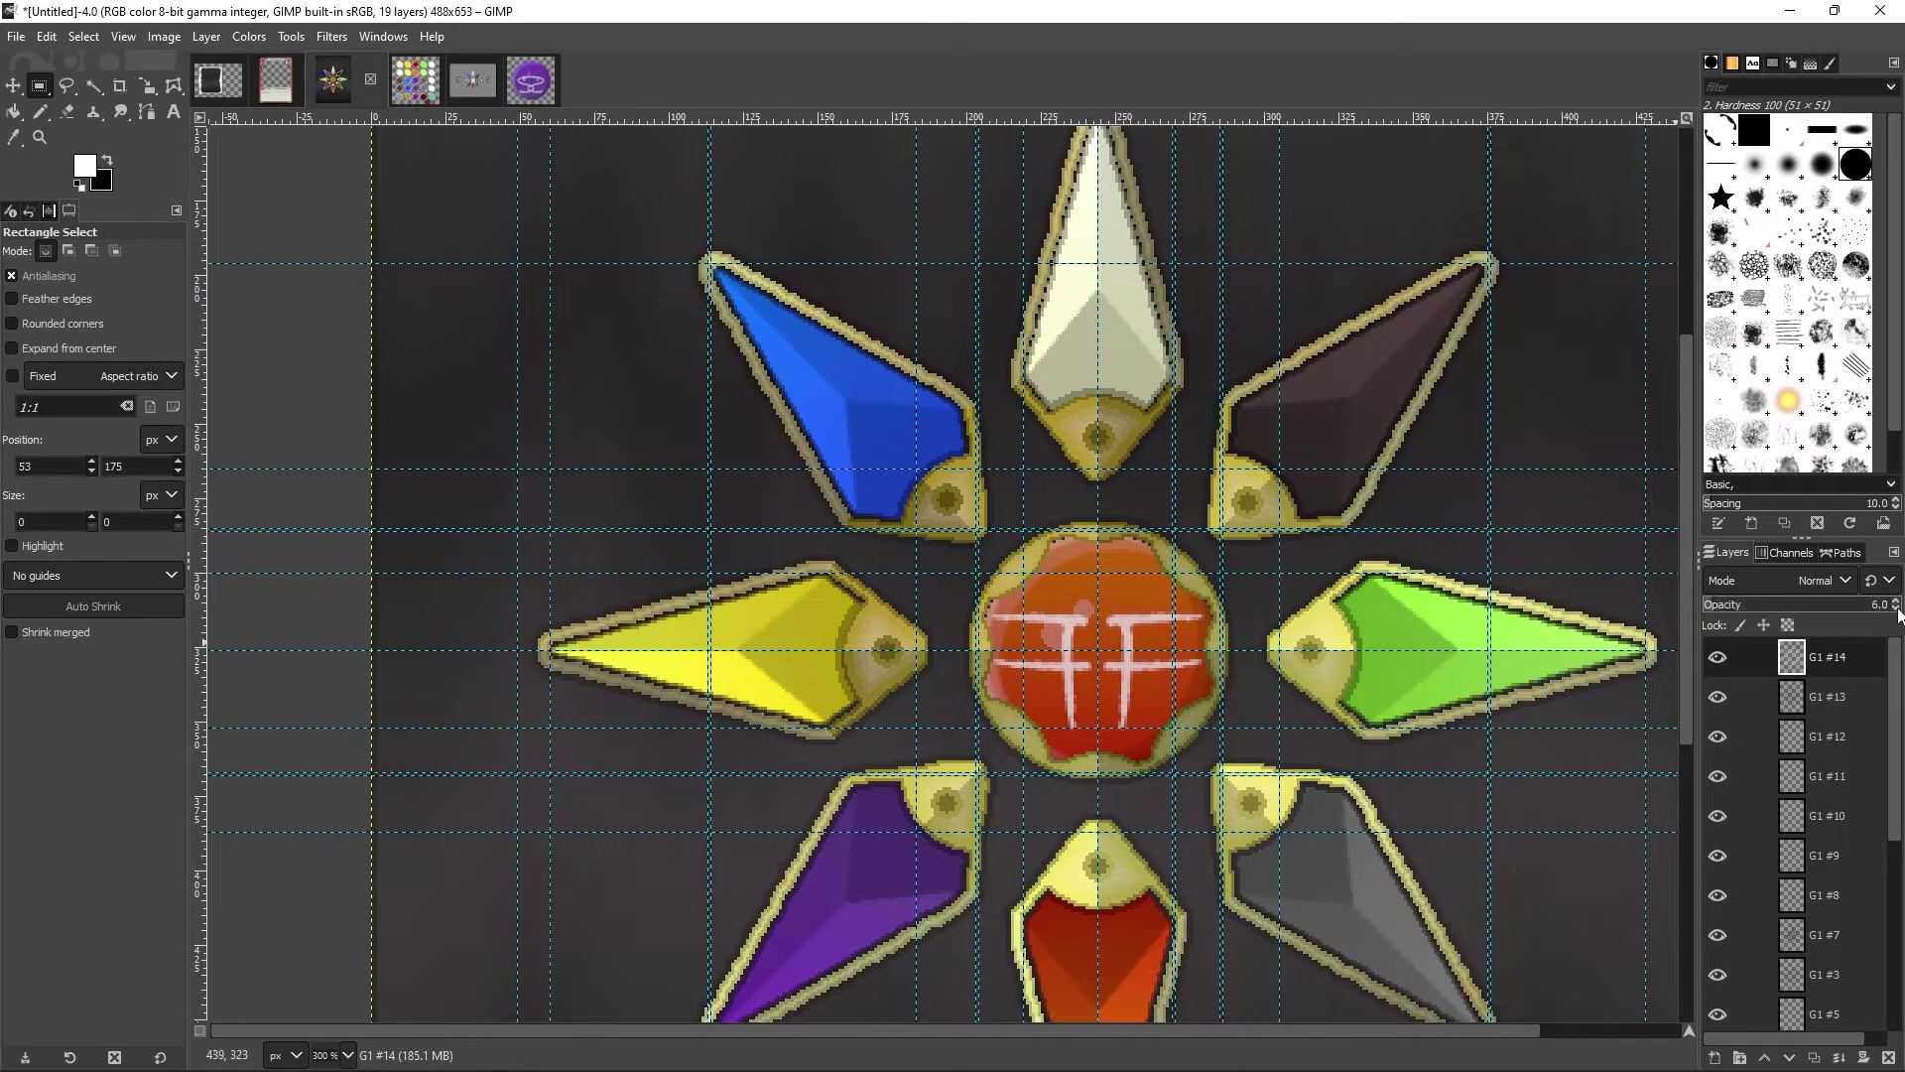
Step: Hide the guides and inspect the shaded emblem at 100% and enlarged
{"action": "scroll", "coordinate": [1515, 736], "scroll_direction": "up", "scroll_amount": 3}
{"action": "scroll", "coordinate": [1653, 764], "scroll_direction": "down", "scroll_amount": 4}
{"action": "left_click", "coordinate": [40, 137]}
{"action": "key", "text": "1"}
{"action": "left_click", "coordinate": [123, 35]}
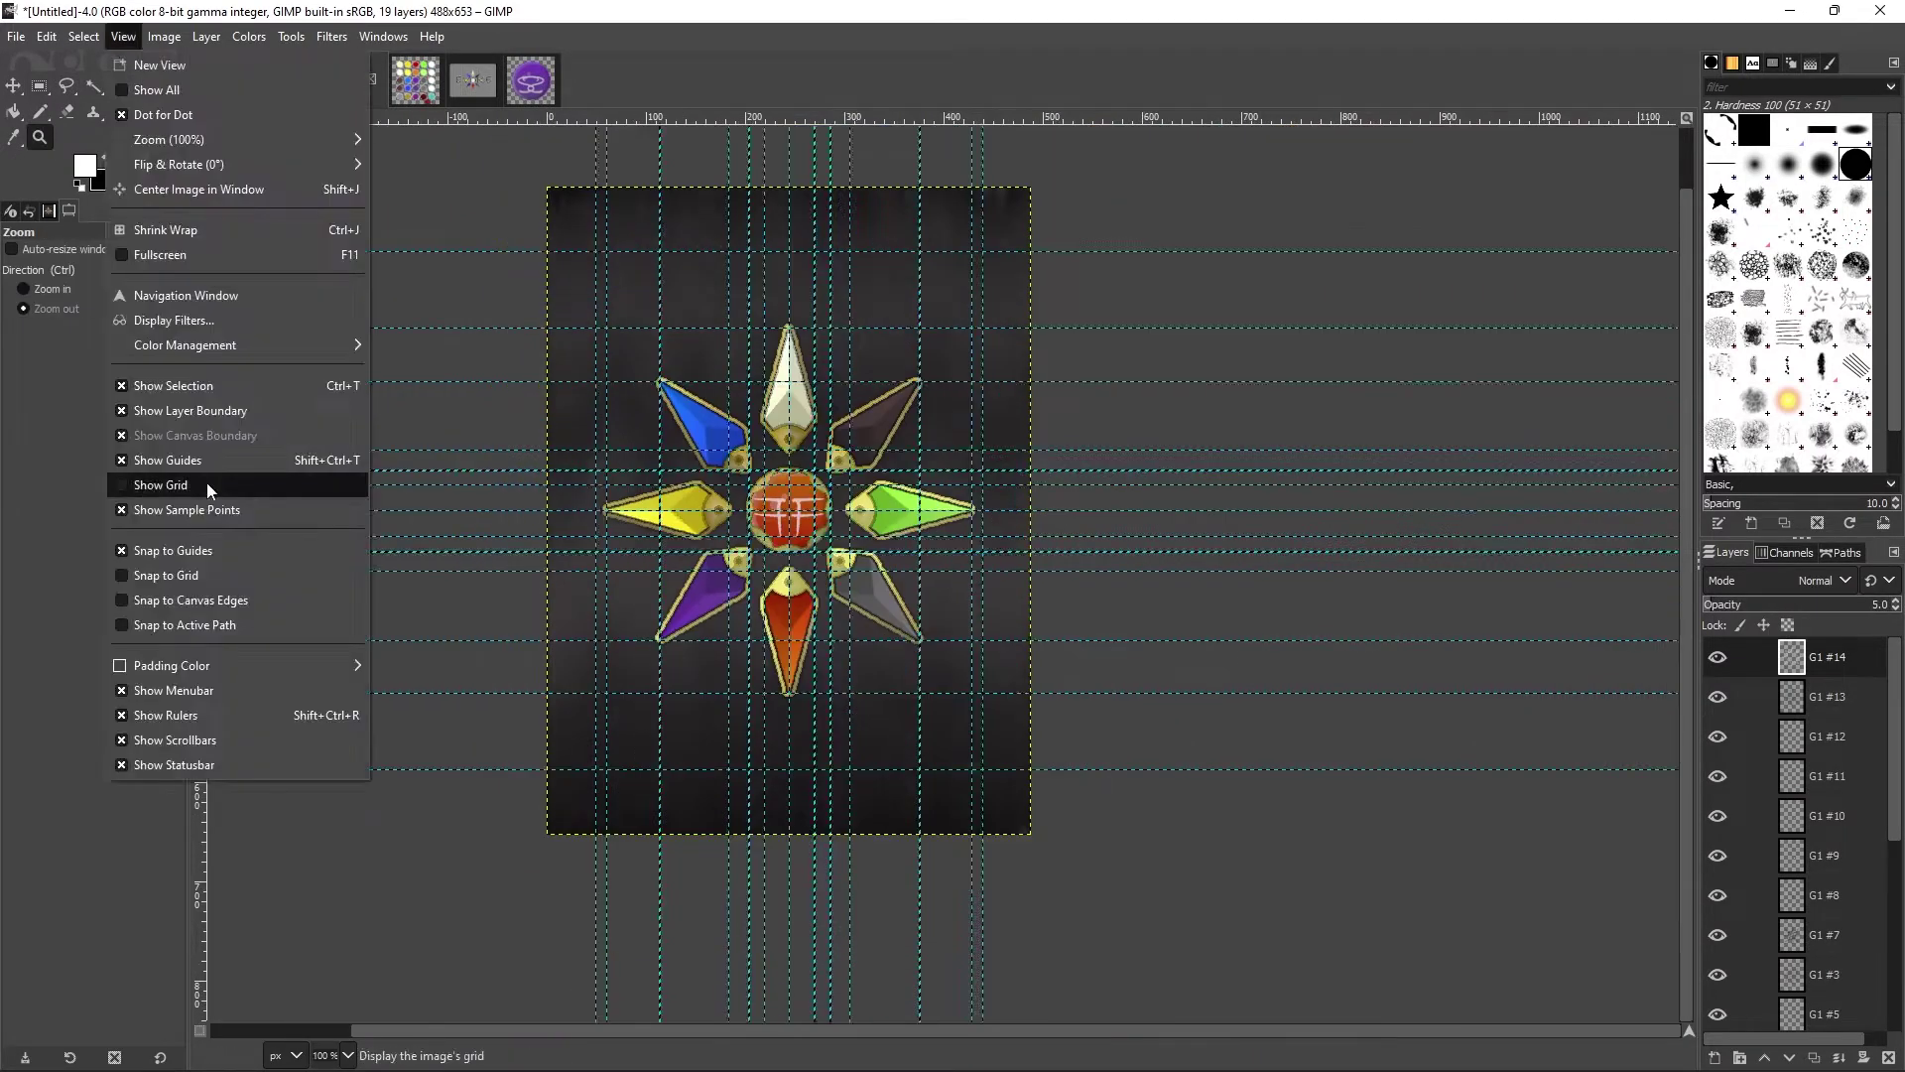
{"action": "left_click", "coordinate": [207, 482]}
{"action": "left_click", "coordinate": [67, 288]}
{"action": "key", "text": "grave"}
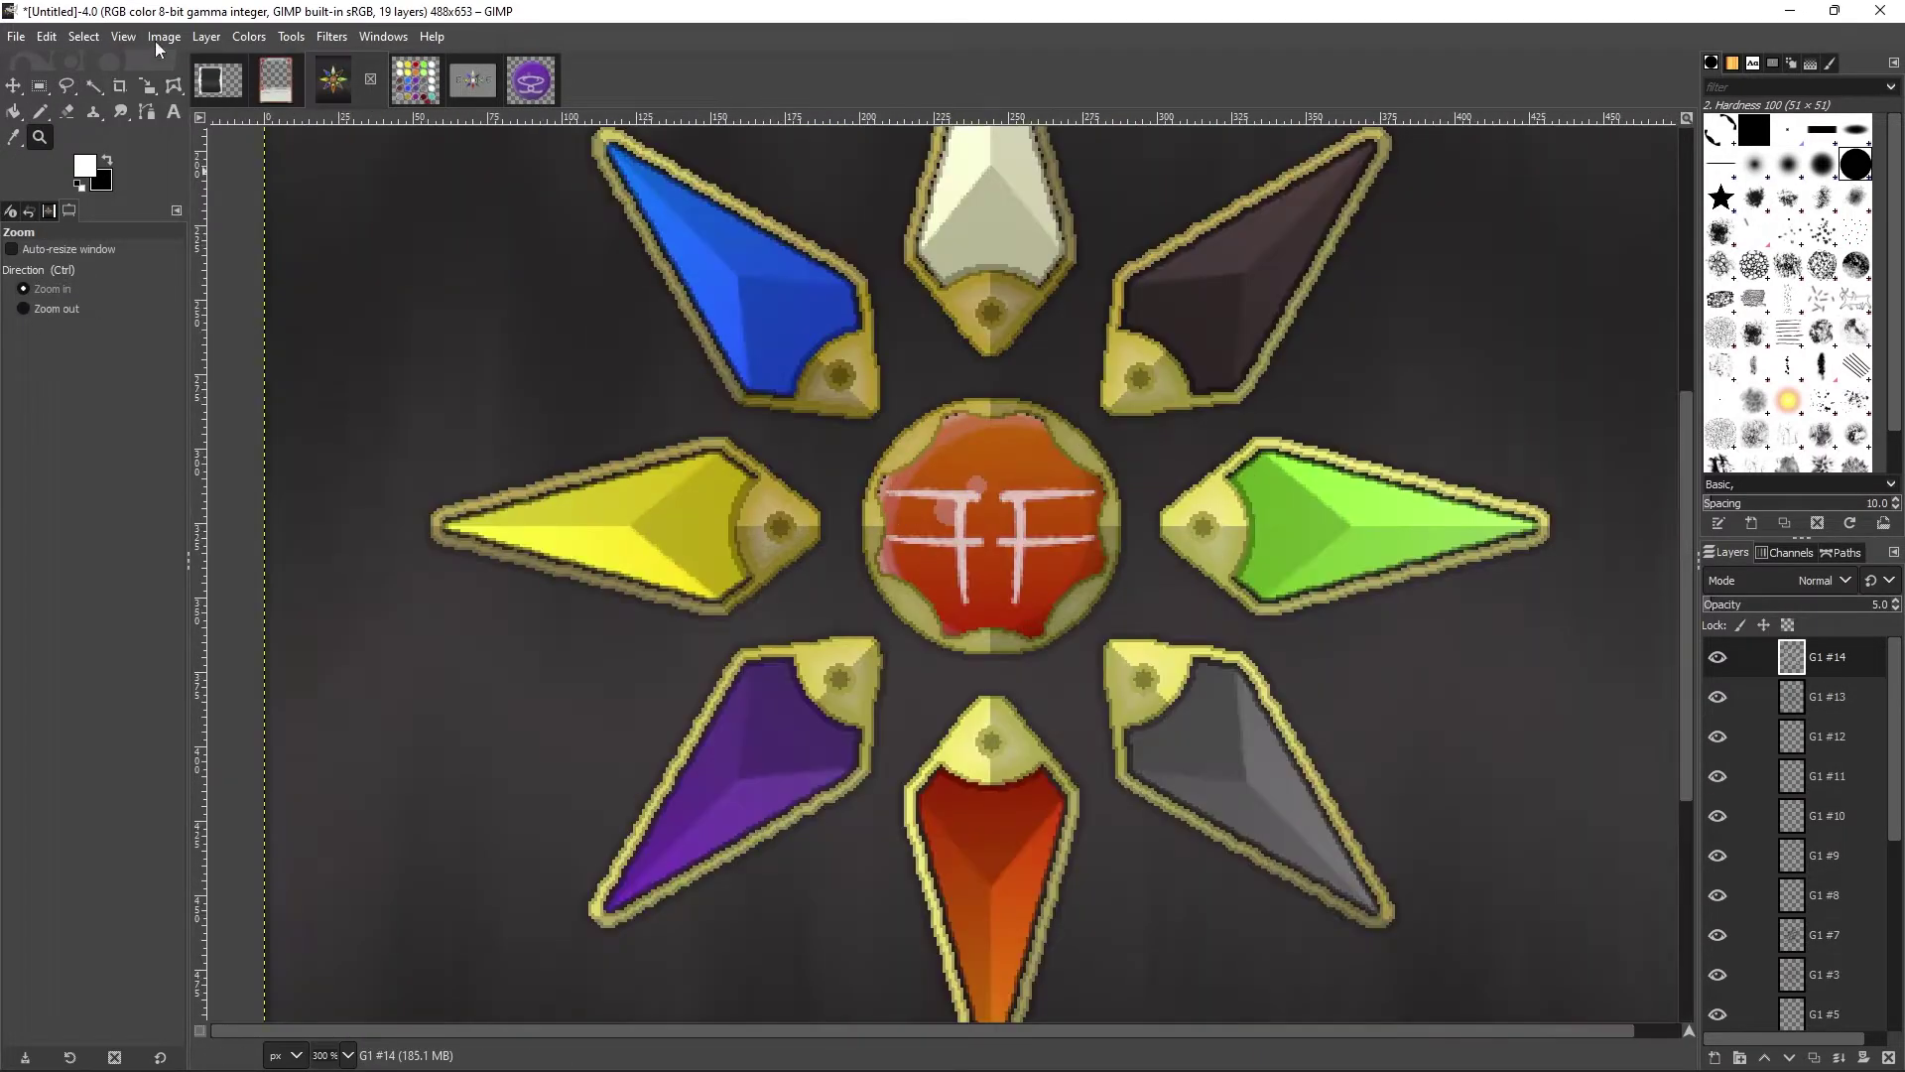
Step: Show the guides again and delete the hidden layer G1 #1
{"action": "left_click", "coordinate": [123, 35]}
{"action": "left_click", "coordinate": [207, 482]}
{"action": "scroll", "coordinate": [1760, 823], "scroll_direction": "down", "scroll_amount": 5}
{"action": "left_click", "coordinate": [1836, 851]}
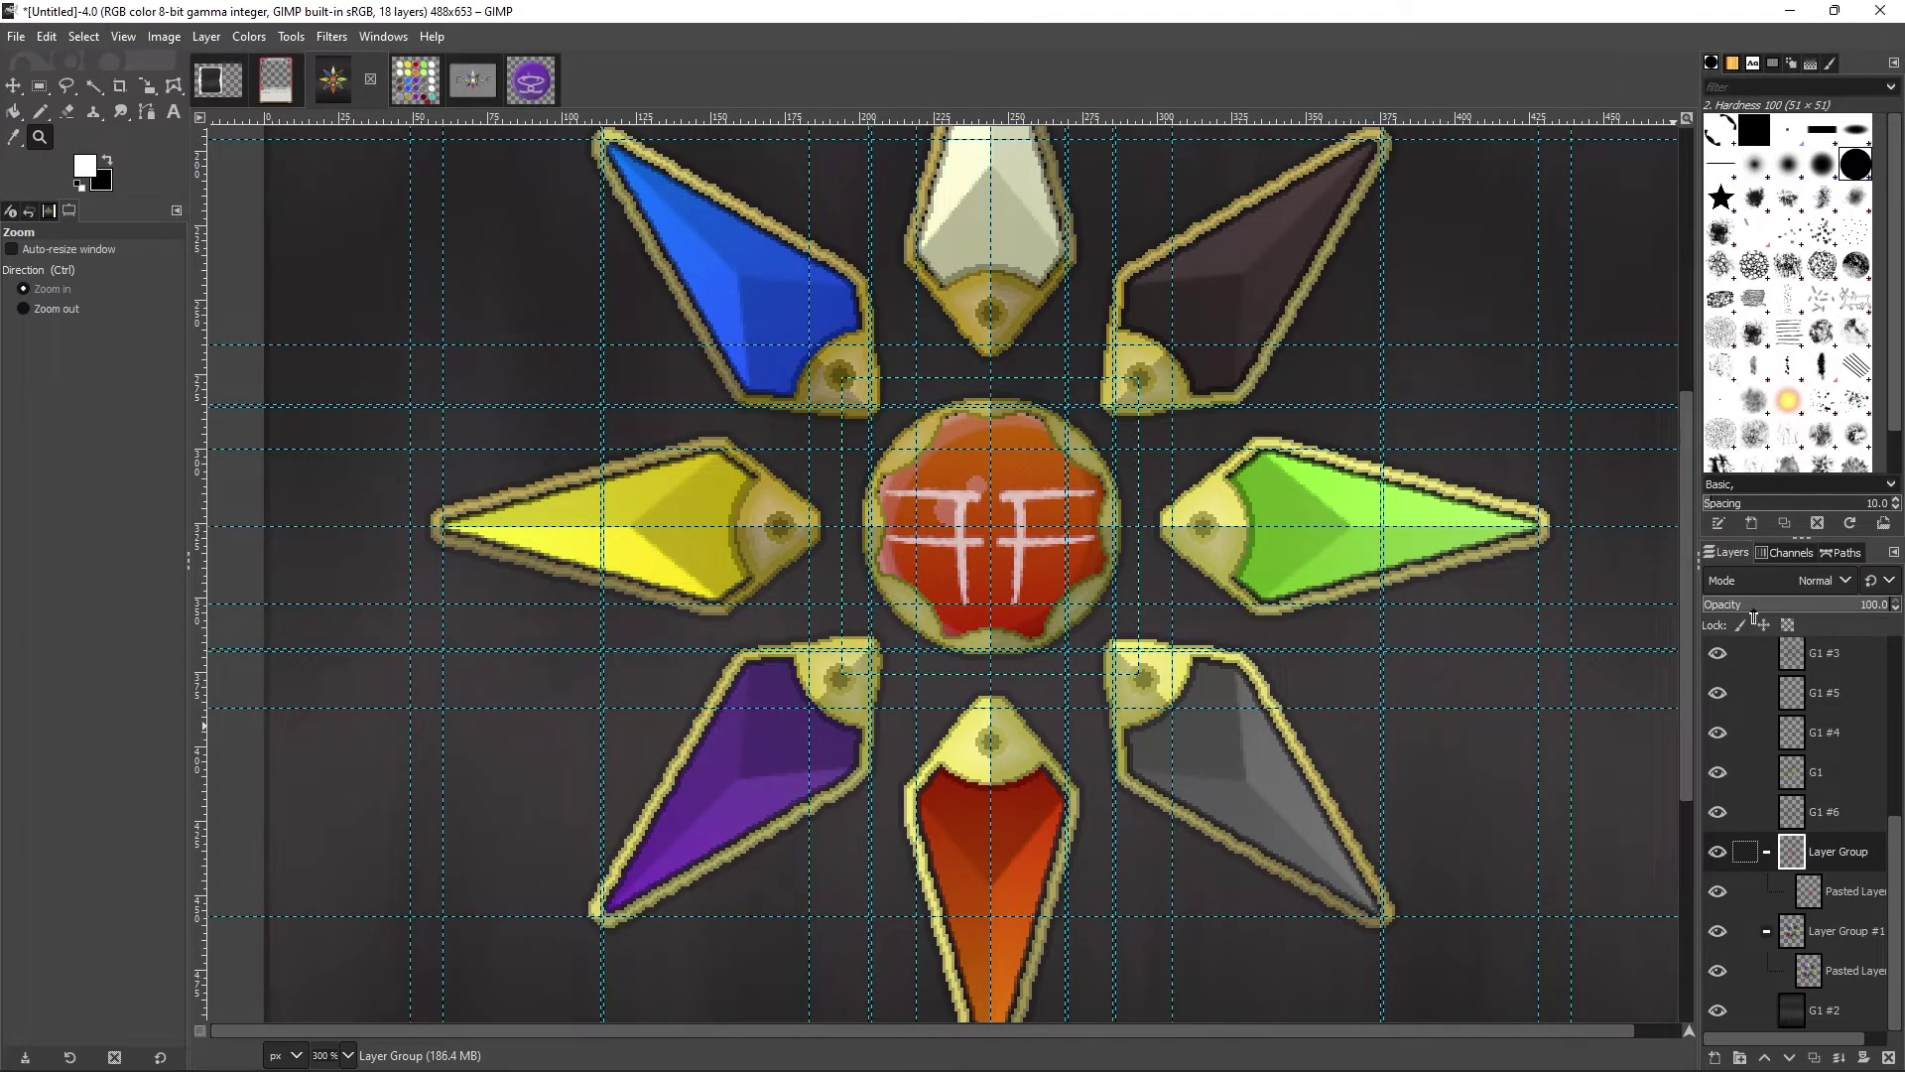
Step: Switch to the Powers - Draft image and duplicate the hidden white frame layer G1 #2, showing only the copy
{"action": "key", "text": "alt+1"}
{"action": "left_click", "coordinate": [1717, 775]}
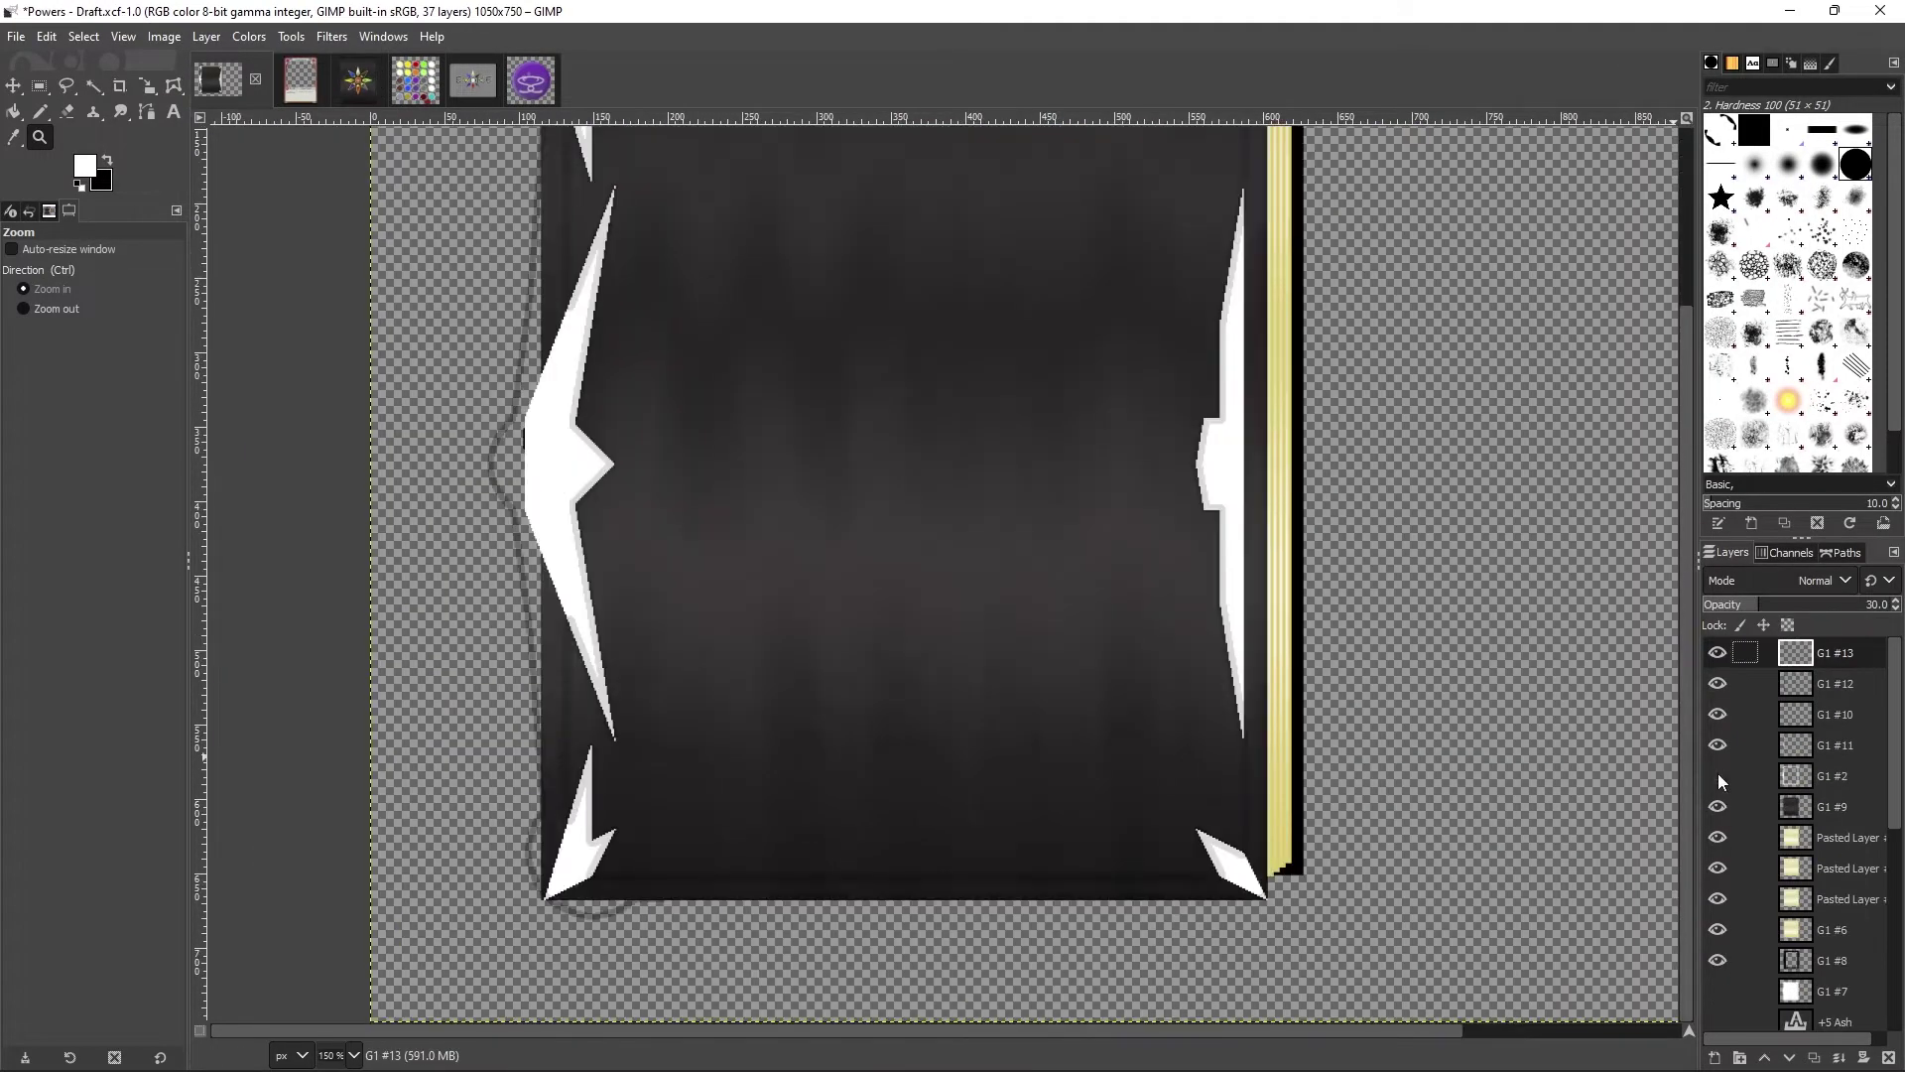
{"action": "right_click", "coordinate": [1724, 756]}
{"action": "left_click", "coordinate": [1716, 266]}
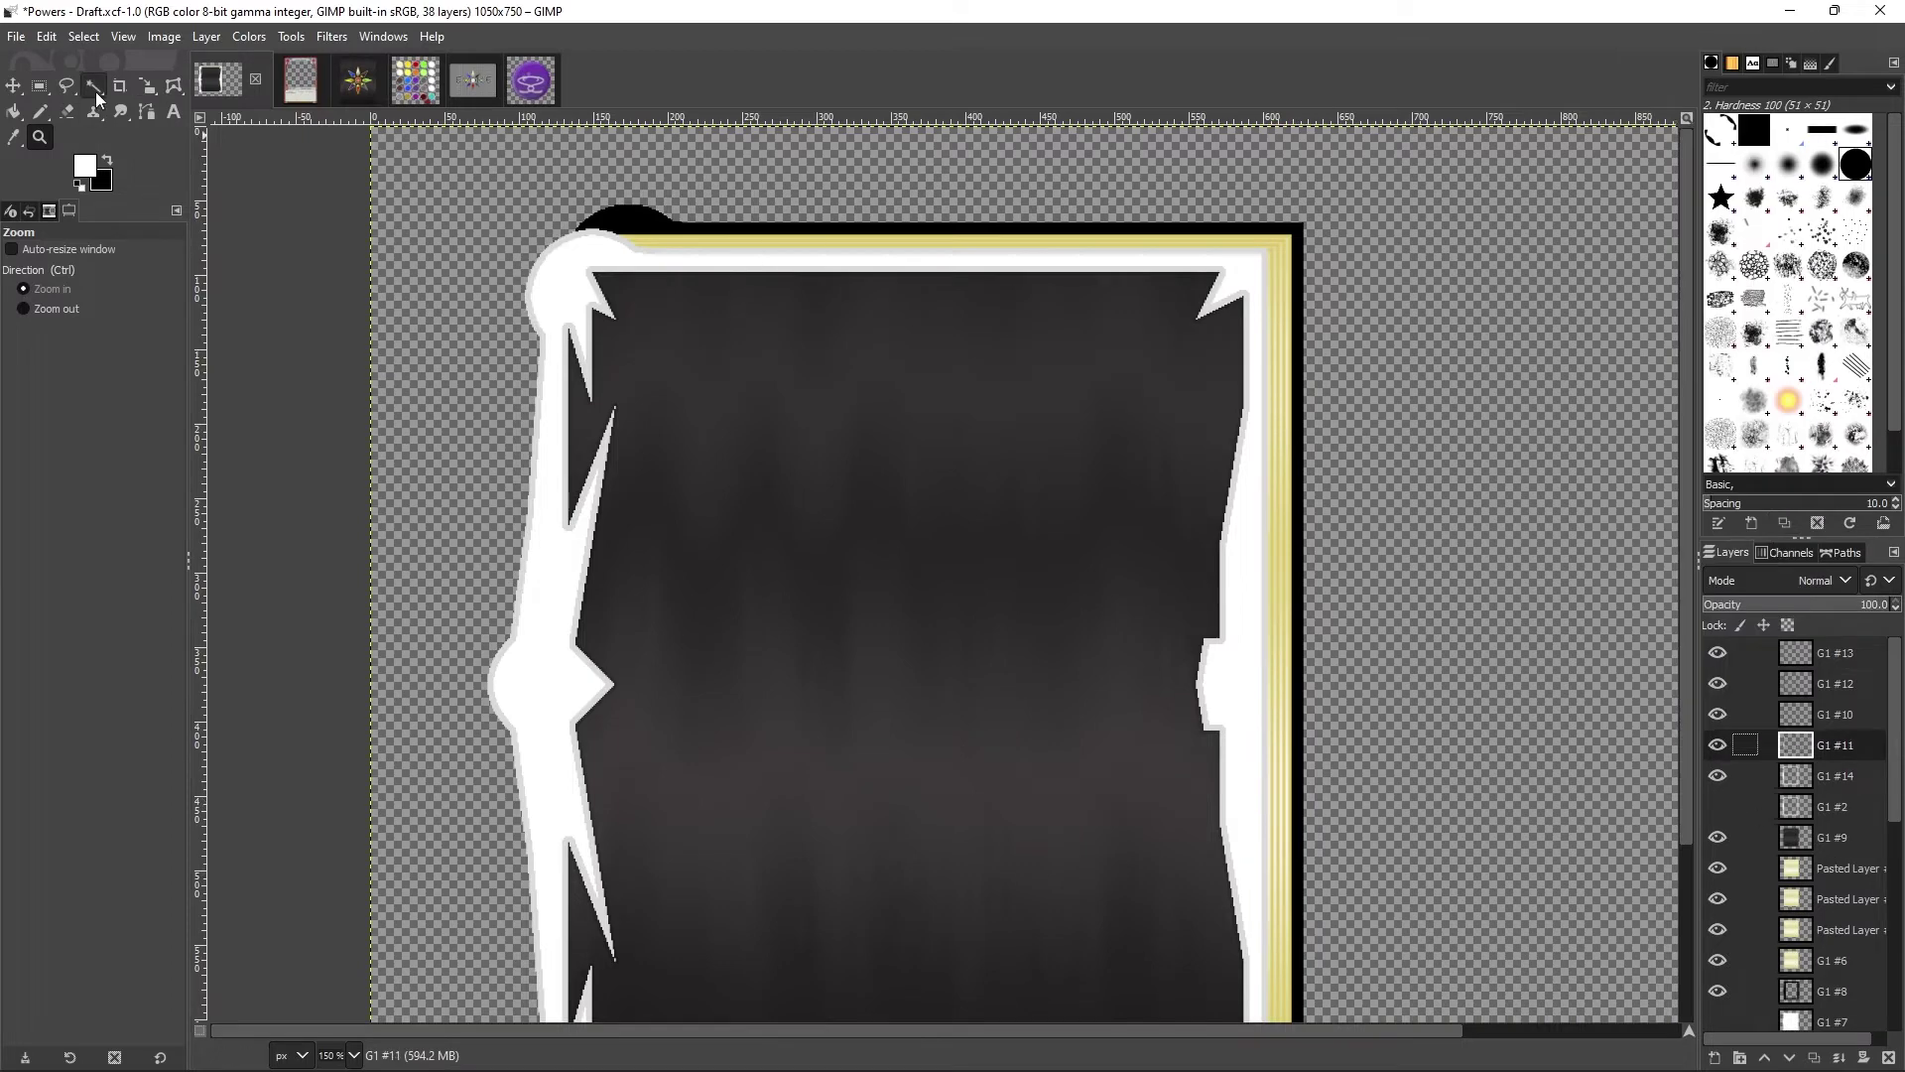
Step: Select the white accent shapes of layer G1 #11 with Fuzzy Select, hide that layer, and clear their area from layer G1 #14
{"action": "left_click", "coordinate": [94, 88]}
{"action": "left_click", "coordinate": [1204, 643]}
{"action": "scroll", "coordinate": [850, 595], "scroll_direction": "down", "scroll_amount": 5}
{"action": "scroll", "coordinate": [850, 595], "scroll_direction": "up", "scroll_amount": 5}
{"action": "left_click", "coordinate": [1718, 744]}
{"action": "left_click", "coordinate": [1836, 775]}
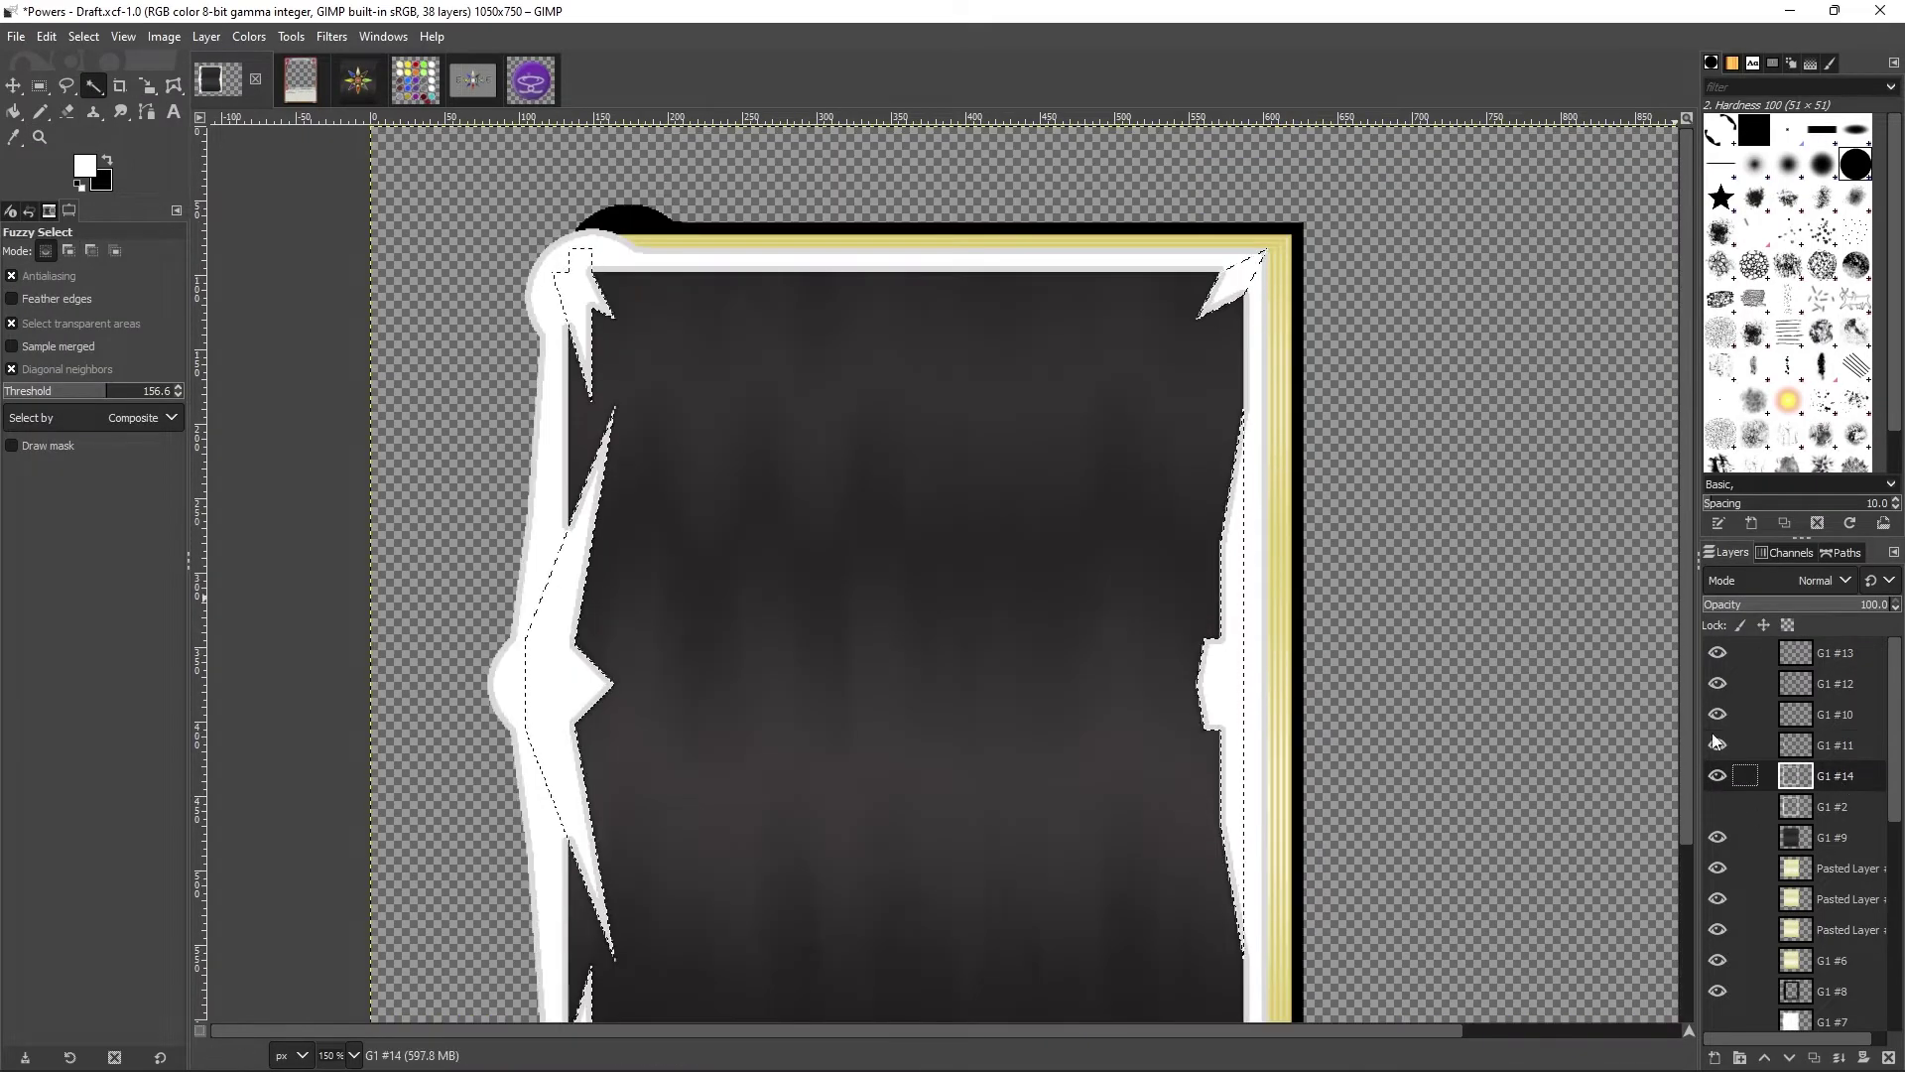
{"action": "key", "text": "ctrl+shift+a"}
Step: Select a rectangular area of about 91 × 66 px around the bulge at the middle of the frame's left edge
{"action": "key", "text": "r"}
{"action": "scroll", "coordinate": [889, 422], "scroll_direction": "down", "scroll_amount": 4}
{"action": "scroll", "coordinate": [472, 403], "scroll_direction": "up", "scroll_amount": 4}
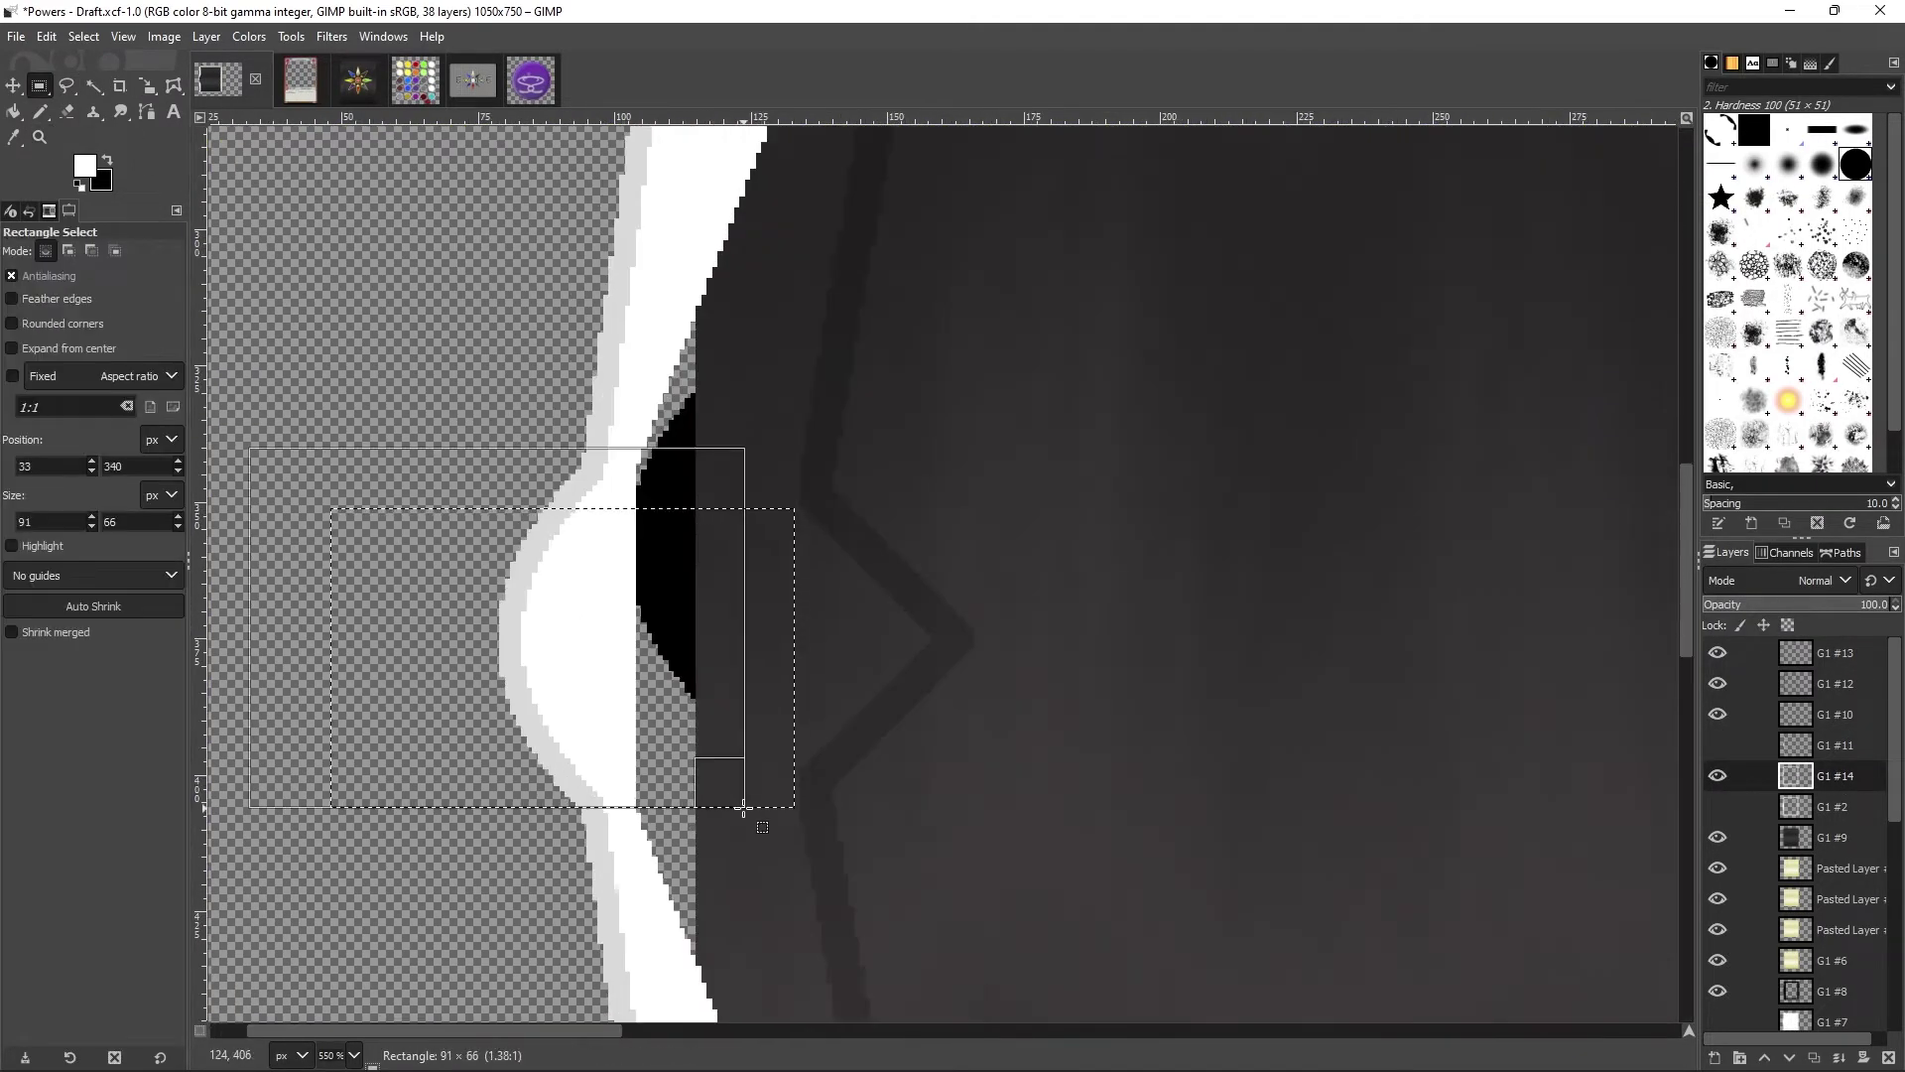
Step: Clear the rounded middle ornament from the left frame bar on layer G1 #14 with a rectangular selection
{"action": "scroll", "coordinate": [900, 698], "scroll_direction": "up", "scroll_amount": 10}
{"action": "scroll", "coordinate": [900, 698], "scroll_direction": "down", "scroll_amount": 10}
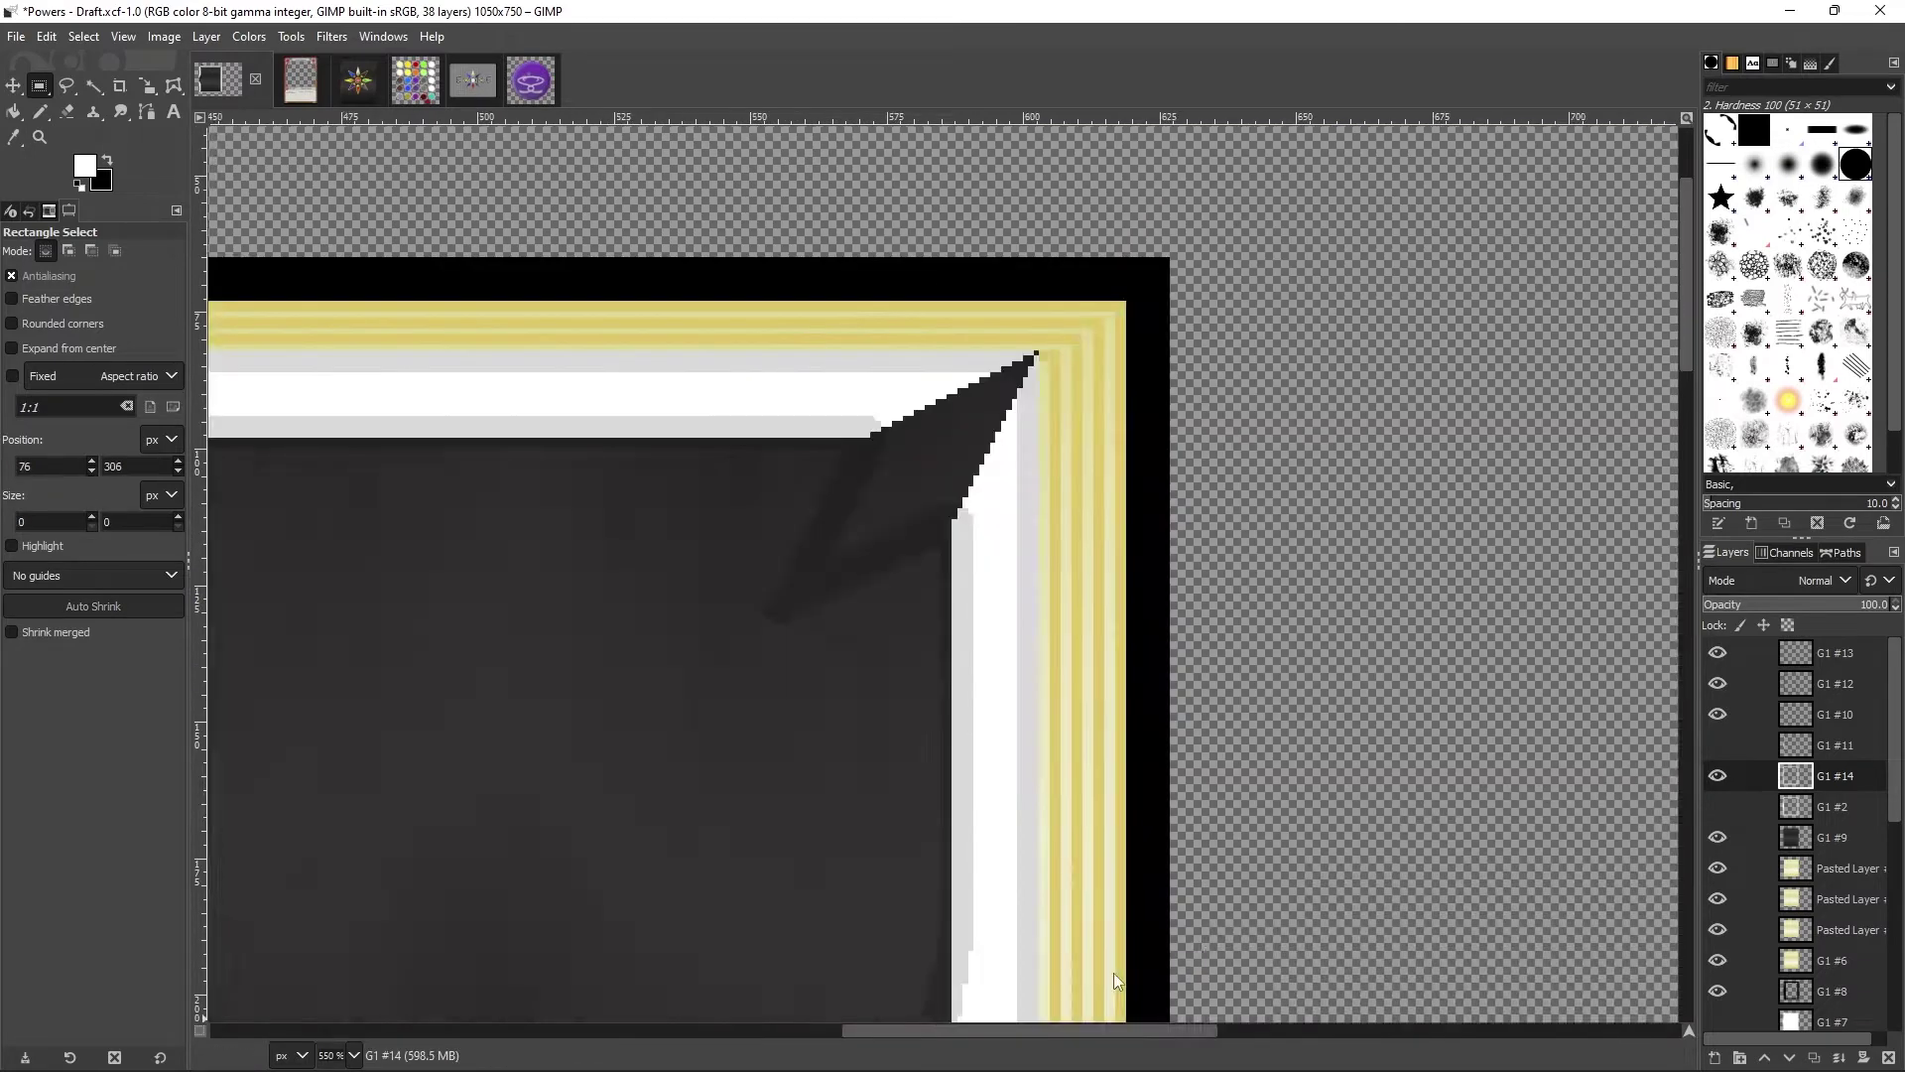
{"action": "scroll", "coordinate": [1113, 972], "scroll_direction": "right", "scroll_amount": 3}
Step: Cut the outer left portions of the rounded upper-left and lower-left corner ornaments from layer G1 #14 using angled free selections
{"action": "left_click", "coordinate": [66, 85]}
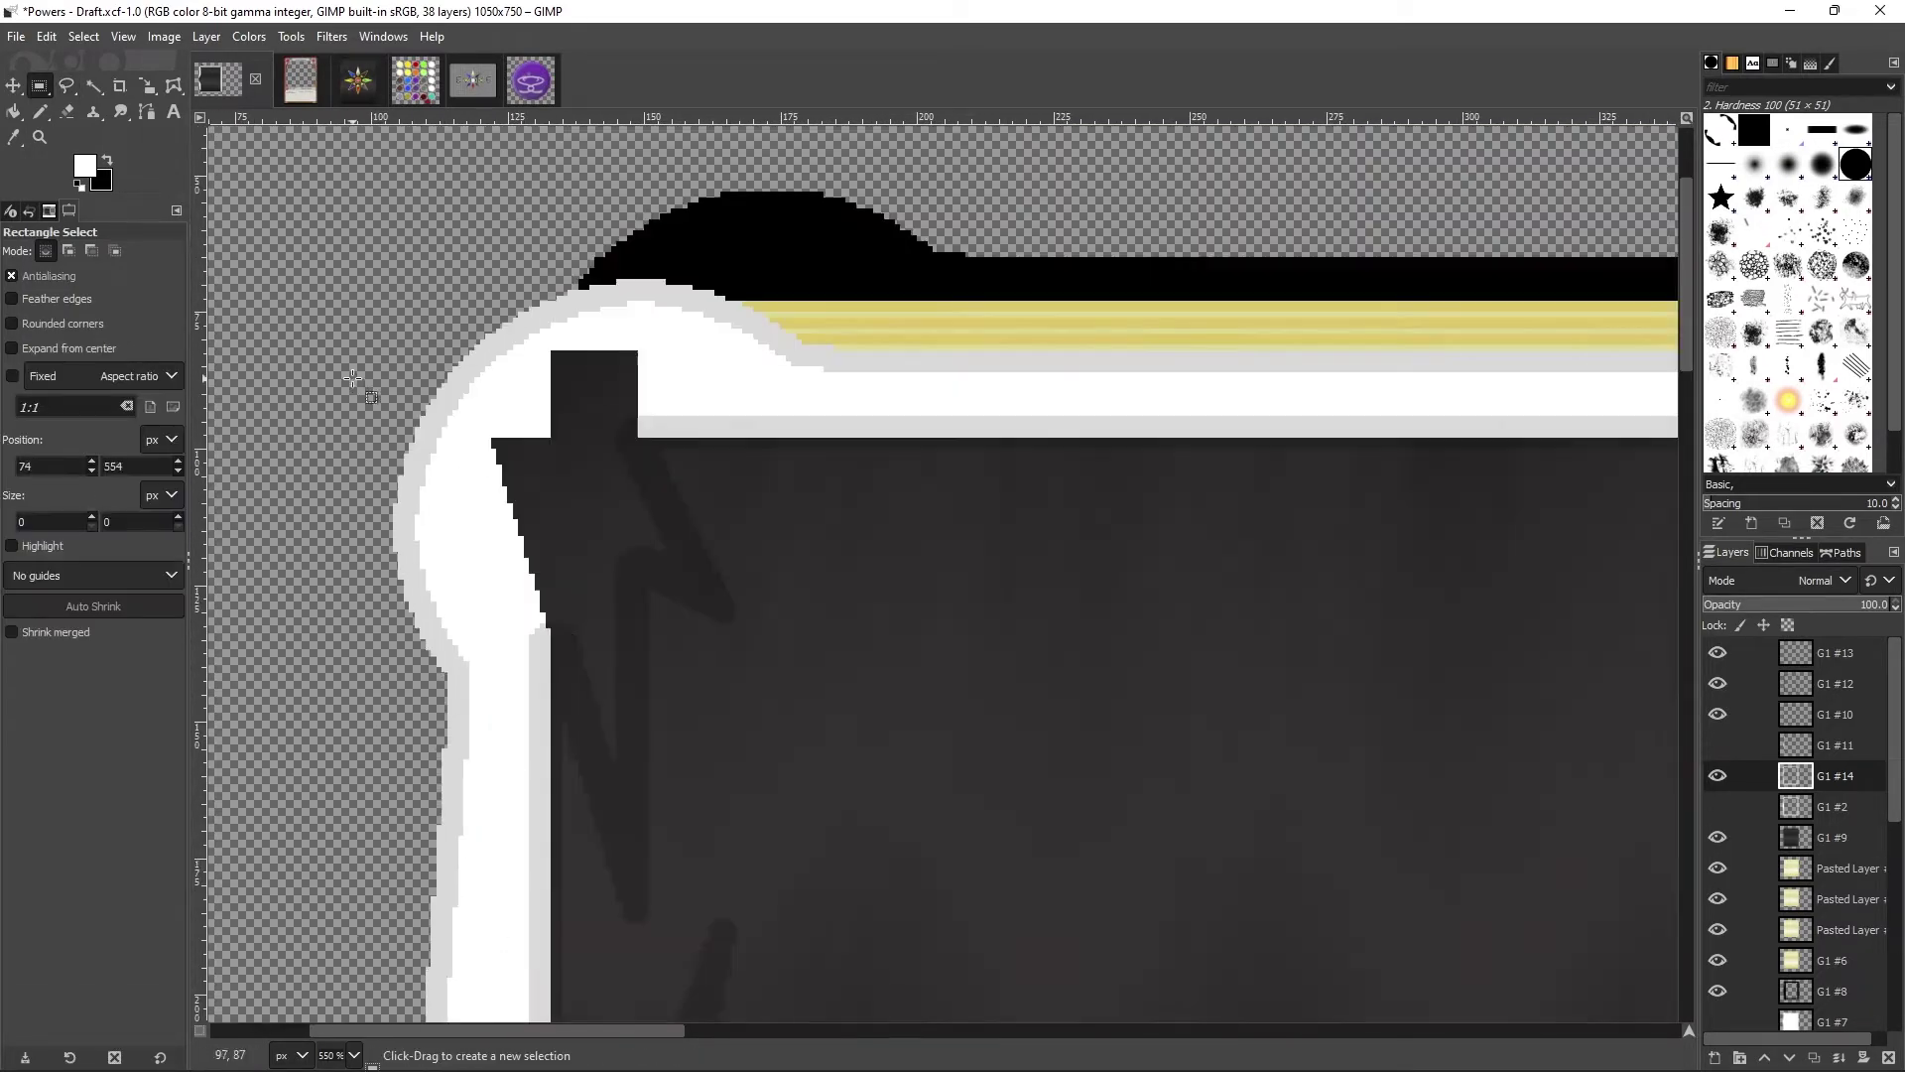
{"action": "key", "text": "f"}
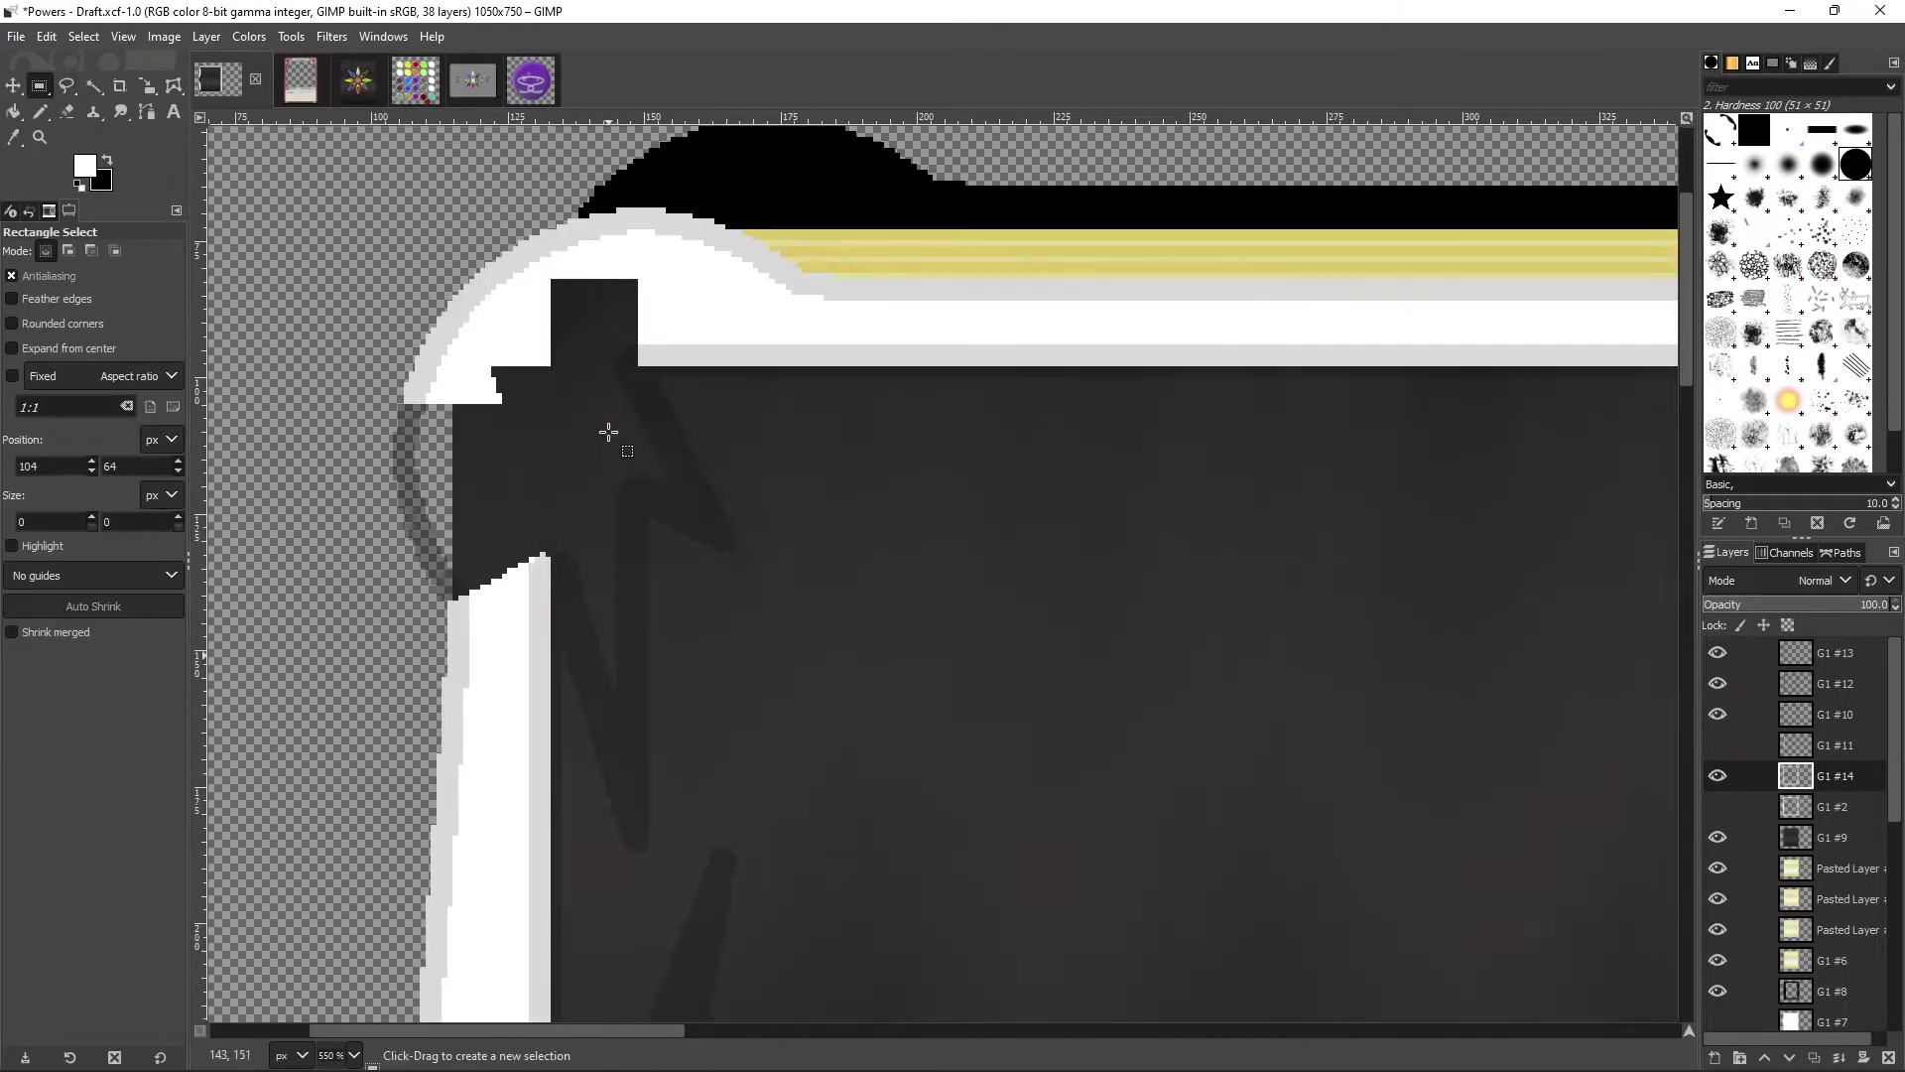
{"action": "key", "text": "f"}
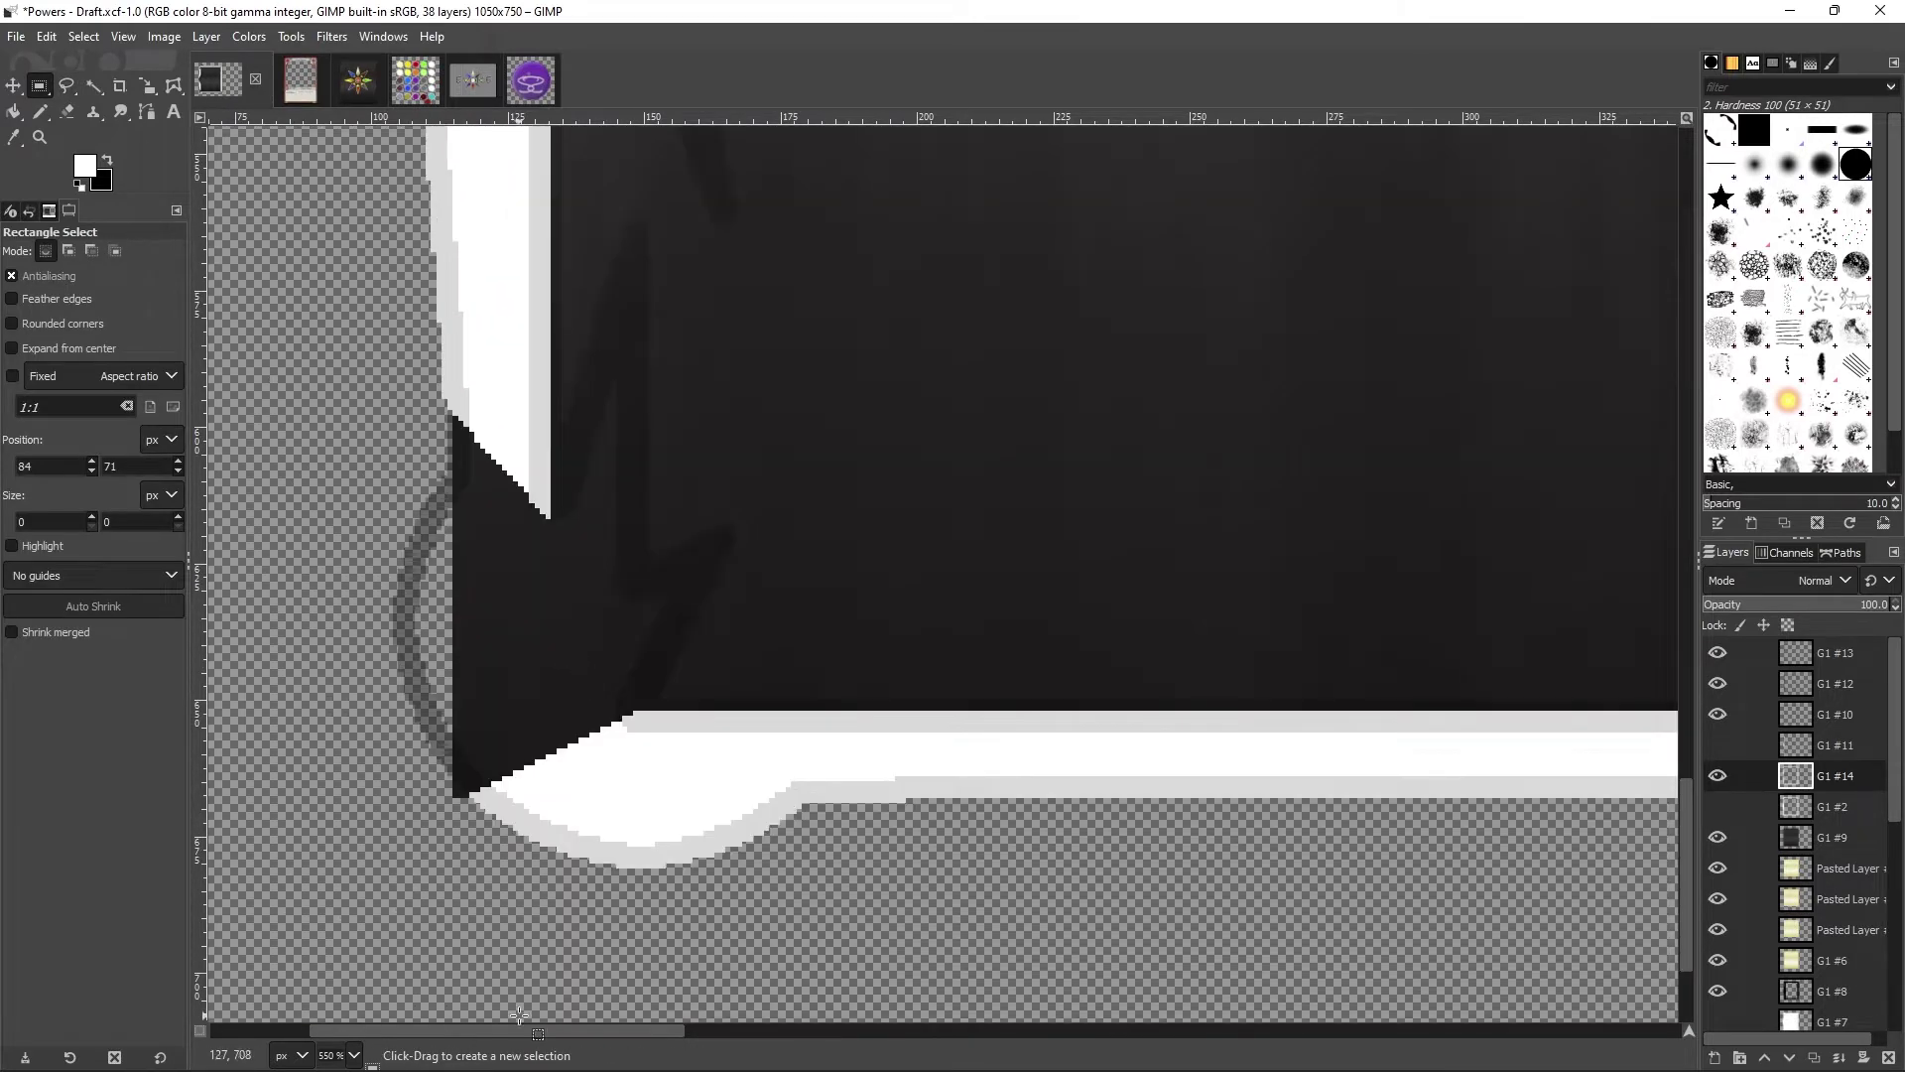
Step: Cut diagonally through the bottom and top bars on layer G1 #14 to remove the rest of the left corner ornaments
{"action": "scroll", "coordinate": [518, 1015], "scroll_direction": "right", "scroll_amount": 3}
{"action": "key", "text": "f"}
{"action": "left_click", "coordinate": [409, 712]}
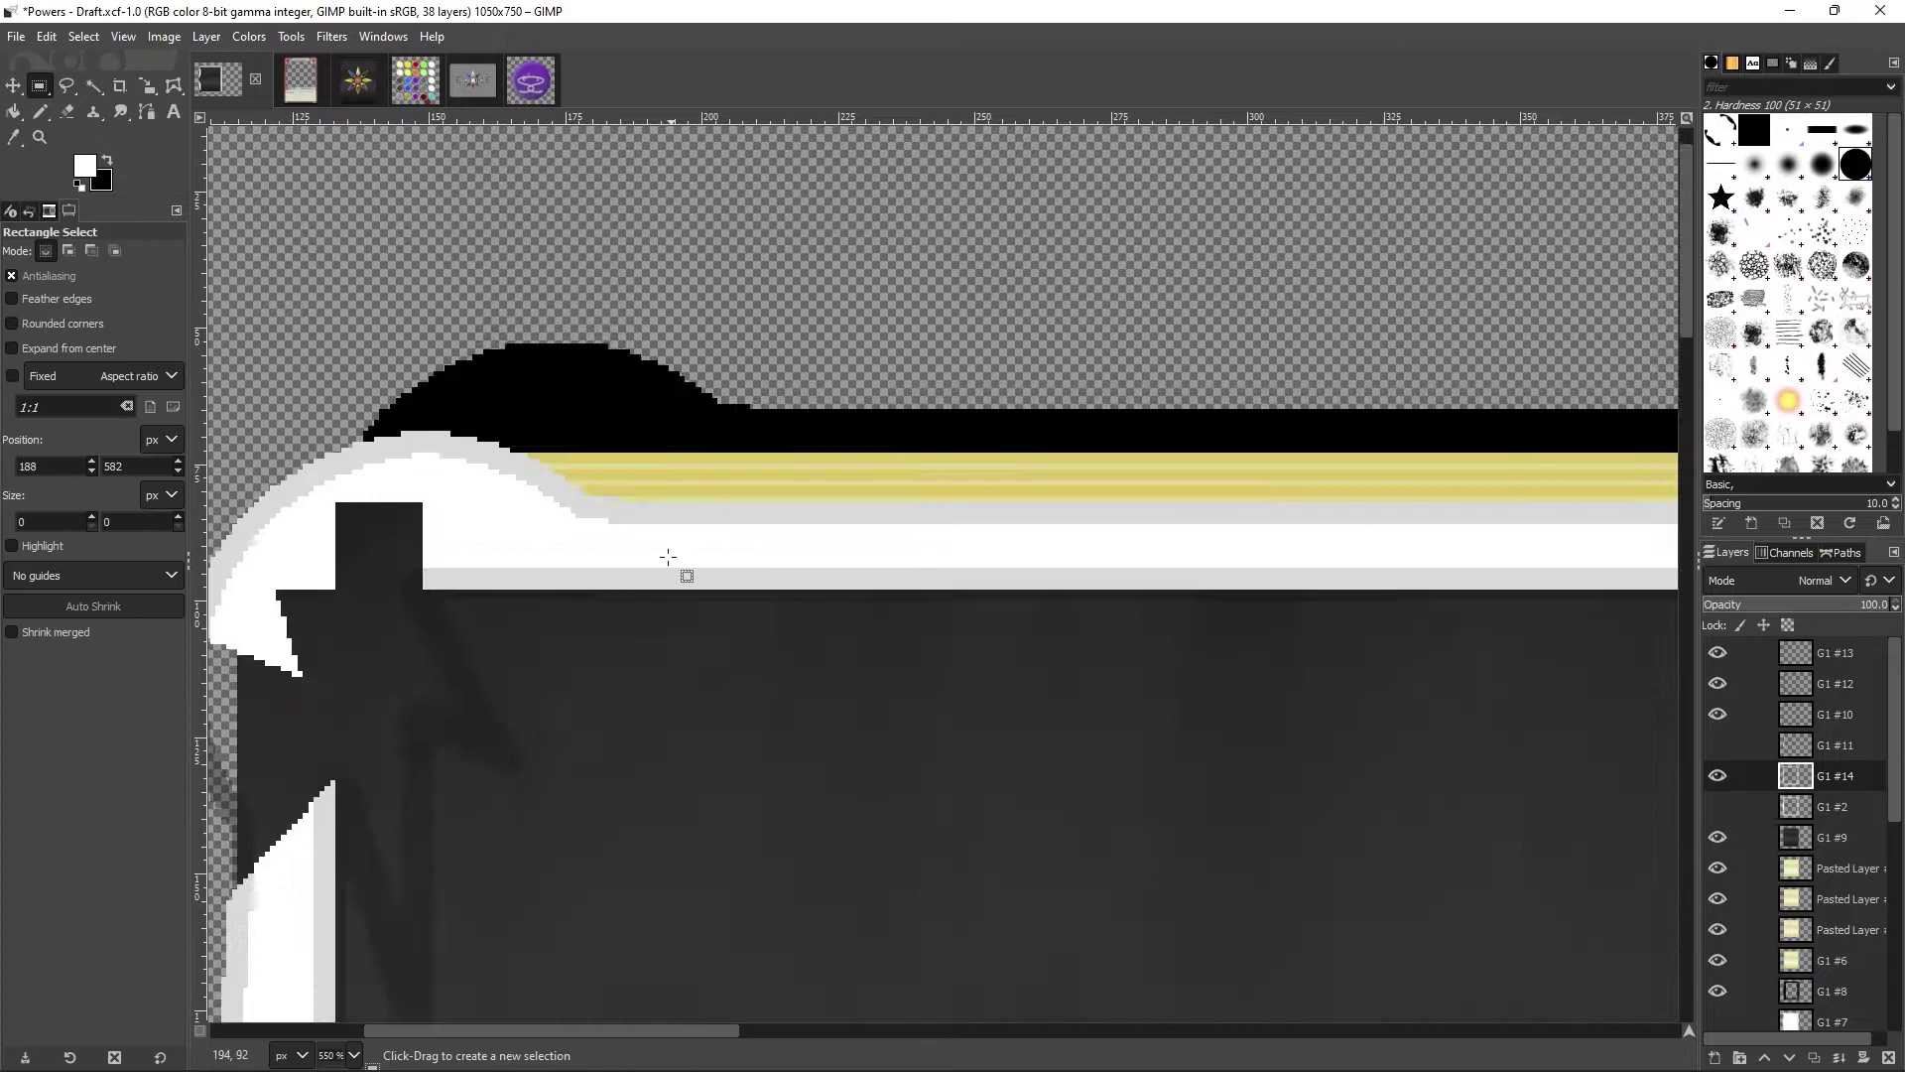
{"action": "key", "text": "f"}
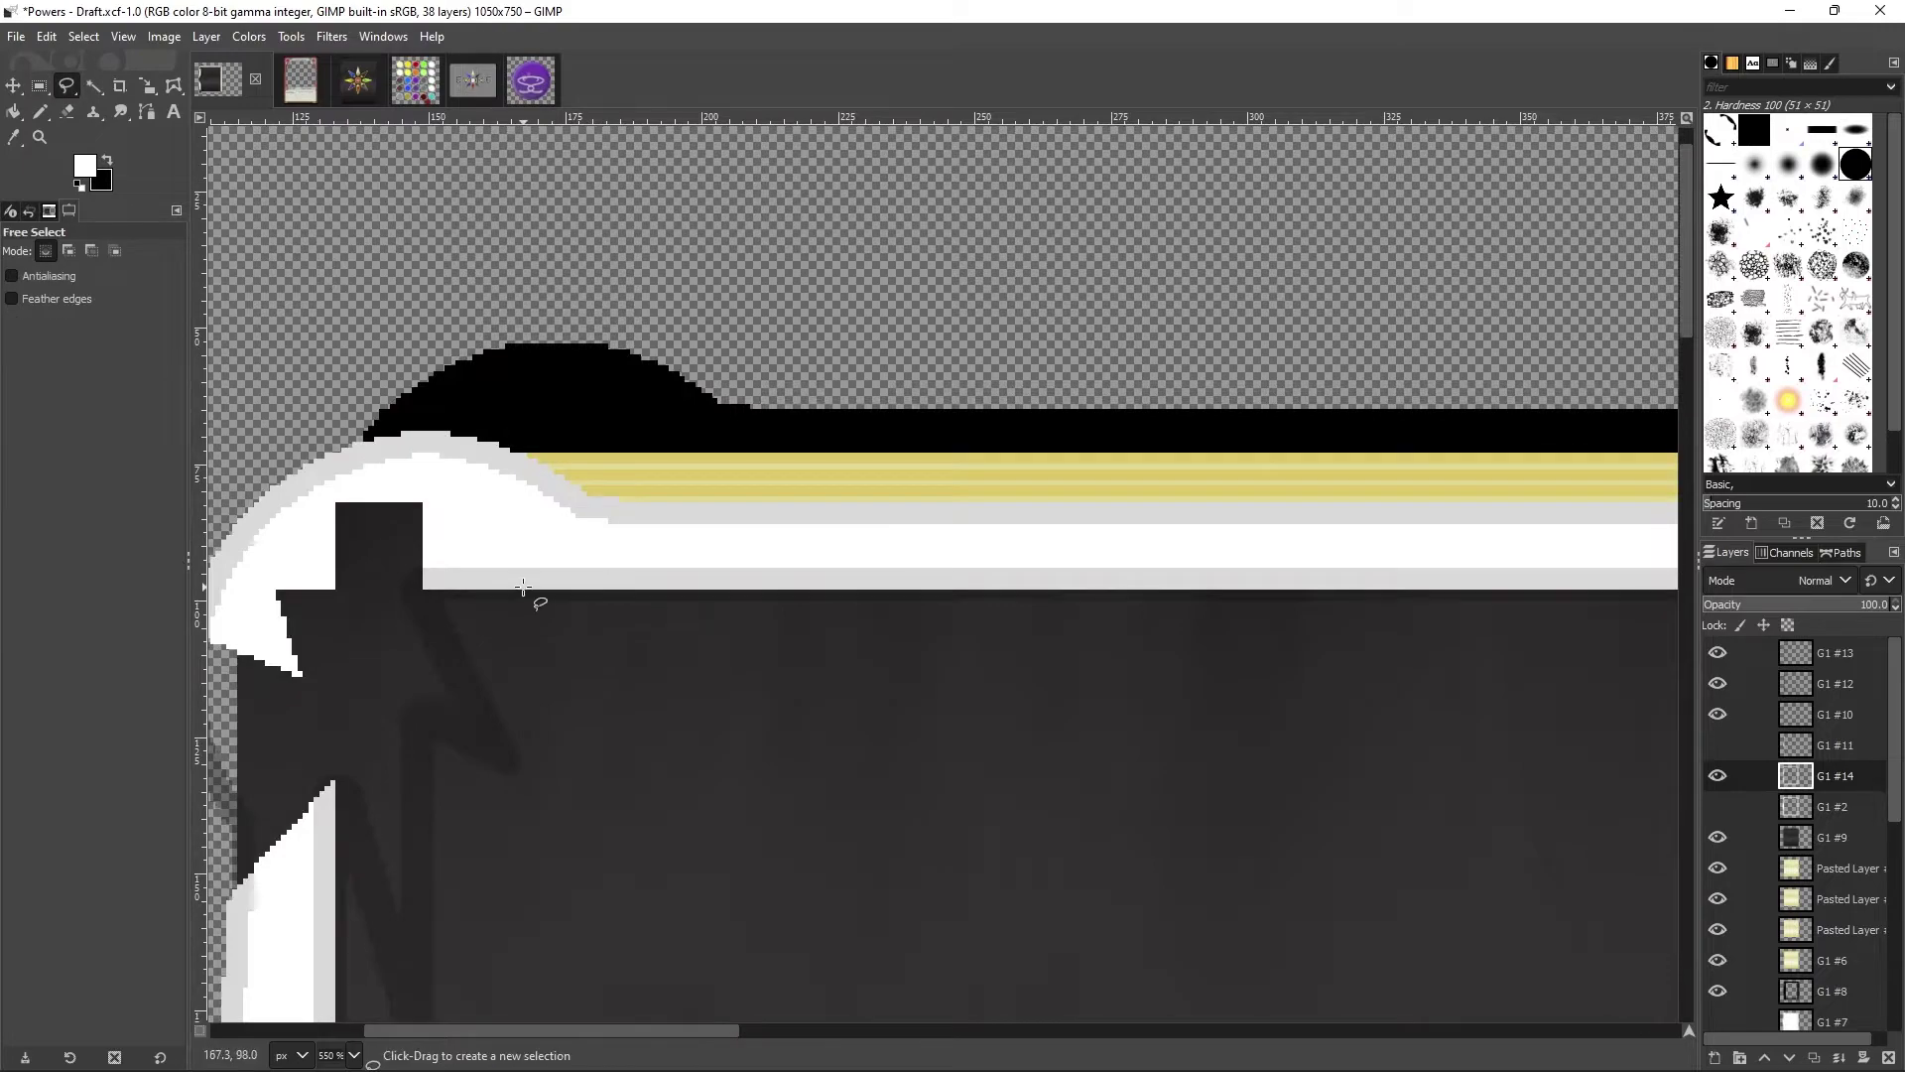
{"action": "left_click", "coordinate": [424, 366]}
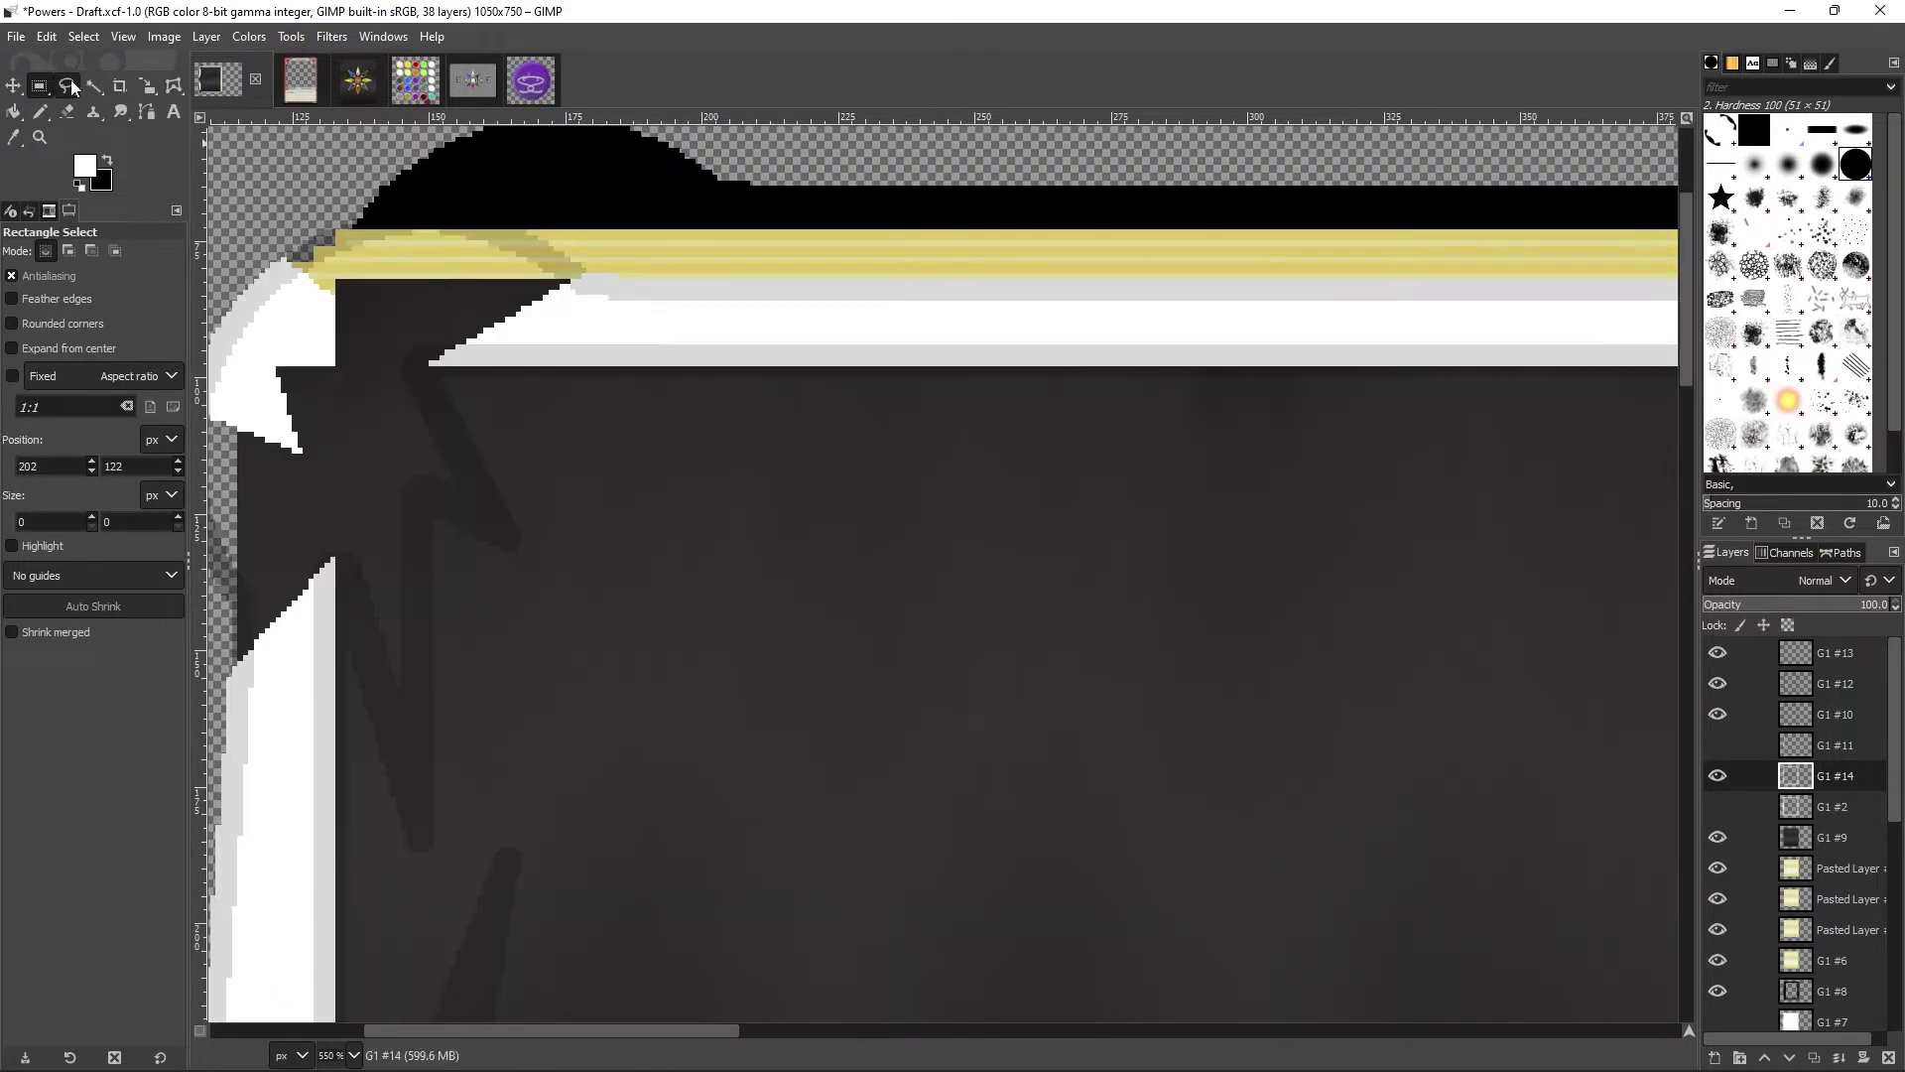
{"action": "key", "text": "f"}
{"action": "left_click", "coordinate": [427, 365]}
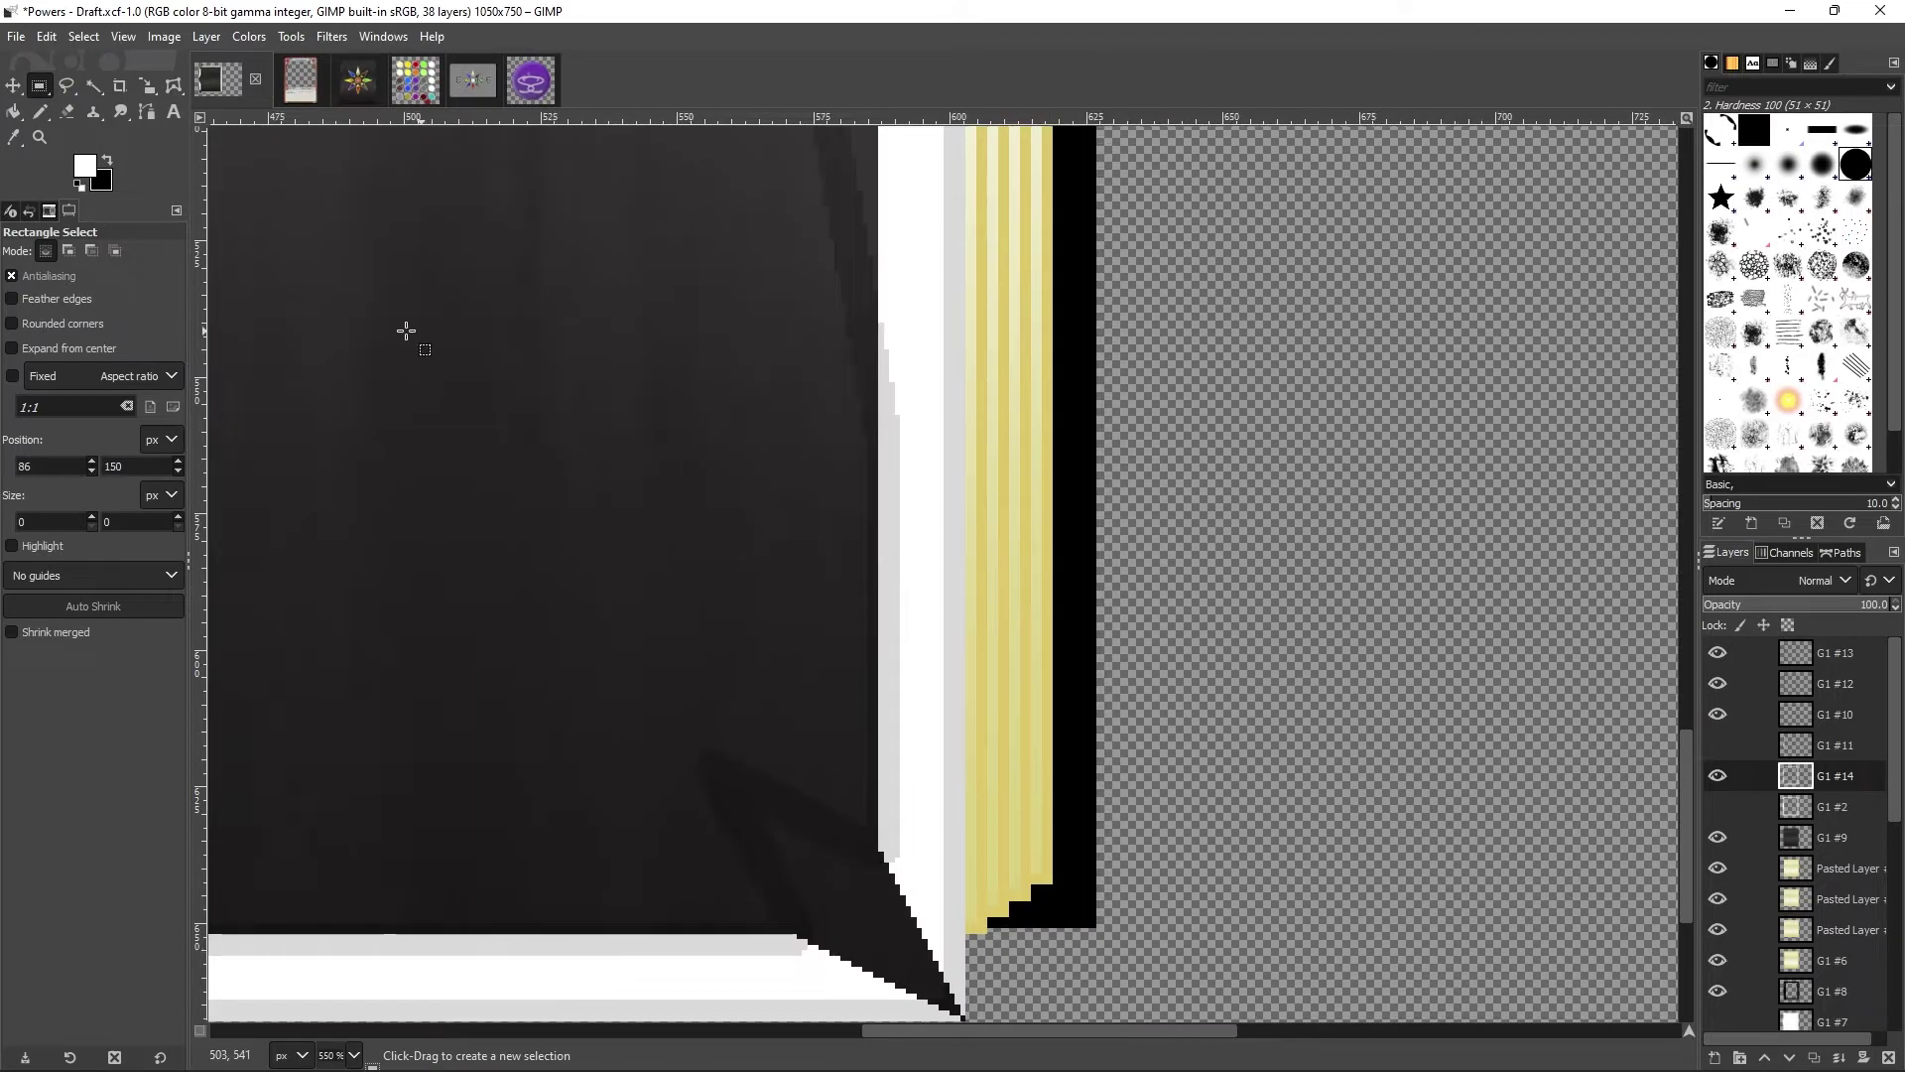
Step: Clear the long middle section of the right white bar on layer G1 #14 between its upper and lower guides
{"action": "key", "text": "z"}
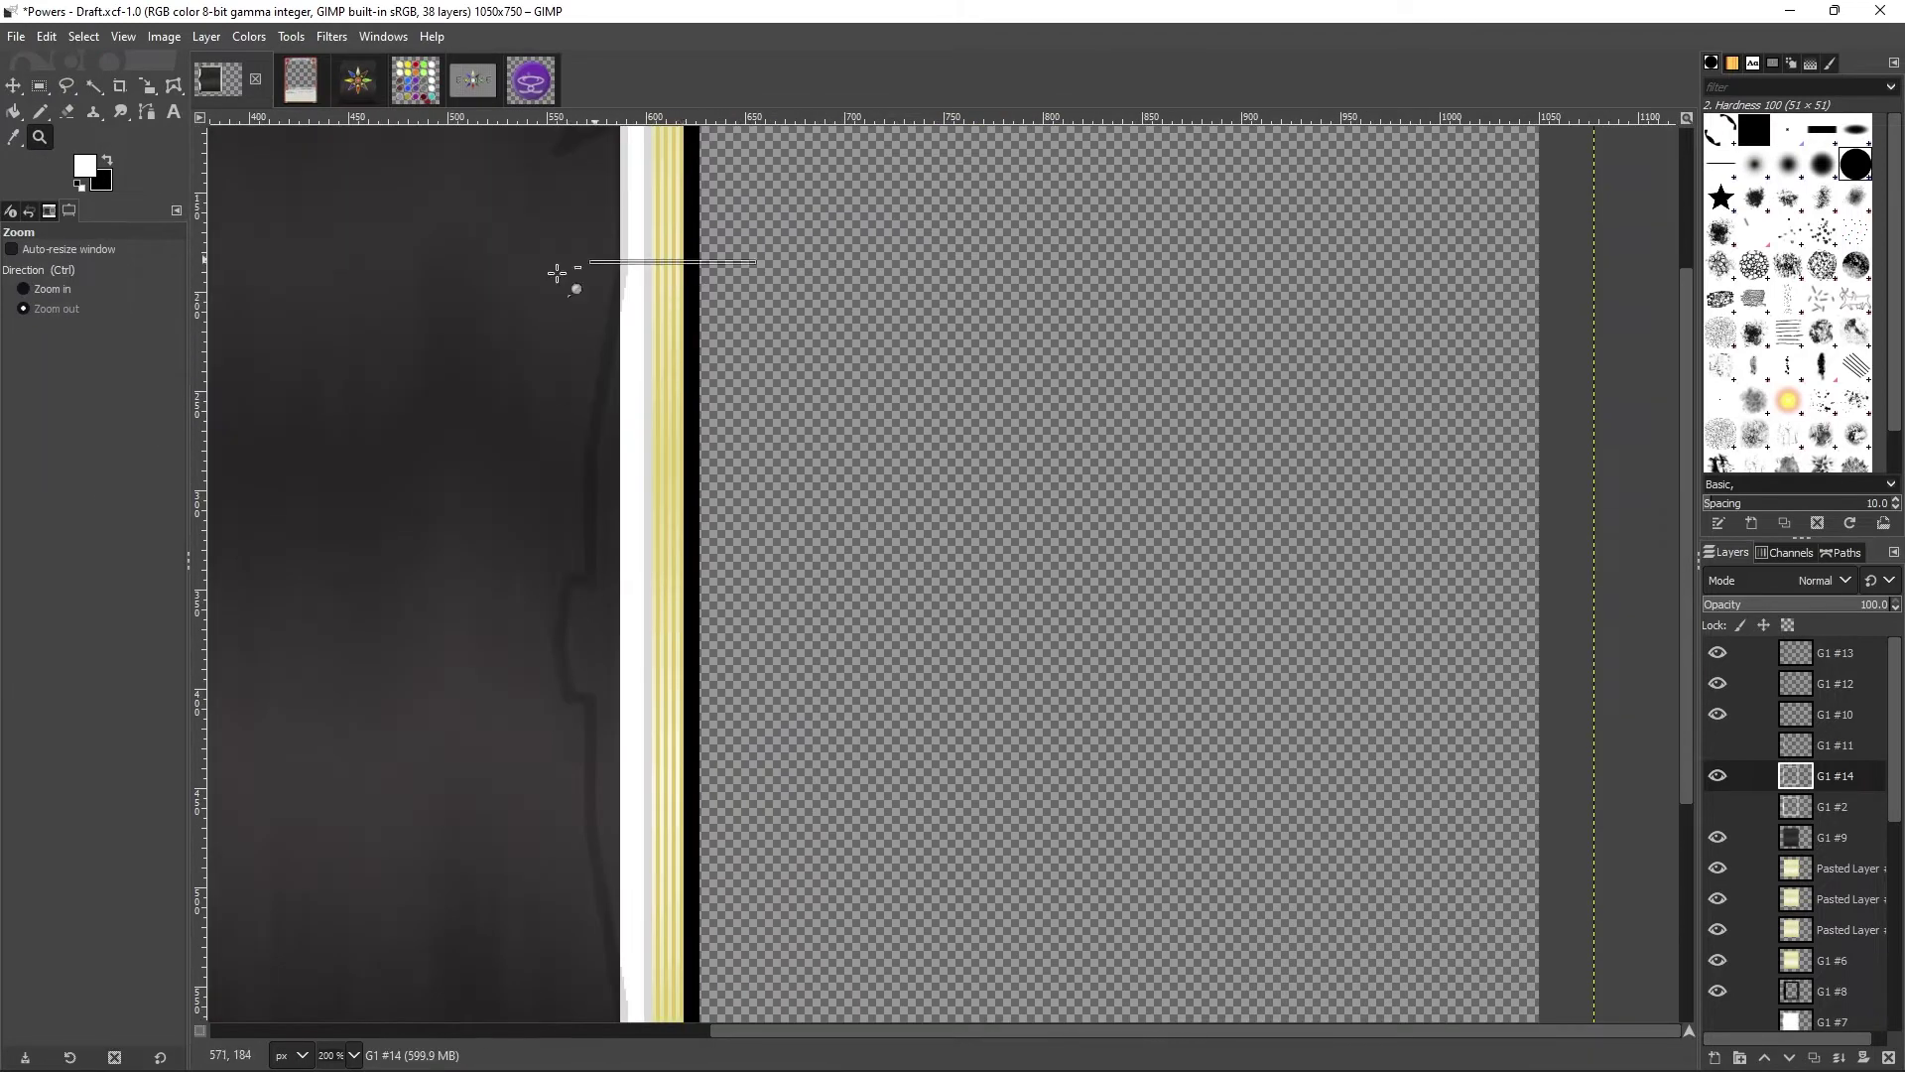
{"action": "left_click_drag", "start_coordinate": [557, 273], "coordinate": [489, 779]}
{"action": "scroll", "coordinate": [873, 551], "scroll_direction": "up", "scroll_amount": 5}
{"action": "key", "text": "r"}
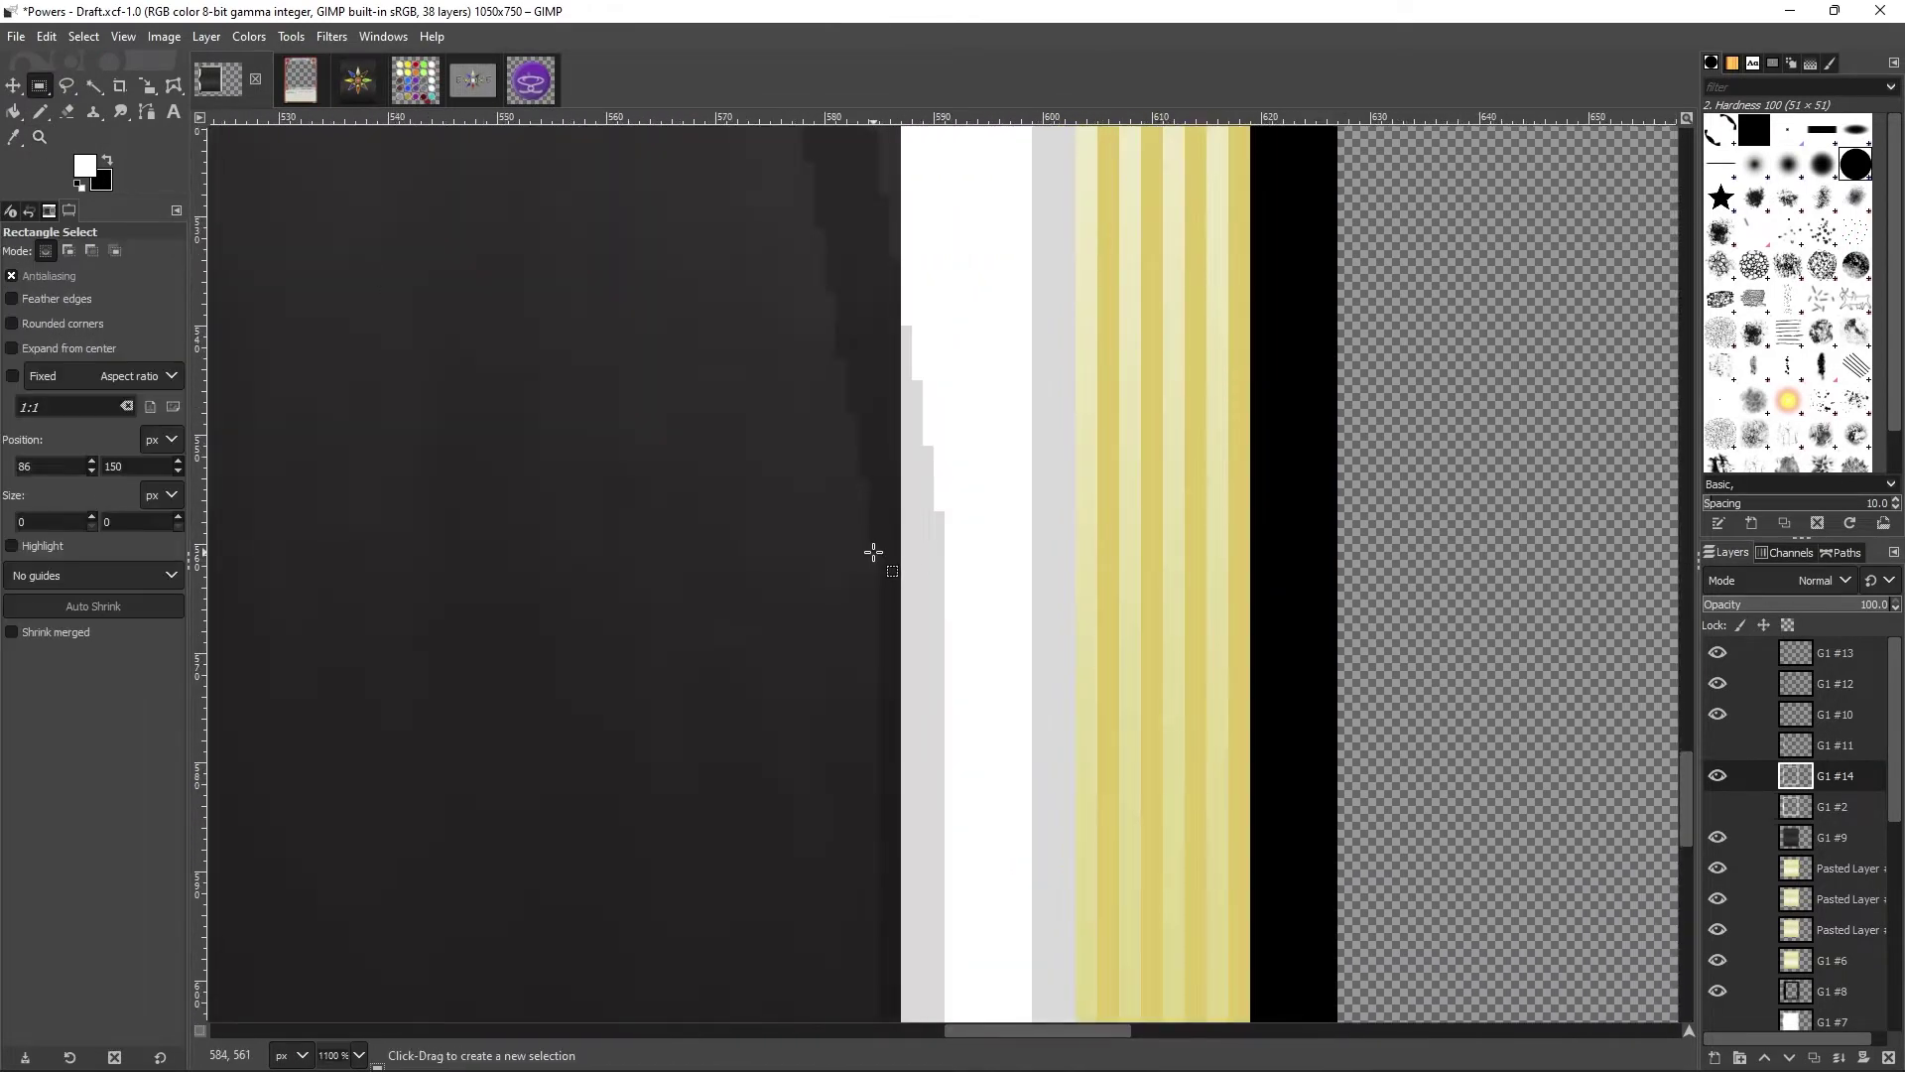
{"action": "left_click_drag", "start_coordinate": [1431, 437], "coordinate": [1510, 297]}
{"action": "scroll", "coordinate": [1092, 496], "scroll_direction": "down", "scroll_amount": 5}
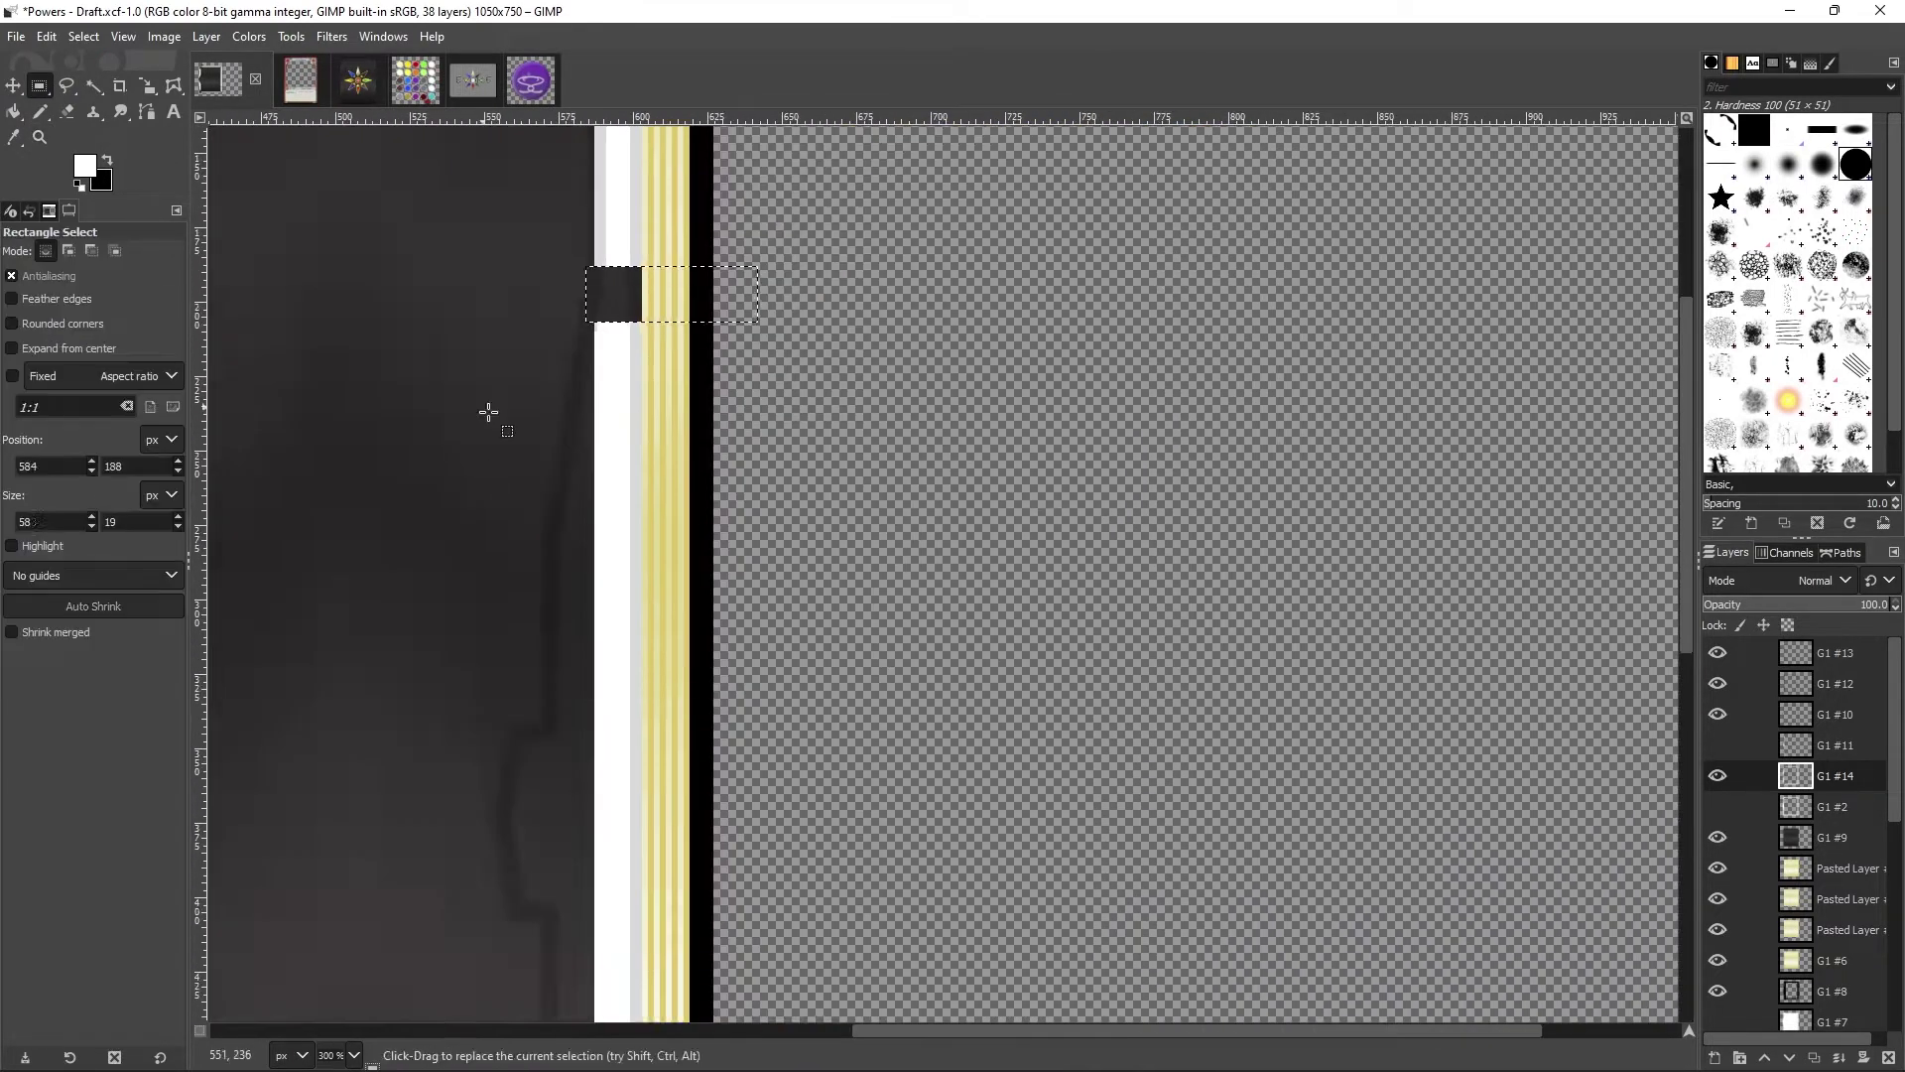
{"action": "scroll", "coordinate": [1317, 540], "scroll_direction": "left", "scroll_amount": 3}
{"action": "scroll", "coordinate": [692, 259], "scroll_direction": "down", "scroll_amount": 5}
Step: Erase a rounded notch into both cut ends of the right white bar with a round eraser of size 16
{"action": "key", "text": "z"}
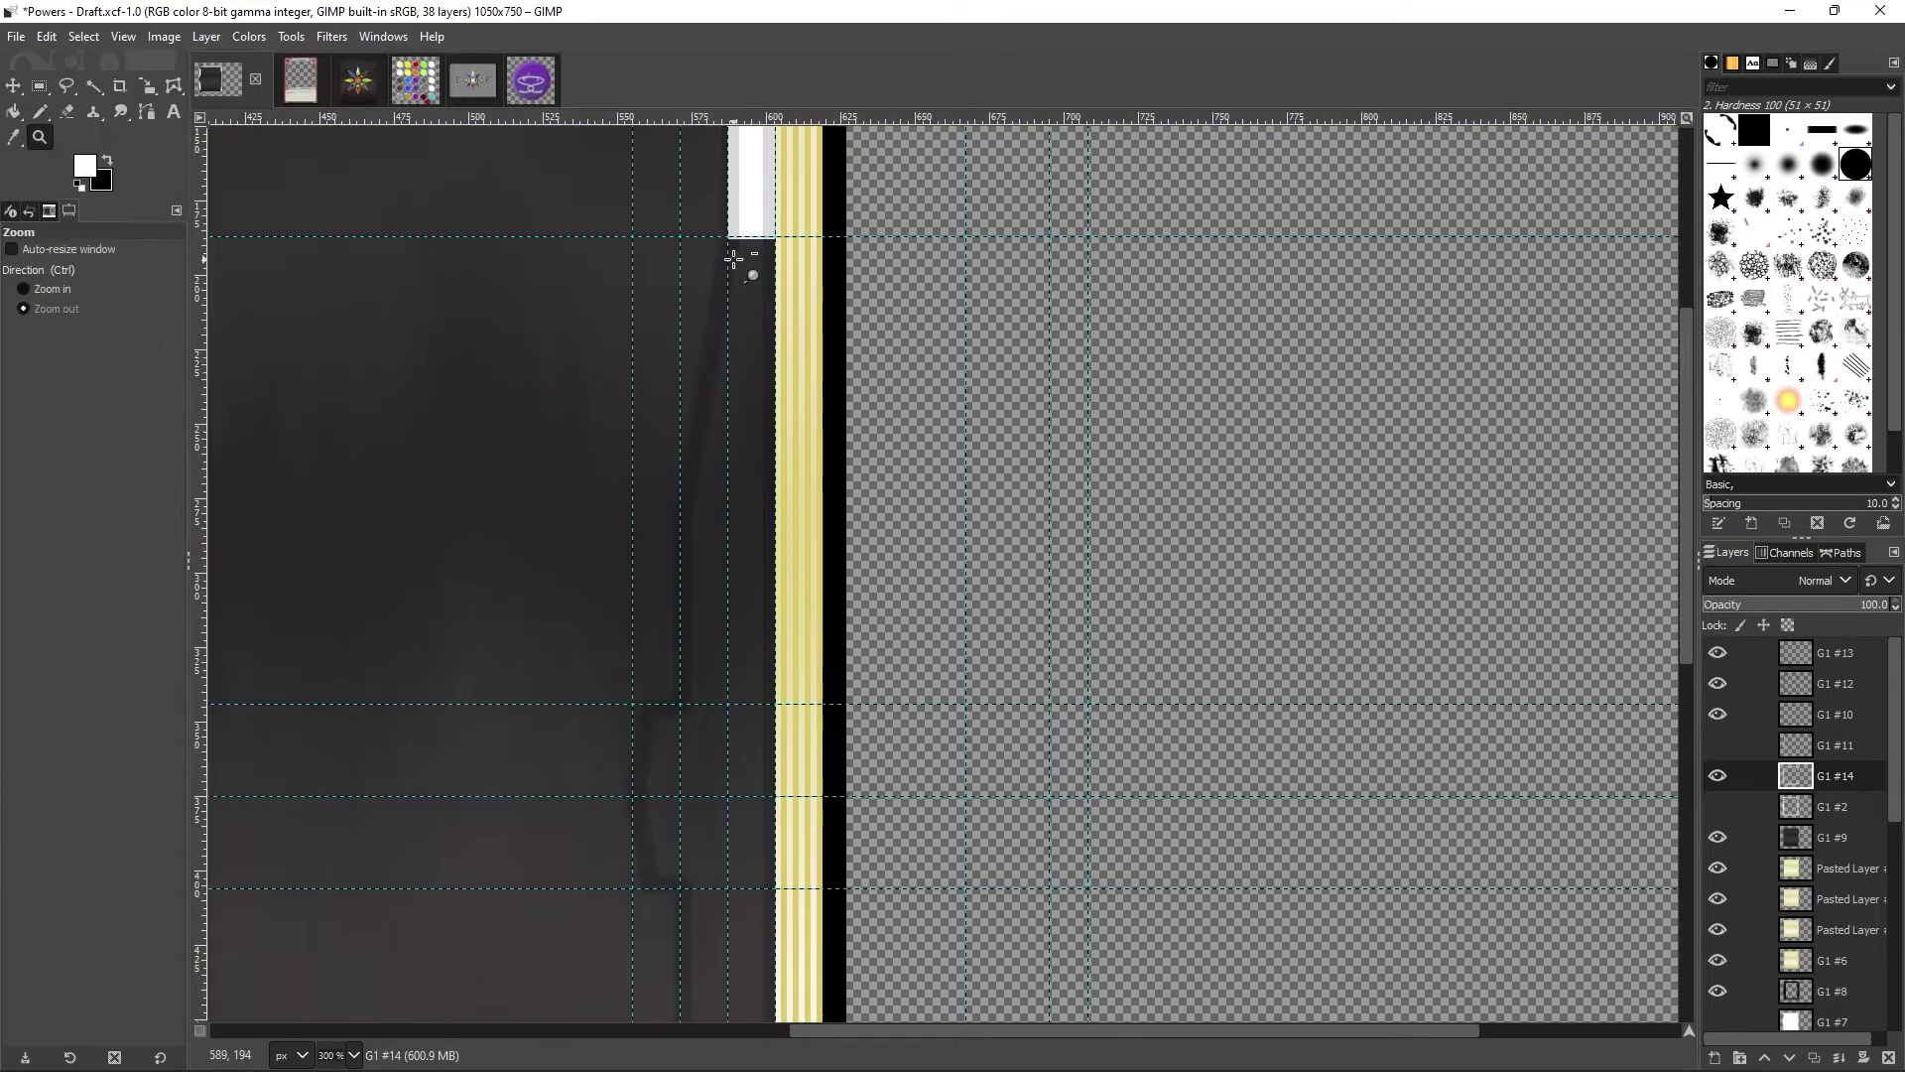
{"action": "scroll", "coordinate": [775, 674], "scroll_direction": "up", "scroll_amount": 5}
{"action": "key", "text": "shift+e"}
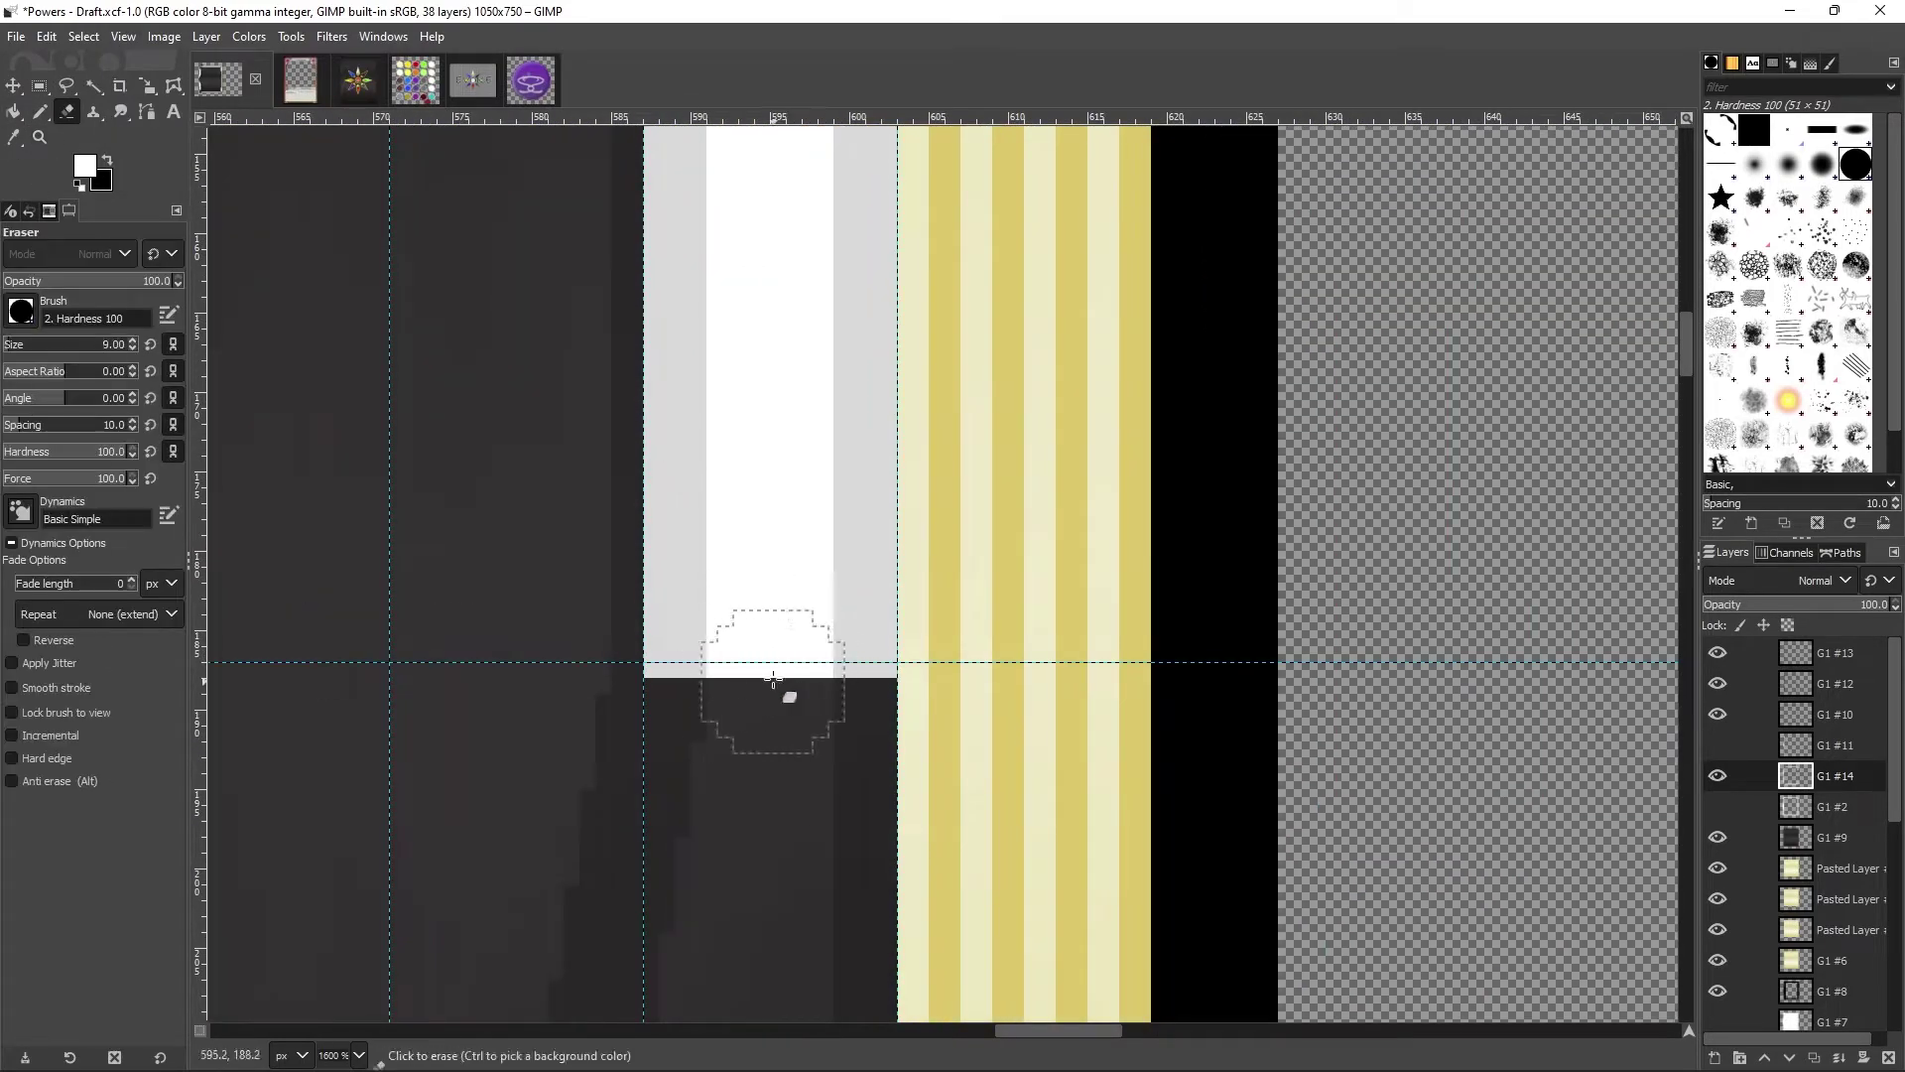
{"action": "key", "text": "Up"}
{"action": "key", "text": "Up"}
{"action": "key", "text": "Up"}
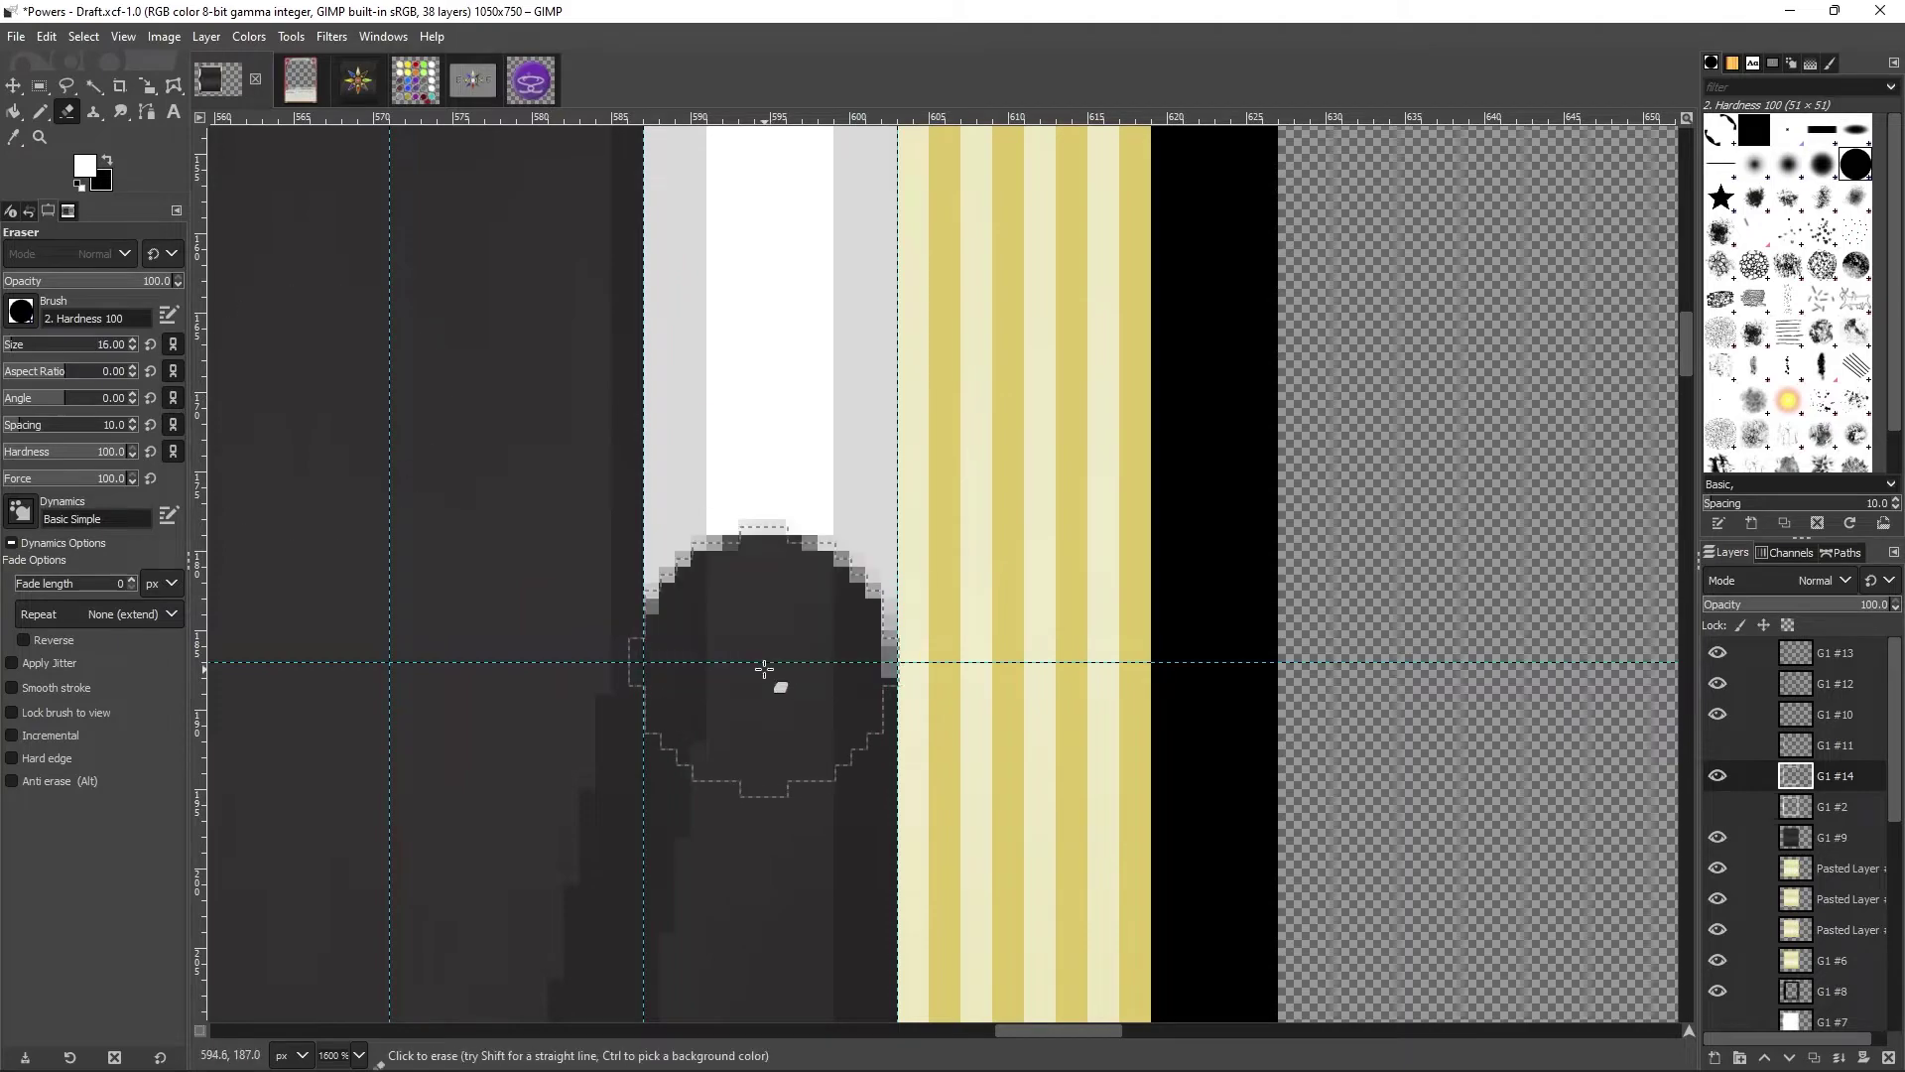
{"action": "left_click", "coordinate": [780, 682]}
{"action": "scroll", "coordinate": [833, 843], "scroll_direction": "down", "scroll_amount": 10}
{"action": "left_click", "coordinate": [780, 807]}
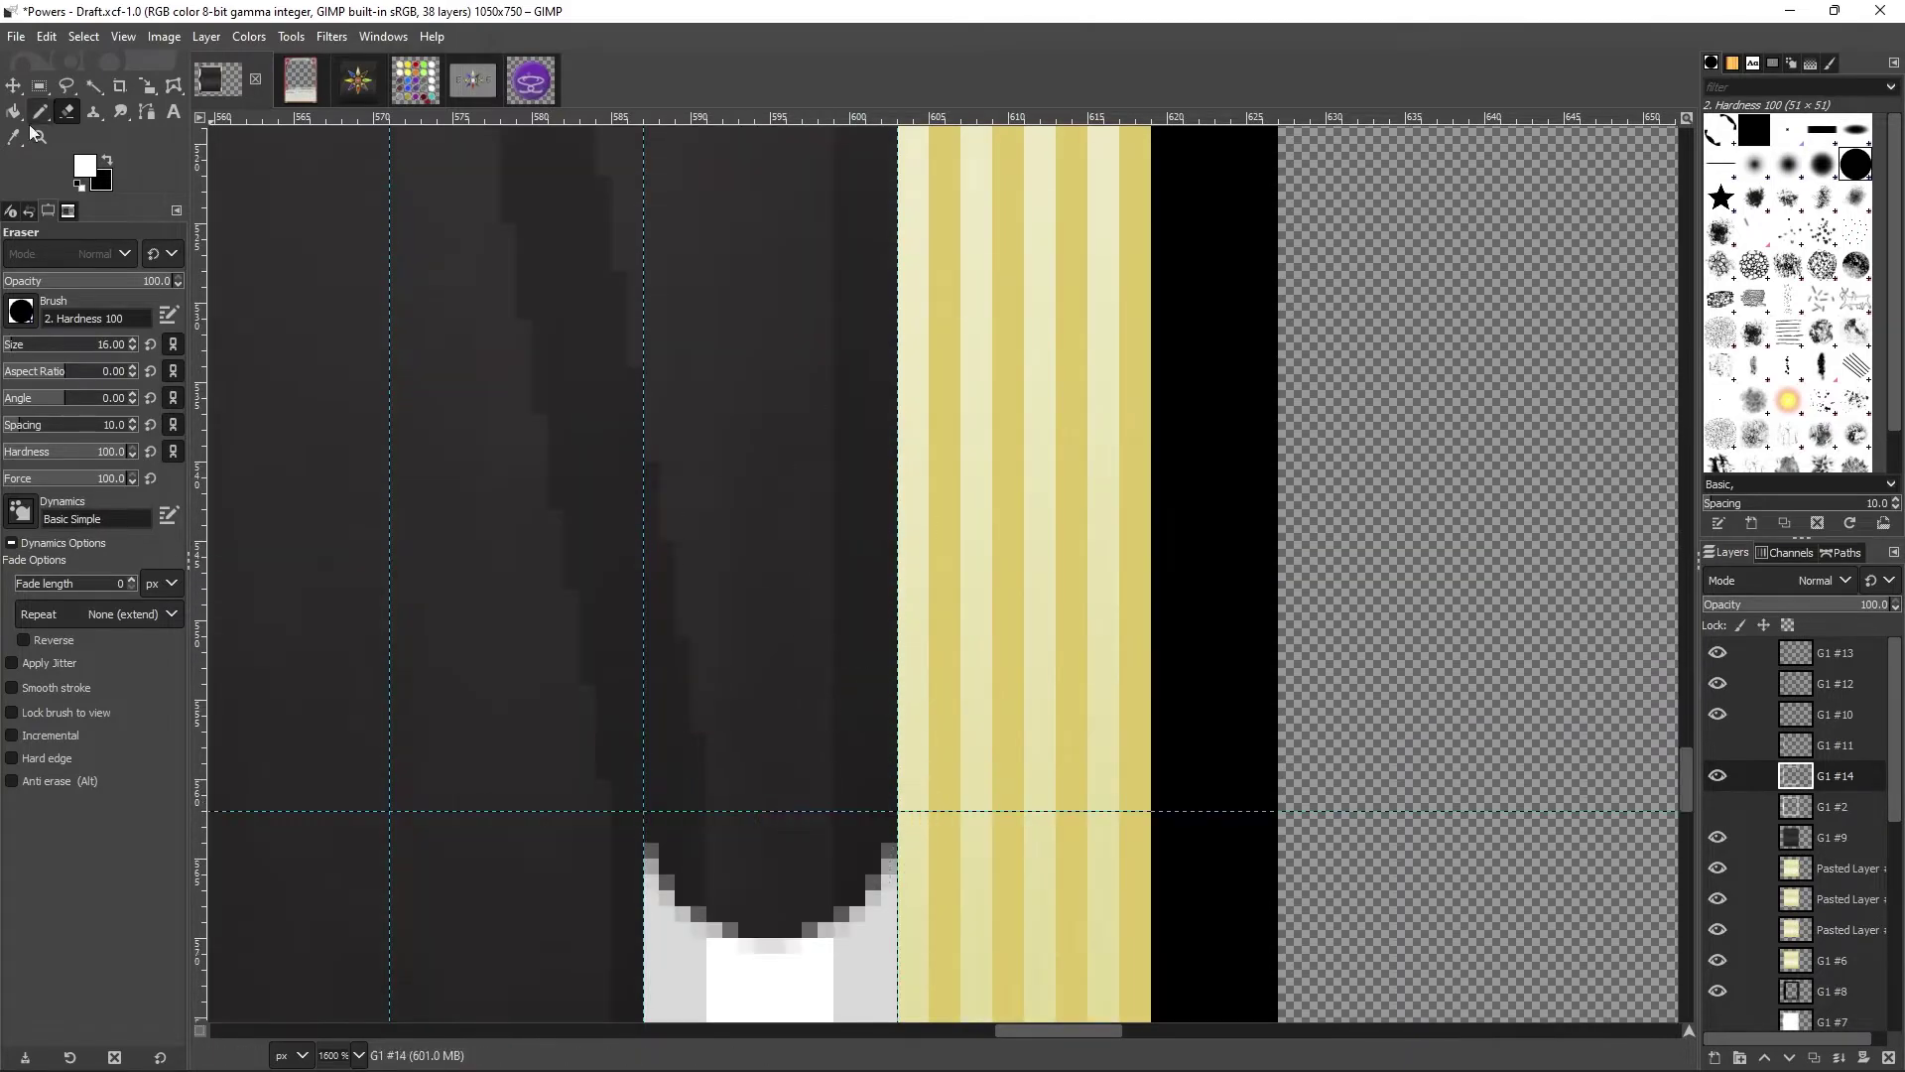
Step: Delete layer G1 #11
{"action": "key", "text": "z"}
{"action": "scroll", "coordinate": [362, 532], "scroll_direction": "down", "scroll_amount": 8}
{"action": "scroll", "coordinate": [1171, 354], "scroll_direction": "up", "scroll_amount": 2}
{"action": "key", "text": "r"}
{"action": "right_click", "coordinate": [1841, 652]}
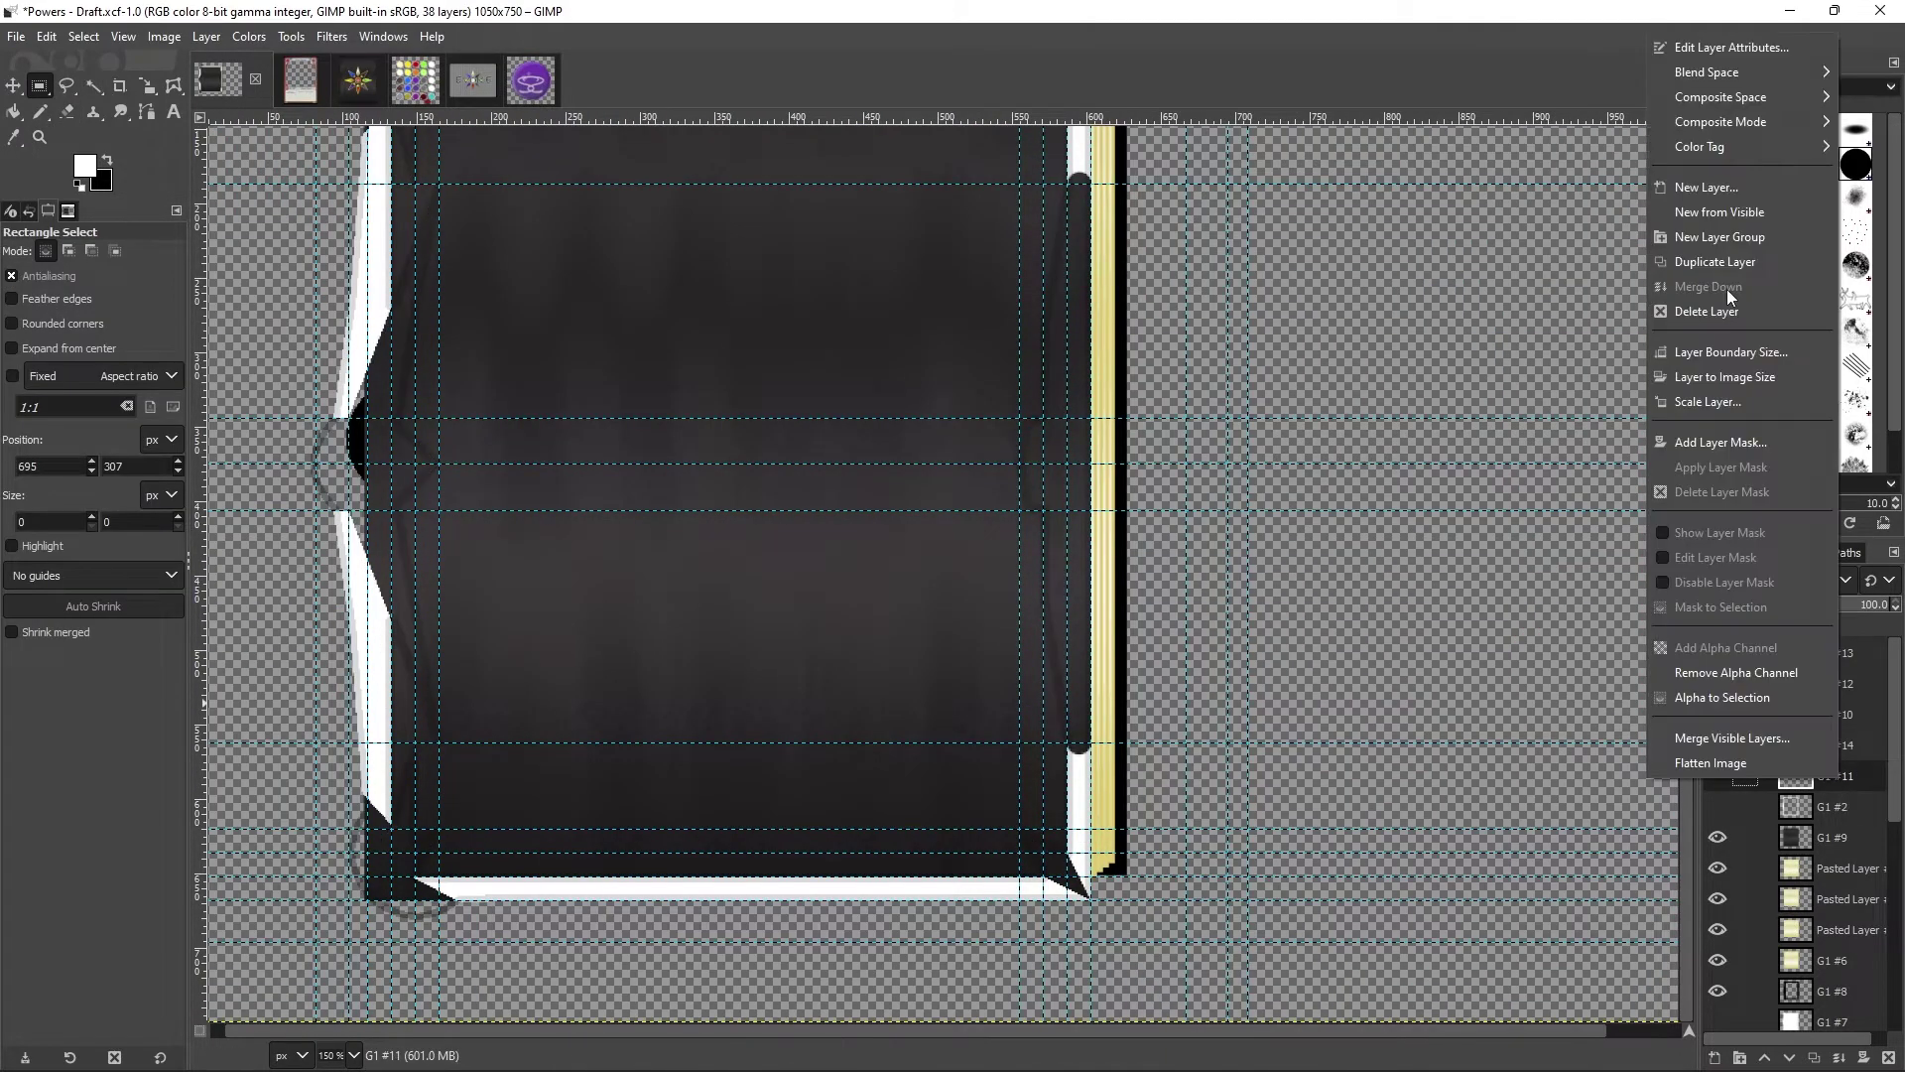
{"action": "left_click", "coordinate": [1786, 277]}
Step: Select the frame bars on layer G1 #14, clear that area from layer G1 #2, and show both layers
{"action": "left_click", "coordinate": [1836, 714]}
{"action": "key", "text": "u"}
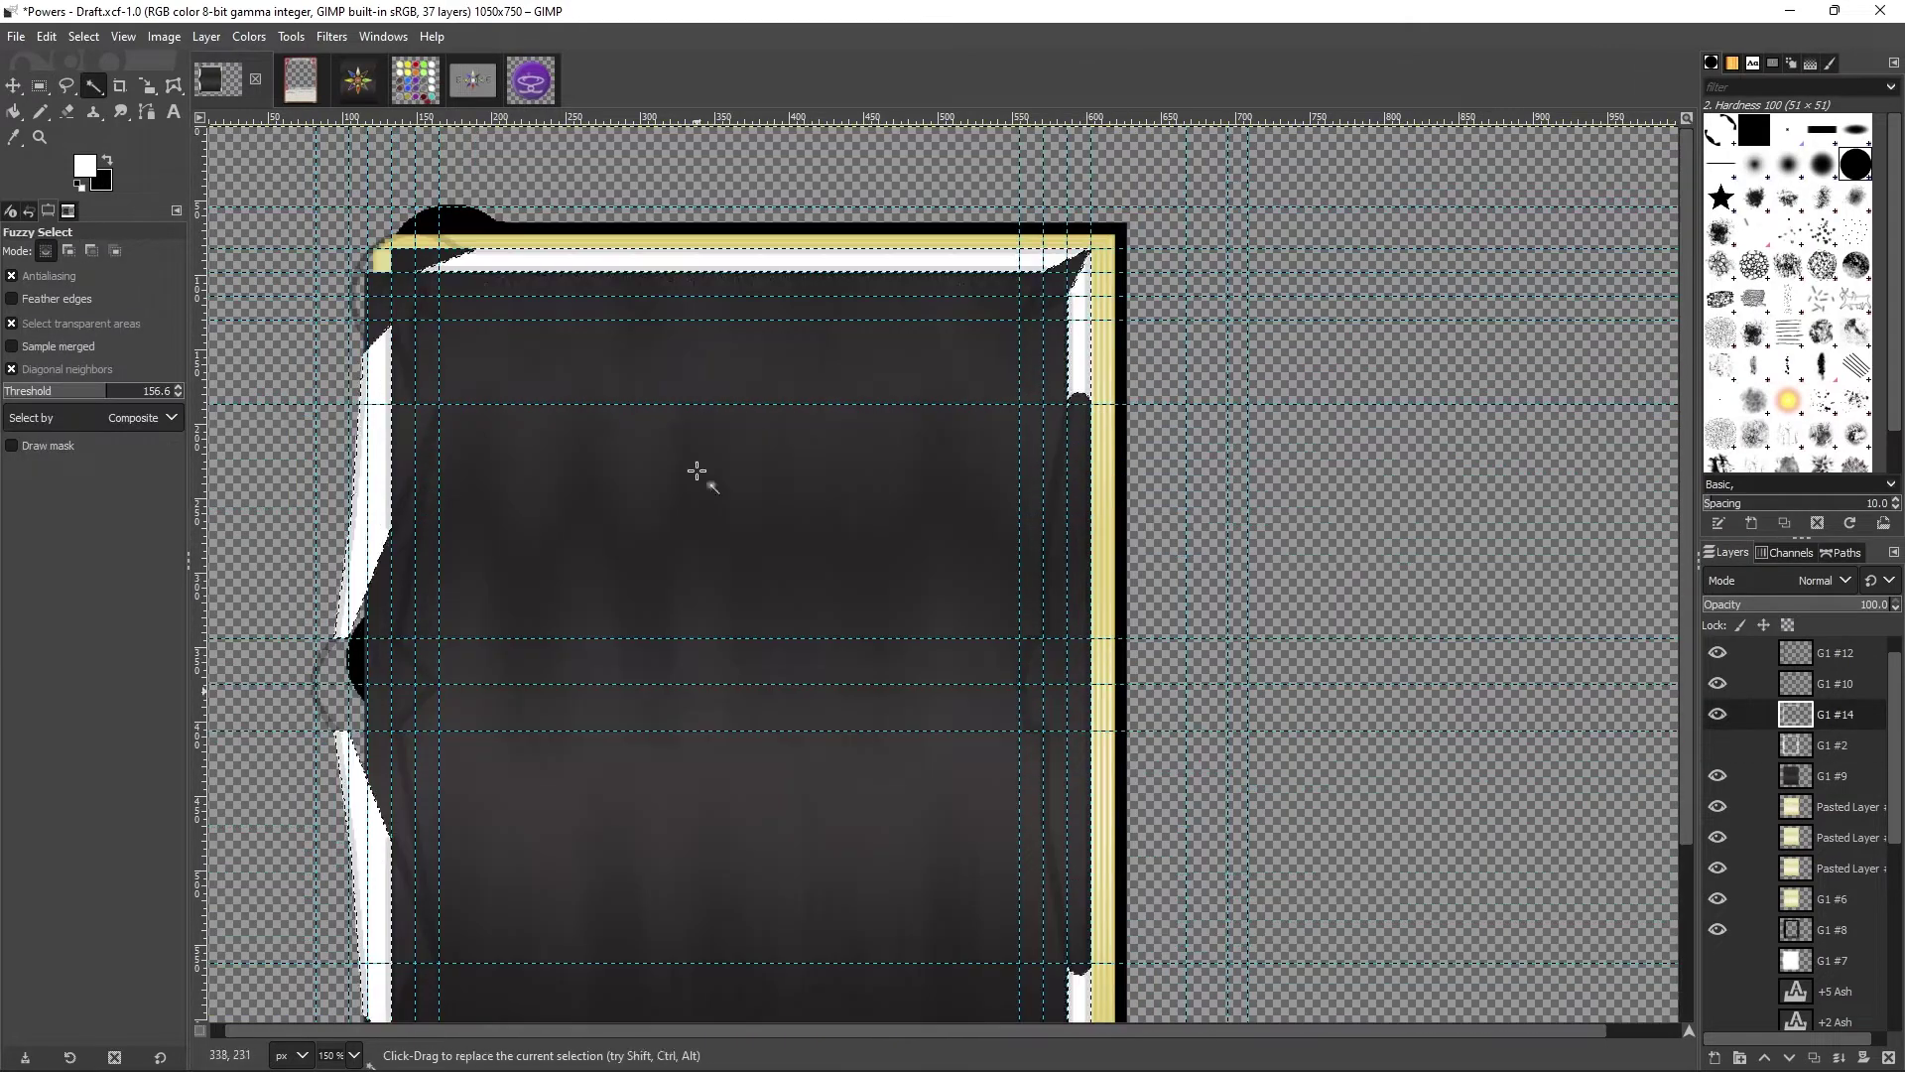
{"action": "left_click", "coordinate": [1718, 714]}
{"action": "left_click", "coordinate": [1718, 744]}
{"action": "left_click", "coordinate": [1833, 744]}
{"action": "key", "text": "r"}
{"action": "scroll", "coordinate": [1562, 702], "scroll_direction": "down", "scroll_amount": 3}
{"action": "scroll", "coordinate": [1544, 683], "scroll_direction": "up", "scroll_amount": 3}
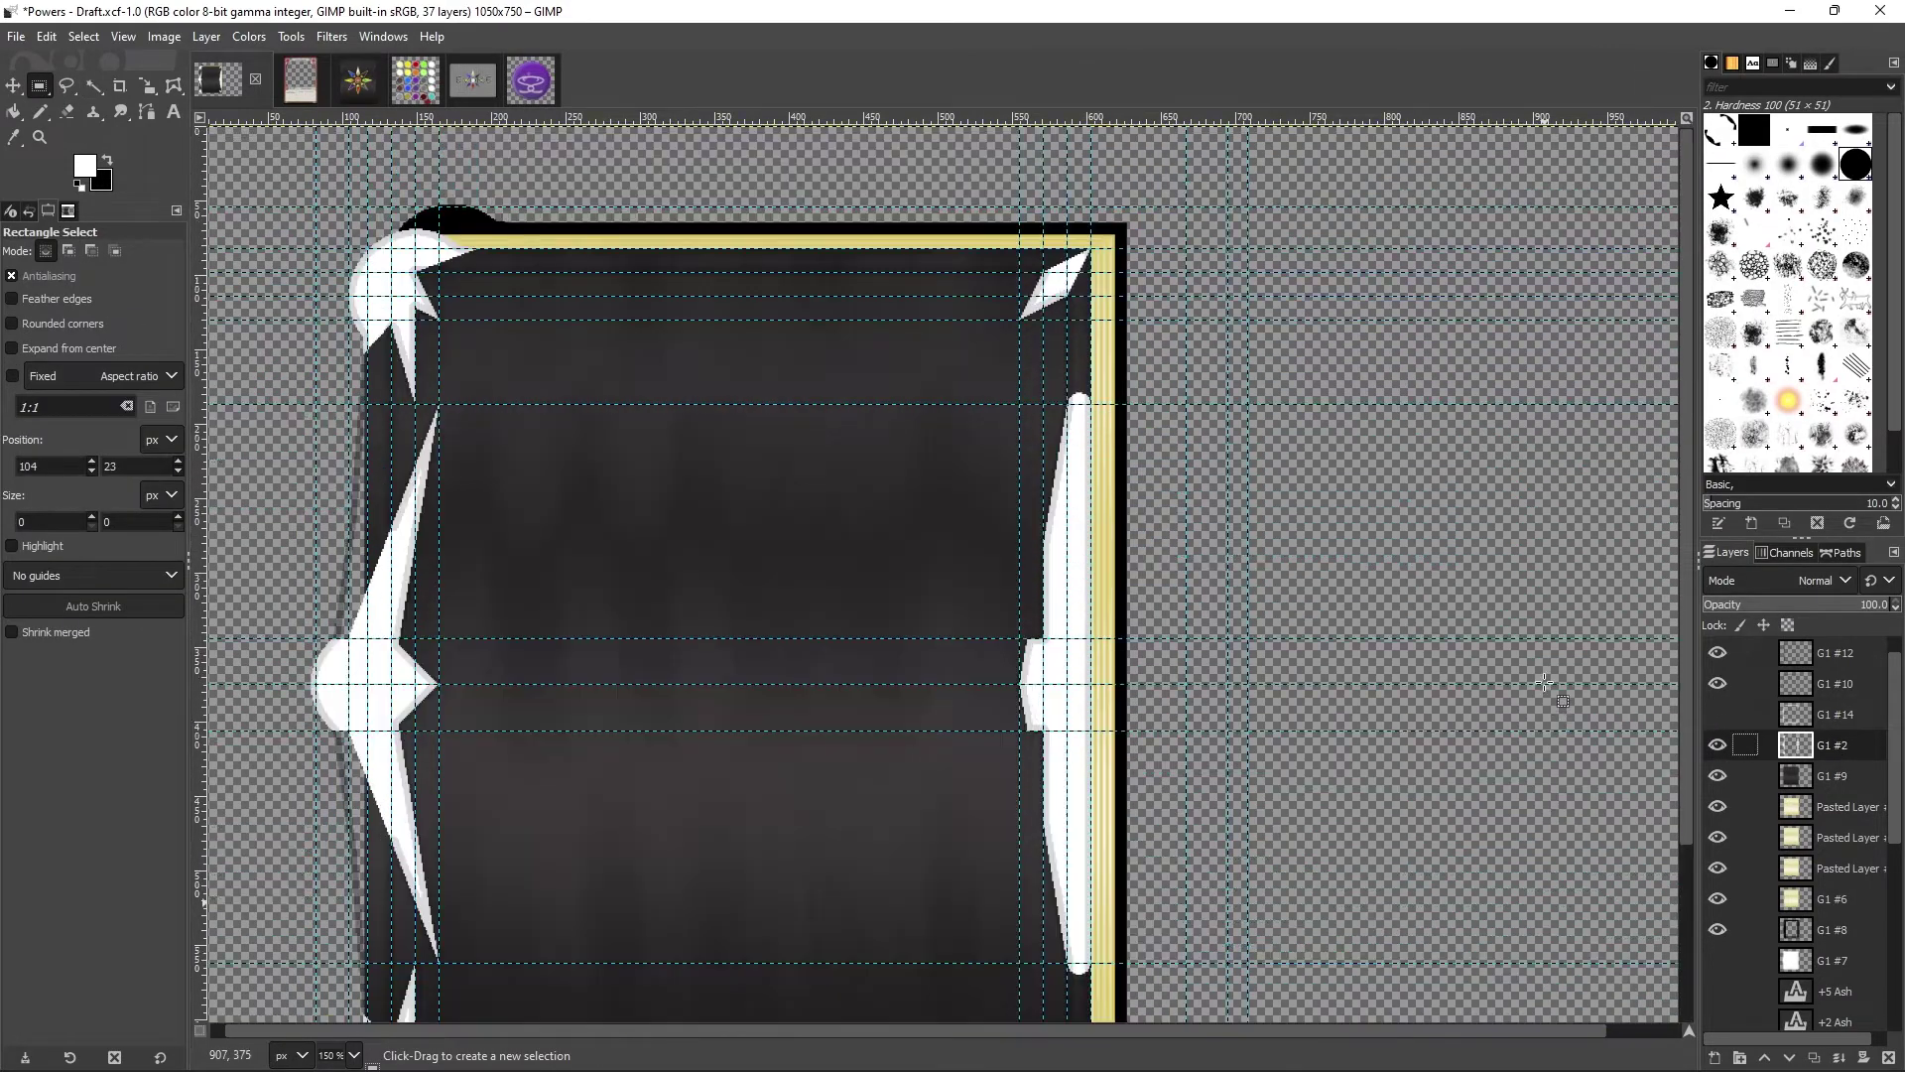
{"action": "left_click", "coordinate": [1718, 714]}
{"action": "scroll", "coordinate": [1573, 702], "scroll_direction": "down", "scroll_amount": 3}
{"action": "scroll", "coordinate": [893, 447], "scroll_direction": "up", "scroll_amount": 3}
Step: Select the corner and side ornaments on layer G1 #2 and fill them with a vertical linear gold gradient
{"action": "left_click", "coordinate": [95, 88]}
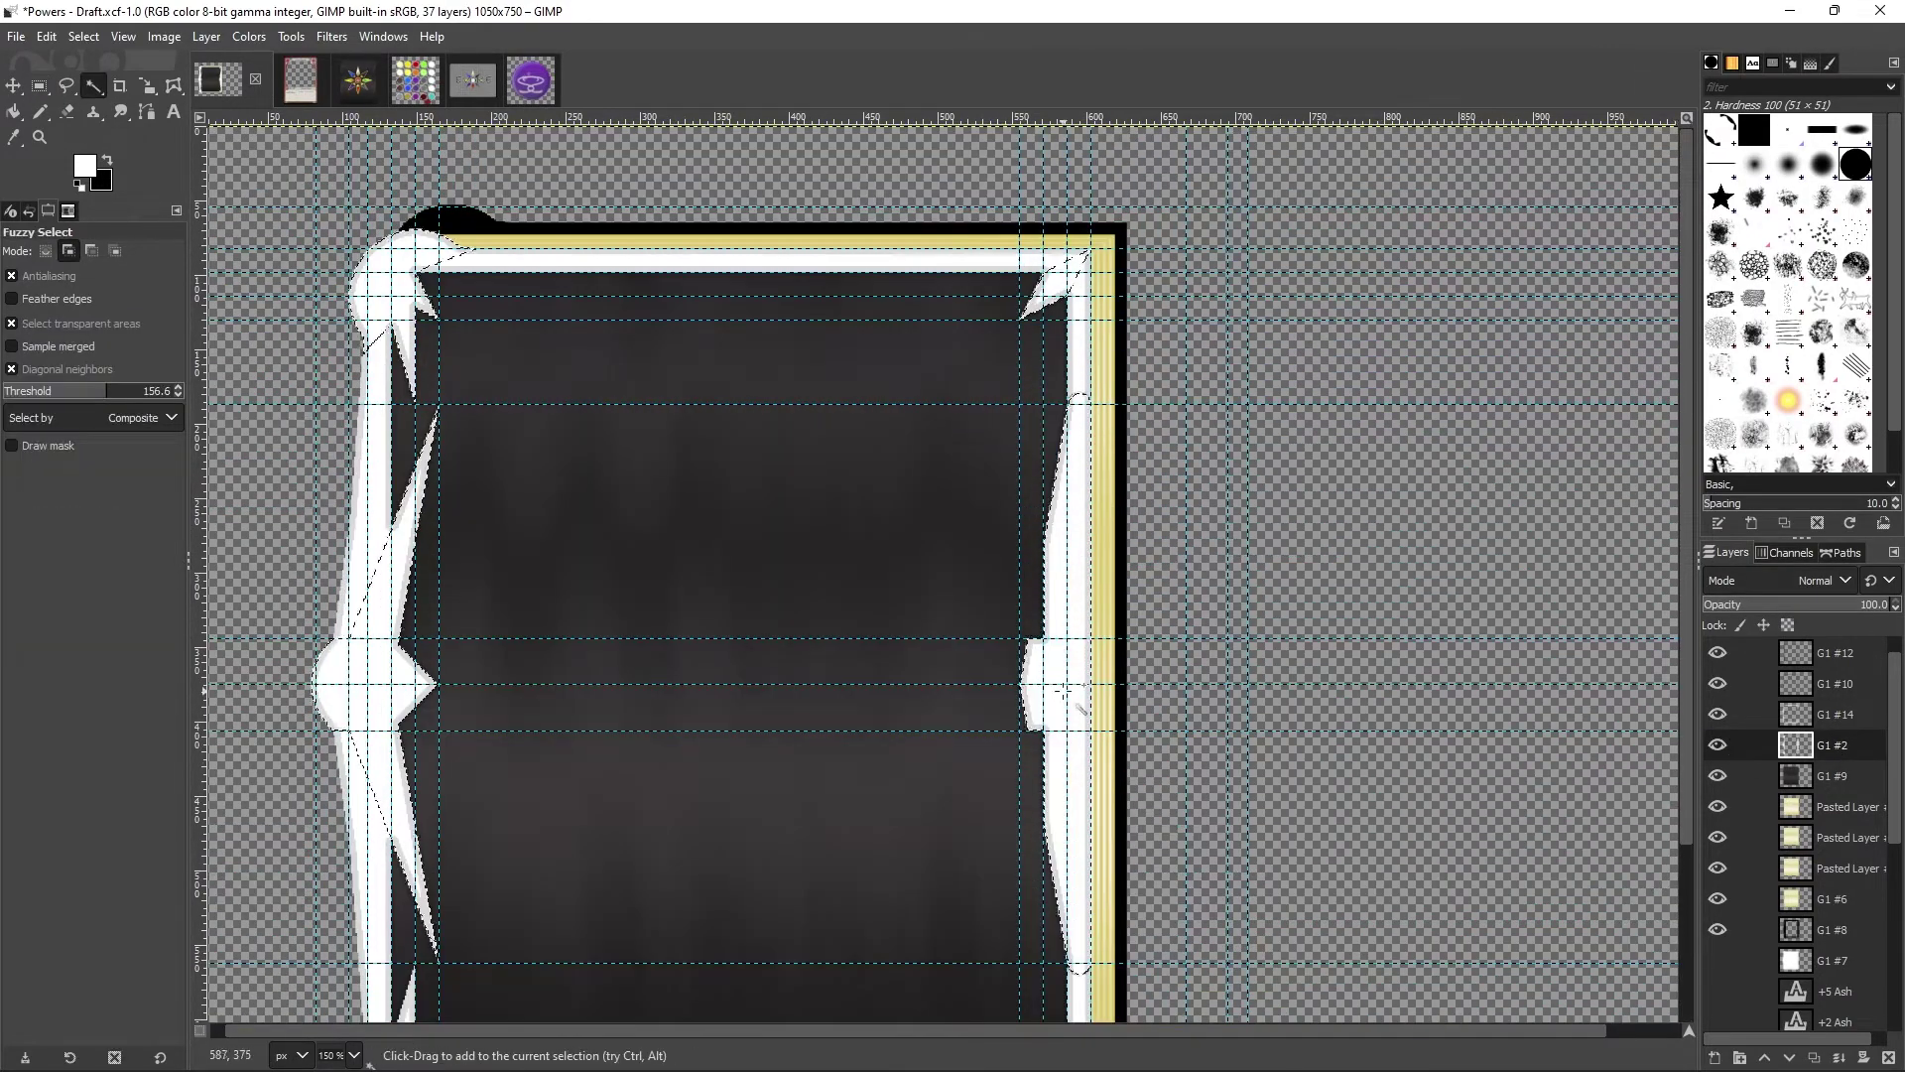
{"action": "scroll", "coordinate": [942, 571], "scroll_direction": "down", "scroll_amount": 3}
{"action": "key", "text": "1"}
{"action": "key", "text": "g"}
{"action": "left_click_drag", "start_coordinate": [680, 786], "coordinate": [710, 149]}
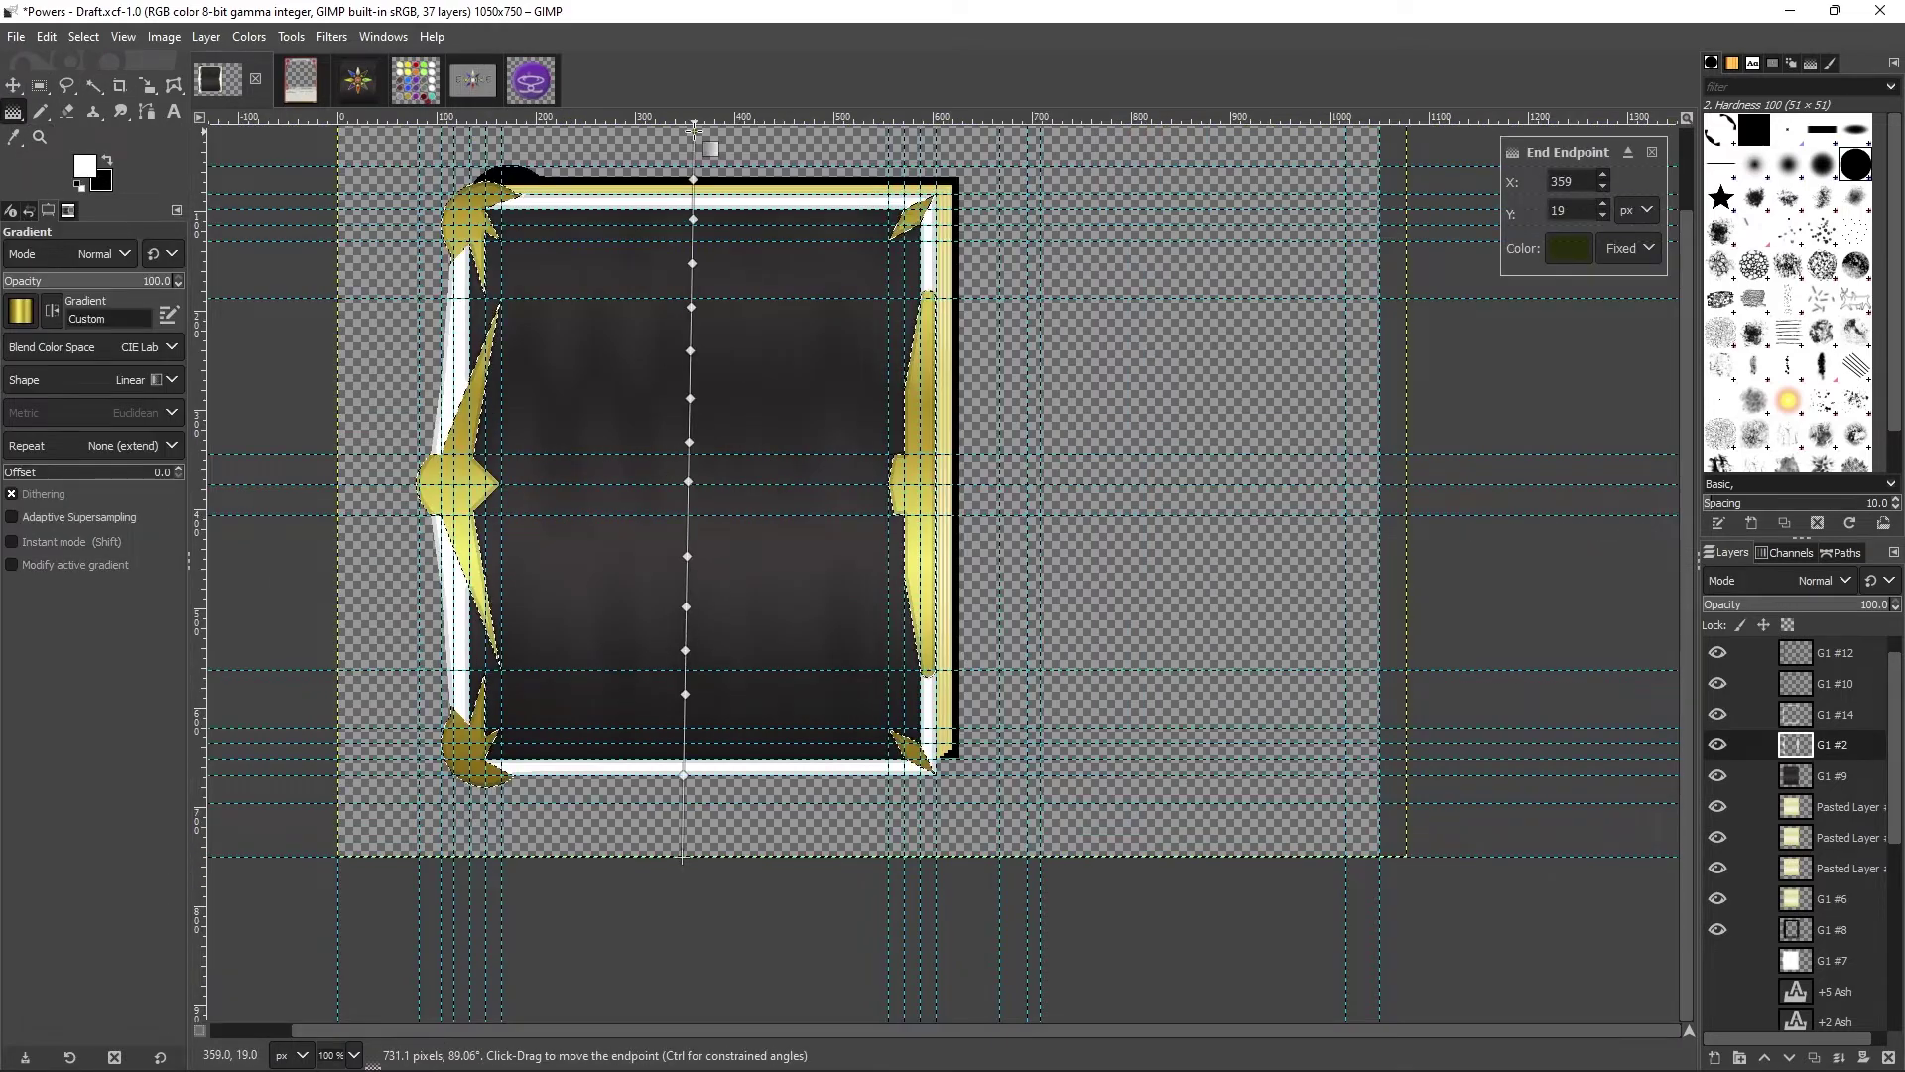
{"action": "key", "text": "r"}
Step: Fill the frame bars on layer G1 #14 with a horizontal linear gold gradient reaching beyond both sides of the frame
{"action": "left_click", "coordinate": [93, 89]}
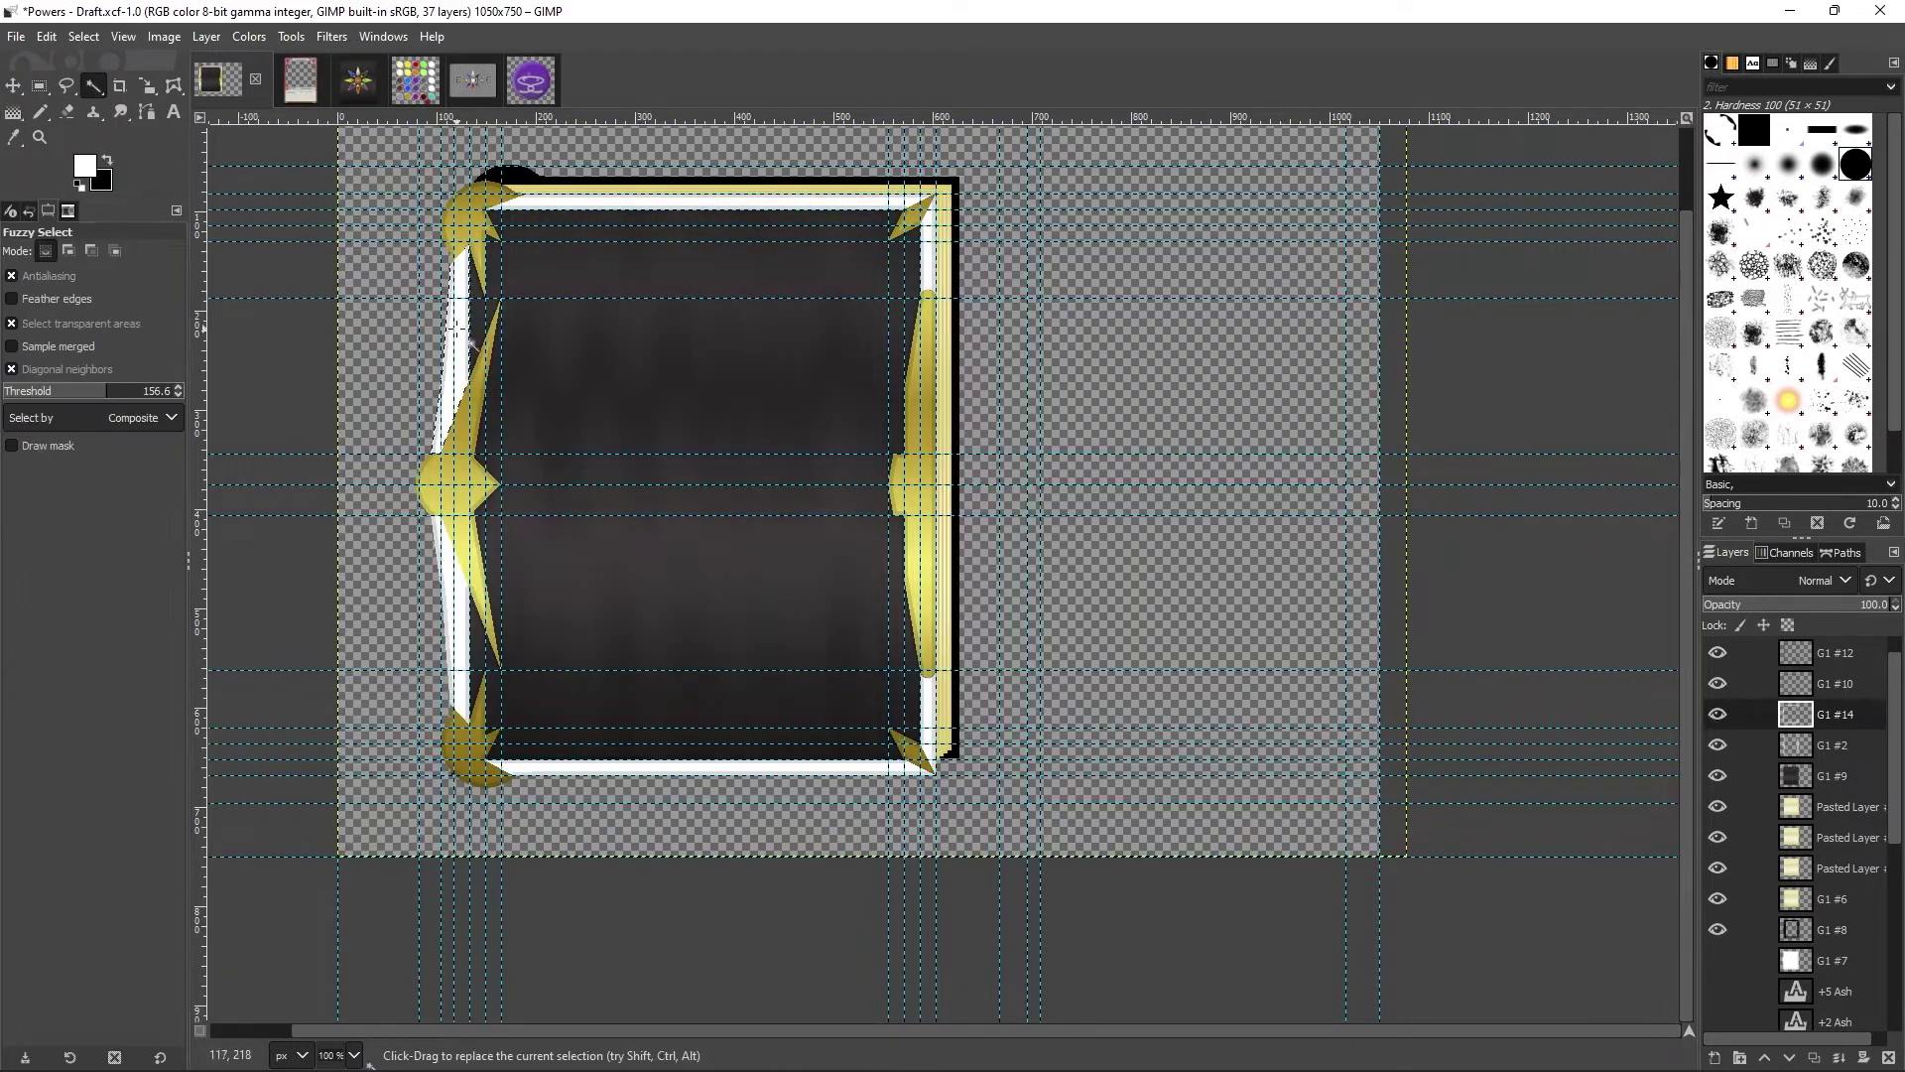
{"action": "left_click", "coordinate": [920, 740]}
{"action": "key", "text": "g"}
{"action": "left_click_drag", "start_coordinate": [227, 484], "coordinate": [1041, 484]}
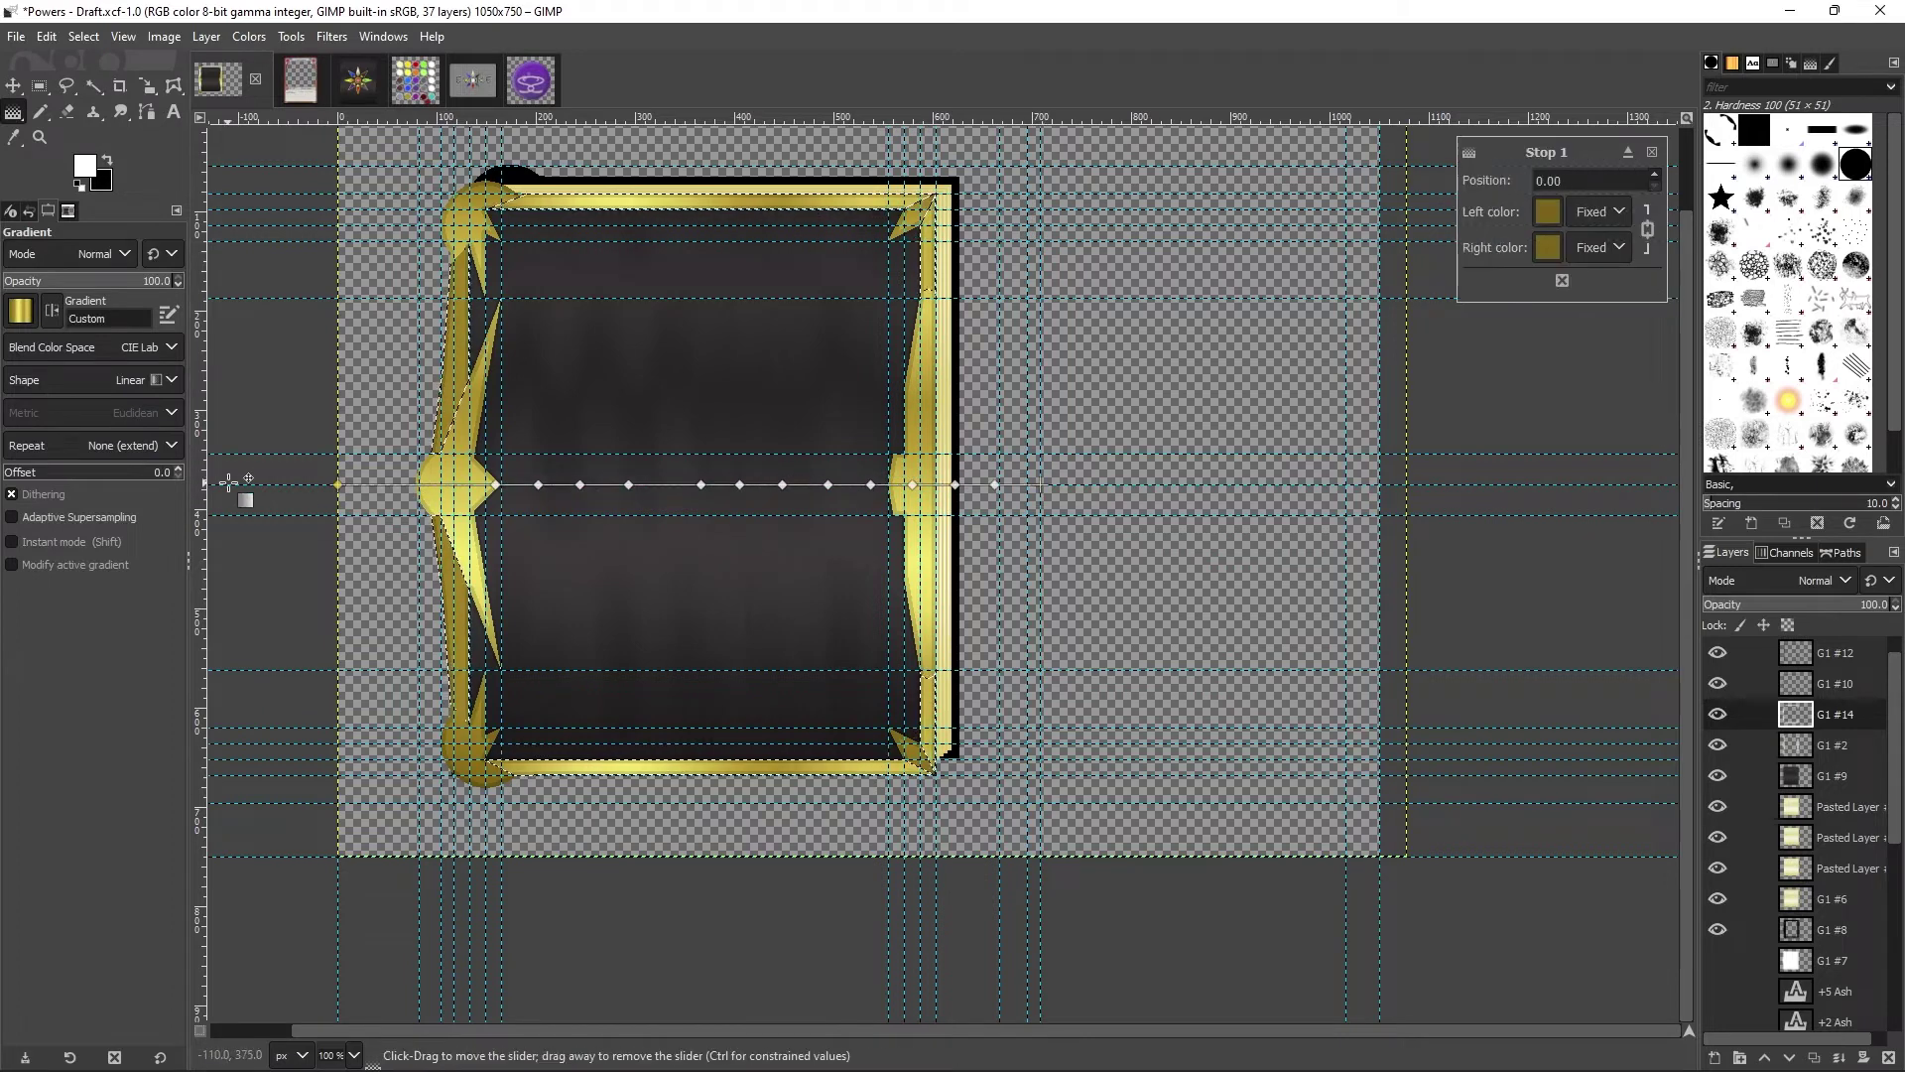
{"action": "left_click", "coordinate": [226, 482]}
{"action": "left_click_drag", "start_coordinate": [227, 482], "coordinate": [210, 485]}
{"action": "left_click_drag", "start_coordinate": [1041, 485], "coordinate": [1074, 484]}
{"action": "key", "text": "r"}
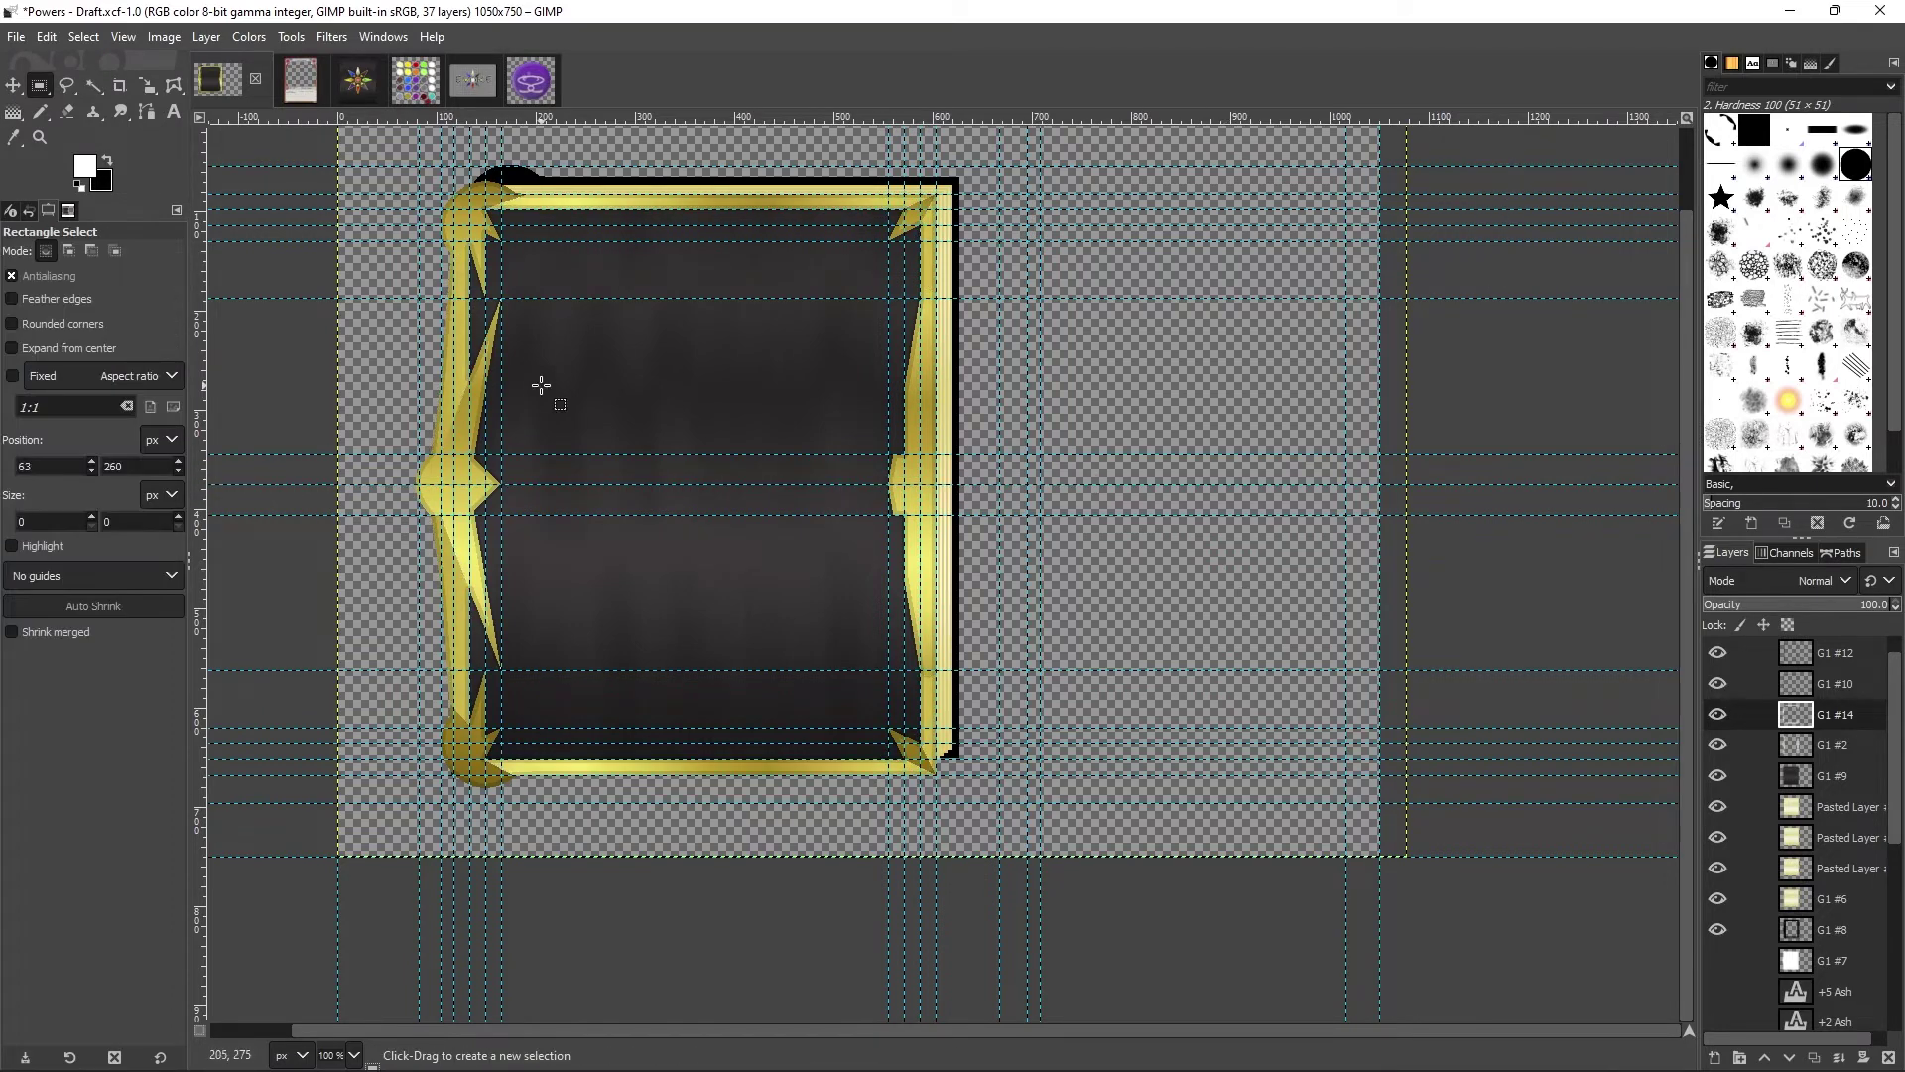
Step: Redraw the ornaments' gold gradient on layer G1 #2 vertically, extending it past the canvas's upper and lower edges
{"action": "left_click", "coordinate": [1836, 744]}
{"action": "left_click", "coordinate": [14, 112]}
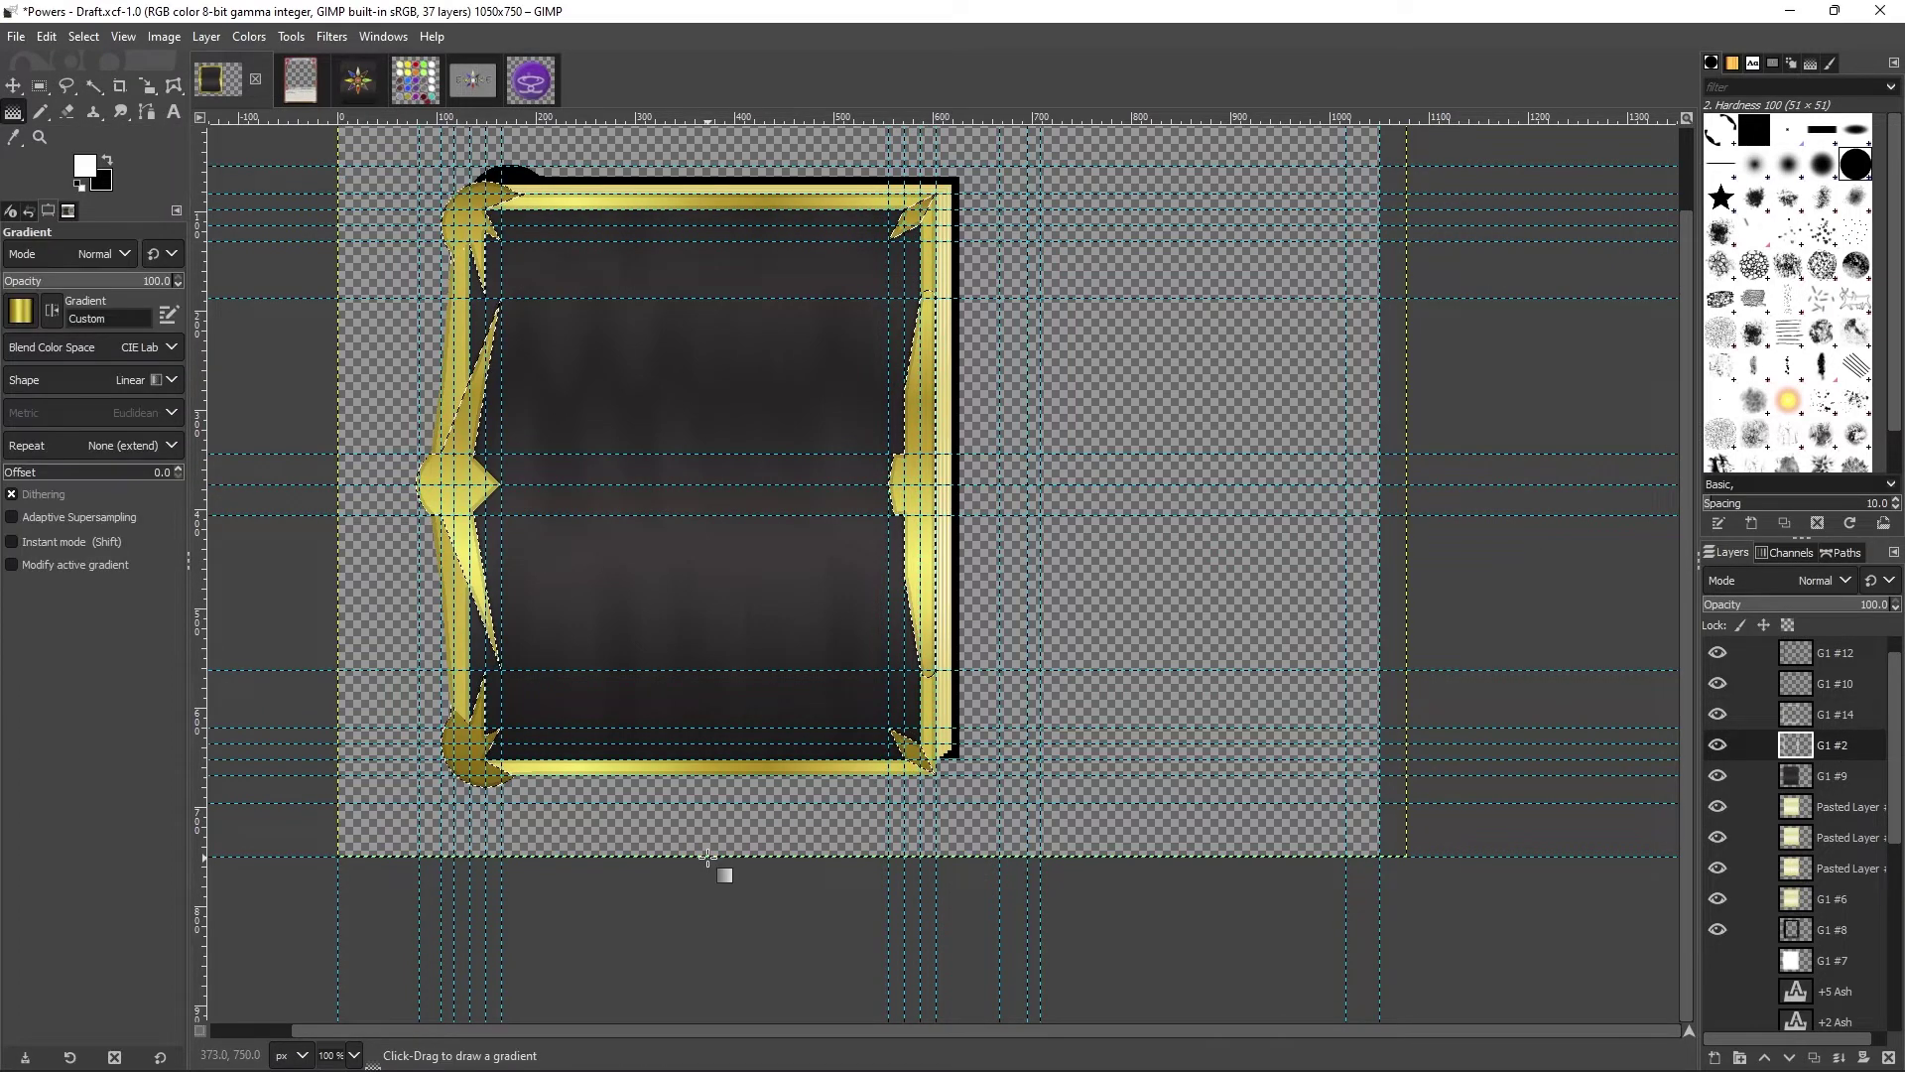
{"action": "left_click_drag", "start_coordinate": [706, 134], "coordinate": [716, 977]}
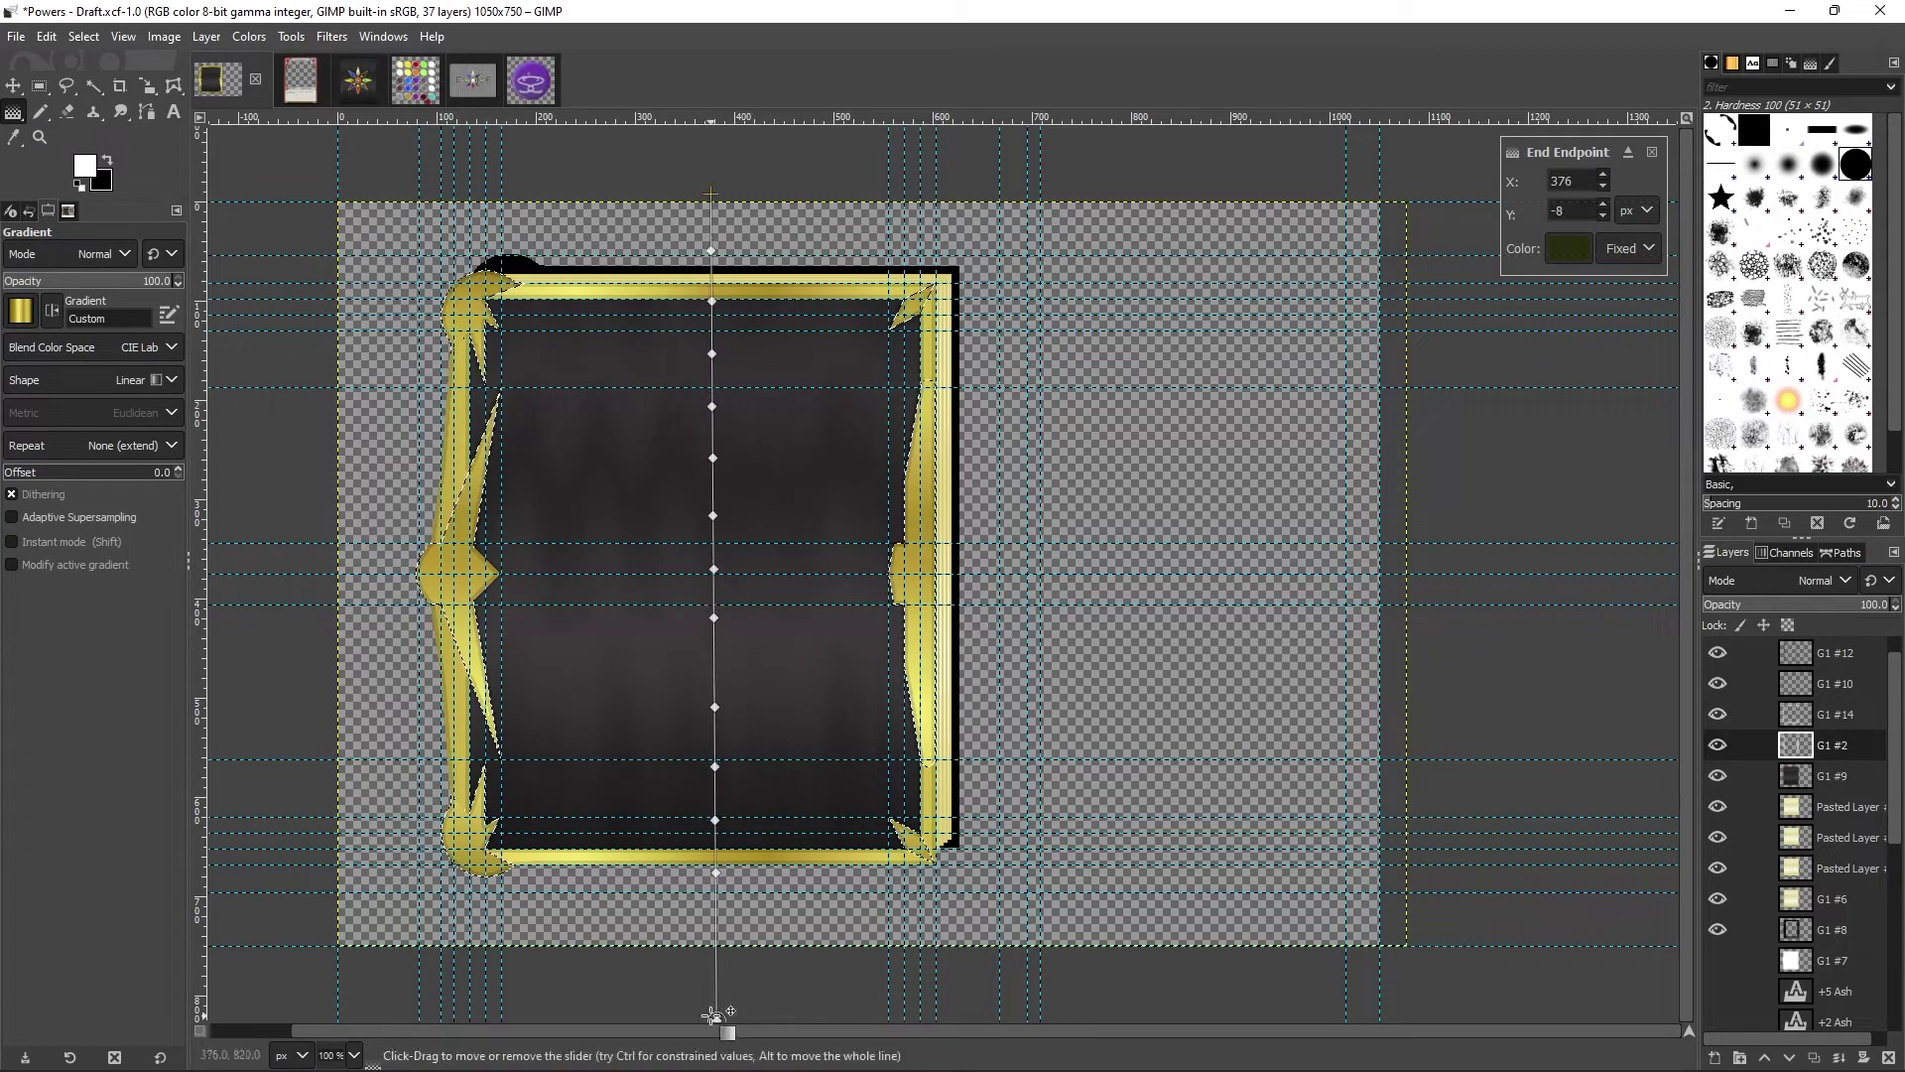
Step: Clear the inner spikes of the two left corner ornaments and hide the guides
{"action": "key", "text": "r"}
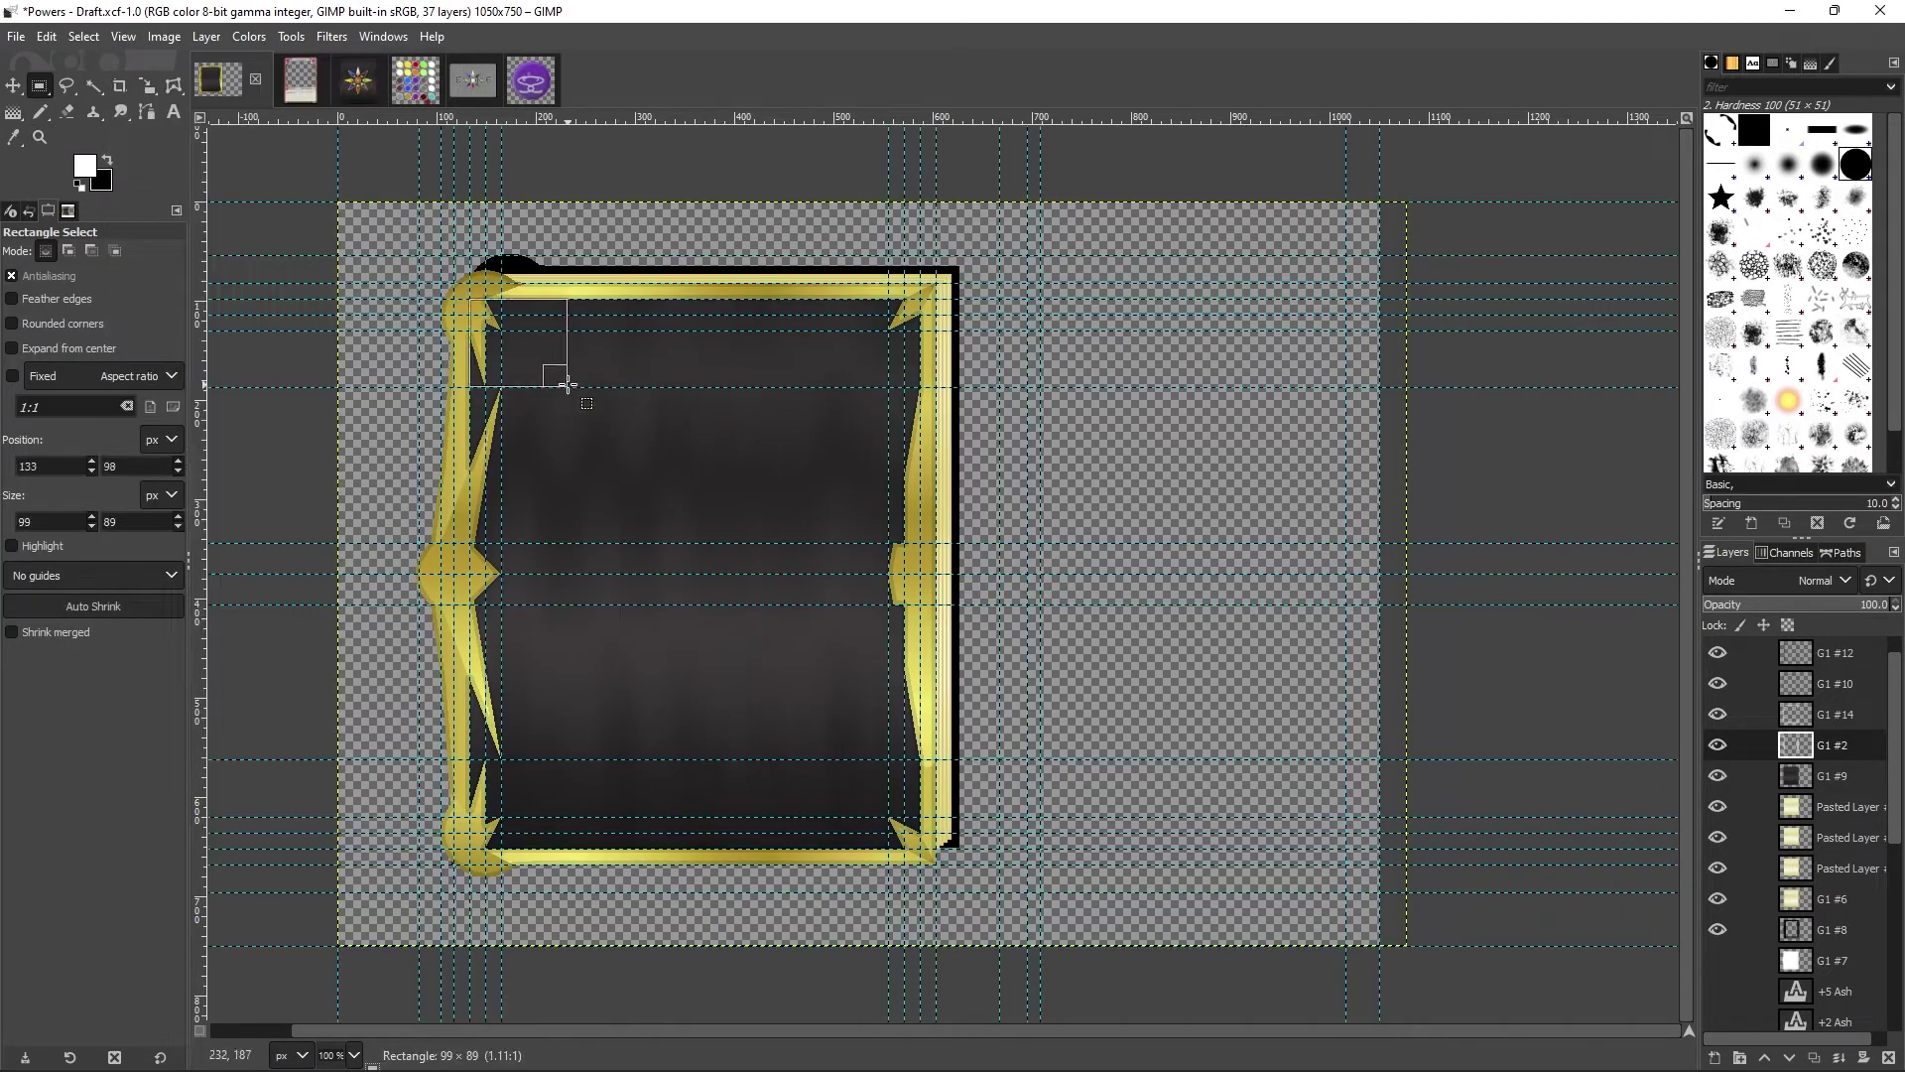
{"action": "left_click", "coordinate": [123, 36]}
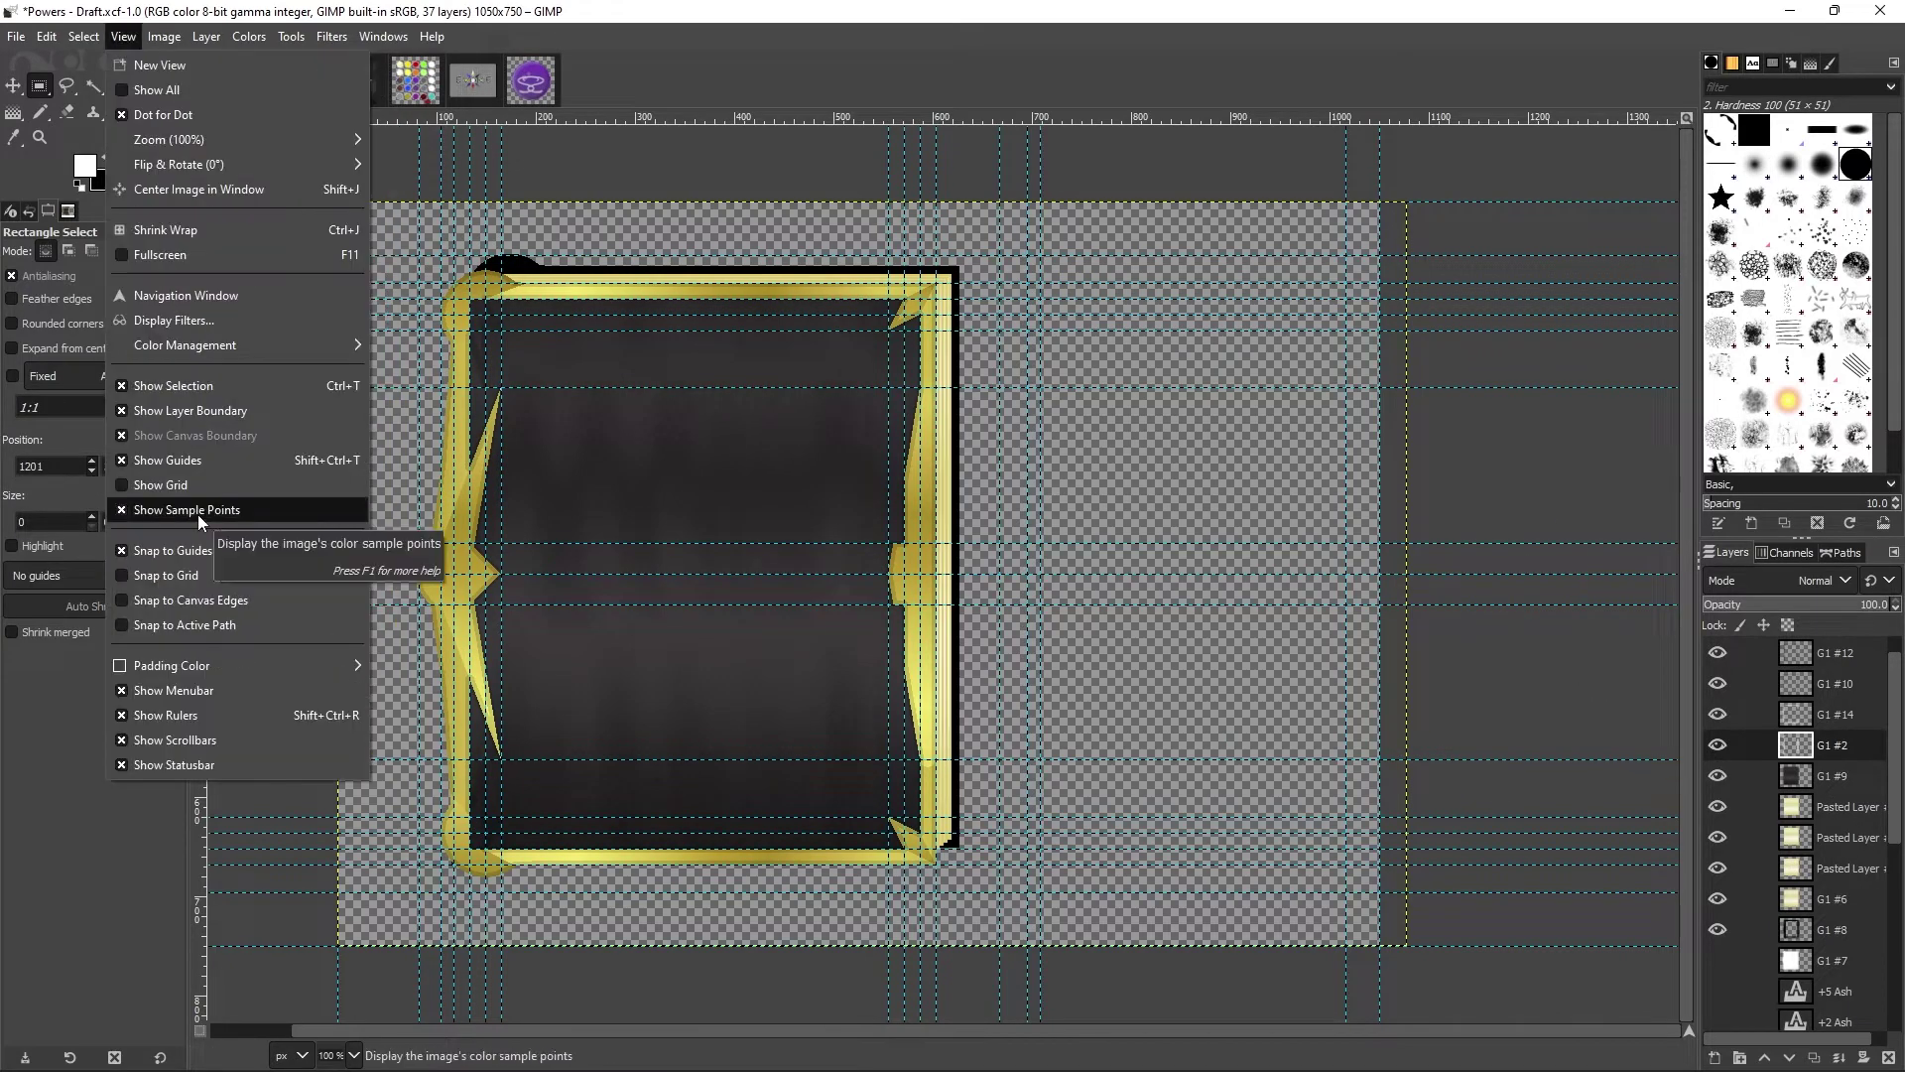
{"action": "left_click", "coordinate": [199, 506]}
Step: Hide layers G1 #13, G1 #12 and G1 #10
{"action": "left_click", "coordinate": [1717, 654]}
{"action": "scroll", "coordinate": [1721, 684], "scroll_direction": "up", "scroll_amount": 1}
{"action": "left_click", "coordinate": [1717, 714]}
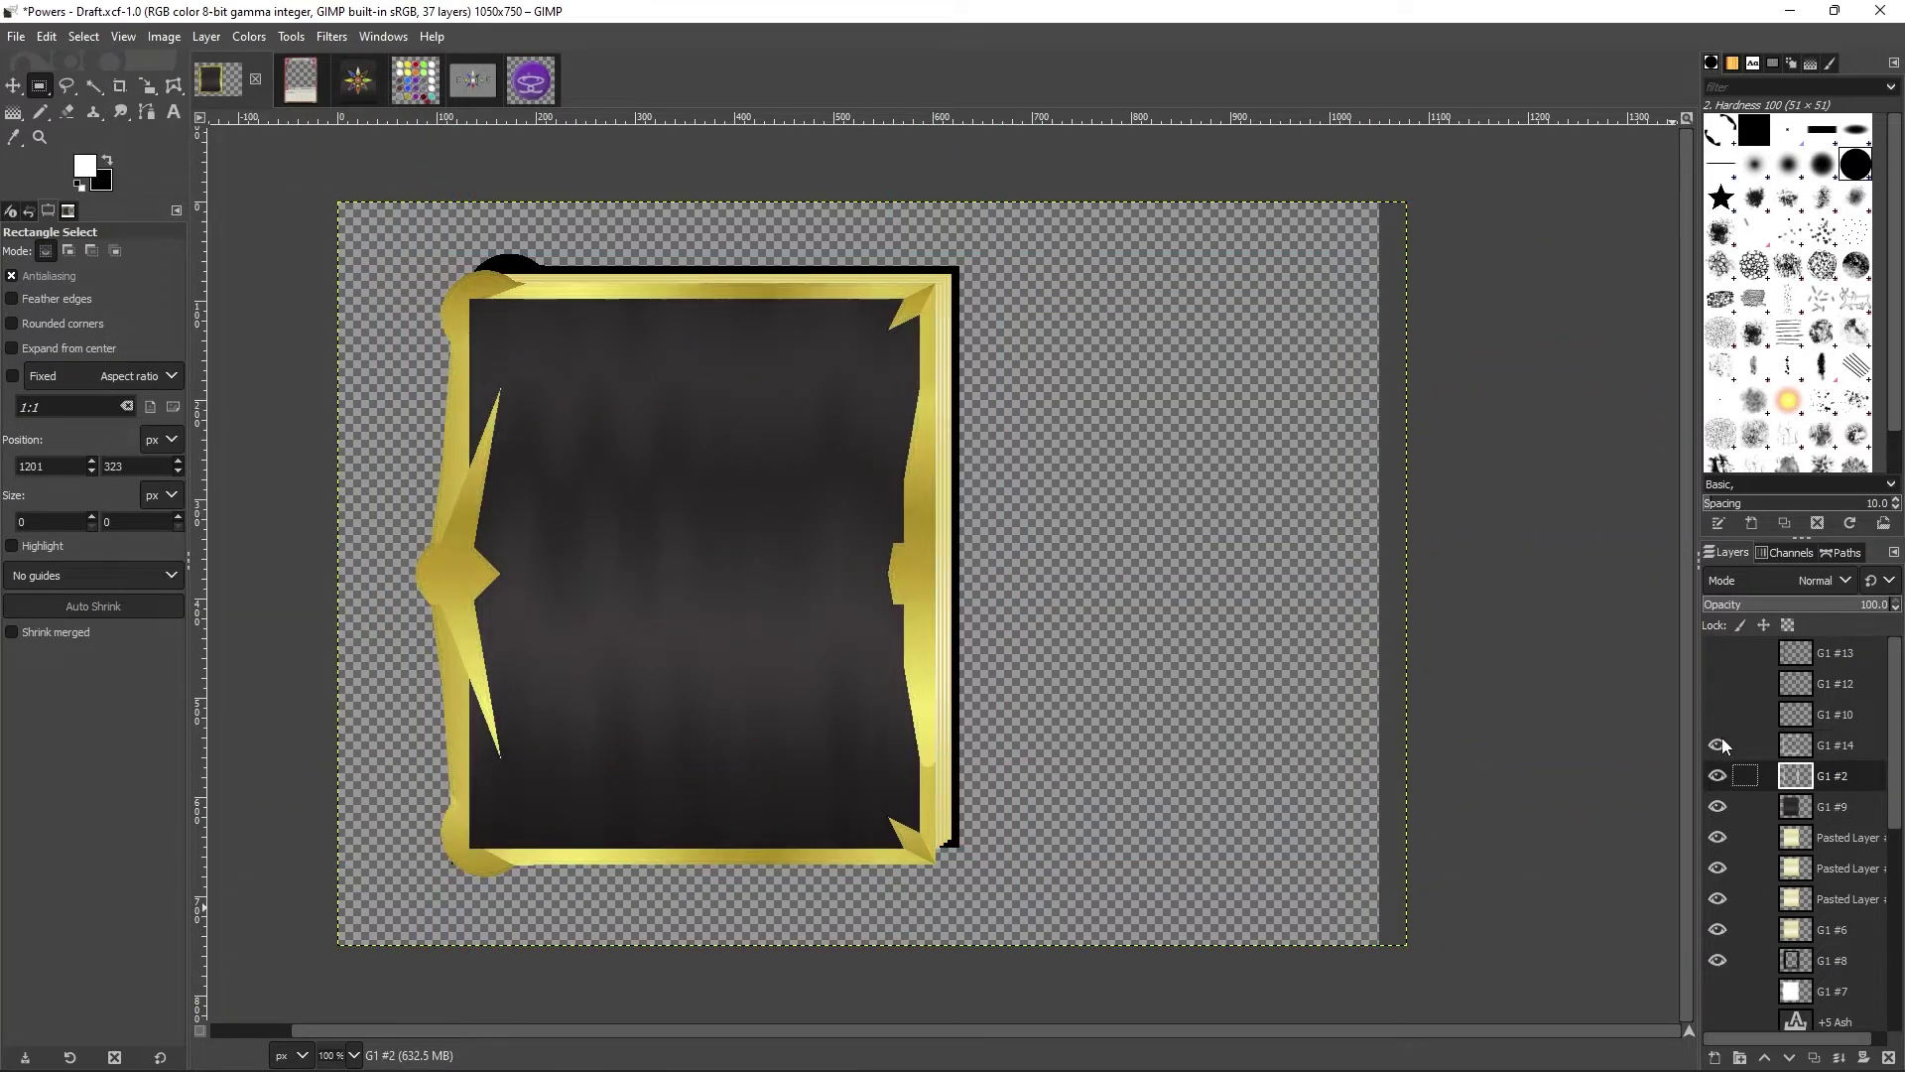
Step: Select the frame bars on layer G1 #14 and fill them with solid white
{"action": "key", "text": "u"}
{"action": "key", "text": "ctrl+x"}
{"action": "left_click", "coordinate": [1836, 744]}
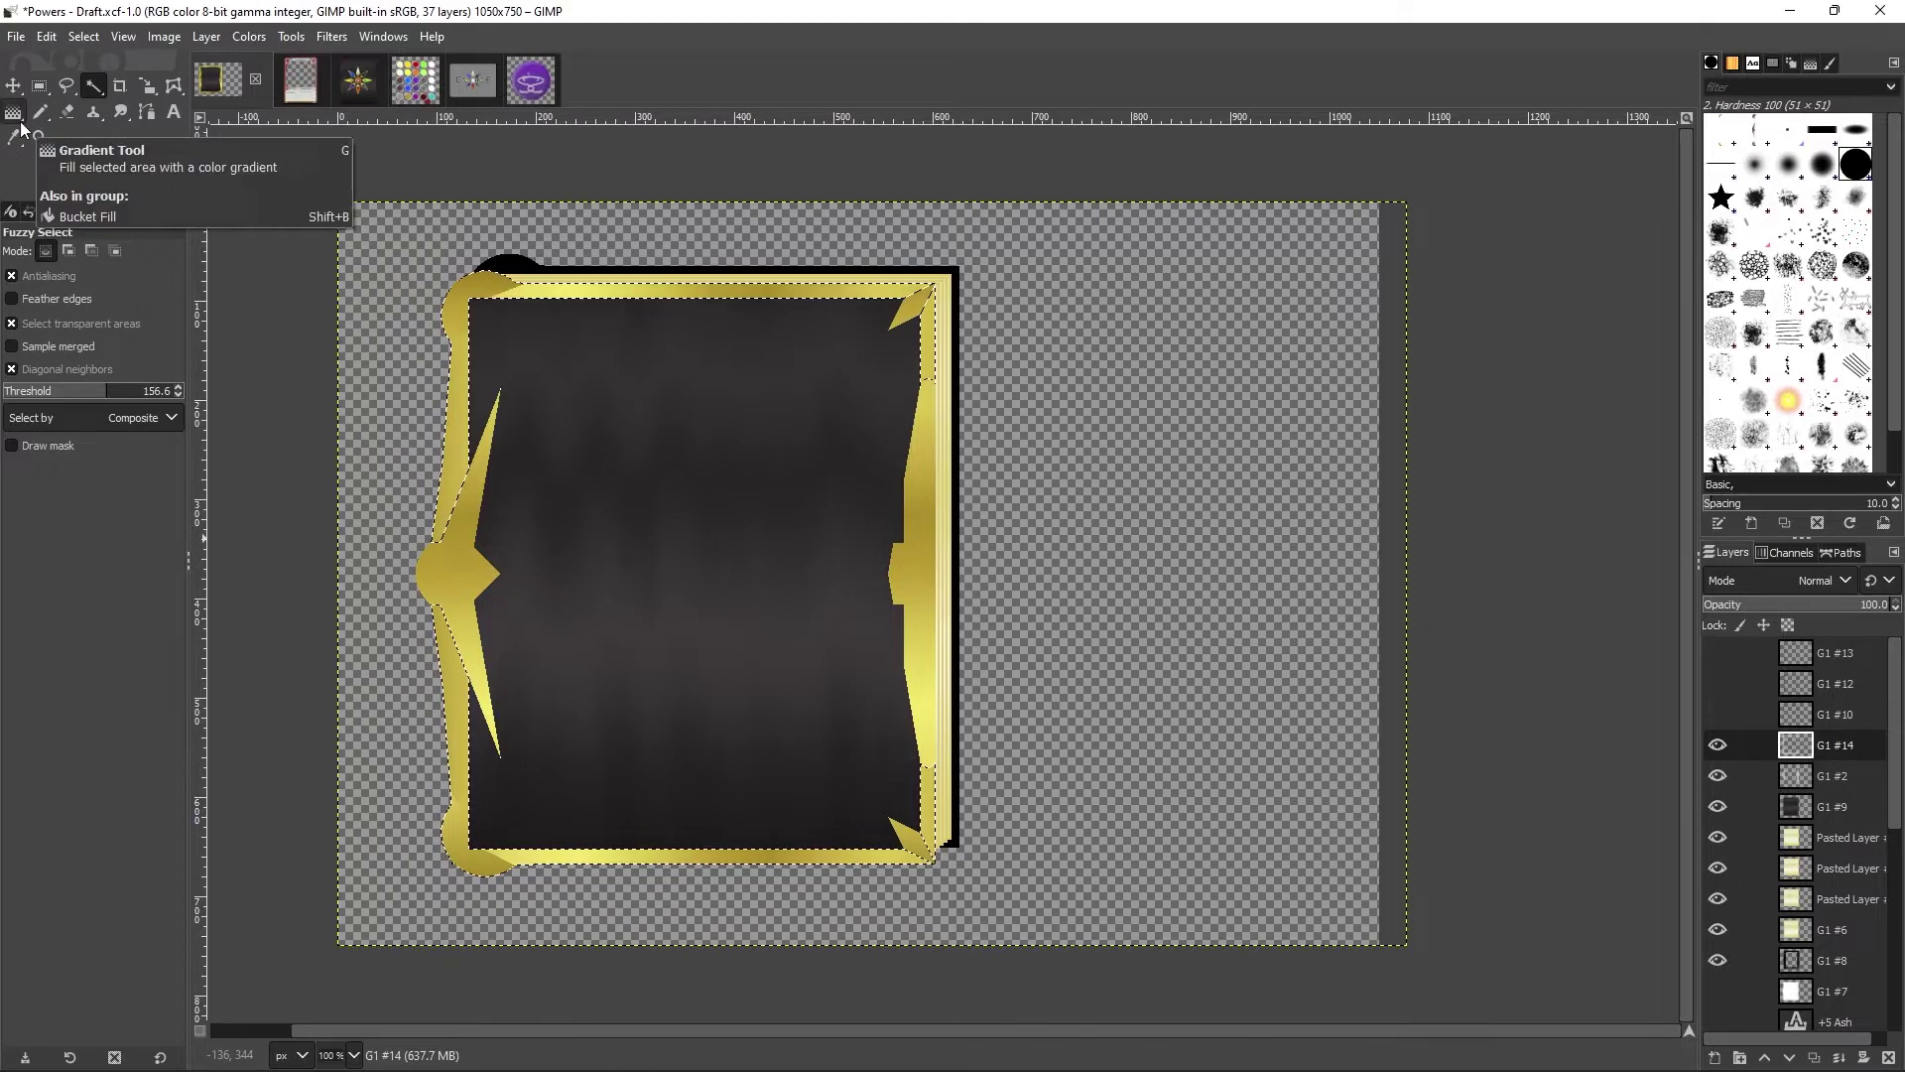
{"action": "left_click", "coordinate": [40, 85]}
Step: Select the ornaments on layer G1 #2 and fill them with solid black
{"action": "left_click", "coordinate": [1836, 775]}
{"action": "left_click", "coordinate": [1795, 774], "text": "alt"}
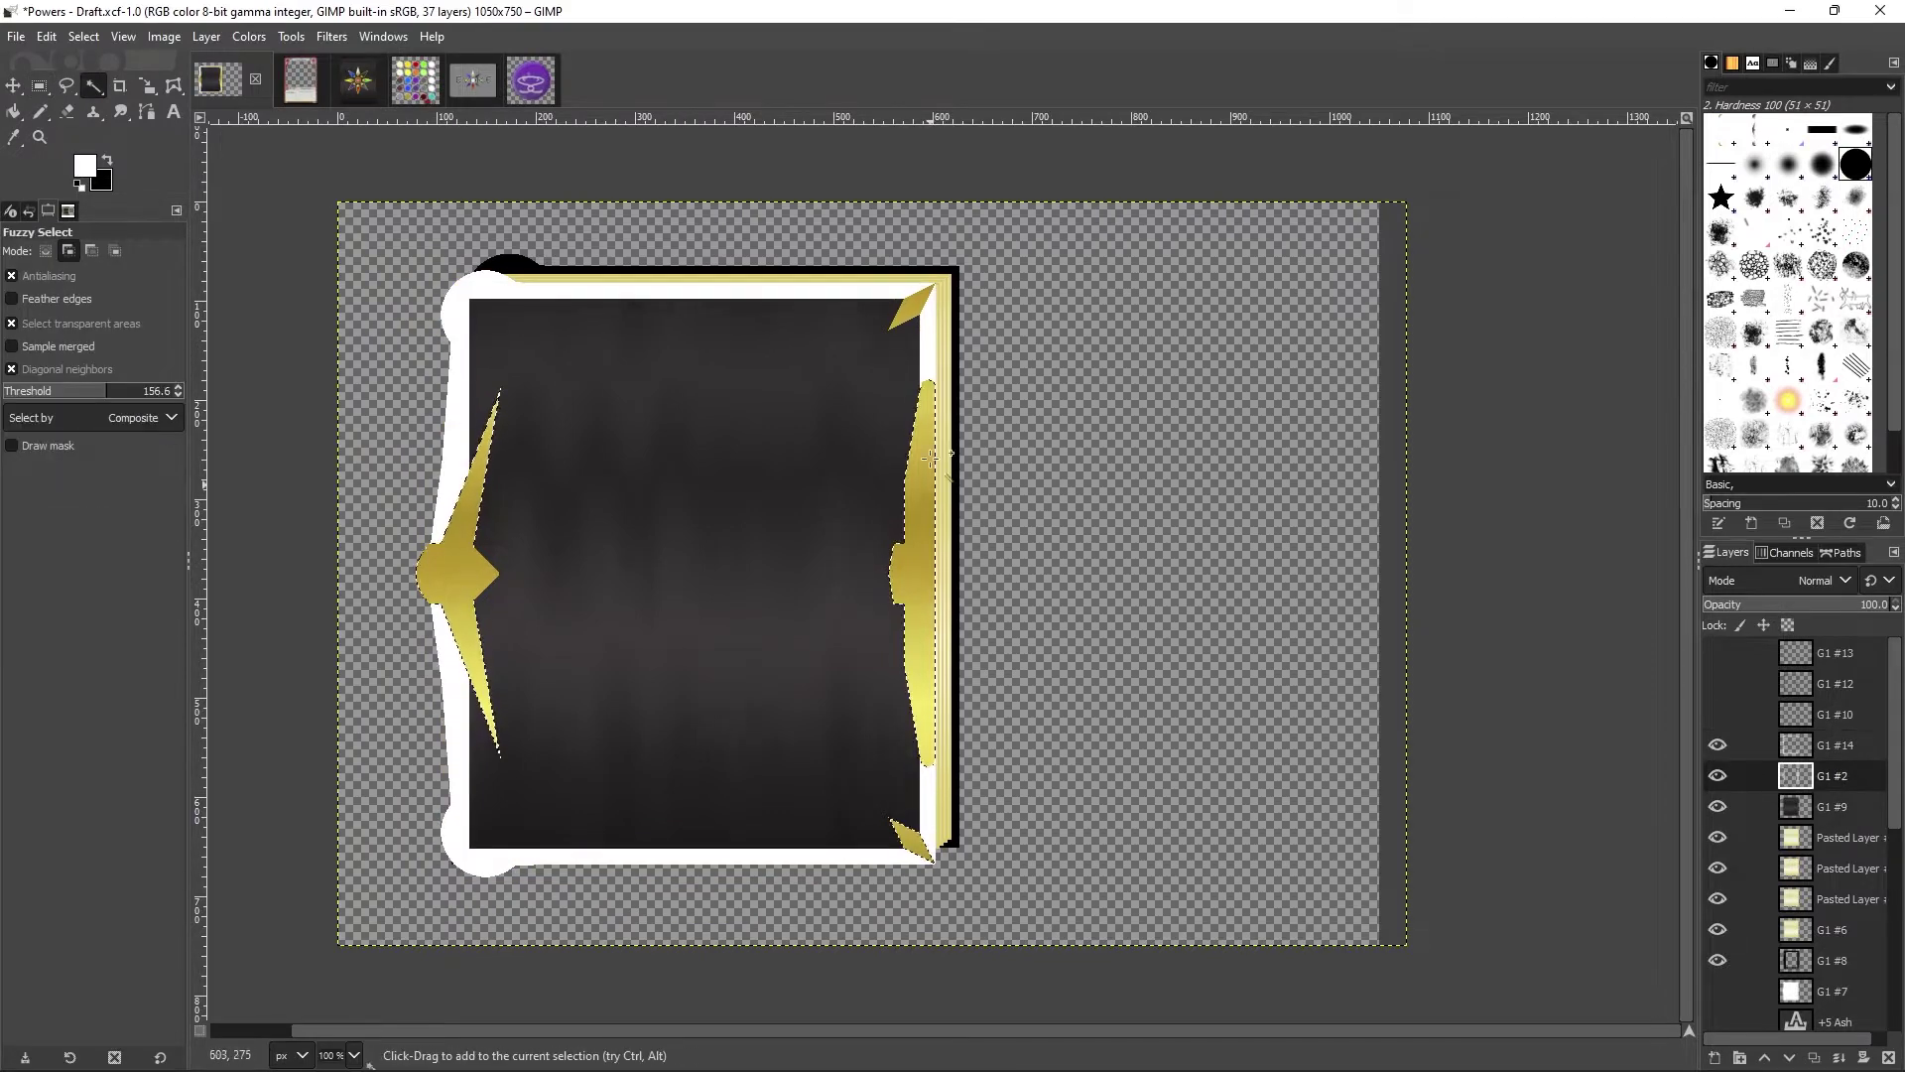
{"action": "key", "text": "x"}
{"action": "key", "text": "ctrl+comma"}
Step: Fill the rounded notch at the right bar's upper end with white on layer G1 #14, squaring it at the guide
{"action": "key", "text": "z"}
{"action": "left_click", "coordinate": [1082, 437]}
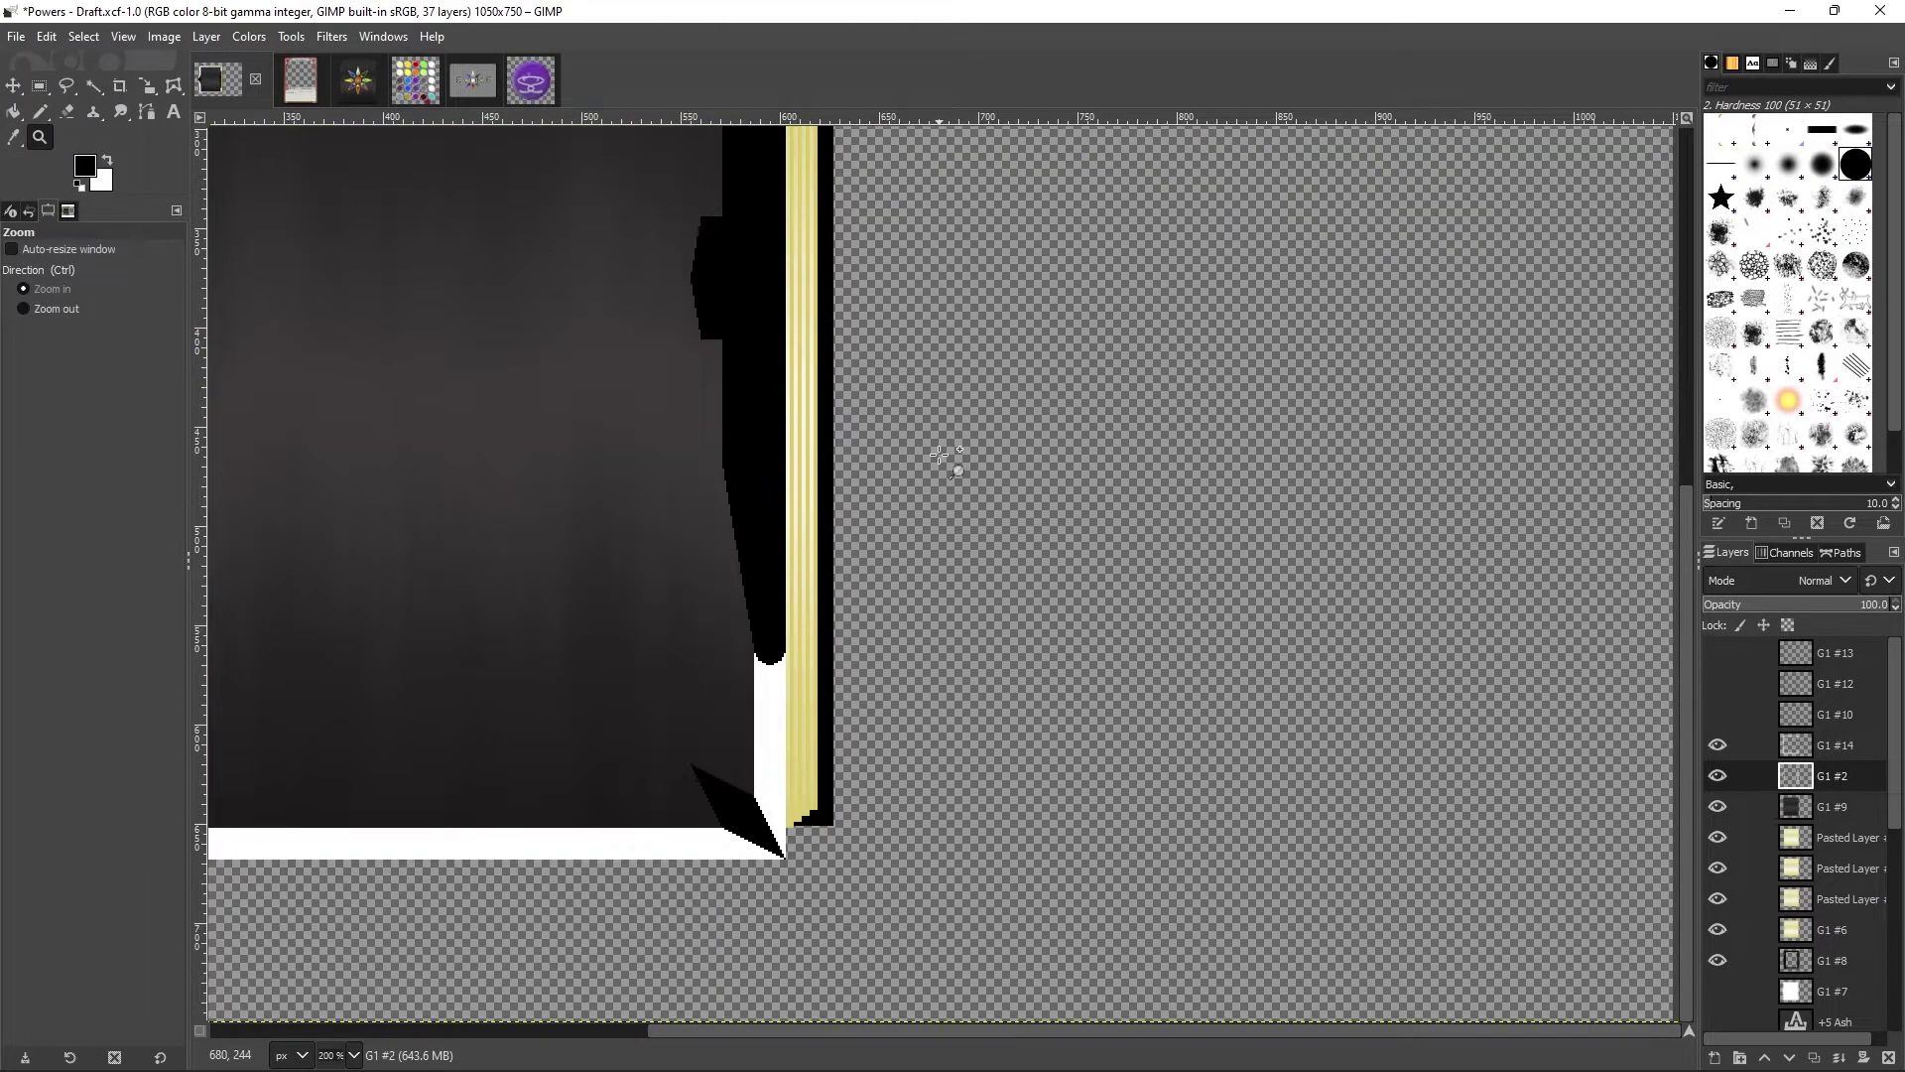
{"action": "key", "text": "r"}
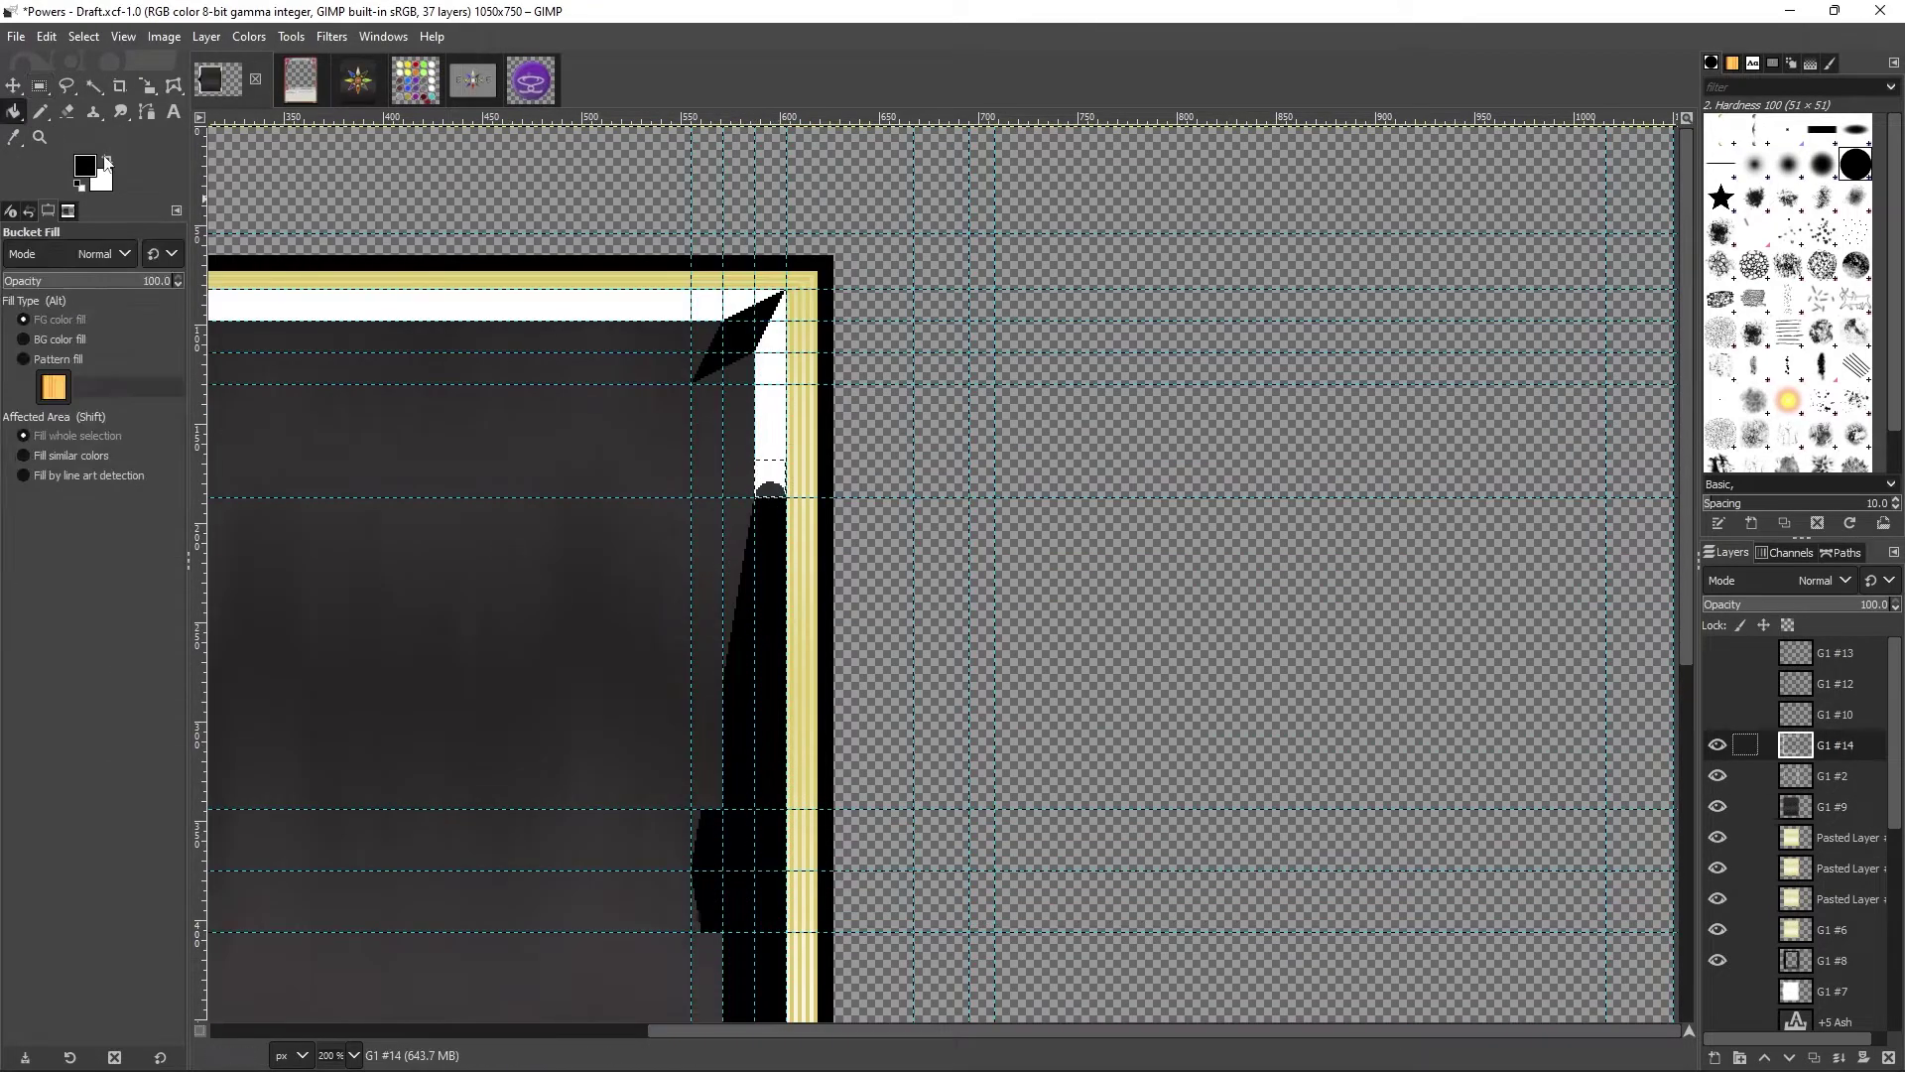
{"action": "left_click", "coordinate": [108, 161]}
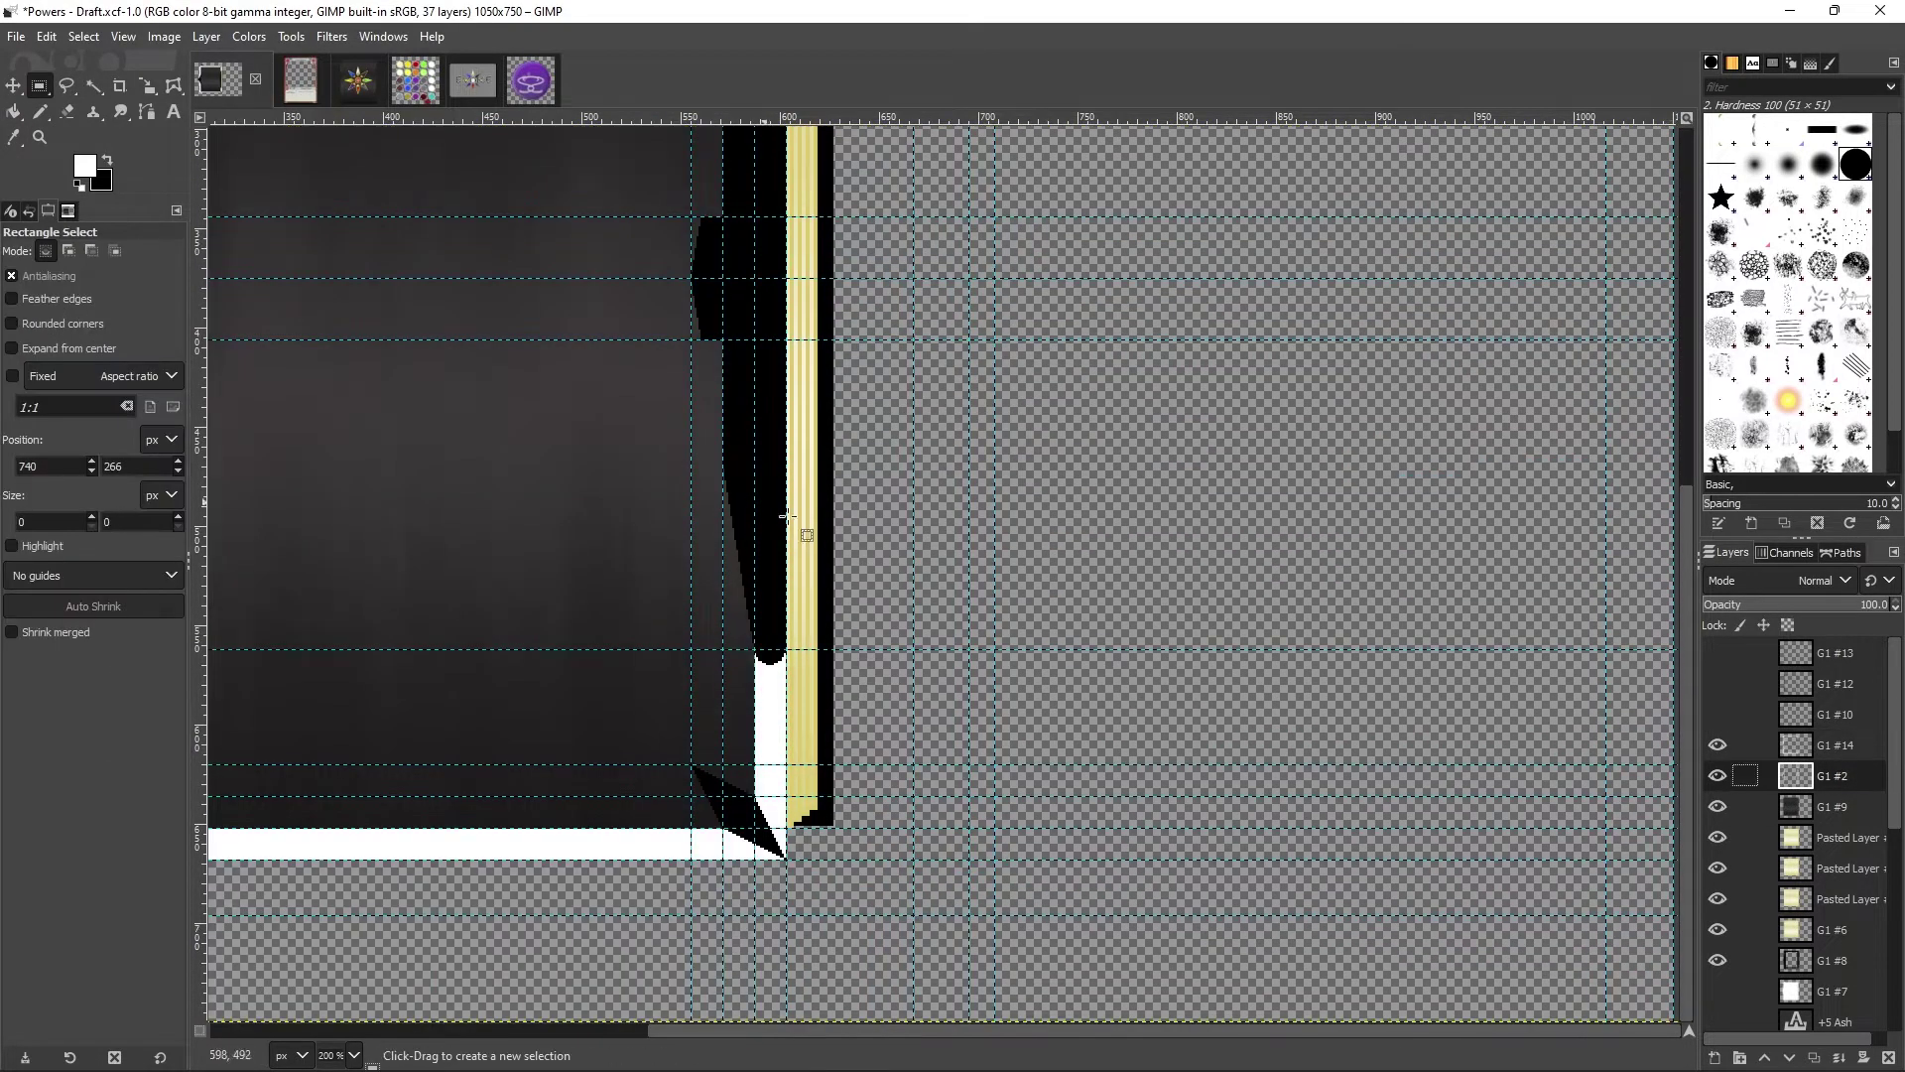
{"action": "key", "text": "r"}
Step: Add a vertical guide and place it midway across the width of the right frame bar
{"action": "scroll", "coordinate": [1719, 786], "scroll_direction": "down", "scroll_amount": 5}
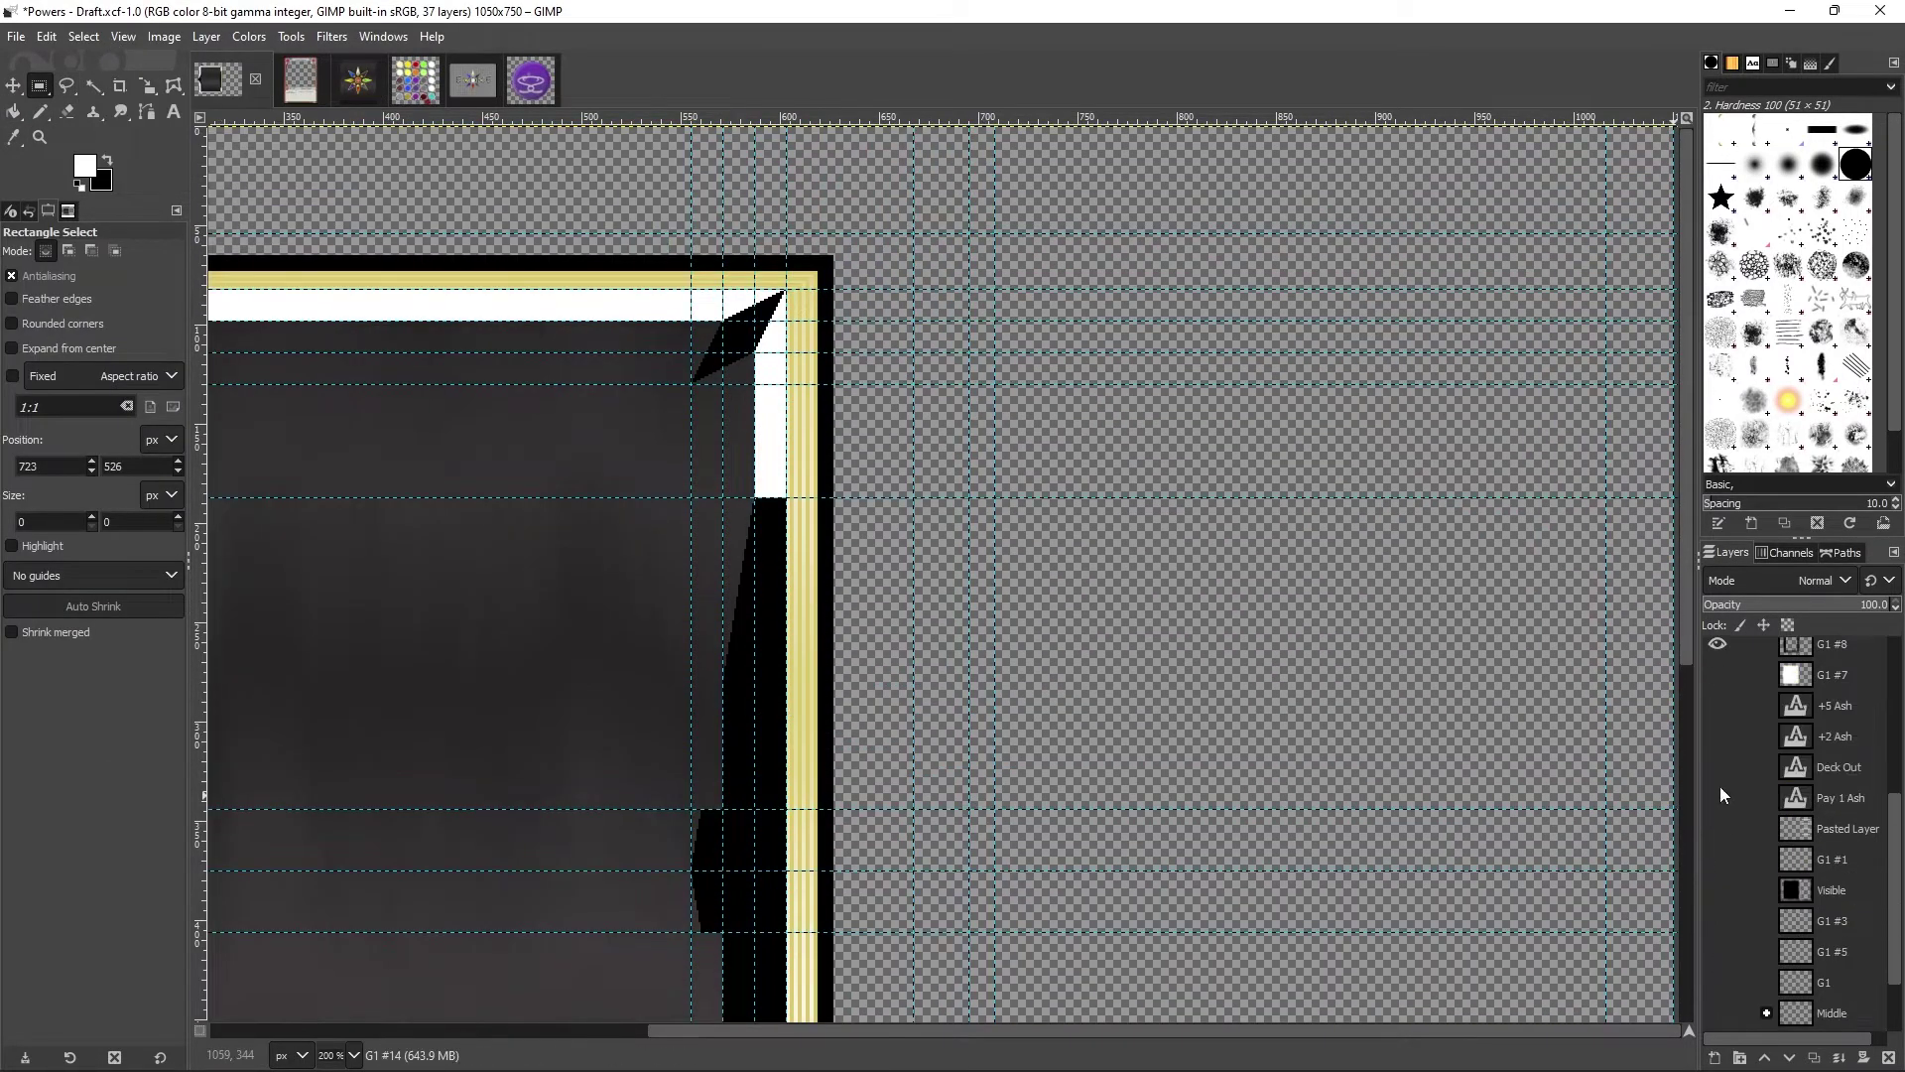
{"action": "left_click", "coordinate": [164, 36]}
{"action": "mouse_move", "coordinate": [297, 566]}
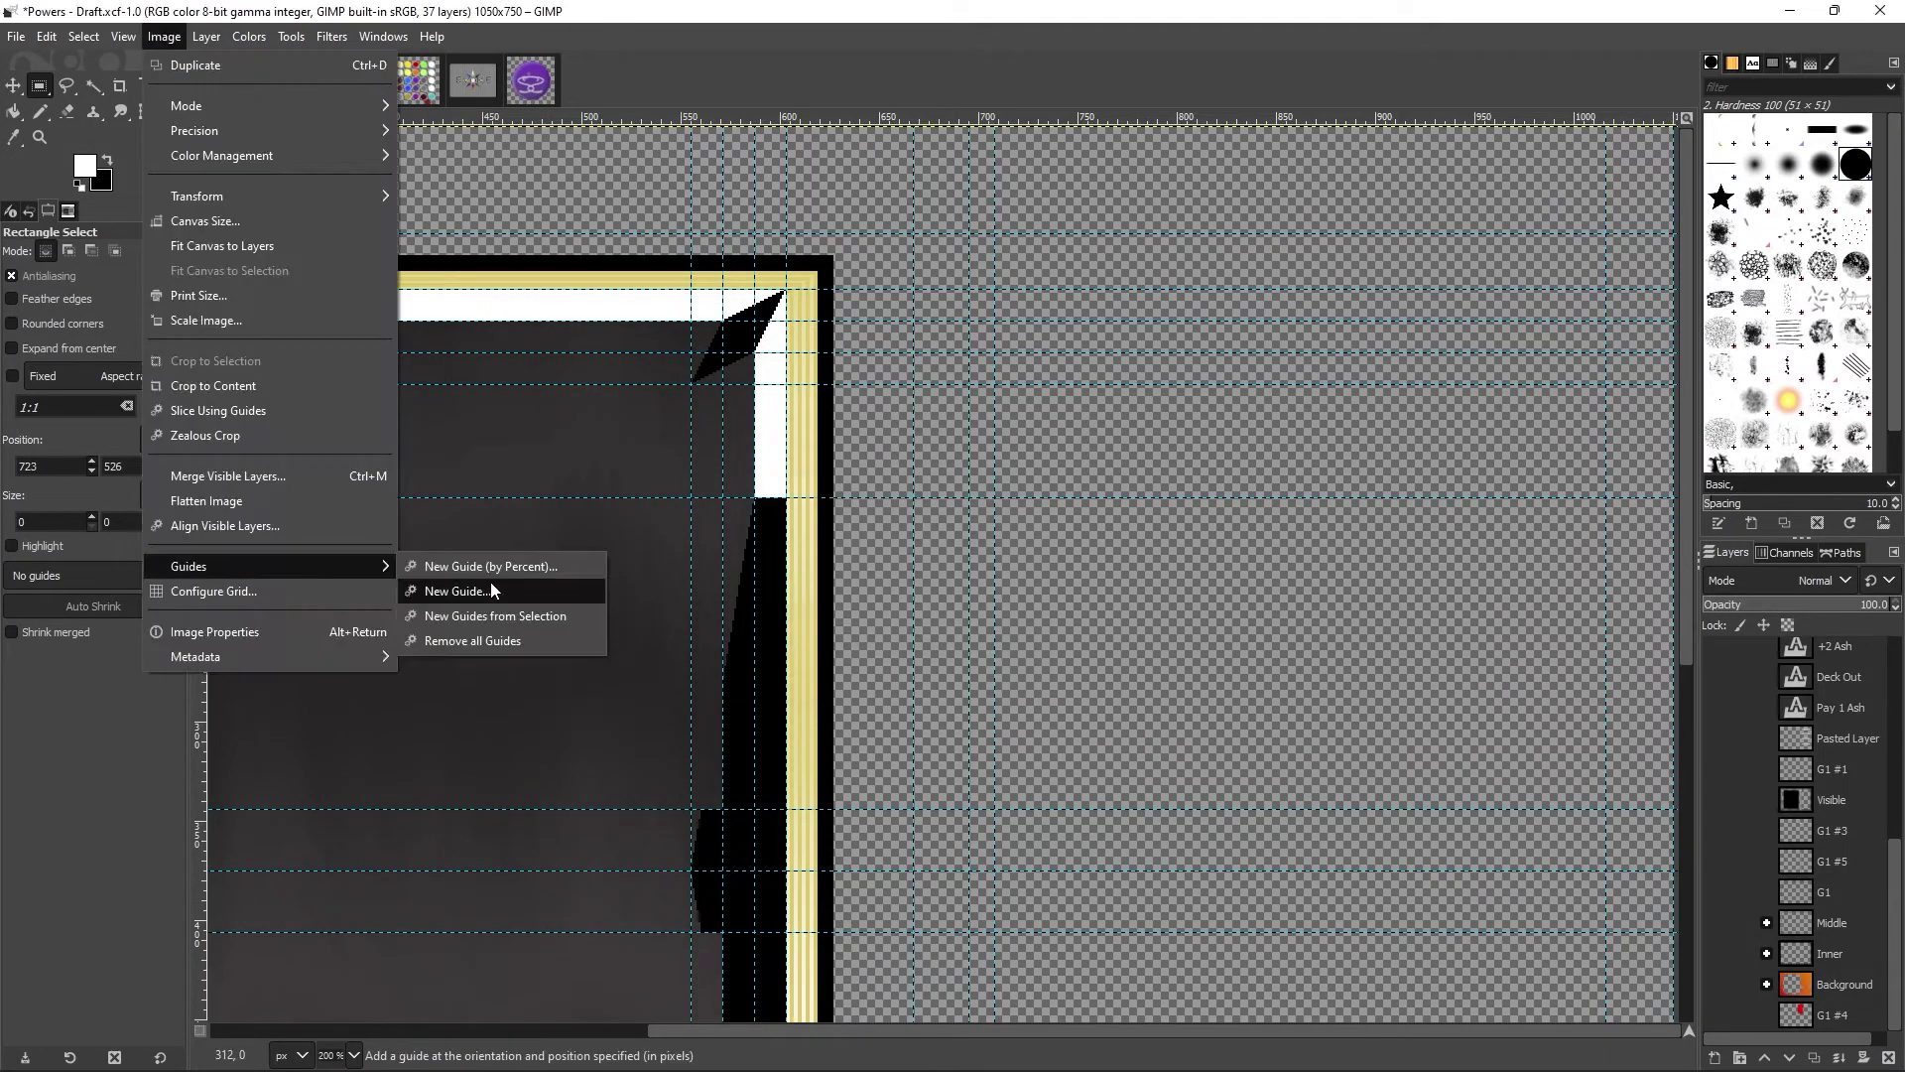
{"action": "left_click", "coordinate": [455, 566]}
{"action": "key", "text": "Return"}
{"action": "left_click", "coordinate": [206, 36]}
{"action": "left_click", "coordinate": [252, 498]}
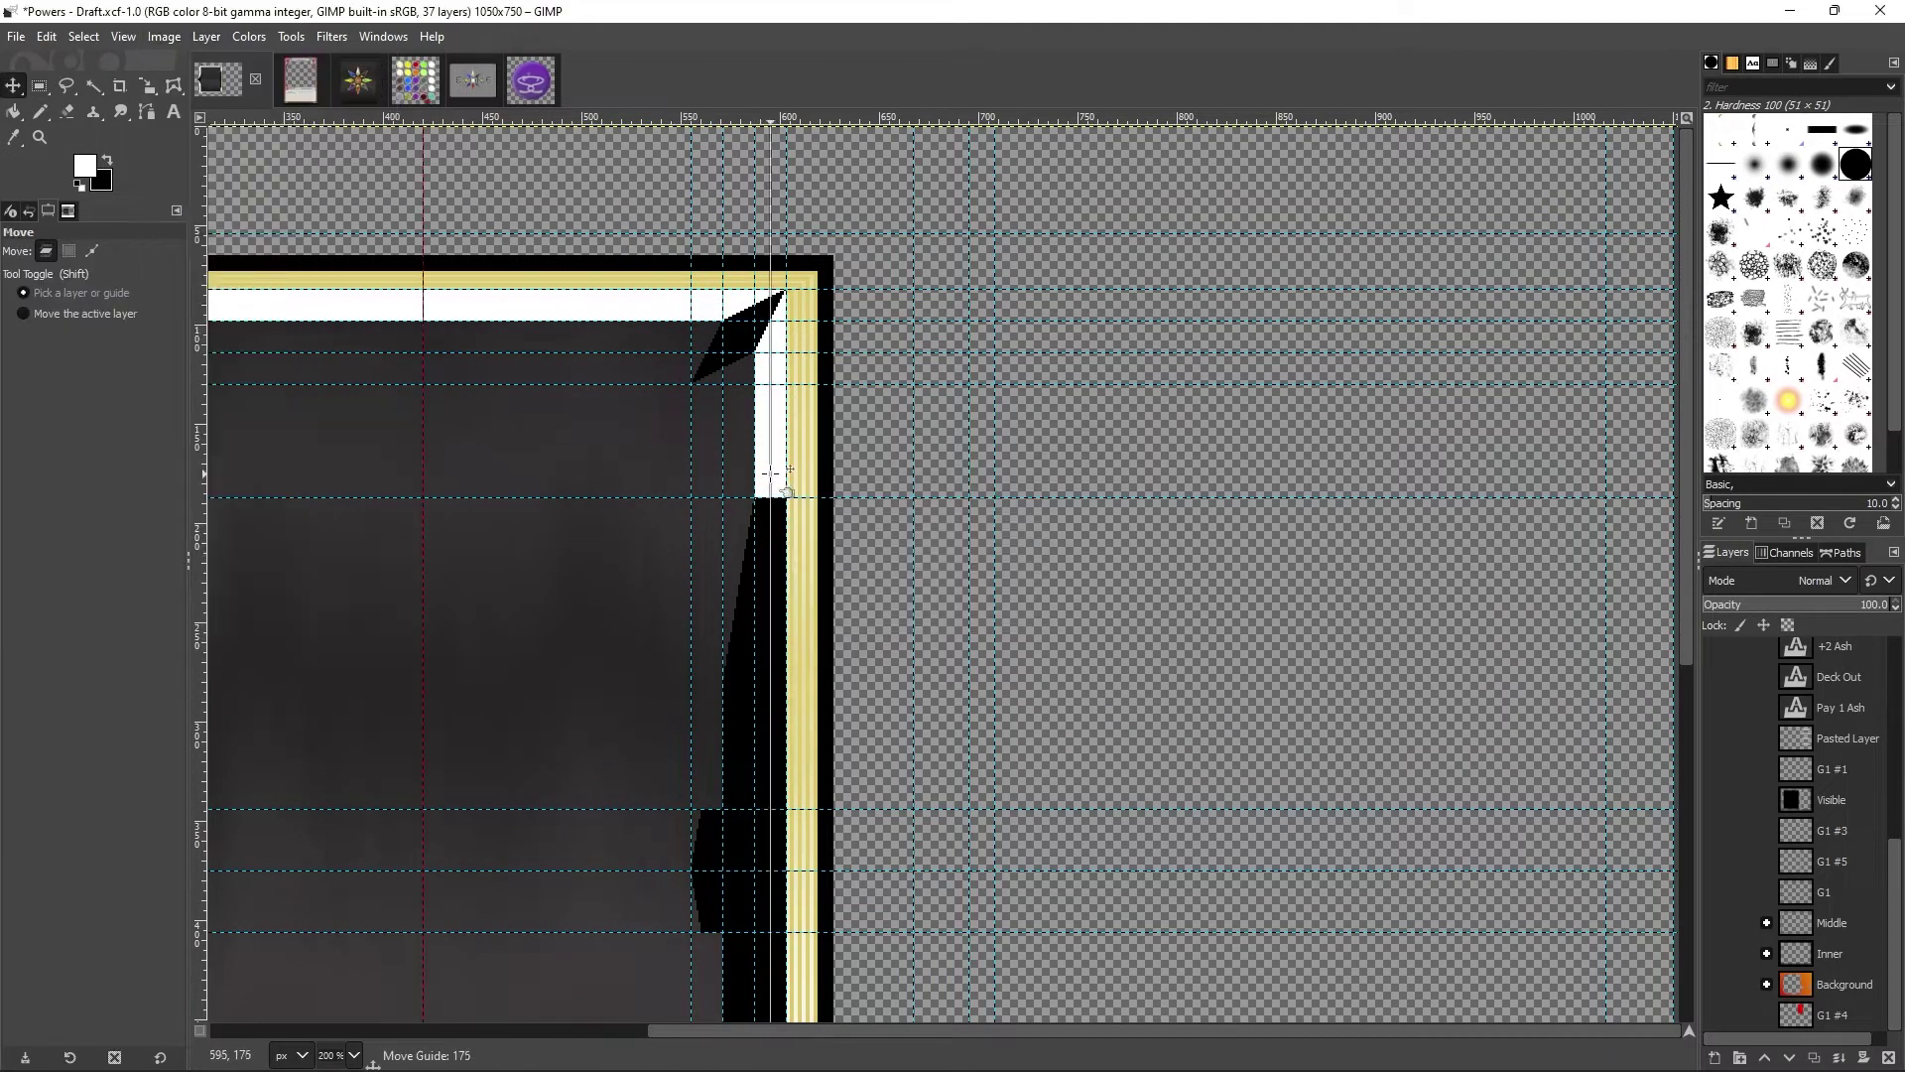
Step: Fill a narrow downward-pointing spike with black at the right bar's lower end, its tip centred on the middle guide
{"action": "scroll", "coordinate": [331, 355], "scroll_direction": "down", "scroll_amount": 10}
{"action": "key", "text": "shift+b"}
{"action": "scroll", "coordinate": [1819, 838], "scroll_direction": "up", "scroll_amount": 3}
{"action": "scroll", "coordinate": [1818, 839], "scroll_direction": "up", "scroll_amount": 2}
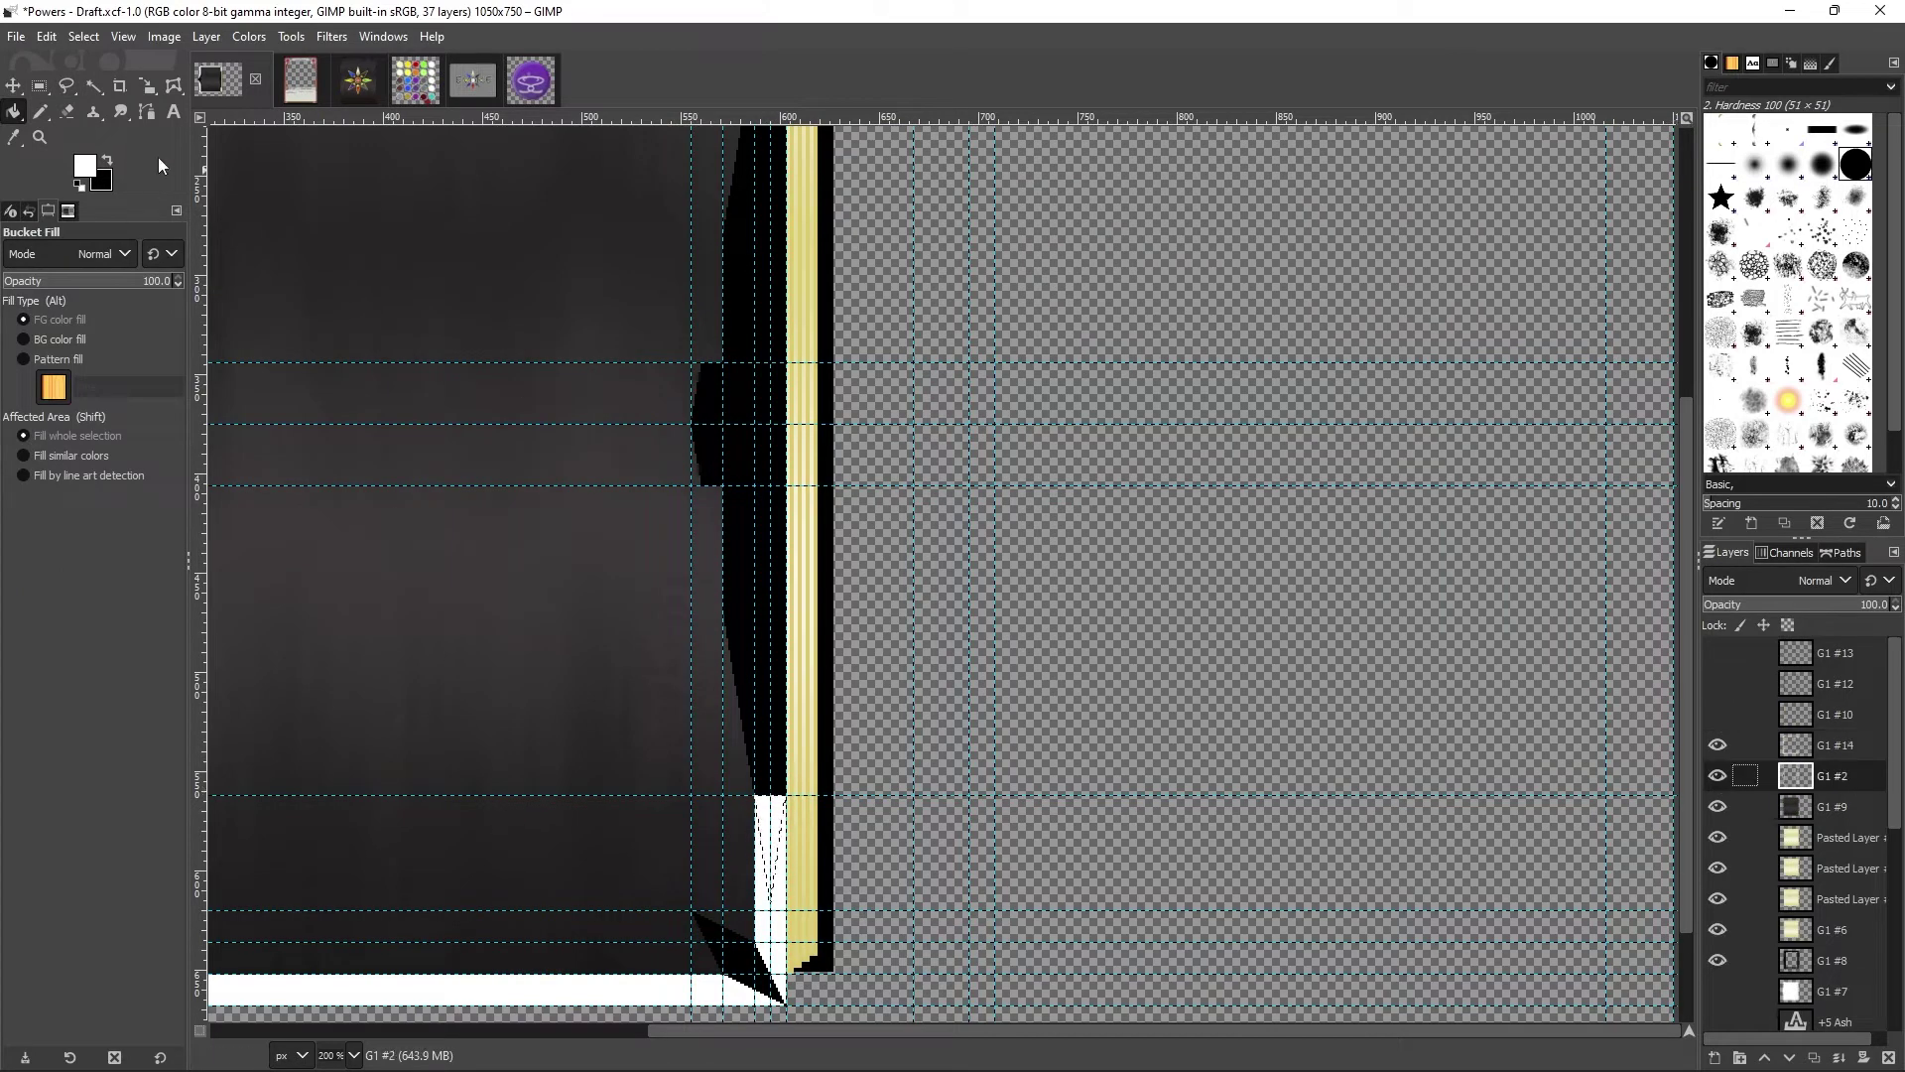
{"action": "key", "text": "x"}
{"action": "left_click", "coordinate": [1719, 775]}
{"action": "left_click", "coordinate": [1720, 775]}
{"action": "key", "text": "r"}
{"action": "scroll", "coordinate": [955, 765], "scroll_direction": "up", "scroll_amount": 2}
{"action": "scroll", "coordinate": [955, 765], "scroll_direction": "down", "scroll_amount": 2}
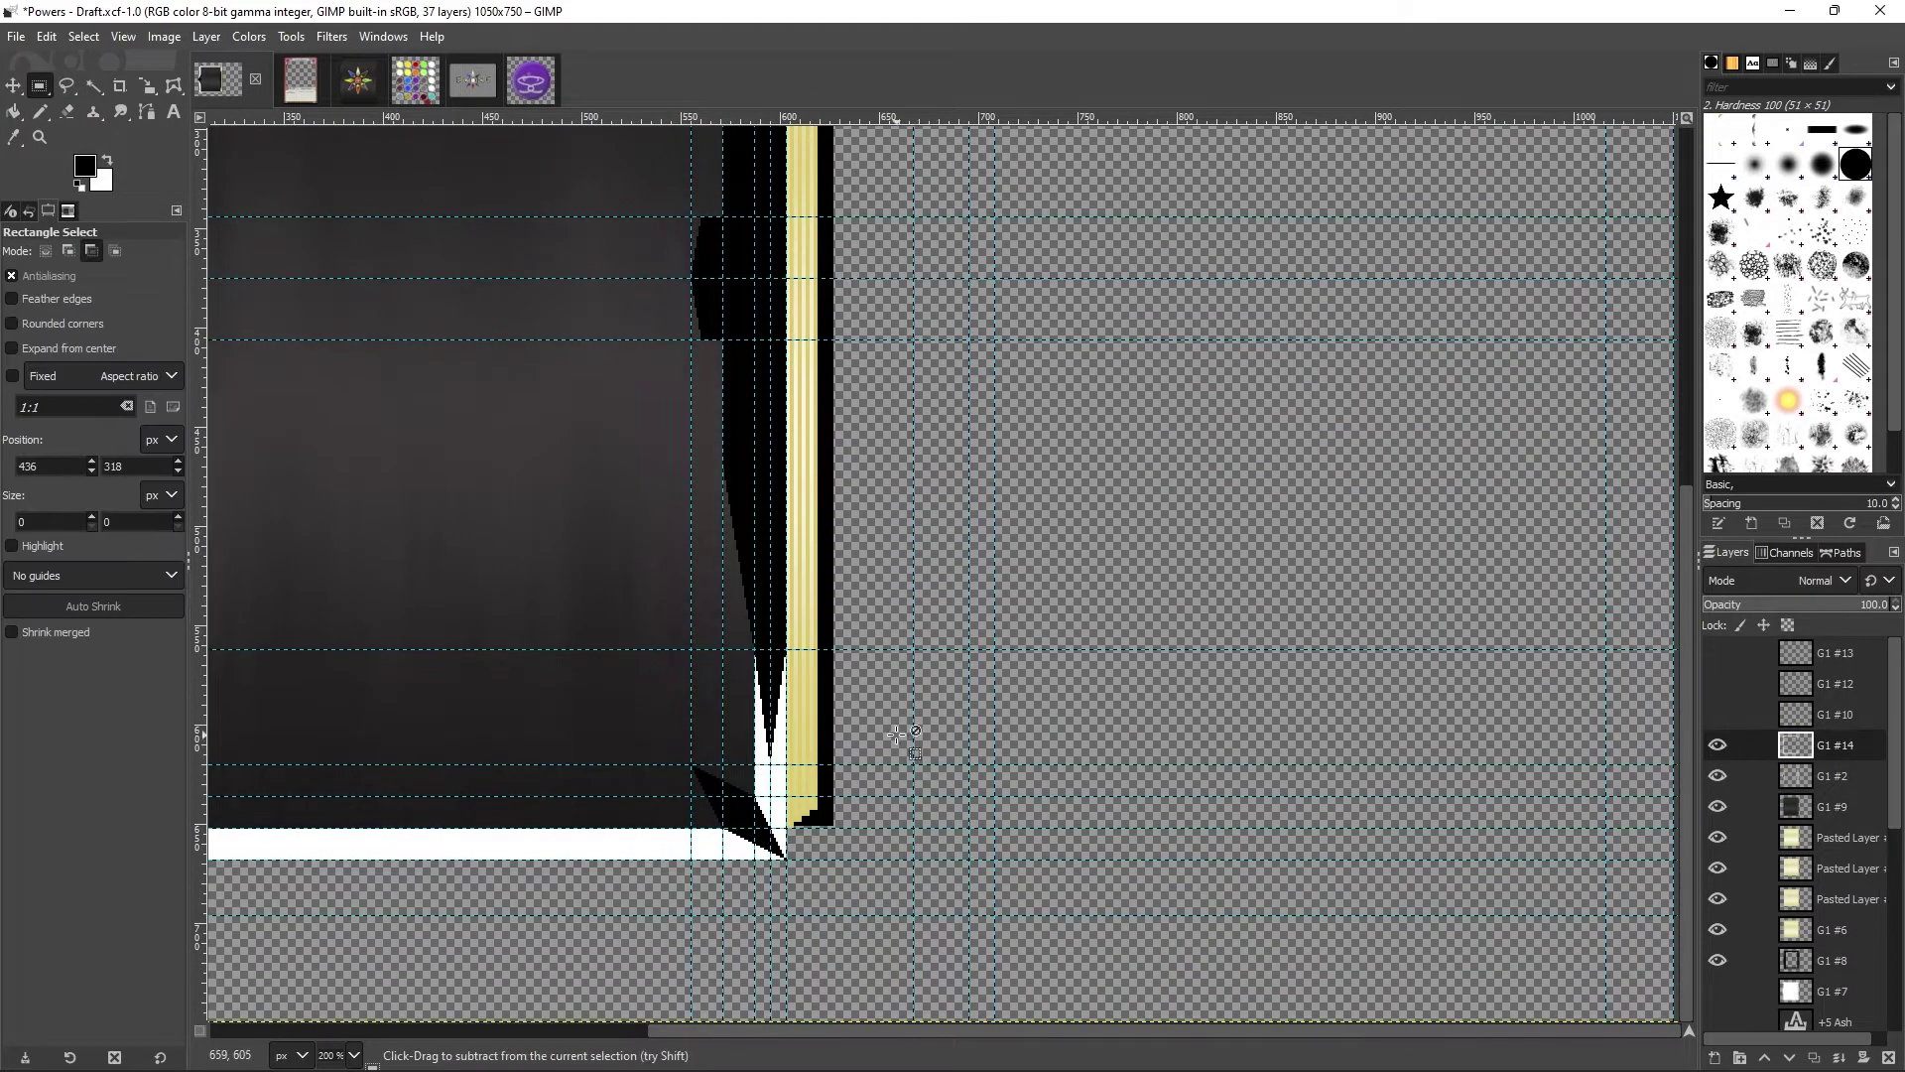
Step: Move layer G1 #2 above G1 #14 and fill a matching black spike at the right bar's upper end
{"action": "left_click", "coordinate": [1720, 774]}
{"action": "left_click", "coordinate": [1720, 775]}
{"action": "left_click_drag", "start_coordinate": [1795, 775], "coordinate": [1795, 736]}
{"action": "key", "text": "shift+b"}
{"action": "scroll", "coordinate": [596, 496], "scroll_direction": "up", "scroll_amount": 6}
{"action": "left_click", "coordinate": [66, 85]}
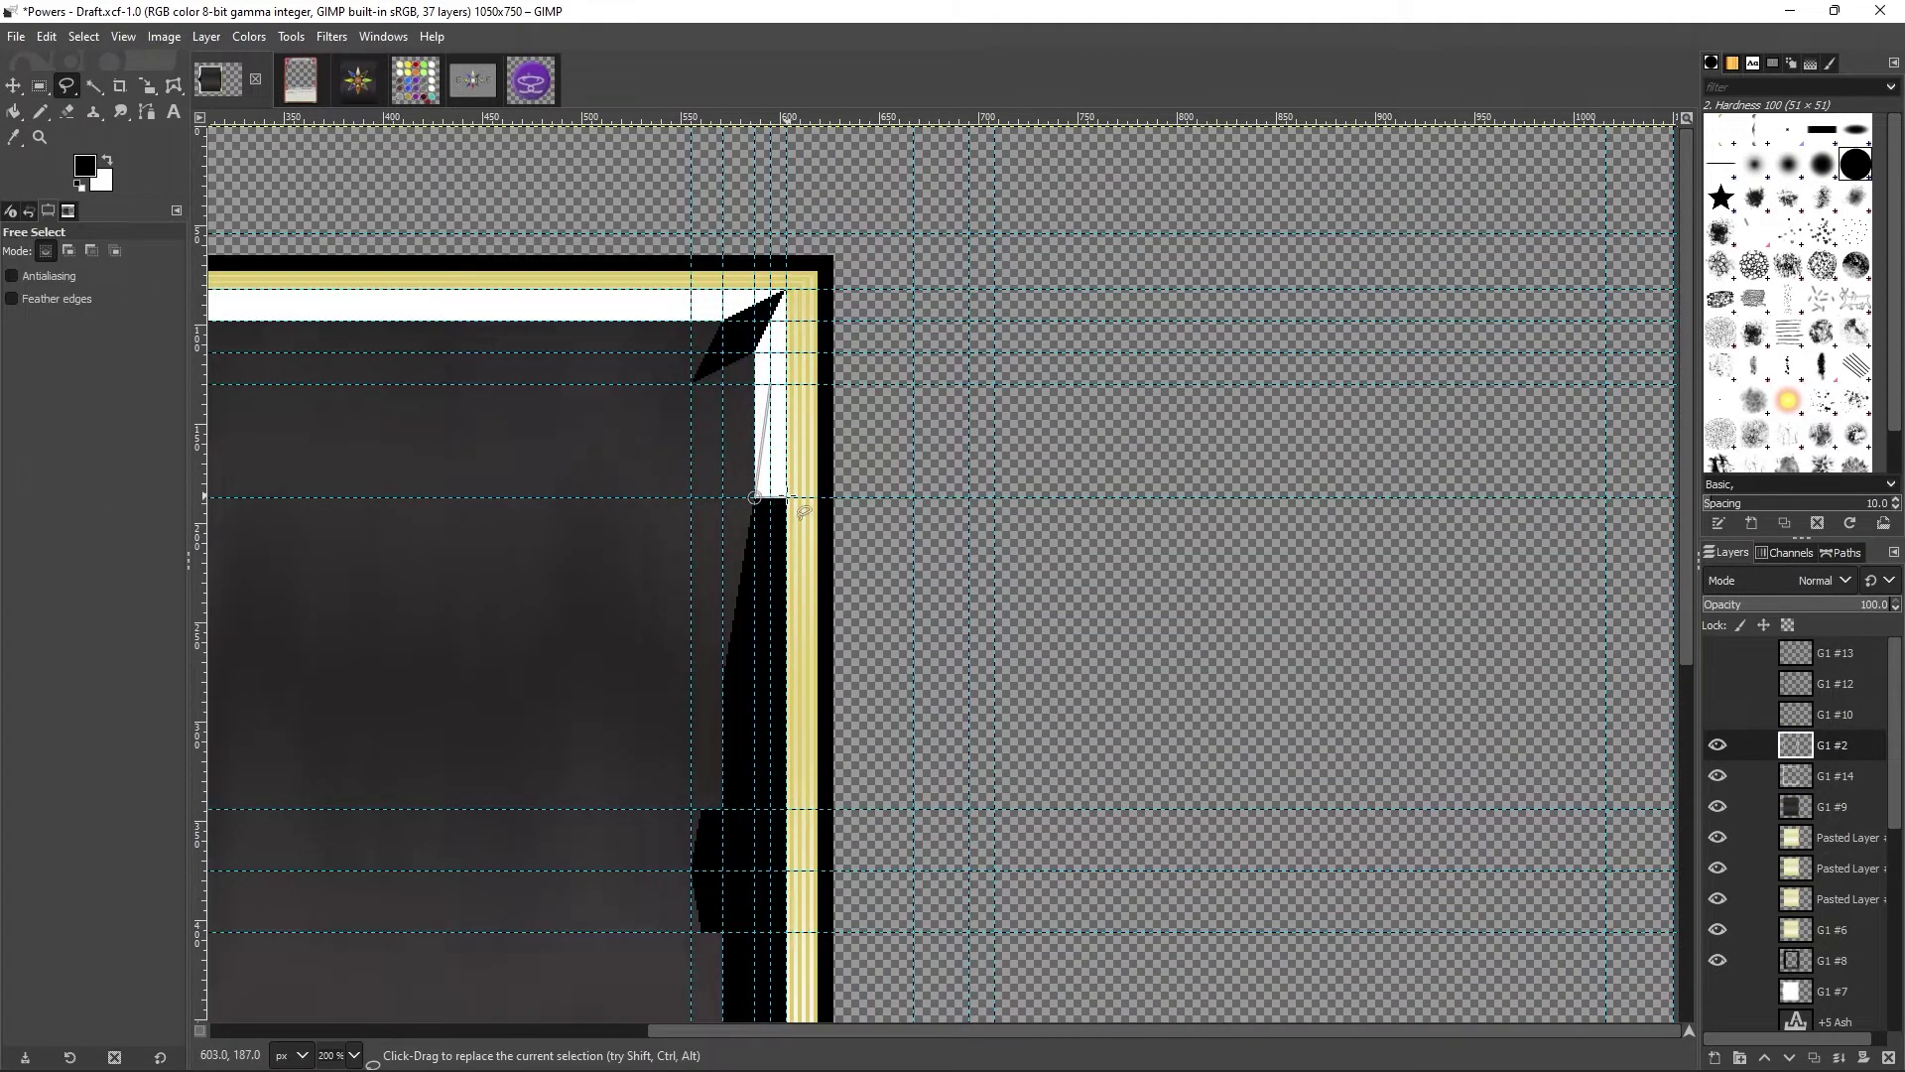
{"action": "key", "text": "z"}
{"action": "key", "text": "1"}
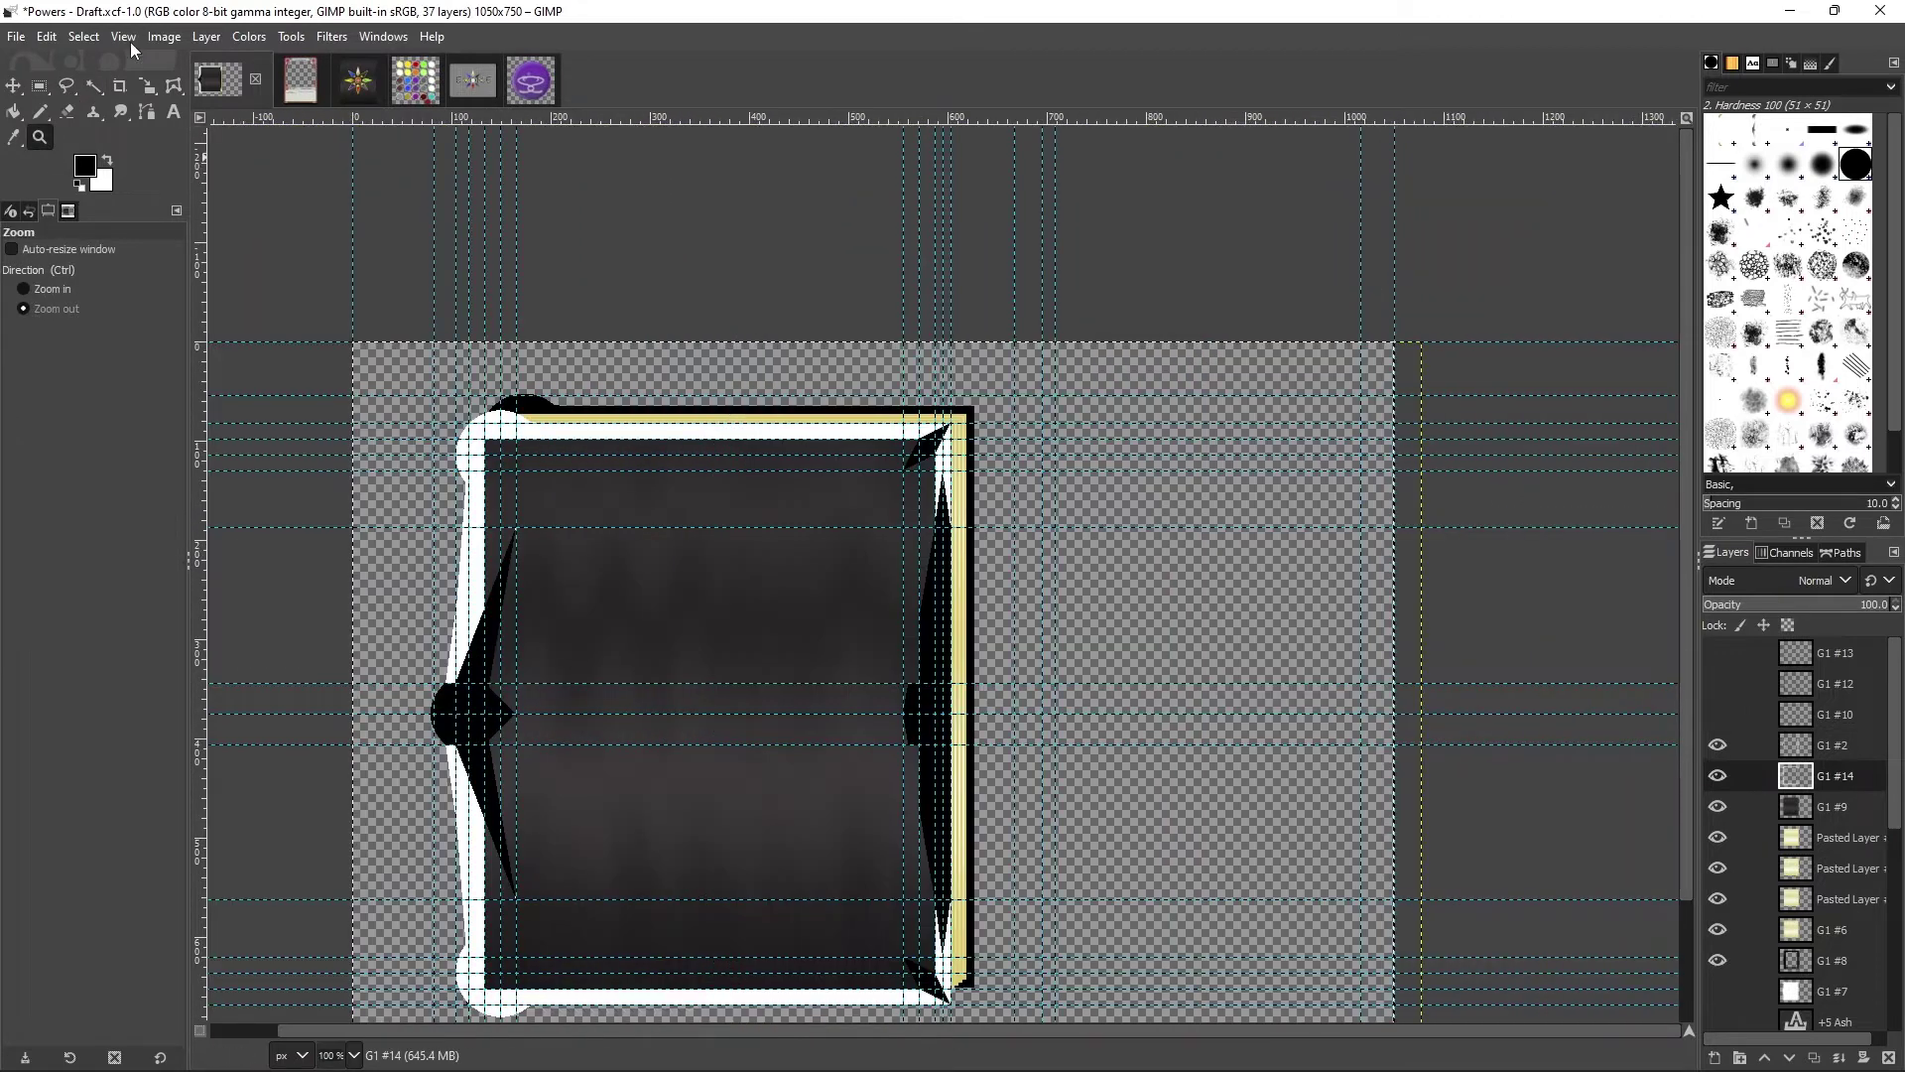
Step: On a new layer above G1 #2, pencil white circles over both left corners, ending with size 40, and hide the guides
{"action": "key", "text": "n"}
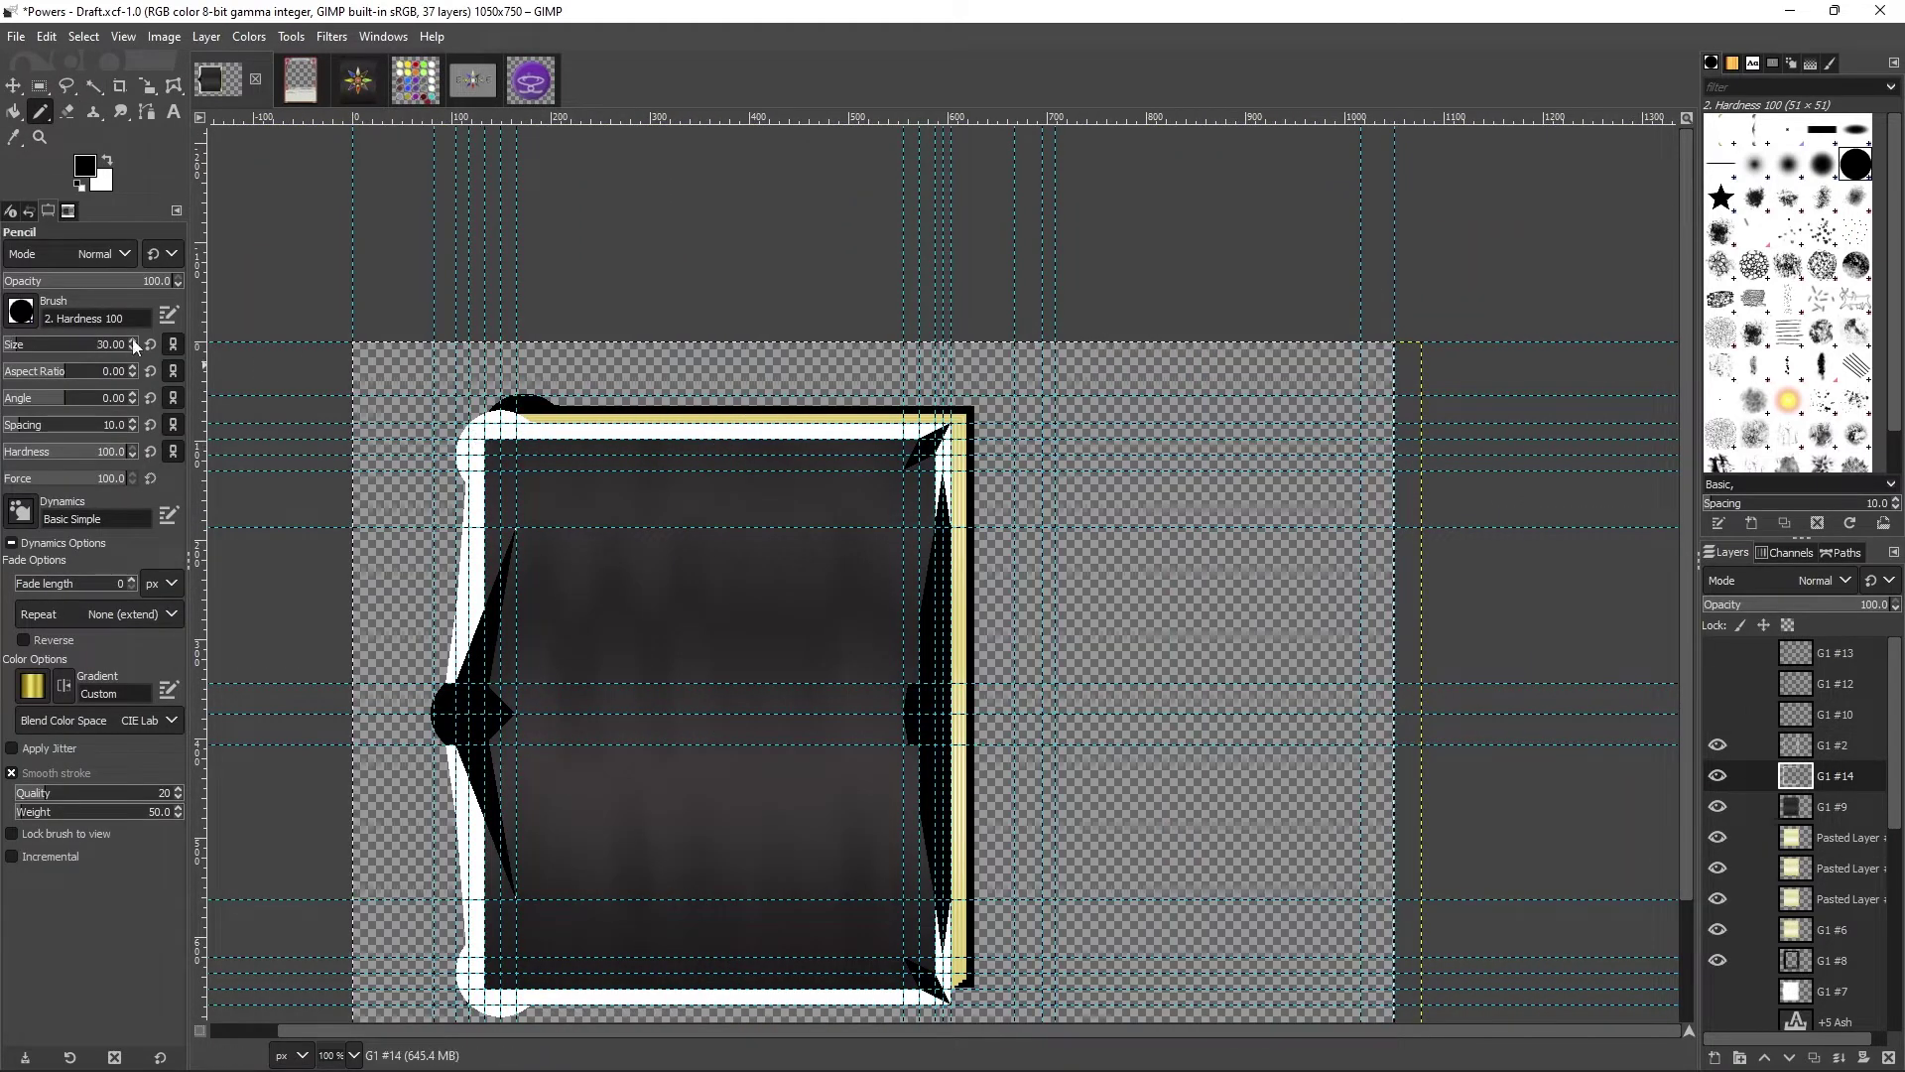
{"action": "left_click", "coordinate": [132, 339]}
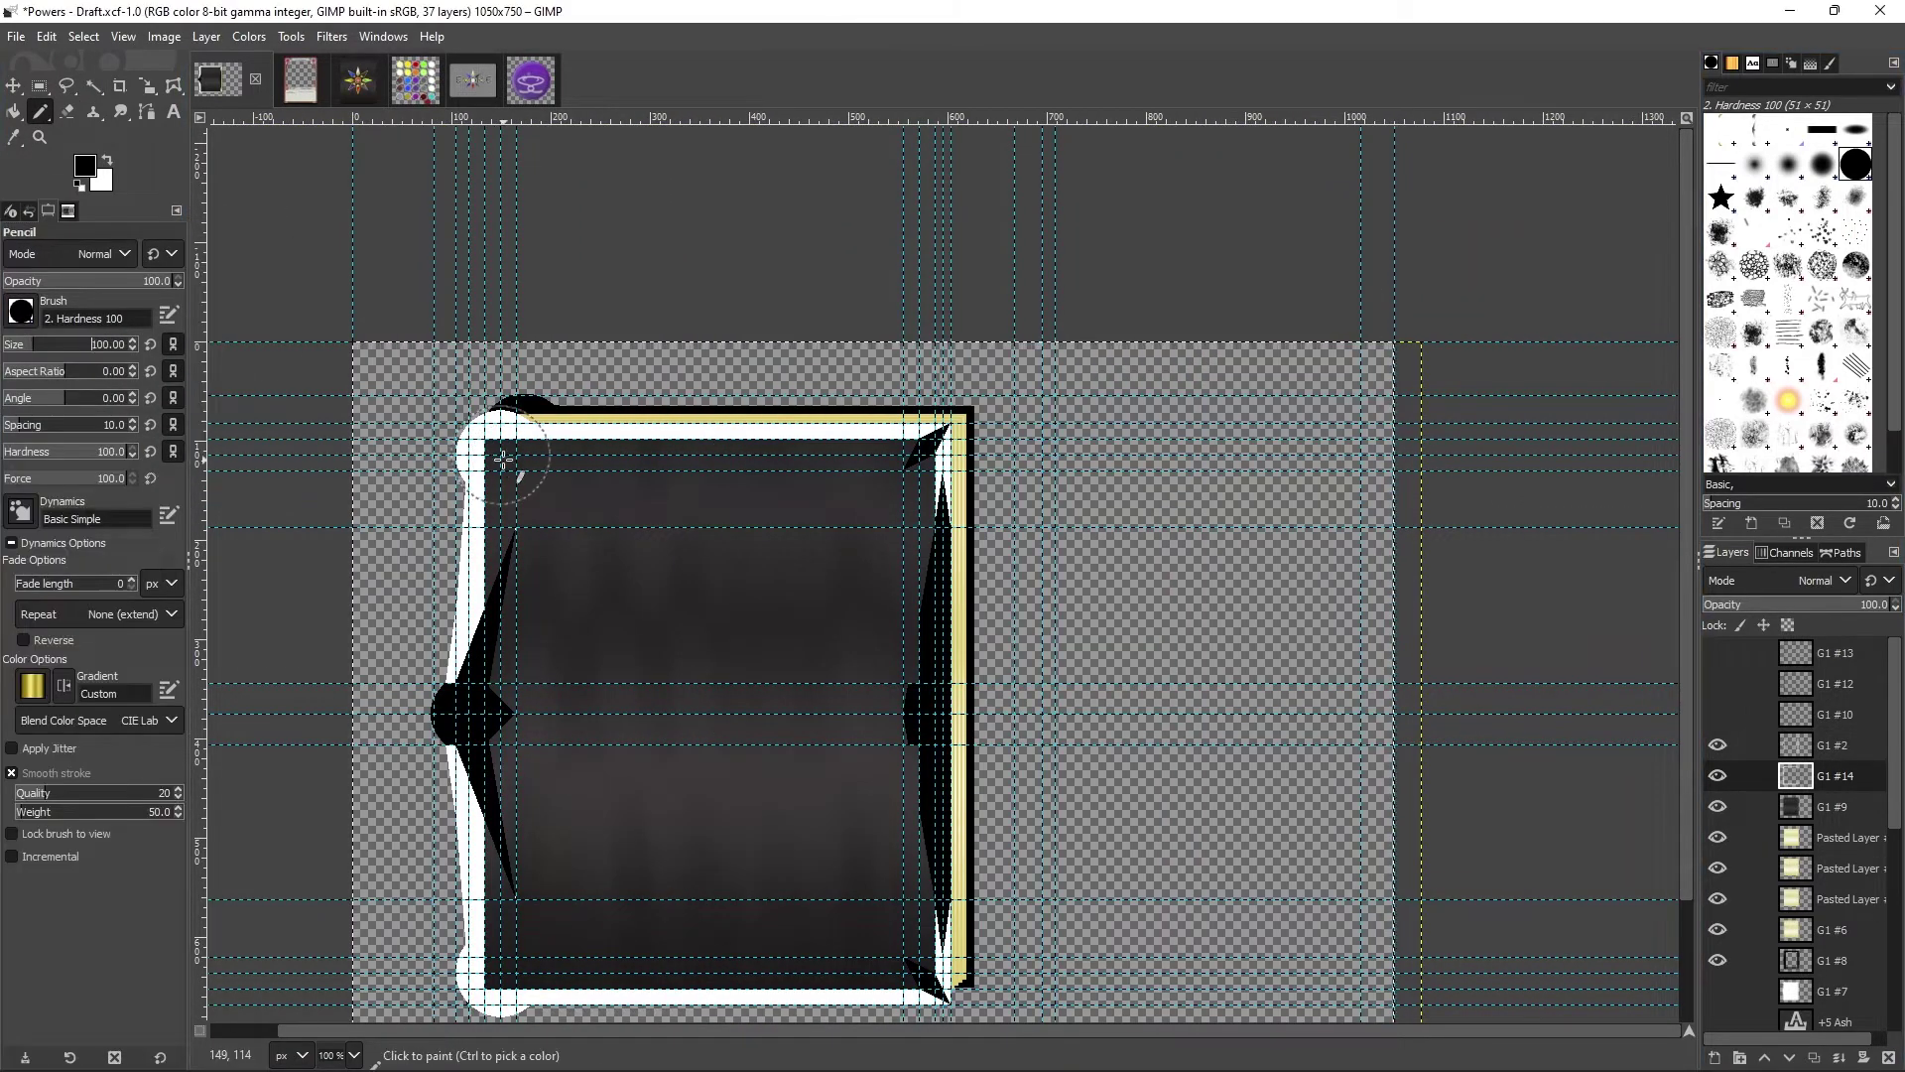
{"action": "right_click", "coordinate": [1715, 751]}
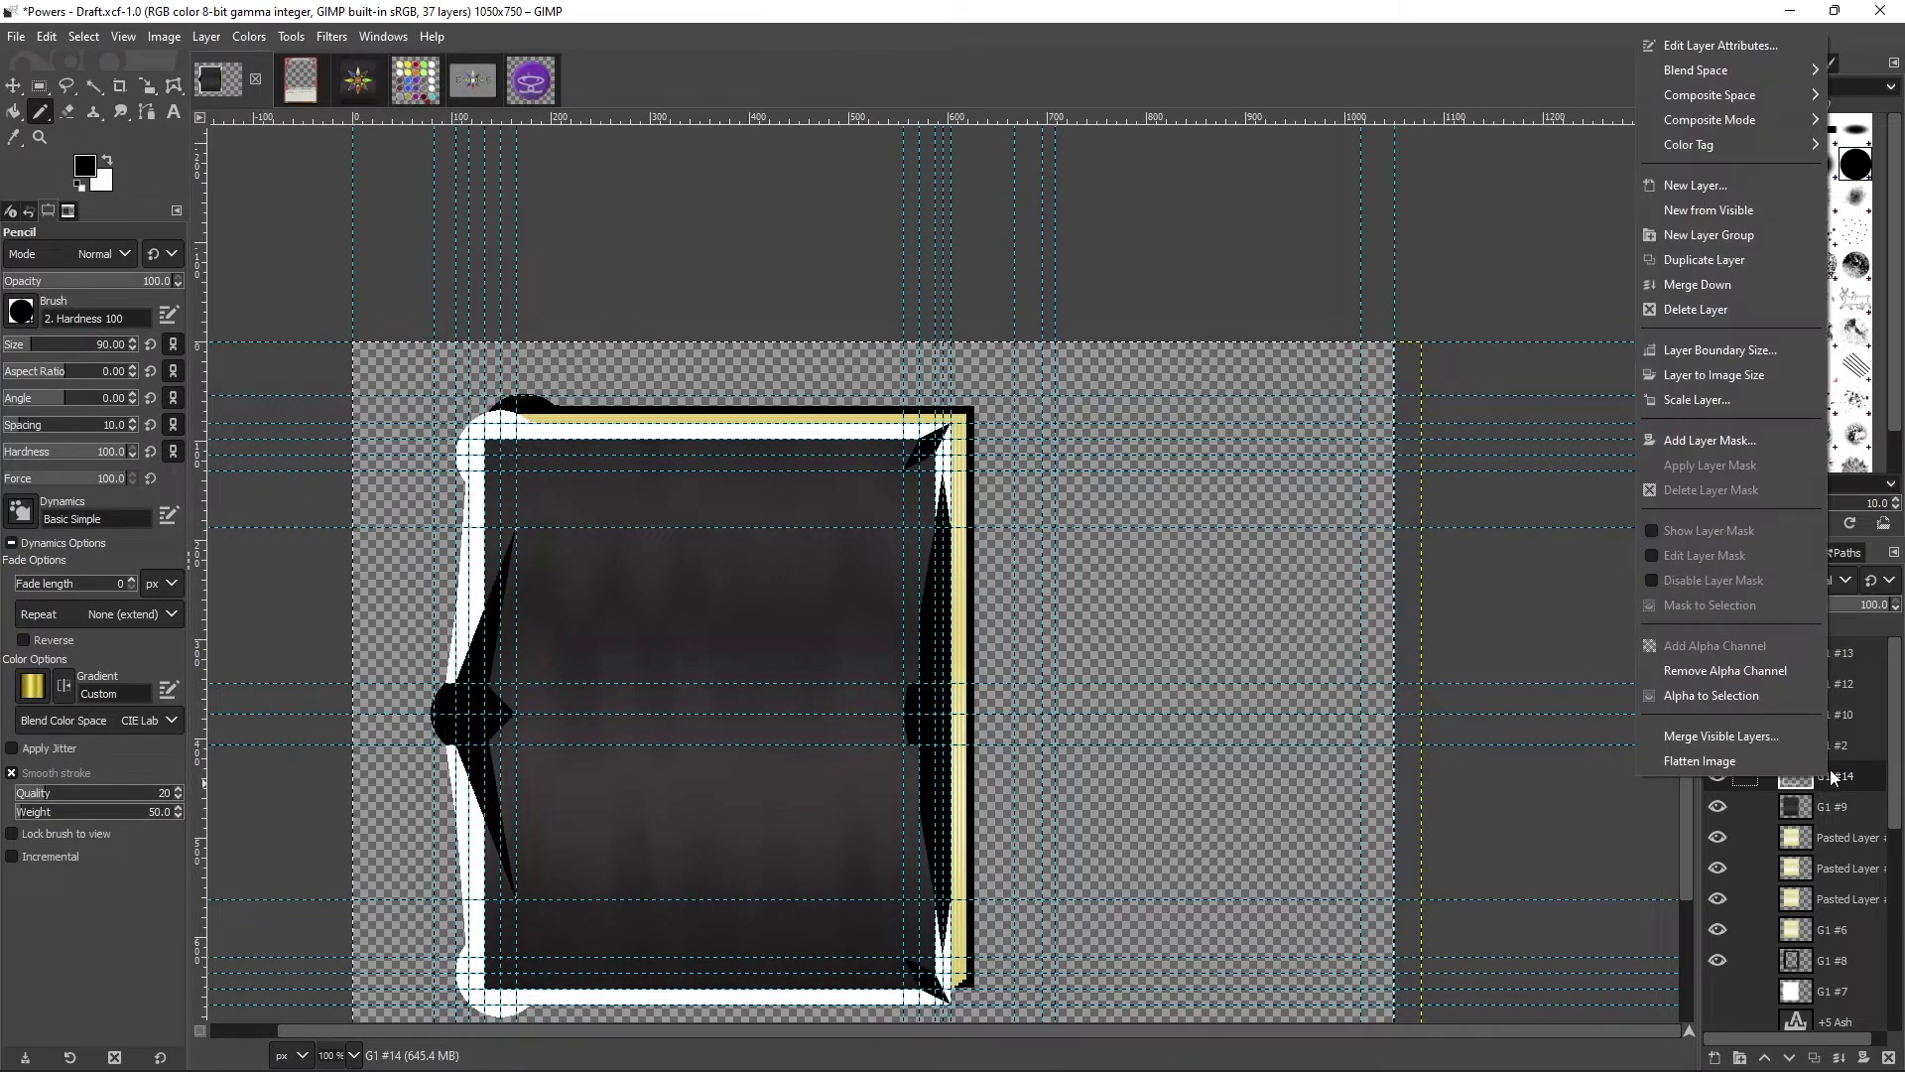
{"action": "left_click", "coordinate": [1706, 217]}
{"action": "key", "text": "x"}
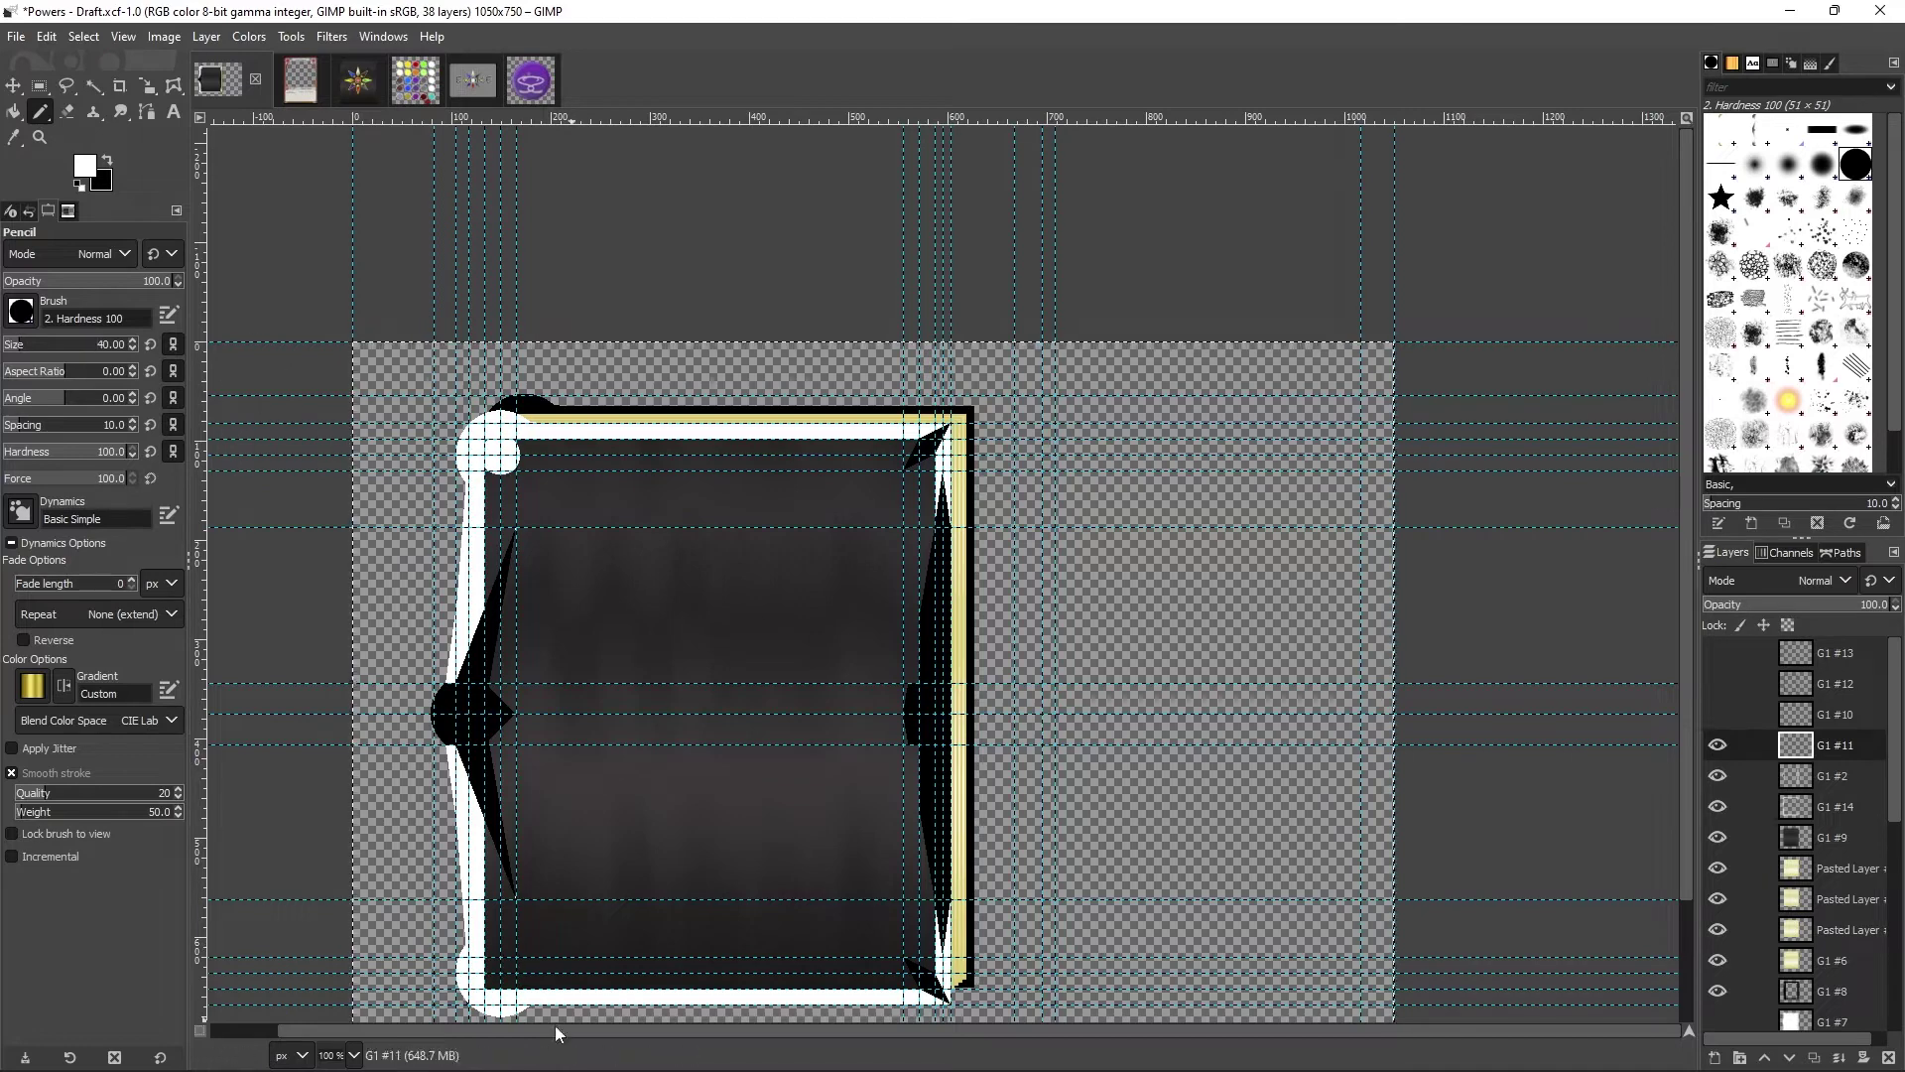
{"action": "left_click", "coordinate": [123, 36]}
{"action": "left_click", "coordinate": [173, 456]}
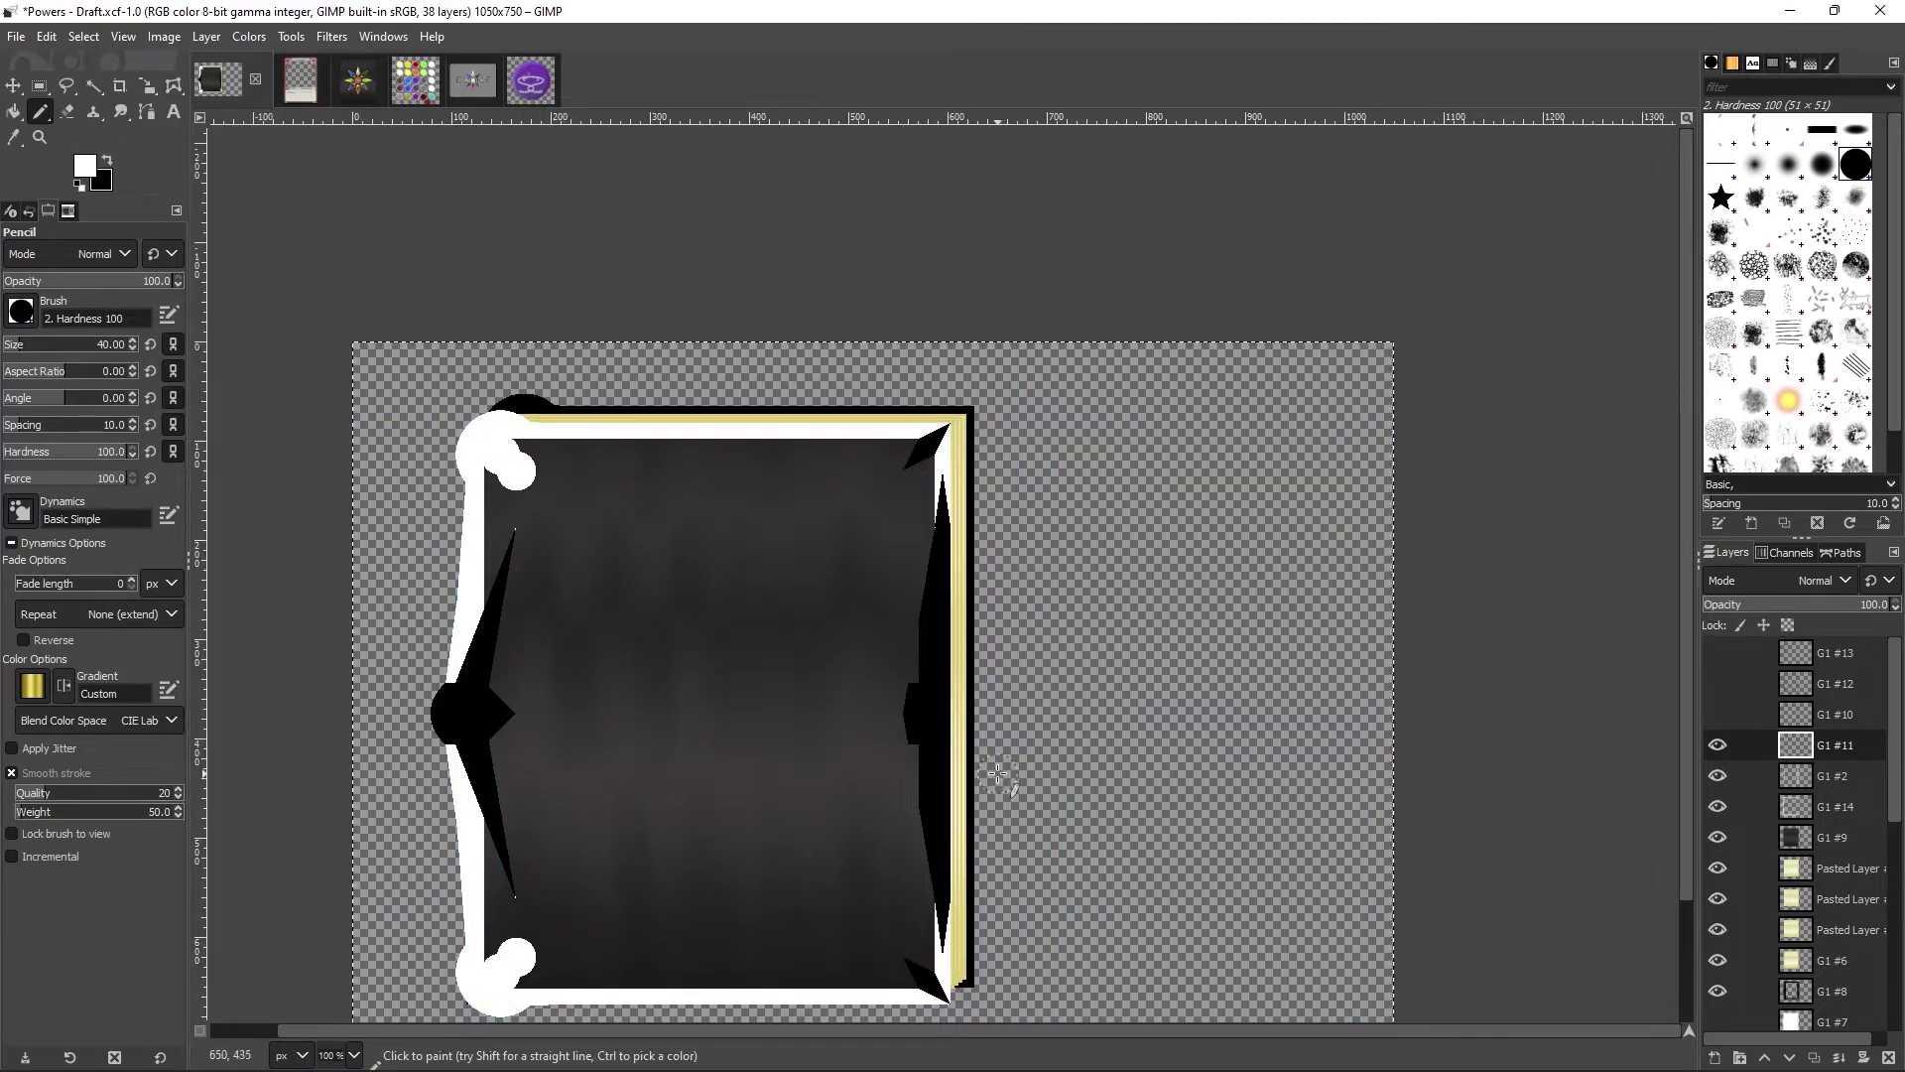
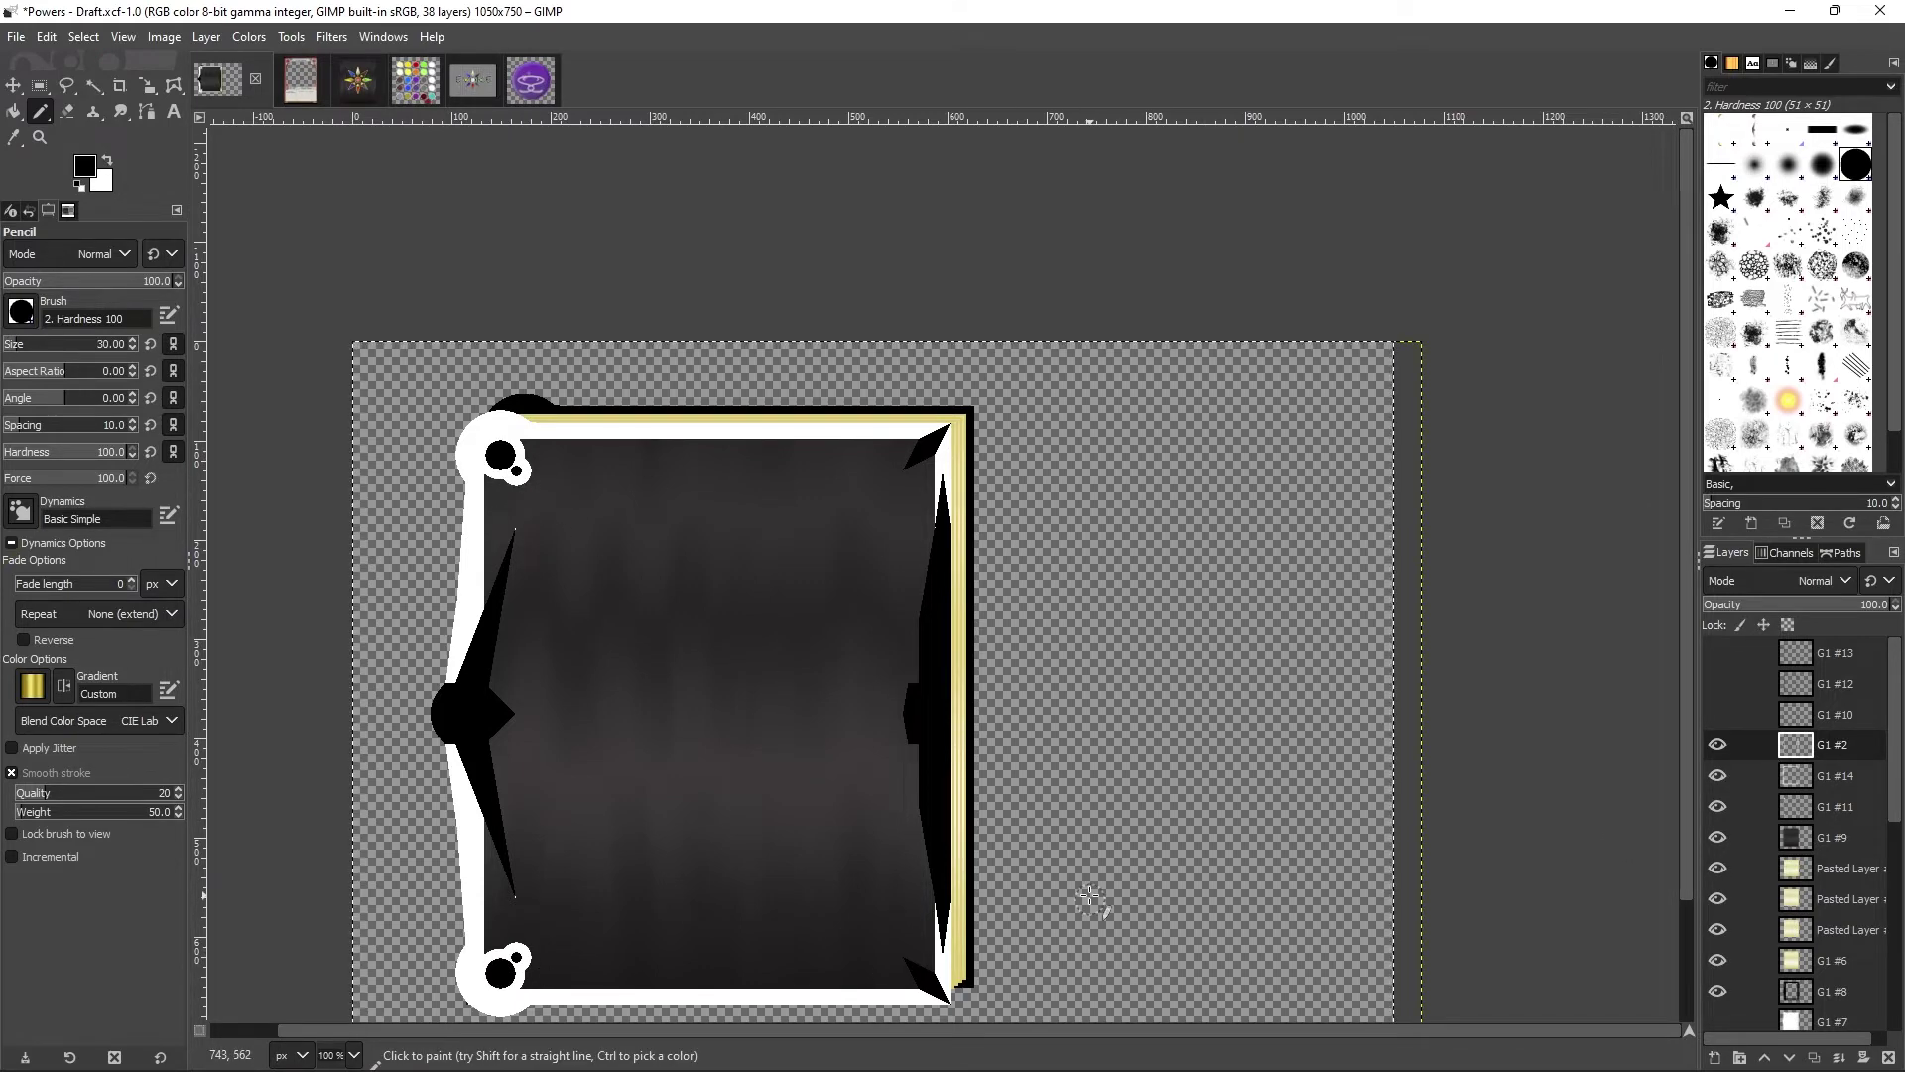
Step: Switch to the star emblem image and paste the copied frame graphic onto layer G1 #14
{"action": "right_click", "coordinate": [1715, 784]}
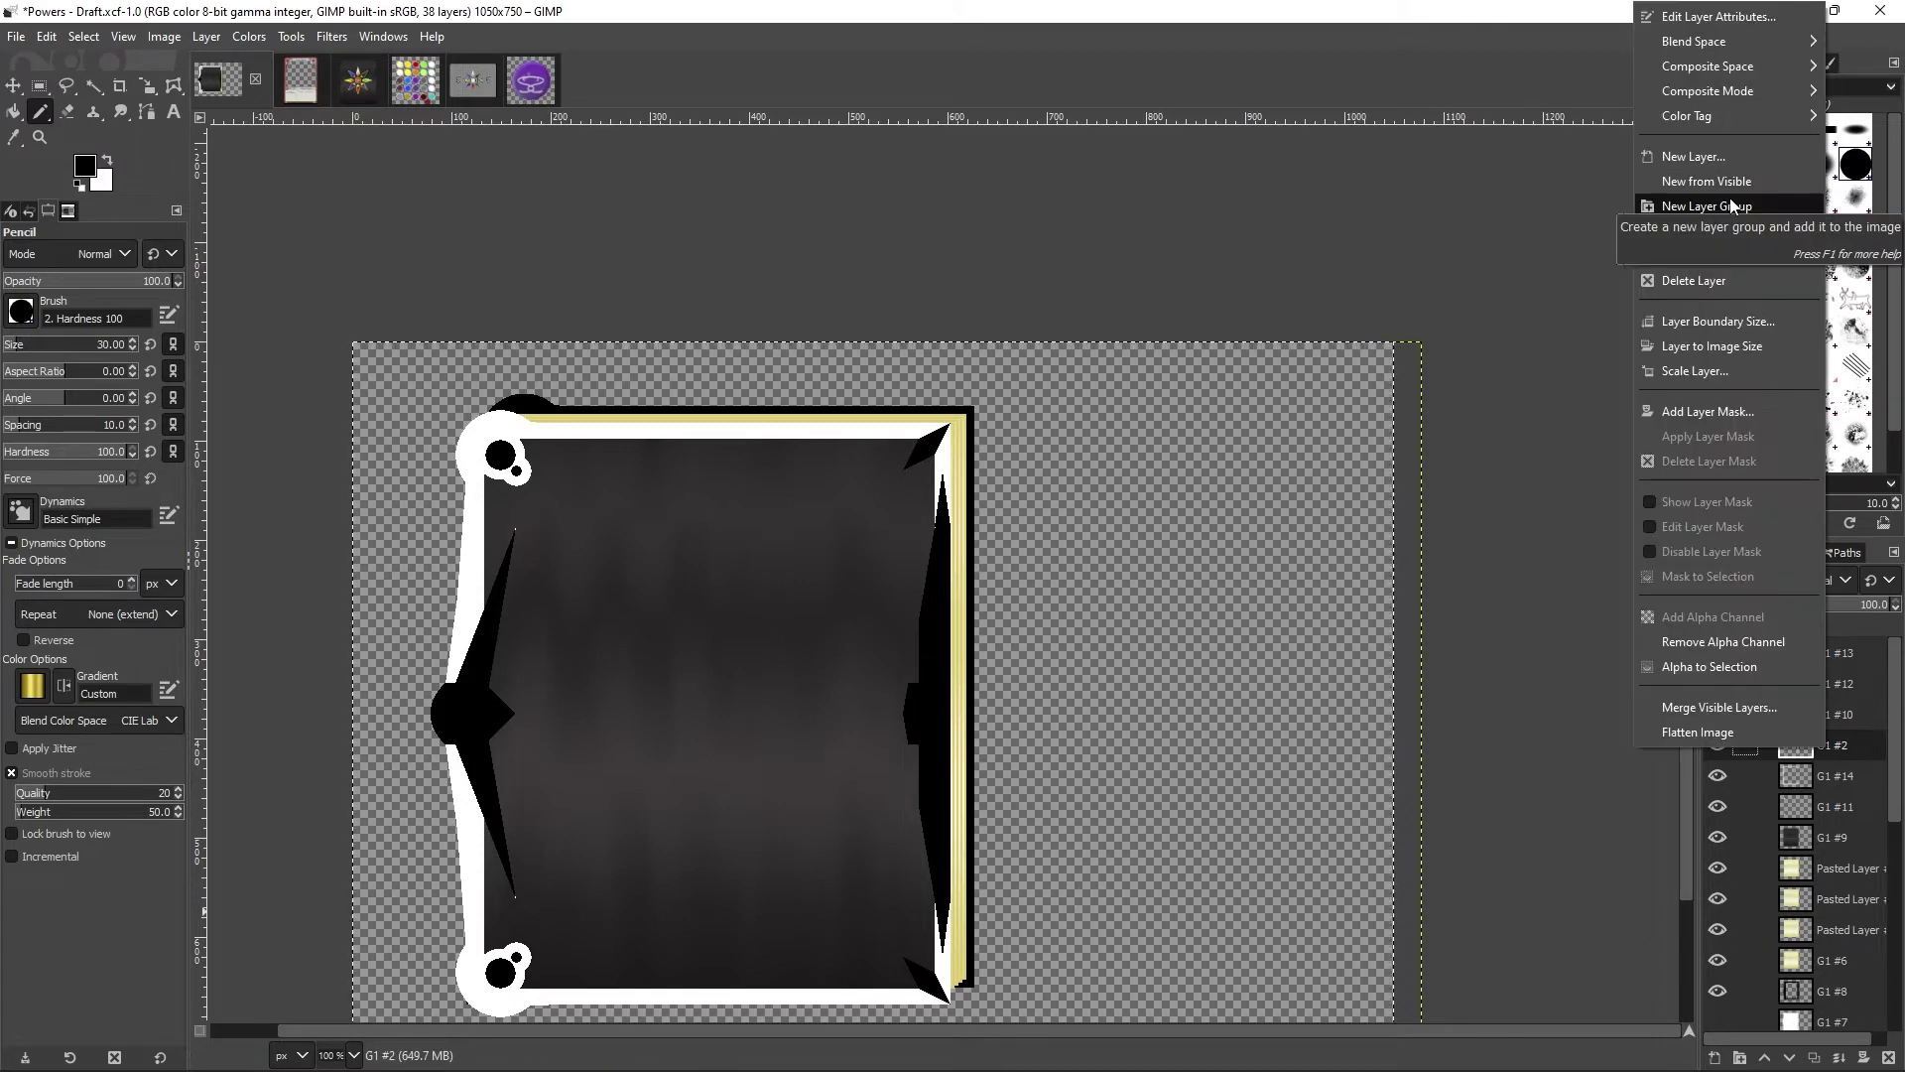
{"action": "left_click", "coordinate": [1732, 194]}
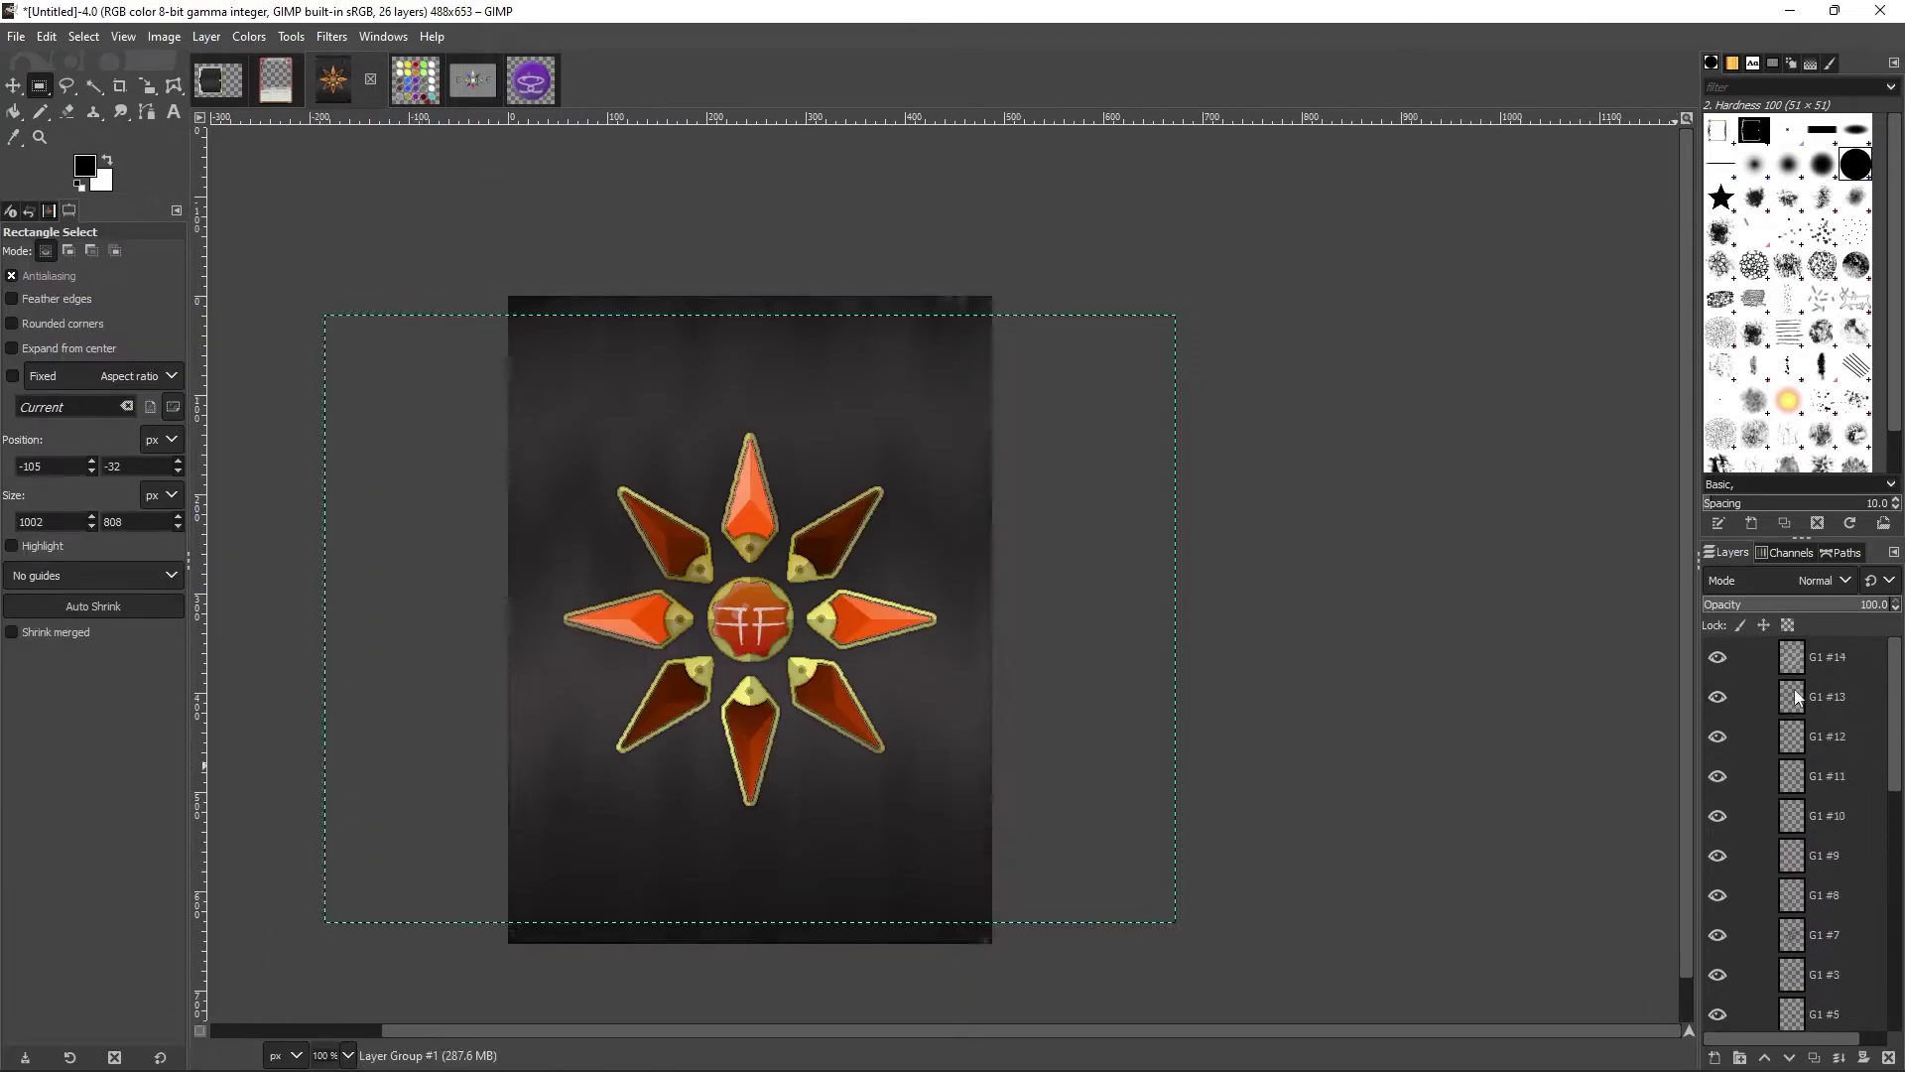
{"action": "left_click", "coordinate": [1798, 657]}
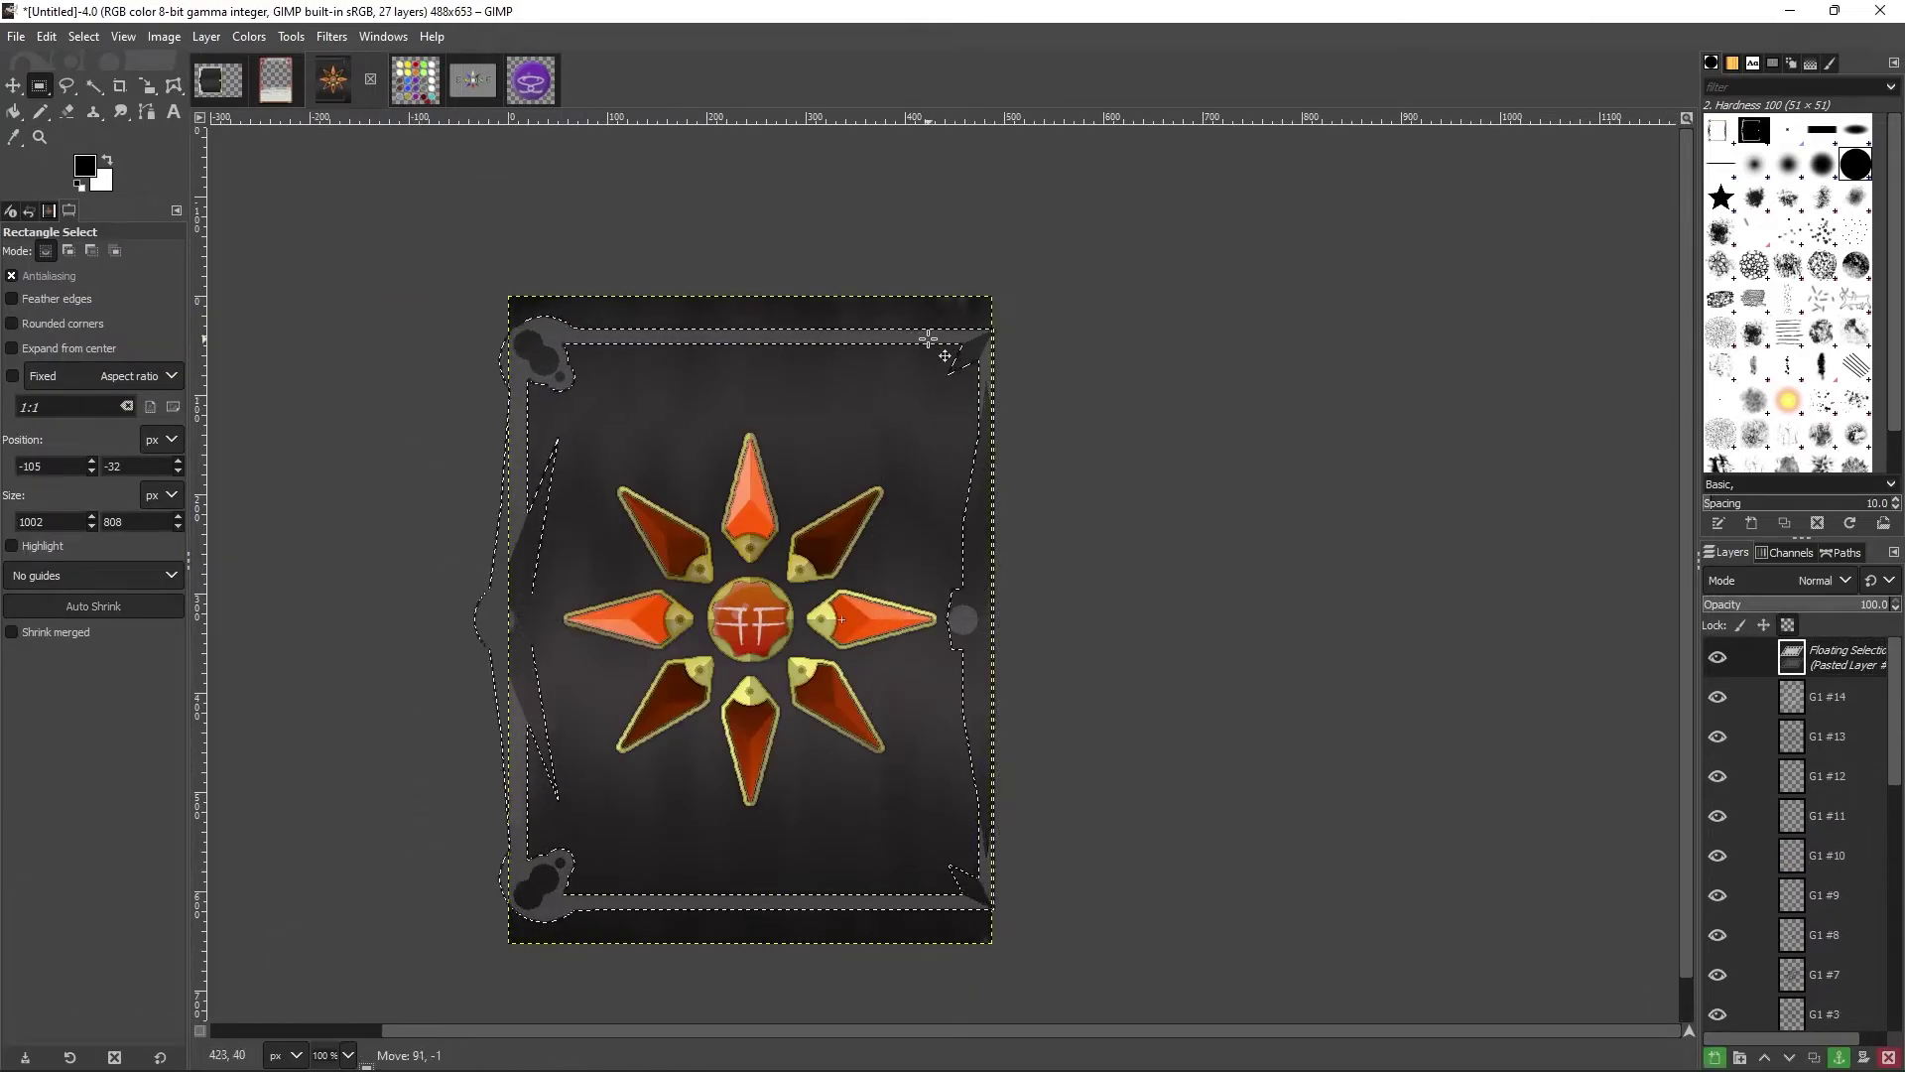
Step: Enlarge the star image's canvas to 586 × 784 pixels, about 120%, with the existing image centred
{"action": "left_click", "coordinate": [163, 36]}
{"action": "left_click", "coordinate": [204, 221]}
{"action": "left_click", "coordinate": [1079, 480]}
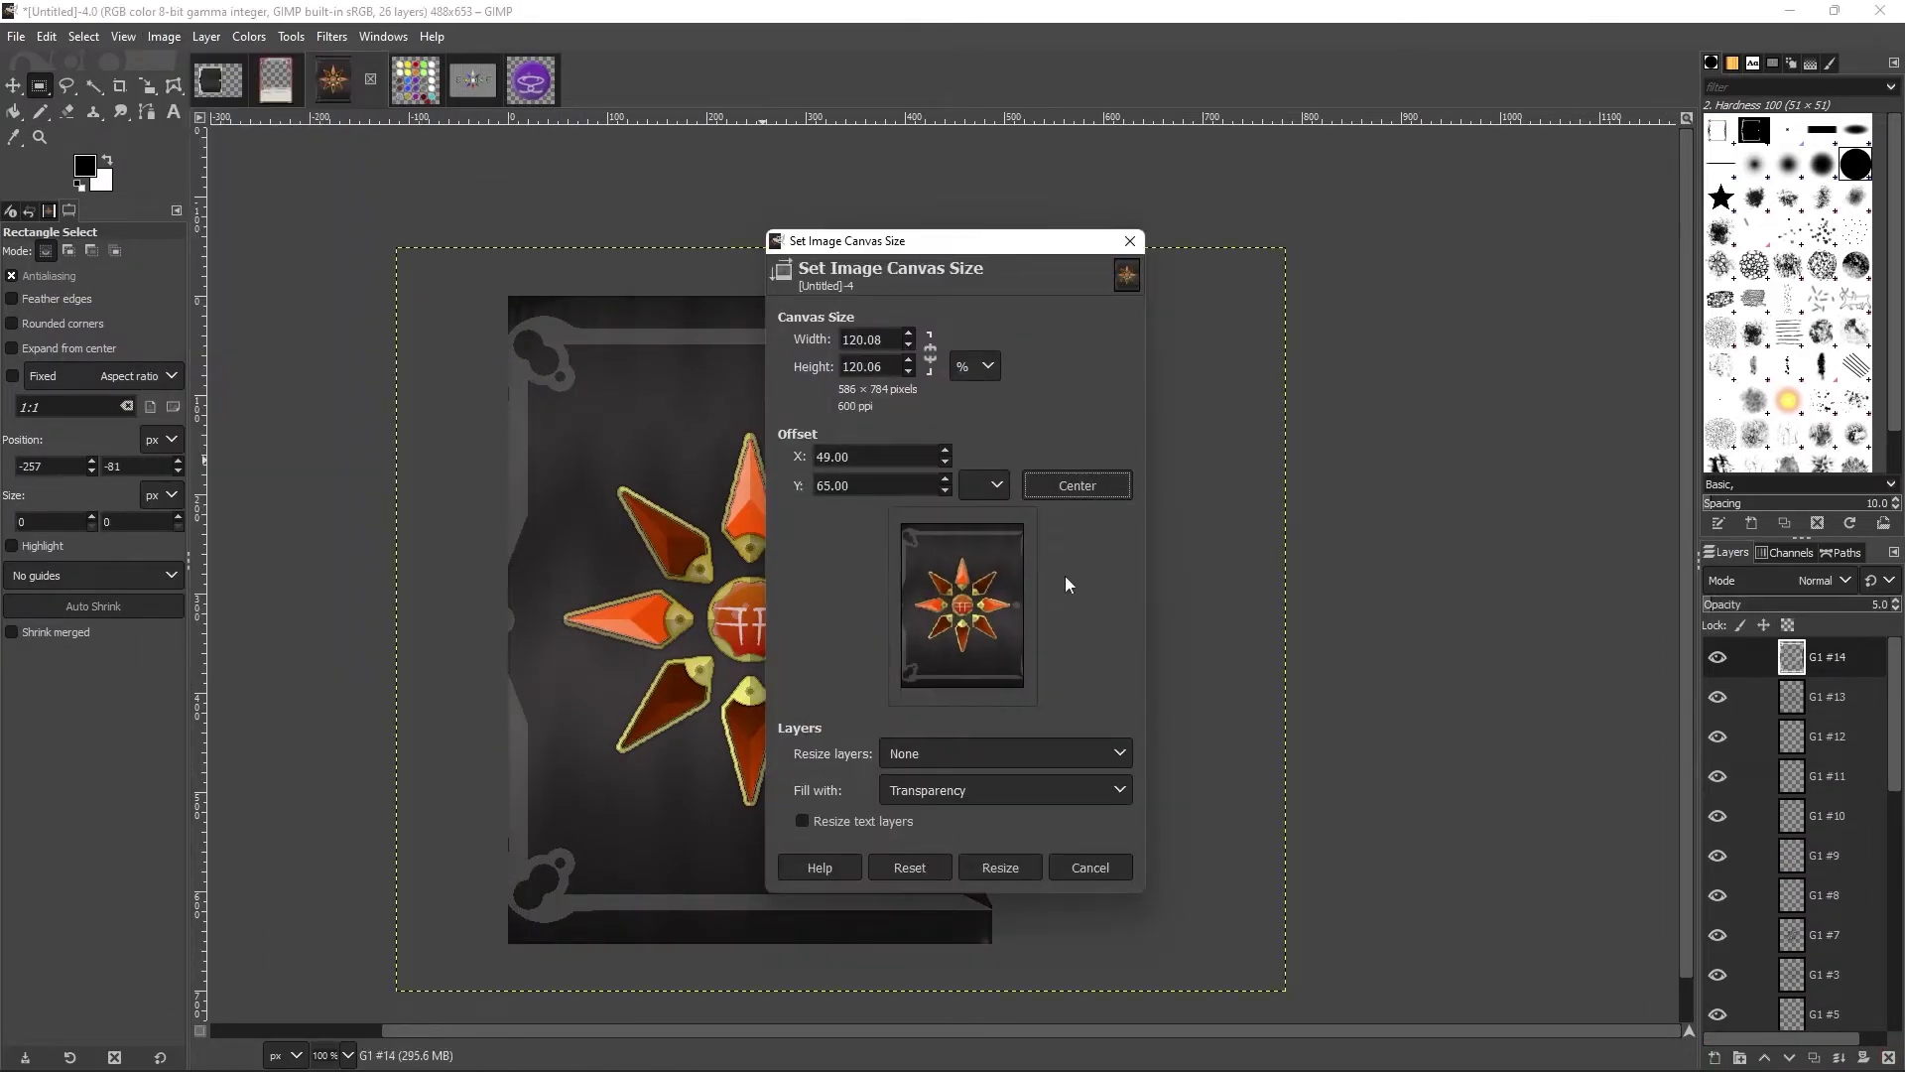
{"action": "left_click", "coordinate": [1004, 982]}
Step: Paste the frame graphic again, align it over the dark panel around the star, and turn the floating selection into a layer
{"action": "key", "text": "ctrl+v"}
{"action": "left_click", "coordinate": [123, 36]}
{"action": "left_click", "coordinate": [159, 358]}
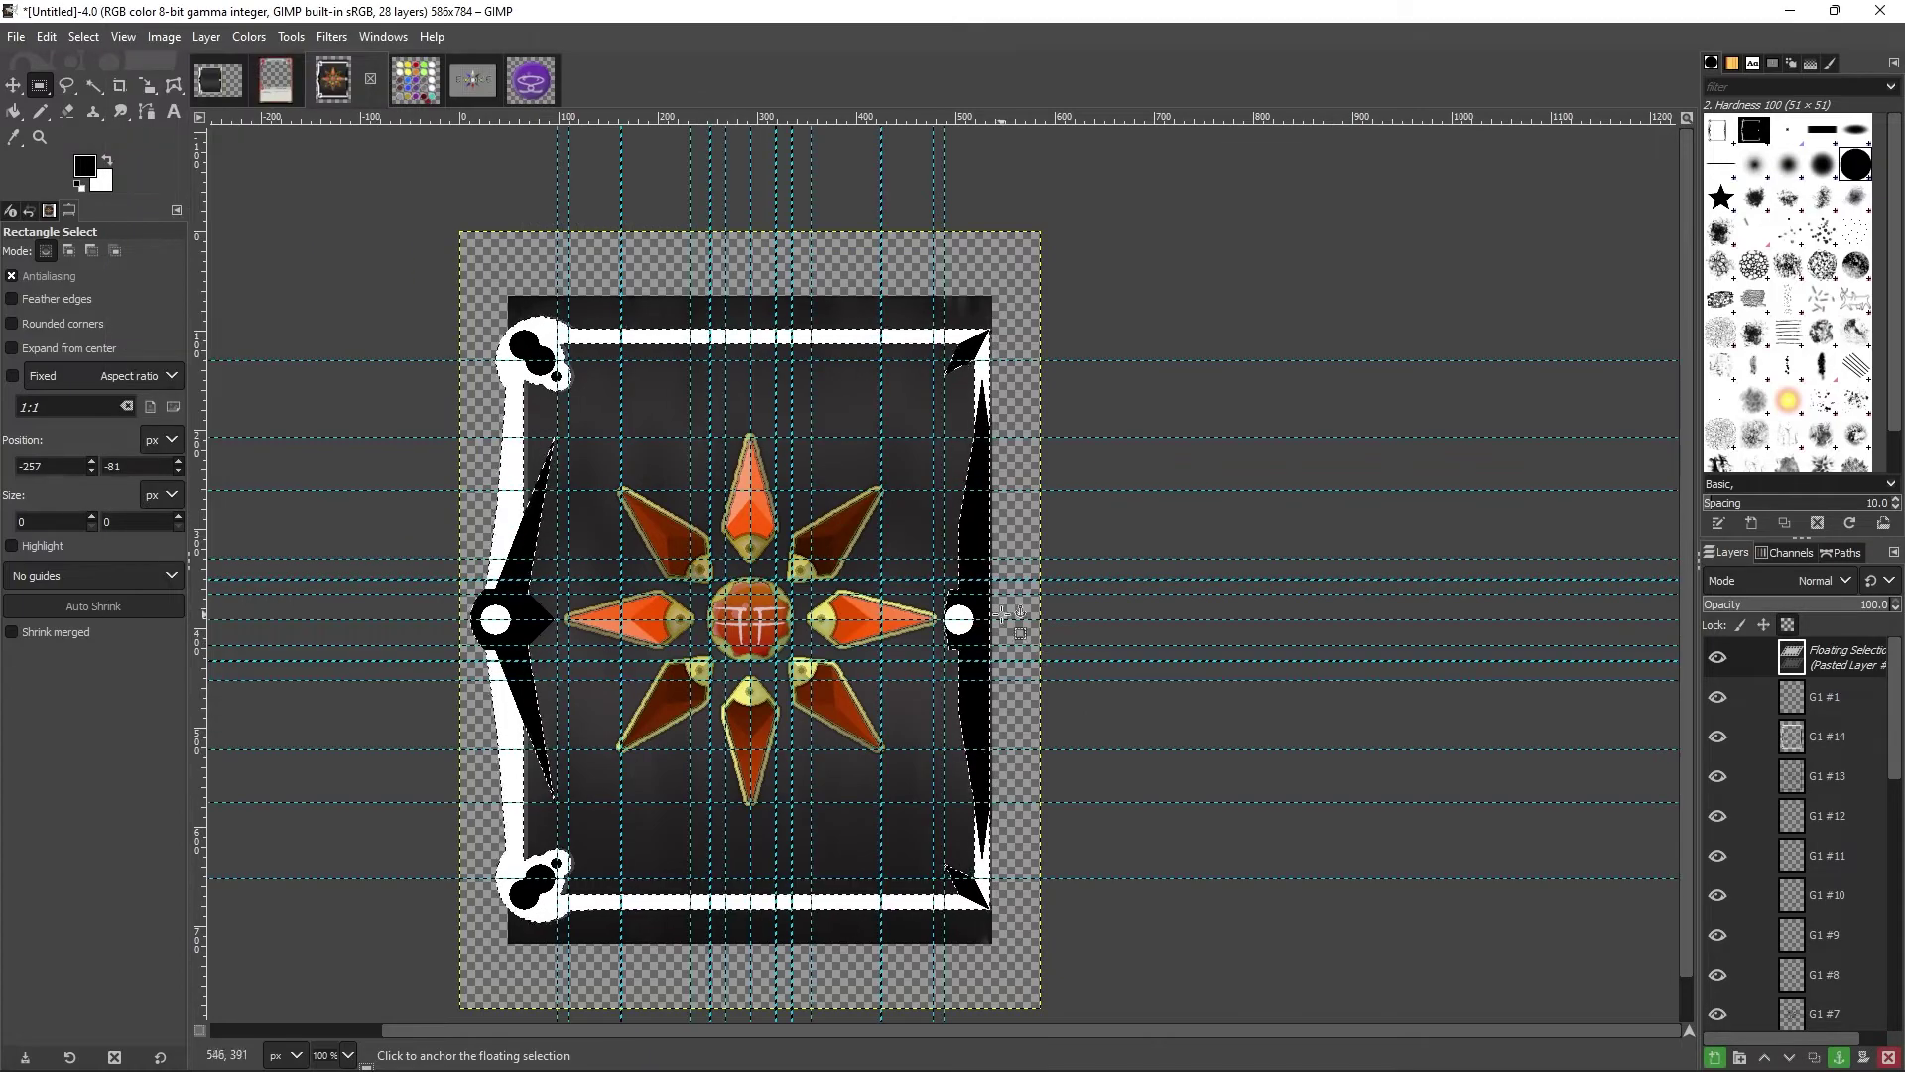
{"action": "key", "text": "m"}
{"action": "key", "text": "3"}
{"action": "scroll", "coordinate": [442, 519], "scroll_direction": "up", "scroll_amount": 10}
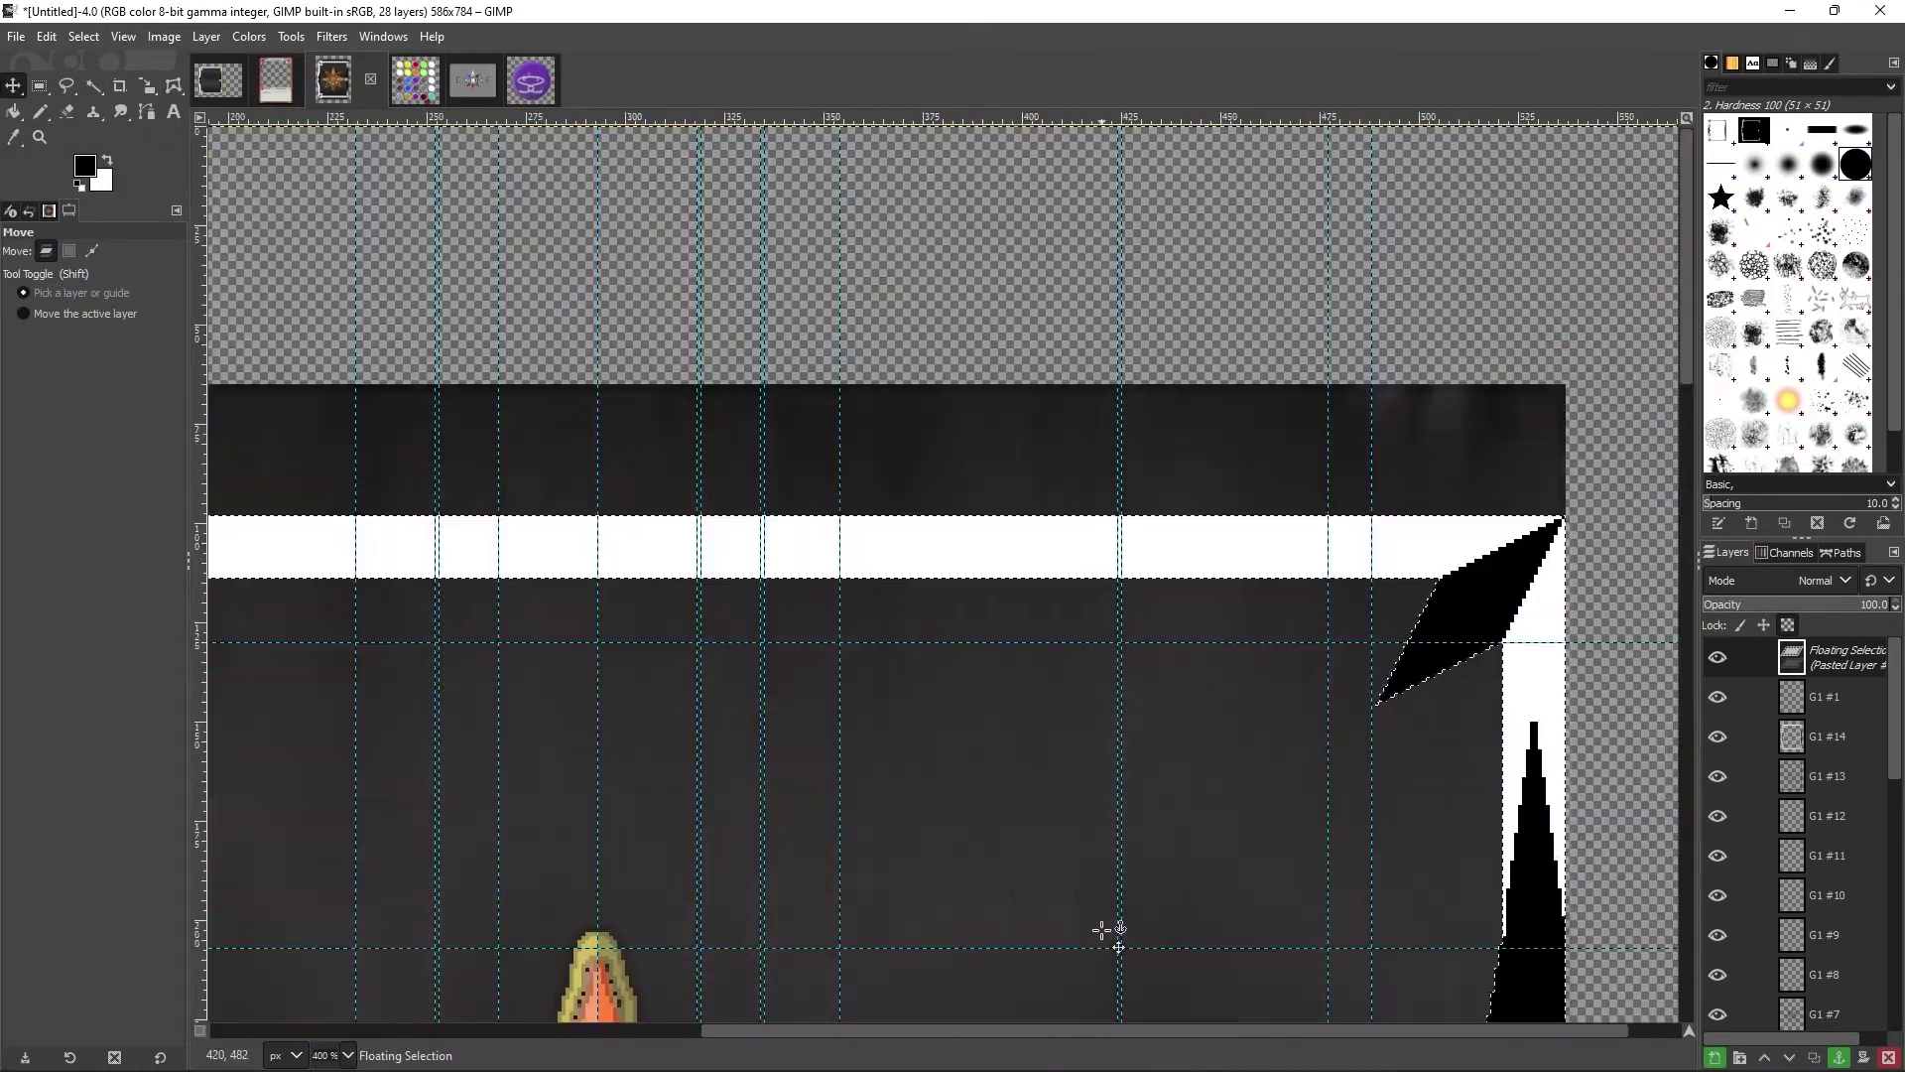
{"action": "key", "text": "u"}
{"action": "key", "text": "shift+ctrl+n"}
{"action": "scroll", "coordinate": [540, 518], "scroll_direction": "down", "scroll_amount": 10}
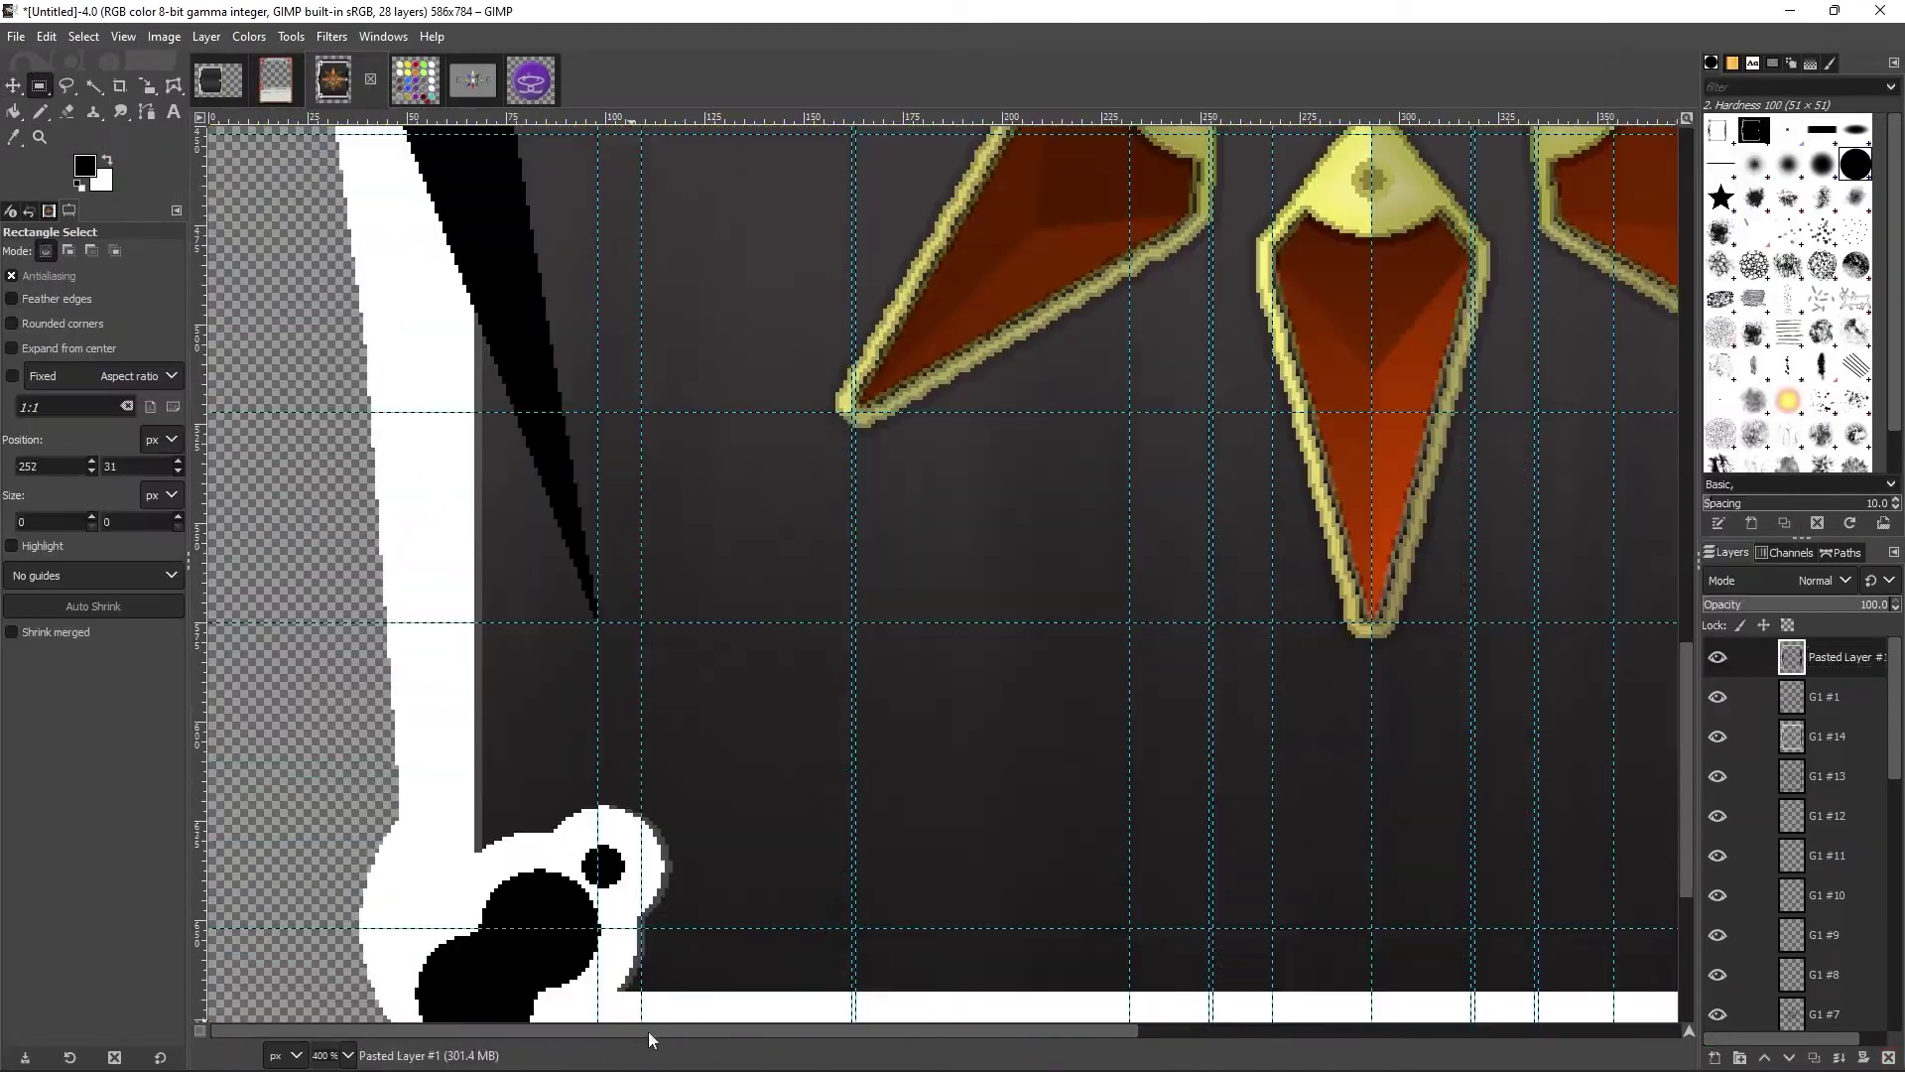
{"action": "scroll", "coordinate": [540, 519], "scroll_direction": "right", "scroll_amount": 1}
{"action": "key", "text": "r"}
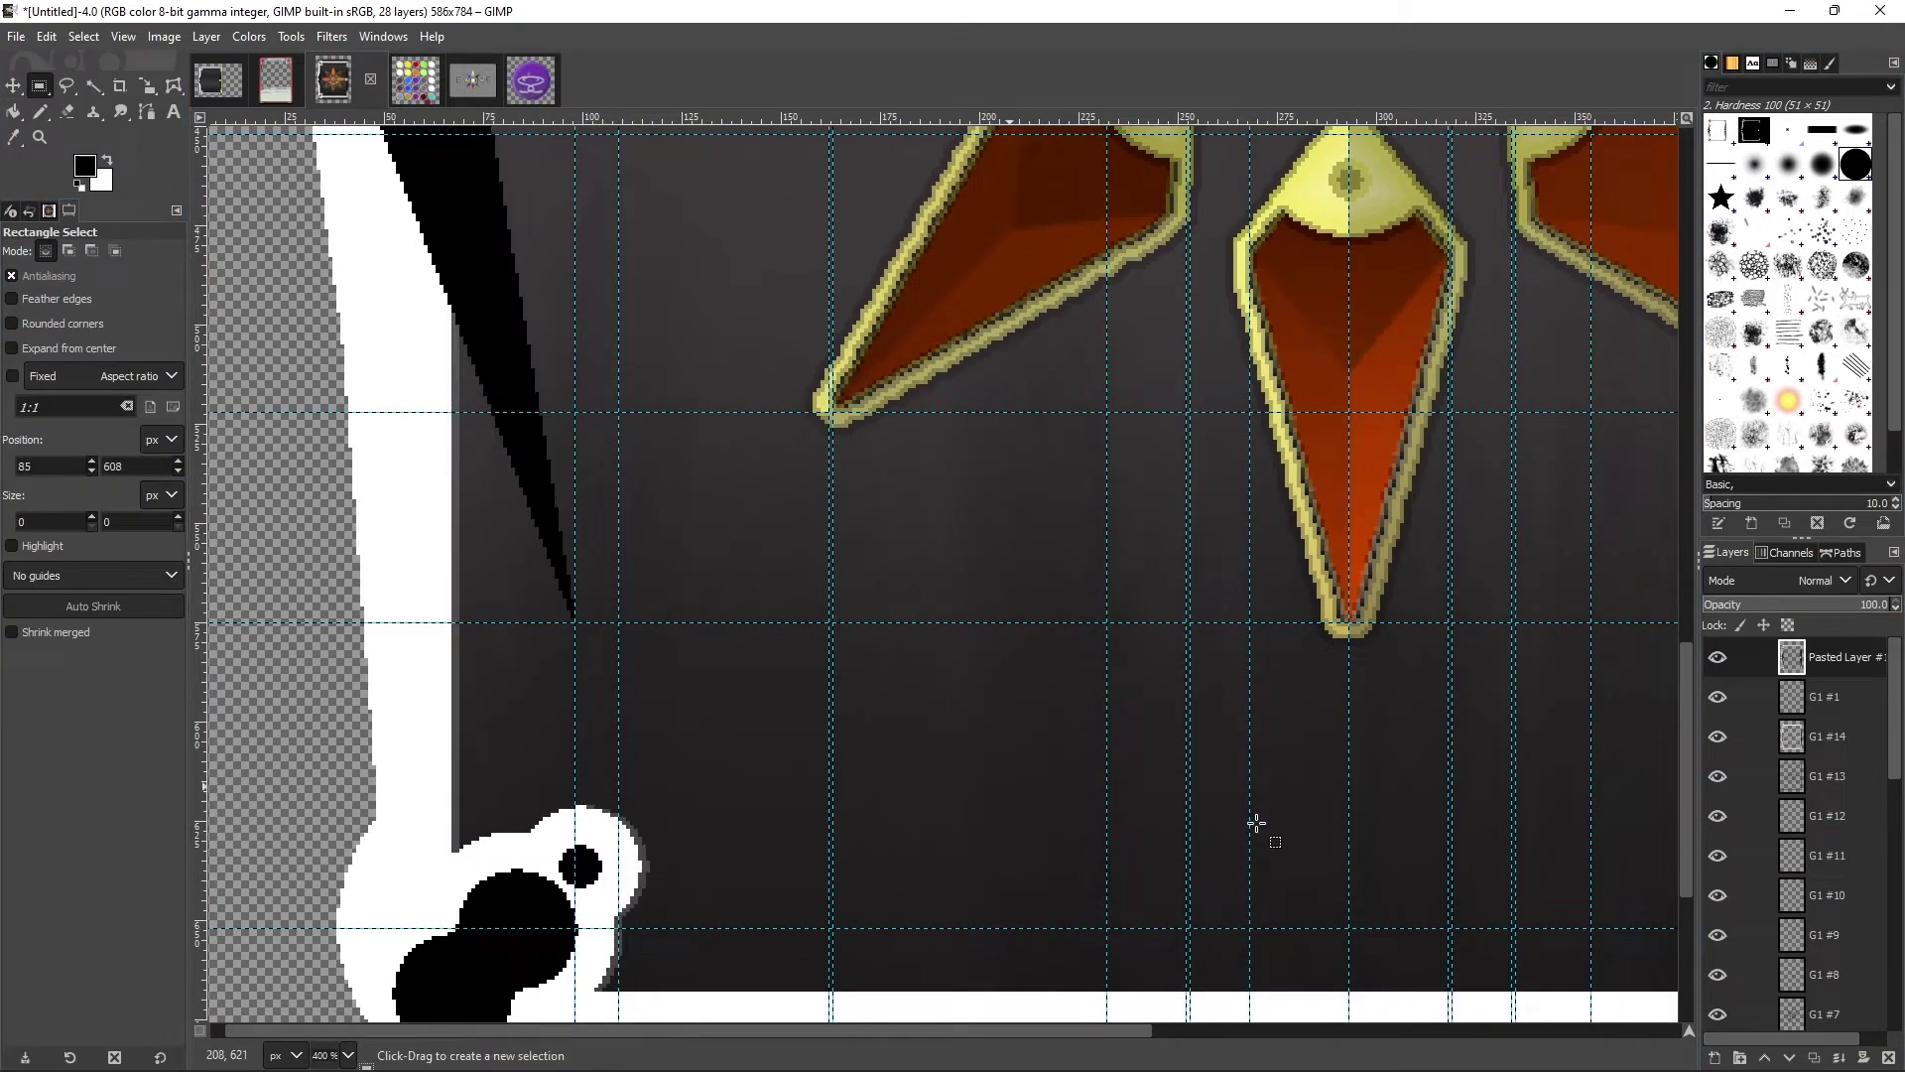
Step: Duplicate the pasted frame layer
{"action": "scroll", "coordinate": [1255, 821], "scroll_direction": "up", "scroll_amount": 8}
{"action": "left_click", "coordinate": [1718, 736]}
{"action": "left_click", "coordinate": [1826, 737]}
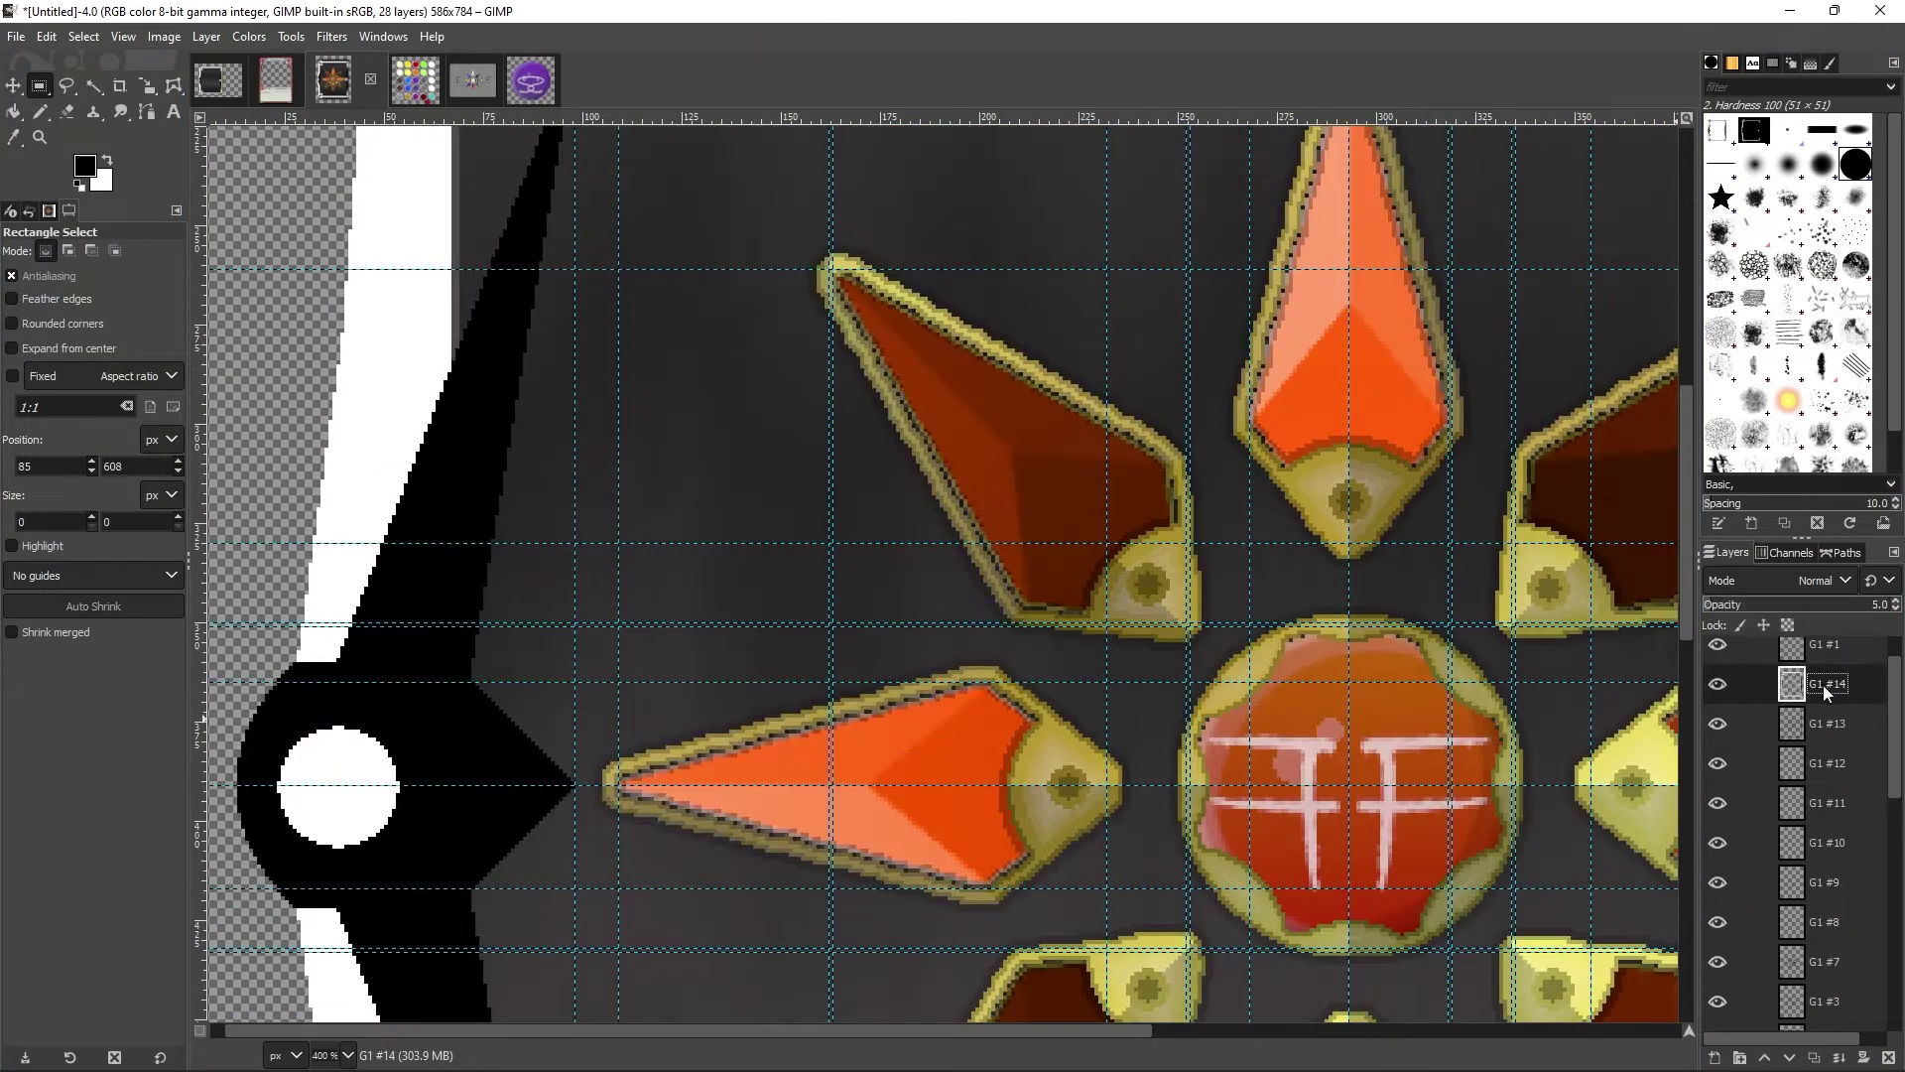
{"action": "key", "text": "u"}
{"action": "scroll", "coordinate": [547, 536], "scroll_direction": "down", "scroll_amount": 4}
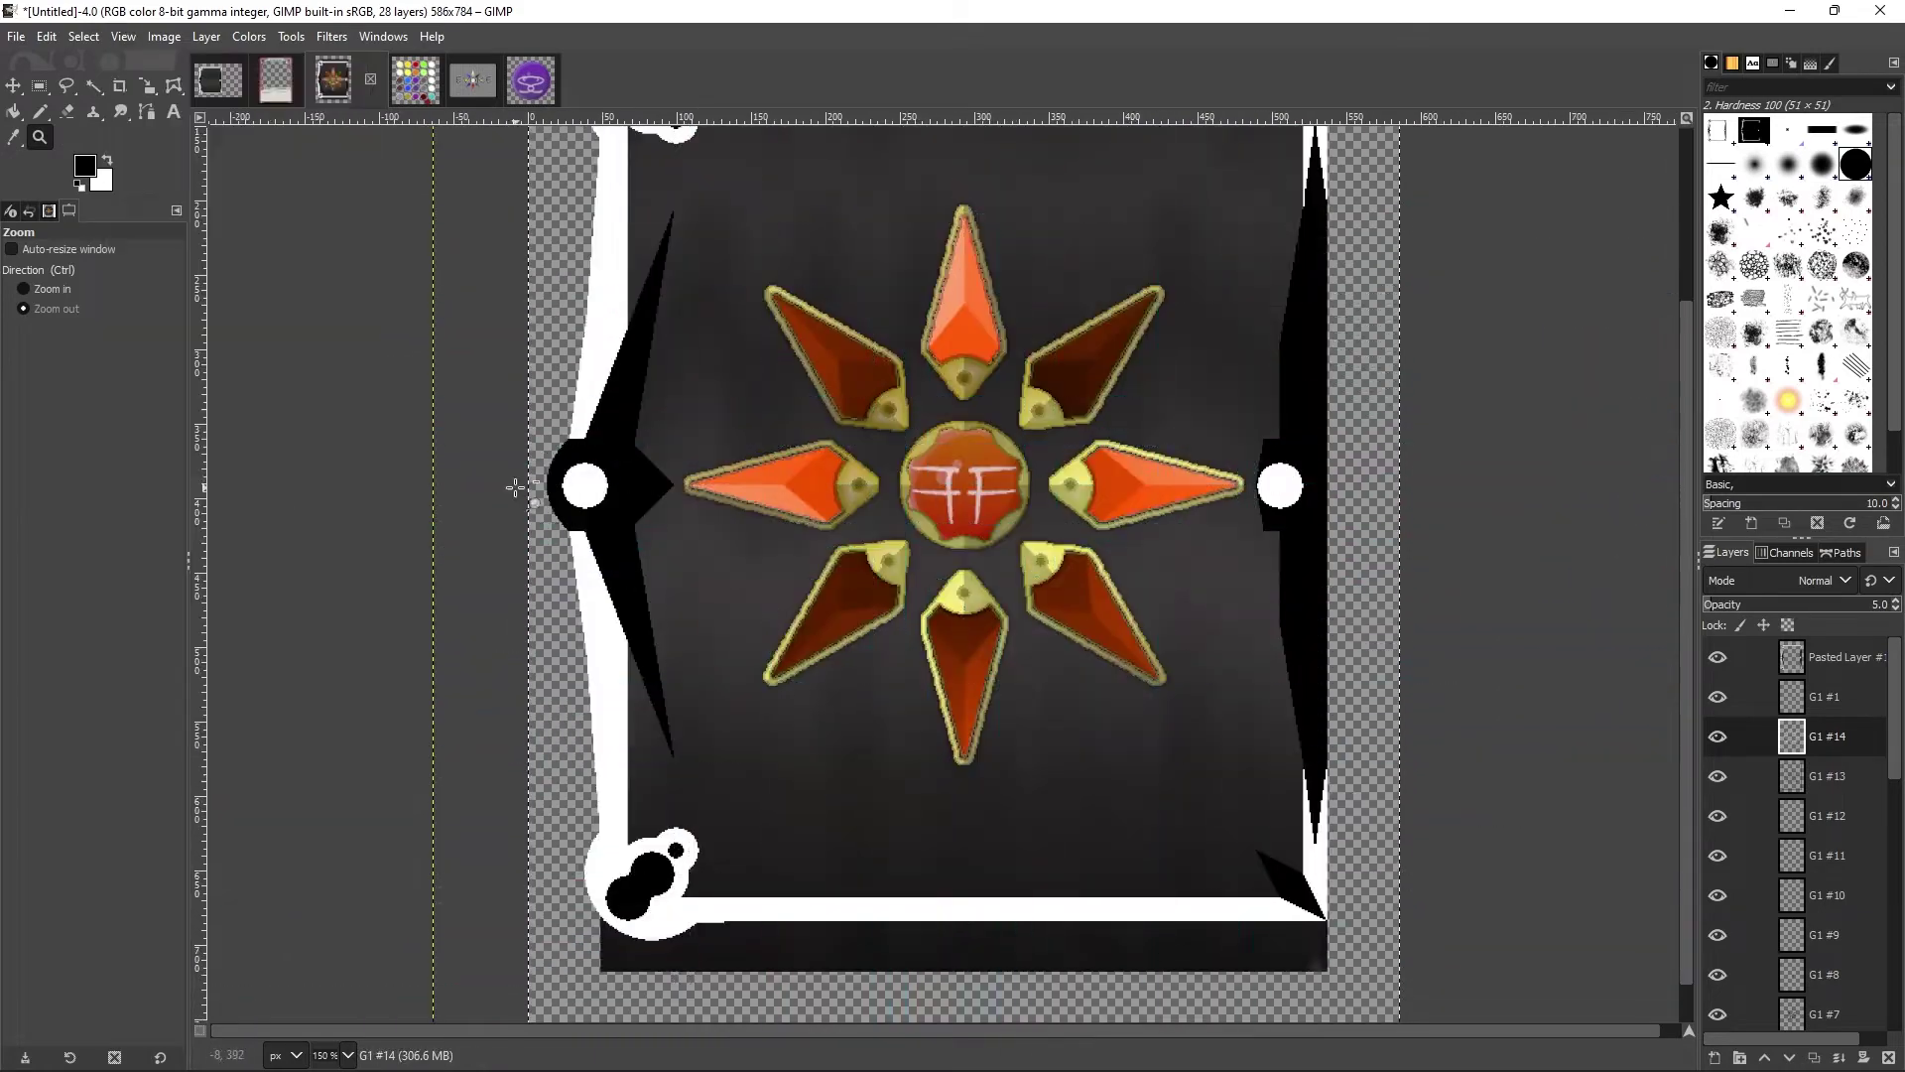
{"action": "key", "text": "r"}
{"action": "right_click", "coordinate": [1835, 657]}
{"action": "left_click", "coordinate": [1727, 253]}
{"action": "scroll", "coordinate": [1786, 754], "scroll_direction": "up", "scroll_amount": 1}
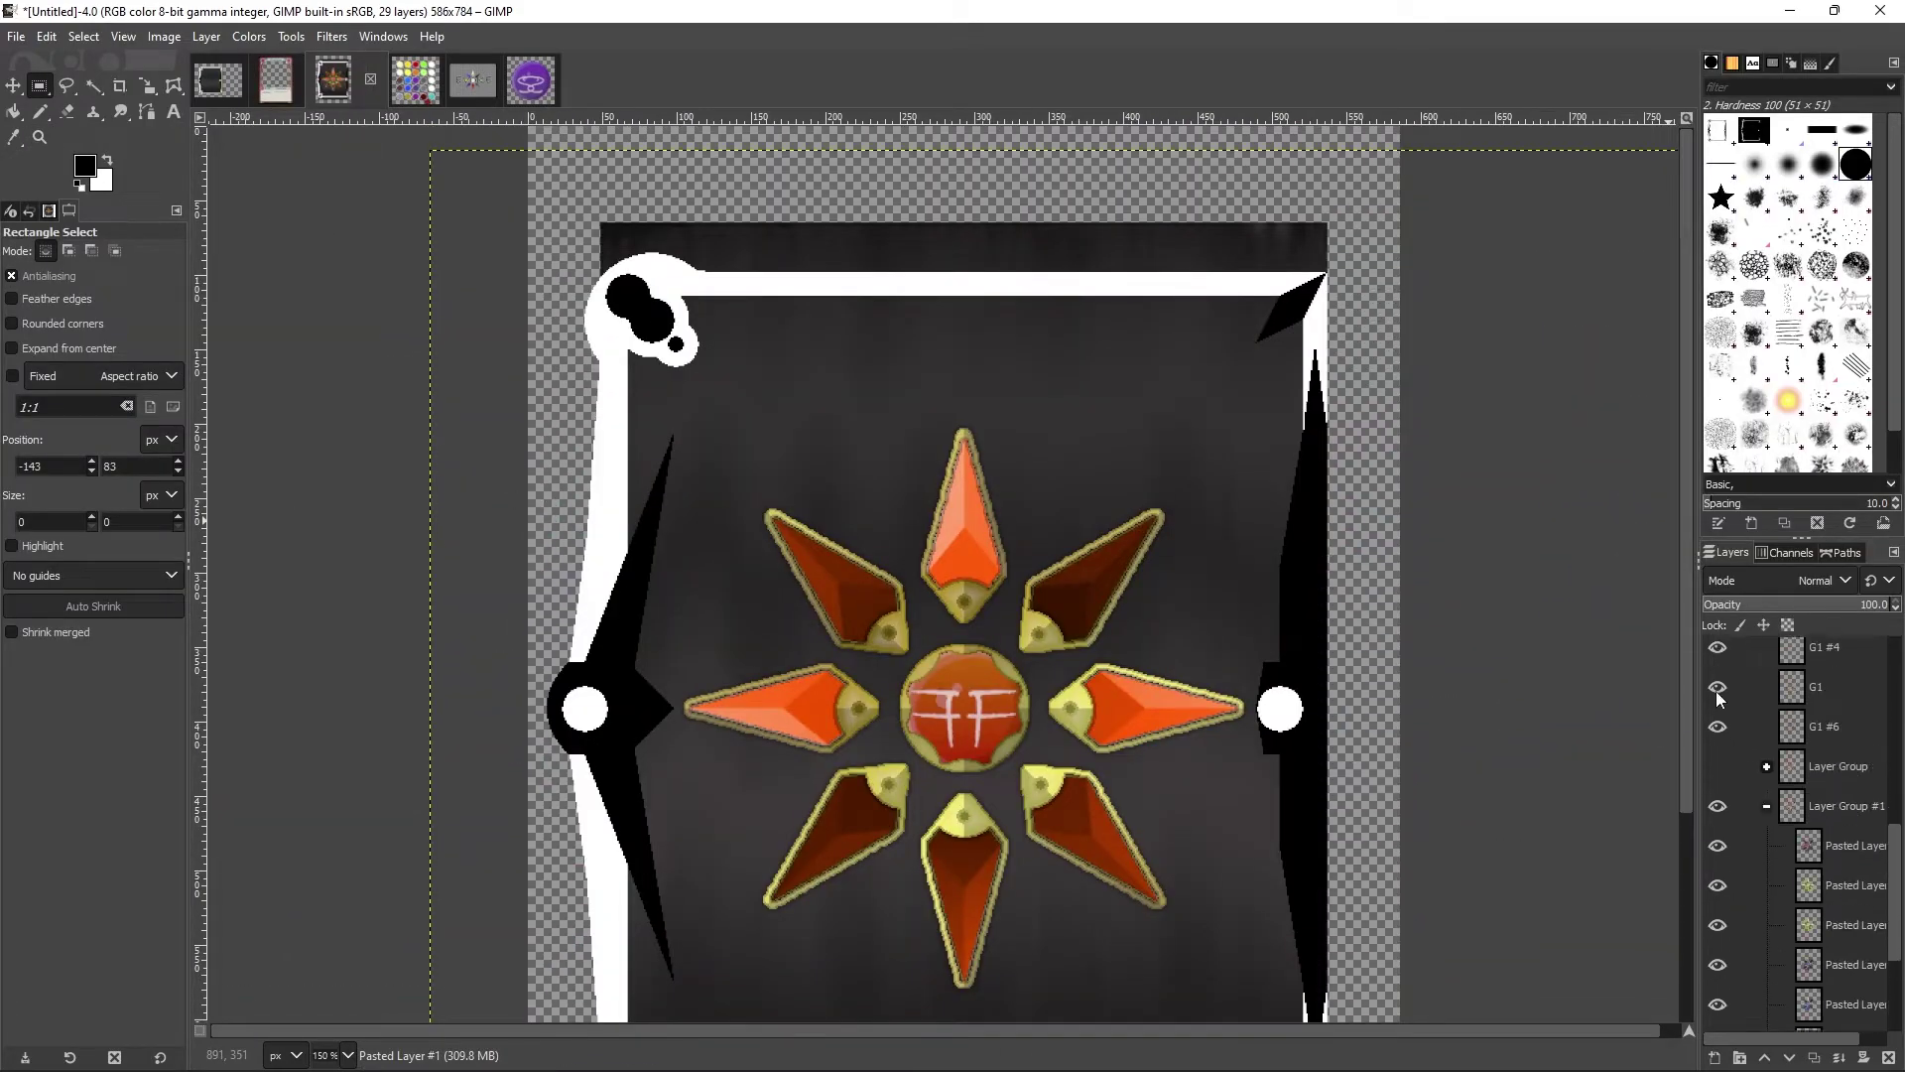
Step: Delete layers G1 #7 through G1 #14 as well as G1 #3, #5 and #4, keeping G1 #1, G1 #6 and G1
{"action": "left_click", "coordinate": [1716, 690]}
{"action": "scroll", "coordinate": [1752, 764], "scroll_direction": "down", "scroll_amount": 1}
{"action": "key", "text": "ctrl+z"}
{"action": "key", "text": "ctrl+z"}
{"action": "key", "text": "ctrl+z"}
{"action": "key", "text": "ctrl+z"}
{"action": "key", "text": "ctrl+z"}
{"action": "key", "text": "ctrl+z"}
{"action": "key", "text": "ctrl+z"}
{"action": "key", "text": "ctrl+z"}
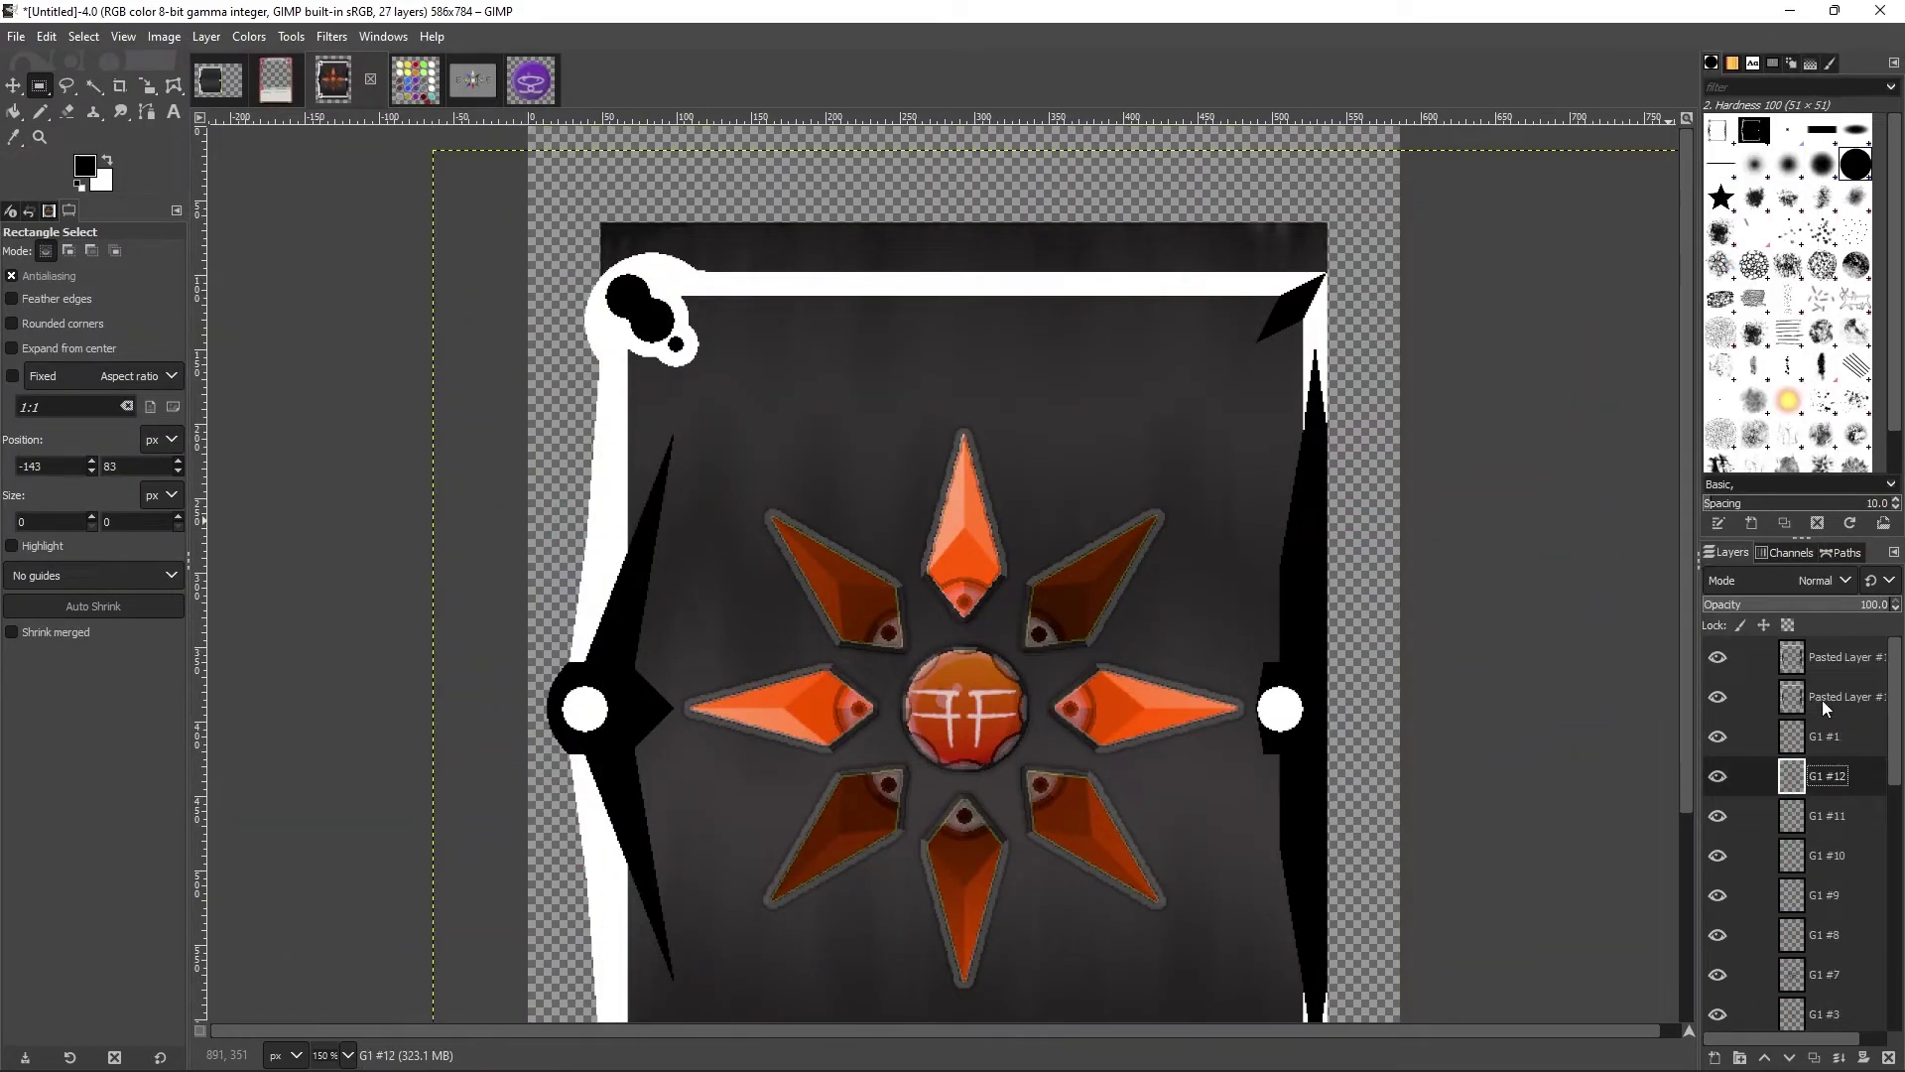
{"action": "right_click", "coordinate": [1841, 694]}
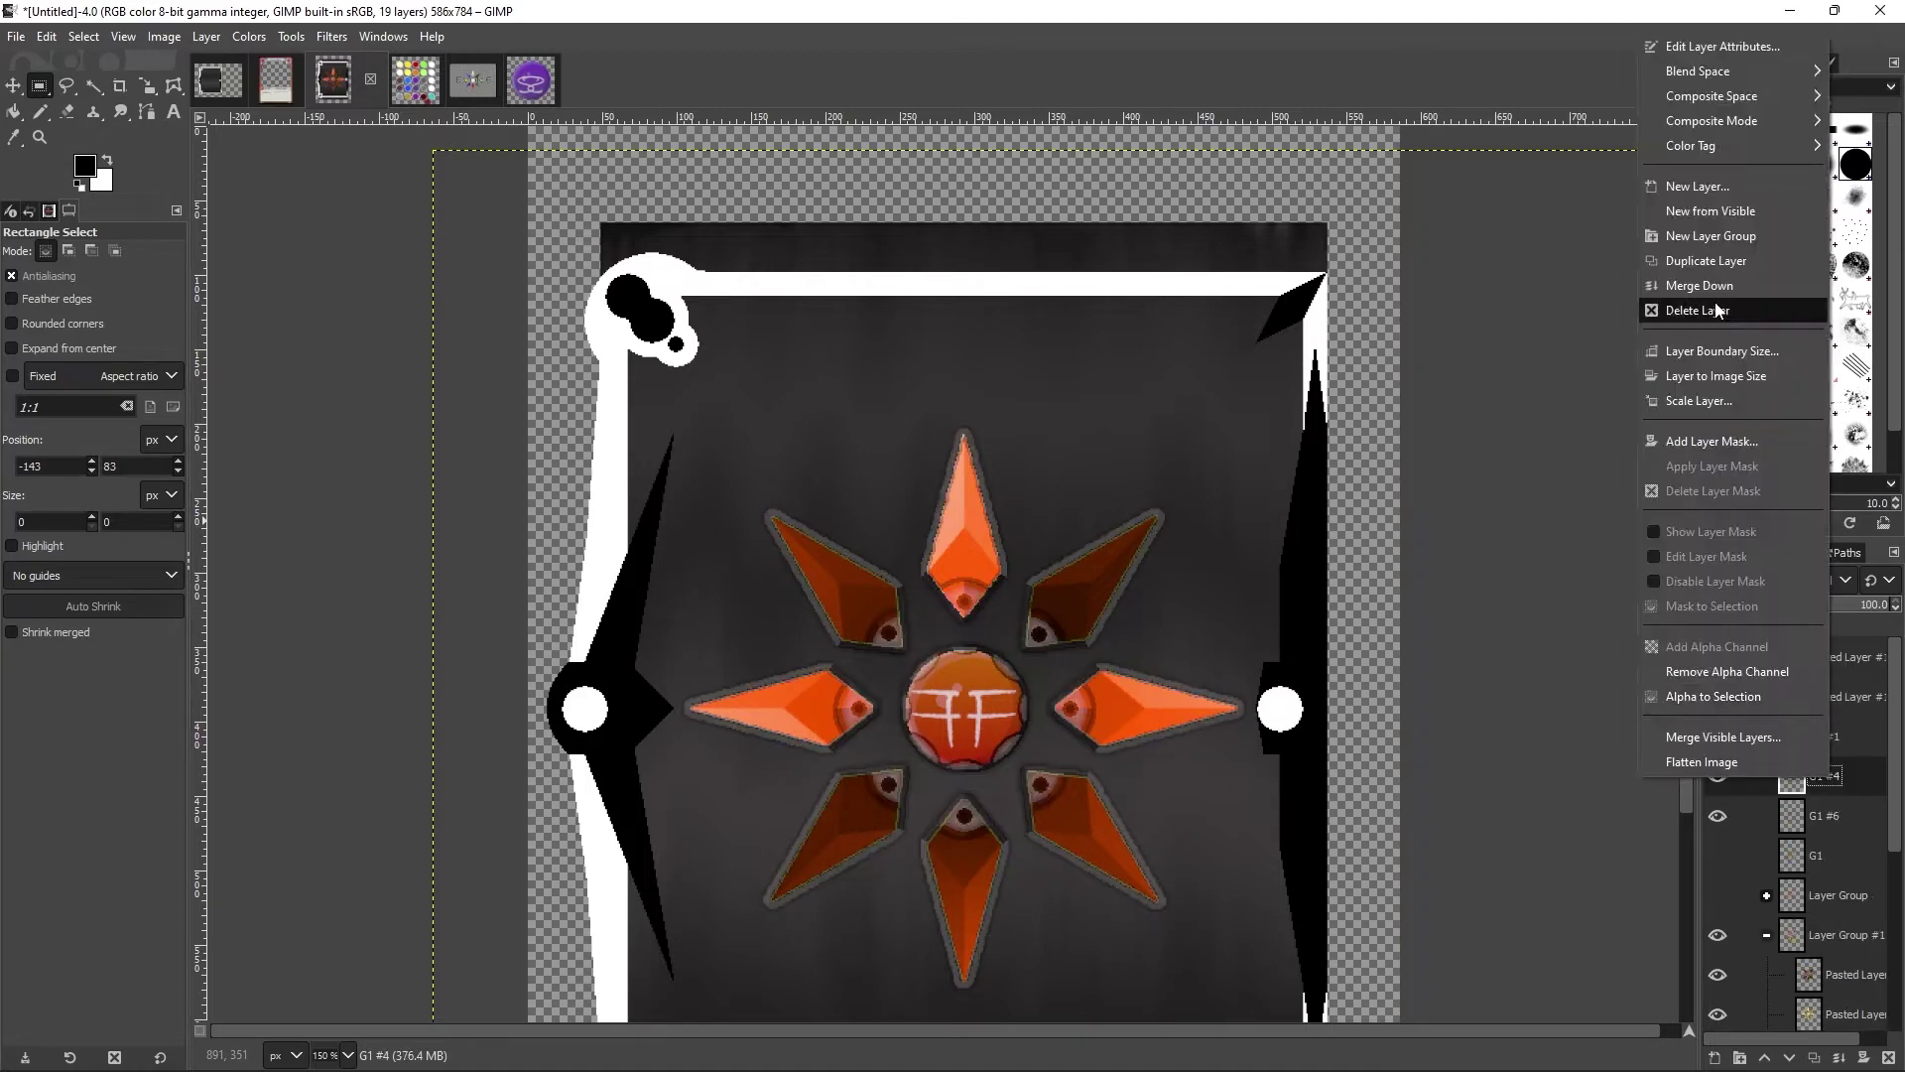
{"action": "left_click", "coordinate": [1746, 307]}
Step: Duplicate the pasted frame layer once more and leave only the middle of the three copies visible
{"action": "right_click", "coordinate": [1841, 694]}
{"action": "left_click", "coordinate": [1746, 277]}
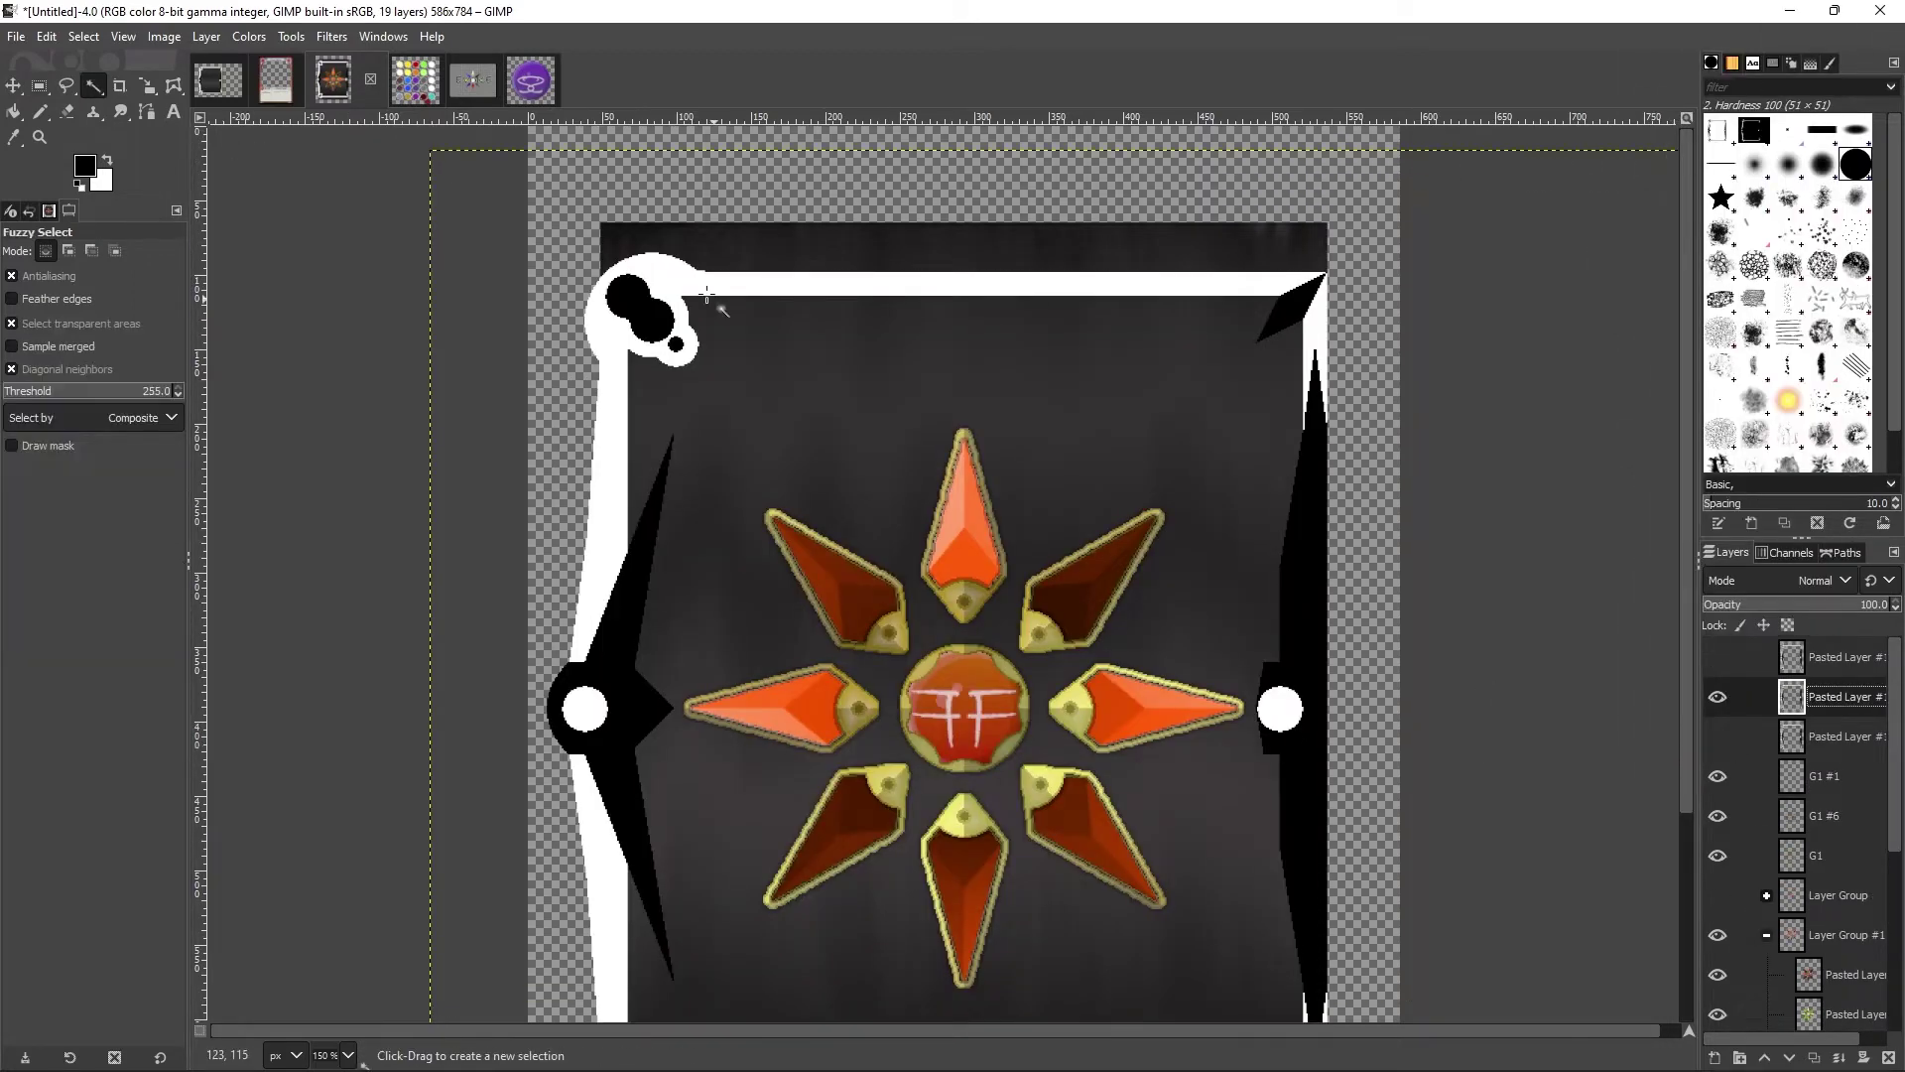
{"action": "left_click_drag", "start_coordinate": [1718, 657], "coordinate": [1717, 736]}
{"action": "left_click", "coordinate": [1718, 656]}
Step: Select the black ornaments with Fuzzy Select at a threshold of 113.3 and delete them from the topmost frame copy
{"action": "key", "text": "u"}
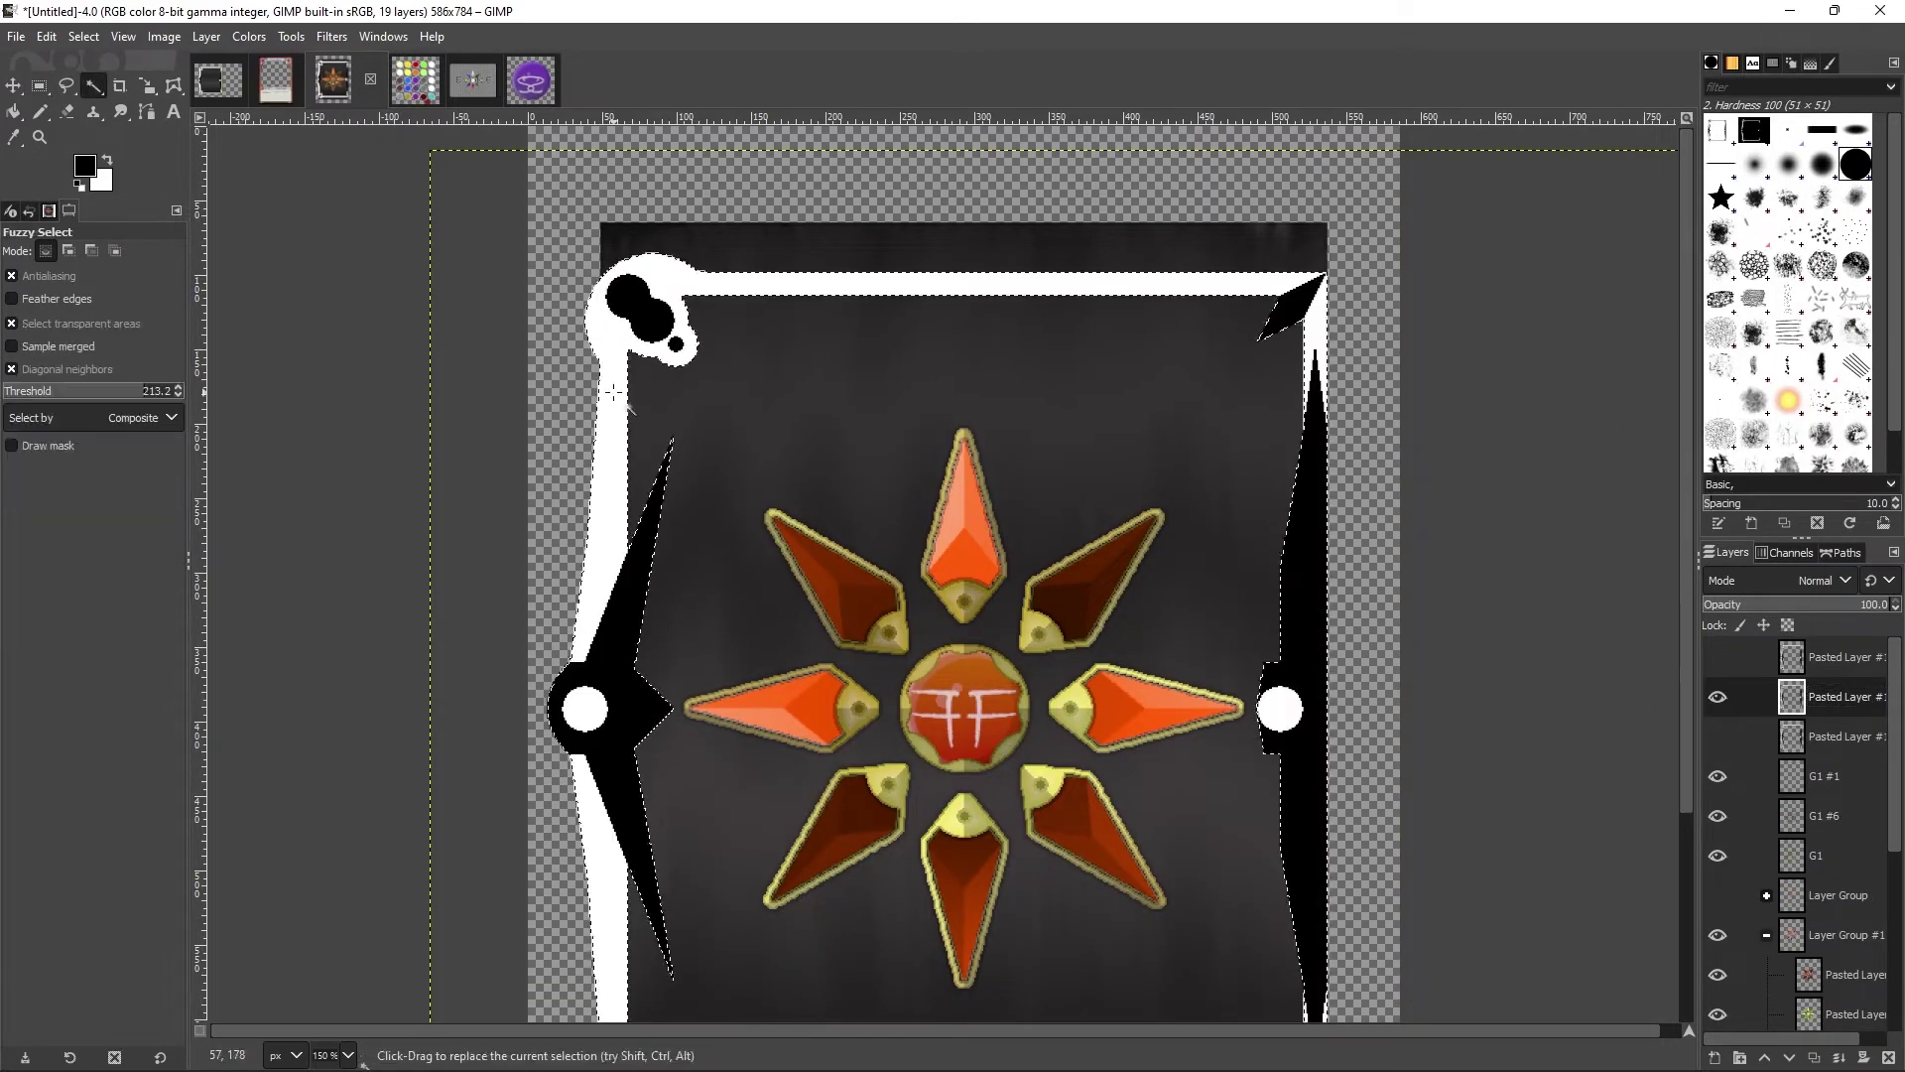
{"action": "scroll", "coordinate": [681, 659], "scroll_direction": "down", "scroll_amount": 5}
{"action": "scroll", "coordinate": [675, 344], "scroll_direction": "up", "scroll_amount": 5}
{"action": "left_click", "coordinate": [675, 344]}
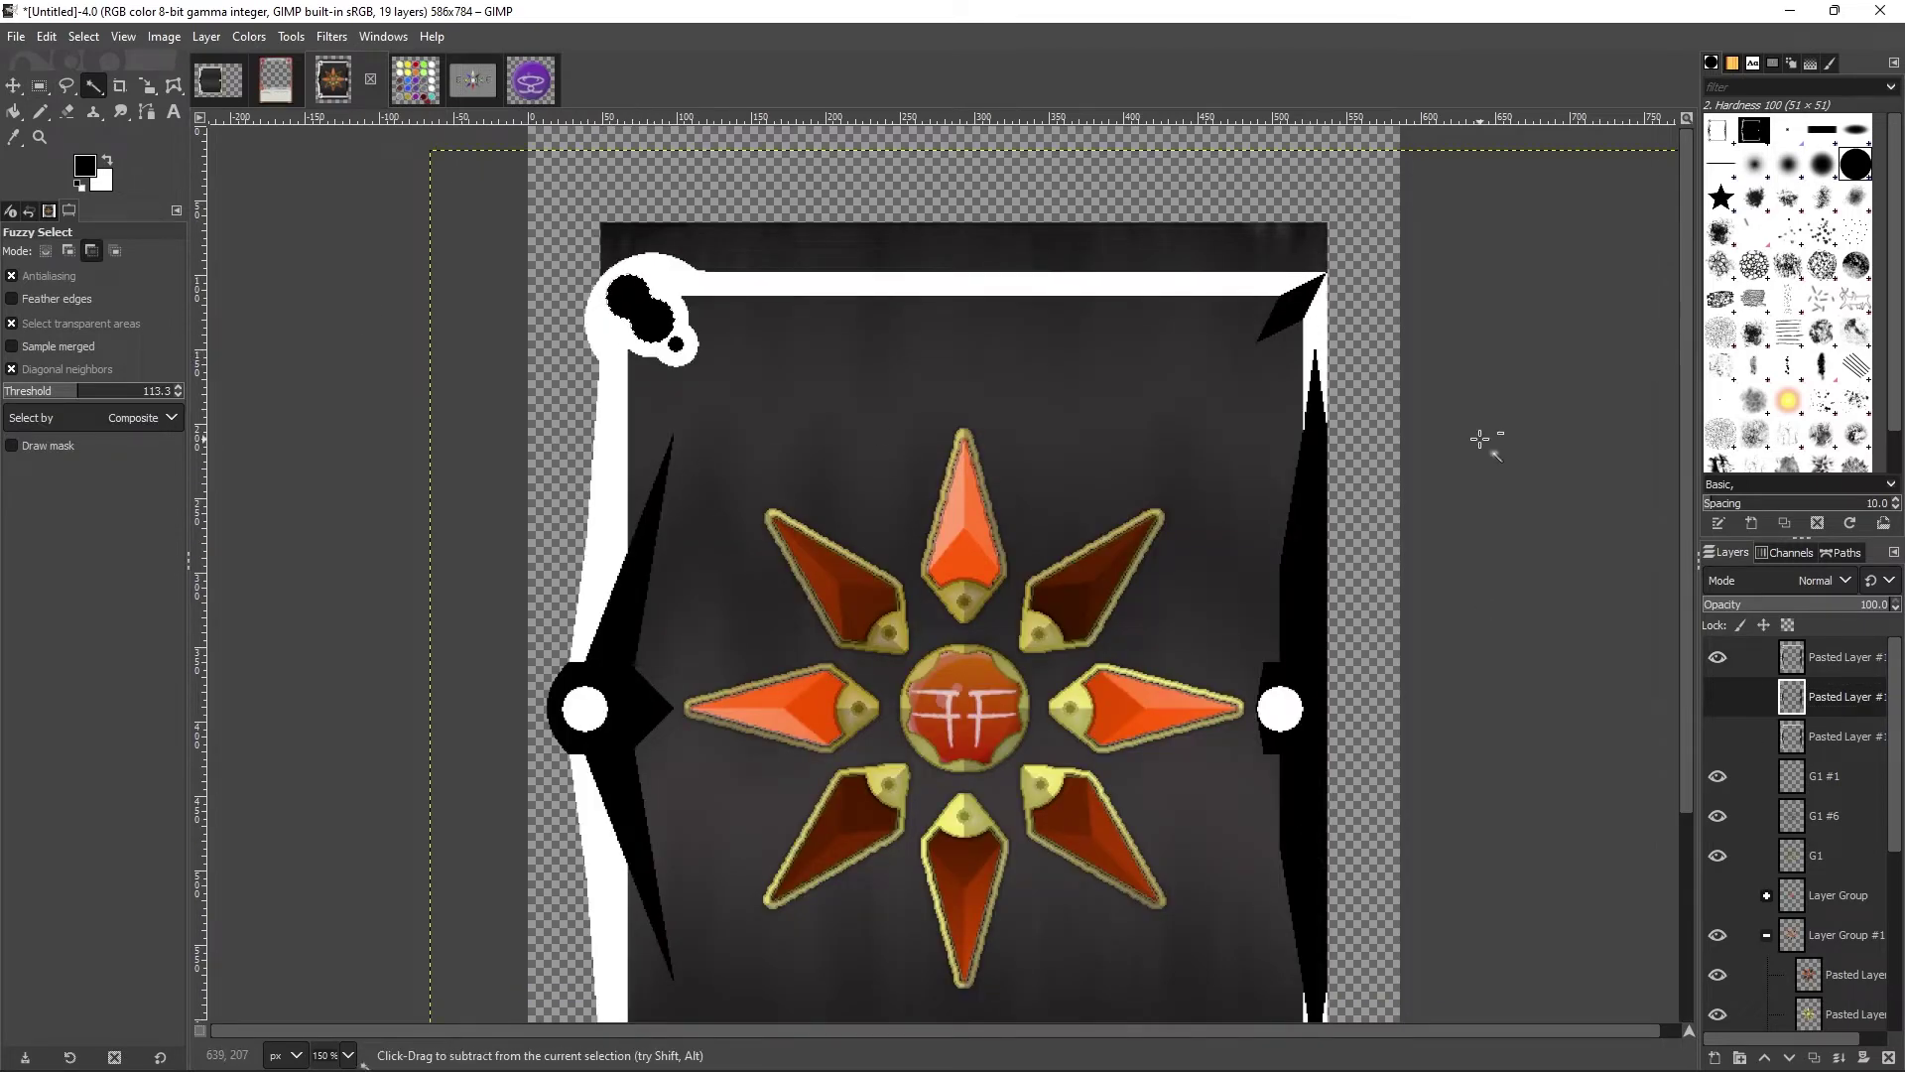
{"action": "key", "text": "Delete"}
{"action": "scroll", "coordinate": [1575, 641], "scroll_direction": "down", "scroll_amount": 3}
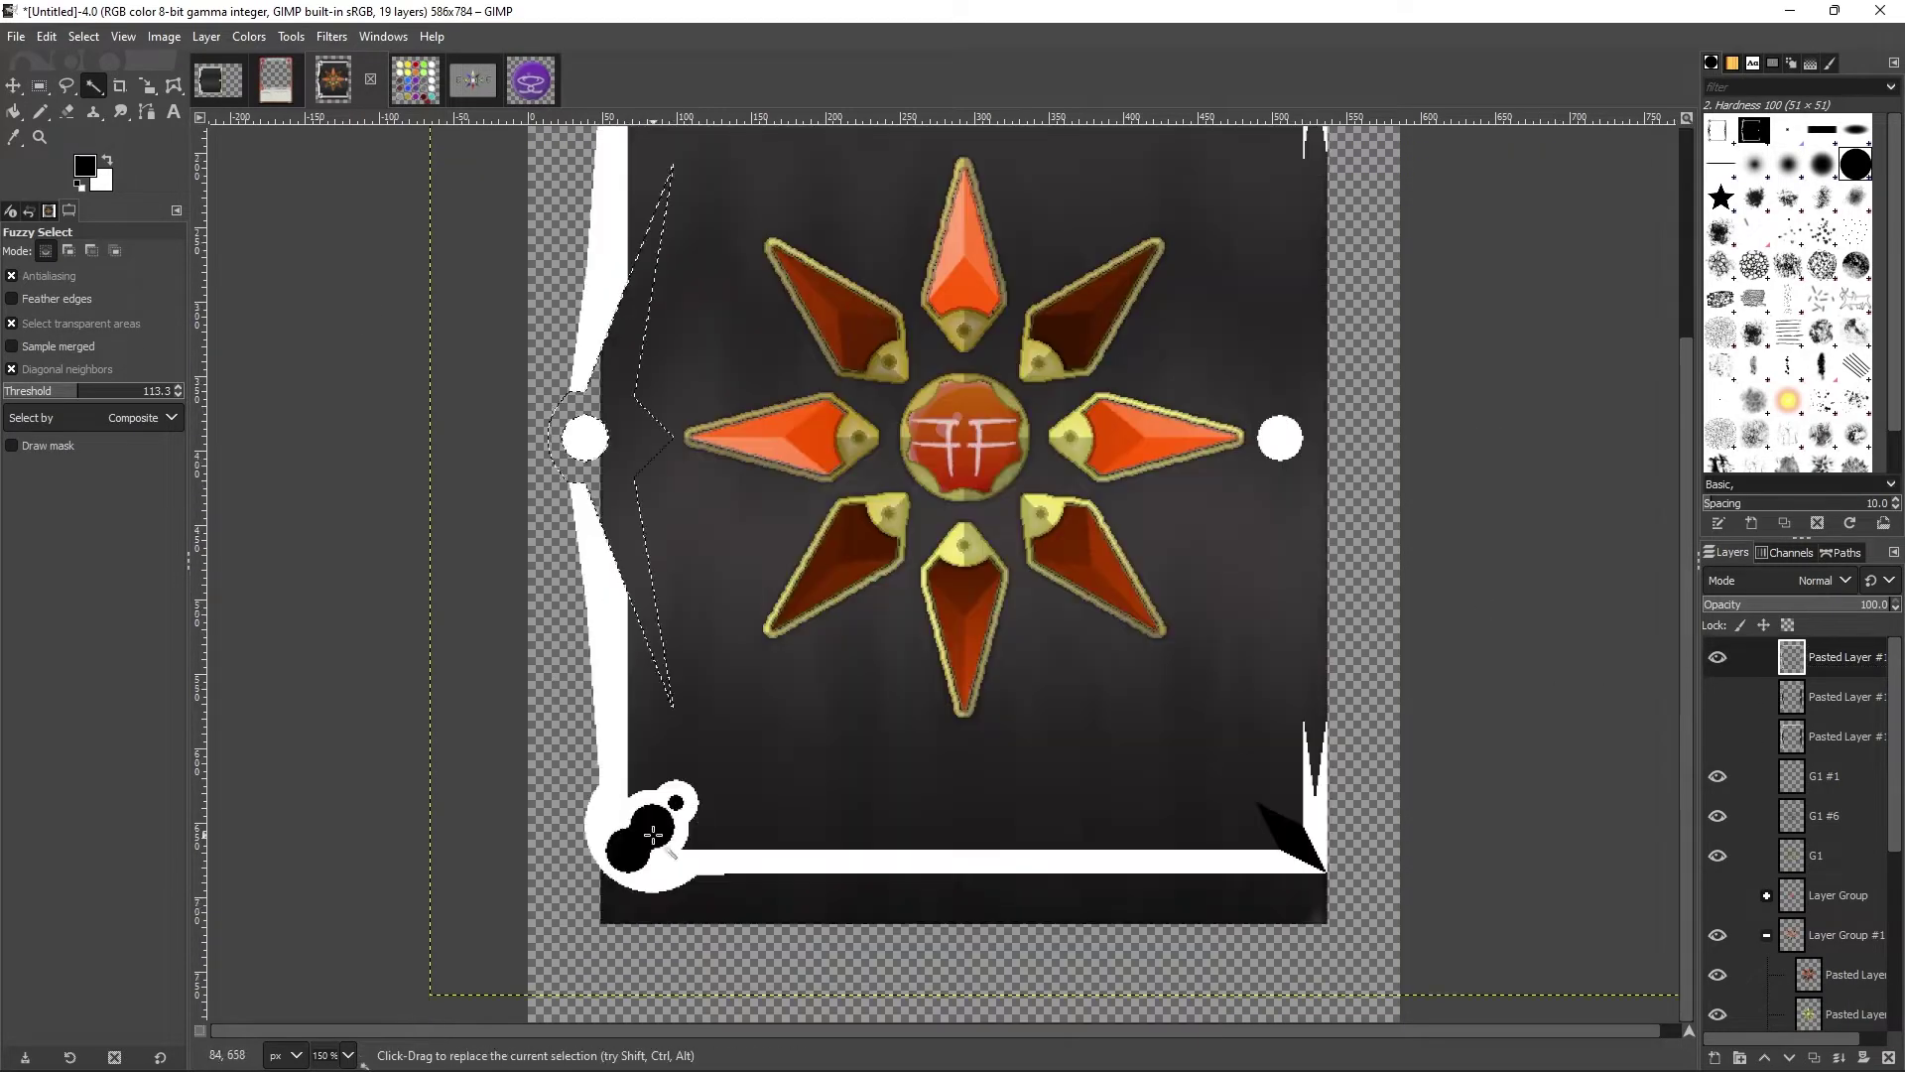
Step: Select the frame's shape and fill it on new layer G1 #3 with the custom gold linear gradient, running horizontally across the canvas
{"action": "left_click", "coordinate": [42, 90]}
{"action": "key", "text": "ctrl+z"}
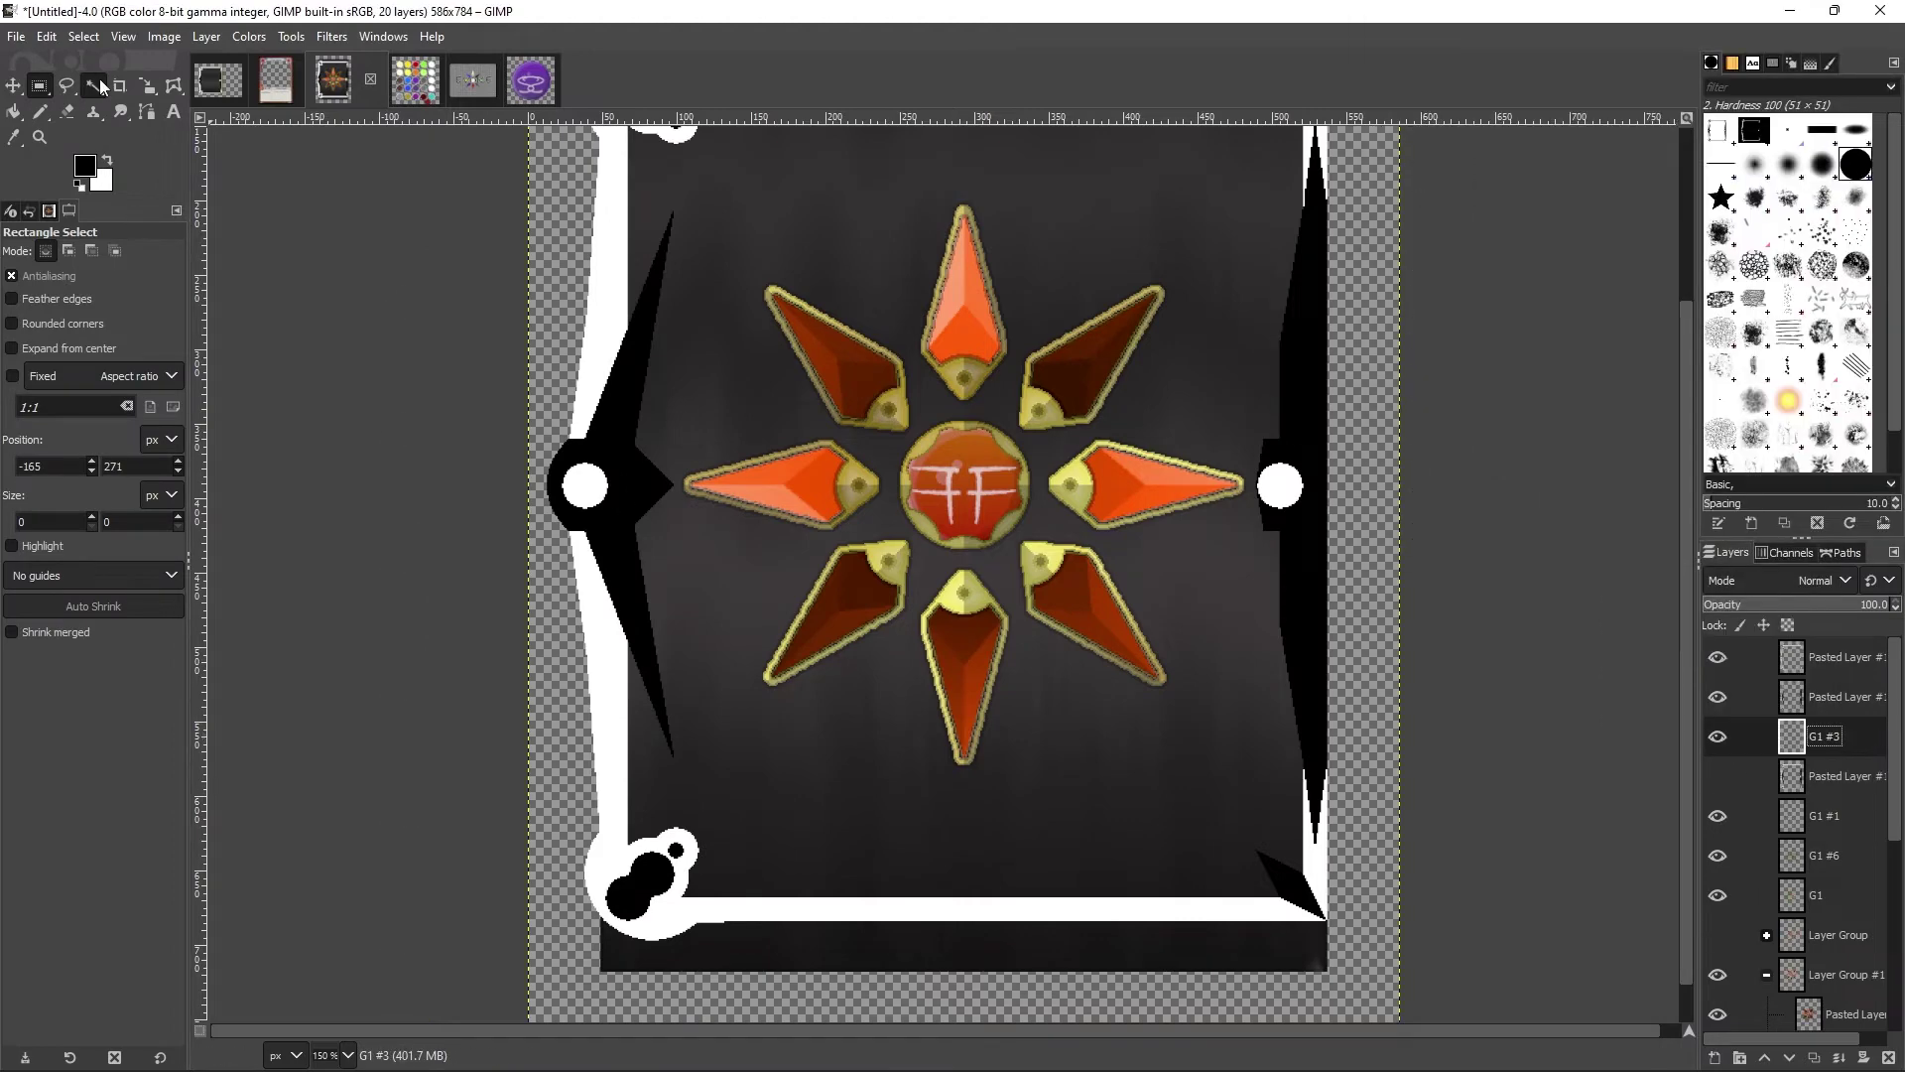
{"action": "left_click", "coordinate": [93, 85]}
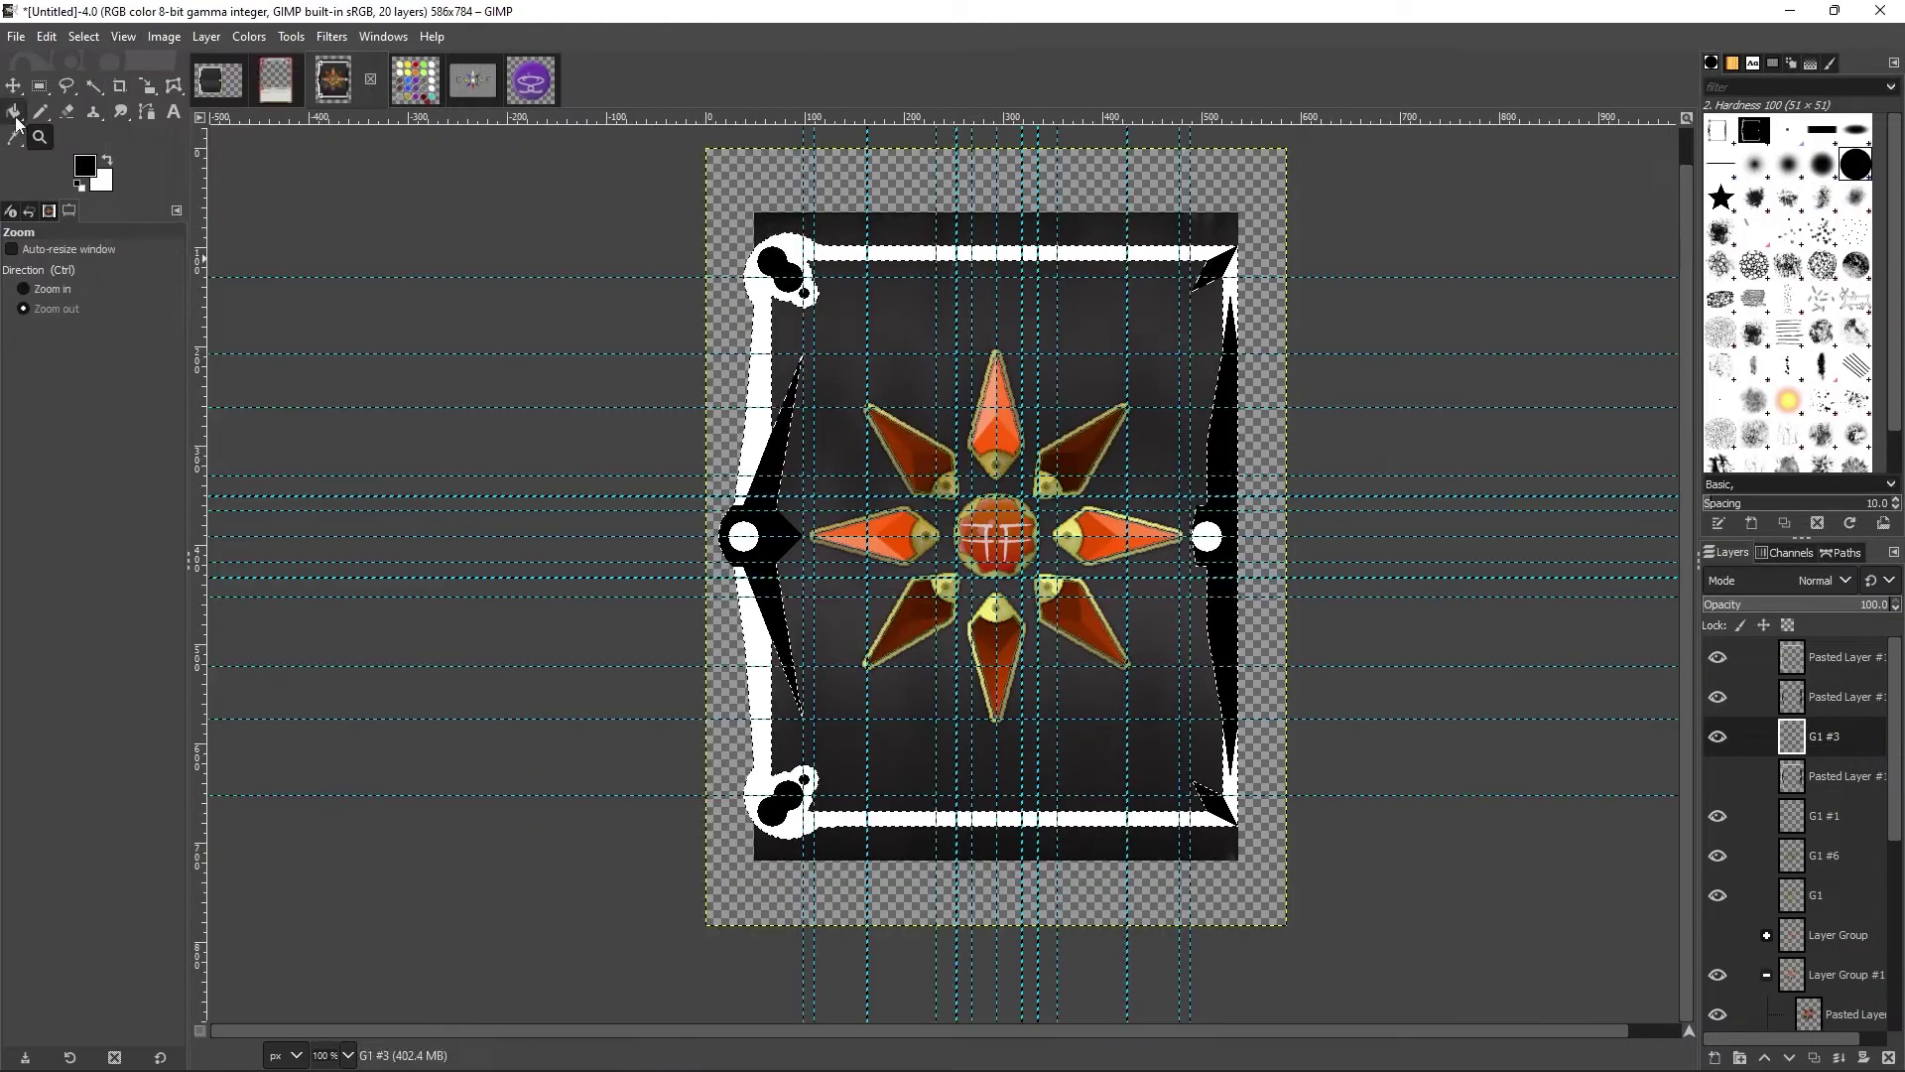
{"action": "key", "text": "g"}
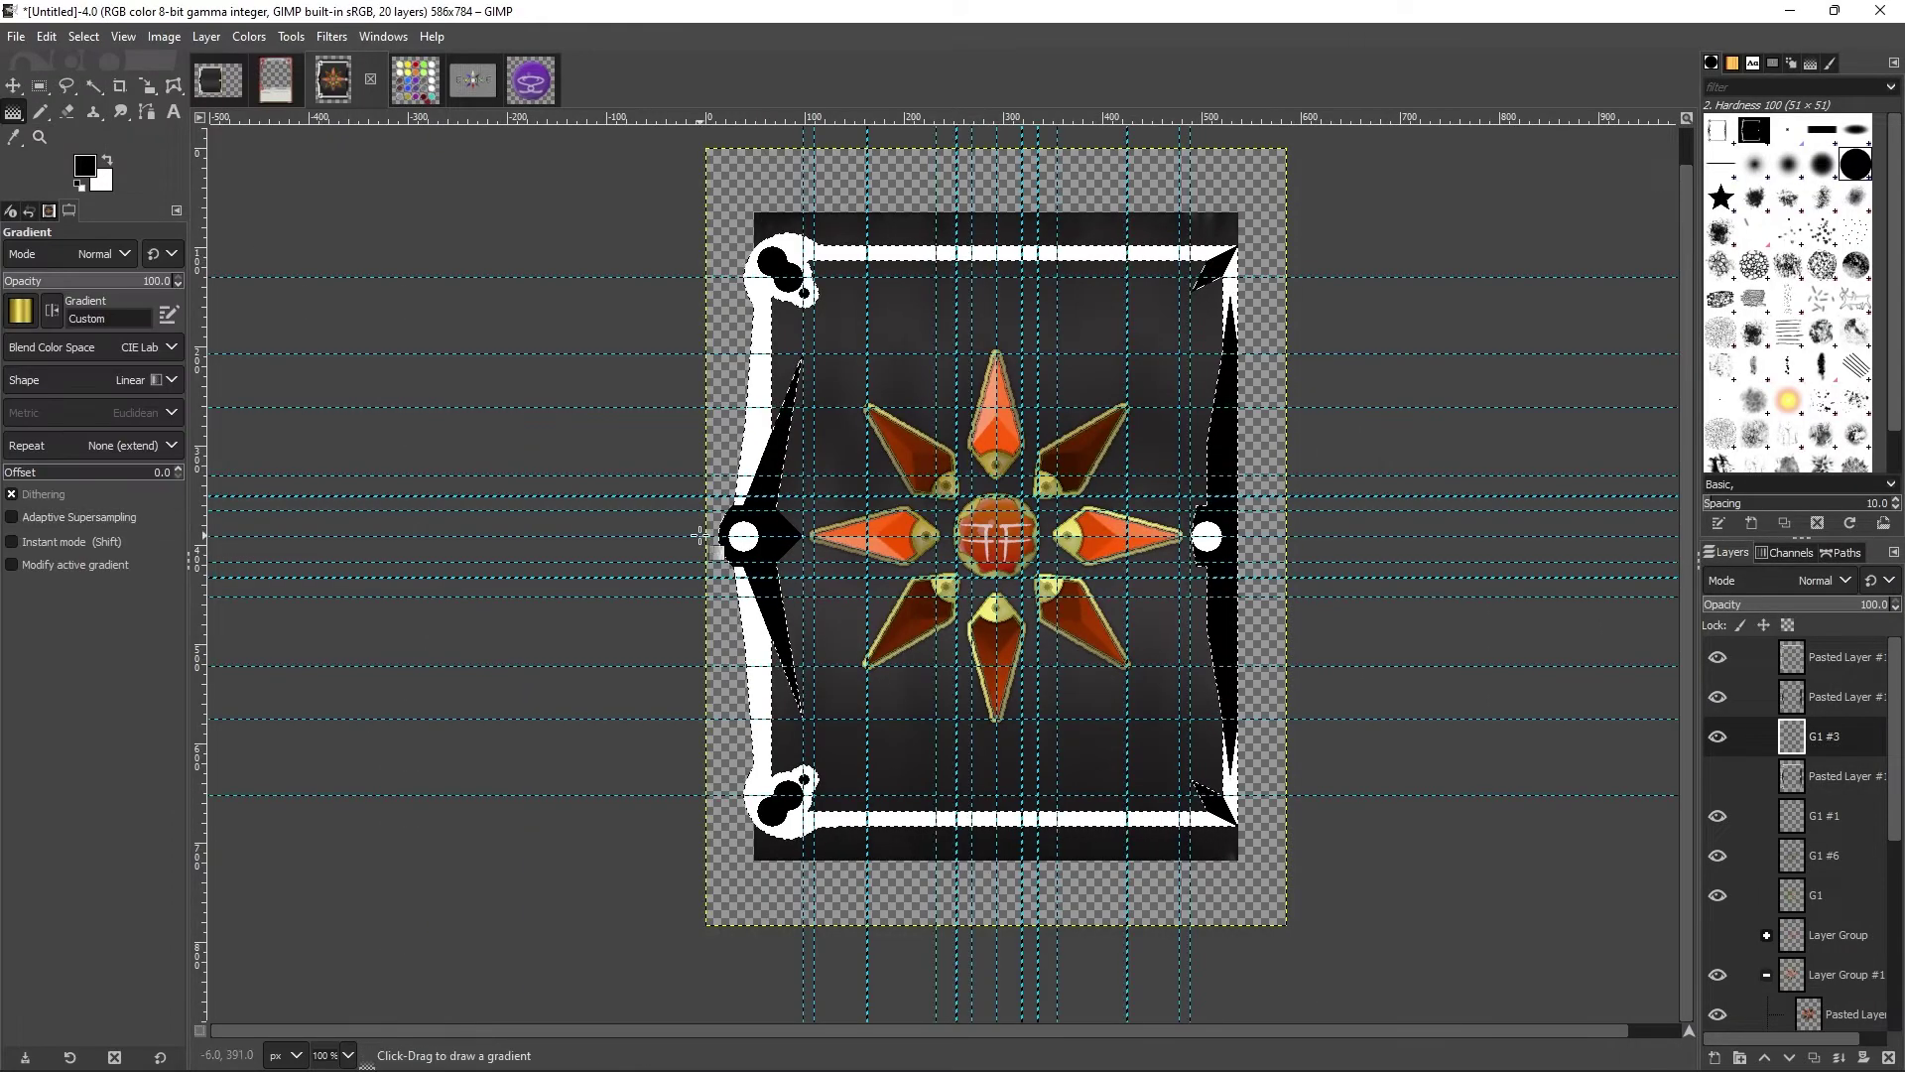
{"action": "left_click_drag", "start_coordinate": [705, 536], "coordinate": [1289, 537]}
Step: Lower the opacity of both frame copies above G1 #3 to 5% and leave them visible over the gold
{"action": "key", "text": "r"}
{"action": "left_click", "coordinate": [1717, 697]}
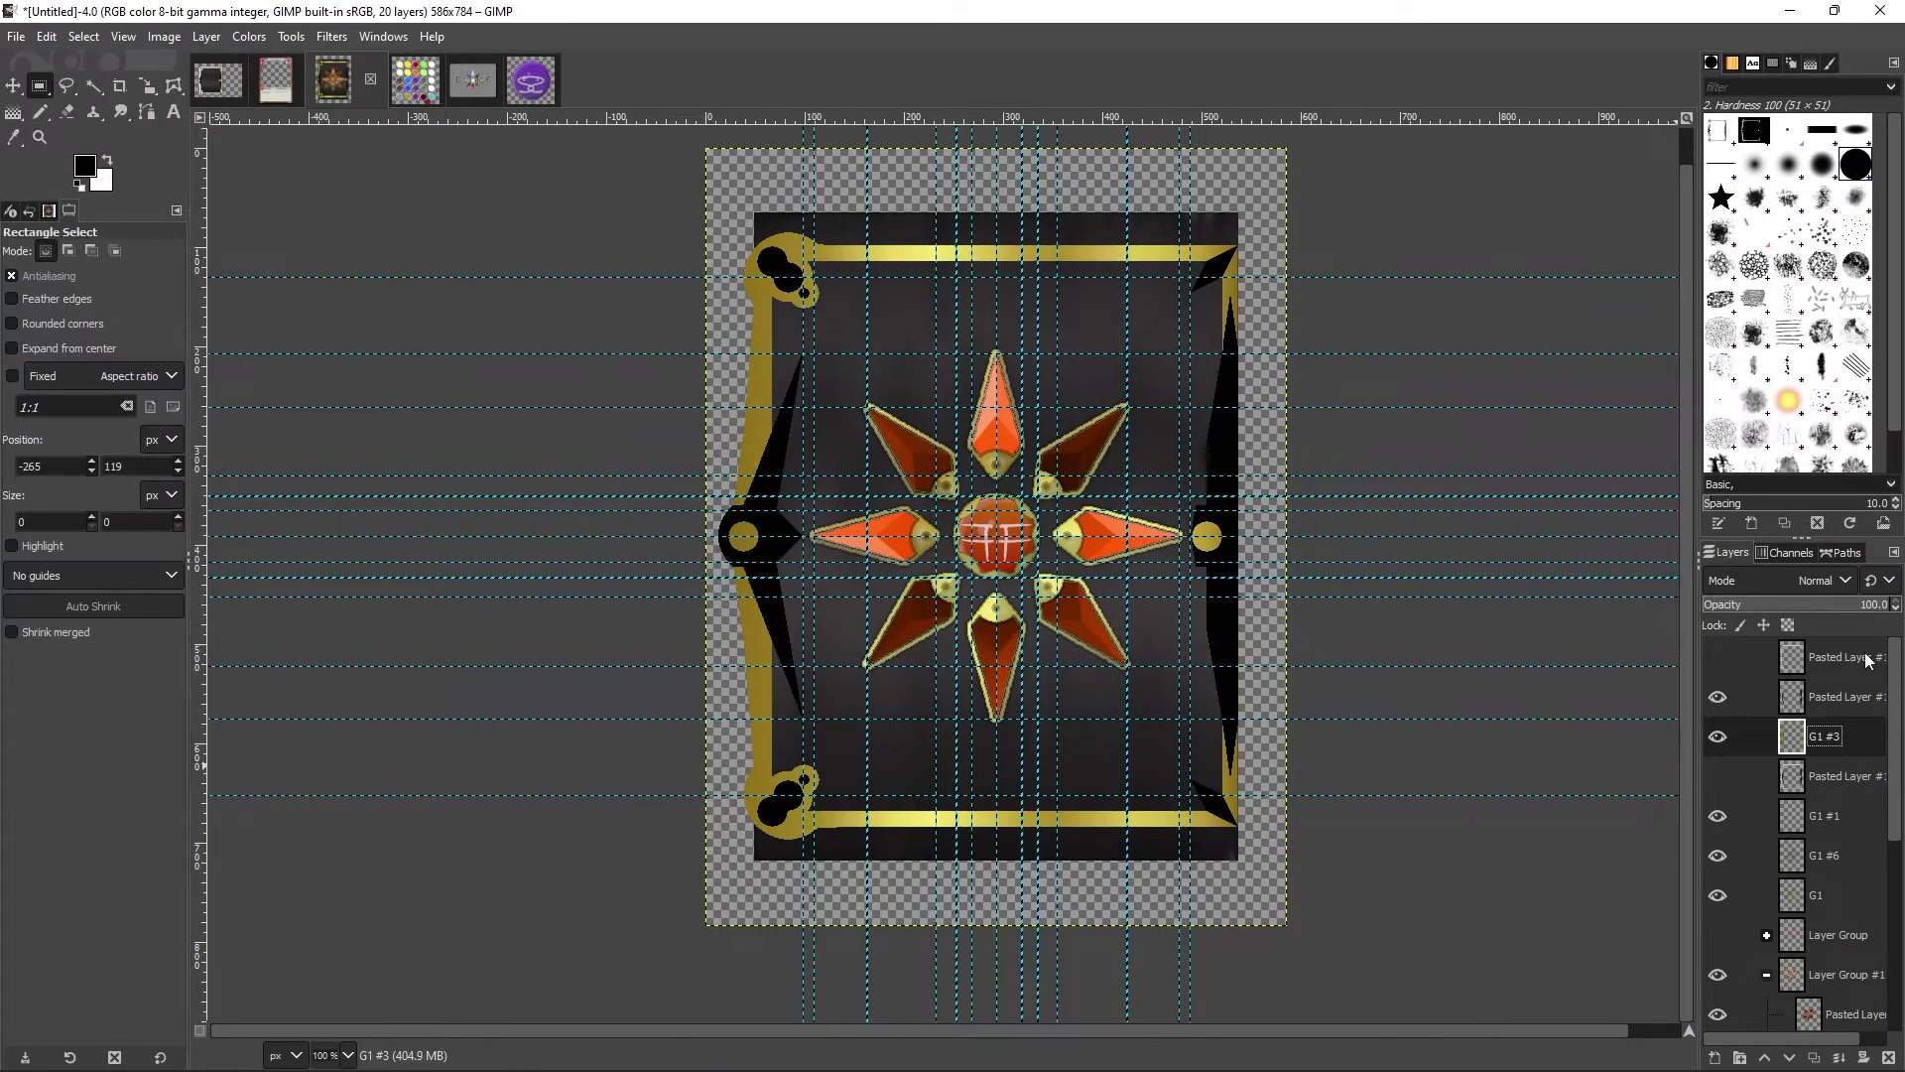
{"action": "left_click", "coordinate": [1841, 697]}
{"action": "left_click_drag", "start_coordinate": [1875, 607], "coordinate": [1713, 604]}
{"action": "left_click", "coordinate": [1840, 657]}
{"action": "left_click", "coordinate": [1718, 657]}
{"action": "key", "text": "z"}
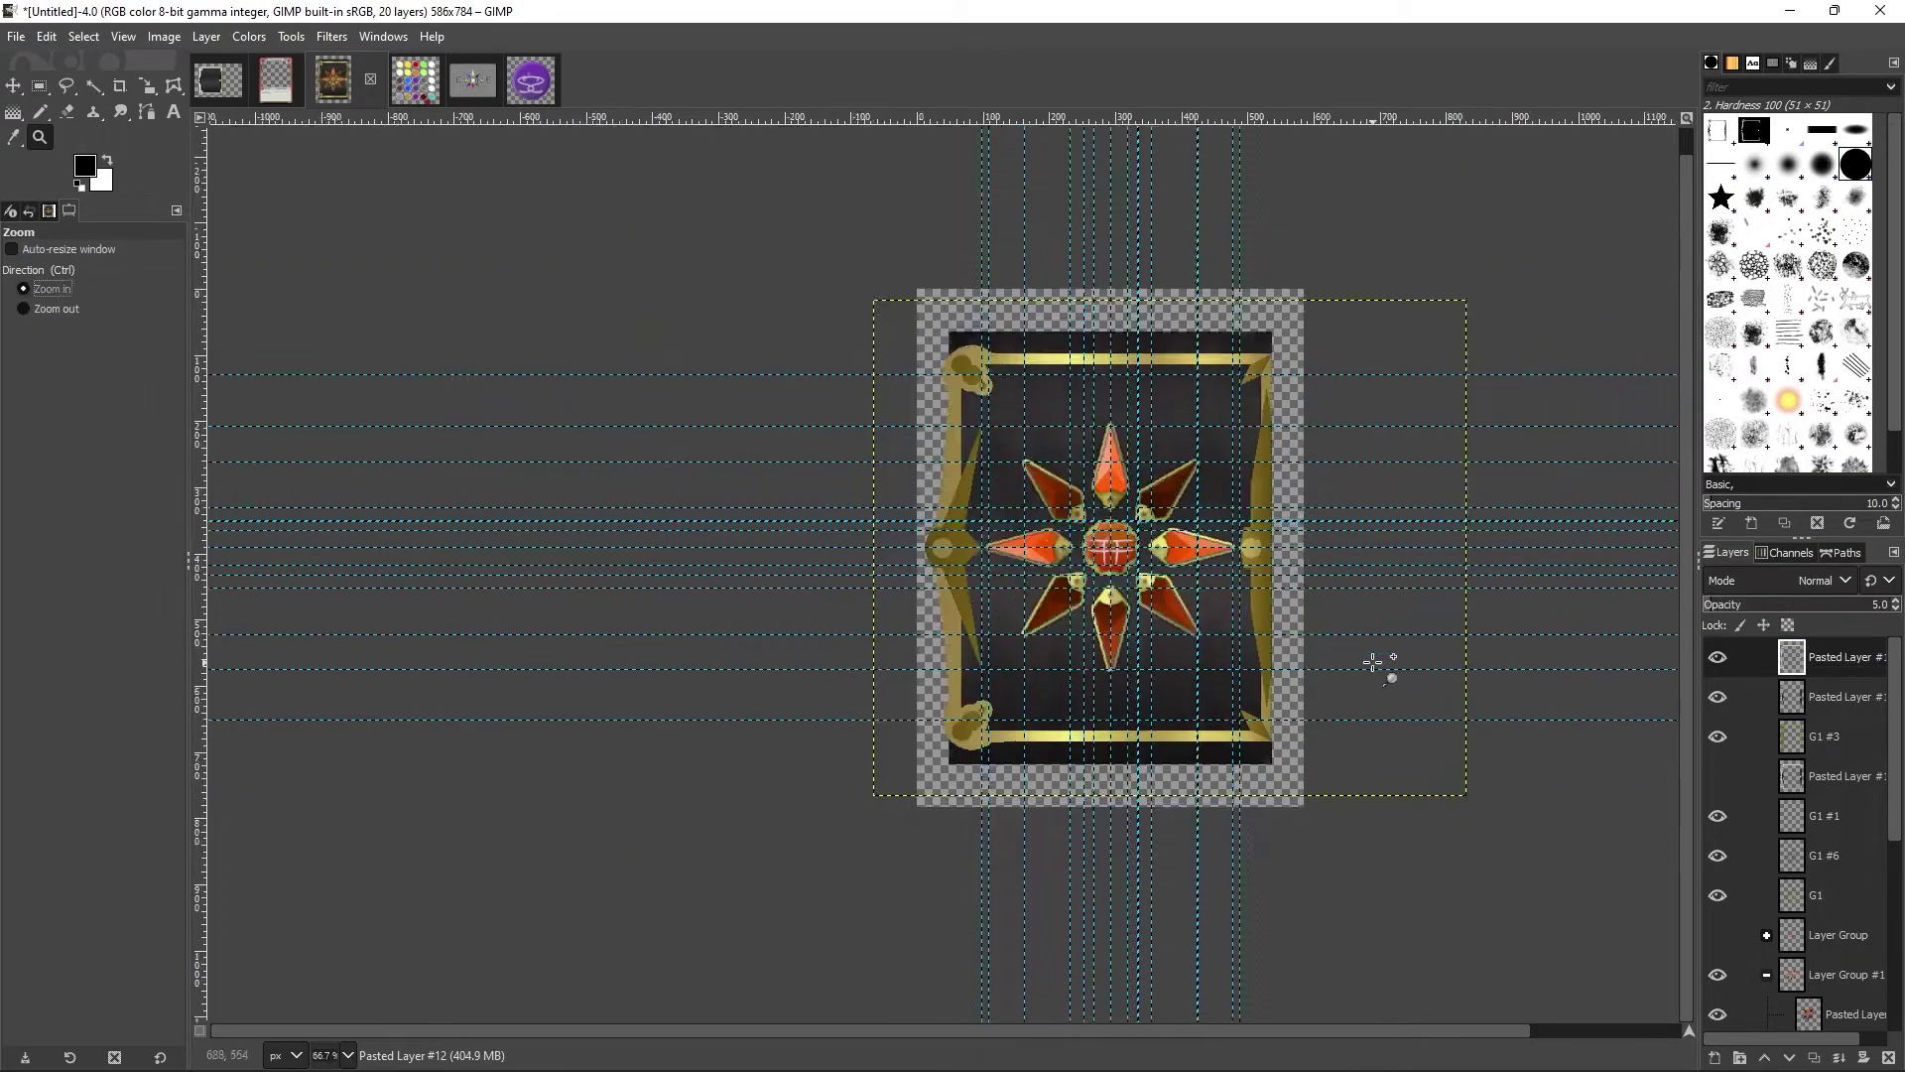
Step: Select the right-side ornament's shape and fill it on layer G1 #3 with the custom gold linear gradient, running horizontally for about 580 pixels
{"action": "left_click", "coordinate": [1373, 660]}
{"action": "left_click", "coordinate": [1718, 736]}
{"action": "scroll", "coordinate": [1191, 575], "scroll_direction": "down", "scroll_amount": 5}
{"action": "key", "text": "u"}
{"action": "left_click", "coordinate": [1842, 736]}
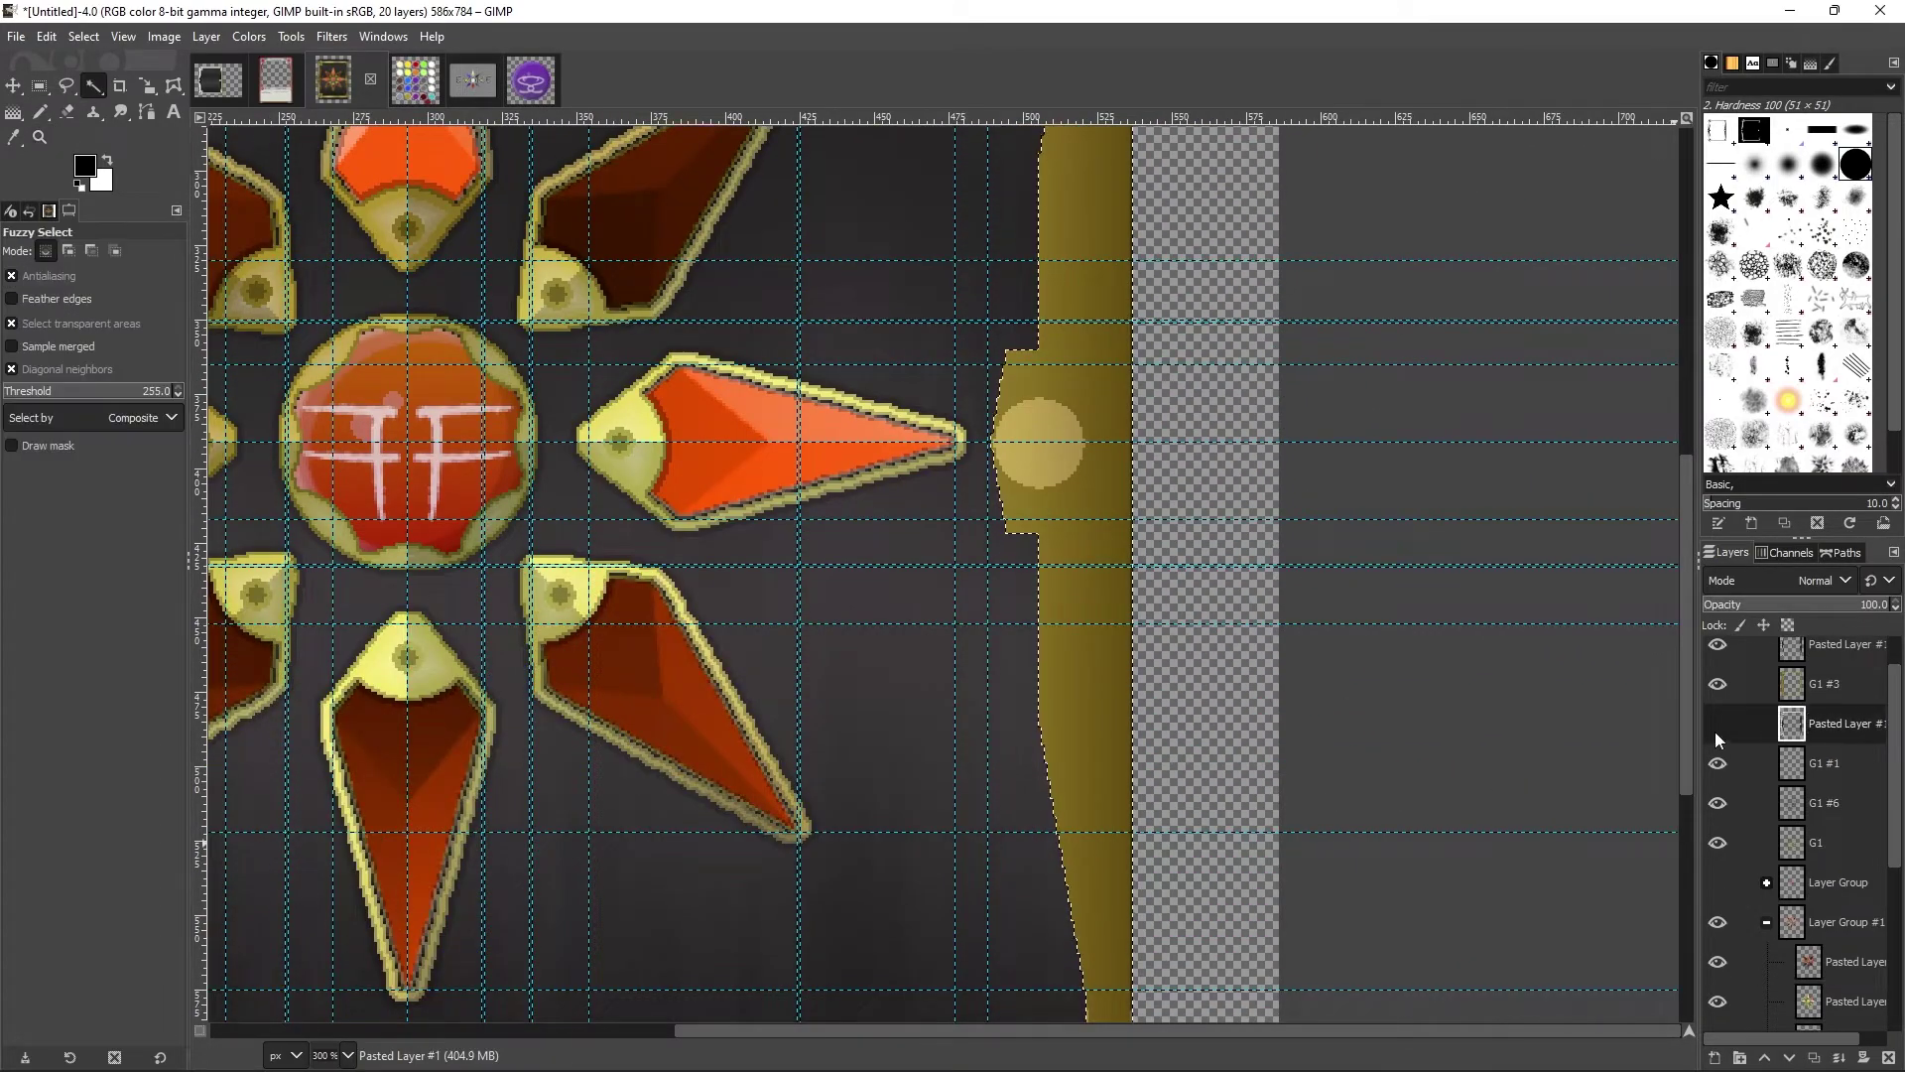
{"action": "left_click", "coordinate": [1843, 735], "text": "alt"}
{"action": "scroll", "coordinate": [1191, 595], "scroll_direction": "left", "scroll_amount": 5}
{"action": "key", "text": "g"}
{"action": "left_click_drag", "start_coordinate": [255, 439], "coordinate": [1684, 442]}
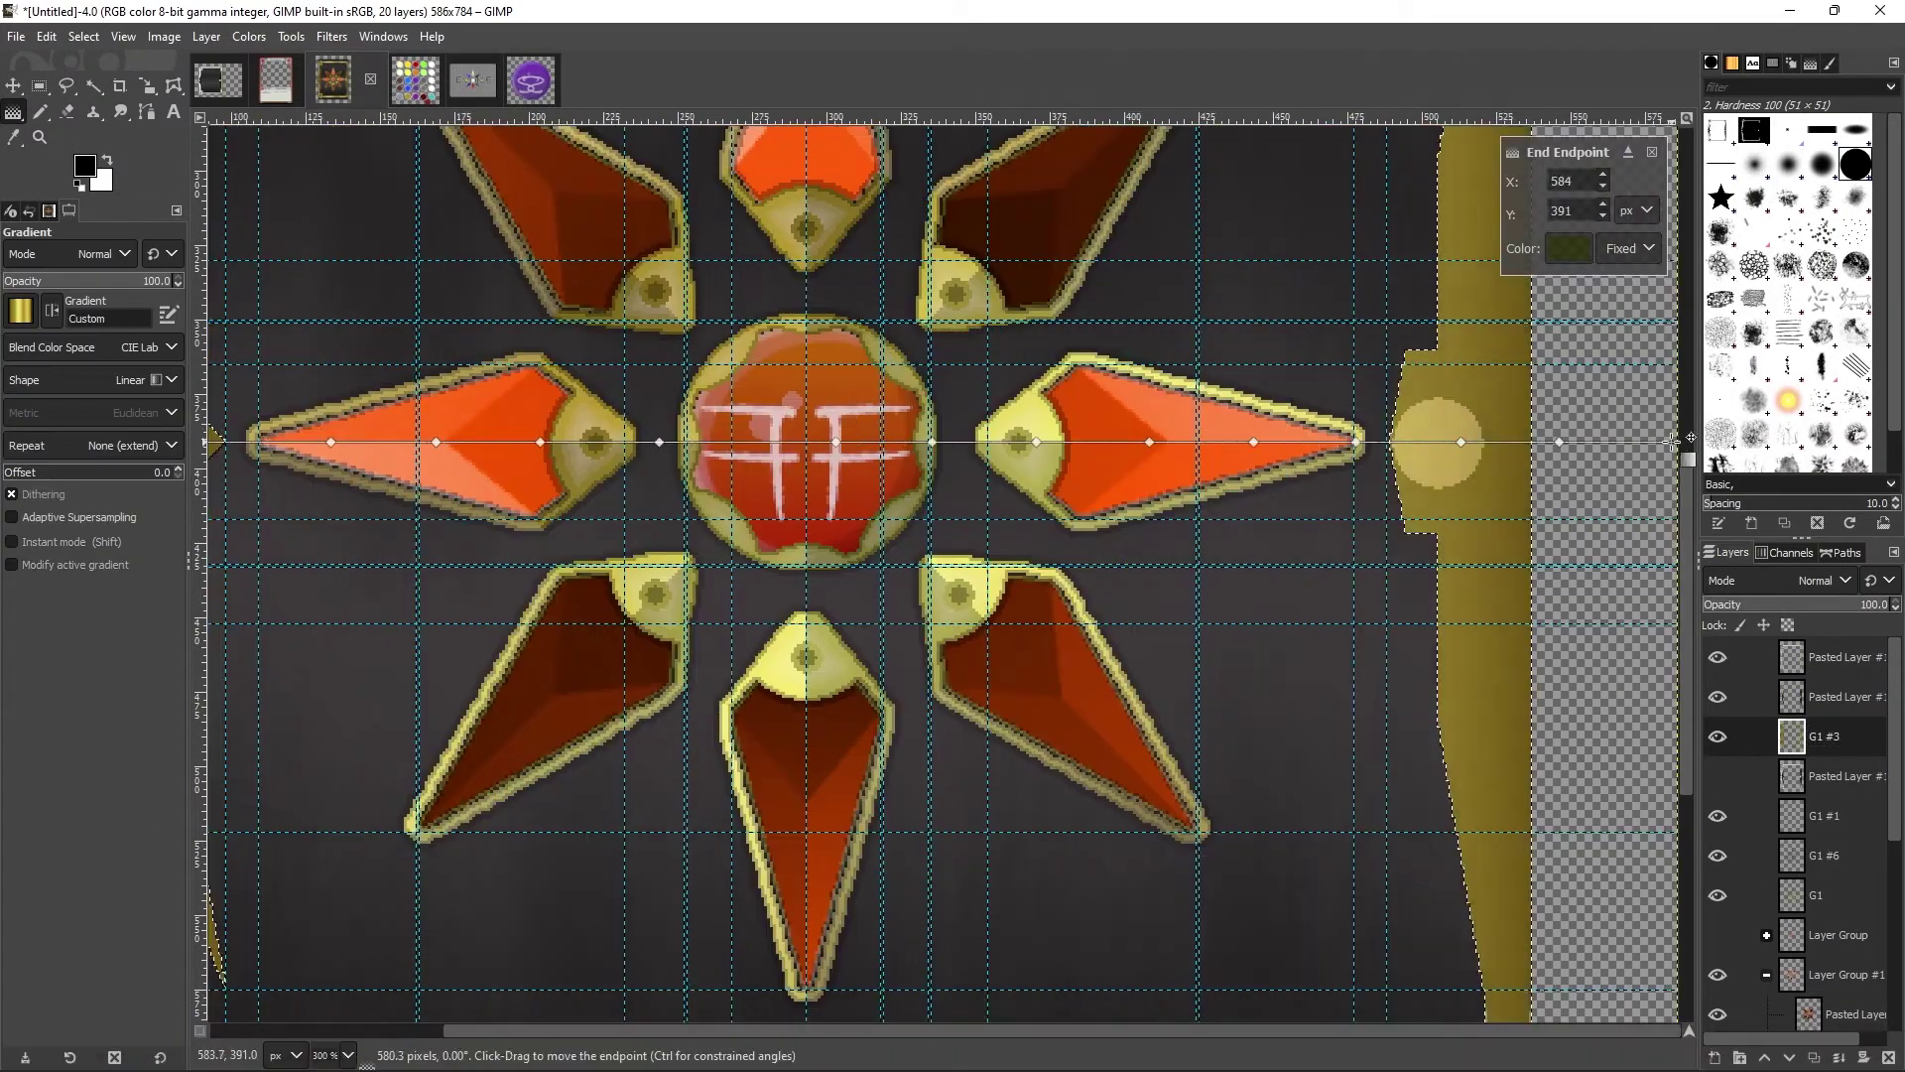
Step: Examine the gold frame's upper edge and corner up close, and the whole cover at 100% with the guides hidden
{"action": "scroll", "coordinate": [893, 694], "scroll_direction": "left", "scroll_amount": 3}
{"action": "key", "text": "z"}
{"action": "scroll", "coordinate": [574, 552], "scroll_direction": "up", "scroll_amount": 5}
{"action": "scroll", "coordinate": [1182, 880], "scroll_direction": "right", "scroll_amount": 3}
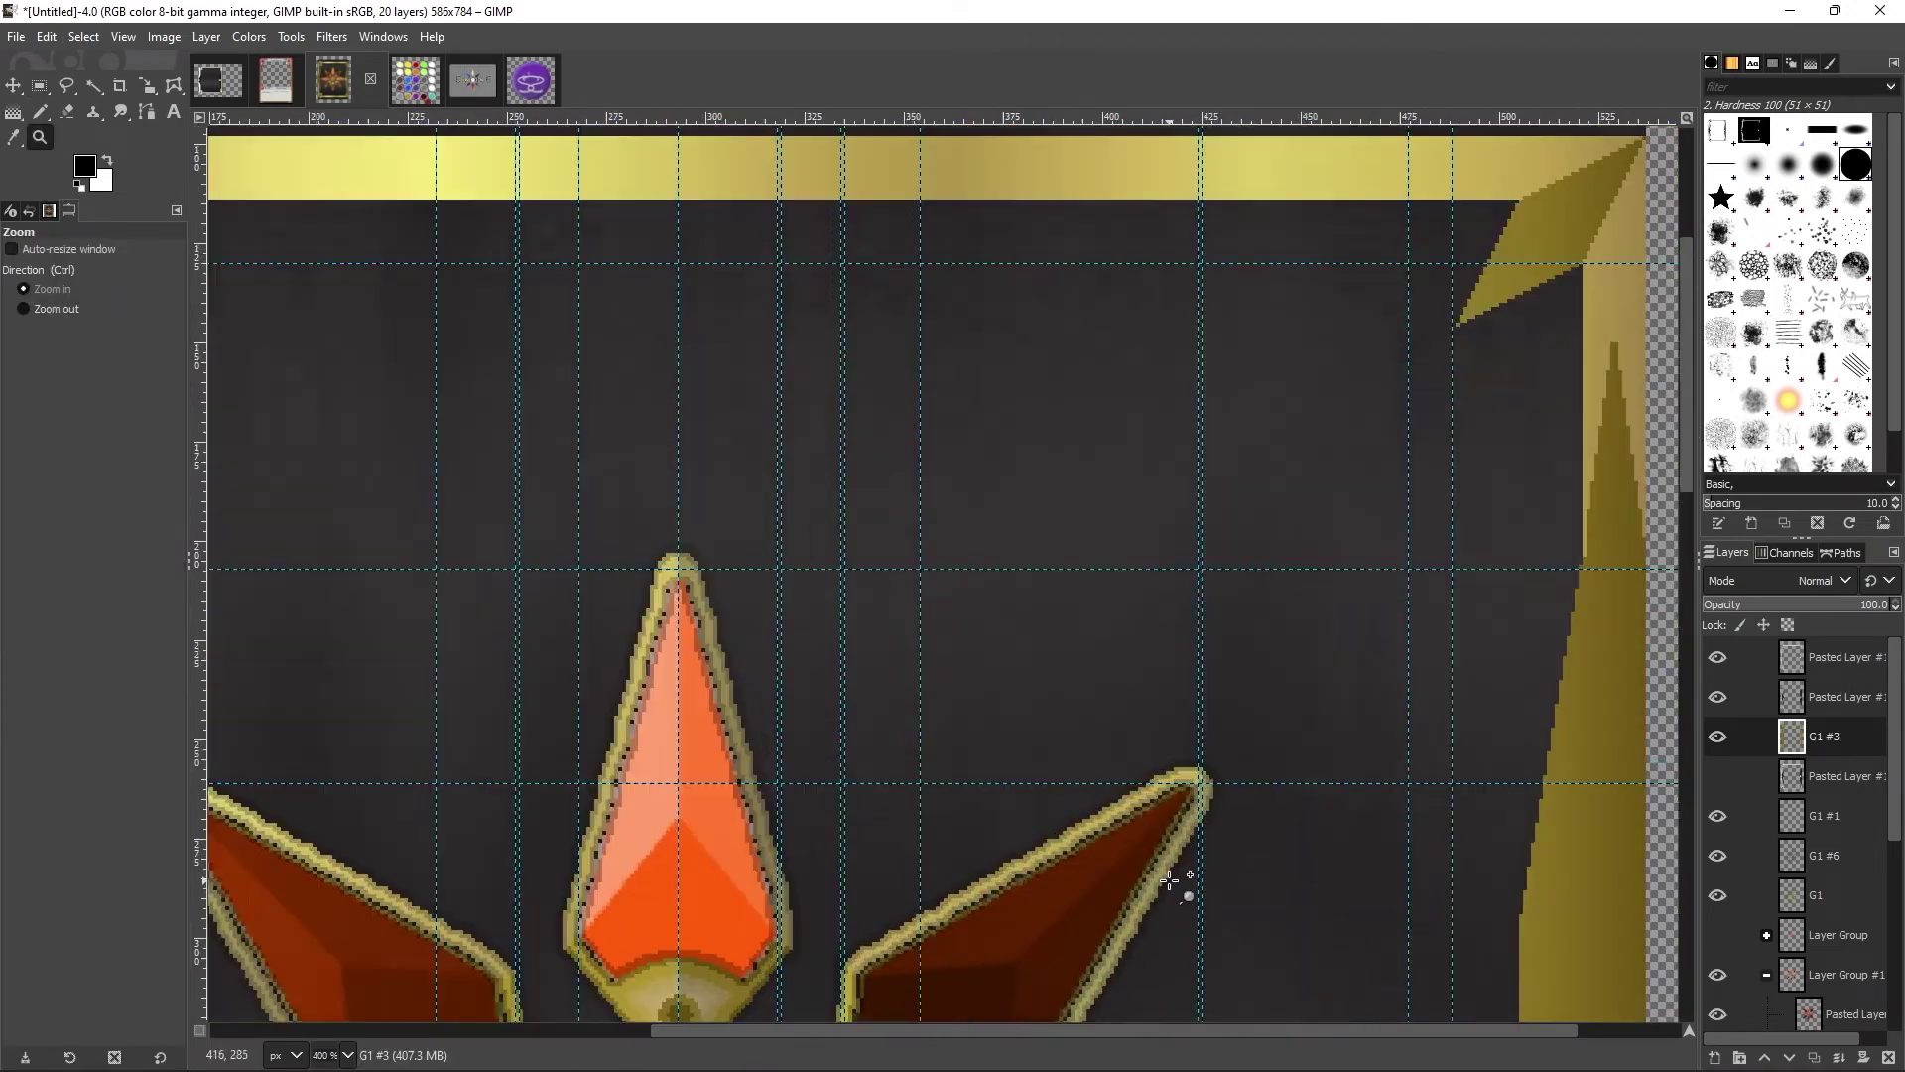
{"action": "left_click", "coordinate": [695, 858], "text": "ctrl"}
{"action": "scroll", "coordinate": [1334, 404], "scroll_direction": "up", "scroll_amount": 2}
{"action": "key", "text": "ctrl+shift+t"}
{"action": "key", "text": "1"}
Step: Add a new layer above the frame copies, show the guides, and select the frame's shape on the hidden pasted layer
{"action": "left_click", "coordinate": [1714, 1058], "text": "shift"}
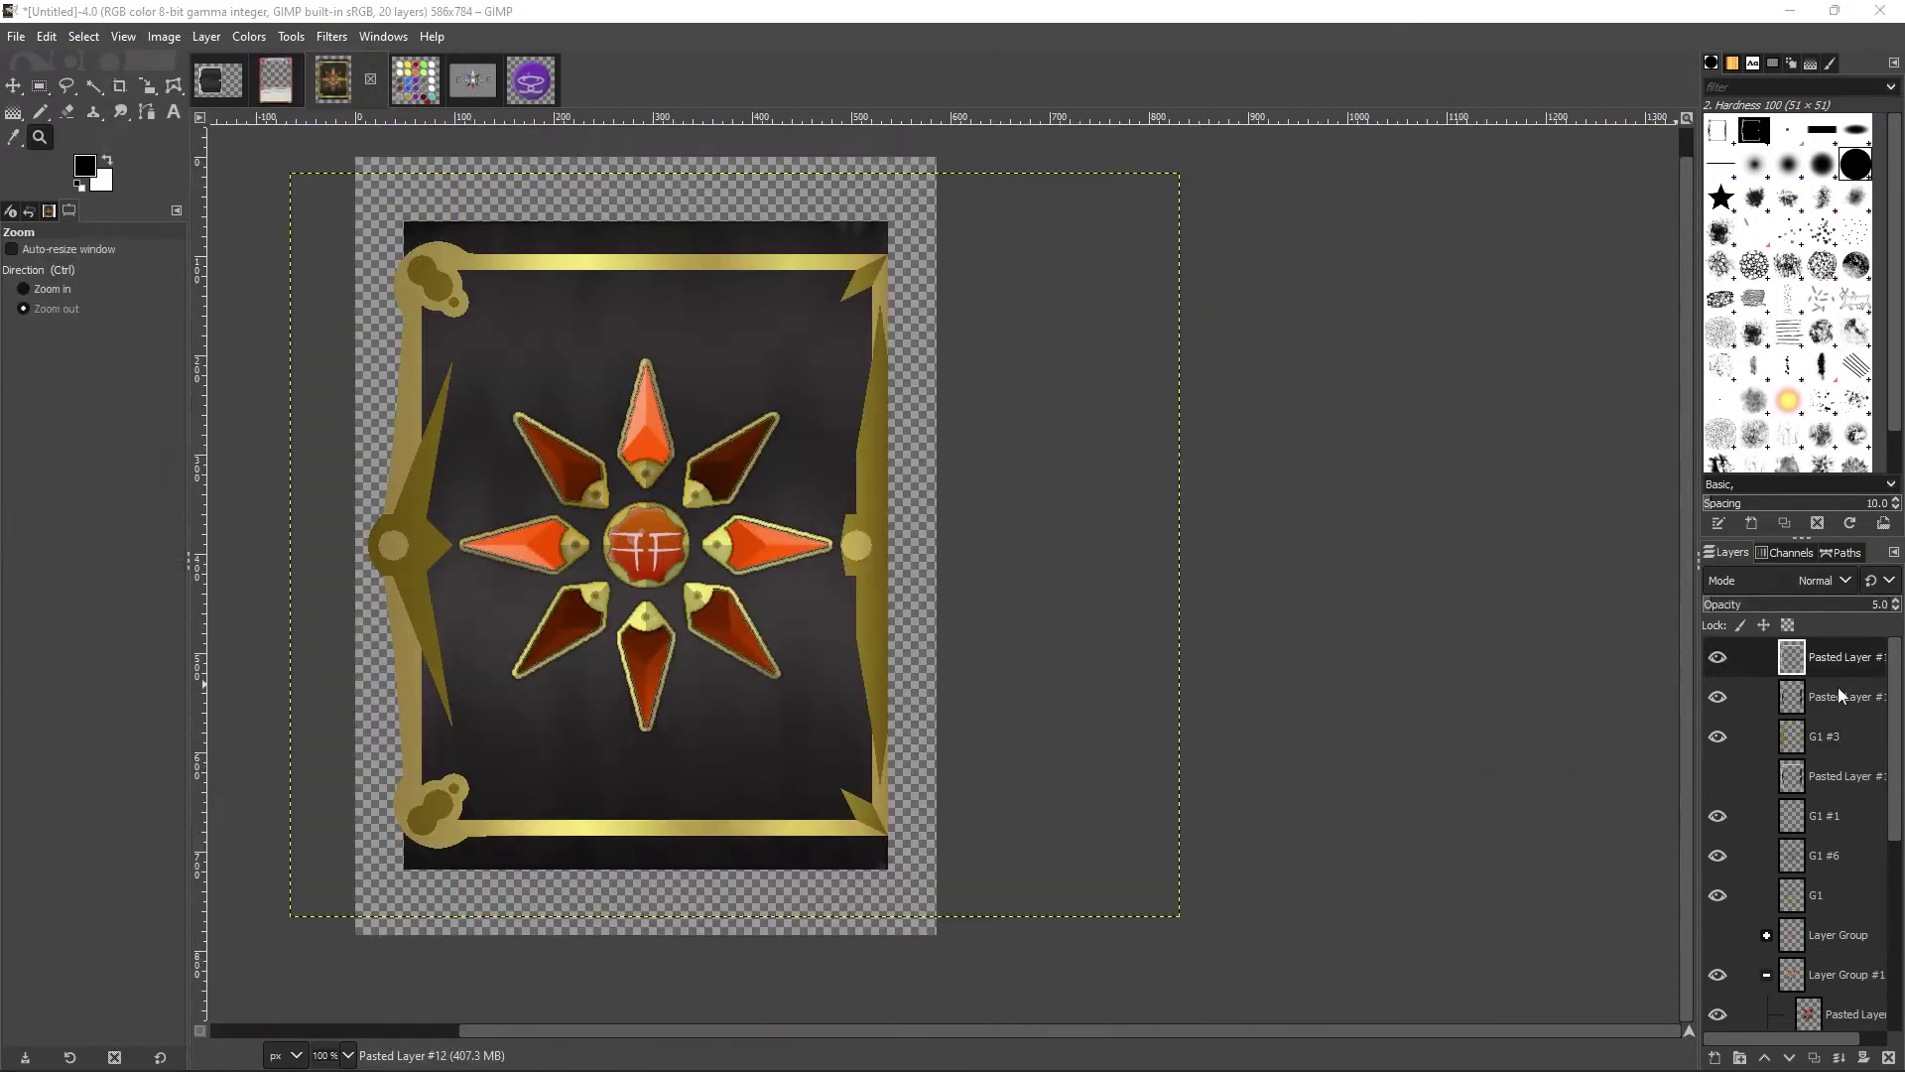
{"action": "left_click", "coordinate": [83, 35]}
{"action": "key", "text": "Escape"}
{"action": "key", "text": "ctrl+shift+t"}
{"action": "key", "text": "u"}
{"action": "left_click", "coordinate": [1840, 814]}
{"action": "left_click", "coordinate": [1792, 815], "text": "alt"}
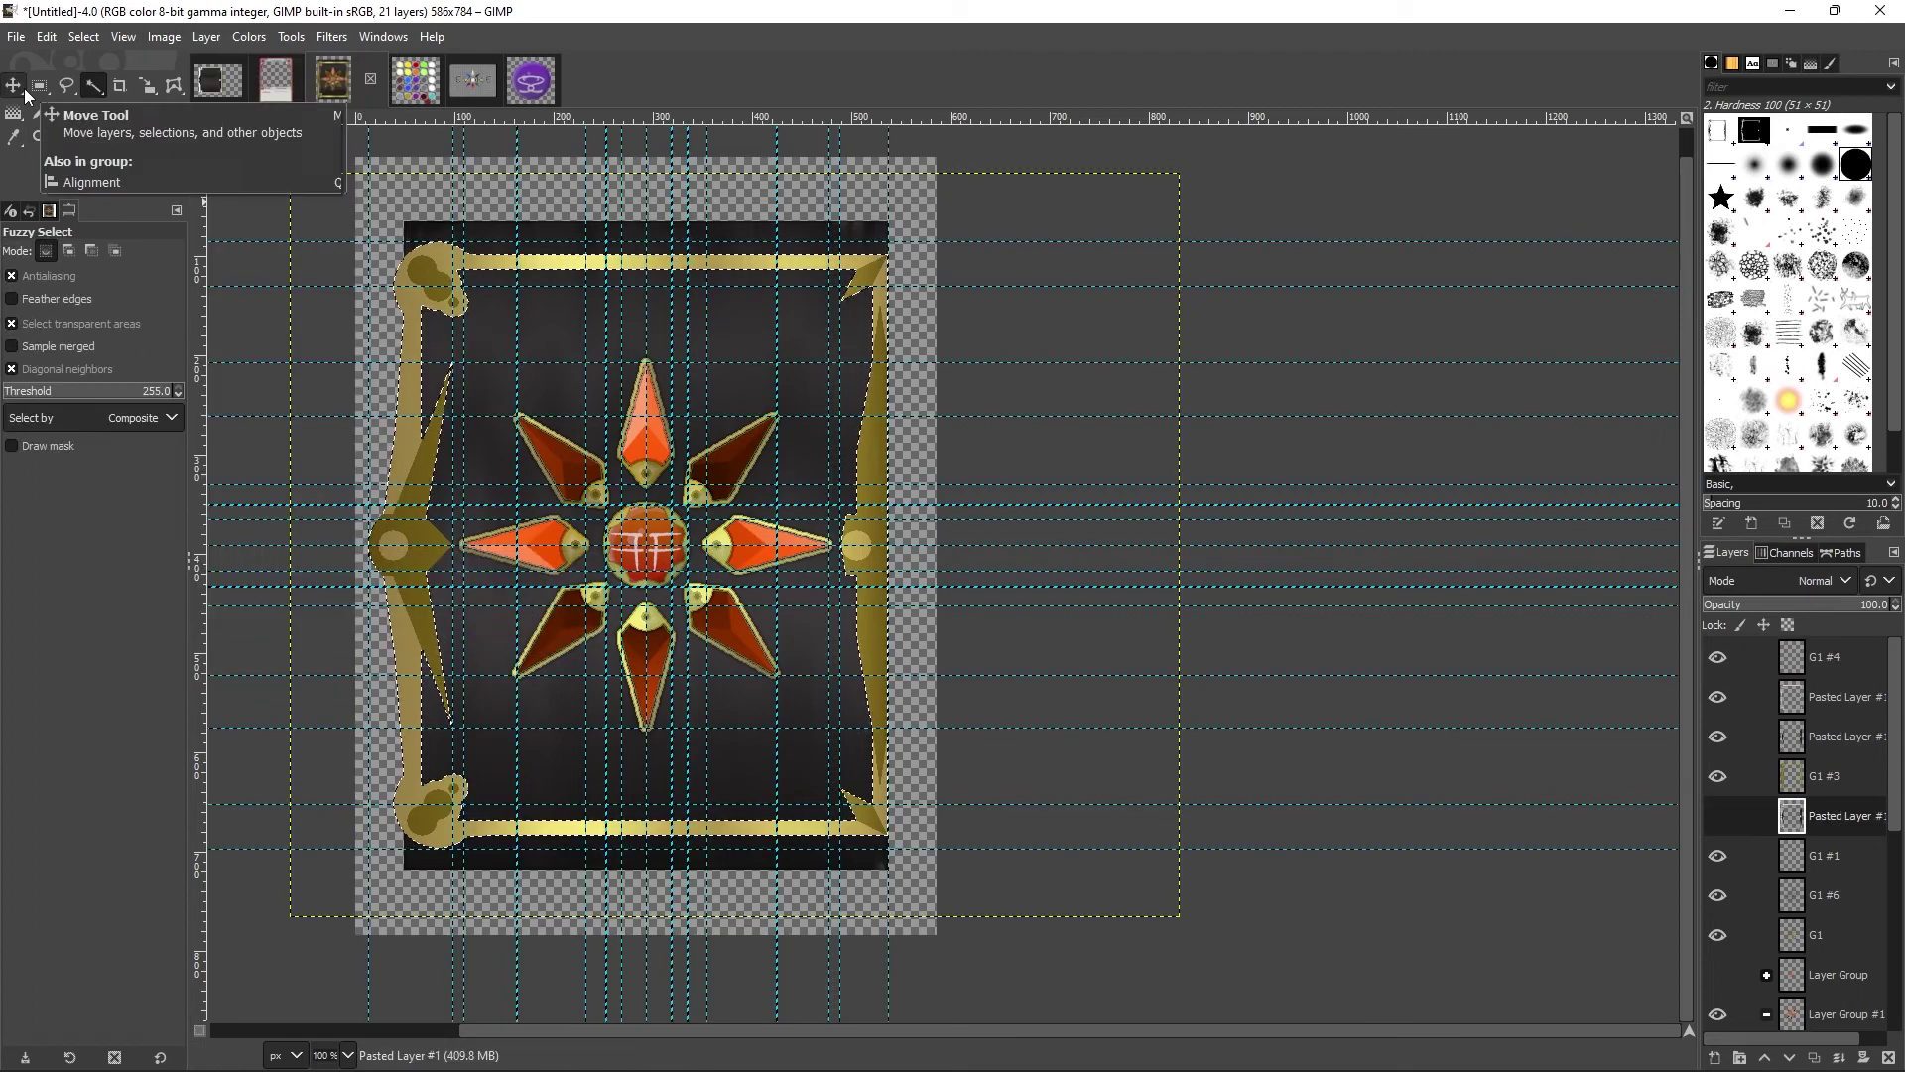
Step: Move the outermost guides onto the edges of the gold frame
{"action": "key", "text": "m"}
{"action": "left_click_drag", "start_coordinate": [561, 855], "coordinate": [561, 838]}
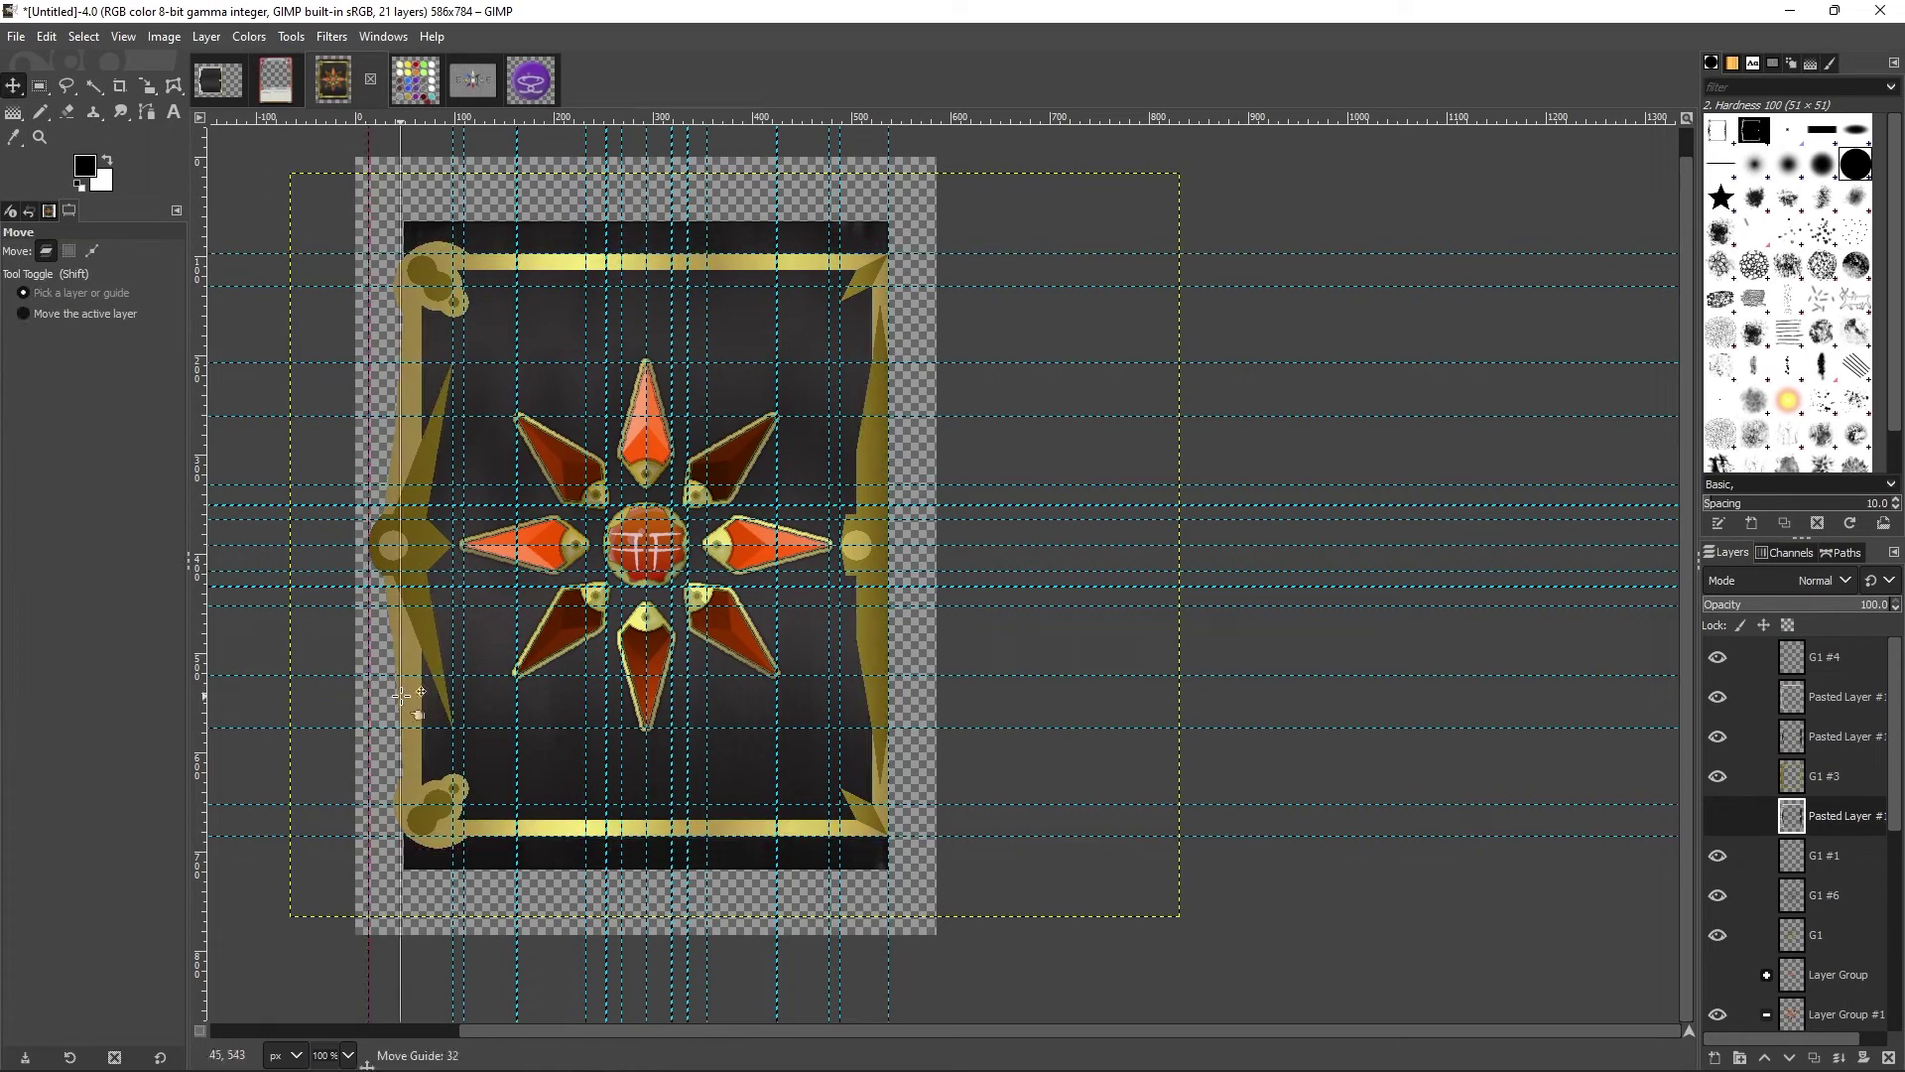
{"action": "left_click_drag", "start_coordinate": [369, 978], "coordinate": [405, 978]}
{"action": "key", "text": "Home"}
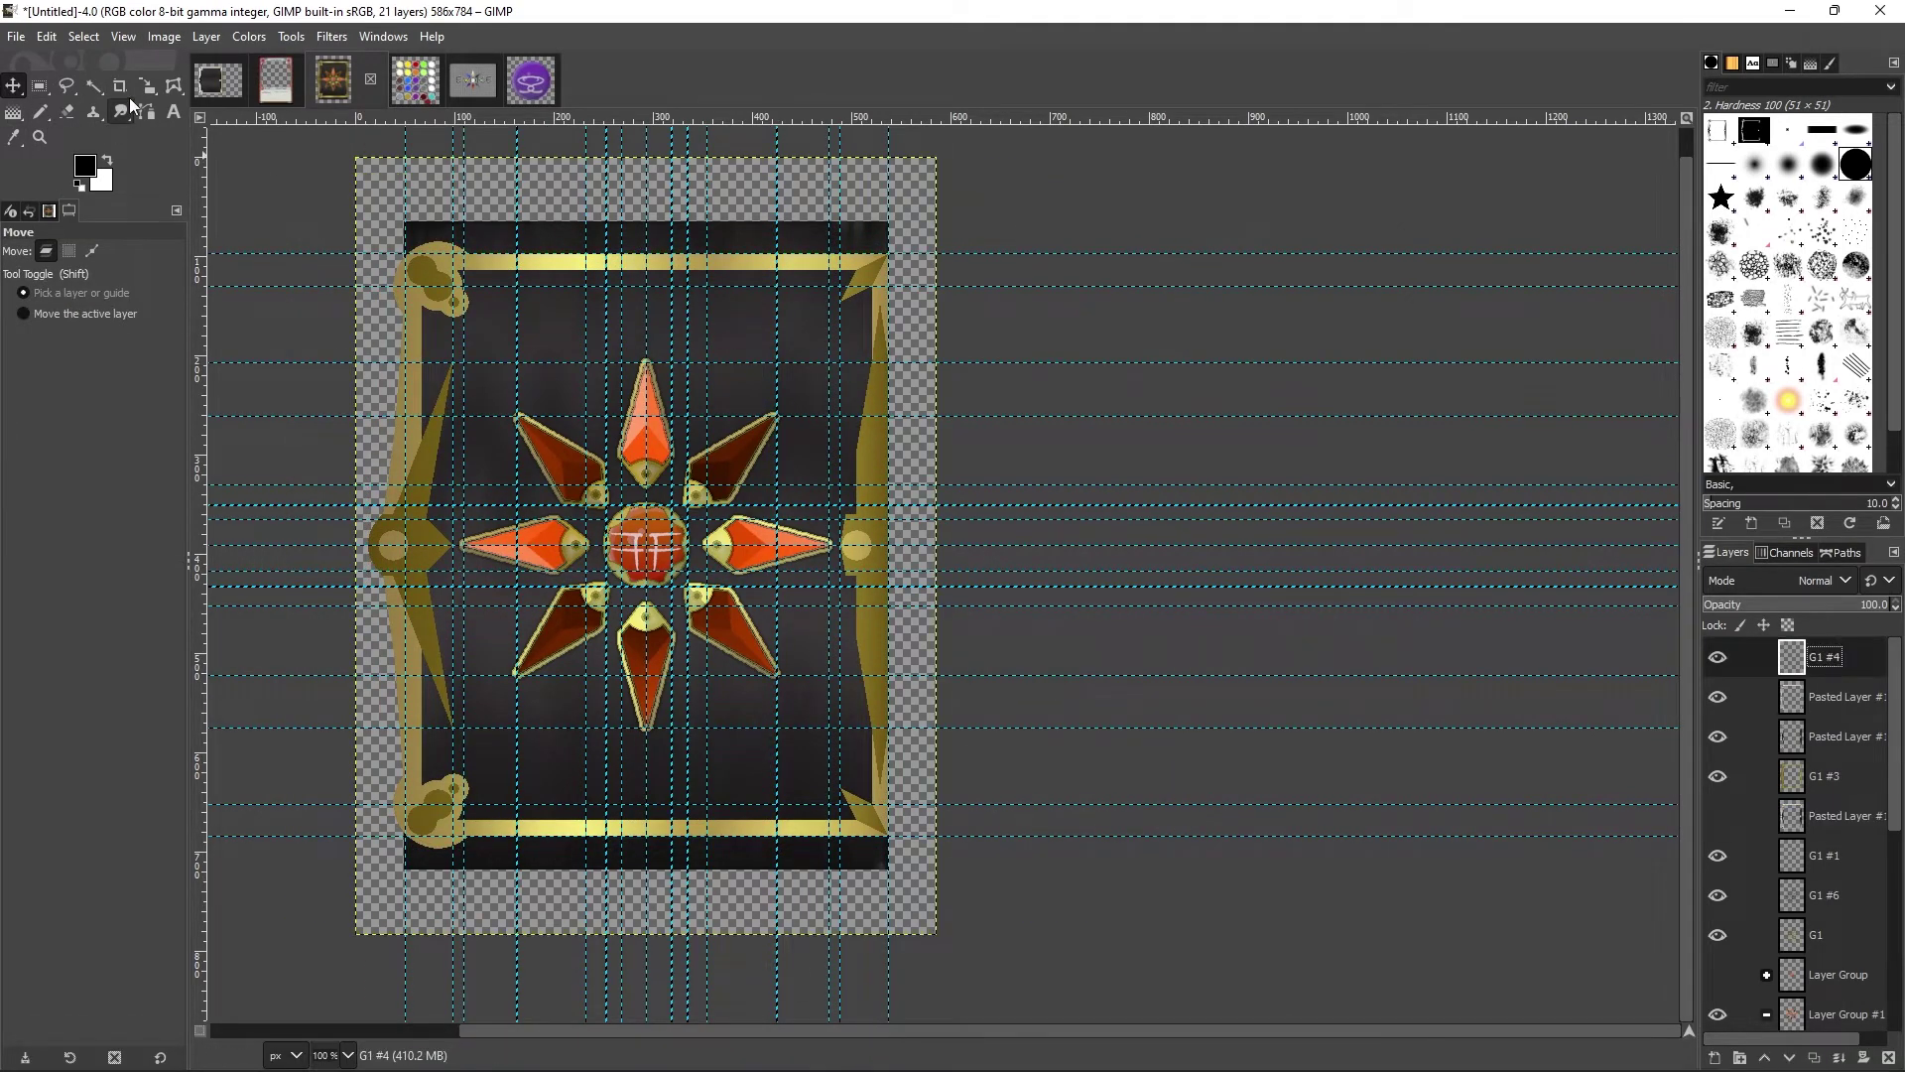
{"action": "key", "text": "shift+b"}
{"action": "key", "text": "x"}
{"action": "left_click", "coordinate": [808, 341]}
{"action": "key", "text": "u"}
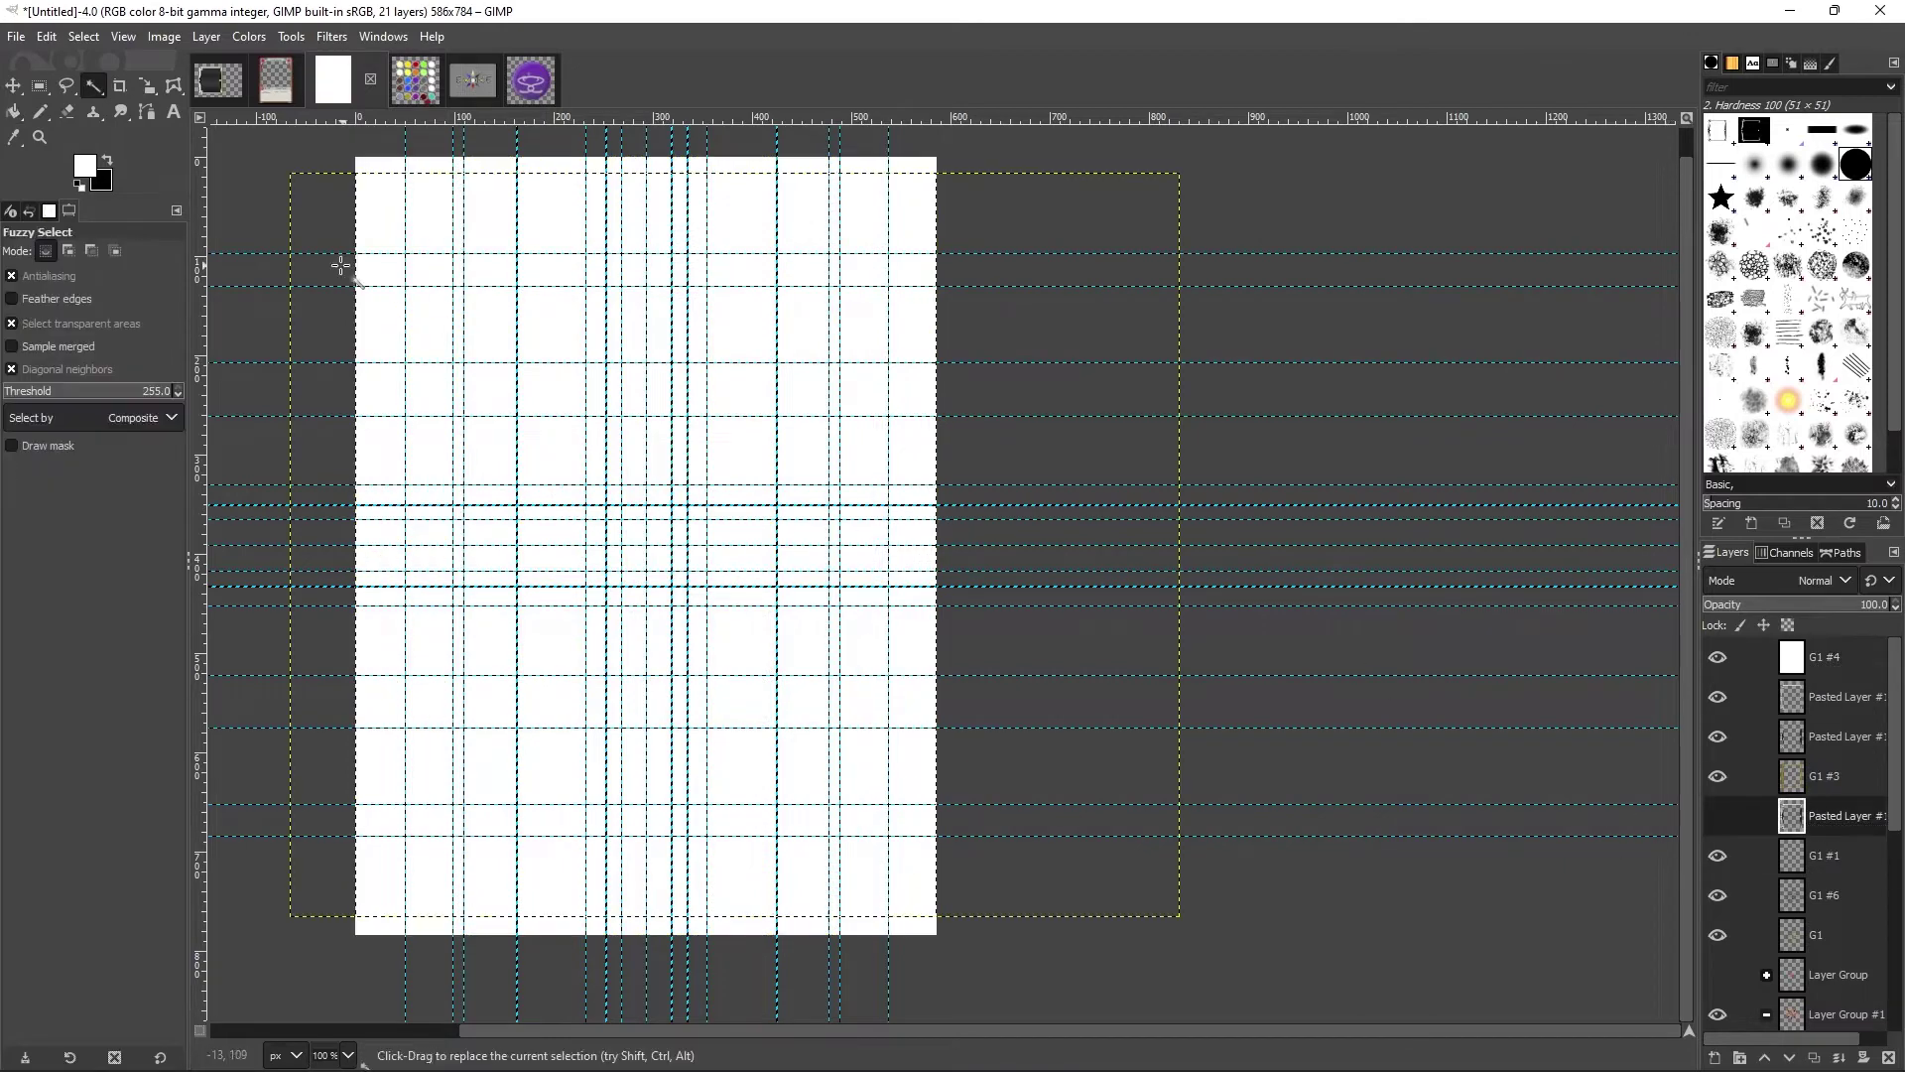
{"action": "key", "text": "ctrl+z"}
{"action": "key", "text": "ctrl+z"}
Step: Fill the frame's shape white on layer G1 #4 and cut away its lower-right half along the canvas diagonal with Free Select
{"action": "key", "text": "f"}
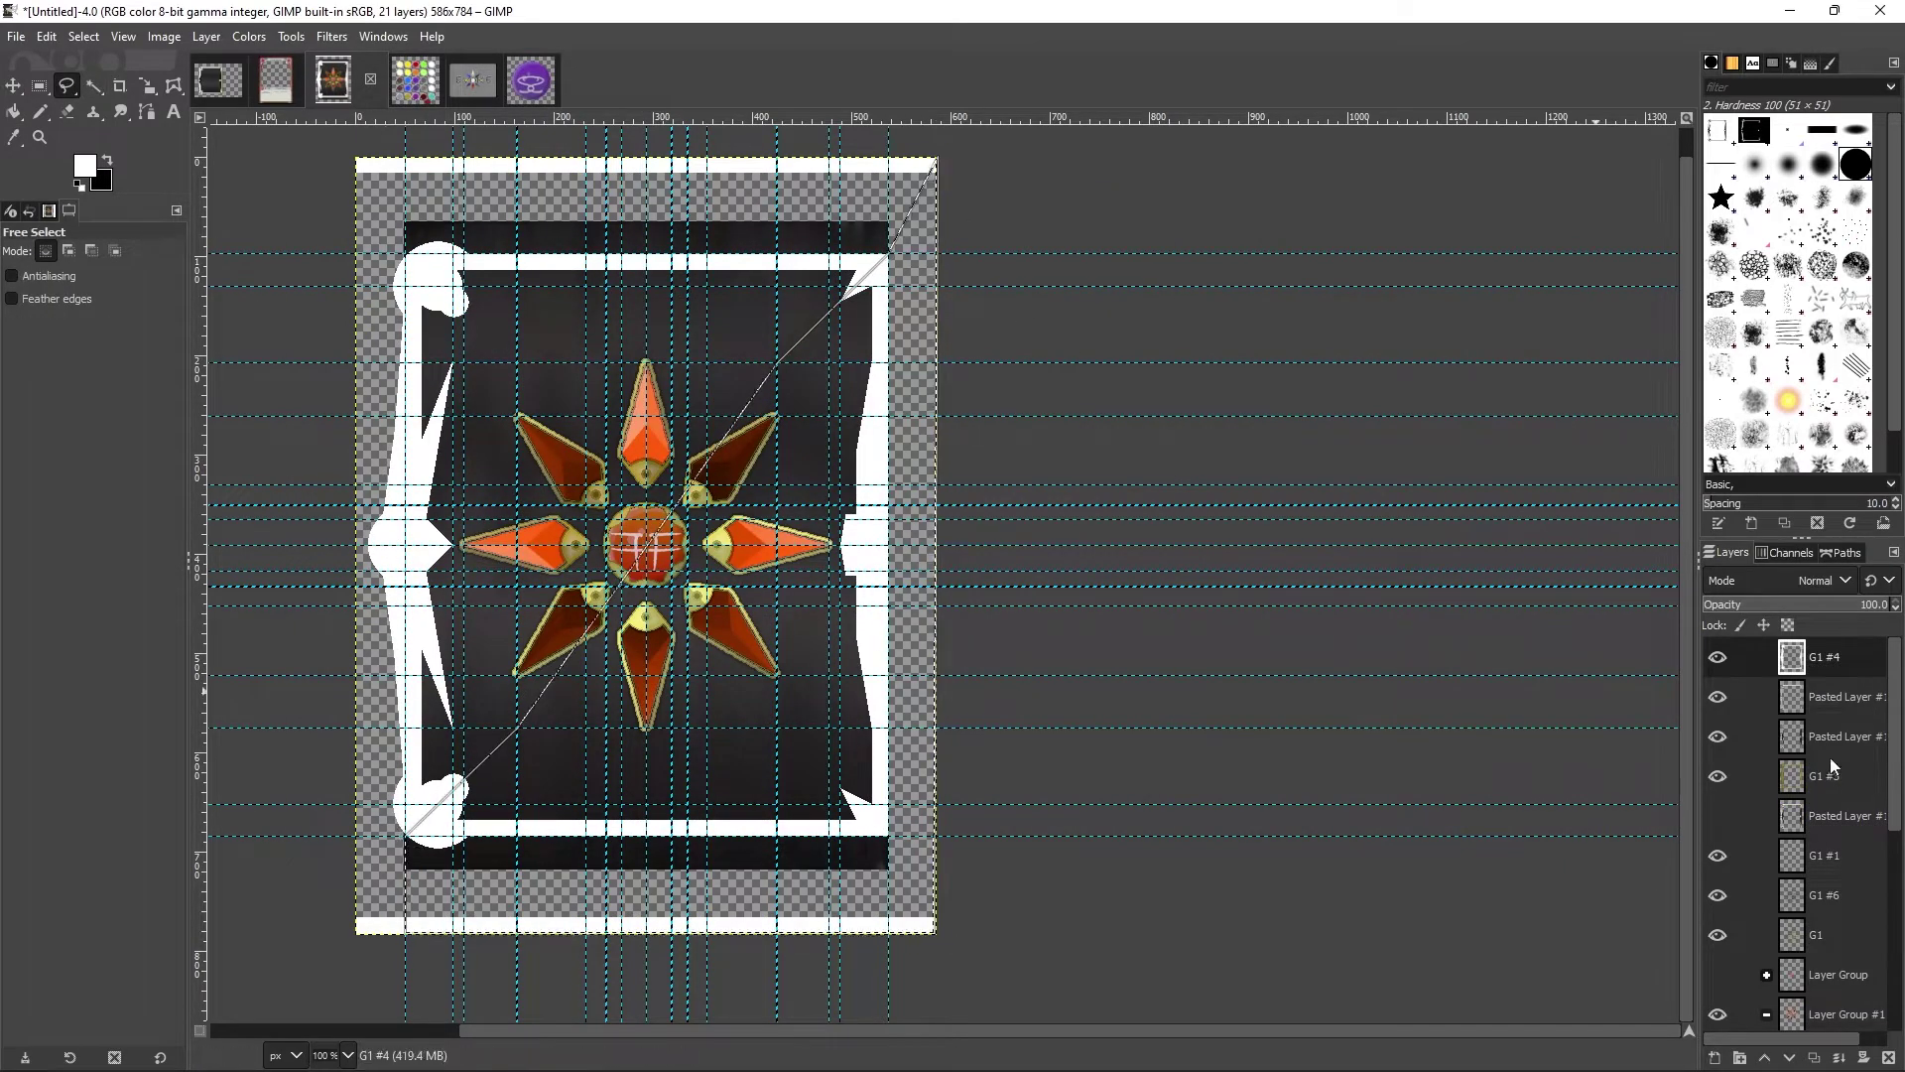
{"action": "key", "text": "ctrl+z"}
{"action": "key", "text": "u"}
Step: Remove the ornament shapes from the white fill on G1 #4 and lower that layer's opacity to 10%
{"action": "key", "text": "Page_Down"}
{"action": "key", "text": "Page_Down"}
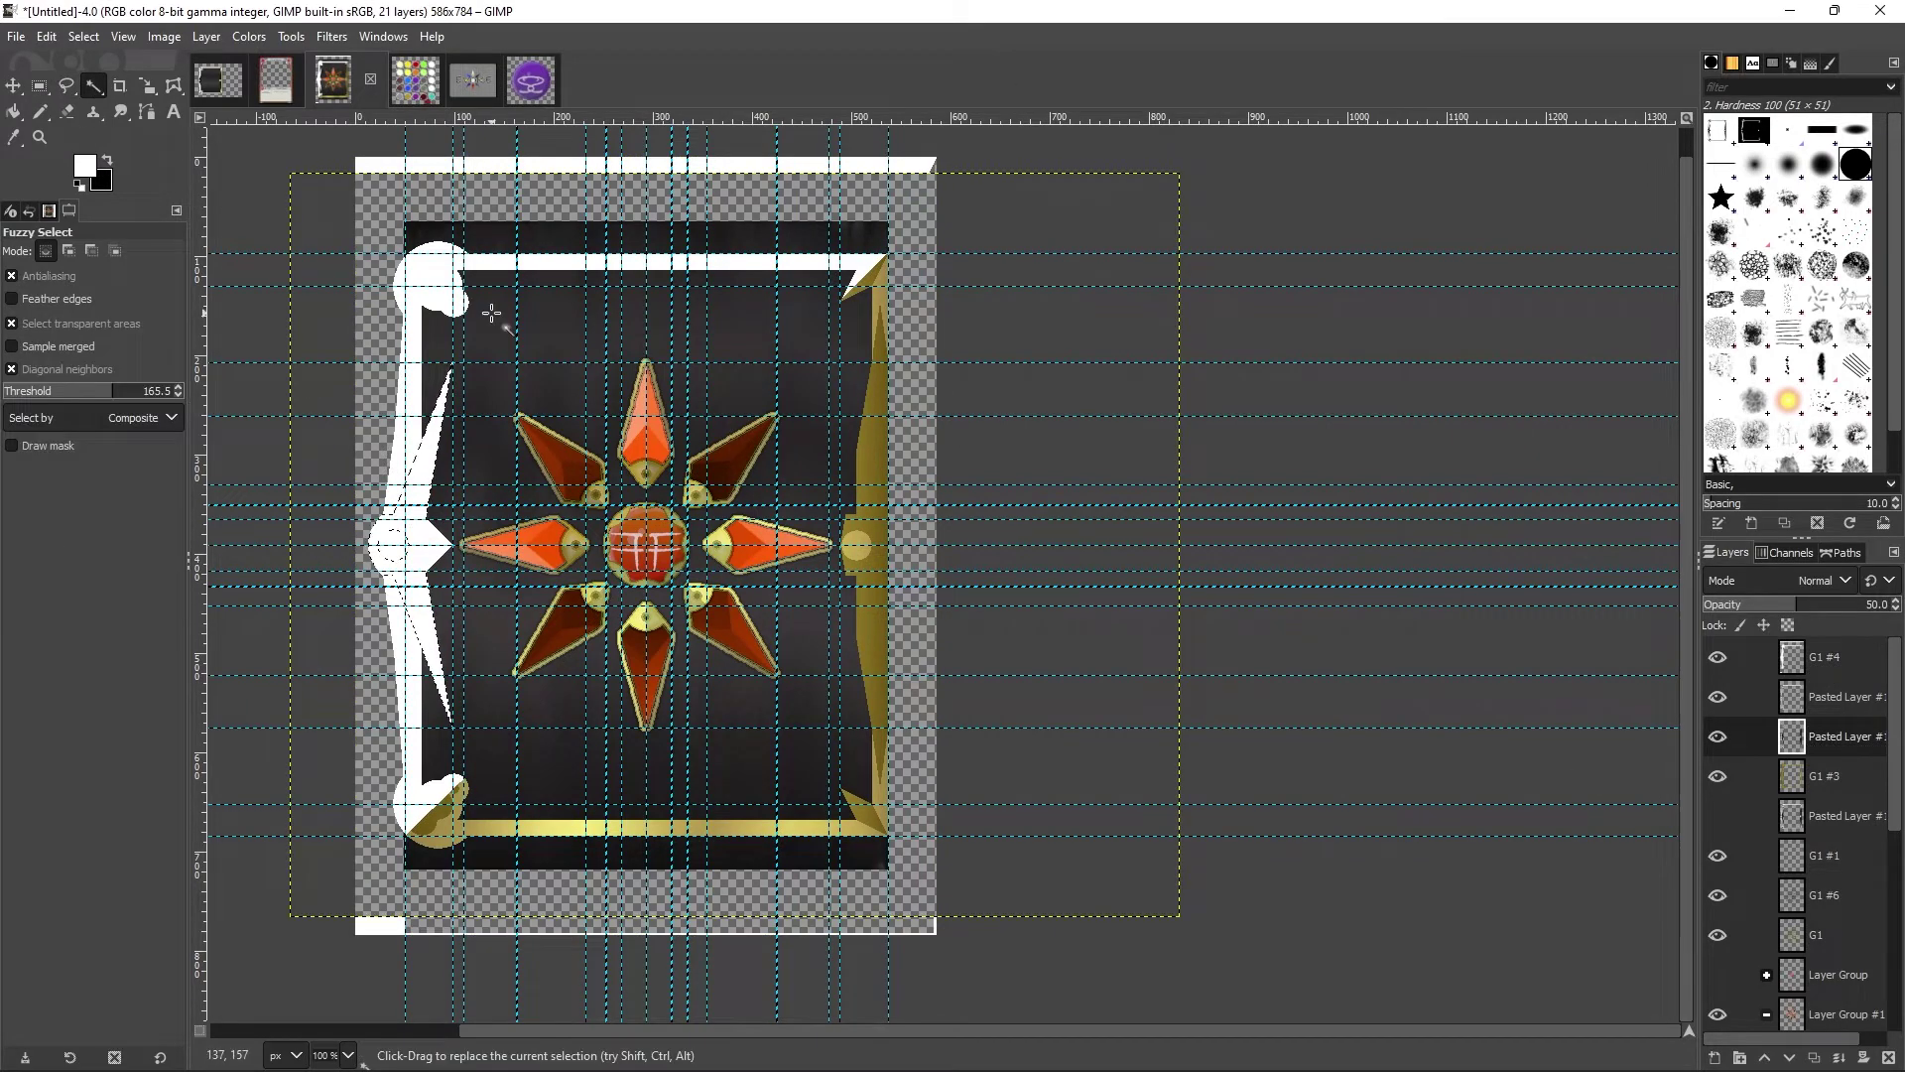
{"action": "key", "text": "Page_Up"}
{"action": "key", "text": "Page_Up"}
{"action": "key", "text": "ctrl+z"}
{"action": "left_click", "coordinate": [39, 87]}
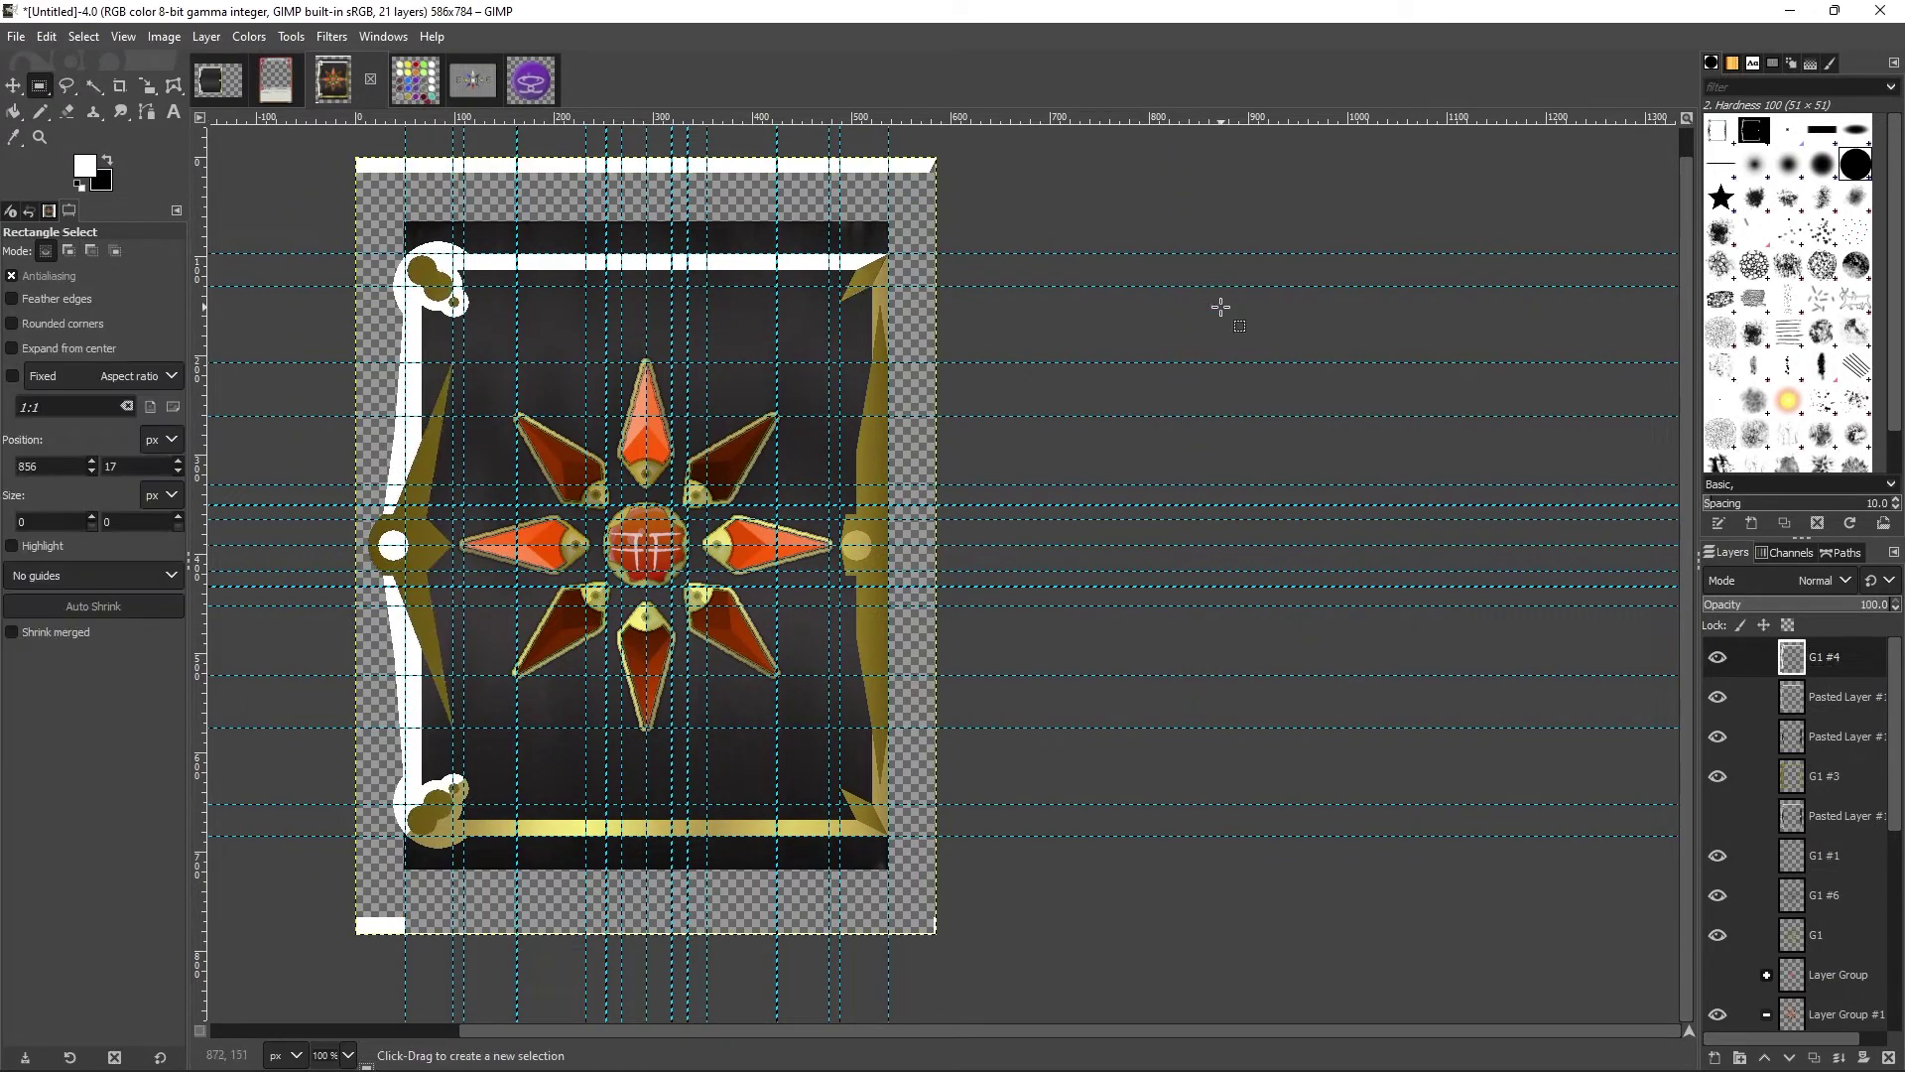
{"action": "left_click", "coordinate": [1722, 605]}
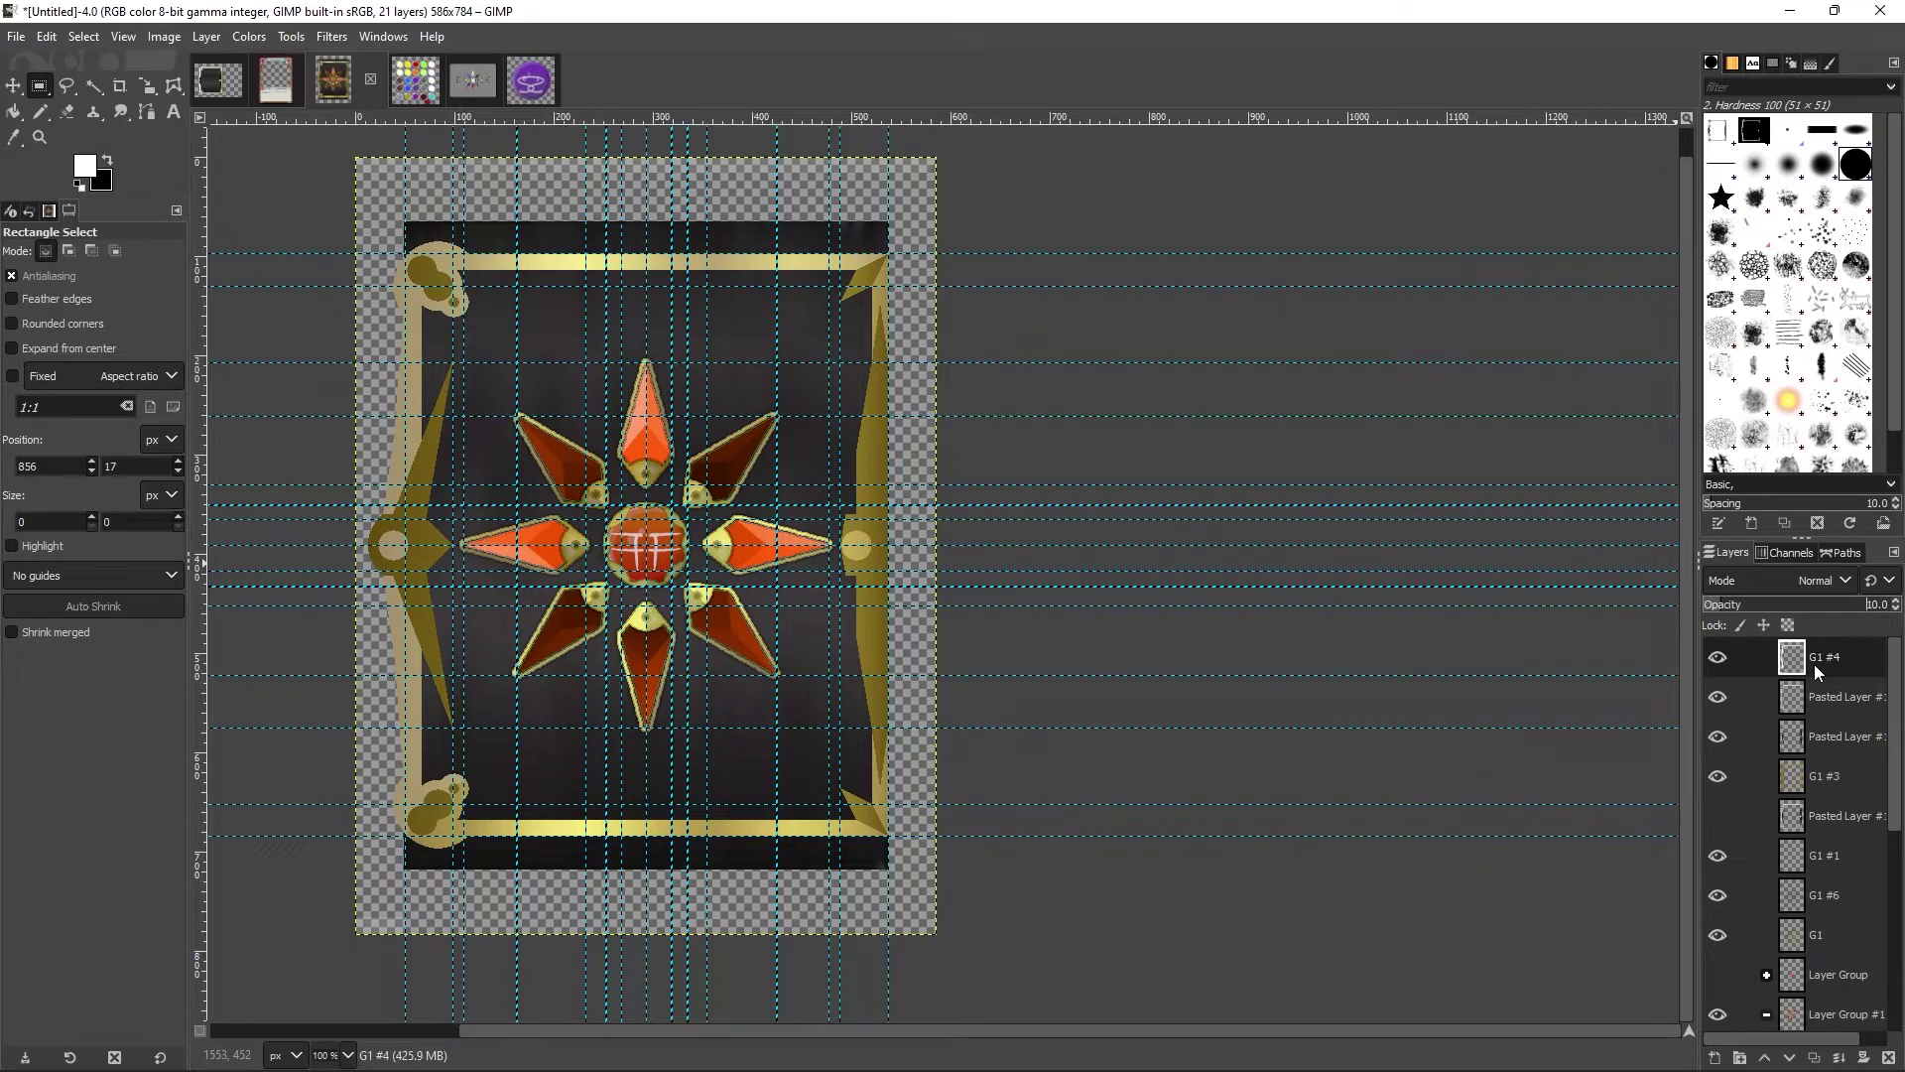
Step: Compare the cover with and without the highlight layer G1 #4 and the frame copy beneath it
{"action": "left_click", "coordinate": [1718, 697]}
{"action": "left_click", "coordinate": [1717, 656]}
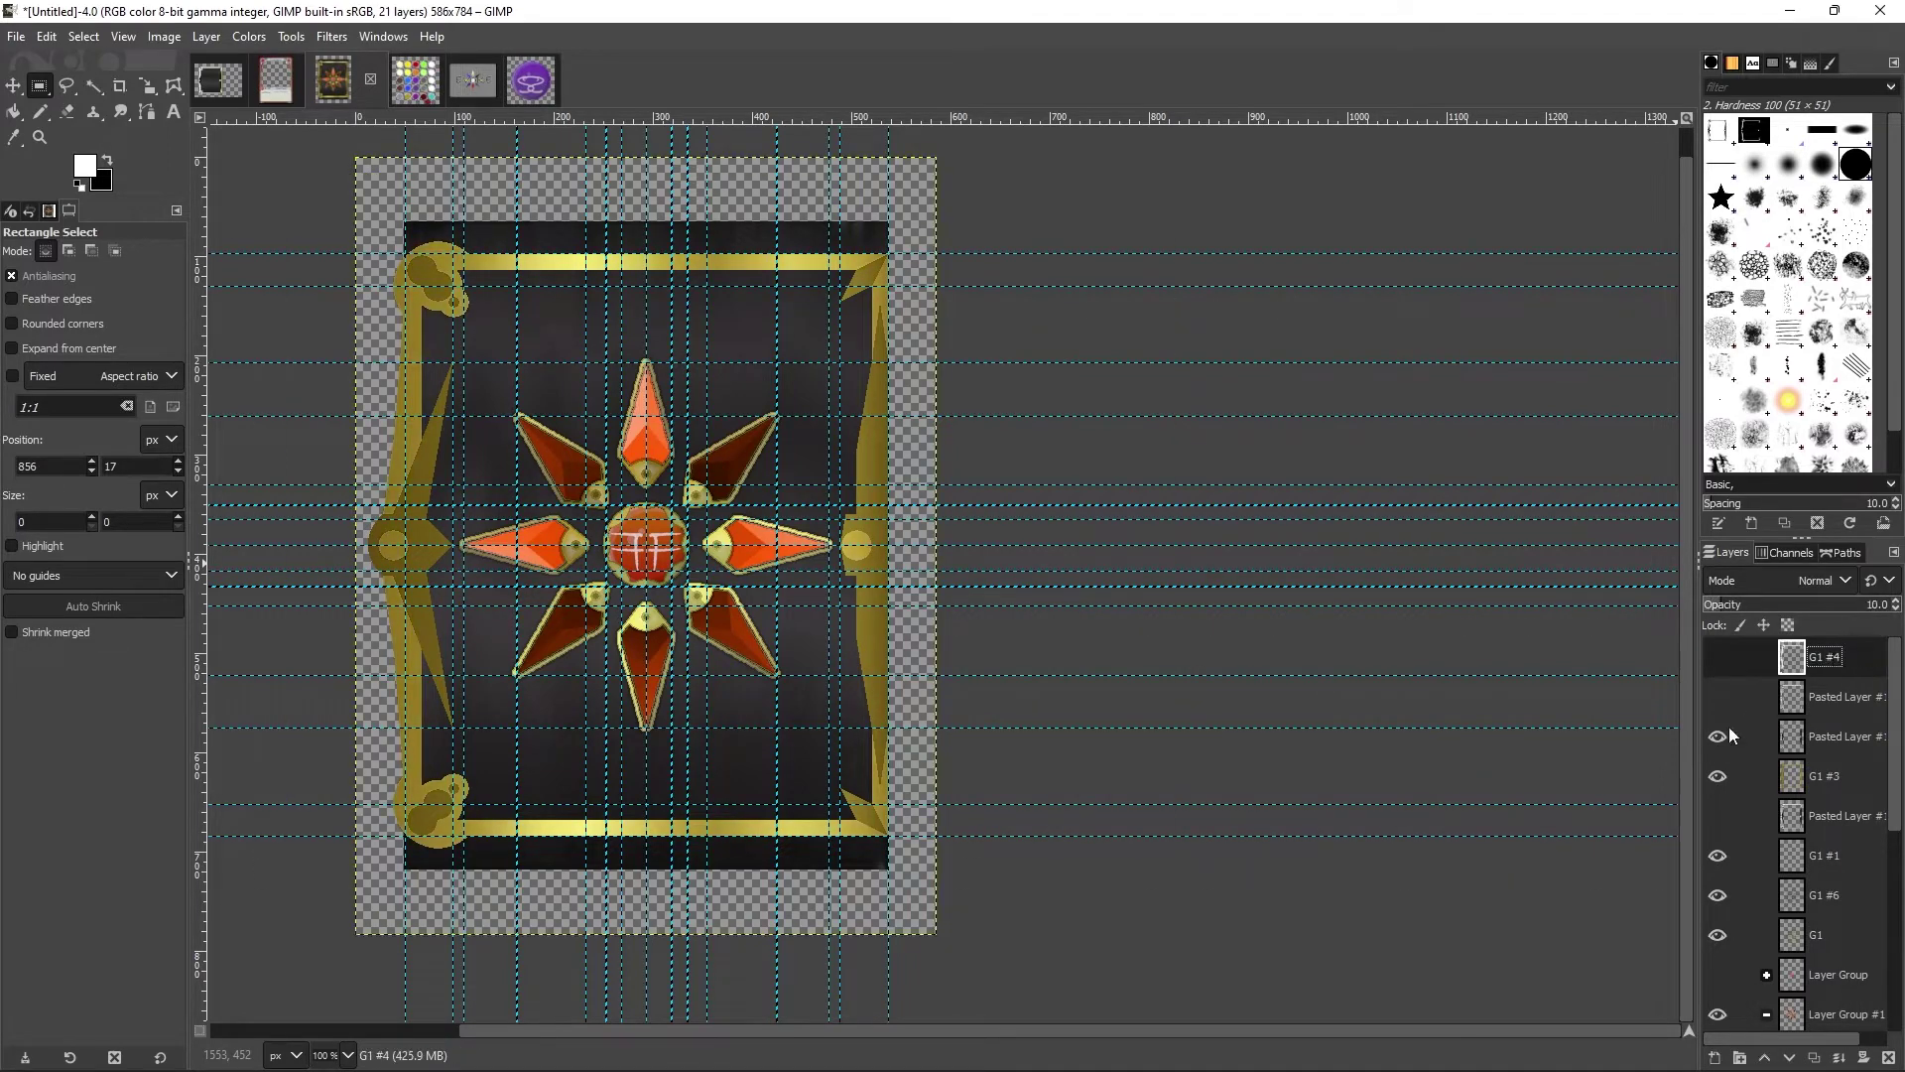
{"action": "left_click", "coordinate": [1717, 699]}
{"action": "left_click", "coordinate": [1717, 656]}
Step: Add a second faint highlight layer above G1 #4, set G1 #4's opacity to 5%, and hide the guides
{"action": "key", "text": "f"}
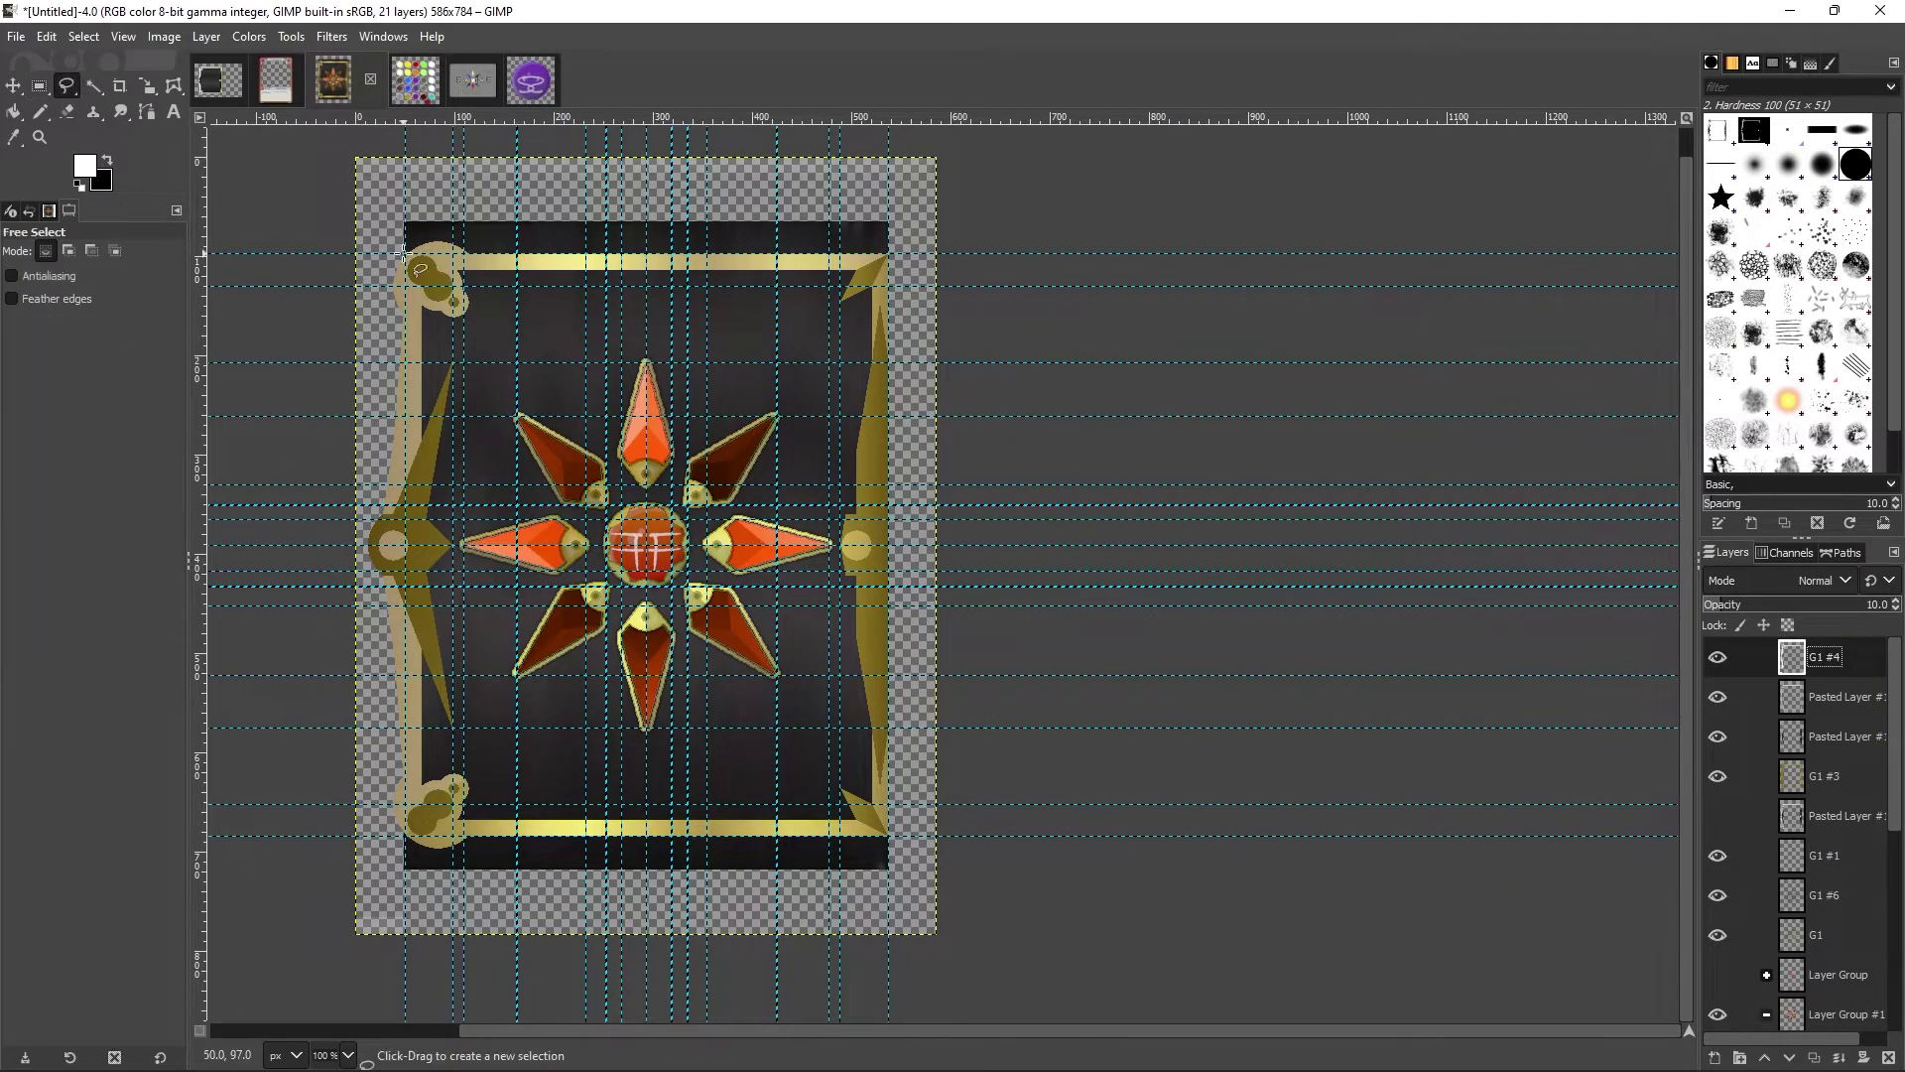
{"action": "left_click", "coordinate": [1897, 609]}
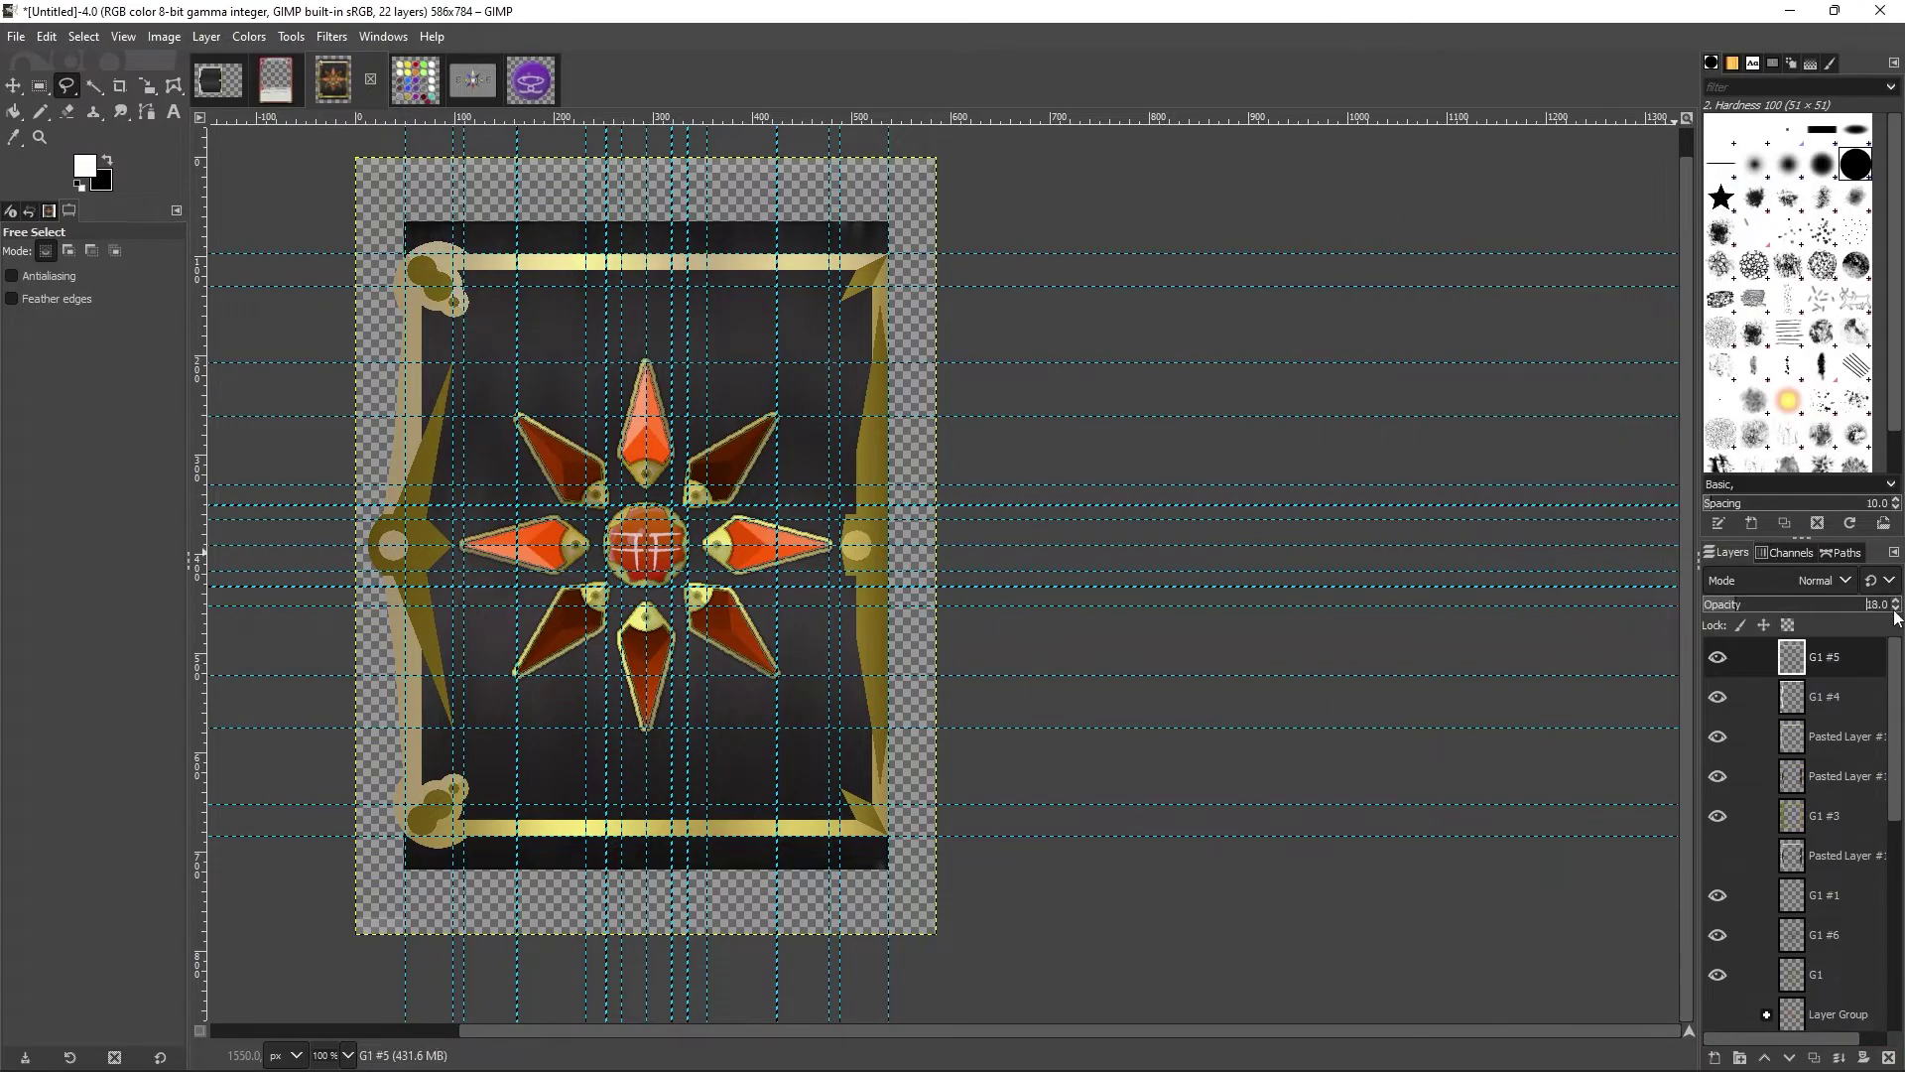
{"action": "key", "text": "shift+ctrl+d"}
{"action": "key", "text": "shift+ctrl+t"}
{"action": "key", "text": "Page_Down"}
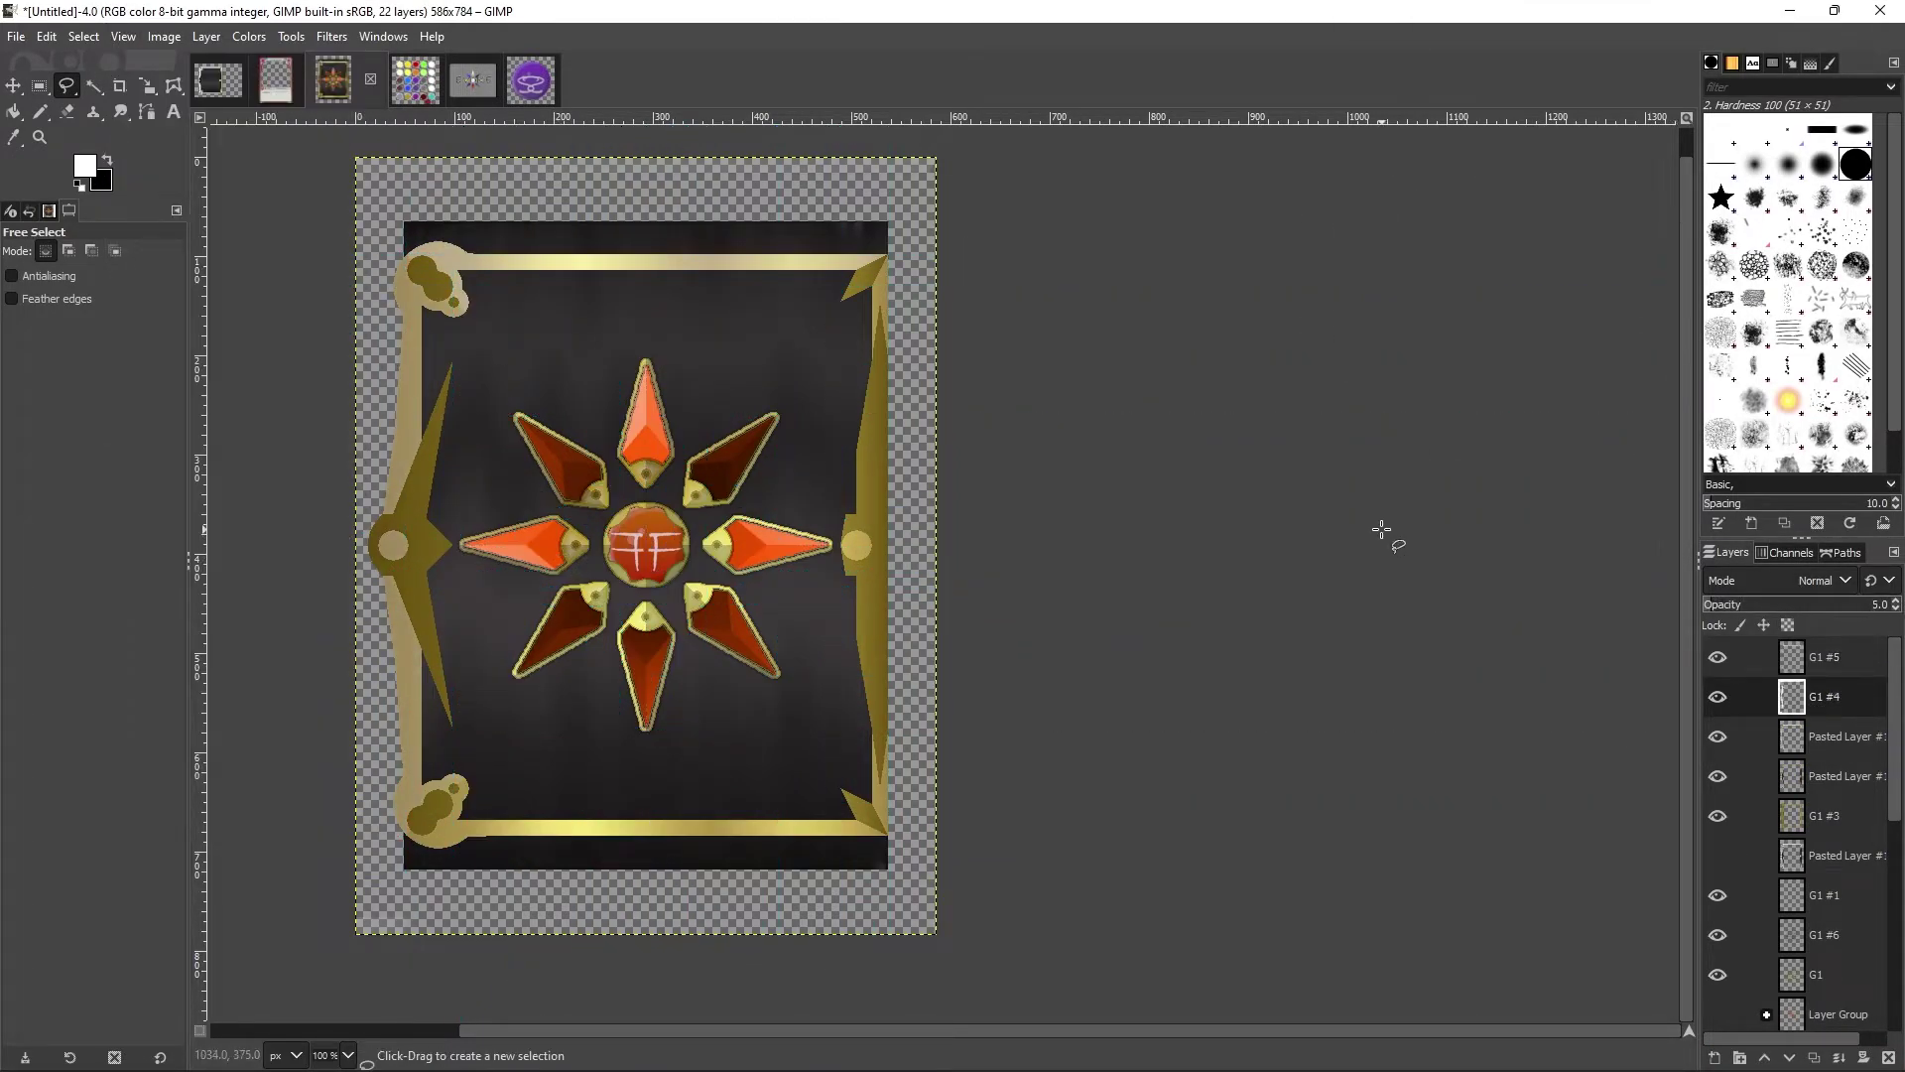
Step: Select the frame's shape on the pasted layer and outline it in black on a new top layer at 50% opacity
{"action": "left_click", "coordinate": [1830, 752]}
{"action": "key", "text": "u"}
{"action": "left_click", "coordinate": [485, 300]}
{"action": "left_click", "coordinate": [444, 561], "text": "shift"}
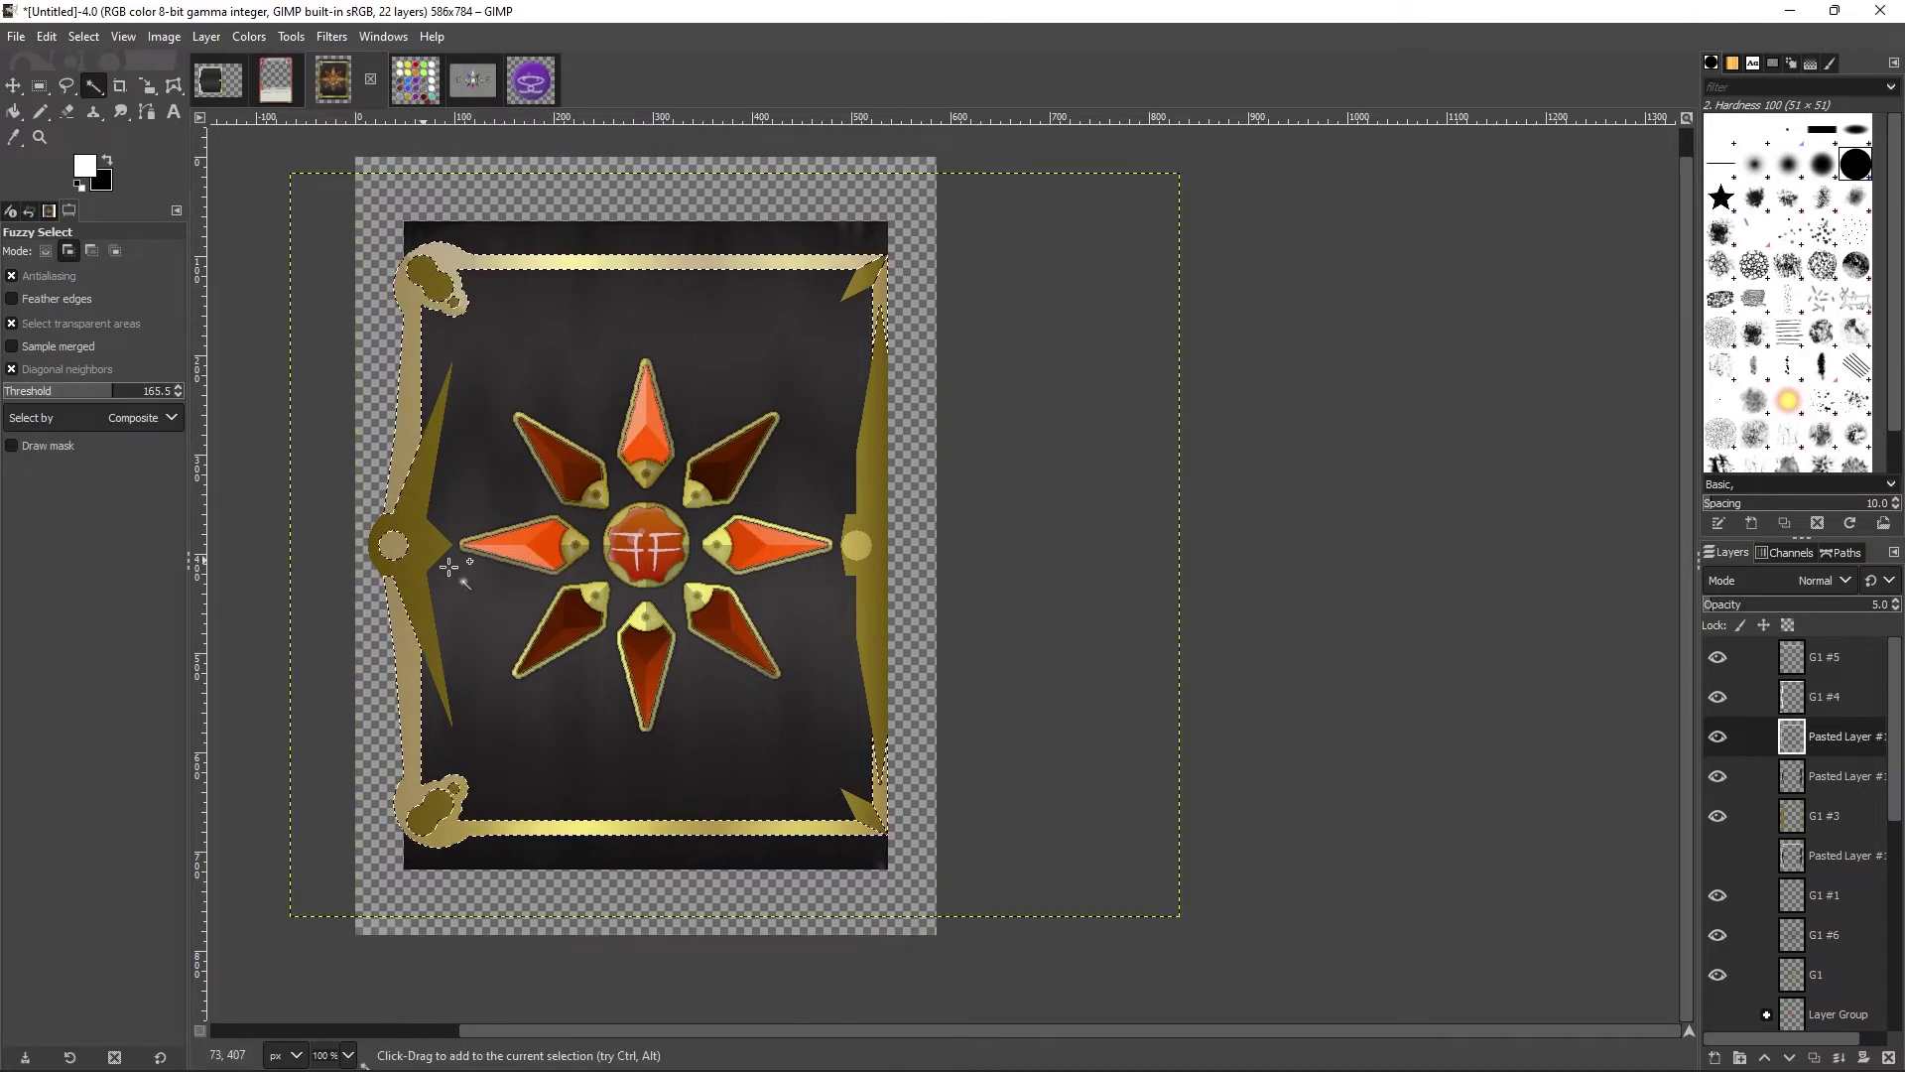
{"action": "key", "text": "shift+b"}
{"action": "key", "text": "x"}
{"action": "key", "text": "shift+ctrl+n"}
{"action": "right_click", "coordinate": [455, 243]}
{"action": "left_click", "coordinate": [684, 593]}
{"action": "key", "text": "r"}
{"action": "key", "text": "shift+ctrl+a"}
{"action": "left_click_drag", "start_coordinate": [1866, 604], "coordinate": [1796, 603]}
Step: Select the round stud on the right-side ornament and fill it black on layer G1 #7
{"action": "key", "text": "u"}
{"action": "left_click", "coordinate": [561, 526]}
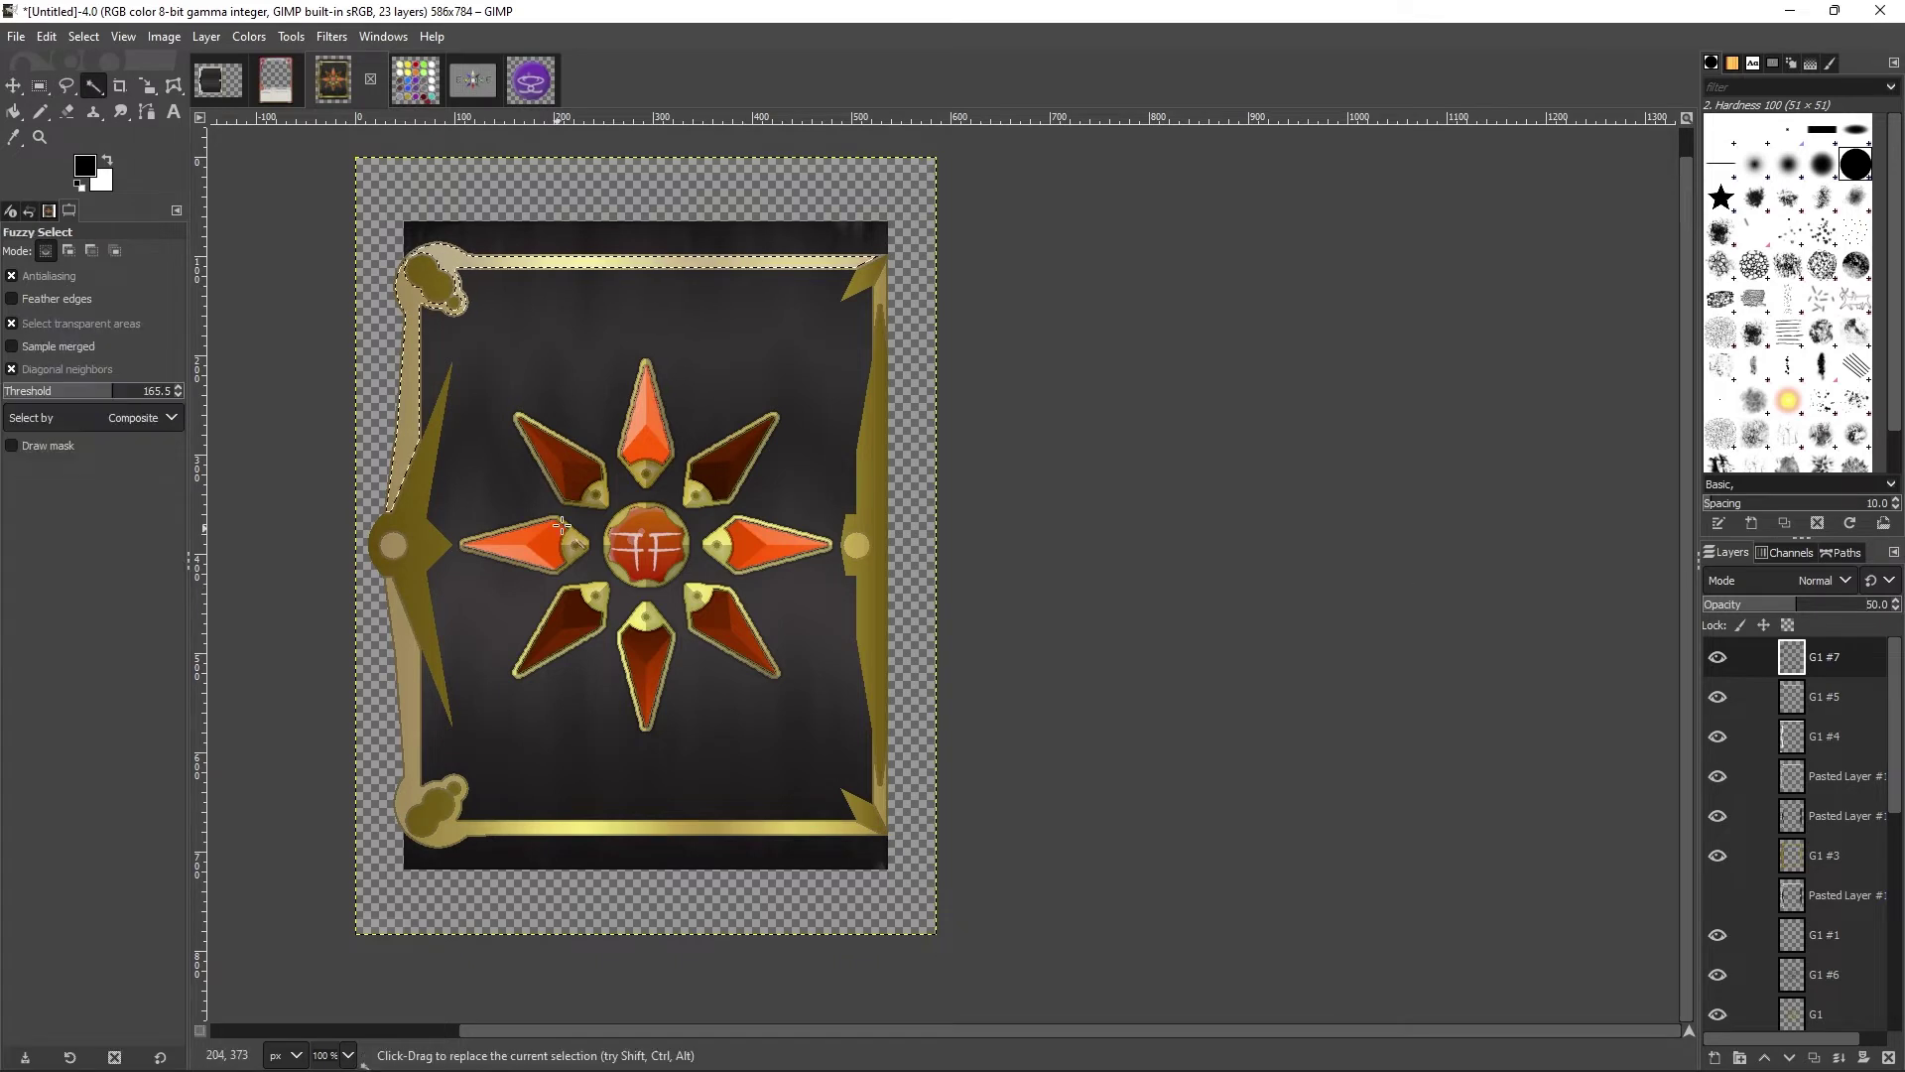
{"action": "right_click", "coordinate": [859, 551]}
{"action": "left_click", "coordinate": [1086, 901]}
{"action": "left_click", "coordinate": [1084, 931]}
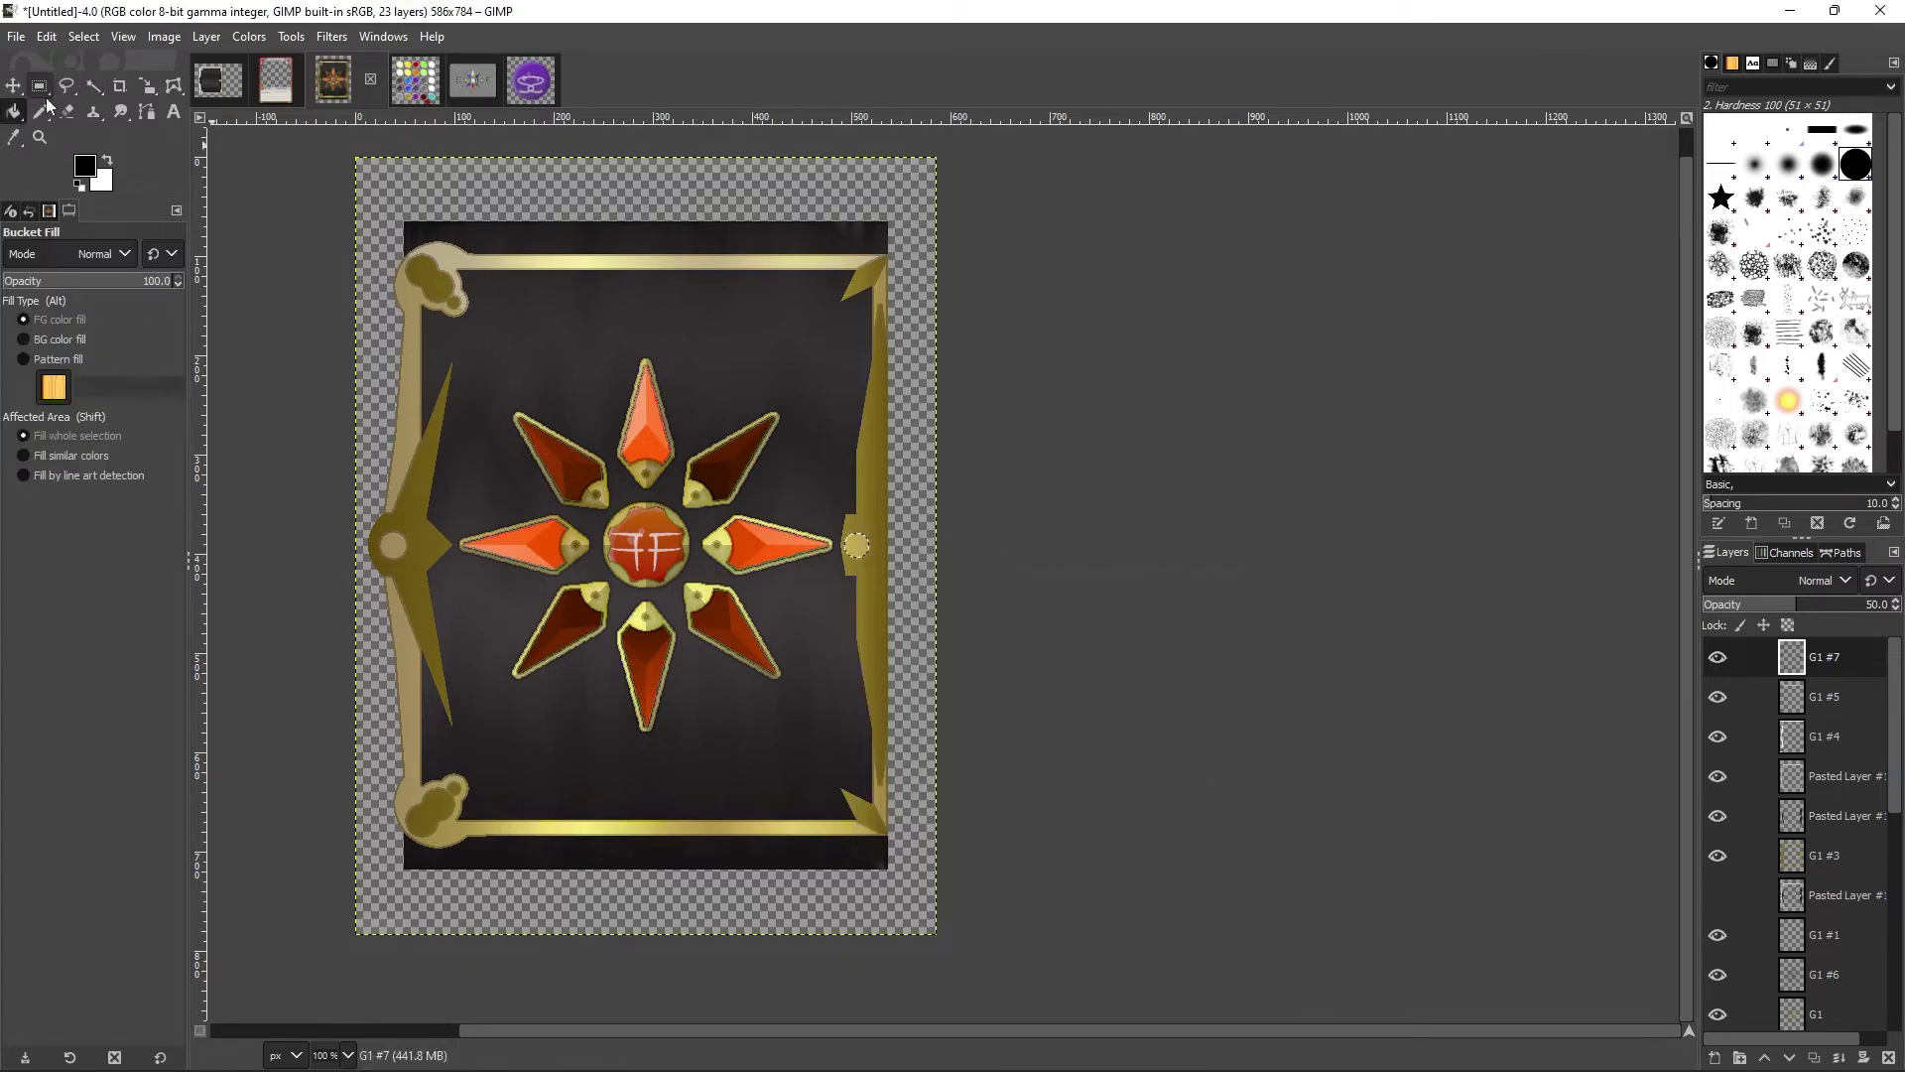
Step: Select the ornaments on the hidden pasted layer and outline them in black on a new top layer at 50% opacity
{"action": "left_click", "coordinate": [1830, 899]}
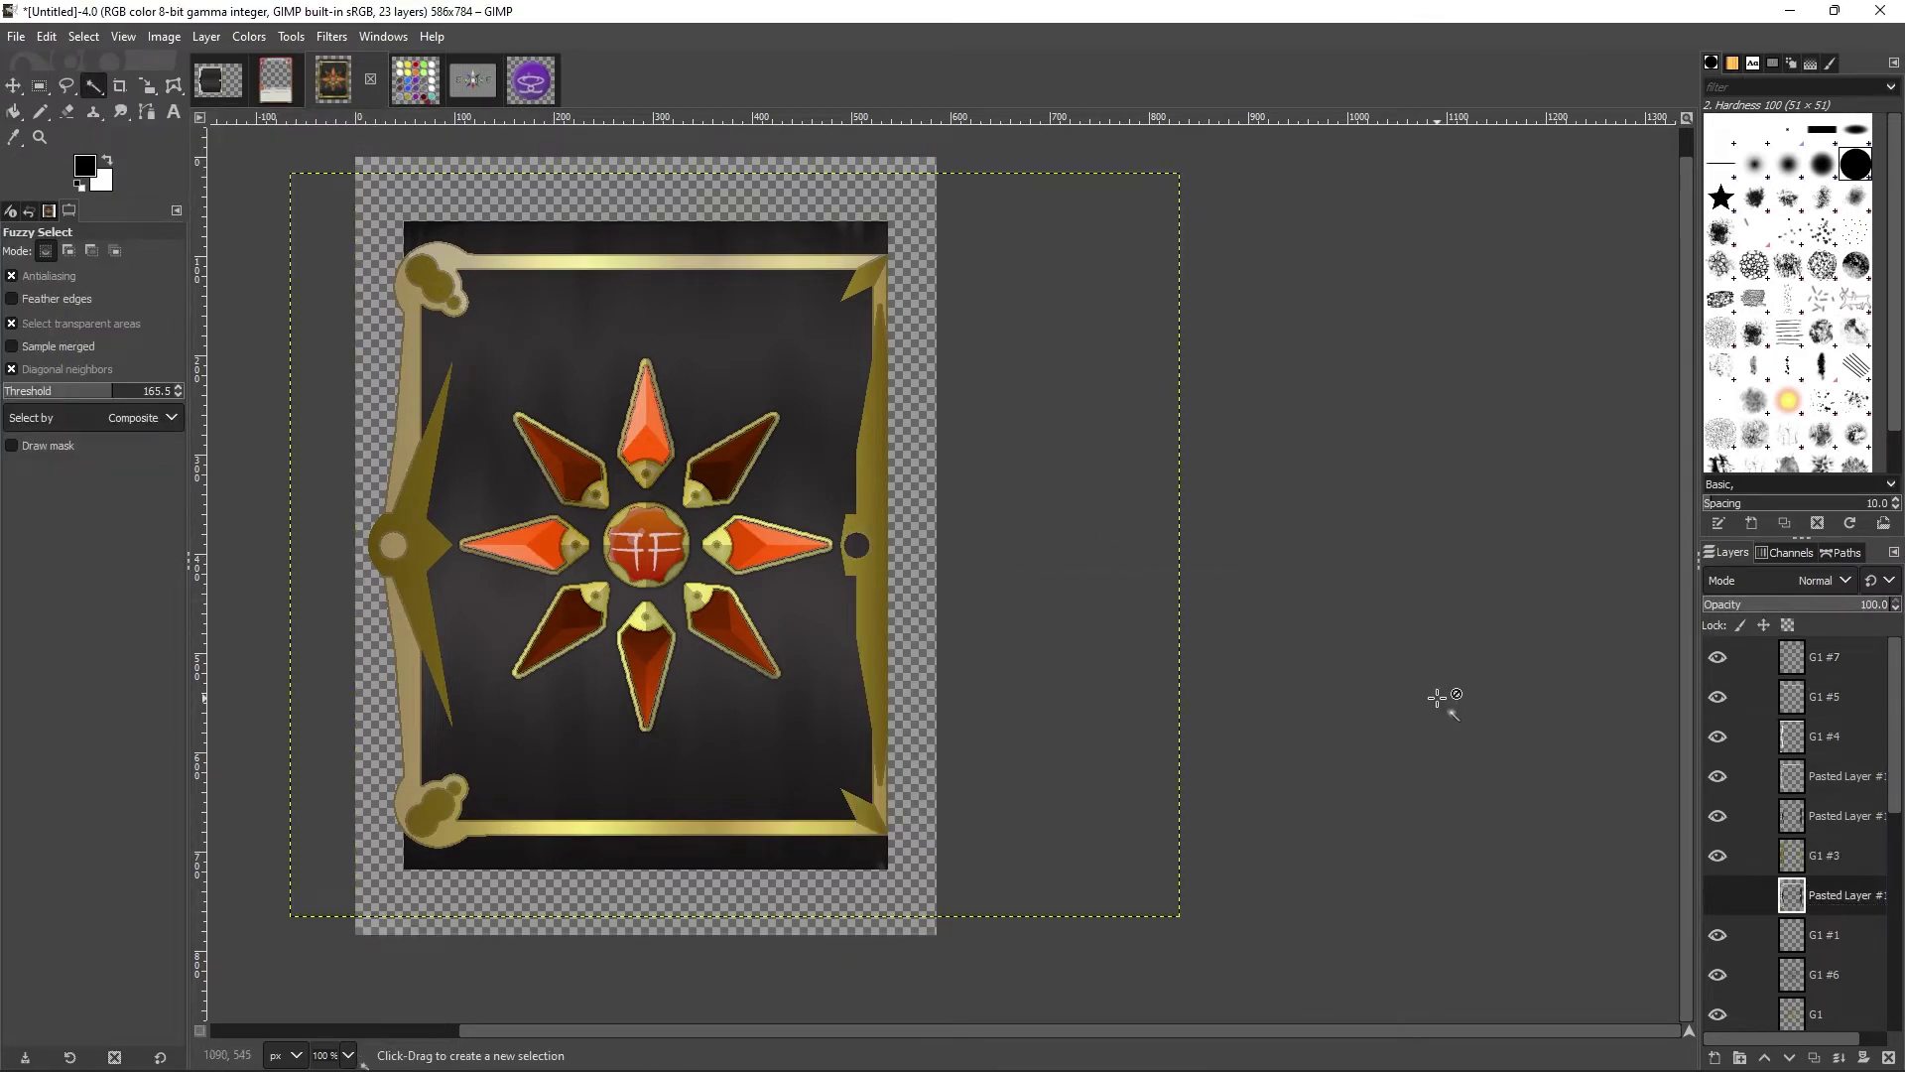
{"action": "key", "text": "ctrl+shift+d"}
{"action": "key", "text": "r"}
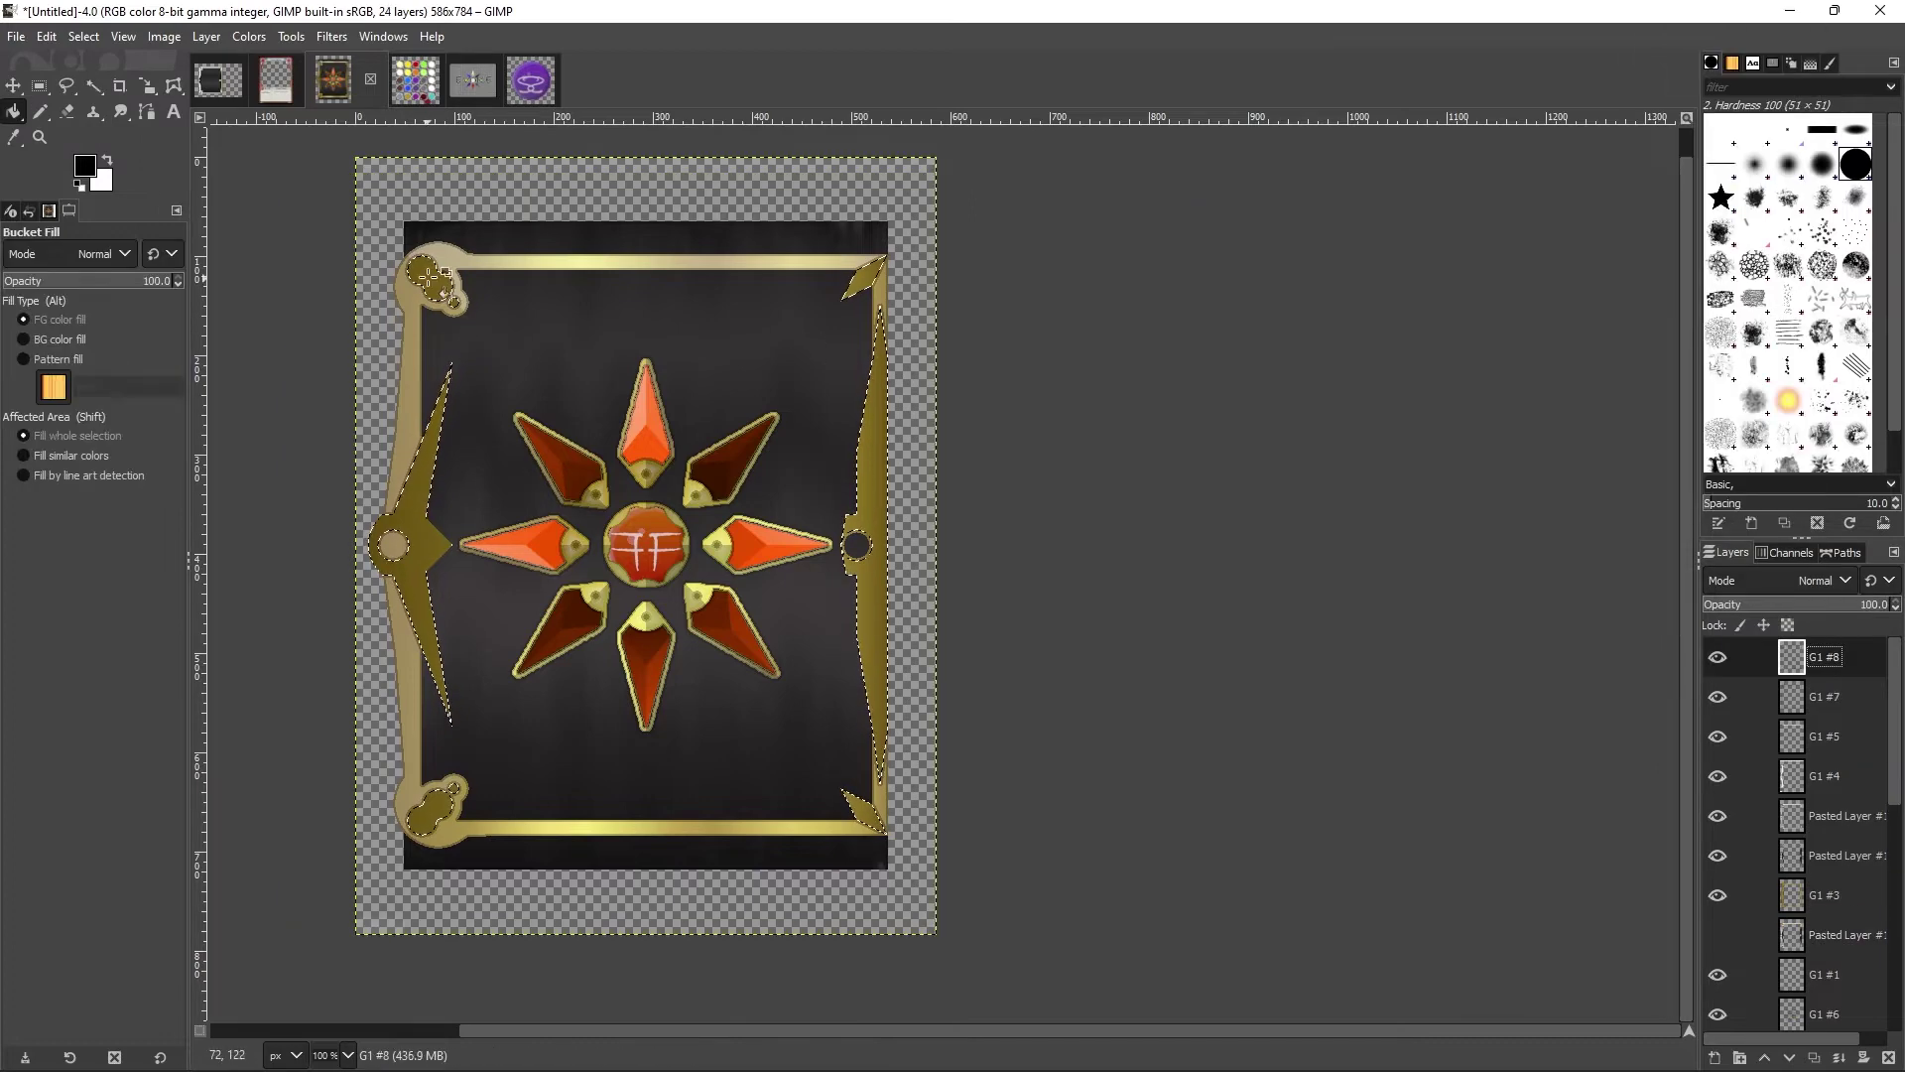
{"action": "left_click", "coordinate": [961, 500]}
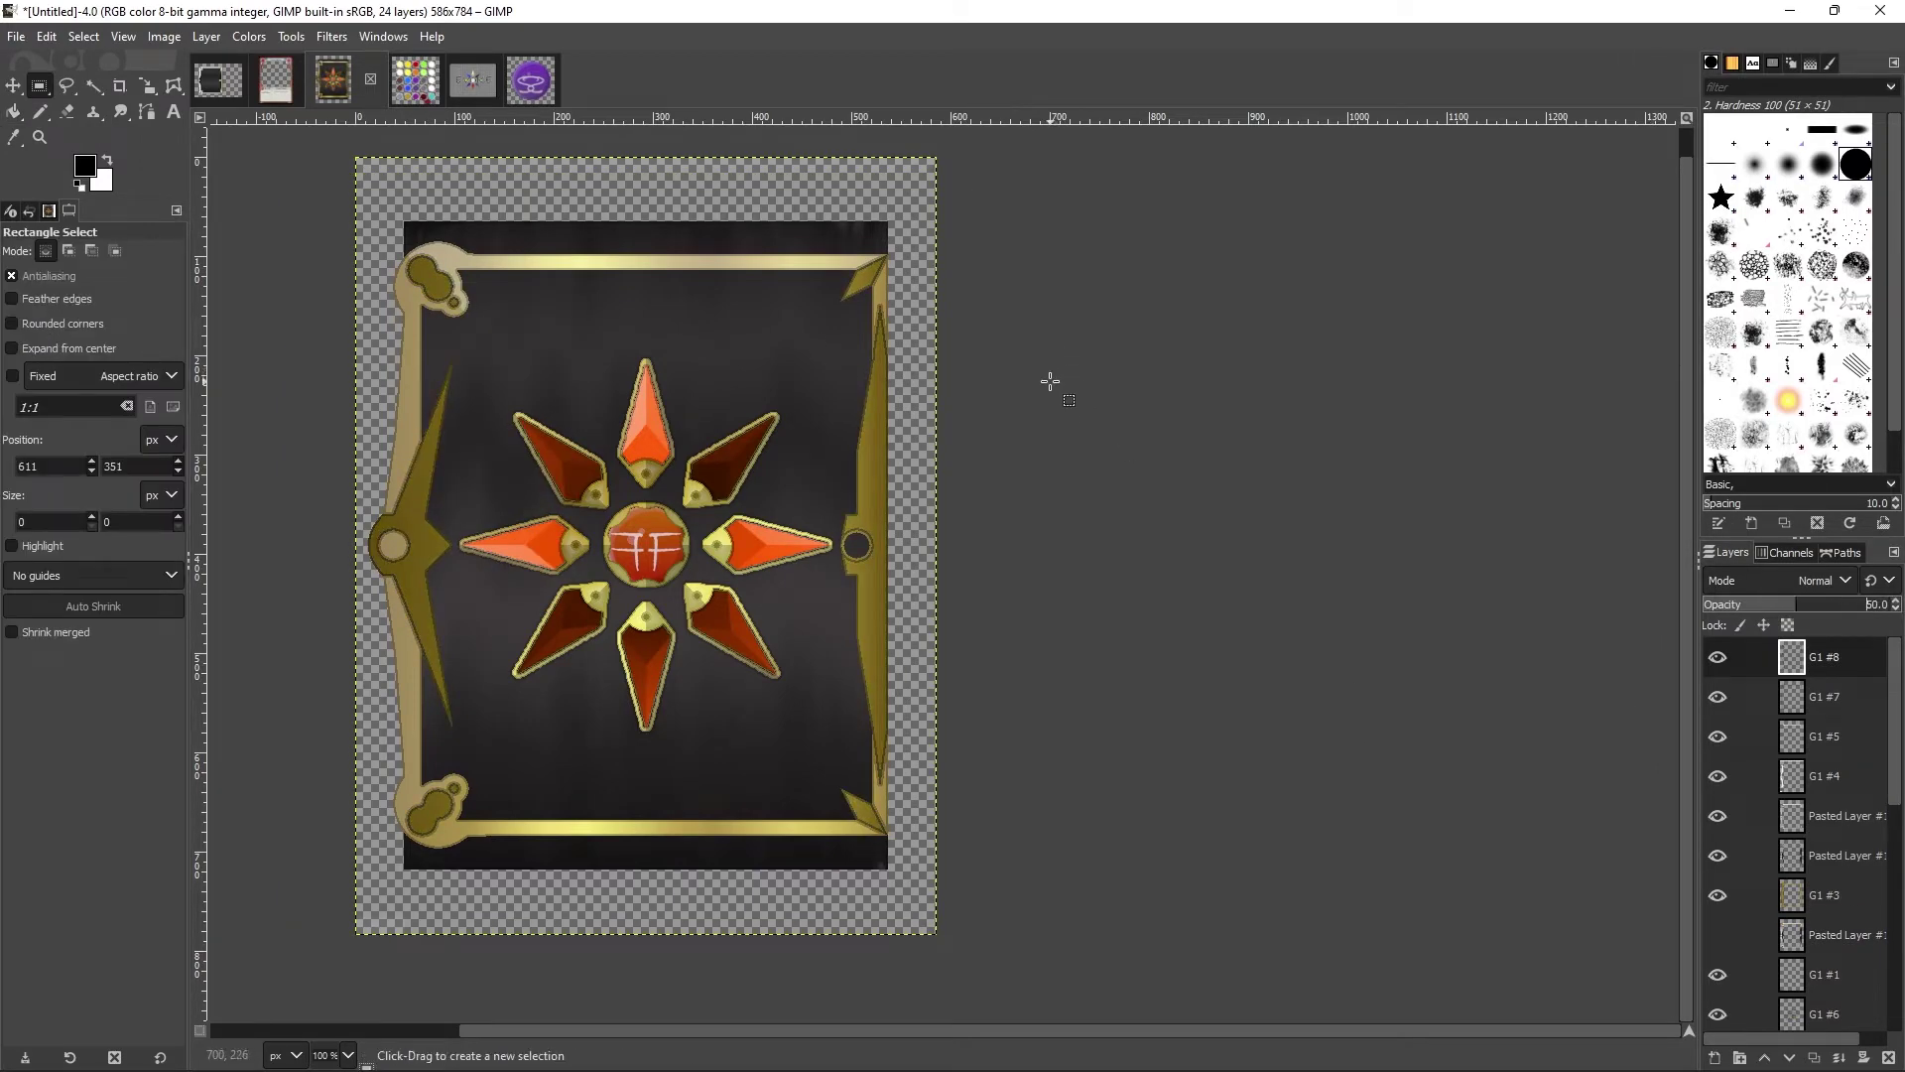
{"action": "key", "text": "u"}
{"action": "left_click", "coordinate": [1836, 935]}
{"action": "left_click", "coordinate": [419, 544]}
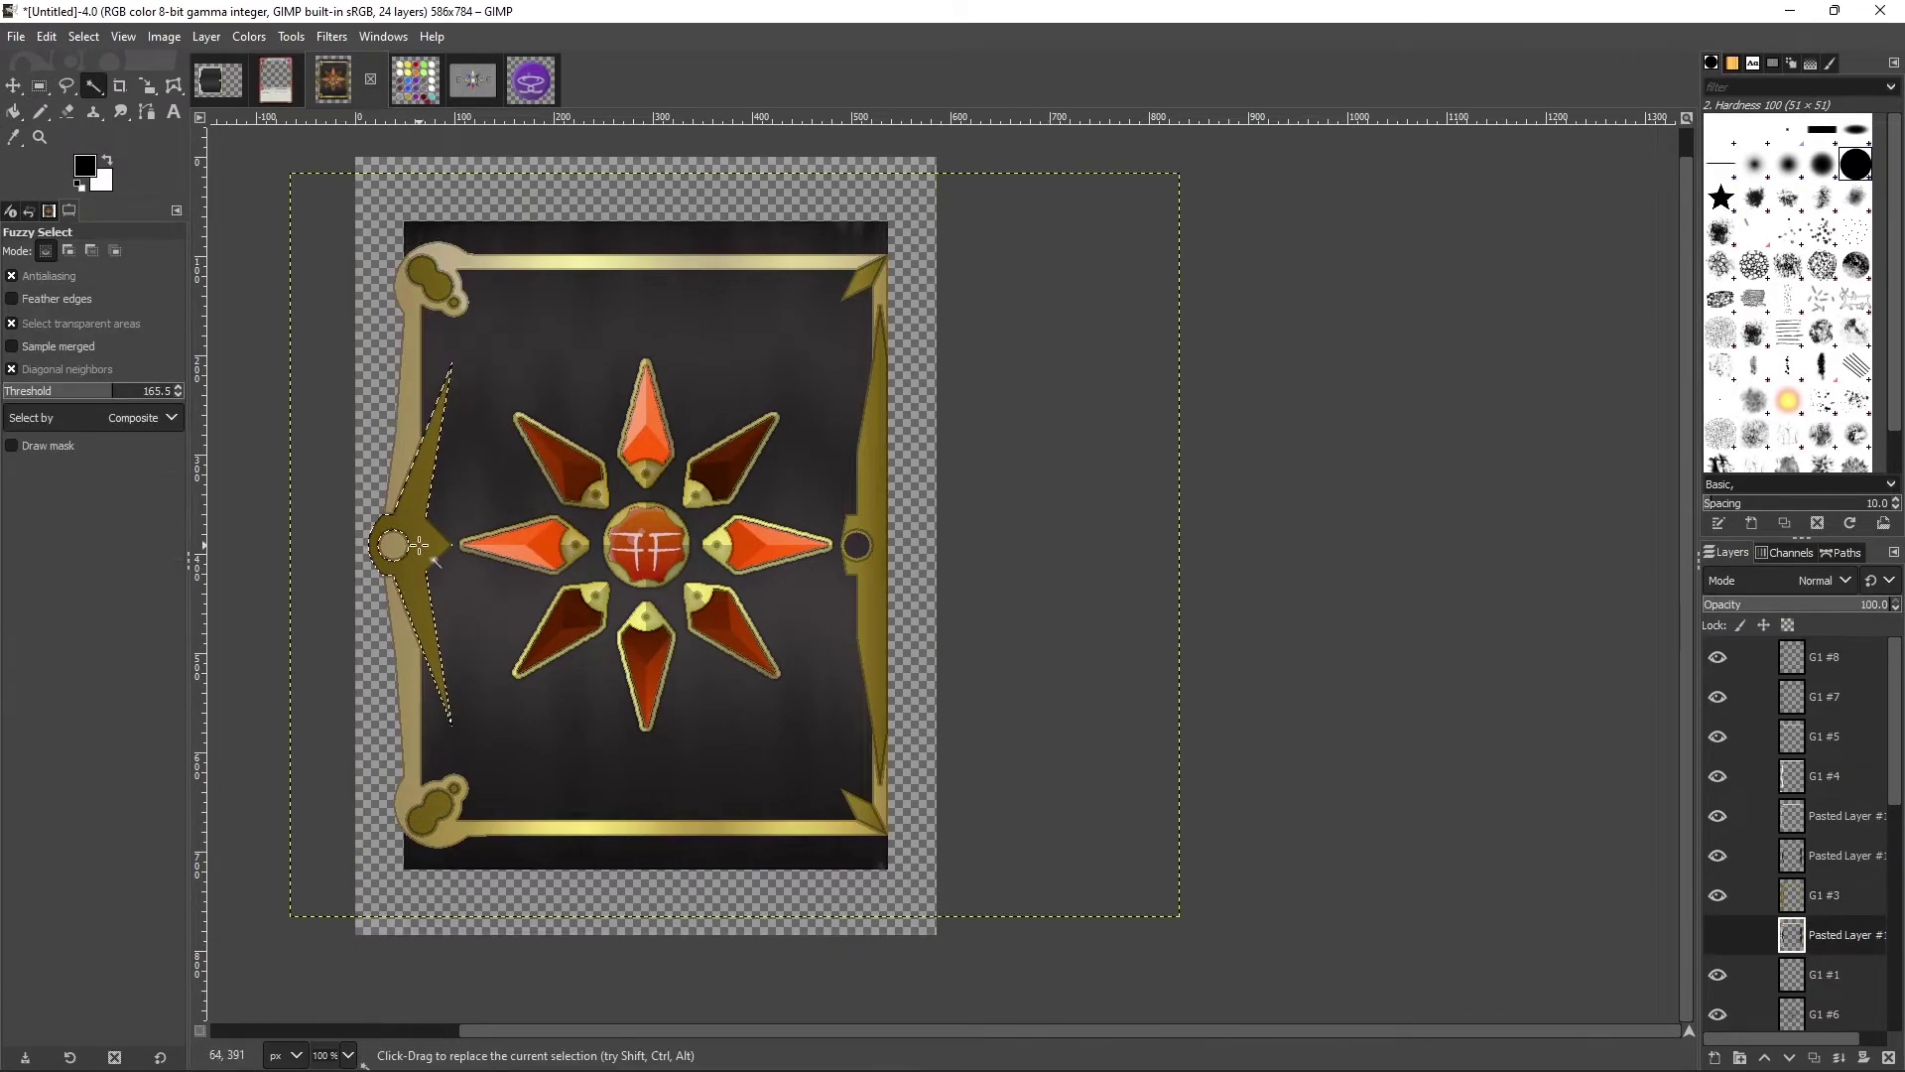
{"action": "key", "text": "Return"}
{"action": "key", "text": "r"}
{"action": "key", "text": "ctrl+shift+n"}
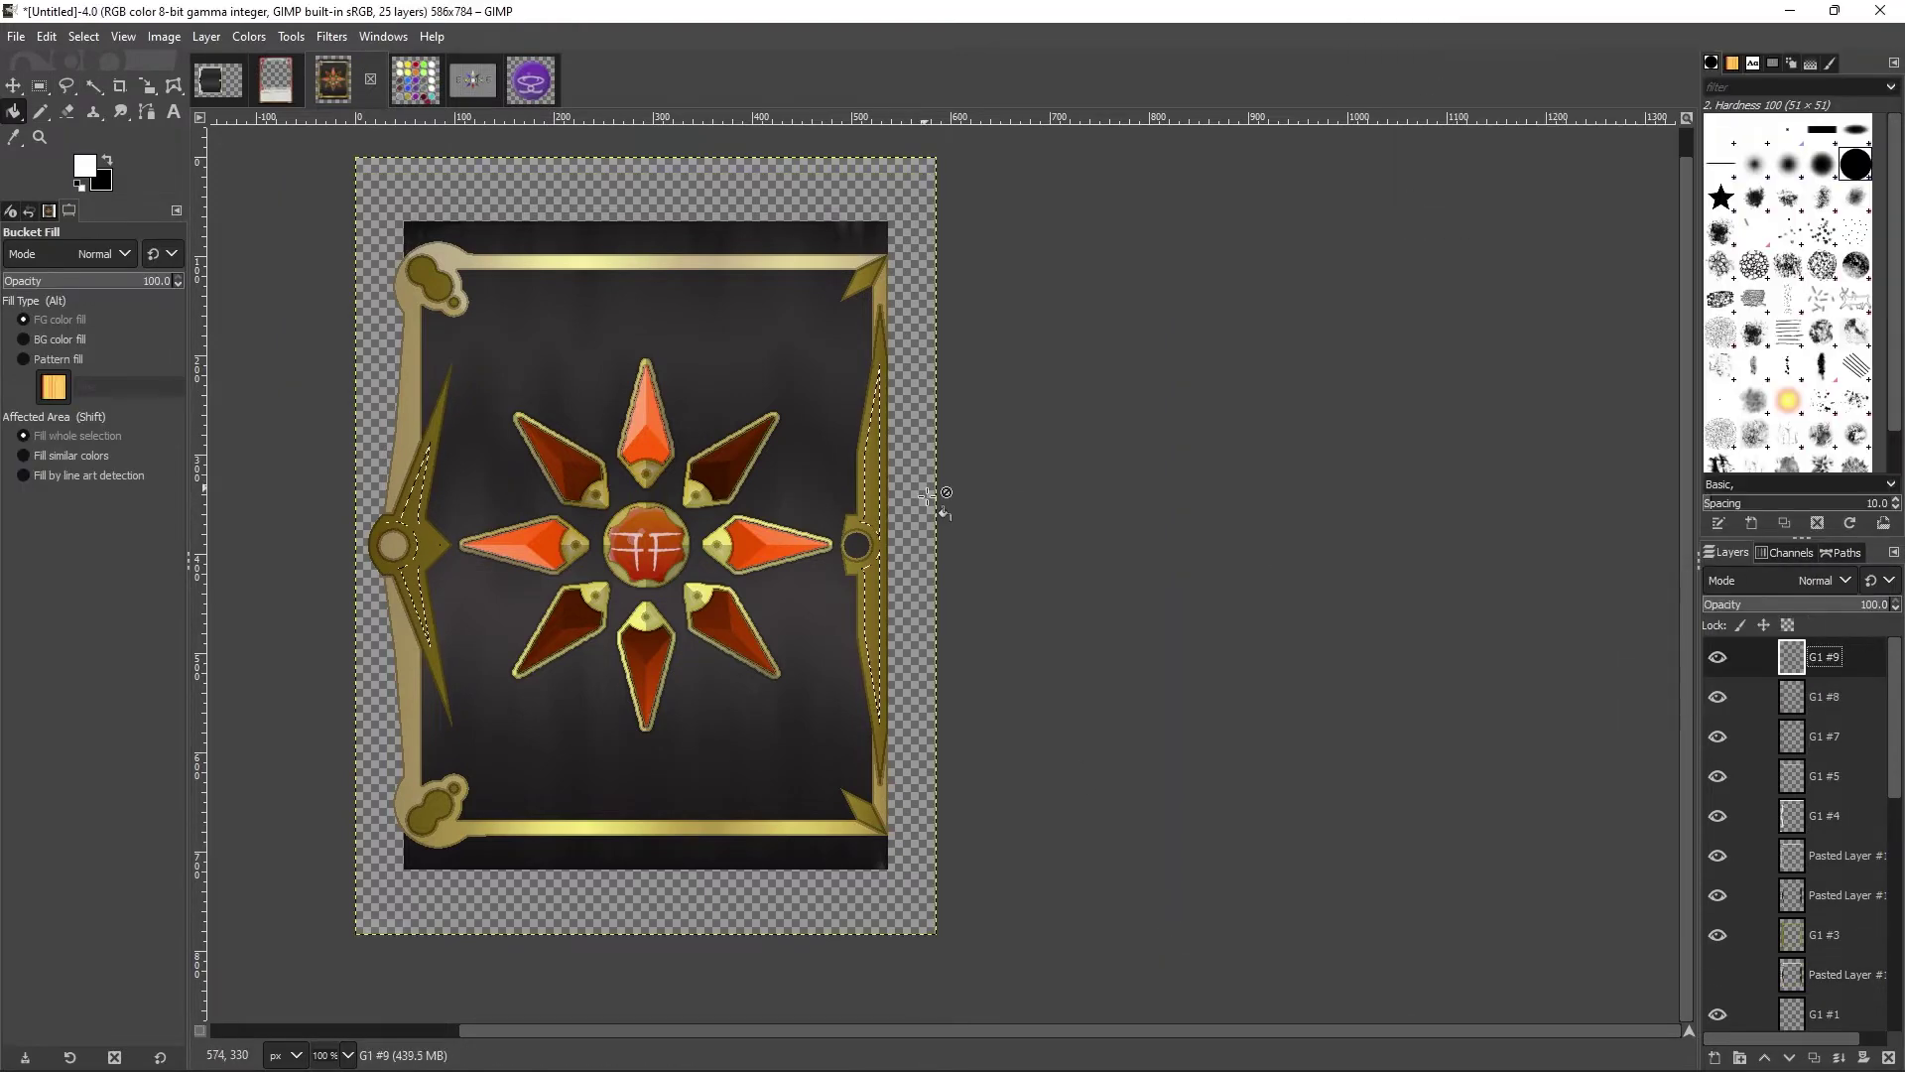
{"action": "key", "text": "x"}
{"action": "key", "text": "ctrl+comma"}
{"action": "key", "text": "ctrl+shift+a"}
{"action": "key", "text": "Delete"}
{"action": "key", "text": "Return"}
{"action": "key", "text": "shift+ctrl+d"}
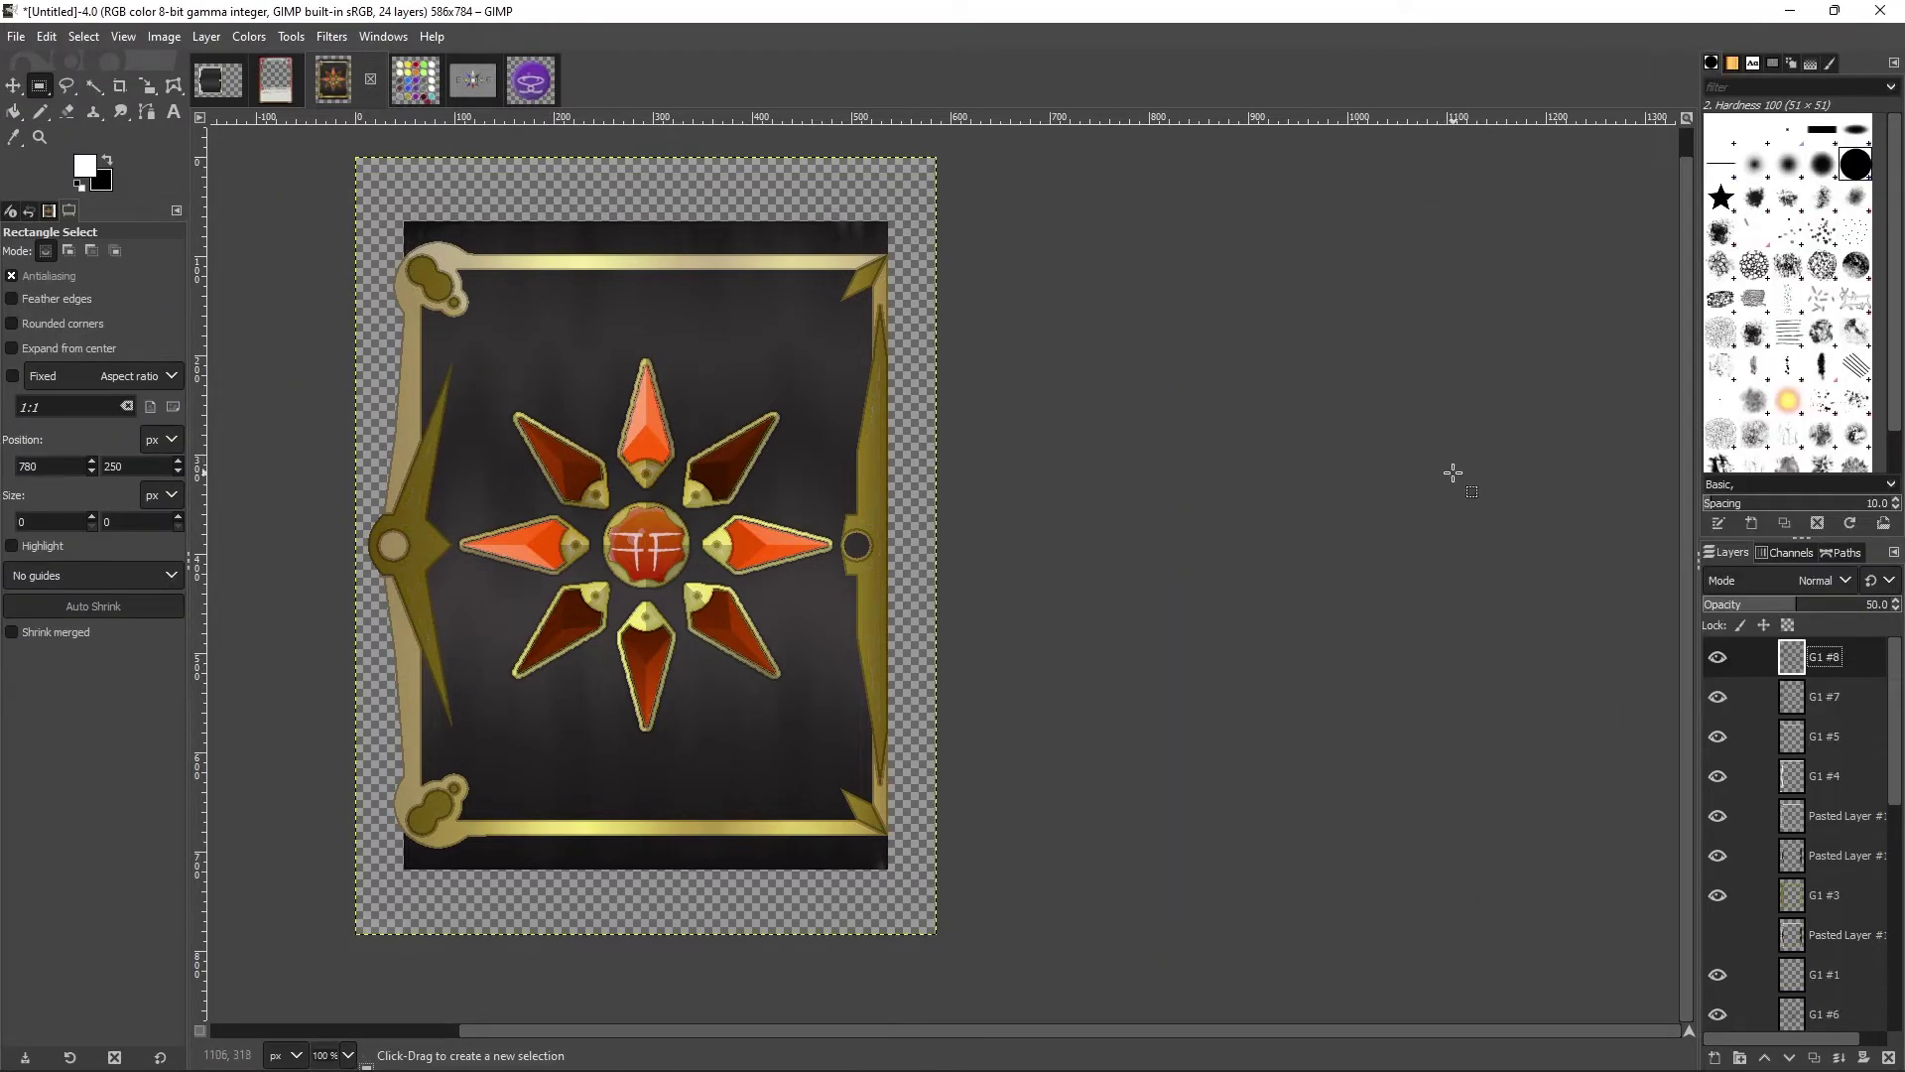
Step: Select all the side and corner ornaments on the hidden pasted layer and fill them white on a new top layer
{"action": "key", "text": "u"}
{"action": "left_click", "coordinate": [831, 786], "text": "shift"}
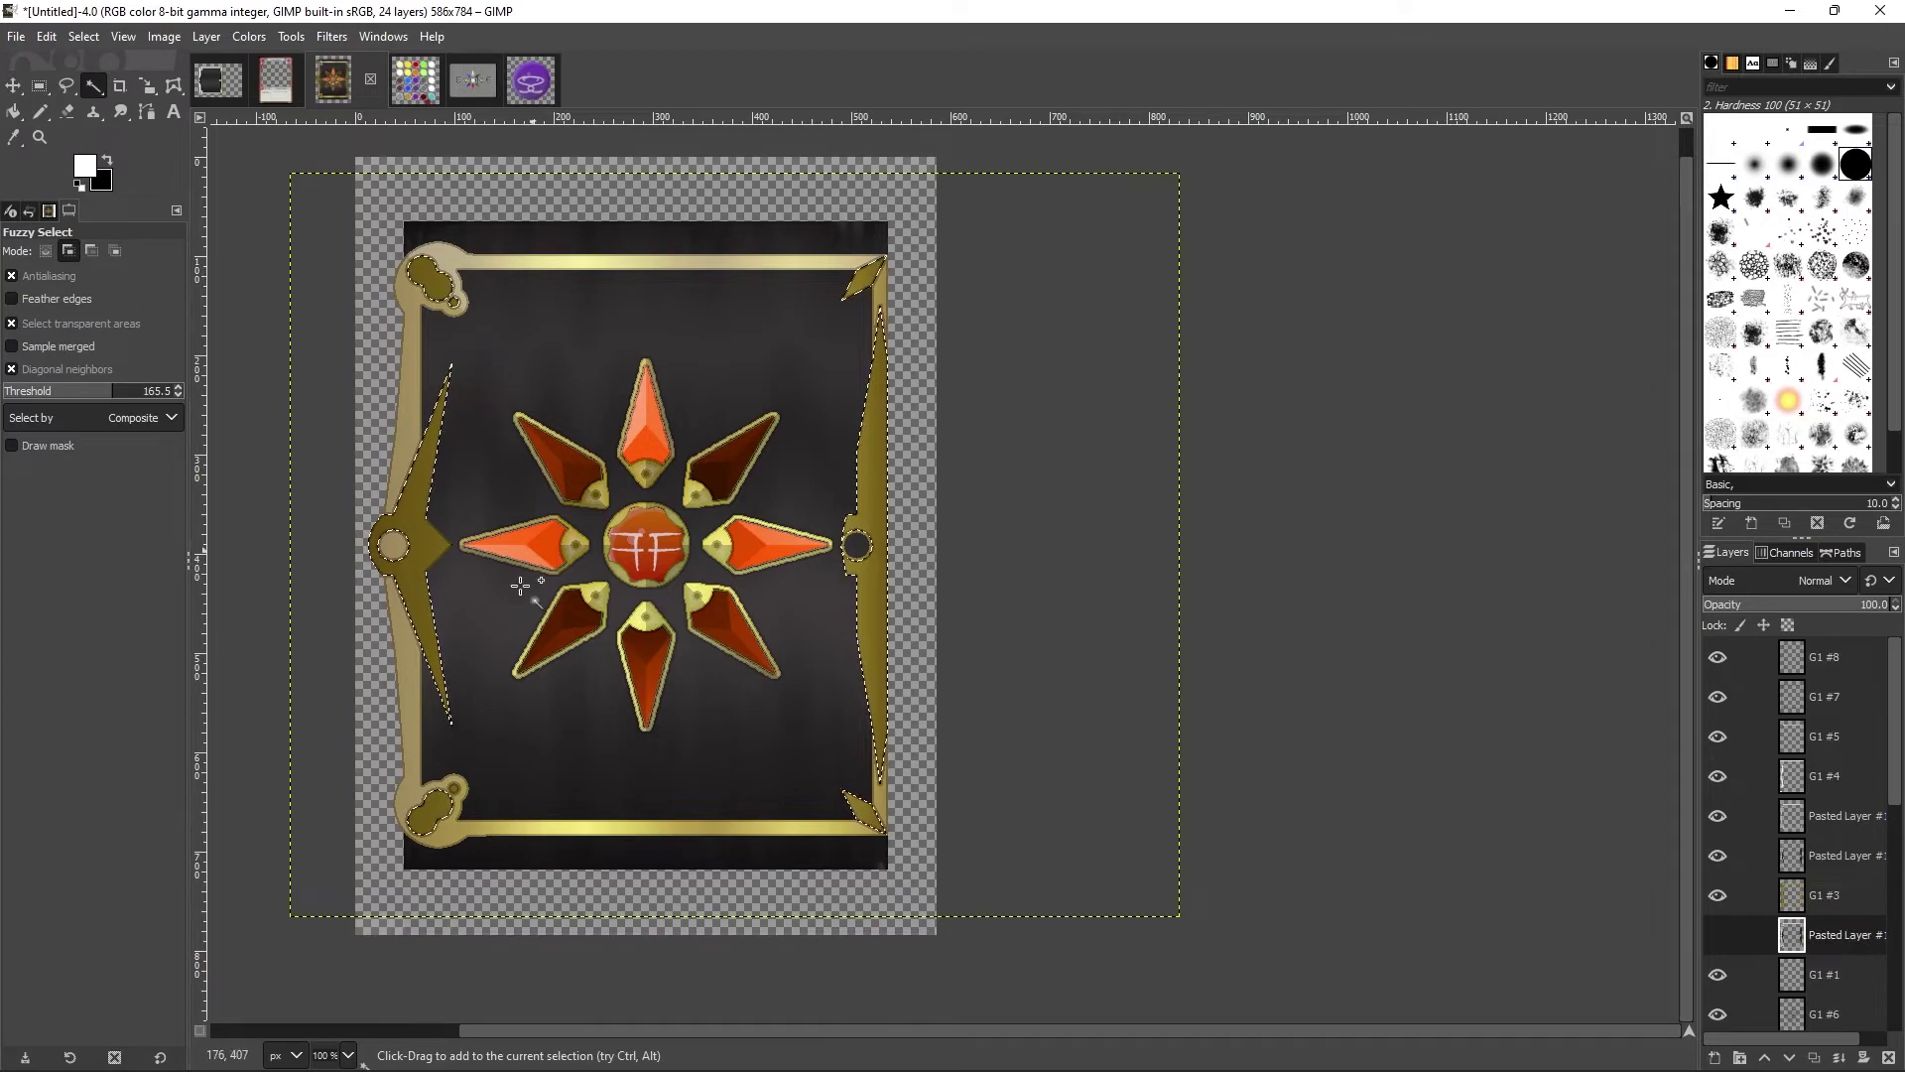
{"action": "key", "text": "shift+ctrl+n"}
{"action": "key", "text": "r"}
{"action": "key", "text": "ctrl+comma"}
Step: Delete the lower halves of the left and right side ornaments from the white fill, using rectangular selections
{"action": "left_click_drag", "start_coordinate": [342, 573], "coordinate": [1051, 813]}
{"action": "key", "text": "Delete"}
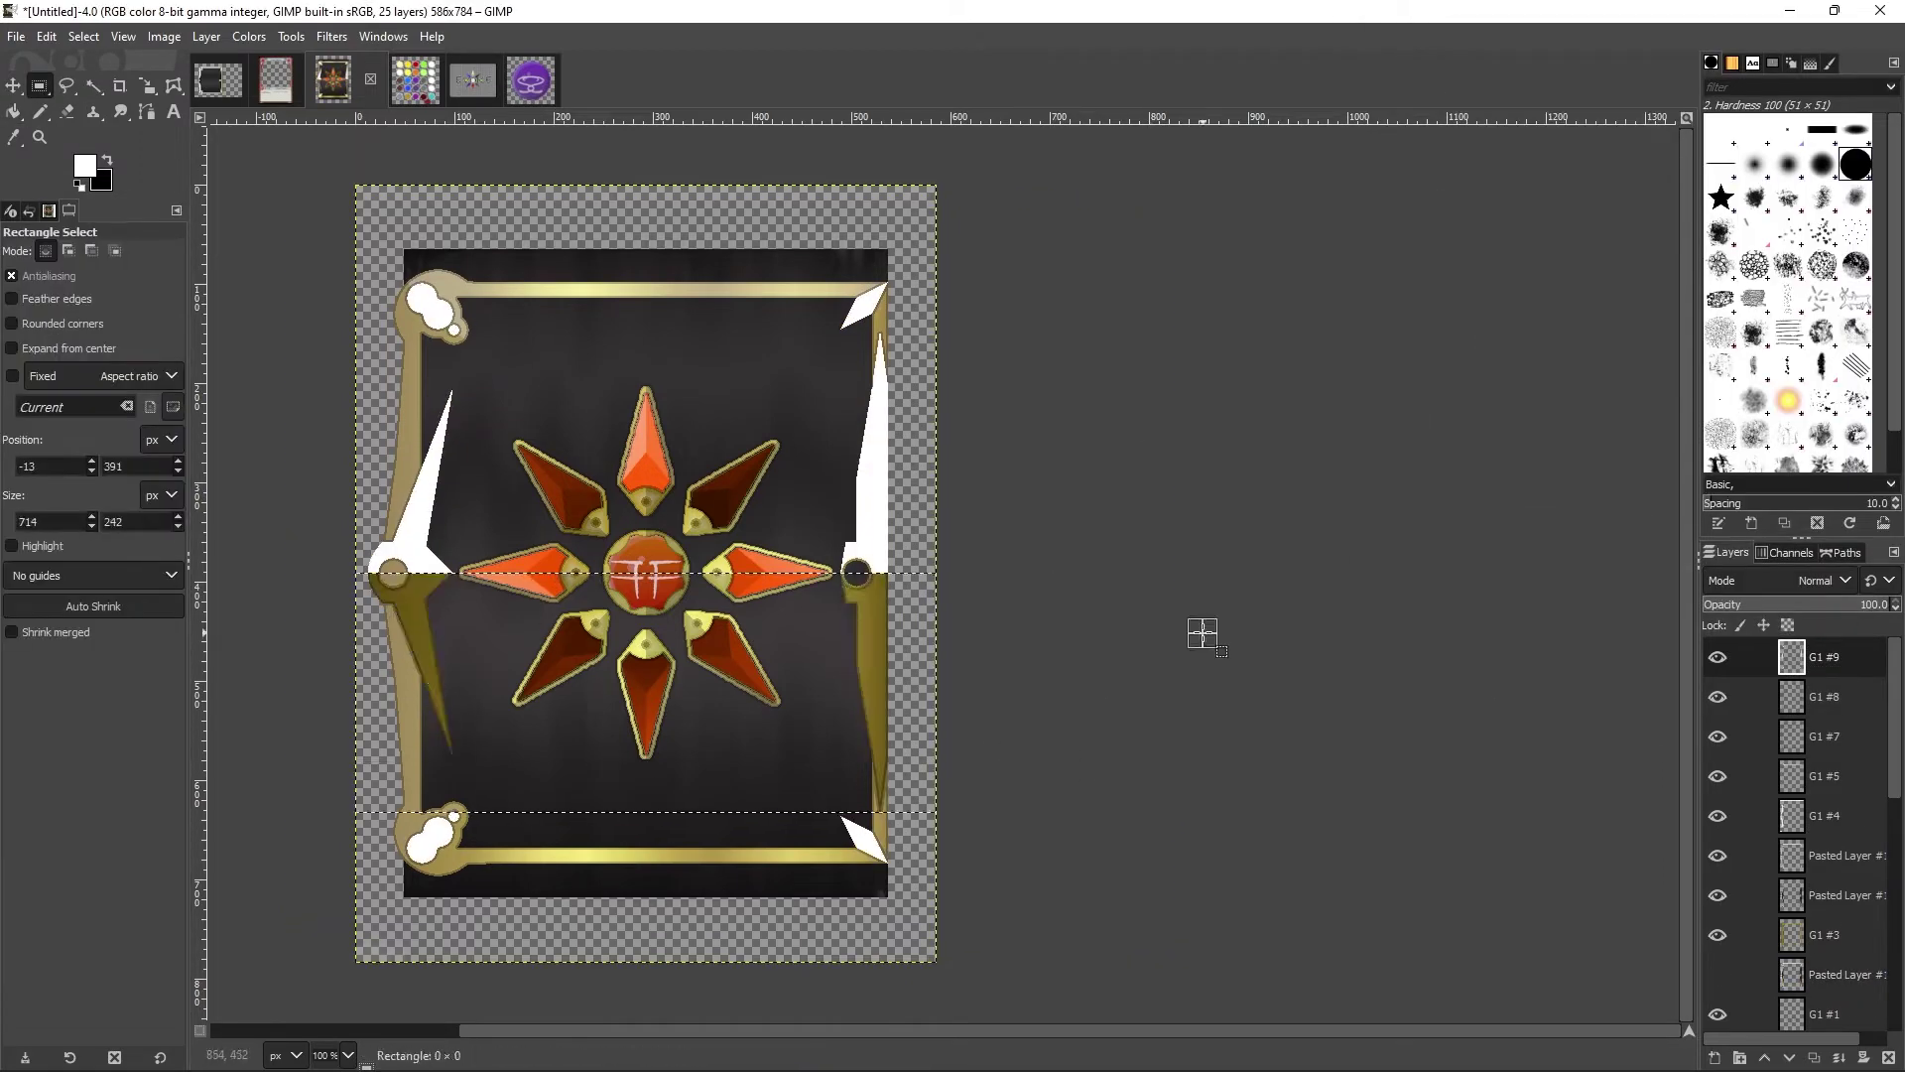
{"action": "key", "text": "ctrl+z"}
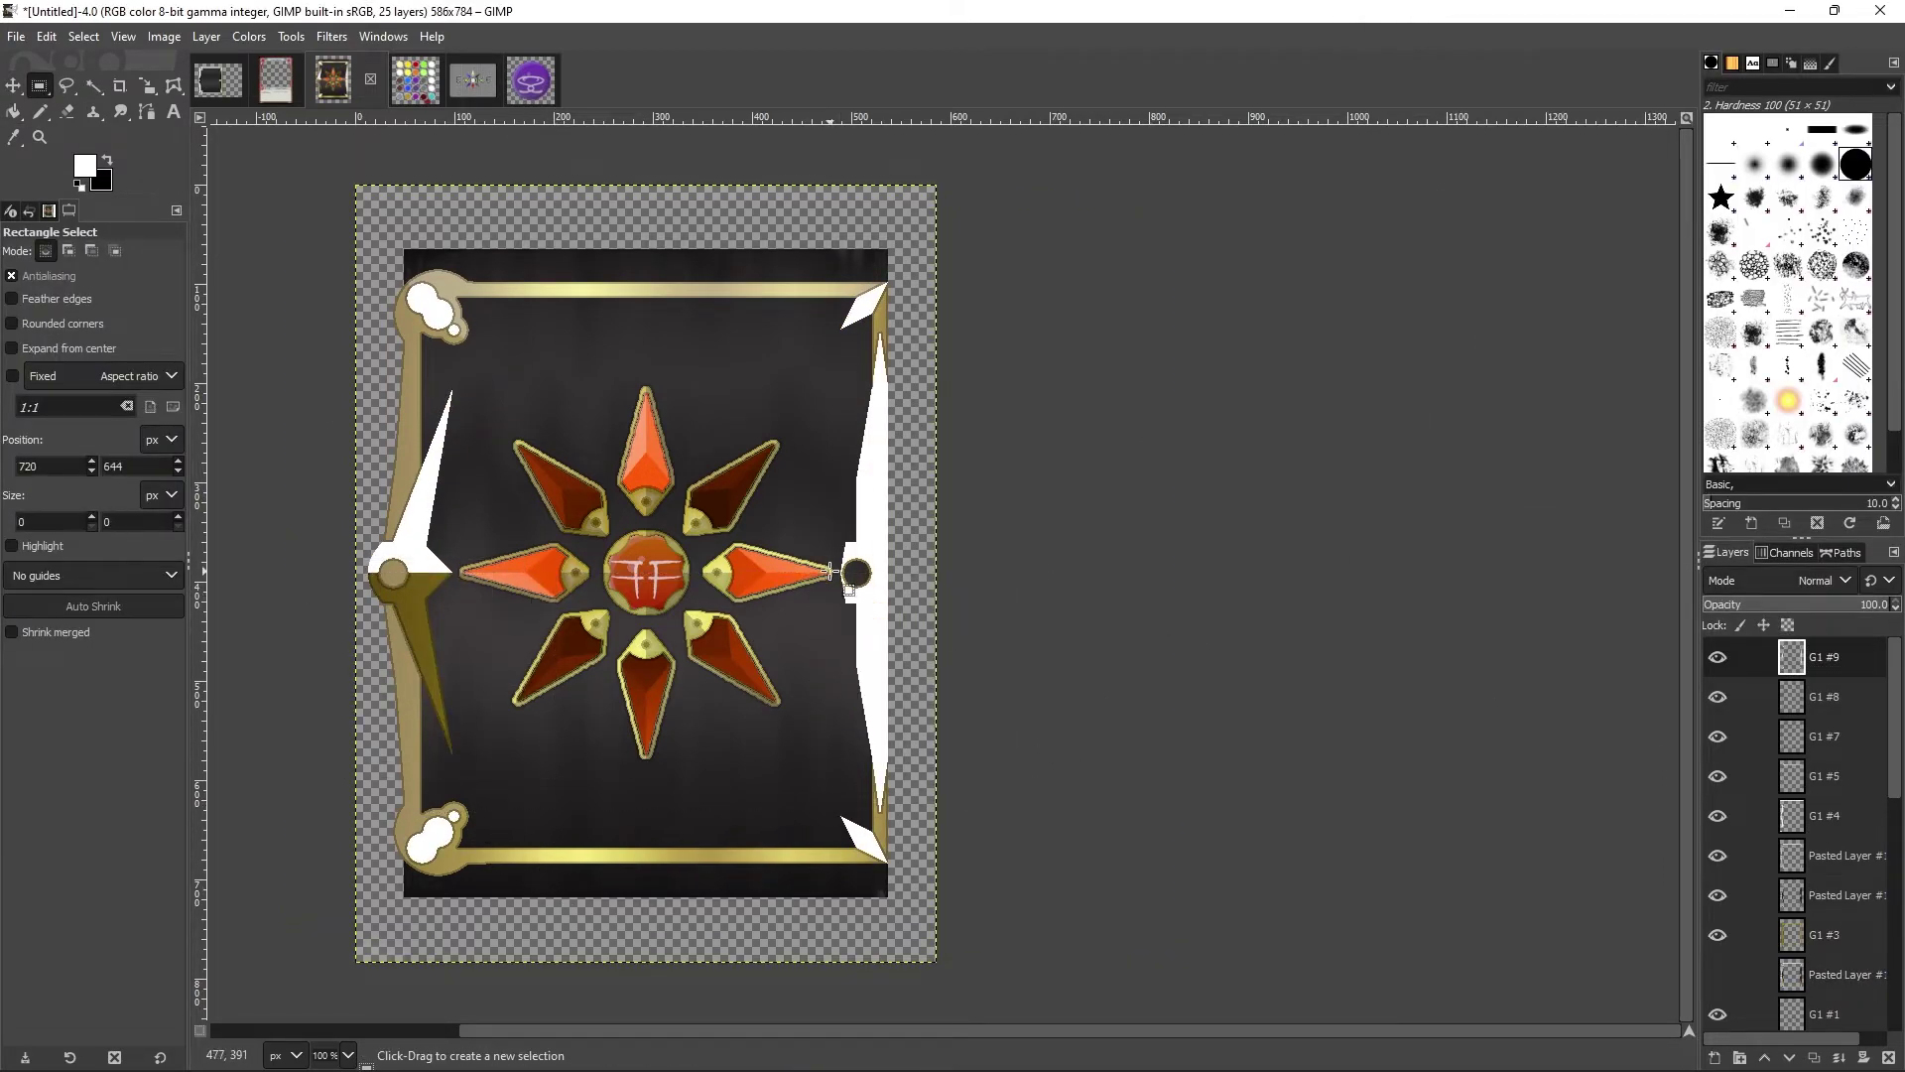
{"action": "key", "text": "ctrl+y"}
Step: Show the guides, cut the white corner ornaments in half diagonally with Free Select, and lower layer G1 #9's opacity to a faint highlight
{"action": "left_click", "coordinate": [123, 36]}
{"action": "left_click", "coordinate": [208, 456]}
{"action": "key", "text": "f"}
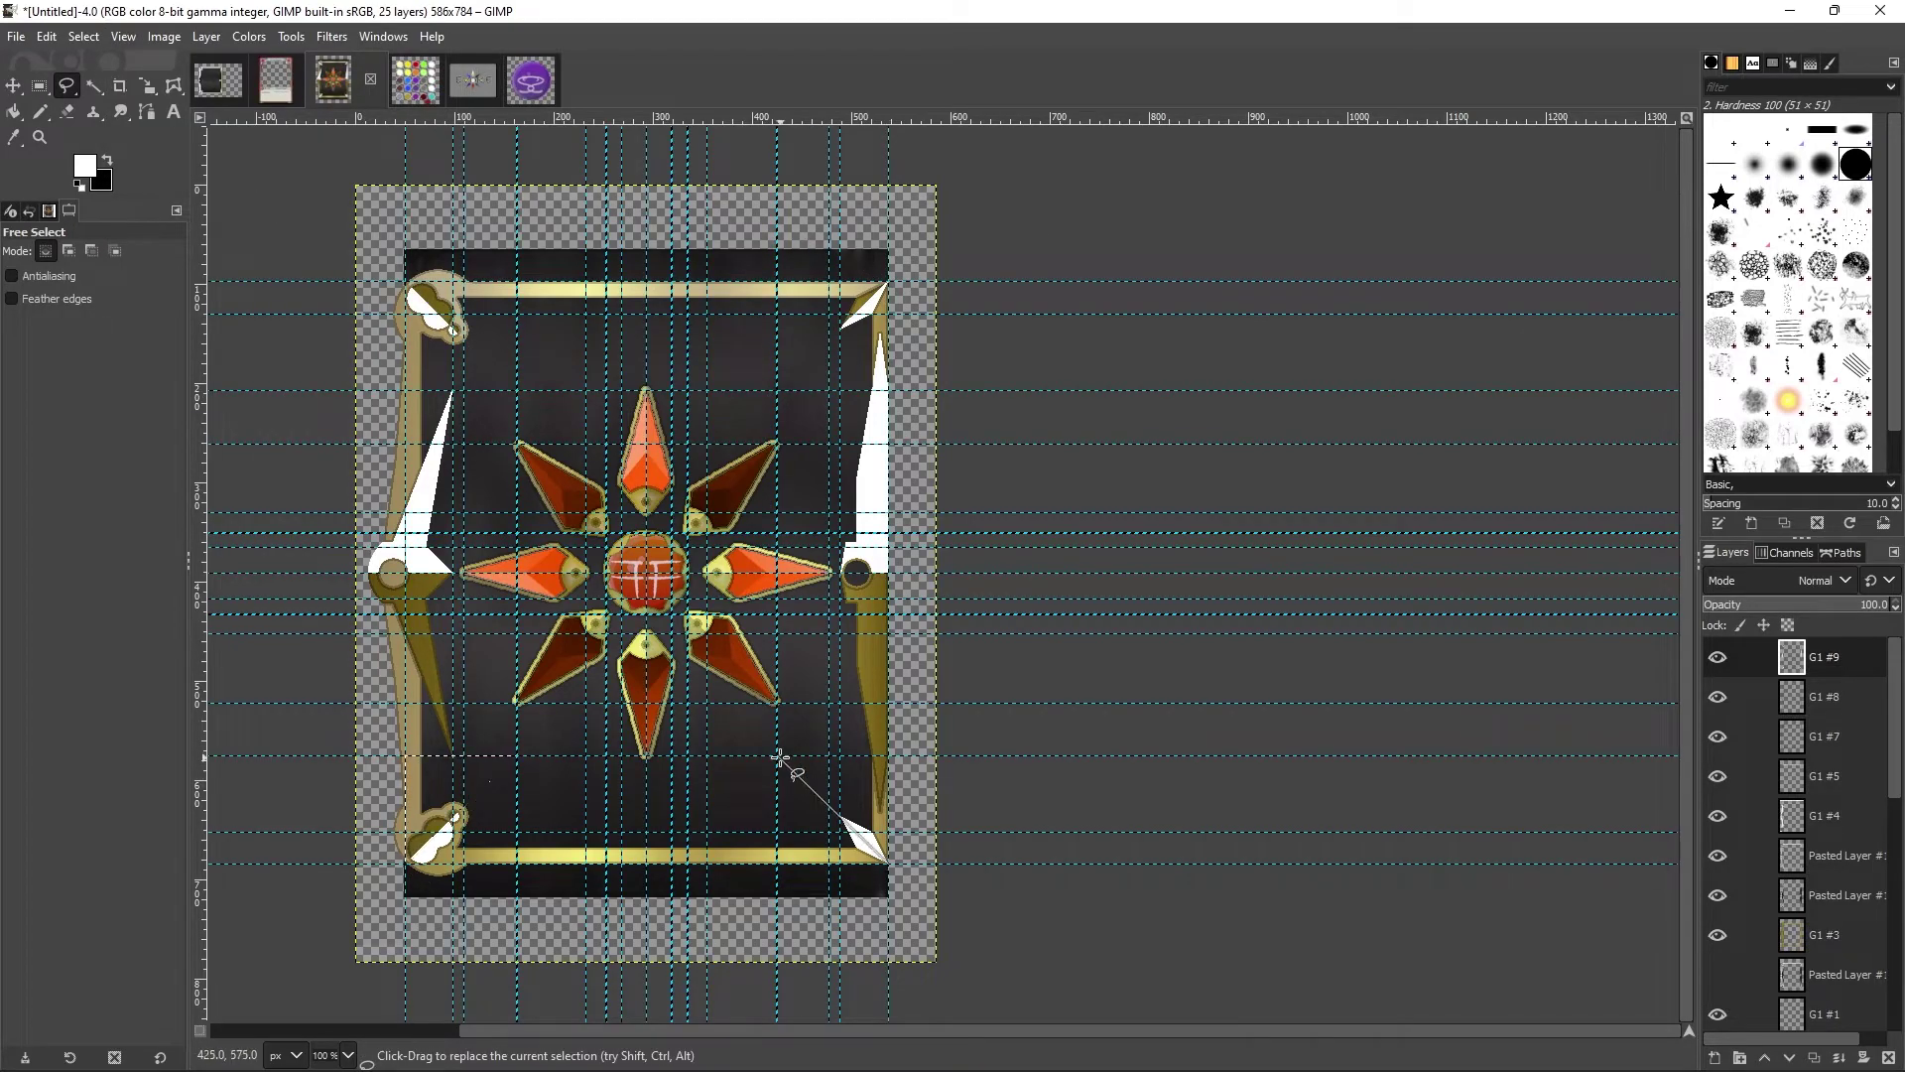
{"action": "left_click", "coordinate": [41, 89]}
{"action": "key", "text": "f"}
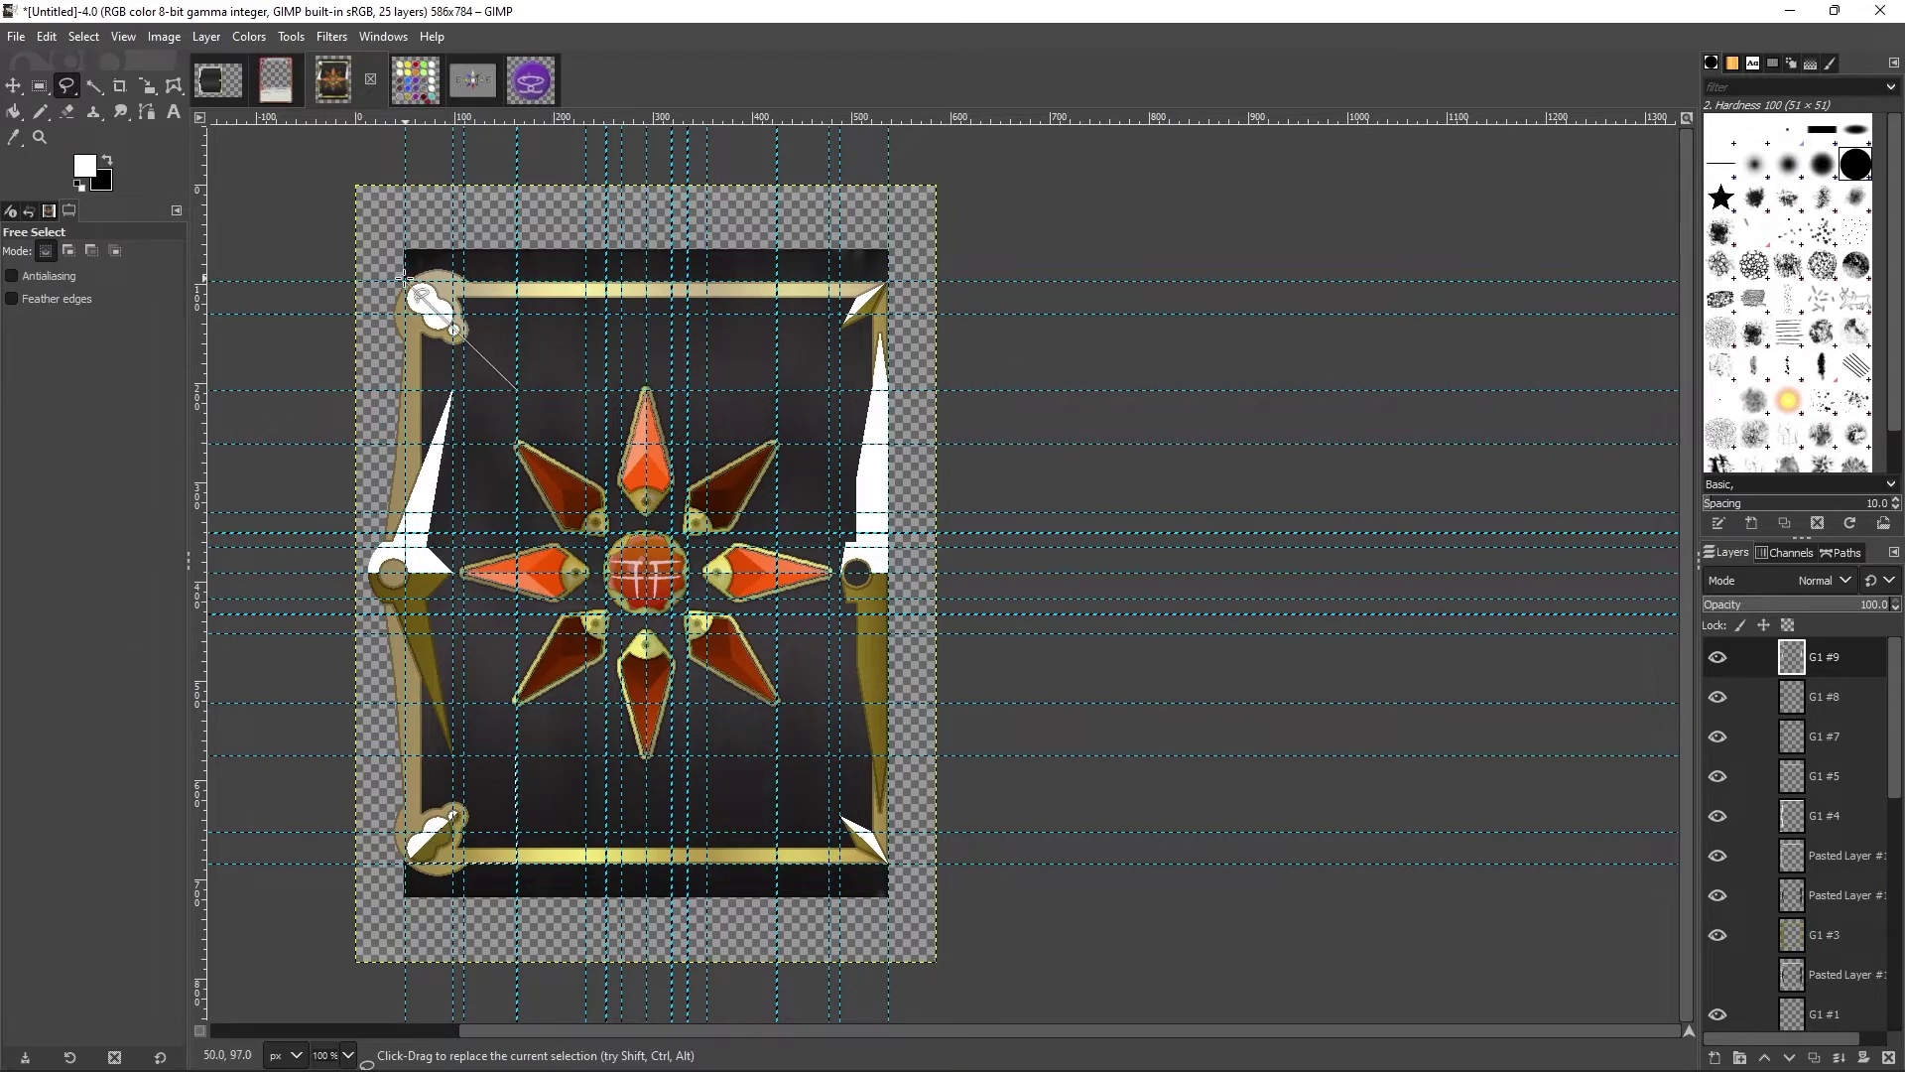
{"action": "key", "text": "r"}
{"action": "left_click_drag", "start_coordinate": [1890, 613], "coordinate": [1889, 614]}
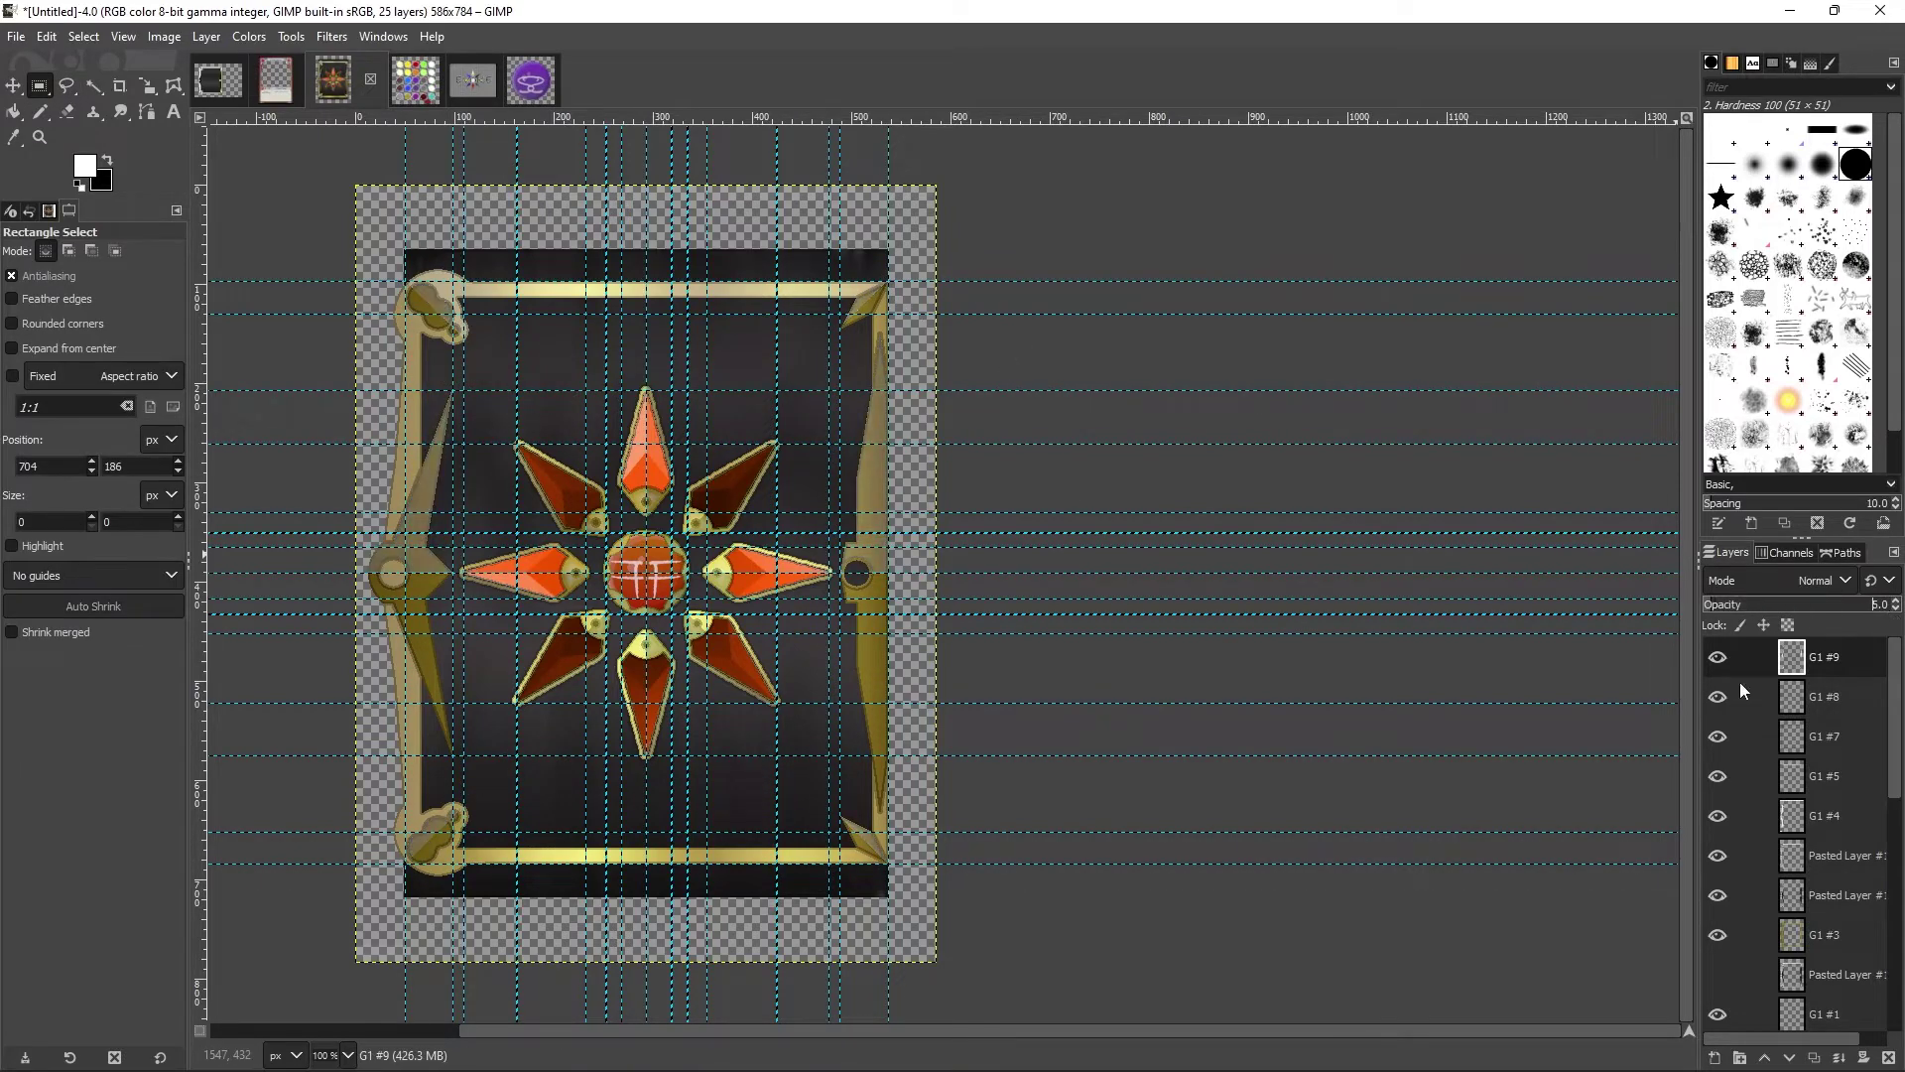
Step: Select the frame bars on the hidden pasted layer and fill them white on G1 #5, placed at the top of the layer stack
{"action": "key", "text": "Down"}
{"action": "key", "text": "Down"}
{"action": "key", "text": "Down"}
{"action": "key", "text": "Down"}
{"action": "key", "text": "Down"}
{"action": "key", "text": "Down"}
{"action": "key", "text": "Down"}
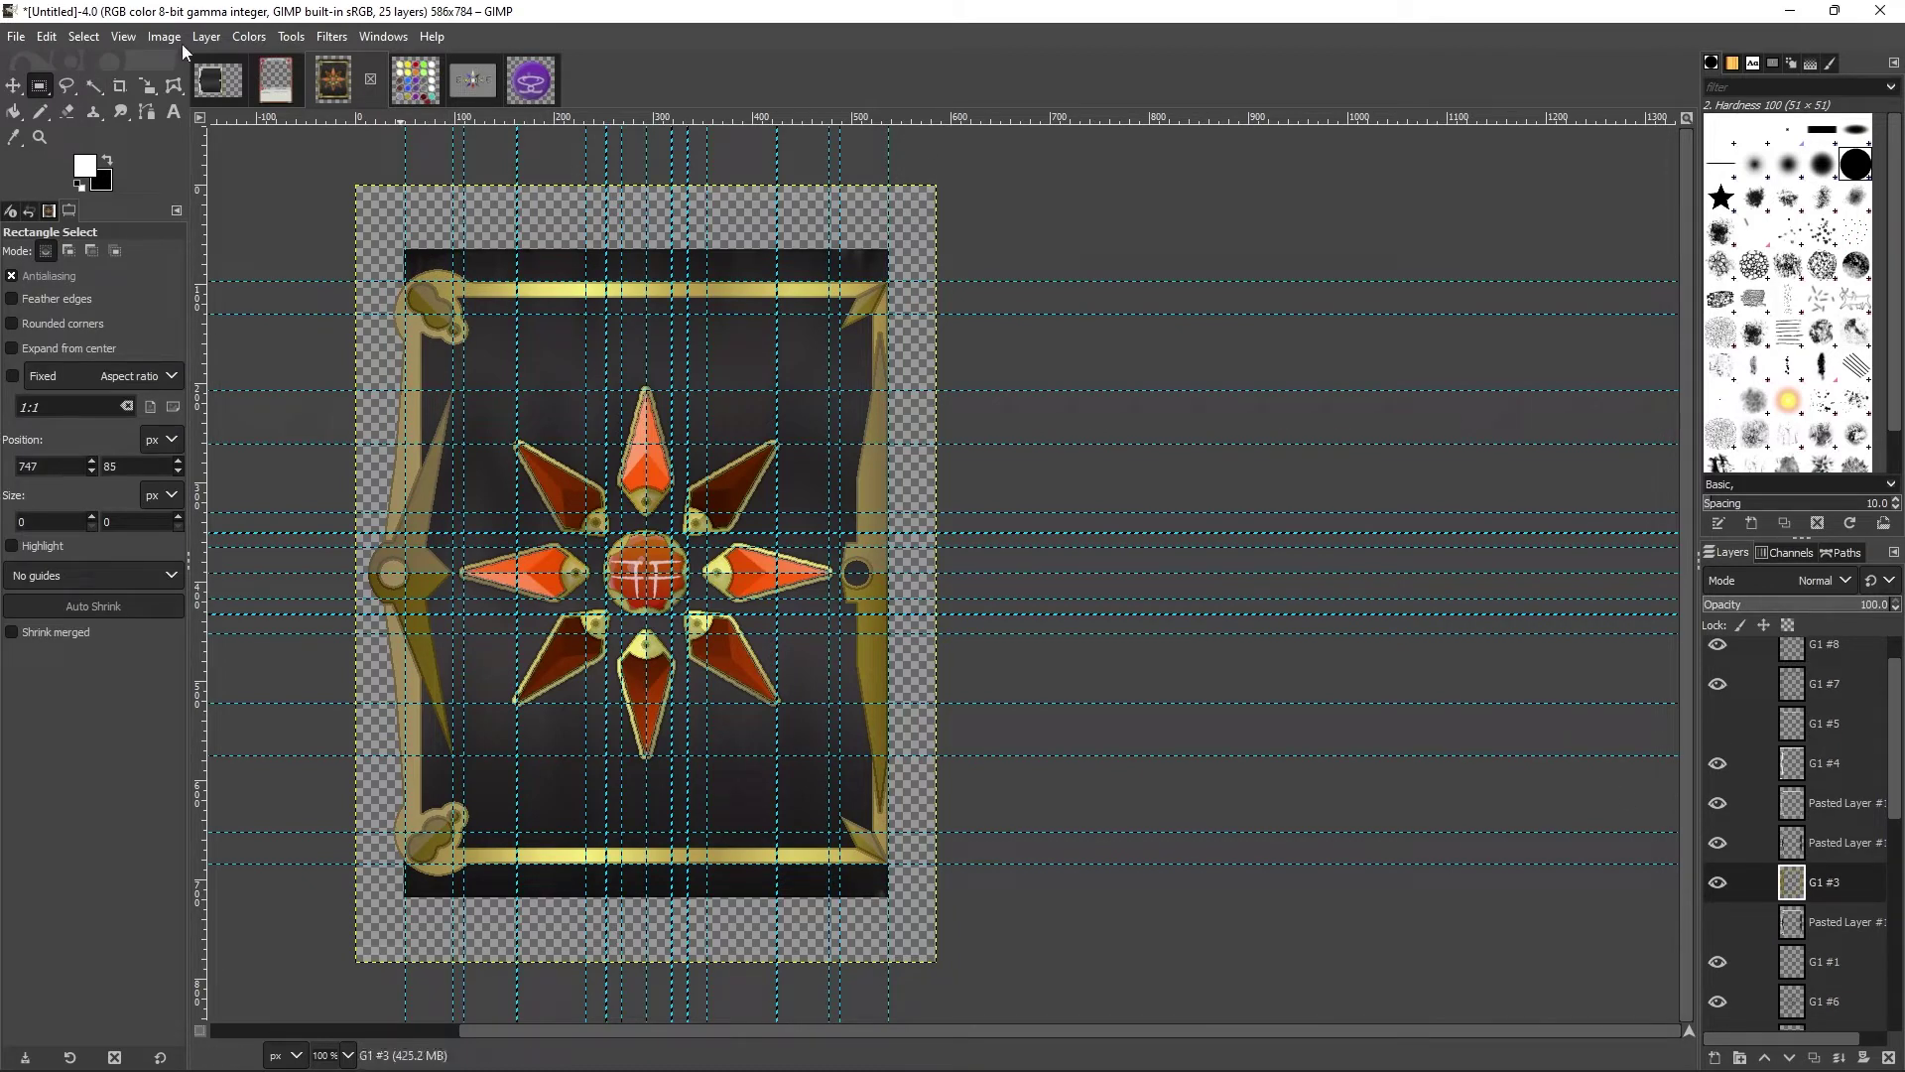
{"action": "key", "text": "Down"}
{"action": "key", "text": "u"}
{"action": "left_click", "coordinate": [415, 700]}
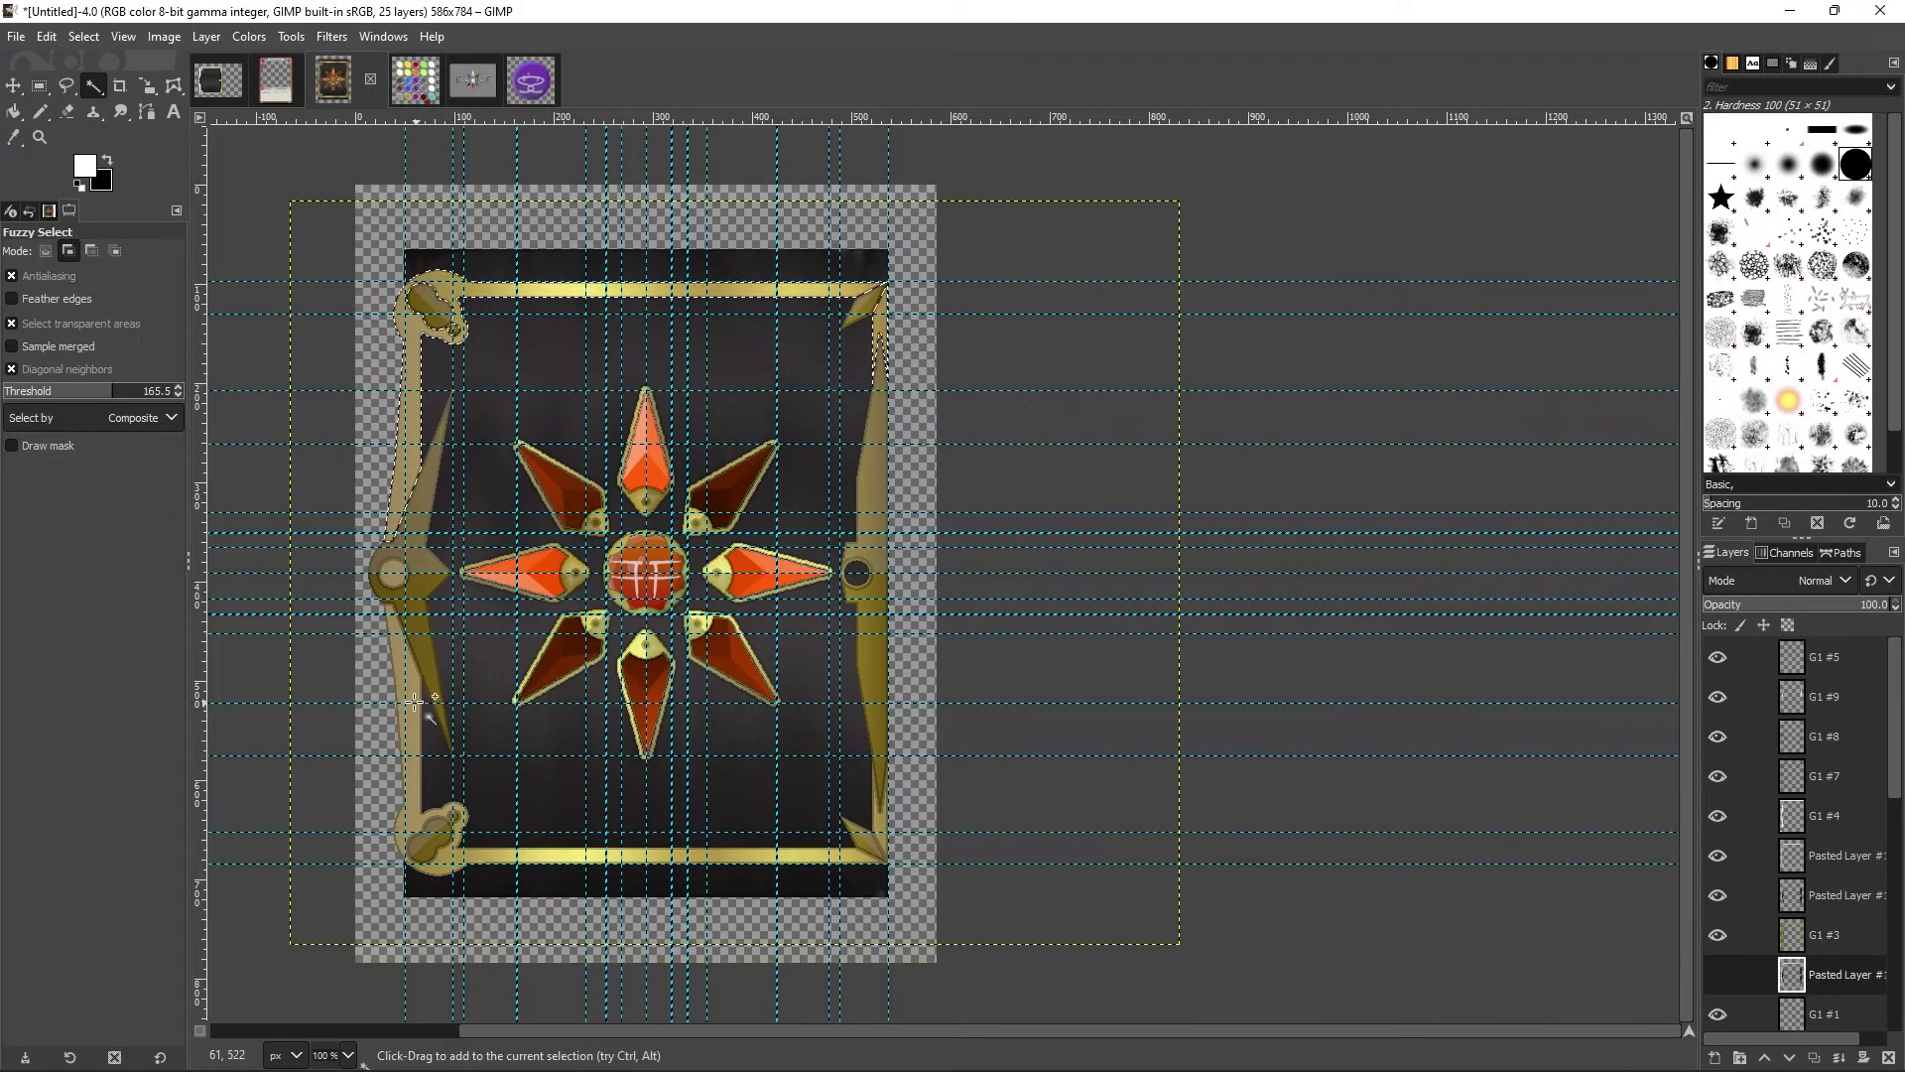
{"action": "key", "text": "r"}
{"action": "key", "text": "Home"}
{"action": "key", "text": "ctrl+comma"}
{"action": "left_click", "coordinate": [1257, 410]}
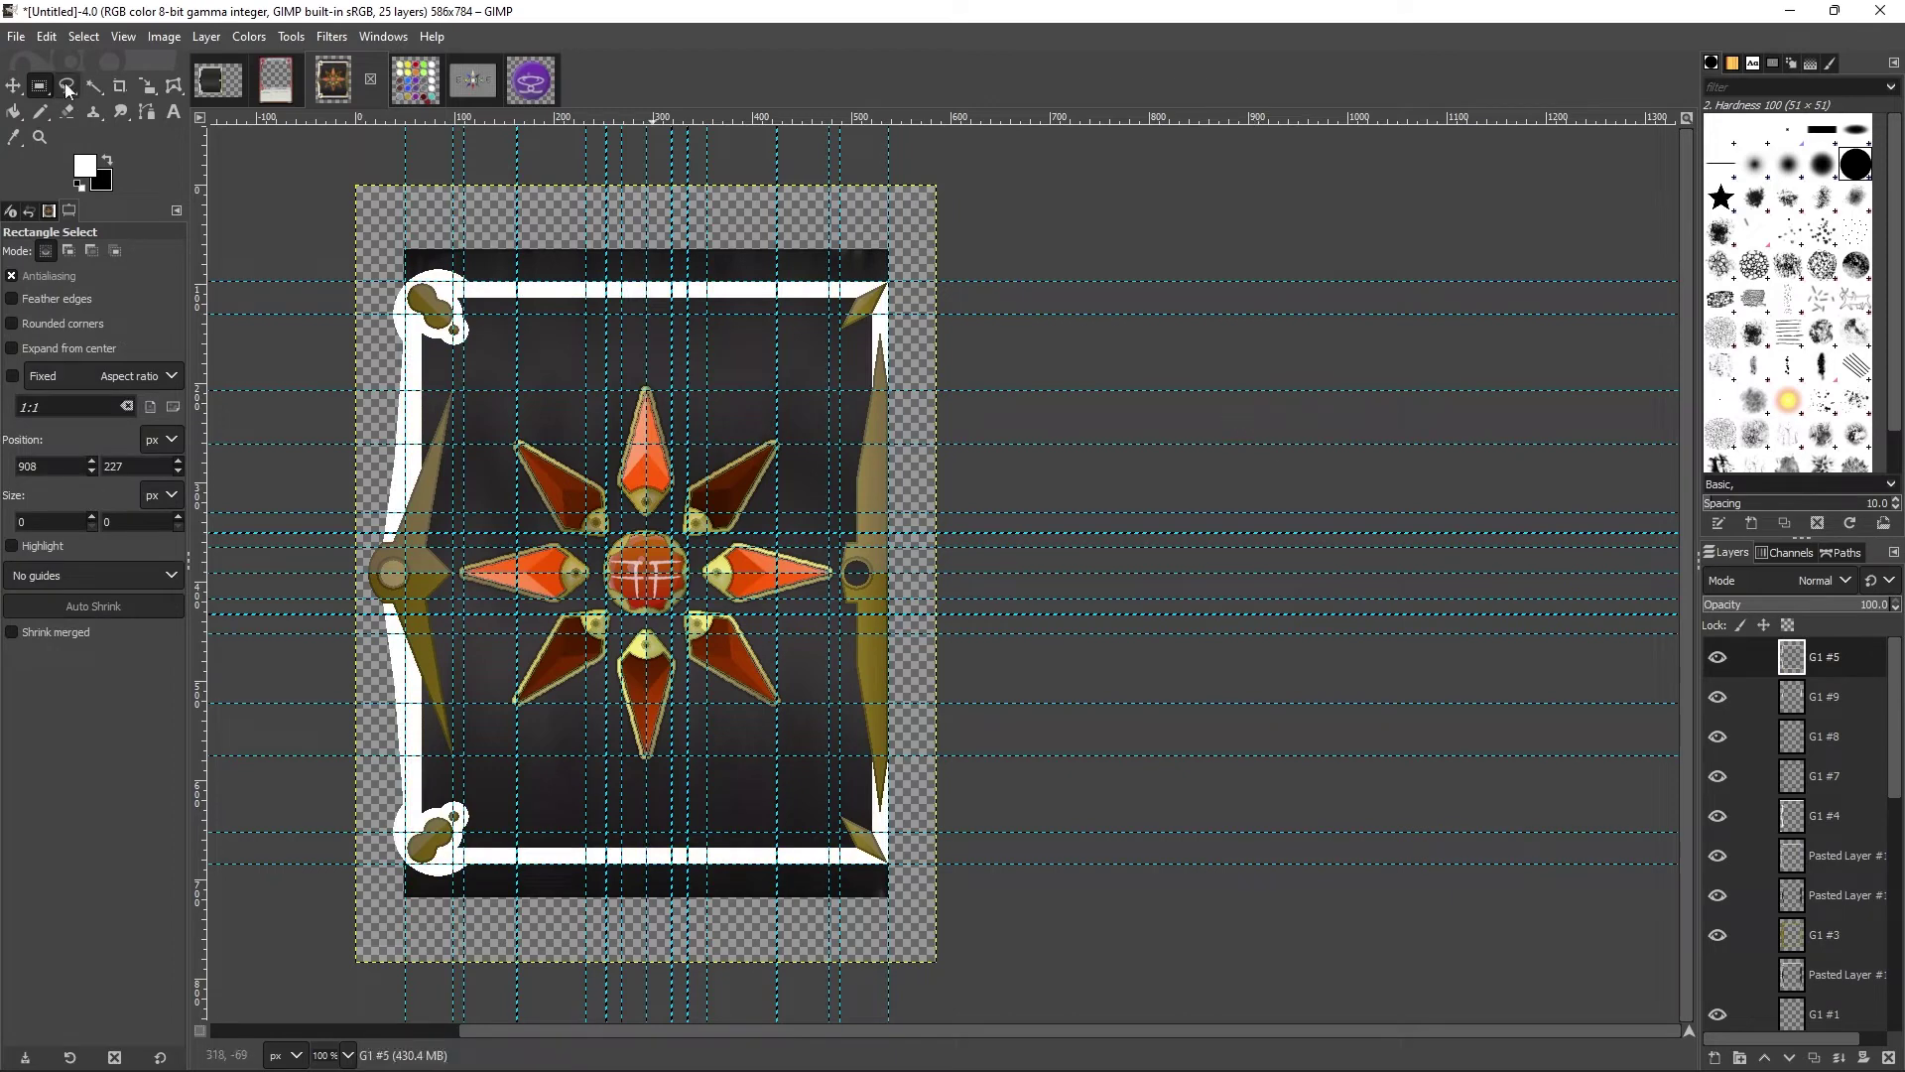
Step: Cut the inner half off the white frame bars with Free Select and lower layer G1 #5's opacity to a faint highlight
{"action": "left_click", "coordinate": [67, 86]}
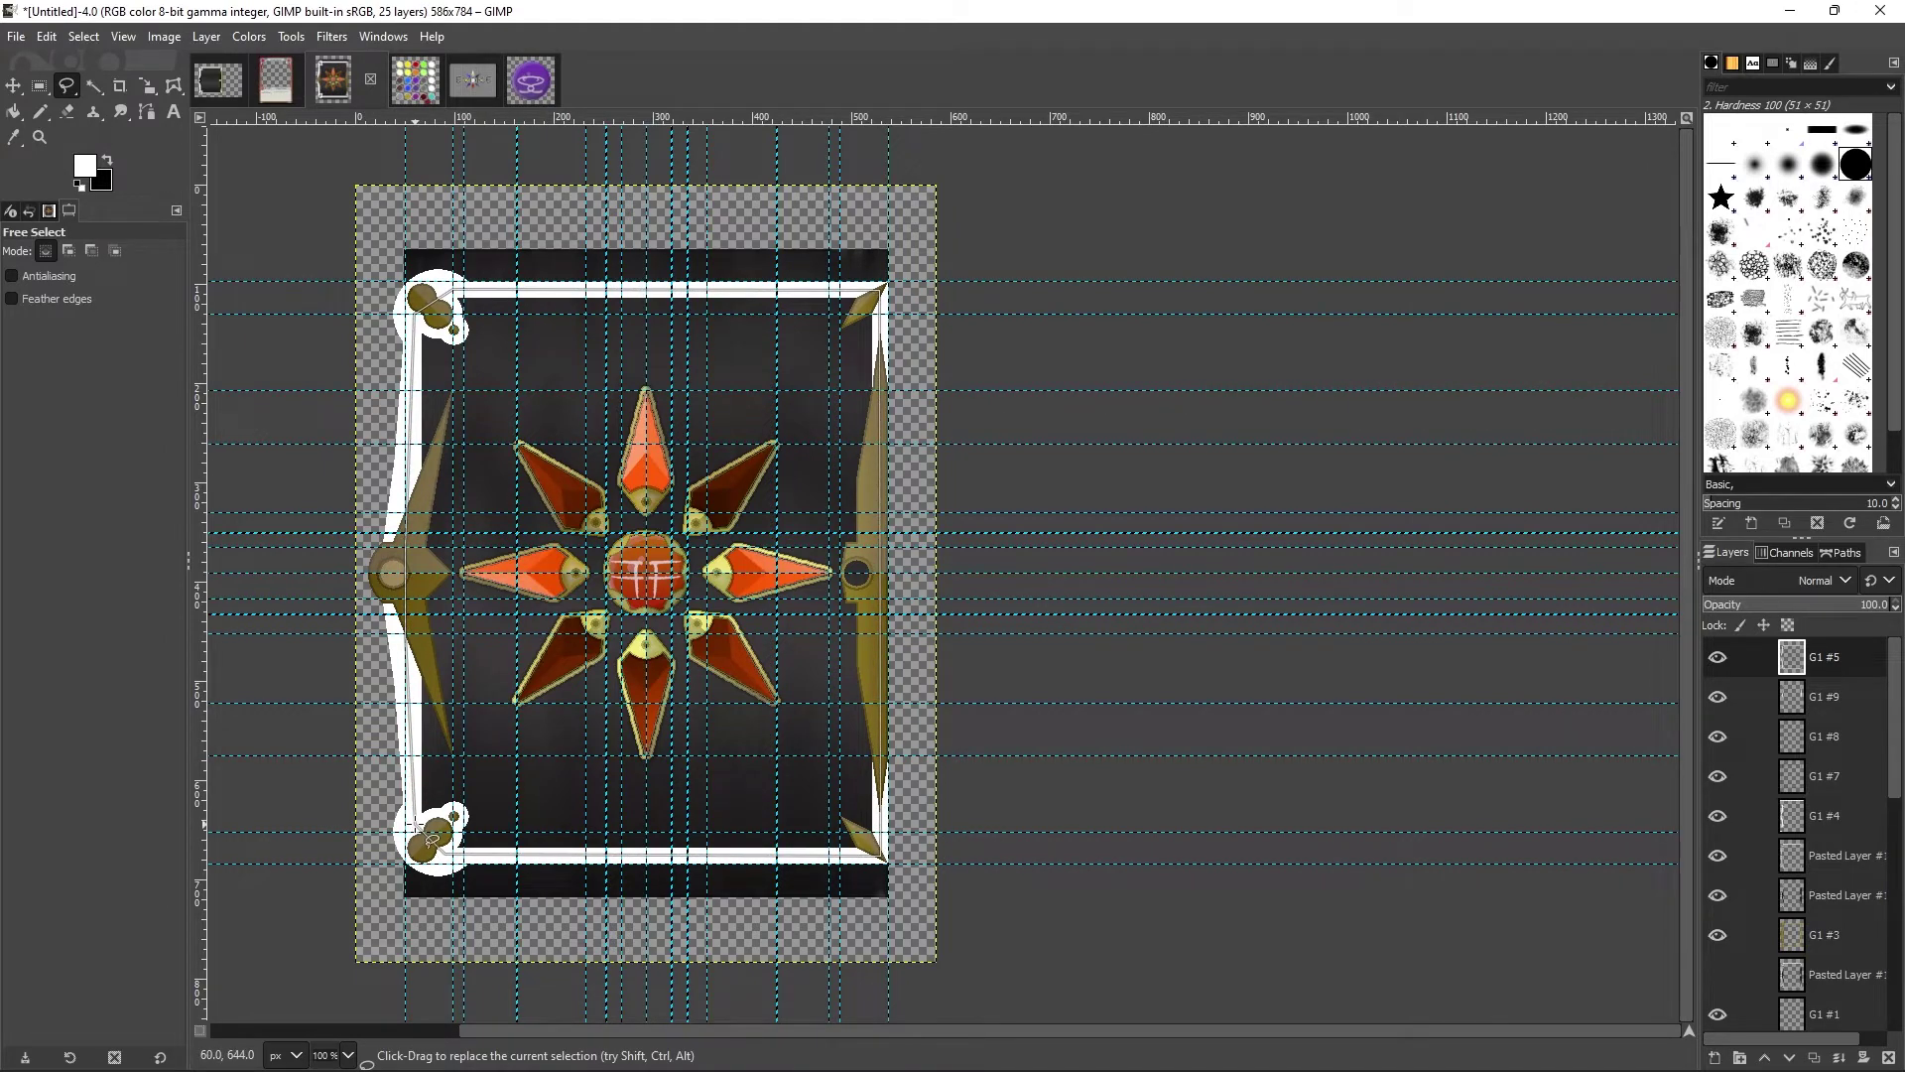
{"action": "left_click", "coordinate": [416, 822]}
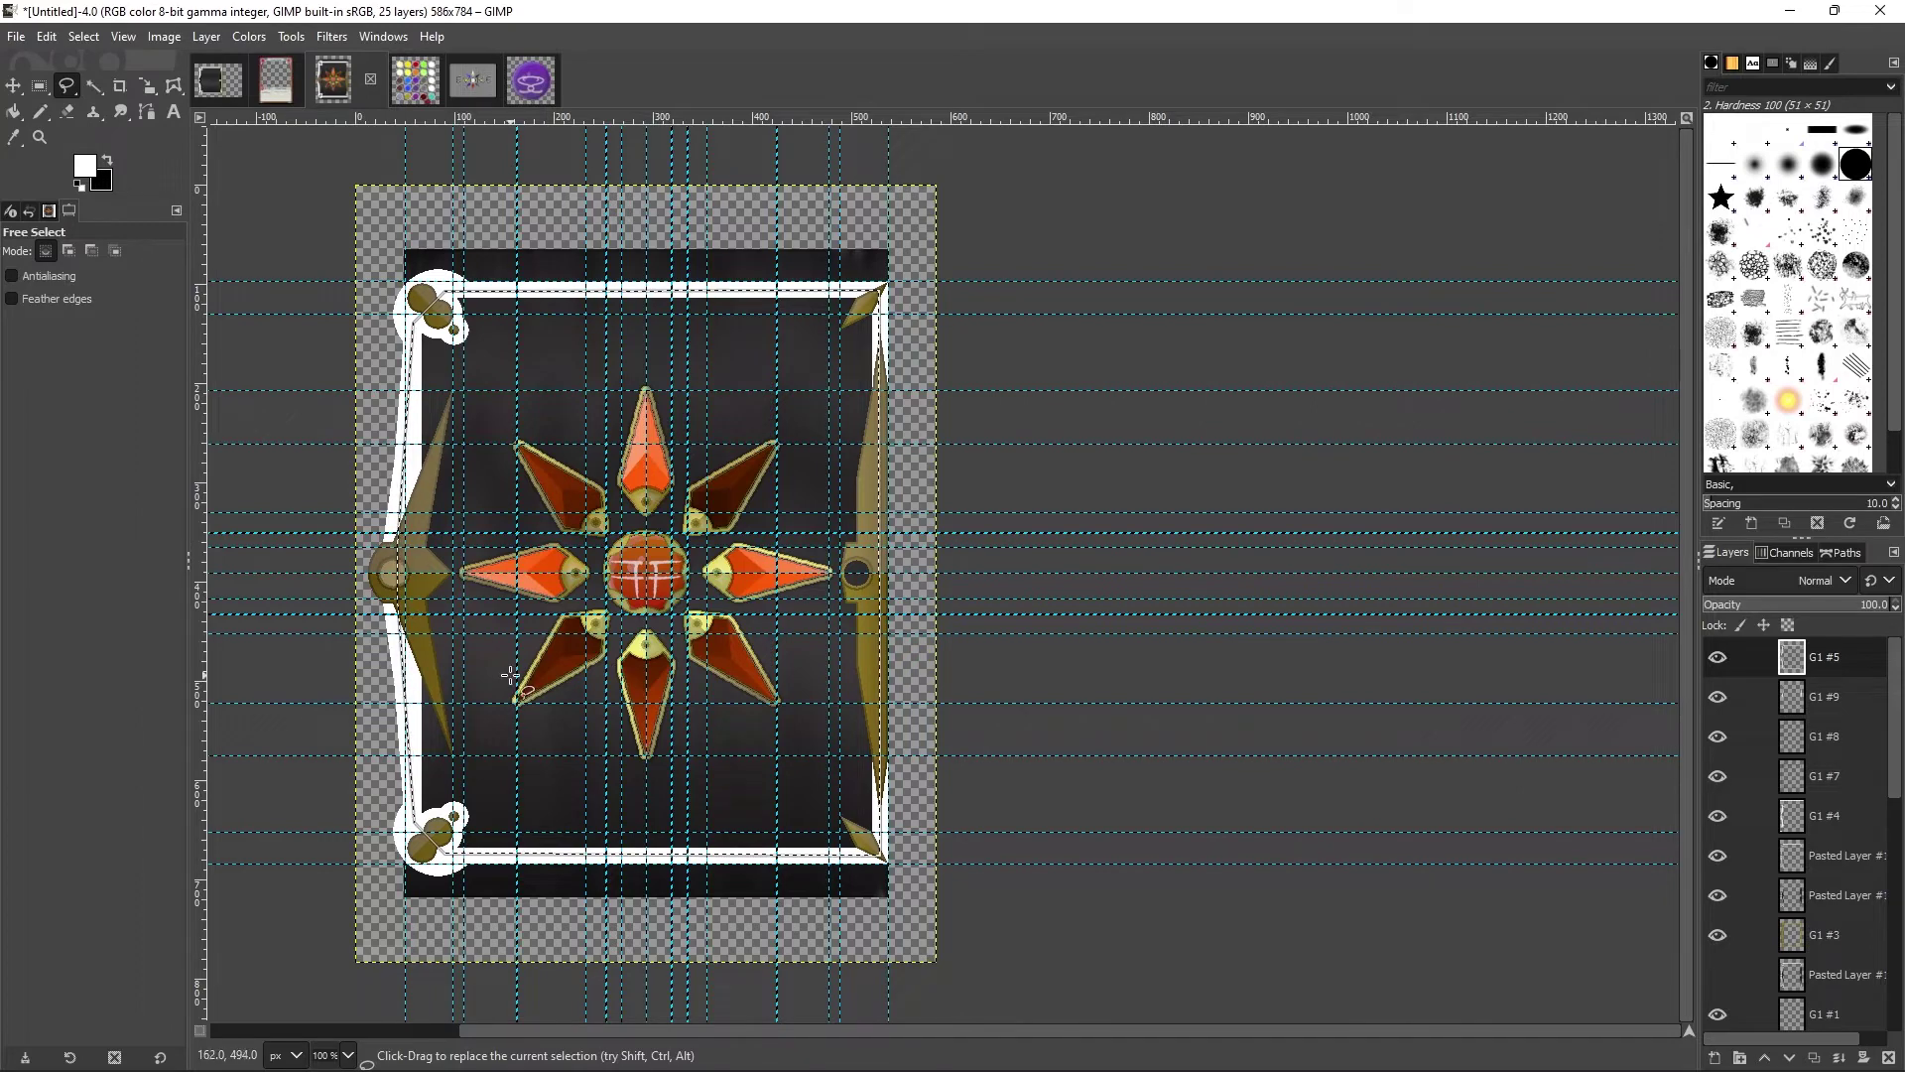
{"action": "key", "text": "r"}
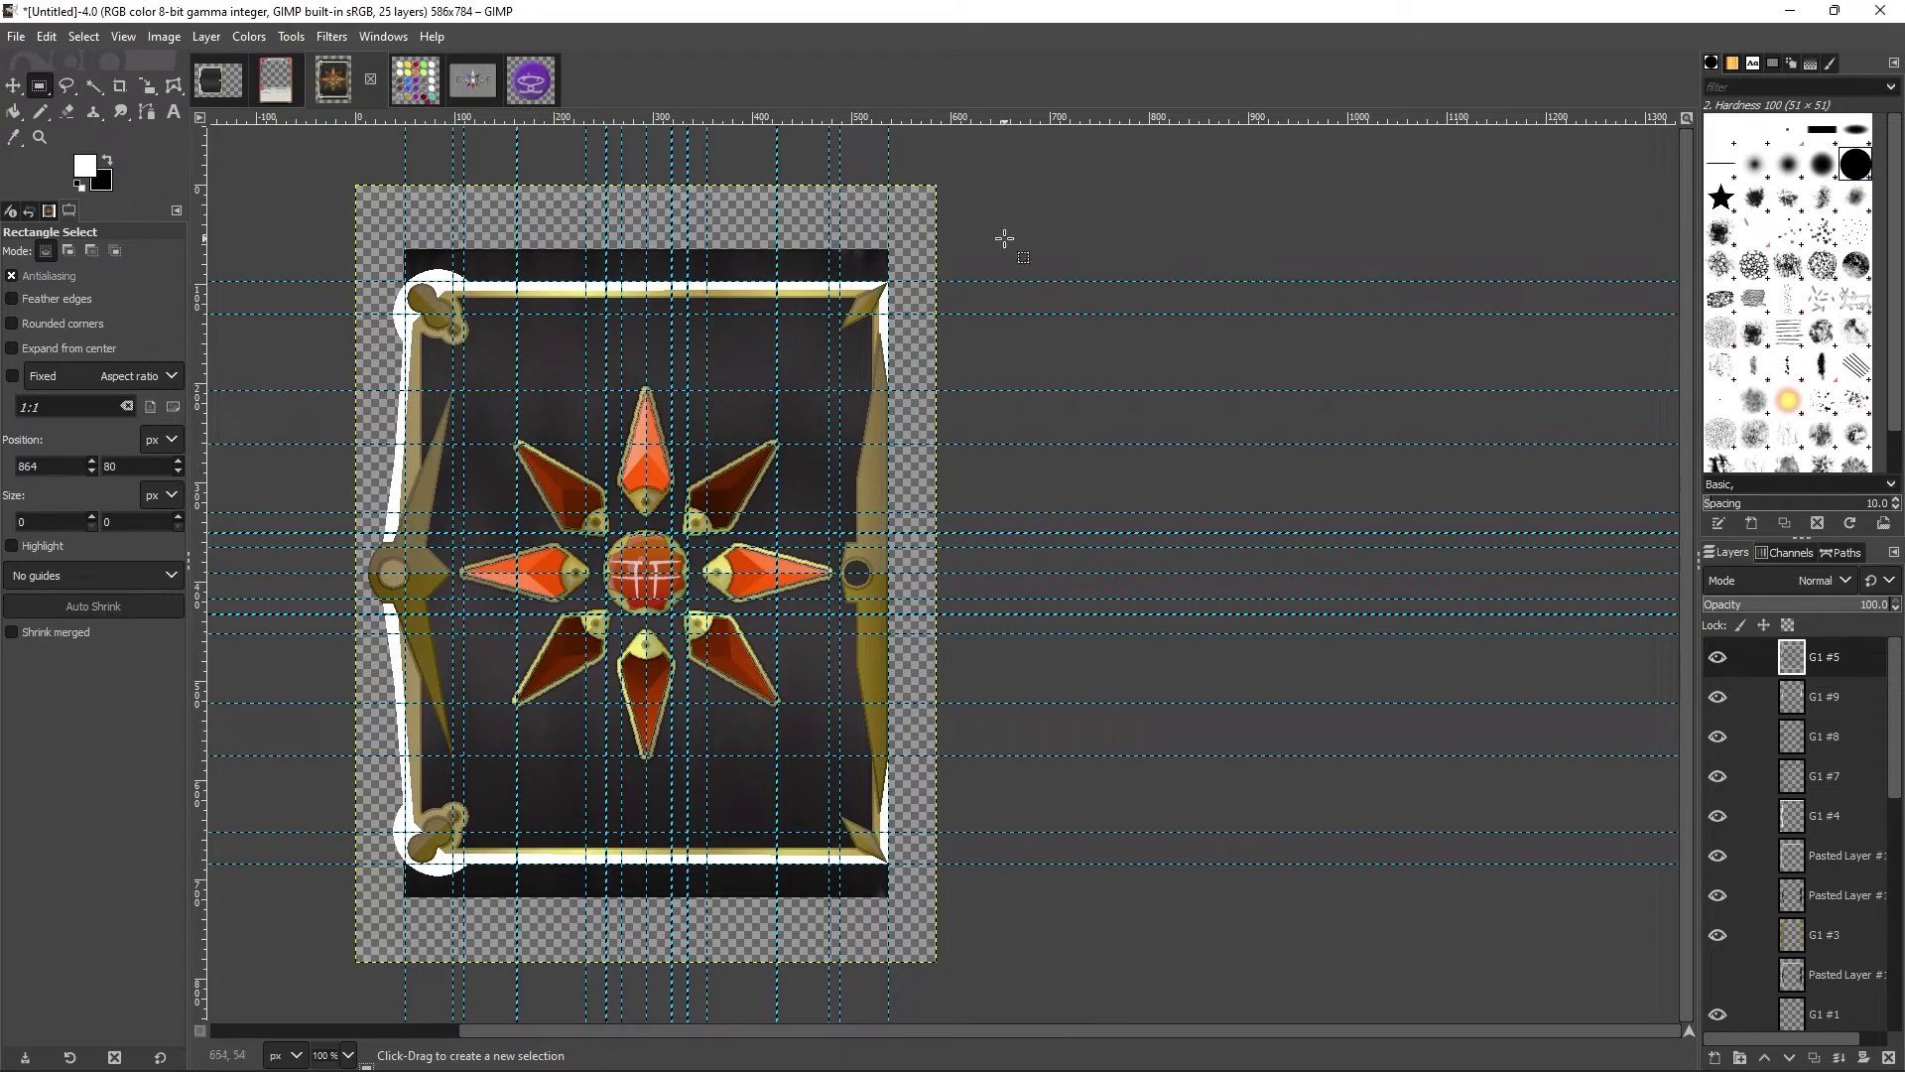
{"action": "left_click_drag", "start_coordinate": [1897, 612], "coordinate": [1885, 640]}
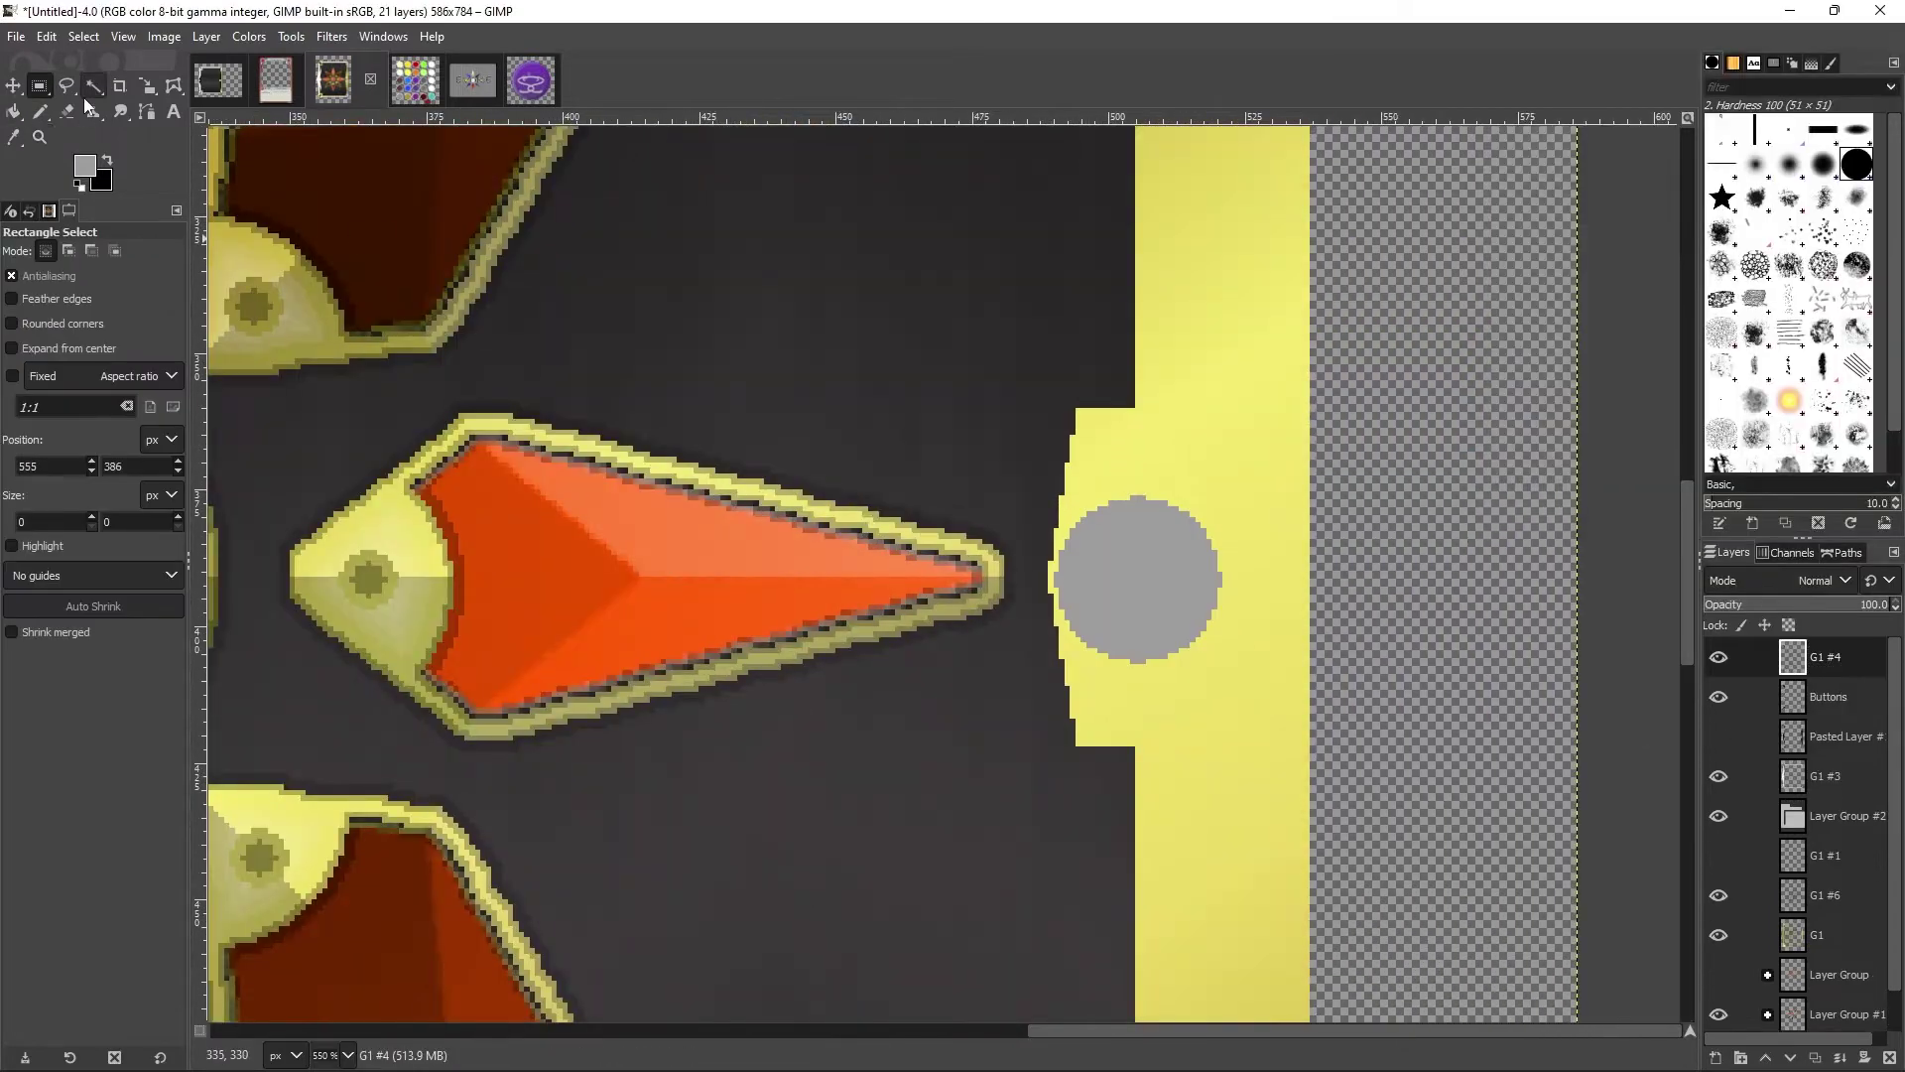
Step: Outline the grey gem circle on the right clasp in black on a new layer G1 #5
{"action": "key", "text": "shift+b"}
{"action": "key", "text": "x"}
{"action": "right_click", "coordinate": [1825, 657]}
{"action": "left_click", "coordinate": [1667, 162]}
{"action": "left_click", "coordinate": [1369, 923]}
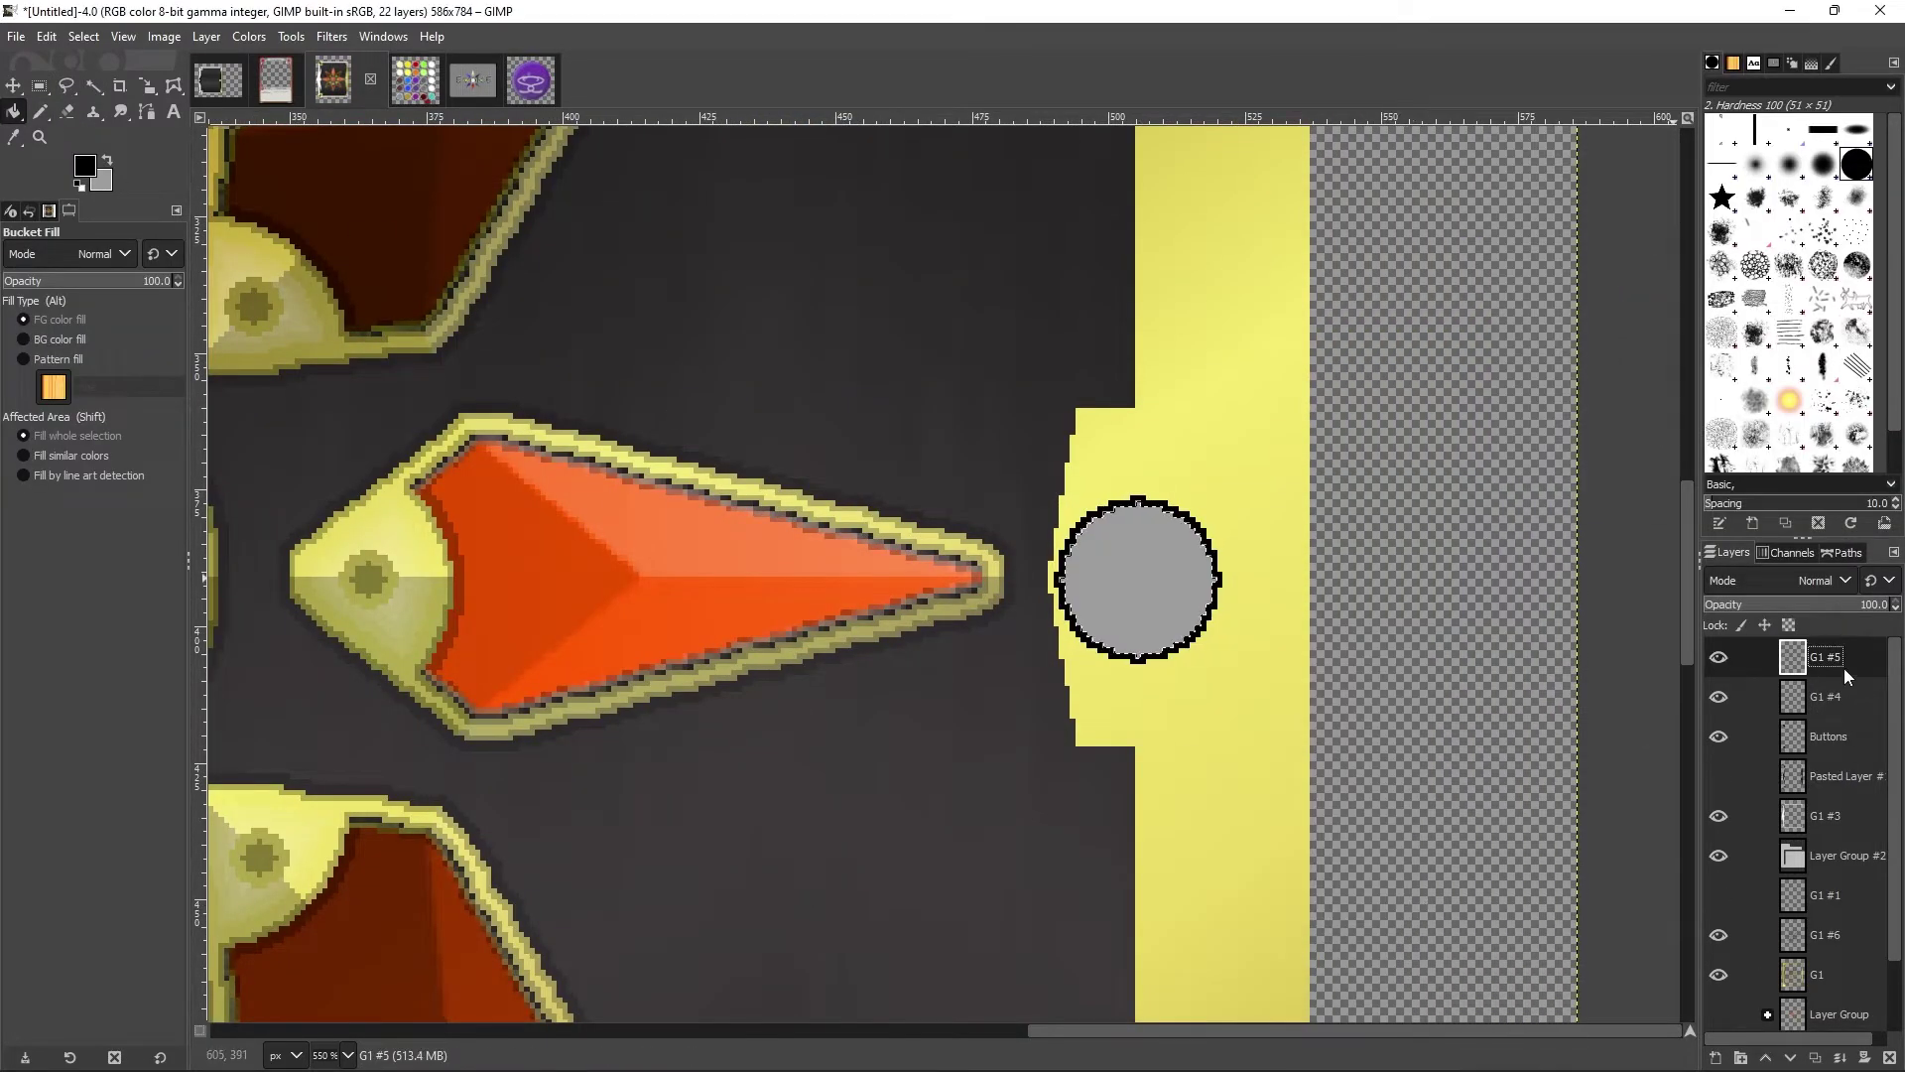
Step: Fill a smaller concentric circle inside the clasp gem white on new layer G1 #7 and reduce the layer's opacity to 10
{"action": "left_click", "coordinate": [1416, 918]}
{"action": "left_click", "coordinate": [1715, 1058], "text": "shift"}
{"action": "key", "text": "x"}
{"action": "left_click", "coordinate": [1138, 580]}
{"action": "left_click_drag", "start_coordinate": [1897, 604], "coordinate": [1897, 613]}
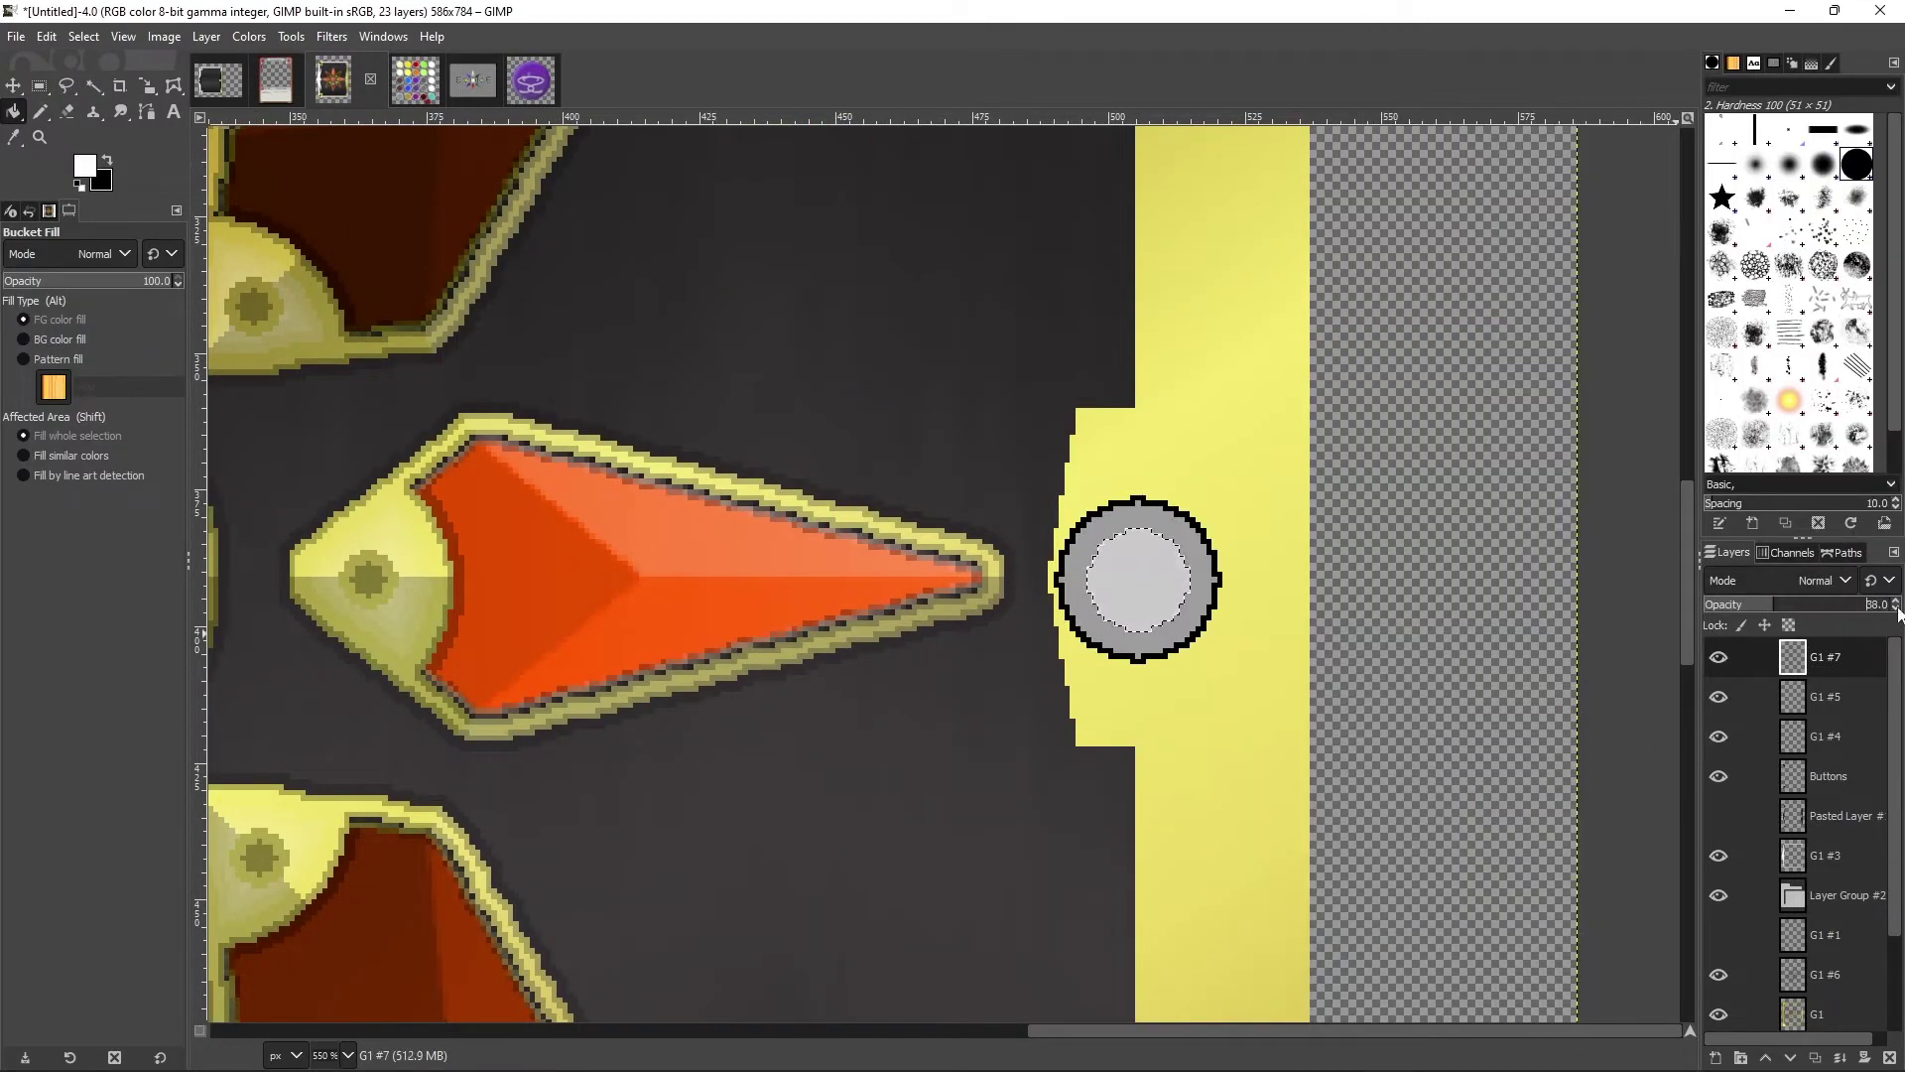
Step: Fill a rectangle over the clasp gem's upper-left quarter black on a new layer G1 #8
{"action": "key", "text": "shift+ctrl+n"}
{"action": "key", "text": "shift+ctrl+a"}
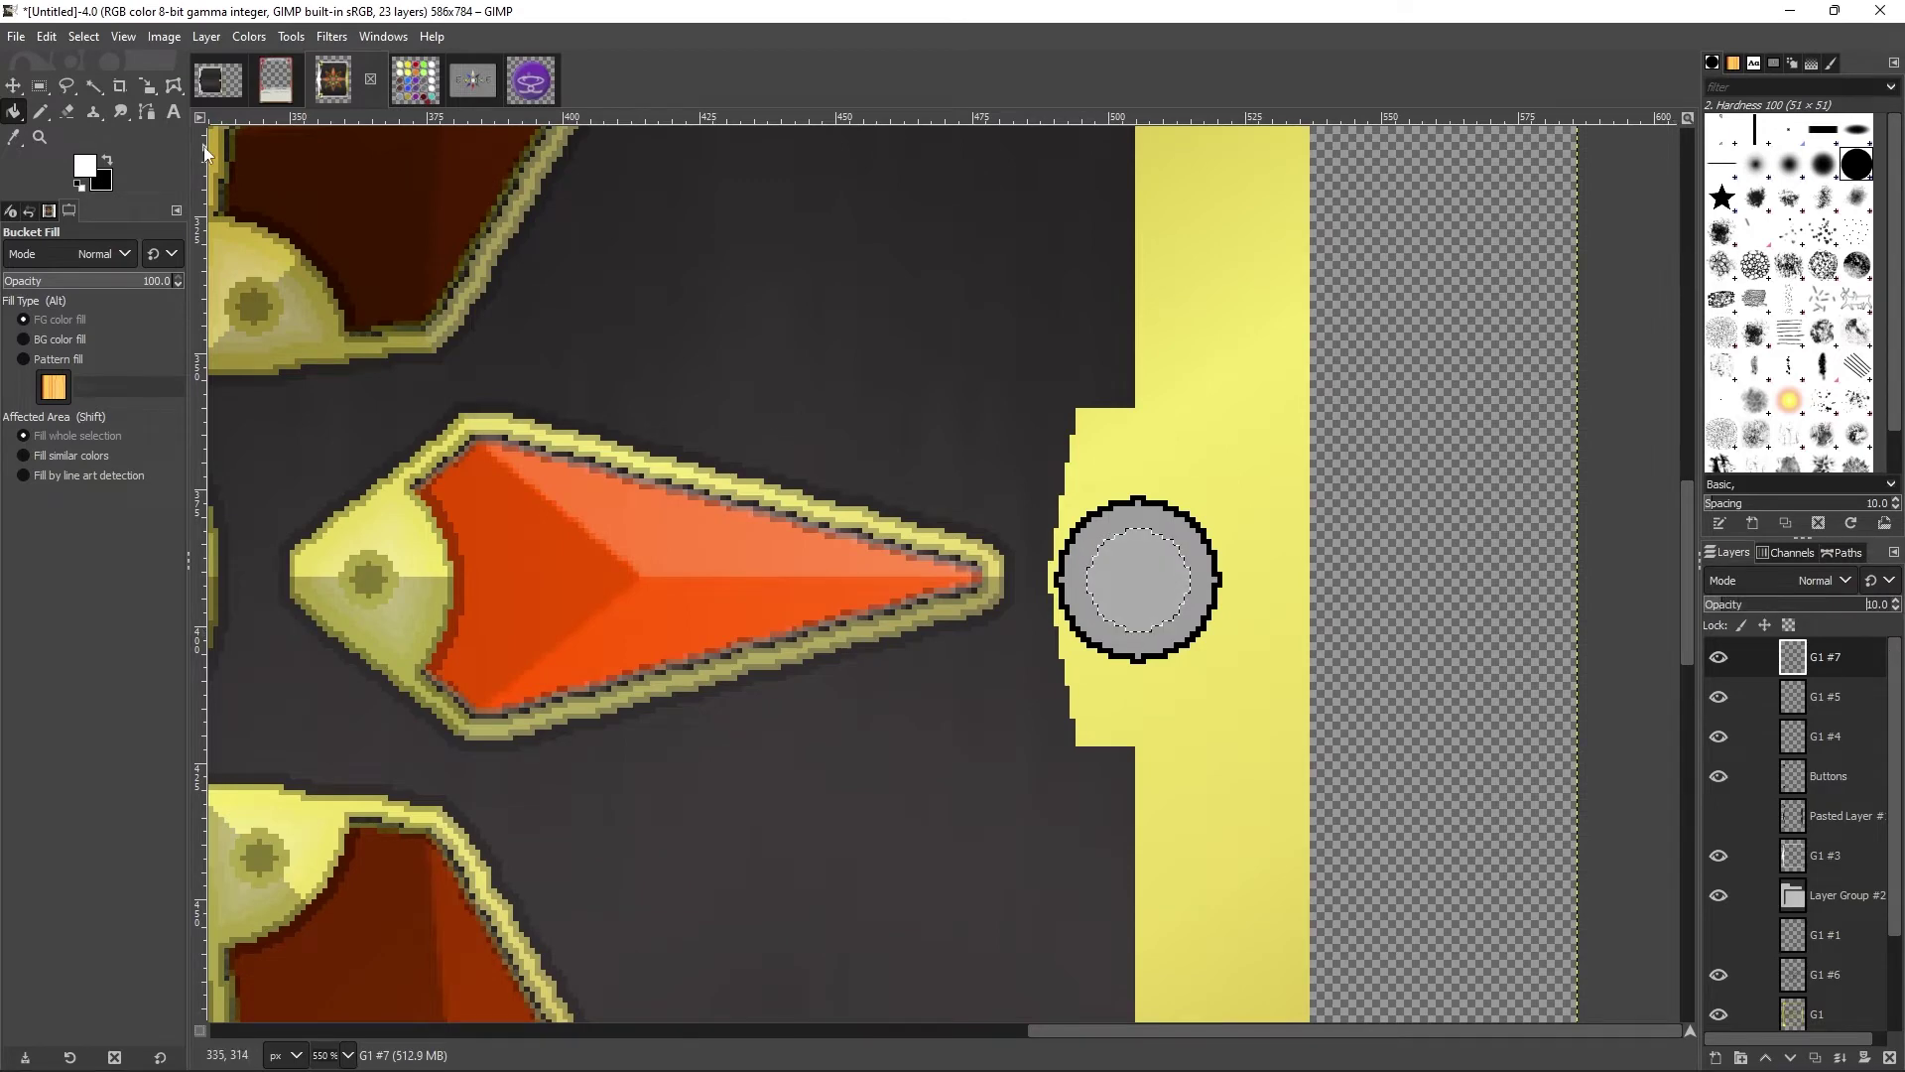
{"action": "key", "text": "f"}
{"action": "scroll", "coordinate": [1141, 595], "scroll_direction": "up", "scroll_amount": 5}
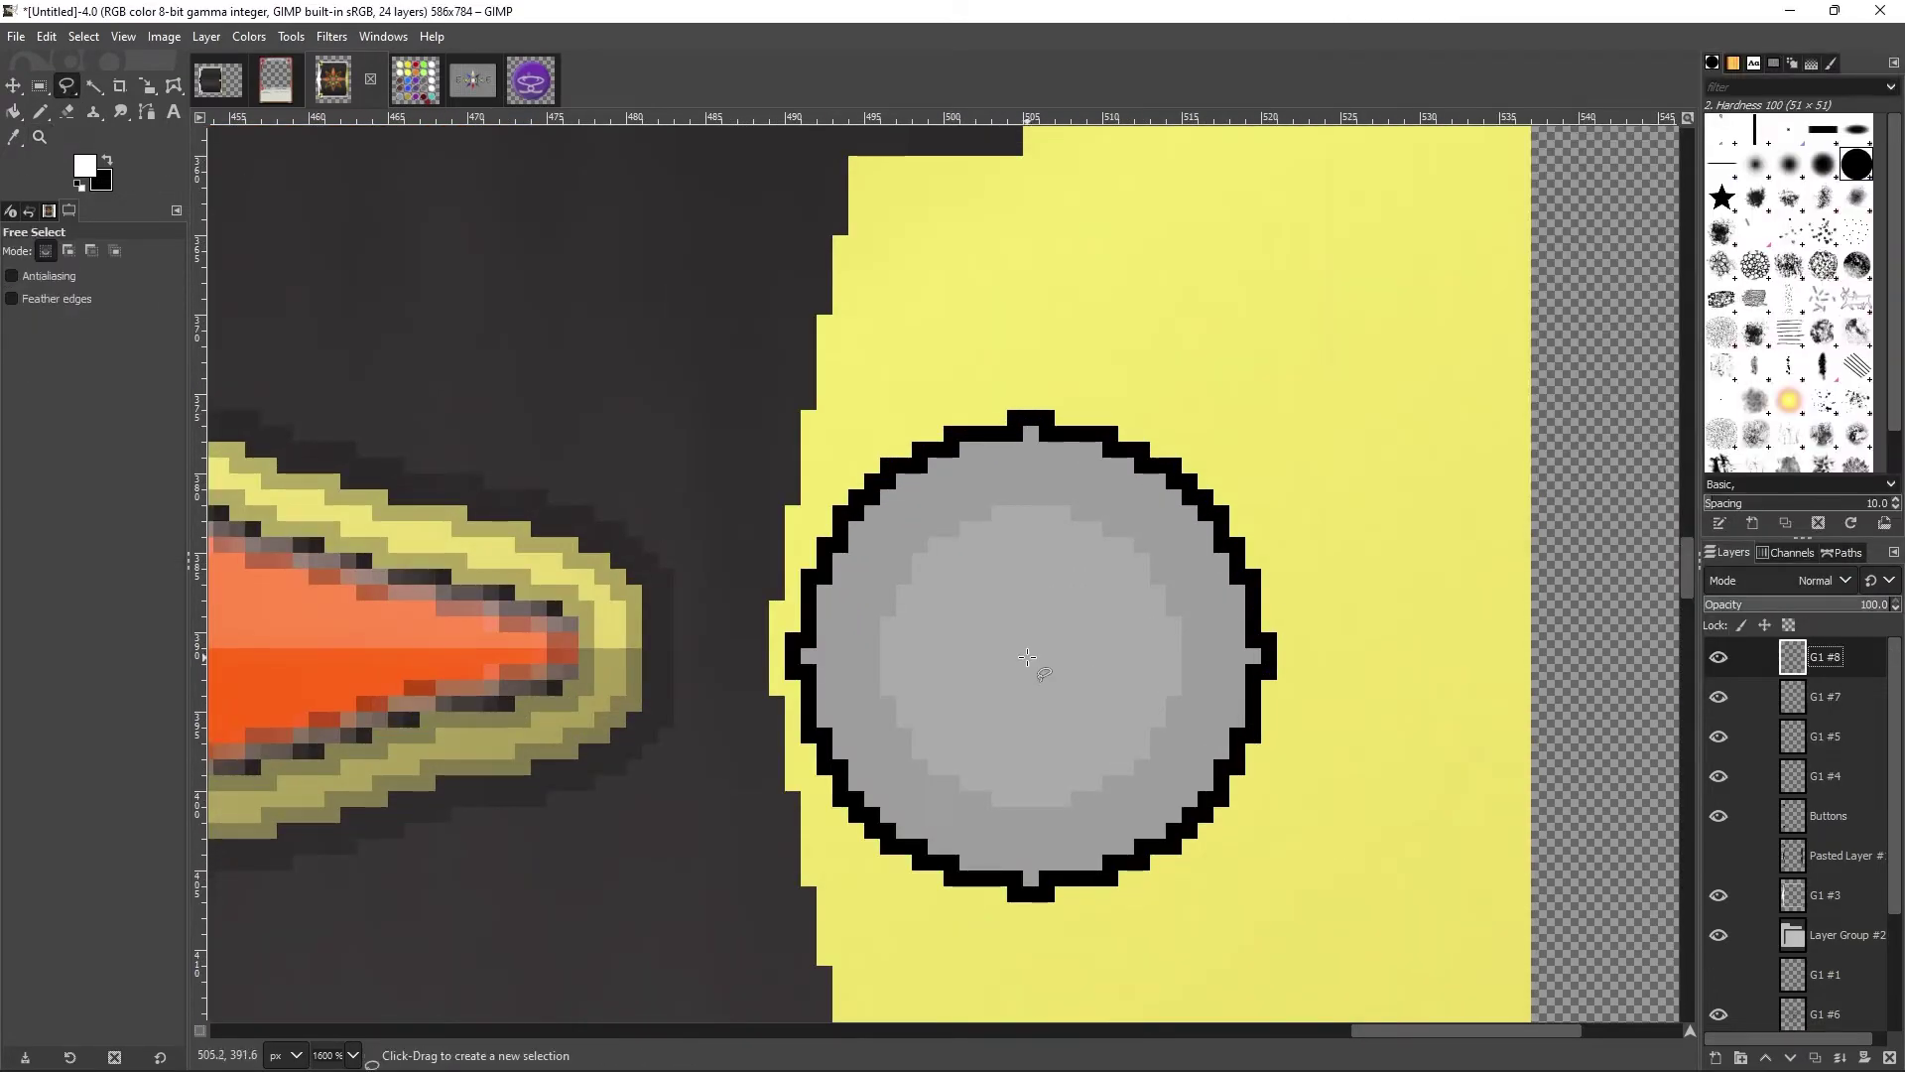
{"action": "key", "text": "r"}
{"action": "left_click_drag", "start_coordinate": [674, 337], "coordinate": [1023, 663]}
{"action": "key", "text": "x"}
{"action": "key", "text": "shift+b"}
{"action": "left_click", "coordinate": [843, 496]}
{"action": "key", "text": "r"}
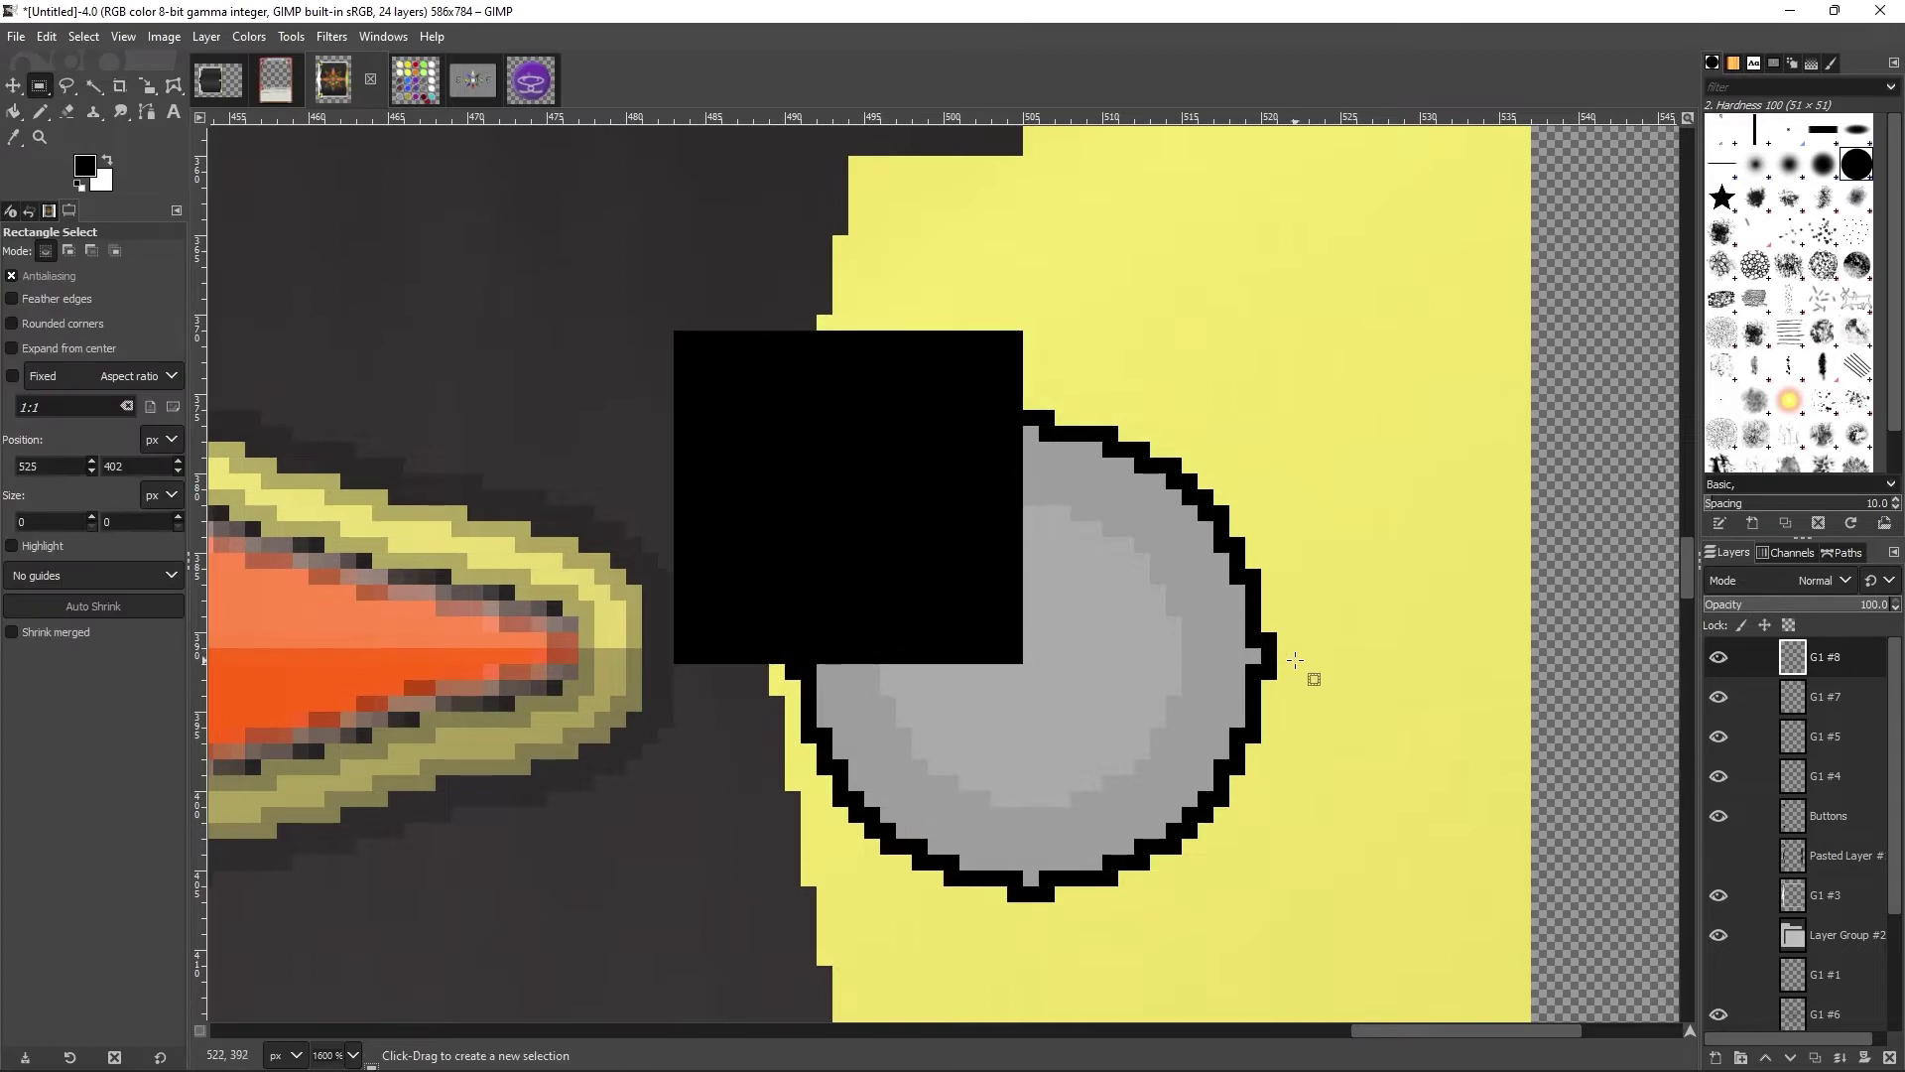
Step: Fill the gem's lower-right quarter black on G1 #8 and trim both black quarters to the circle
{"action": "left_click_drag", "start_coordinate": [1294, 660], "coordinate": [1023, 926]}
{"action": "key", "text": "ctrl+comma"}
{"action": "left_click", "coordinate": [1792, 775], "text": "alt"}
{"action": "key", "text": "ctrl+i"}
{"action": "key", "text": "Delete"}
{"action": "key", "text": "shift+ctrl+a"}
{"action": "right_click", "coordinate": [1818, 744]}
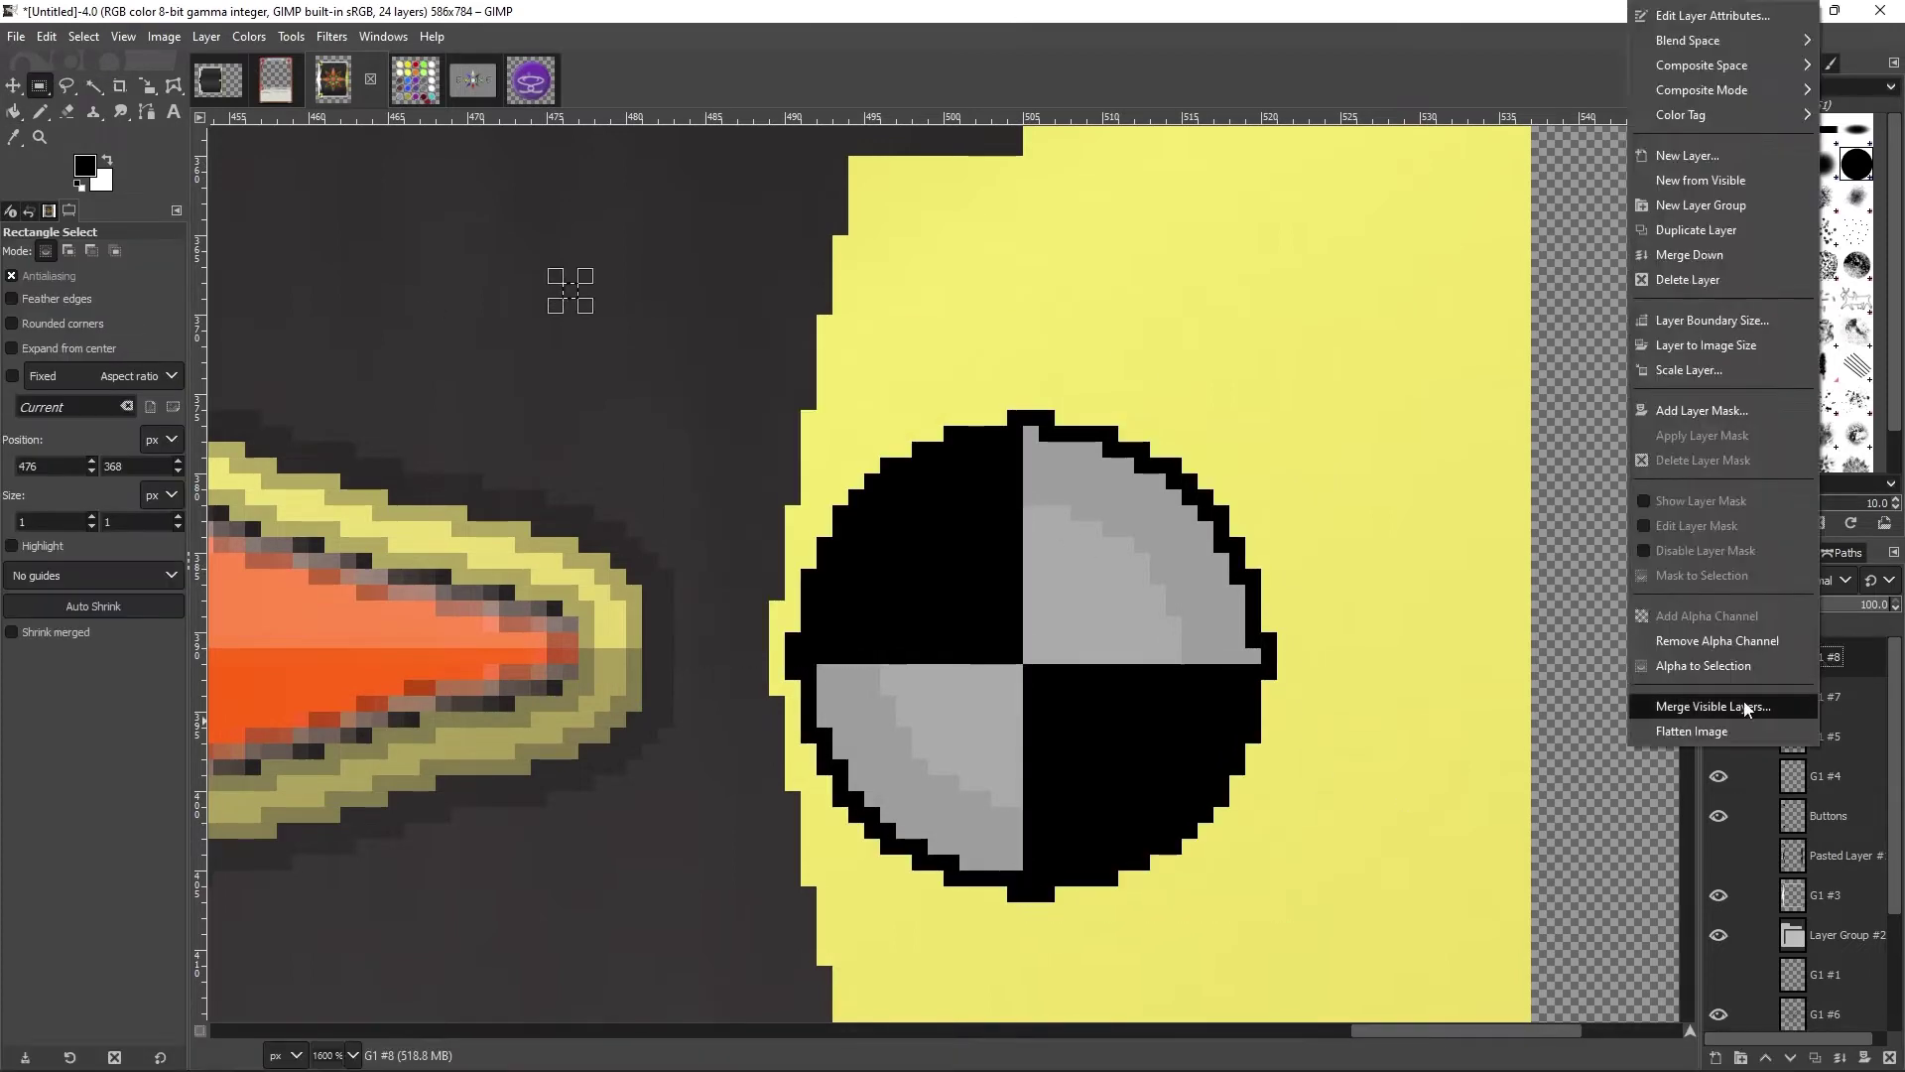
Step: Fill the gem's upper-right quarter white on new layer G1 #9 and extend the lower-right black quarter with a 17 x 3 px strip
{"action": "key", "text": "shift+ctrl+n"}
{"action": "left_click_drag", "start_coordinate": [1023, 379], "coordinate": [1307, 646]}
{"action": "key", "text": "x"}
{"action": "key", "text": "shift+b"}
{"action": "left_click", "coordinate": [1161, 516]}
{"action": "key", "text": "r"}
{"action": "key", "text": "x"}
{"action": "left_click_drag", "start_coordinate": [1023, 646], "coordinate": [1293, 694]}
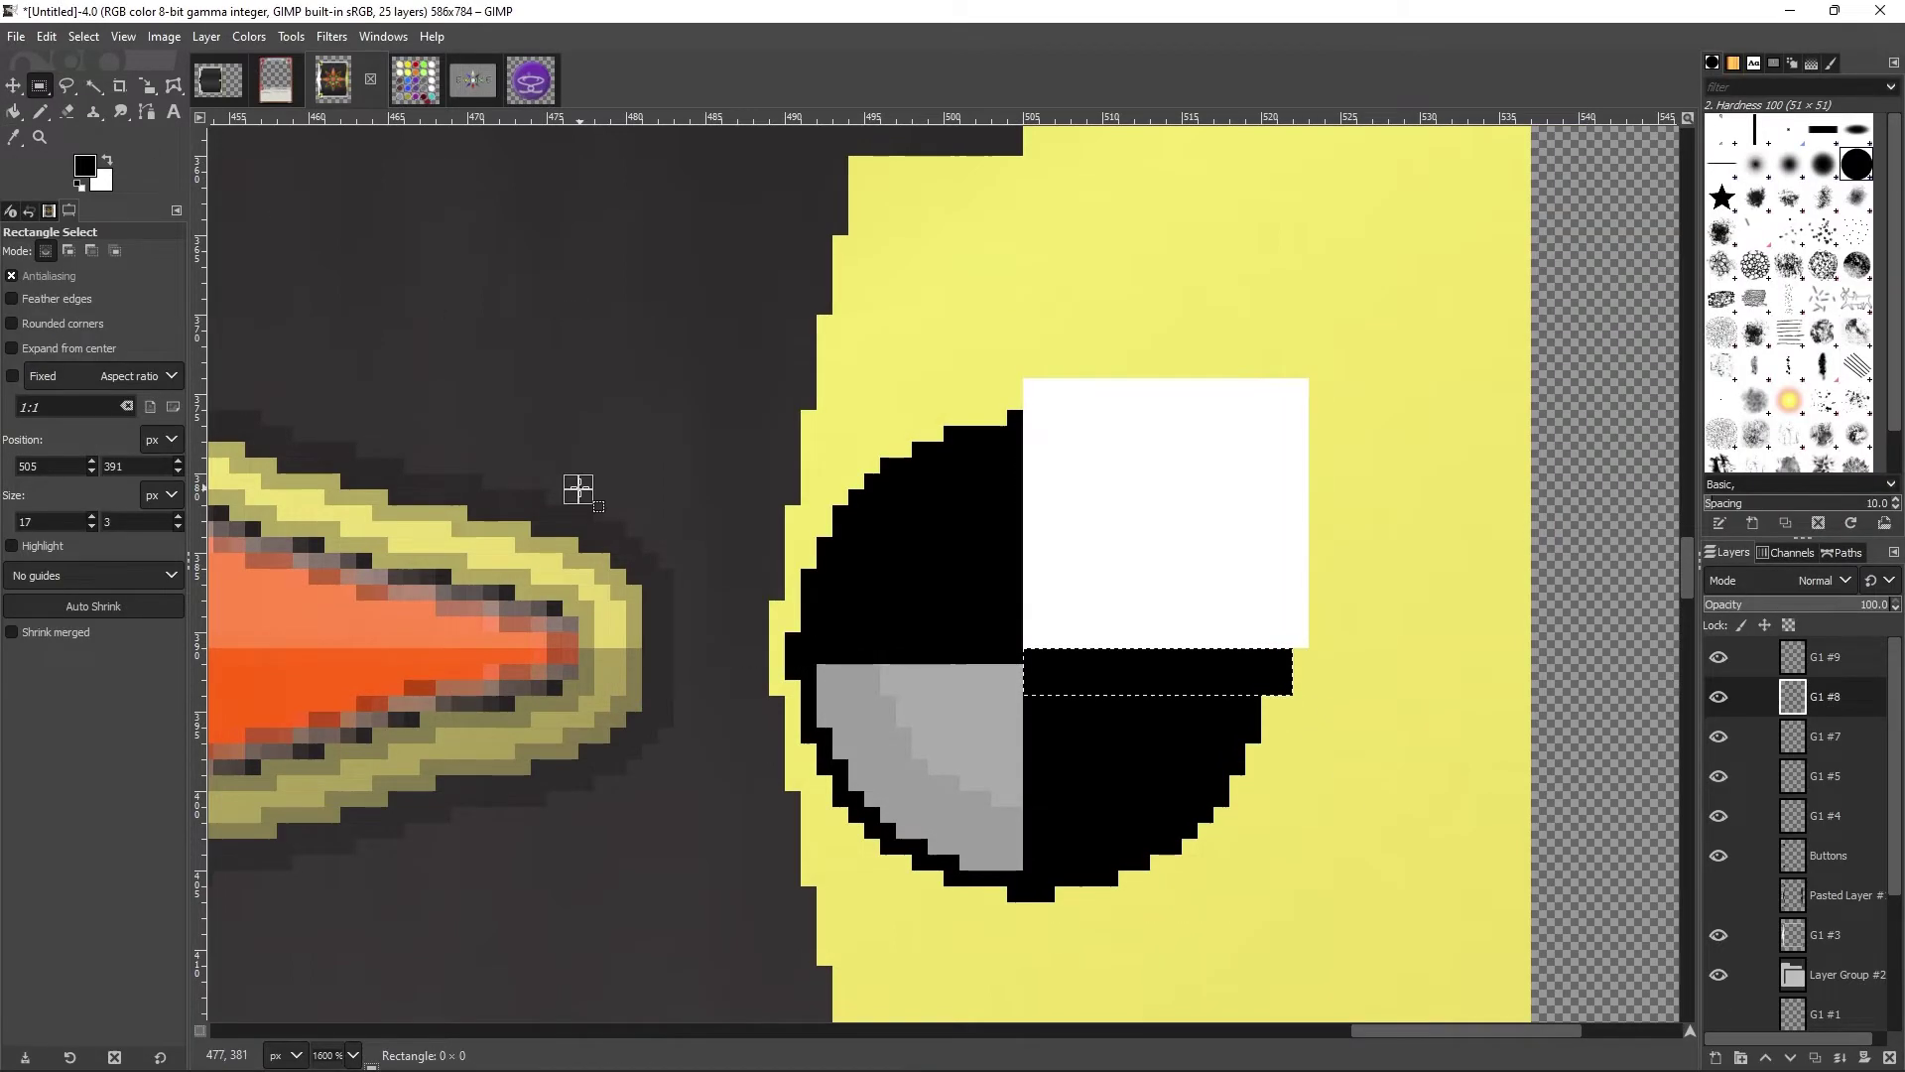
Step: Fill the gem's lower-left quarter white on G1 #9 and trim the coloured quarters to the ring around the inner circle
{"action": "key", "text": "x"}
{"action": "key", "text": "shift+b"}
{"action": "left_click", "coordinate": [923, 793]}
{"action": "key", "text": "u"}
{"action": "left_click", "coordinate": [1092, 754]}
{"action": "key", "text": "ctrl+i"}
{"action": "key", "text": "Delete"}
{"action": "key", "text": "ctrl+i"}
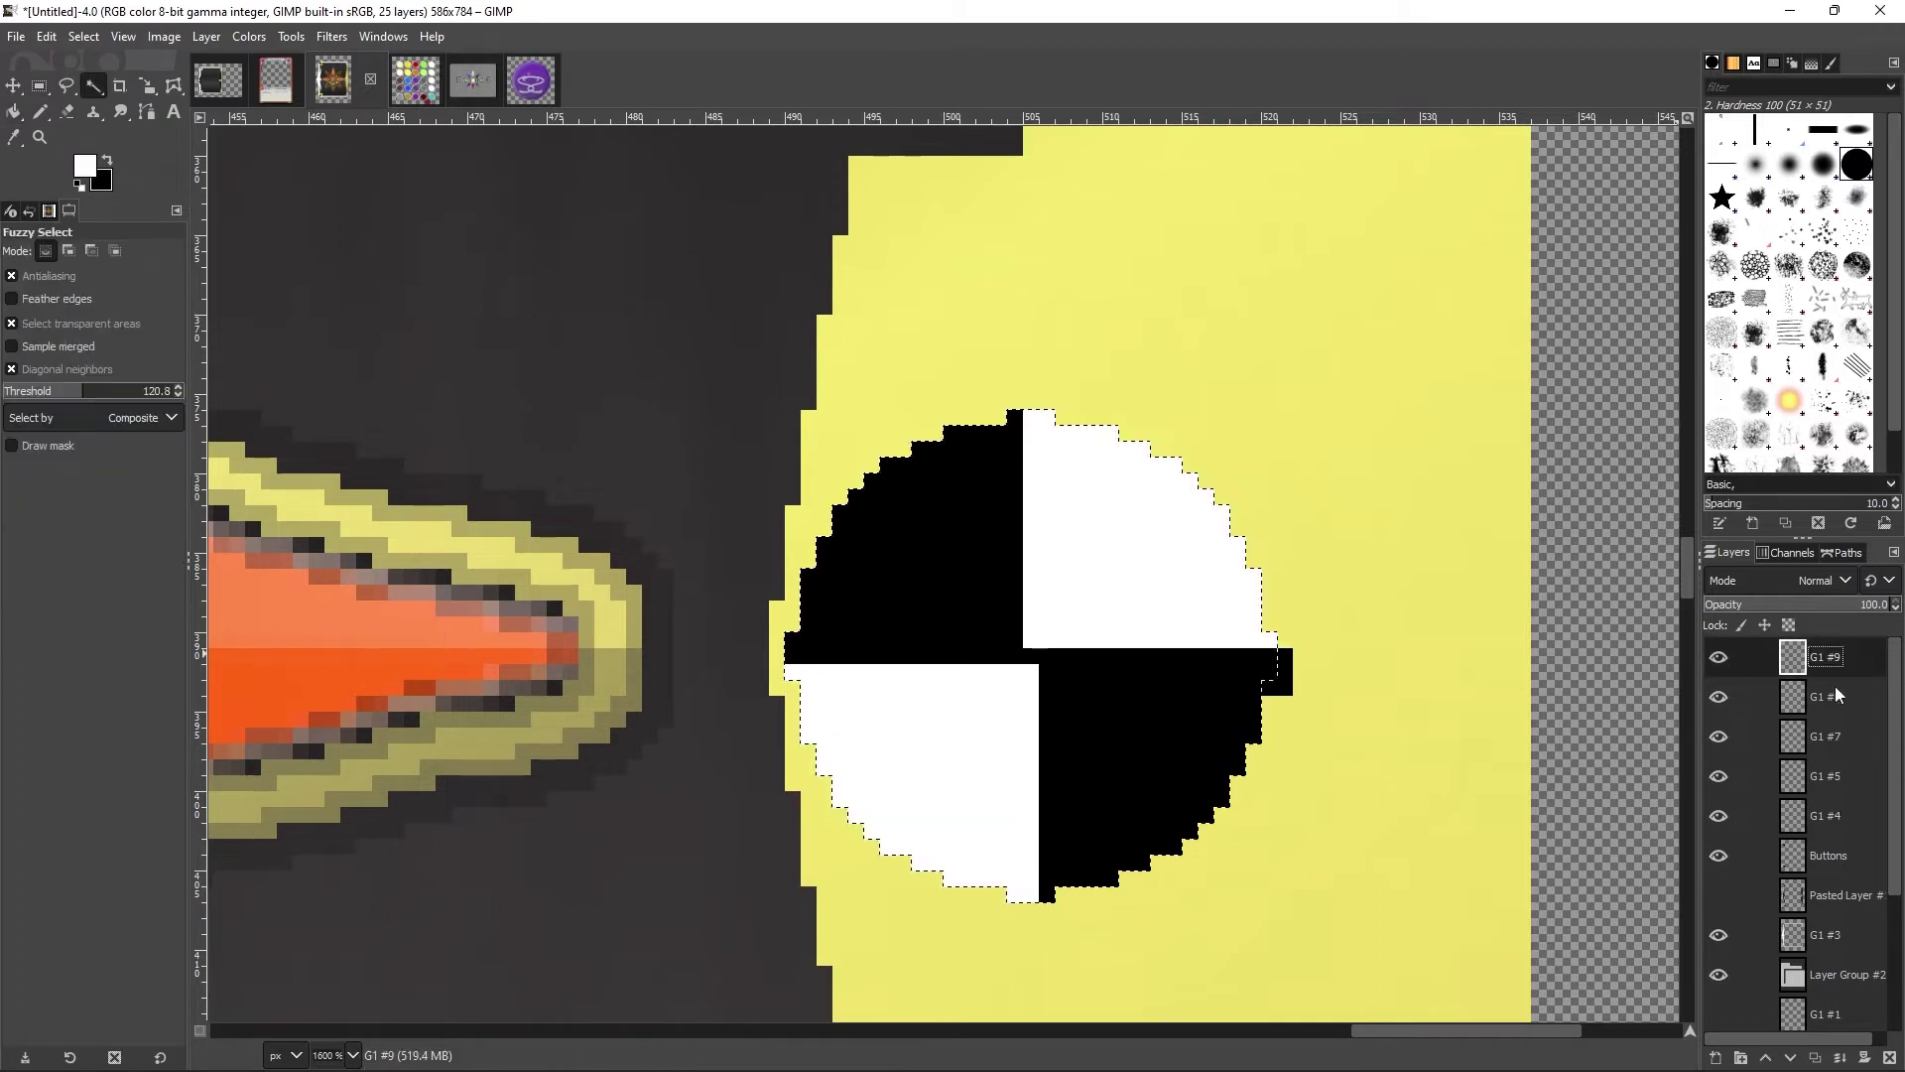
{"action": "key", "text": "Delete"}
Step: Delete a triangular wedge from the upper-right white quarter on G1 #9 with Free Select and hide that layer
{"action": "key", "text": "f"}
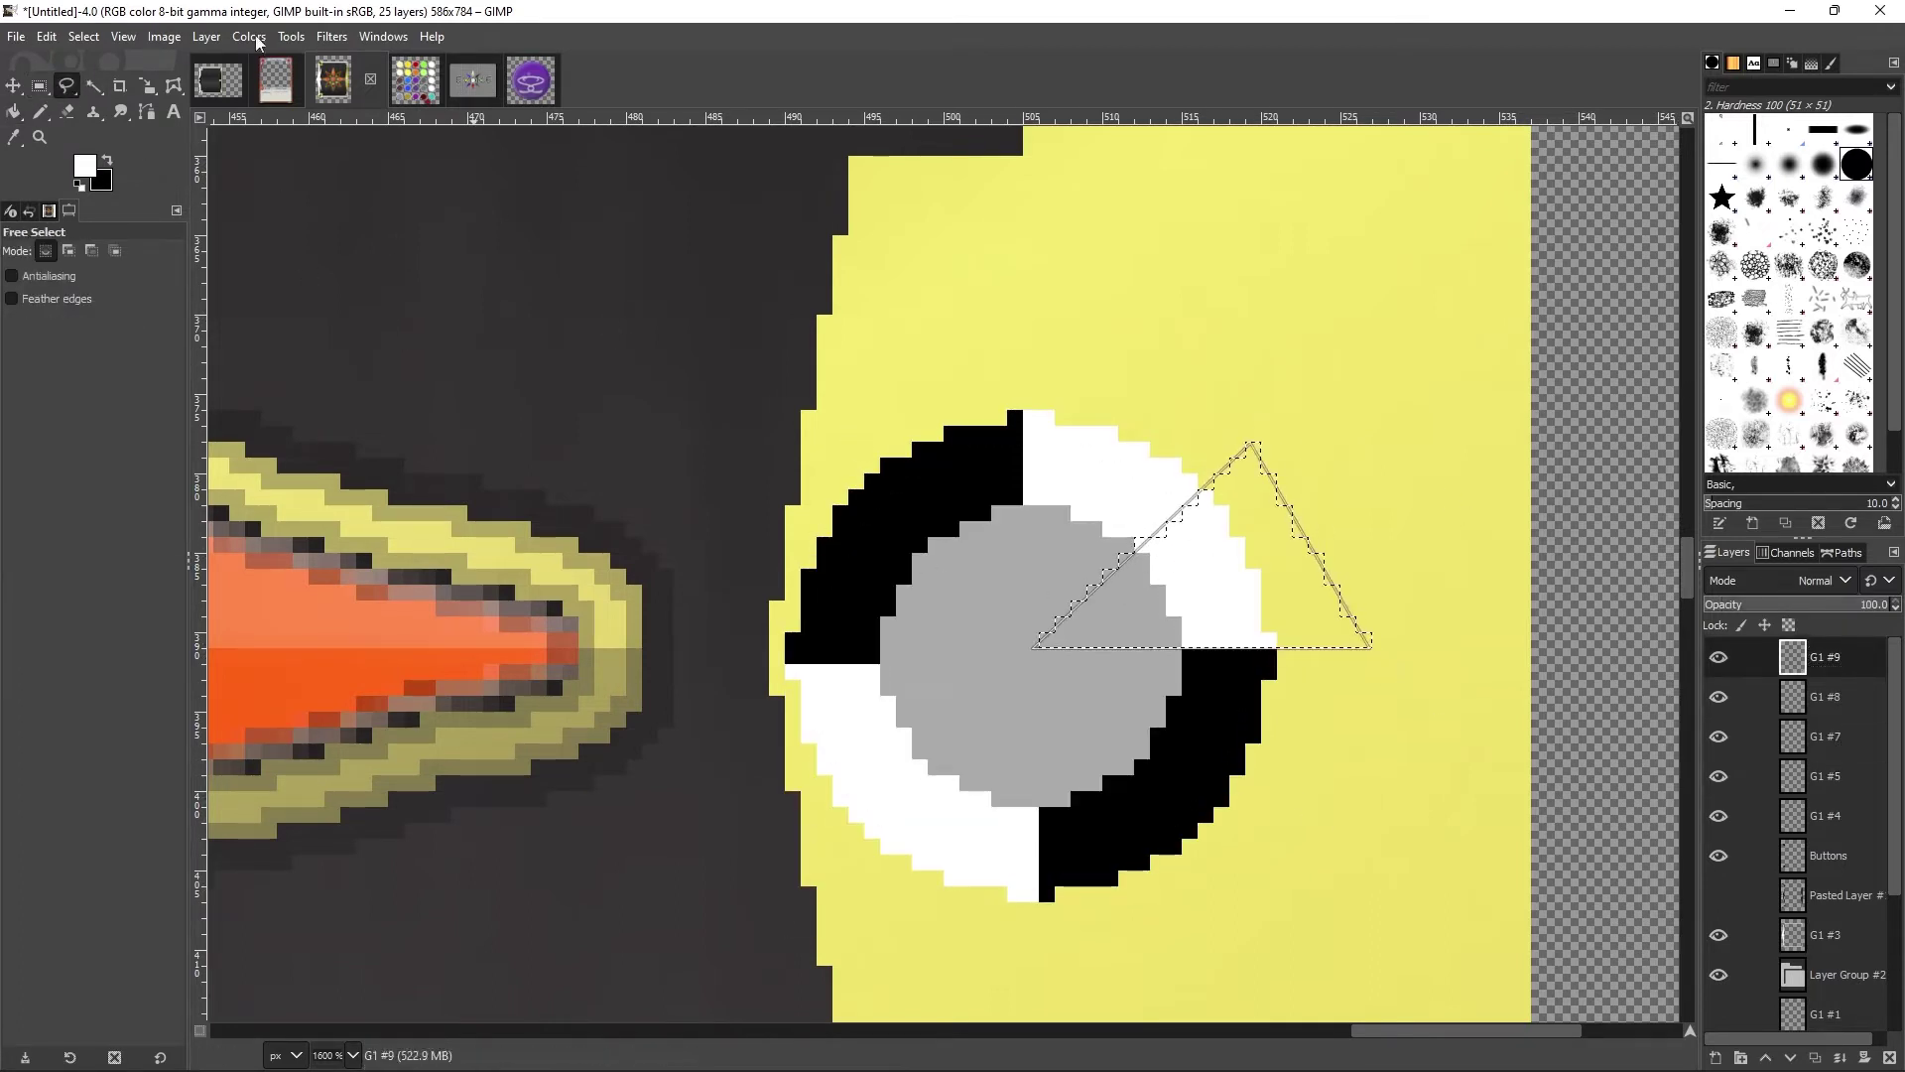
{"action": "key", "text": "Delete"}
{"action": "key", "text": "ctrl+shift+a"}
{"action": "left_click", "coordinate": [1718, 697]}
{"action": "key", "text": "Escape"}
{"action": "left_click", "coordinate": [1719, 696]}
{"action": "left_click", "coordinate": [1719, 657]}
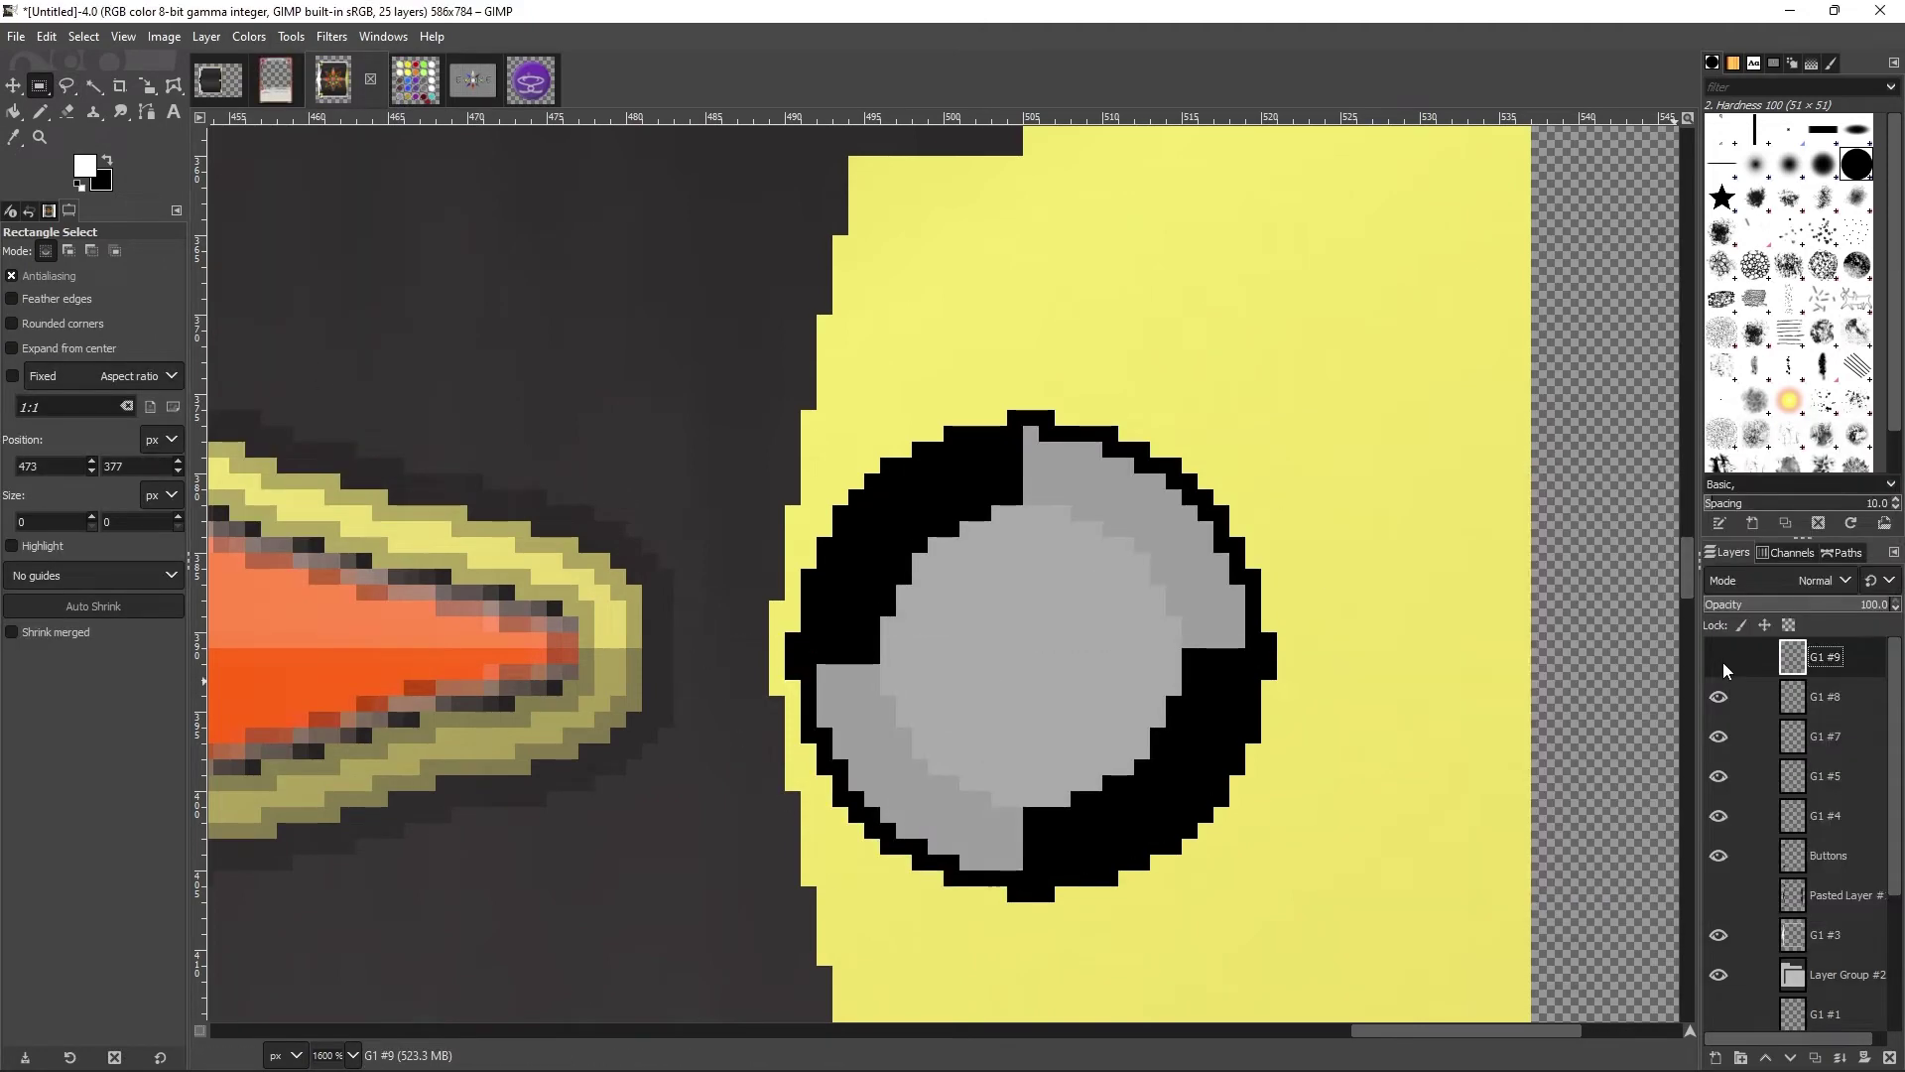
Step: Select the lower part of the gem's upper-left black quarter with Free Select and fill it white on G1 #8
{"action": "left_click", "coordinate": [959, 694]}
{"action": "left_click", "coordinate": [815, 441]}
{"action": "left_click", "coordinate": [690, 792]}
{"action": "left_click", "coordinate": [960, 694]}
{"action": "left_click", "coordinate": [1785, 696]}
{"action": "key", "text": "ctrl+comma"}
{"action": "key", "text": "r"}
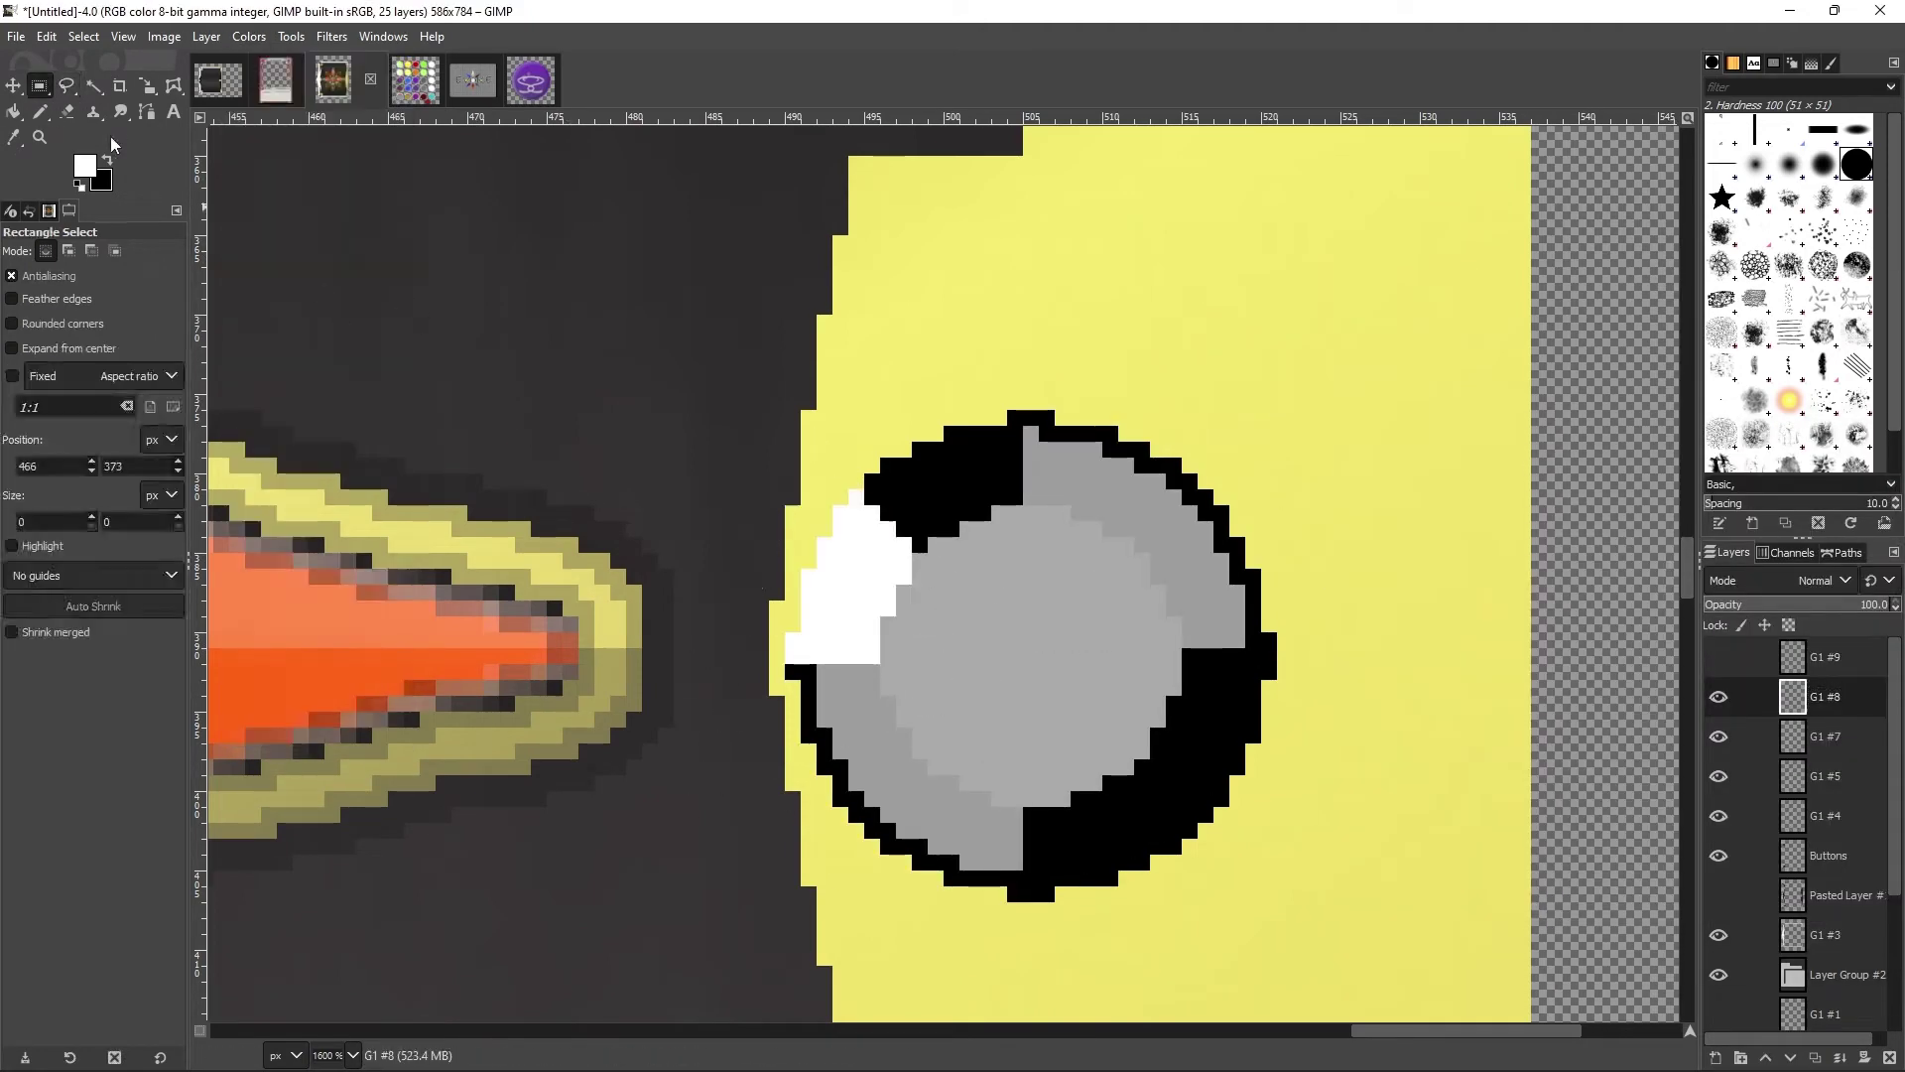
Step: Show G1 #9 again and finish the gem's ring as eight alternating black and white segments inside the outline
{"action": "left_click", "coordinate": [1719, 656]}
{"action": "key", "text": "Page_Up"}
{"action": "key", "text": "Page_Up"}
{"action": "key", "text": "ctrl+shift+a"}
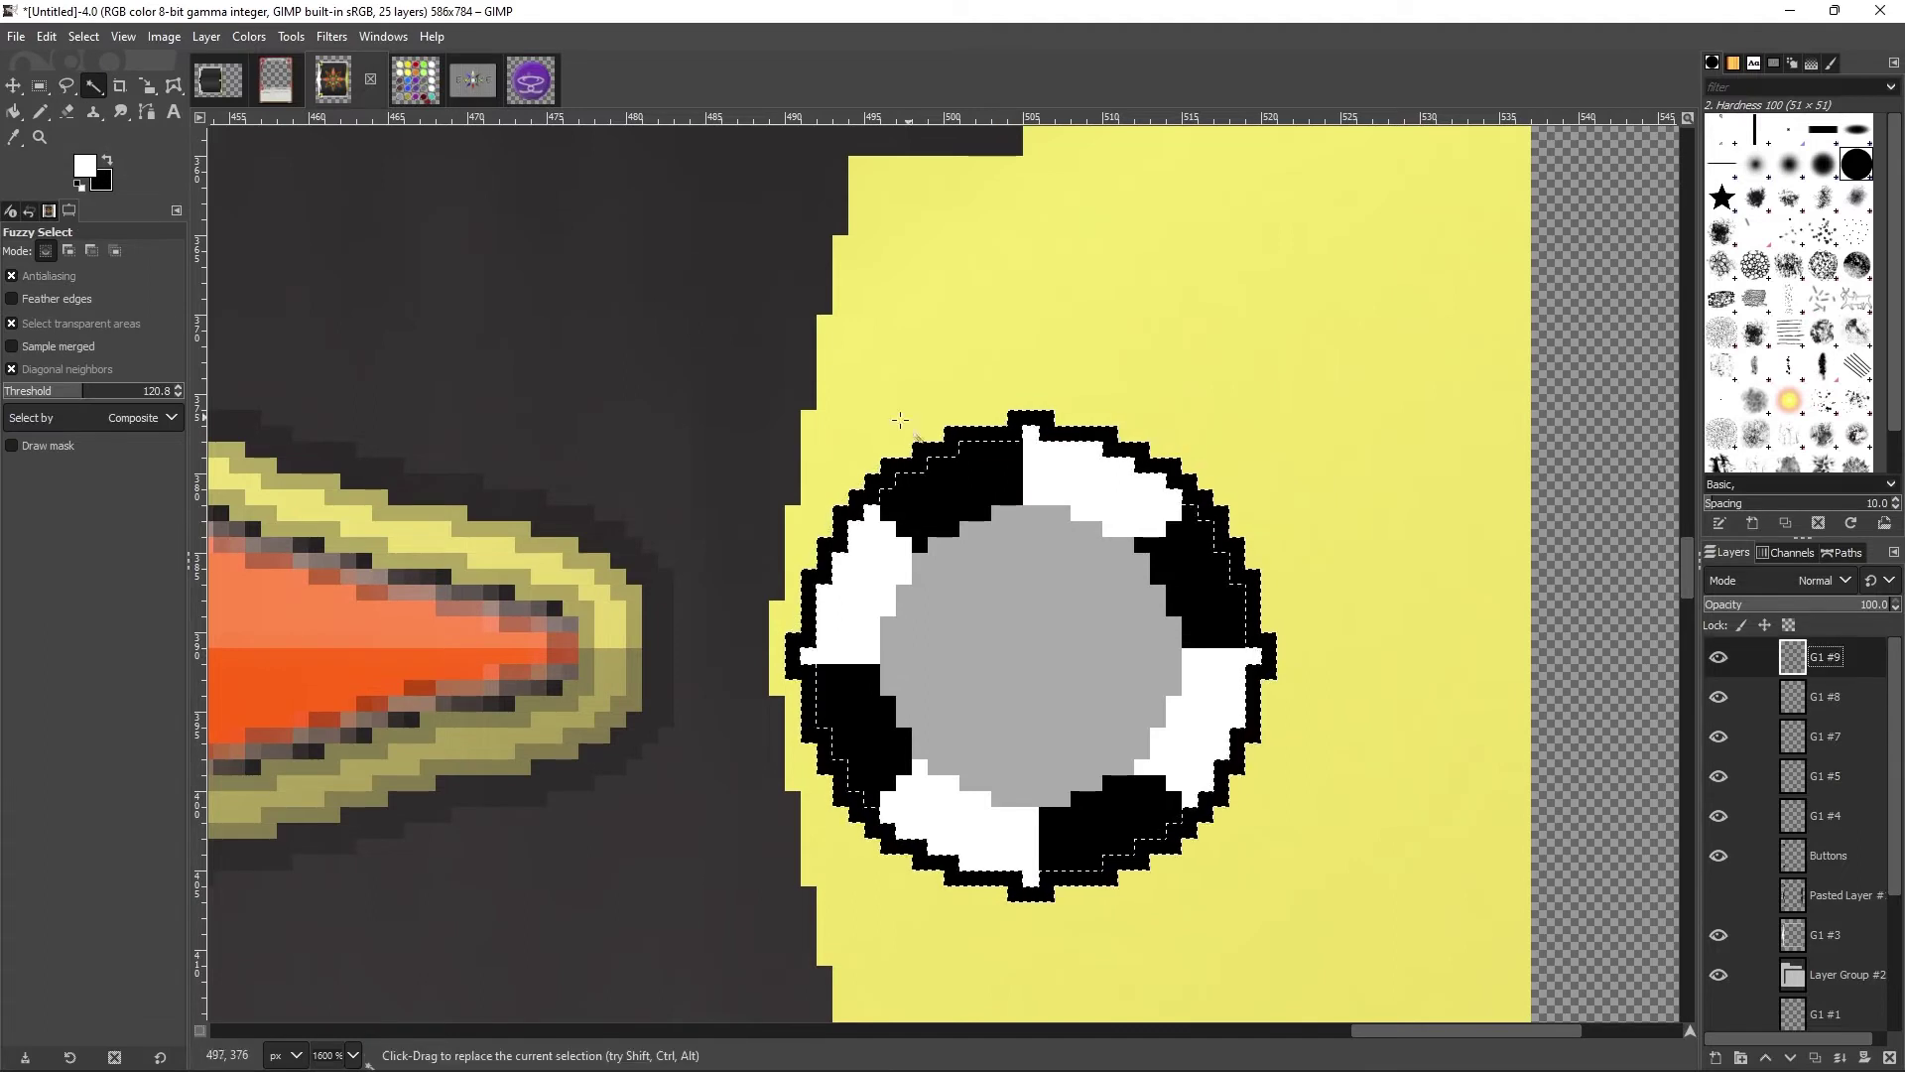
Step: Lower the opacity of facet layer G1 #9 and set G1 #8's opacity to 20
{"action": "key", "text": "r"}
{"action": "left_click_drag", "start_coordinate": [1893, 607], "coordinate": [1897, 616]}
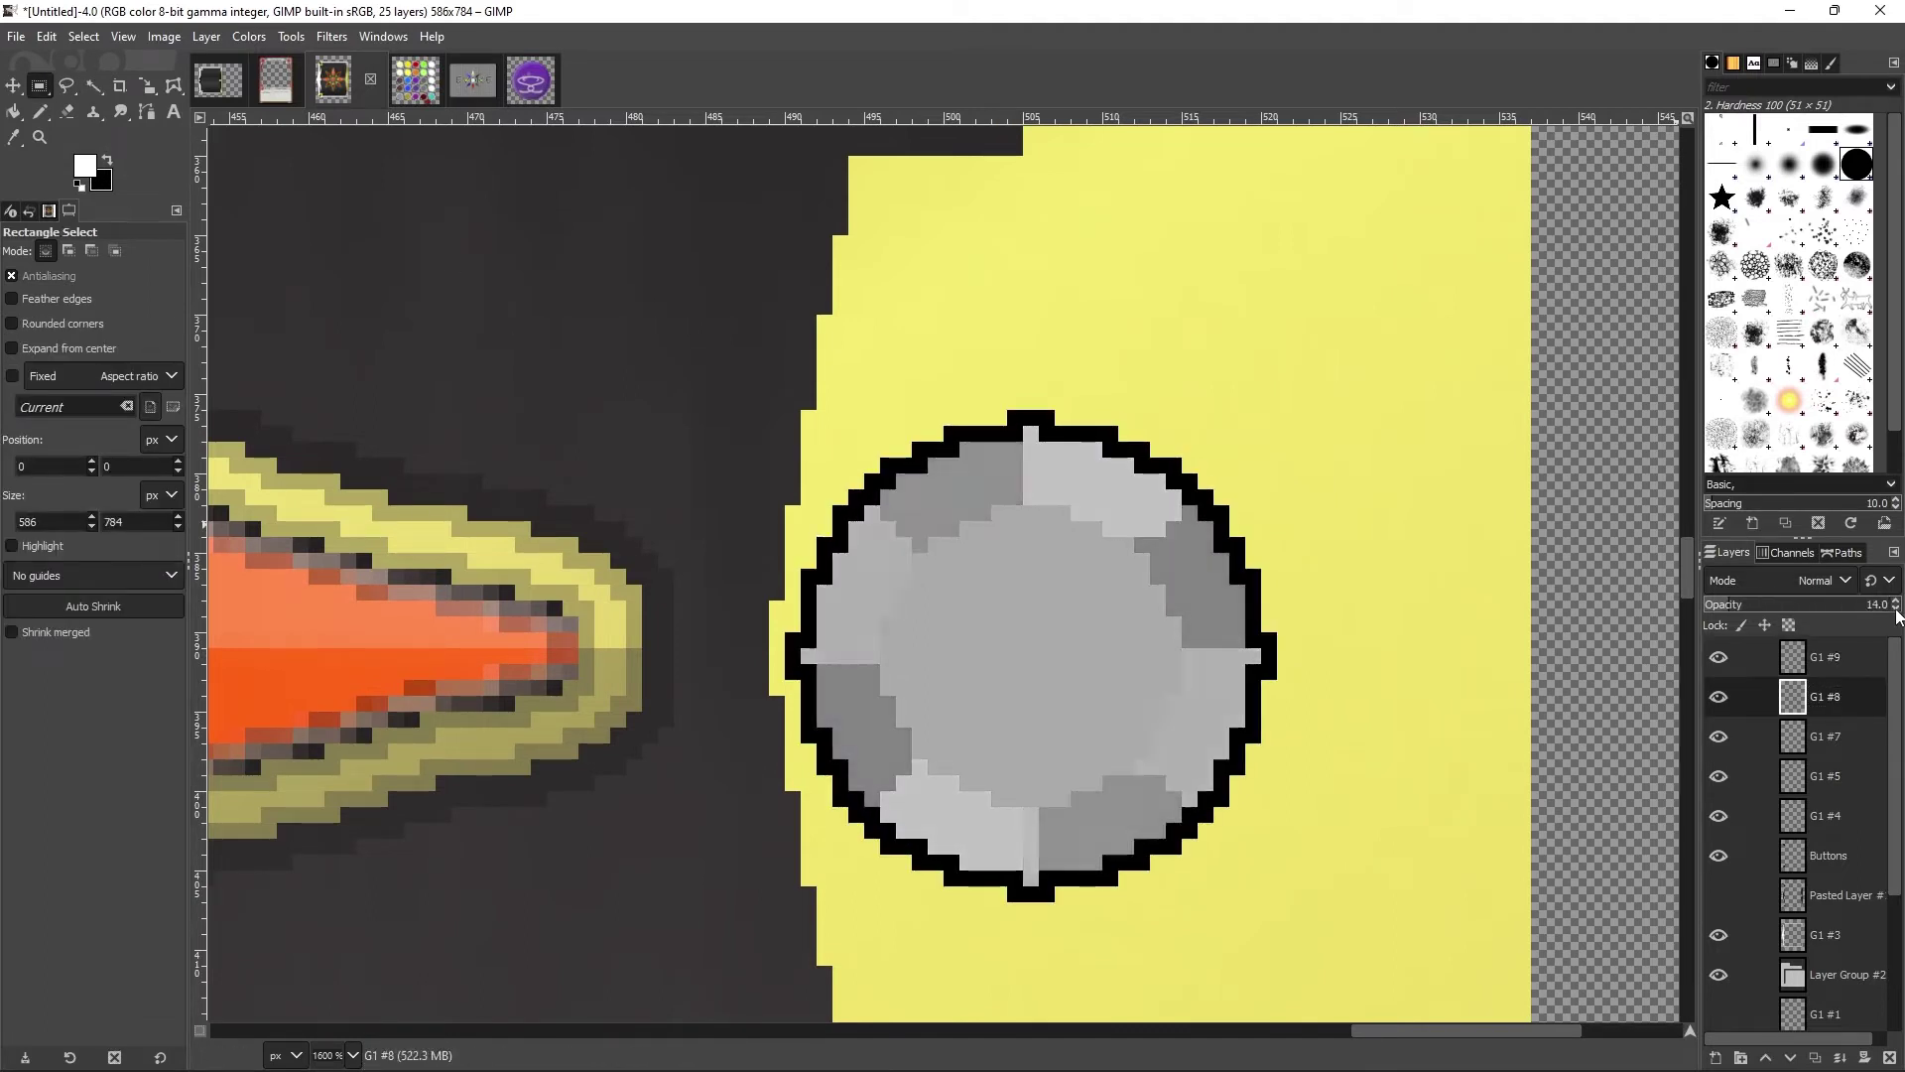
{"action": "scroll", "coordinate": [1897, 608], "scroll_direction": "down", "scroll_amount": 11}
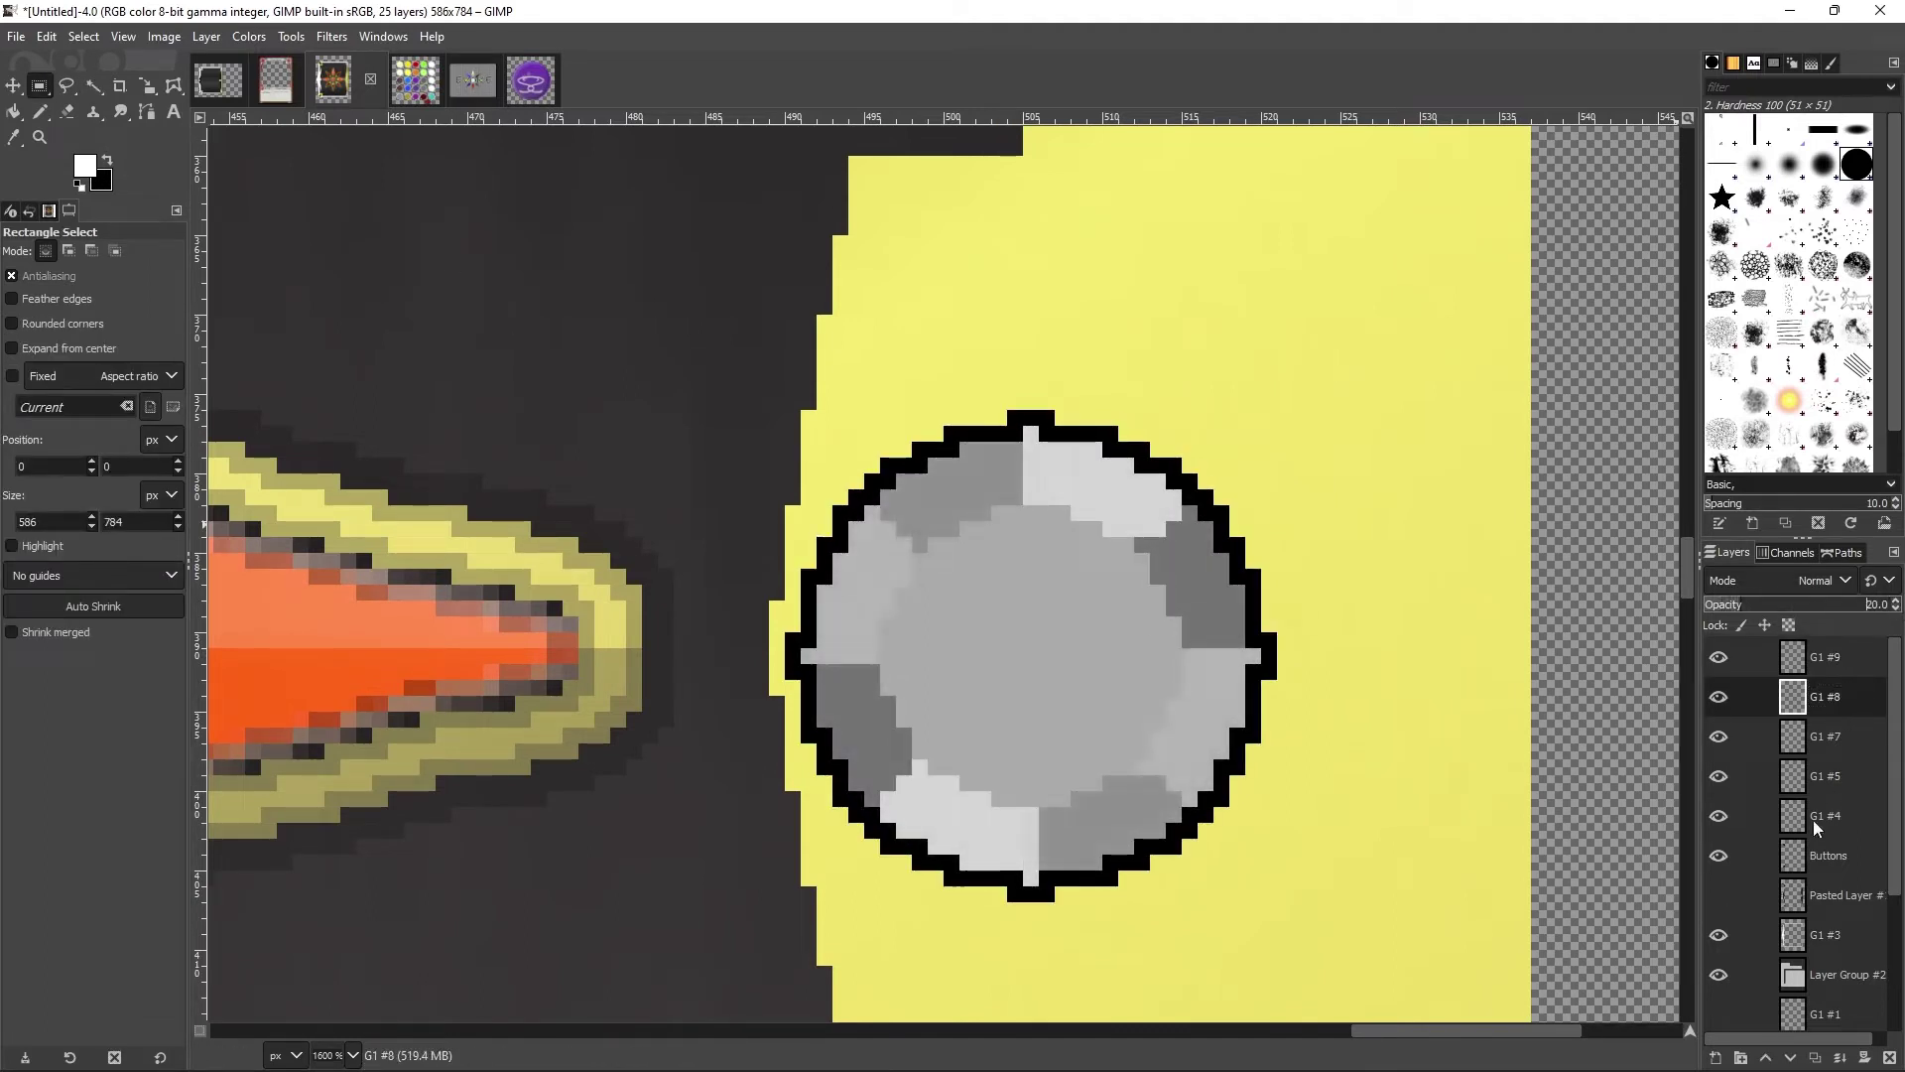
Step: Set the opacity of the gem's black outline layer G1 #5 to 30
{"action": "key", "text": "Page_Down"}
{"action": "key", "text": "Page_Down"}
{"action": "left_click_drag", "start_coordinate": [1894, 607], "coordinate": [1899, 607]}
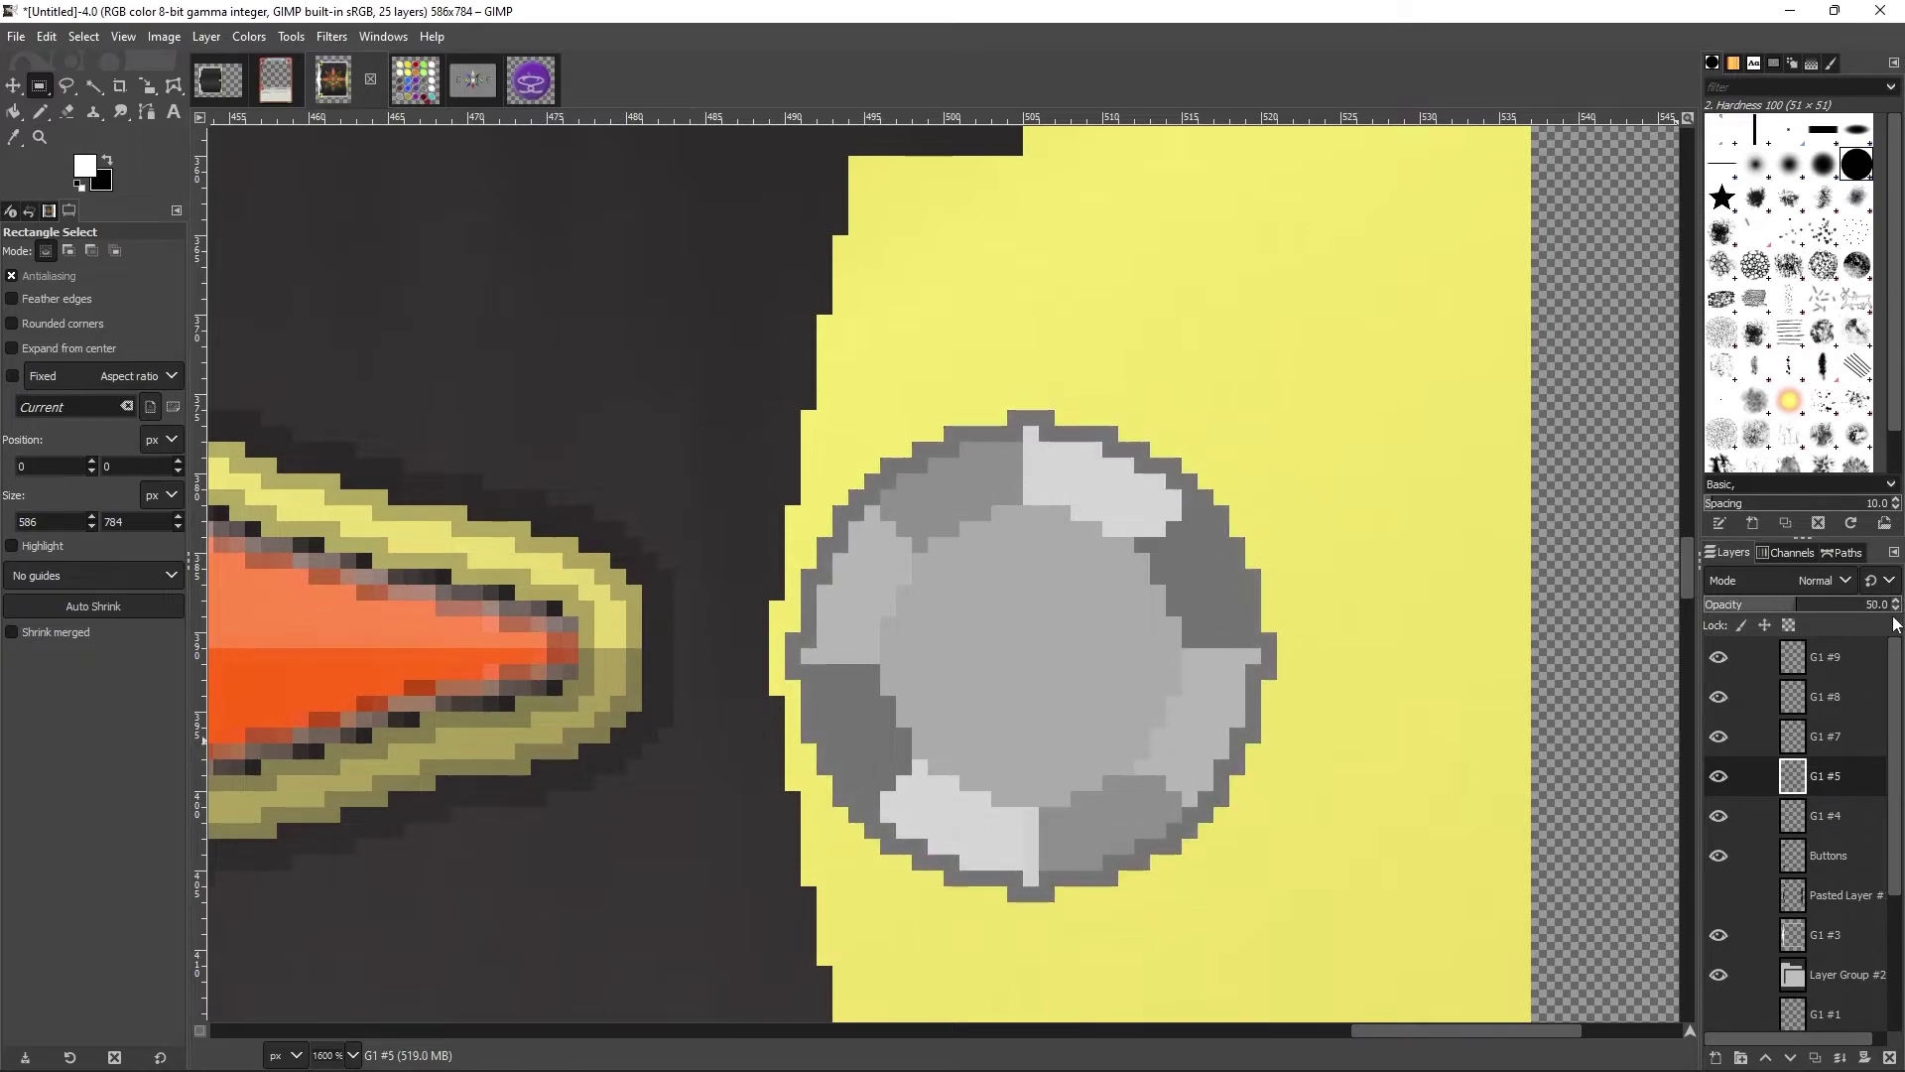
{"action": "key", "text": "z"}
{"action": "scroll", "coordinate": [608, 625], "scroll_direction": "down", "scroll_amount": 6}
{"action": "scroll", "coordinate": [931, 615], "scroll_direction": "up", "scroll_amount": 4}
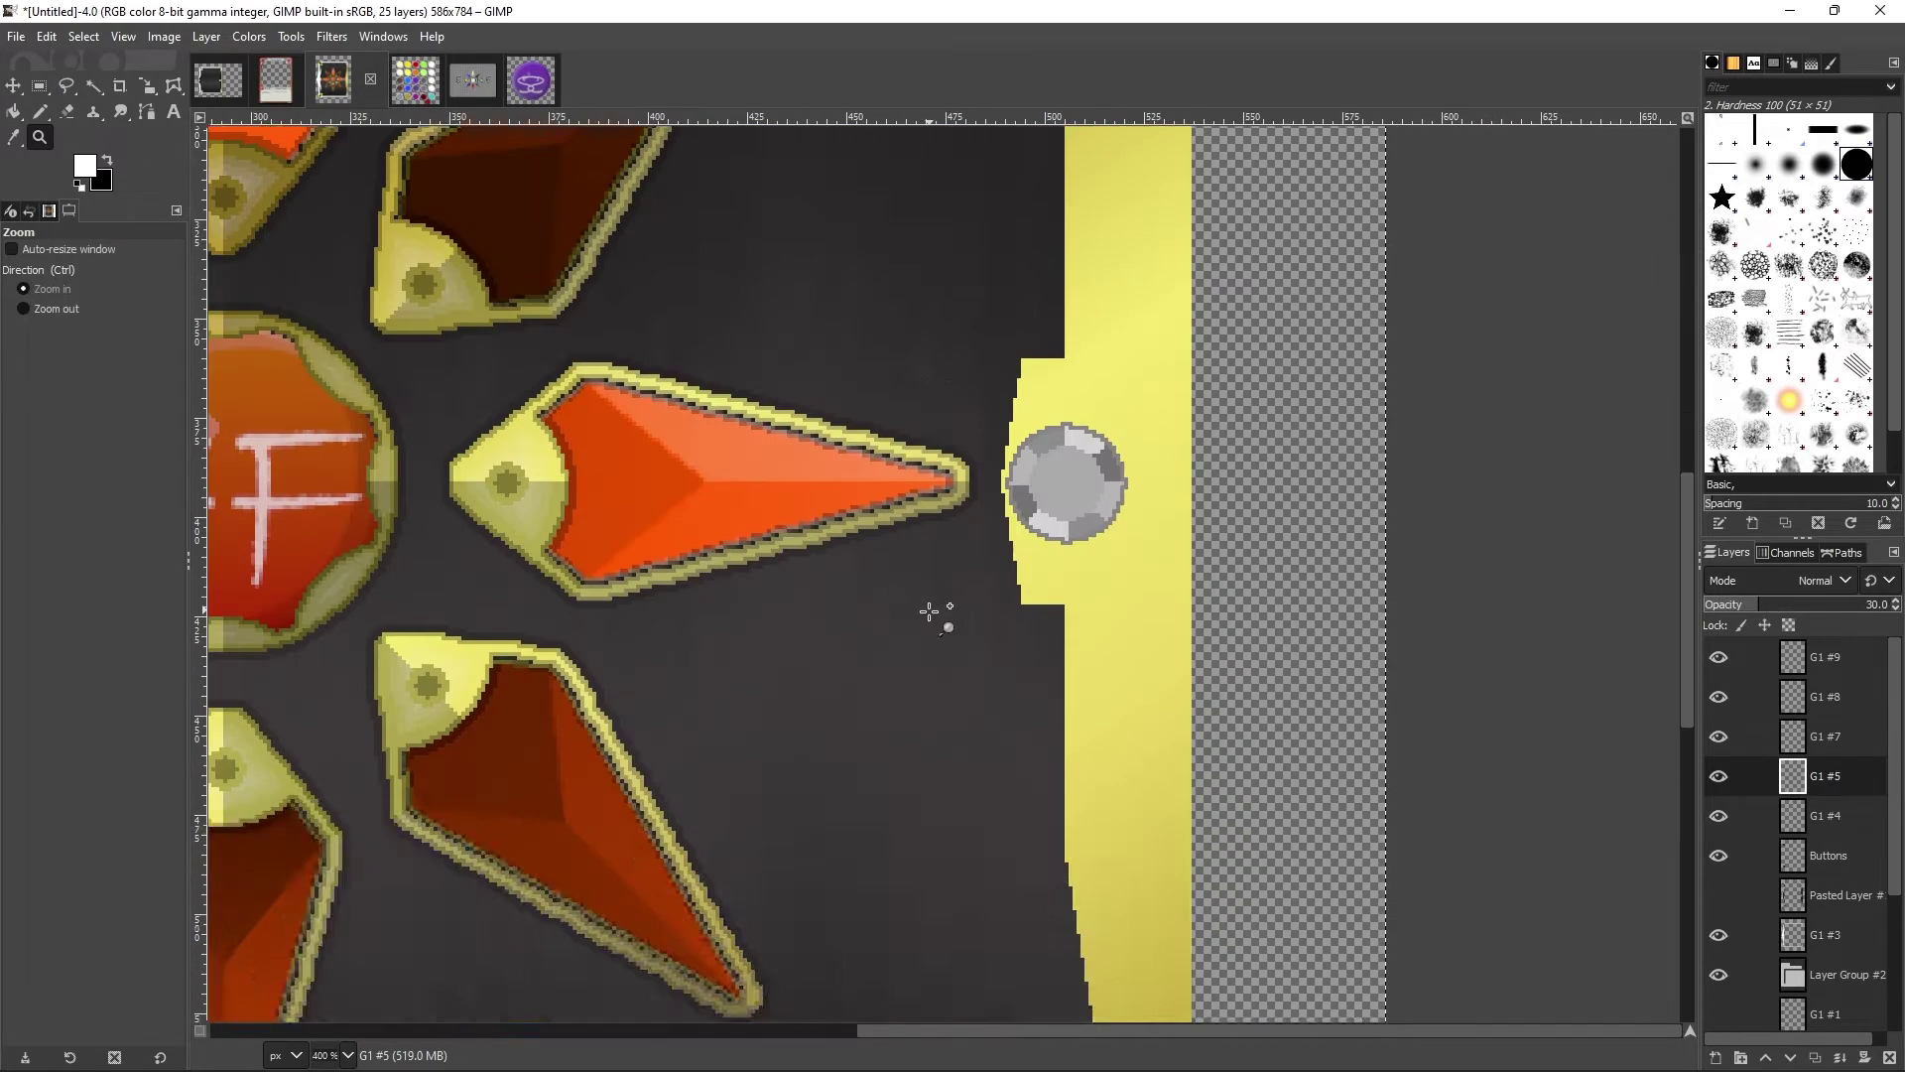
Step: Merge the clasp gem's upper shading layers down
{"action": "scroll", "coordinate": [931, 616], "scroll_direction": "up", "scroll_amount": 2}
{"action": "scroll", "coordinate": [930, 615], "scroll_direction": "down", "scroll_amount": 3}
{"action": "right_click", "coordinate": [1826, 656]}
{"action": "left_click", "coordinate": [1724, 254]}
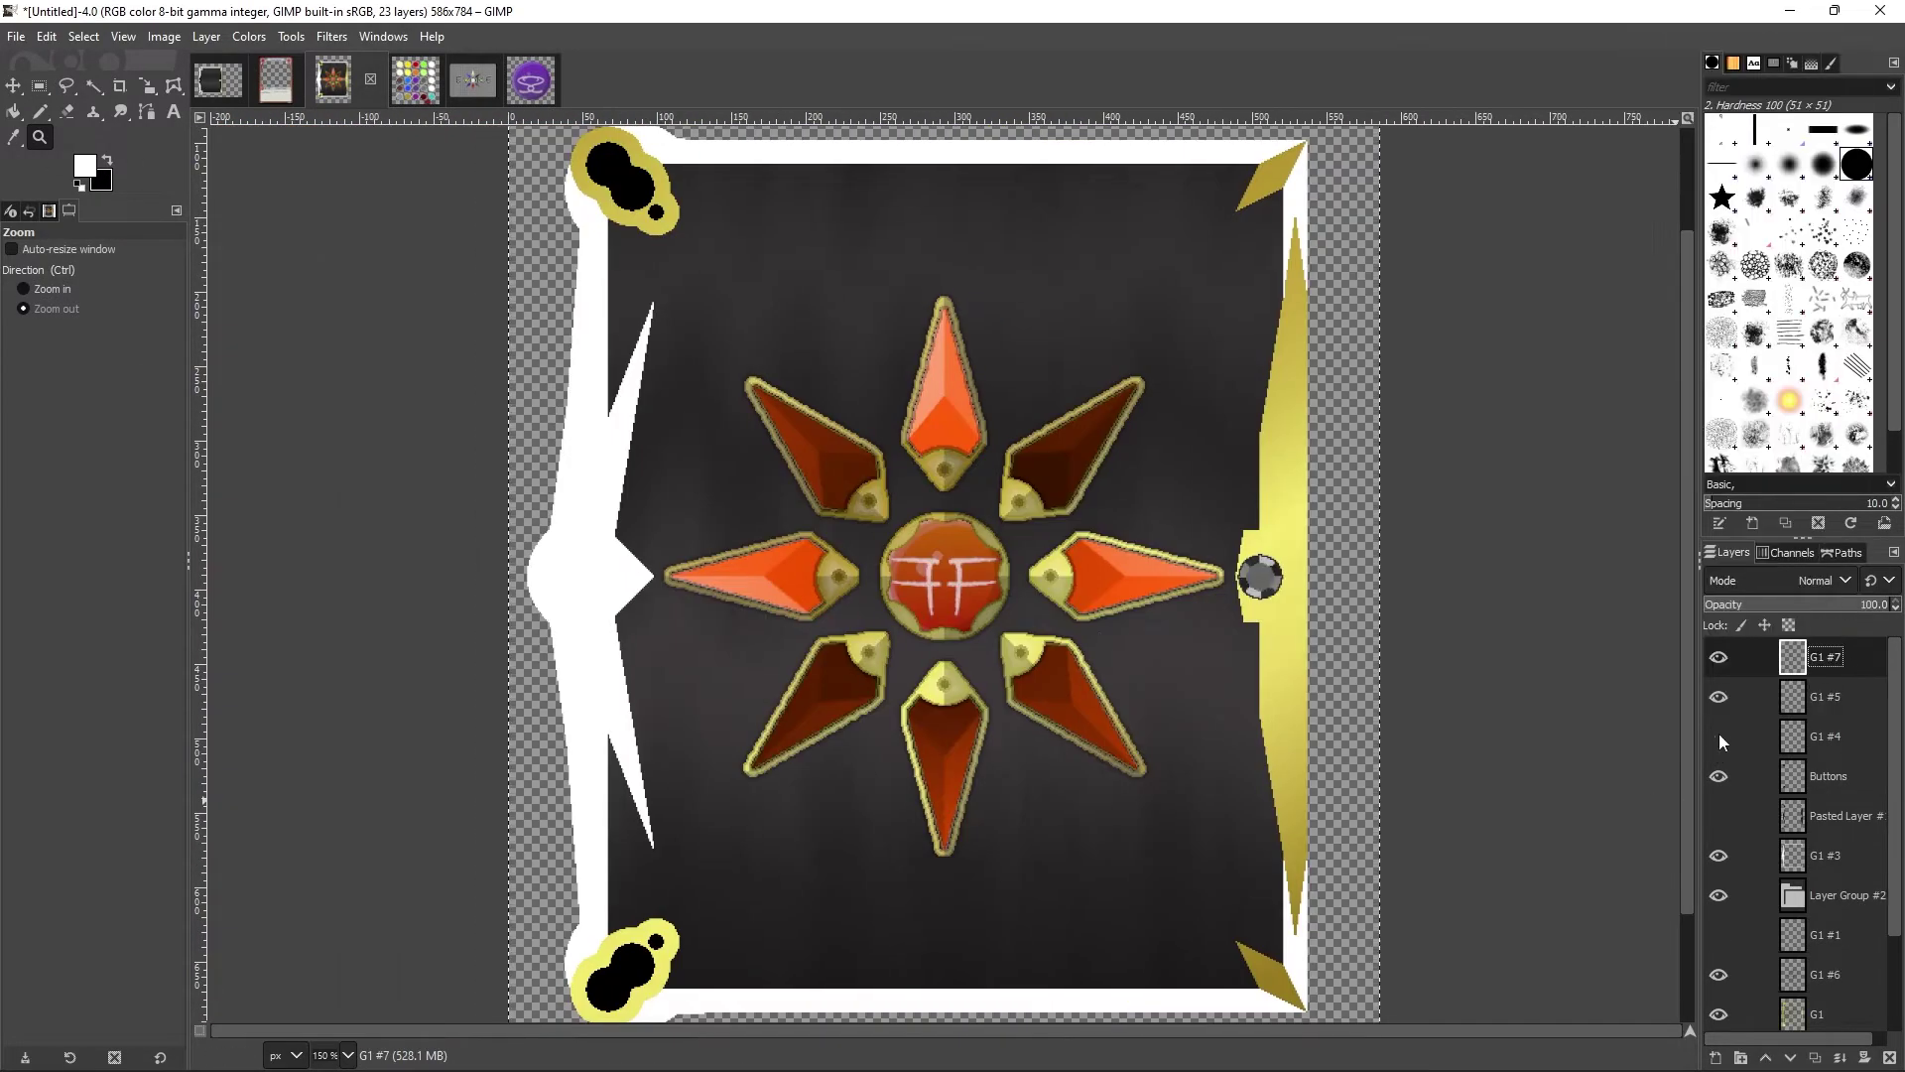
Step: Hide the Buttons layer, select the left-side and left-corner button shapes on the pasted layer, and fill them black on new layer G1 #7
{"action": "left_click", "coordinate": [1718, 776]}
{"action": "left_click", "coordinate": [1841, 776]}
{"action": "left_click", "coordinate": [93, 85]}
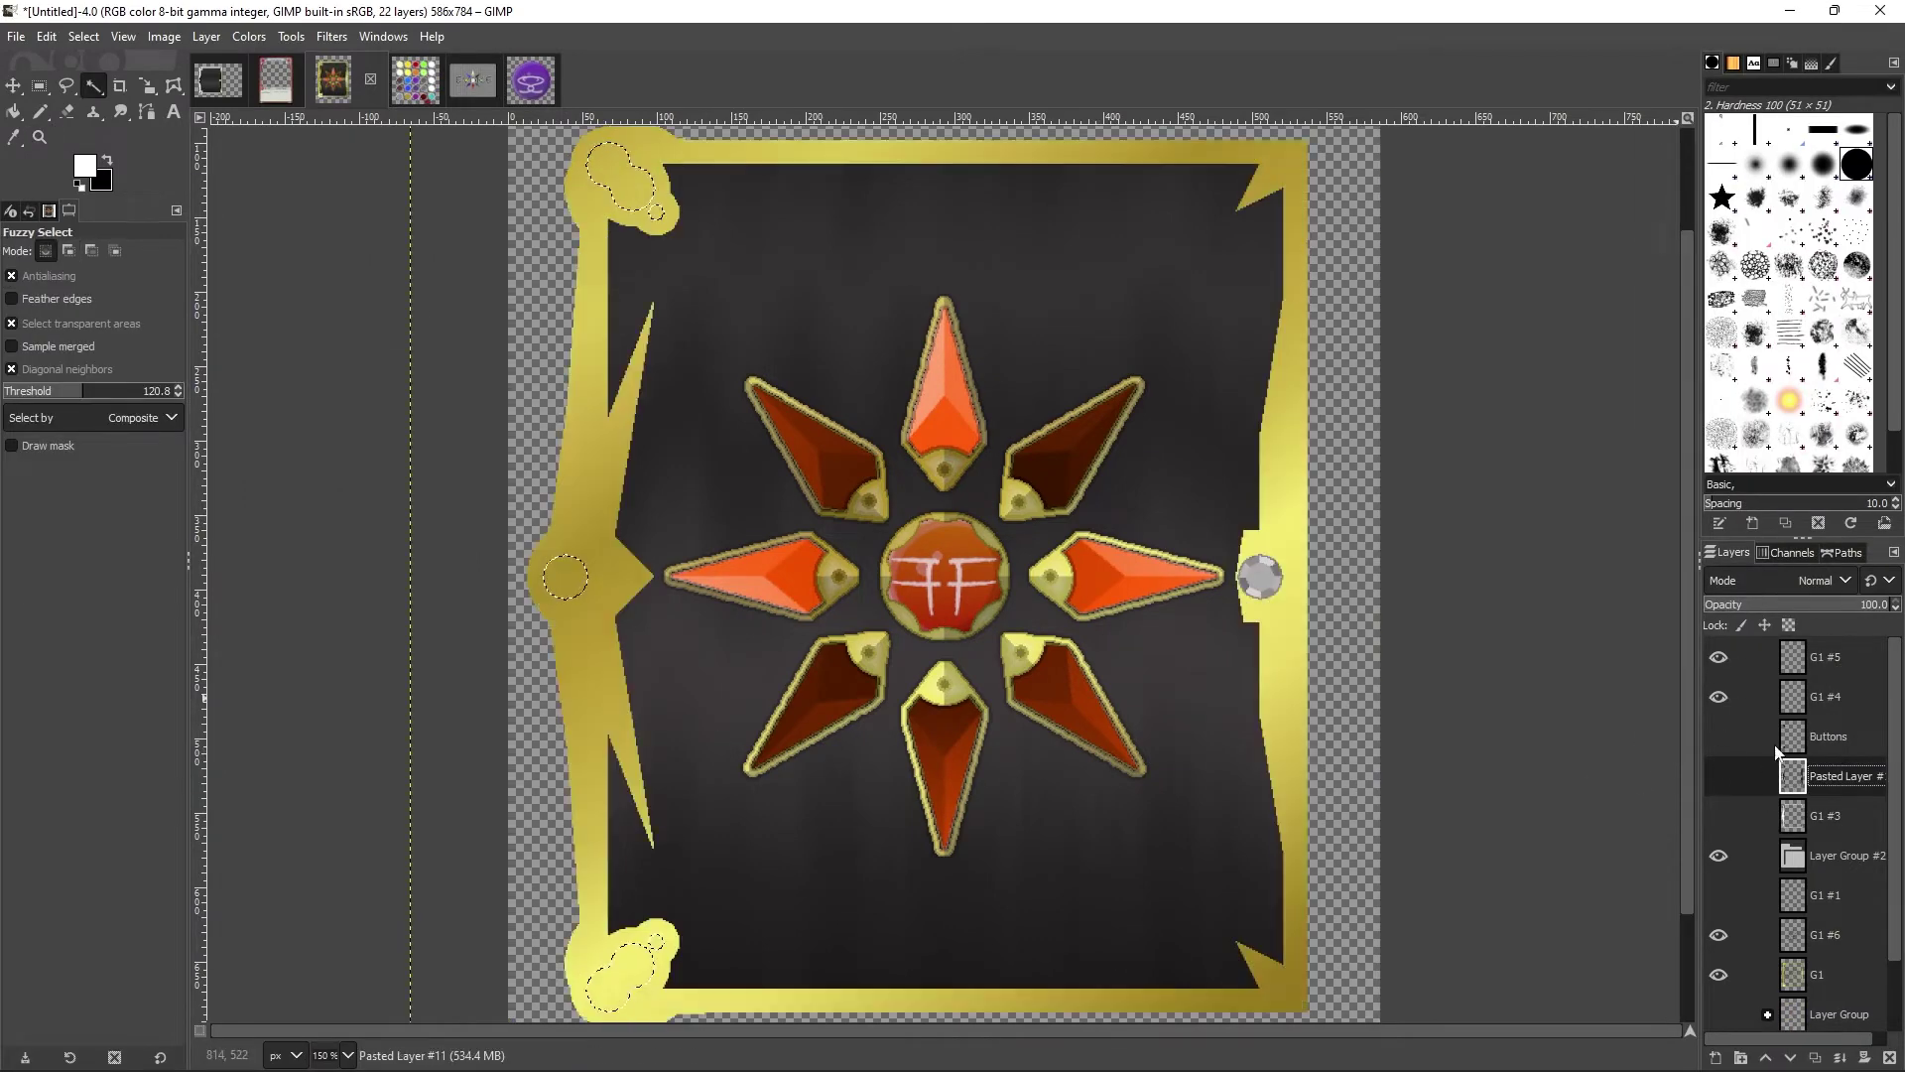
{"action": "key", "text": "shift+b"}
{"action": "key", "text": "x"}
{"action": "left_click", "coordinate": [1034, 546]}
{"action": "key", "text": "Return"}
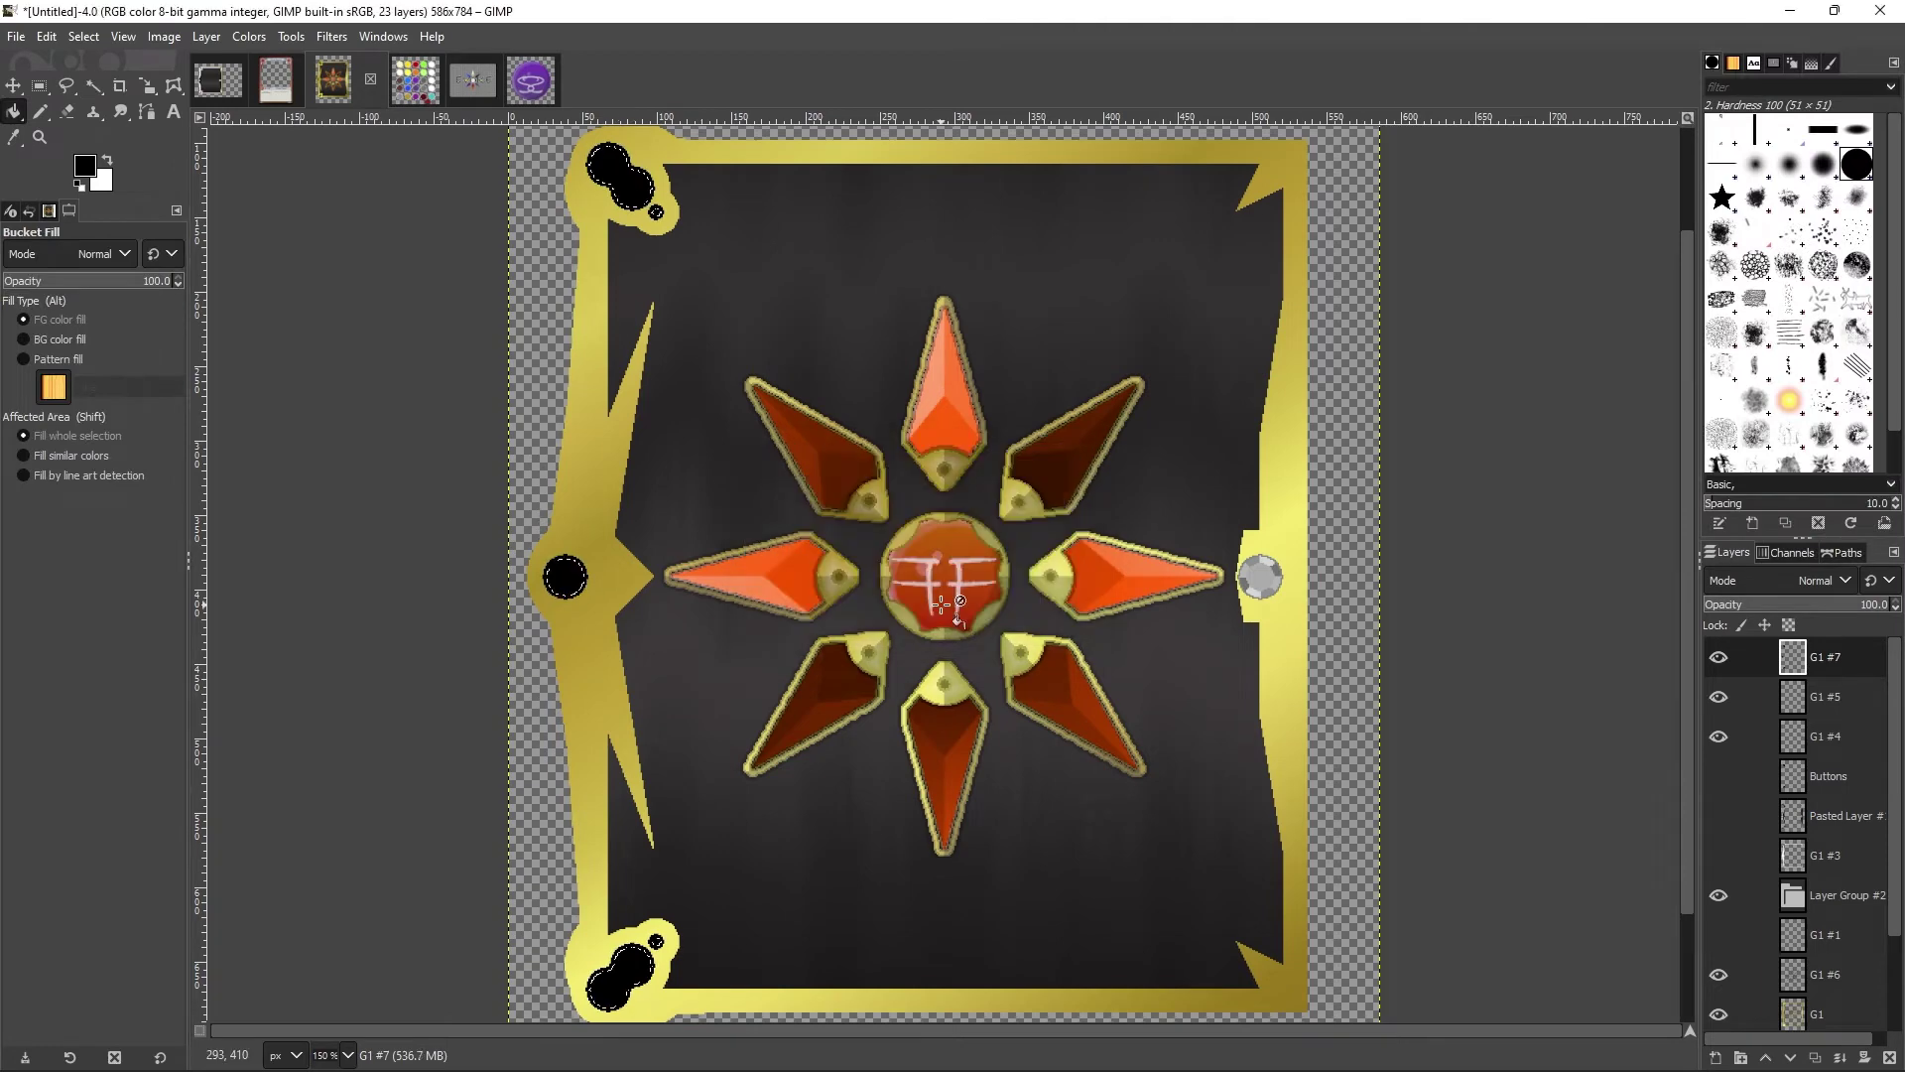
Step: Separate the black button fills into outline and interior layers G1 #7 and G1 #8, and set G1 #7's opacity to 50
{"action": "key", "text": "ctrl+x"}
{"action": "right_click", "coordinate": [1786, 657]}
{"action": "left_click", "coordinate": [1737, 233]}
{"action": "key", "text": "r"}
{"action": "key", "text": "Page_Down"}
{"action": "scroll", "coordinate": [1894, 613], "scroll_direction": "down", "scroll_amount": 5}
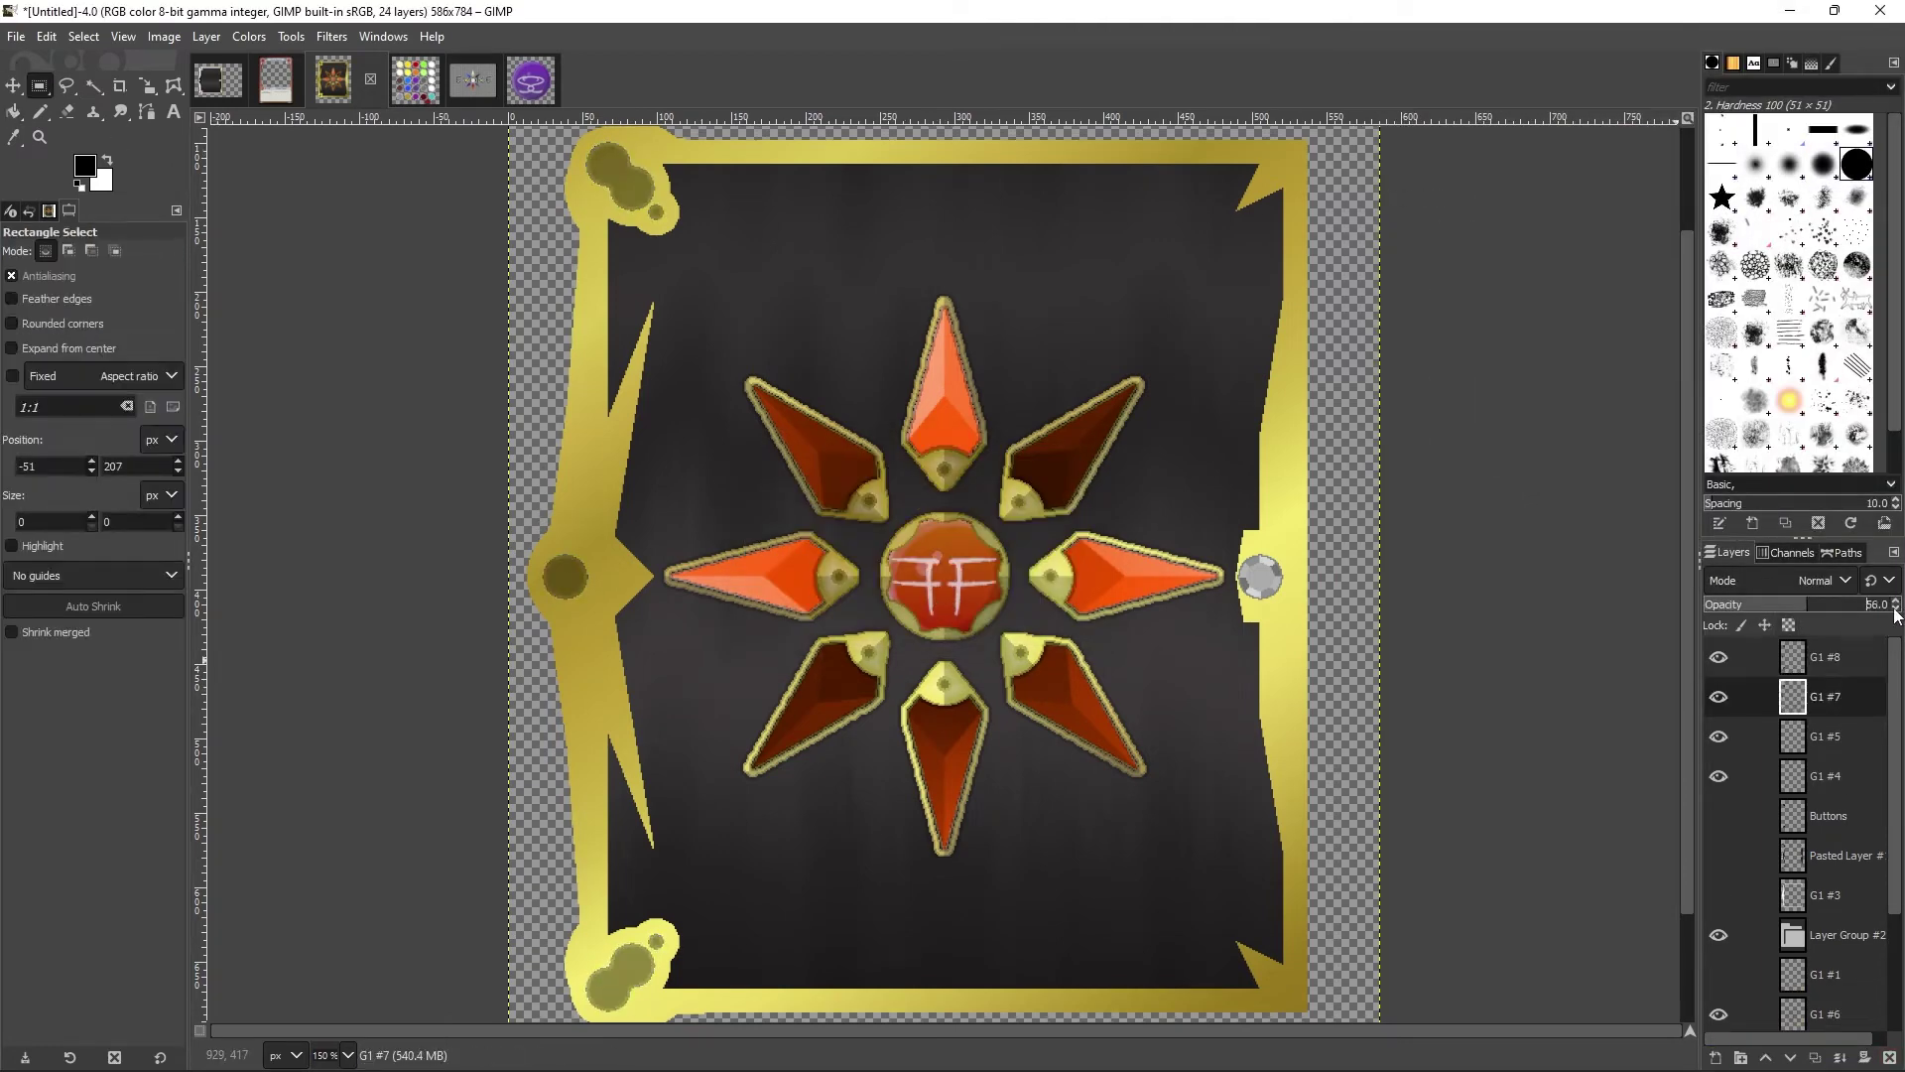
Step: Select the large left button fills, shrink the selection and clear their centres on G1 #8, leaving dark rings
{"action": "left_click", "coordinate": [93, 87]}
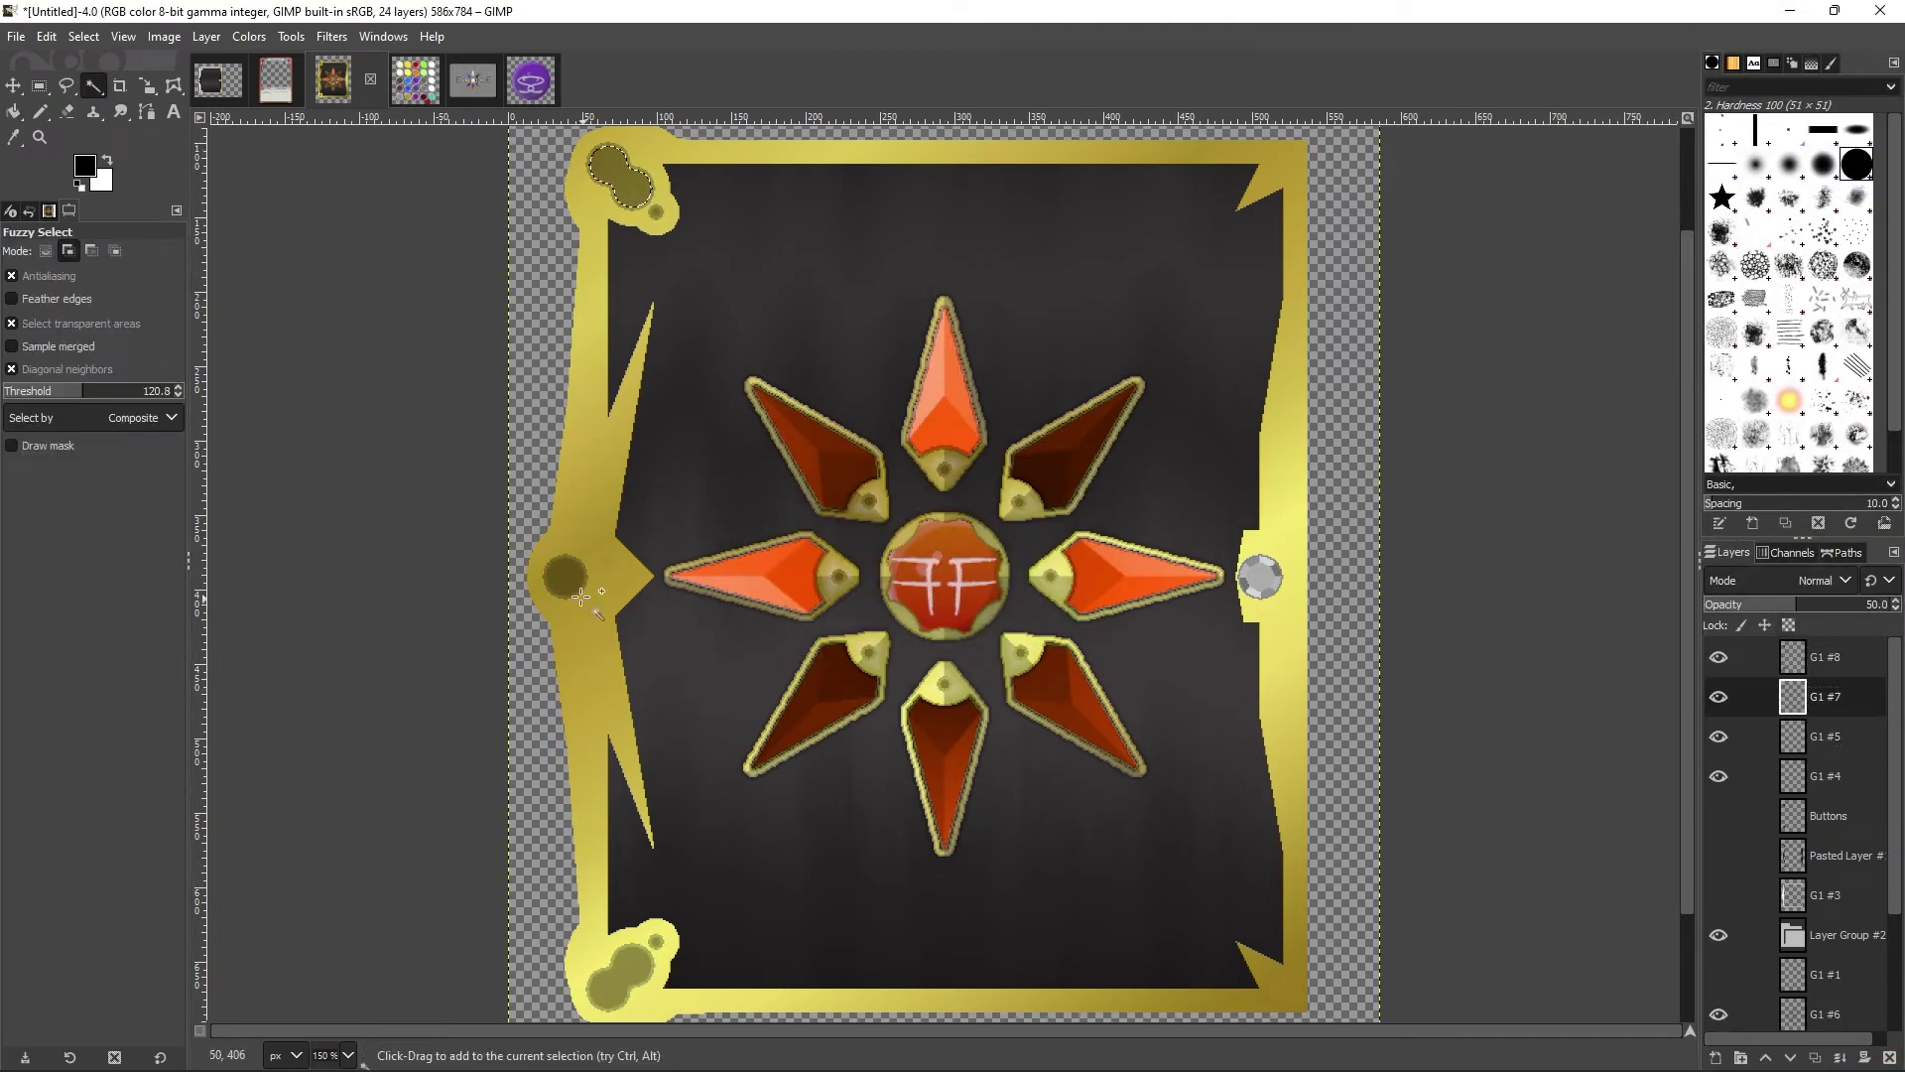
{"action": "key", "text": "Return"}
{"action": "key", "text": "alt+s"}
{"action": "key", "text": "s"}
{"action": "key", "text": "Return"}
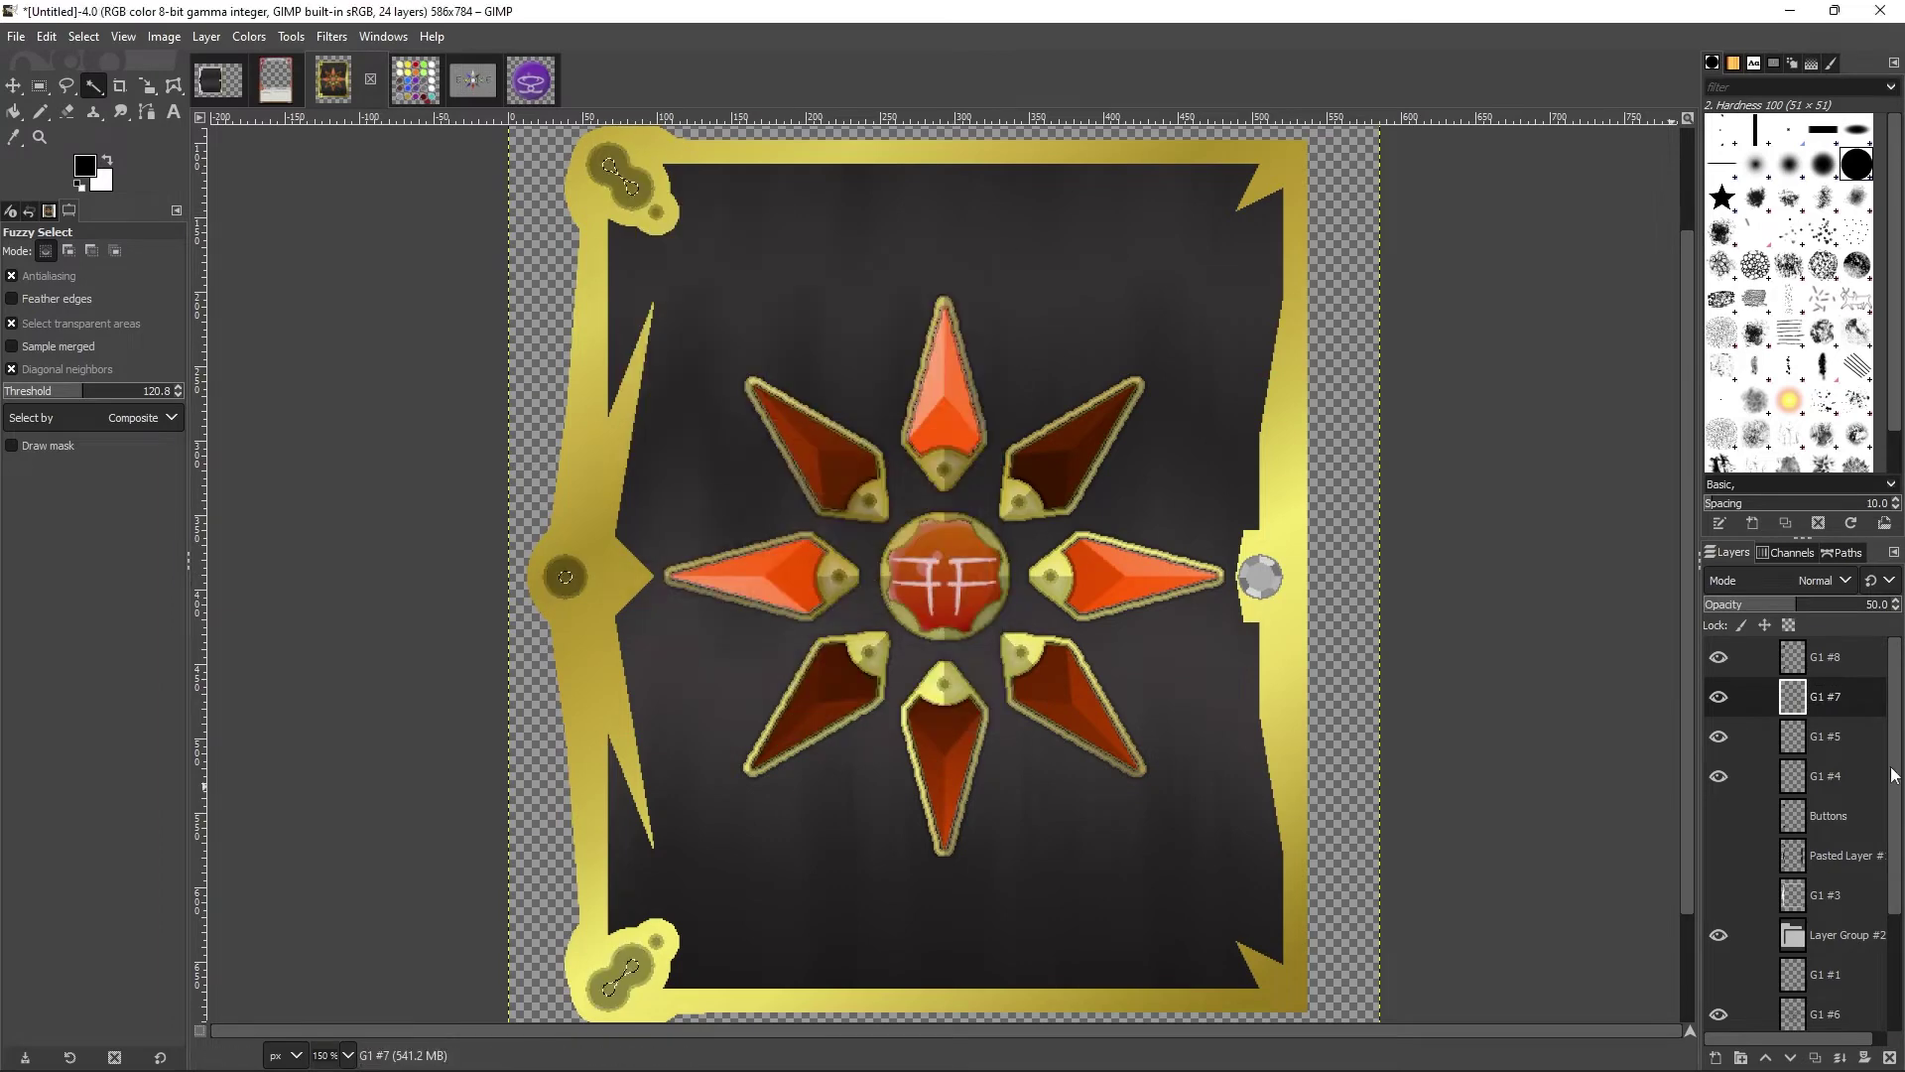
{"action": "key", "text": "Page_Up"}
{"action": "right_click", "coordinate": [647, 171]}
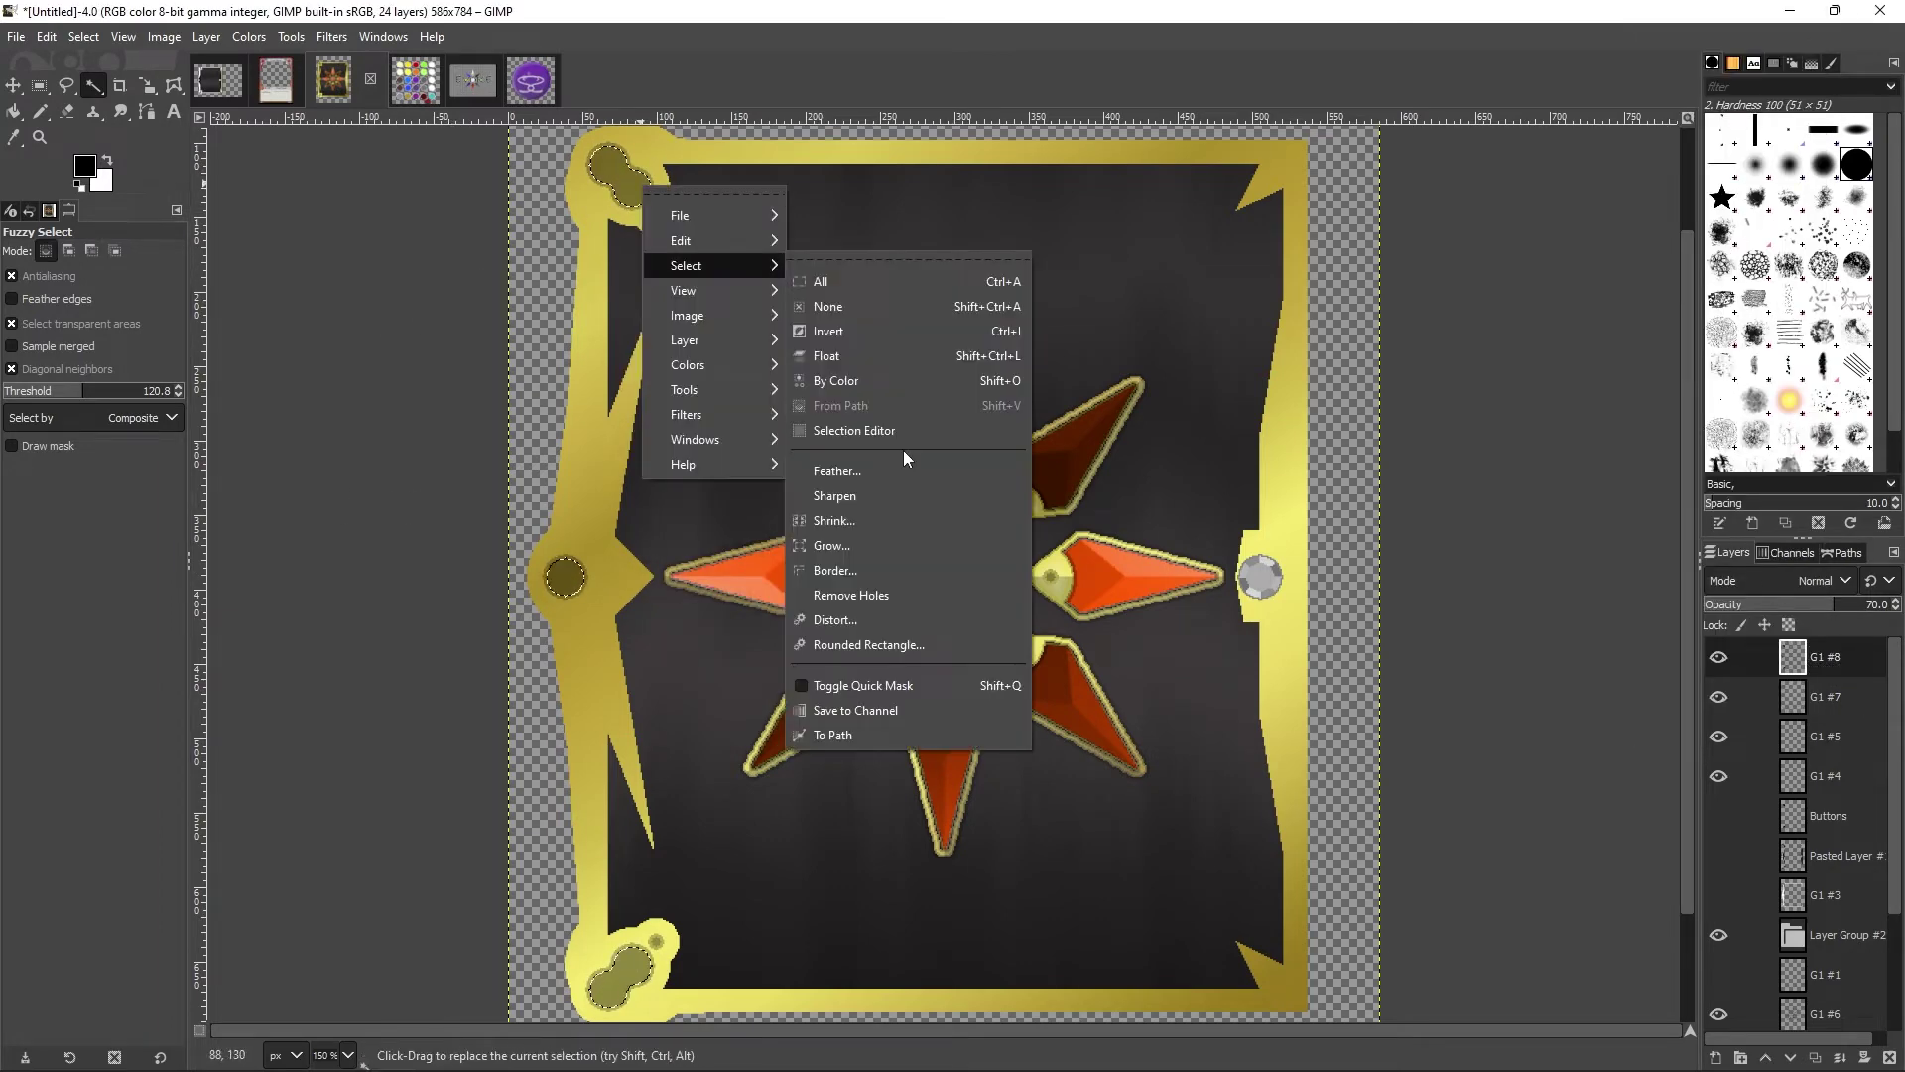
{"action": "key", "text": "Escape"}
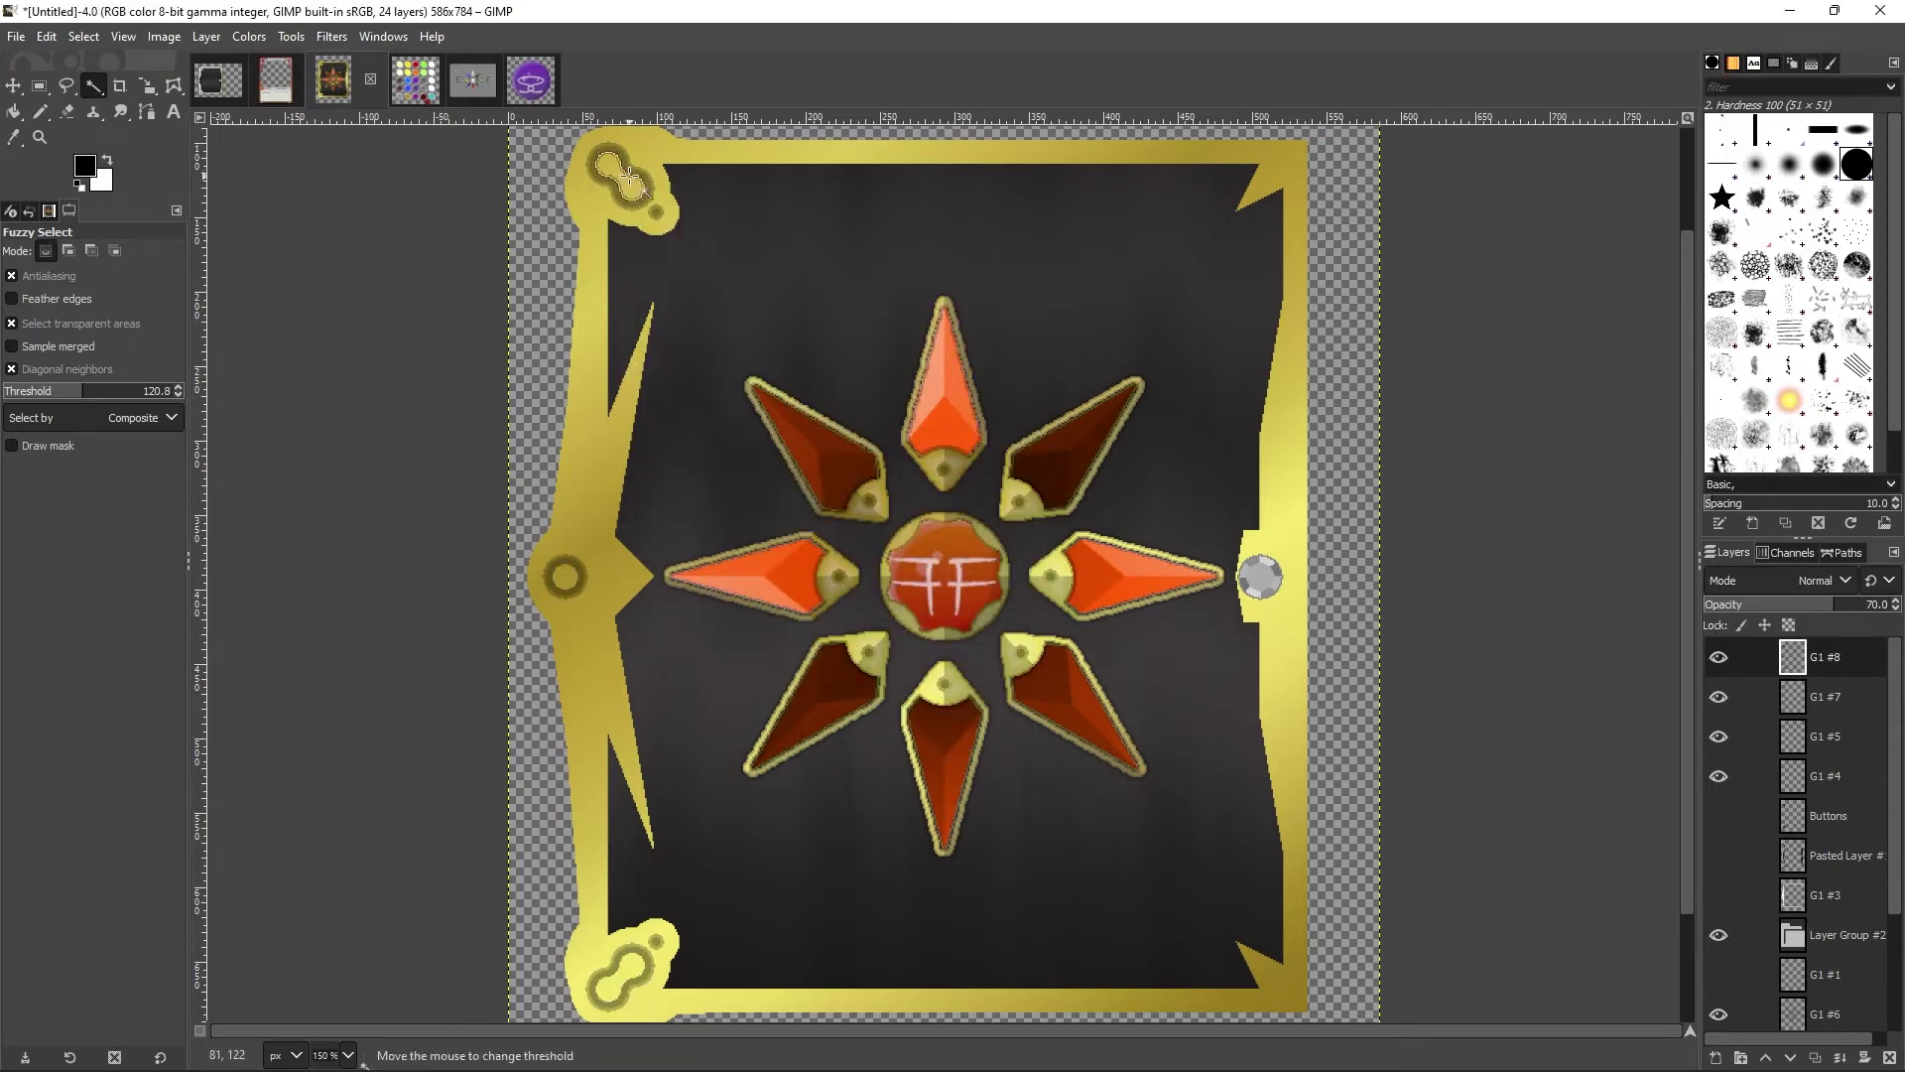
Step: Build white highlights for the button centres on new layers G1 #9 and G1 #10, shrinking the selection in between, and set G1 #9's opacity to 20
{"action": "key", "text": "shift+ctrl+n"}
{"action": "key", "text": "Return"}
{"action": "key", "text": "alt+s"}
{"action": "key", "text": "s"}
{"action": "key", "text": "Return"}
{"action": "key", "text": "shift+ctrl+n"}
{"action": "key", "text": "Return"}
{"action": "key", "text": "x"}
{"action": "key", "text": "ctrl+comma"}
{"action": "key", "text": "ctrl+x"}
{"action": "key", "text": "r"}
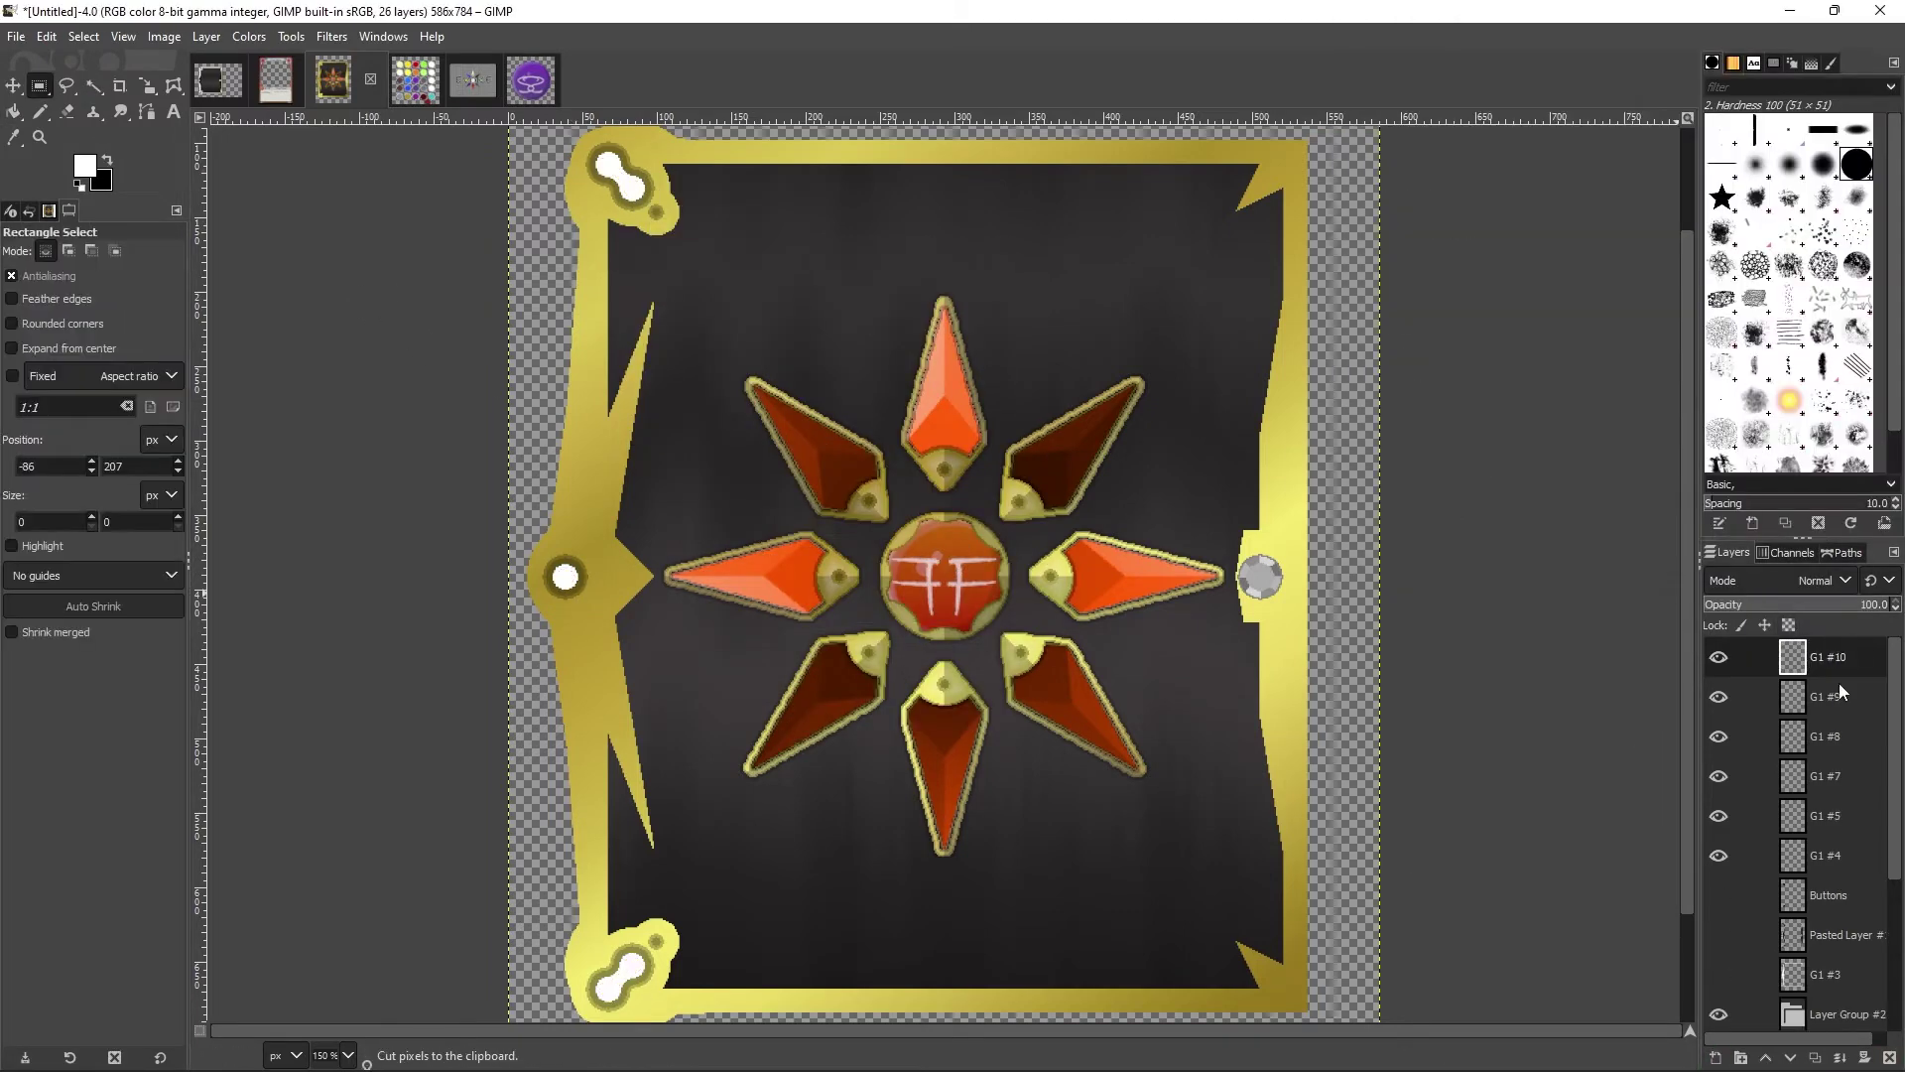
{"action": "key", "text": "Page_Down"}
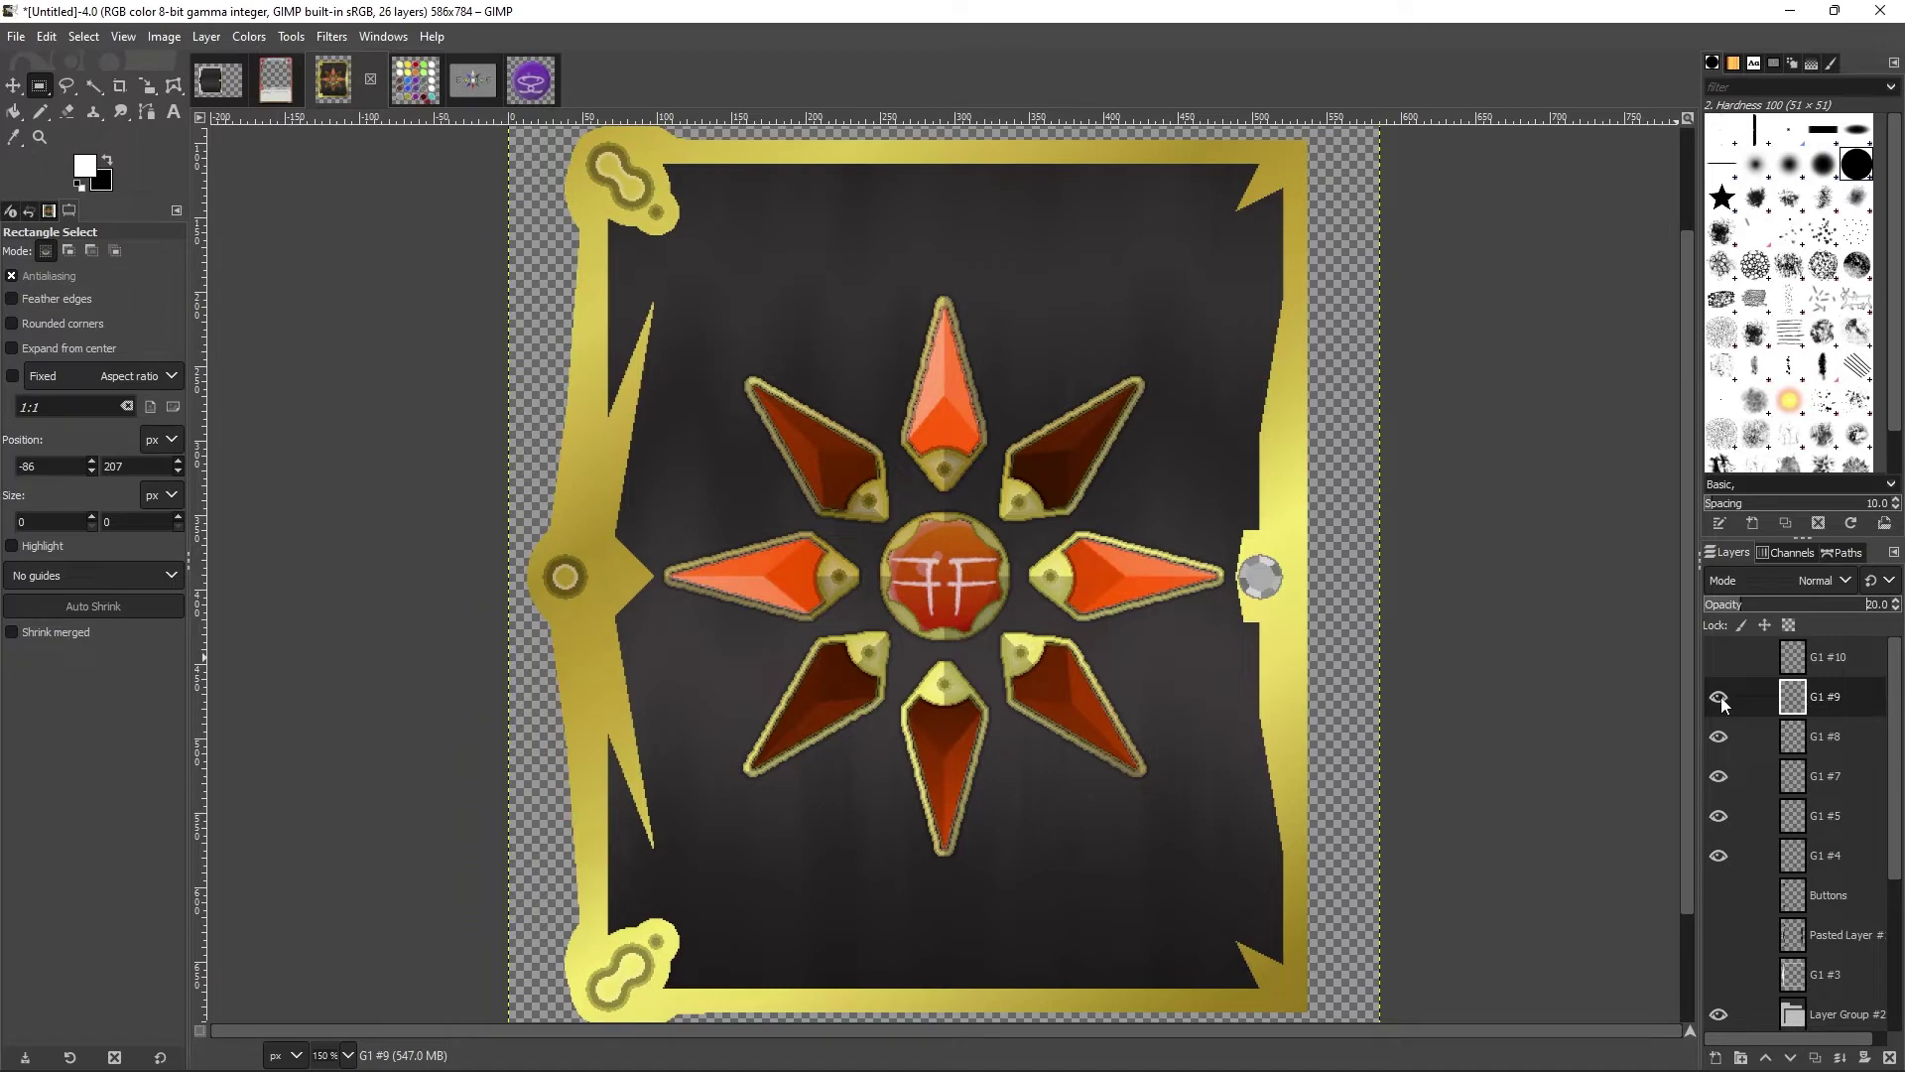
Step: Copy the small corner button's dark dot from G1 #8 and paste it into the centres of the upper-left corner button and left side button
{"action": "left_click", "coordinate": [1721, 932]}
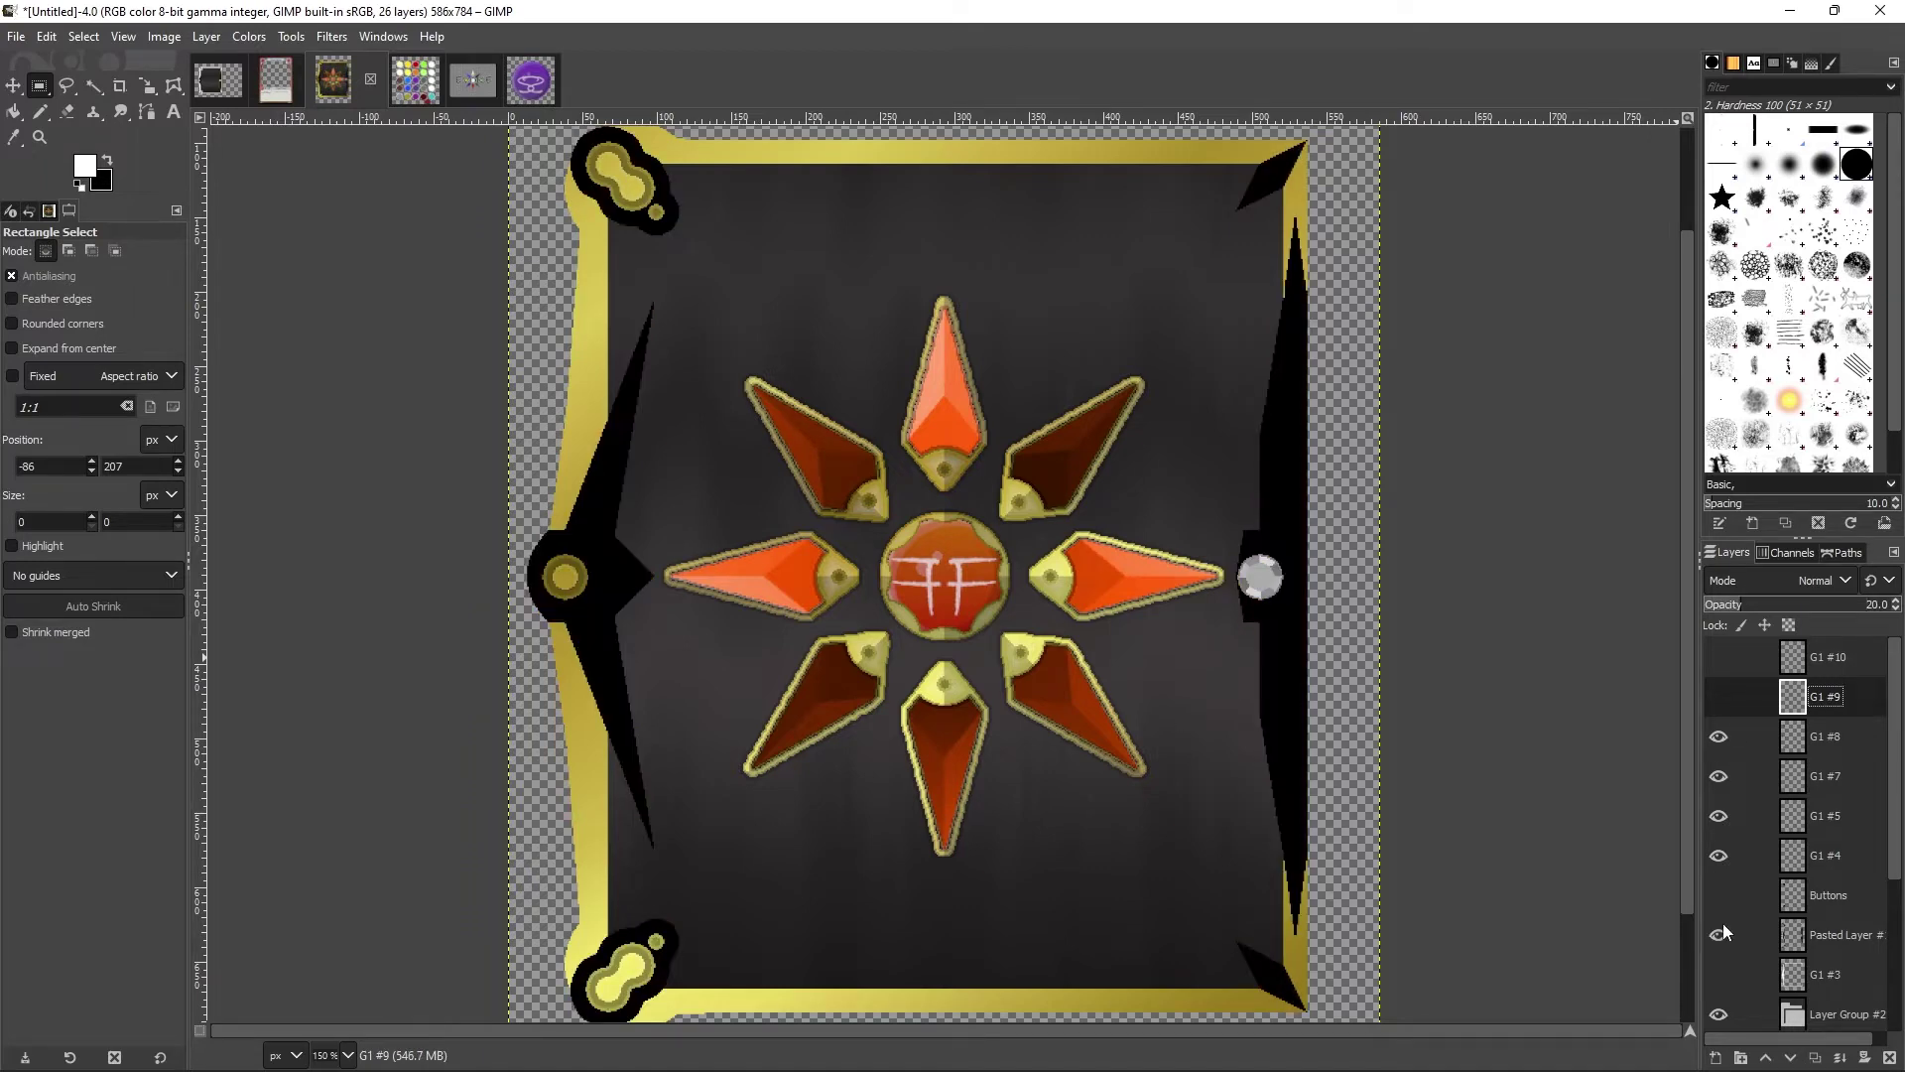
{"action": "key", "text": "Page_Down"}
{"action": "key", "text": "u"}
{"action": "scroll", "coordinate": [660, 216], "scroll_direction": "up", "scroll_amount": 5}
{"action": "key", "text": "ctrl+c"}
{"action": "scroll", "coordinate": [719, 402], "scroll_direction": "up", "scroll_amount": 2}
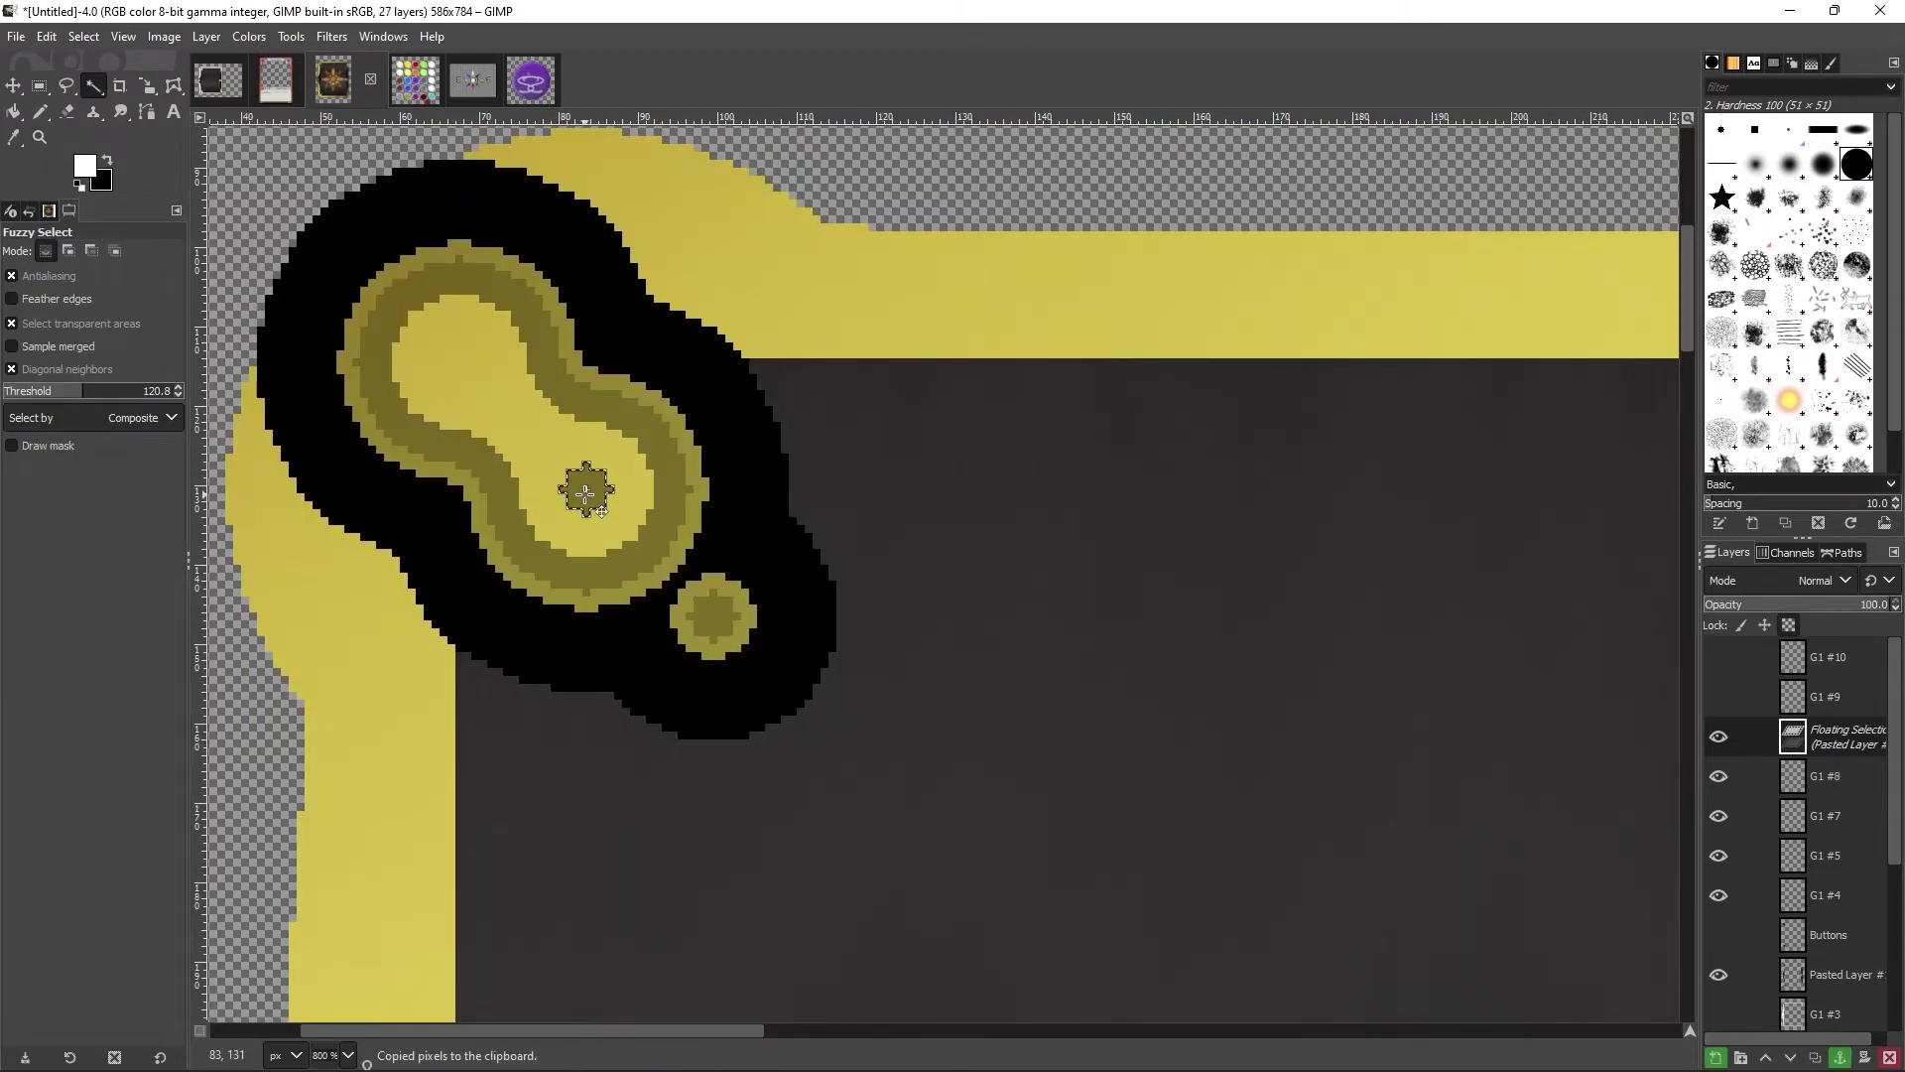
{"action": "key", "text": "ctrl+v"}
{"action": "scroll", "coordinate": [956, 522], "scroll_direction": "down", "scroll_amount": 10}
{"action": "left_click_drag", "start_coordinate": [669, 1024], "coordinate": [579, 1024]}
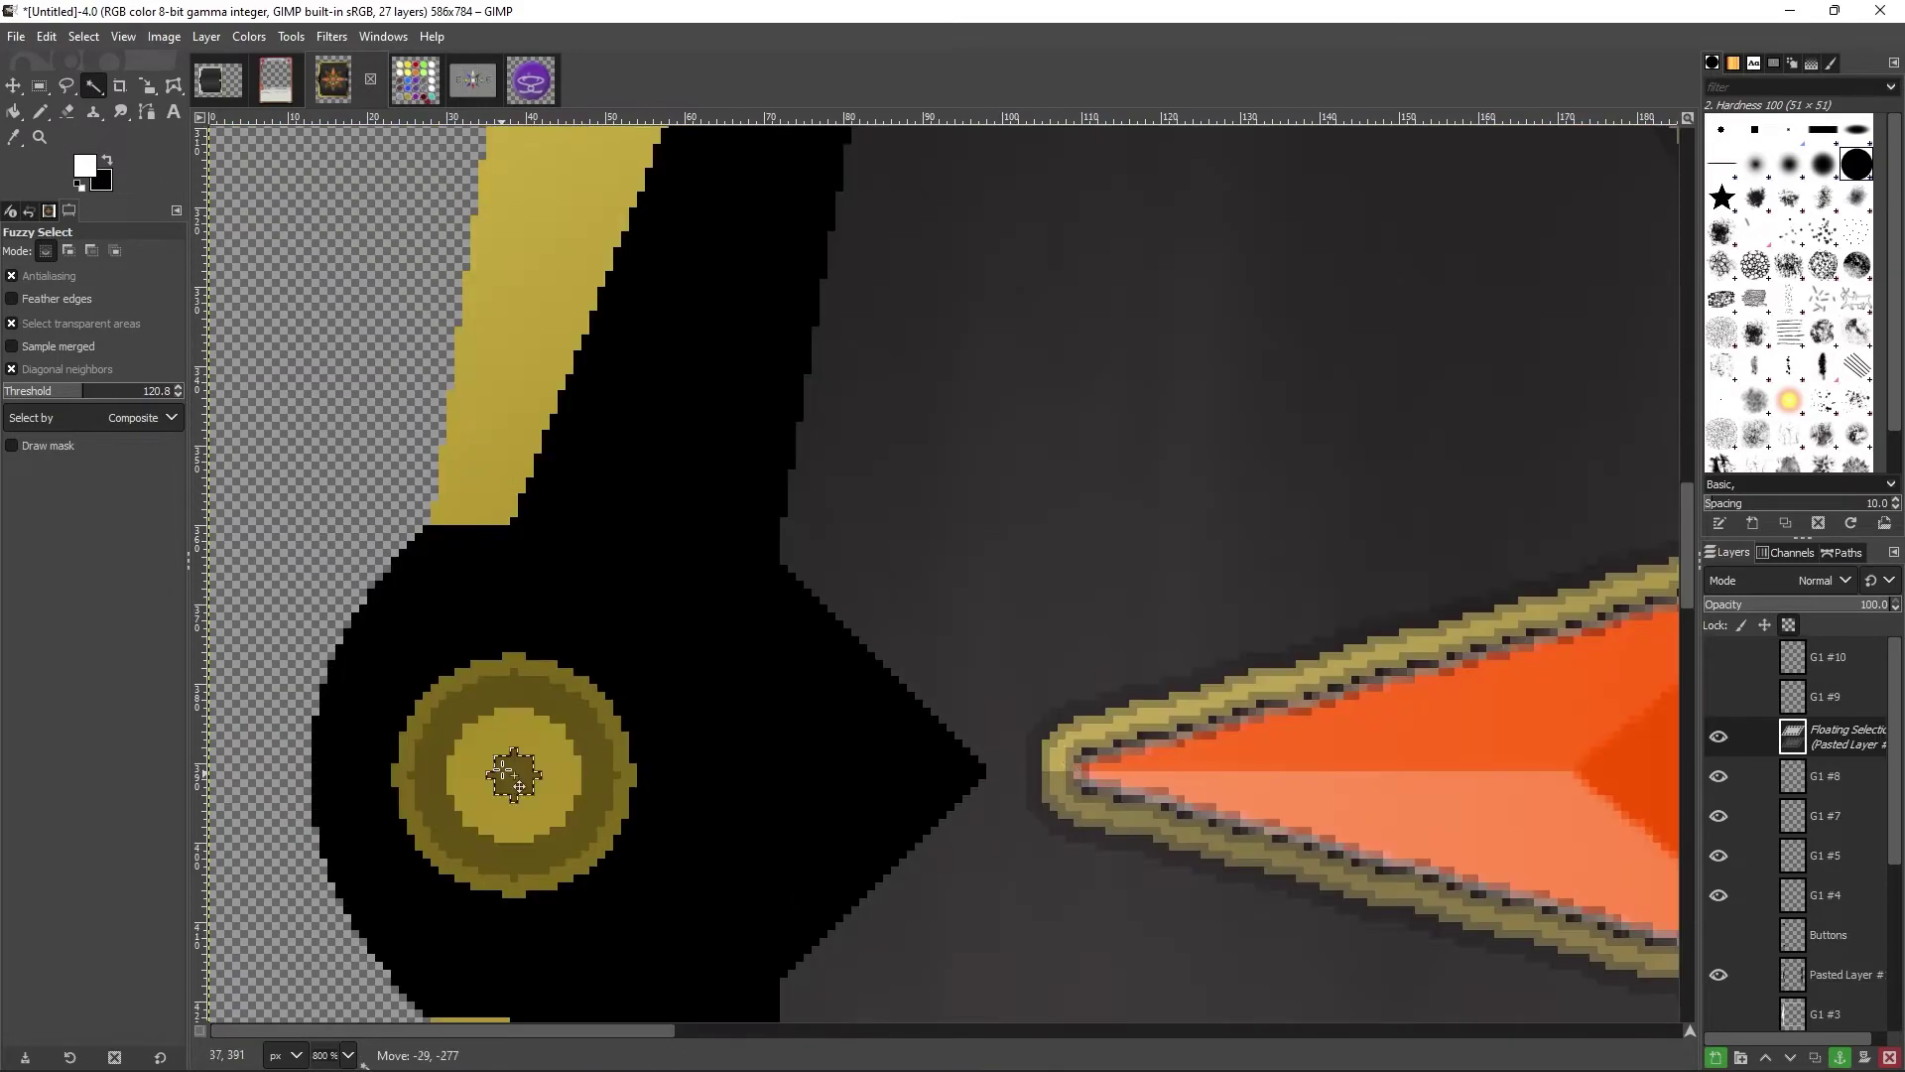
Step: Copy the small button's outline ring from G1 #7 and move the pasted ring to the left side button's centre
{"action": "scroll", "coordinate": [1428, 714], "scroll_direction": "up", "scroll_amount": 5}
{"action": "key", "text": "ctrl+c"}
{"action": "scroll", "coordinate": [982, 593], "scroll_direction": "down", "scroll_amount": 4}
{"action": "left_click_drag", "start_coordinate": [981, 592], "coordinate": [569, 576]}
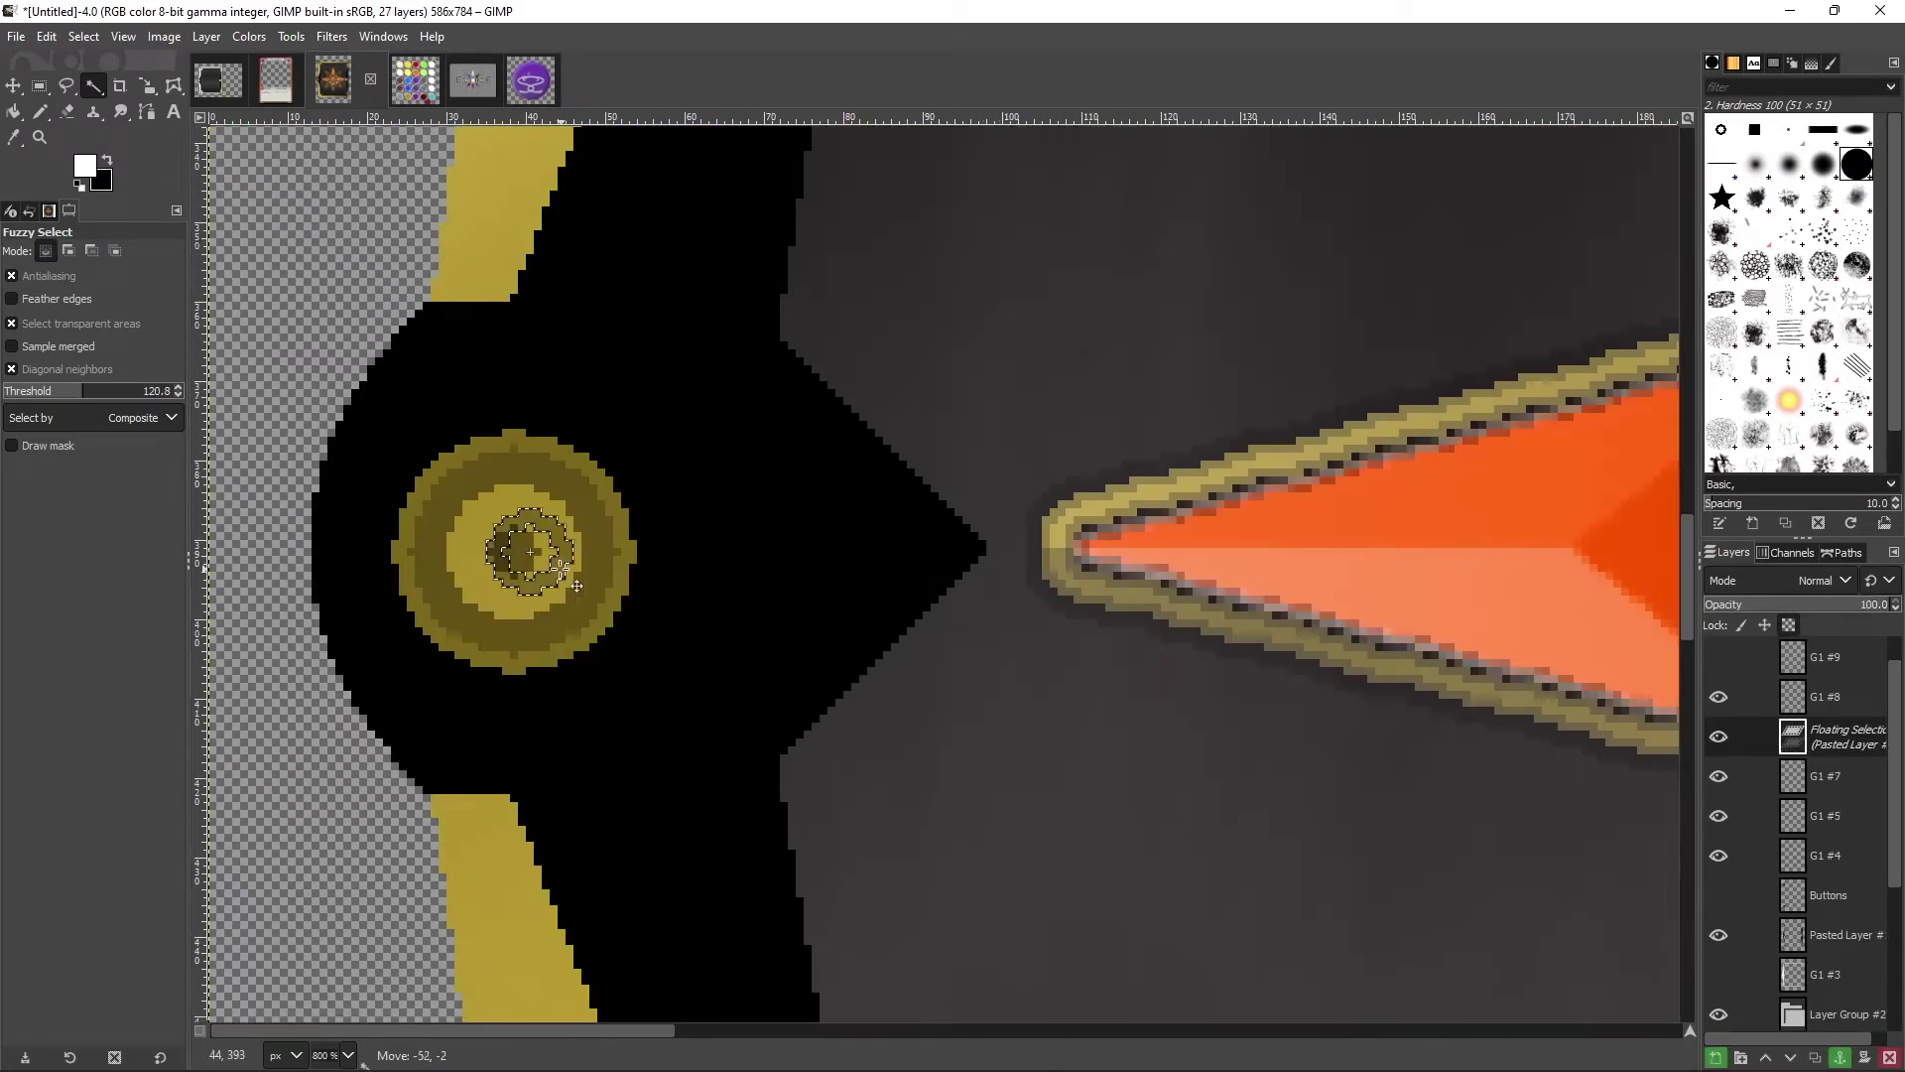
Step: Place the copied outline ring on the lower-left corner button and anchor it onto G1 #7
{"action": "scroll", "coordinate": [568, 576], "scroll_direction": "down", "scroll_amount": 10}
{"action": "scroll", "coordinate": [568, 577], "scroll_direction": "up", "scroll_amount": 10}
{"action": "key", "text": "r"}
{"action": "scroll", "coordinate": [548, 543], "scroll_direction": "right", "scroll_amount": 15}
{"action": "scroll", "coordinate": [555, 694], "scroll_direction": "down", "scroll_amount": 10}
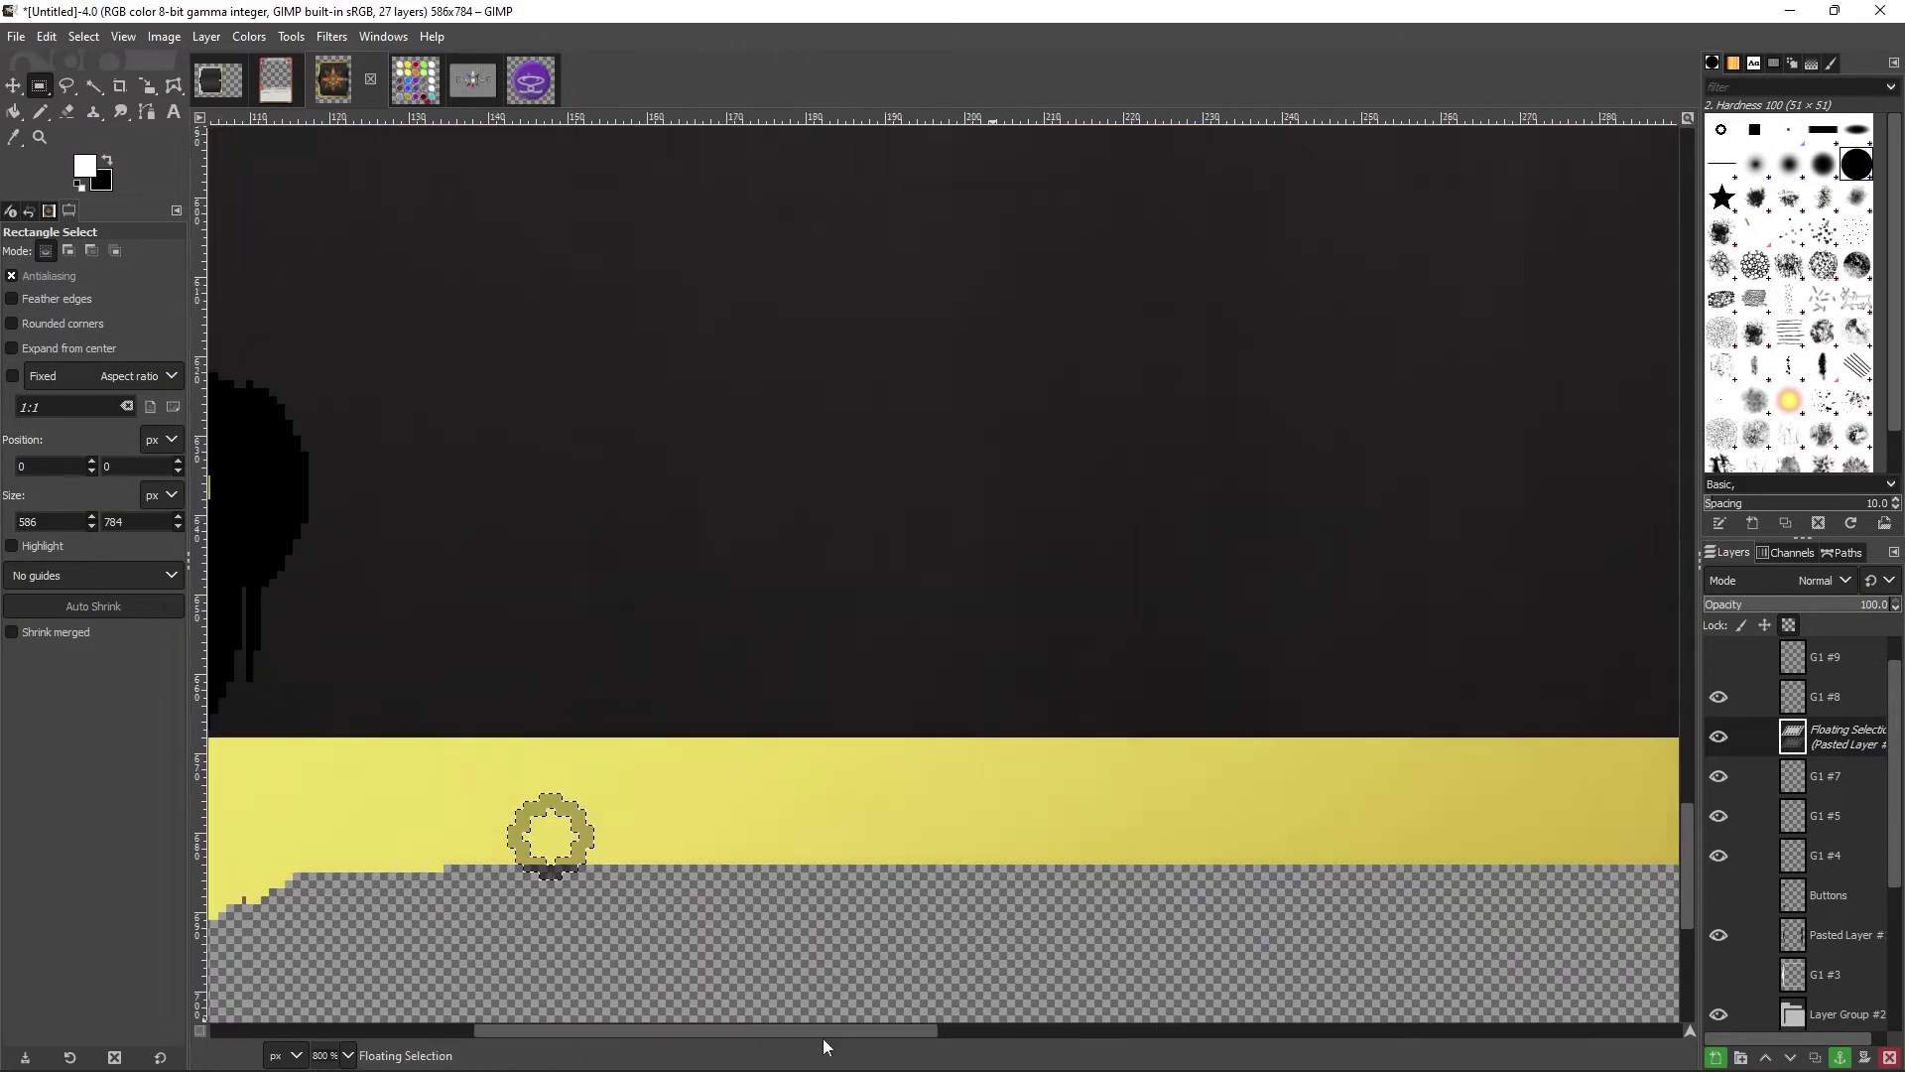
{"action": "scroll", "coordinate": [932, 566], "scroll_direction": "left", "scroll_amount": 10}
{"action": "key", "text": "z"}
{"action": "key", "text": "ctrl+h"}
{"action": "key", "text": "1"}
{"action": "scroll", "coordinate": [483, 744], "scroll_direction": "down", "scroll_amount": 2}
{"action": "scroll", "coordinate": [483, 744], "scroll_direction": "right", "scroll_amount": 2}
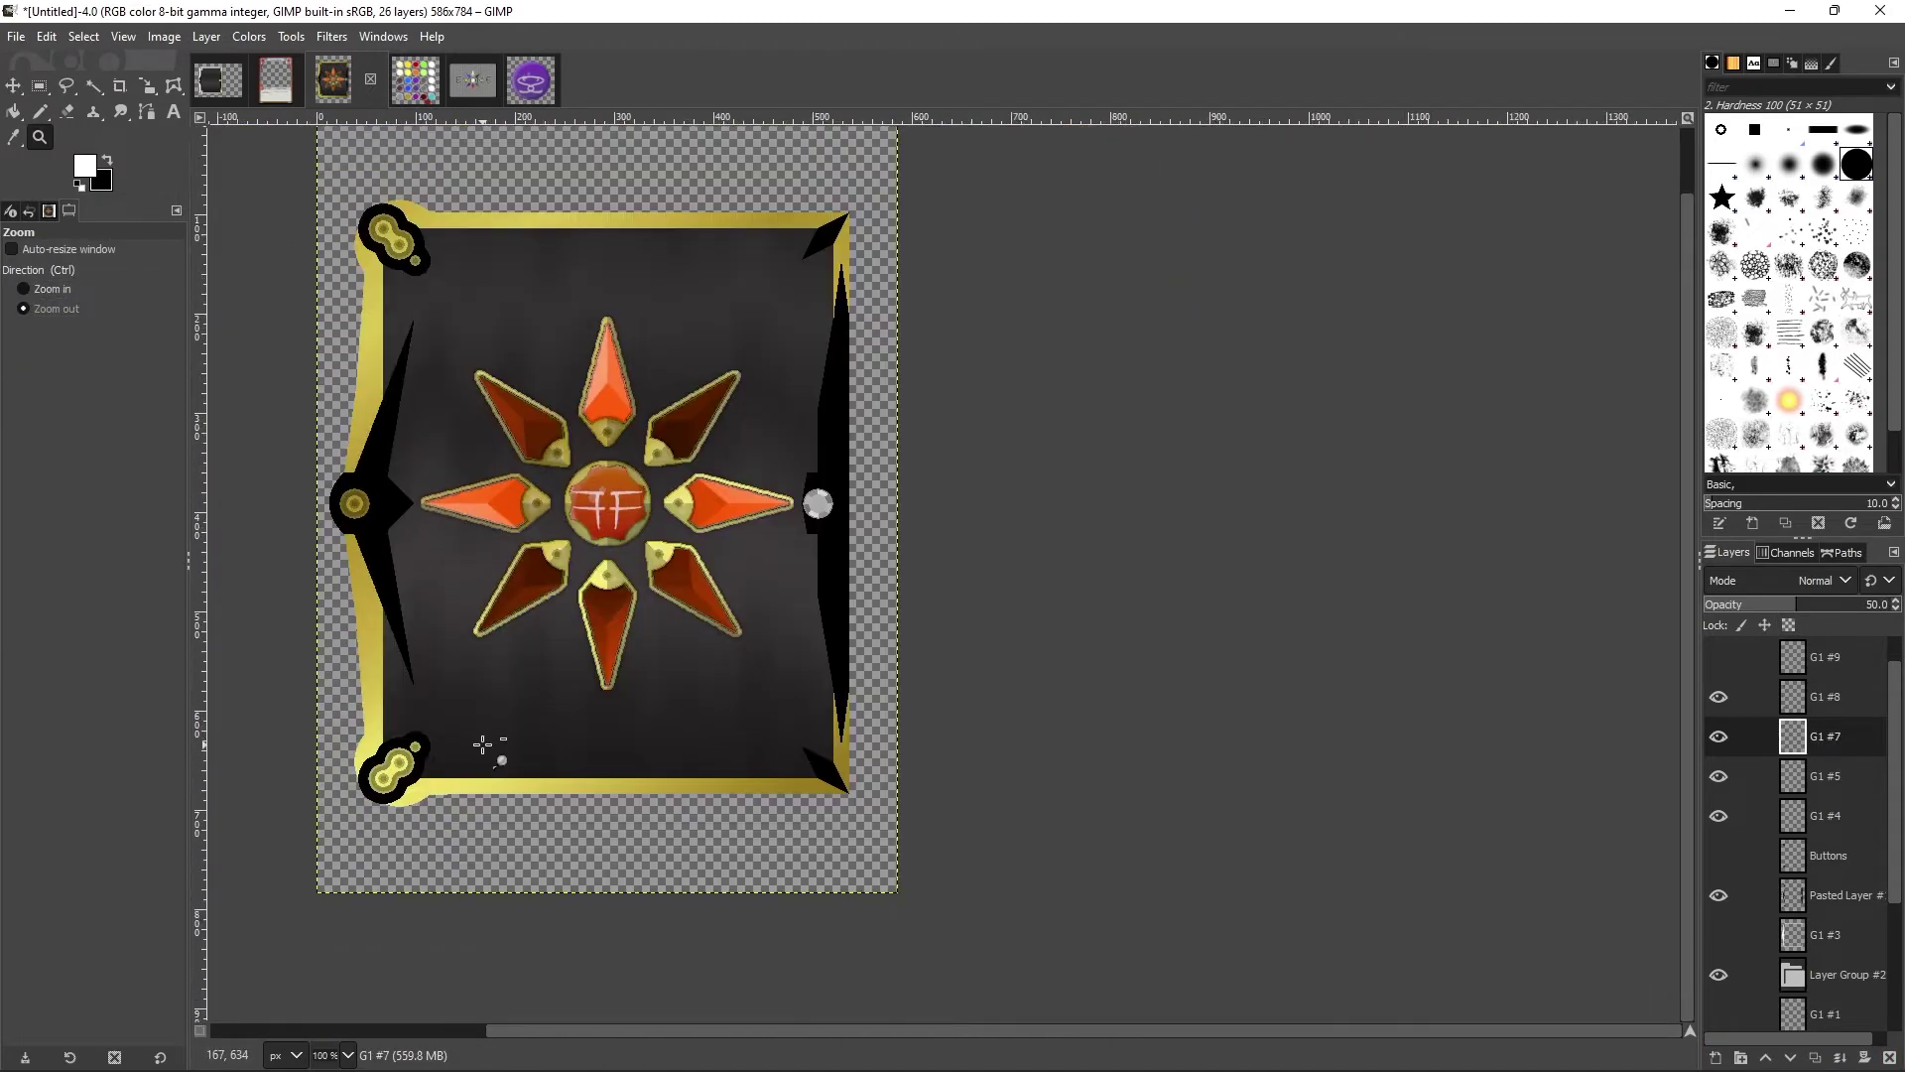
Step: Select the upper-right corner leaf's shape from Pasted Layer #11 and fill it with black on new layer G1 #9
{"action": "left_click", "coordinate": [1718, 896]}
{"action": "left_click", "coordinate": [1719, 896]}
{"action": "left_click", "coordinate": [1836, 896]}
{"action": "left_click_drag", "start_coordinate": [1815, 601], "coordinate": [1744, 601]}
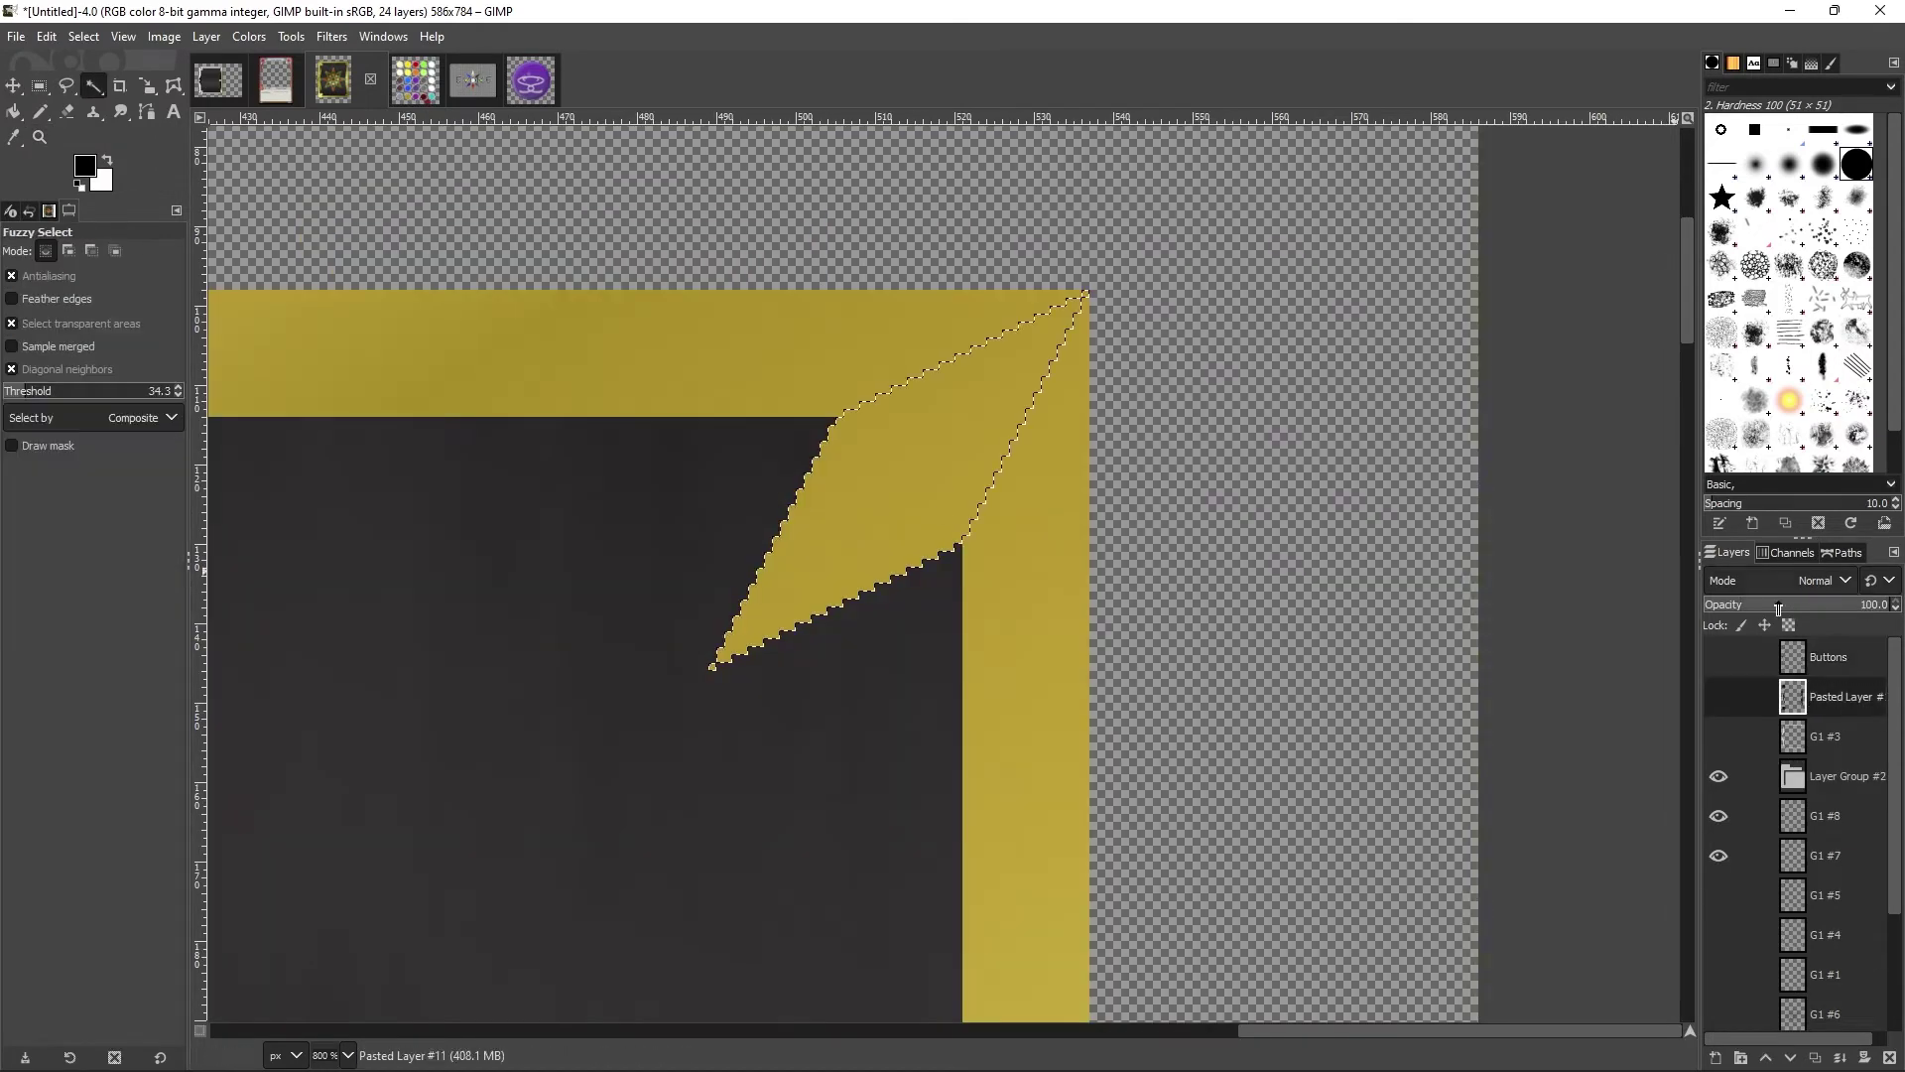
{"action": "key", "text": "shift+ctrl+n"}
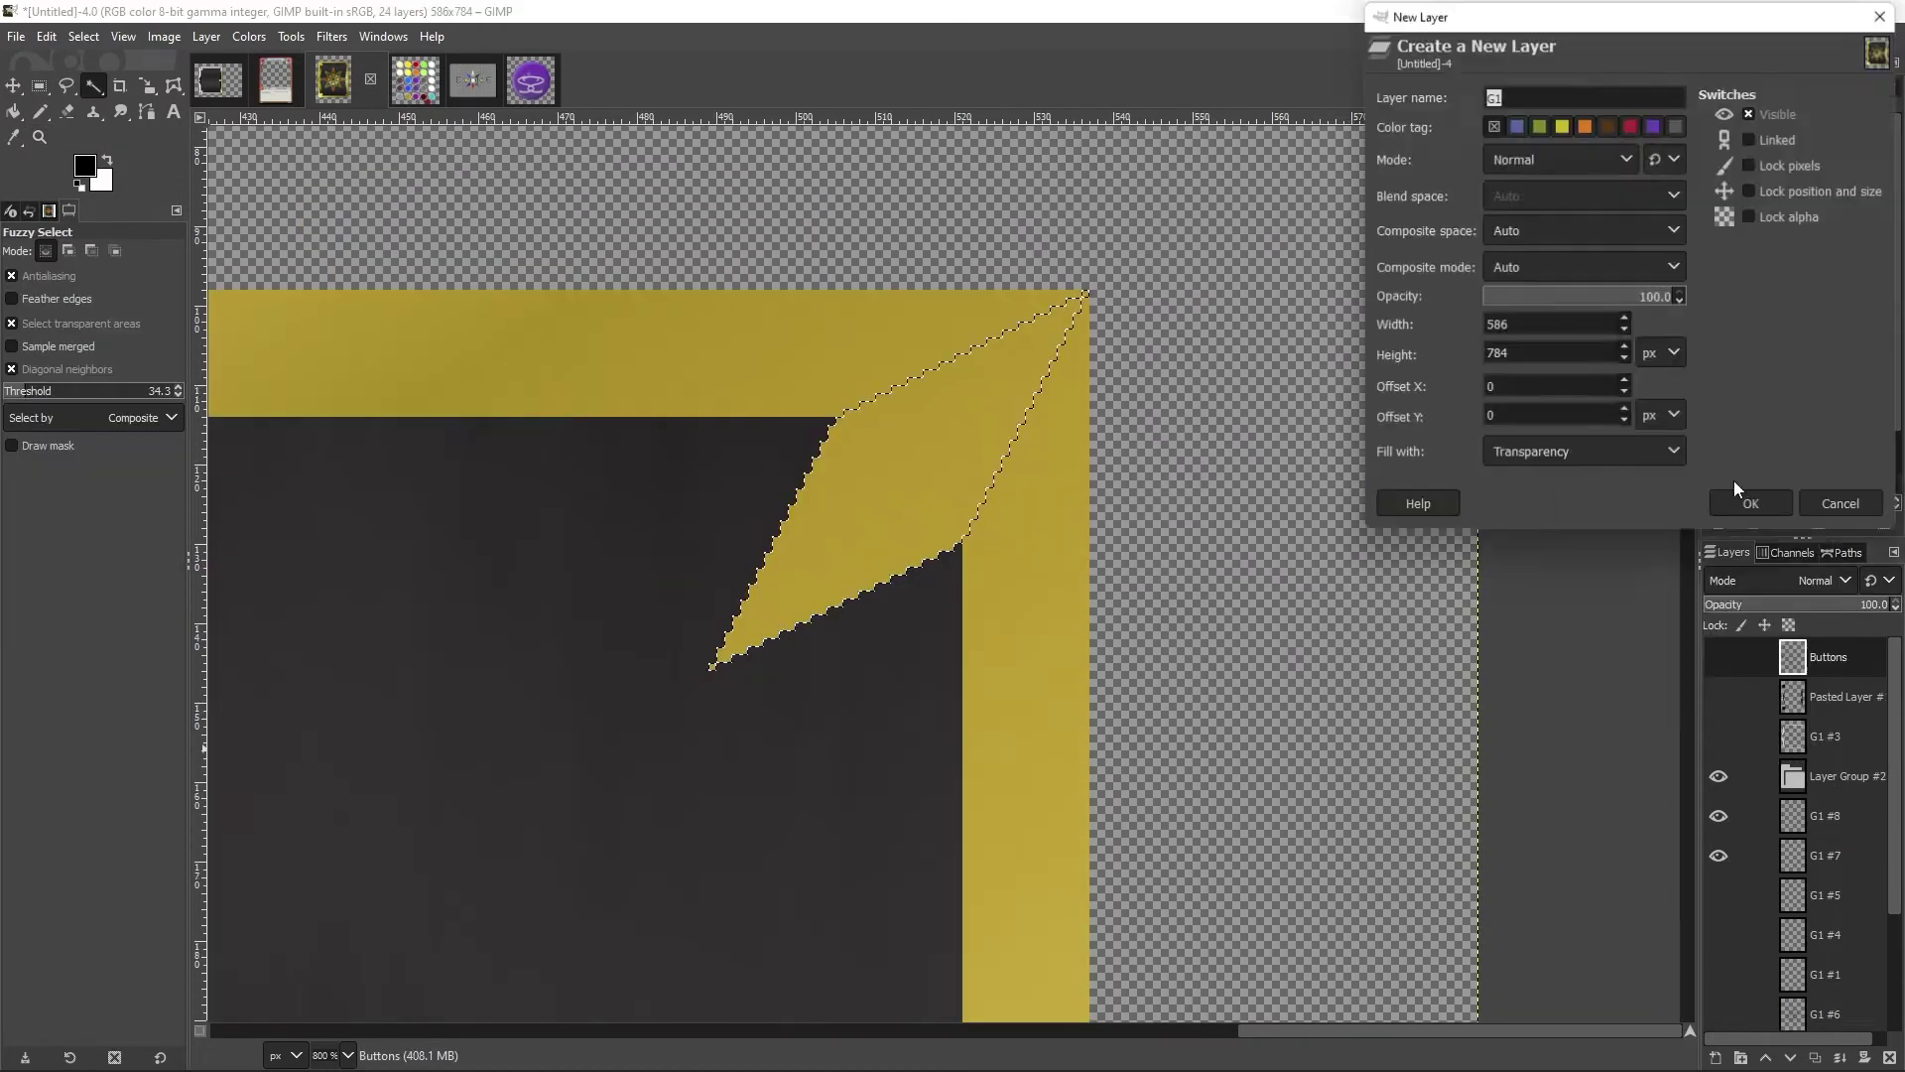
{"action": "left_click", "coordinate": [1734, 497]}
{"action": "left_click", "coordinate": [893, 466]}
Step: Shrink the leaf selection, fill it with black on new layer G1 #10, and cut its lower-right diagonal half onto G1 #11 in white
{"action": "right_click", "coordinate": [915, 474]}
{"action": "key", "text": "Escape"}
{"action": "key", "text": "shift+ctrl+n"}
{"action": "key", "text": "Return"}
{"action": "key", "text": "f"}
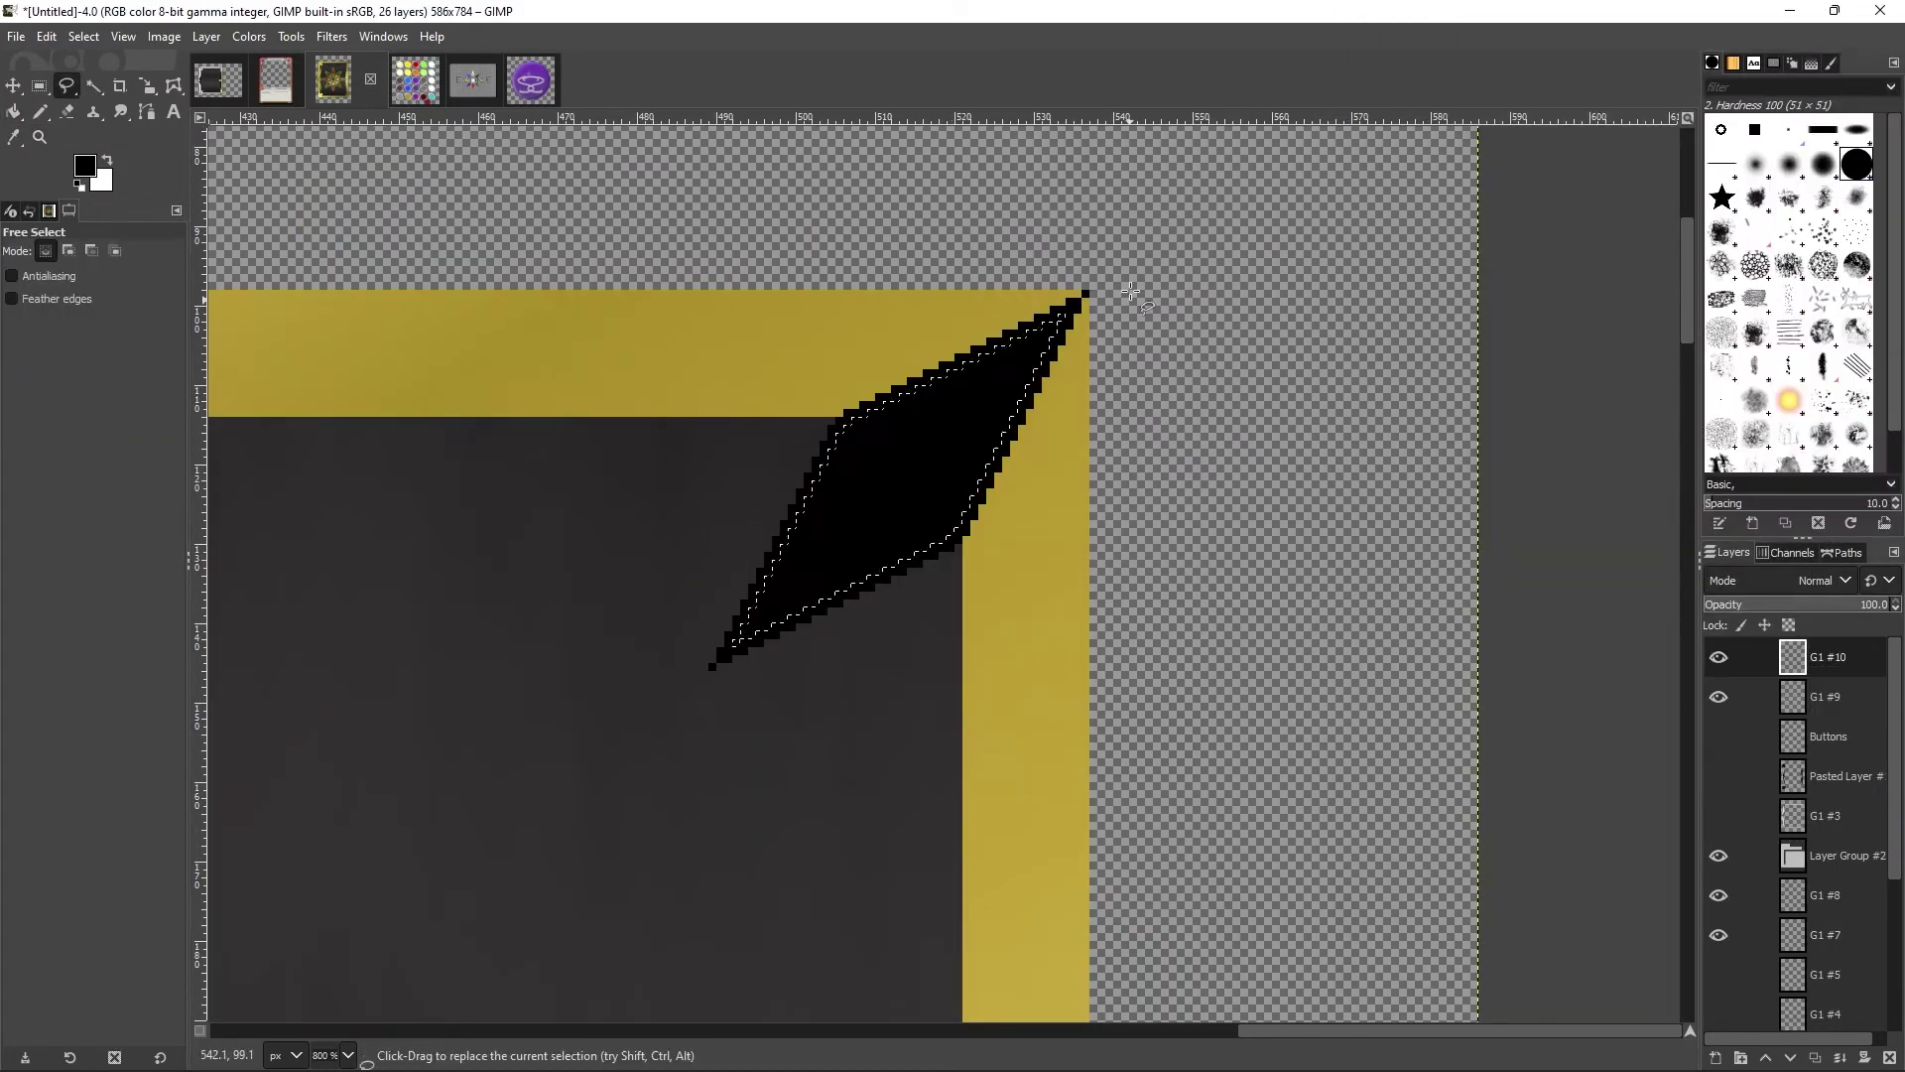
{"action": "left_click", "coordinate": [1109, 271]}
{"action": "key", "text": "Return"}
{"action": "key", "text": "shift+ctrl+n"}
{"action": "key", "text": "Return"}
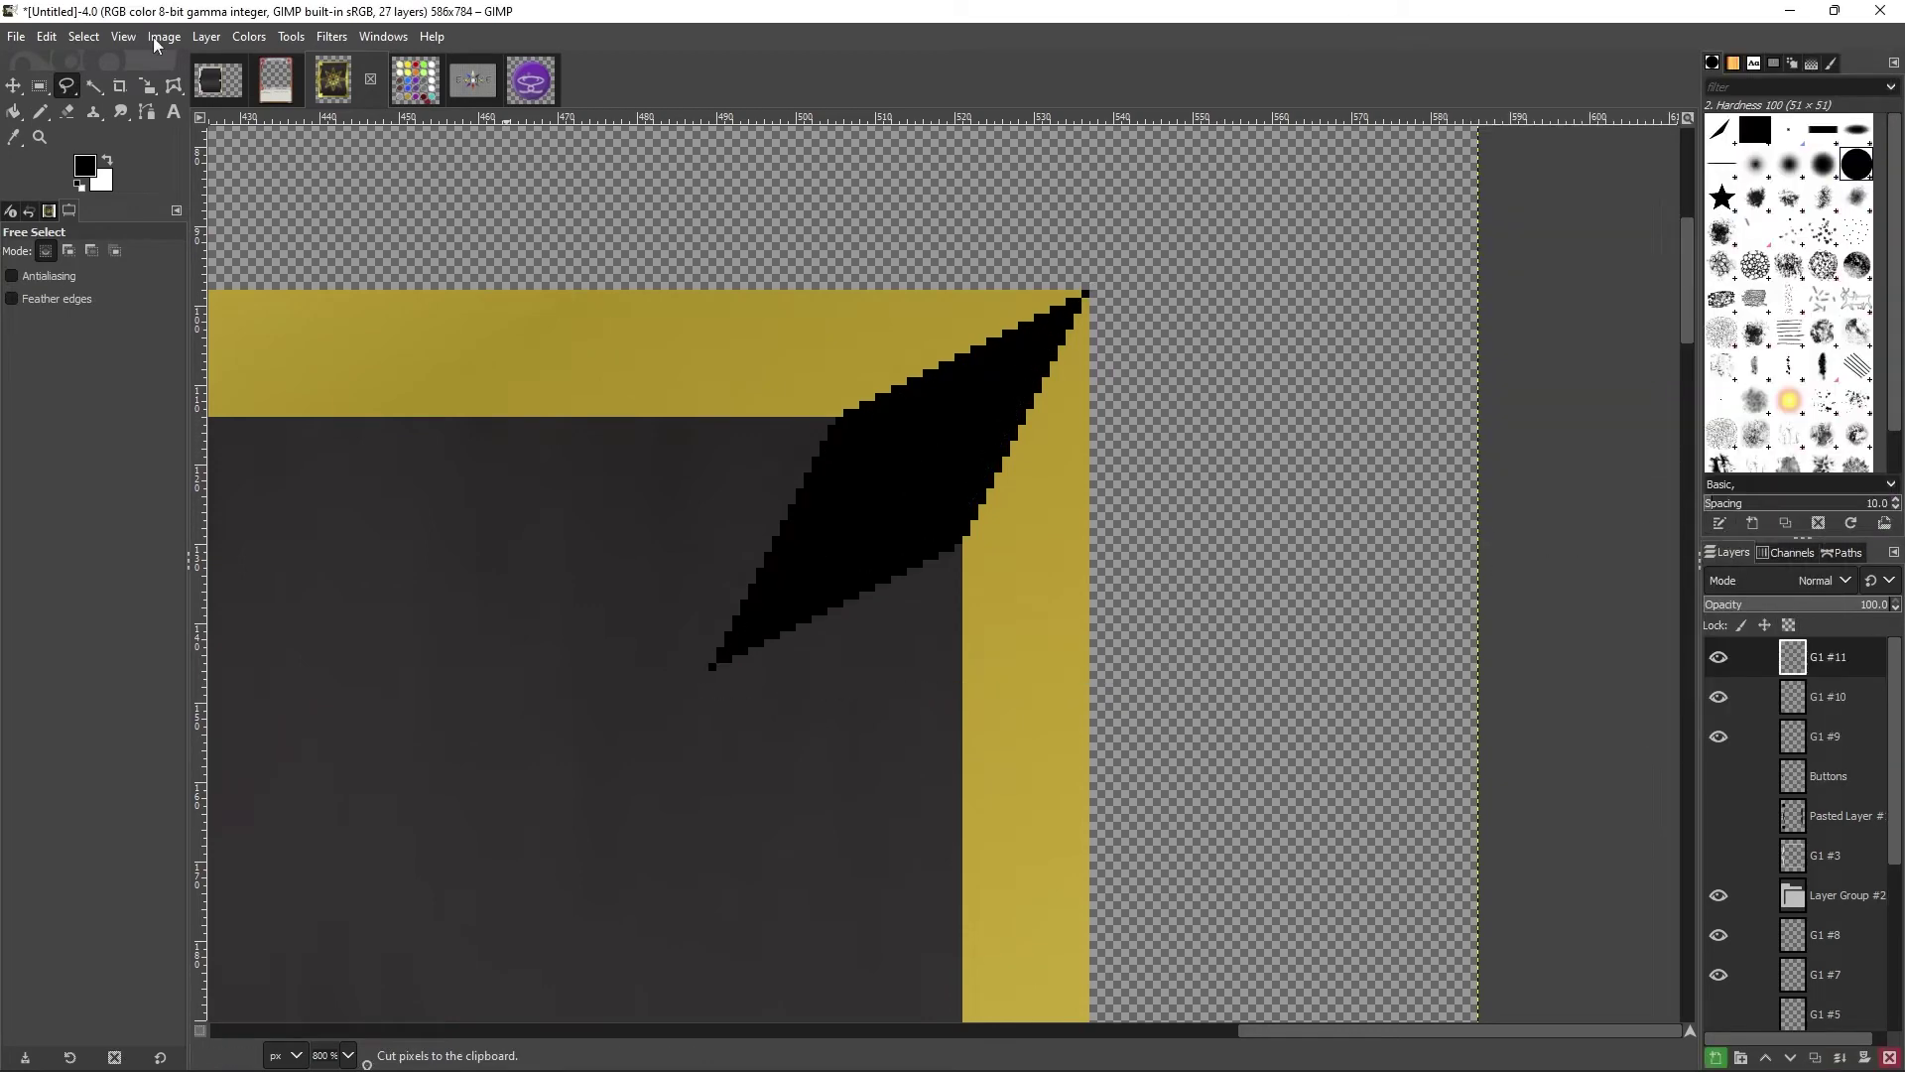
{"action": "key", "text": "ctrl+period"}
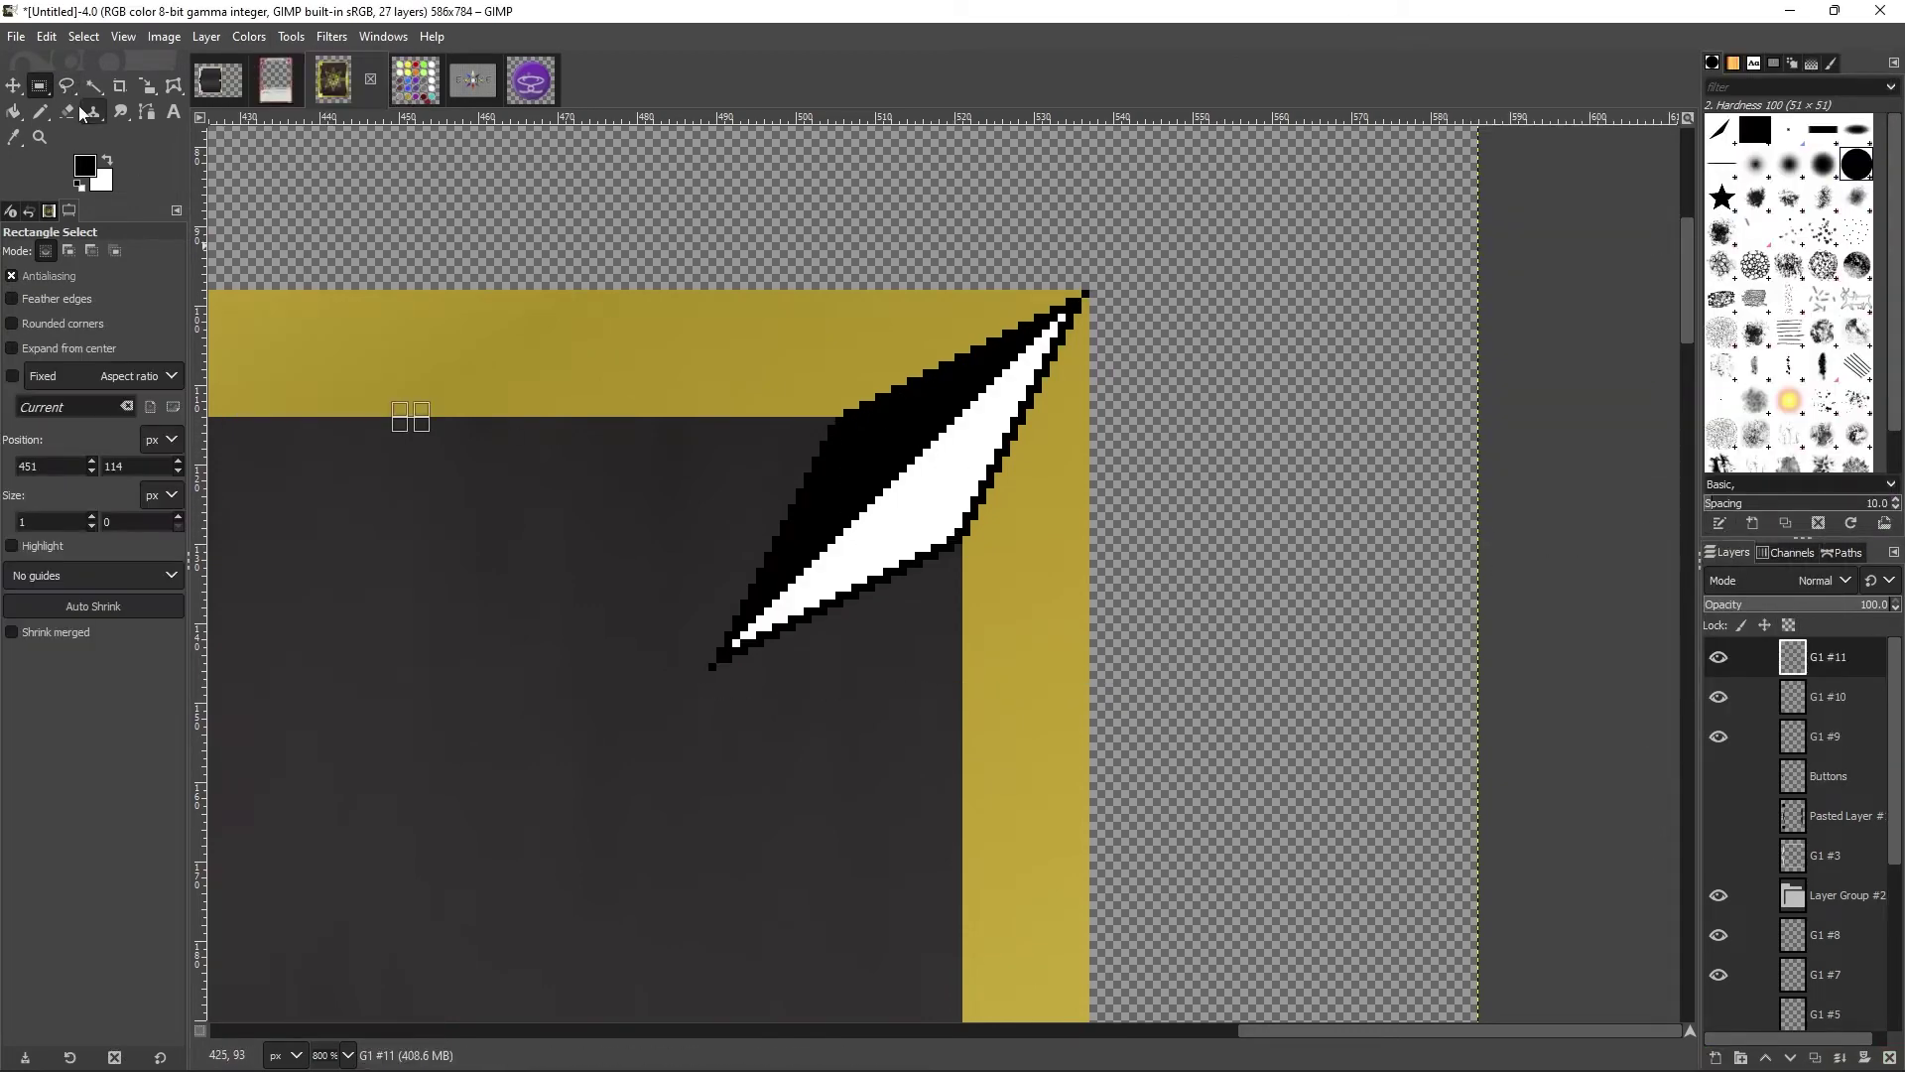
Step: Align guides with the frame's inner corner and swap the black and white facets where the leaf overlaps the dark cover
{"action": "left_click", "coordinate": [123, 36]}
{"action": "left_click", "coordinate": [127, 553]}
{"action": "left_click", "coordinate": [971, 416]}
{"action": "key", "text": "m"}
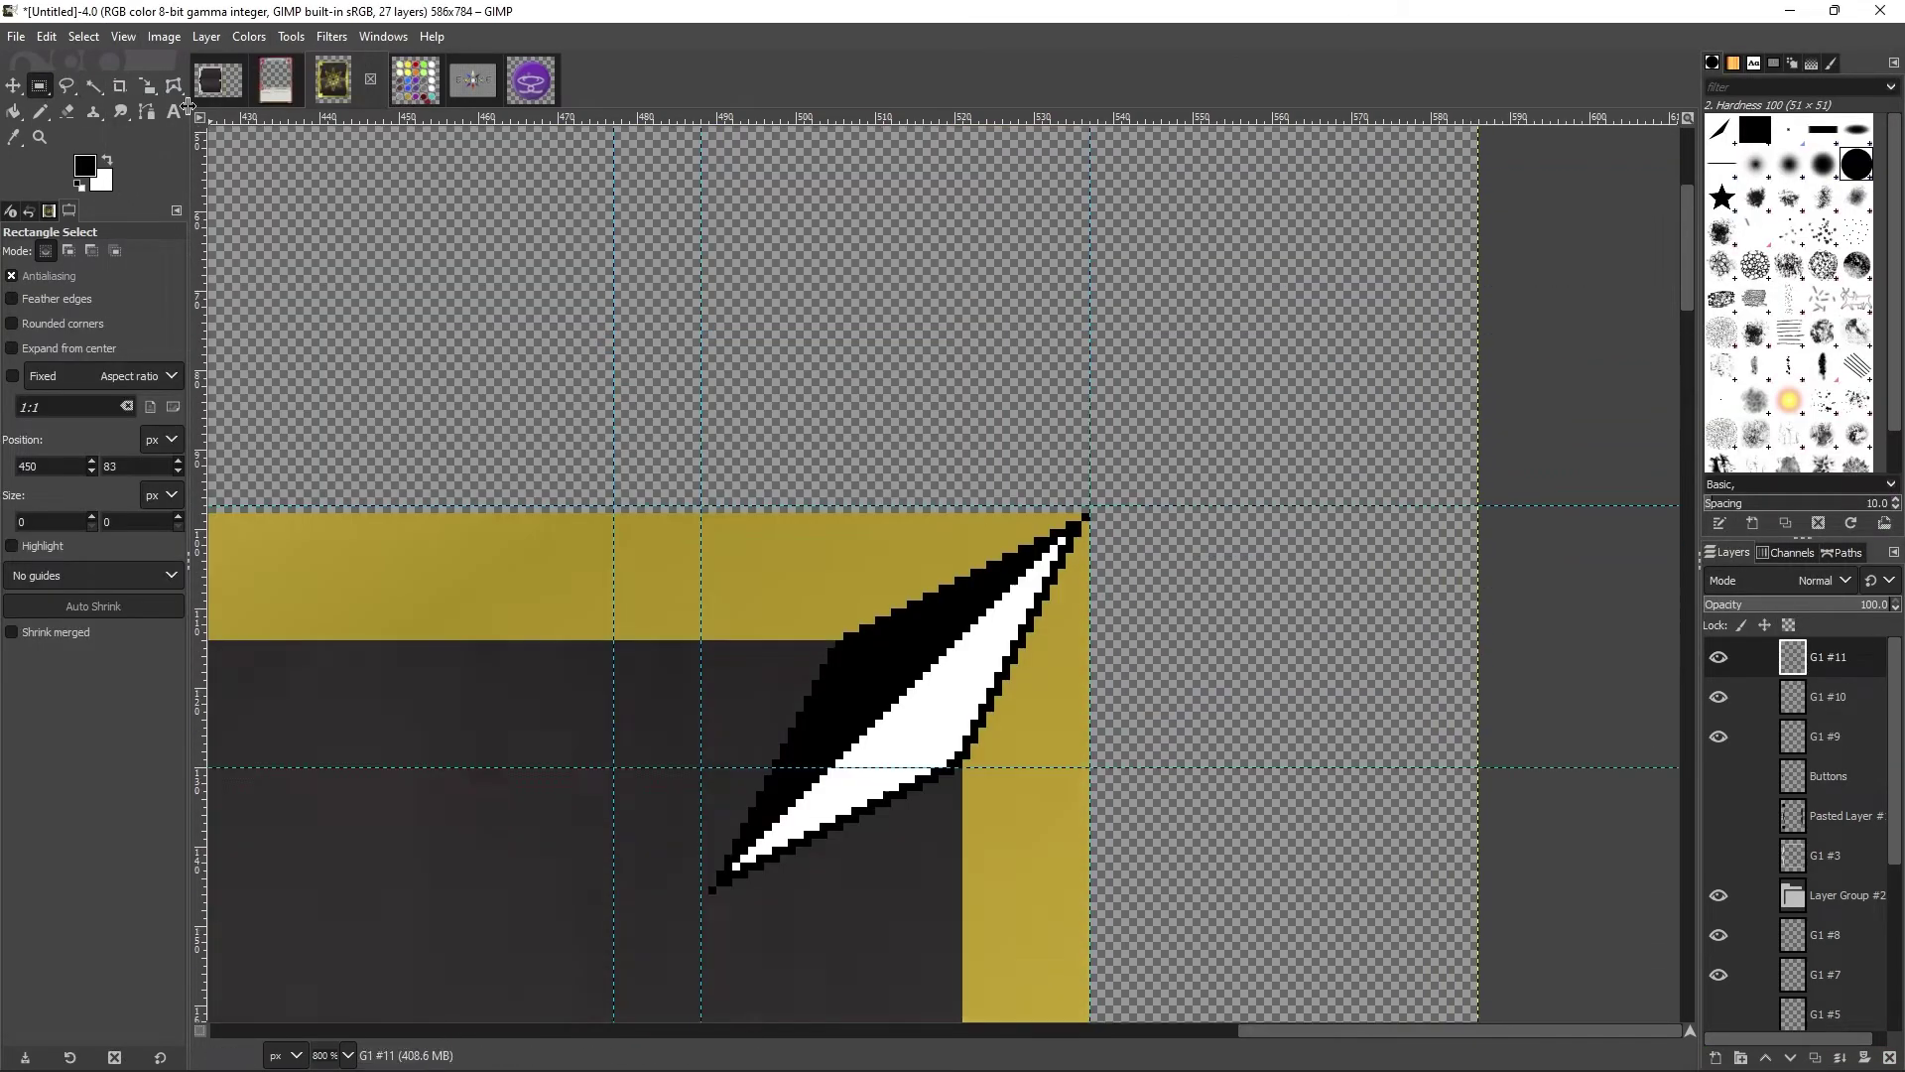
{"action": "left_click_drag", "start_coordinate": [635, 284], "coordinate": [655, 416]}
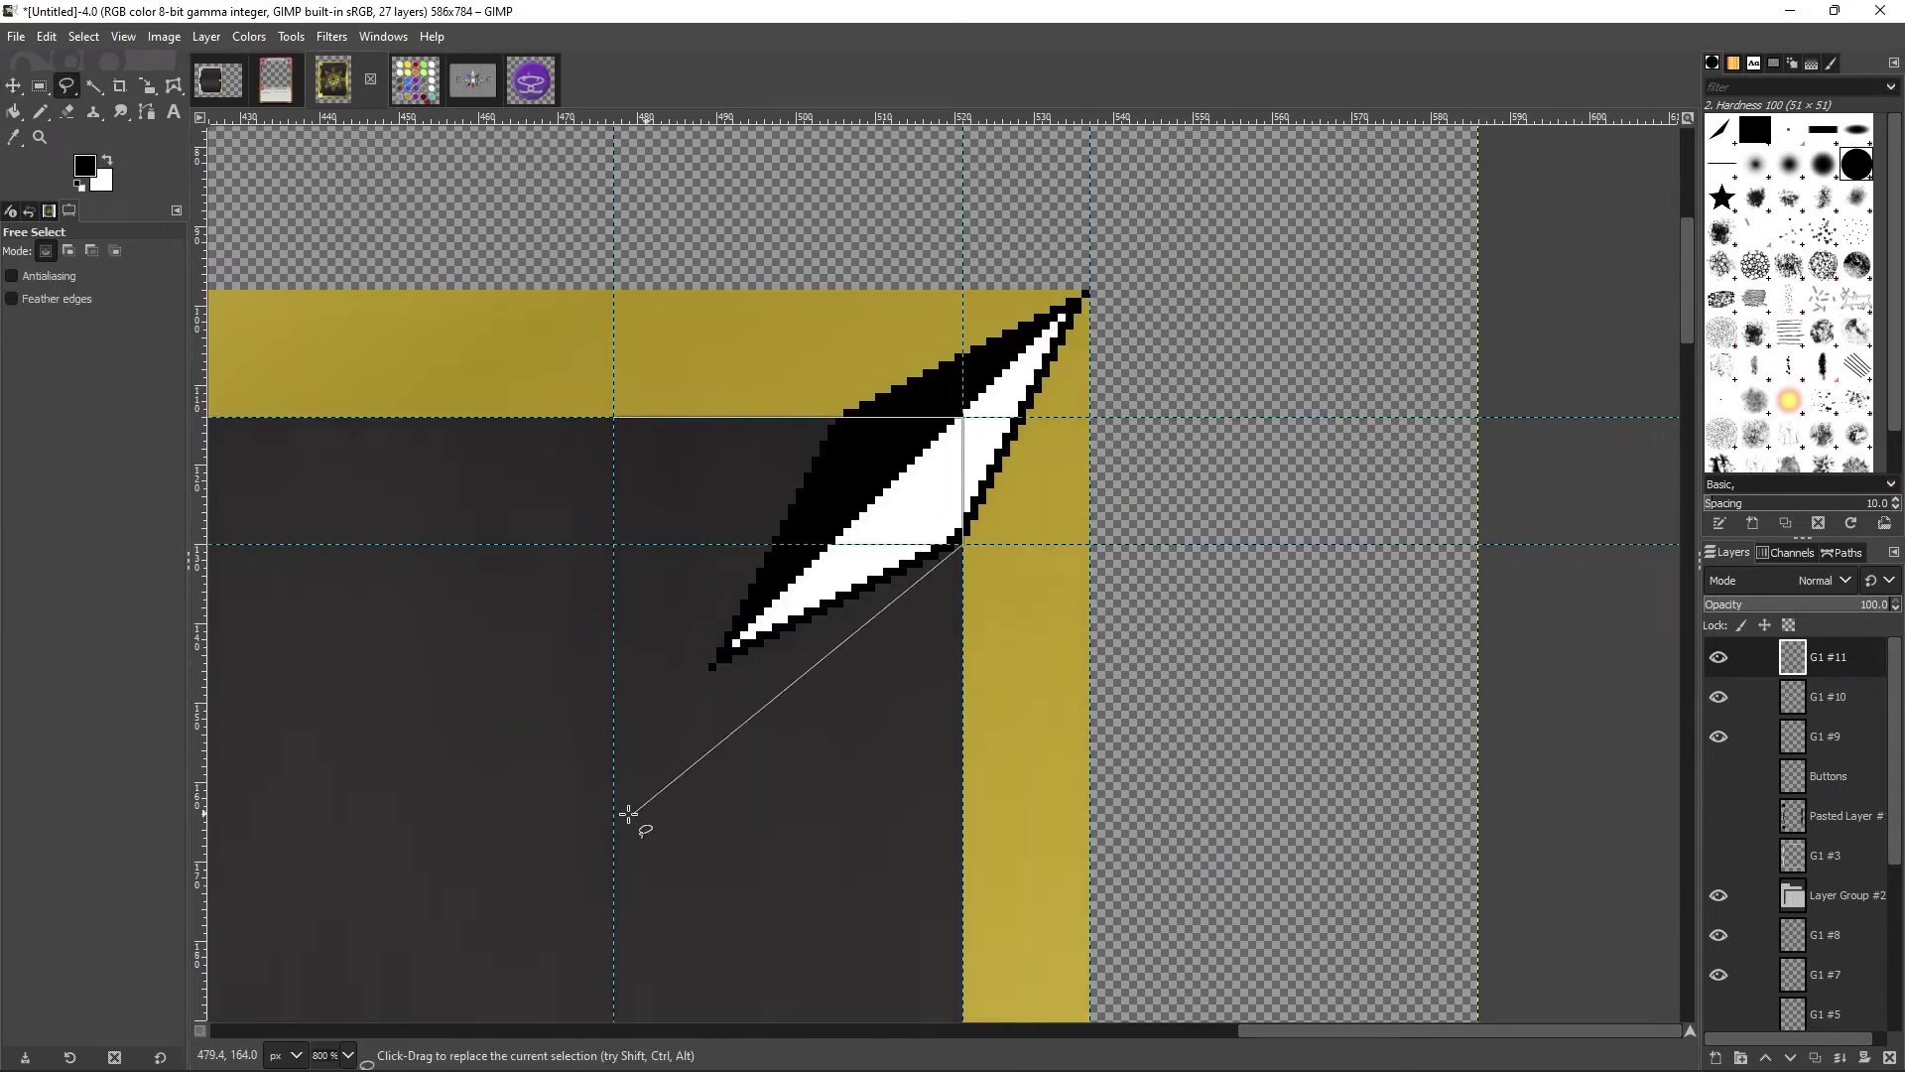
{"action": "left_click", "coordinate": [1836, 665]}
{"action": "key", "text": "r"}
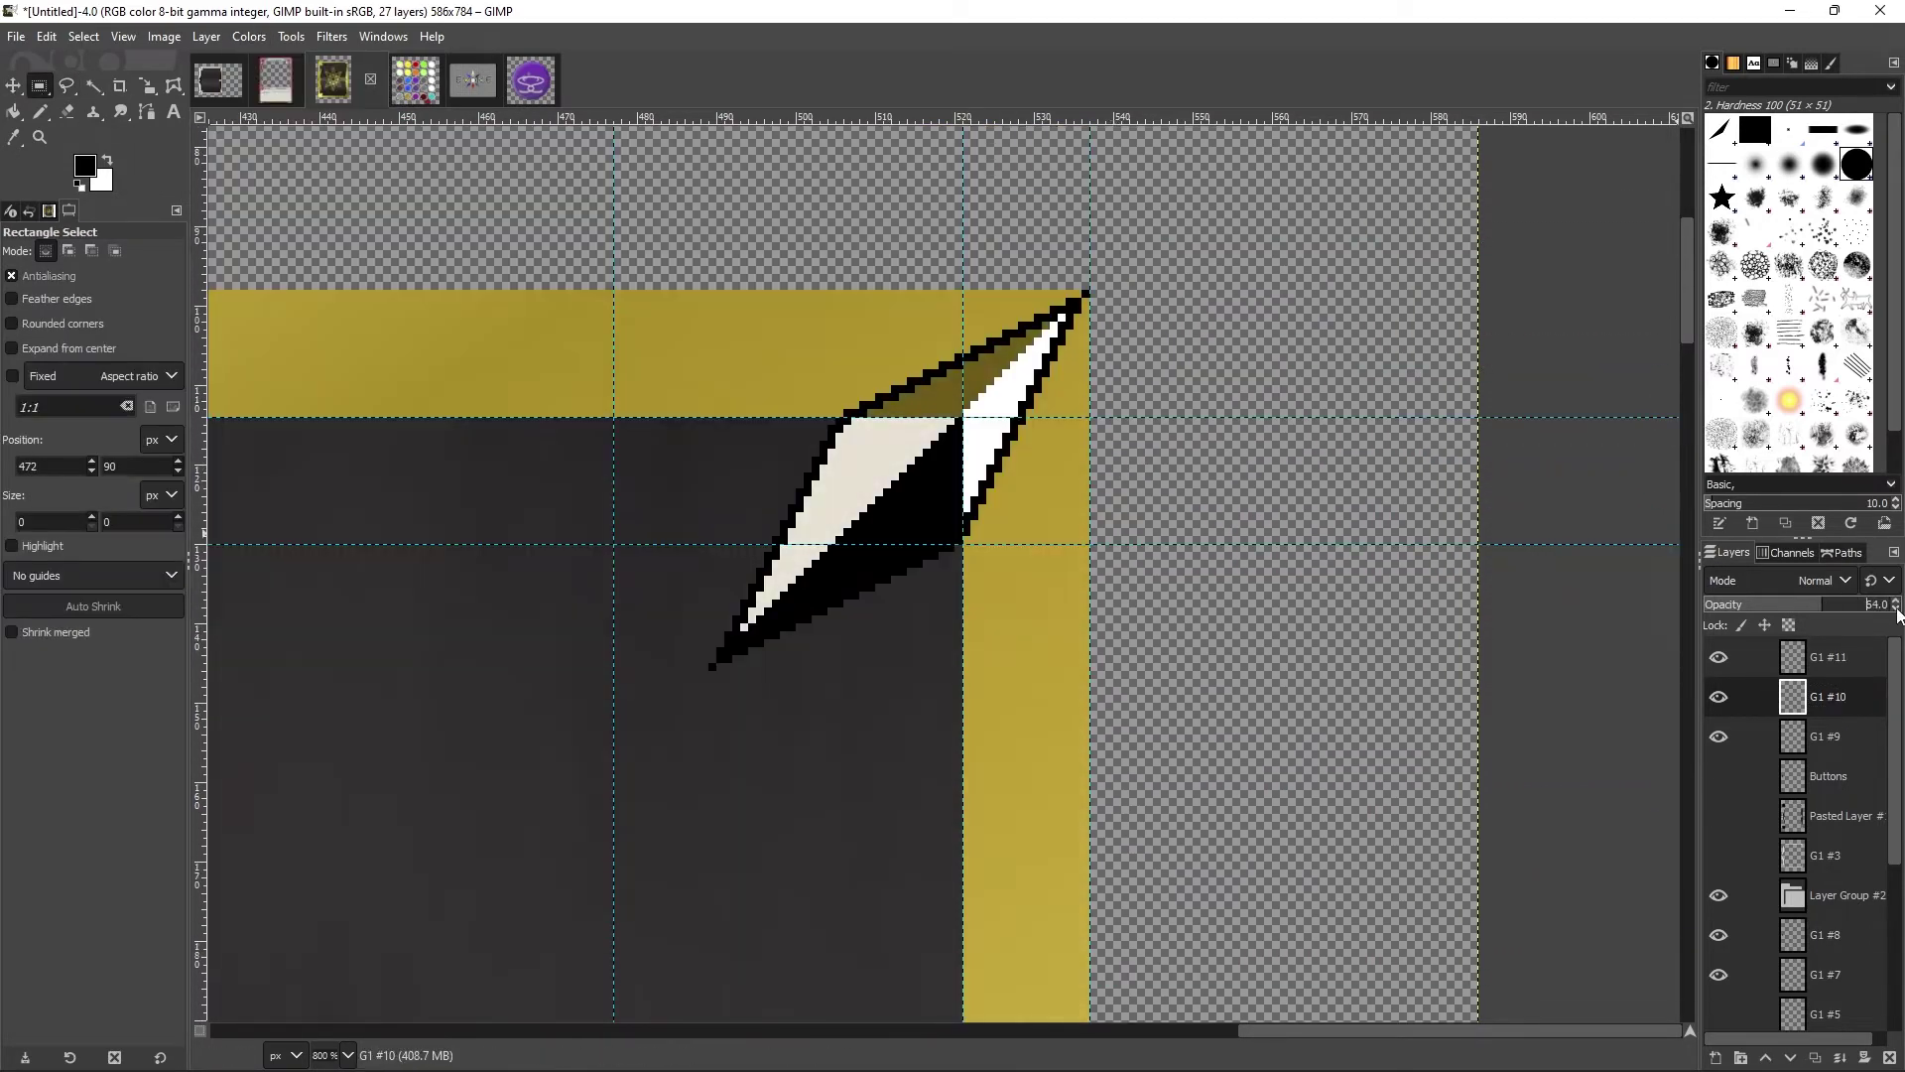
Step: Lower G1 #10's opacity to 30 and G1 #9's to 71 to soften the leaf's facets and outline
{"action": "scroll", "coordinate": [1898, 605], "scroll_direction": "down", "scroll_amount": 15}
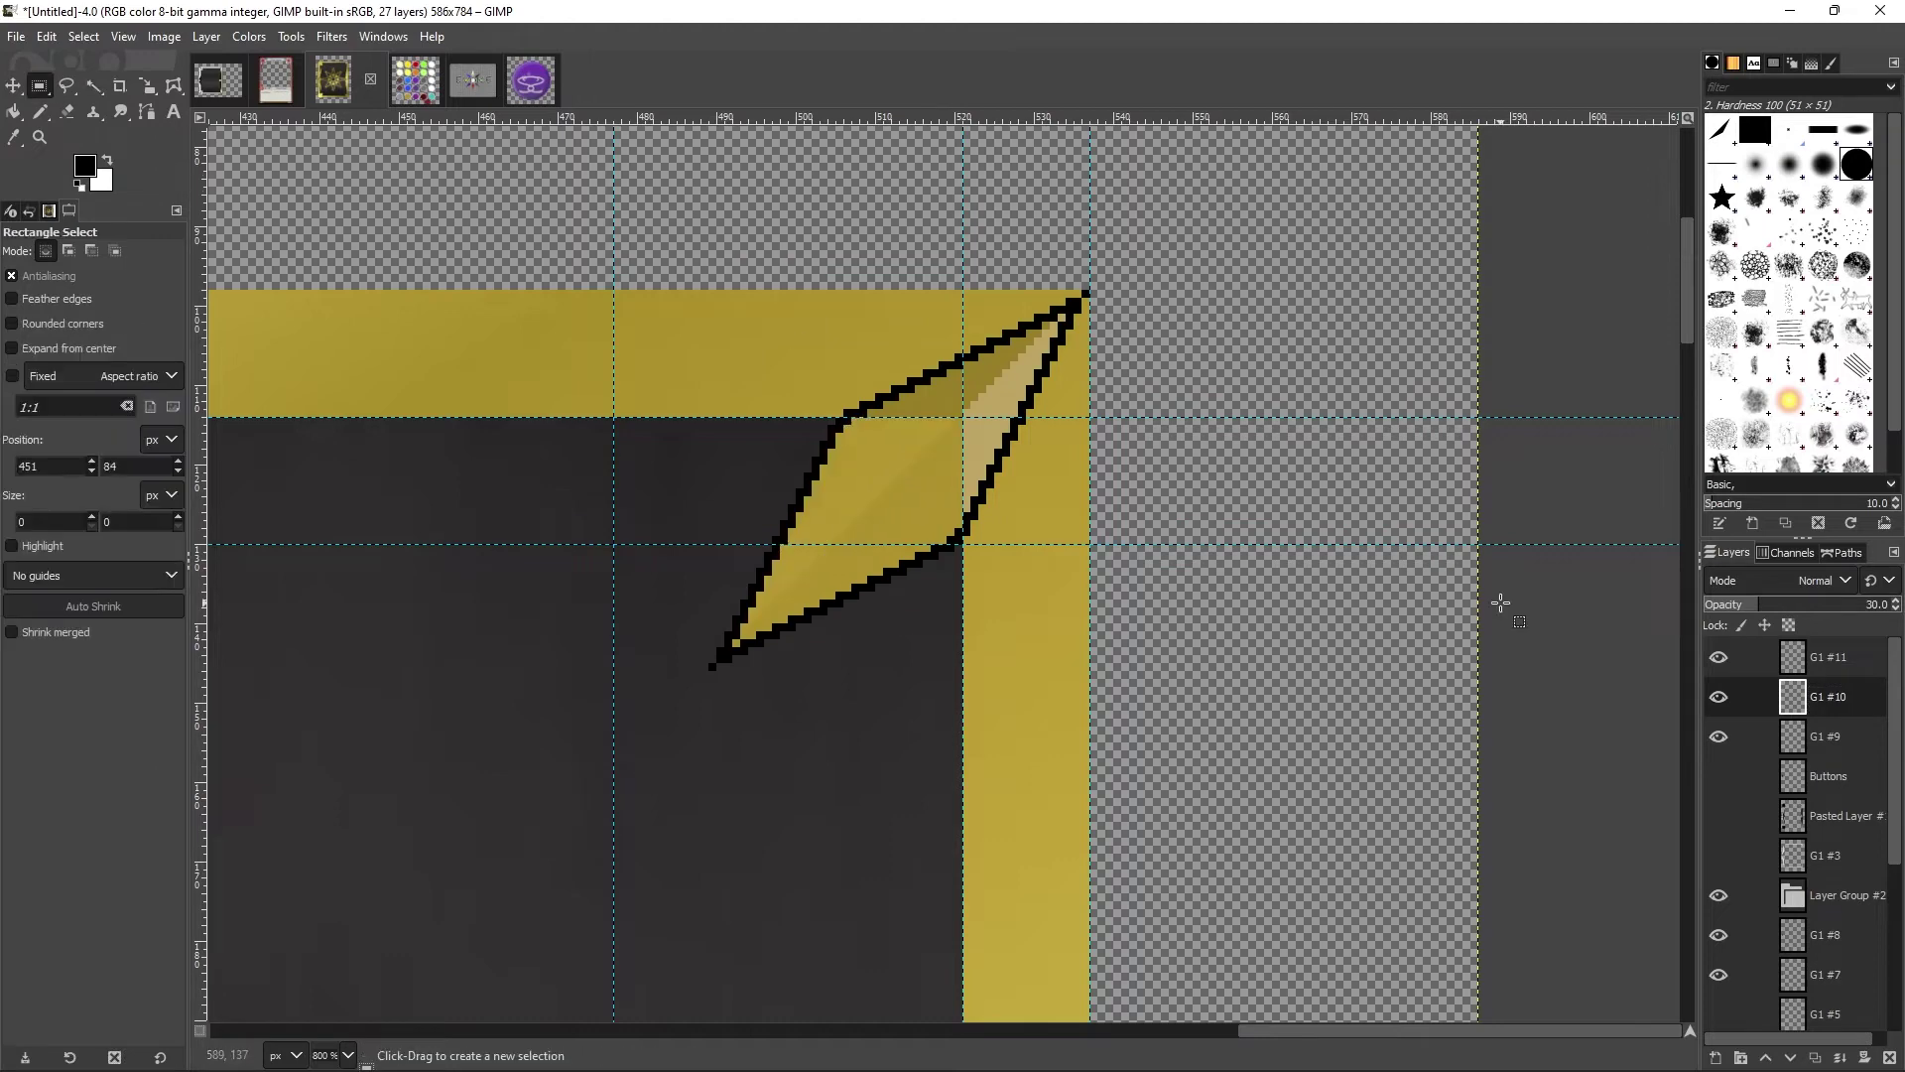
{"action": "key", "text": "Page_Down"}
{"action": "left_click", "coordinate": [1820, 720]}
{"action": "scroll", "coordinate": [1897, 605], "scroll_direction": "down", "scroll_amount": 9}
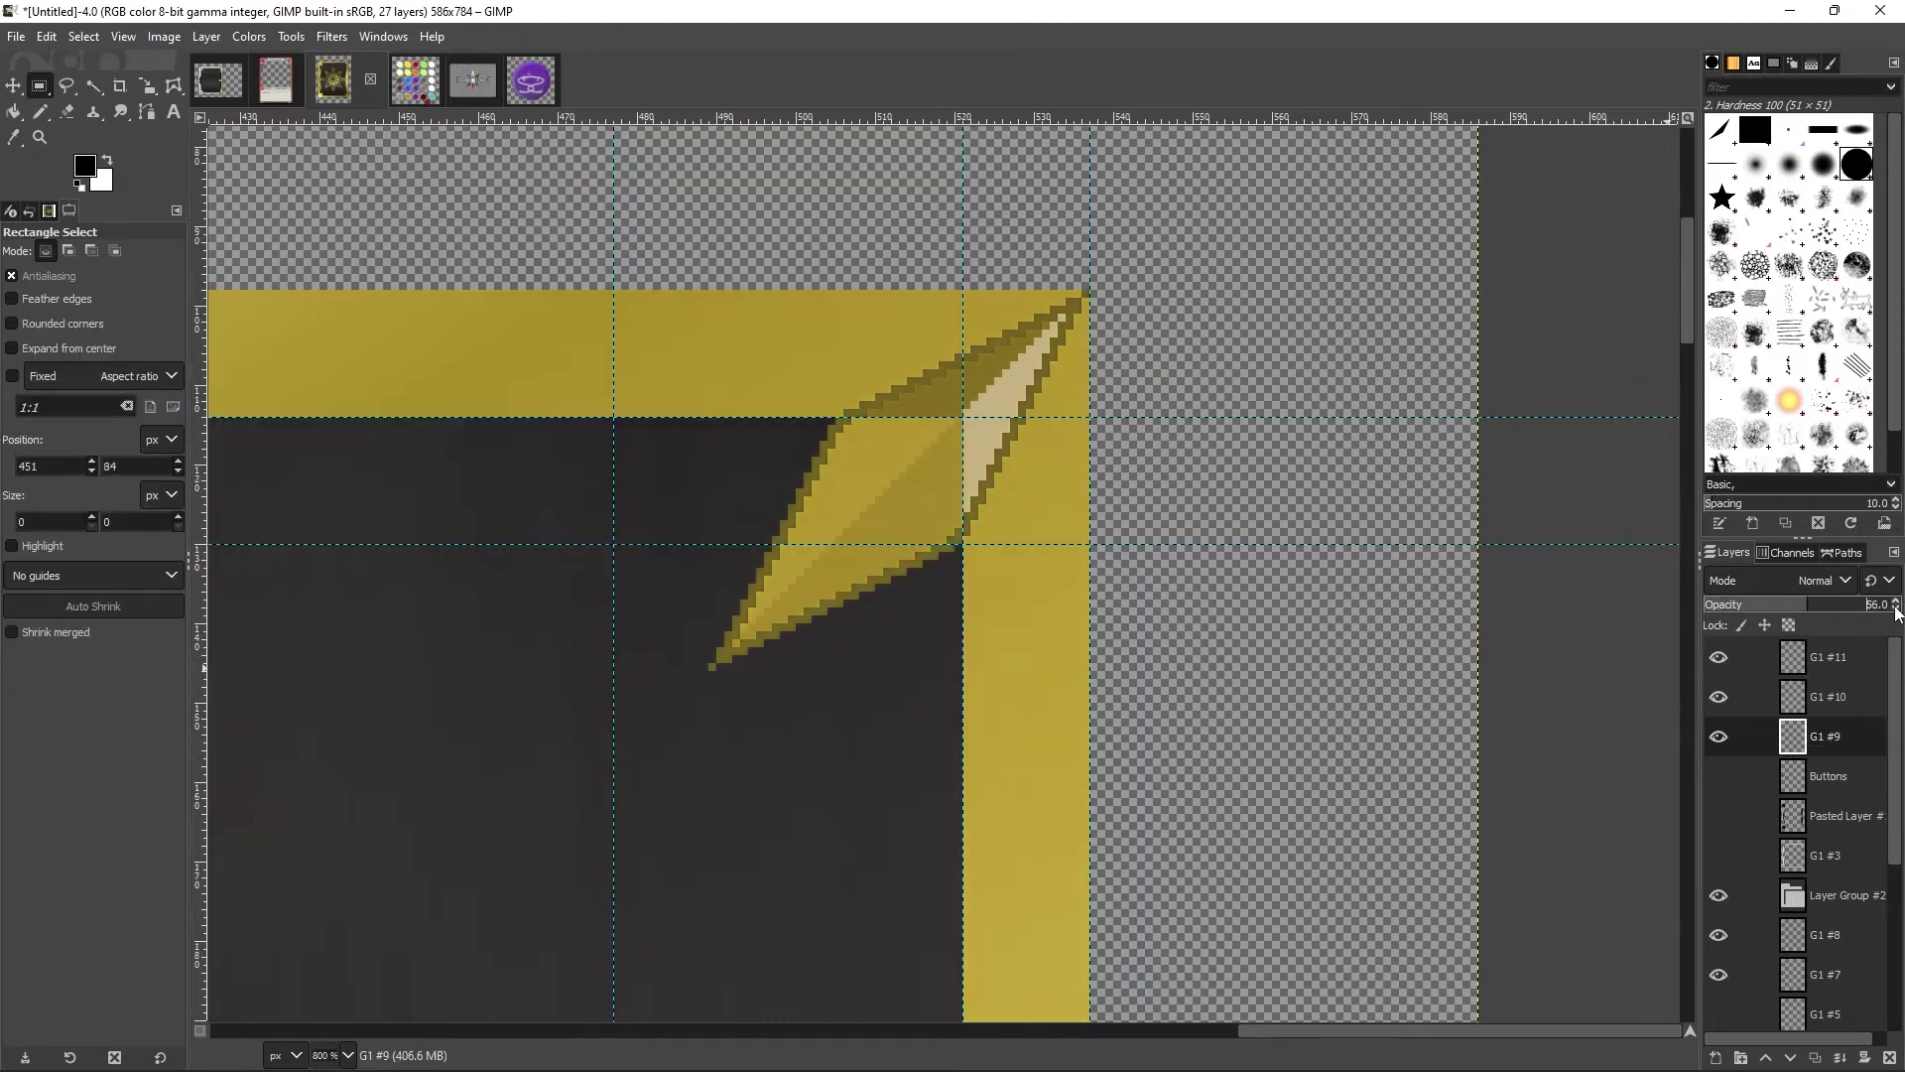
{"action": "scroll", "coordinate": [1297, 607], "scroll_direction": "up", "scroll_amount": 3}
{"action": "scroll", "coordinate": [1897, 605], "scroll_direction": "down", "scroll_amount": 3}
{"action": "scroll", "coordinate": [1897, 605], "scroll_direction": "up", "scroll_amount": 5}
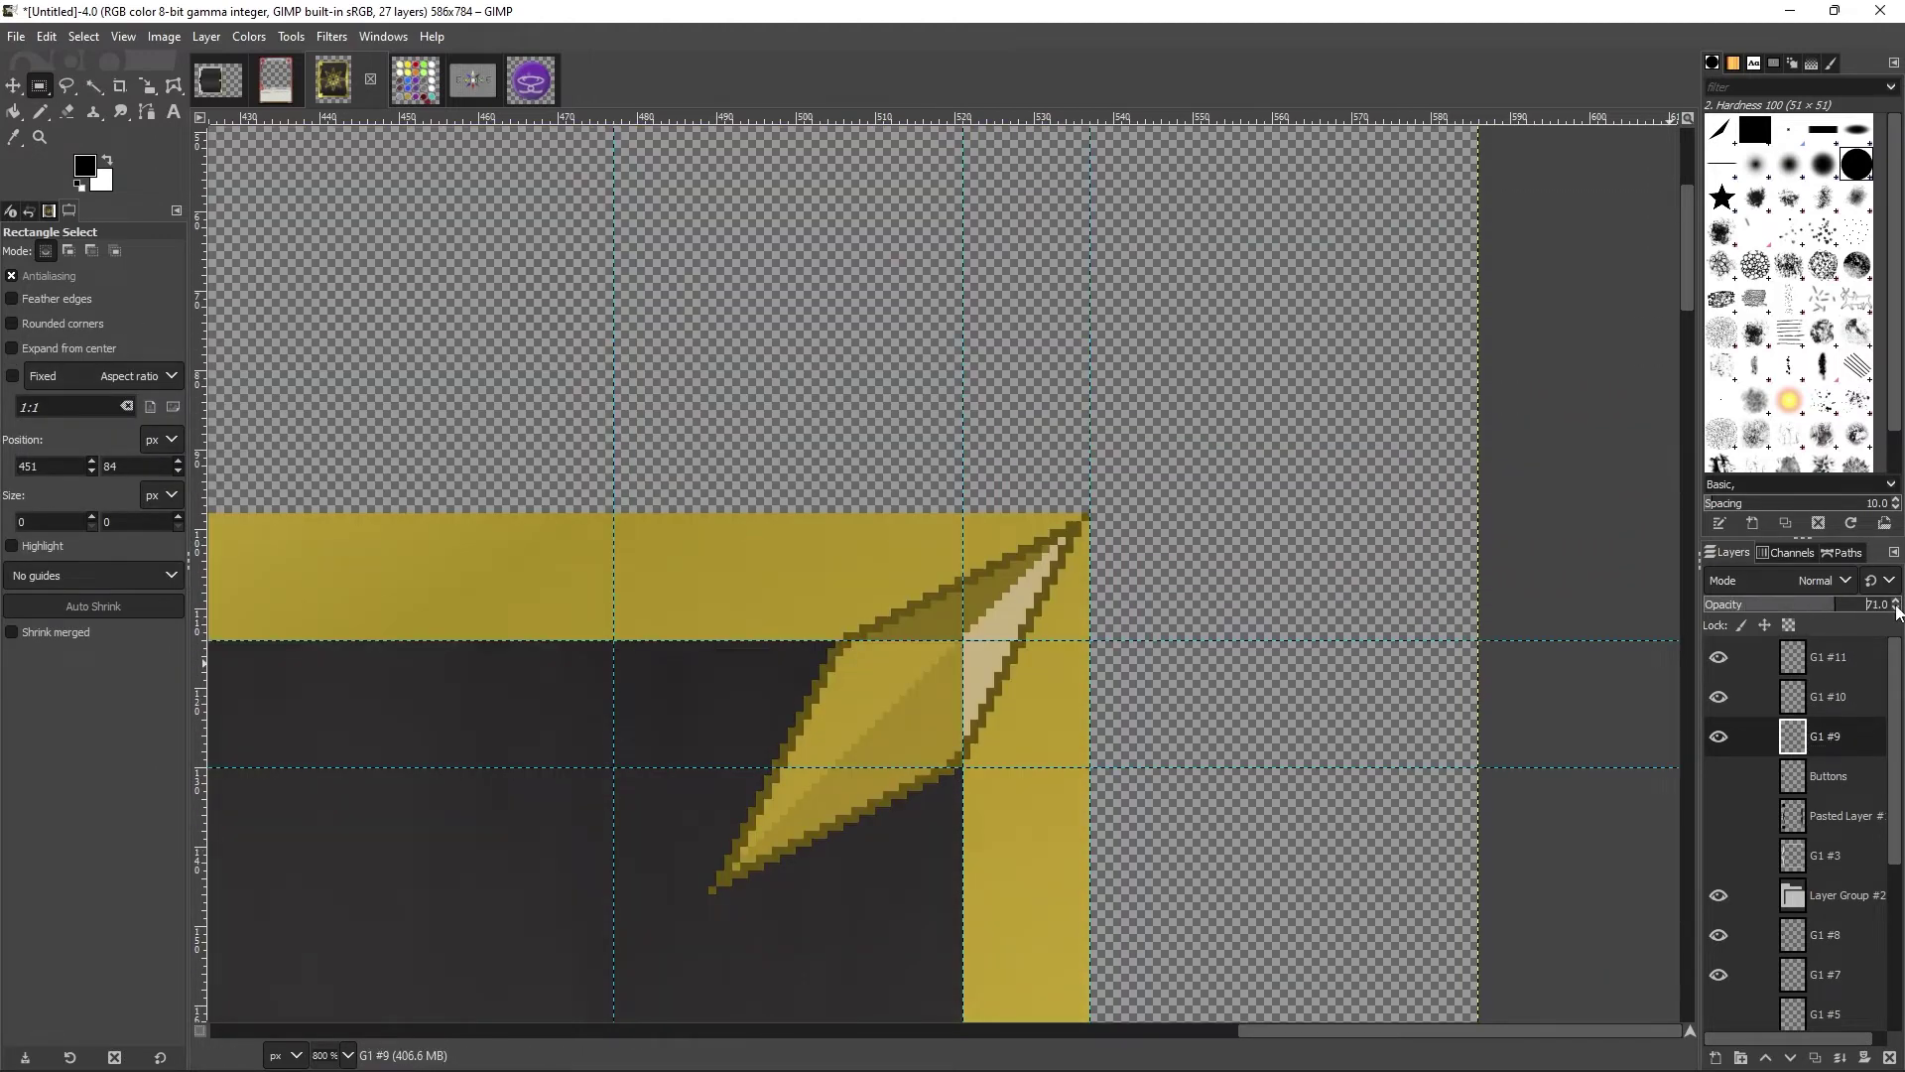
Step: Cut out the leaf's white right-hand facet, replace it with a faint black one on new layer G1 #12, and set G1 #10's opacity to 50
{"action": "left_click", "coordinate": [1806, 706]}
{"action": "key", "text": "u"}
{"action": "key", "text": "ctrl+x"}
{"action": "key", "text": "shift+ctrl+n"}
{"action": "key", "text": "Return"}
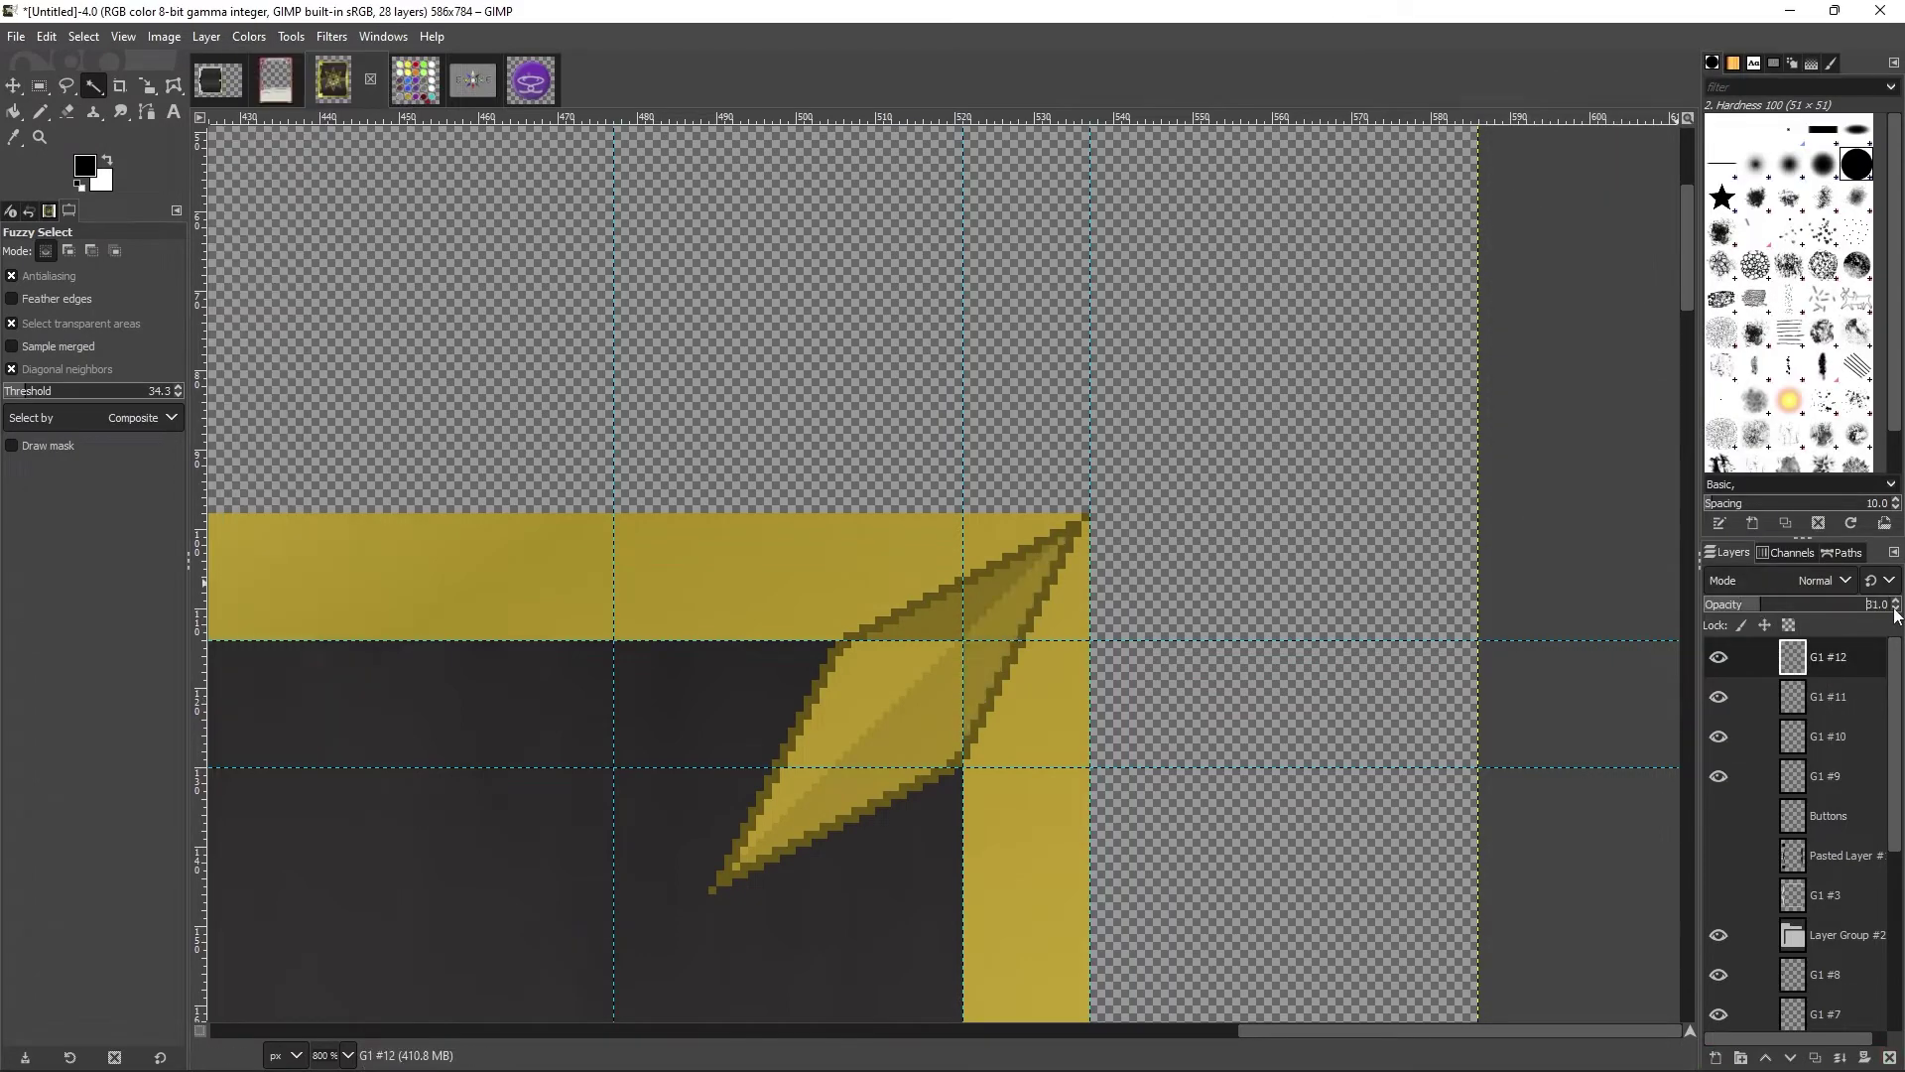
{"action": "key", "text": "z"}
{"action": "left_click", "coordinate": [412, 426], "text": "ctrl"}
{"action": "left_click", "coordinate": [638, 425]}
{"action": "left_click", "coordinate": [1829, 739]}
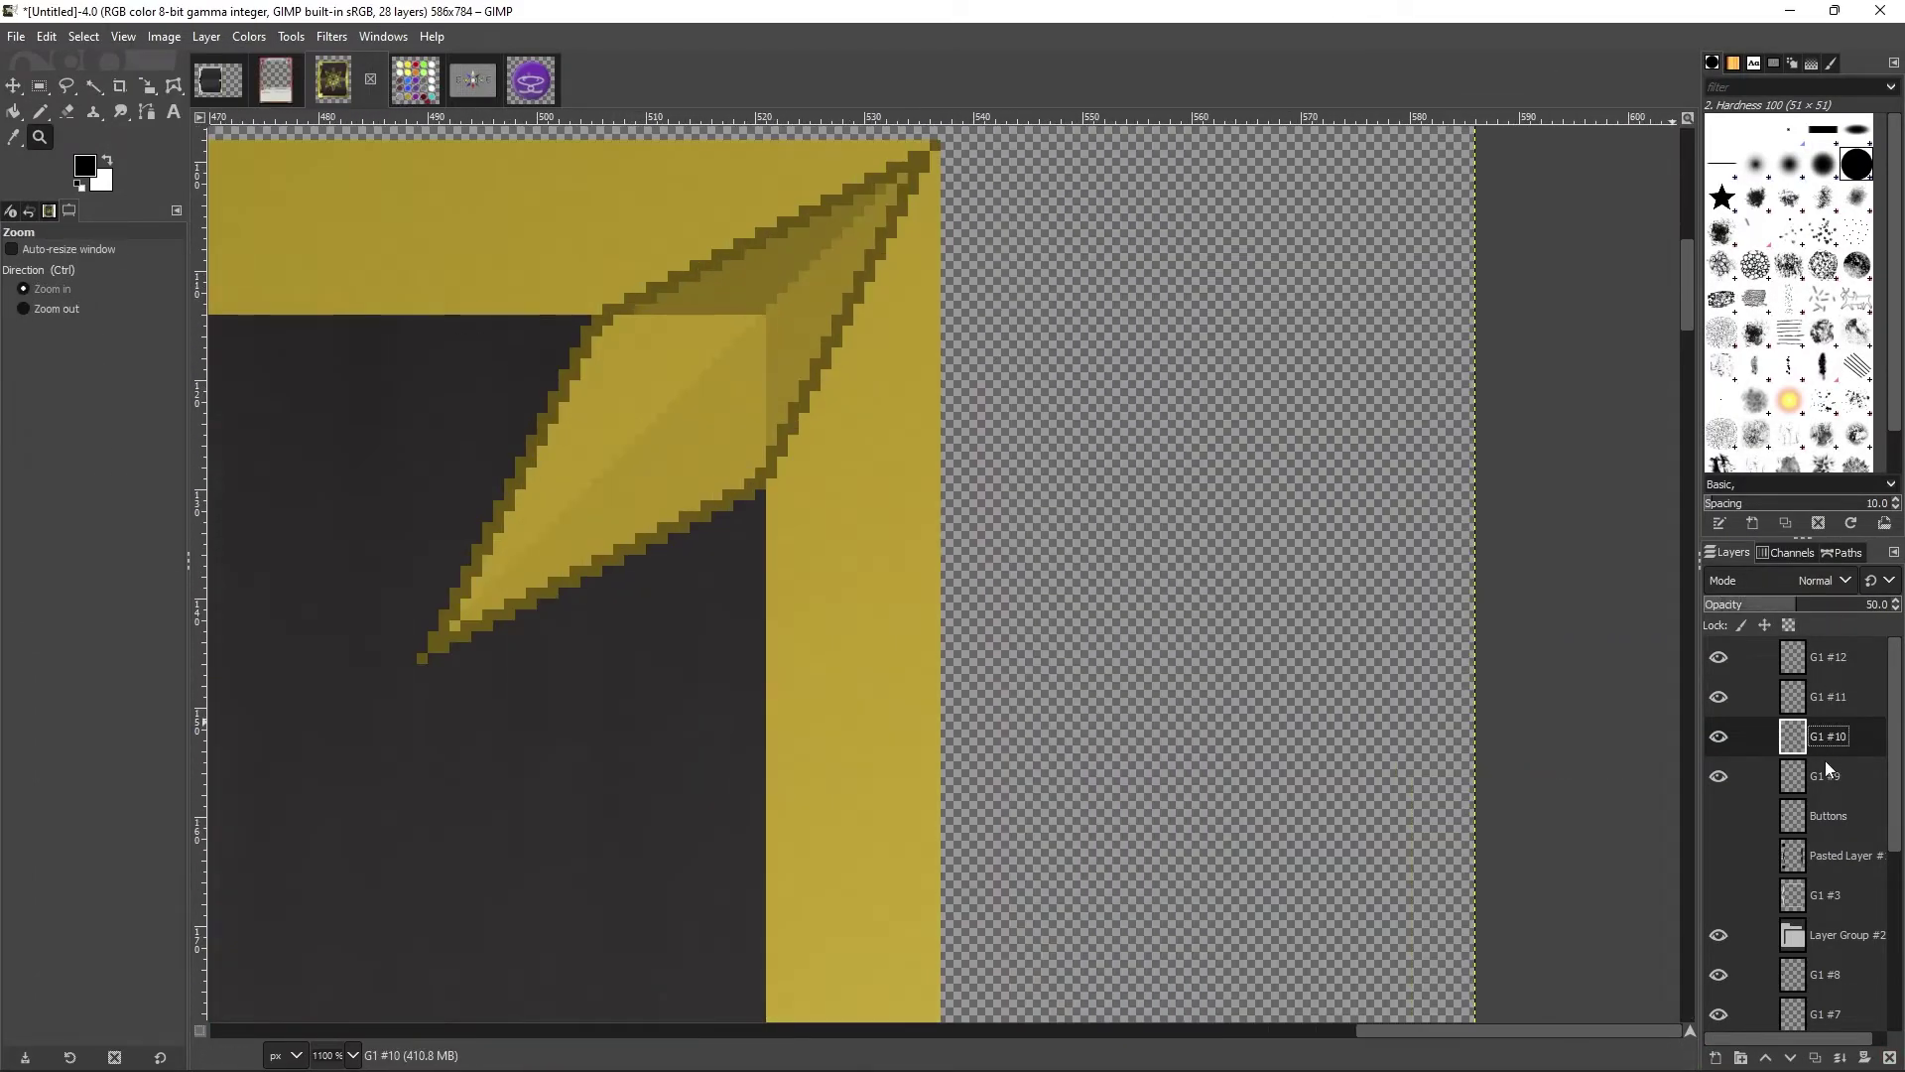
Step: Merge the leaf's facet layers down into G1 #9 and refill the whole leaf with black
{"action": "right_click", "coordinate": [1829, 736]}
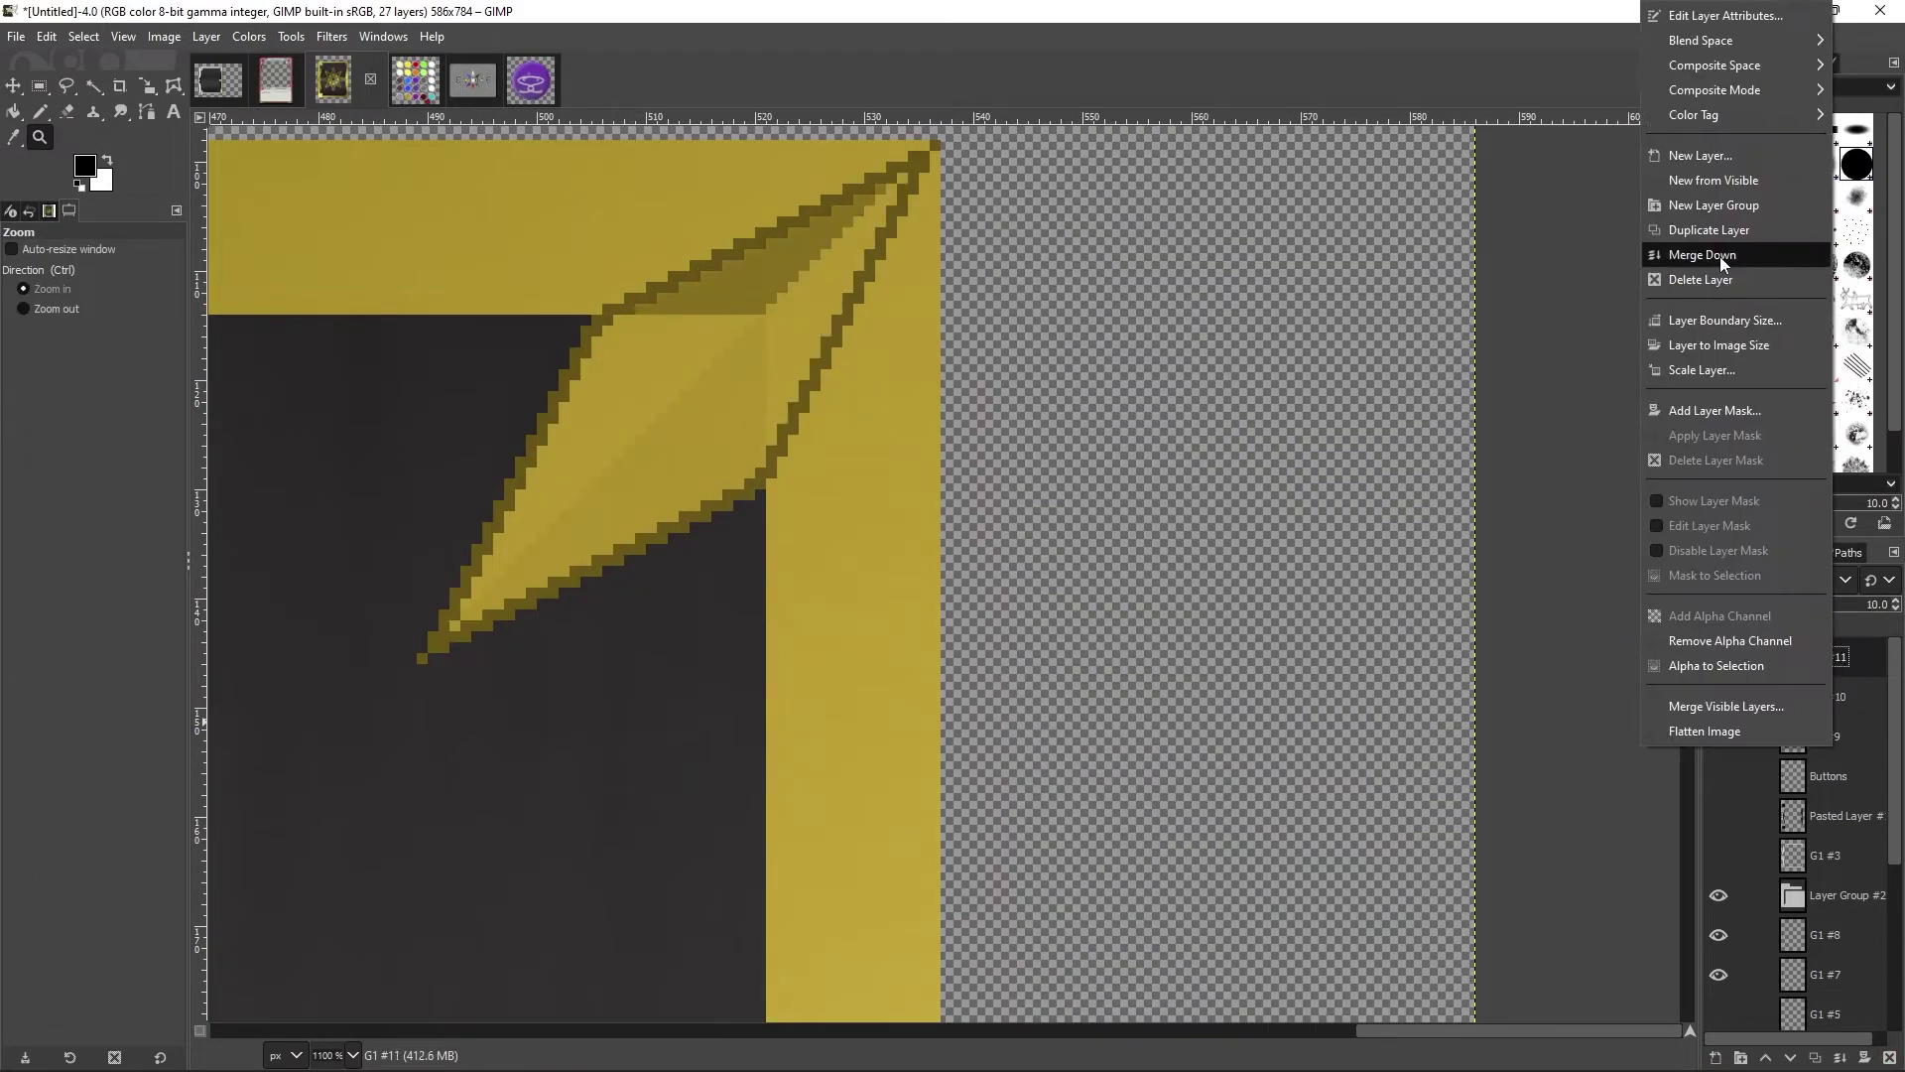
{"action": "left_click", "coordinate": [1719, 256]}
{"action": "key", "text": "r"}
{"action": "scroll", "coordinate": [458, 268], "scroll_direction": "up", "scroll_amount": 5}
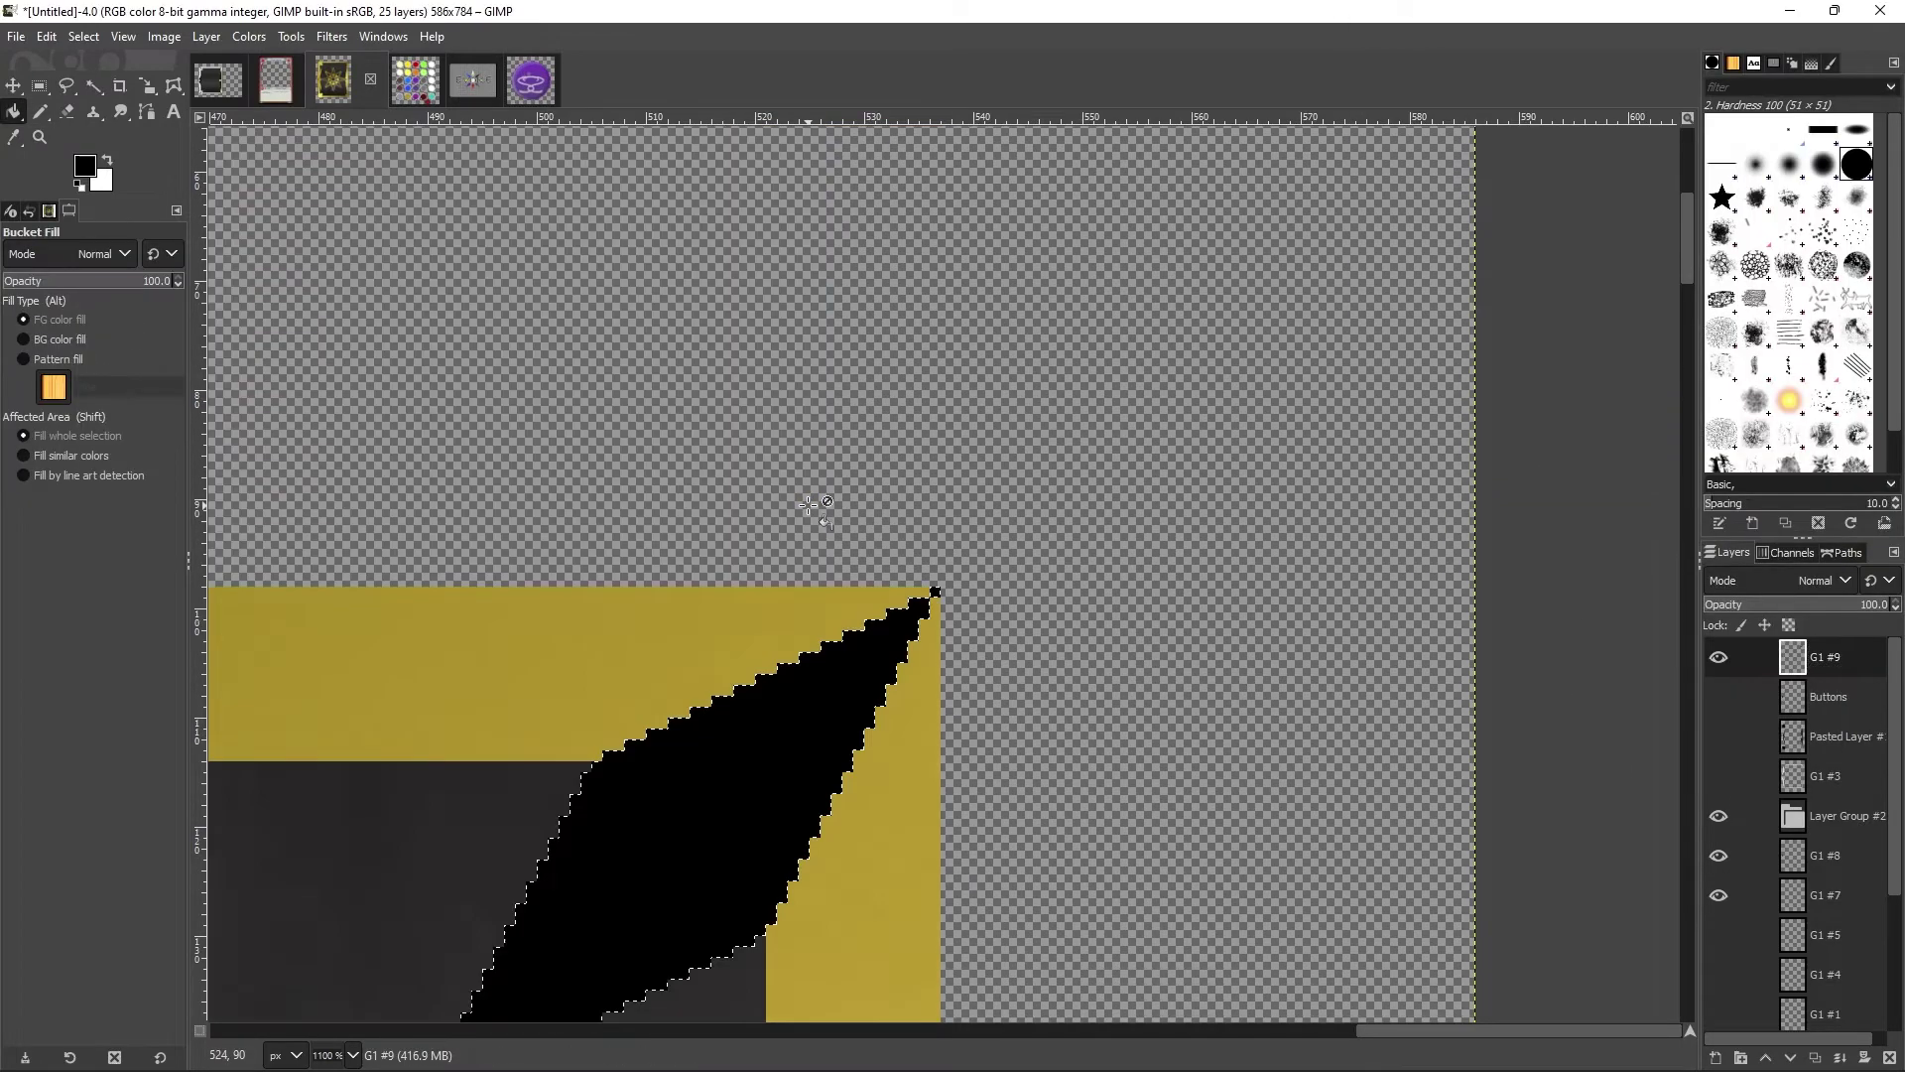
{"action": "scroll", "coordinate": [457, 268], "scroll_direction": "down", "scroll_amount": 3}
Step: Mark the leaf's bend points with guides and cut its outer corner portion onto new layer G1 #10
{"action": "left_click", "coordinate": [67, 85]}
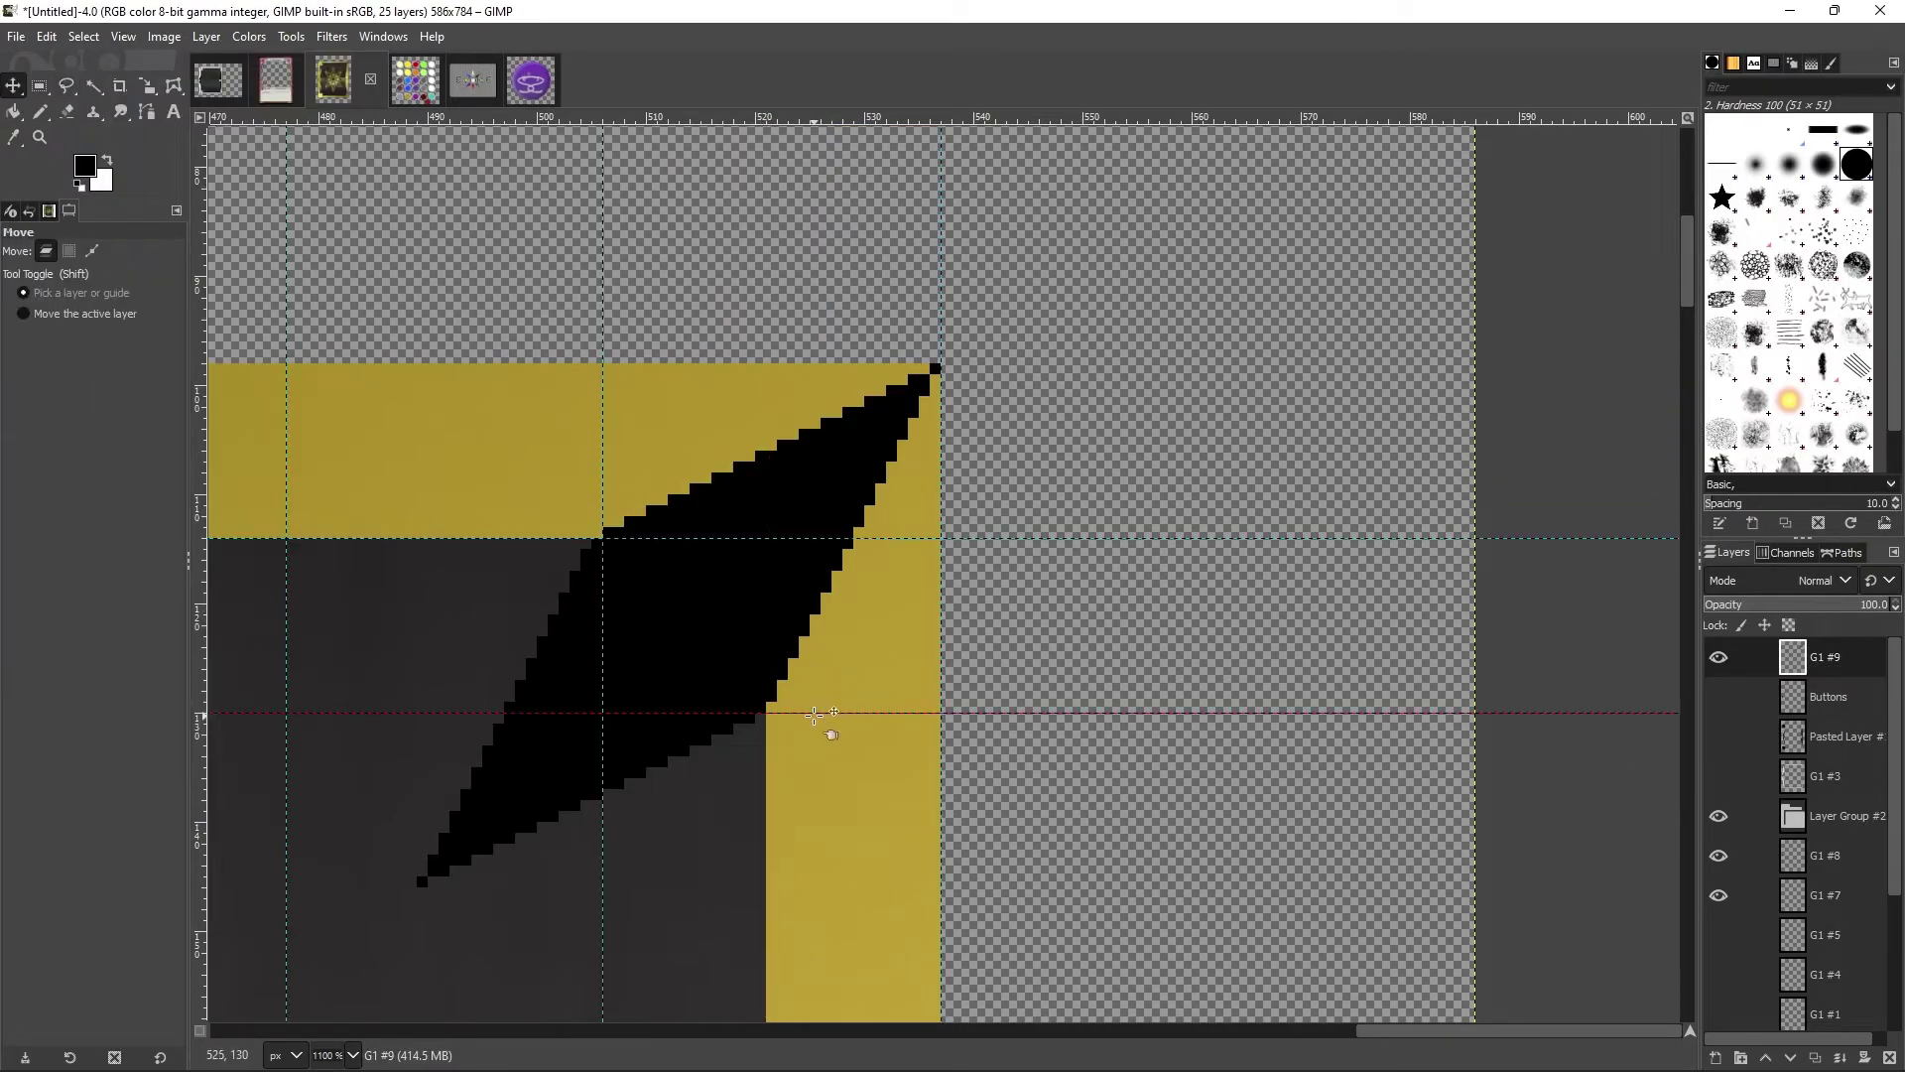
{"action": "left_click_drag", "start_coordinate": [813, 714], "coordinate": [613, 703]}
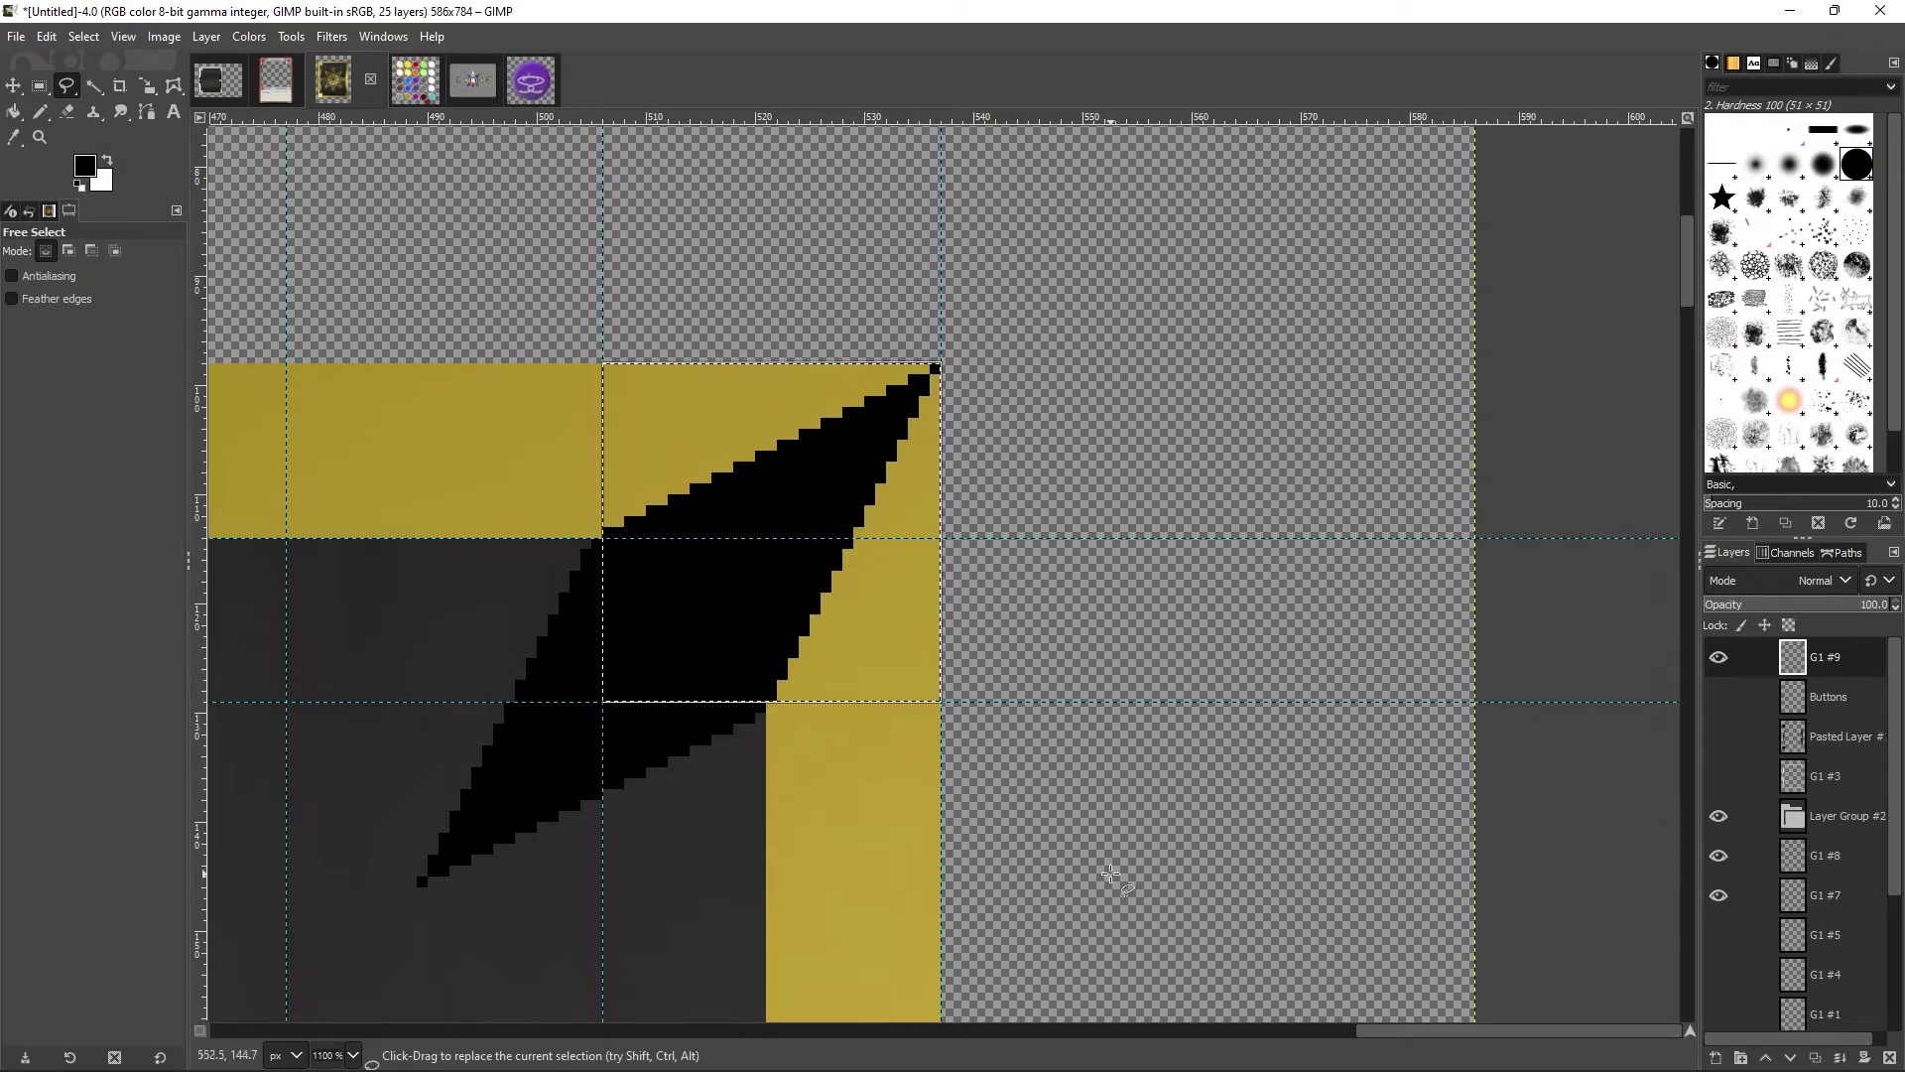
{"action": "key", "text": "ctrl+x"}
{"action": "key", "text": "shift+ctrl+n"}
{"action": "key", "text": "Return"}
Step: Cut the lower half of the leaf's inner tip onto new layer G1 #11 in black, with G1 #11's opacity at 30 and G1 #9's at 10
{"action": "left_click", "coordinate": [825, 705]}
{"action": "right_click", "coordinate": [1831, 657]}
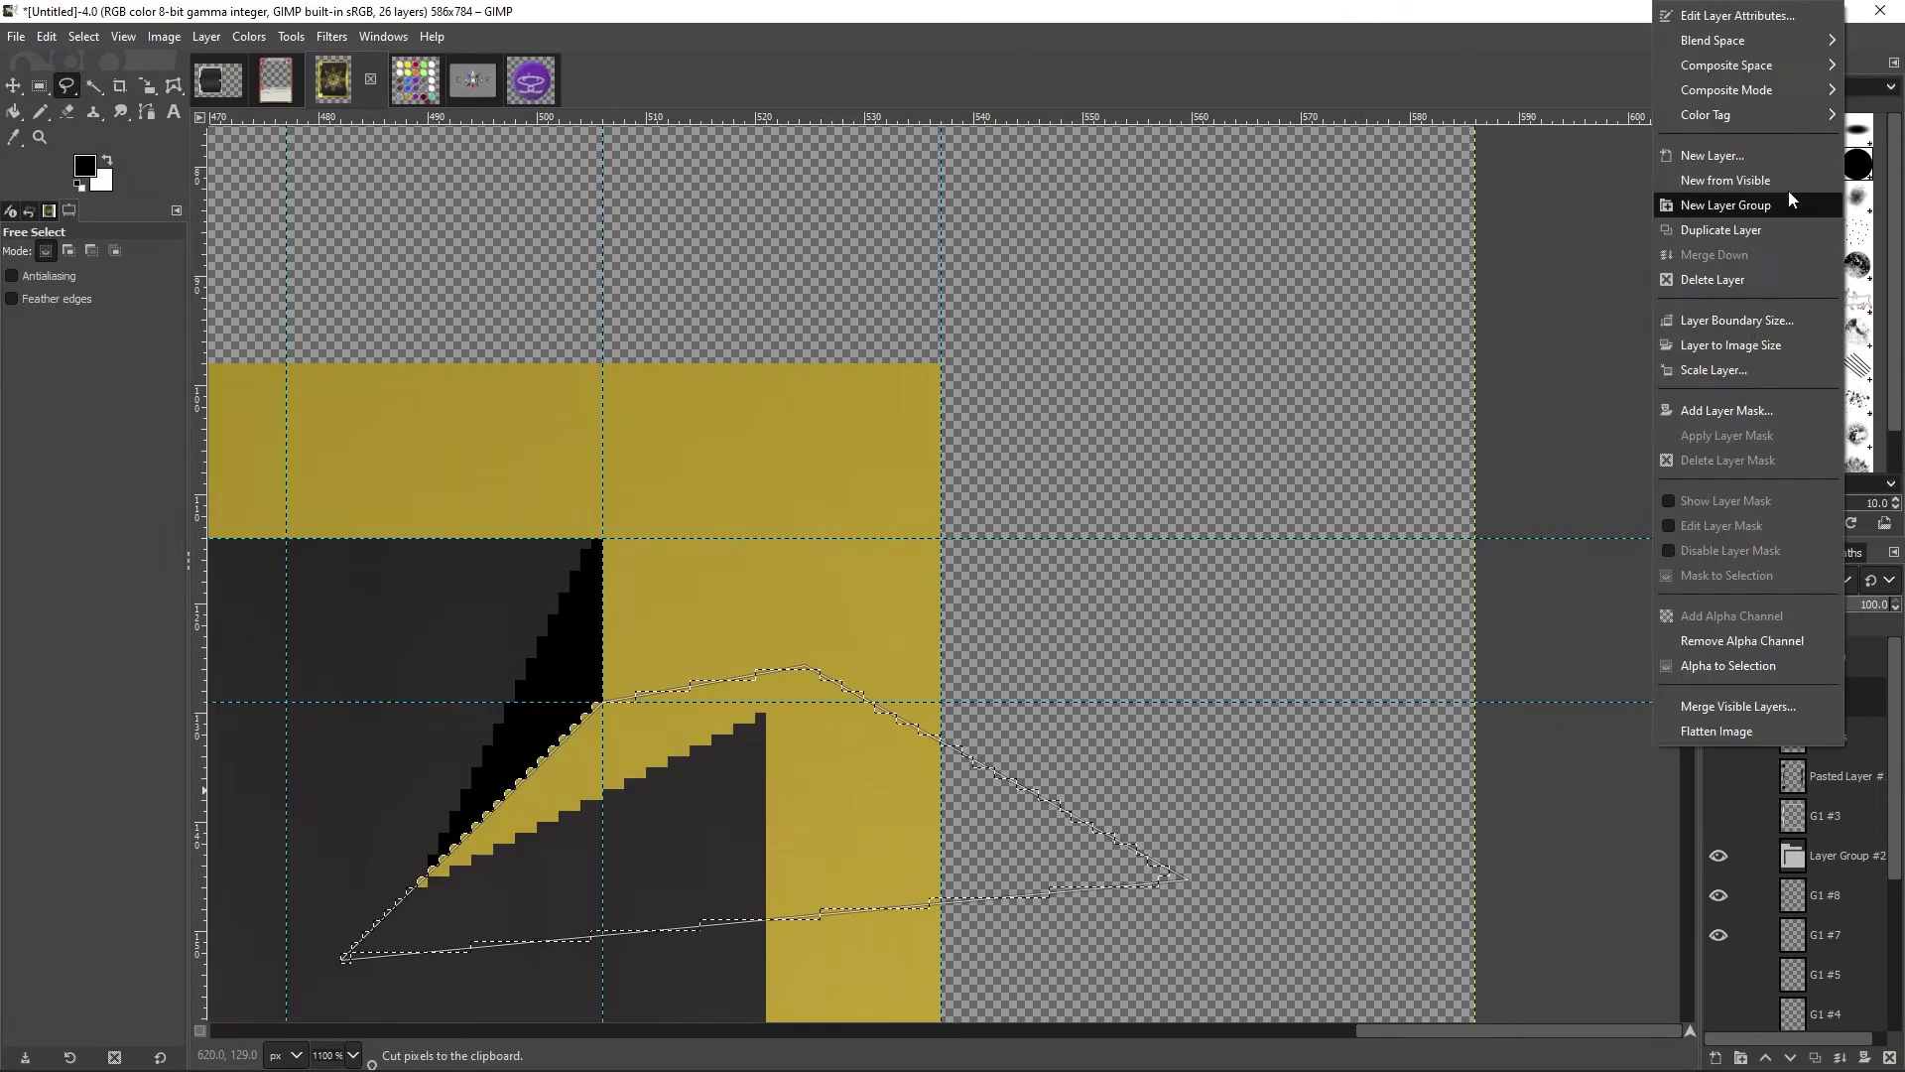
{"action": "left_click", "coordinate": [1756, 199]}
{"action": "key", "text": "ctrl+comma"}
{"action": "left_click", "coordinate": [1897, 605]}
{"action": "key", "text": "Page_Down"}
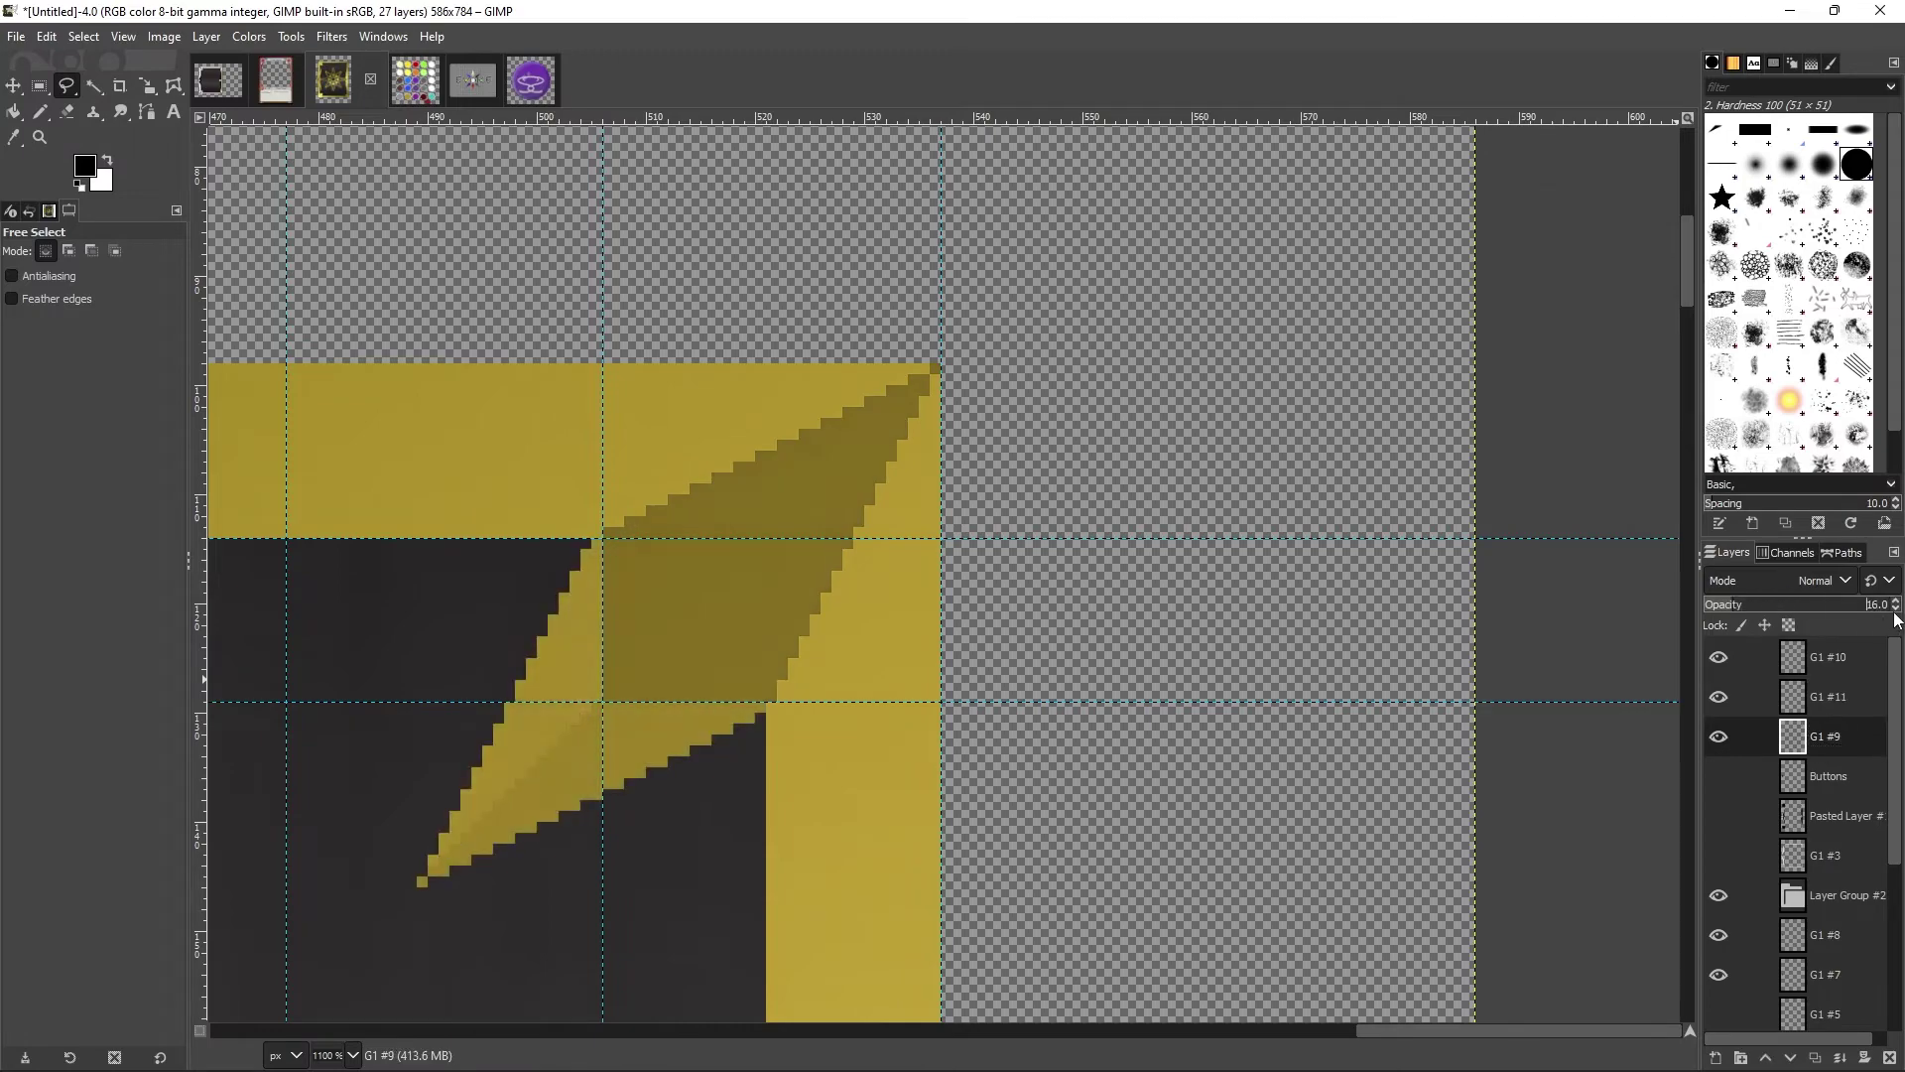
Step: Recolour the leaf's outer facet on G1 #10 white at opacity 10
{"action": "key", "text": "z"}
{"action": "scroll", "coordinate": [910, 917], "scroll_direction": "down", "scroll_amount": 5}
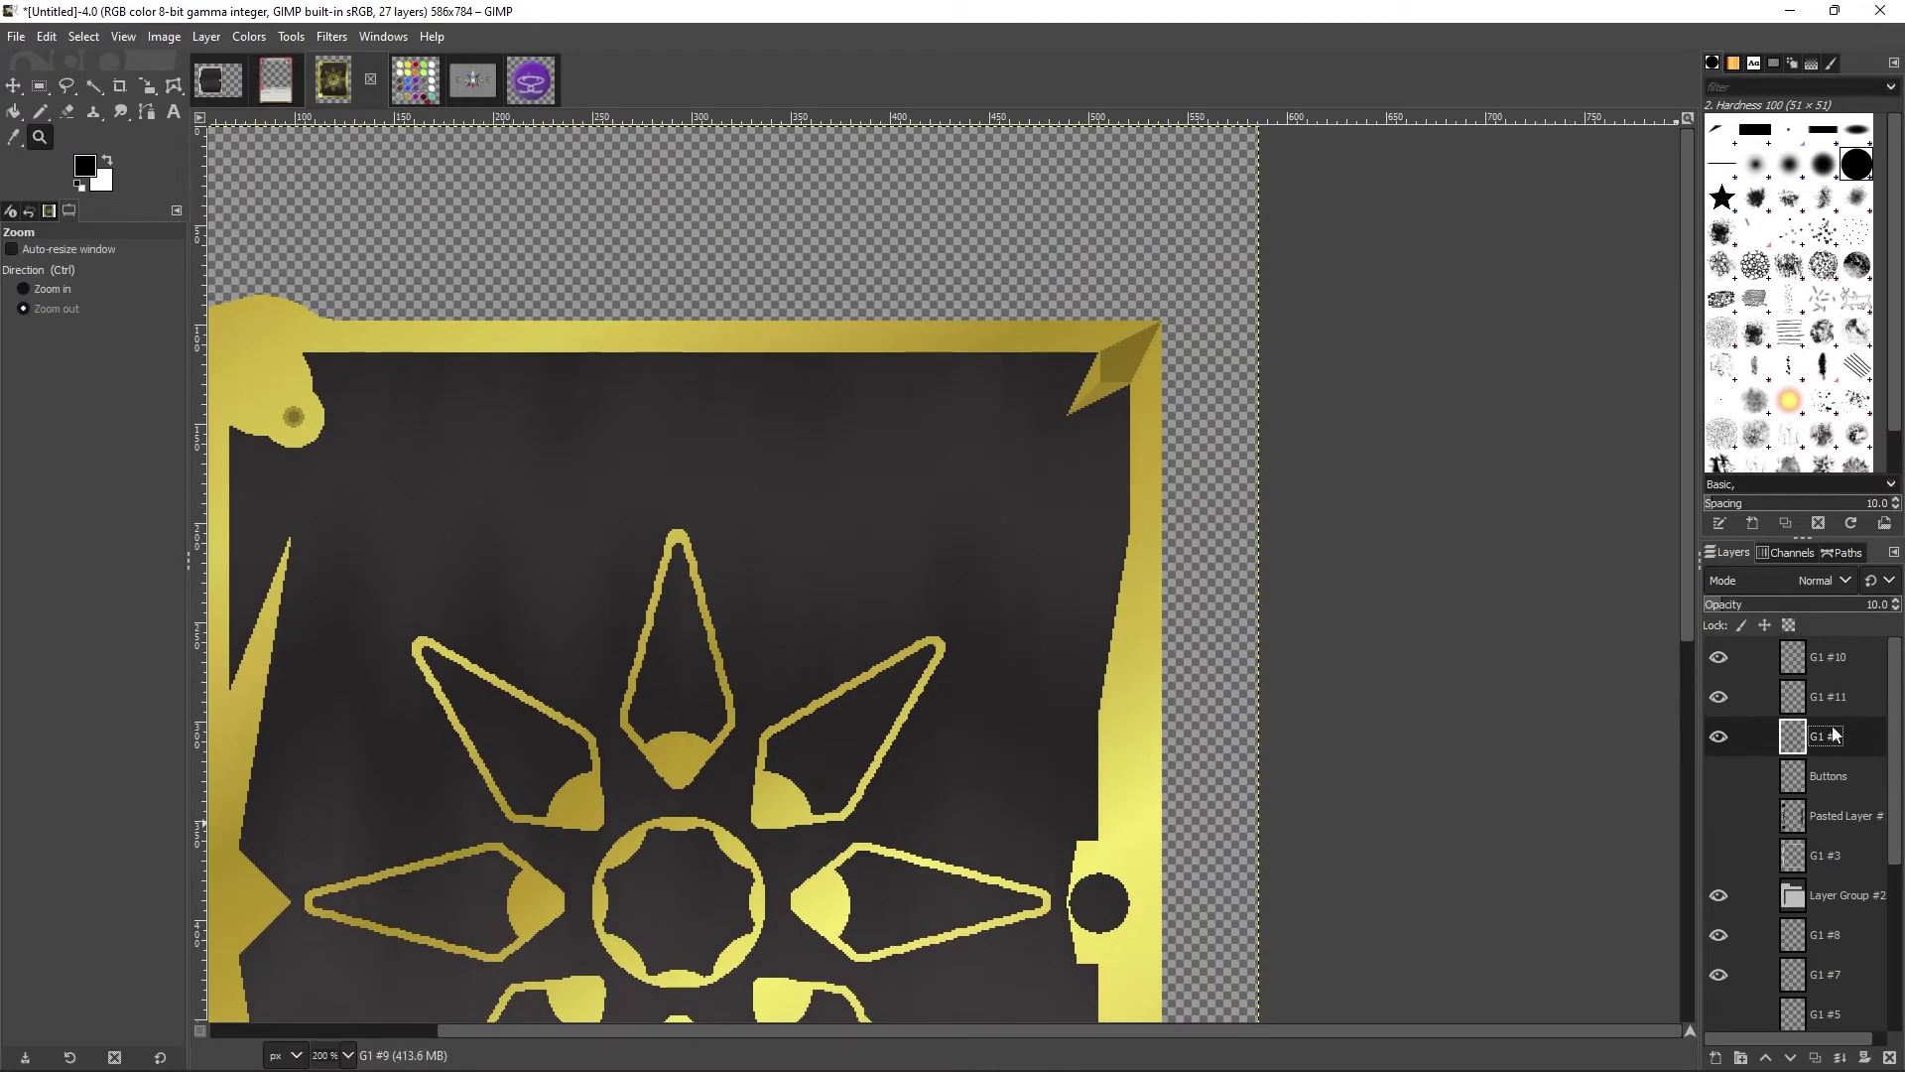
{"action": "left_click", "coordinate": [1871, 657]}
{"action": "scroll", "coordinate": [1218, 391], "scroll_direction": "up", "scroll_amount": 4}
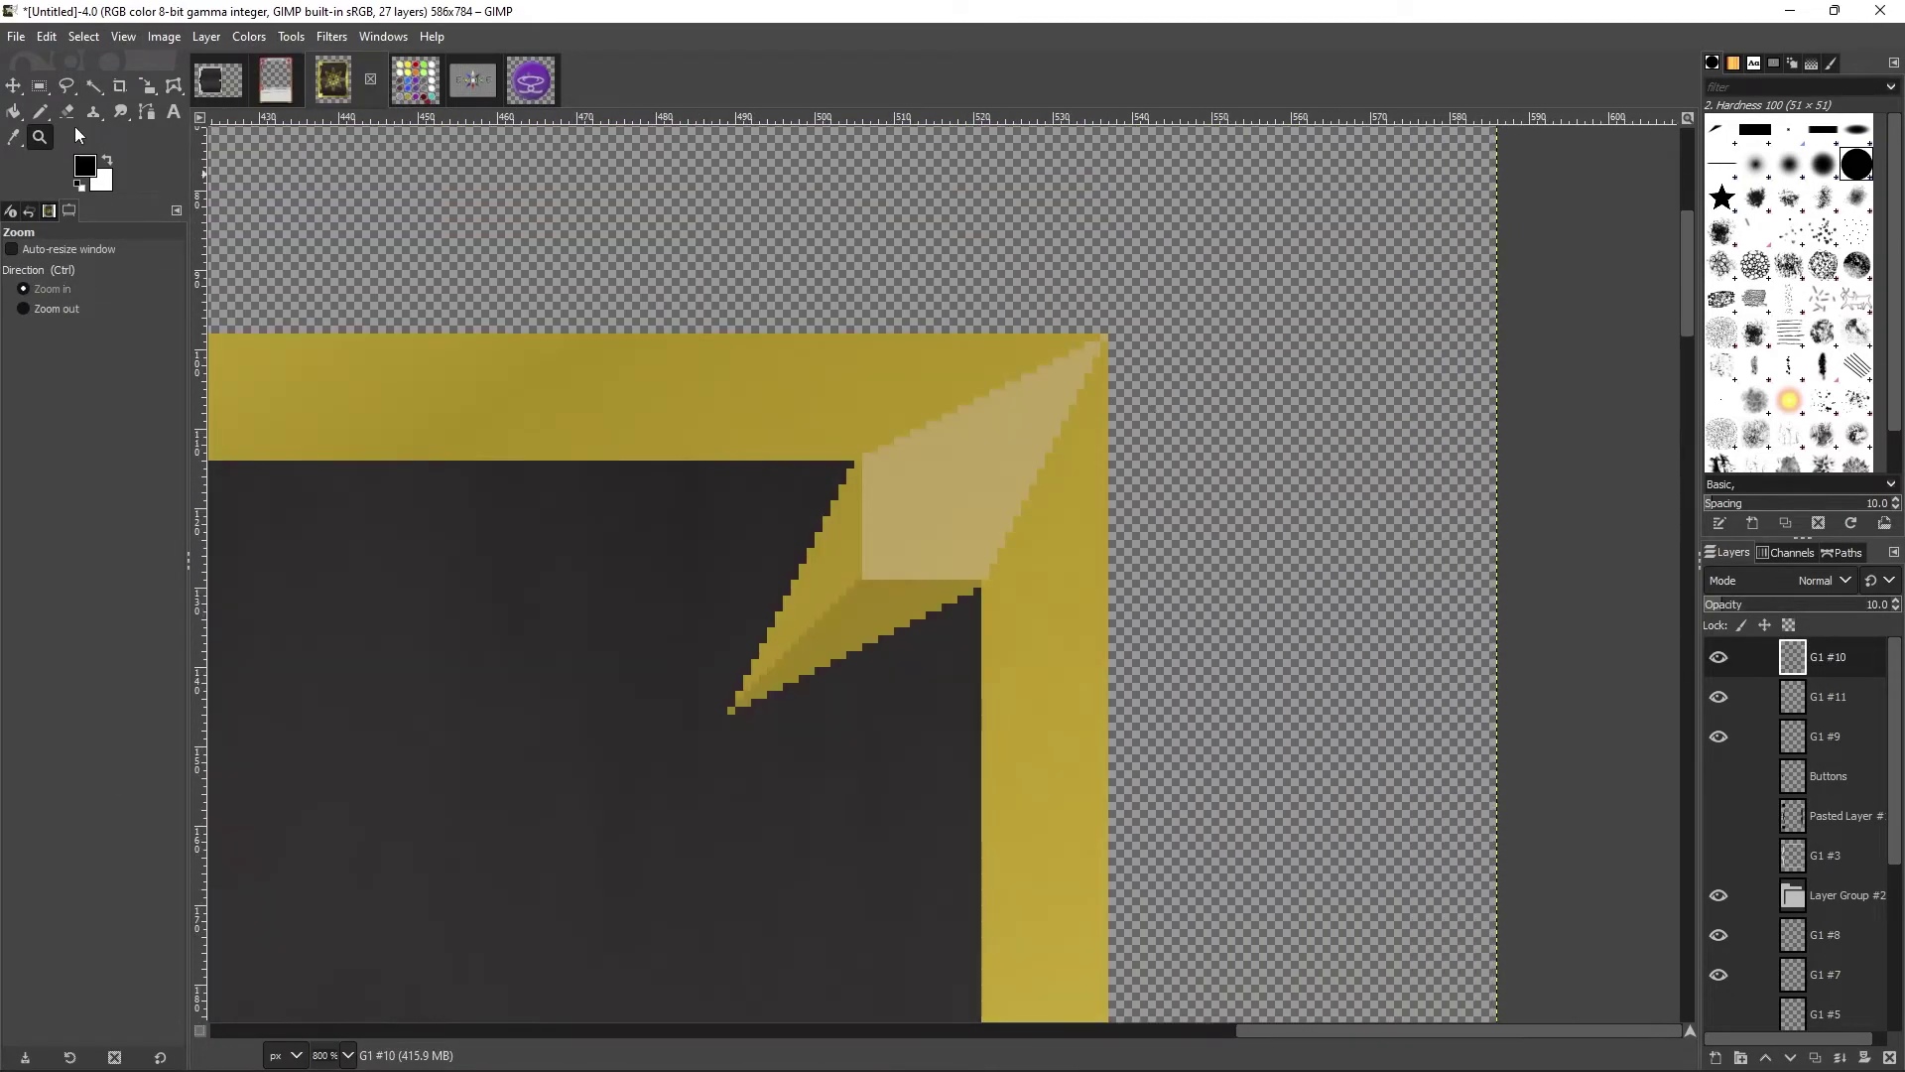
Step: Outline the pale outer facet in black on new layer G1 #12 at opacity 30, trimming the pixels that extend beyond the frame corner
{"action": "key", "text": "u"}
{"action": "key", "text": "ctrl+g"}
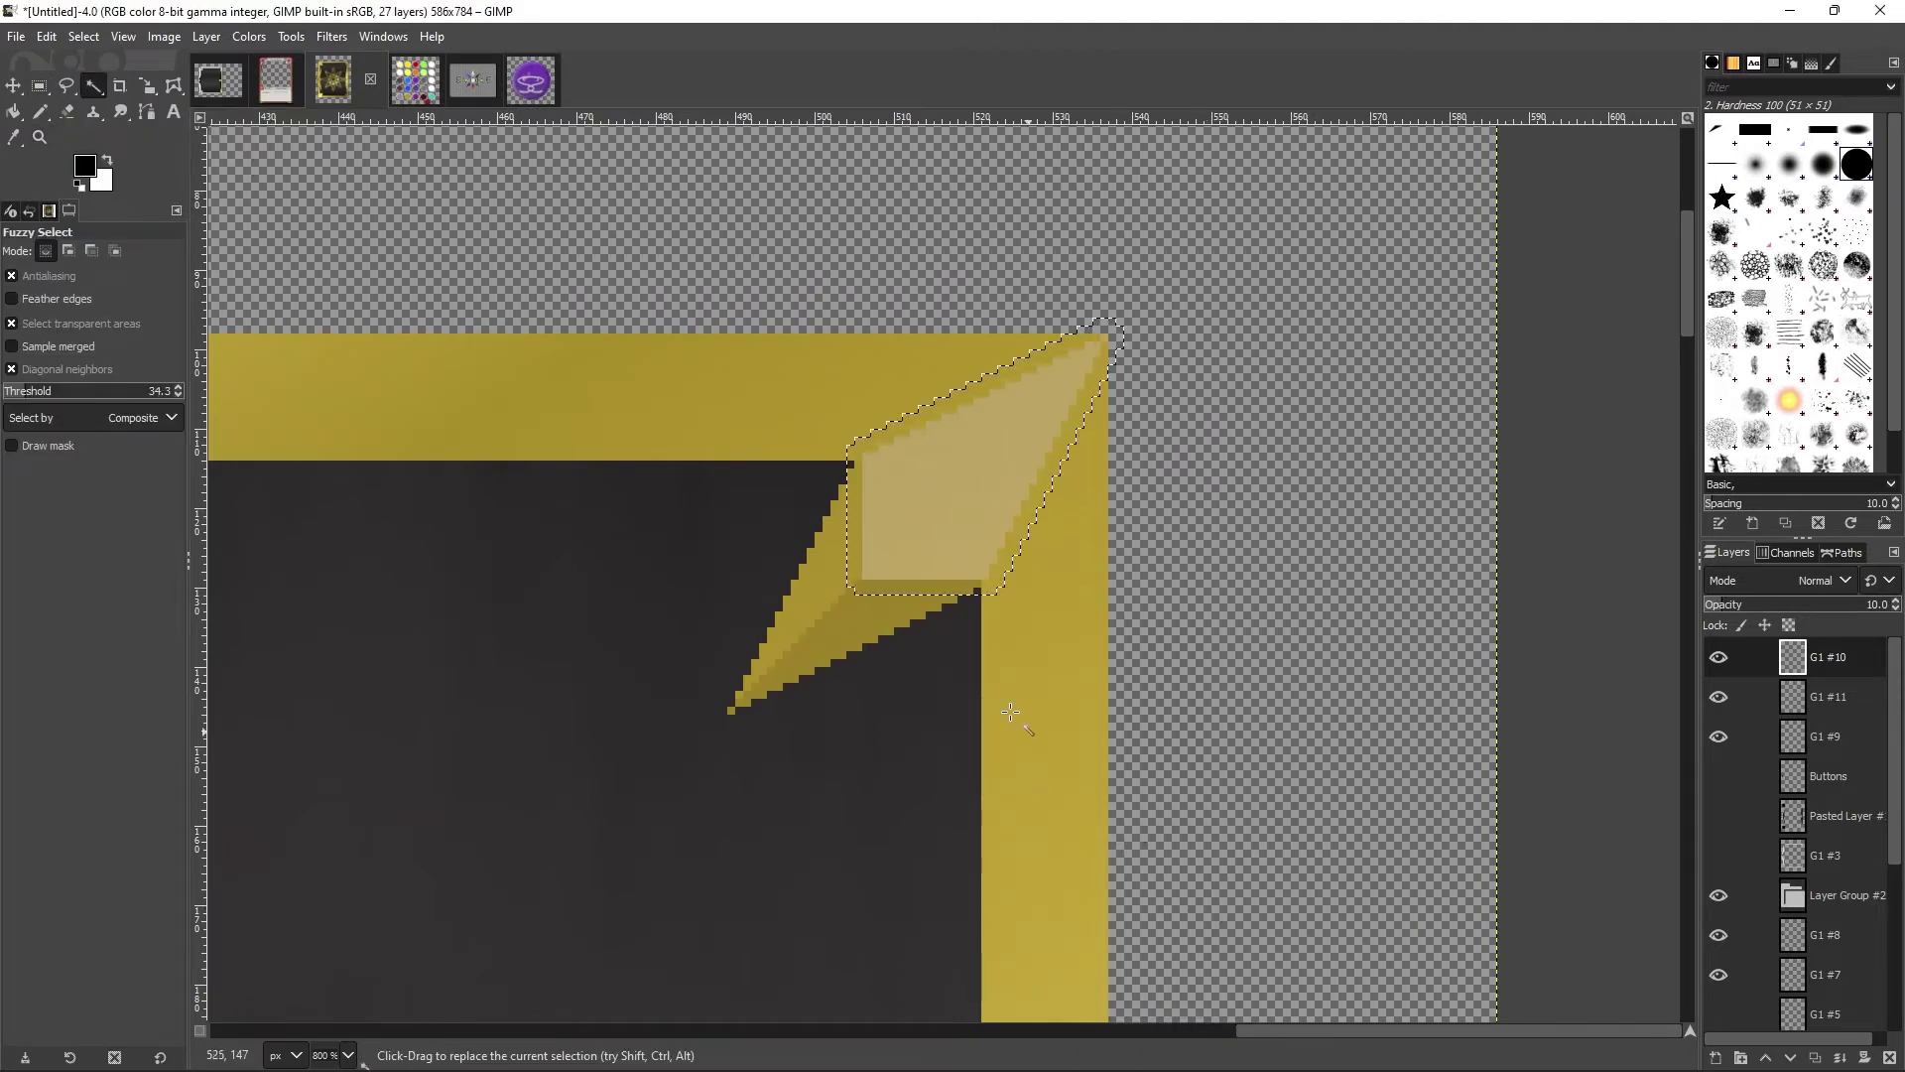
{"action": "key", "text": "Return"}
{"action": "key", "text": "ctrl+comma"}
{"action": "key", "text": "r"}
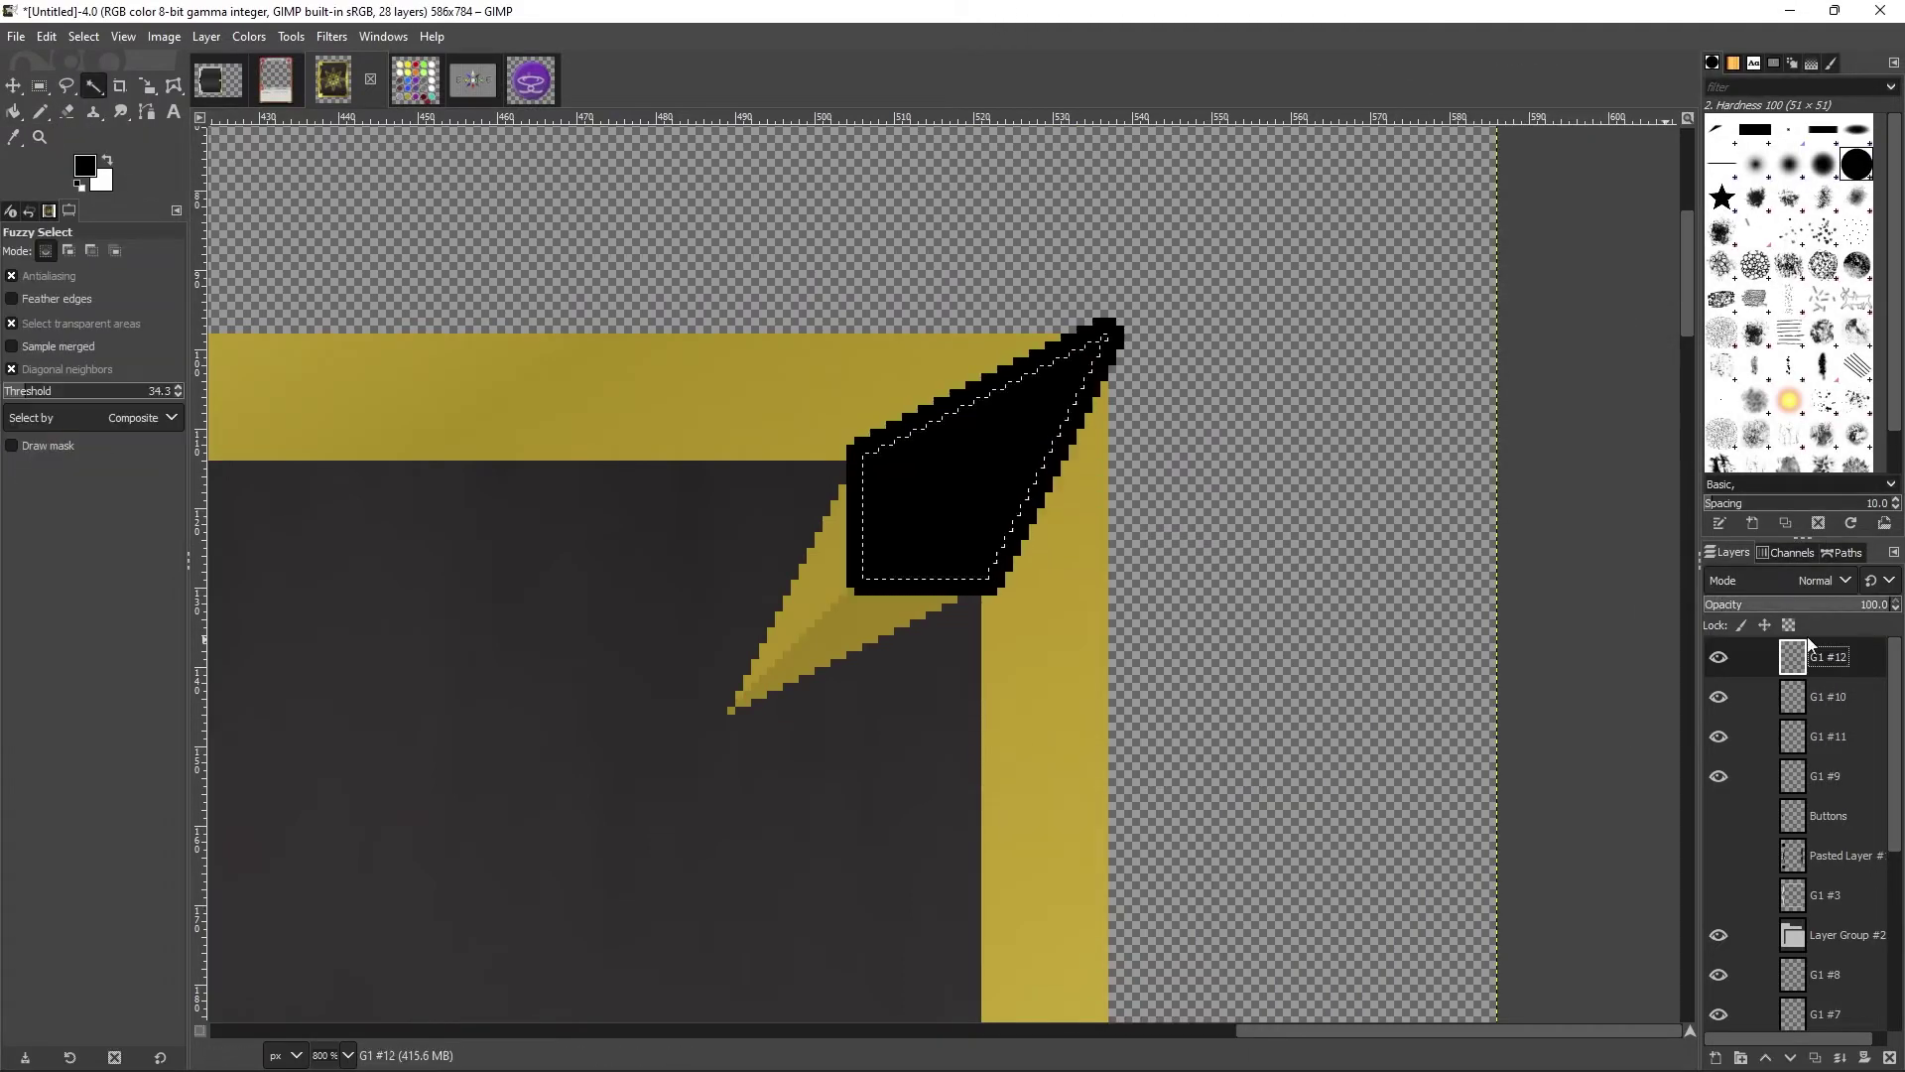
{"action": "left_click_drag", "start_coordinate": [648, 462], "coordinate": [938, 770]}
{"action": "left_click", "coordinate": [1363, 548]}
{"action": "left_click", "coordinate": [1812, 603]}
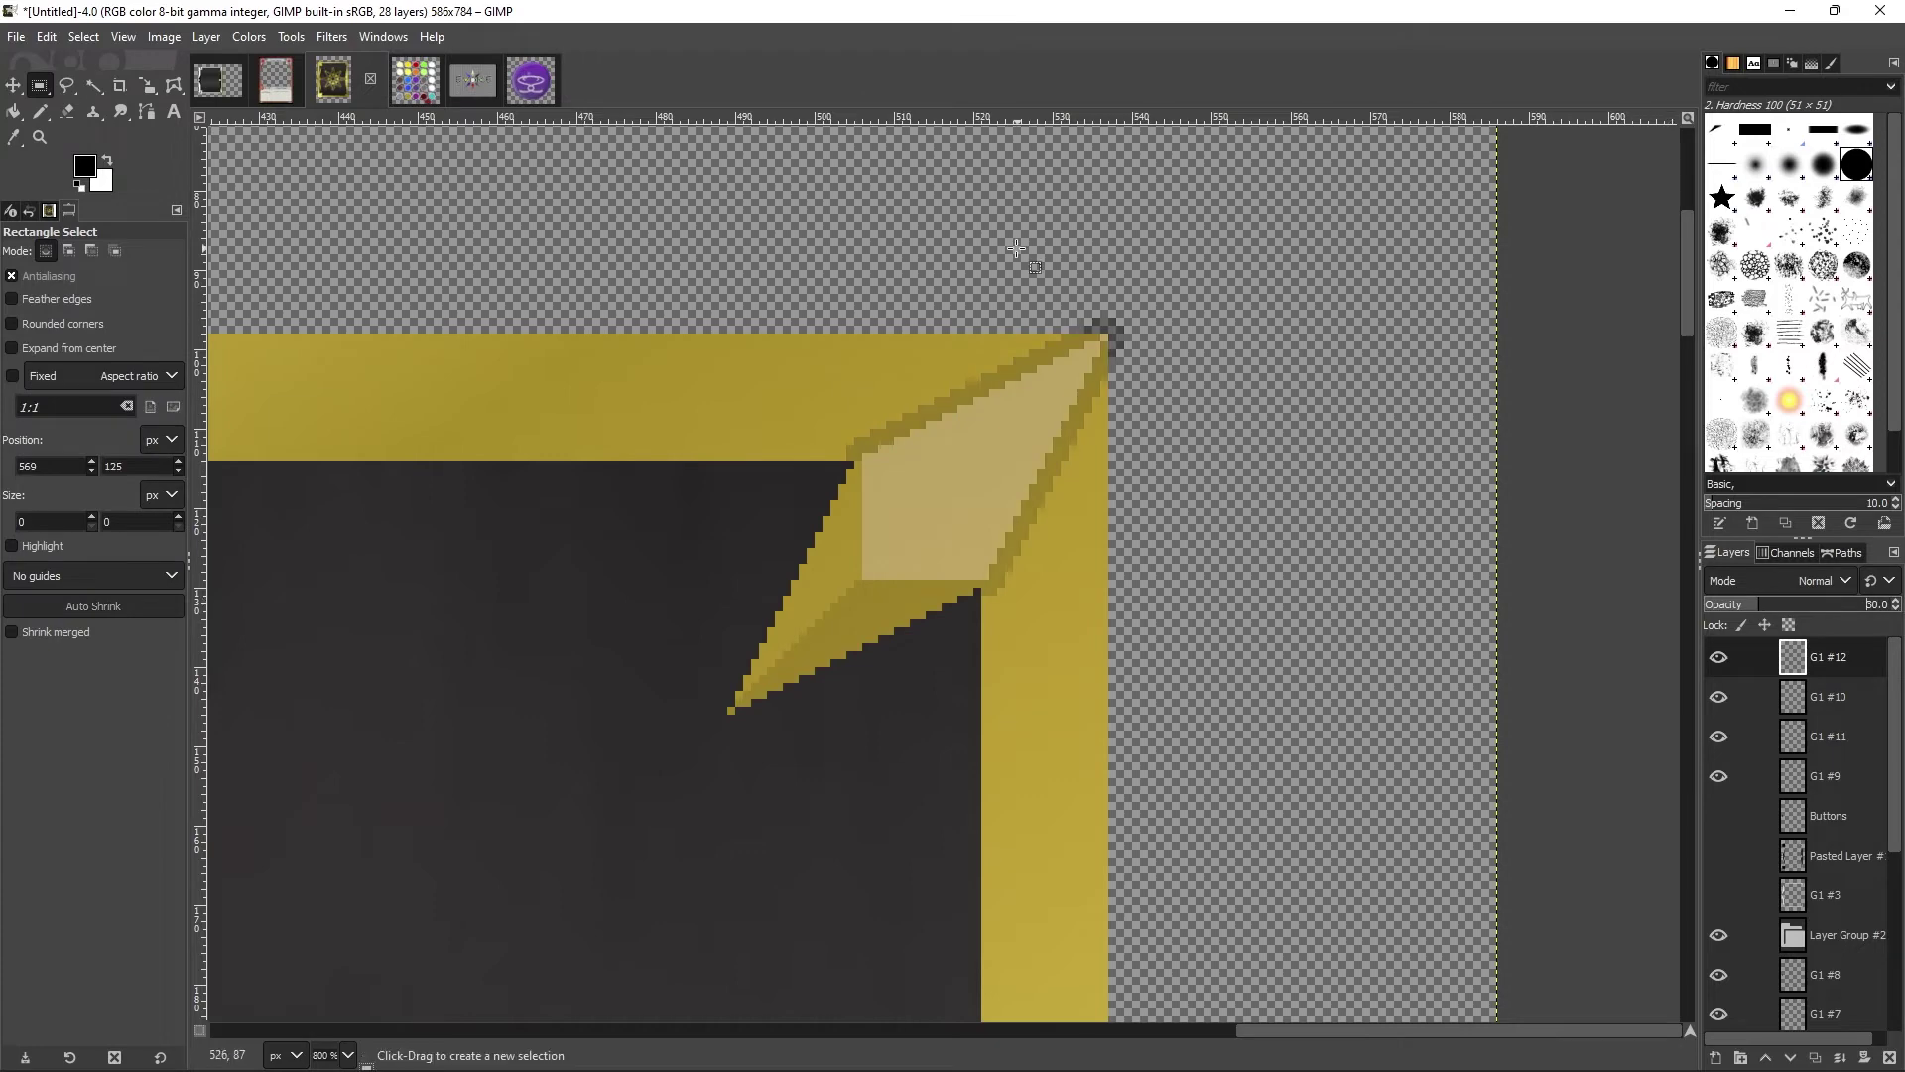
{"action": "key", "text": "n"}
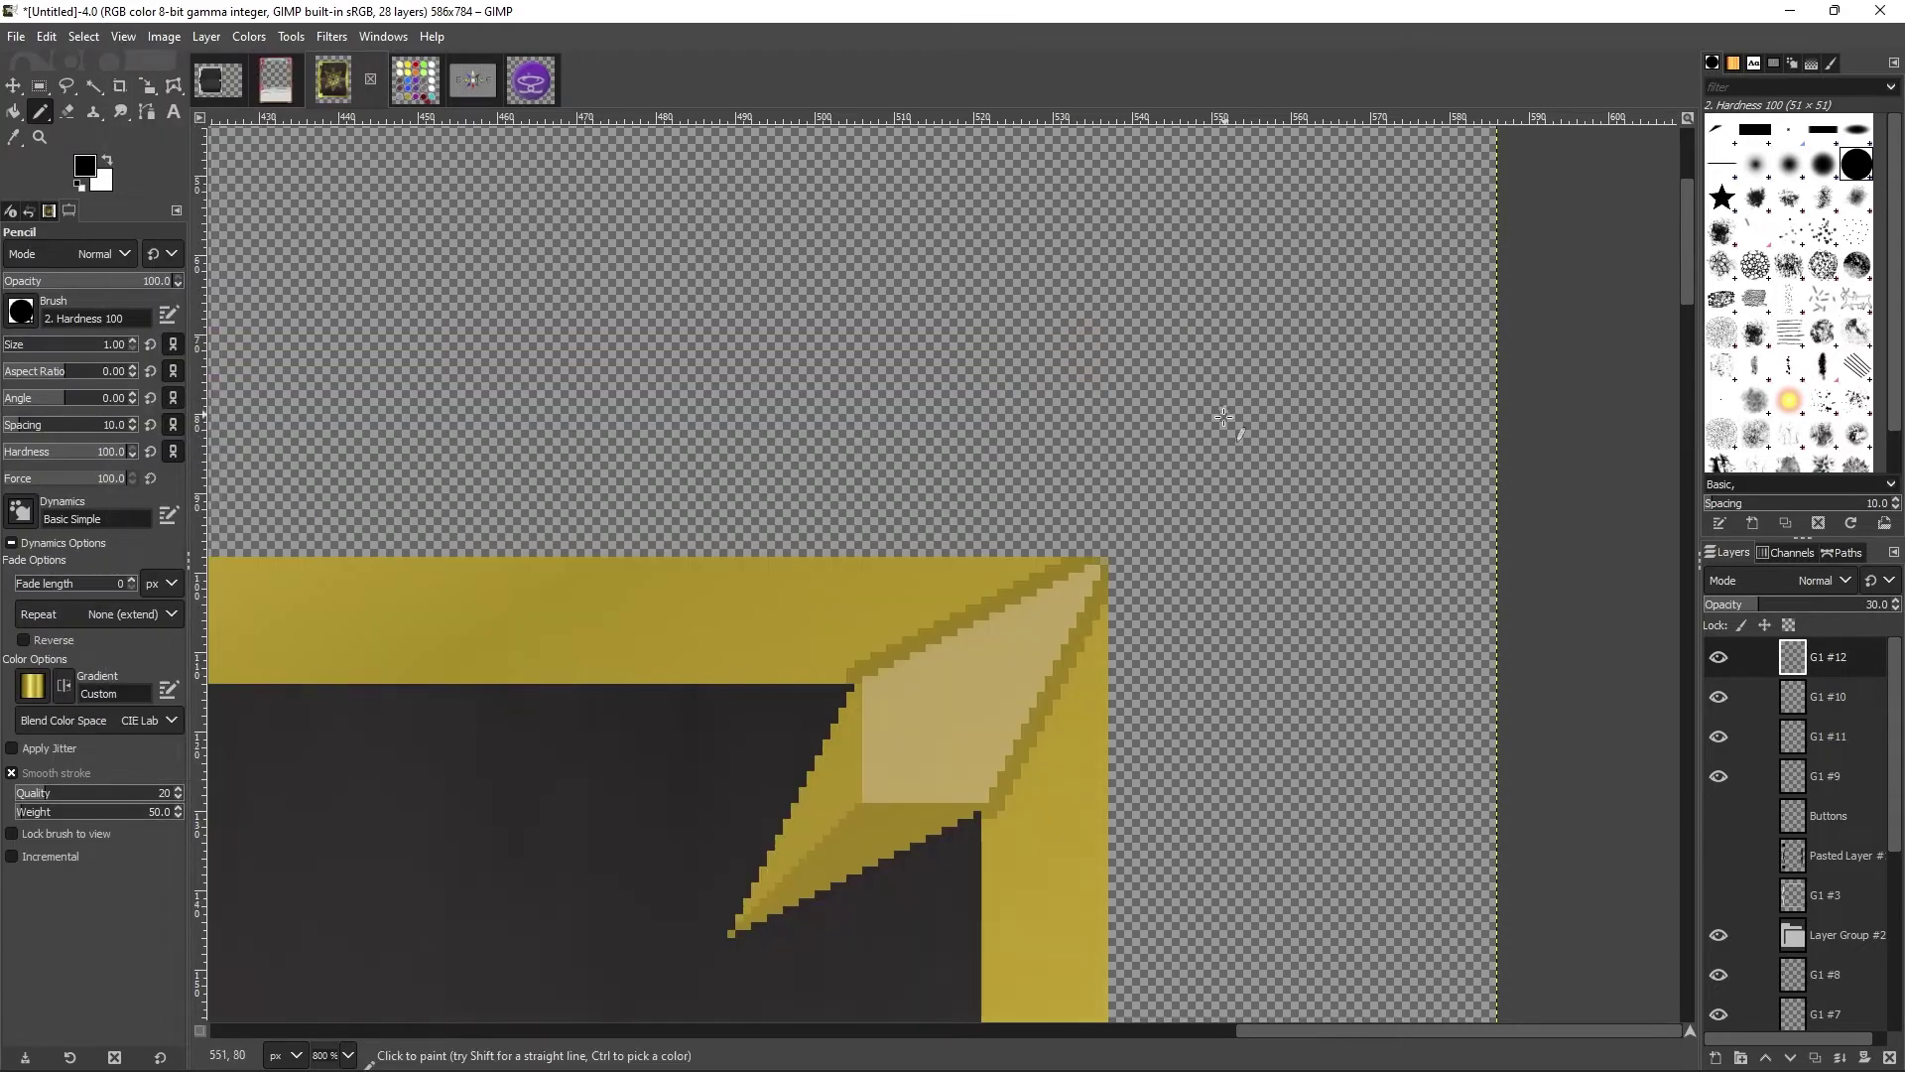
{"action": "scroll", "coordinate": [987, 536], "scroll_direction": "right", "scroll_amount": 5}
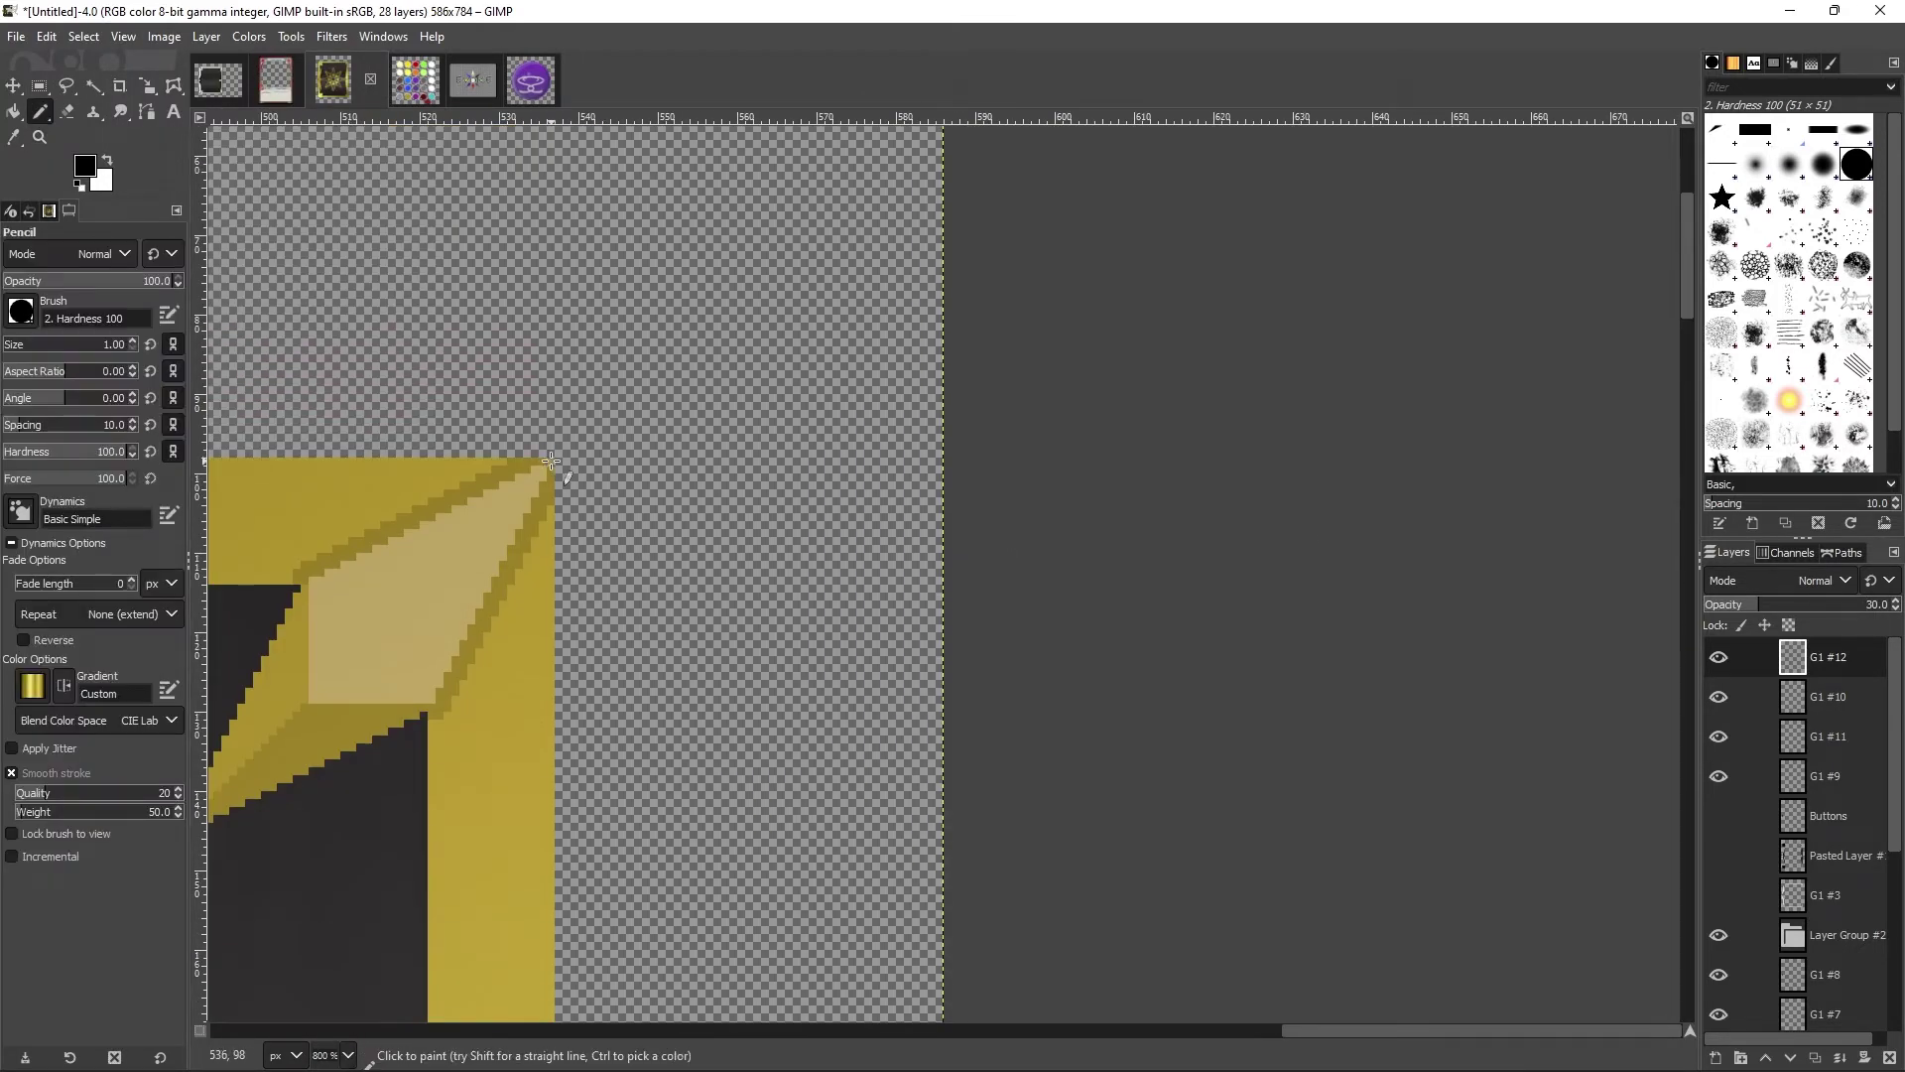
Step: Select the lower-right corner leaf's shape from the pasted layer and fill it with black on G1 #9
{"action": "key", "text": "z"}
{"action": "scroll", "coordinate": [429, 467], "scroll_direction": "down", "scroll_amount": 6}
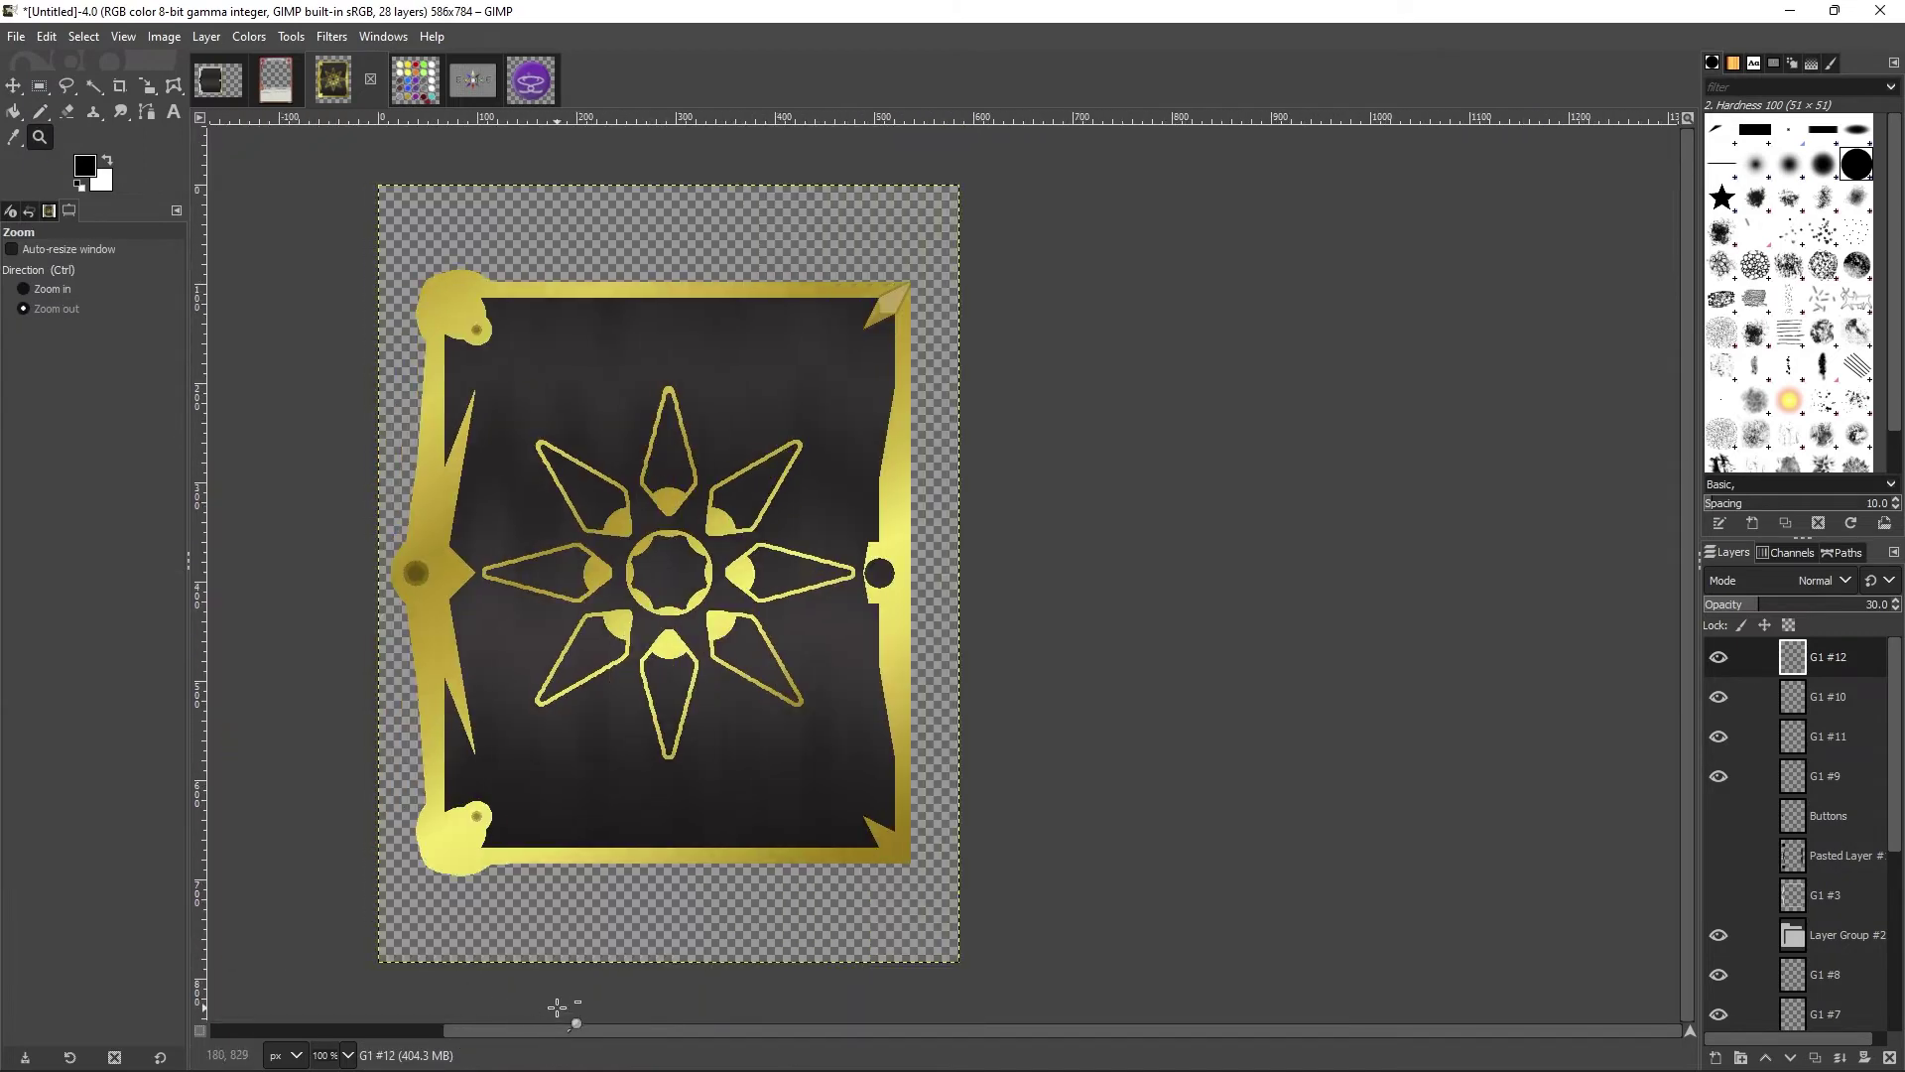
{"action": "key", "text": "u"}
{"action": "left_click", "coordinate": [904, 851]}
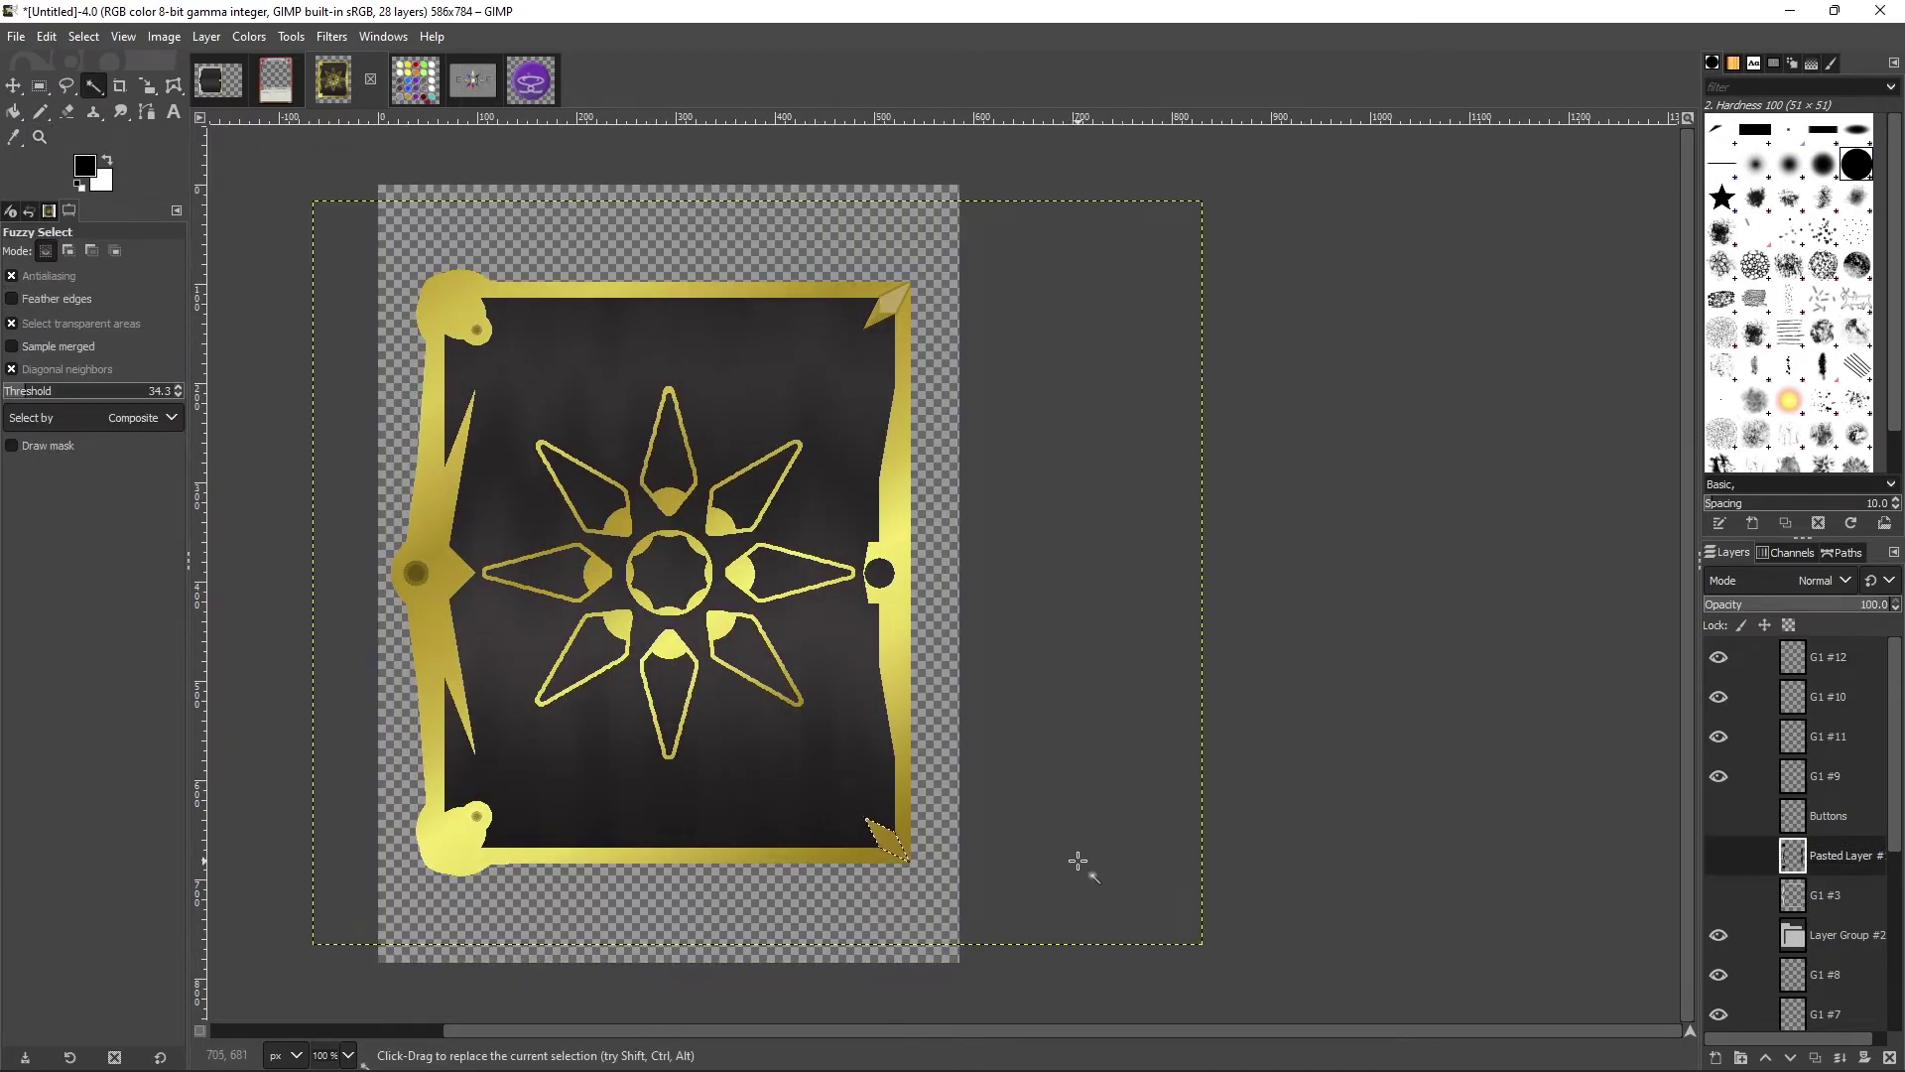
{"action": "left_click", "coordinate": [1828, 775]}
{"action": "key", "text": "shift+b"}
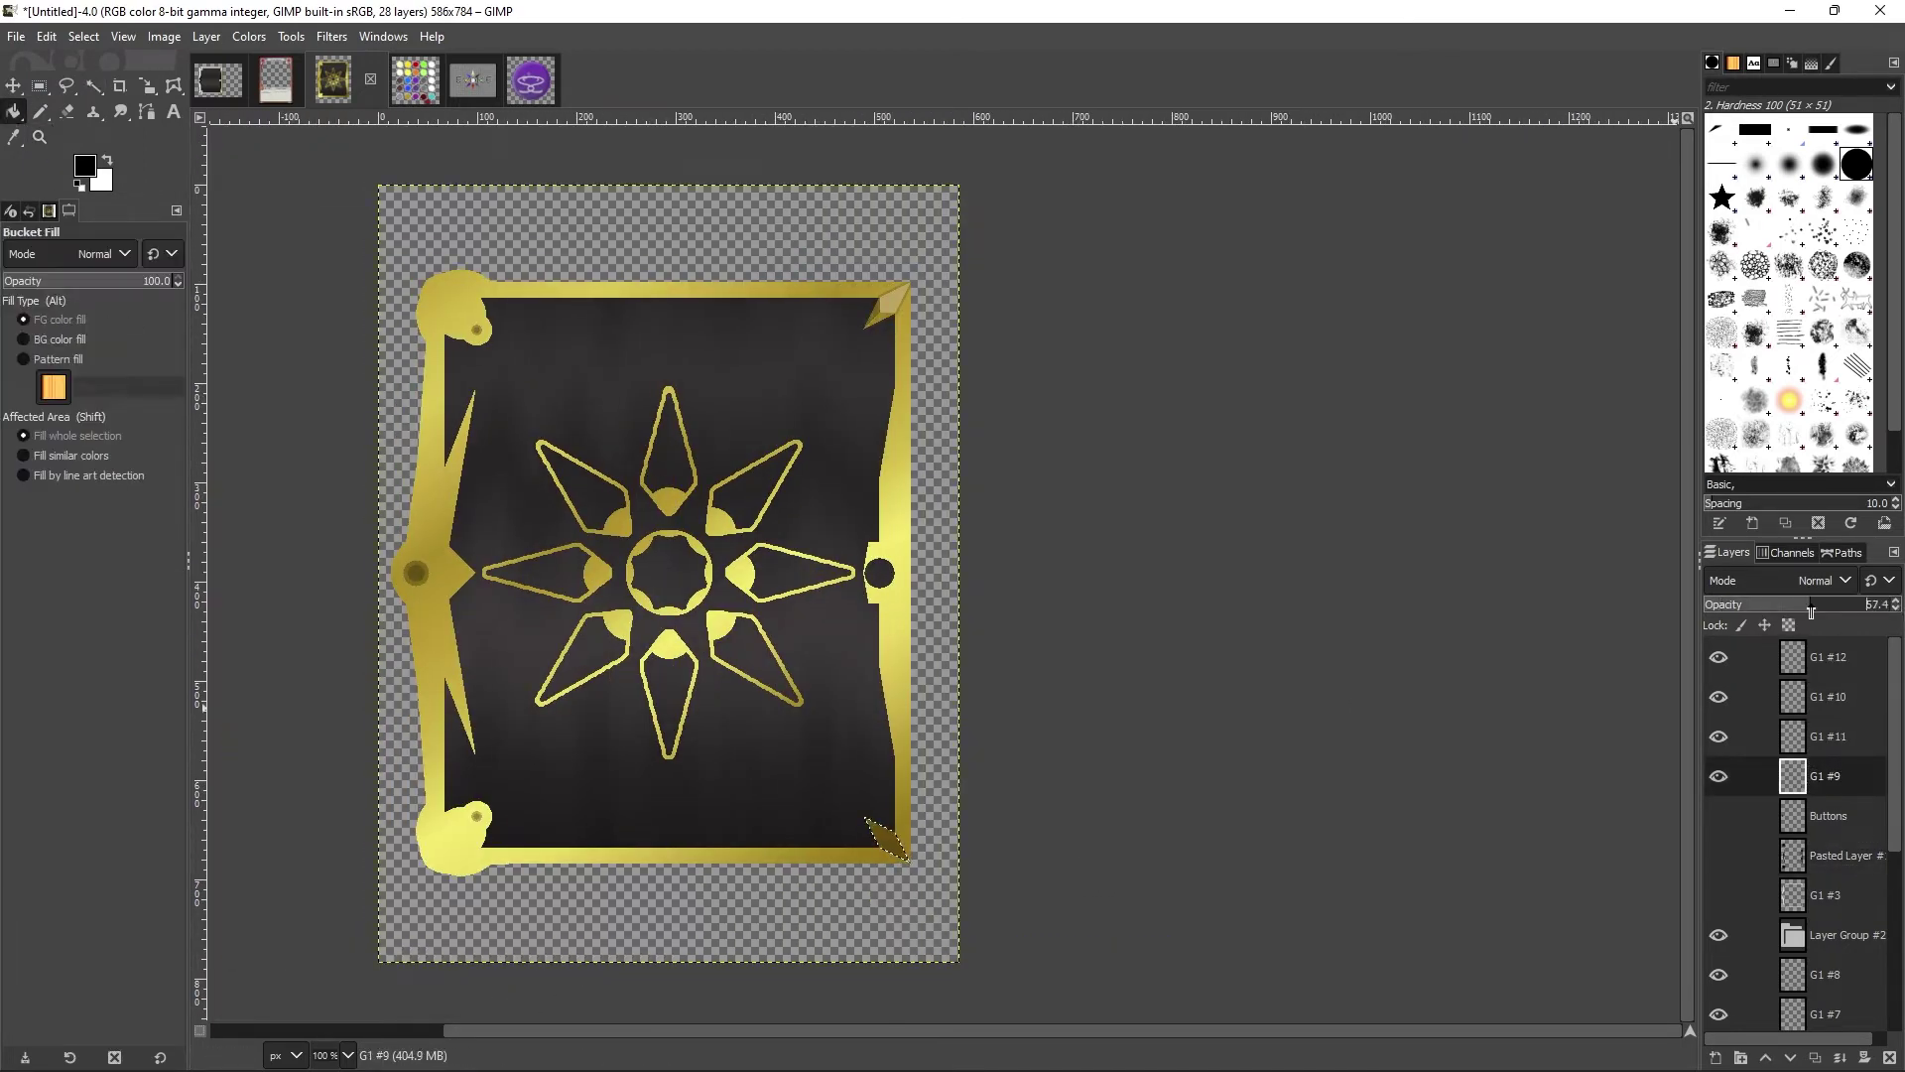
Step: Split the lower-right leaf along guides, filling the tip's shaded half with black on G1 #11 and the outer facet with white on G1 #10
{"action": "key", "text": "grave"}
{"action": "key", "text": "m"}
{"action": "left_click_drag", "start_coordinate": [1007, 599], "coordinate": [1007, 591]}
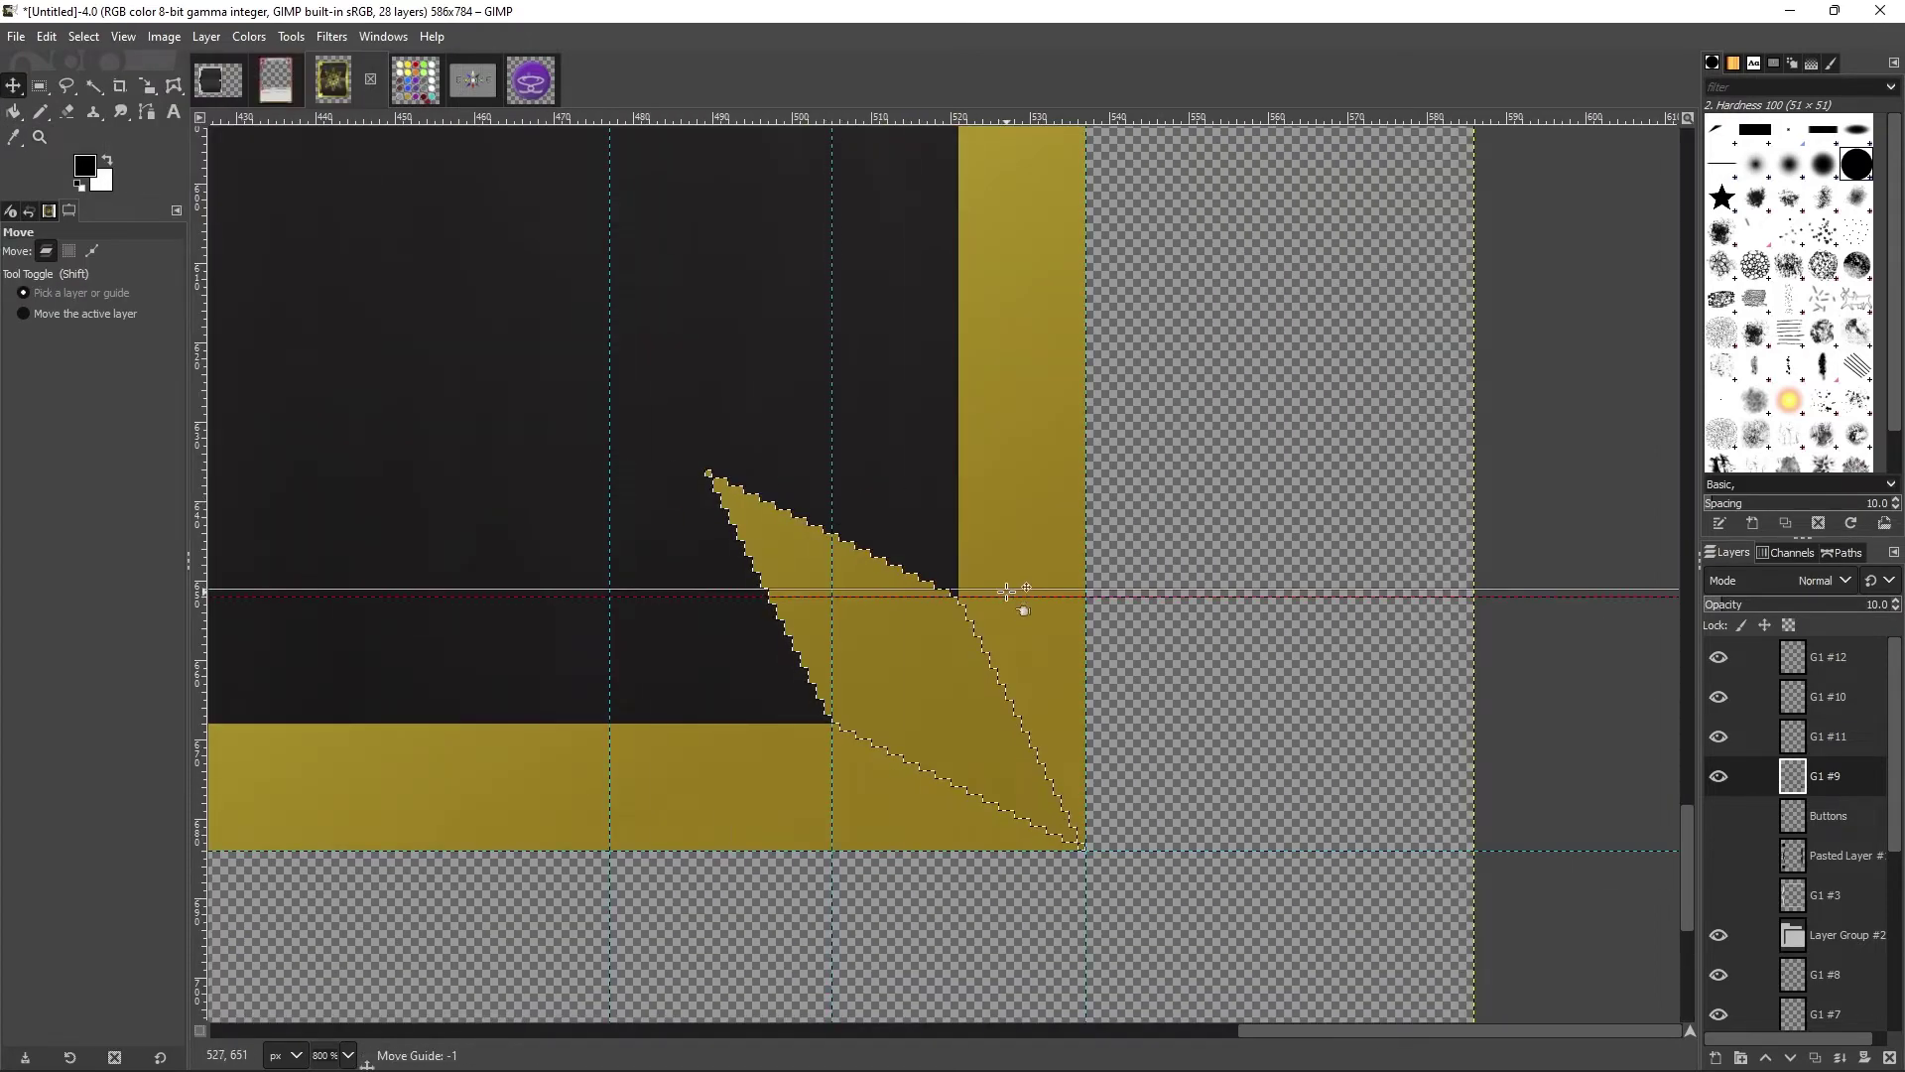
{"action": "left_click", "coordinate": [1828, 736]}
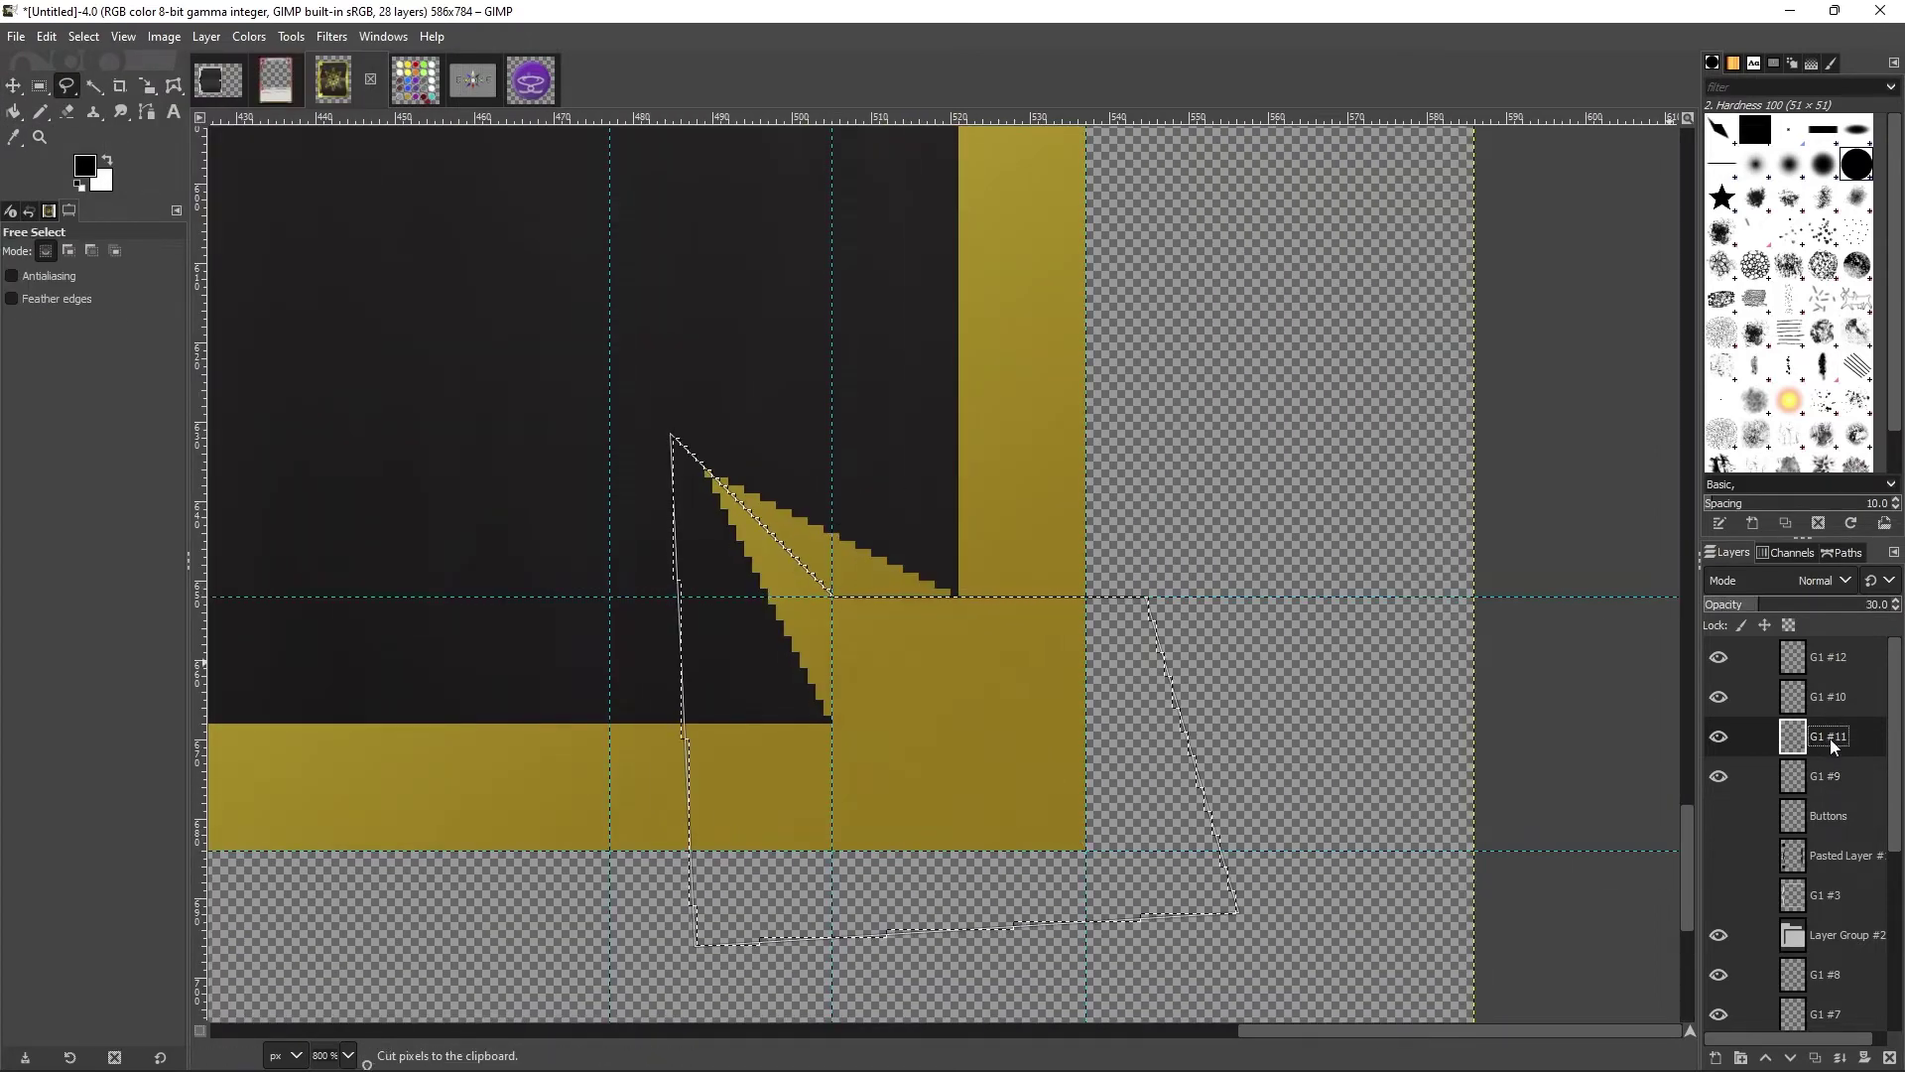
{"action": "left_click", "coordinate": [832, 596]}
{"action": "key", "text": "Return"}
{"action": "left_click", "coordinate": [1828, 696]}
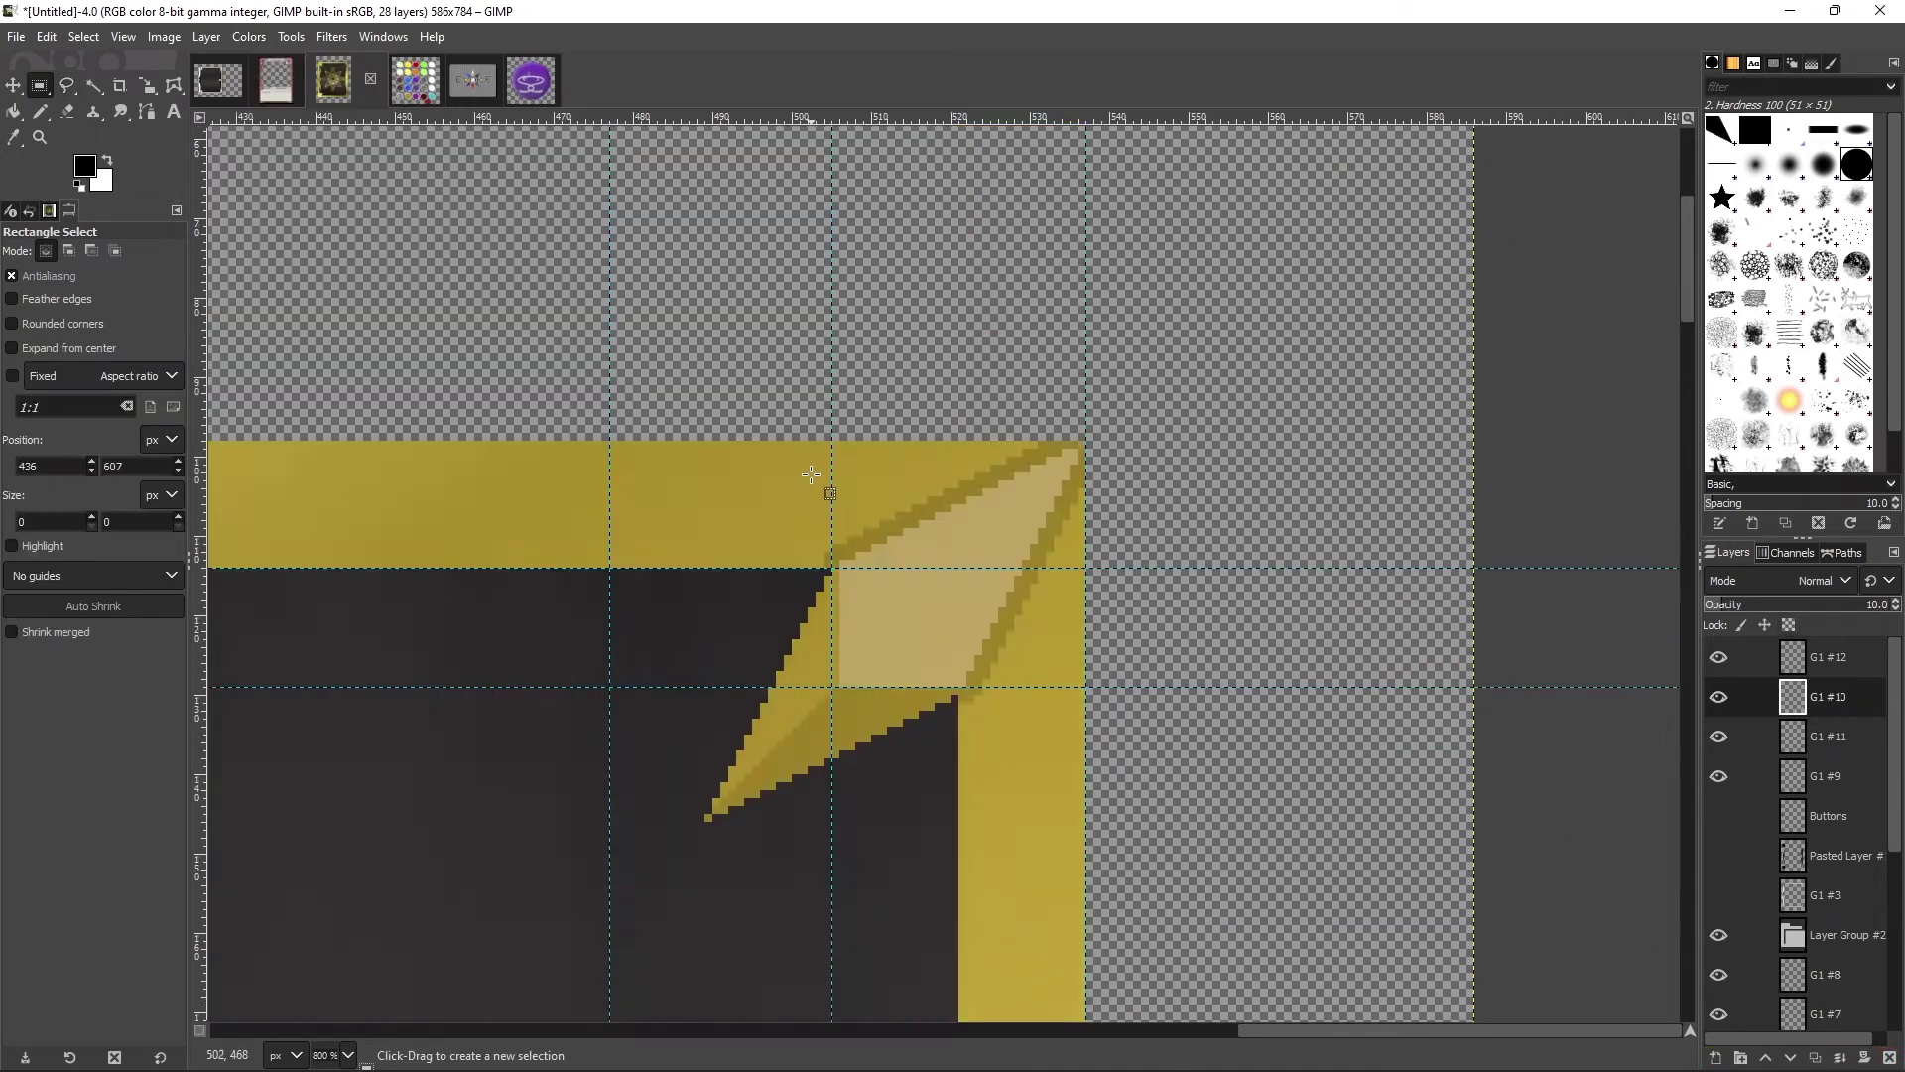
Step: Outline the lower-right leaf's pale outer facet in black on G1 #12 and trim the pixels beyond the frame corner
{"action": "key", "text": "u"}
{"action": "scroll", "coordinate": [1309, 593], "scroll_direction": "up", "scroll_amount": 10}
{"action": "scroll", "coordinate": [1309, 593], "scroll_direction": "down", "scroll_amount": 10}
{"action": "right_click", "coordinate": [992, 519]}
{"action": "left_click", "coordinate": [1180, 638]}
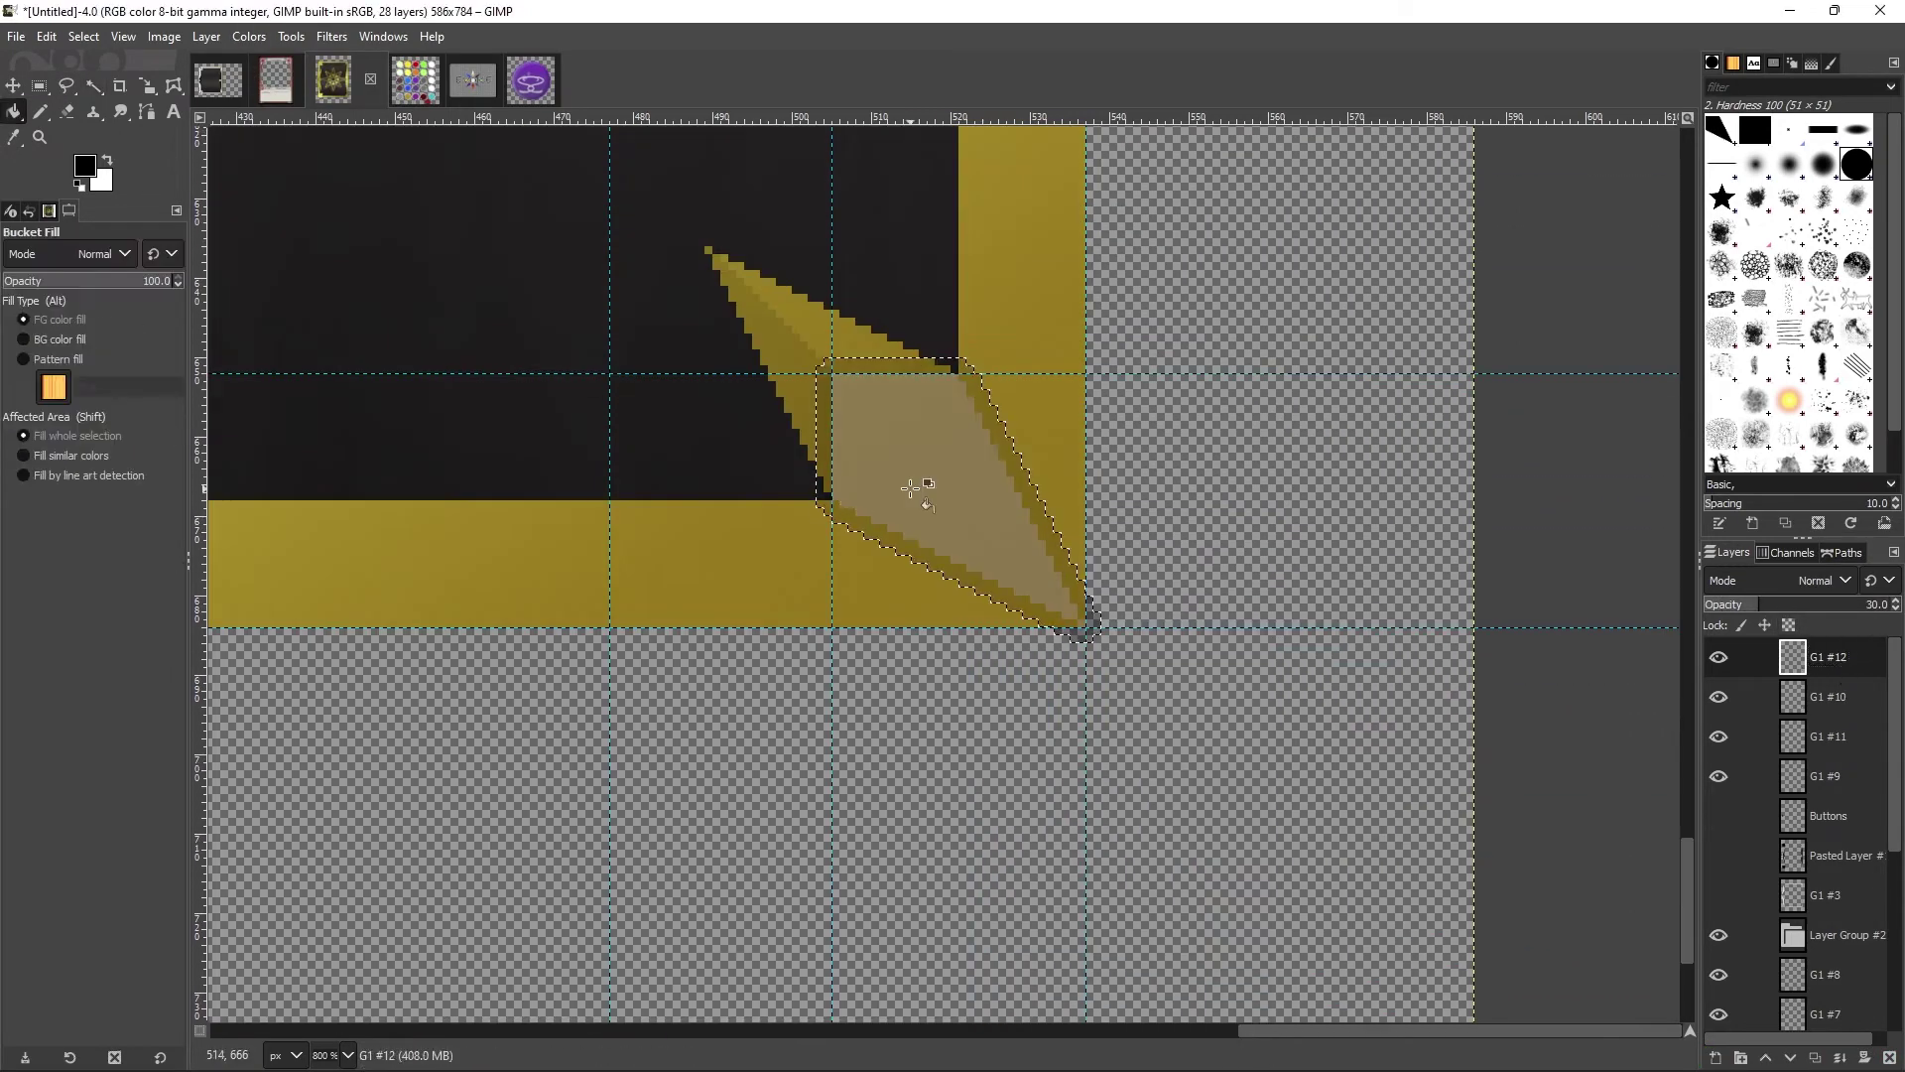
{"action": "key", "text": "r"}
{"action": "left_click_drag", "start_coordinate": [681, 188], "coordinate": [960, 365]}
{"action": "left_click", "coordinate": [1368, 493]}
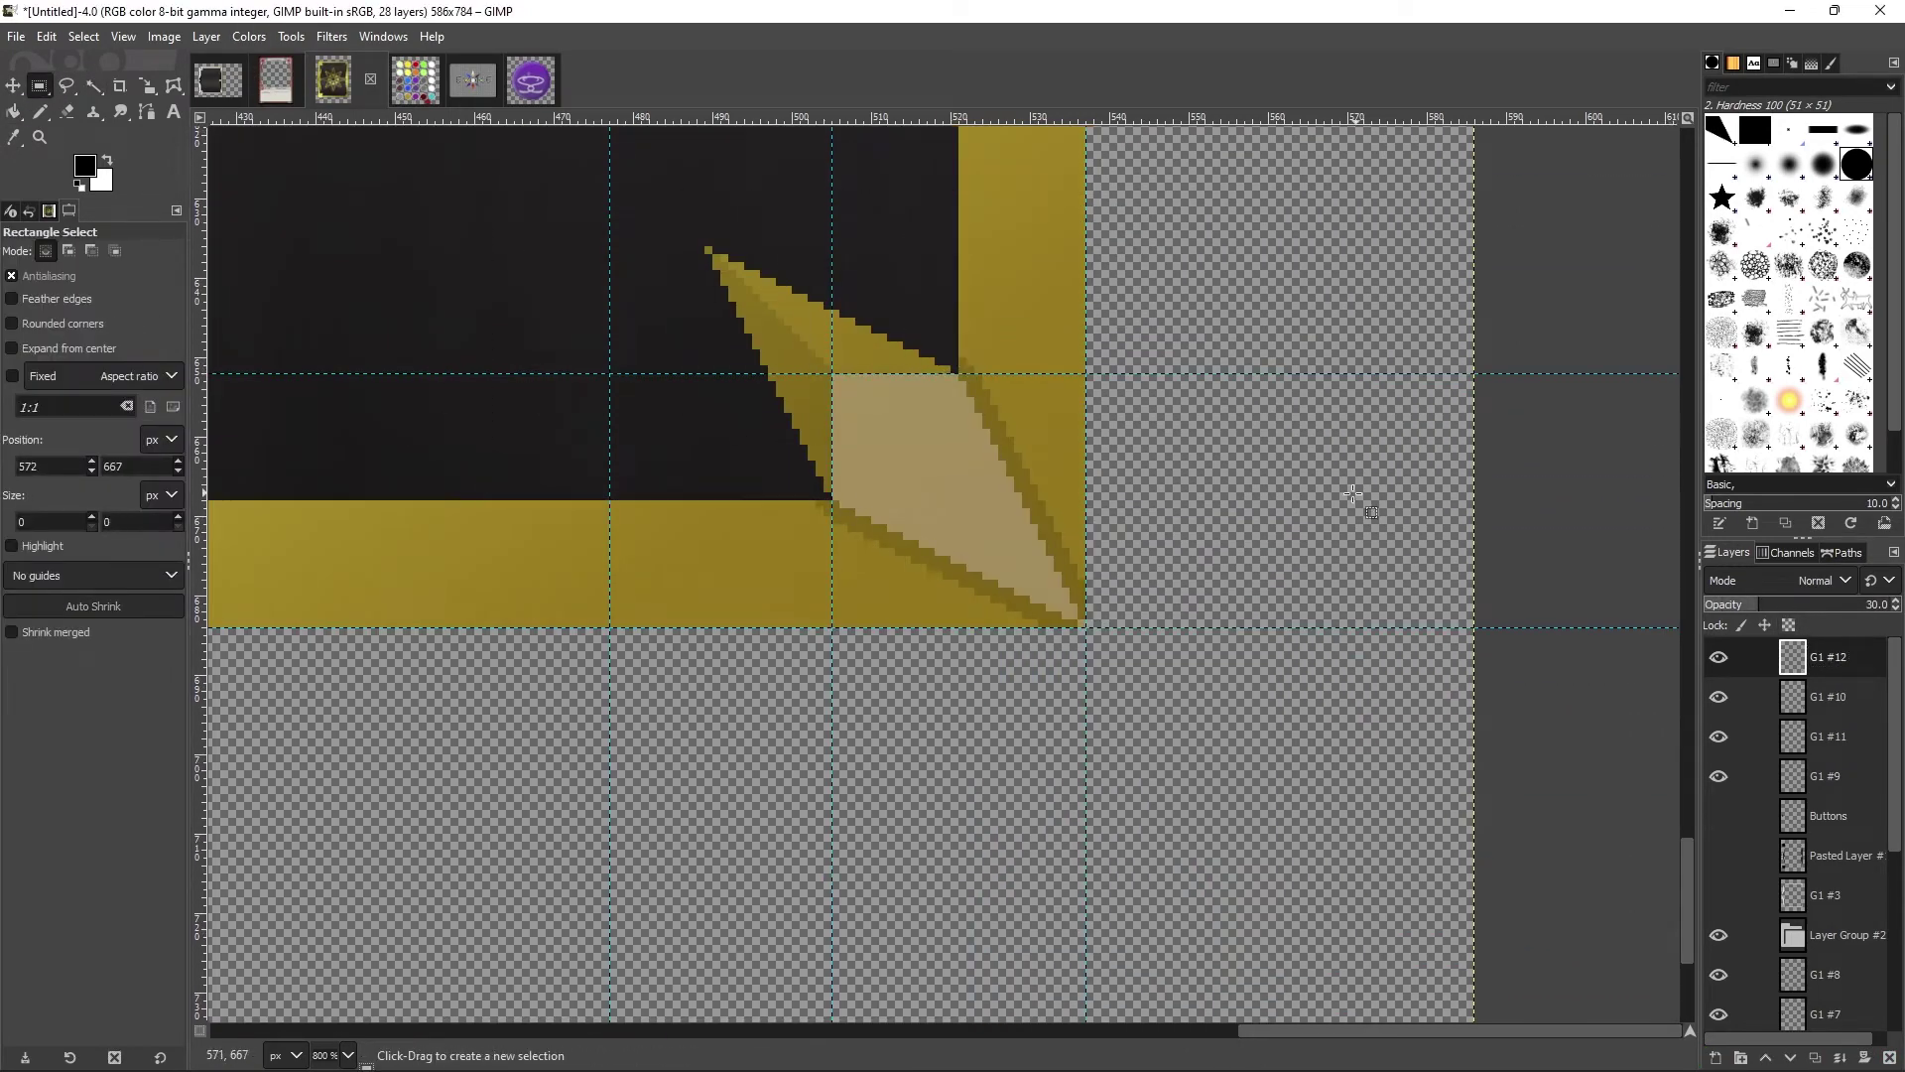
Step: Cut the shading of the lower-right leaf tip's lower-left half from G1 #11 and G1 #9
{"action": "scroll", "coordinate": [1360, 498], "scroll_direction": "up", "scroll_amount": 10}
{"action": "scroll", "coordinate": [1295, 545], "scroll_direction": "down", "scroll_amount": 10}
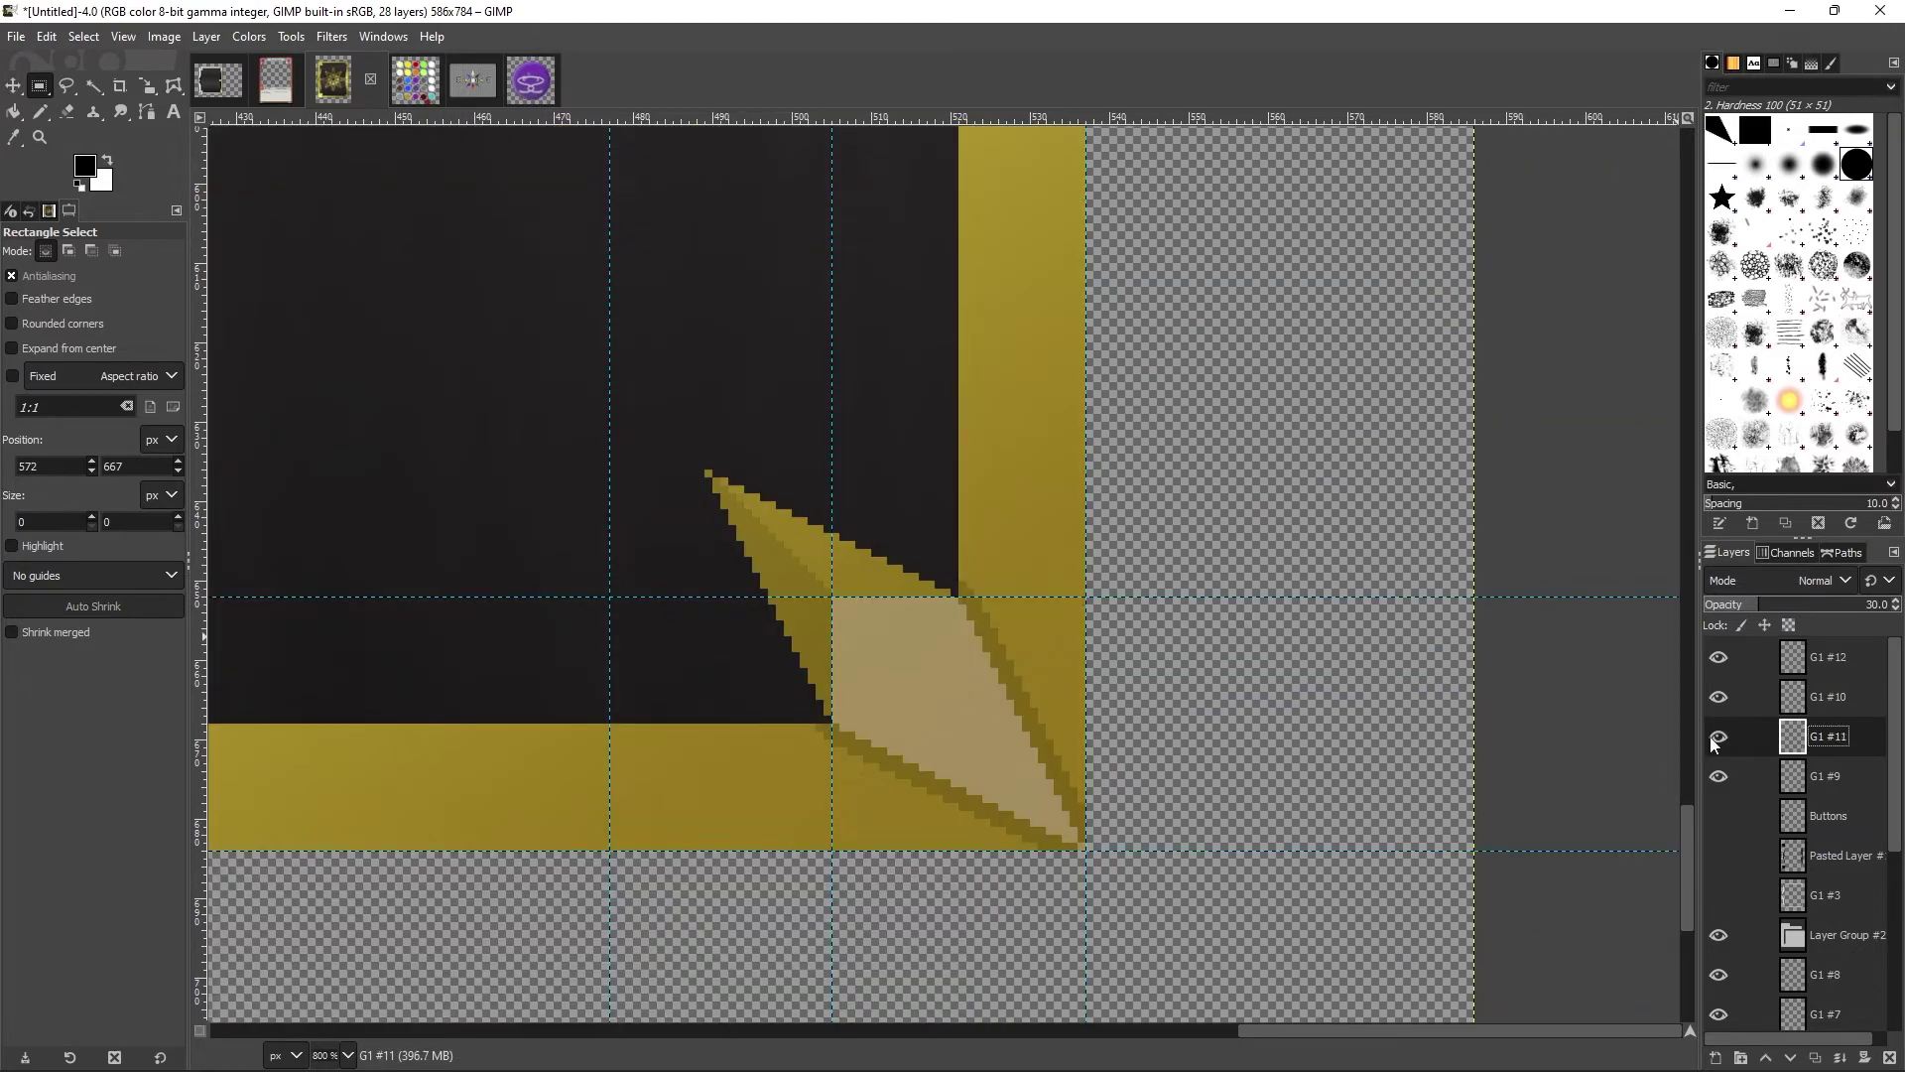
{"action": "key", "text": "u"}
{"action": "left_click", "coordinate": [1839, 743]}
{"action": "key", "text": "ctrl+x"}
{"action": "key", "text": "ctrl+v"}
{"action": "key", "text": "ctrl+h"}
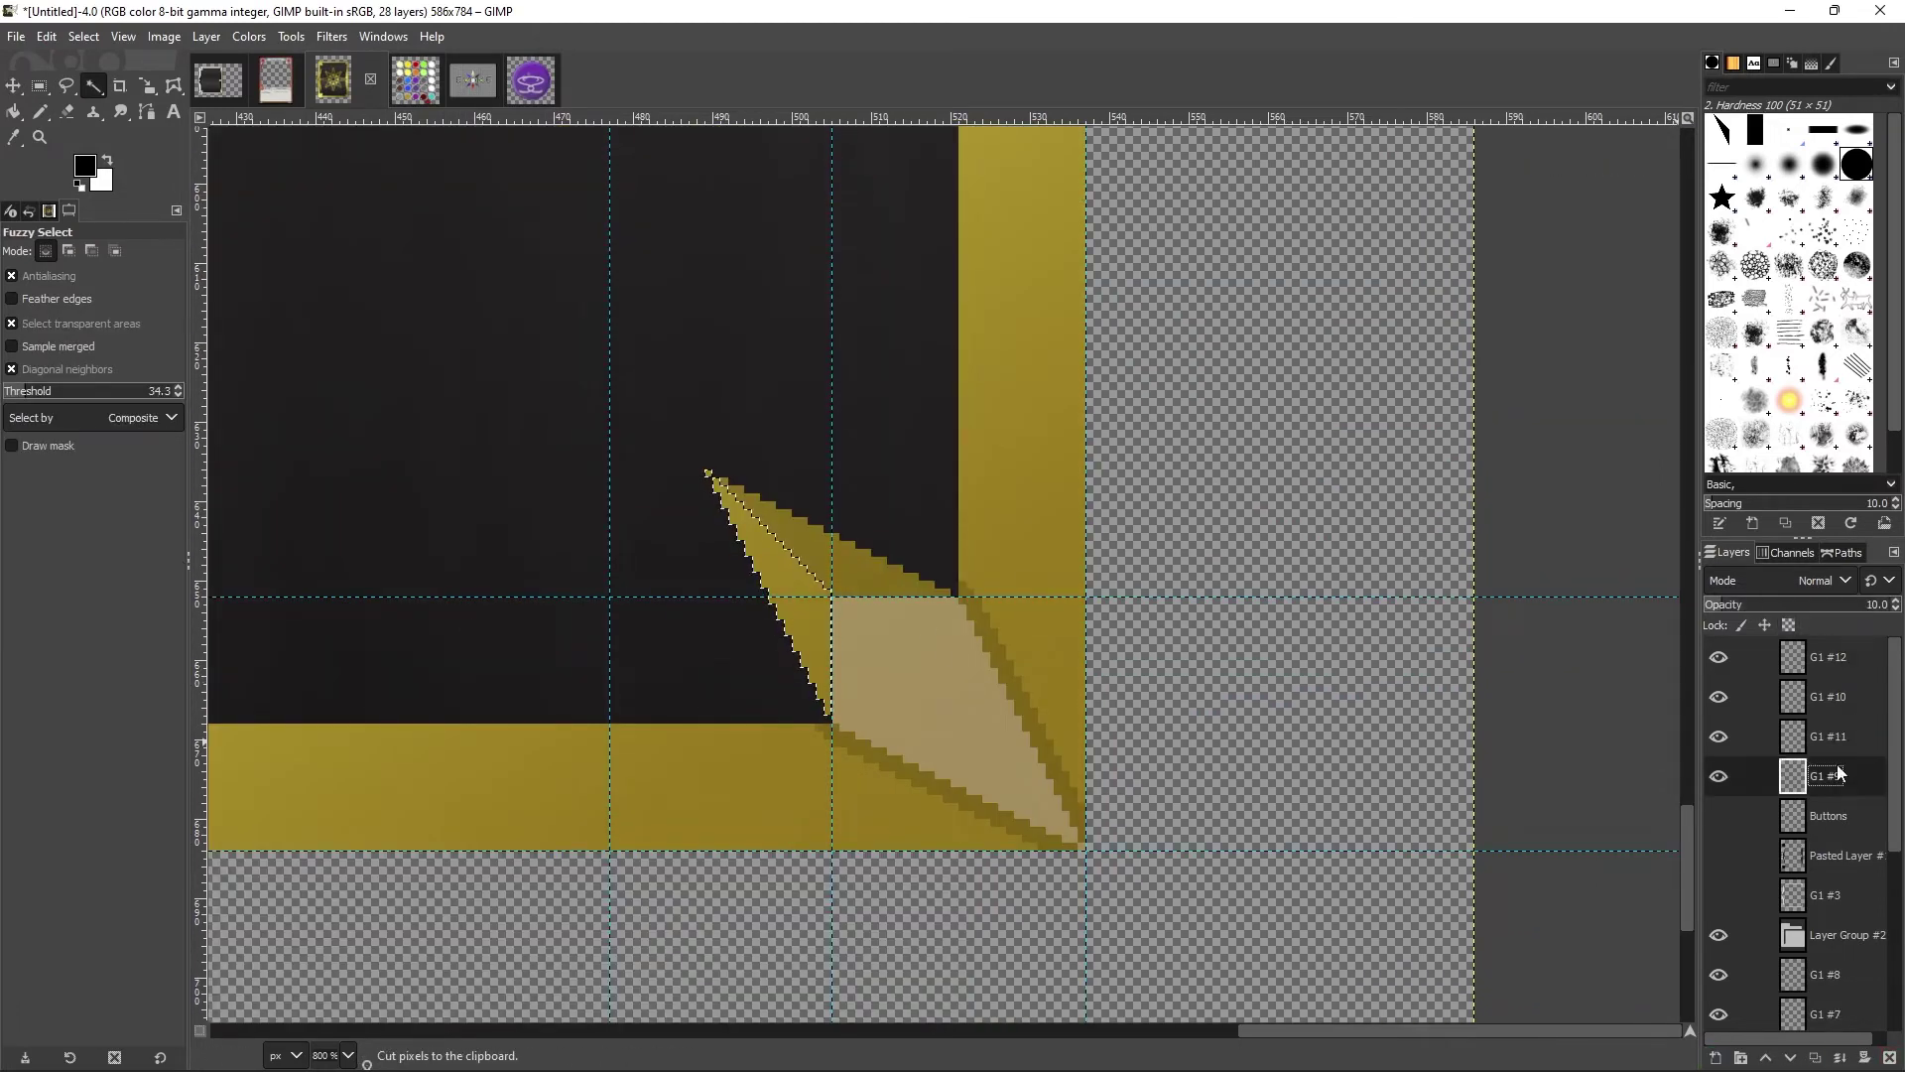
Step: Build a white band along the frame's outer edge on new layer G1 #13, using a helper layer made from the visible image
{"action": "key", "text": "z"}
{"action": "left_click", "coordinate": [1825, 697]}
{"action": "scroll", "coordinate": [1897, 605], "scroll_direction": "up", "scroll_amount": 3}
{"action": "scroll", "coordinate": [451, 1002], "scroll_direction": "down", "scroll_amount": 6}
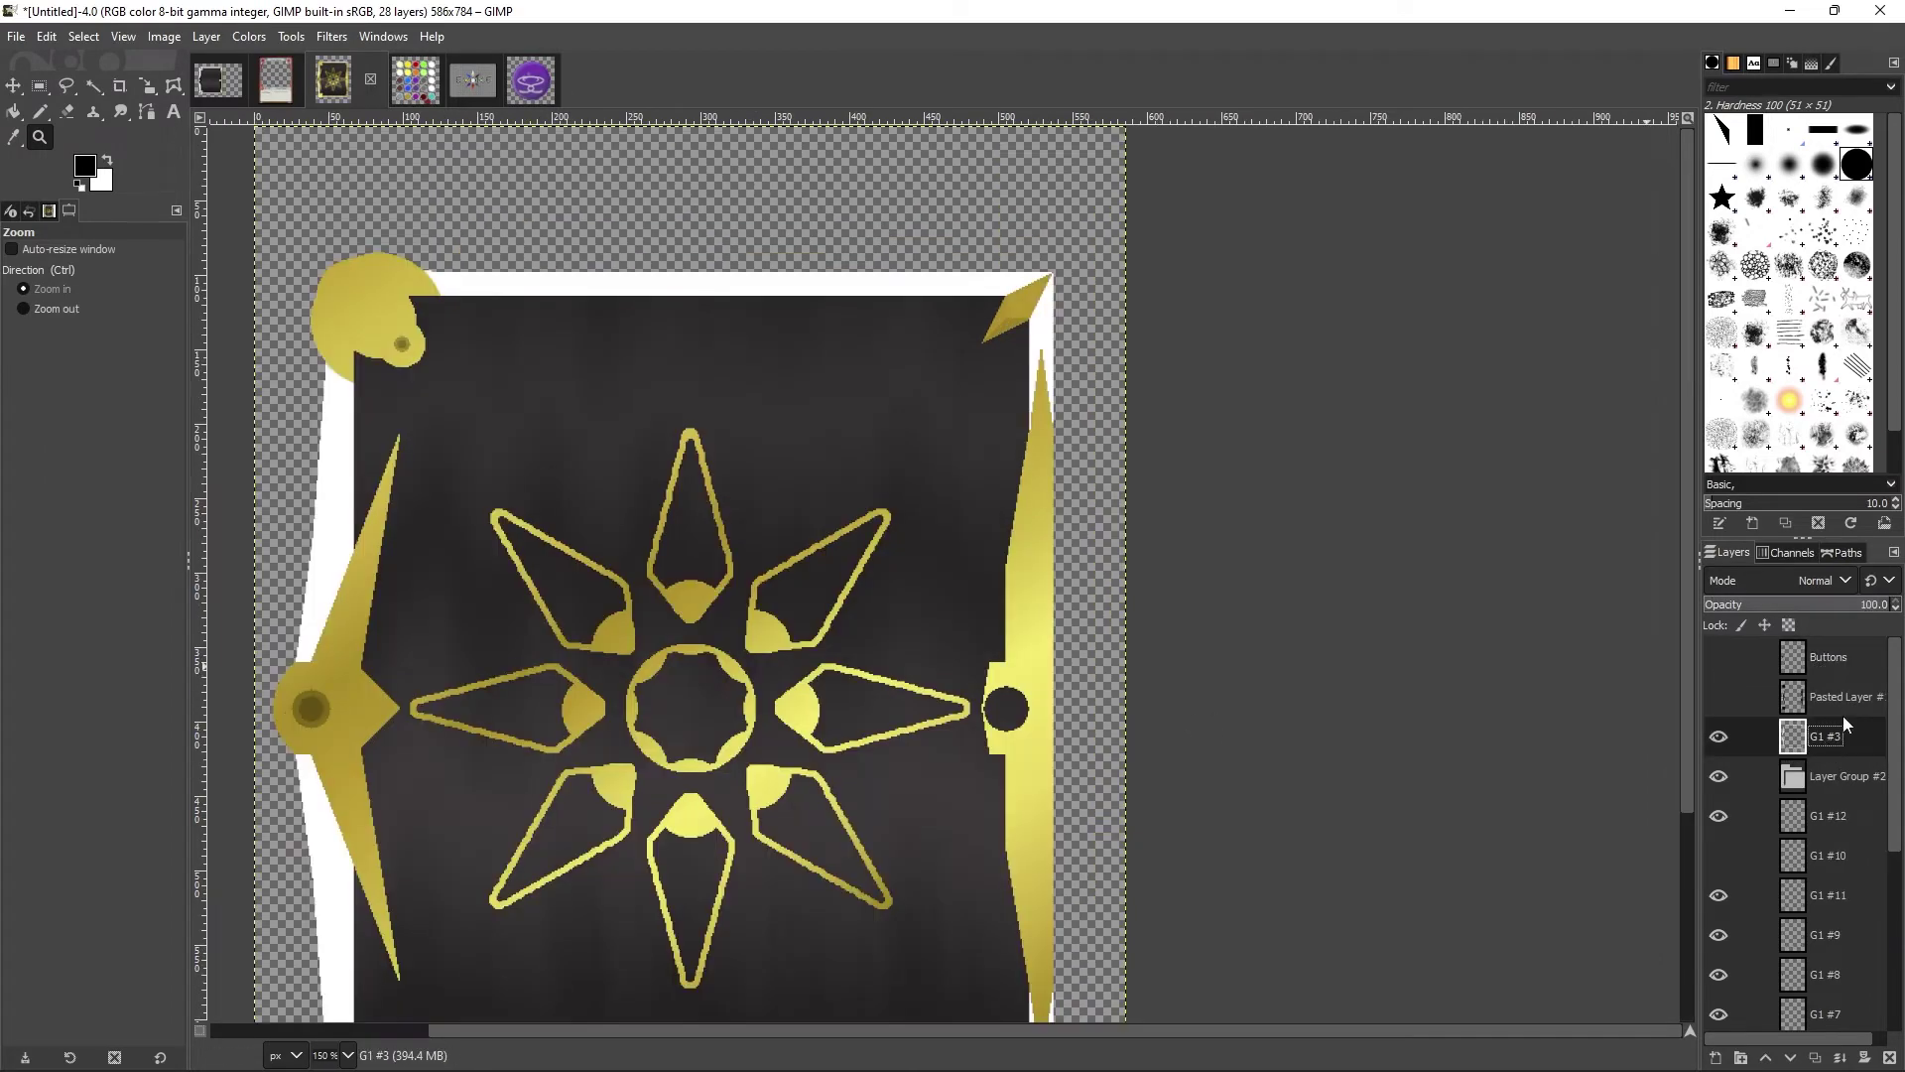
{"action": "scroll", "coordinate": [695, 595], "scroll_direction": "down", "scroll_amount": 2}
{"action": "key", "text": "u"}
{"action": "right_click", "coordinate": [612, 369]}
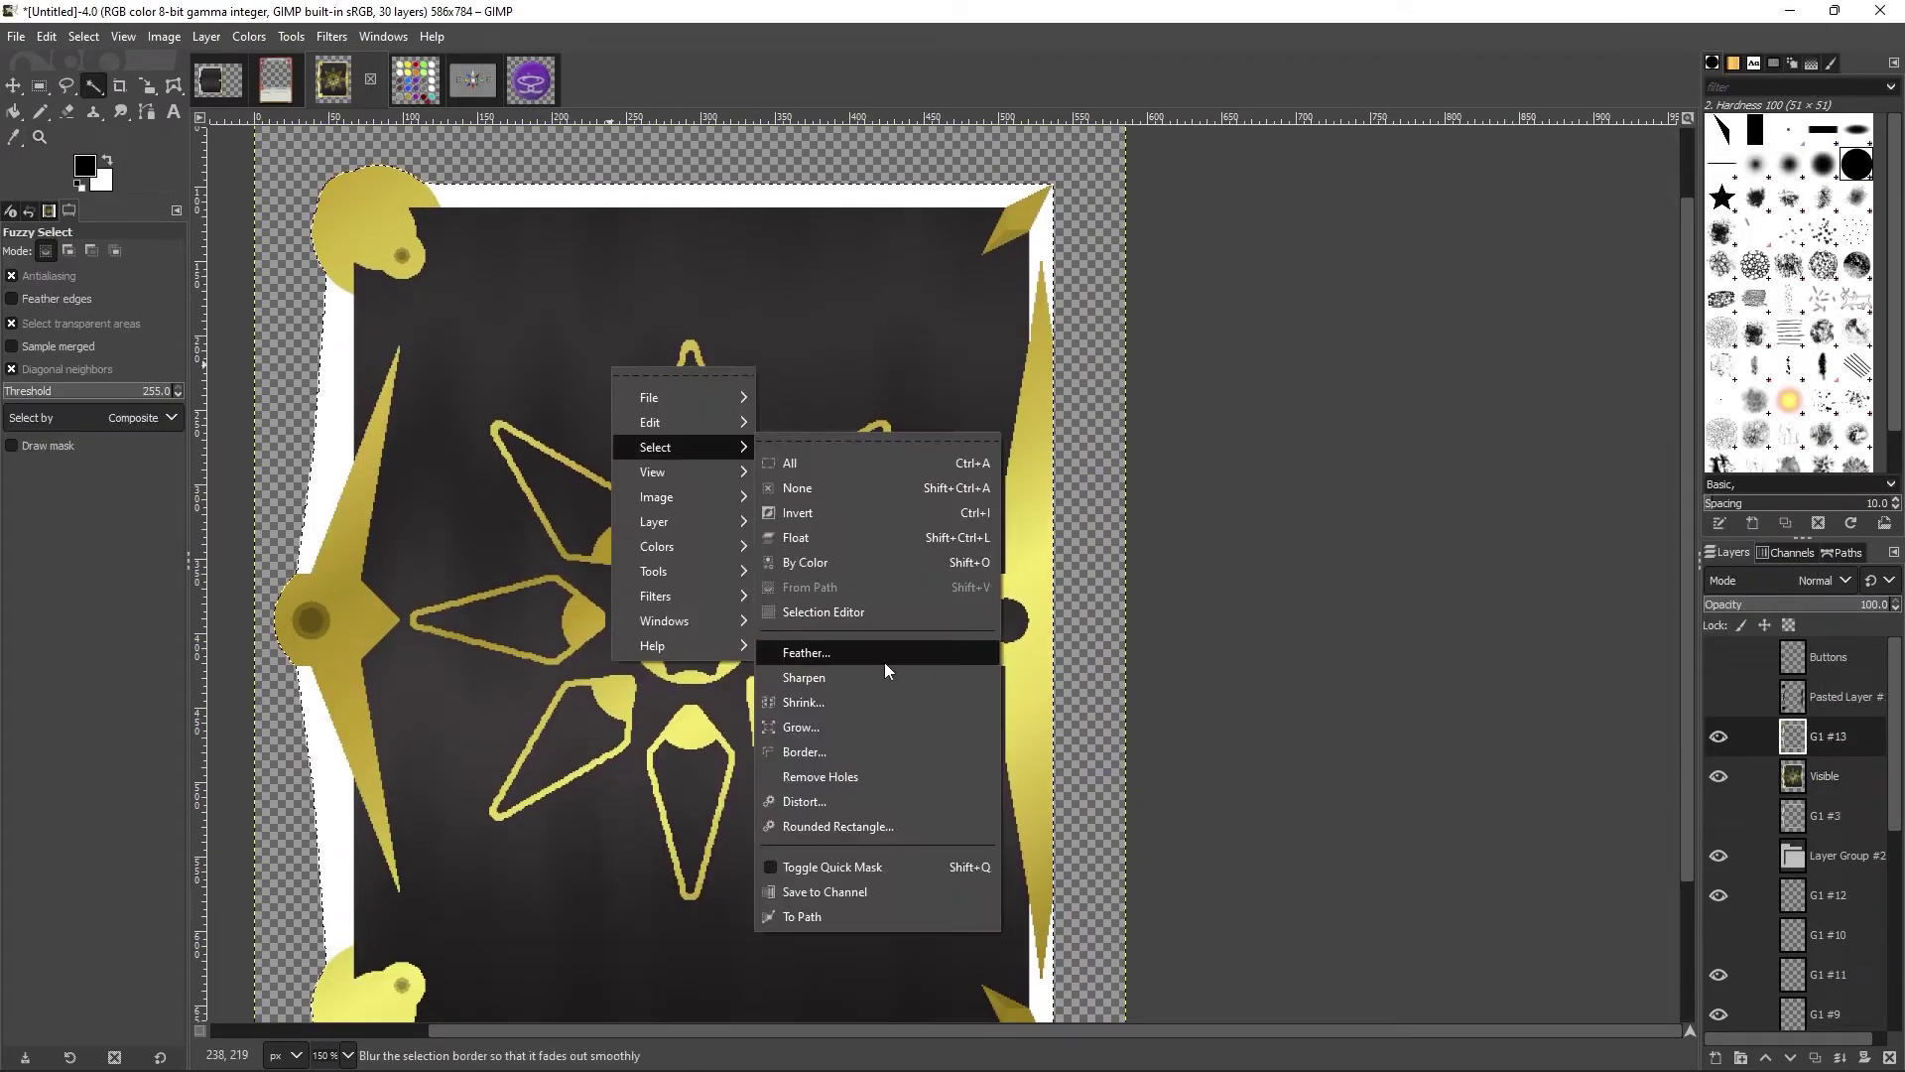
{"action": "left_click", "coordinate": [884, 663]}
{"action": "left_click", "coordinate": [905, 787]}
Step: Delete the Visible helper layer and lower the opacity of the white edge band on G1 #13 to 10
{"action": "scroll", "coordinate": [942, 709], "scroll_direction": "down", "scroll_amount": 2}
{"action": "right_click", "coordinate": [1760, 783]}
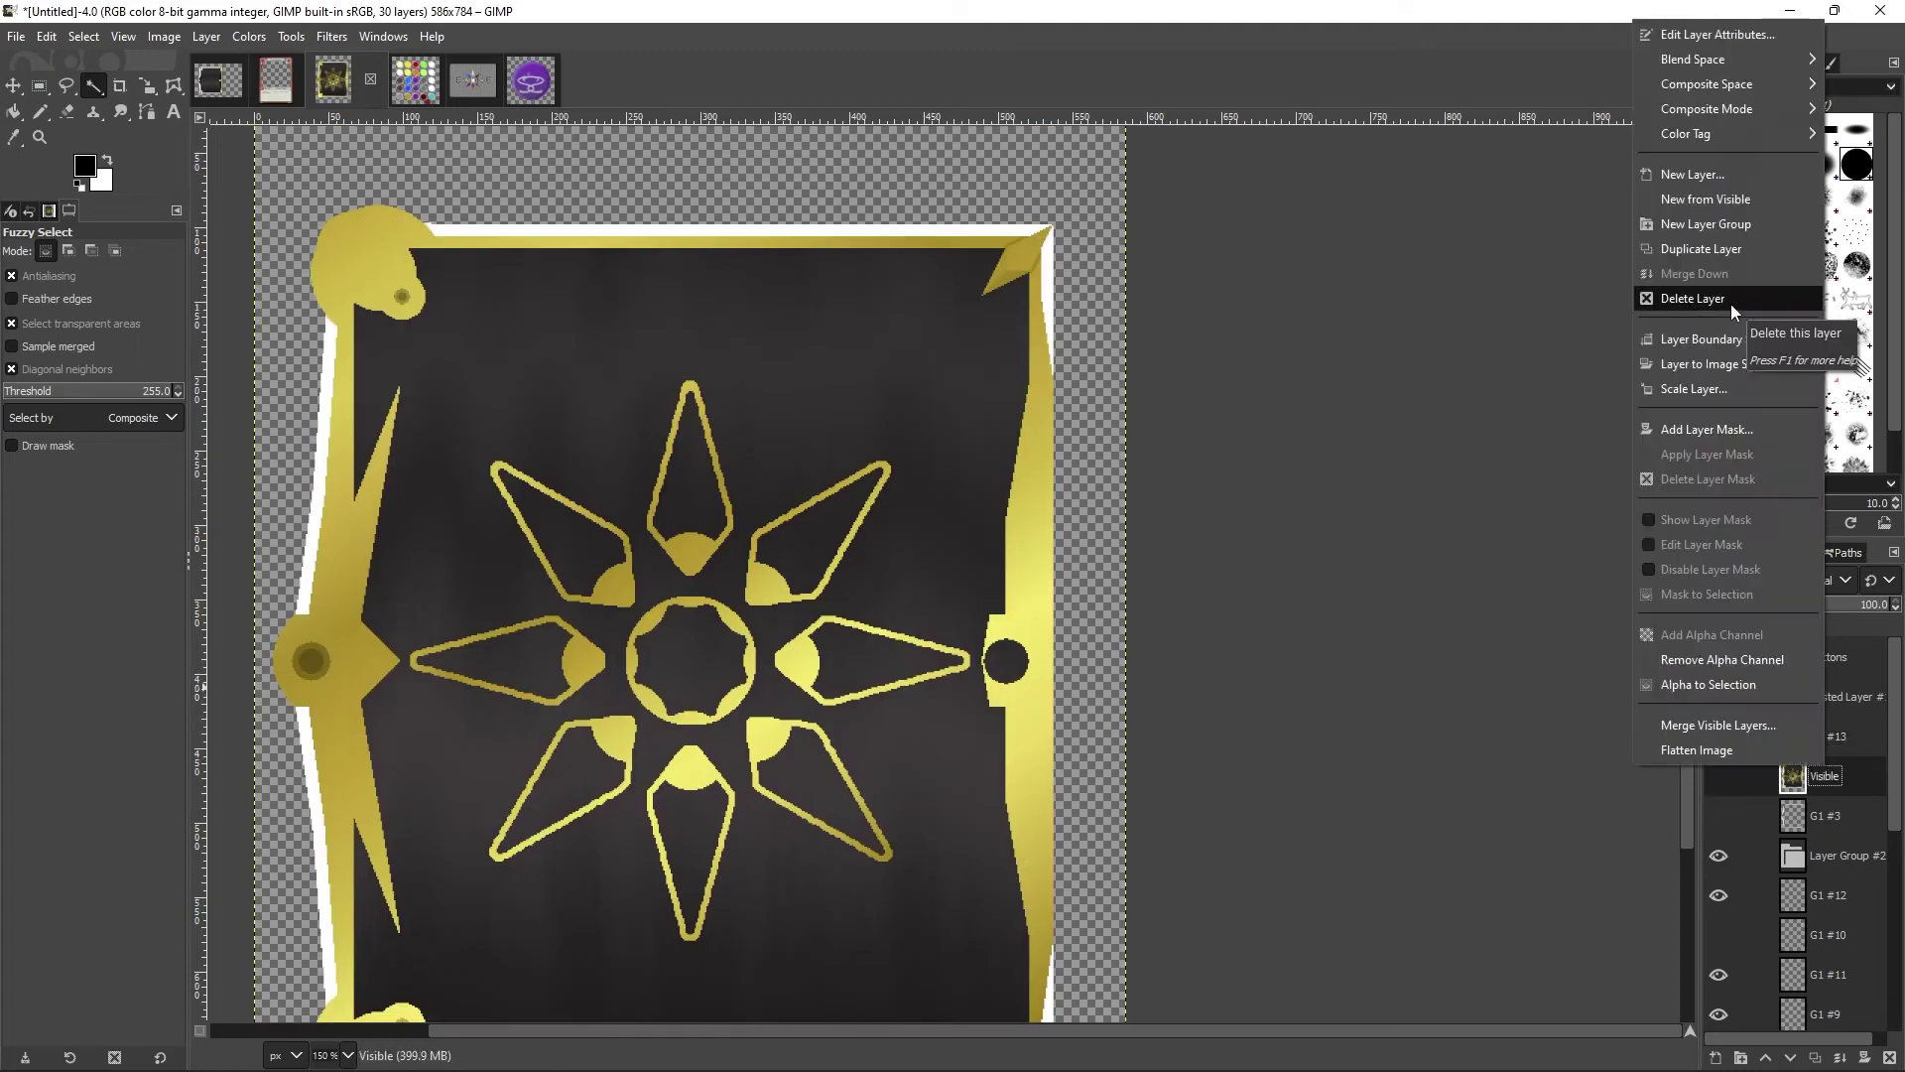
{"action": "left_click", "coordinate": [1730, 304]}
{"action": "scroll", "coordinate": [1895, 617], "scroll_direction": "down", "scroll_amount": 2}
{"action": "scroll", "coordinate": [1438, 600], "scroll_direction": "down", "scroll_amount": 2}
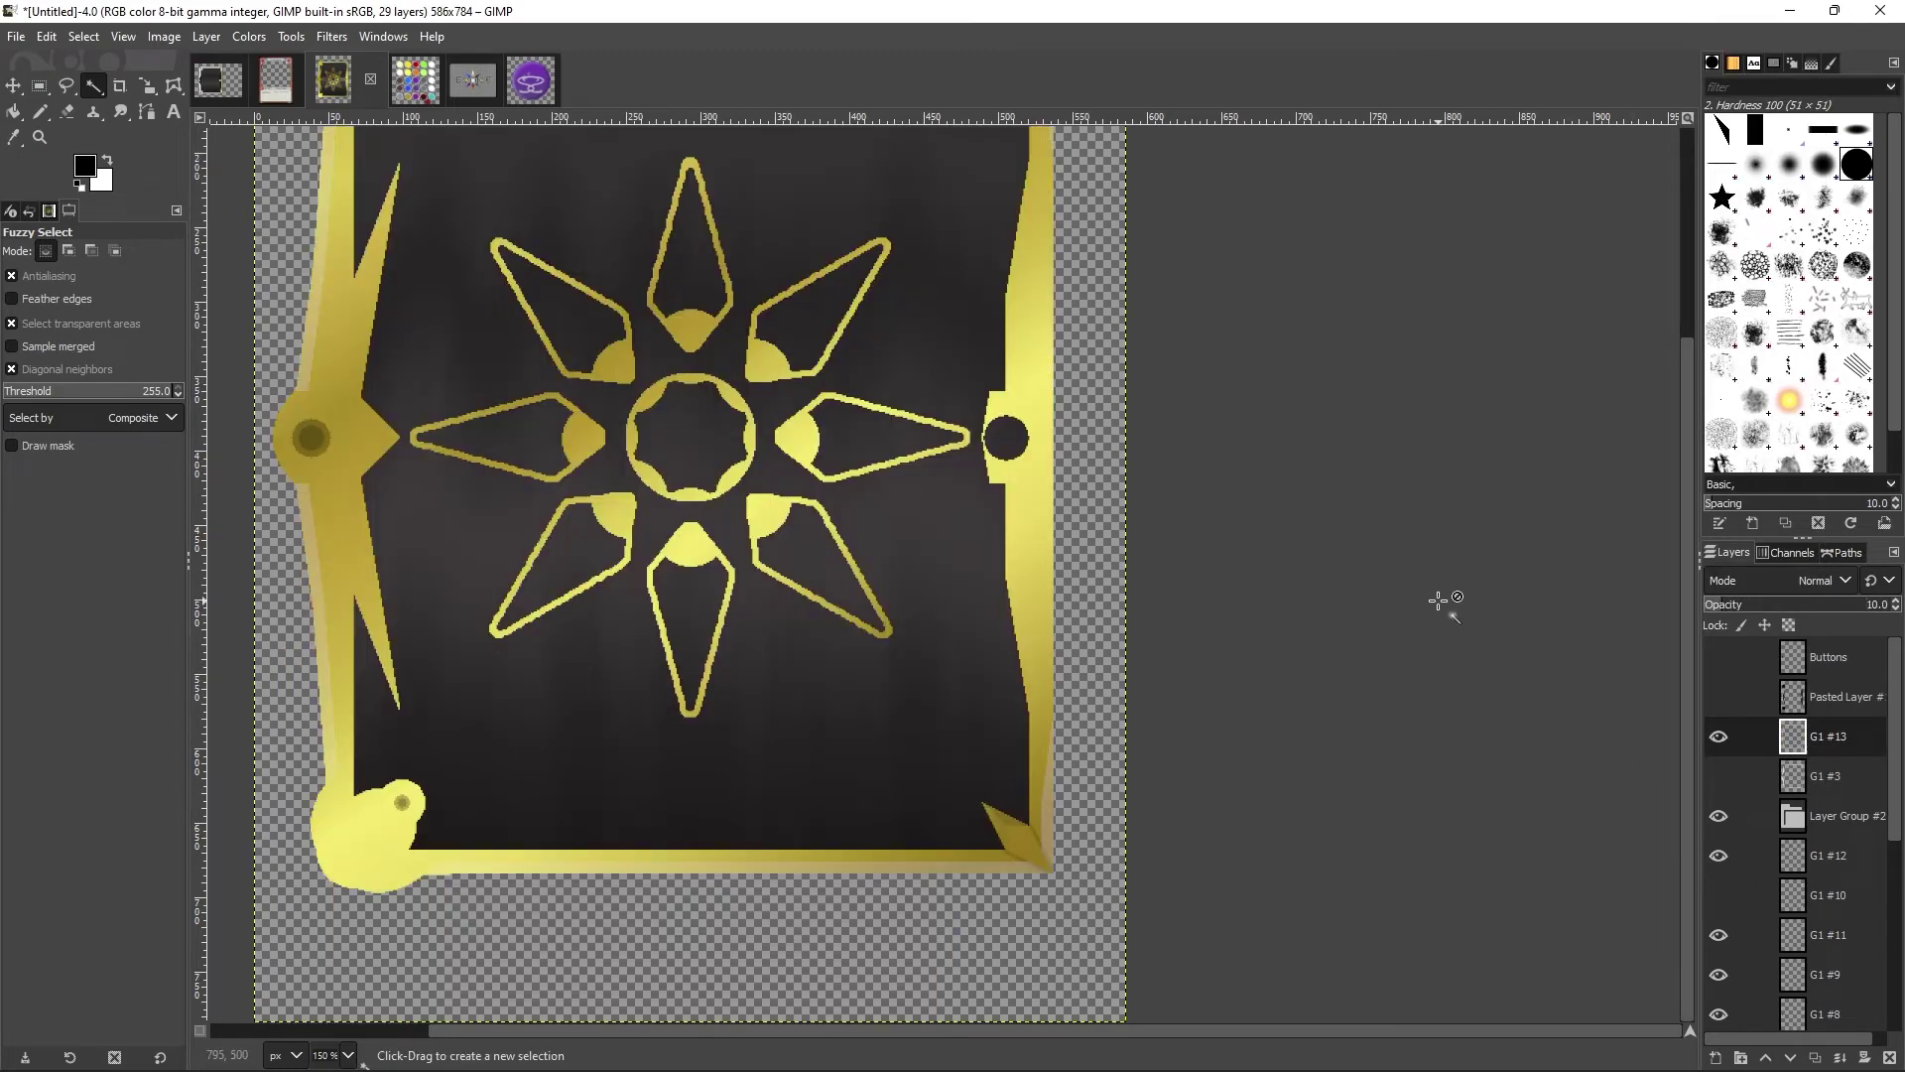
Step: Paste the left ornament and rounded corner shapes as a black shading layer and lower its opacity to 10
{"action": "left_click", "coordinate": [1719, 697]}
{"action": "left_click_drag", "start_coordinate": [1806, 607], "coordinate": [1897, 615]}
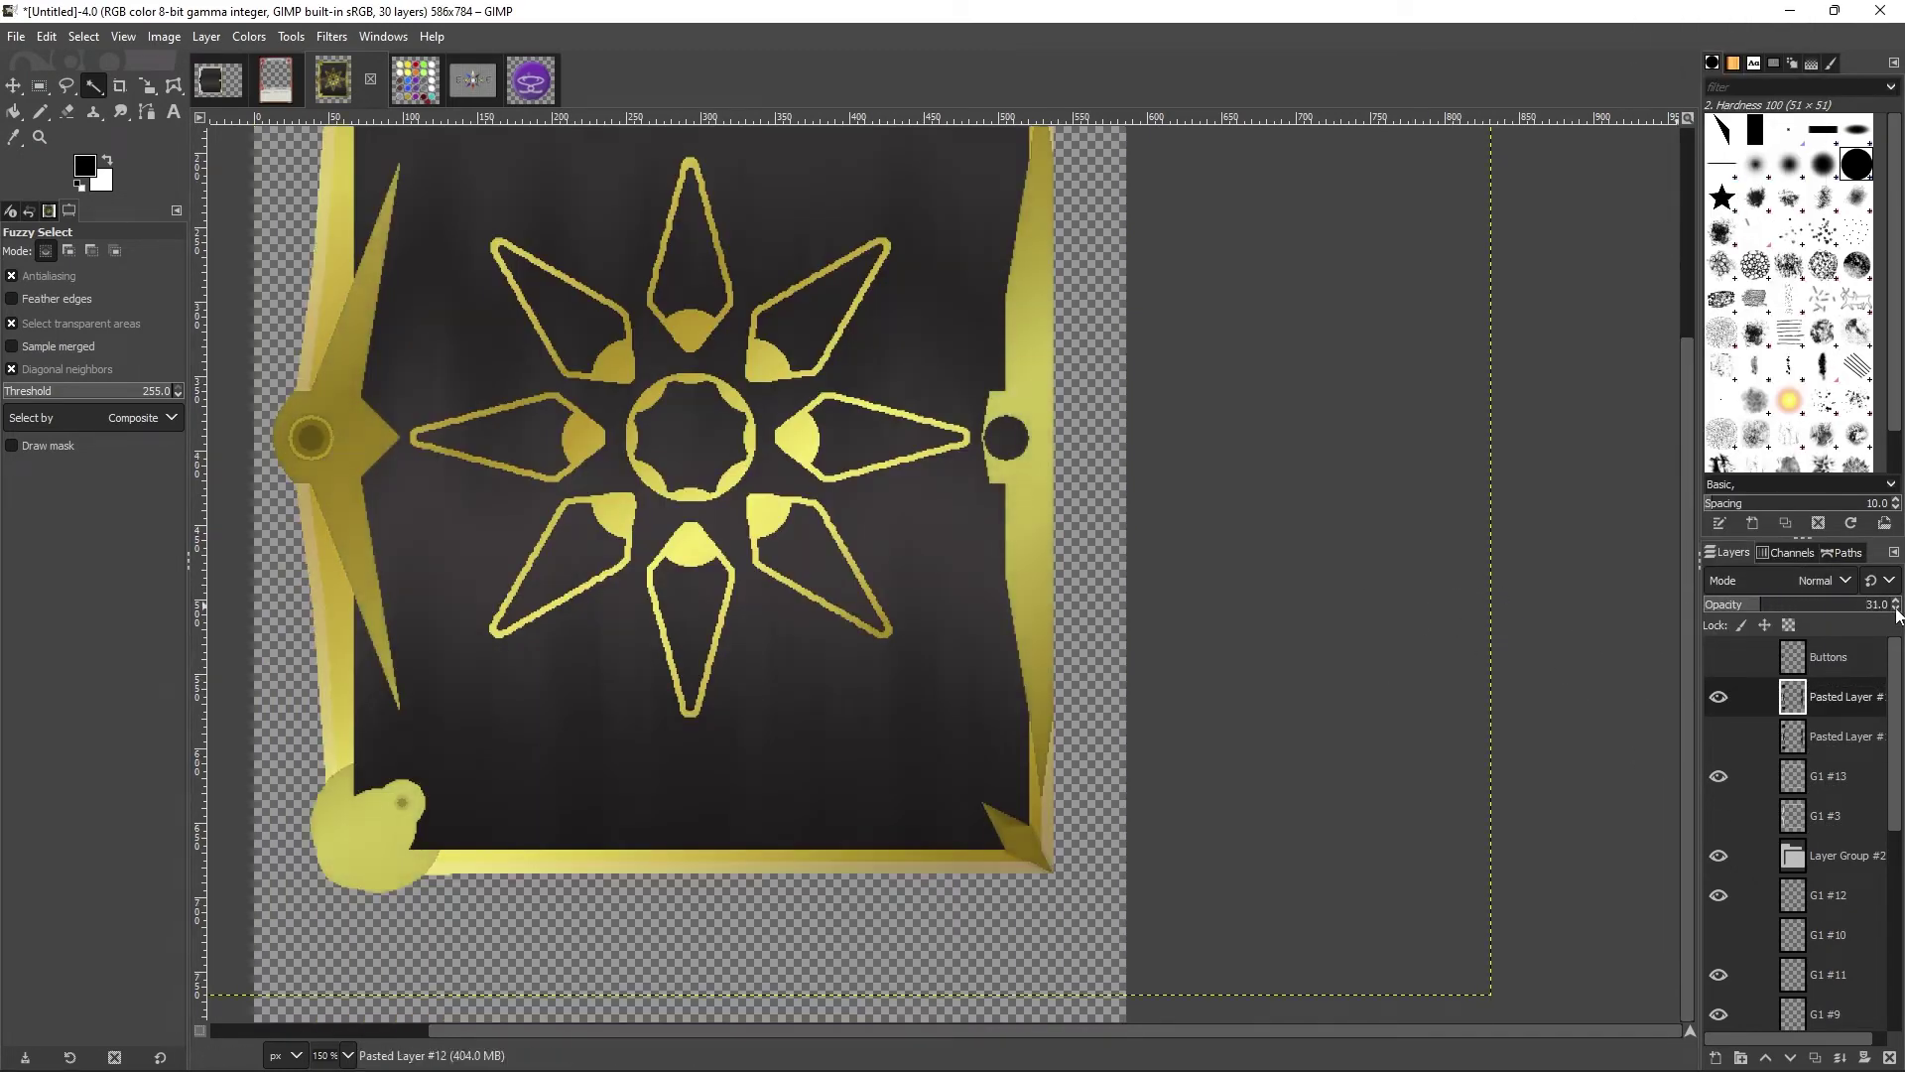
{"action": "scroll", "coordinate": [1486, 615], "scroll_direction": "up", "scroll_amount": 3}
{"action": "scroll", "coordinate": [1895, 615], "scroll_direction": "down", "scroll_amount": 13}
{"action": "scroll", "coordinate": [1373, 629], "scroll_direction": "down", "scroll_amount": 3}
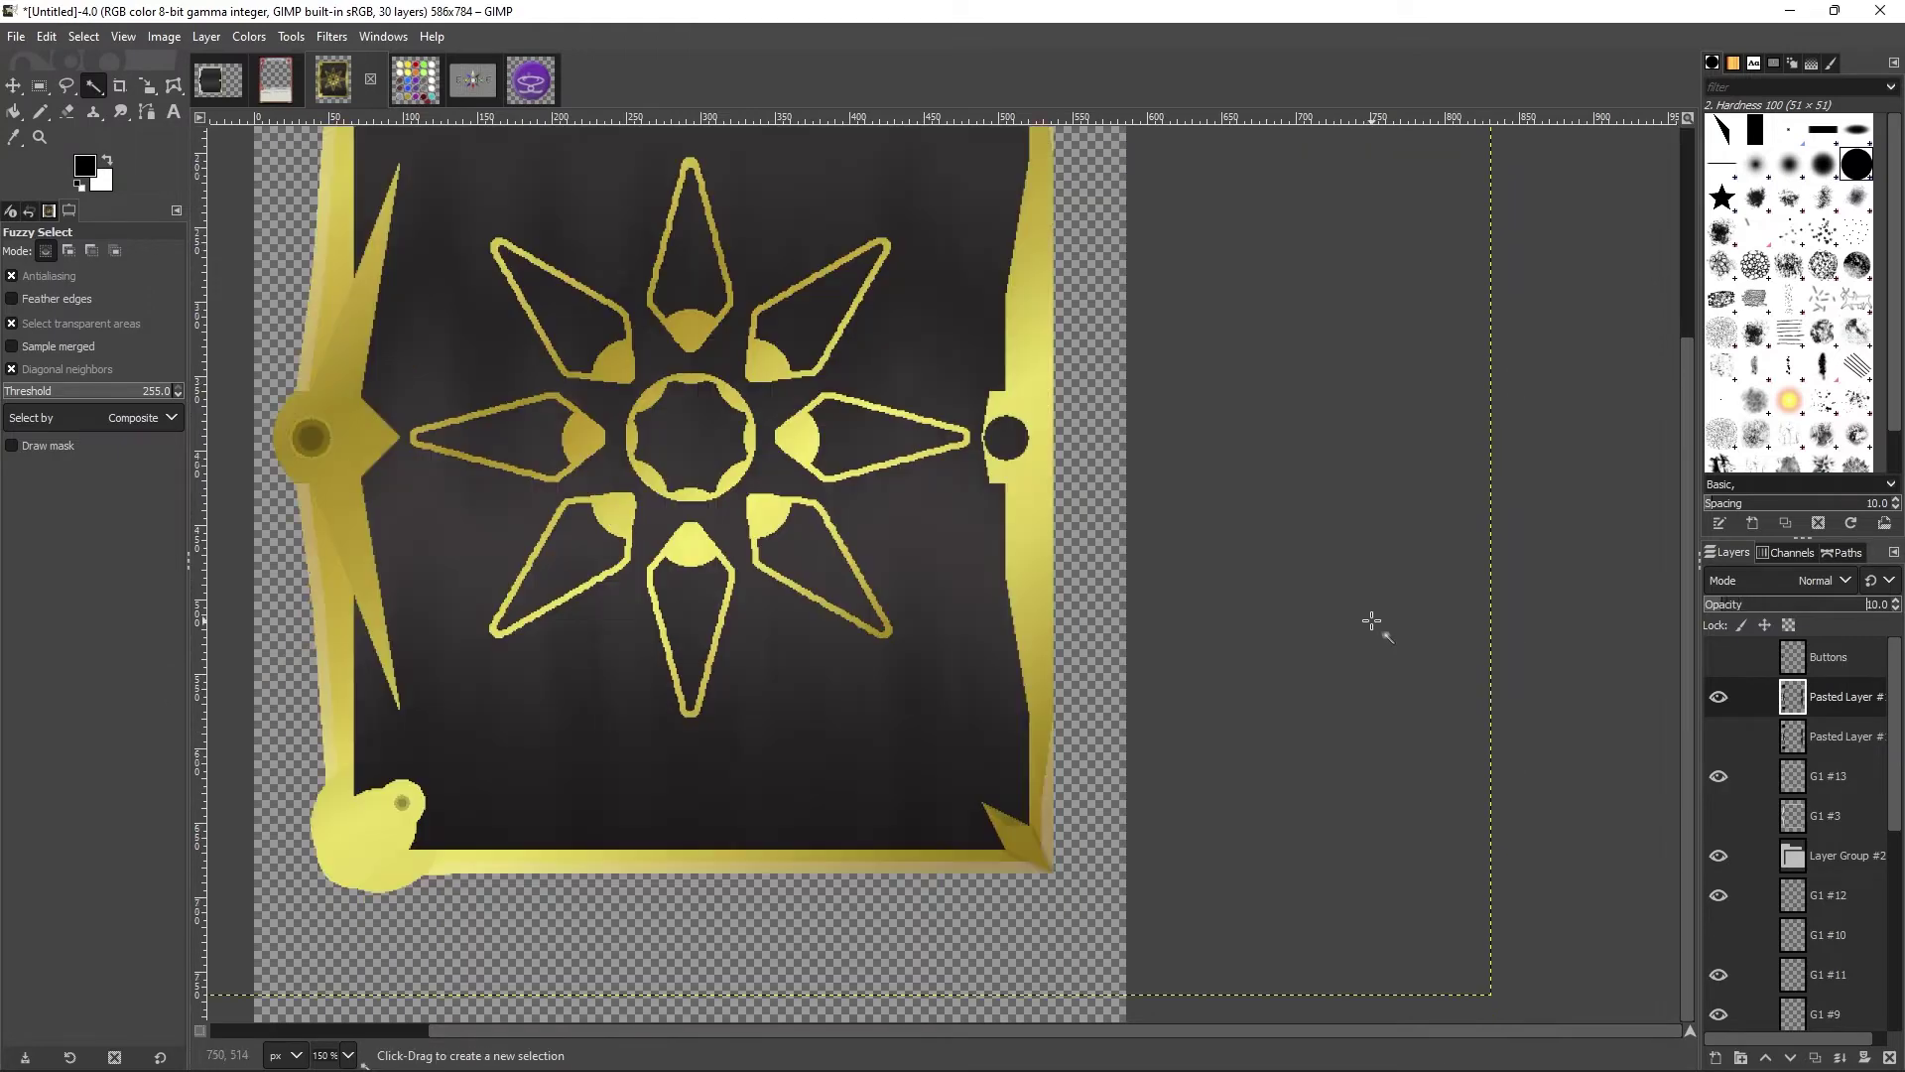
Step: Hide the leaf outline layer G1 #12 and set the opacity of the ornament shading on Pasted Layer #12 to 20
{"action": "scroll", "coordinate": [1373, 629], "scroll_direction": "up", "scroll_amount": 3}
{"action": "key", "text": "z"}
{"action": "left_click", "coordinate": [1071, 327]}
{"action": "scroll", "coordinate": [1729, 734], "scroll_direction": "down", "scroll_amount": 2}
{"action": "left_click", "coordinate": [1718, 735]}
{"action": "key", "text": "minus"}
{"action": "key", "text": "minus"}
{"action": "key", "text": "minus"}
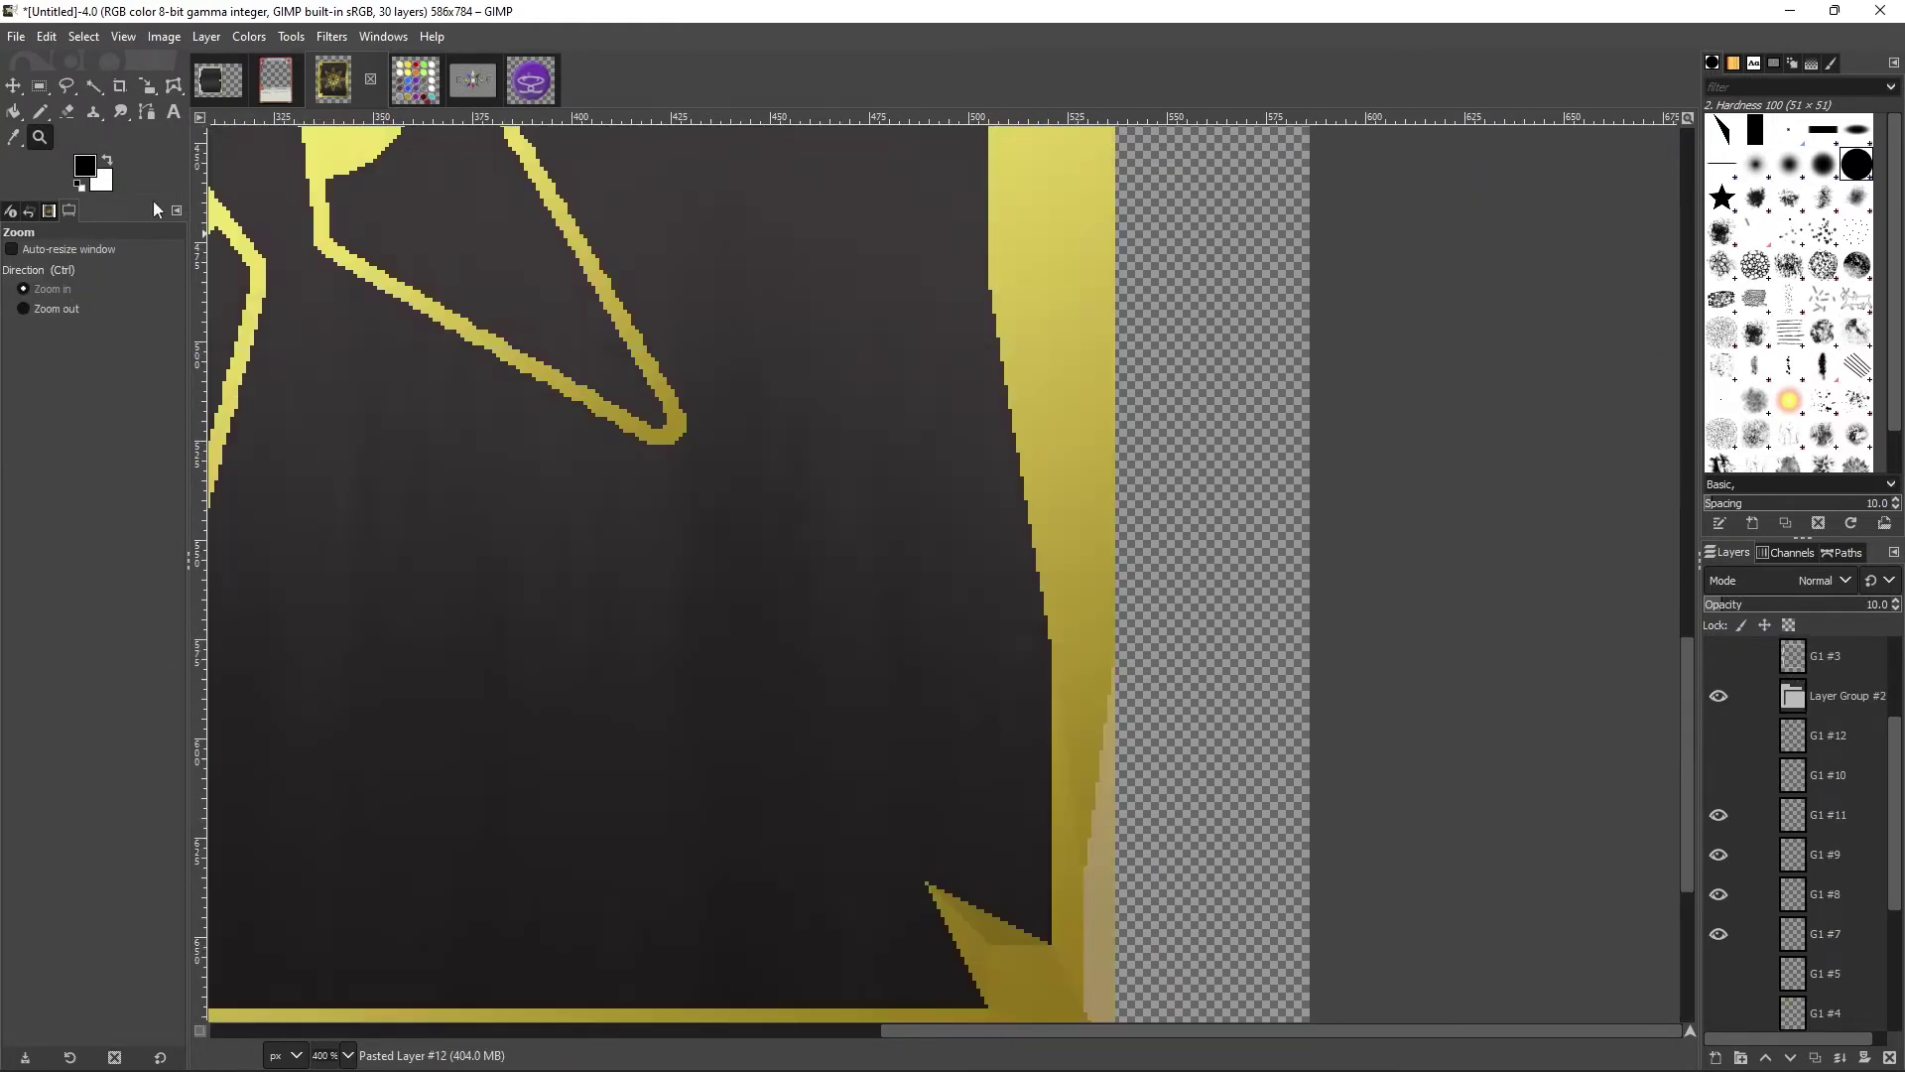
{"action": "left_click", "coordinate": [1836, 696]}
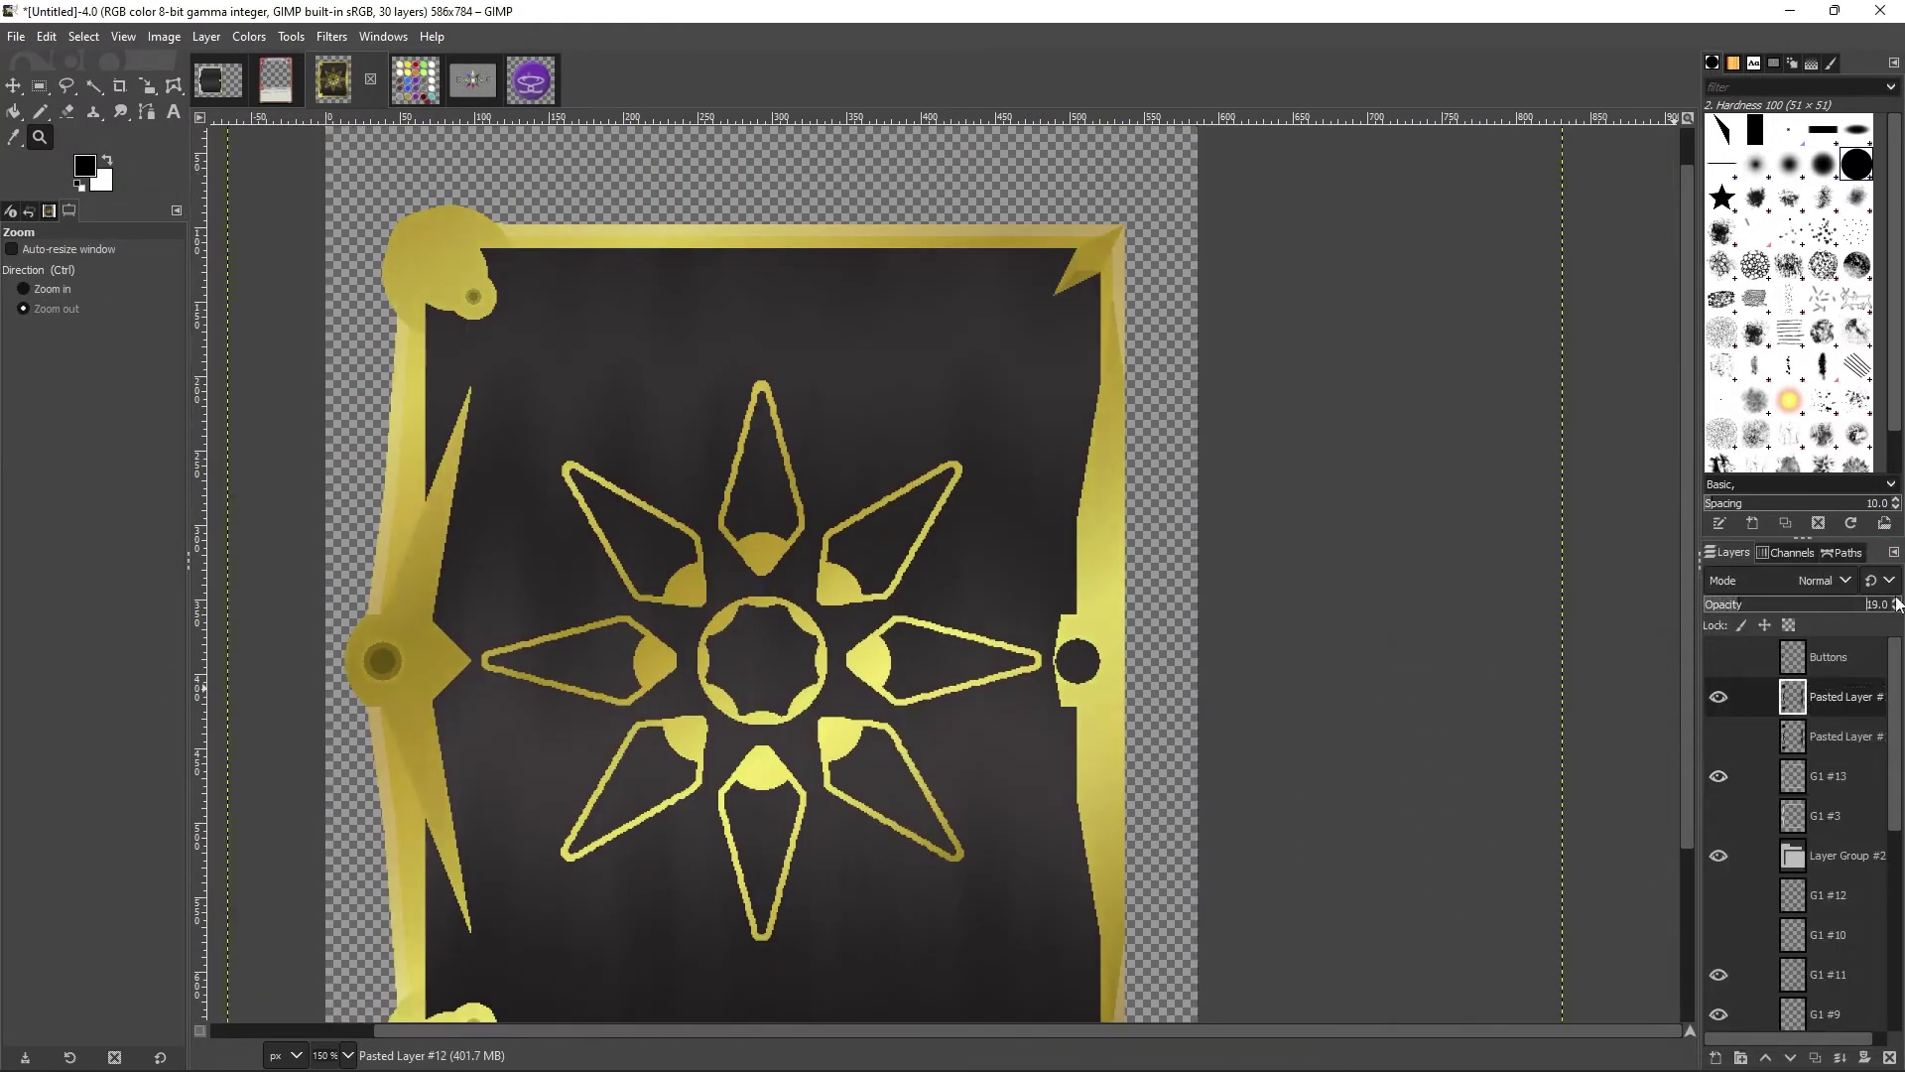
{"action": "scroll", "coordinate": [1467, 562], "scroll_direction": "down", "scroll_amount": 3}
{"action": "scroll", "coordinate": [1466, 561], "scroll_direction": "up", "scroll_amount": 3}
{"action": "scroll", "coordinate": [1188, 877], "scroll_direction": "left", "scroll_amount": 2}
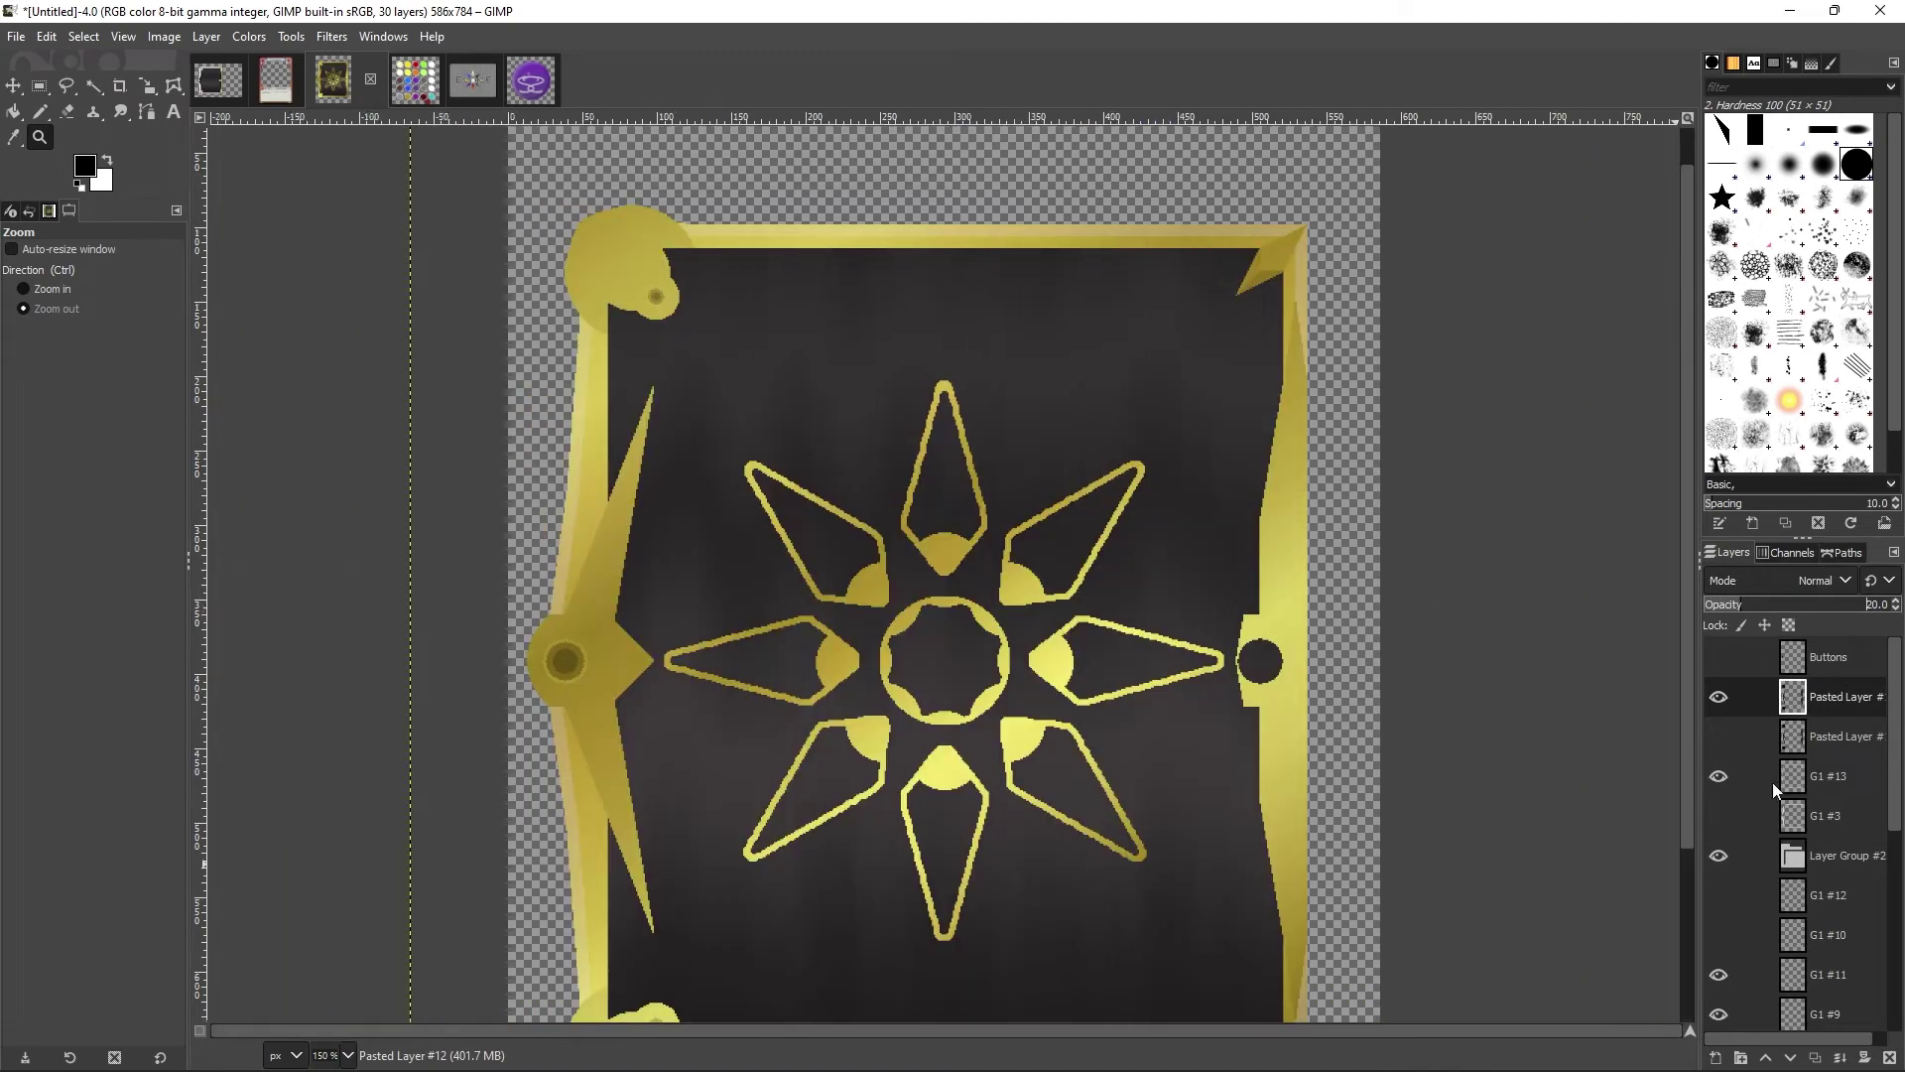
Step: Position guides at the left ornament's upper spike tip, centre point and outer edge for tracing its facets
{"action": "left_click", "coordinate": [56, 296]}
{"action": "left_click", "coordinate": [579, 458]}
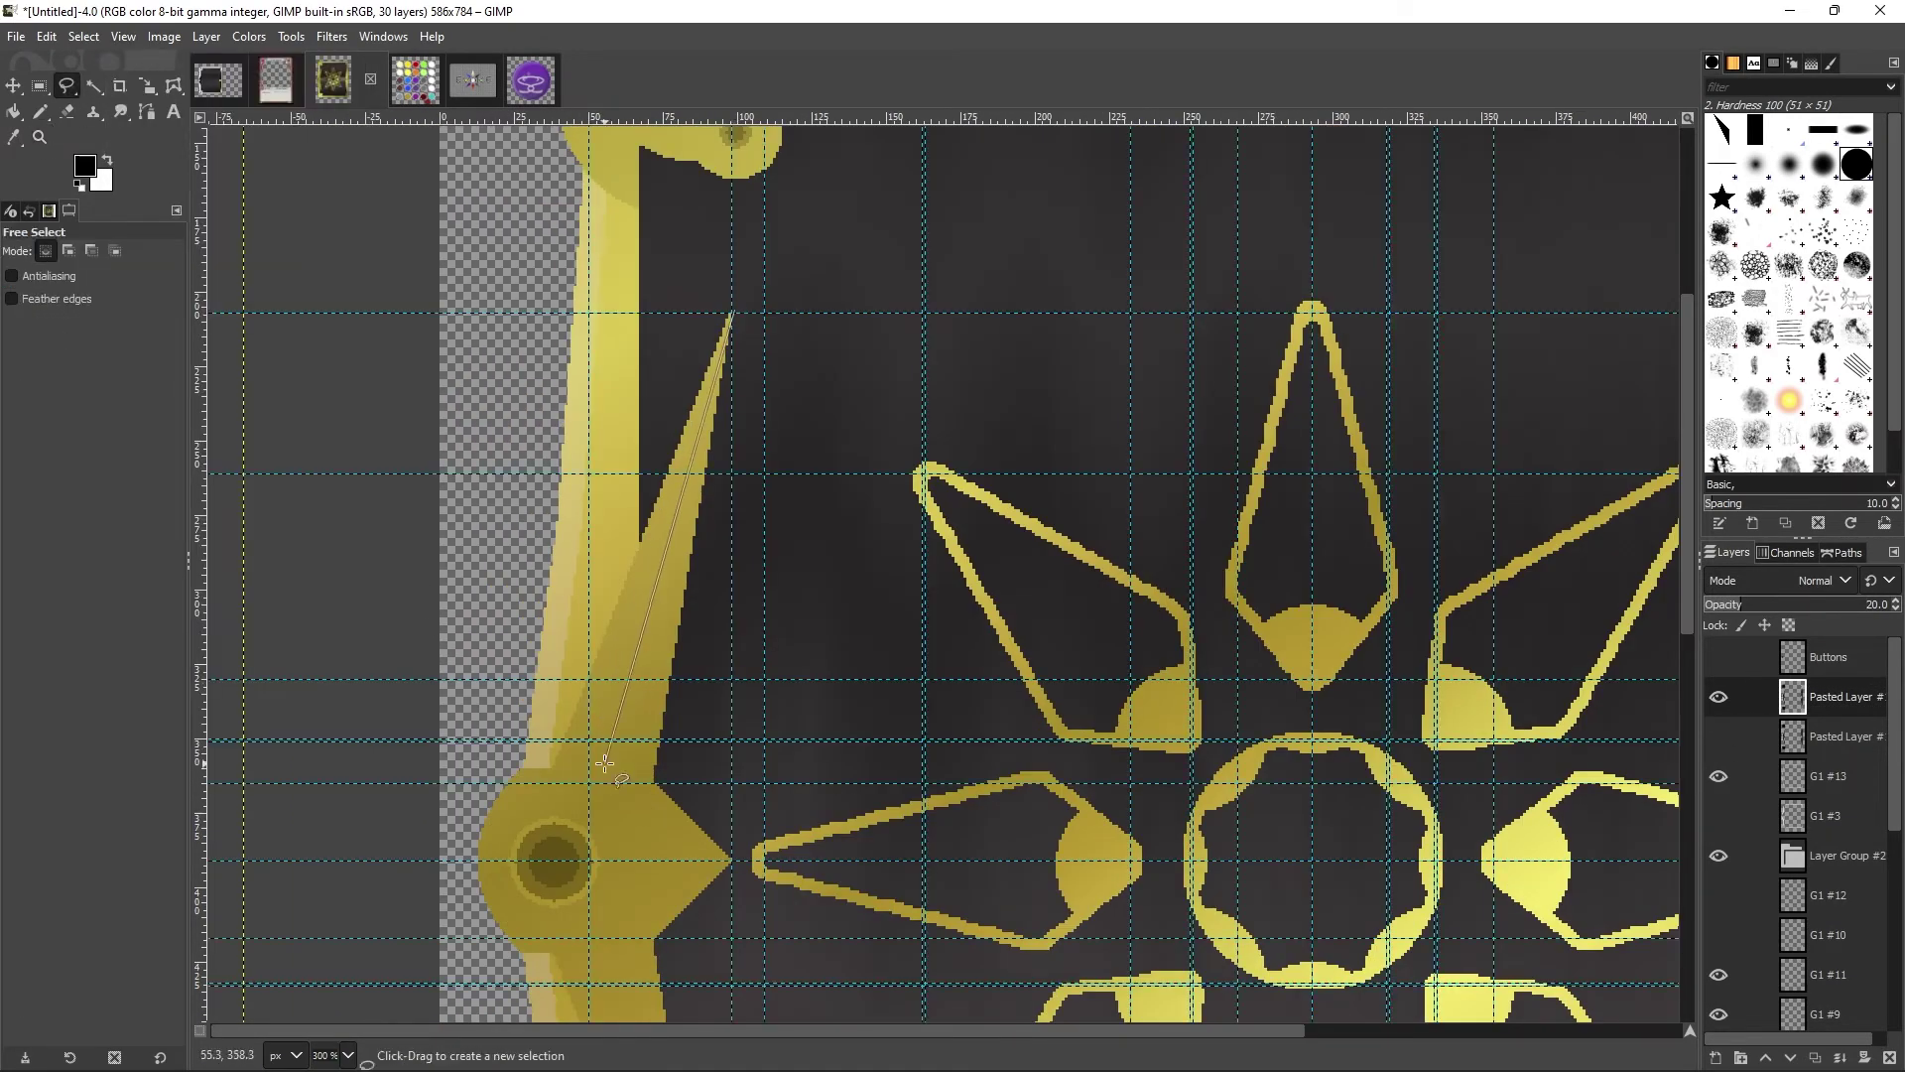
{"action": "key", "text": "r"}
{"action": "key", "text": "m"}
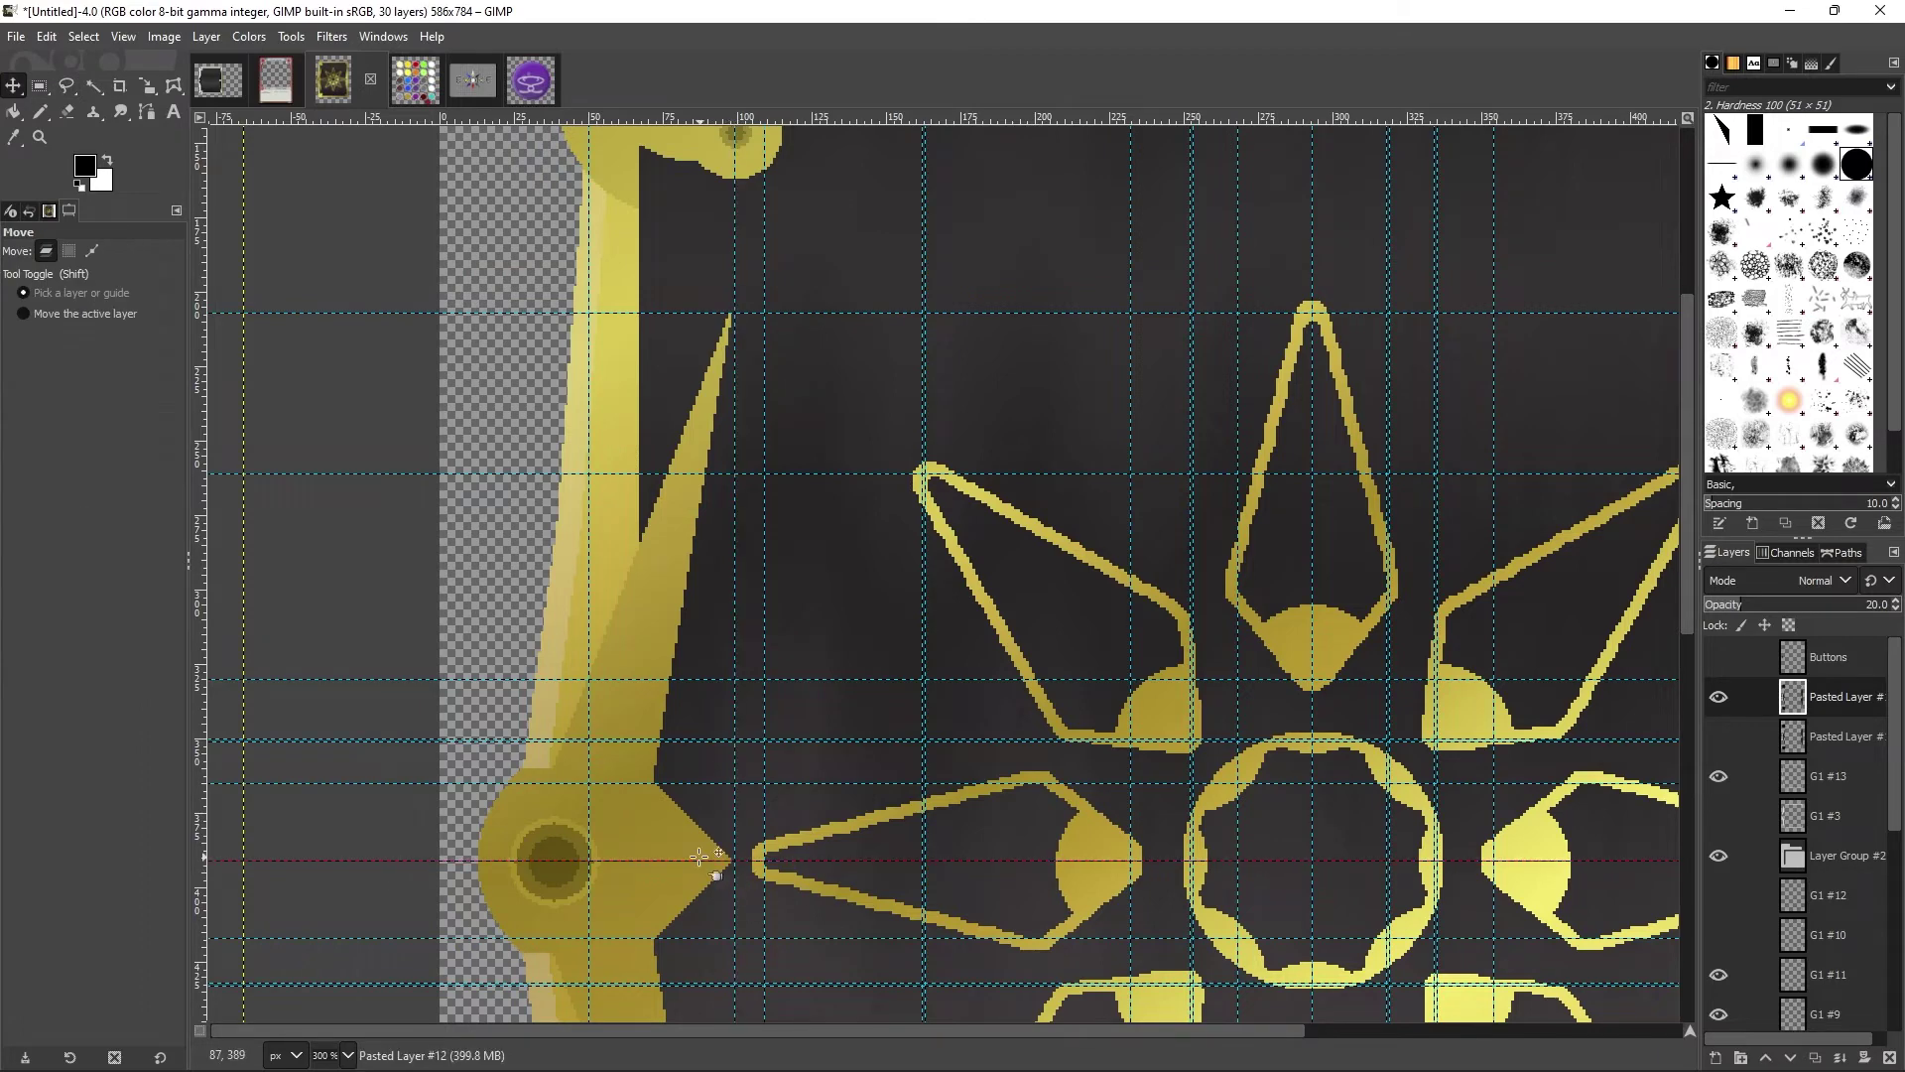
{"action": "key", "text": "r"}
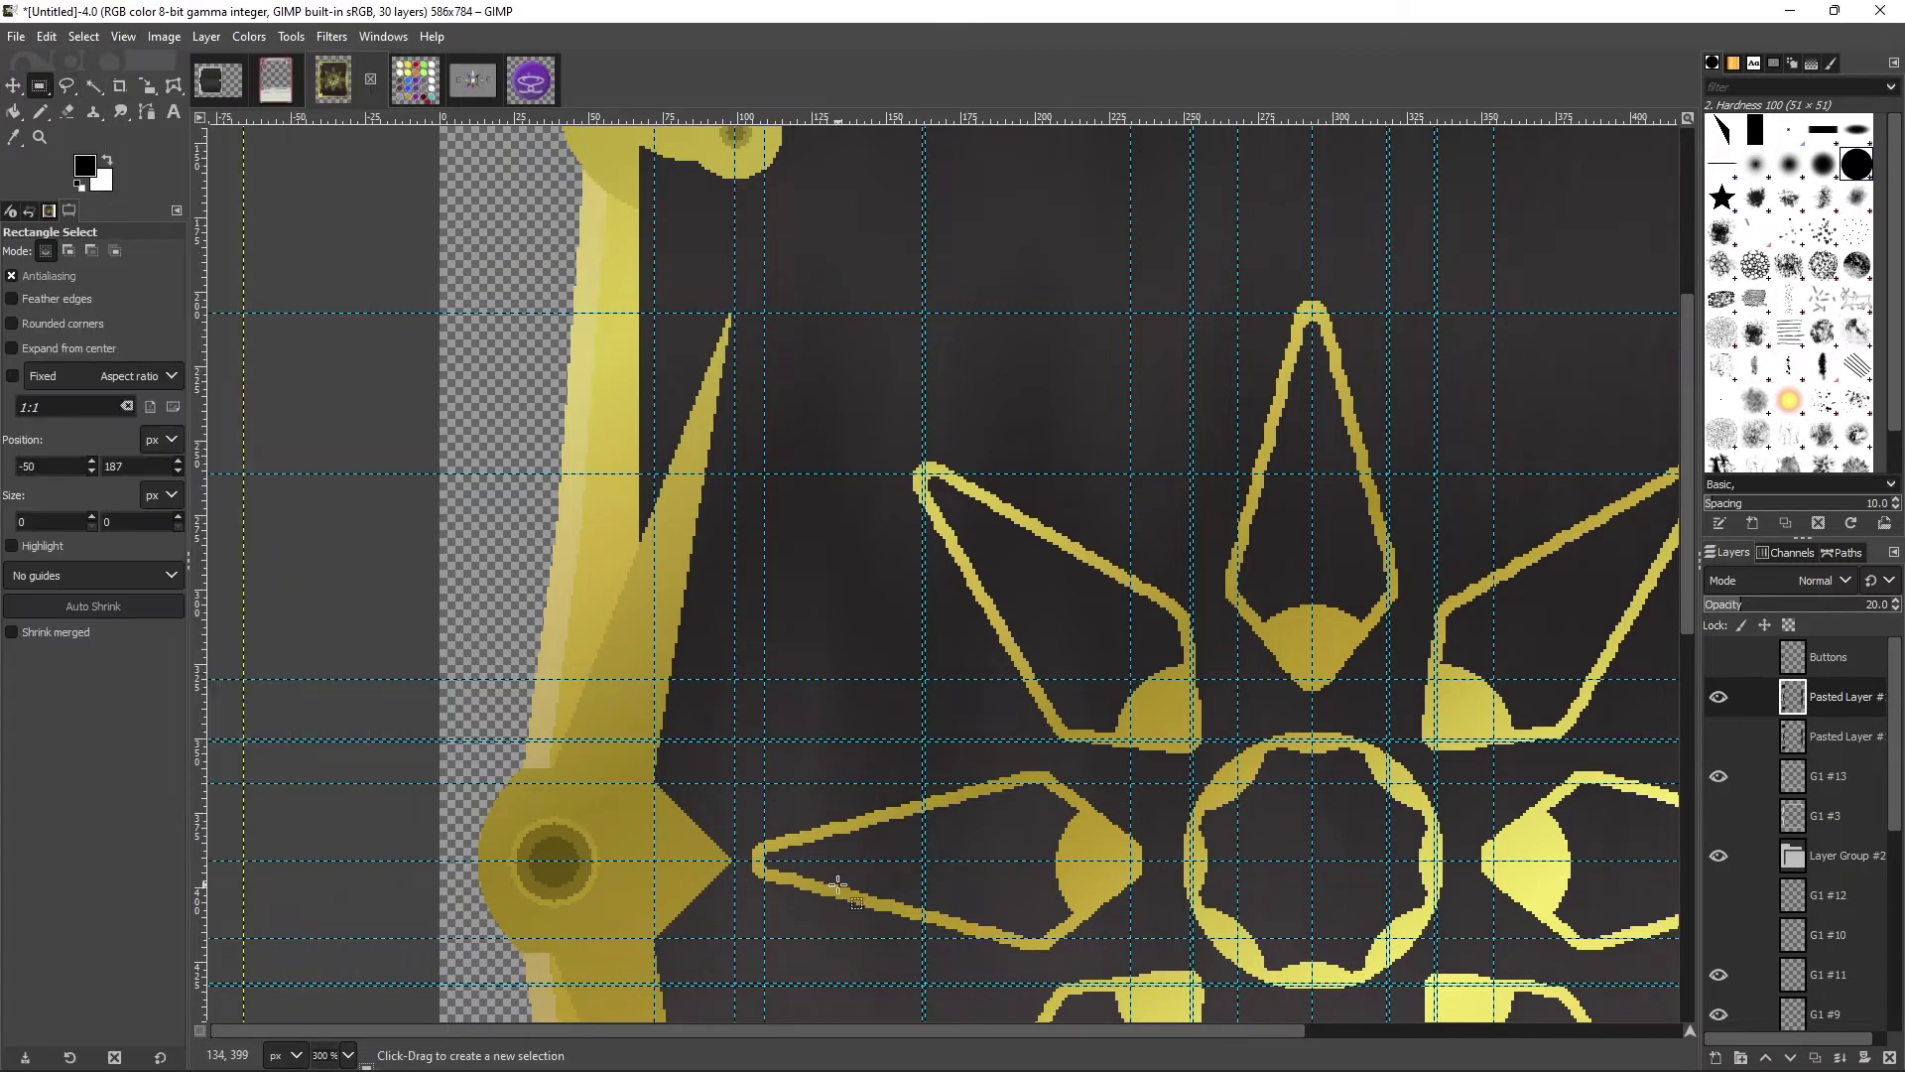
{"action": "key", "text": "m"}
{"action": "left_click_drag", "start_coordinate": [764, 898], "coordinate": [523, 898]}
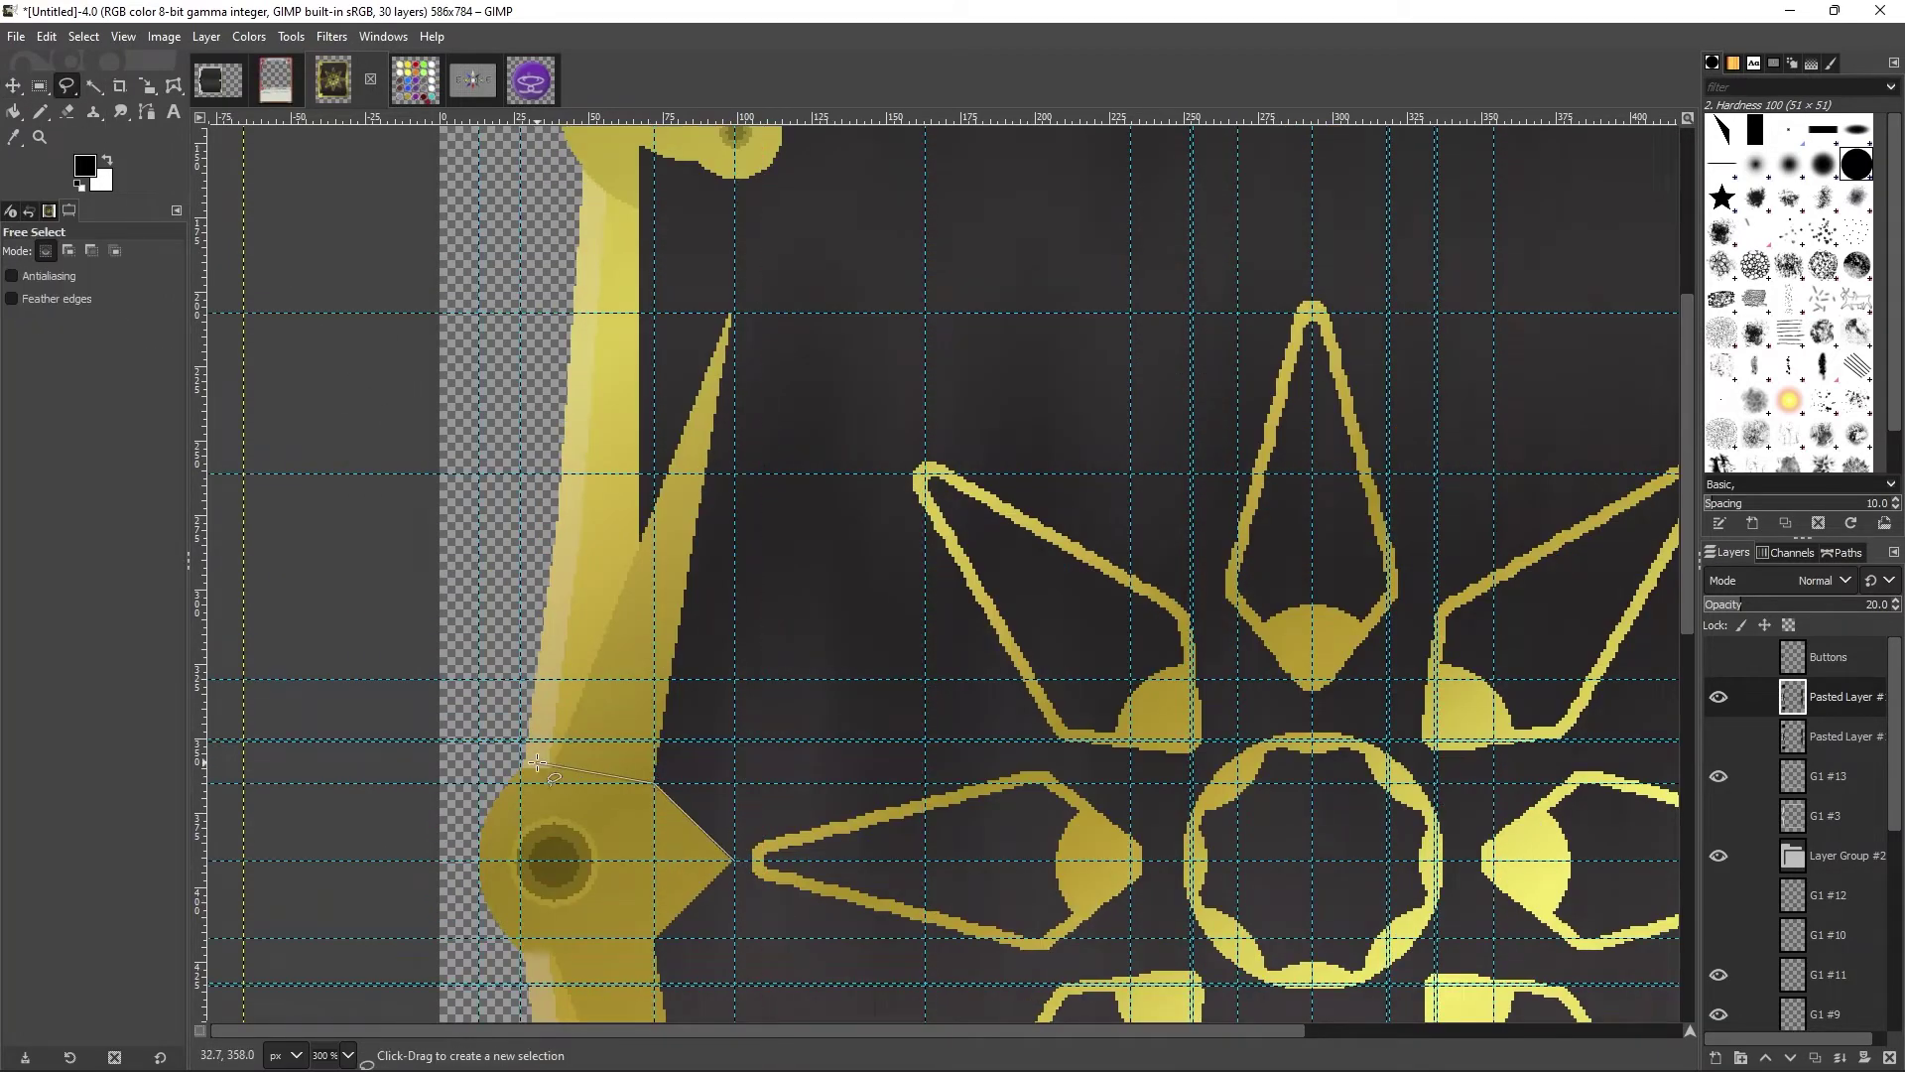
Step: Trace the left ornament's pointed centre plate along guides and place its black shape on new layer G1 #14, hidden from view
{"action": "key", "text": "r"}
{"action": "key", "text": "m"}
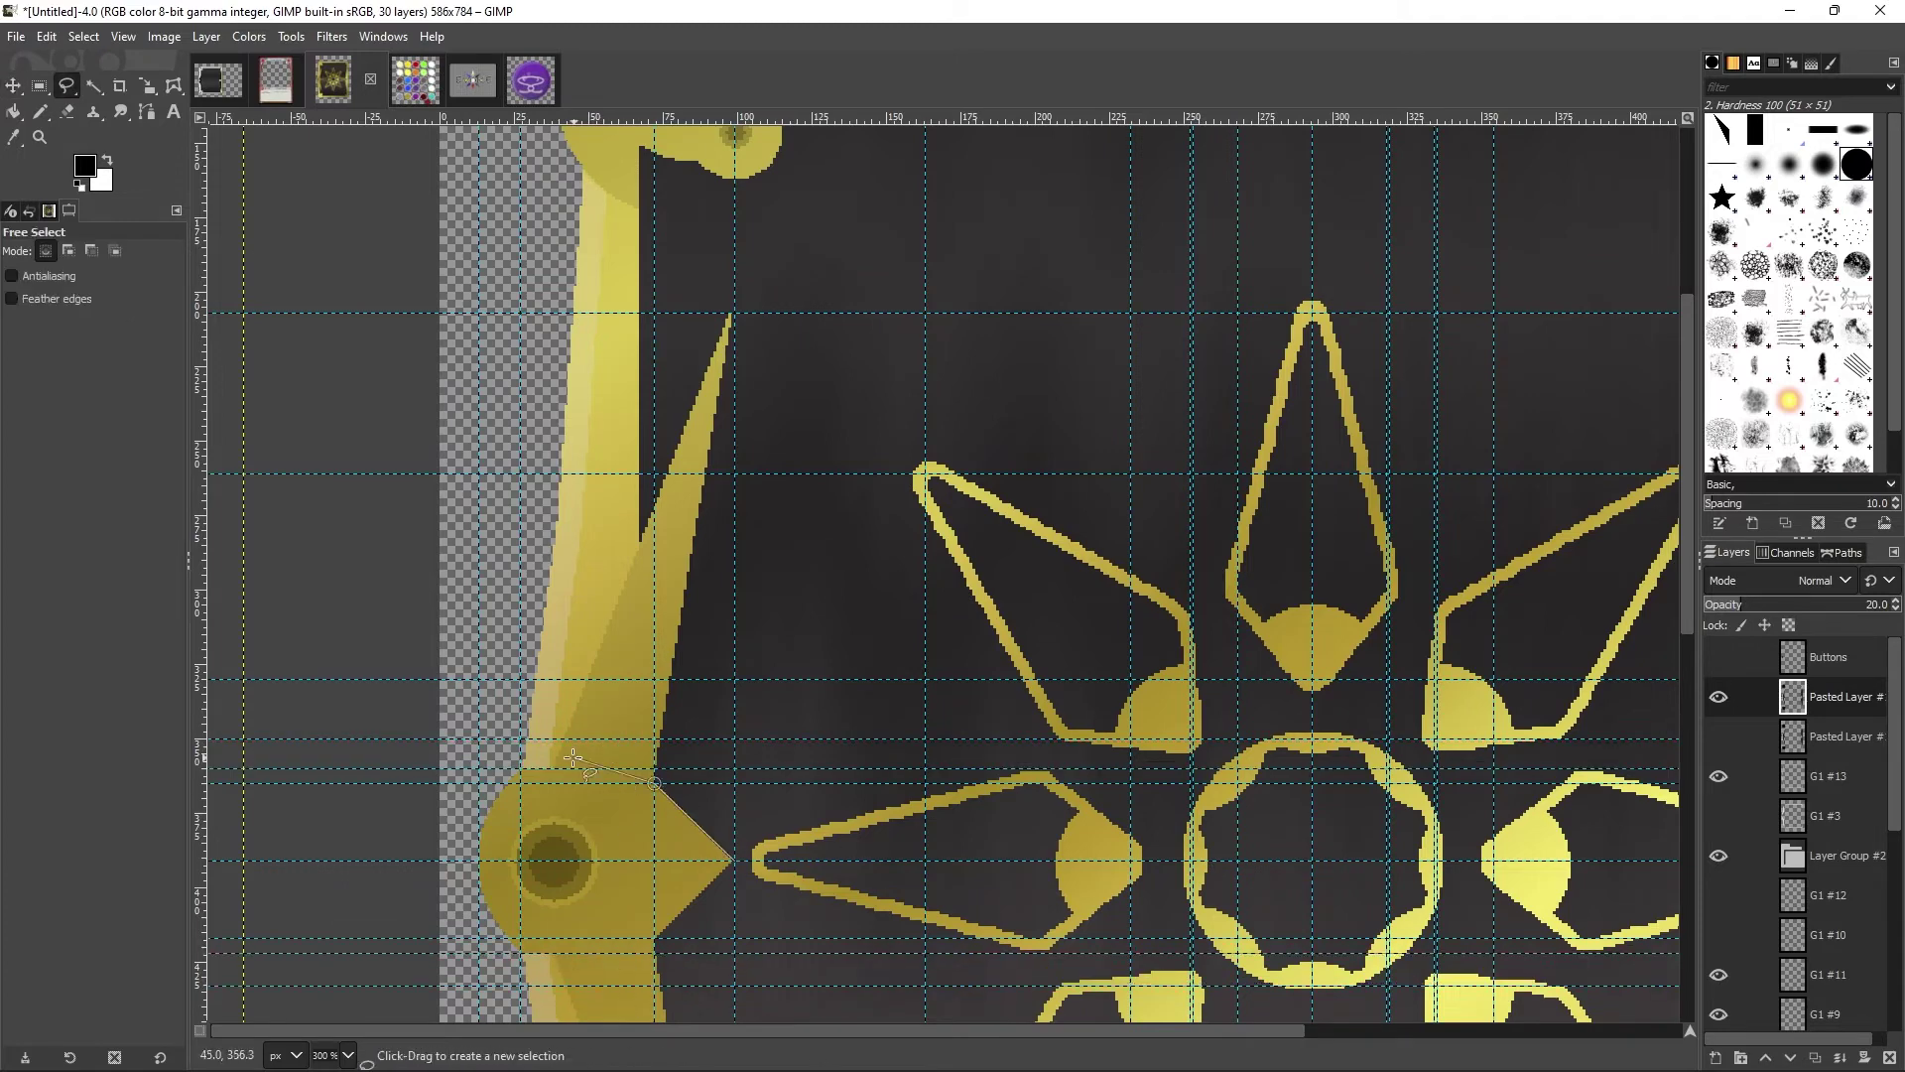
{"action": "key", "text": "shift+ctrl+n"}
{"action": "key", "text": "Return"}
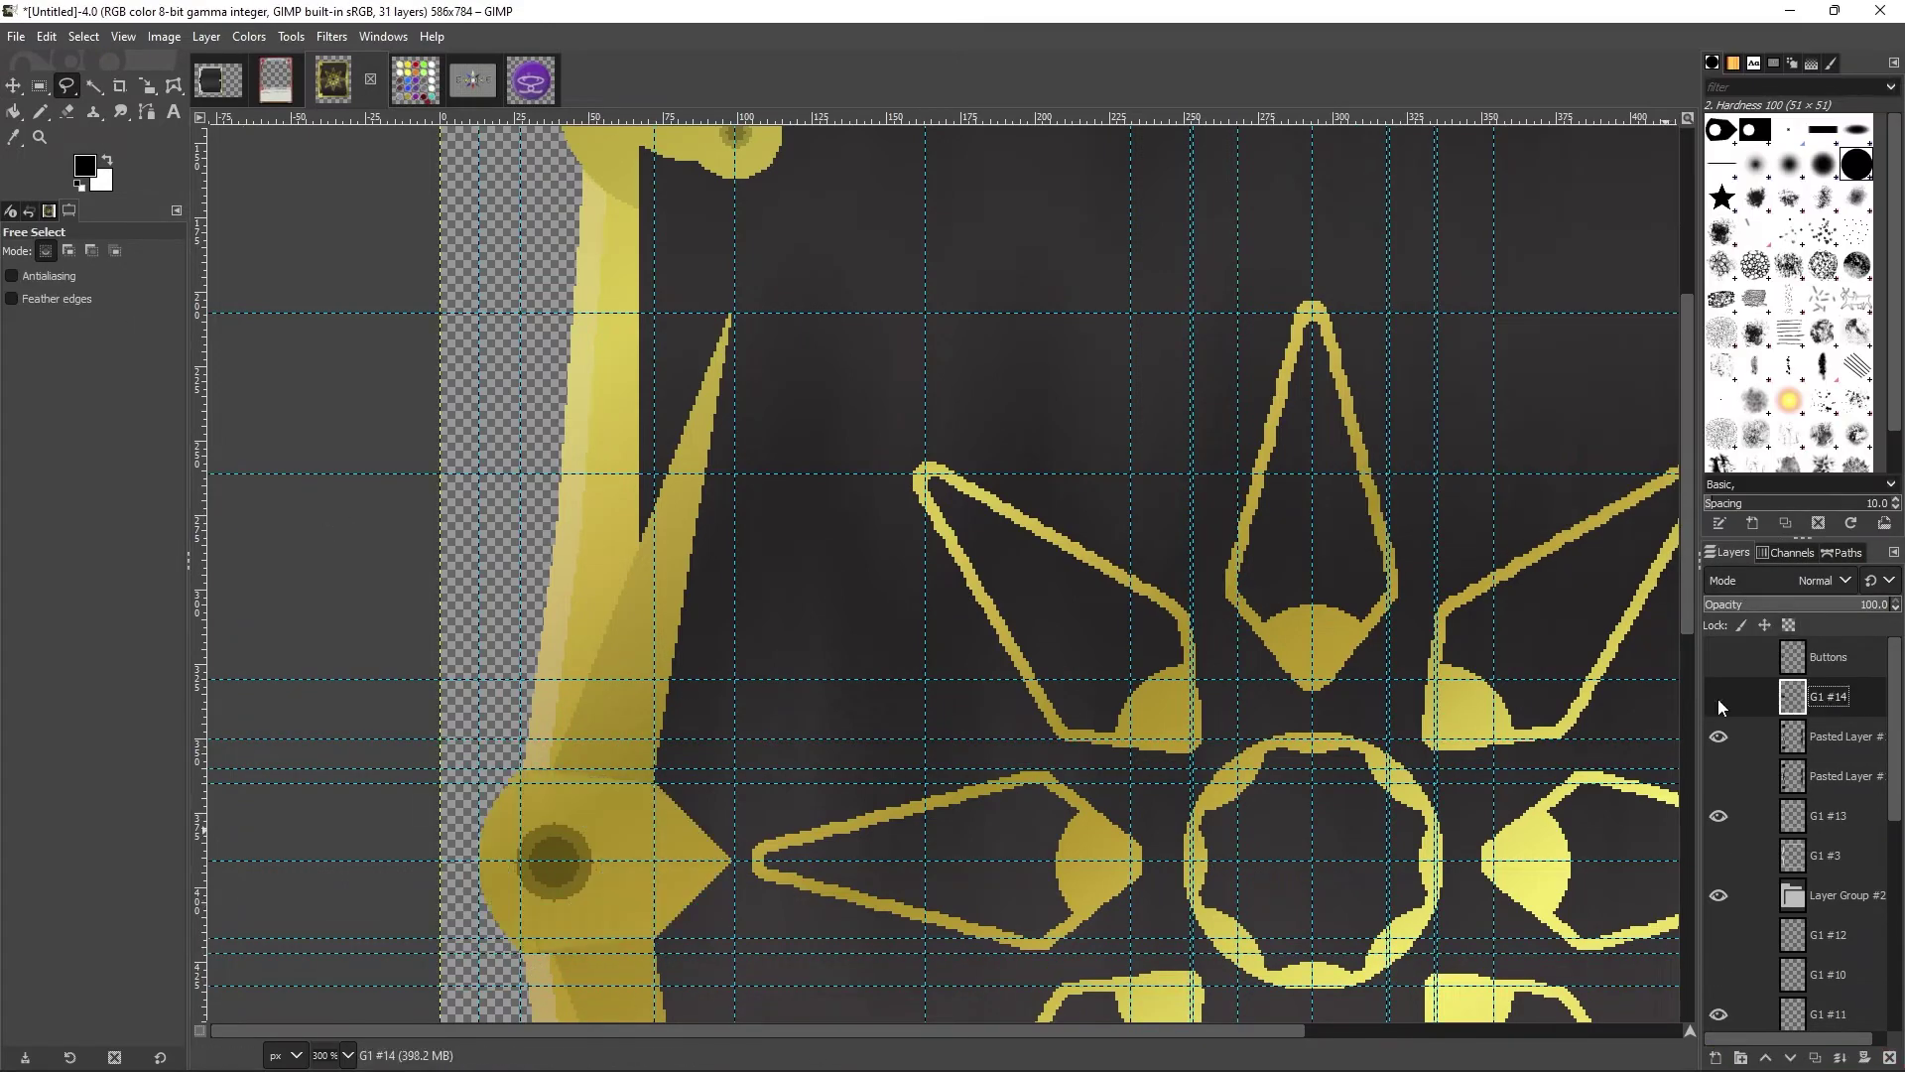
{"action": "key", "text": "shift+ctrl+a"}
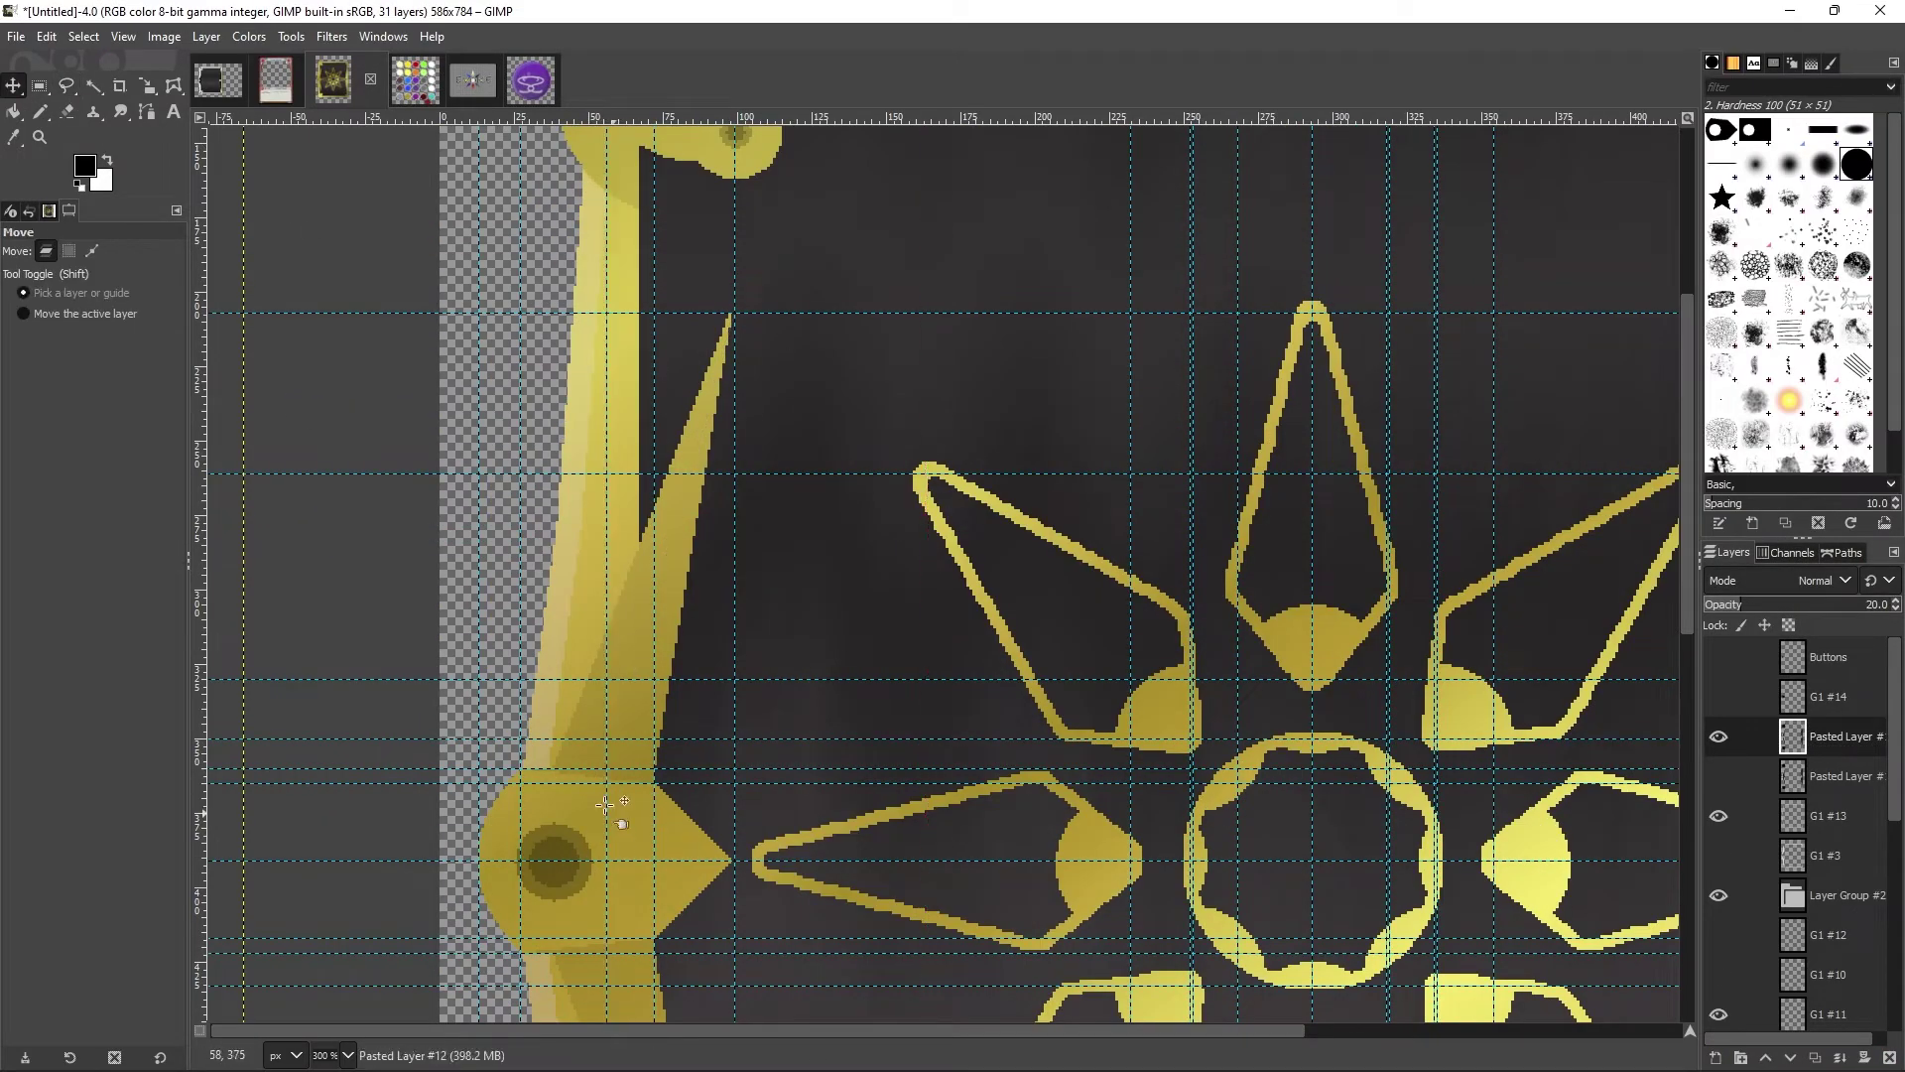
Step: Trace the inner halves of the left ornament's two spikes along guides and place them on new layer G1 #15 at opacity 30
{"action": "key", "text": "f"}
{"action": "scroll", "coordinate": [605, 804], "scroll_direction": "down", "scroll_amount": 5}
{"action": "scroll", "coordinate": [745, 318], "scroll_direction": "up", "scroll_amount": 5}
{"action": "left_click", "coordinate": [733, 315]}
{"action": "left_click", "coordinate": [607, 772]}
{"action": "scroll", "coordinate": [607, 772], "scroll_direction": "down", "scroll_amount": 7}
{"action": "left_click", "coordinate": [744, 744]}
{"action": "scroll", "coordinate": [1040, 670], "scroll_direction": "up", "scroll_amount": 5}
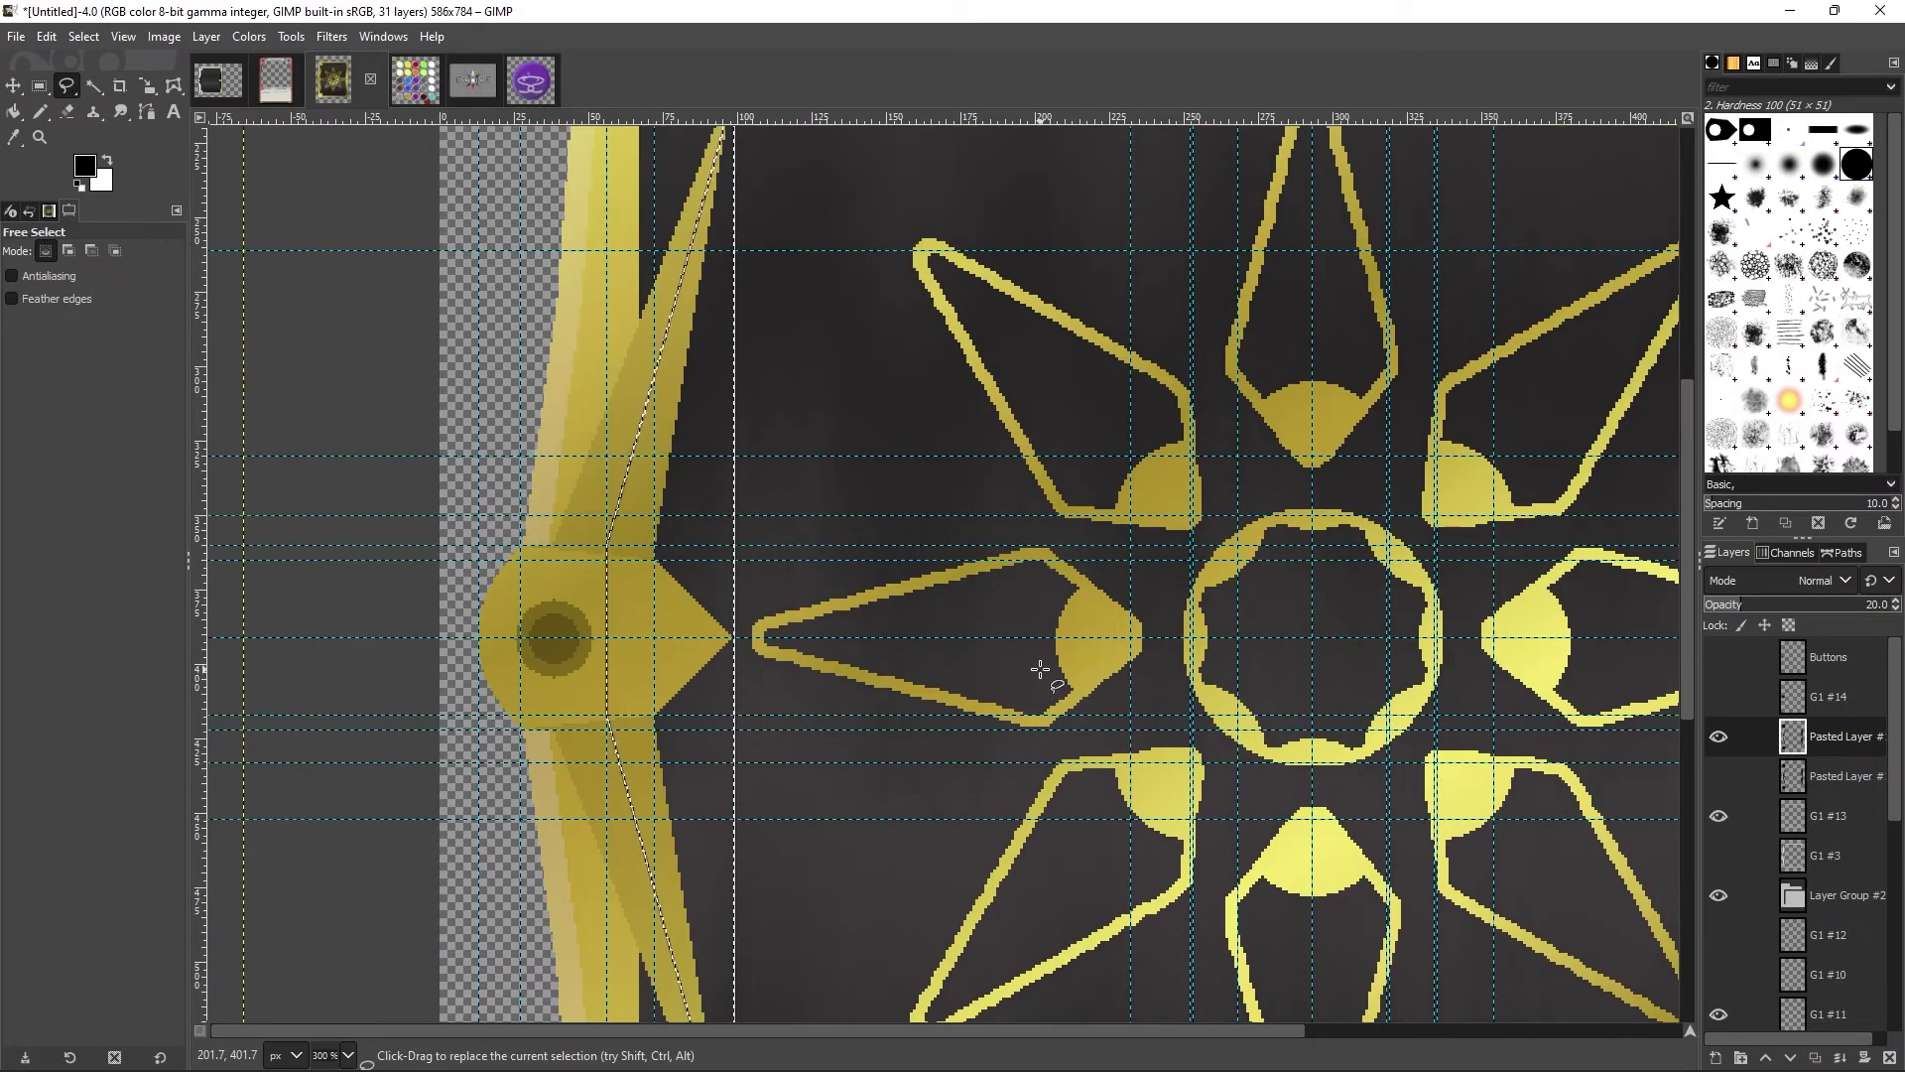
{"action": "key", "text": "Return"}
{"action": "key", "text": "shift+ctrl+n"}
{"action": "key", "text": "Return"}
{"action": "scroll", "coordinate": [1295, 951], "scroll_direction": "down", "scroll_amount": 5}
{"action": "scroll", "coordinate": [1295, 950], "scroll_direction": "right", "scroll_amount": 5}
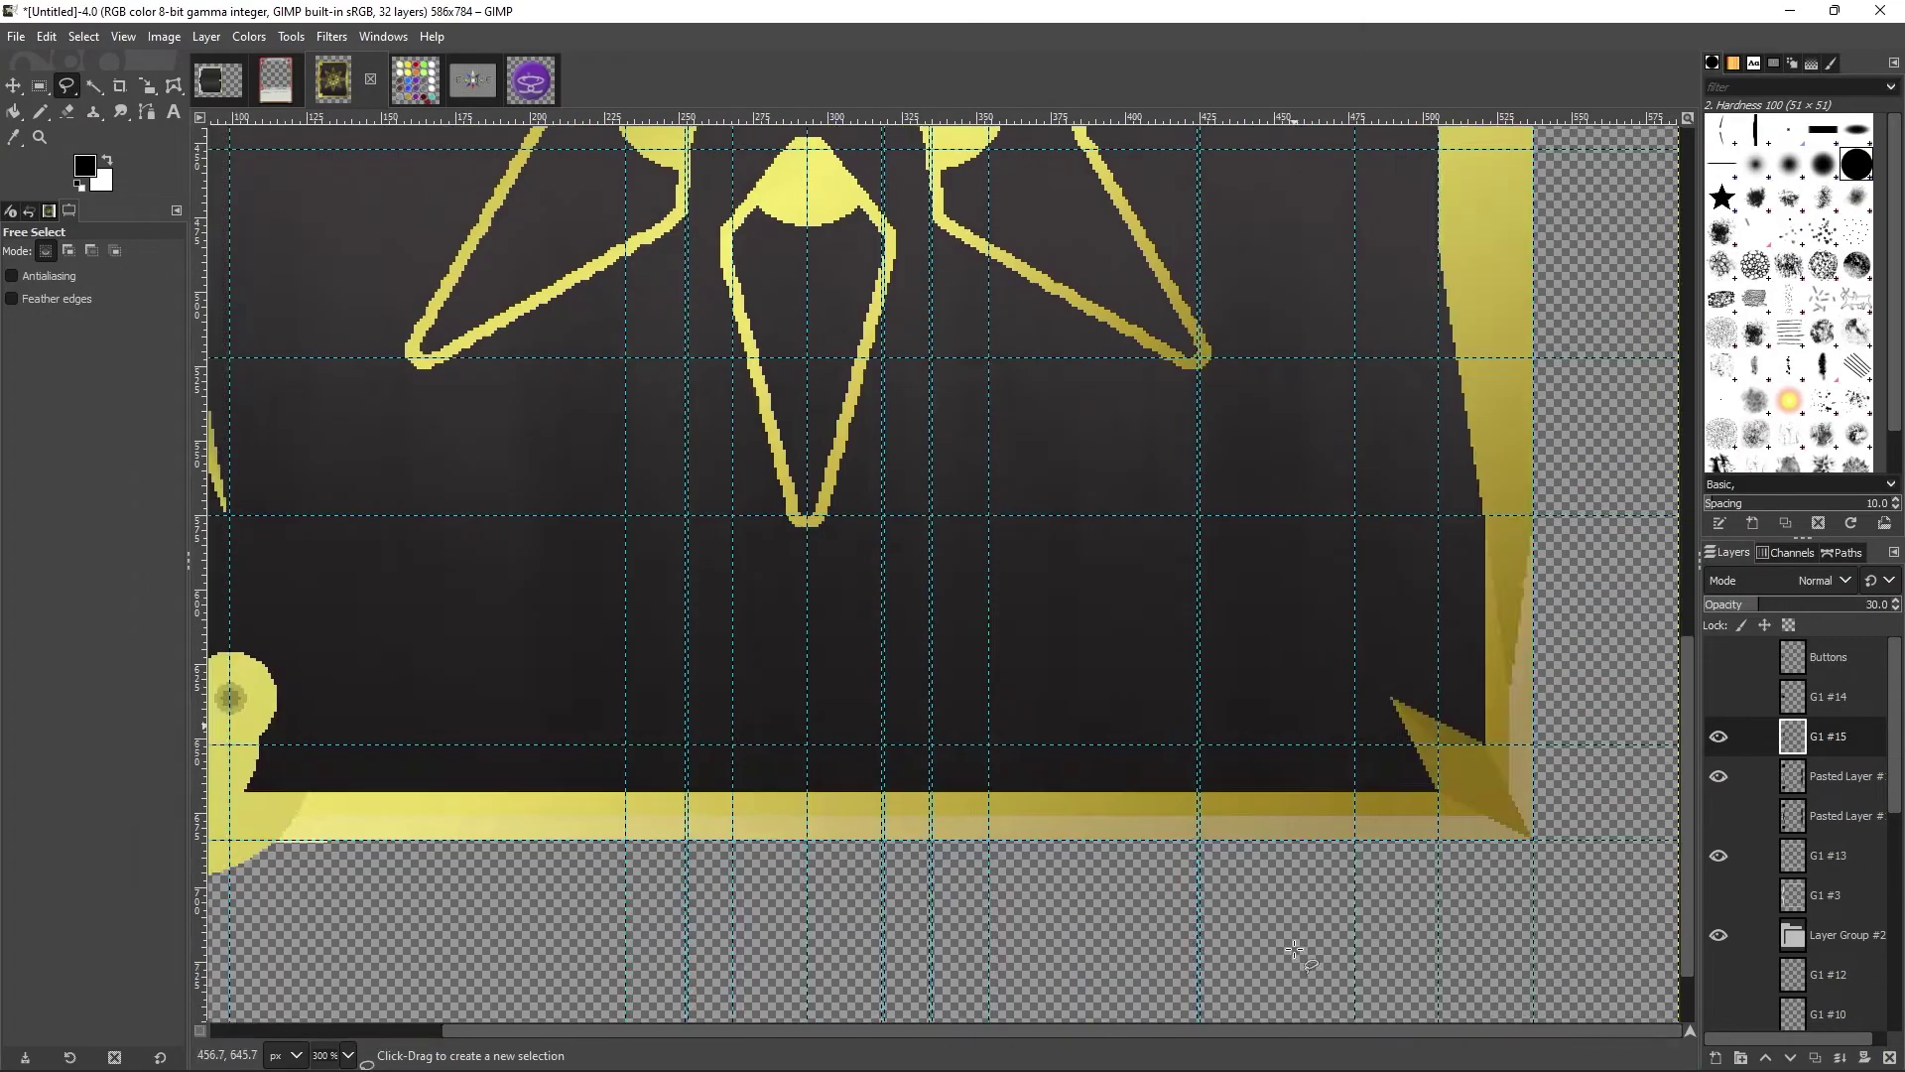
Step: Show G1 #14 and split the upper half of the centre plate onto new hidden layer G1 #16
{"action": "scroll", "coordinate": [1295, 951], "scroll_direction": "up", "scroll_amount": 5}
{"action": "scroll", "coordinate": [1295, 951], "scroll_direction": "left", "scroll_amount": 2}
{"action": "left_click", "coordinate": [1719, 697]}
{"action": "left_click", "coordinate": [1828, 696]}
{"action": "key", "text": "r"}
{"action": "scroll", "coordinate": [1250, 1012], "scroll_direction": "right", "scroll_amount": 2}
{"action": "scroll", "coordinate": [1251, 1012], "scroll_direction": "up", "scroll_amount": 1}
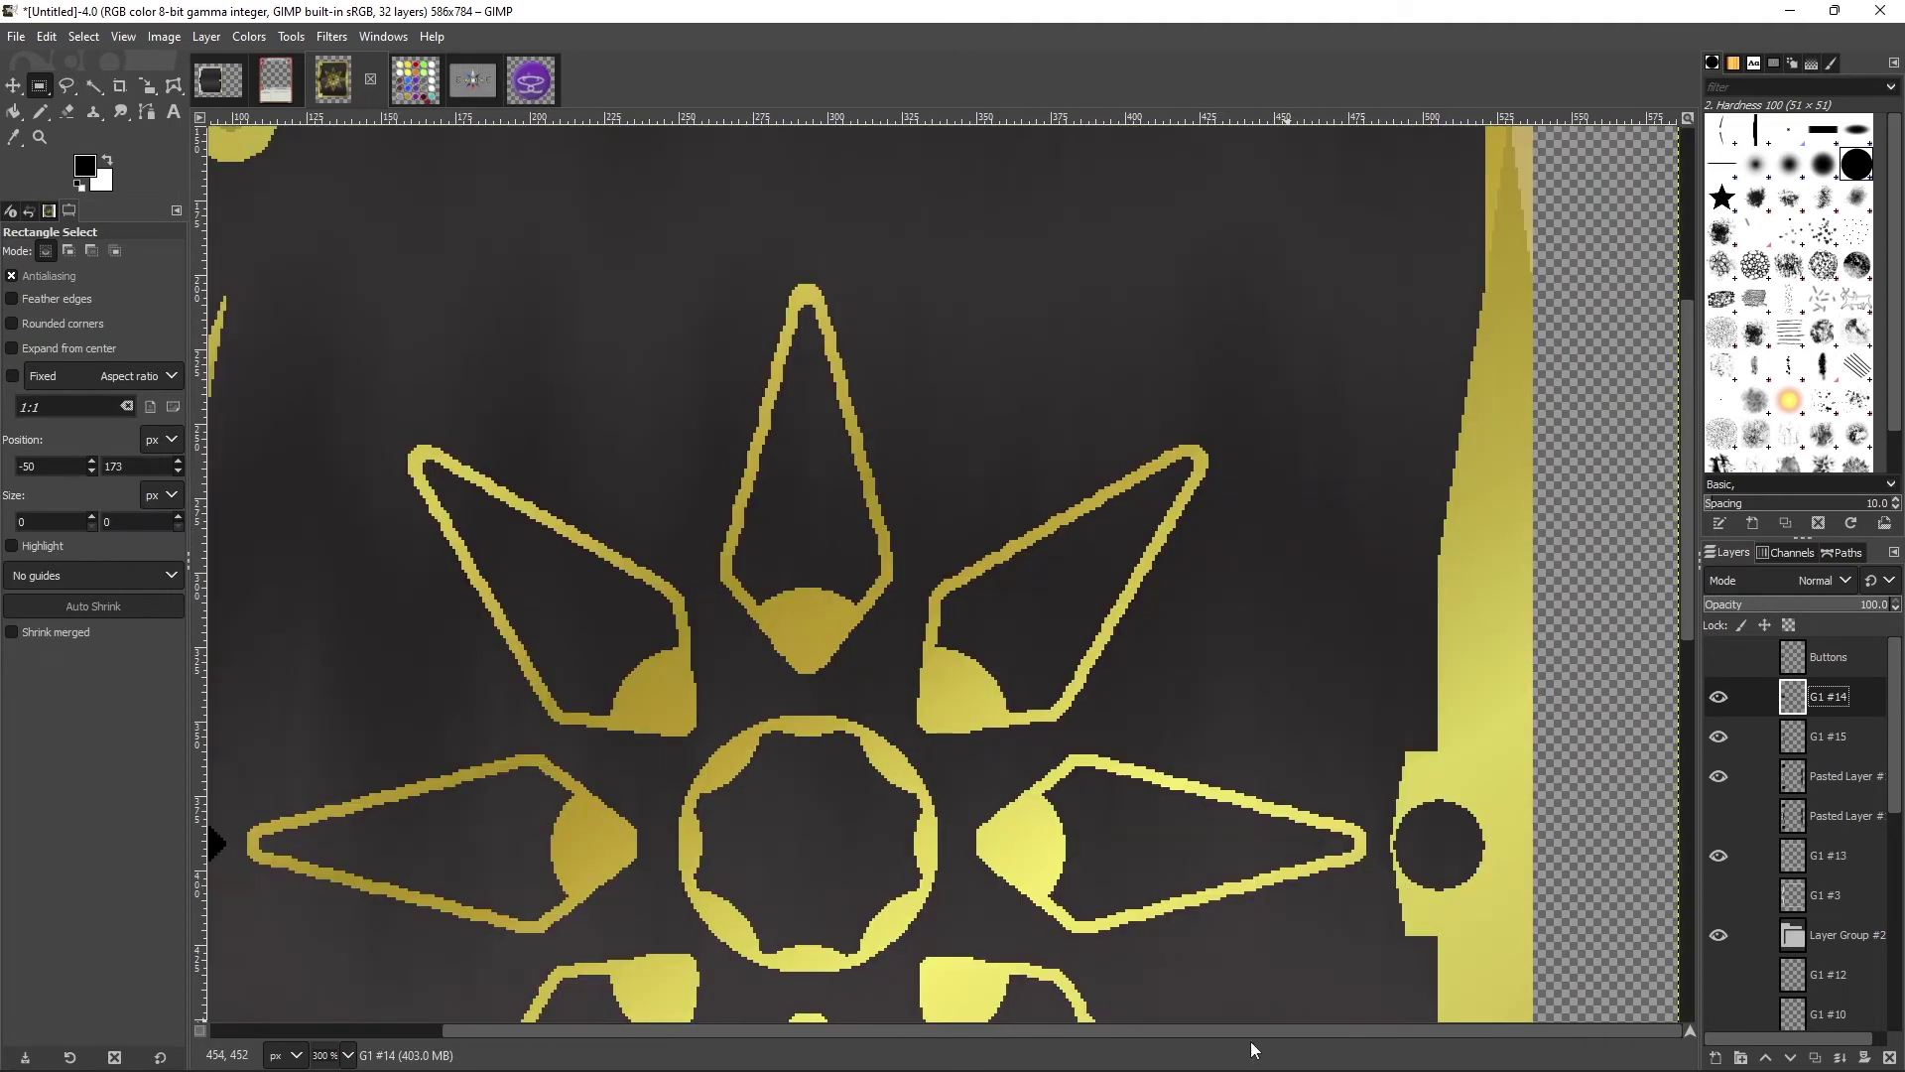
{"action": "scroll", "coordinate": [1250, 1049], "scroll_direction": "left", "scroll_amount": 3}
{"action": "scroll", "coordinate": [1250, 1050], "scroll_direction": "down", "scroll_amount": 2}
{"action": "key", "text": "shift+ctrl+n"}
{"action": "key", "text": "Return"}
Step: Set the opacity of the centre plate's lower half on G1 #14 to 30
{"action": "scroll", "coordinate": [1898, 605], "scroll_direction": "down", "scroll_amount": 10}
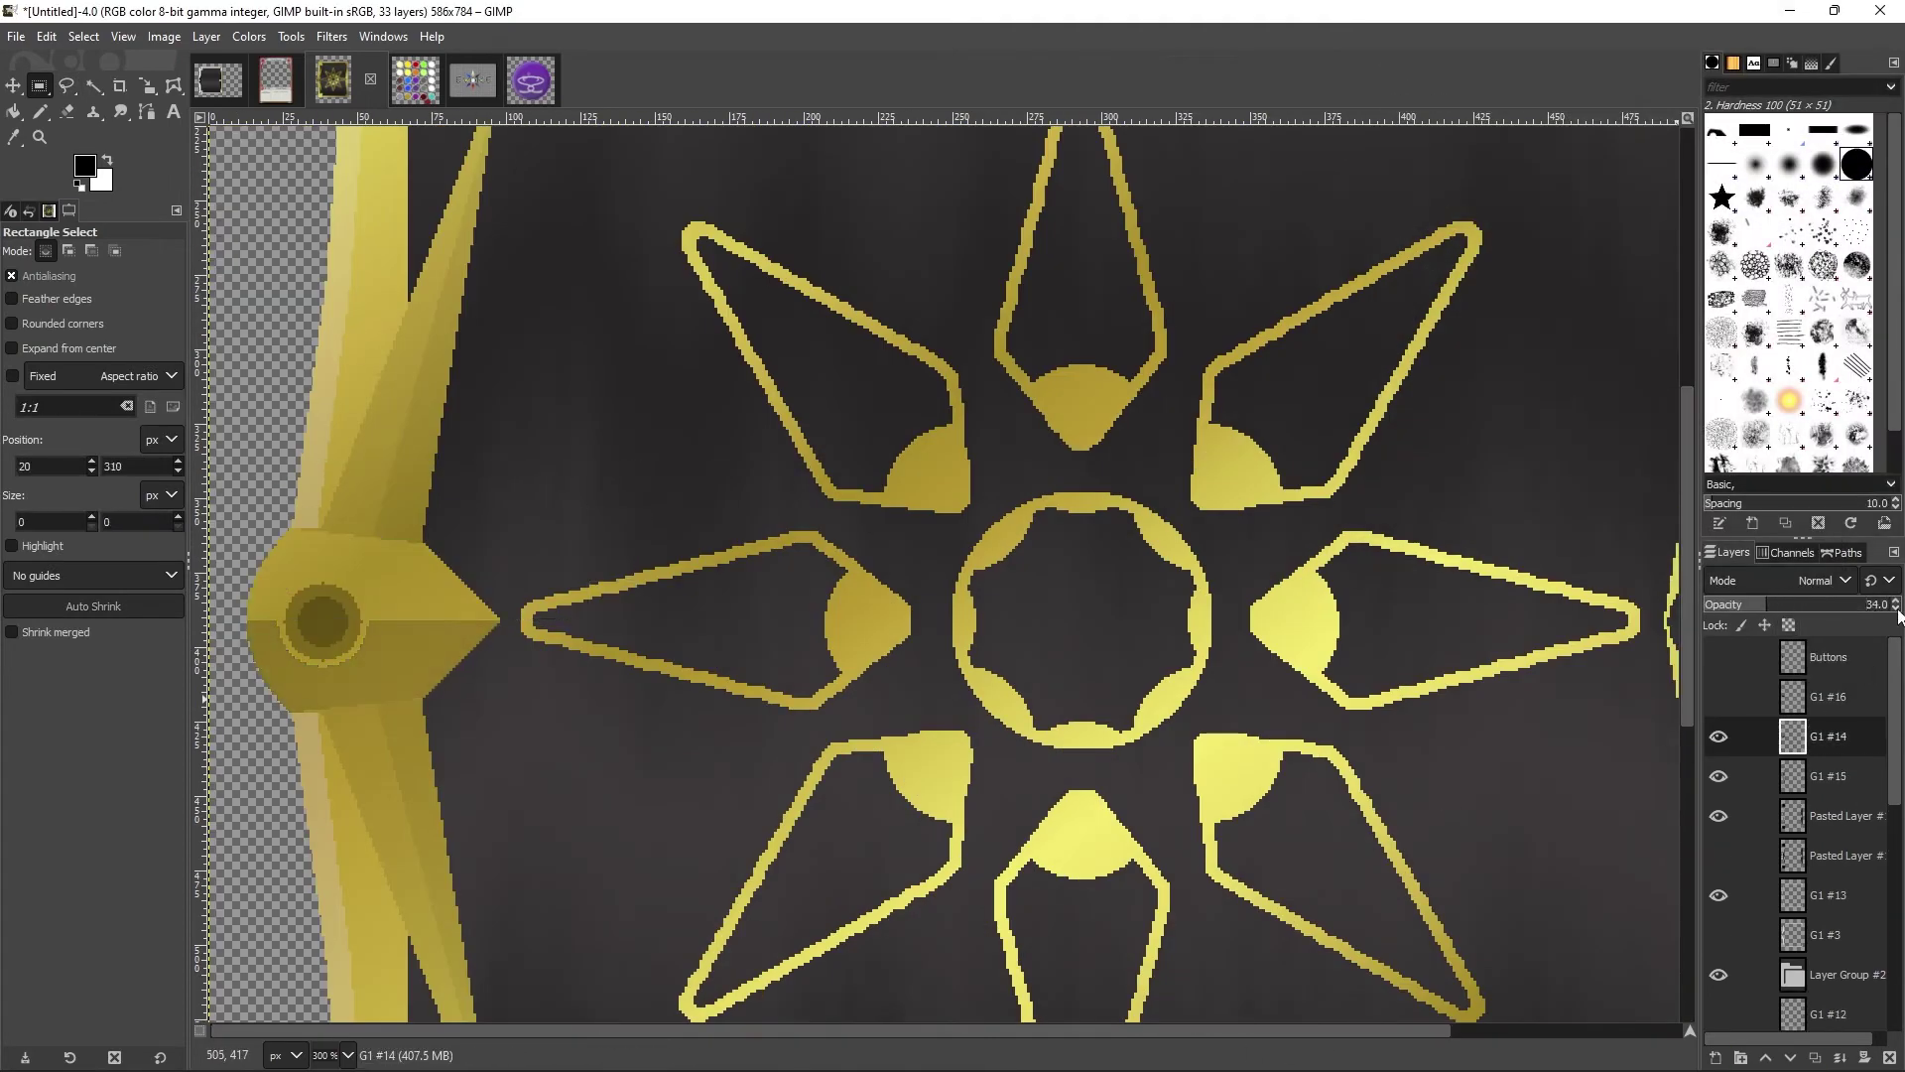
{"action": "scroll", "coordinate": [1898, 605], "scroll_direction": "down", "scroll_amount": 4}
{"action": "scroll", "coordinate": [1195, 757], "scroll_direction": "down", "scroll_amount": 3}
{"action": "scroll", "coordinate": [1195, 731], "scroll_direction": "up", "scroll_amount": 6}
{"action": "scroll", "coordinate": [1194, 732], "scroll_direction": "down", "scroll_amount": 3}
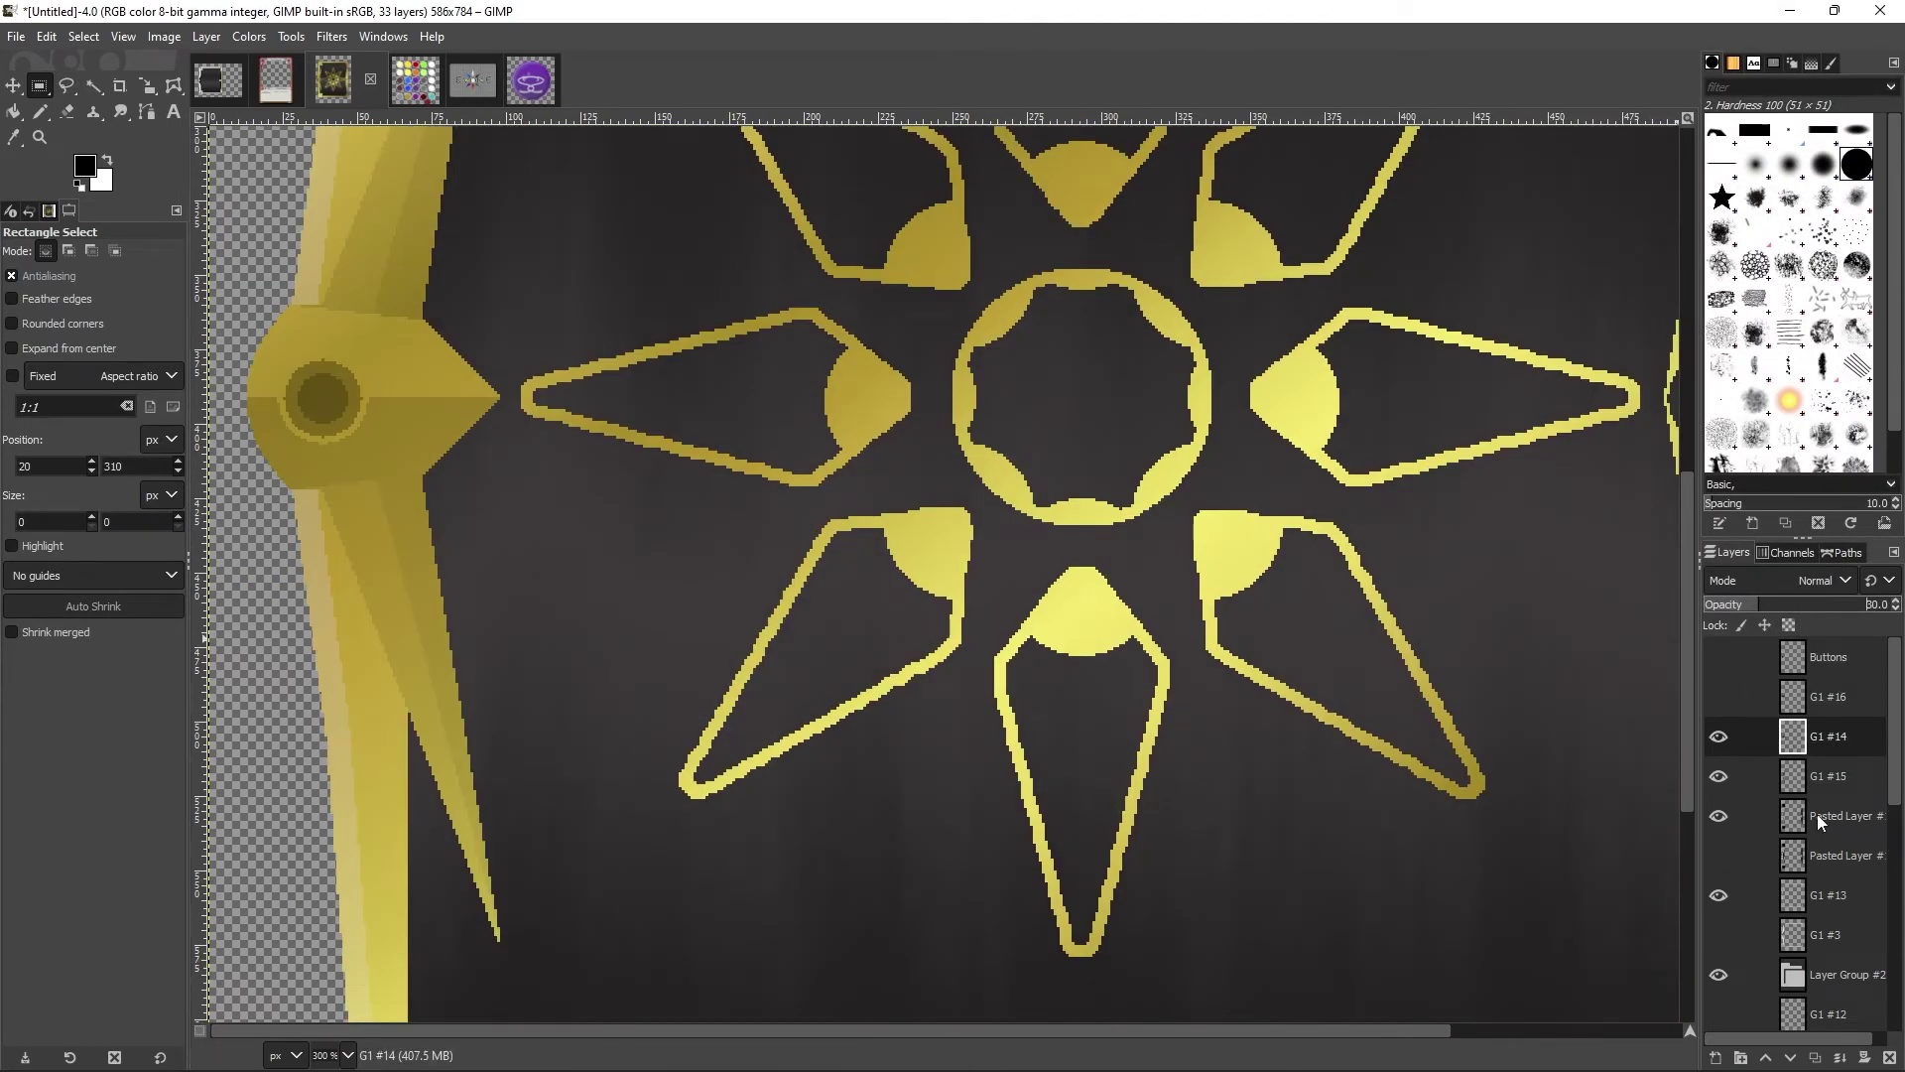
Step: Outline the centre plate in black on new layer G1 #17 by filling its shape and deleting the shrunken interior
{"action": "left_click", "coordinate": [1792, 736], "text": "alt"}
{"action": "left_click", "coordinate": [1829, 657]}
{"action": "key", "text": "shift+ctrl+n"}
{"action": "key", "text": "Return"}
{"action": "key", "text": "shift+b"}
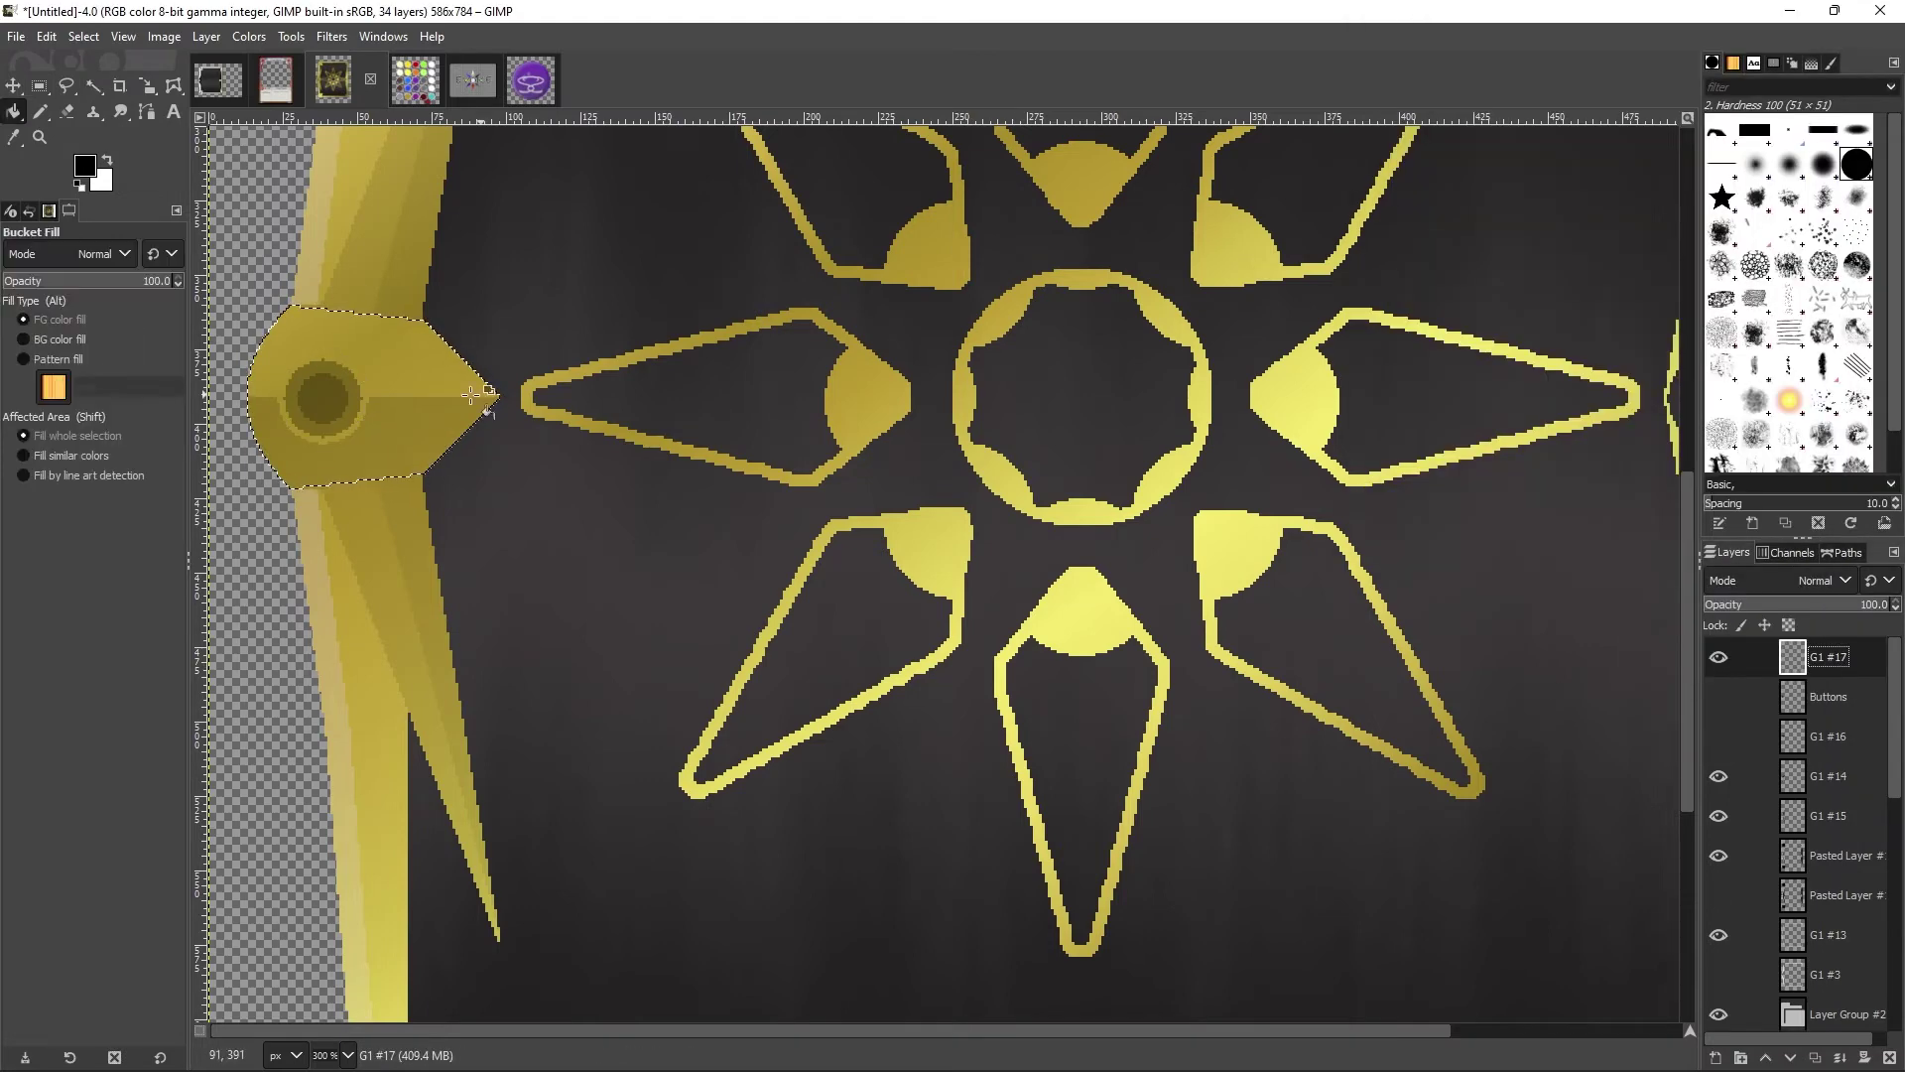
{"action": "left_click", "coordinate": [367, 397]}
{"action": "left_click", "coordinate": [84, 35]}
{"action": "left_click", "coordinate": [119, 269]}
{"action": "left_click", "coordinate": [756, 821]}
{"action": "key", "text": "Delete"}
{"action": "key", "text": "r"}
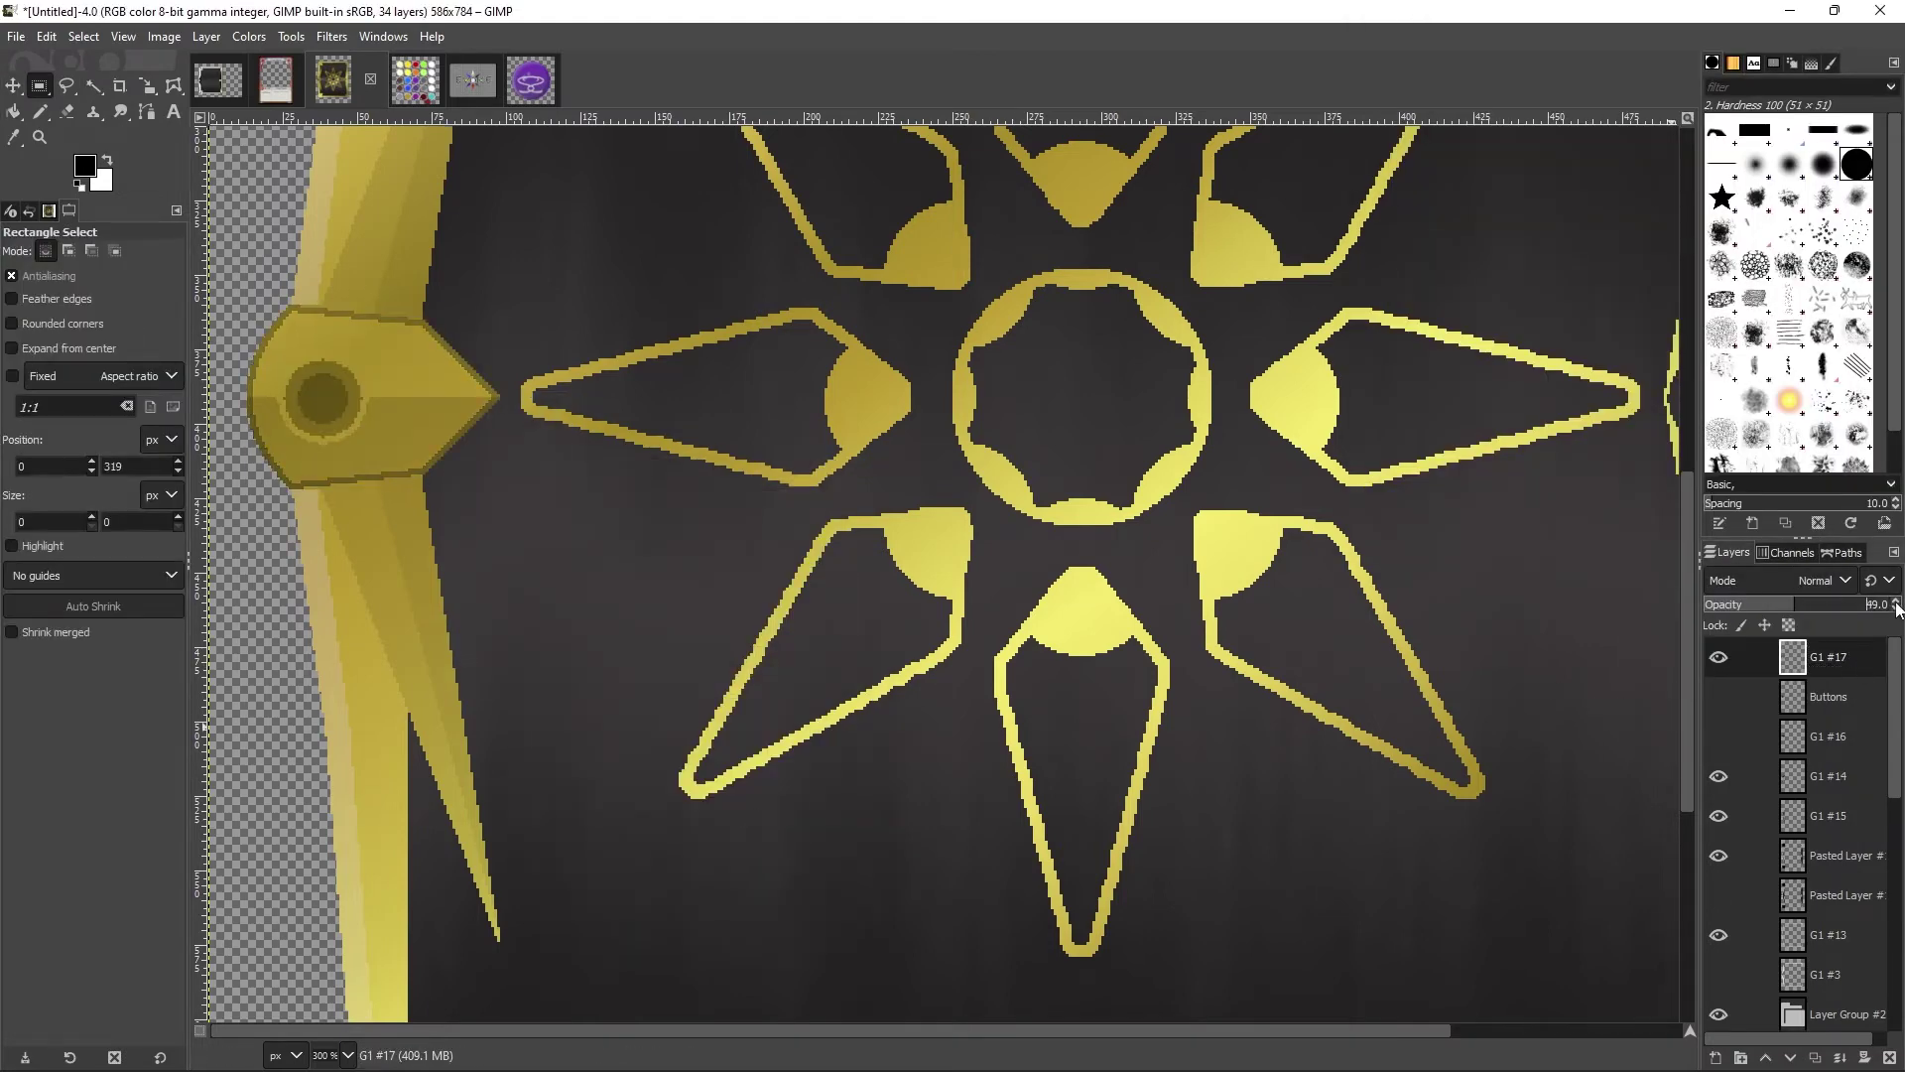
Step: Set the opacity of the centre plate's outline on G1 #17 to 20
{"action": "scroll", "coordinate": [1898, 608], "scroll_direction": "up", "scroll_amount": 1}
{"action": "scroll", "coordinate": [1319, 723], "scroll_direction": "up", "scroll_amount": 3}
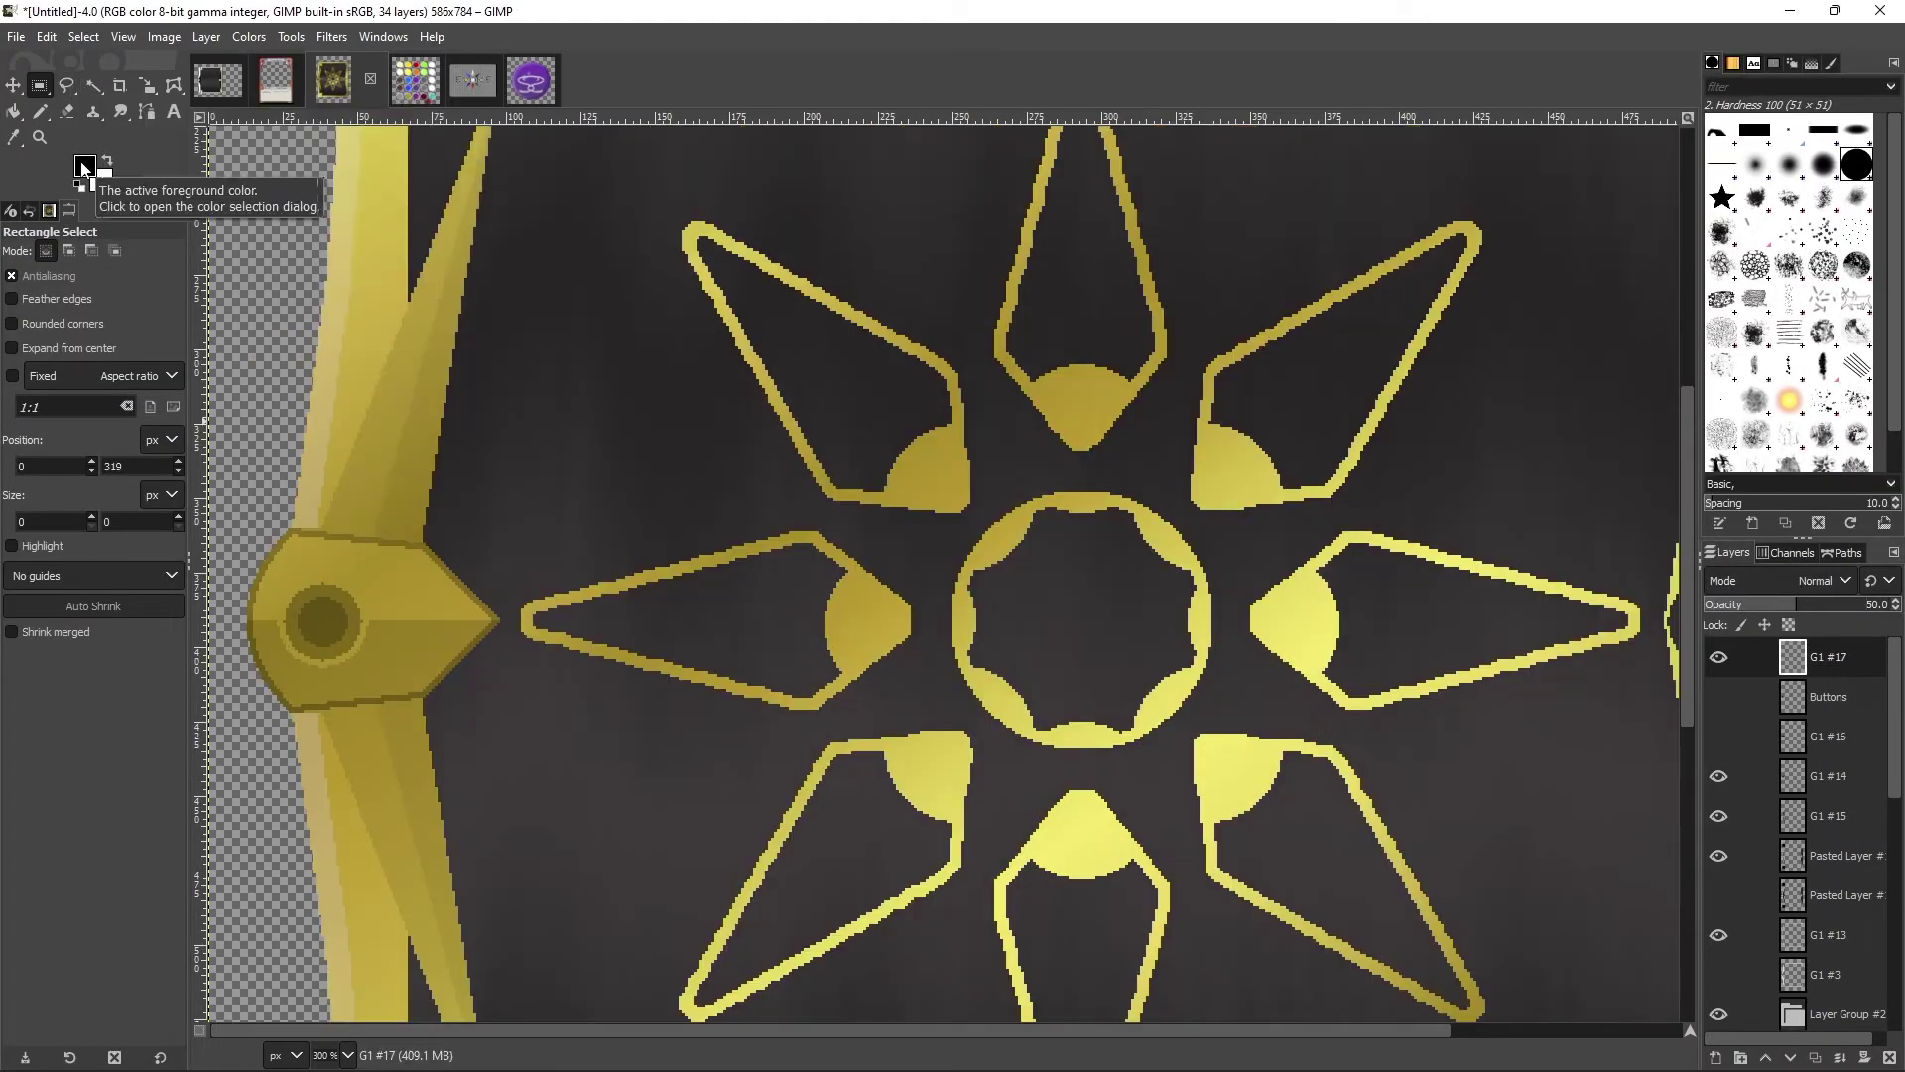
{"action": "key", "text": "z"}
{"action": "left_click", "coordinate": [710, 523], "text": "ctrl"}
{"action": "left_click", "coordinate": [711, 523], "text": "ctrl"}
{"action": "scroll", "coordinate": [1898, 609], "scroll_direction": "down", "scroll_amount": 19}
{"action": "key", "text": "grave"}
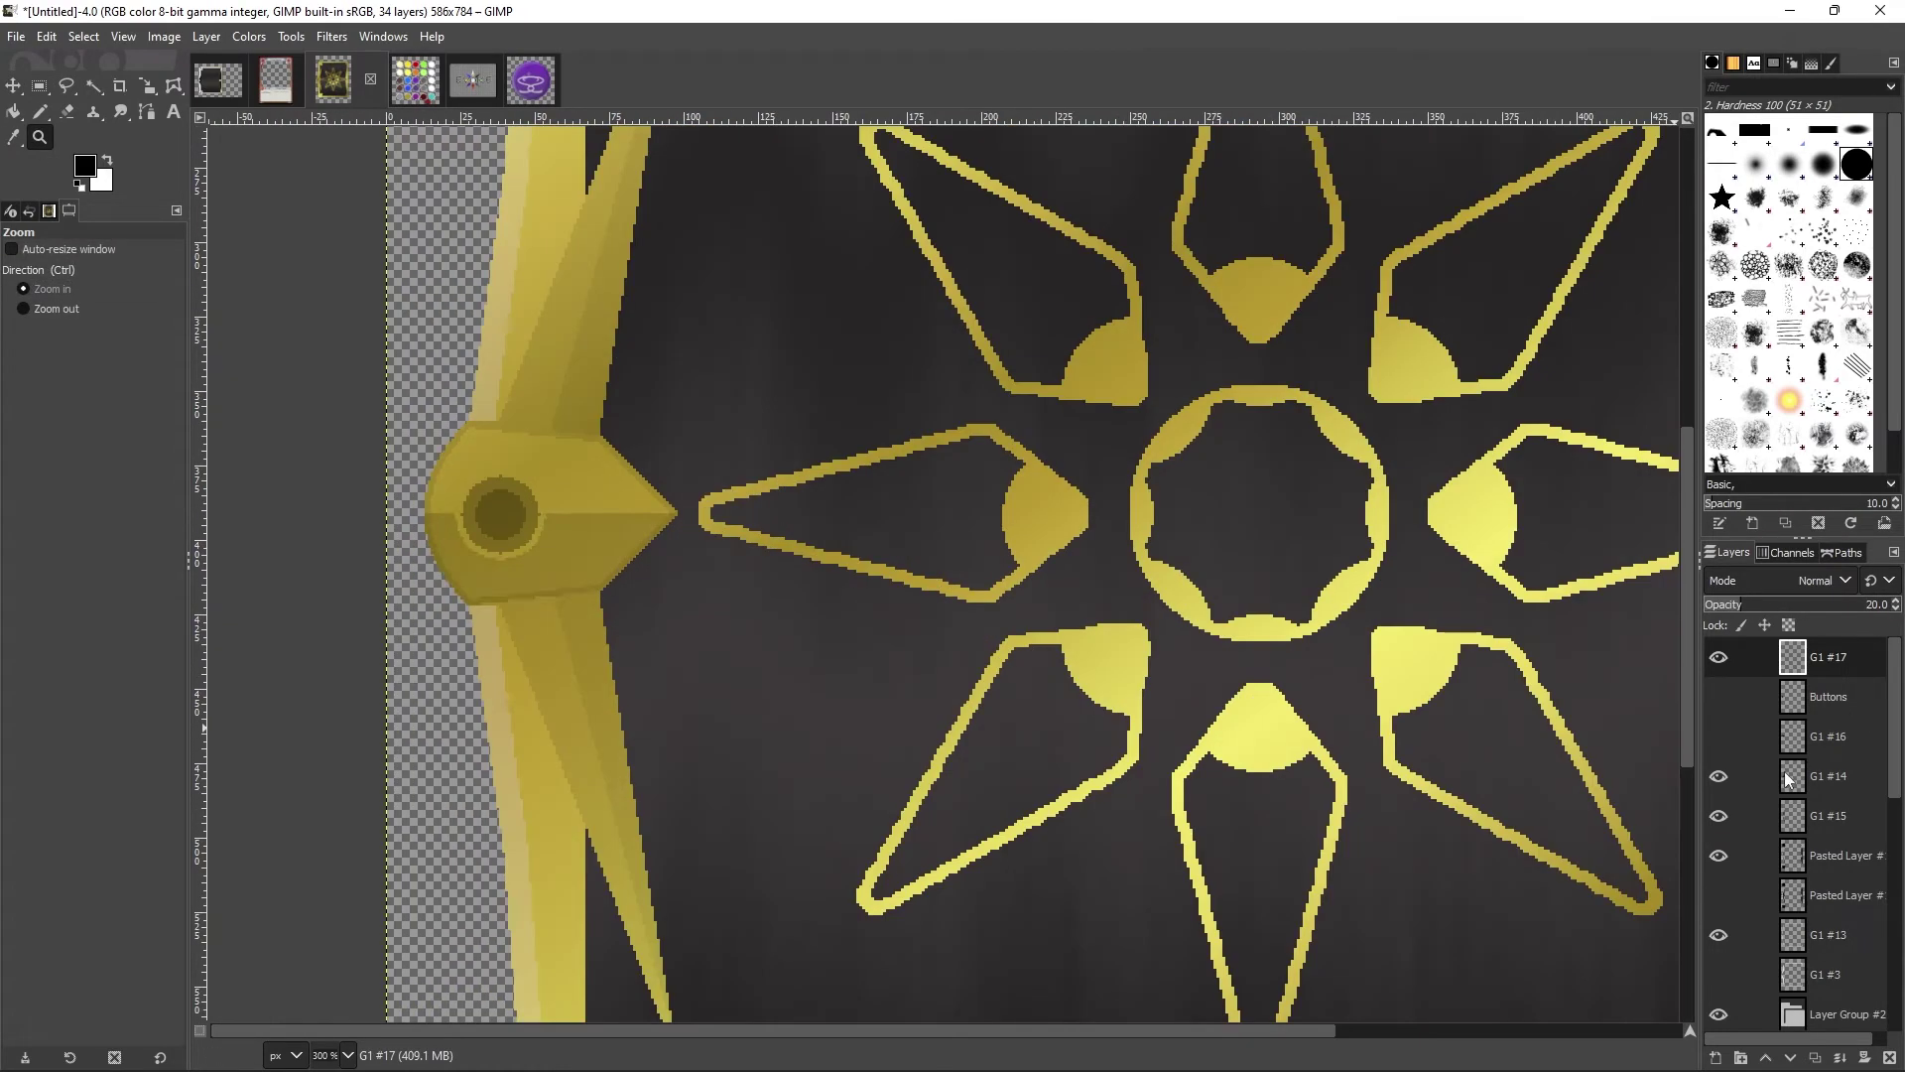
Step: Recolour the centre plate's lower half on G1 #14 white and reduce its opacity to 5
{"action": "left_click", "coordinate": [1831, 776]}
{"action": "scroll", "coordinate": [1897, 605], "scroll_direction": "down", "scroll_amount": 10}
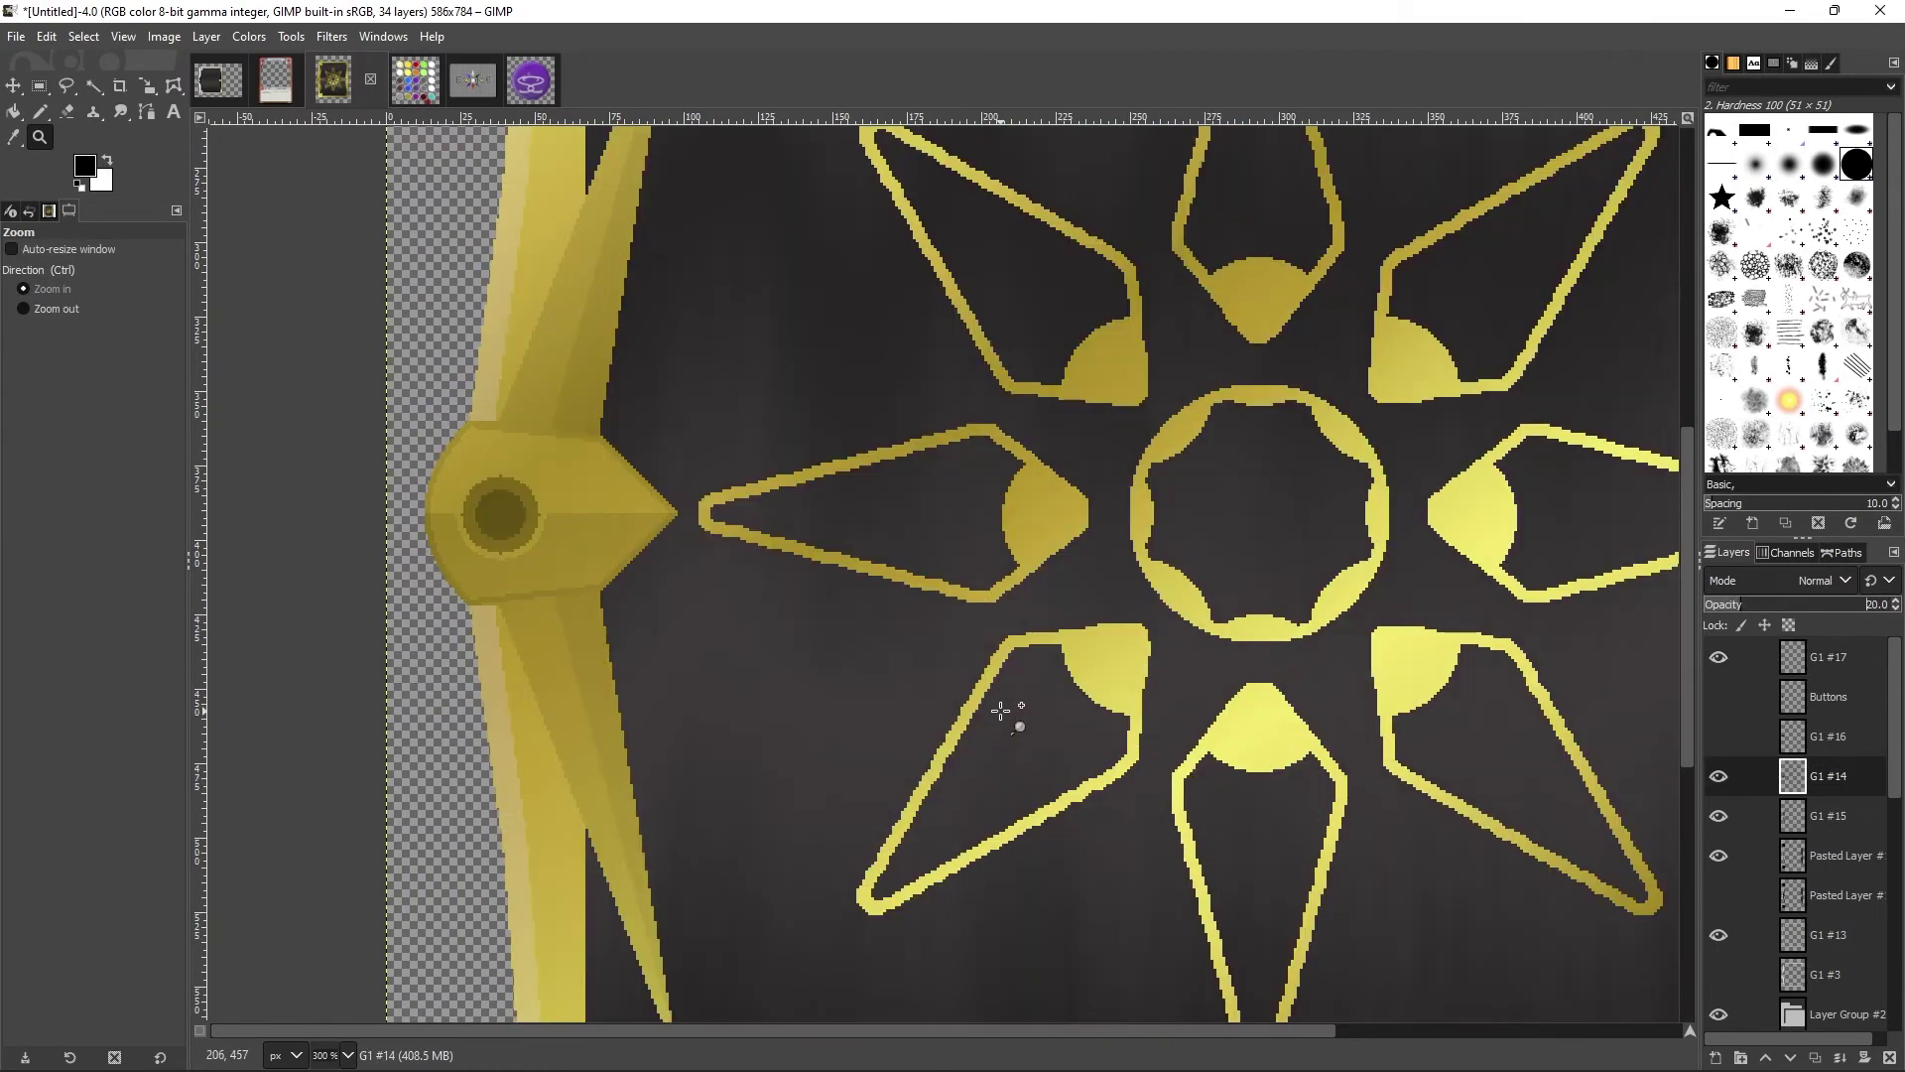
{"action": "scroll", "coordinate": [1897, 609], "scroll_direction": "down", "scroll_amount": 18}
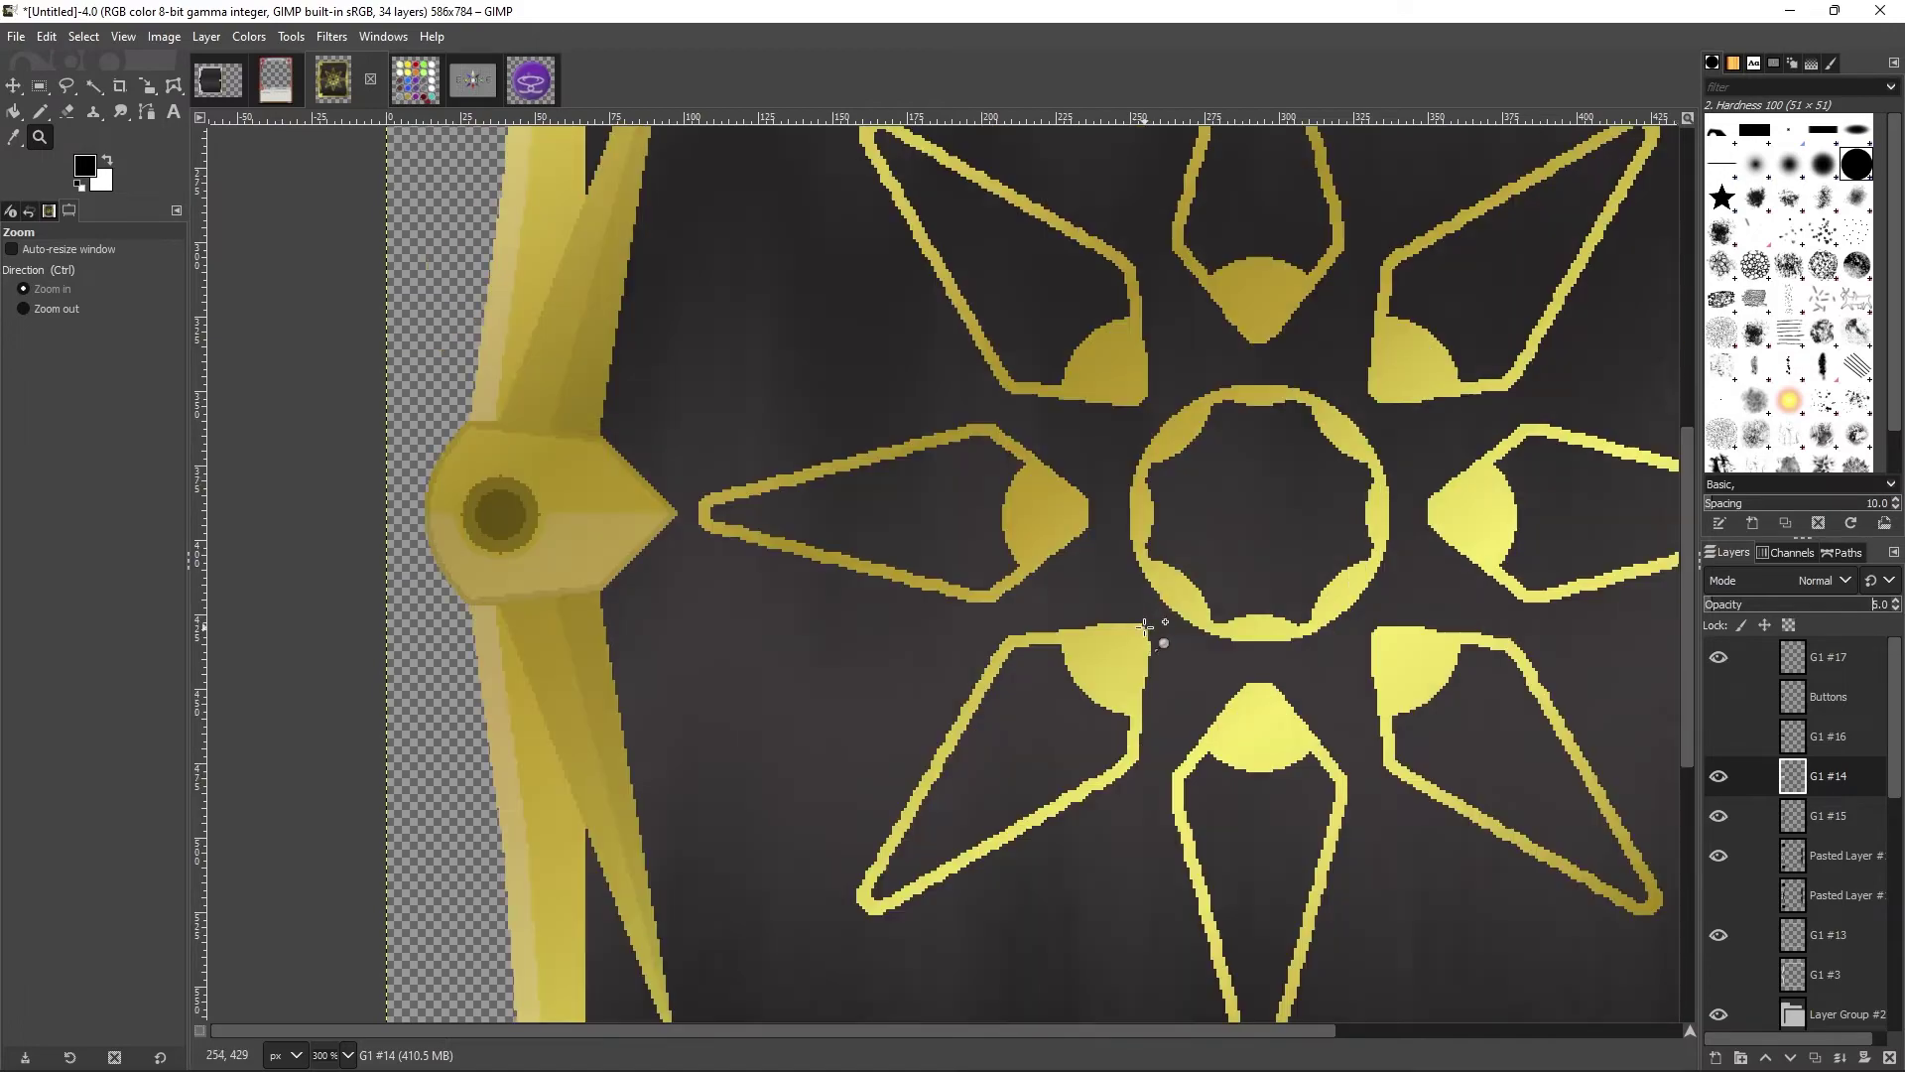
{"action": "left_click", "coordinate": [1146, 625], "text": "ctrl"}
{"action": "scroll", "coordinate": [923, 573], "scroll_direction": "down", "scroll_amount": 1}
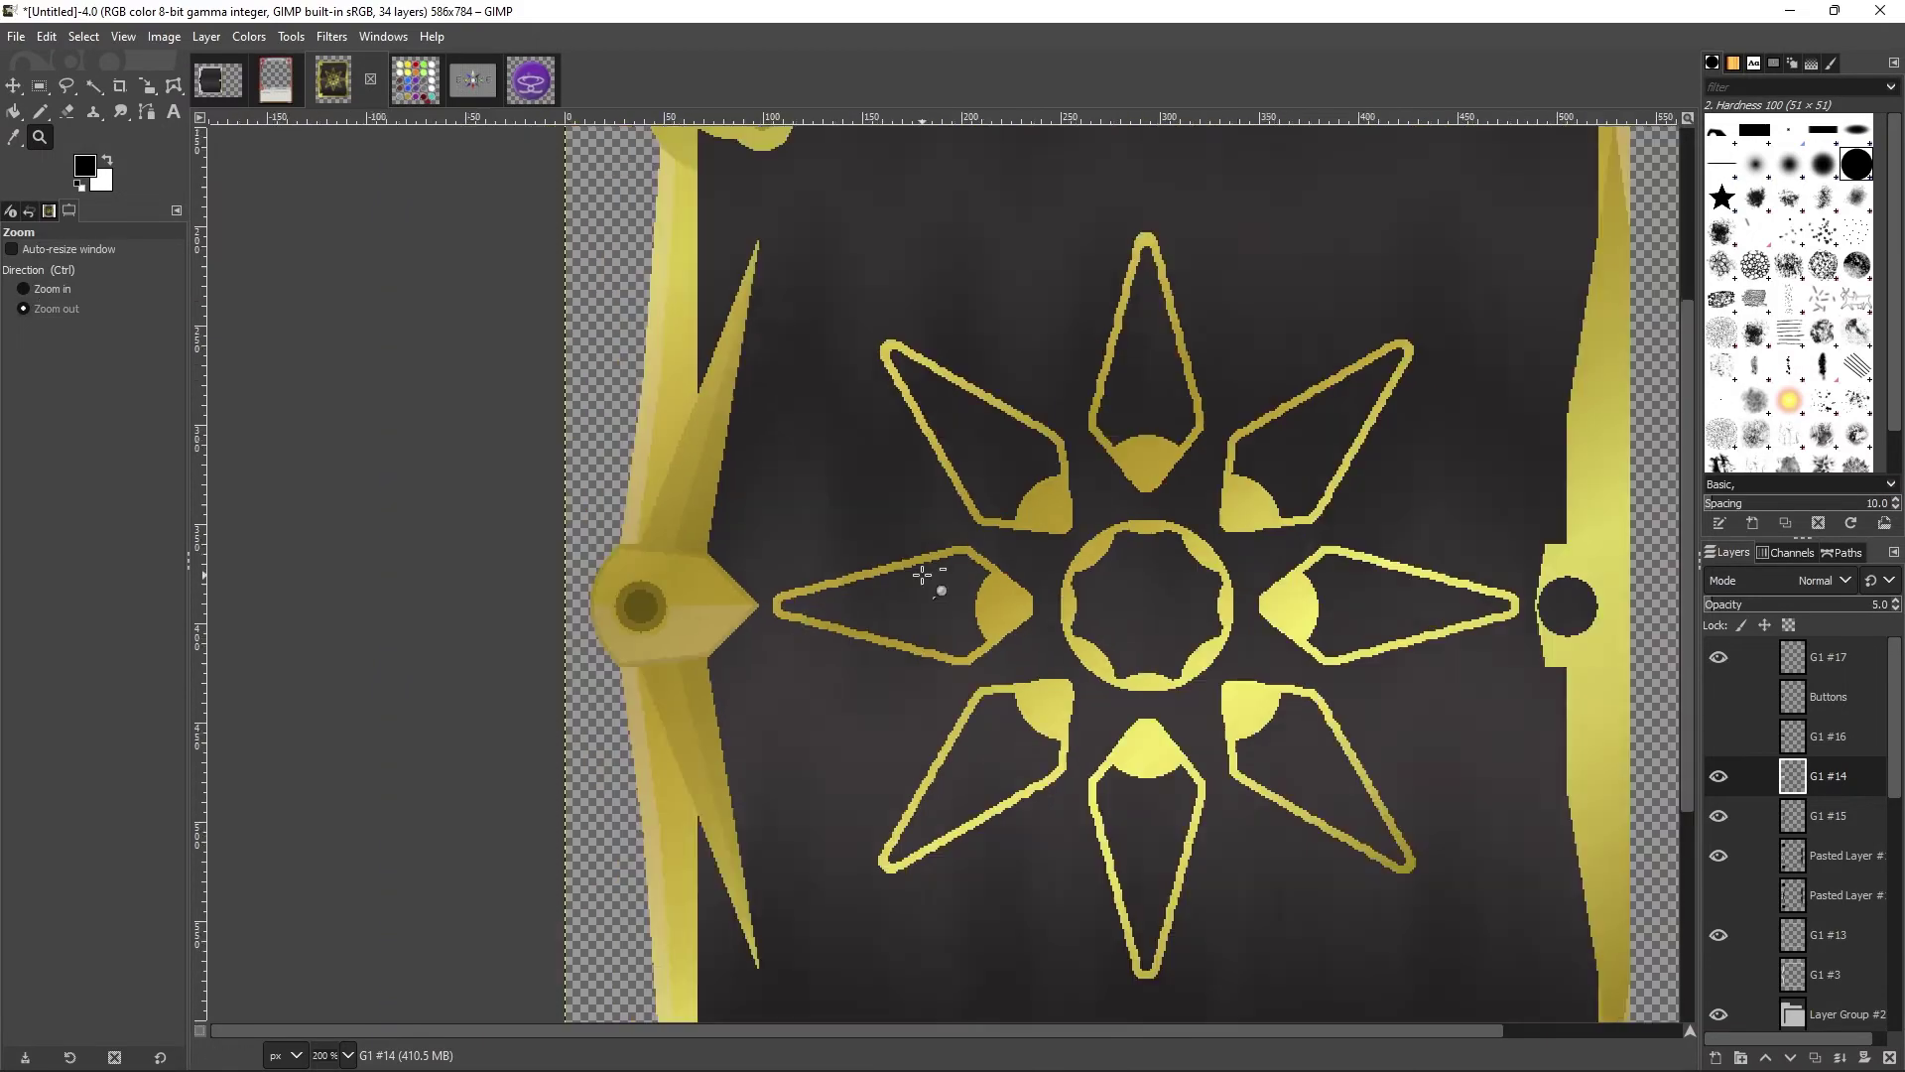
Step: Show the centre plate's upper-half shading on G1 #16 and set its opacity to 10
{"action": "key", "text": "1"}
{"action": "key", "text": "3"}
{"action": "scroll", "coordinate": [922, 674], "scroll_direction": "down", "scroll_amount": 5}
{"action": "left_click", "coordinate": [1831, 736]}
{"action": "scroll", "coordinate": [1893, 607], "scroll_direction": "down", "scroll_amount": 1}
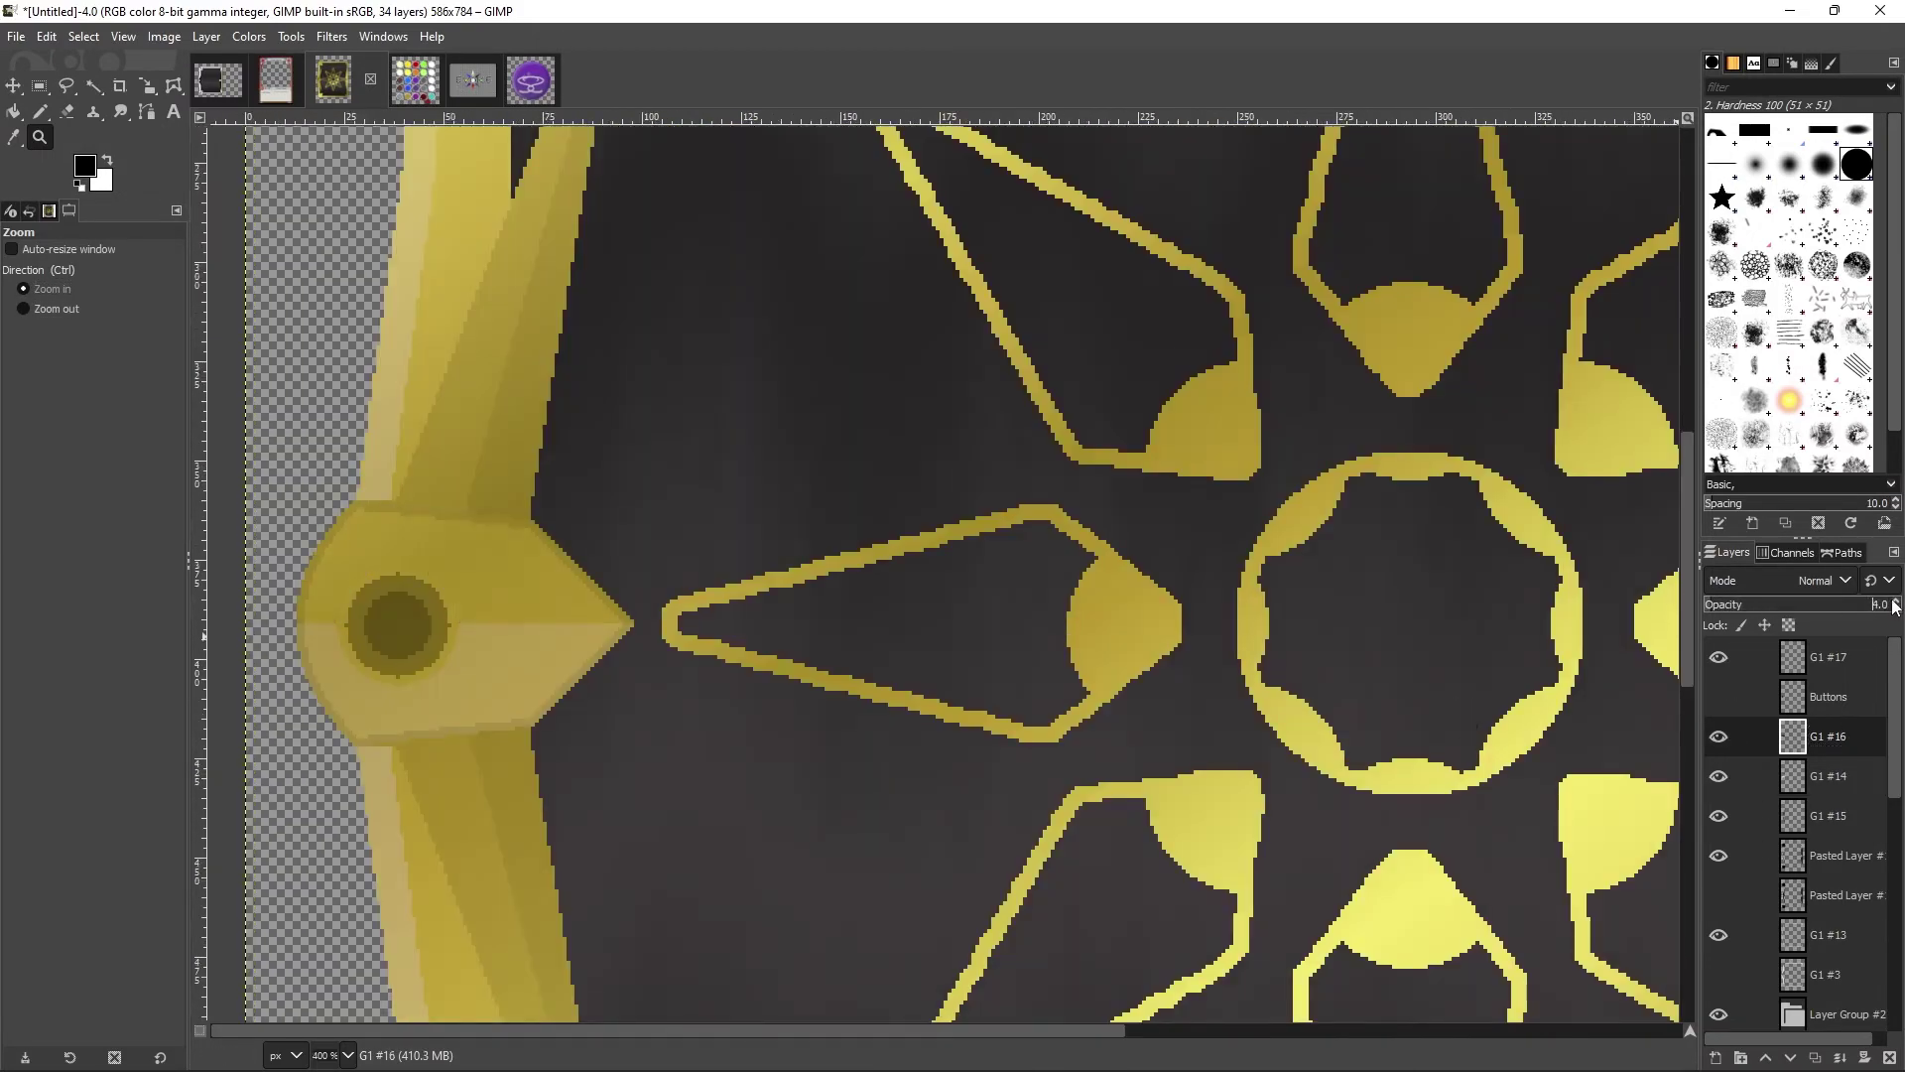
{"action": "scroll", "coordinate": [1835, 770], "scroll_direction": "down", "scroll_amount": 5}
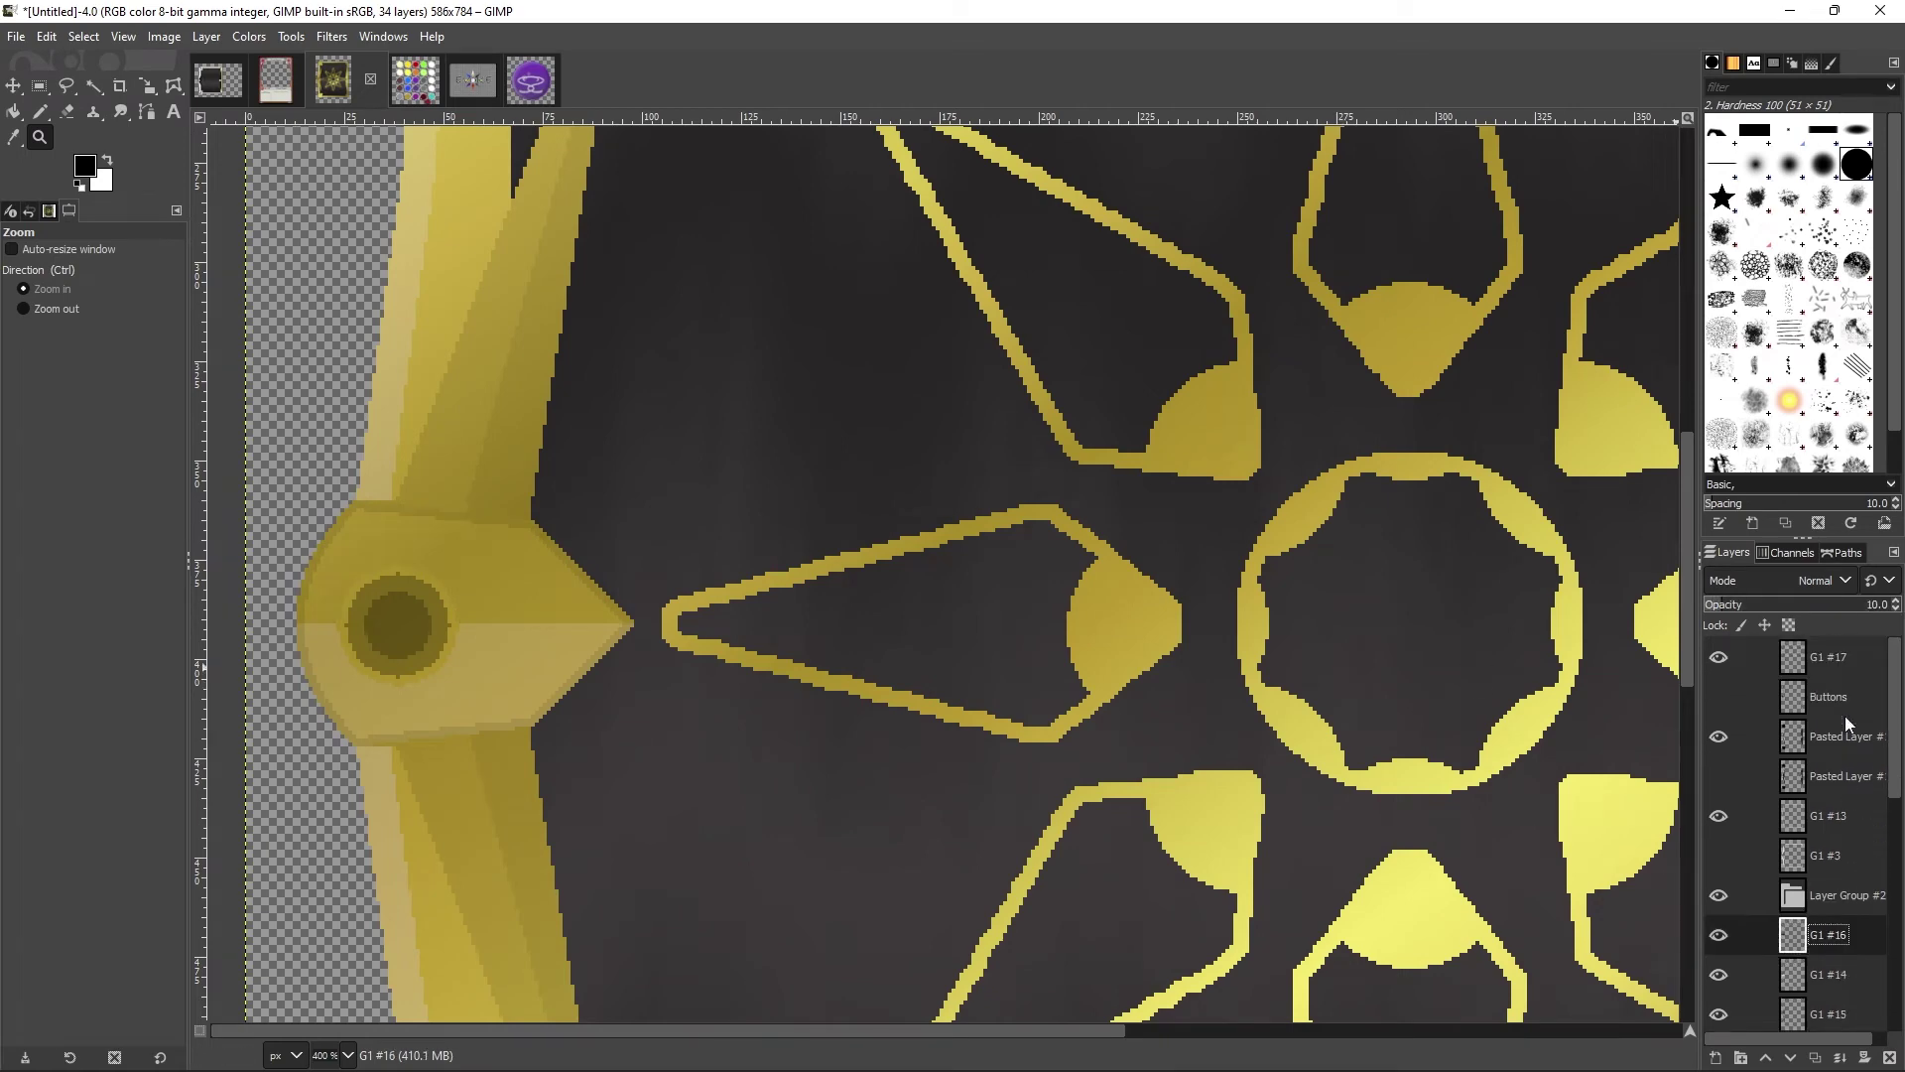
Step: Move the ornament shading layer, the G1 #17 outline and the G1 #13 edge band beneath Layer Group #2
{"action": "left_click", "coordinate": [1830, 736]}
{"action": "key", "text": "minus"}
{"action": "key", "text": "minus"}
{"action": "key", "text": "minus"}
{"action": "key", "text": "minus"}
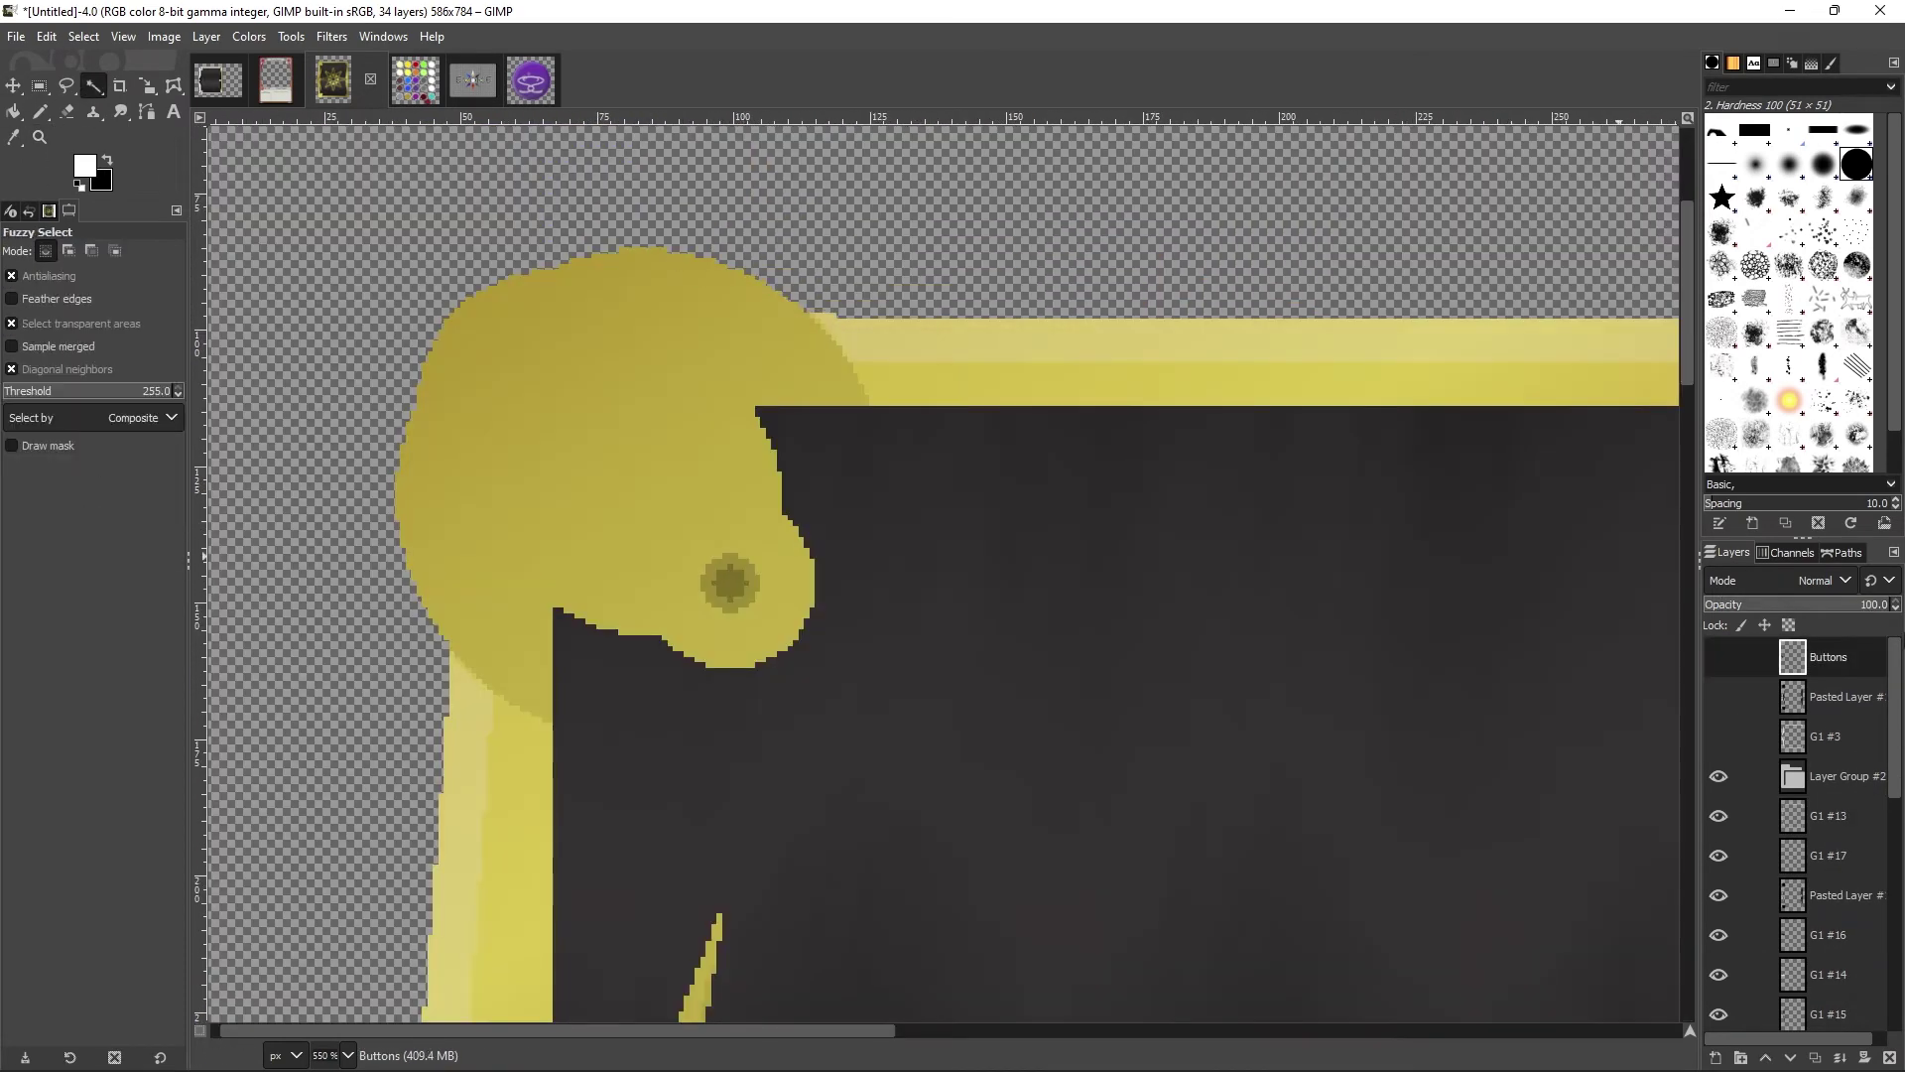
Step: Select the corner ornament shapes on the hidden pasted layer and fill them white on a new layer G1 #18
{"action": "left_click", "coordinate": [1744, 700]}
{"action": "scroll", "coordinate": [732, 702], "scroll_direction": "down", "scroll_amount": 5}
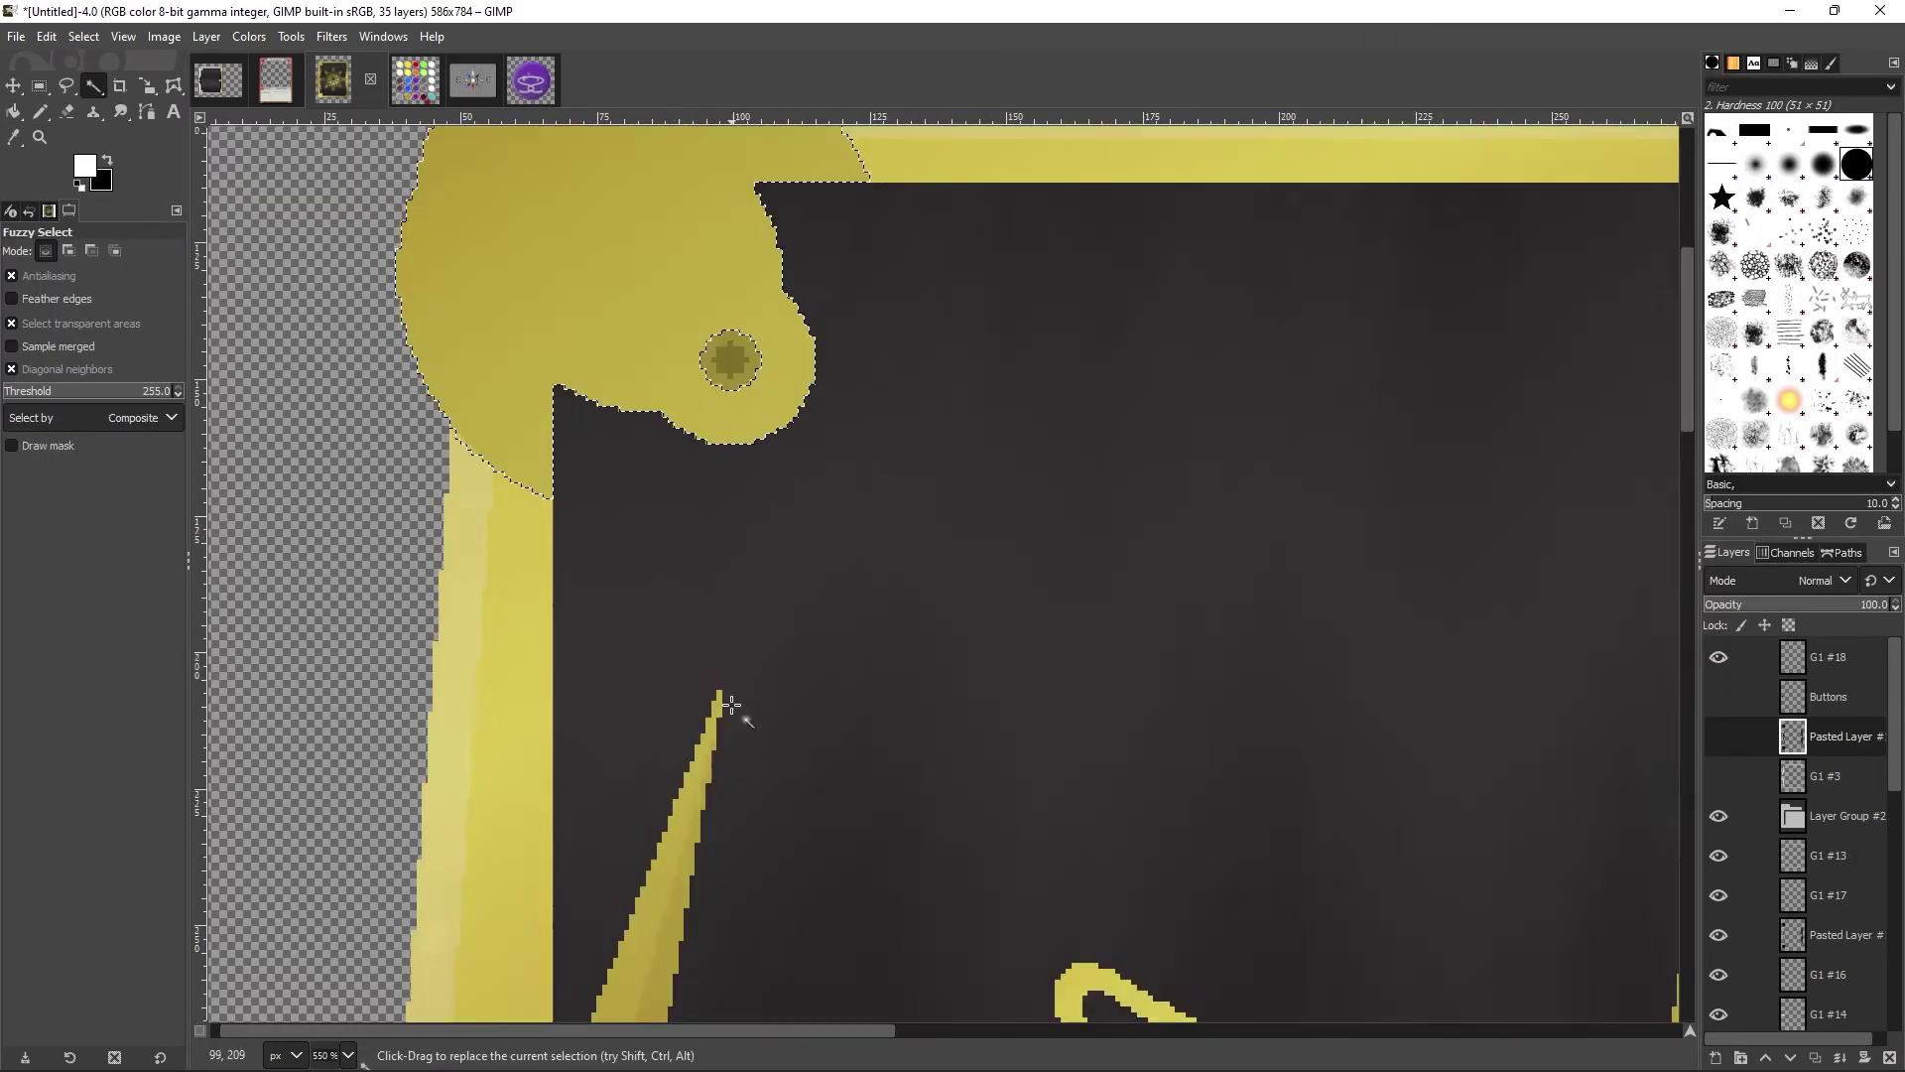
{"action": "key", "text": "r"}
{"action": "scroll", "coordinate": [851, 722], "scroll_direction": "up", "scroll_amount": 6}
{"action": "right_click", "coordinate": [565, 543]}
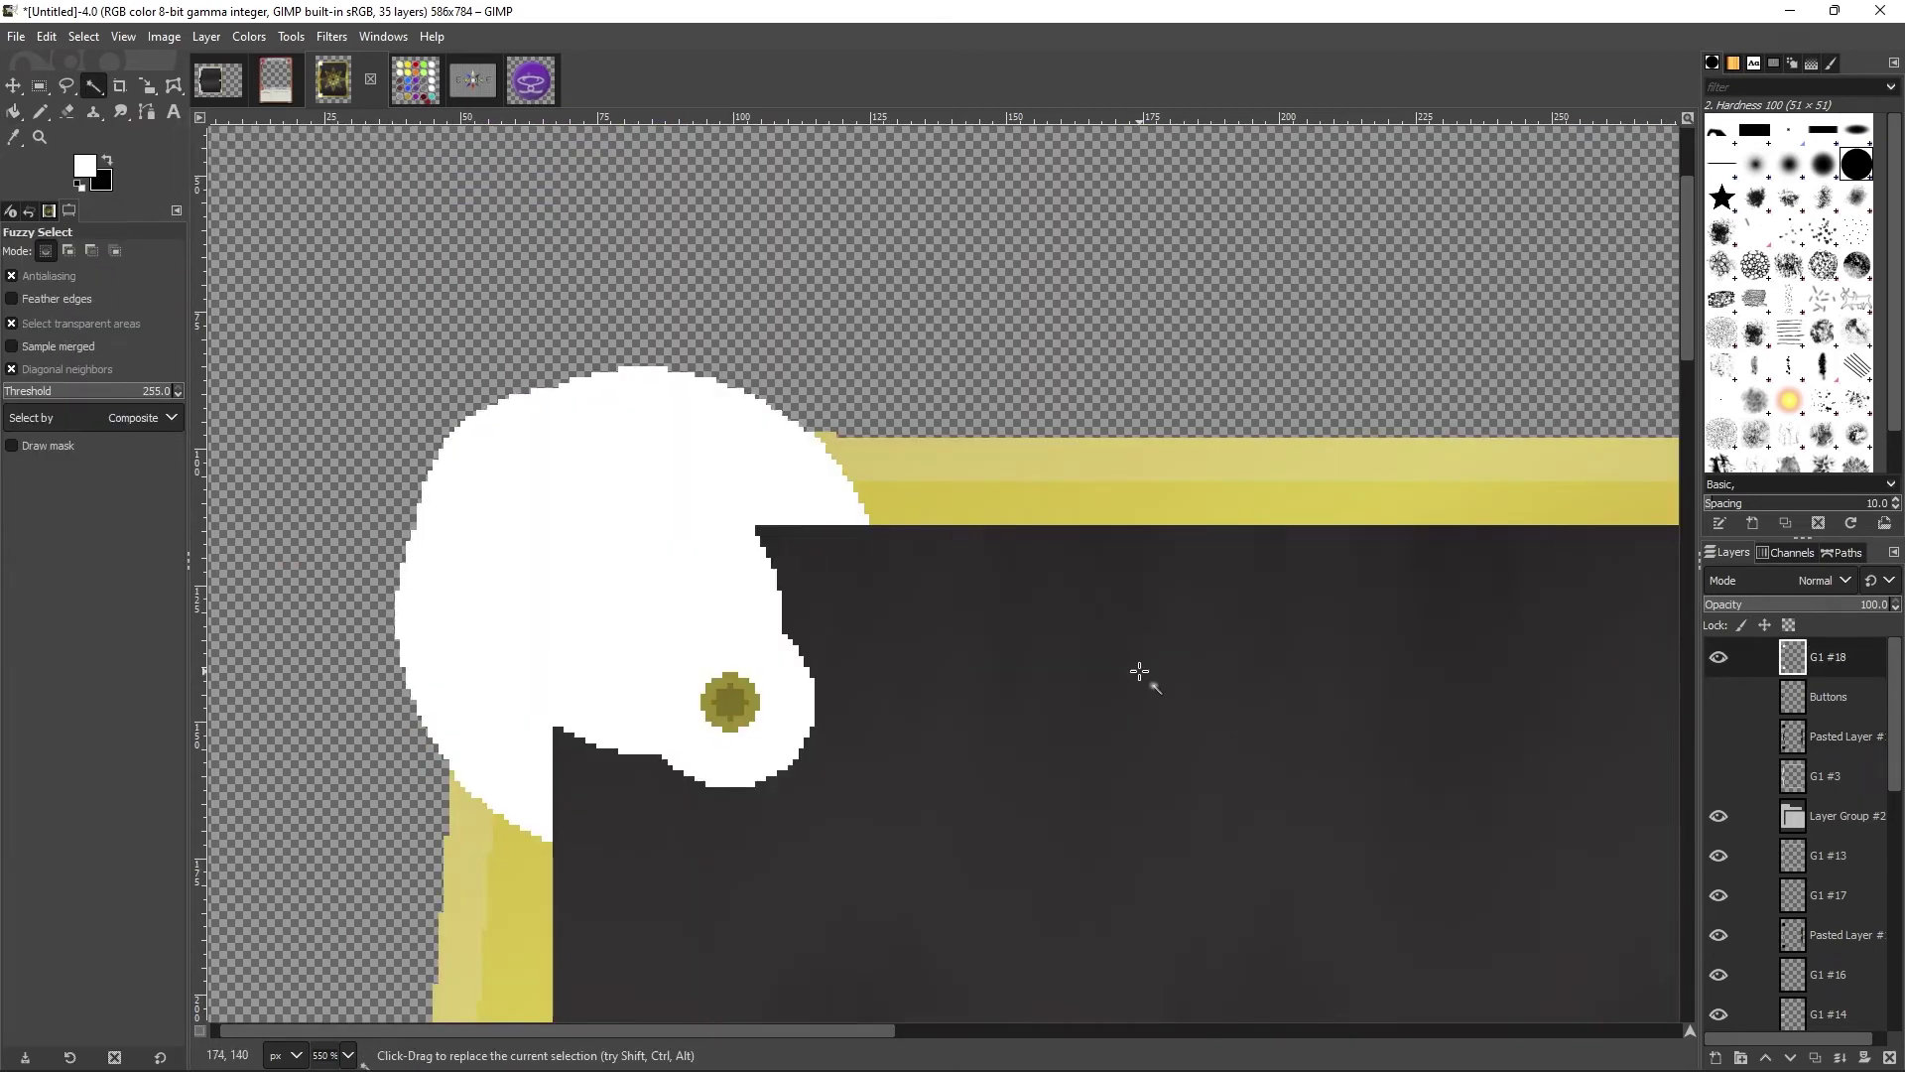
{"action": "scroll", "coordinate": [1021, 744], "scroll_direction": "up", "scroll_amount": 5}
{"action": "scroll", "coordinate": [1021, 744], "scroll_direction": "down", "scroll_amount": 5}
{"action": "key", "text": "u"}
{"action": "left_click", "coordinate": [1021, 744]}
{"action": "key", "text": "ctrl+c"}
{"action": "key", "text": "shift+ctrl+n"}
{"action": "key", "text": "Return"}
{"action": "key", "text": "ctrl+v"}
{"action": "left_click", "coordinate": [668, 523]}
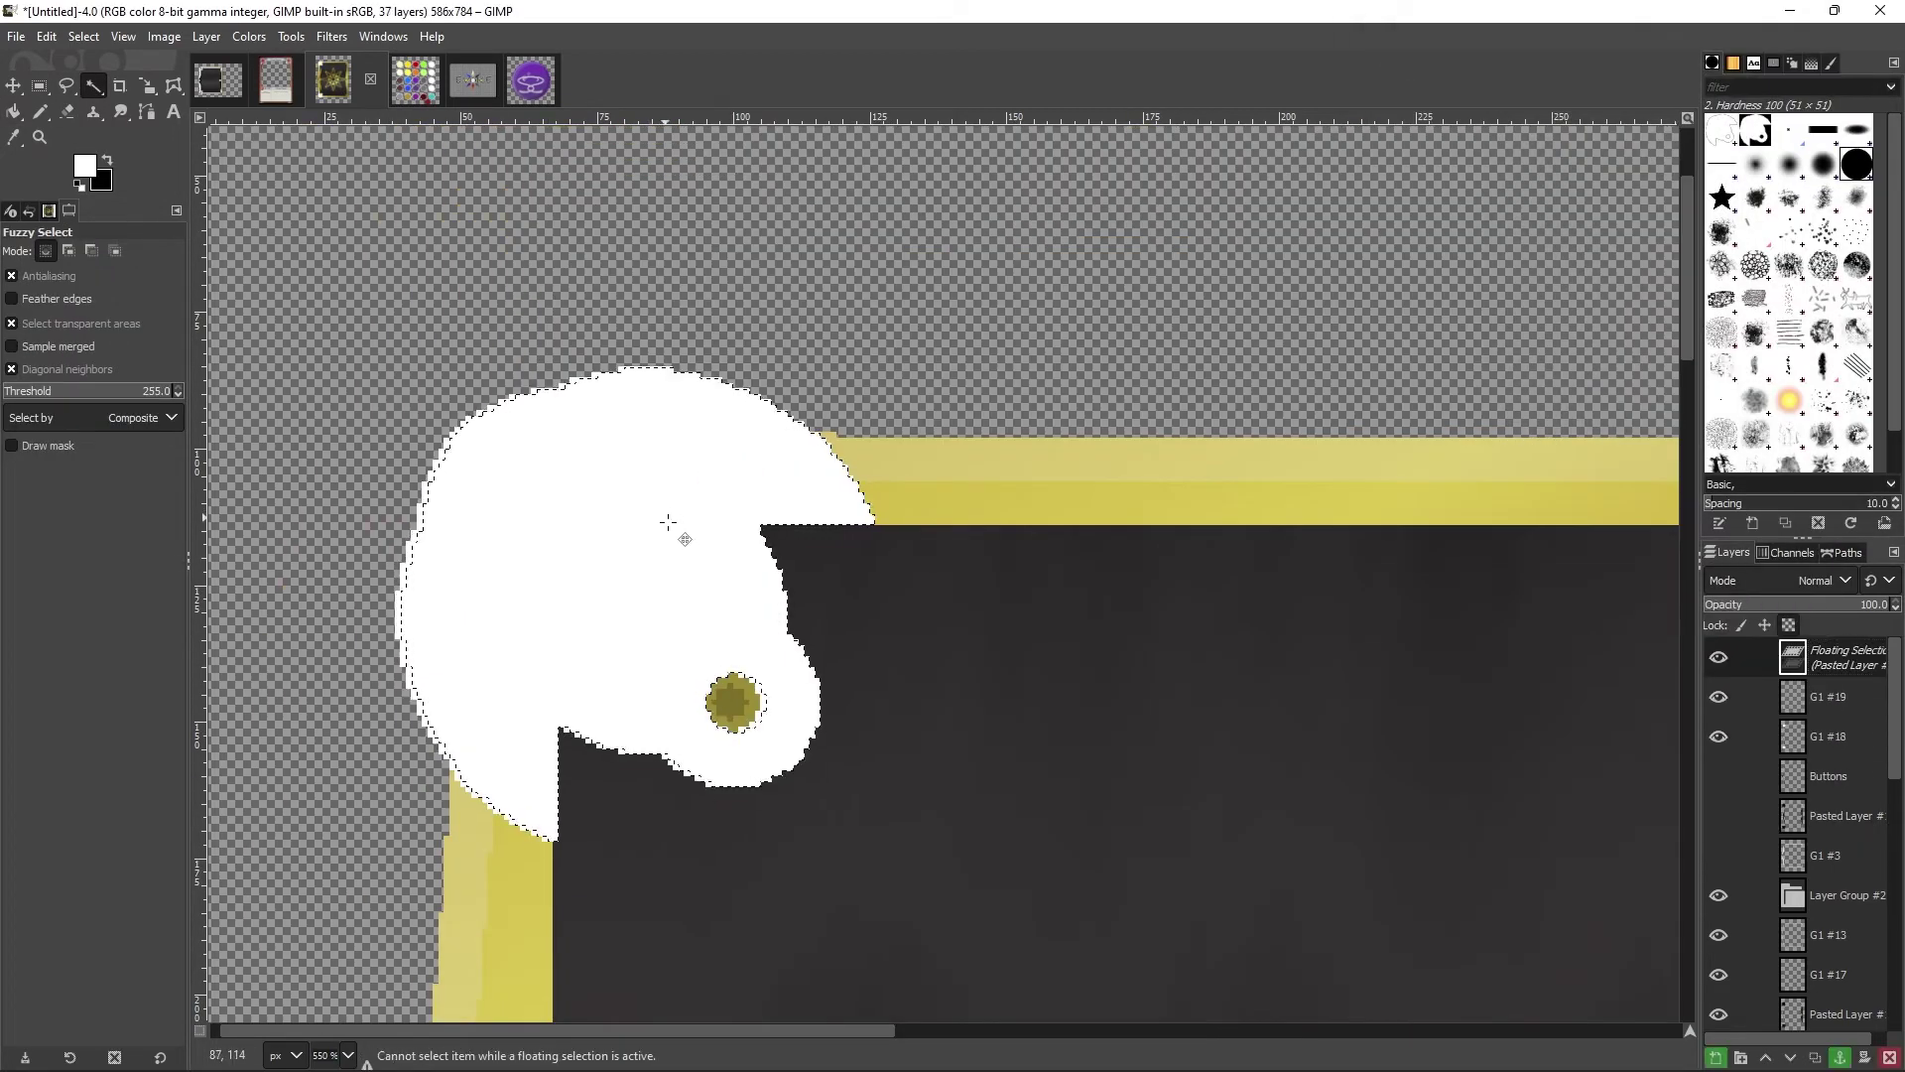
{"action": "key", "text": "Down"}
{"action": "key", "text": "Down"}
{"action": "key", "text": "Right"}
{"action": "key", "text": "Right"}
{"action": "key", "text": "ctrl+z"}
{"action": "key", "text": "ctrl+z"}
{"action": "key", "text": "ctrl+z"}
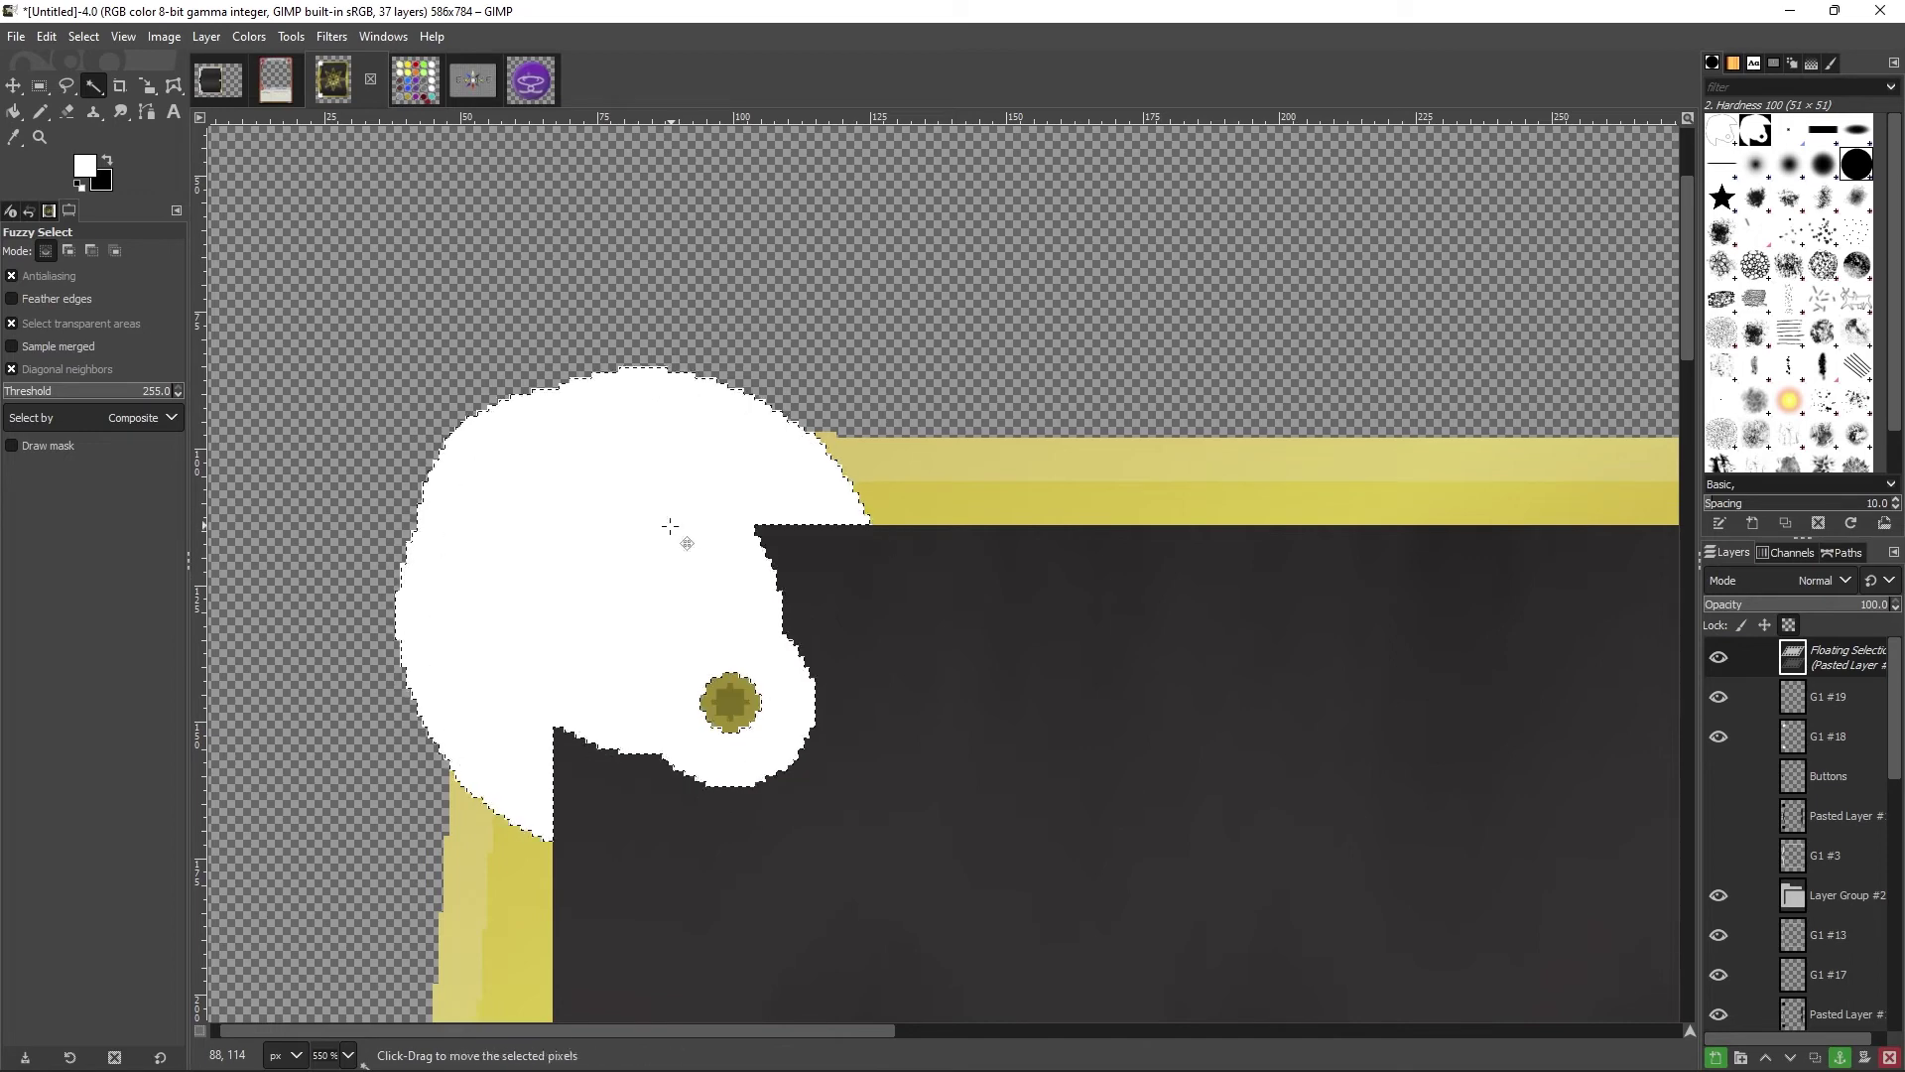
Step: Shrink the corner ornament selection and leave a white rim along the outer edge on a new layer G1 #20
{"action": "scroll", "coordinate": [993, 843], "scroll_direction": "down", "scroll_amount": 5}
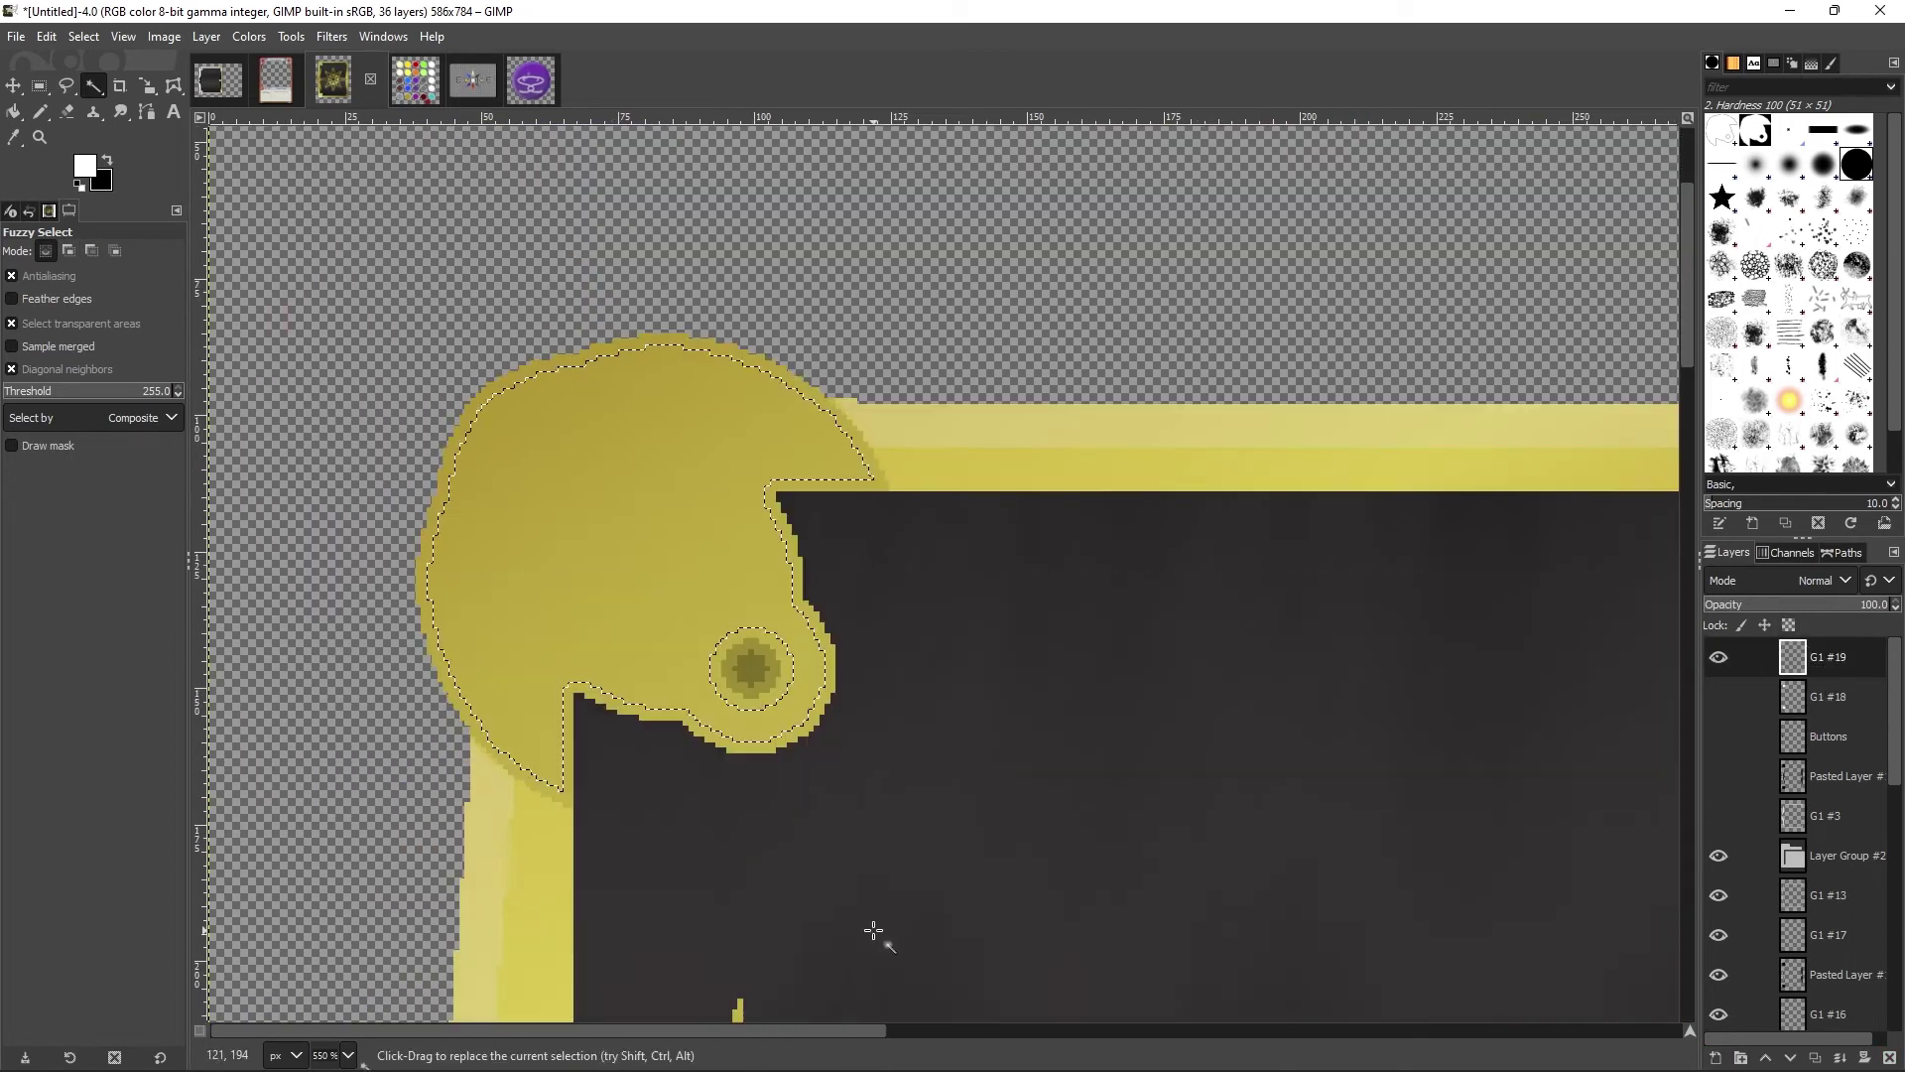
{"action": "key", "text": "shift+b"}
{"action": "right_click", "coordinate": [1712, 695]}
{"action": "left_click", "coordinate": [1707, 221]}
{"action": "left_click", "coordinate": [1717, 696]}
{"action": "key", "text": "r"}
{"action": "scroll", "coordinate": [1048, 270], "scroll_direction": "up", "scroll_amount": 3}
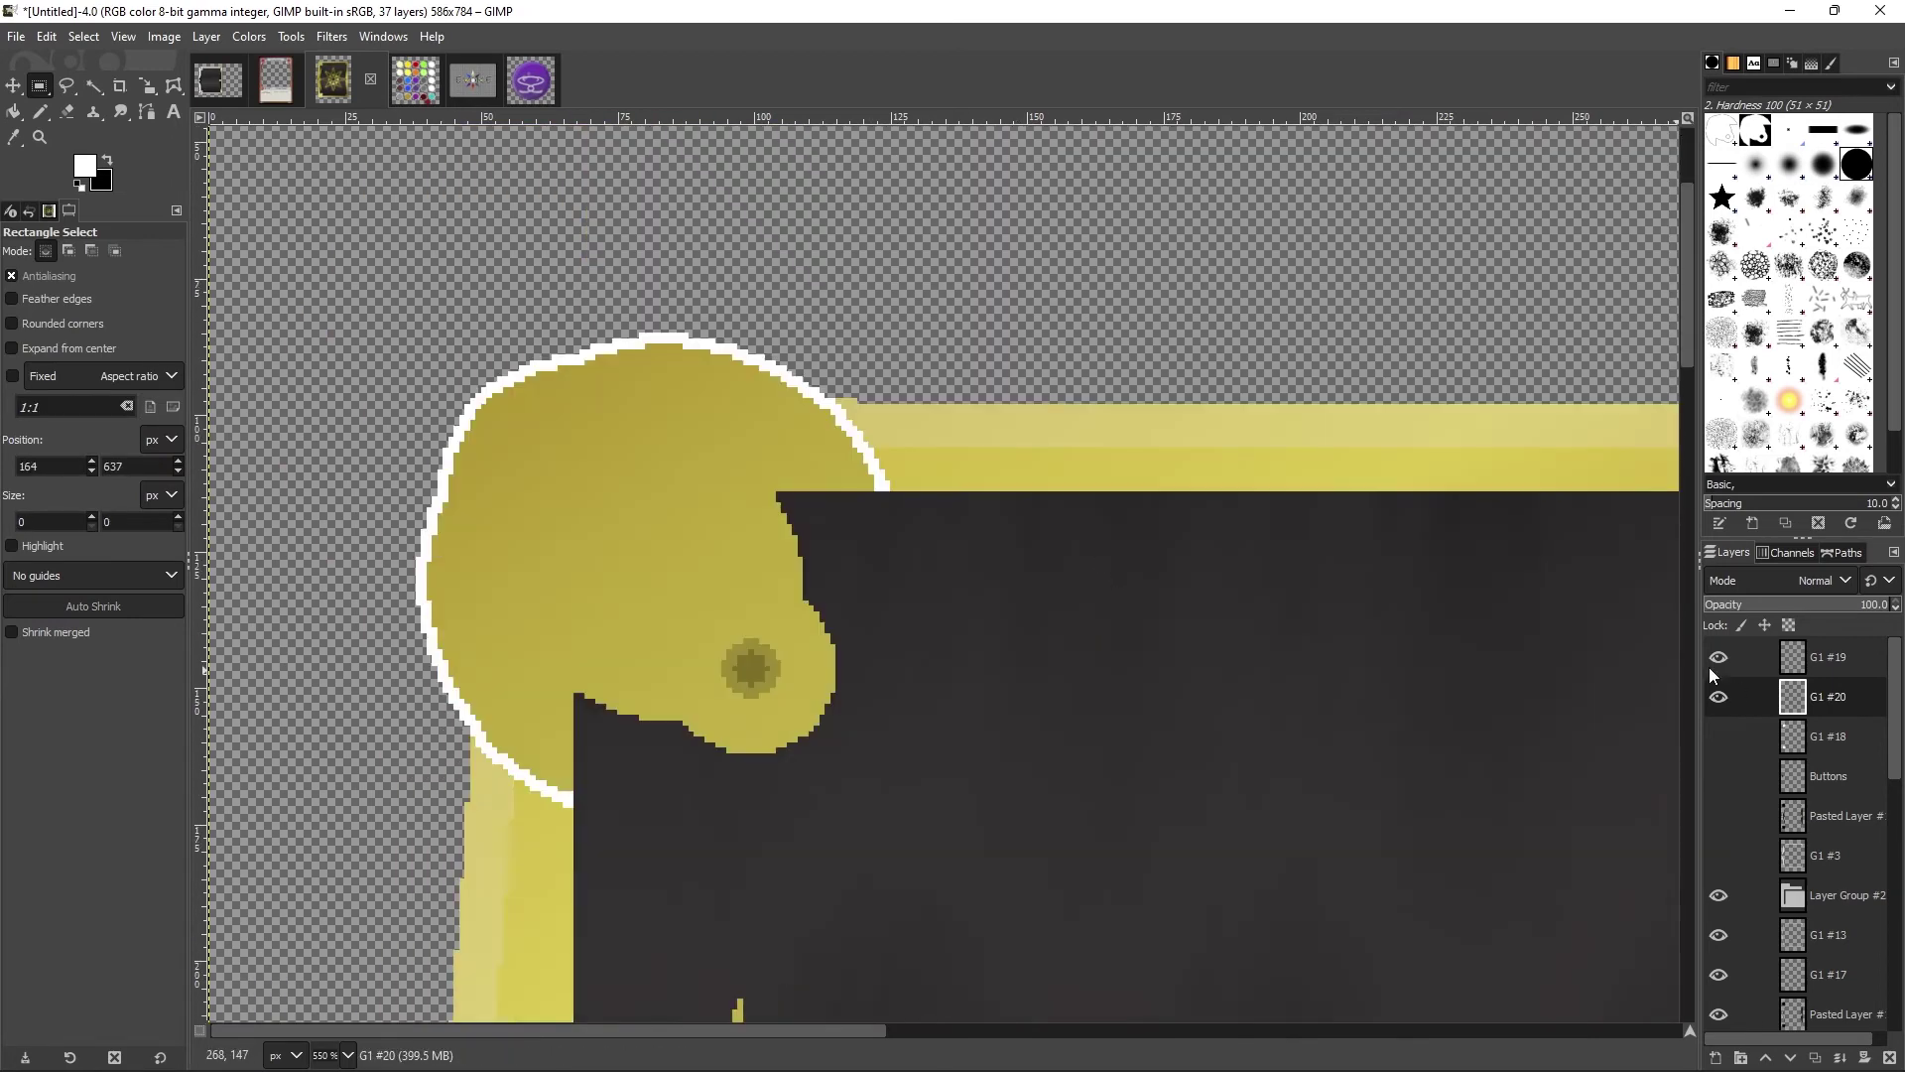
Step: Show G1 #18 directly above G1 #20 and position guides across the upper corner ornament for a diagonal split
{"action": "key", "text": "ctrl+z"}
{"action": "key", "text": "ctrl+z"}
{"action": "key", "text": "ctrl+z"}
{"action": "key", "text": "ctrl+z"}
{"action": "left_click", "coordinate": [66, 86]}
{"action": "key", "text": "m"}
{"action": "key", "text": "ctrl+z"}
{"action": "key", "text": "ctrl+z"}
{"action": "key", "text": "ctrl+z"}
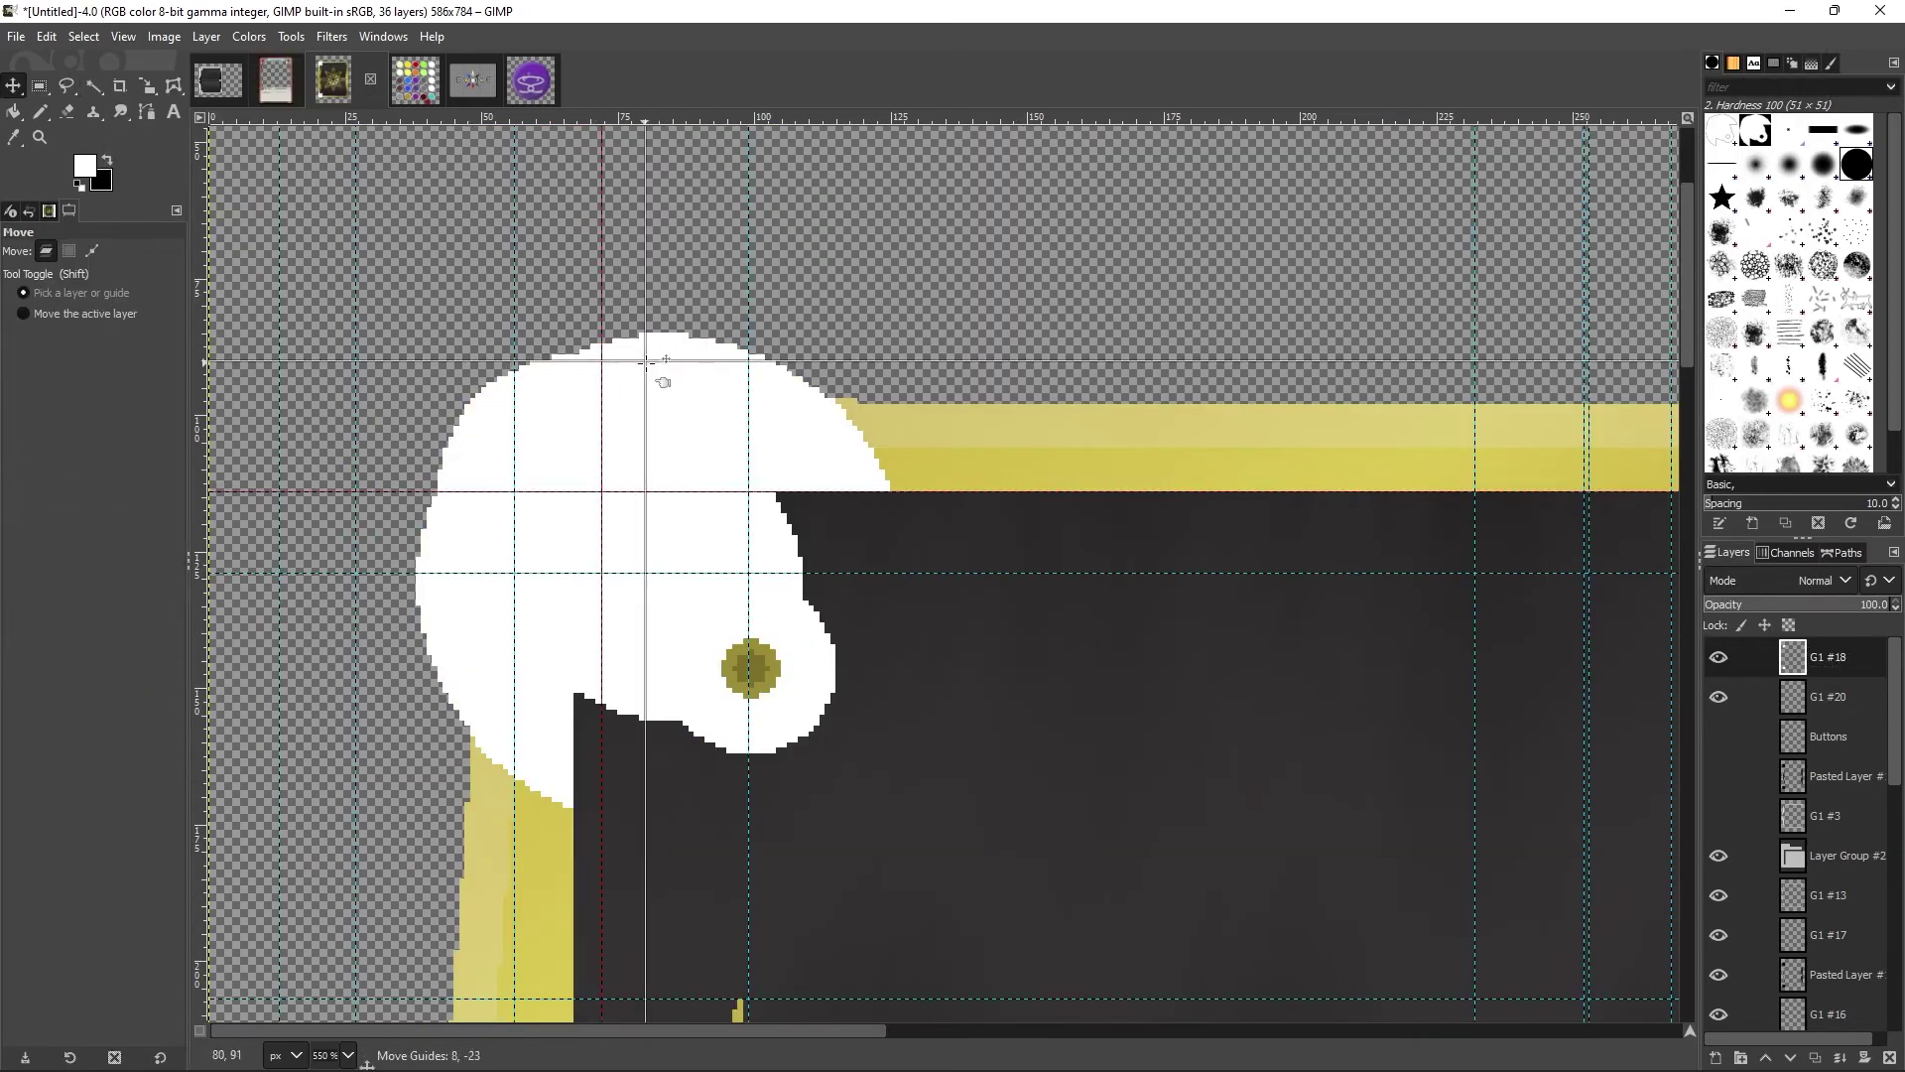
Step: Select the lower-left diagonal half of the white upper corner ornament with Free Select and cut it from G1 #18
{"action": "key", "text": "f"}
{"action": "left_click", "coordinate": [663, 579]}
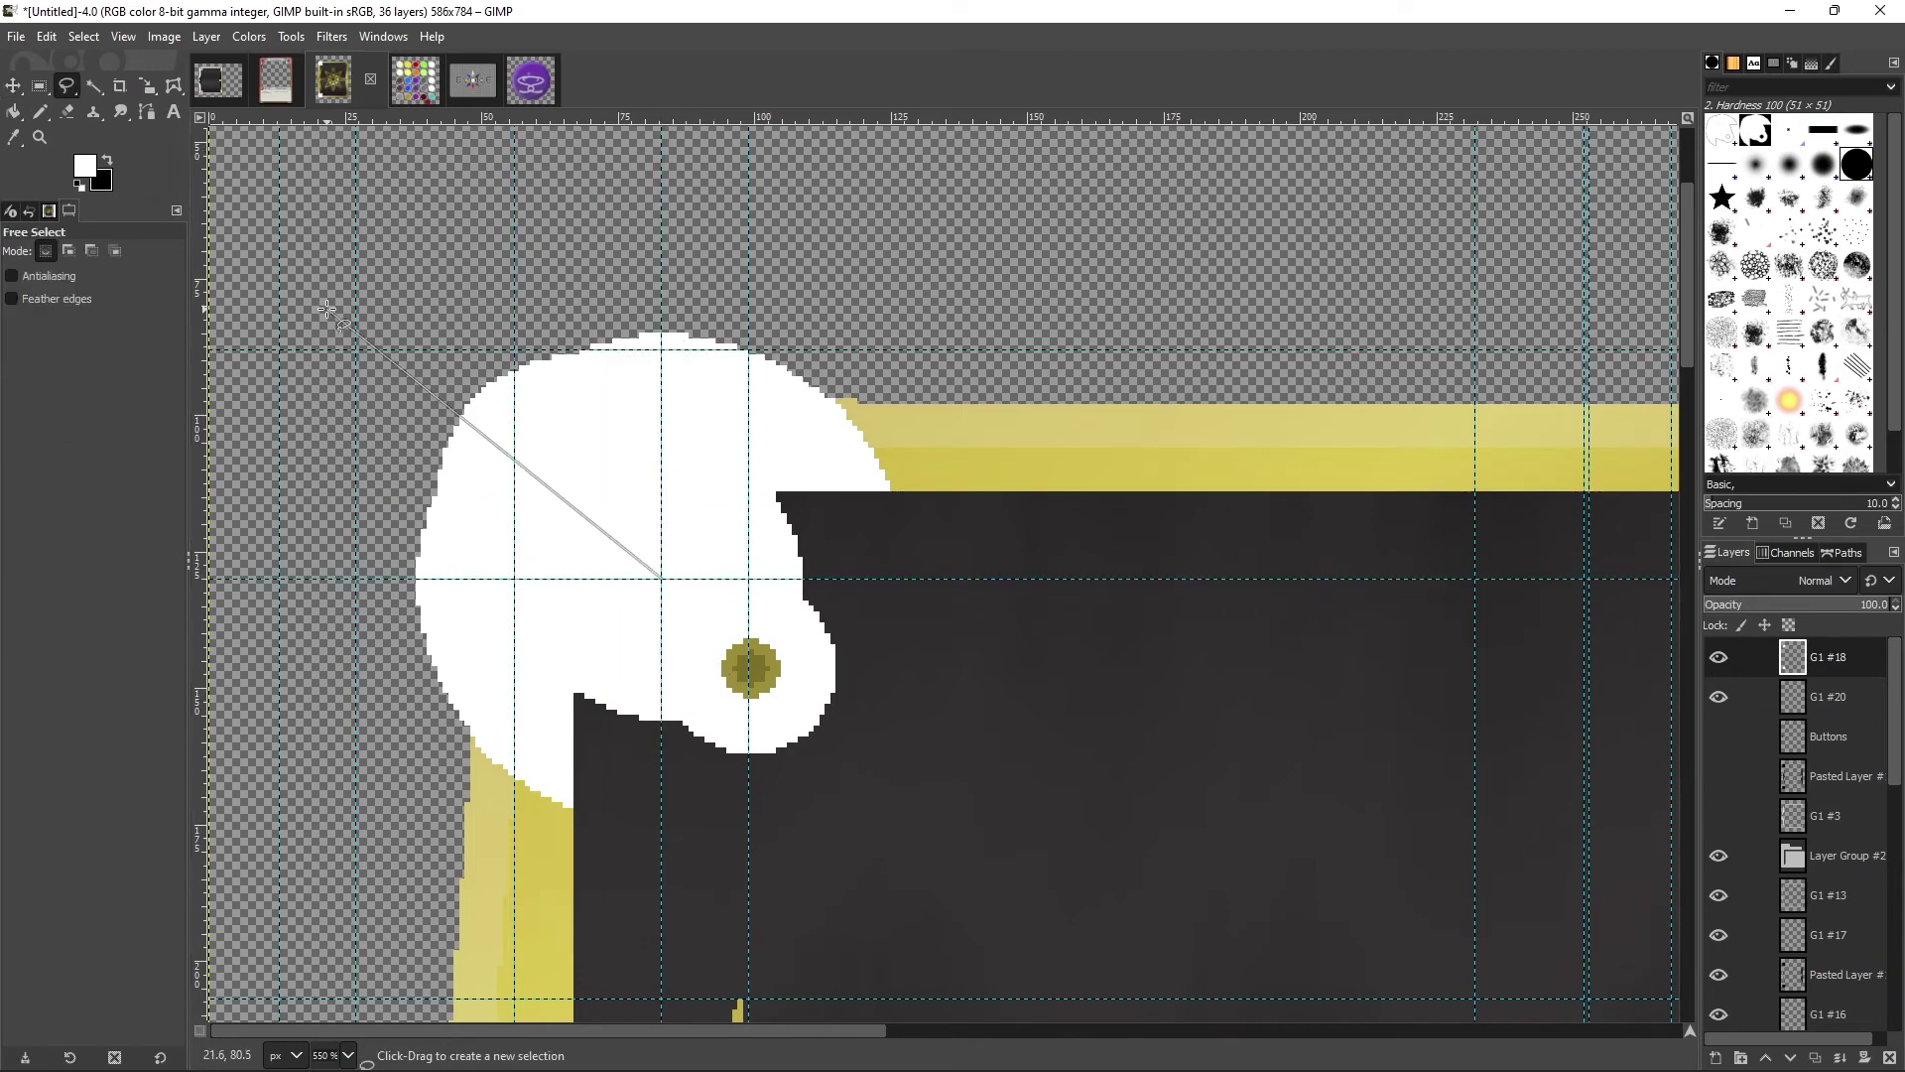
{"action": "left_click", "coordinate": [312, 262]}
{"action": "left_click", "coordinate": [427, 958]}
{"action": "left_click_drag", "start_coordinate": [847, 947], "coordinate": [972, 888]}
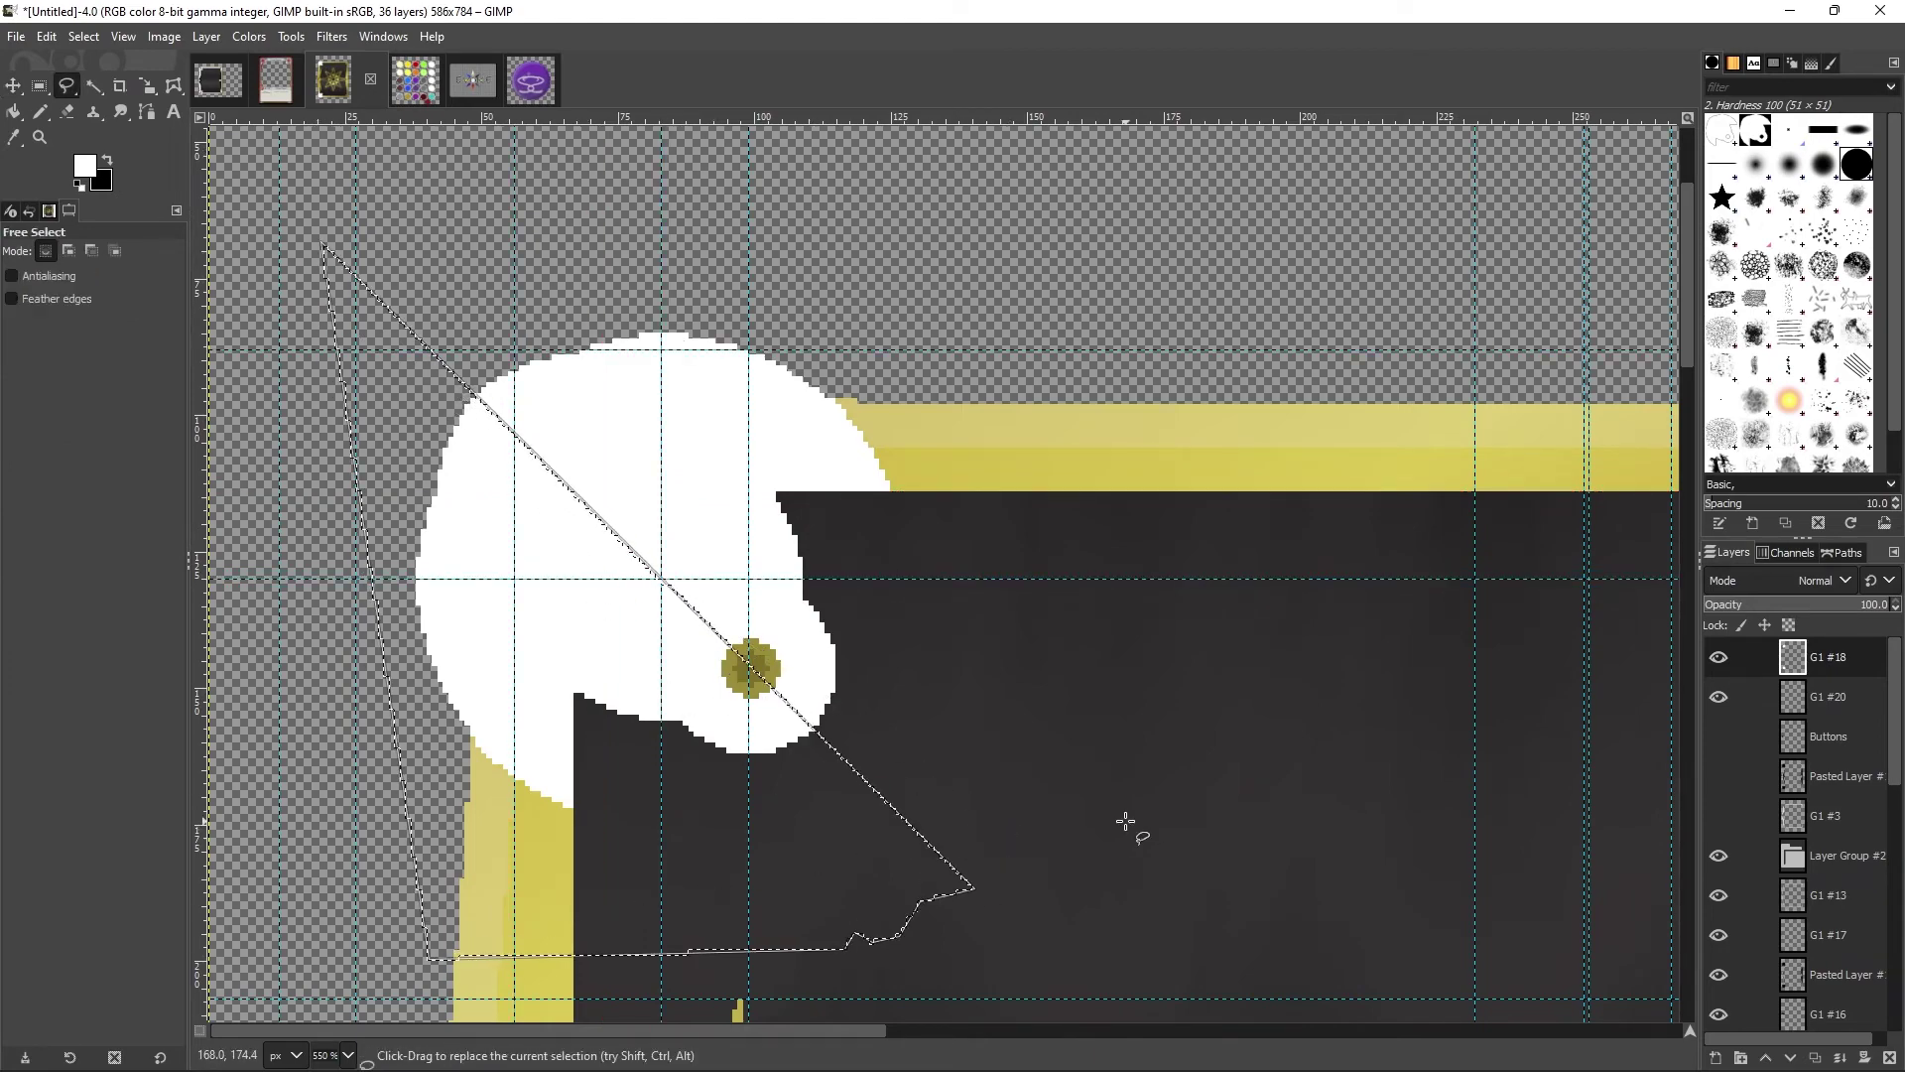
{"action": "right_click", "coordinate": [1851, 750]}
{"action": "left_click", "coordinate": [1726, 157]}
Step: Select the upper-left diagonal half of the white lower corner ornament with Free Select and delete it from G1 #18
{"action": "scroll", "coordinate": [1450, 652], "scroll_direction": "down", "scroll_amount": 10}
{"action": "key", "text": "Down"}
{"action": "left_click", "coordinate": [357, 861]}
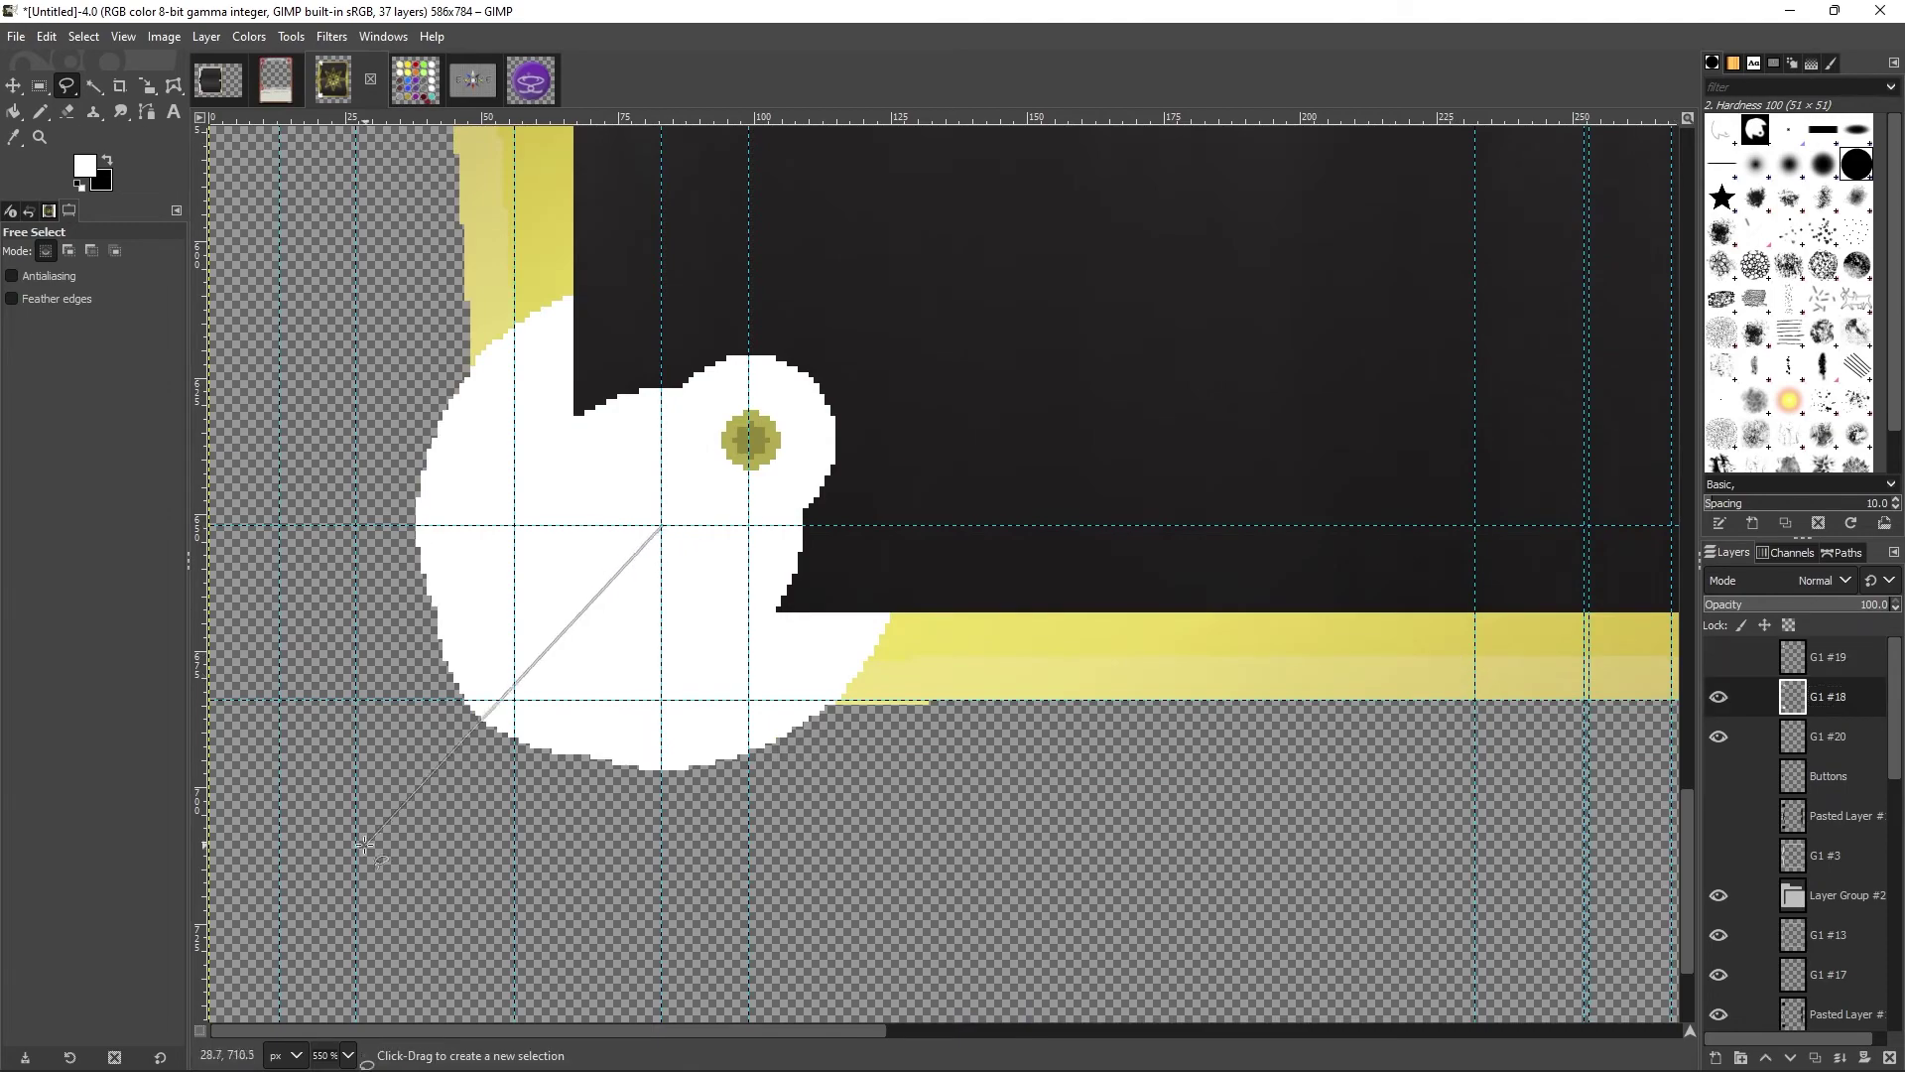
{"action": "left_click", "coordinate": [322, 235]}
{"action": "left_click", "coordinate": [1030, 256]}
{"action": "left_click", "coordinate": [977, 220]}
{"action": "left_click", "coordinate": [357, 861]}
{"action": "key", "text": "Return"}
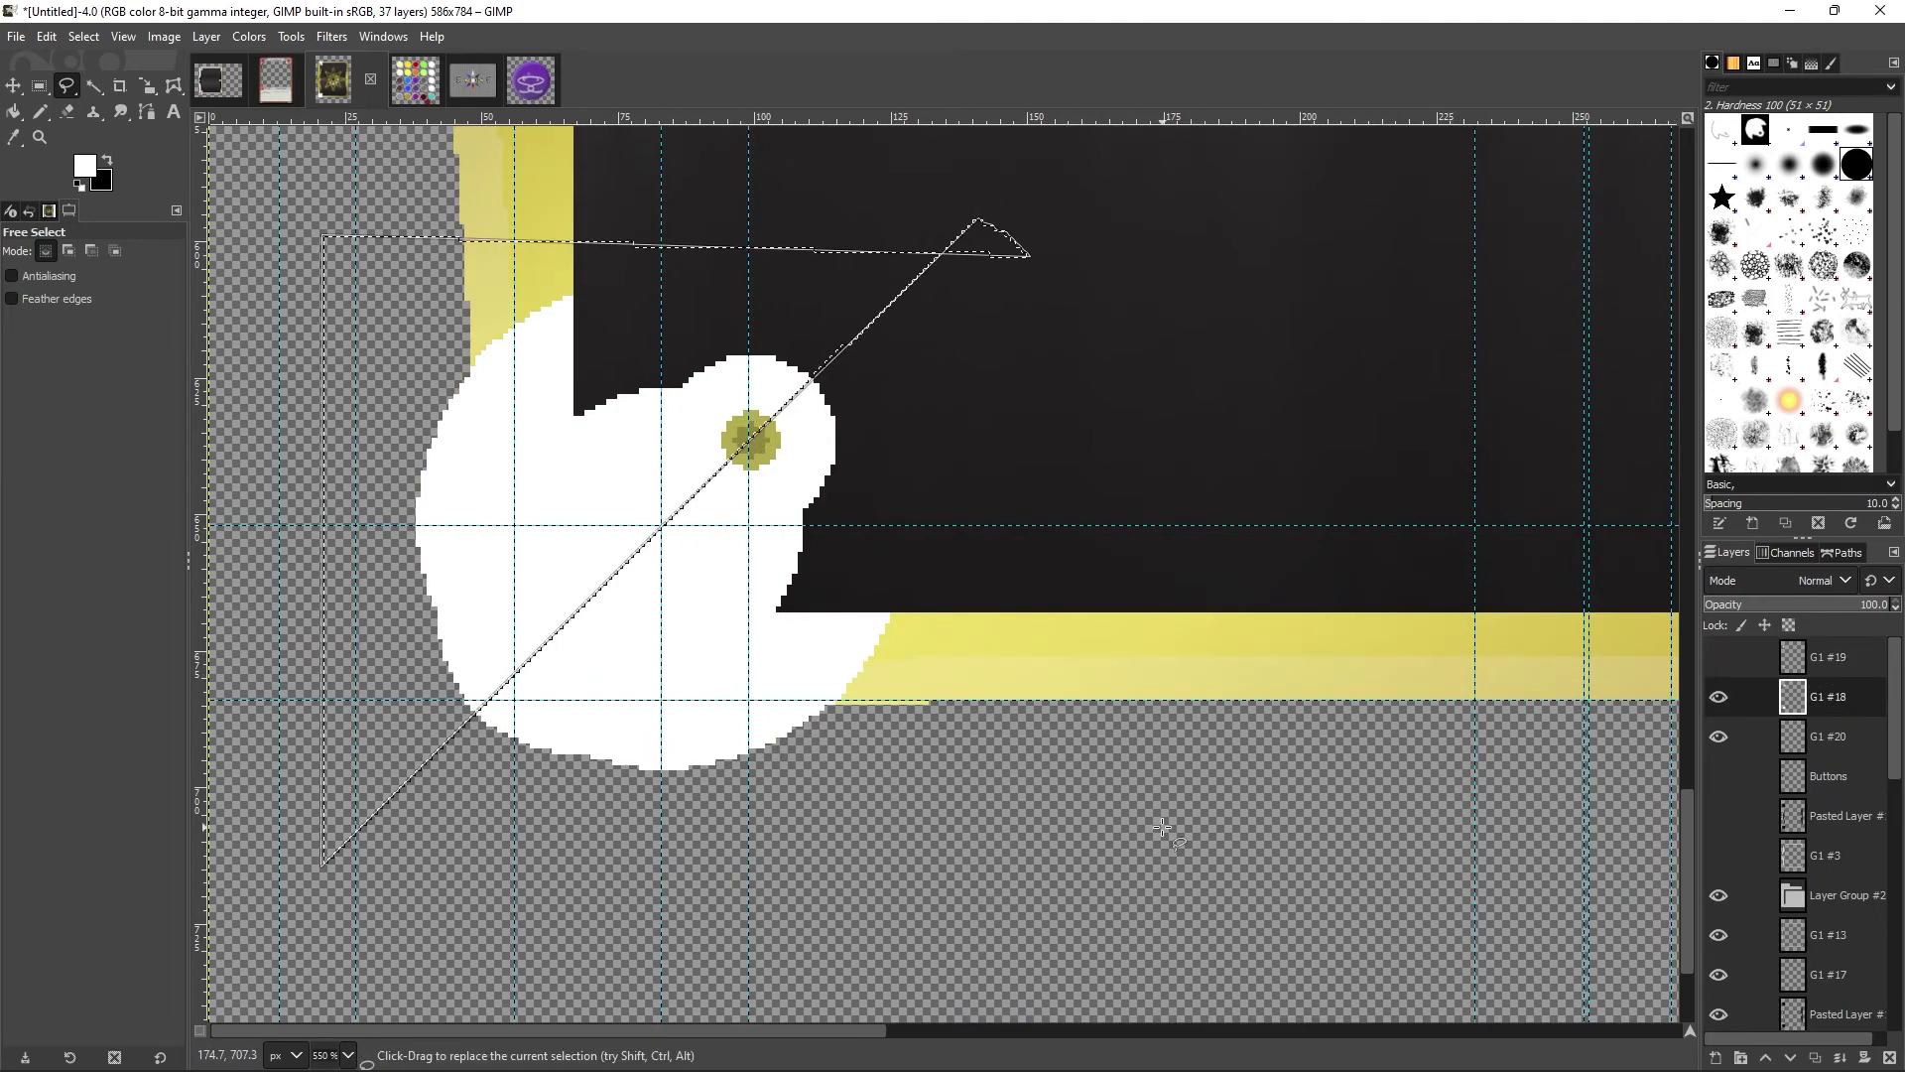
{"action": "key", "text": "Delete"}
Step: Hide the guides and set the opacity of the white corner ornament halves on G1 #18 to 10
{"action": "key", "text": "z"}
{"action": "key", "text": "1"}
{"action": "left_click", "coordinate": [1895, 610]}
{"action": "key", "text": "ctrl+shift+t"}
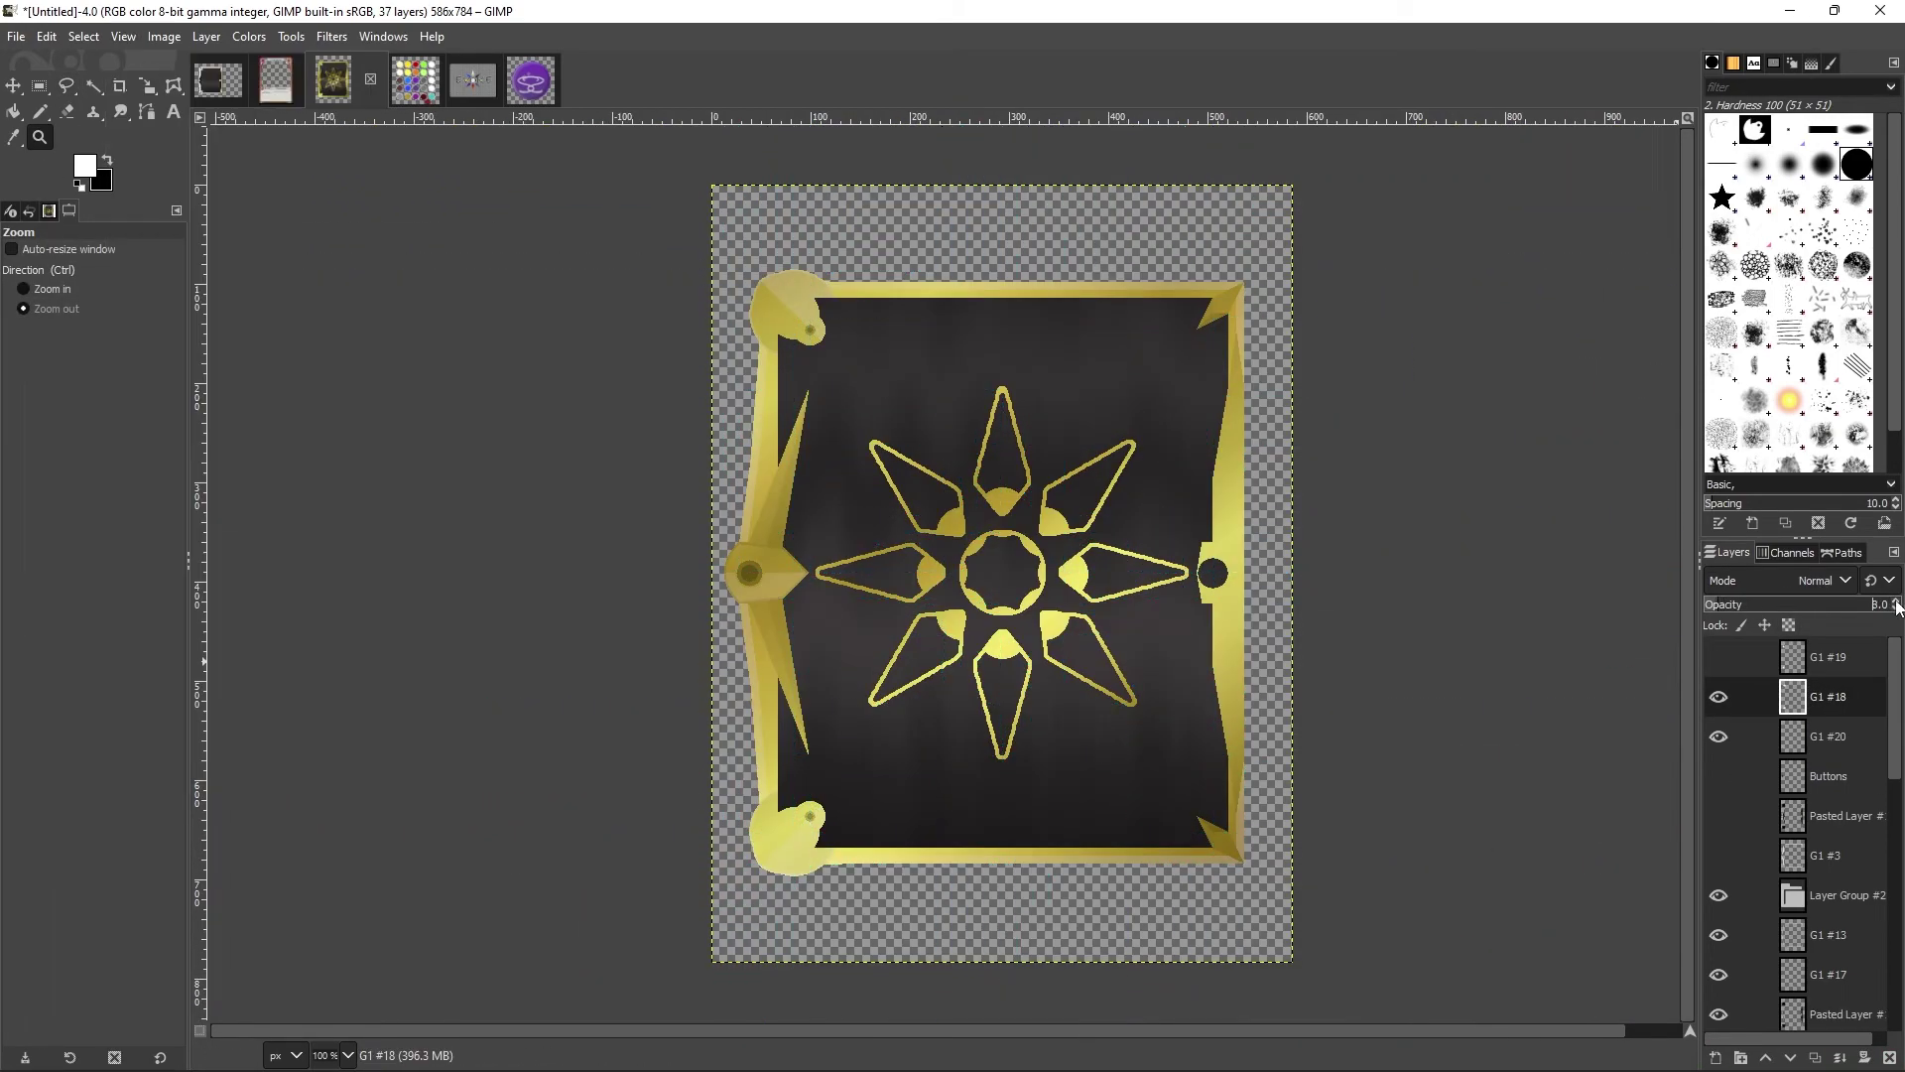
{"action": "left_click", "coordinate": [1896, 610]}
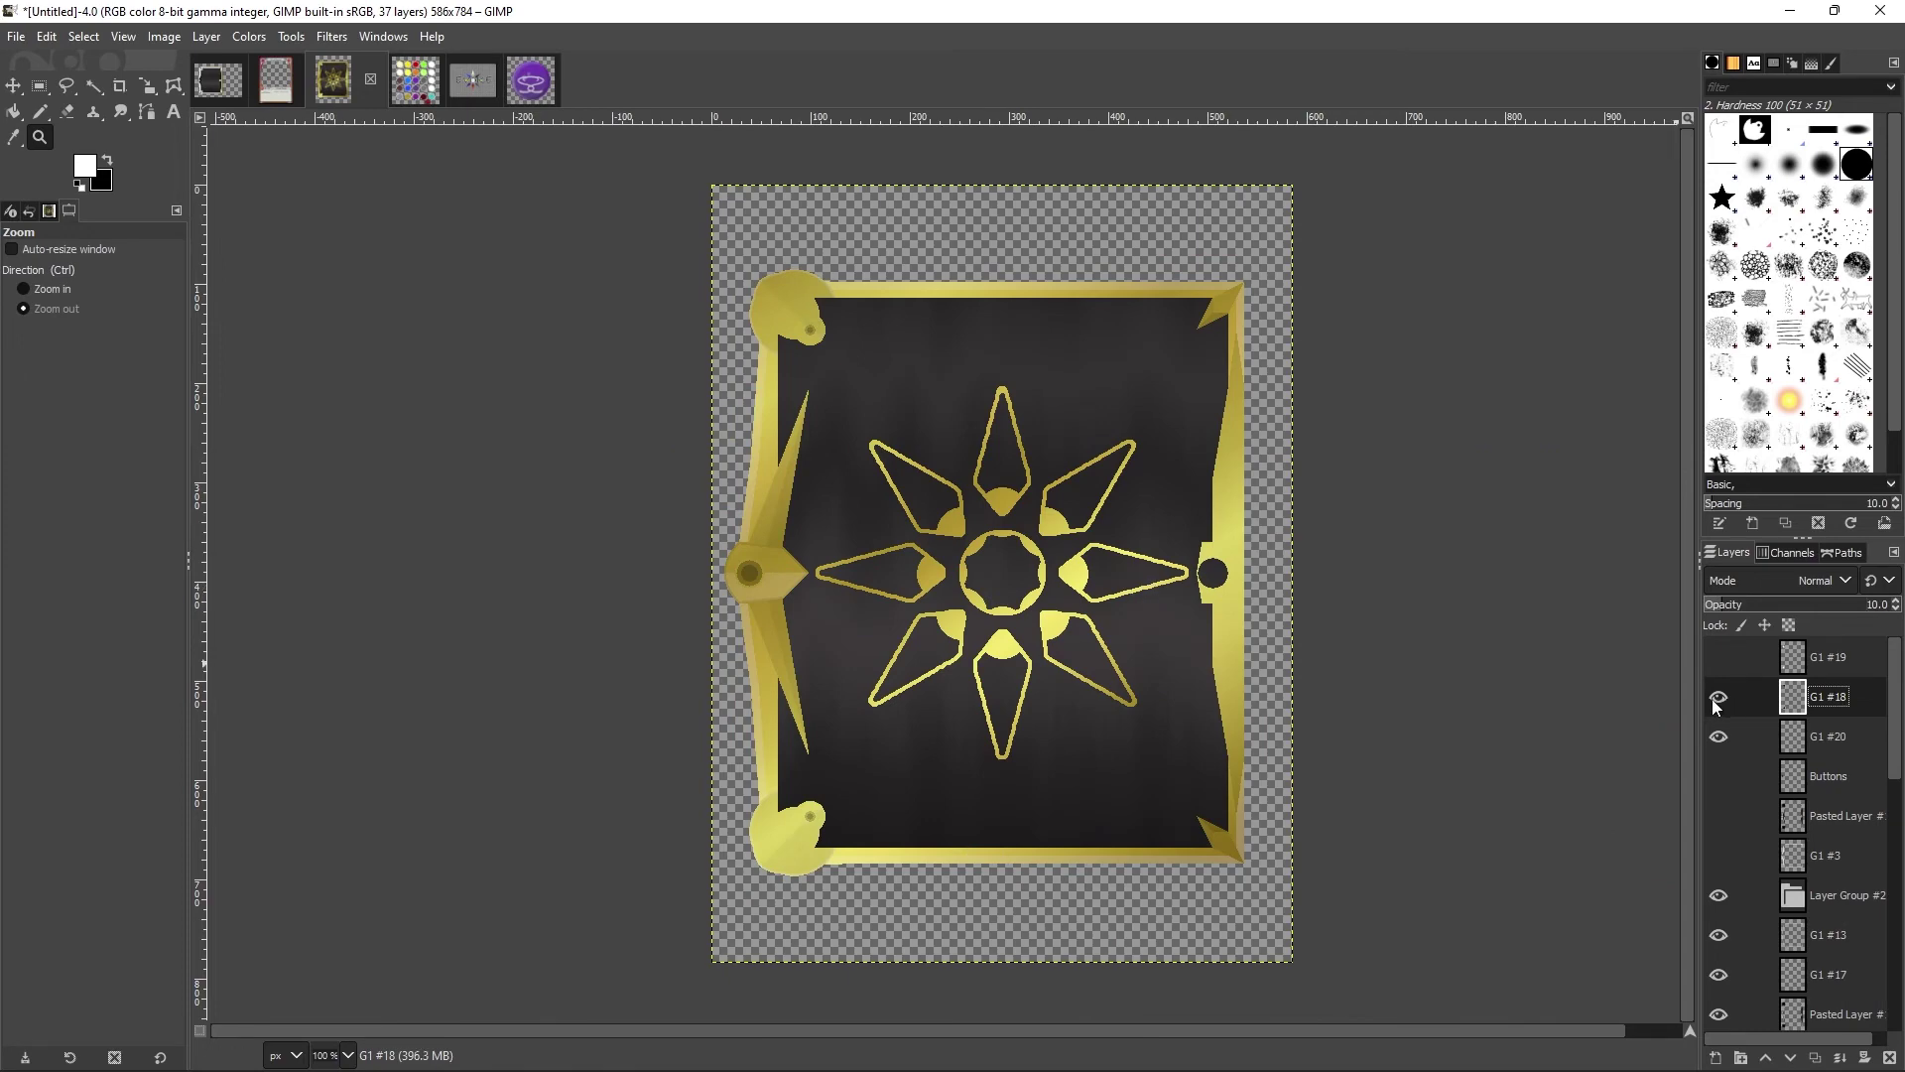
Step: Set the opacity of the corner rim on G1 #20 to 10 and move G1 #18 and G1 #20 beneath Layer Group #2
{"action": "scroll", "coordinate": [838, 844], "scroll_direction": "up", "scroll_amount": 4}
{"action": "scroll", "coordinate": [844, 835], "scroll_direction": "down", "scroll_amount": 10}
{"action": "key", "text": "Page_Down"}
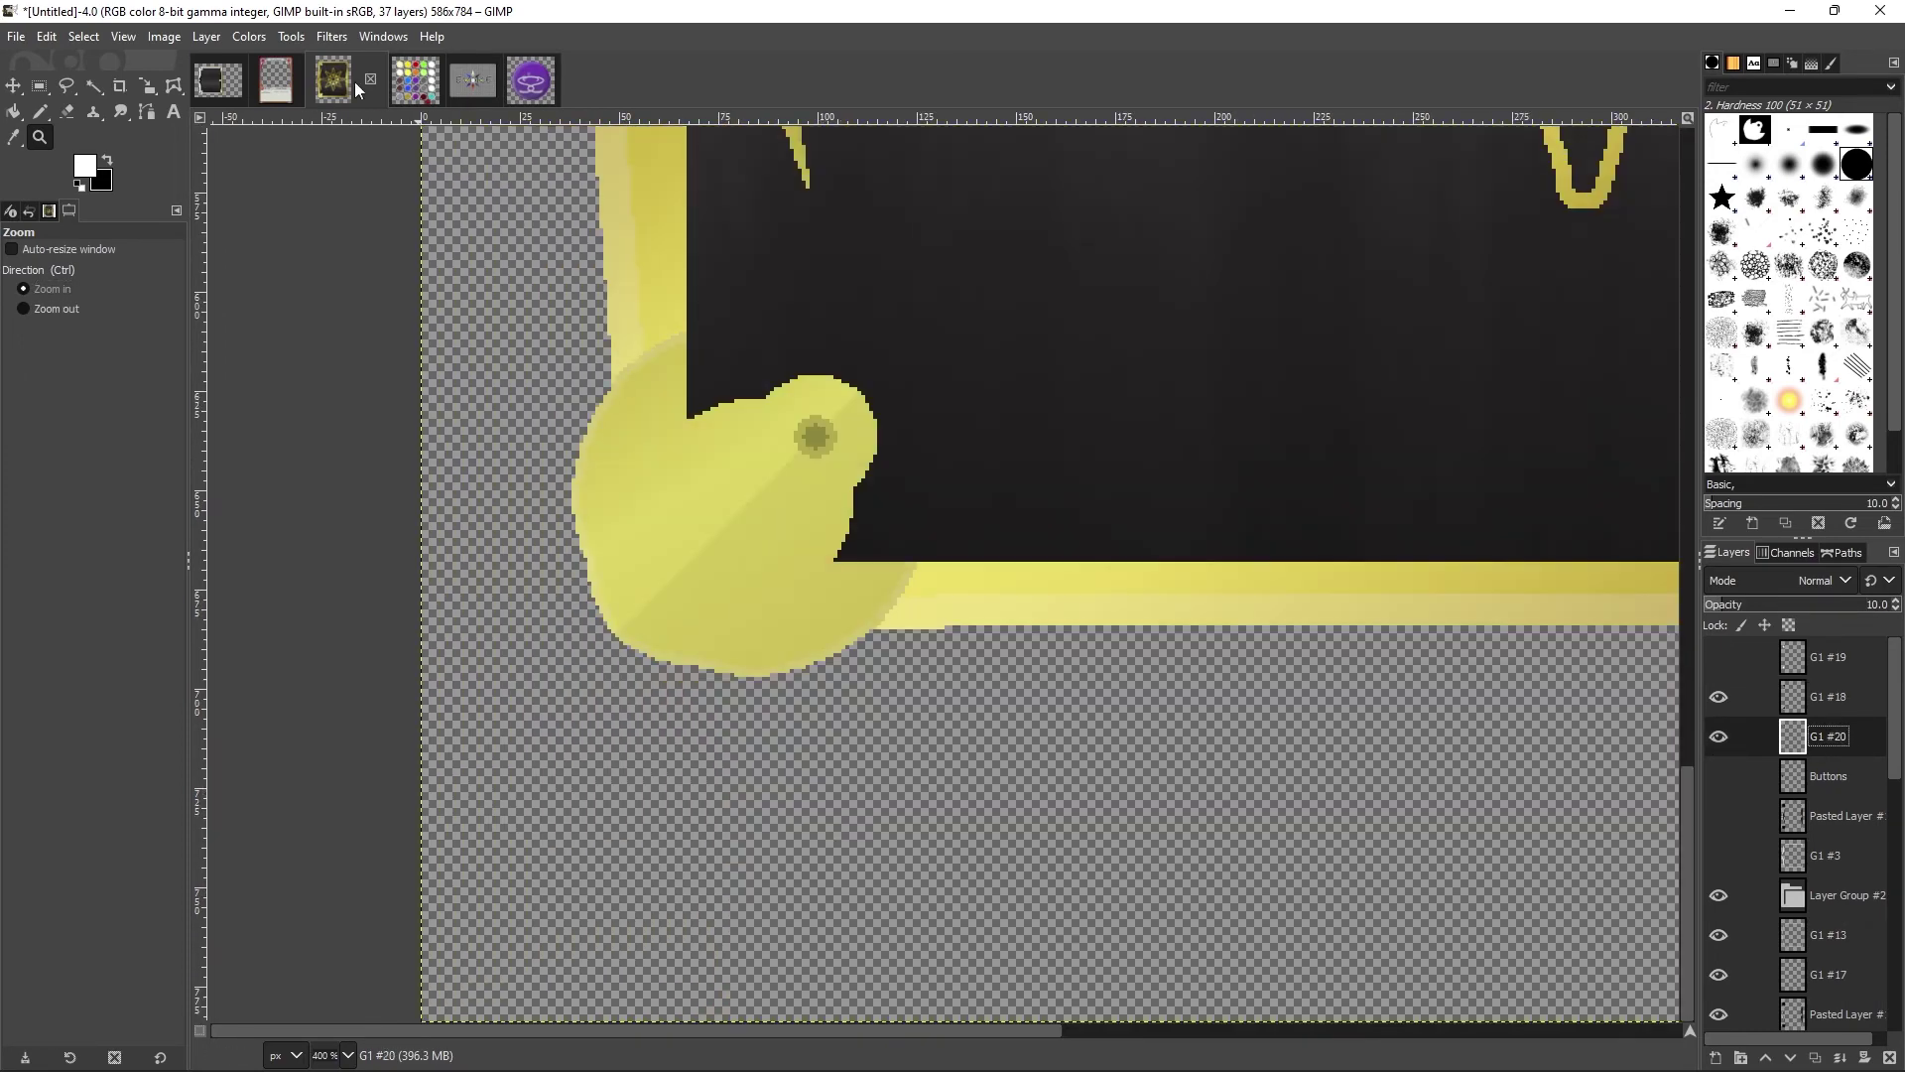
{"action": "scroll", "coordinate": [735, 587], "scroll_direction": "down", "scroll_amount": 4}
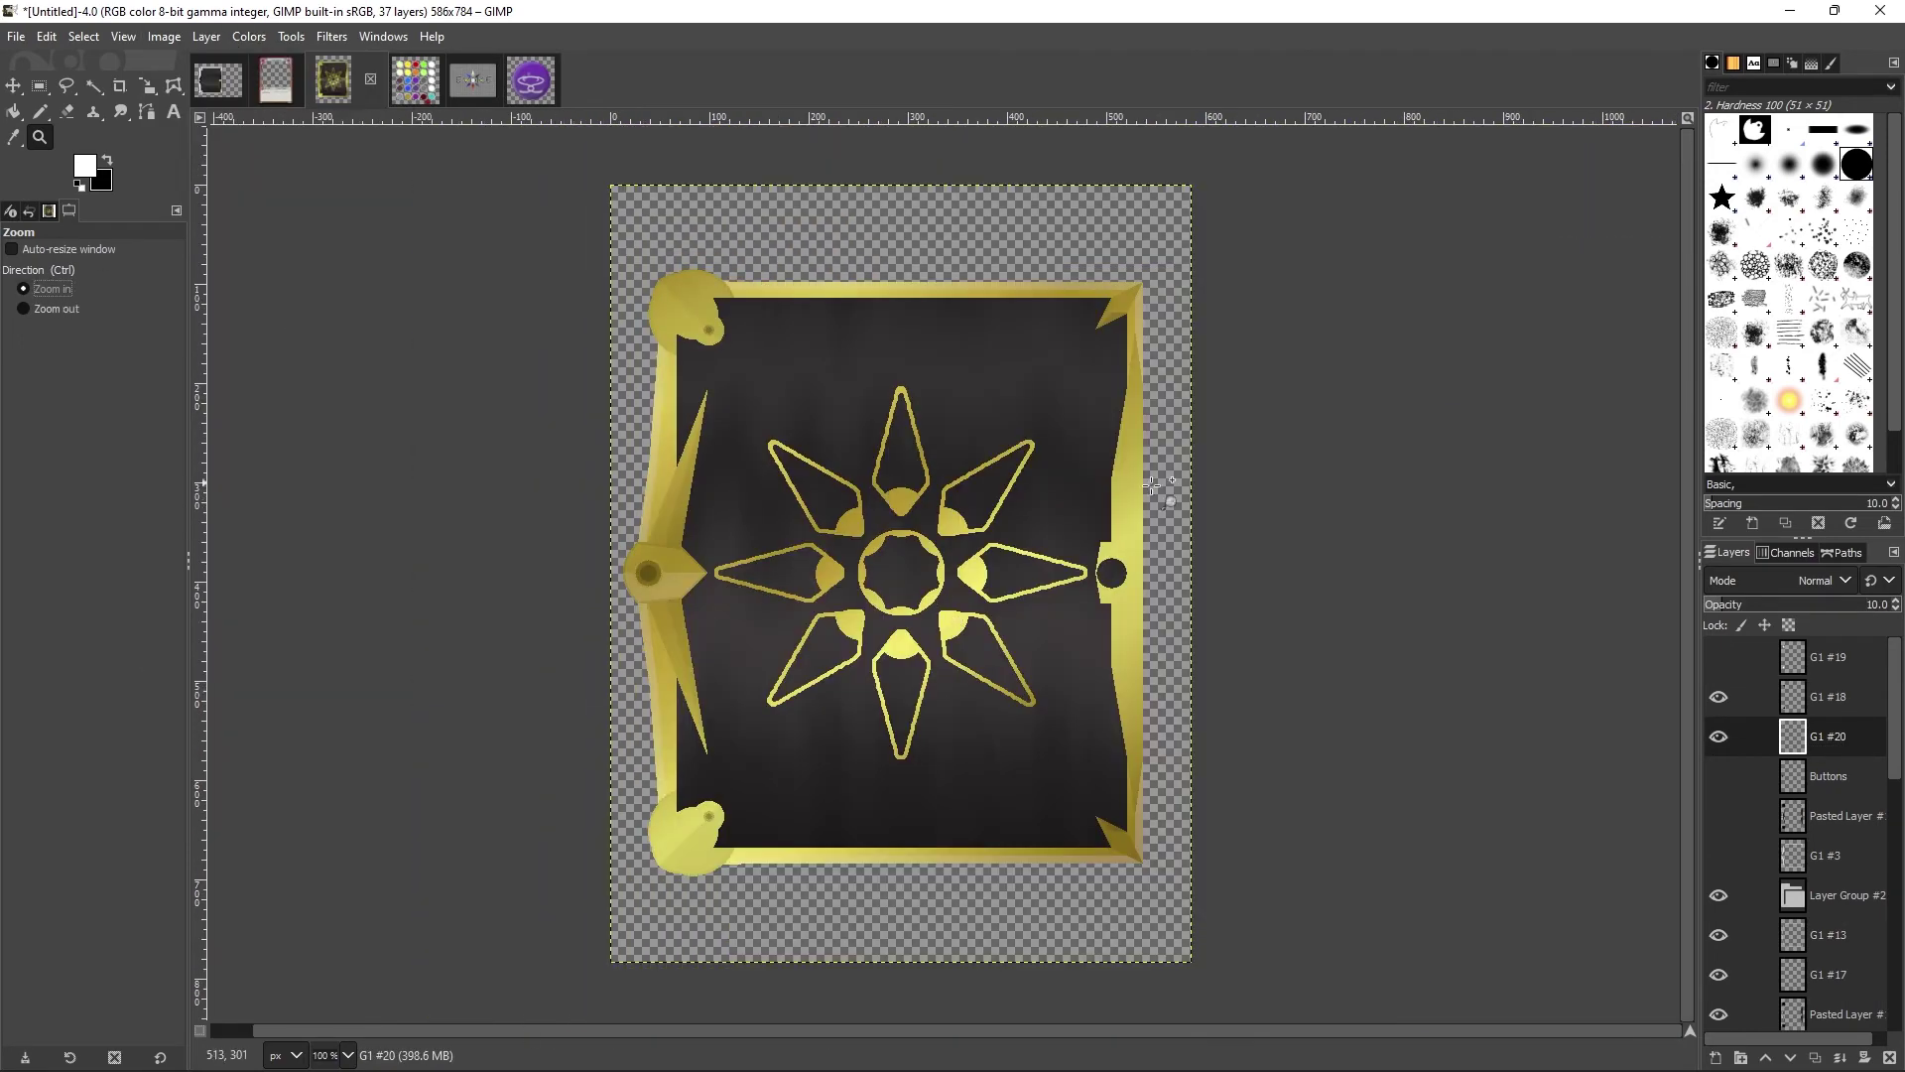
{"action": "key", "text": "2"}
{"action": "left_click_drag", "start_coordinate": [1831, 694], "coordinate": [1714, 747]}
Step: Select the right clasp shape, fill it black on G1 #19 and reduce that layer's opacity to 20
{"action": "left_click", "coordinate": [1793, 696], "text": "alt"}
{"action": "key", "text": "u"}
{"action": "key", "text": "x"}
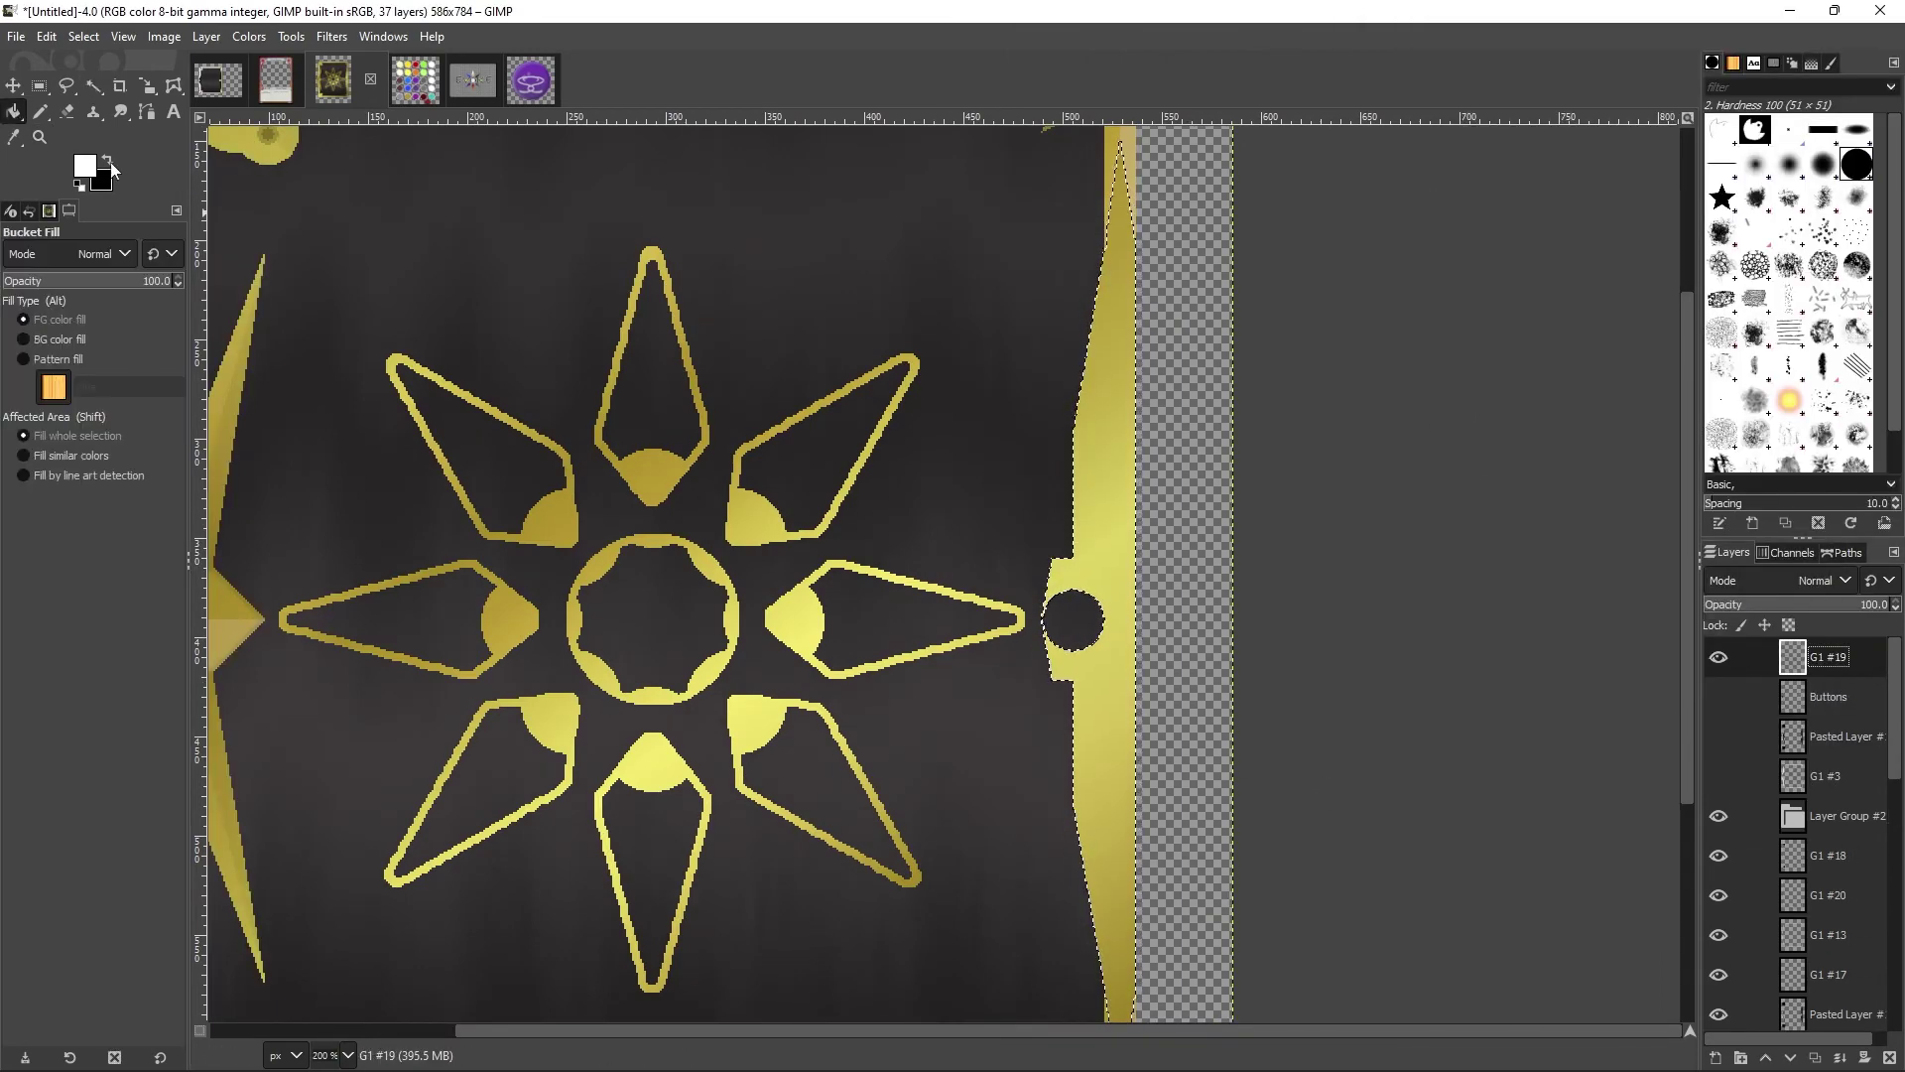
{"action": "key", "text": "ctrl+comma"}
{"action": "key", "text": "r"}
{"action": "scroll", "coordinate": [1875, 604], "scroll_direction": "down", "scroll_amount": 5}
{"action": "key", "text": "shift+j"}
{"action": "key", "text": "ctrl+shift+t"}
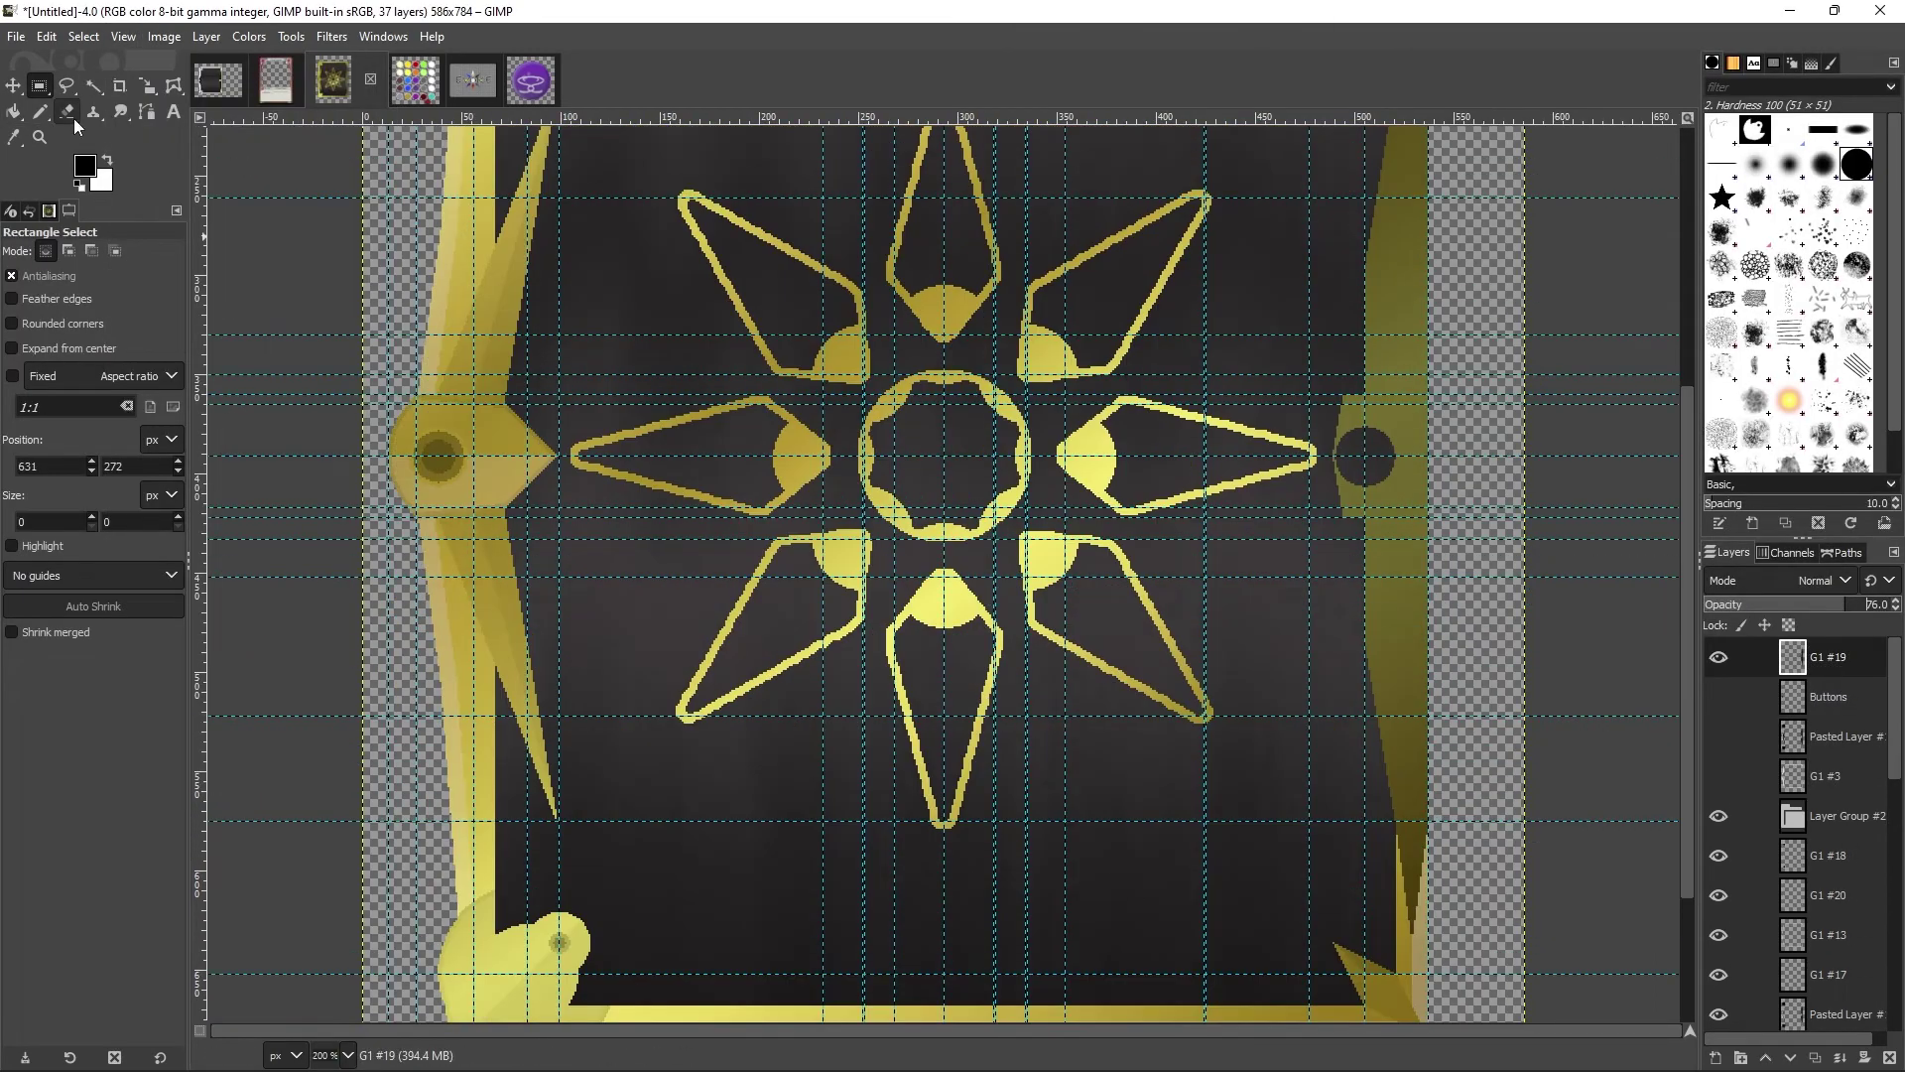
Step: Add a black outline along the right clasp's edges on a new layer G1 #21 and set its opacity to 50
{"action": "scroll", "coordinate": [1897, 607], "scroll_direction": "down", "scroll_amount": 10}
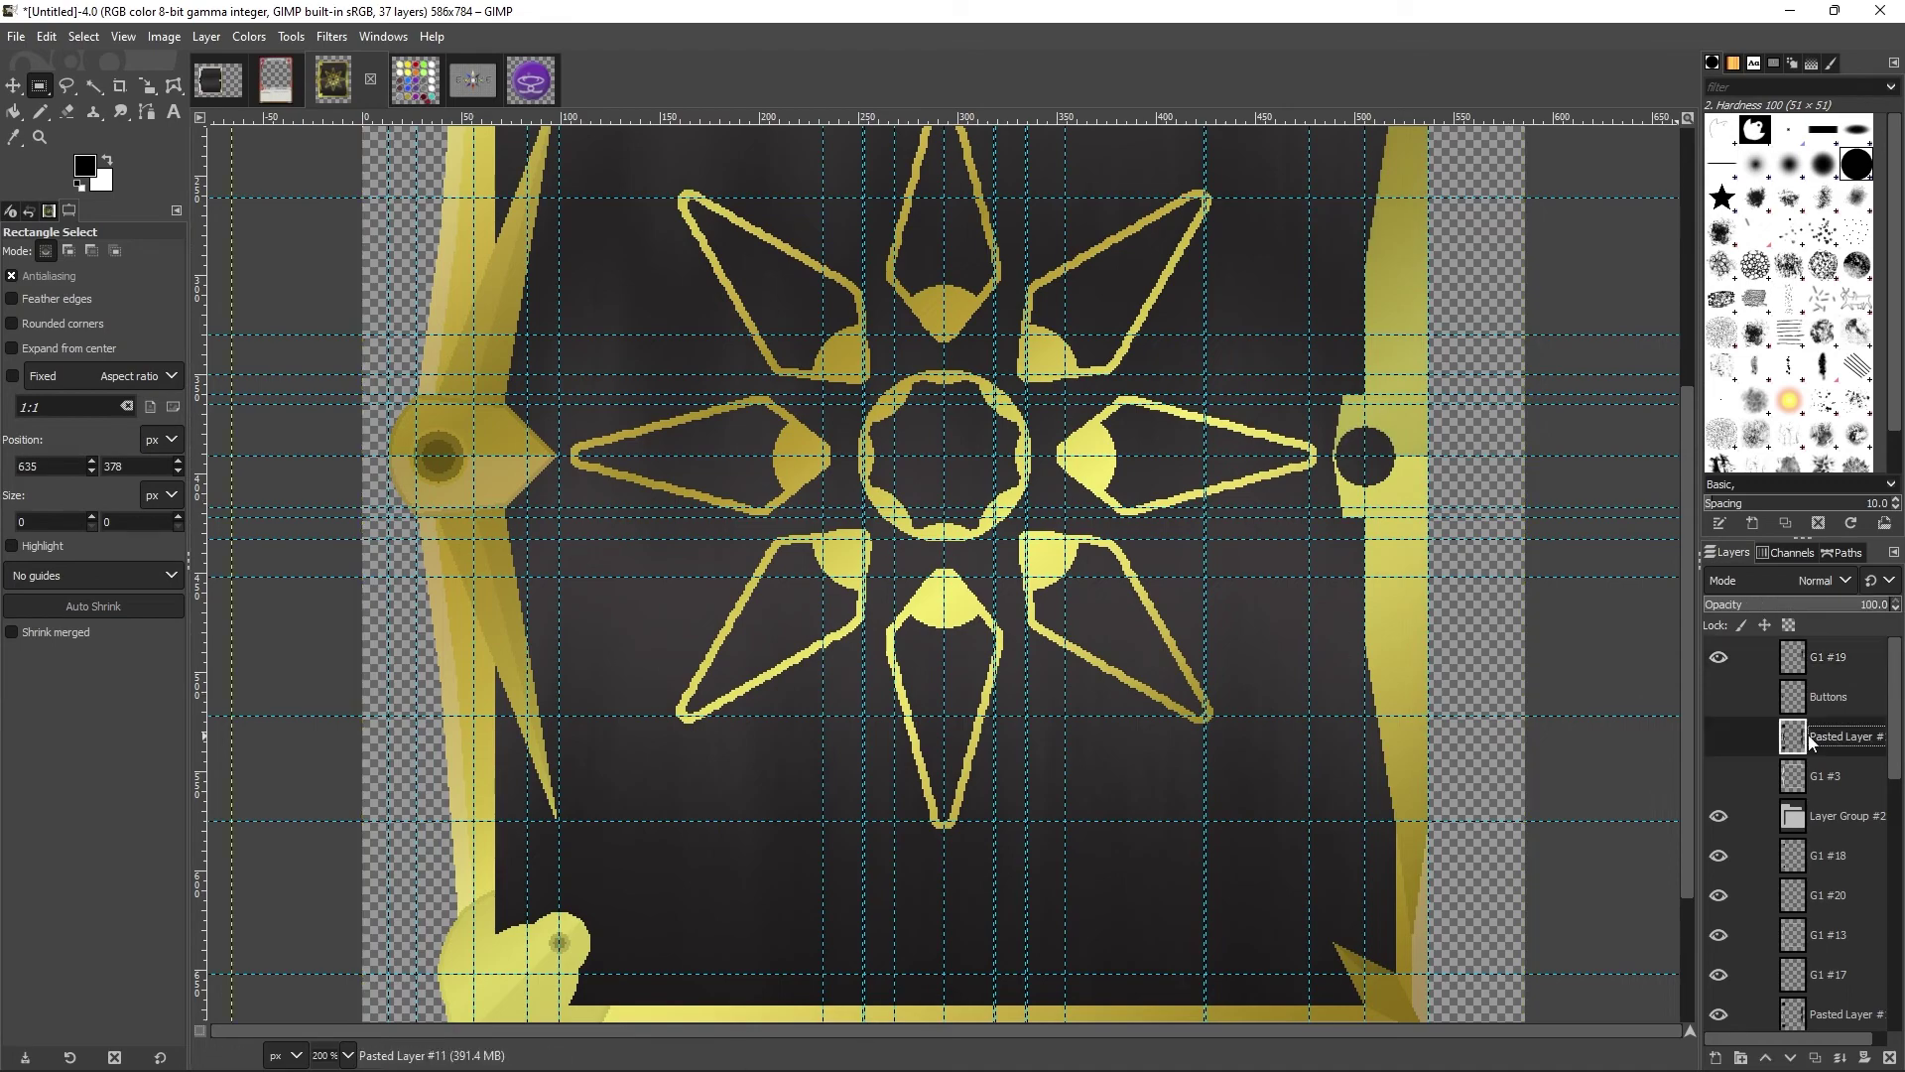
{"action": "key", "text": "shift+ctrl+n"}
{"action": "scroll", "coordinate": [1875, 604], "scroll_direction": "down", "scroll_amount": 8}
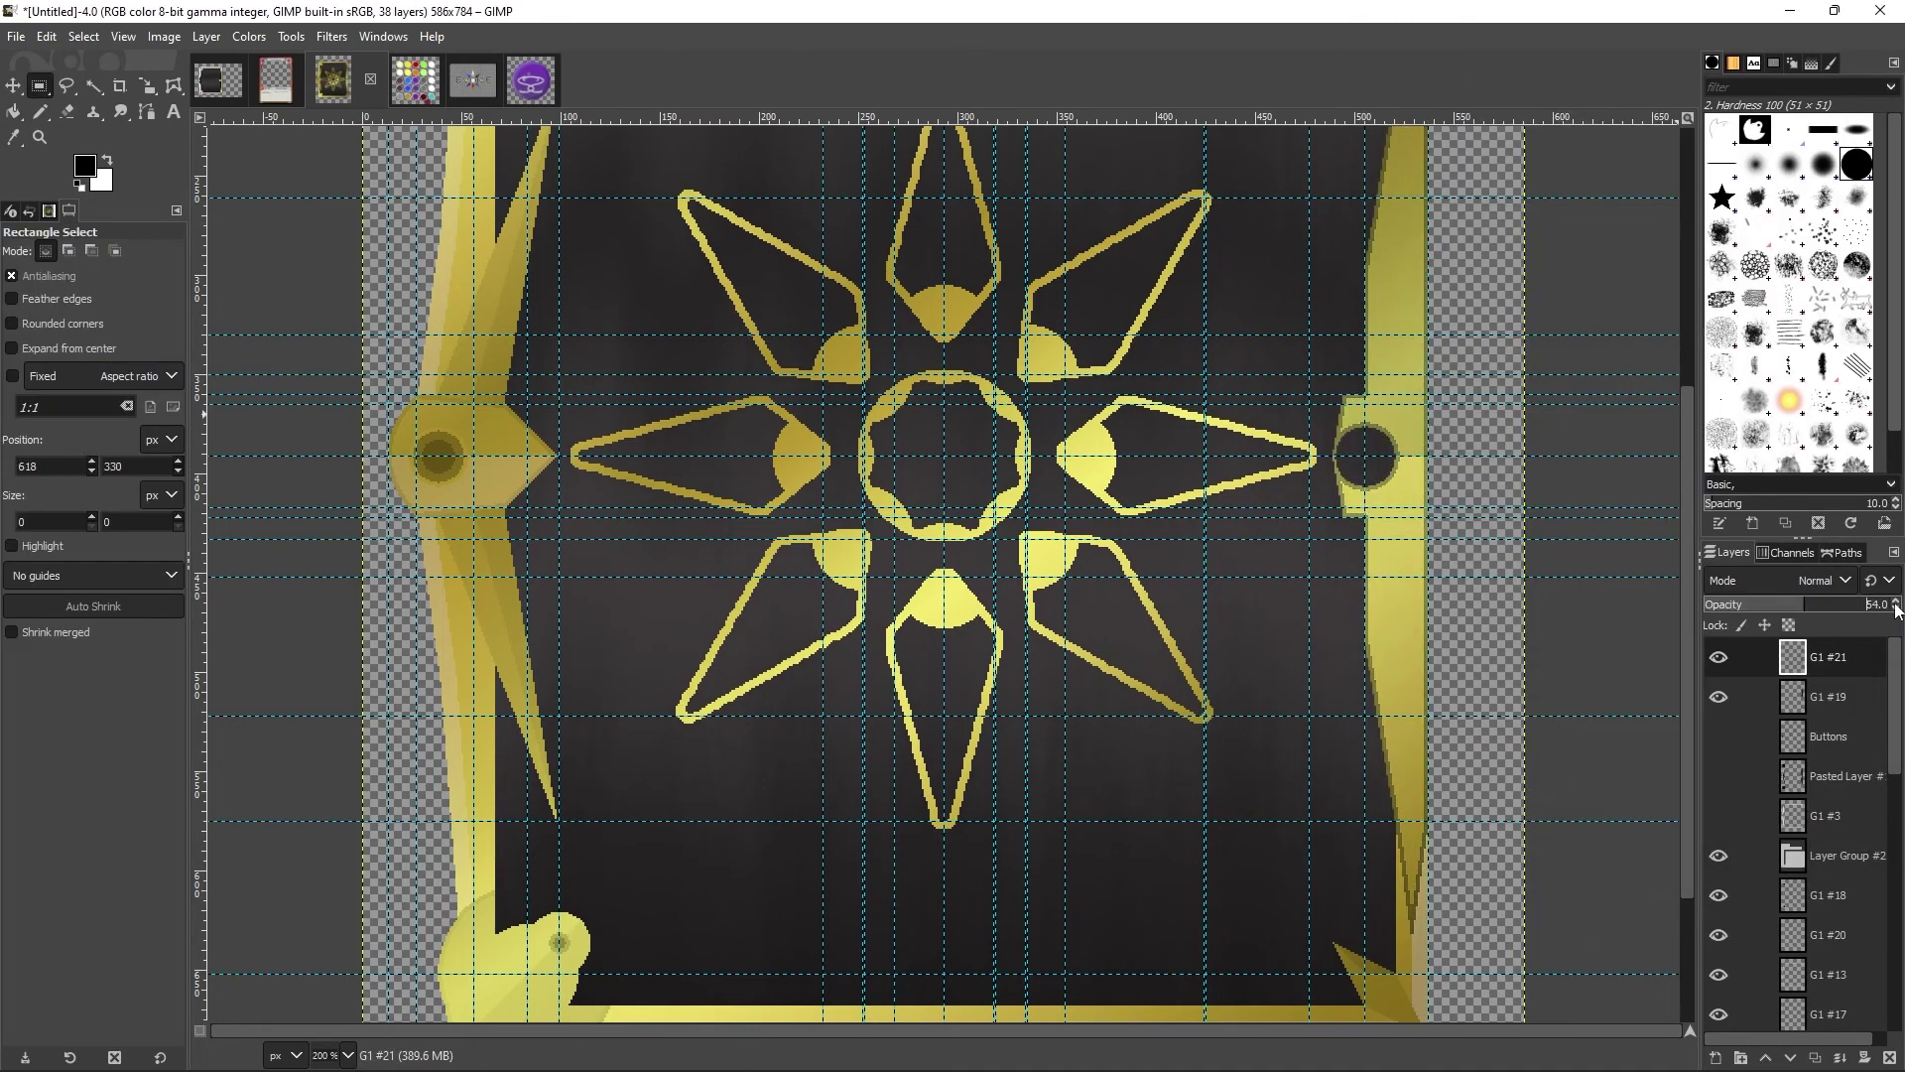
{"action": "scroll", "coordinate": [1319, 722], "scroll_direction": "up", "scroll_amount": 5}
Step: Clear the G1 #21 outline along the clasp's right edge and over its upper half using rectangular selections
{"action": "left_click", "coordinate": [1828, 696]}
{"action": "key", "text": "ctrl+shift+t"}
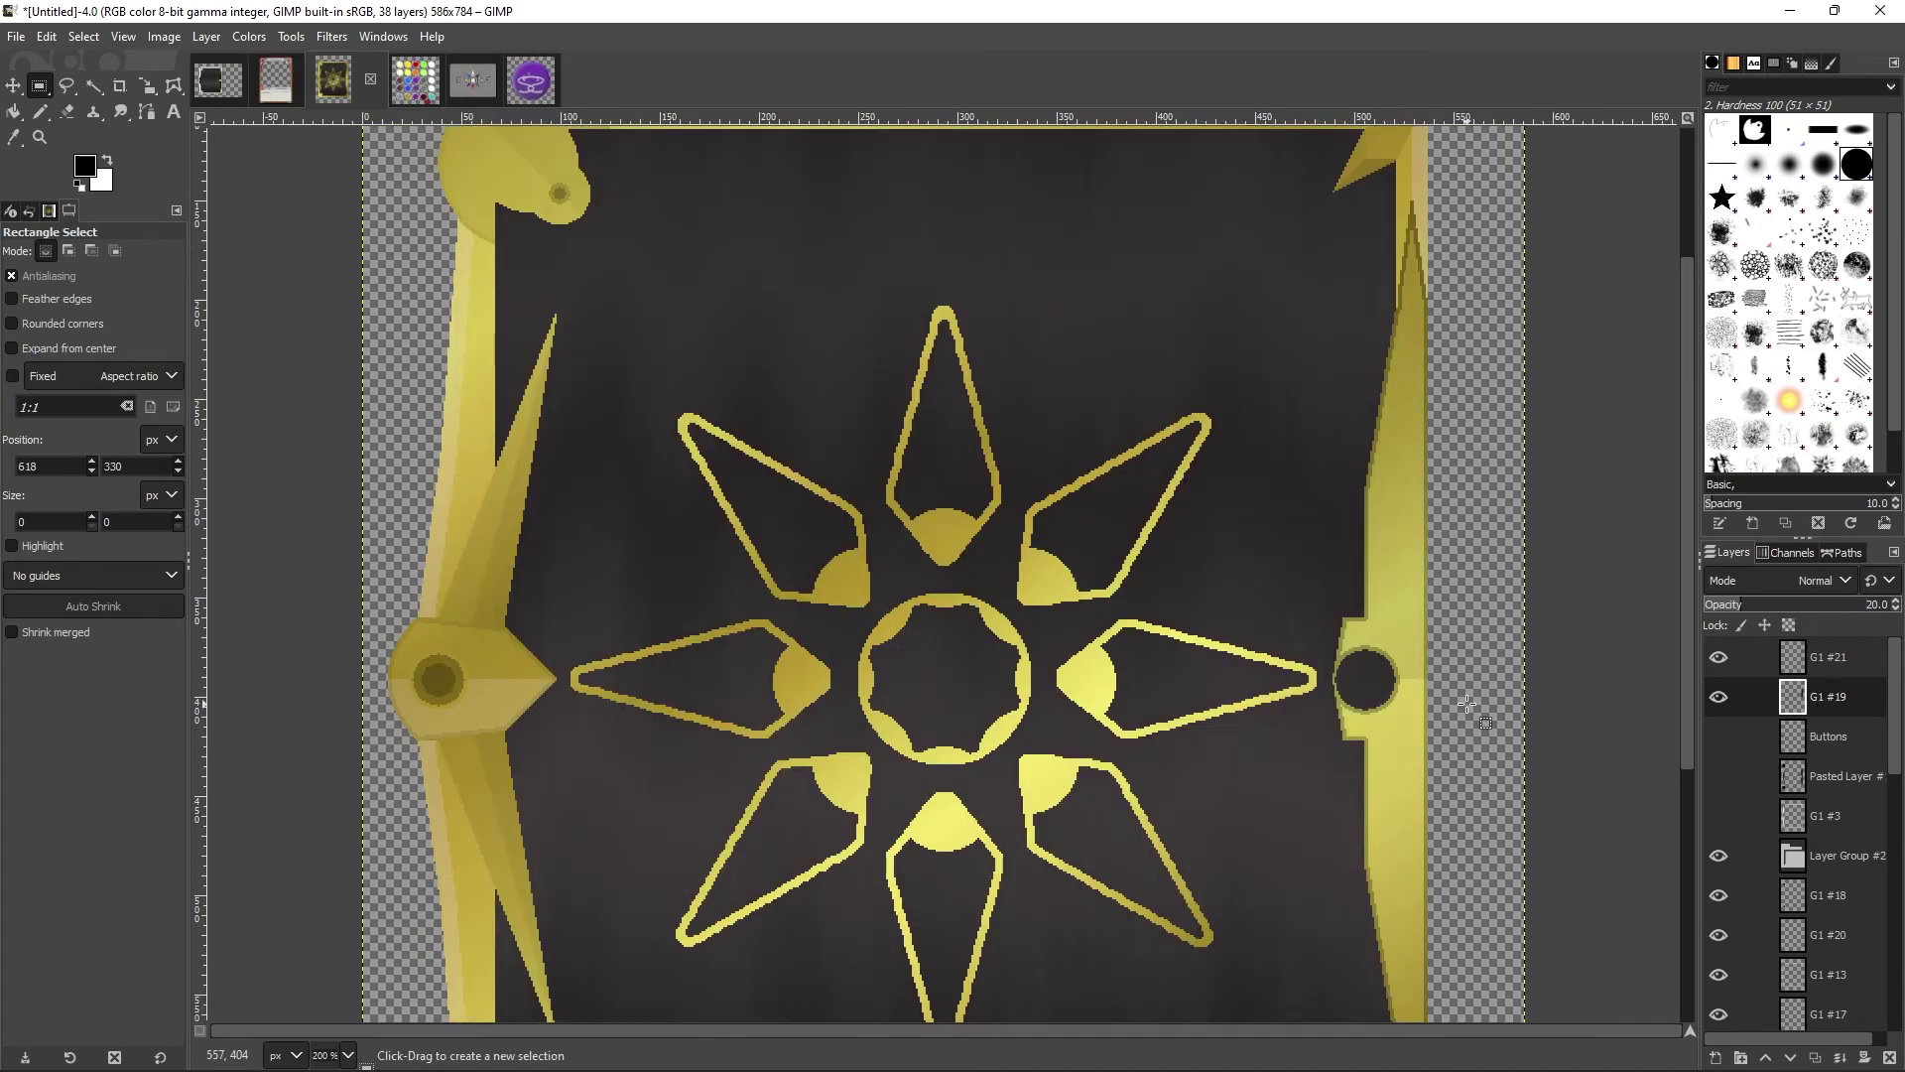
{"action": "left_click_drag", "start_coordinate": [1240, 208], "coordinate": [1186, 337]}
{"action": "left_click", "coordinate": [1818, 659]}
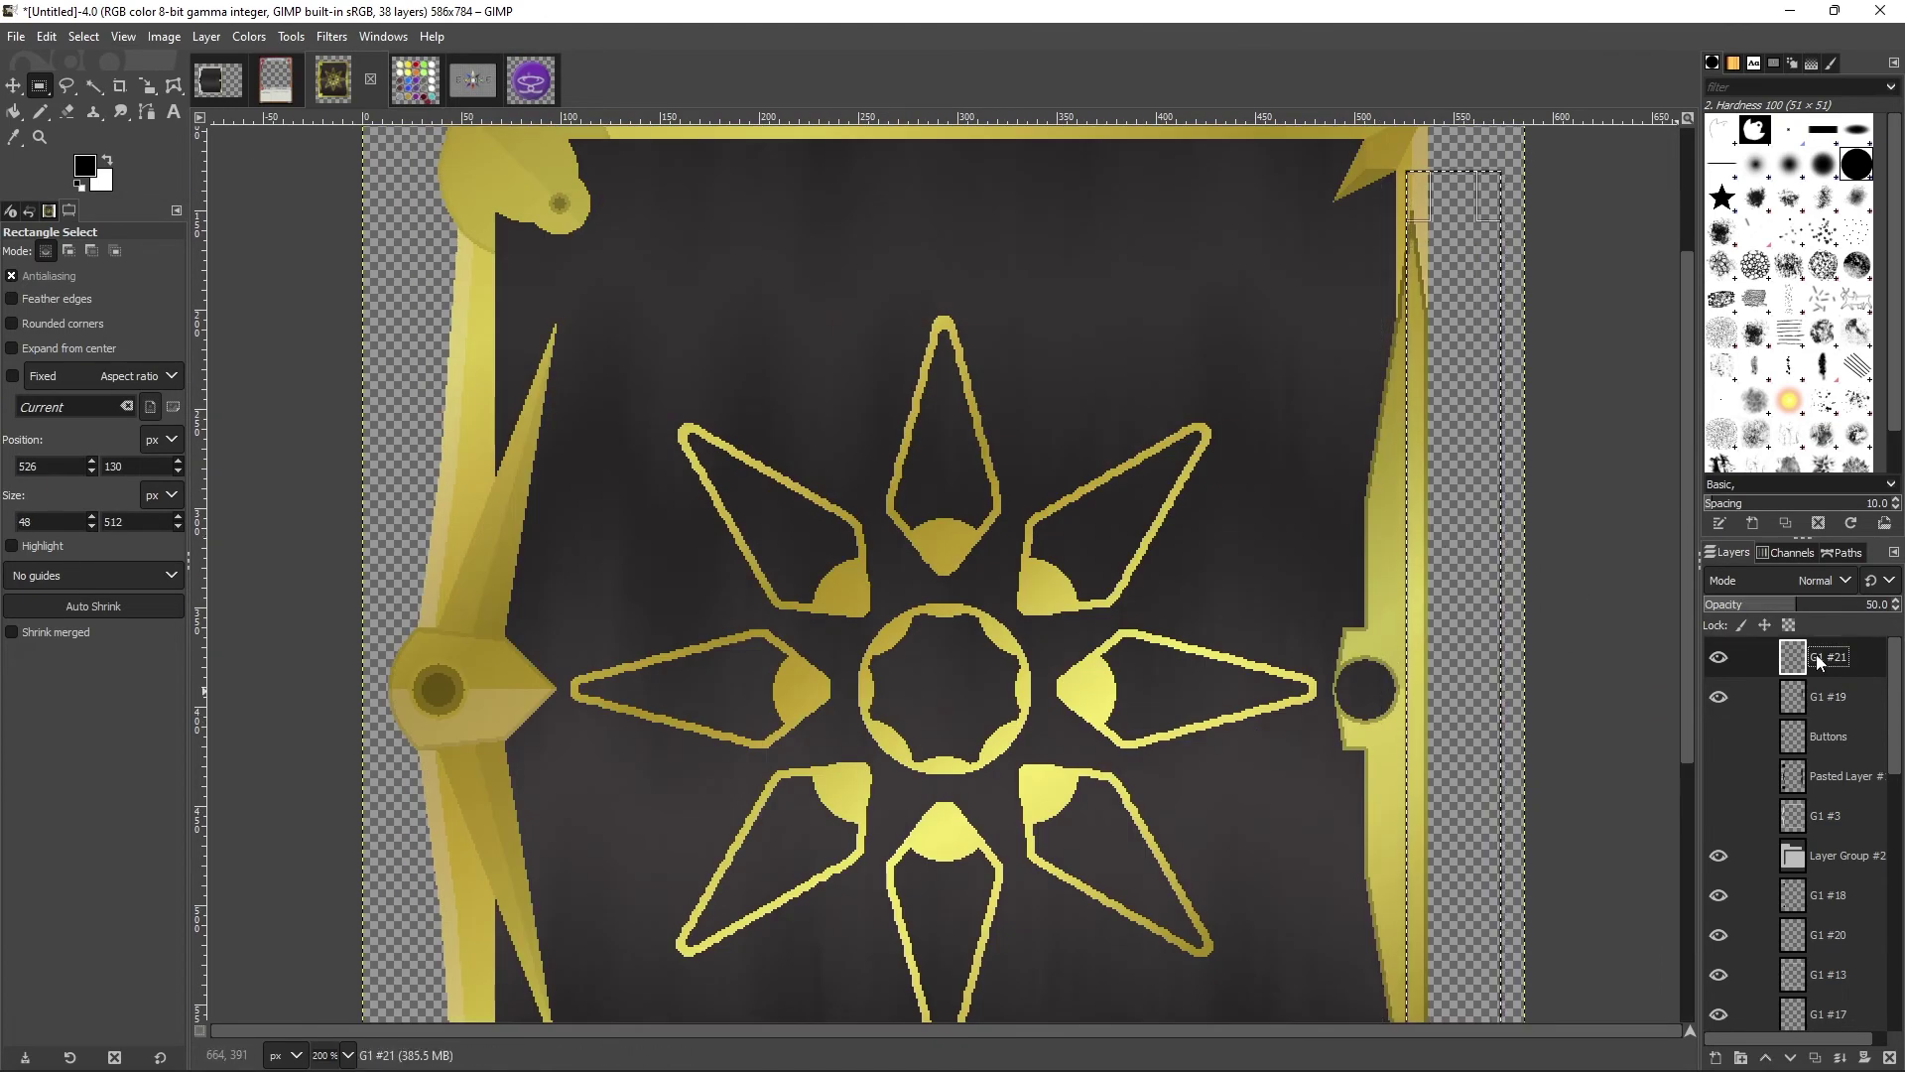
{"action": "left_click_drag", "start_coordinate": [1161, 152], "coordinate": [1510, 648]}
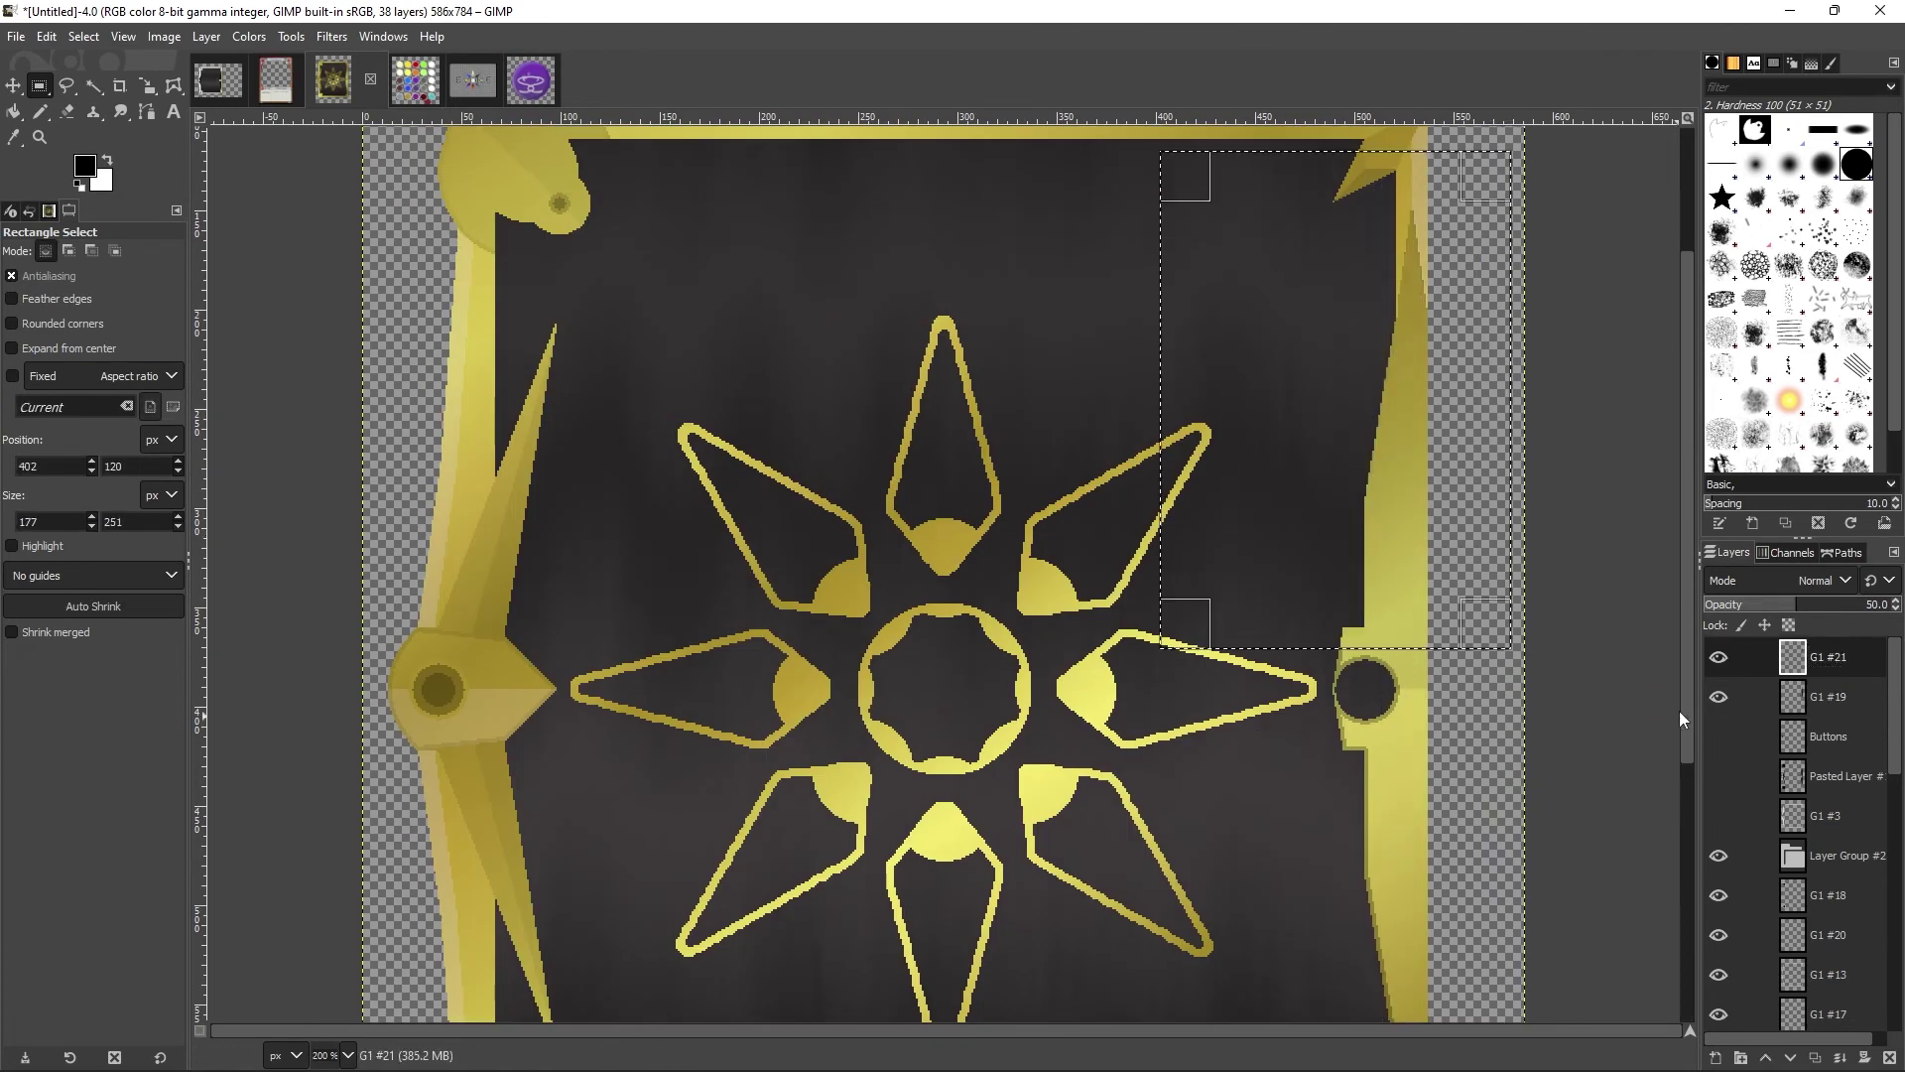
Step: Select the clasp shape on the hidden pasted layer and make a black strip along its right edge on a new layer G1 #22
{"action": "scroll", "coordinate": [1682, 720], "scroll_direction": "down", "scroll_amount": 5}
{"action": "key", "text": "z"}
{"action": "key", "text": "3"}
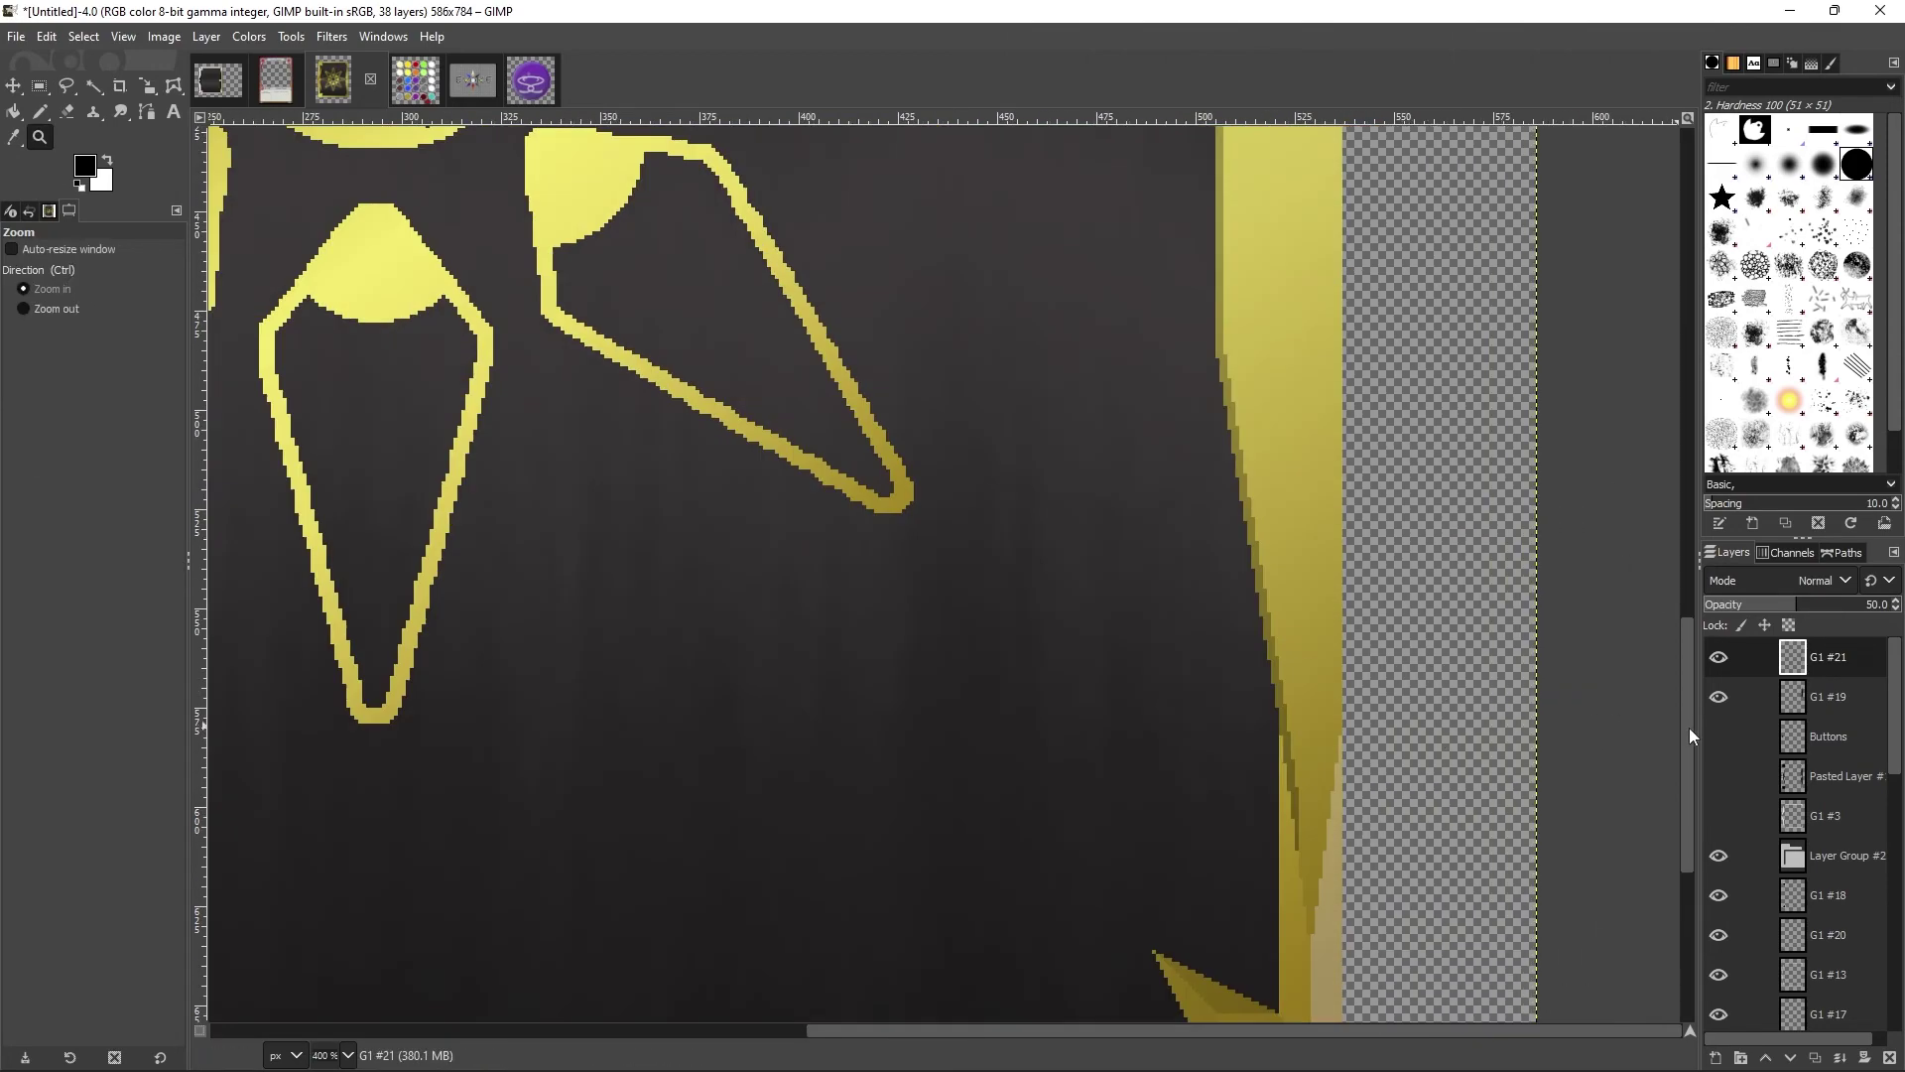
{"action": "left_click", "coordinate": [750, 526], "text": "ctrl"}
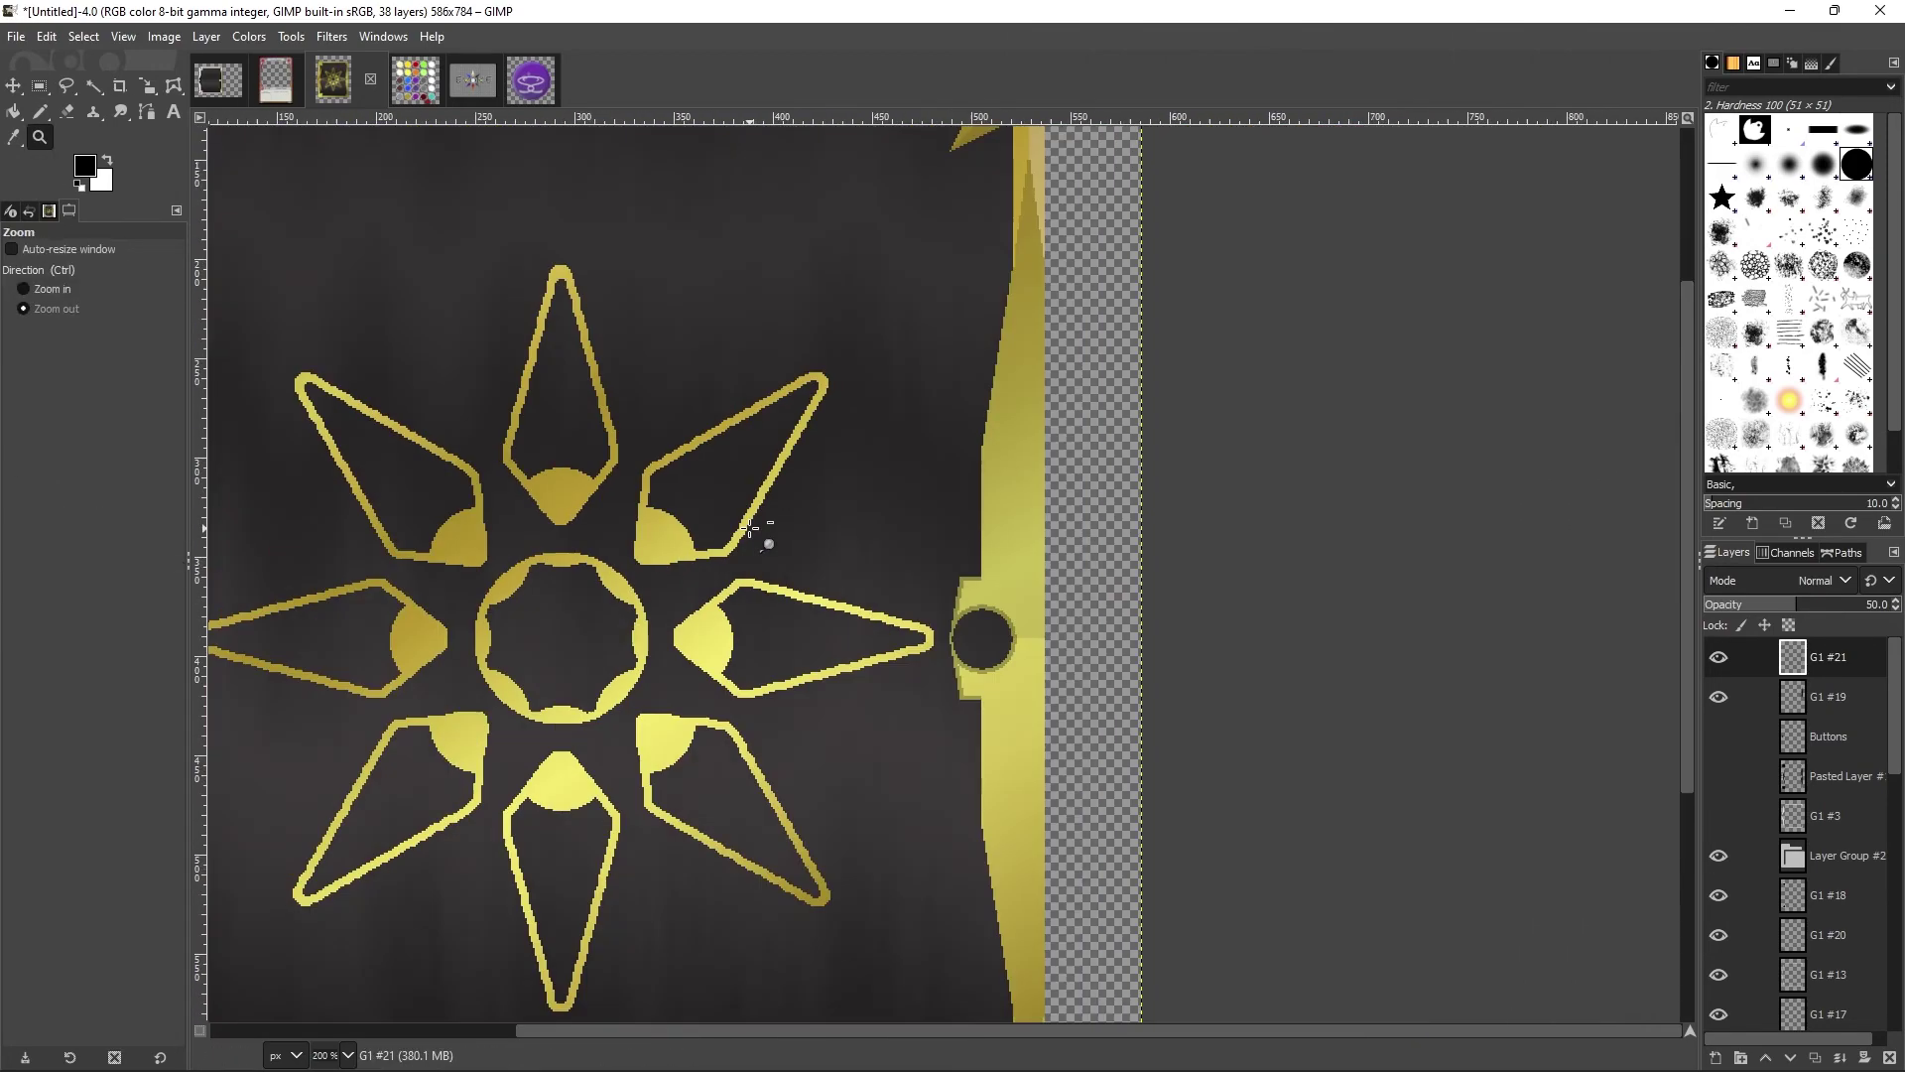
{"action": "left_click", "coordinate": [751, 526], "text": "ctrl"}
{"action": "scroll", "coordinate": [536, 610], "scroll_direction": "down", "scroll_amount": 3}
{"action": "scroll", "coordinate": [536, 611], "scroll_direction": "up", "scroll_amount": 3}
{"action": "key", "text": "u"}
{"action": "left_click", "coordinate": [1004, 468]}
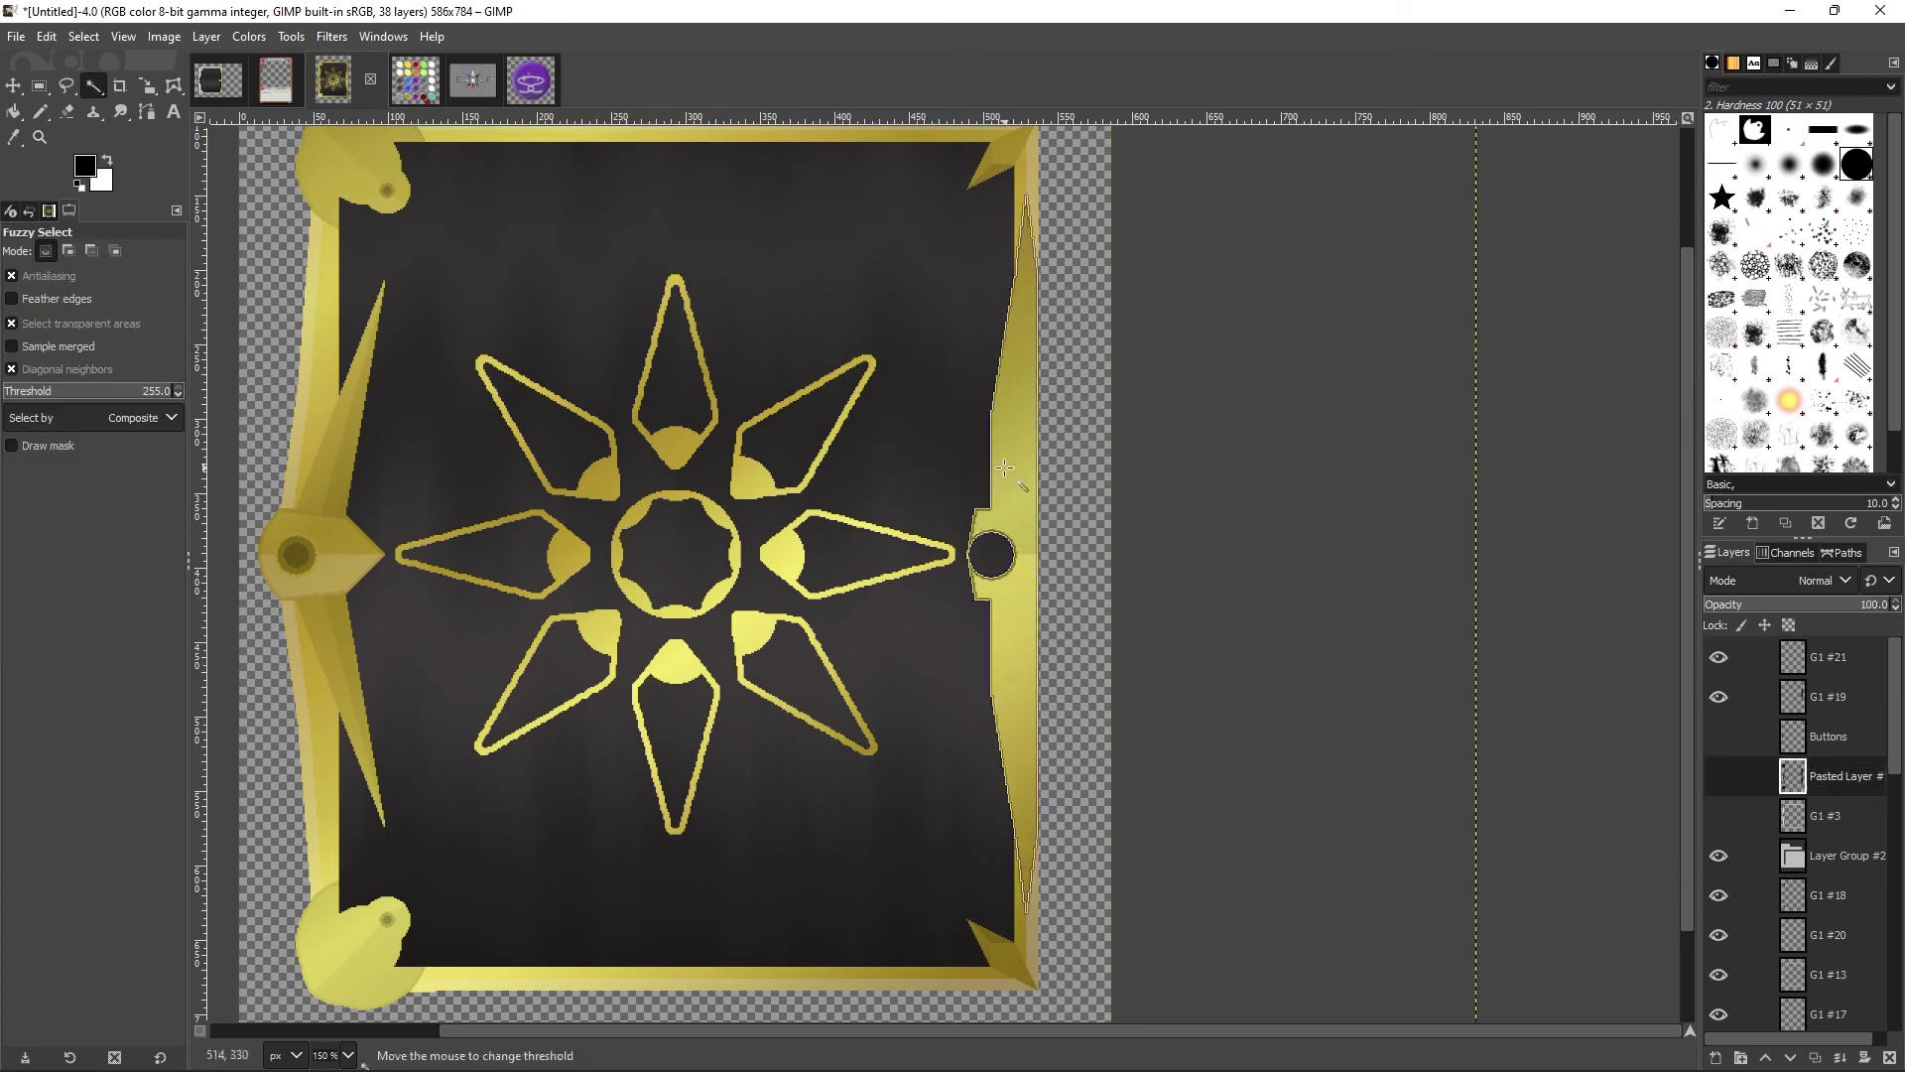
{"action": "key", "text": "ctrl+x"}
{"action": "key", "text": "ctrl+v"}
{"action": "key", "text": "shift+ctrl+n"}
Step: Clear the selection and reduce the opacity of the clasp's edge strip on G1 #22 to 50
{"action": "right_click", "coordinate": [1024, 591]}
{"action": "mouse_move", "coordinate": [1101, 670]}
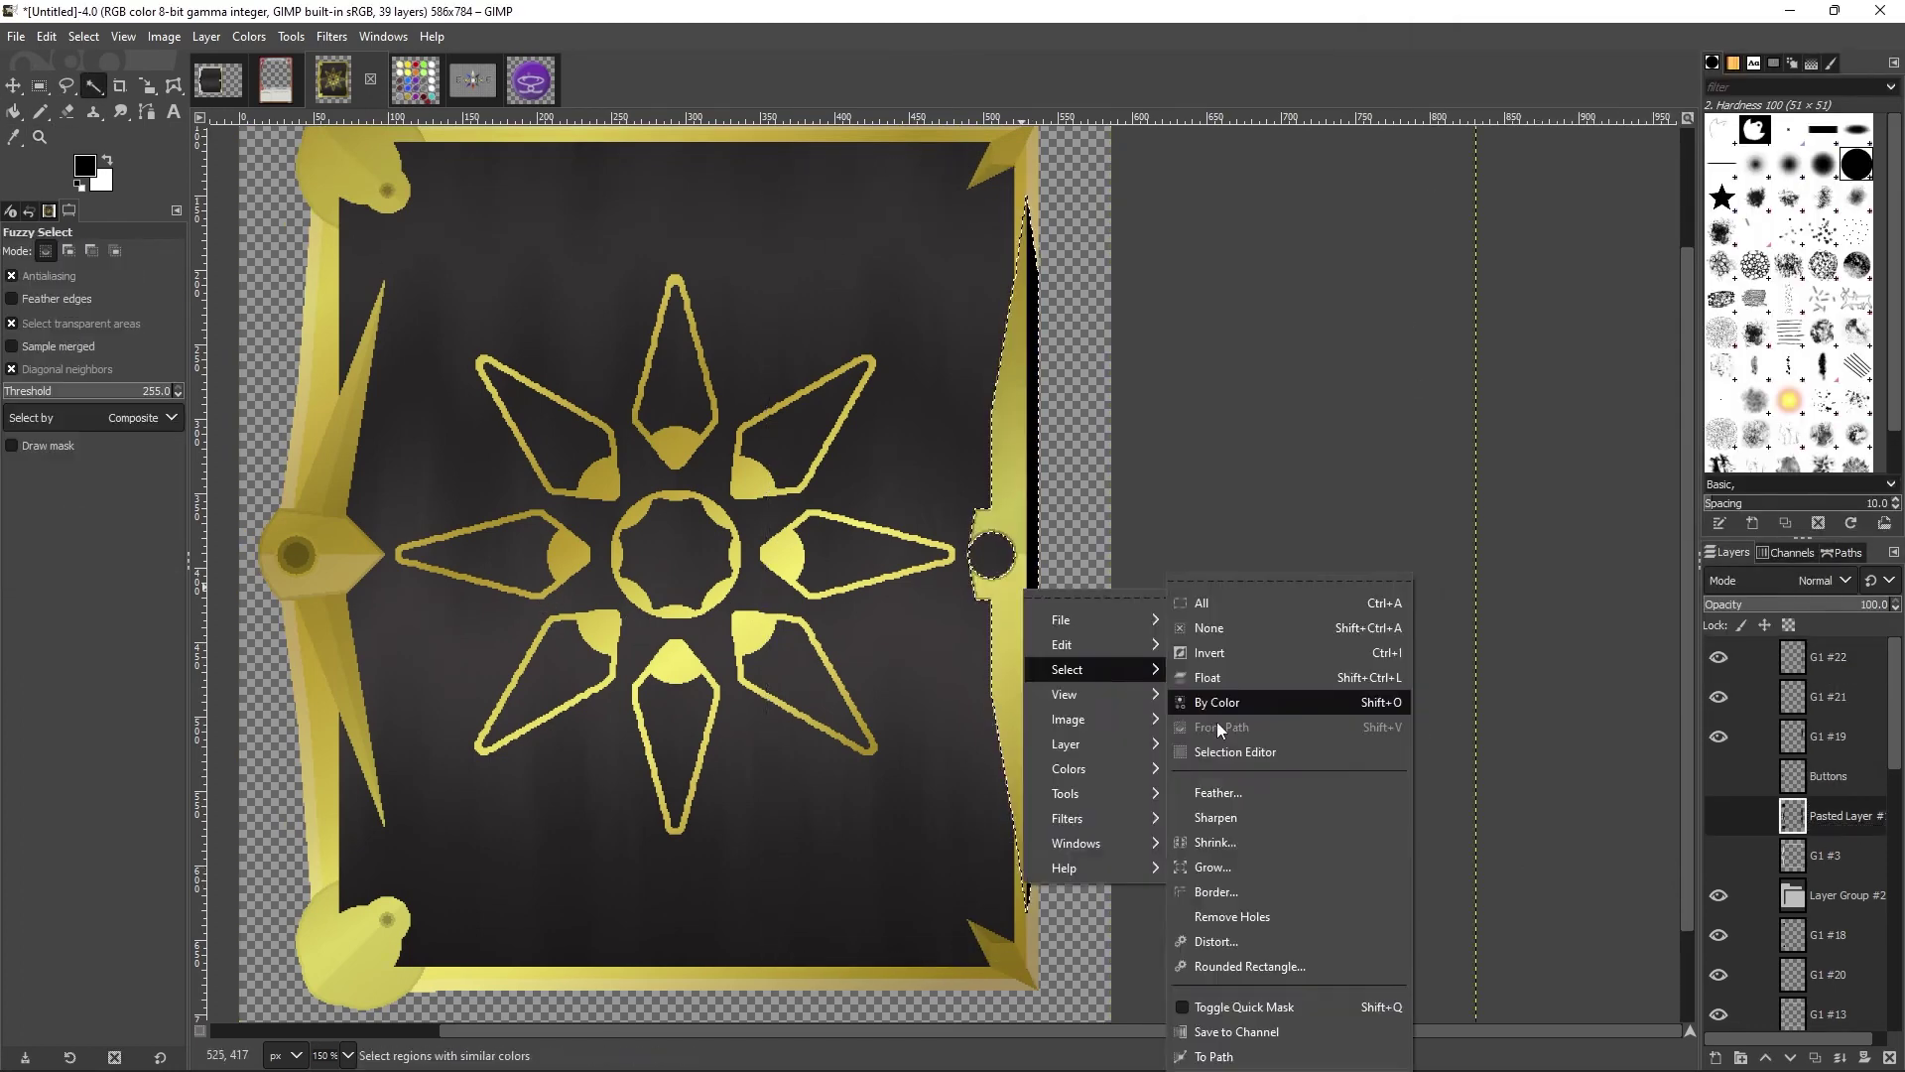
{"action": "left_click", "coordinate": [1208, 627]}
{"action": "left_click", "coordinate": [1829, 656]}
{"action": "left_click", "coordinate": [1895, 608]}
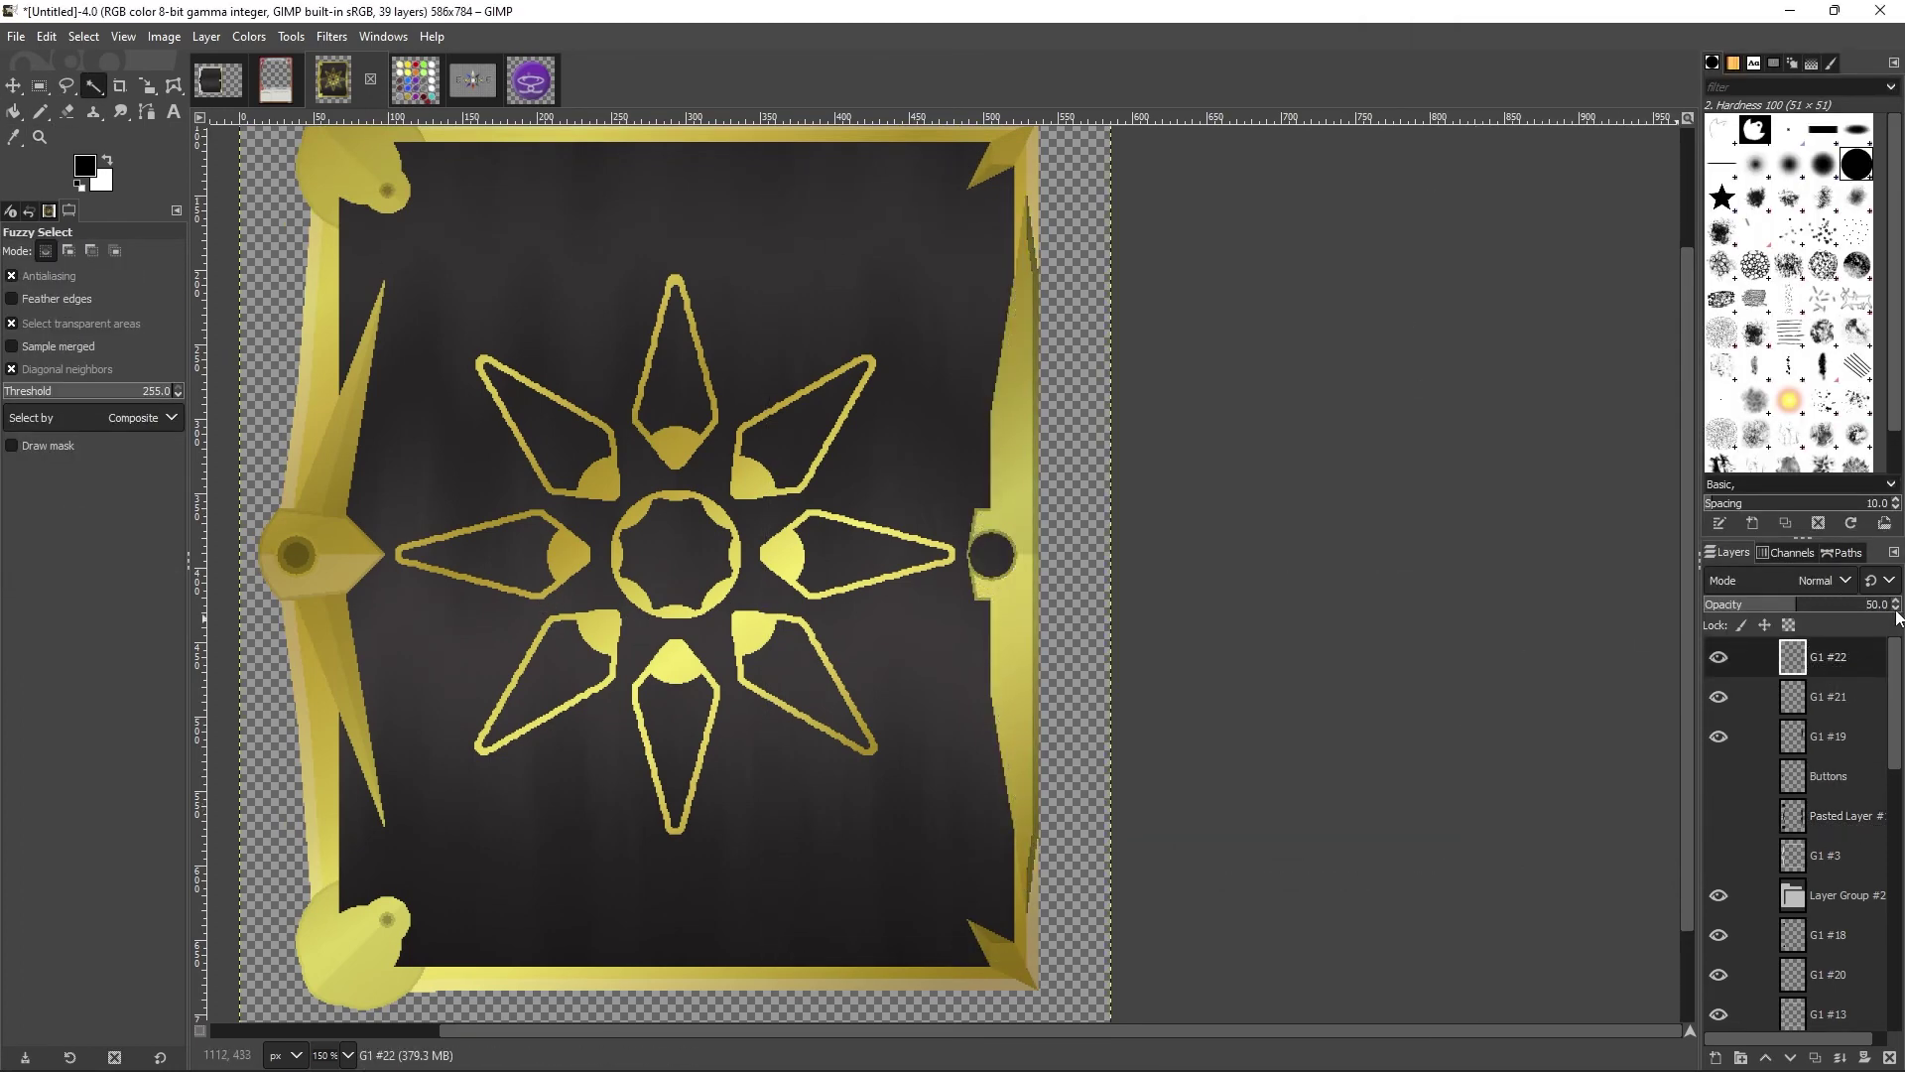
{"action": "left_click", "coordinate": [1896, 613]}
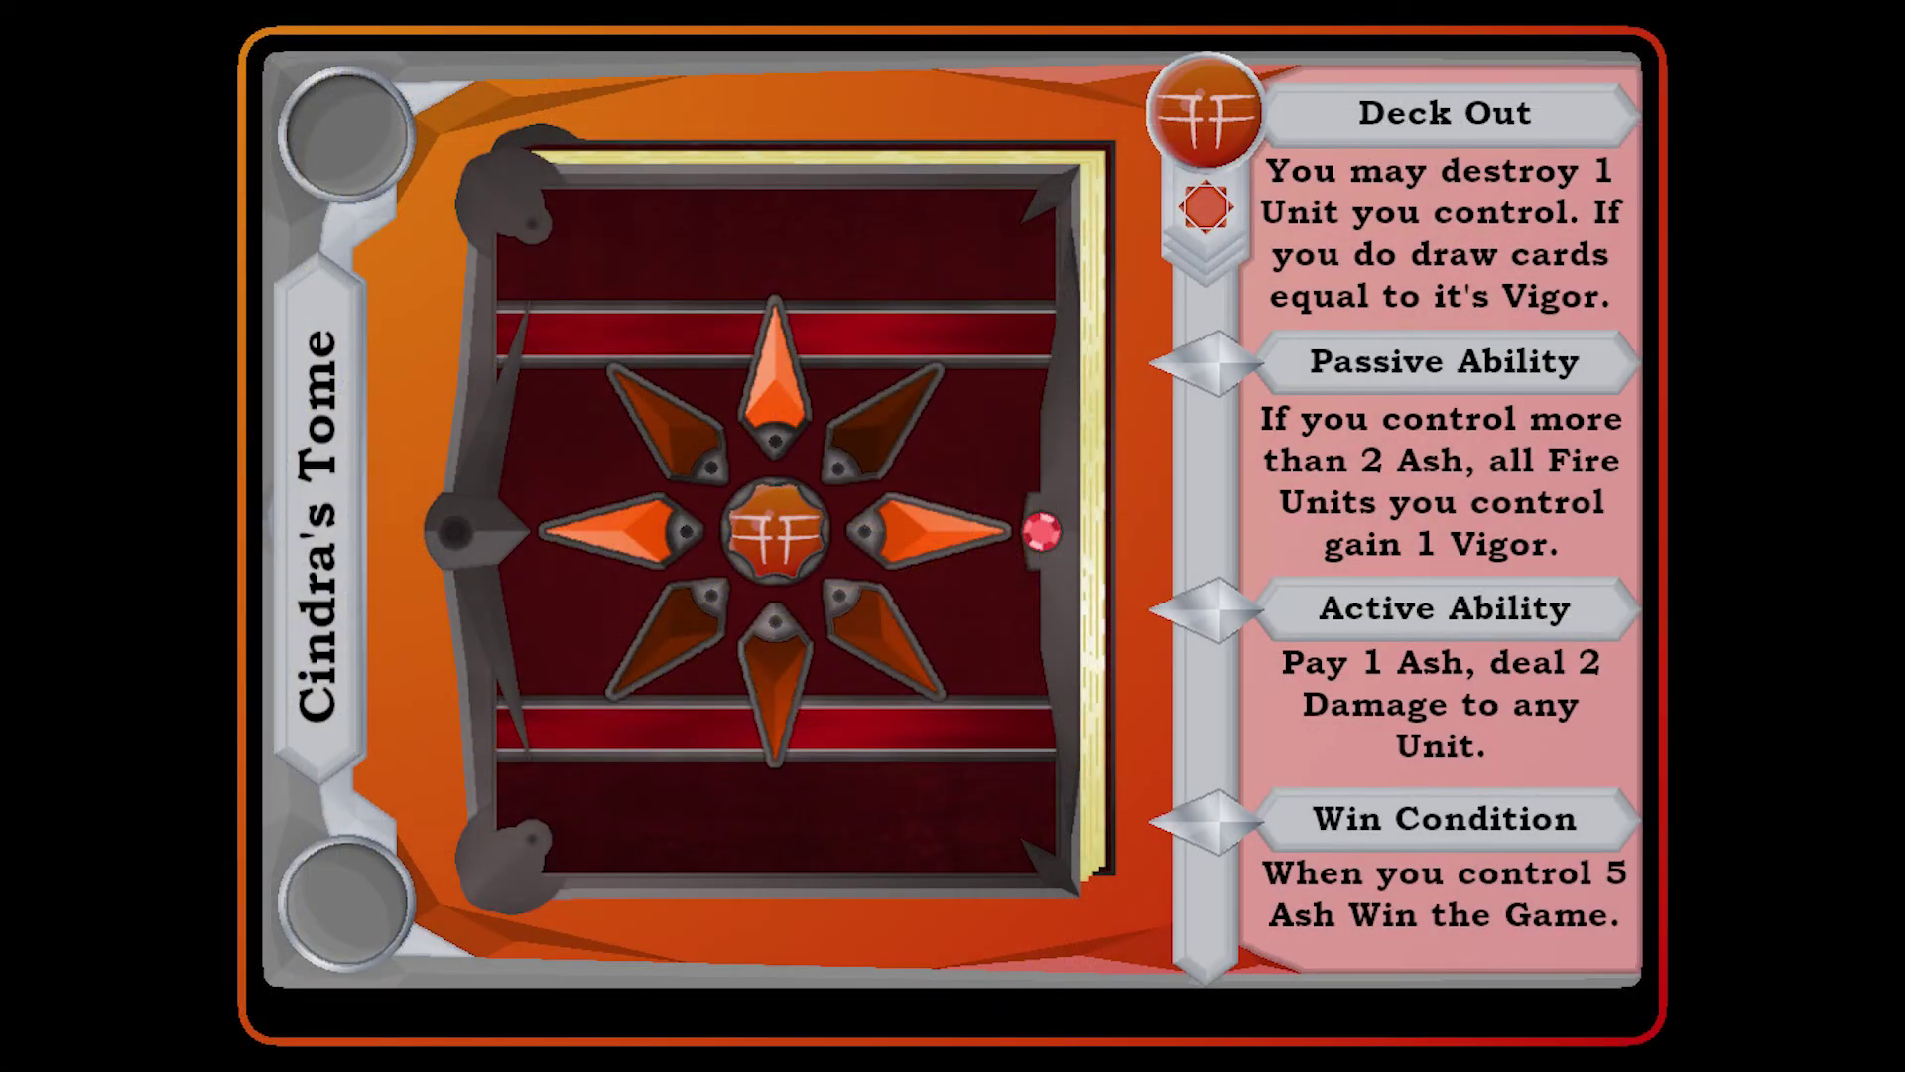